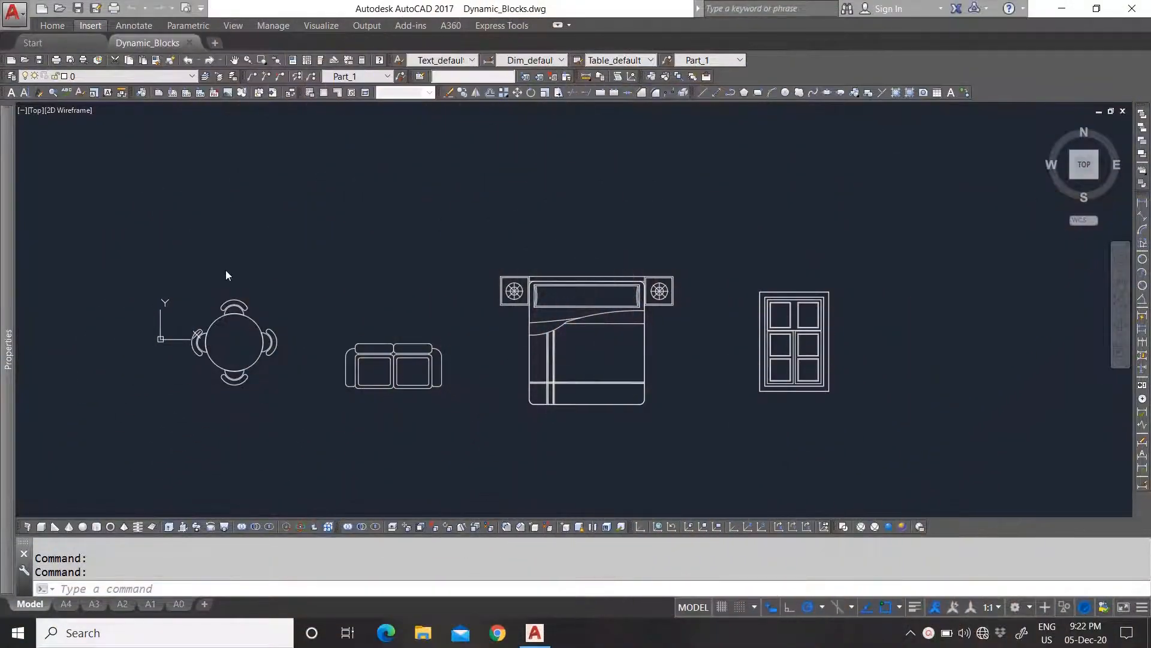
Step: Select the round dining table block and pick its grip to check where the block's insertion point lies
click(266, 302)
click(235, 348)
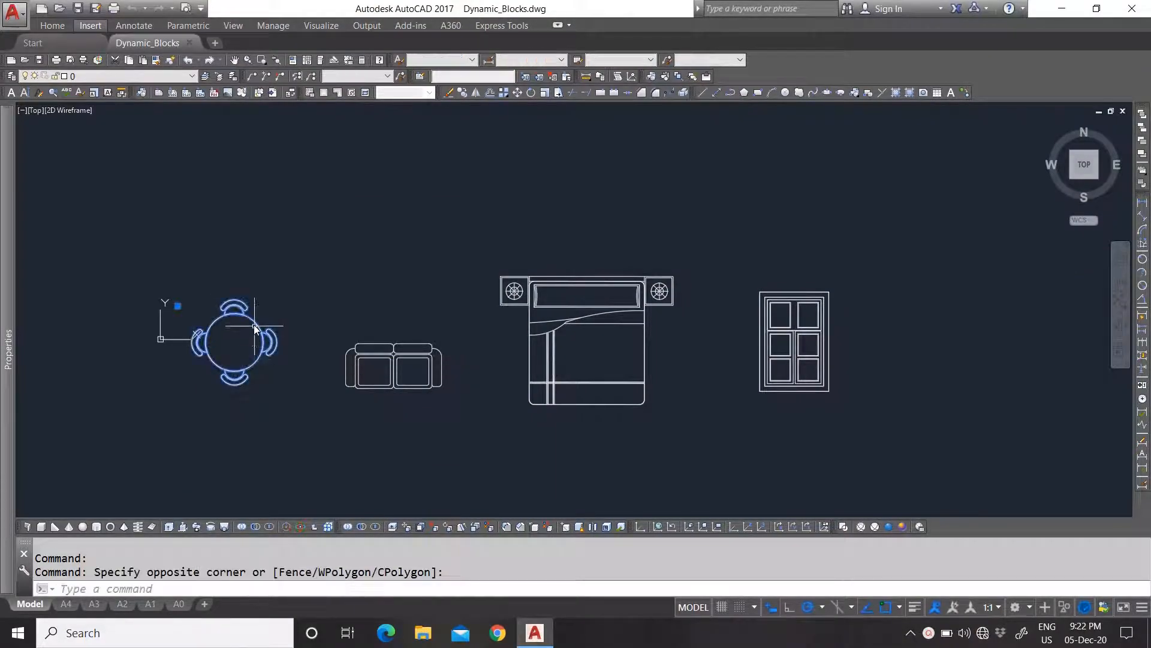
scroll(192, 348, up, 2)
scroll(150, 290, up, 3)
scroll(347, 300, down, 2)
scroll(311, 244, up, 1)
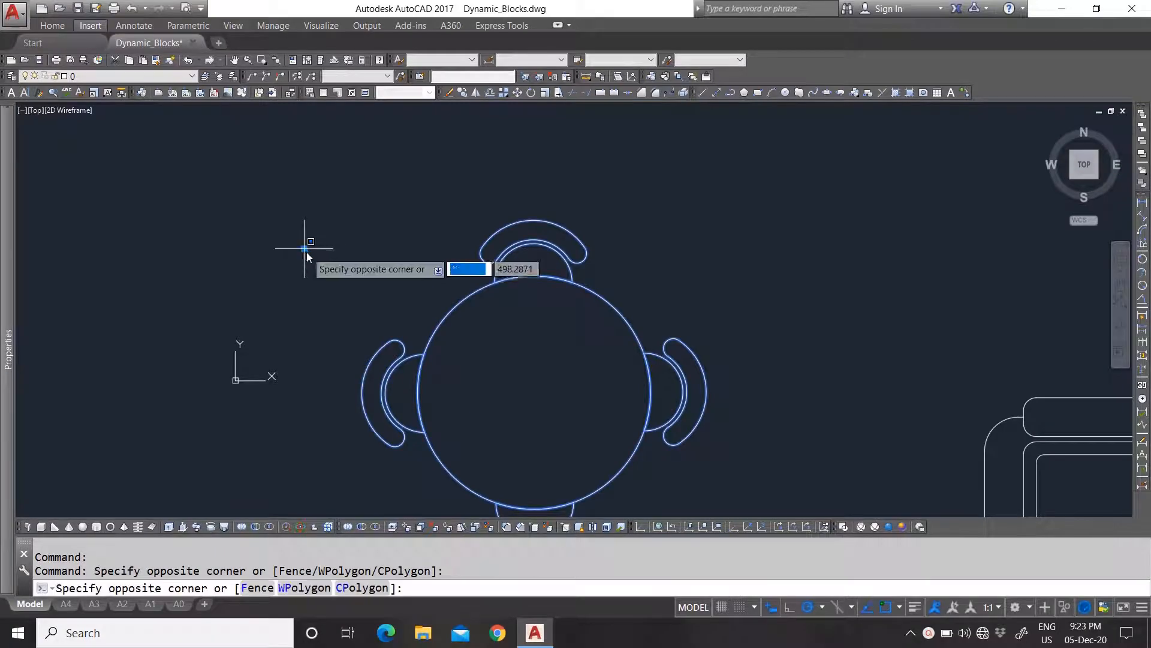
click(304, 248)
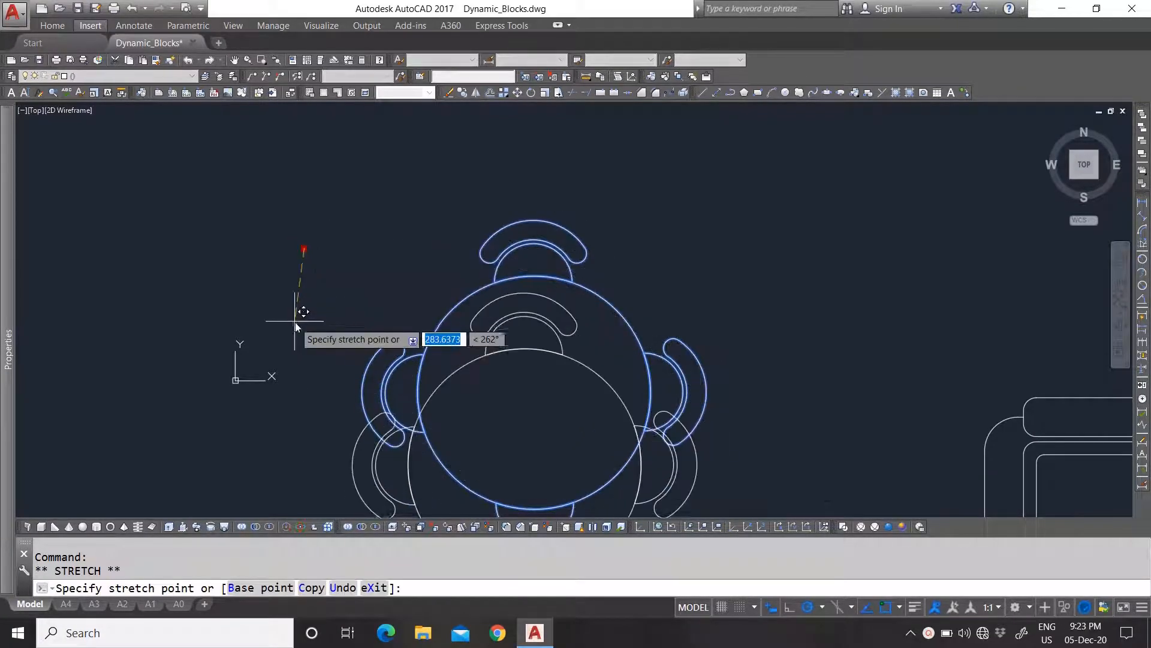
key(Escape)
Step: Open the round dining table block in the Block Editor
scroll(319, 246, down, 4)
click(409, 336)
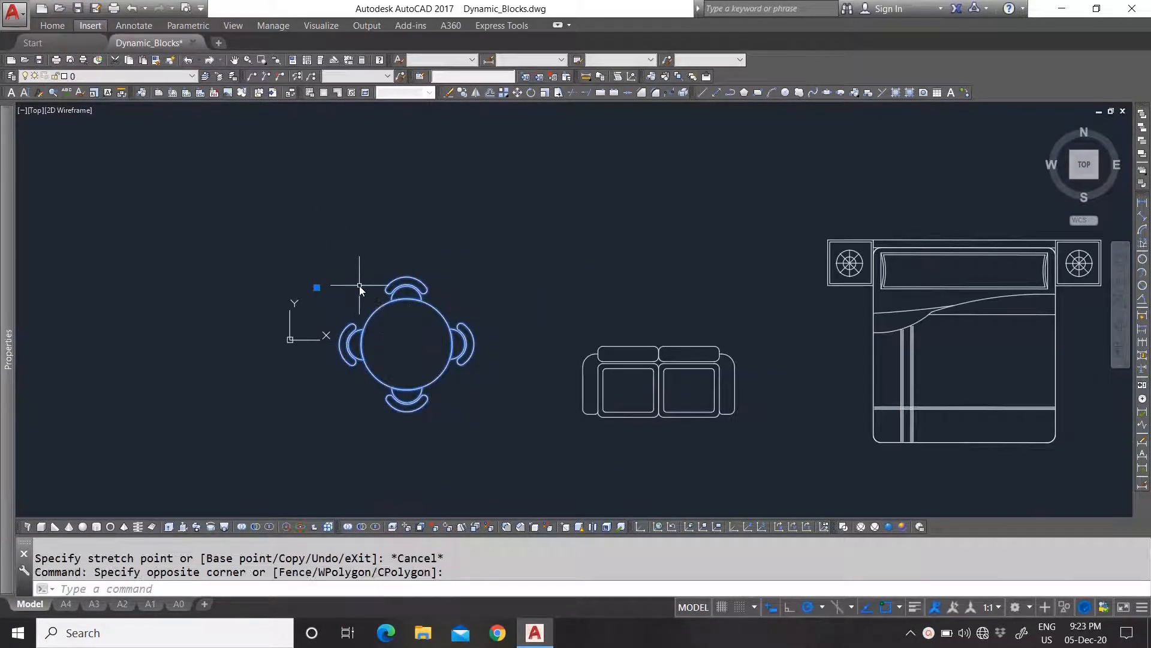
right_click(359, 285)
click(402, 294)
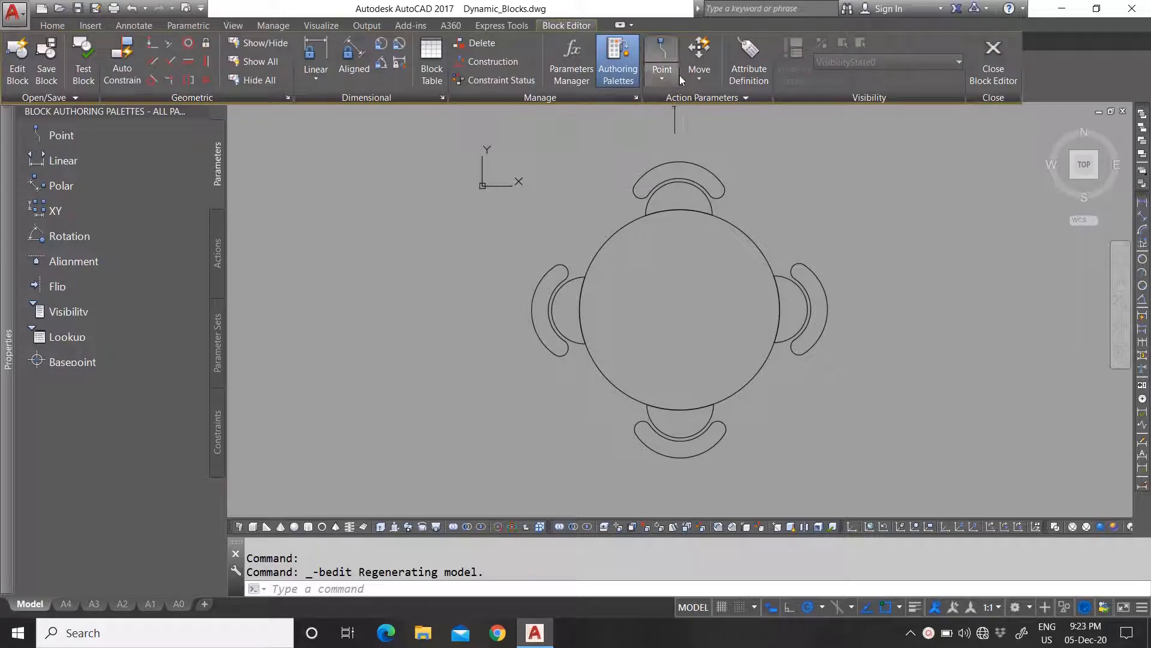
Step: Examine the parameter and action types available for the block in the Block Editor
click(671, 80)
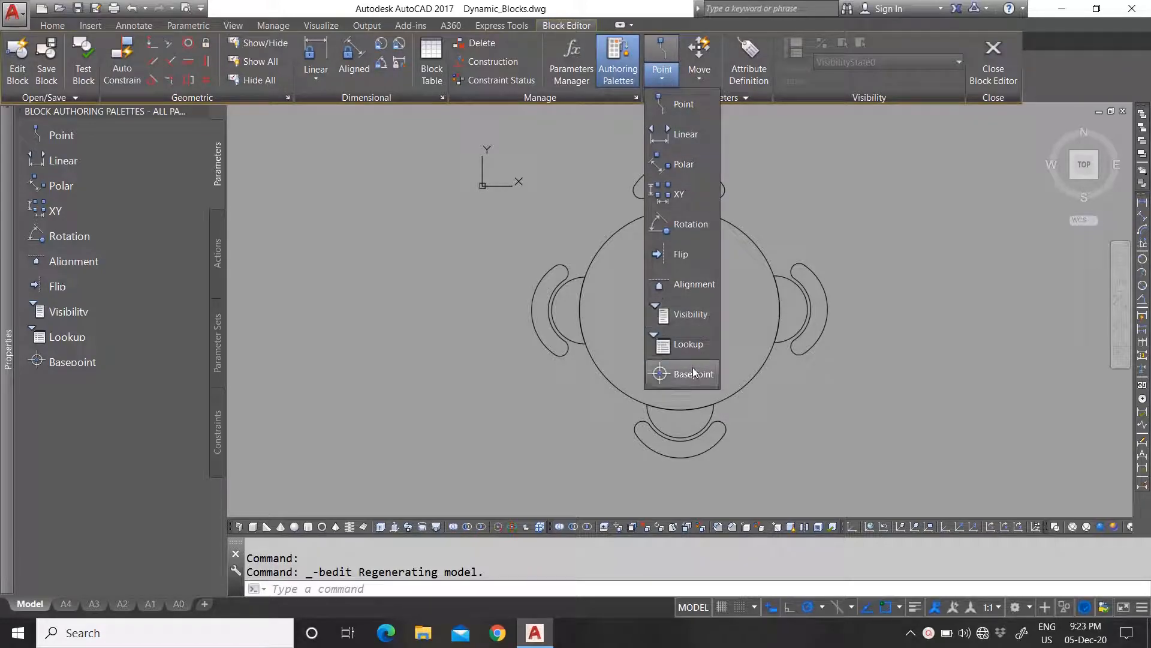
click(304, 213)
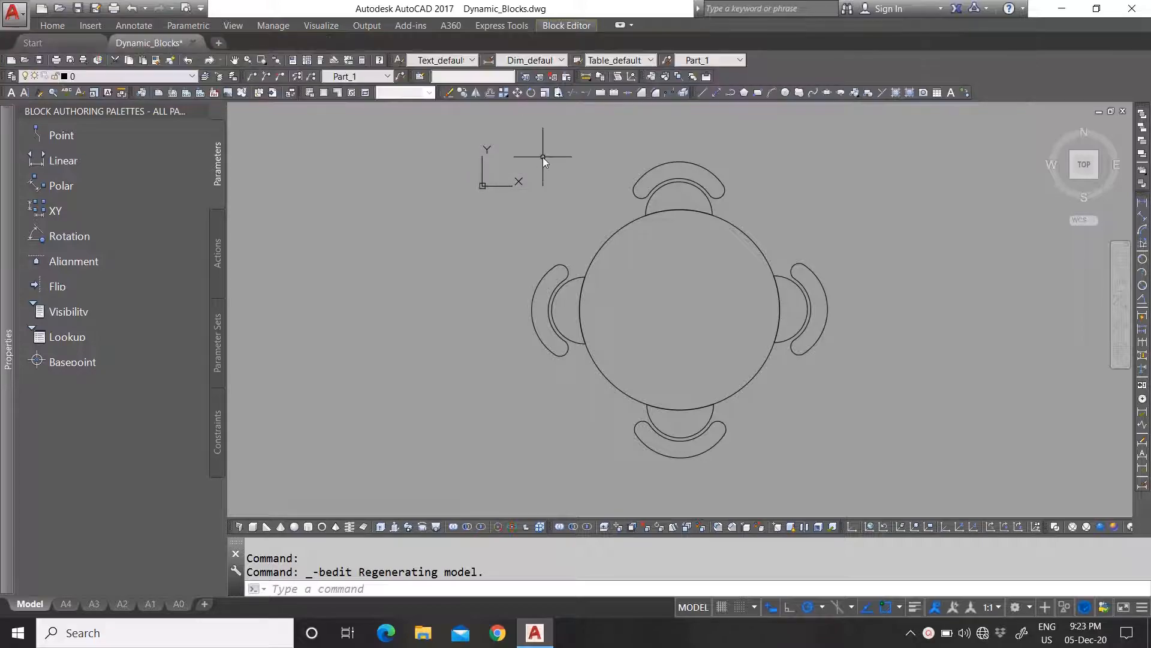
click(564, 27)
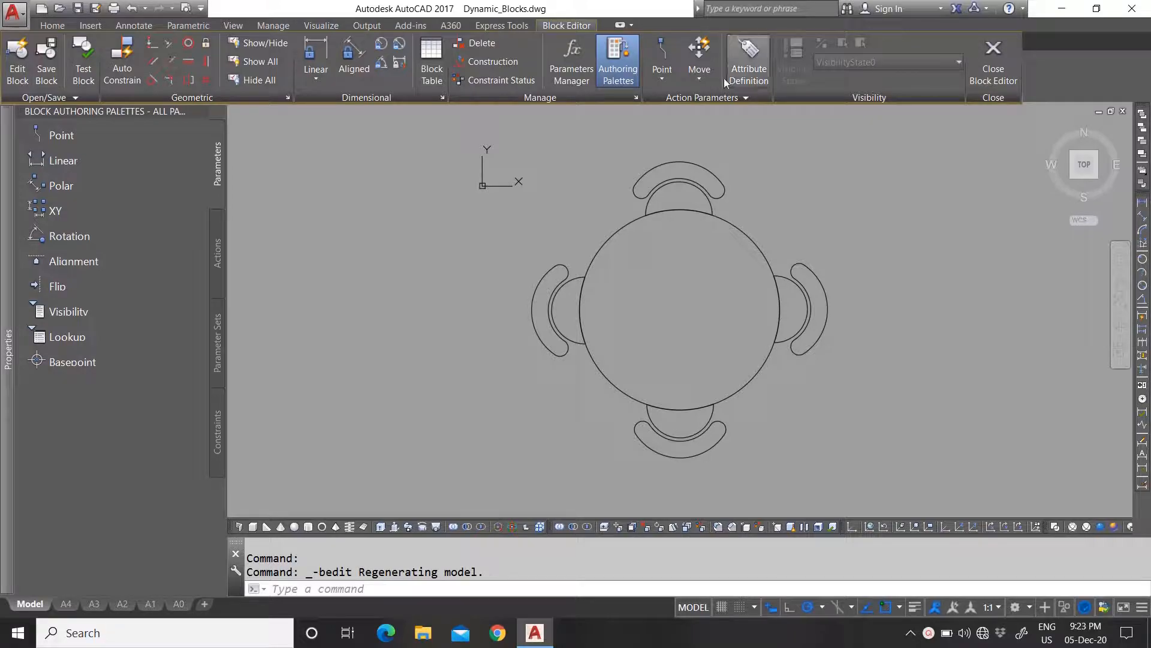
click(661, 79)
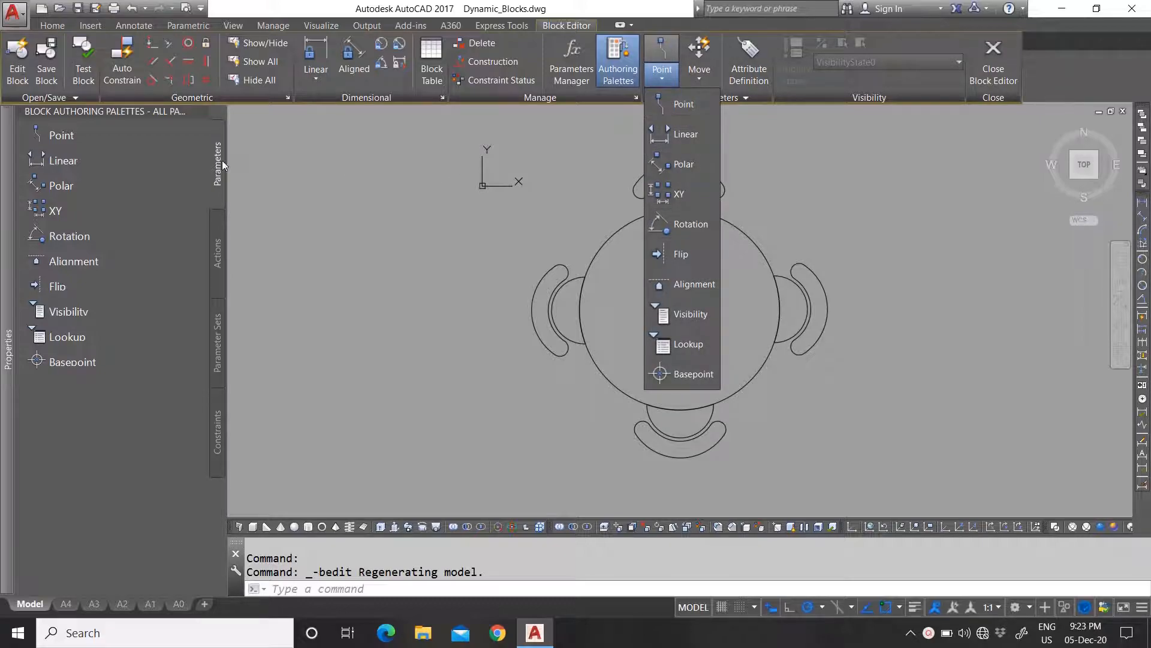
click(773, 144)
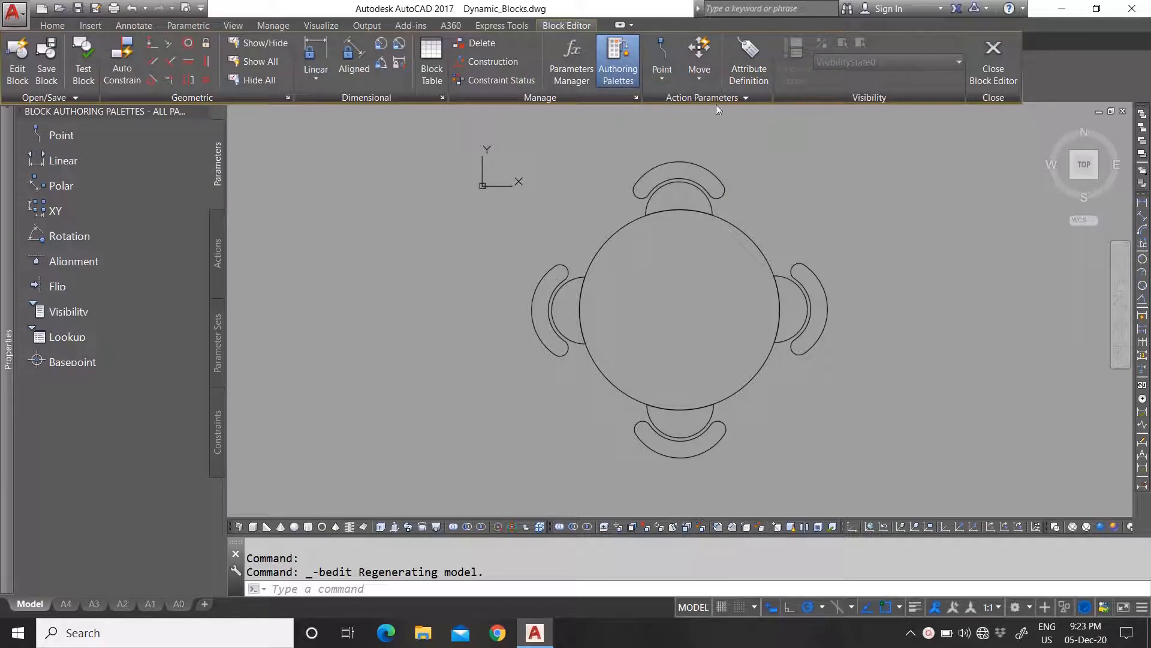
click(696, 79)
click(566, 22)
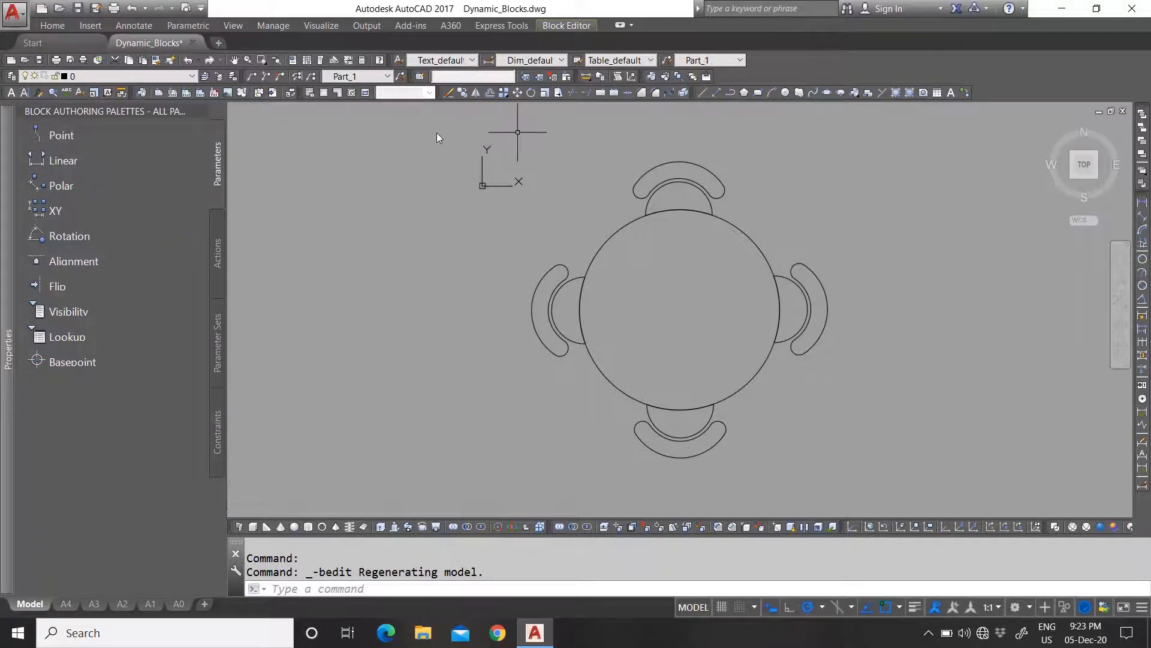
click(557, 26)
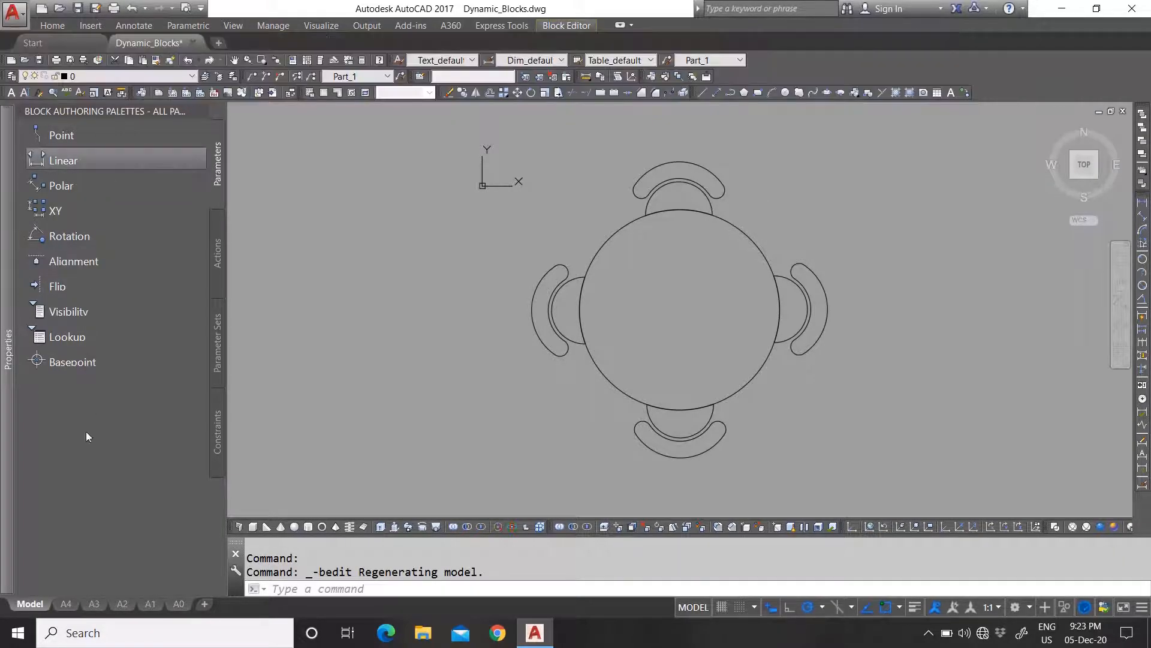
Step: Add a Basepoint parameter at the centre of the table's circle
click(83, 362)
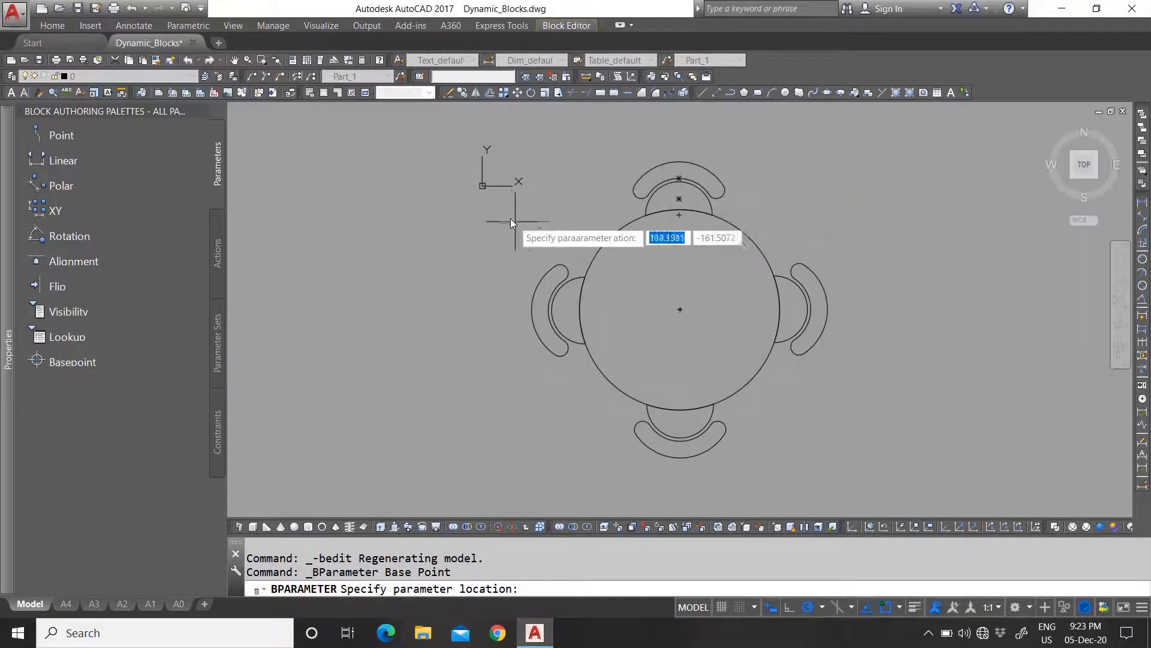
key(Escape)
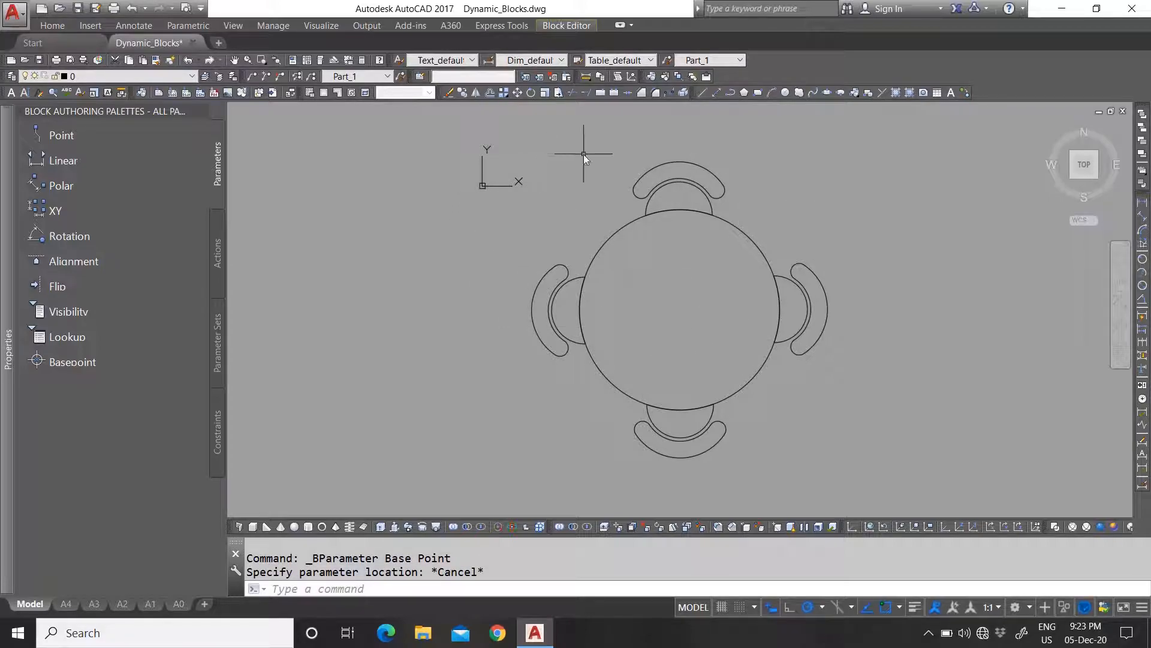
click(72, 363)
click(682, 309)
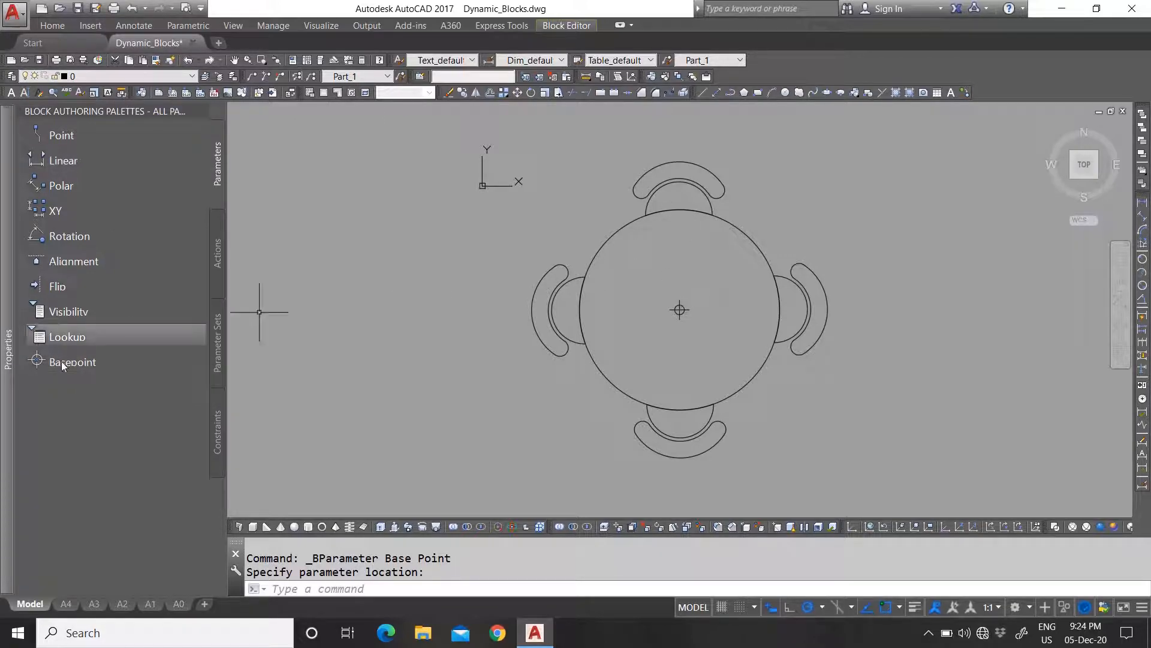
click(562, 277)
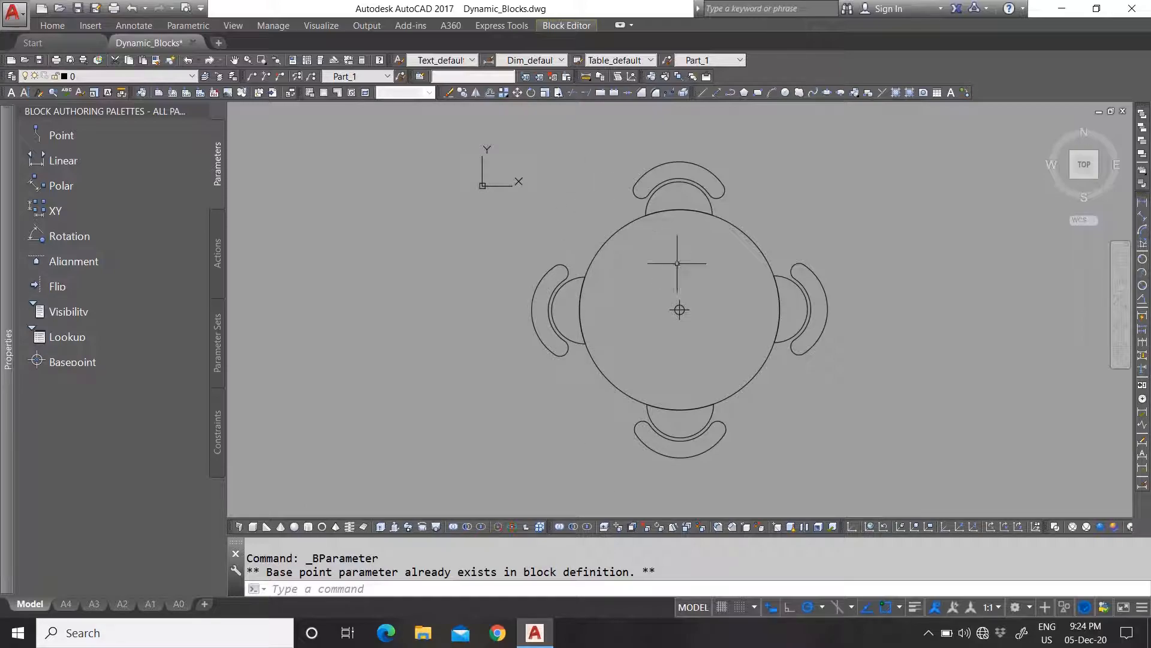
Step: Move the base point to the left chair's outer edge and on to the corner aligned with the left and top chairs
click(680, 310)
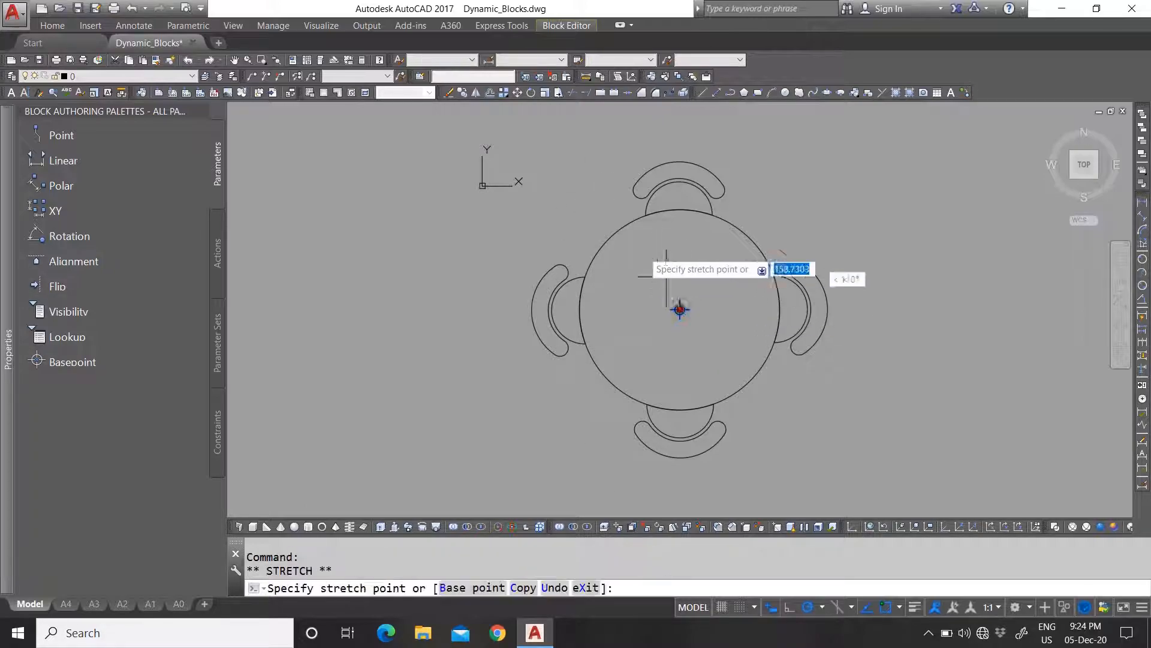
click(531, 310)
click(531, 311)
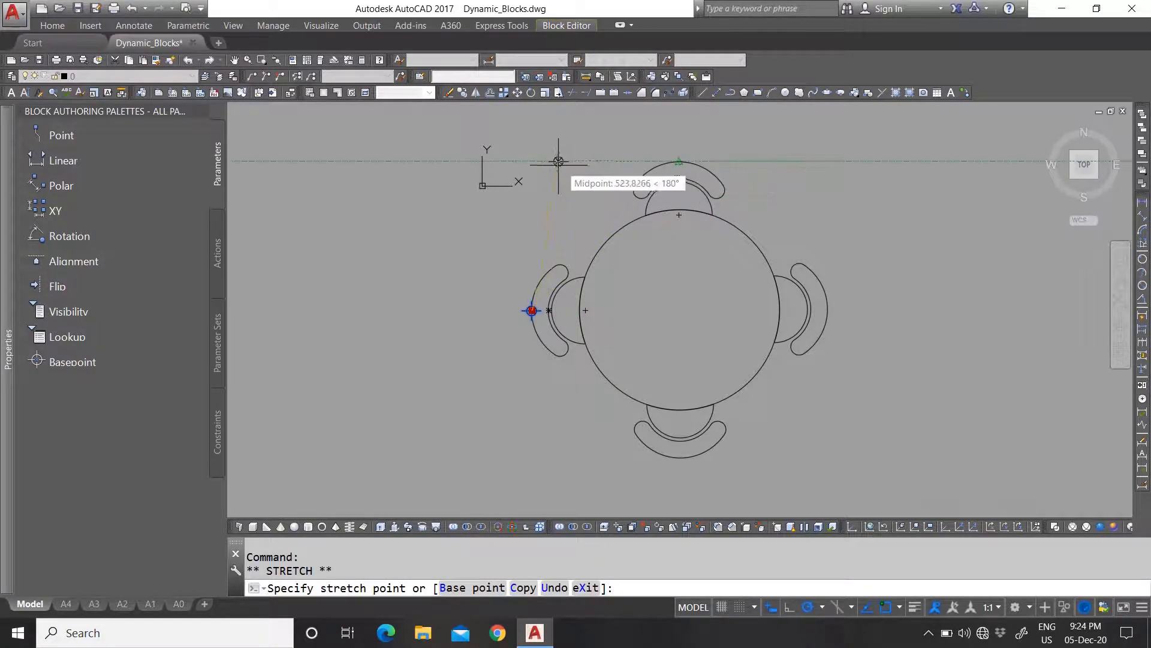
click(532, 162)
key(Escape)
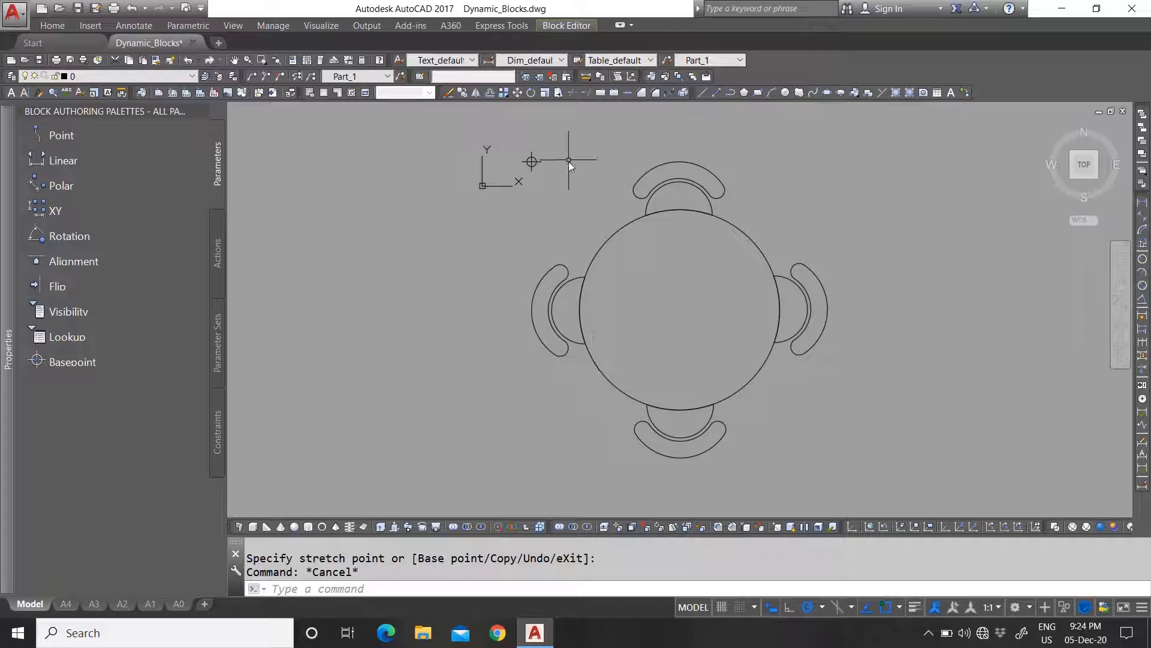
Step: Move the base point from the upper-left corner back to the centre of the table's circle
click(532, 162)
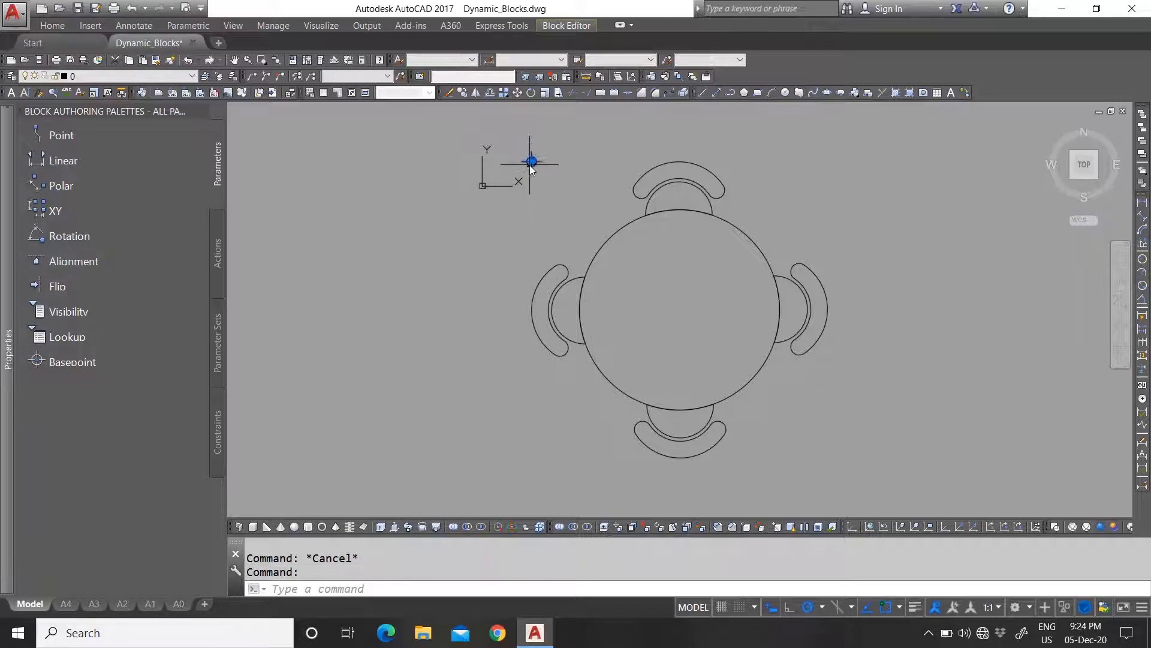
click(531, 162)
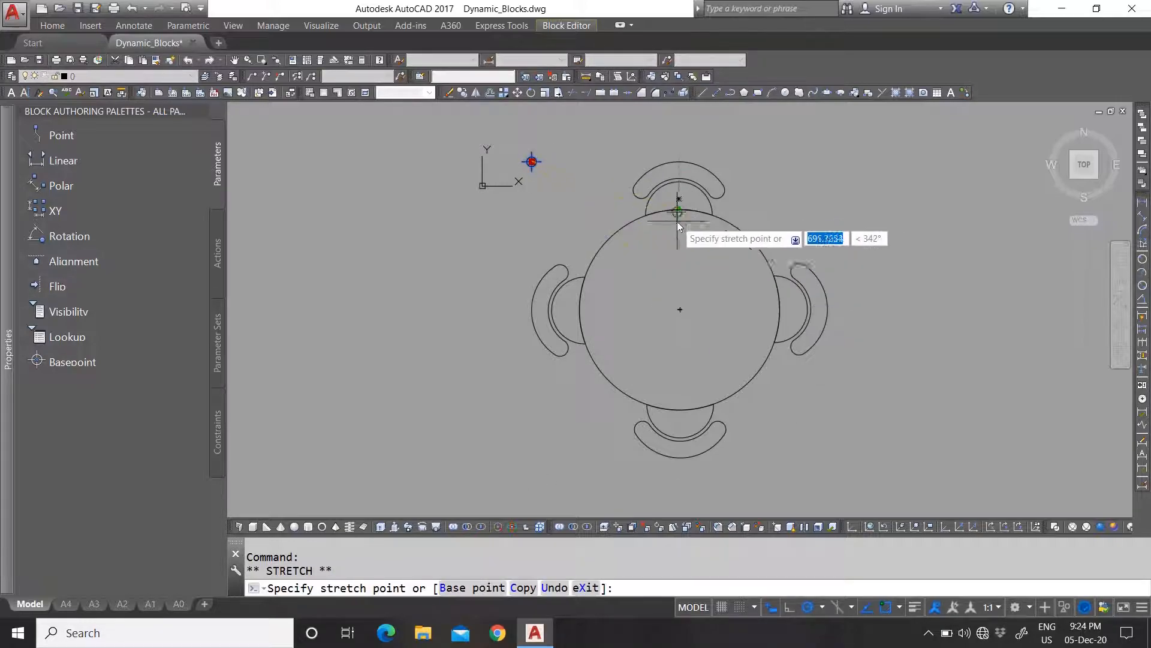
click(677, 310)
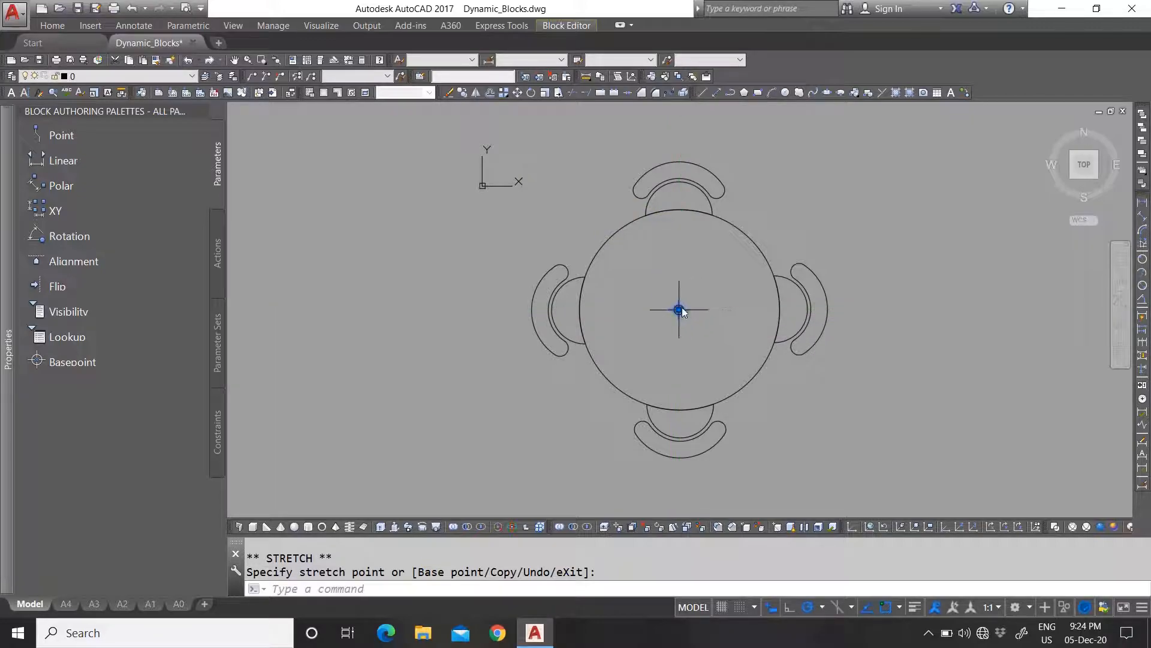
key(Escape)
key(Escape)
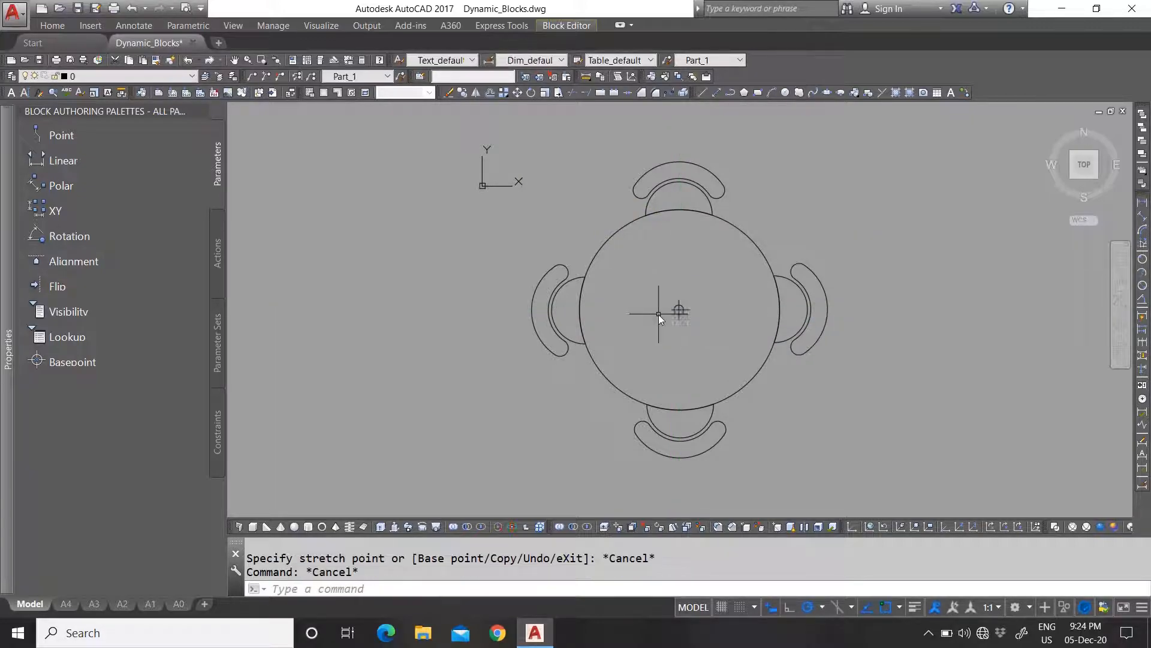
Step: Open the table block in a test block window
scroll(658, 315, down, 4)
scroll(600, 319, up, 4)
click(567, 25)
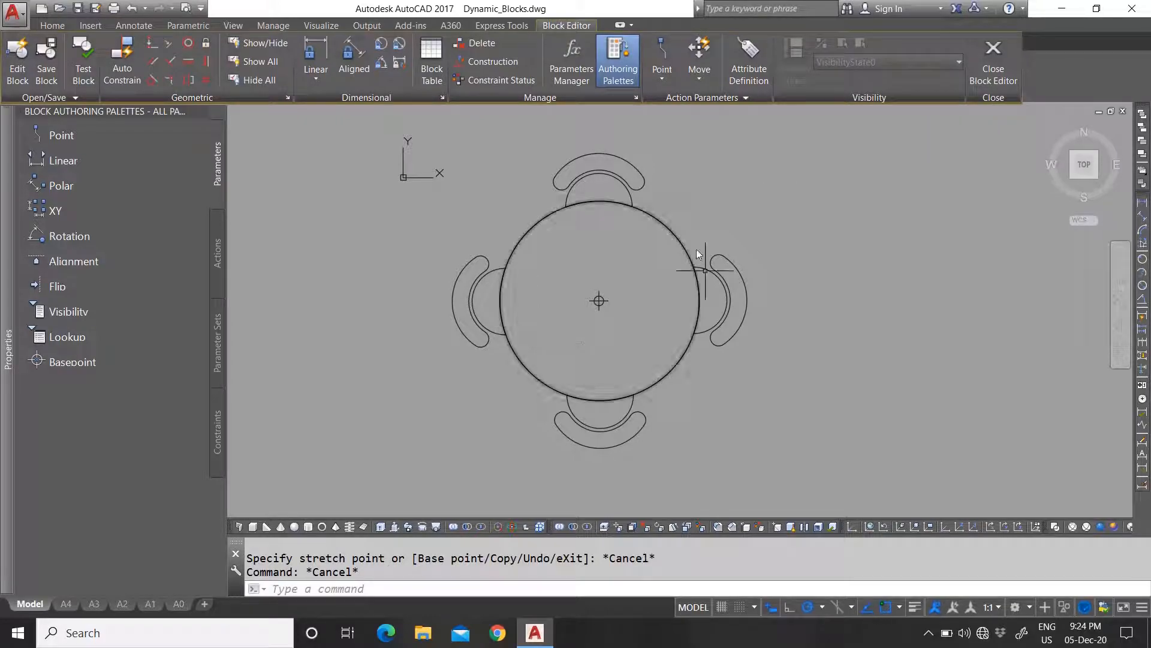
click(579, 26)
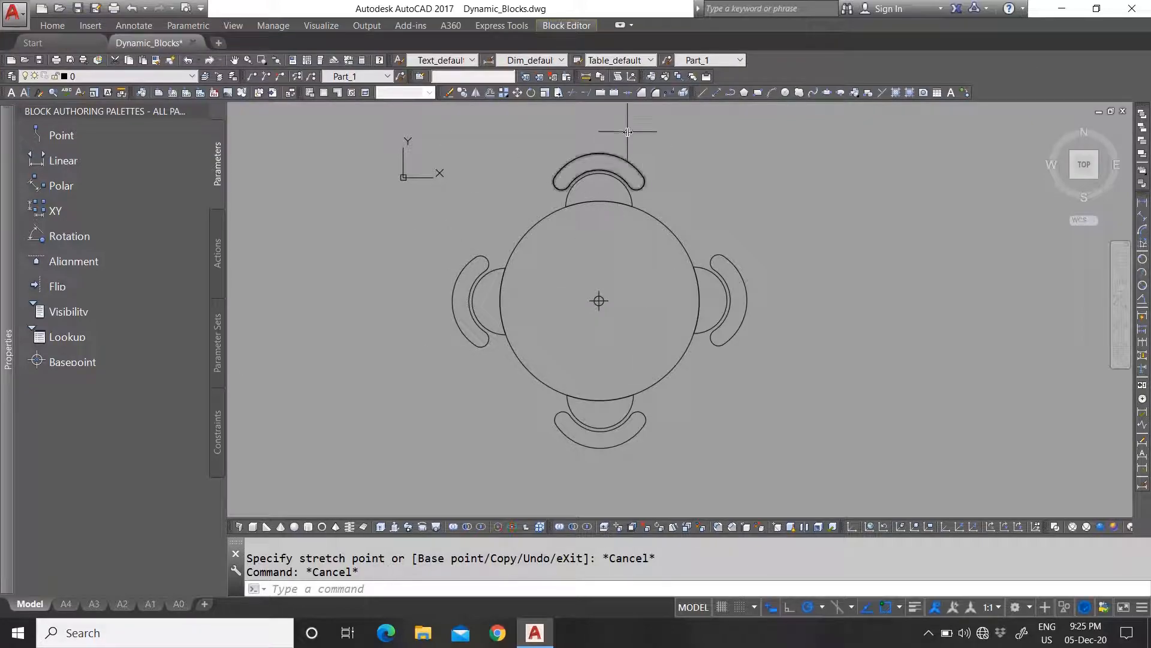
click(574, 25)
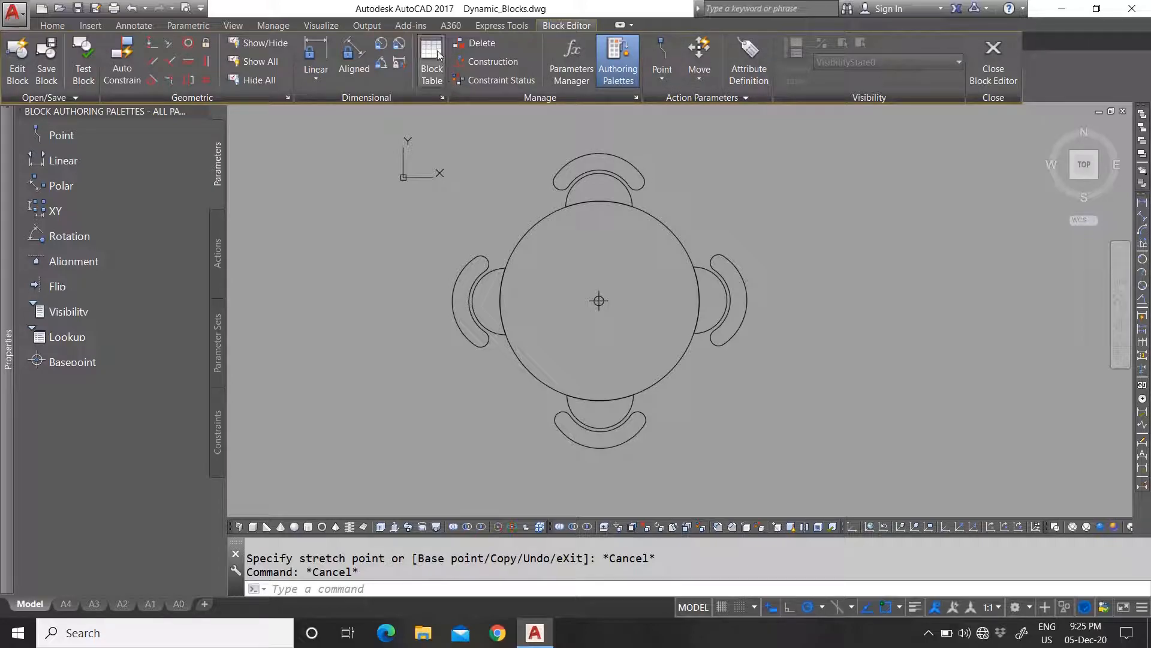
click(82, 68)
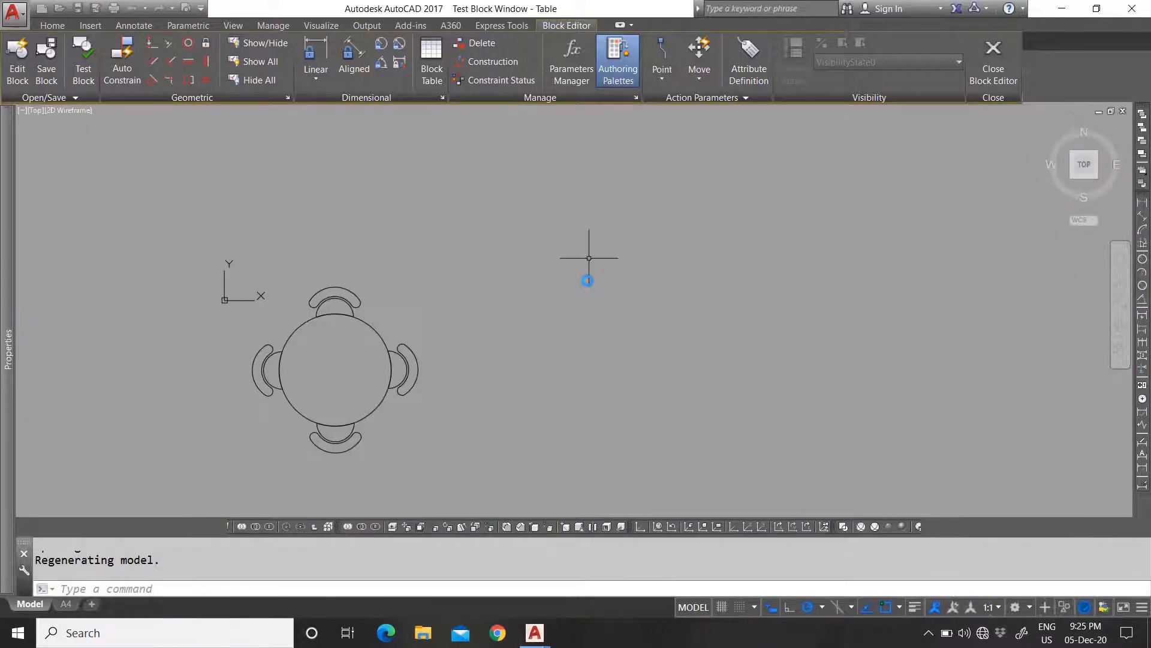
Step: Select the table in the test window to check its insertion grip, and close the test window
scroll(658, 198, down, 2)
scroll(561, 252, up, 2)
click(606, 219)
click(488, 284)
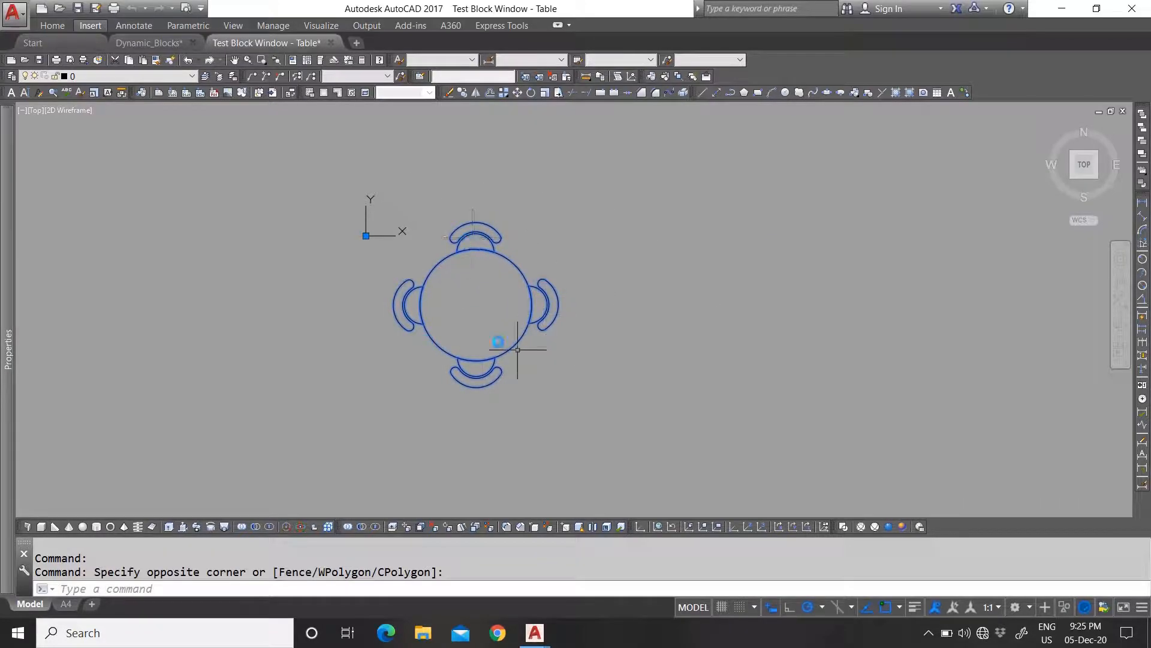
key(Escape)
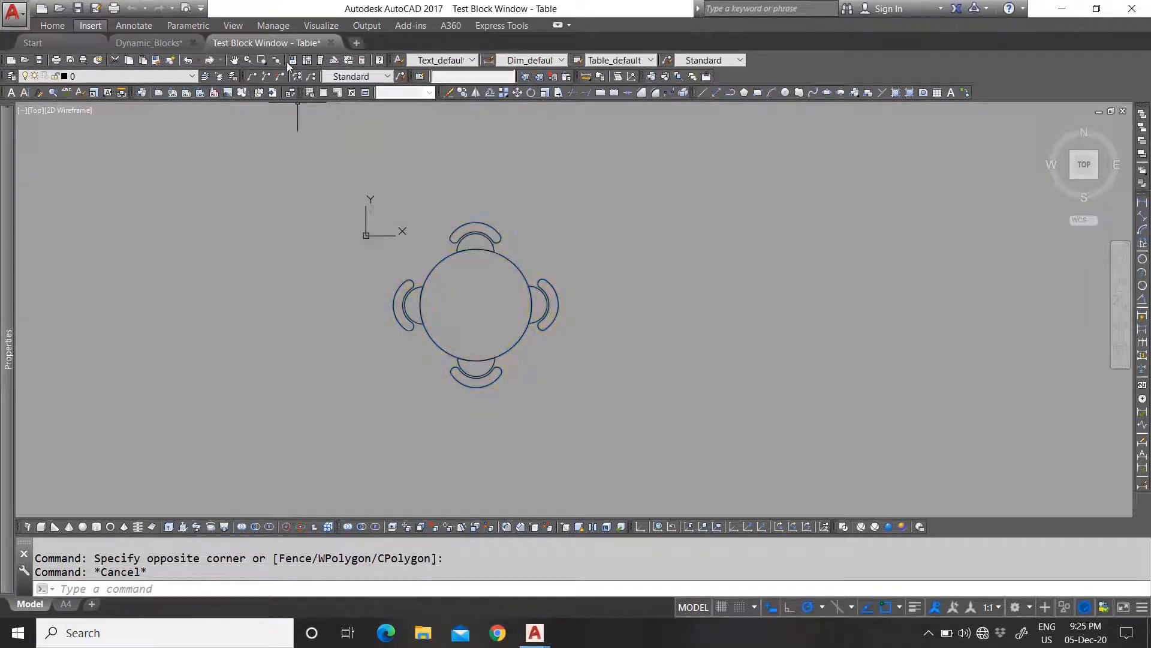
click(493, 285)
click(453, 253)
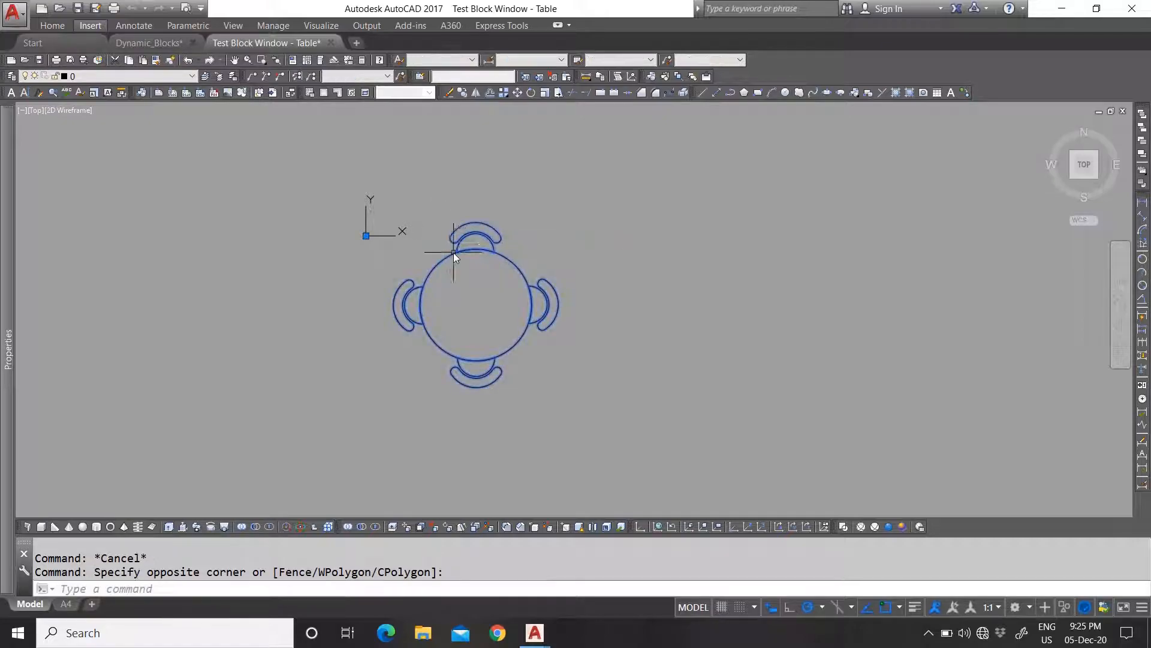
key(Escape)
key(Escape)
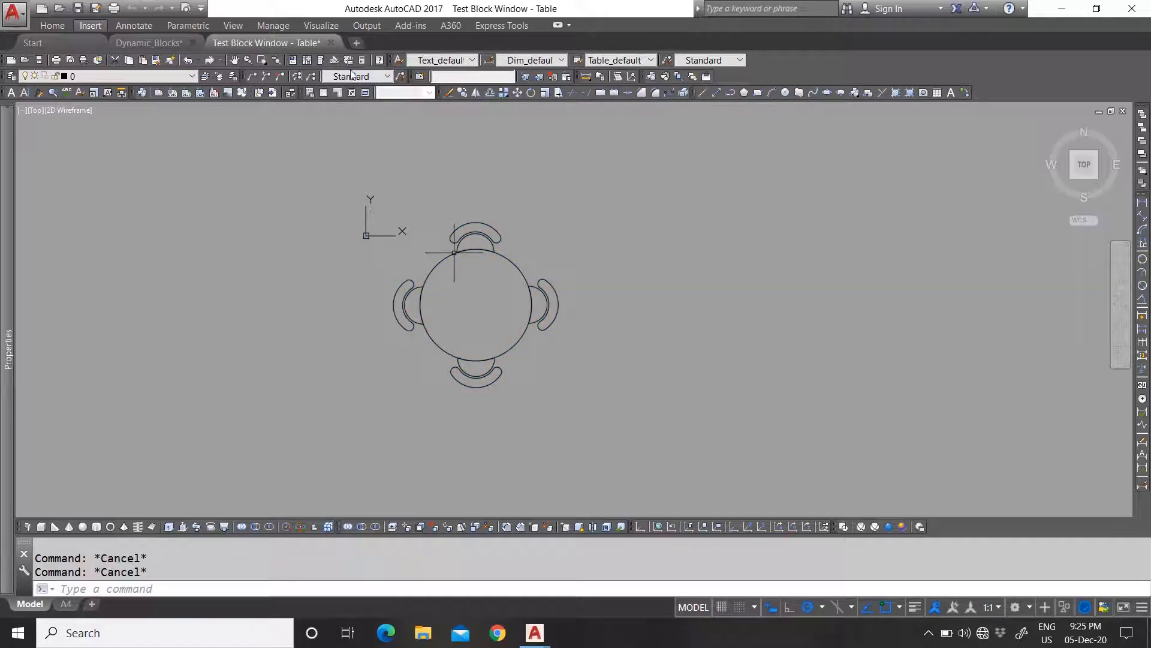
click(332, 41)
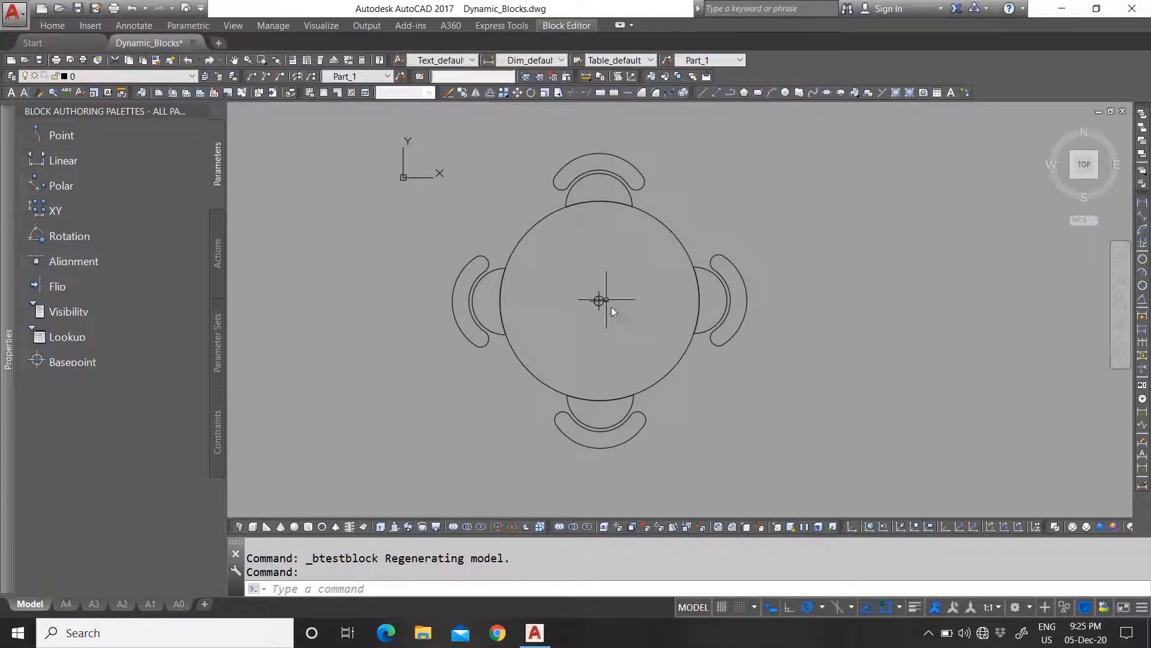
Step: Close the Block Editor and save the changes to the table block
click(564, 25)
click(989, 55)
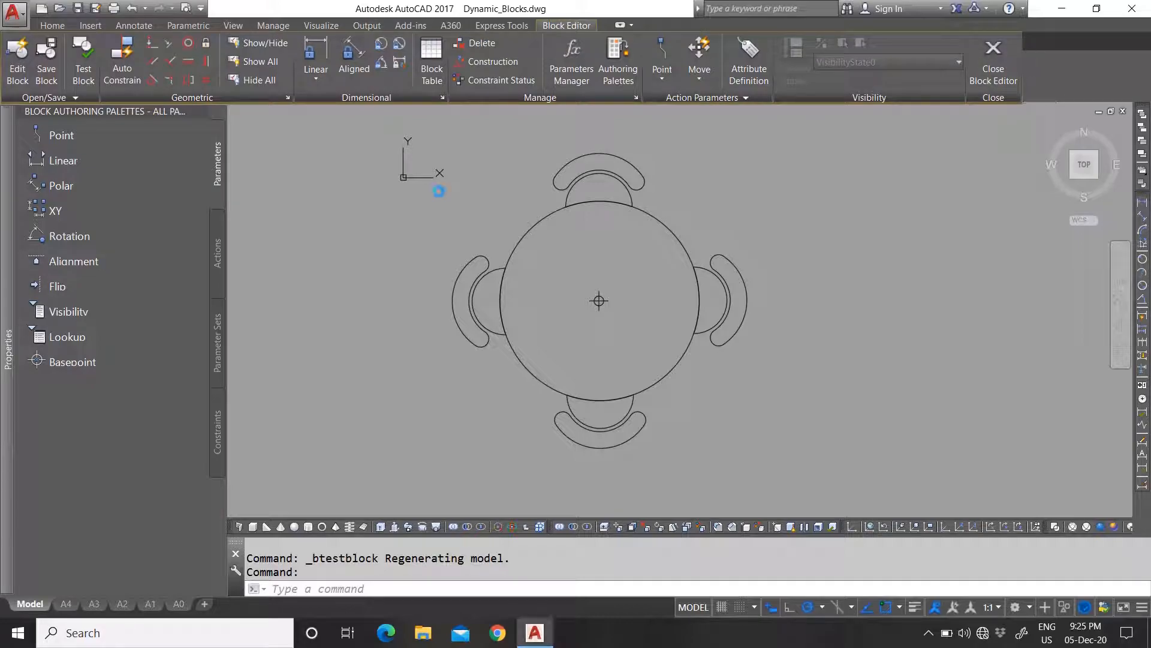
click(557, 291)
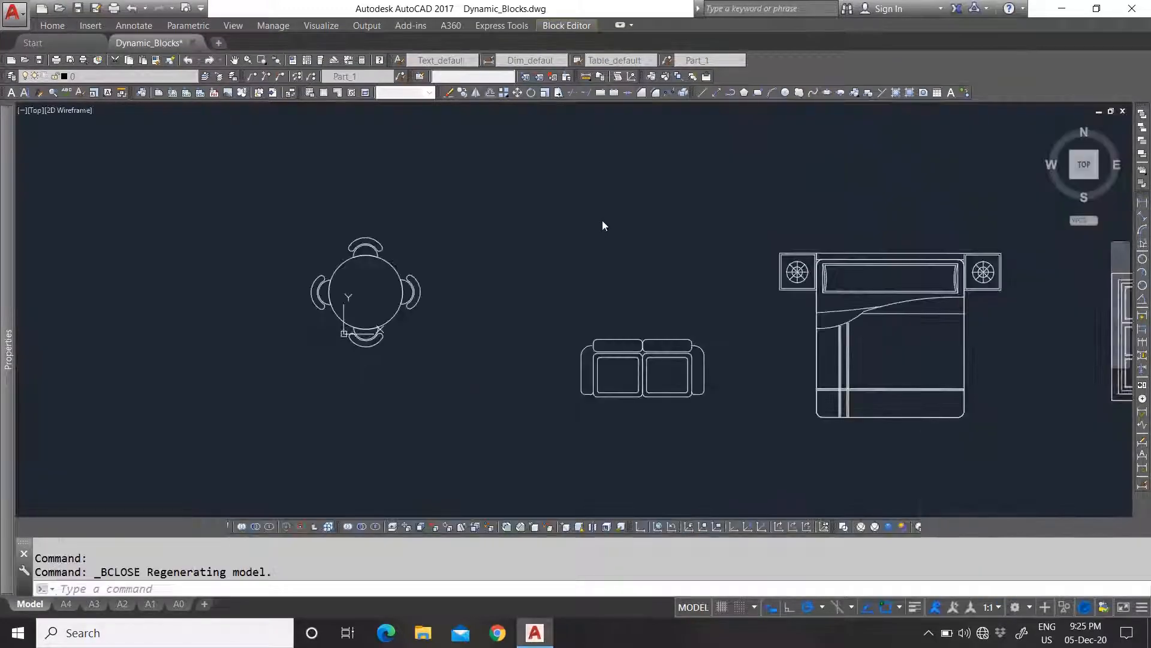
Step: Move the round table block by its centre insertion grip to a spot closer to the sofa
click(422, 268)
click(368, 297)
click(366, 292)
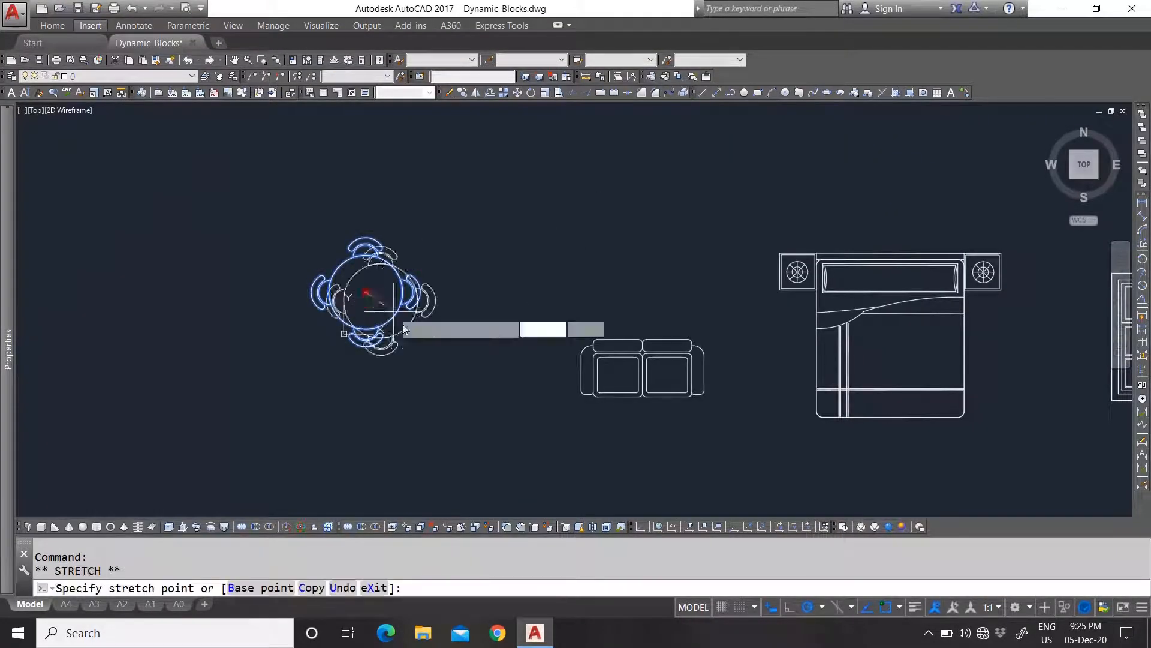
scroll(351, 317, up, 4)
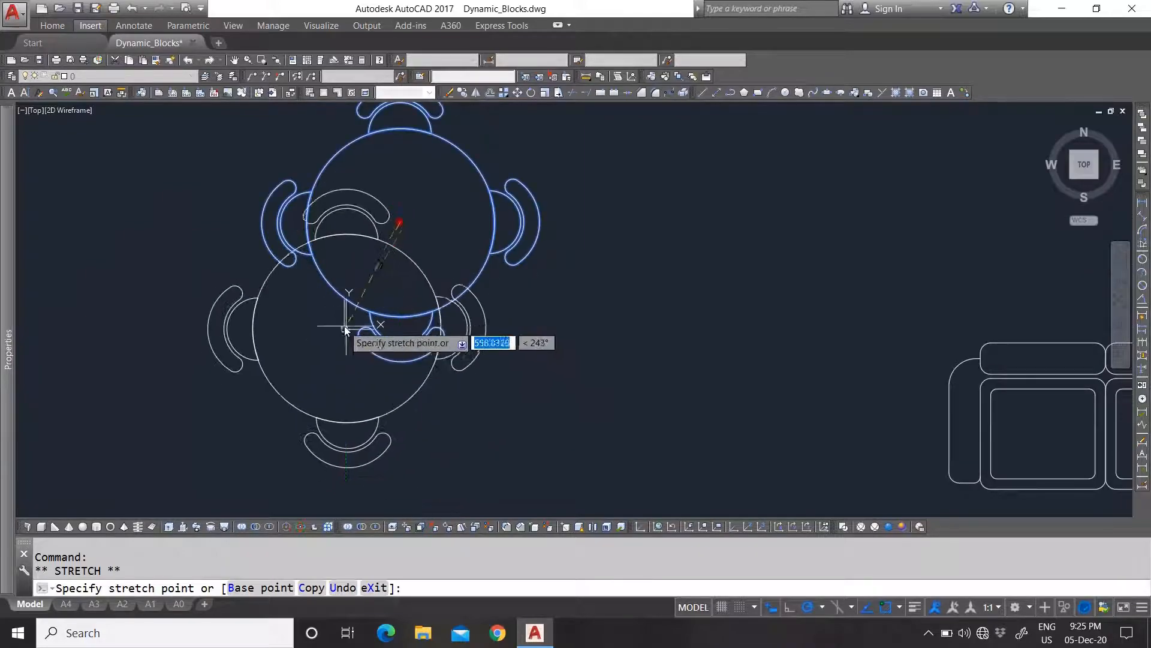
scroll(344, 329, down, 4)
click(484, 326)
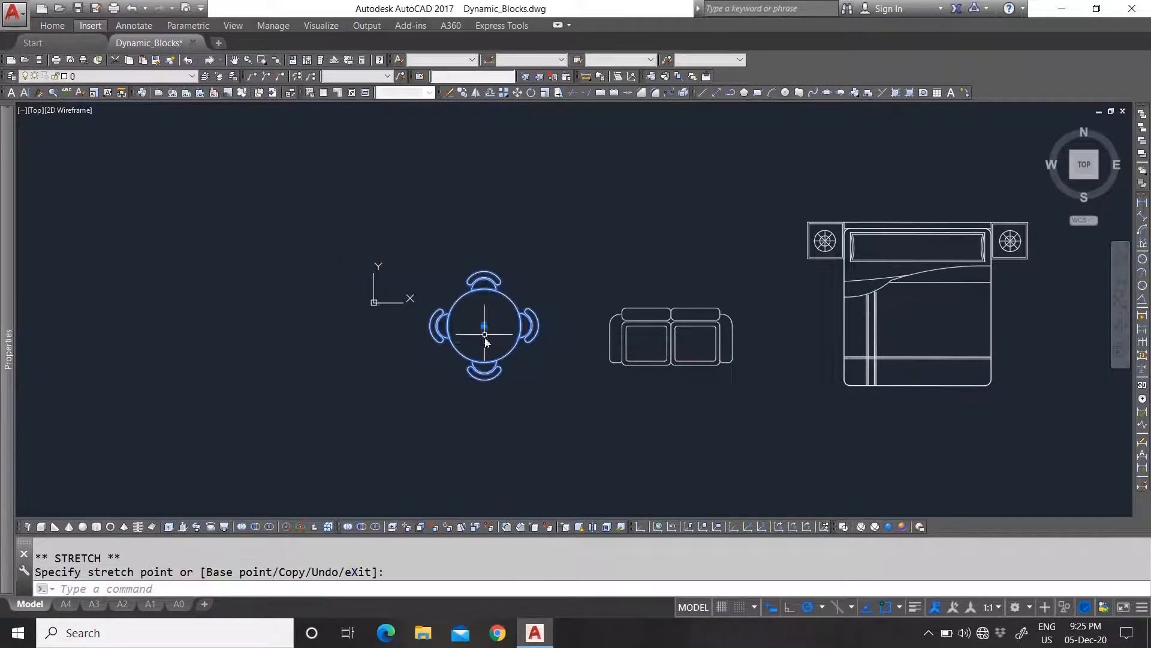
Step: Shift the round table block slightly away from the sofa by its centre grip and deselect it
scroll(492, 318, up, 2)
click(476, 335)
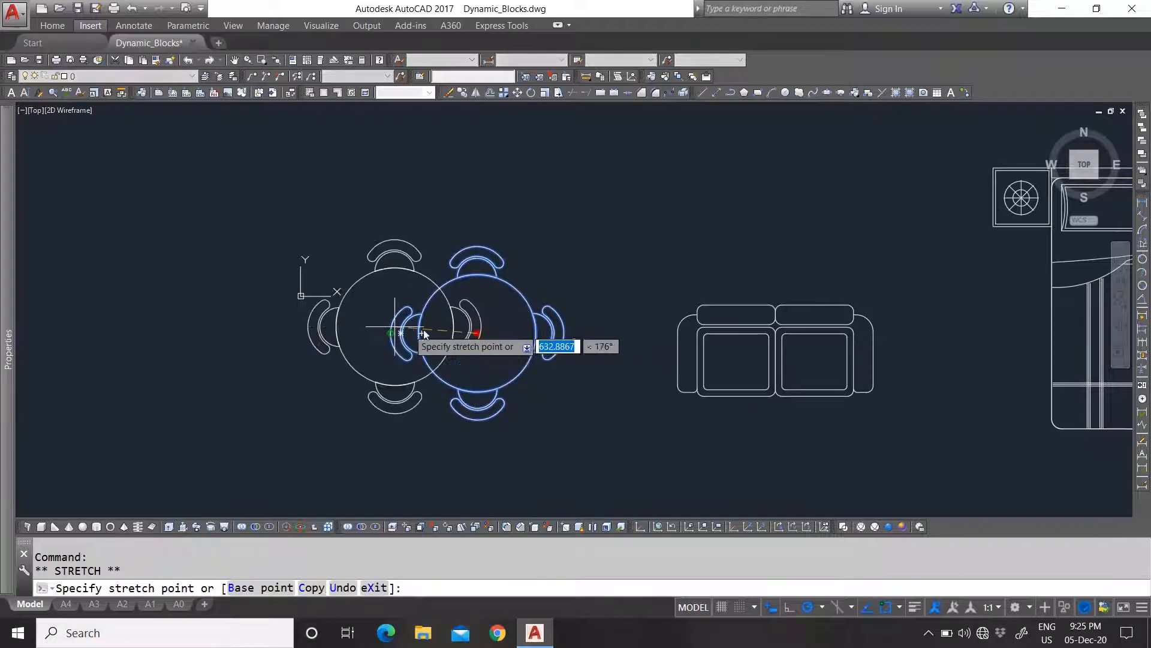
click(458, 336)
key(Escape)
Step: Open the round table block in the Block Editor
click(505, 266)
click(455, 323)
right_click(455, 322)
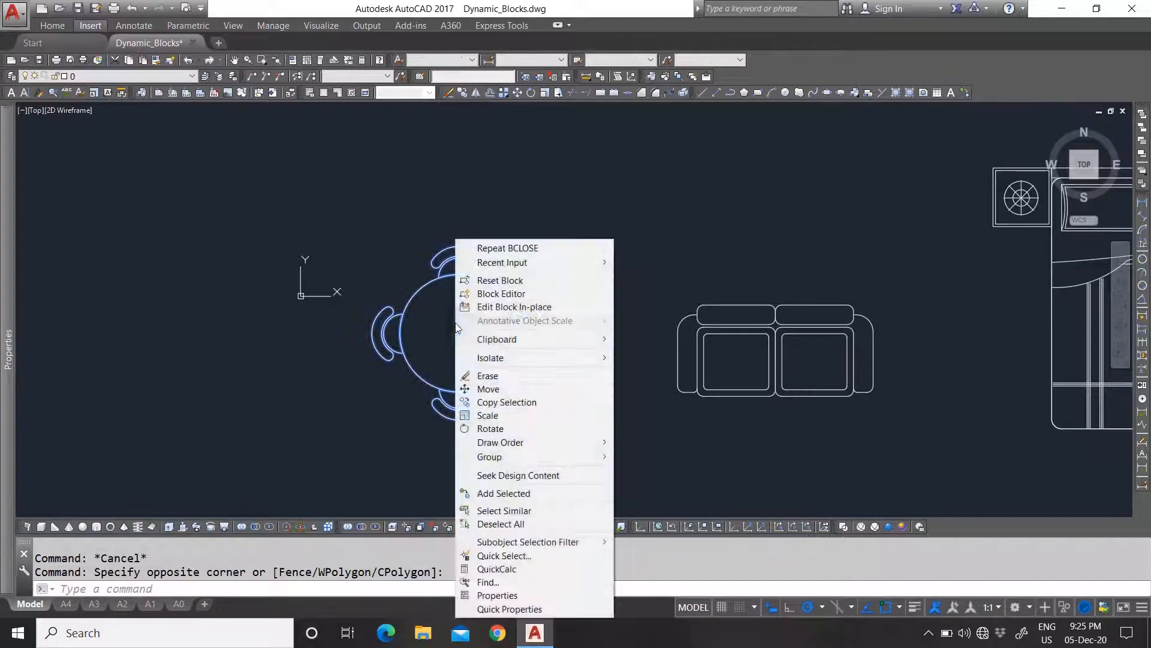
click(508, 297)
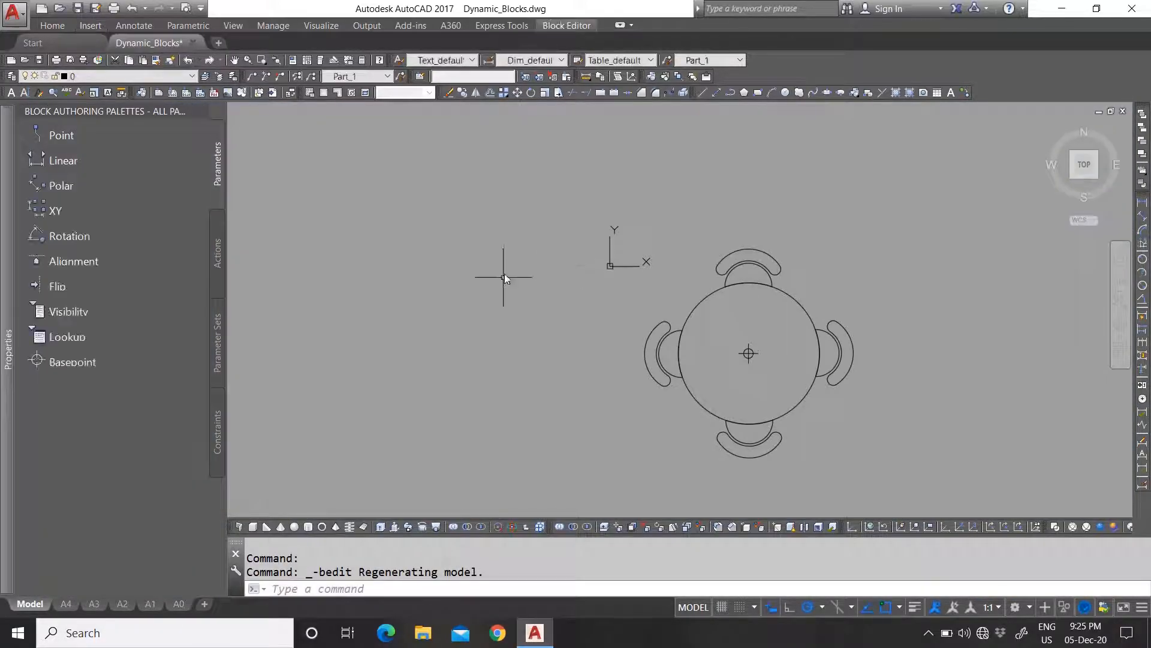
scroll(672, 318, up, 4)
scroll(577, 314, down, 5)
scroll(577, 314, up, 3)
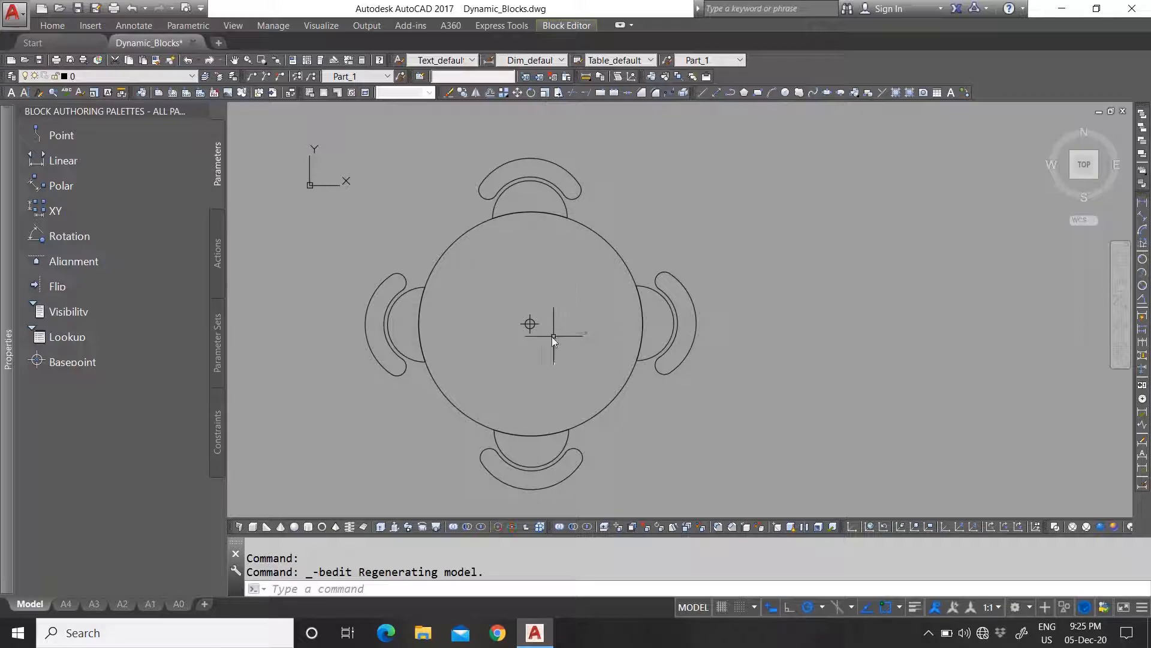
Step: Add an Alignment parameter based at the outer midpoint of the upper chair's backrest, with a horizontal alignment direction
click(576, 28)
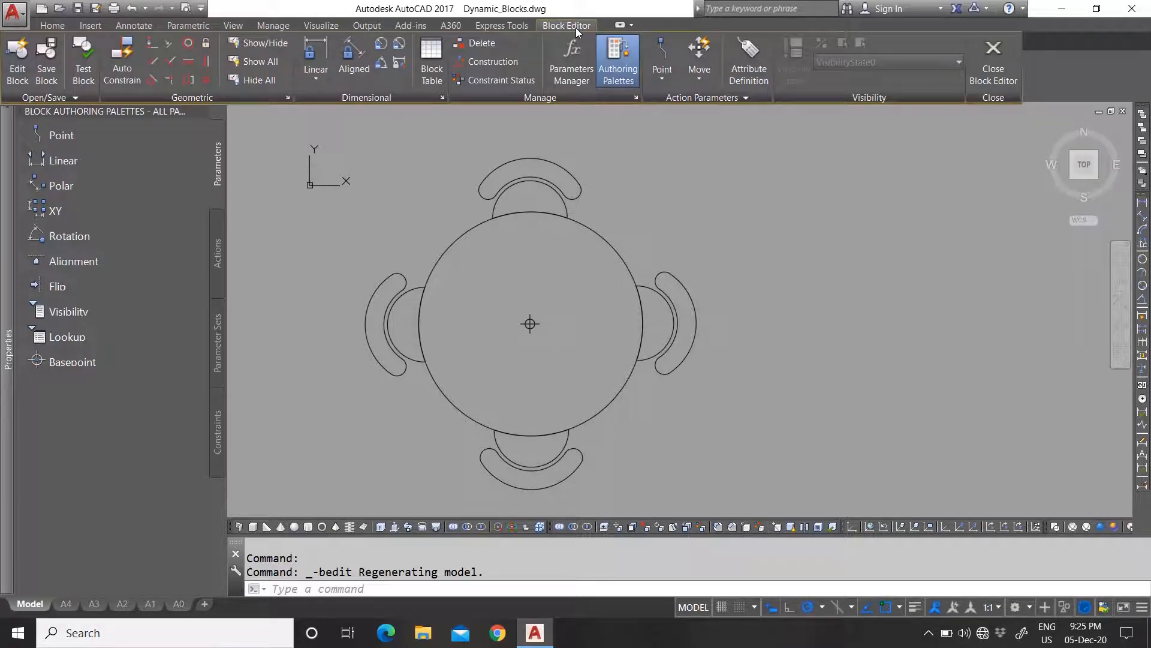
click(662, 80)
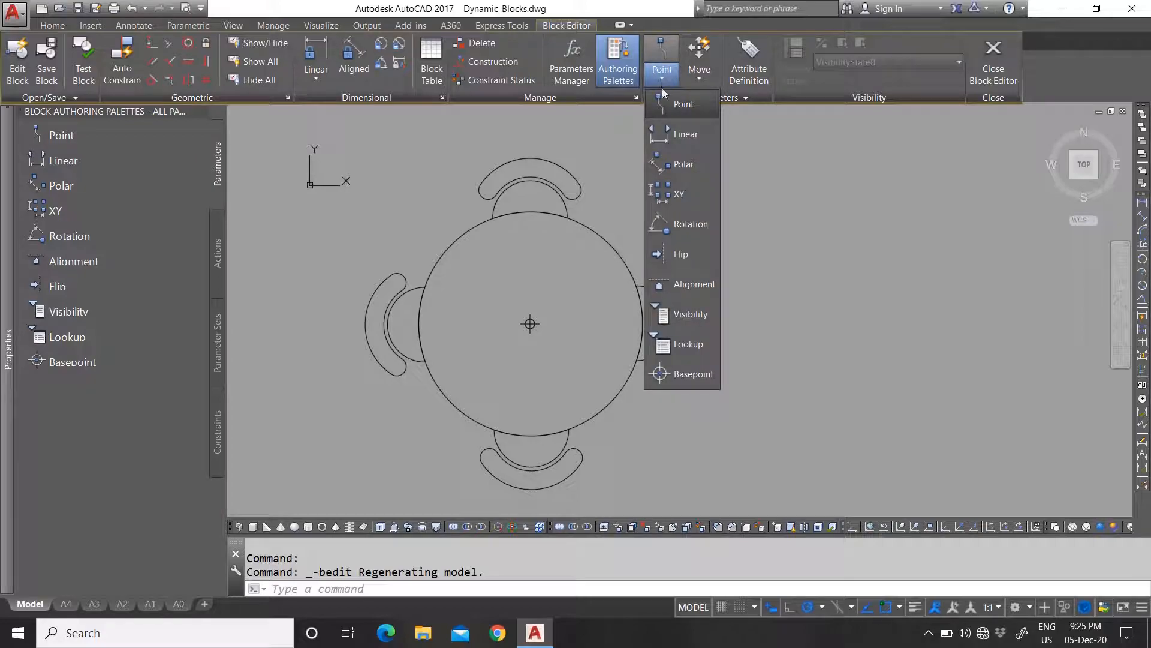
click(683, 286)
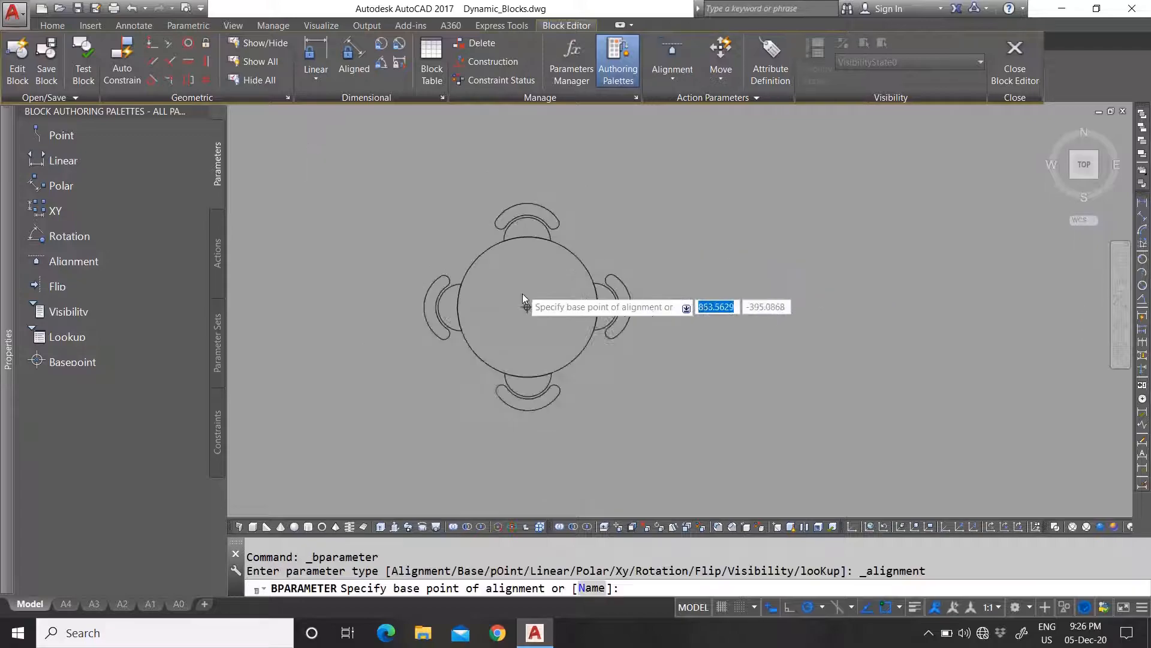
middle_drag(523, 293, 523, 400)
click(529, 266)
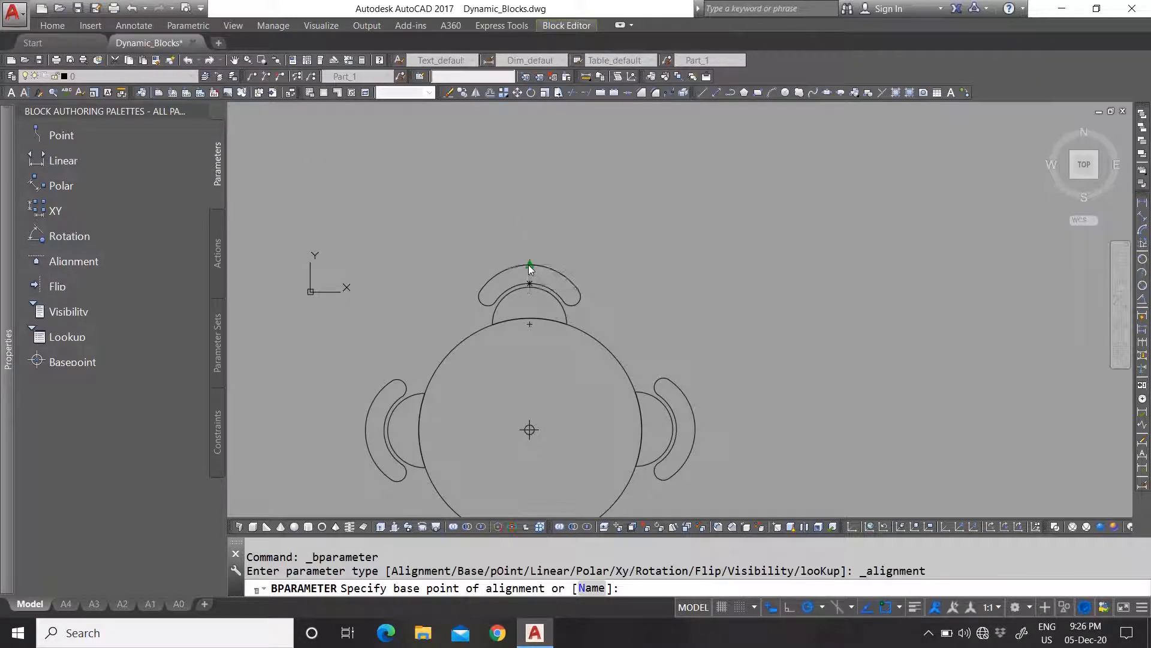
click(690, 264)
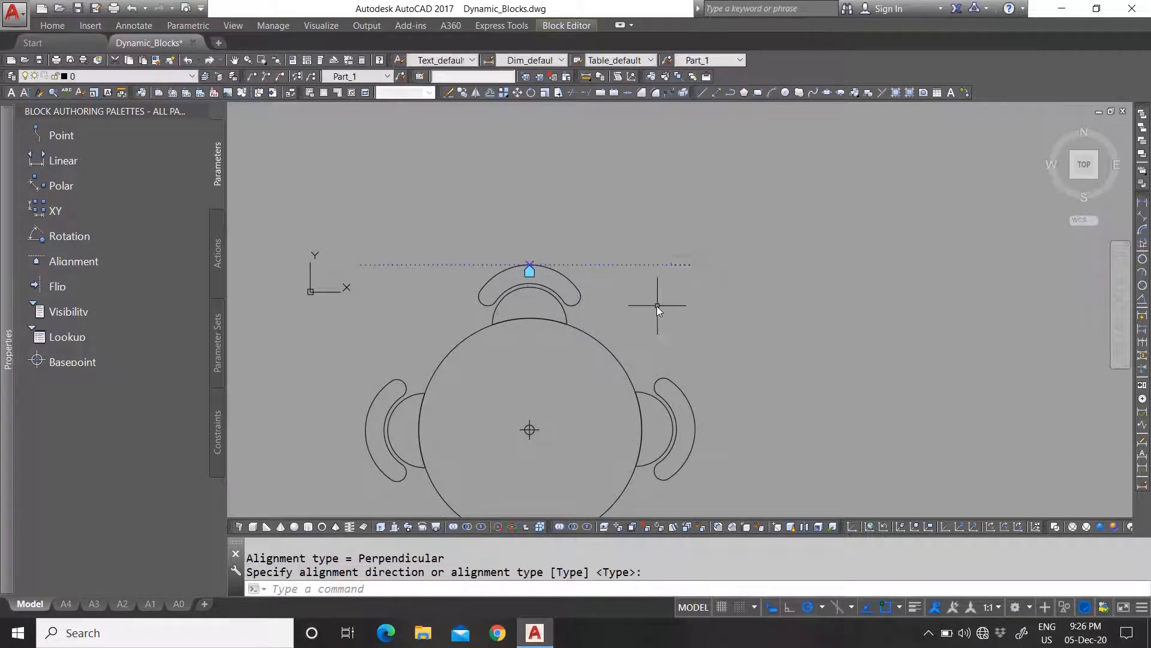
middle_drag(502, 298, 524, 276)
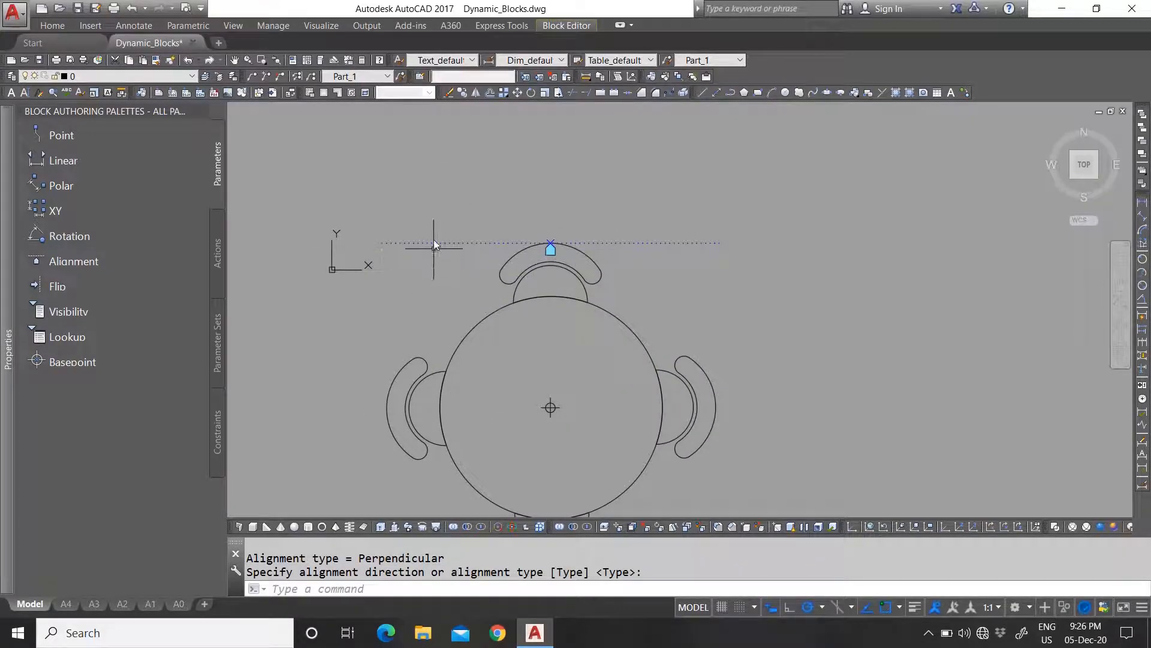
scroll(568, 272, down, 2)
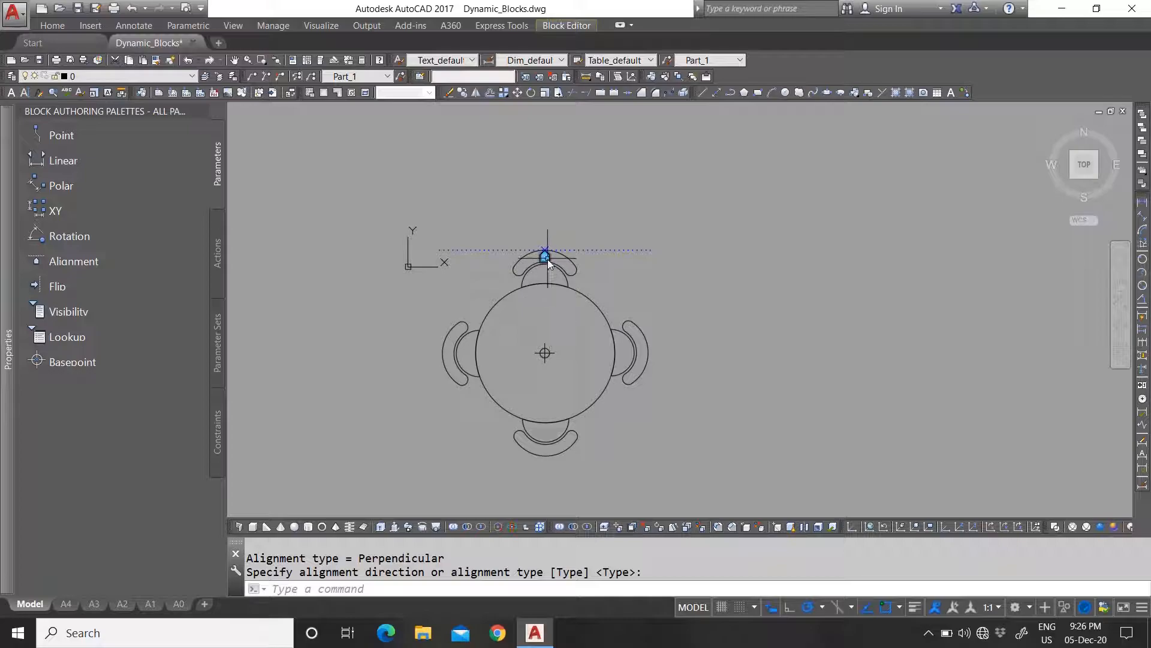
click(563, 24)
click(725, 79)
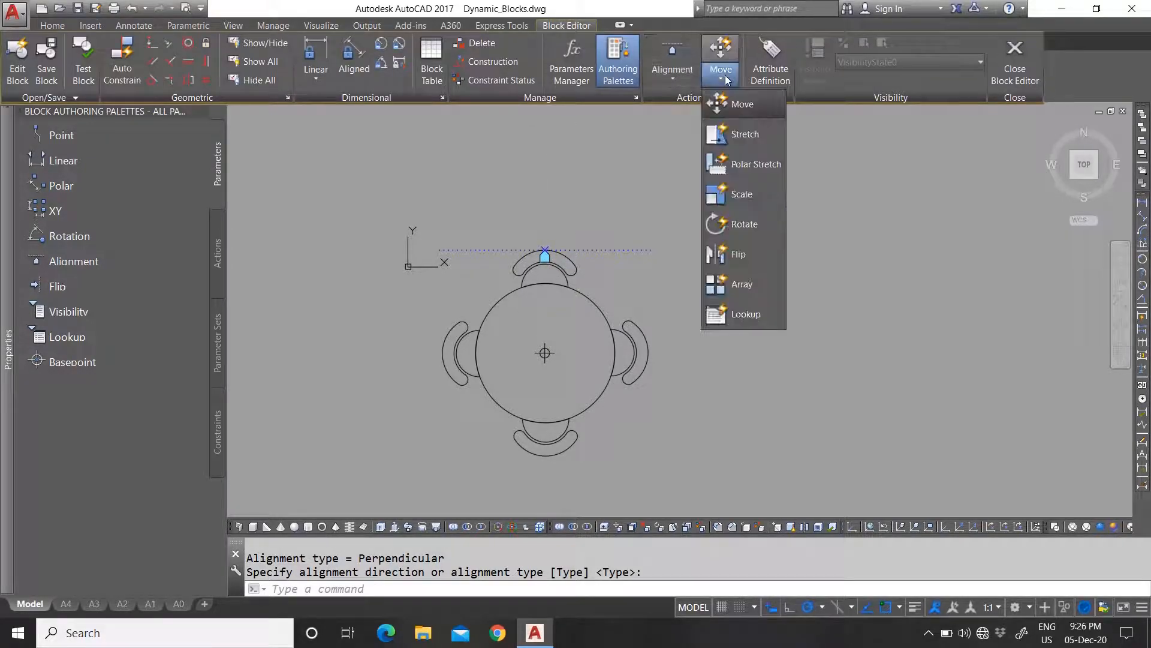
click(742, 104)
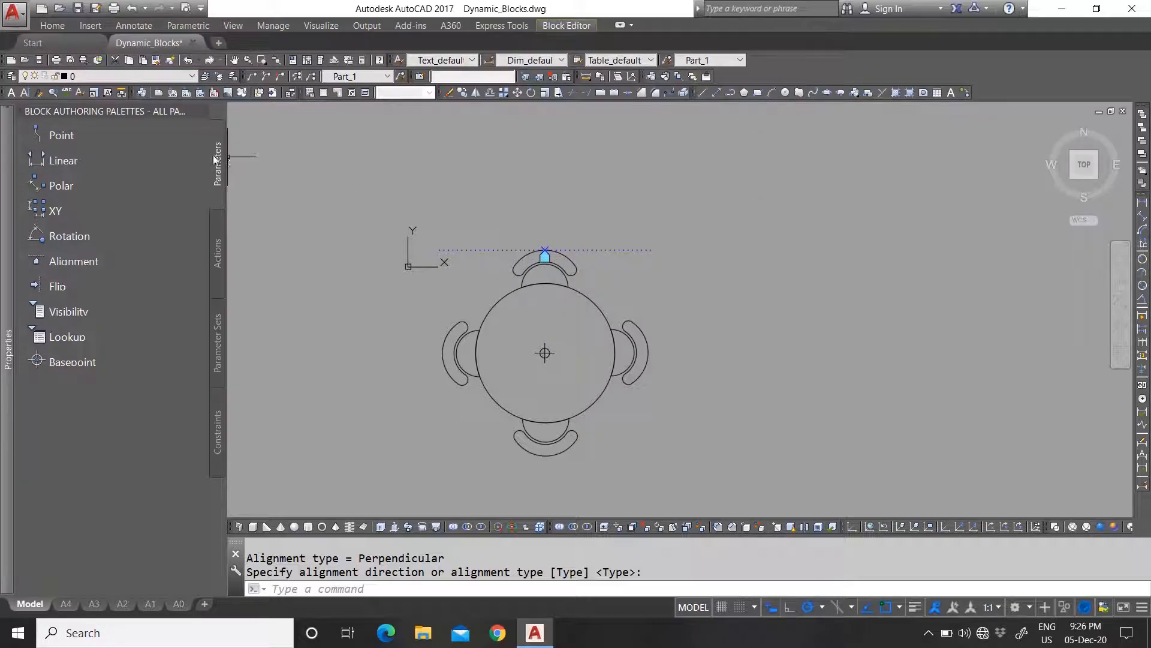
Step: Close the Block Editor and save the alignment change to the table block
click(571, 27)
click(1015, 60)
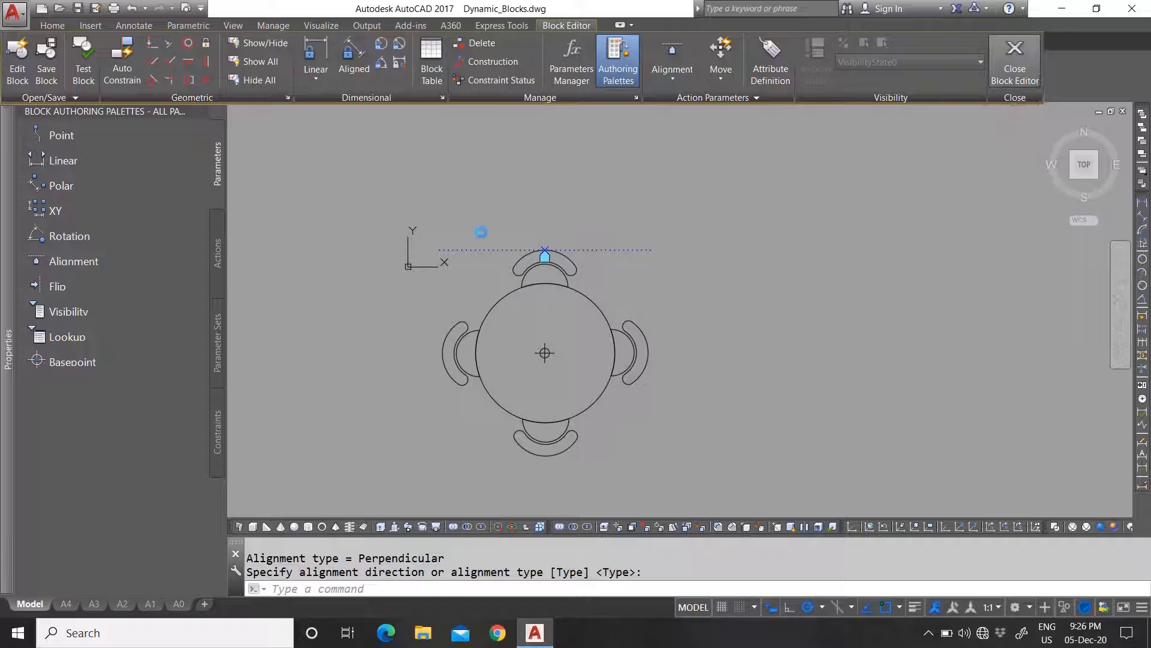
click(499, 296)
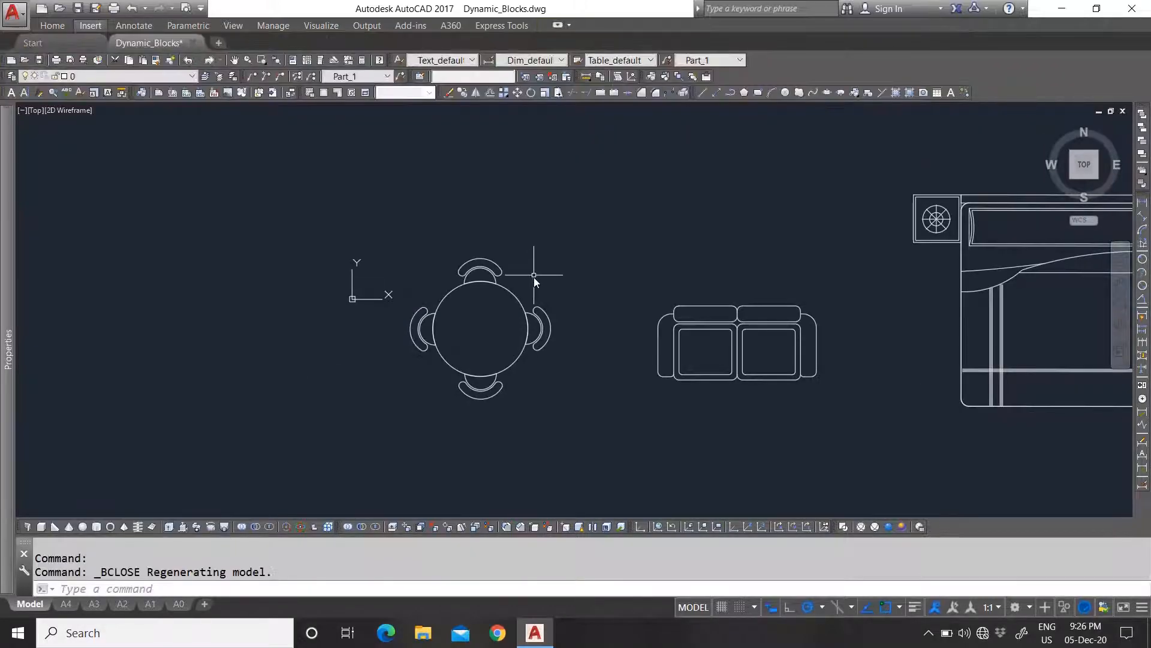
Step: Test the table's alignment grip by carrying the block over to the sofa's edges, and cancel without placing it
click(478, 314)
click(481, 259)
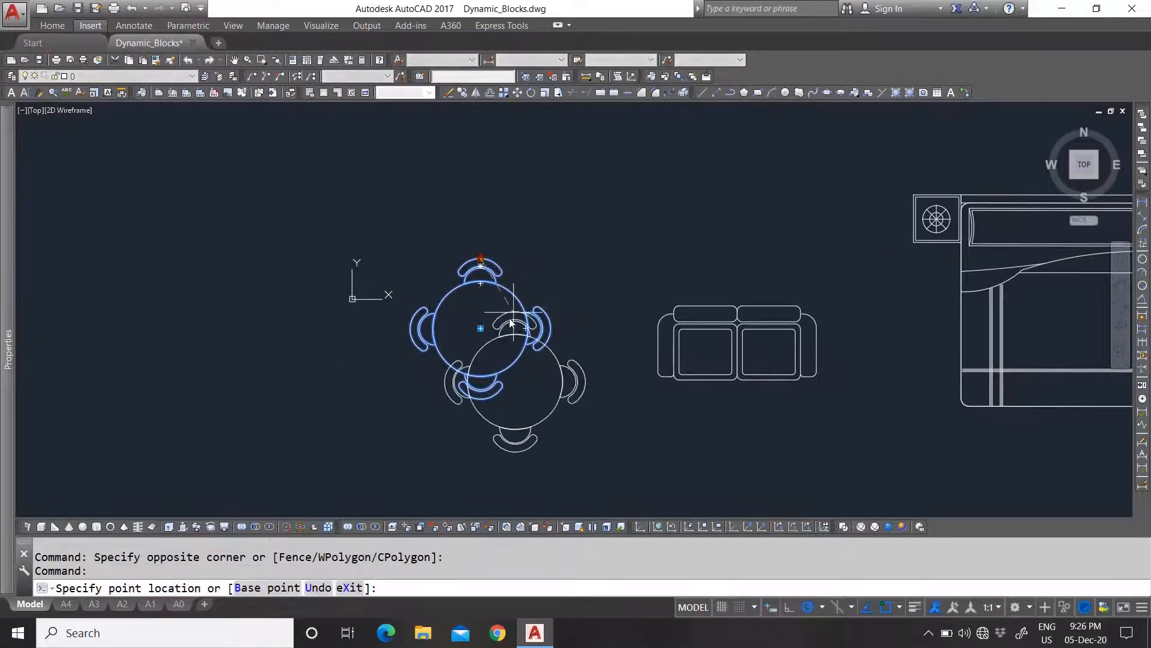
scroll(489, 282, down, 3)
scroll(502, 284, up, 6)
scroll(497, 279, down, 3)
scroll(642, 369, up, 2)
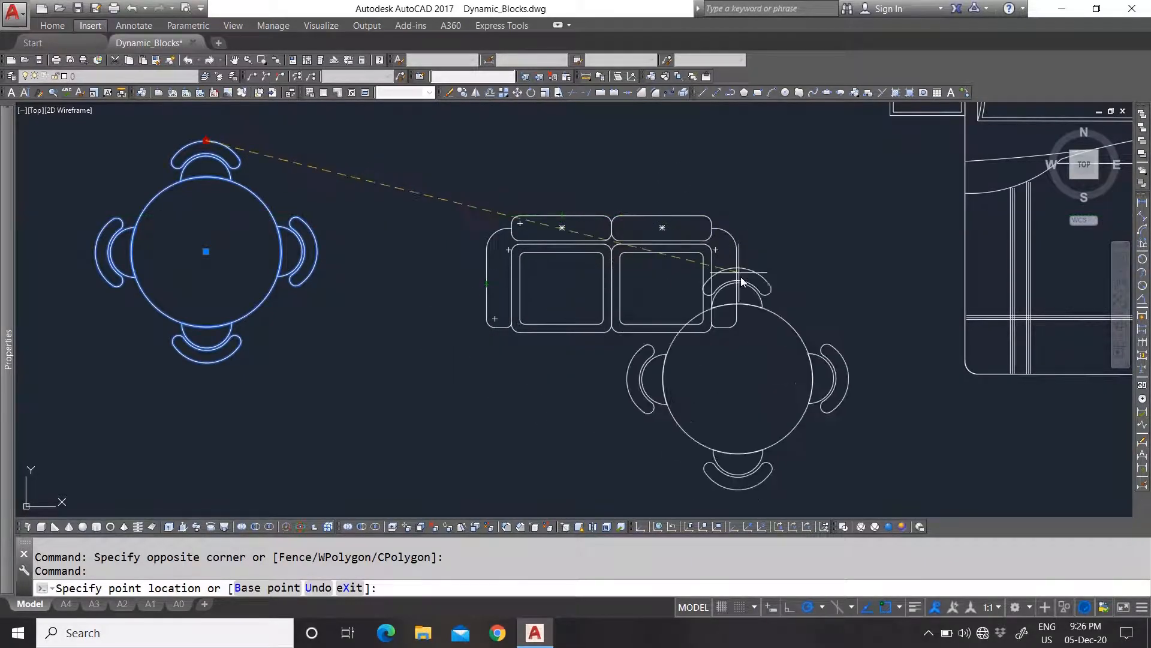
key(Escape)
scroll(401, 245, down, 4)
scroll(300, 235, up, 4)
key(Escape)
Step: Reopen the round table block in the Block Editor
click(374, 219)
click(297, 178)
right_click(297, 177)
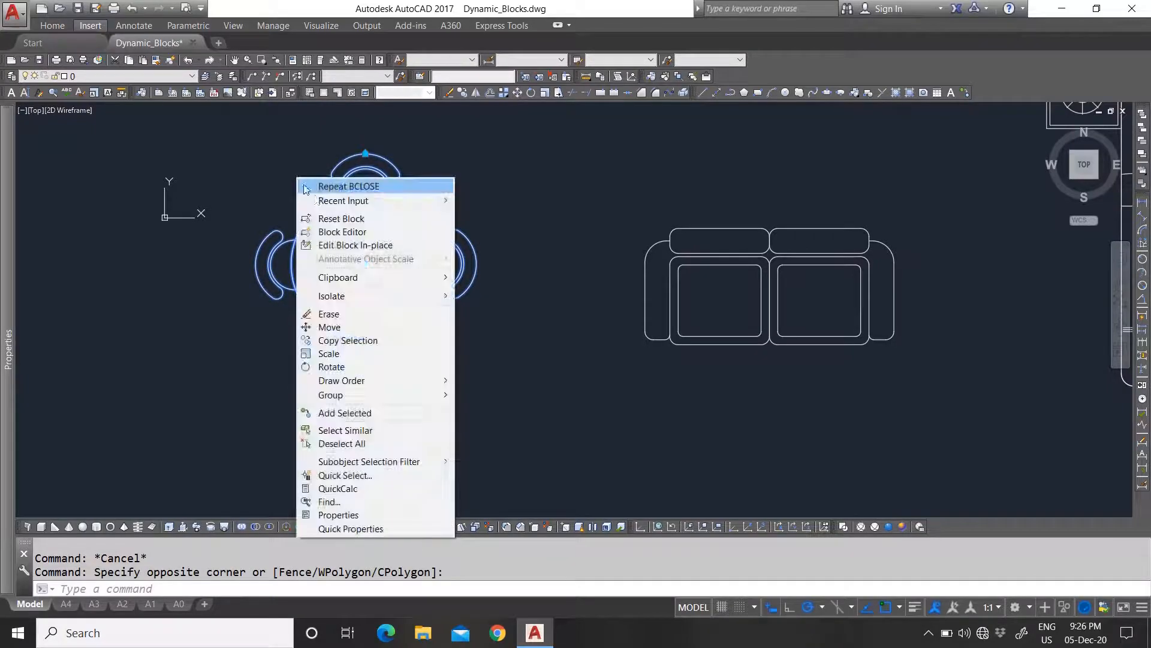
click(341, 231)
scroll(693, 298, up, 4)
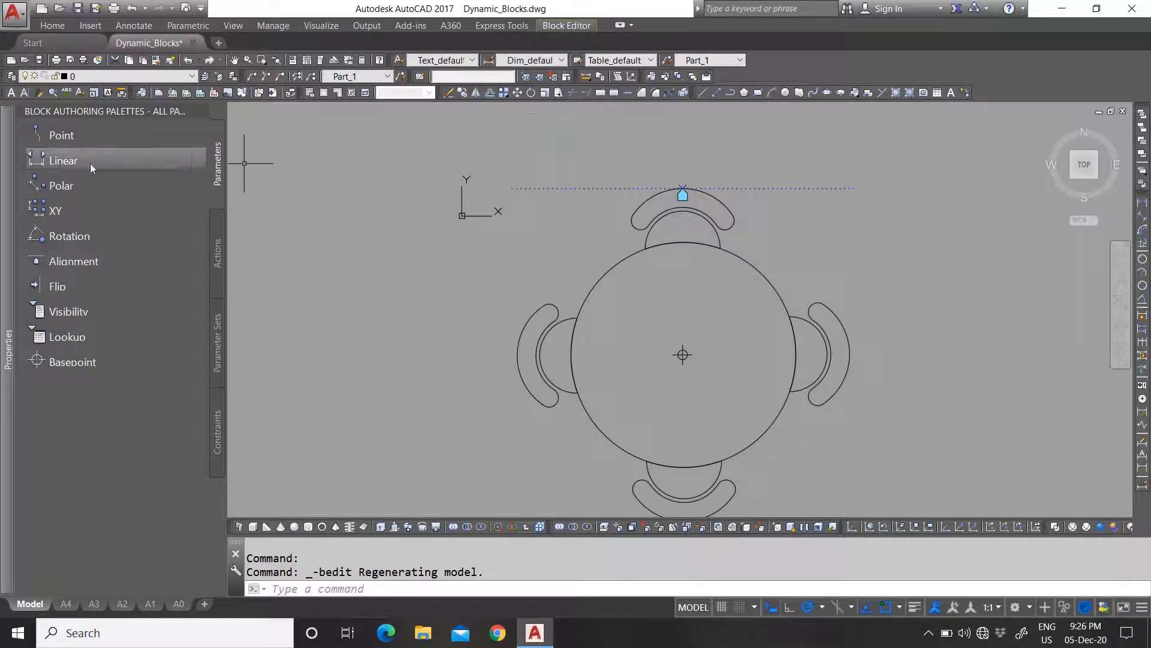
Step: Add a Point parameter at the left quadrant of the table's circle, with its label placed inside the circle
click(142, 143)
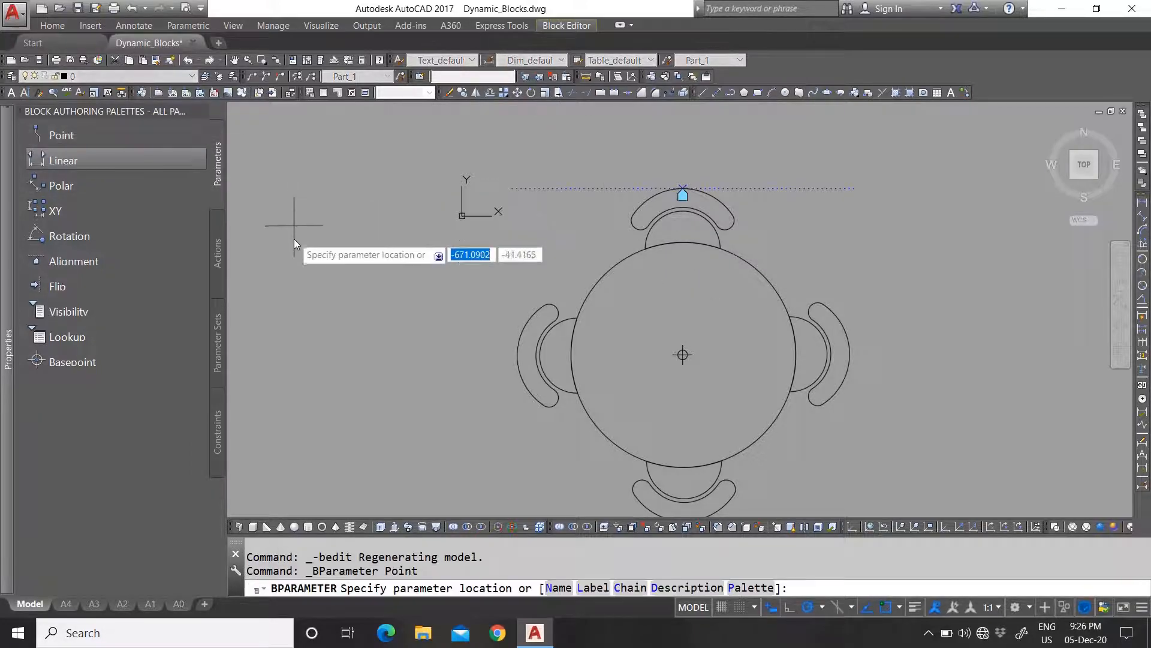
scroll(593, 375, up, 4)
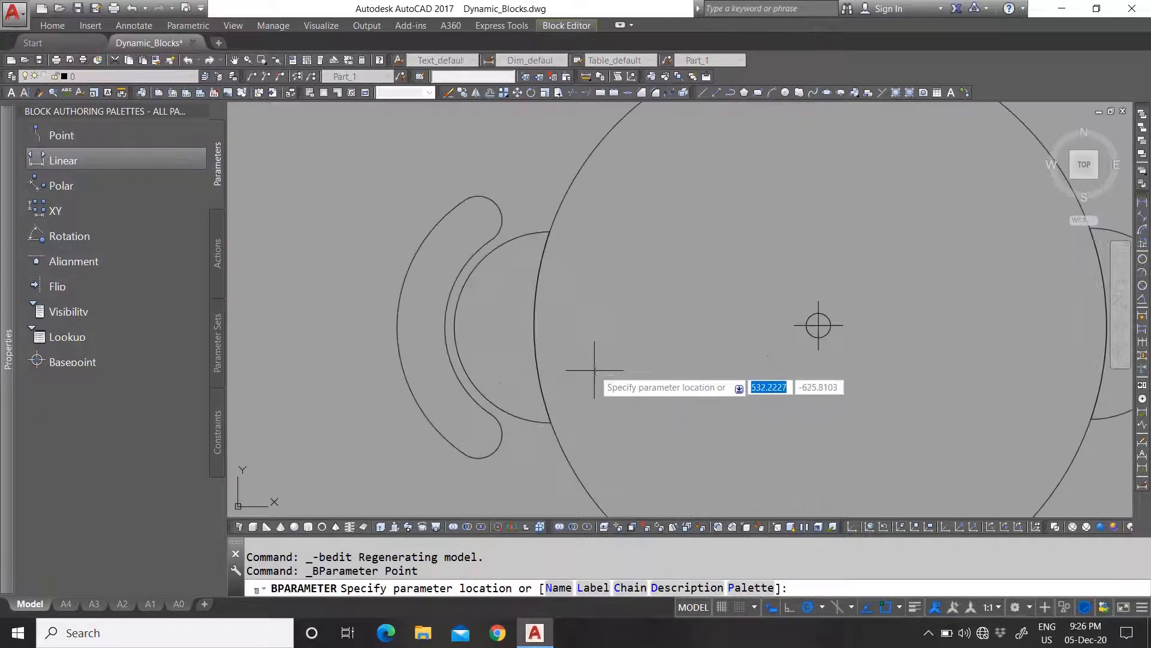
click(535, 328)
scroll(534, 328, down, 3)
scroll(576, 326, up, 3)
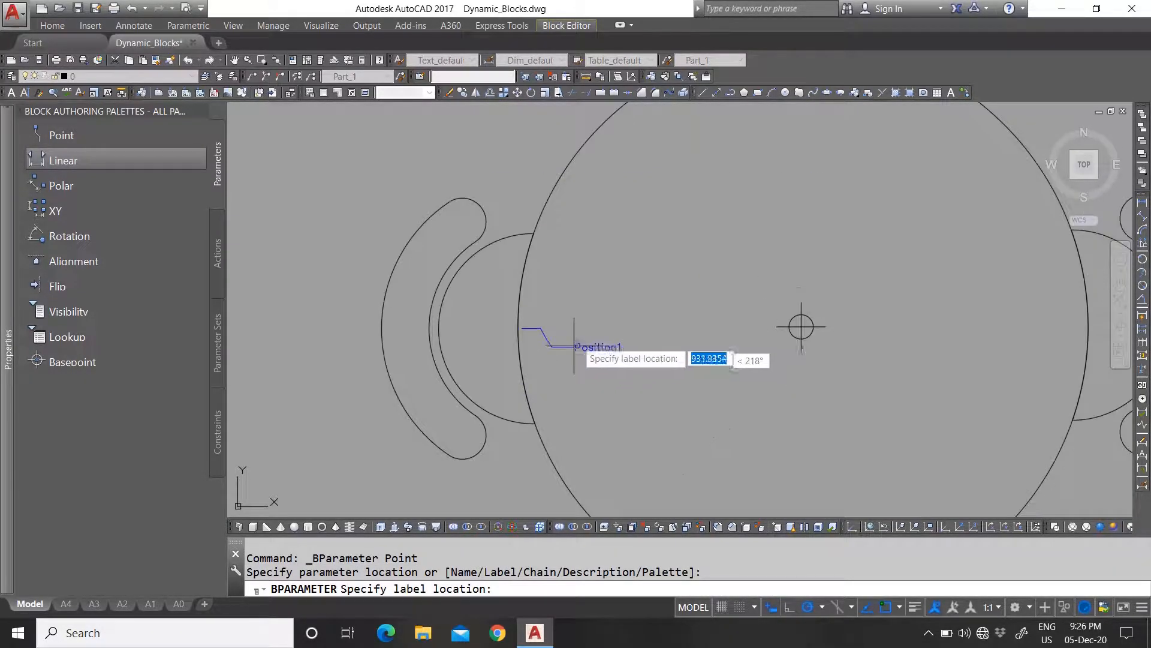
click(609, 286)
scroll(551, 287, down, 3)
scroll(558, 264, up, 3)
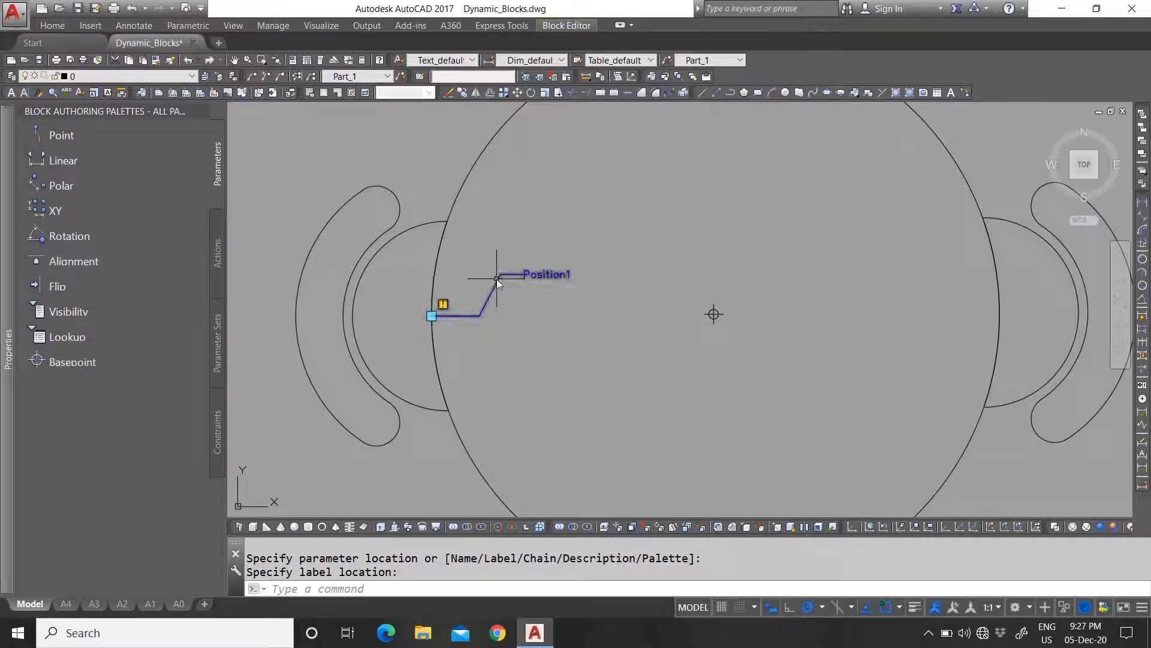
scroll(496, 259, down, 2)
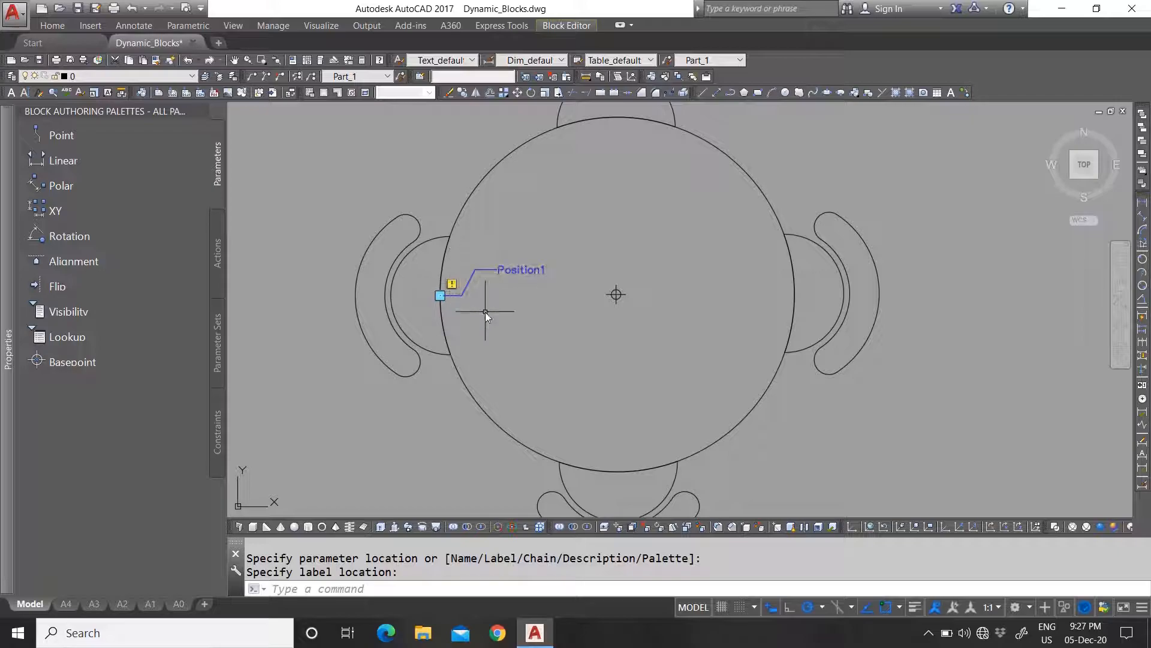
scroll(473, 341, down, 3)
scroll(504, 322, up, 3)
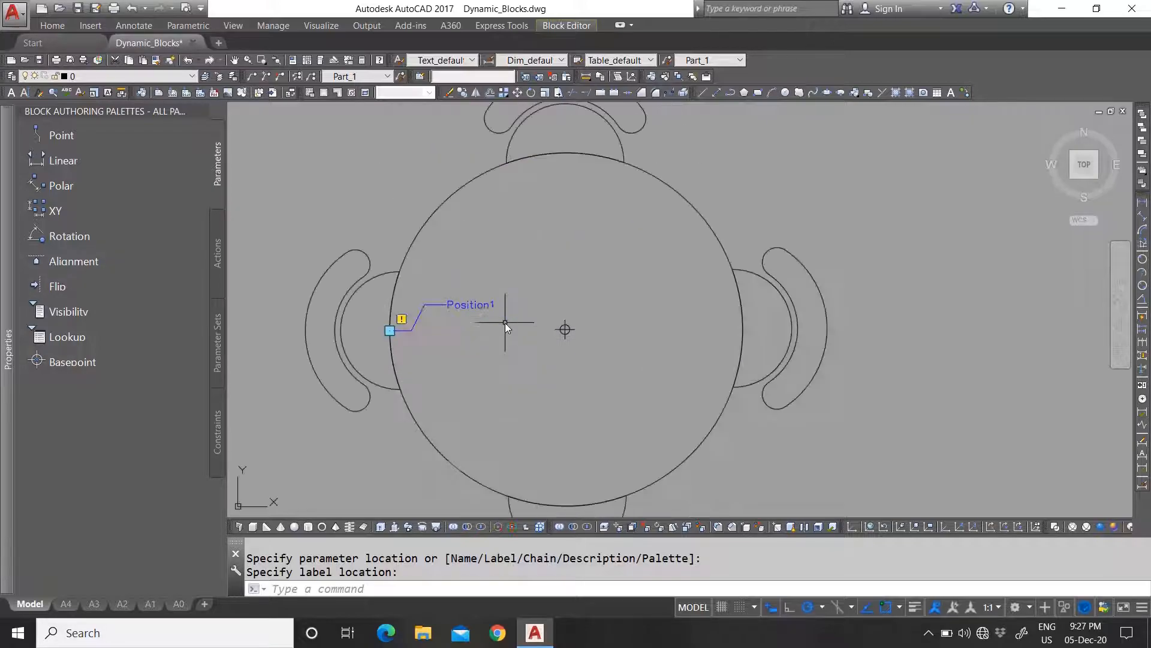
Step: Assign a Move action to the Point parameter, with the left chair as its selection set
click(461, 307)
click(219, 243)
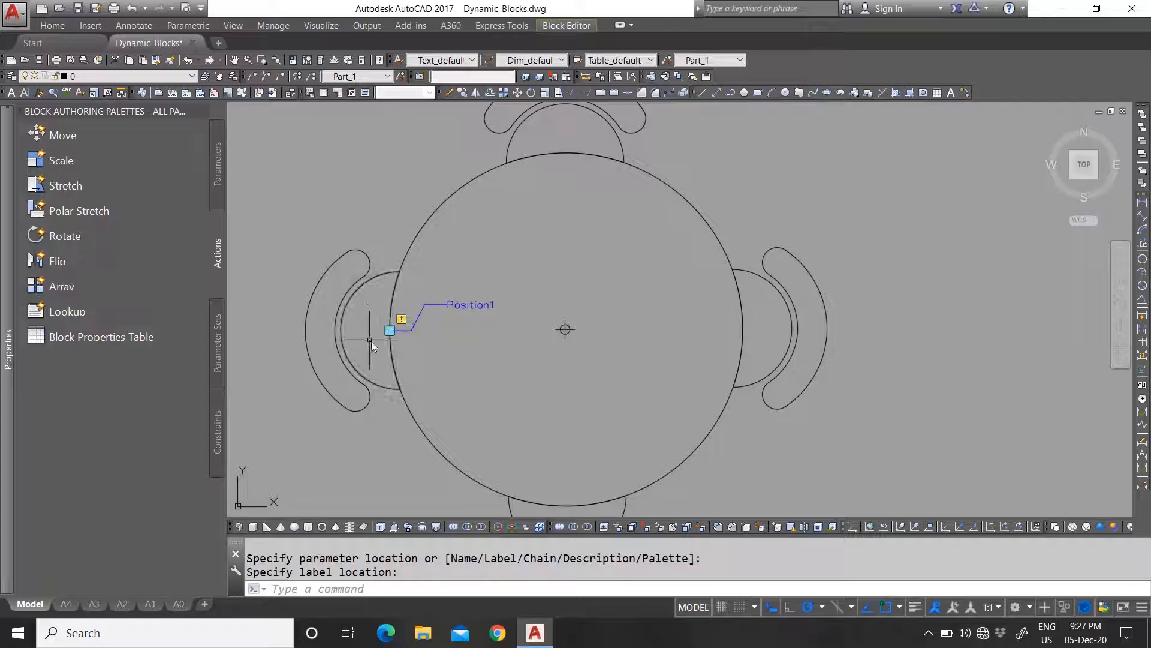
double_click(465, 307)
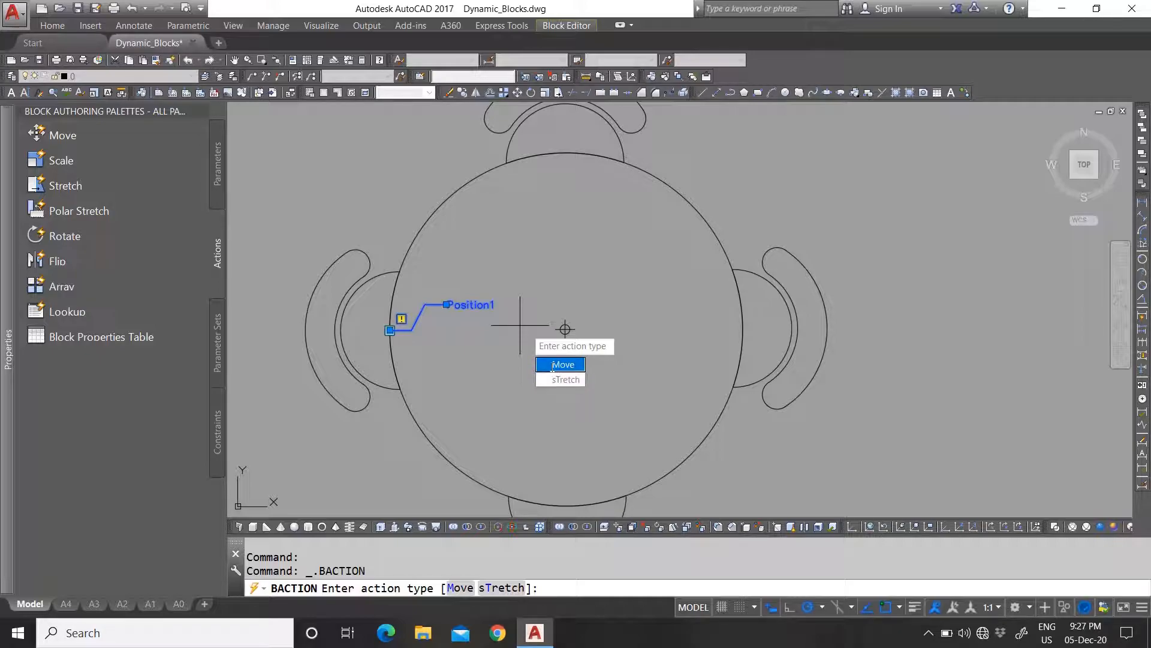
click(553, 365)
scroll(441, 300, down, 4)
scroll(456, 287, up, 6)
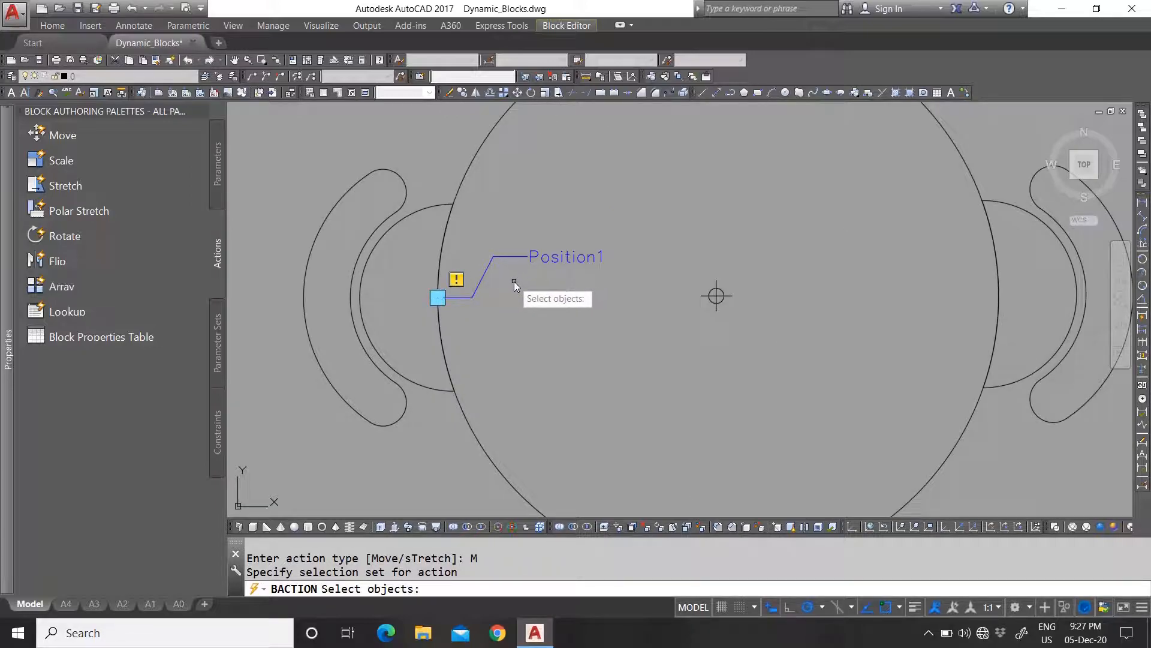
scroll(458, 362, down, 2)
click(412, 336)
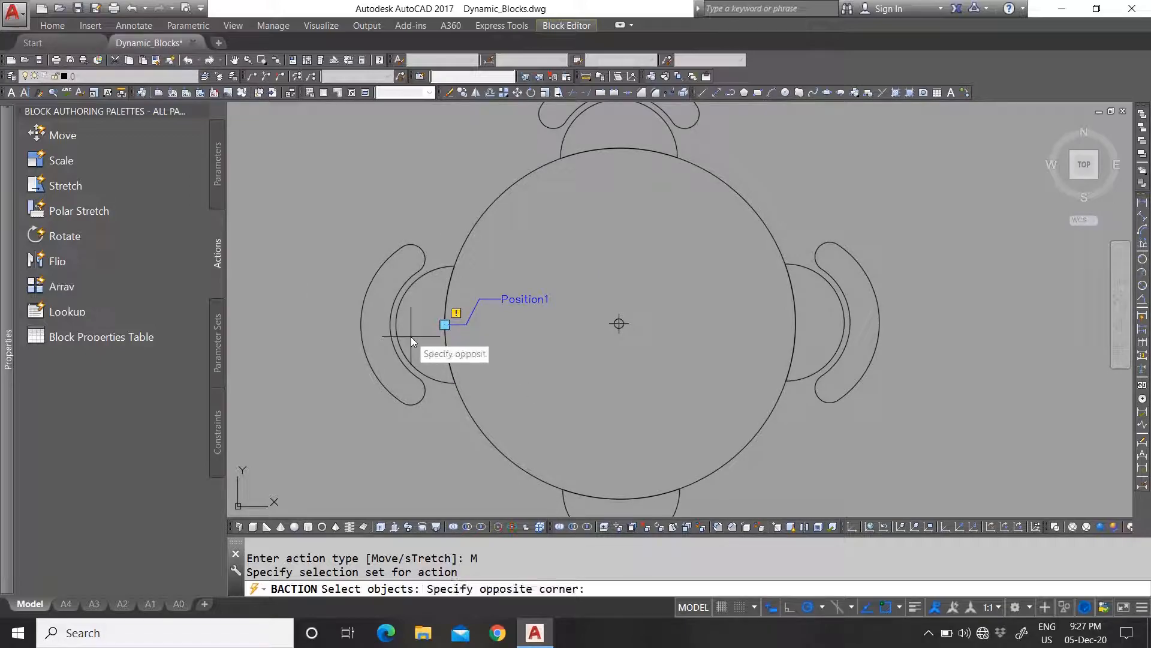
click(380, 304)
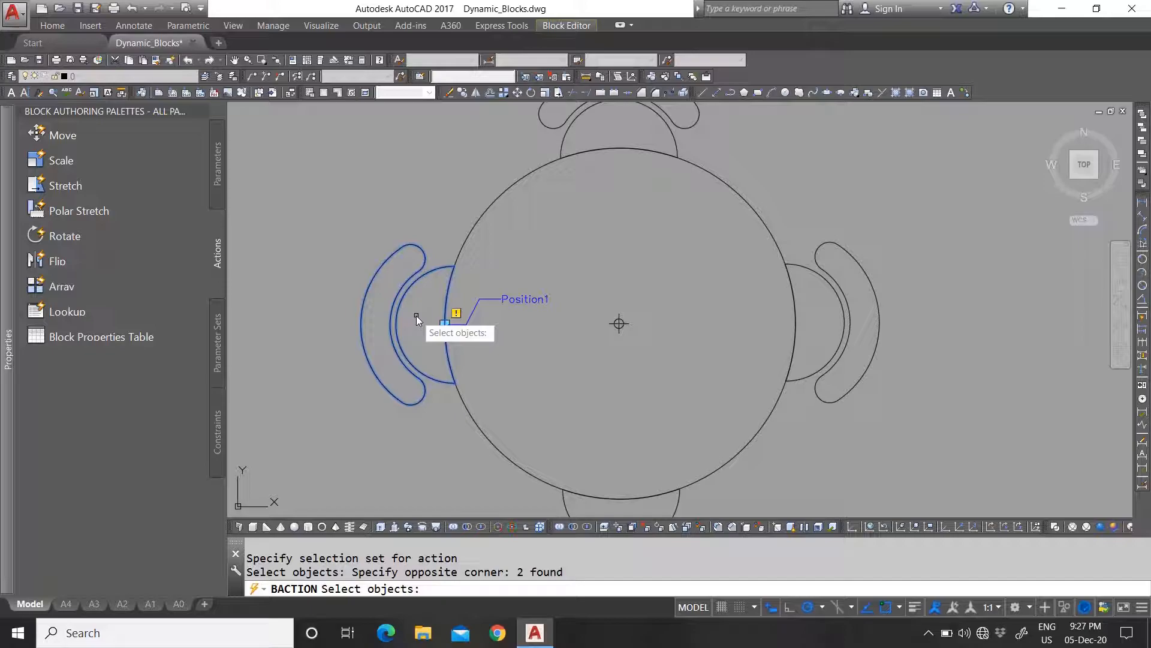
key(Return)
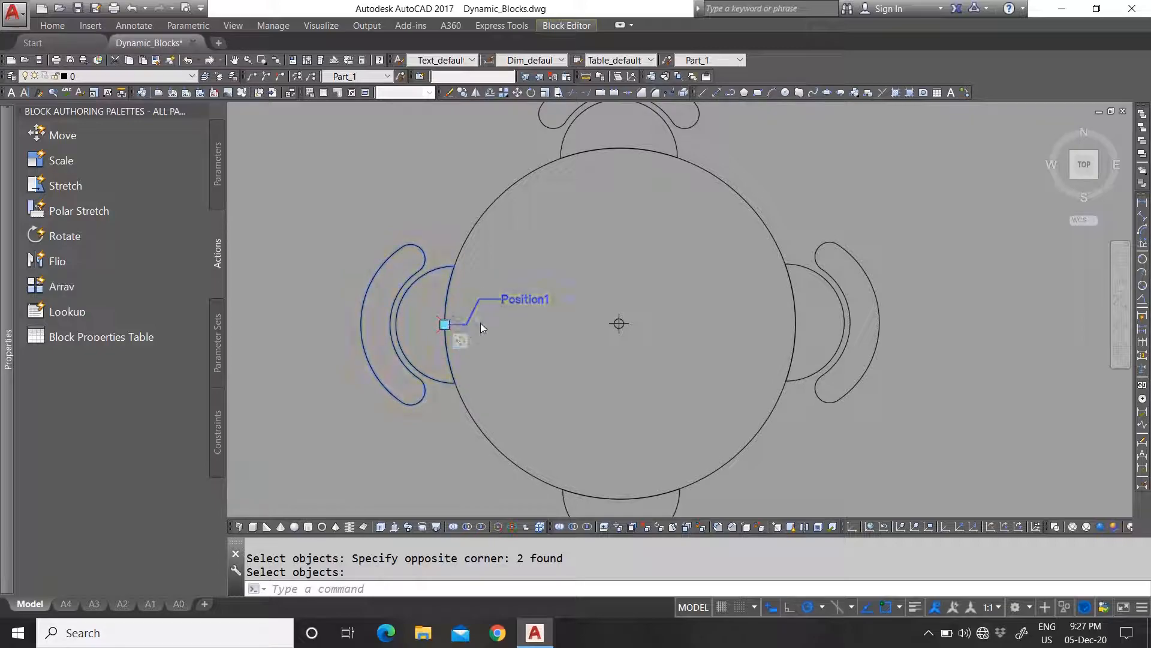
scroll(481, 323, down, 2)
click(454, 333)
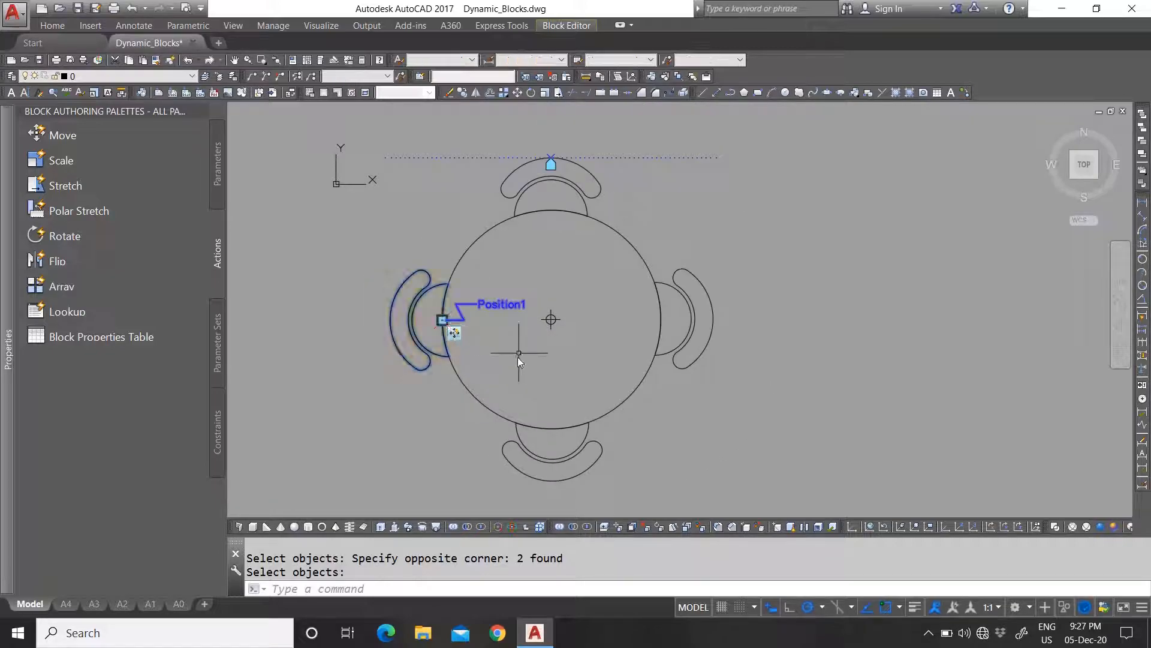
Step: Close the Block Editor and save the parameter changes to the round table block
click(574, 28)
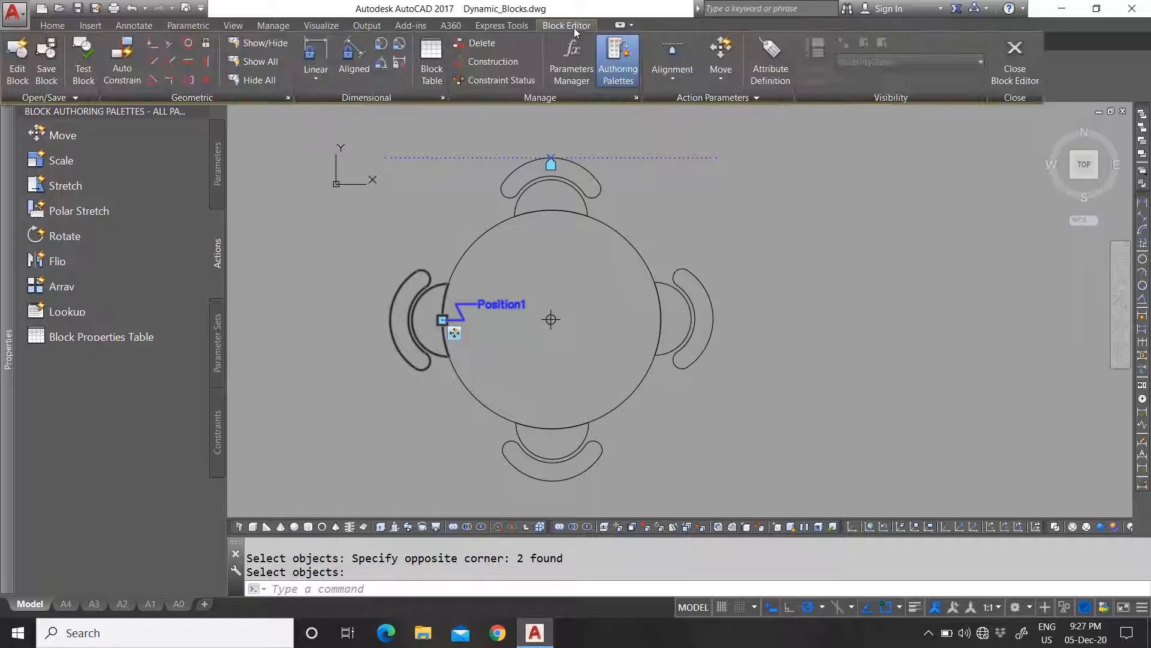
click(1013, 60)
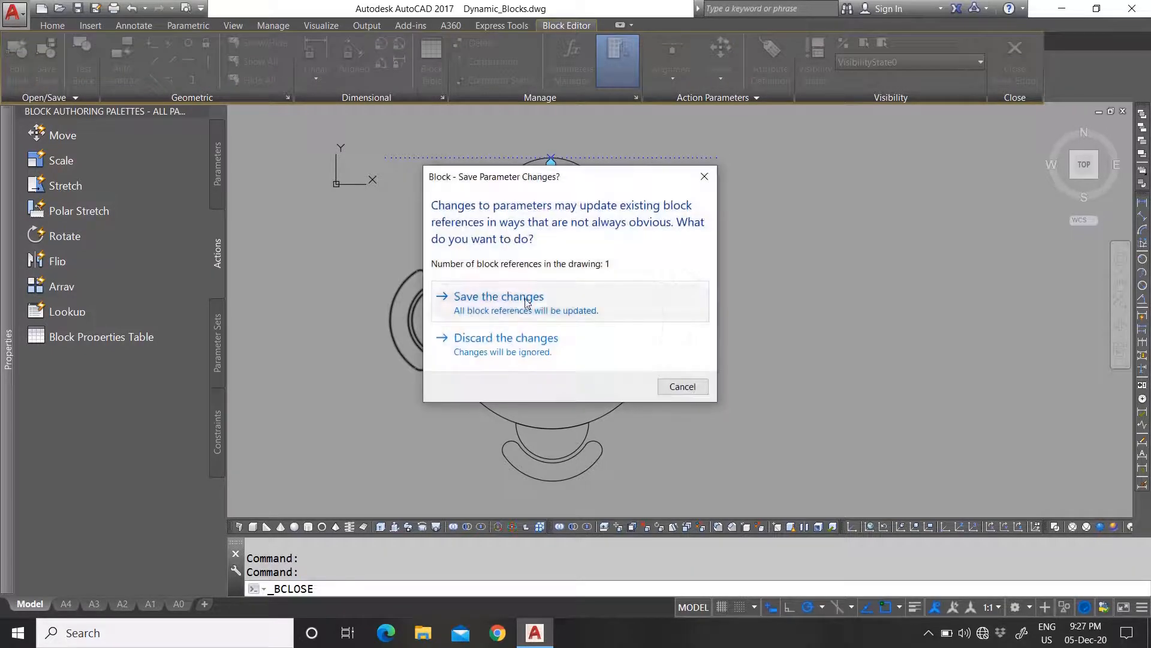
click(499, 297)
Step: Test the block's point grip by moving the left chair away from the table and back to its original spot, and deselect the block
click(432, 300)
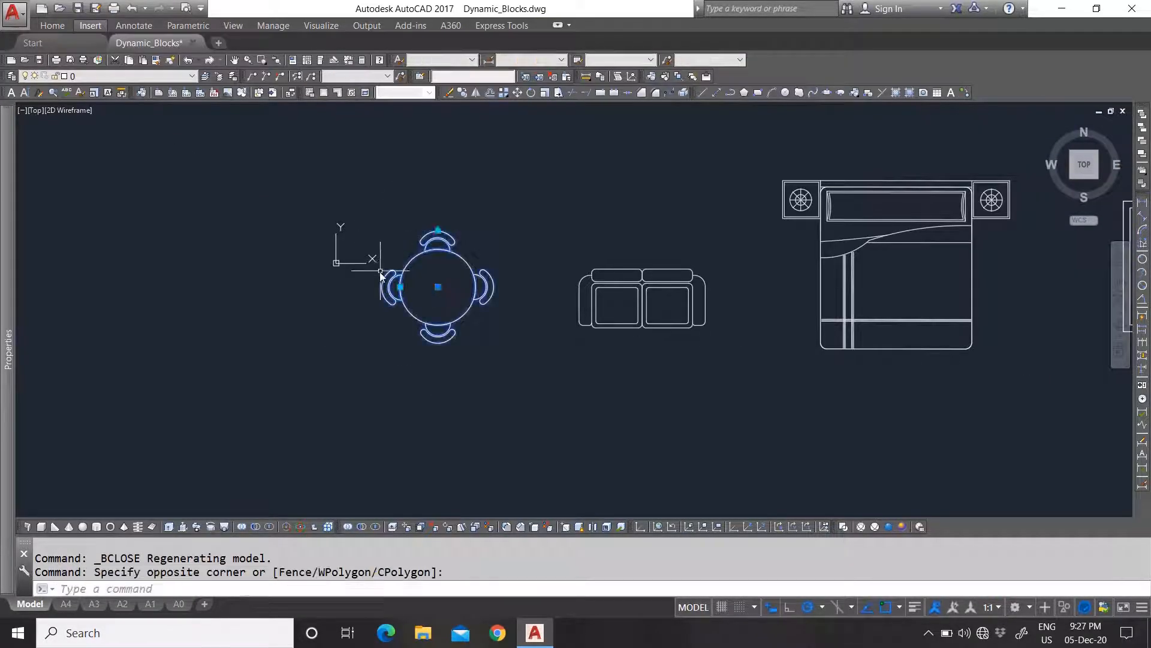
scroll(378, 271, up, 5)
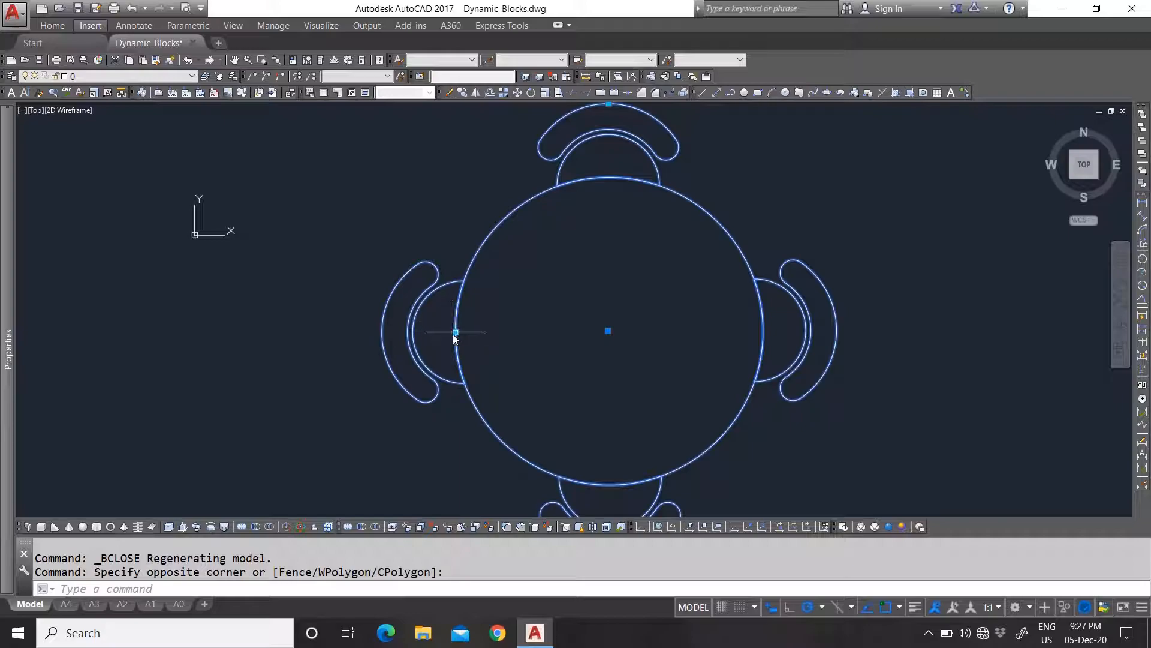
click(455, 332)
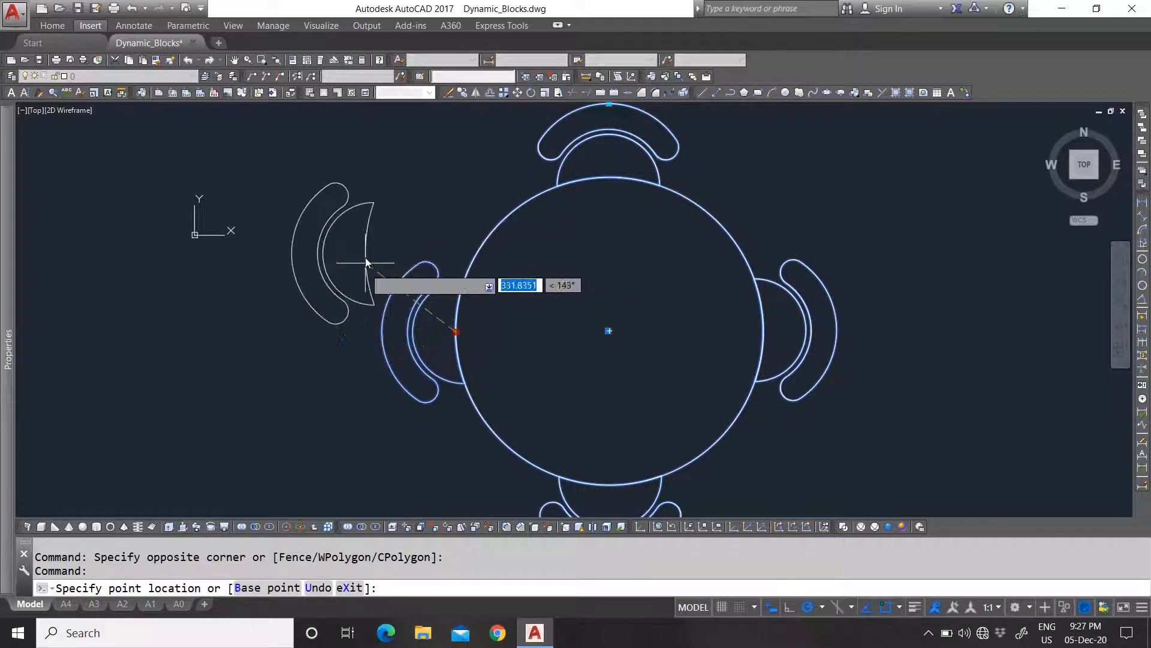
click(386, 427)
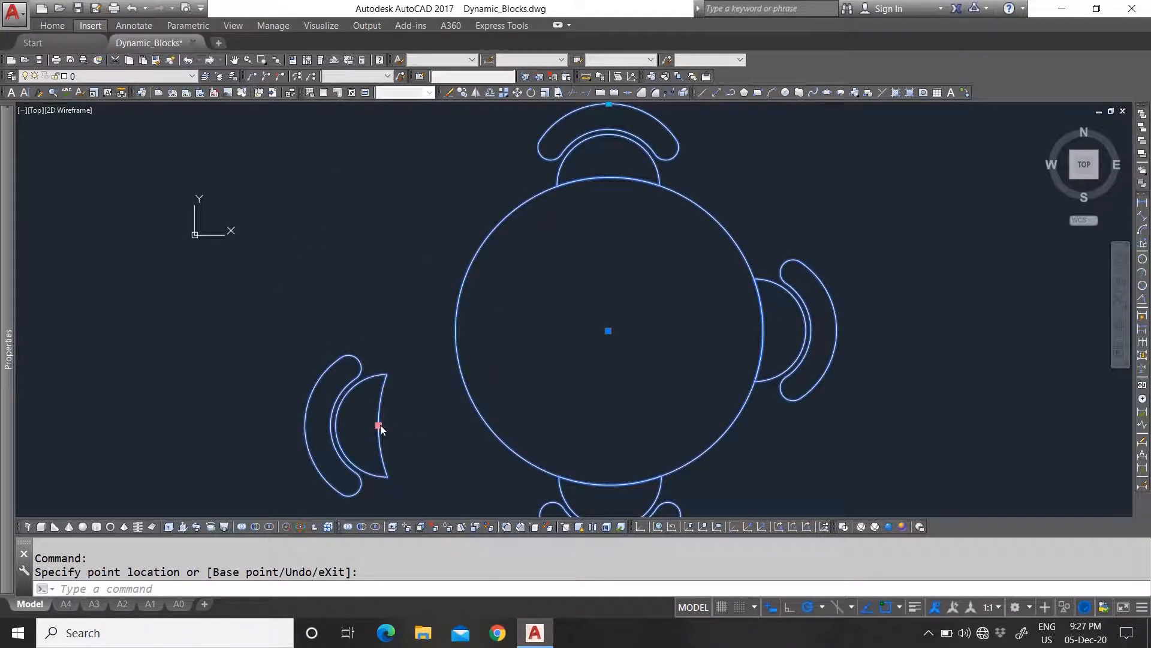
click(378, 425)
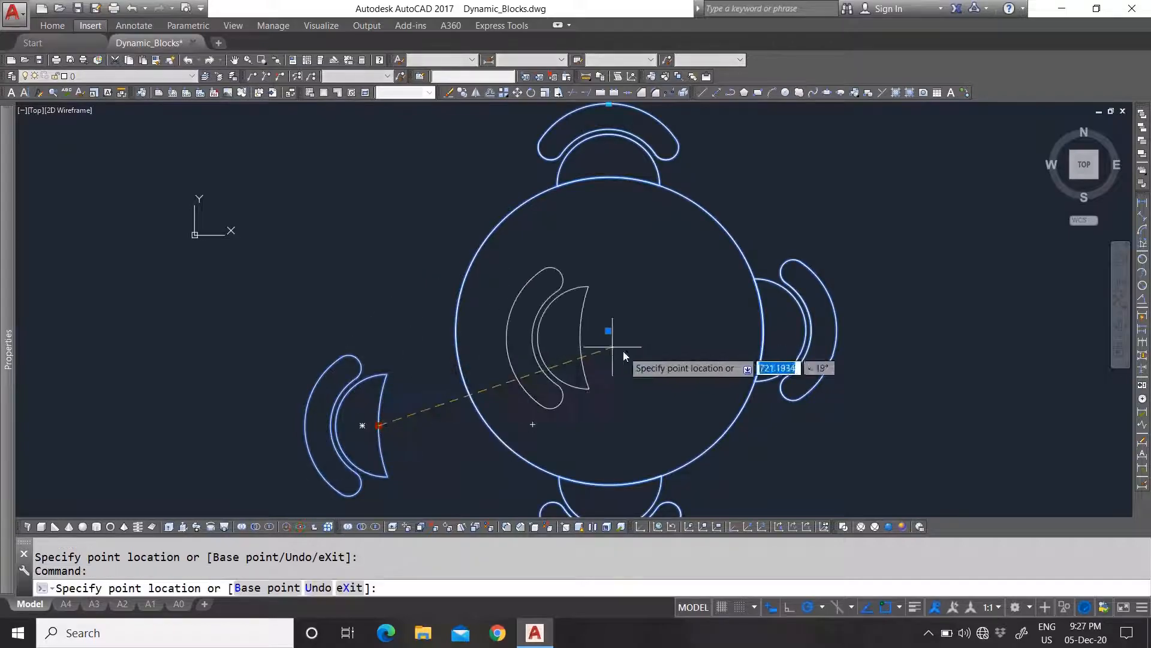
click(454, 330)
scroll(424, 321, down, 3)
scroll(438, 247, up, 2)
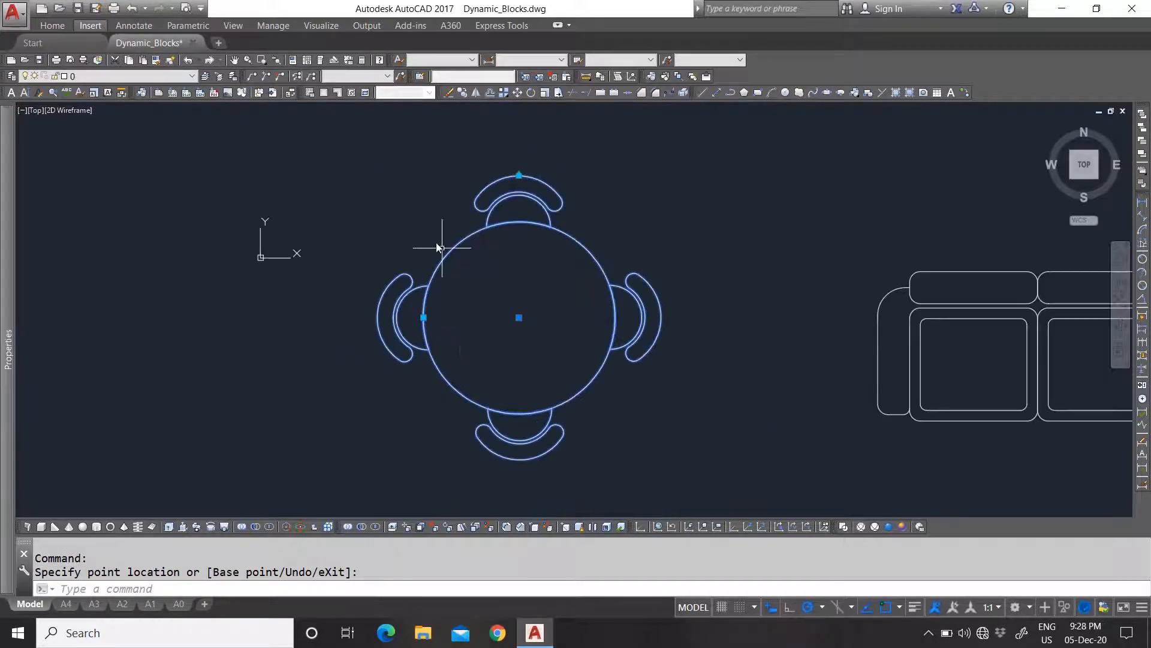
key(Escape)
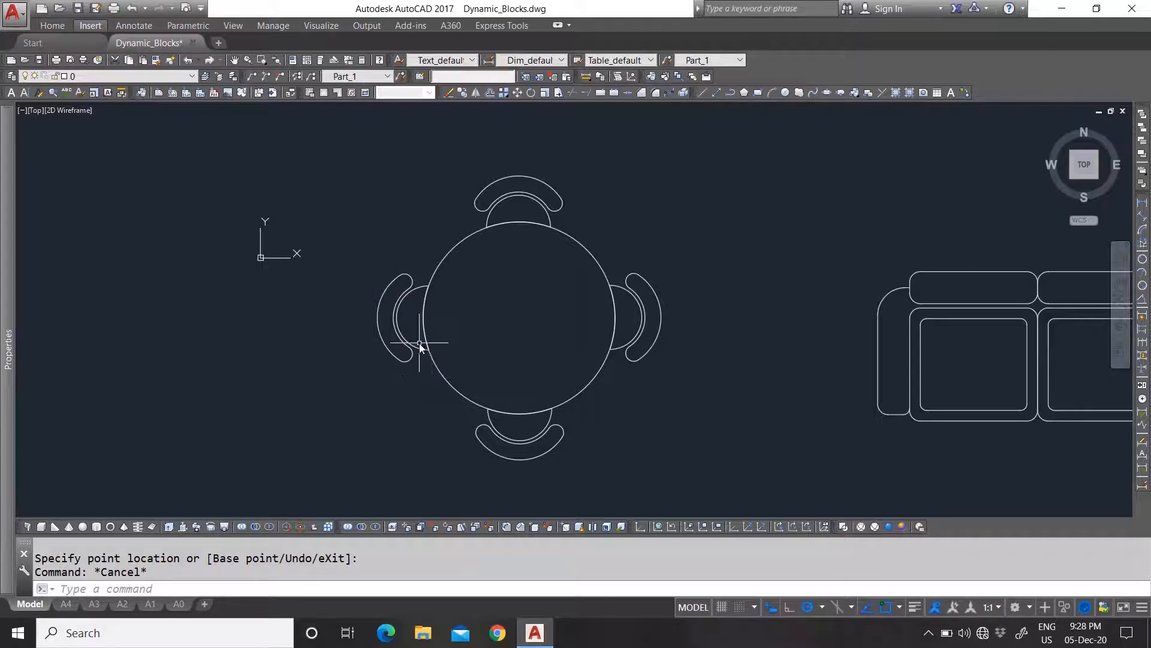
Step: Select the round table block and reopen it in the Block Editor
click(494, 294)
click(424, 228)
right_click(480, 262)
click(527, 312)
scroll(710, 366, up, 5)
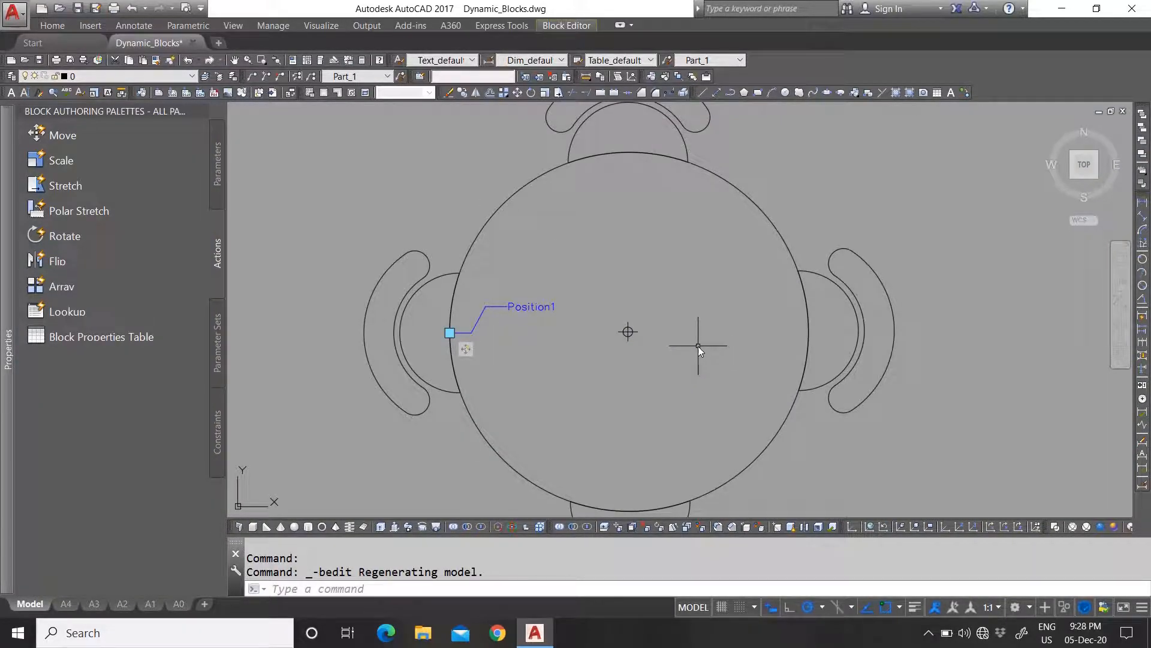
Step: Add a Rotation parameter centred on the right chair's seat arc, with radius 150 and its label placed beside the seat edge
click(220, 171)
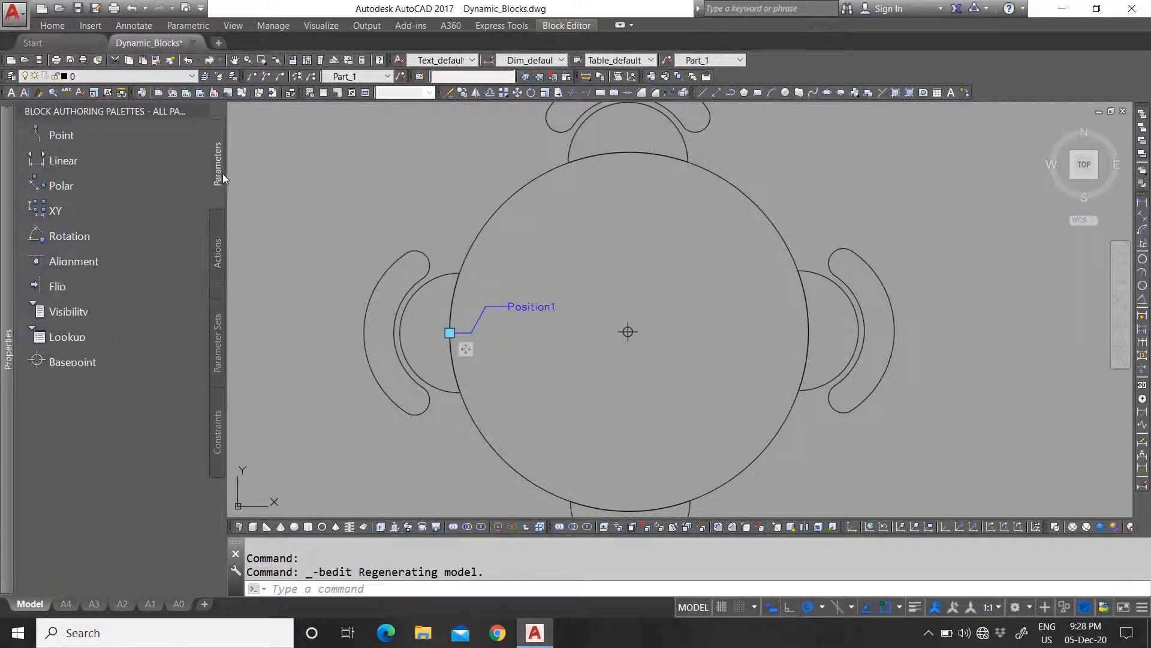
click(92, 235)
scroll(599, 300, down, 2)
scroll(750, 330, up, 4)
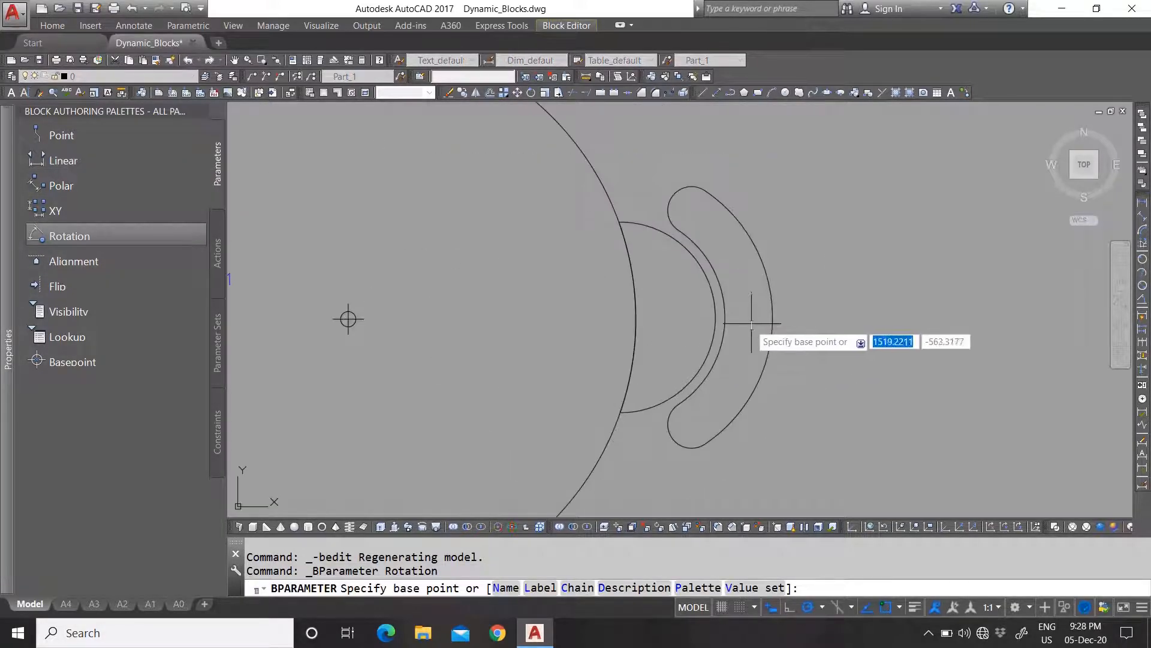
click(716, 316)
key(Escape)
key(Return)
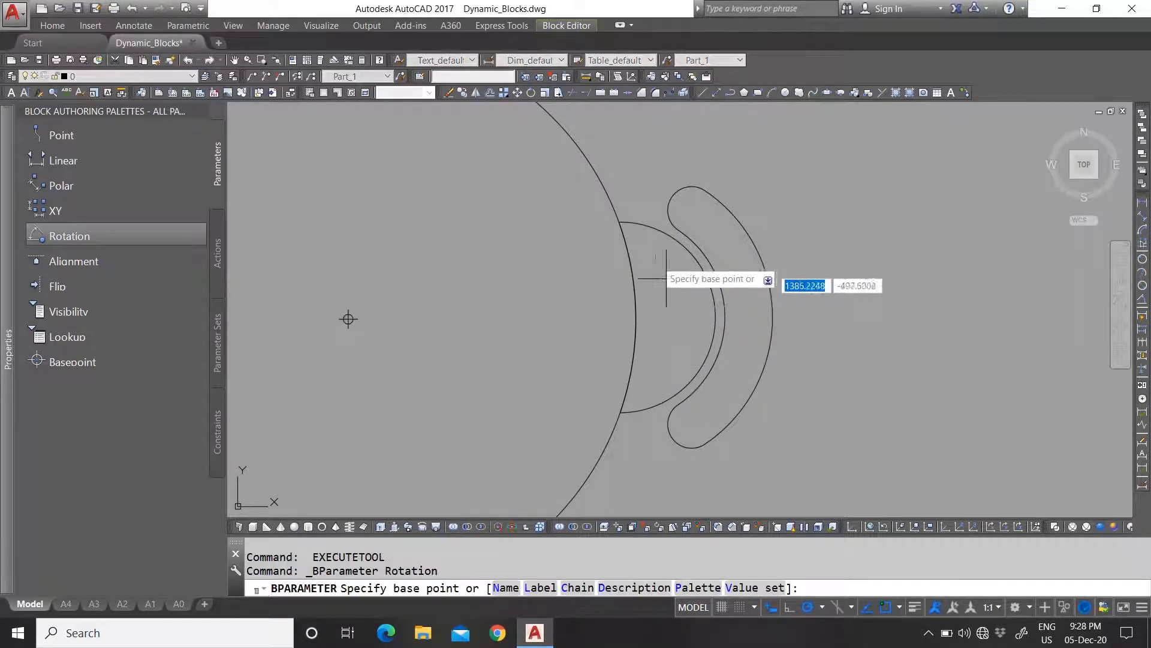
click(622, 317)
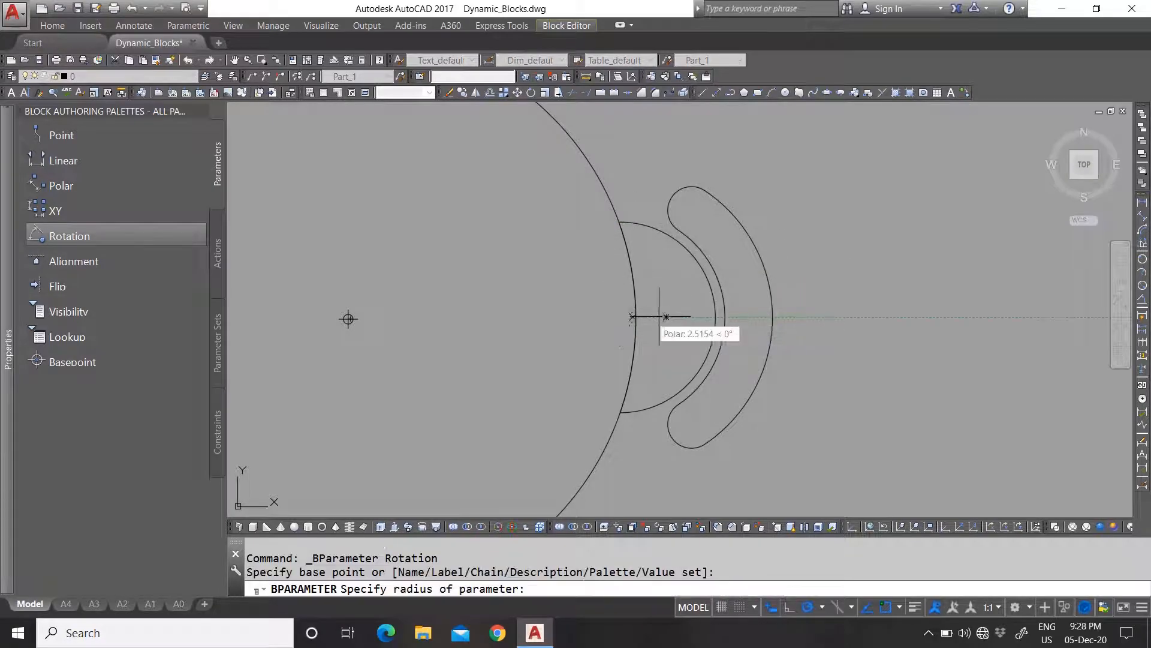
click(716, 317)
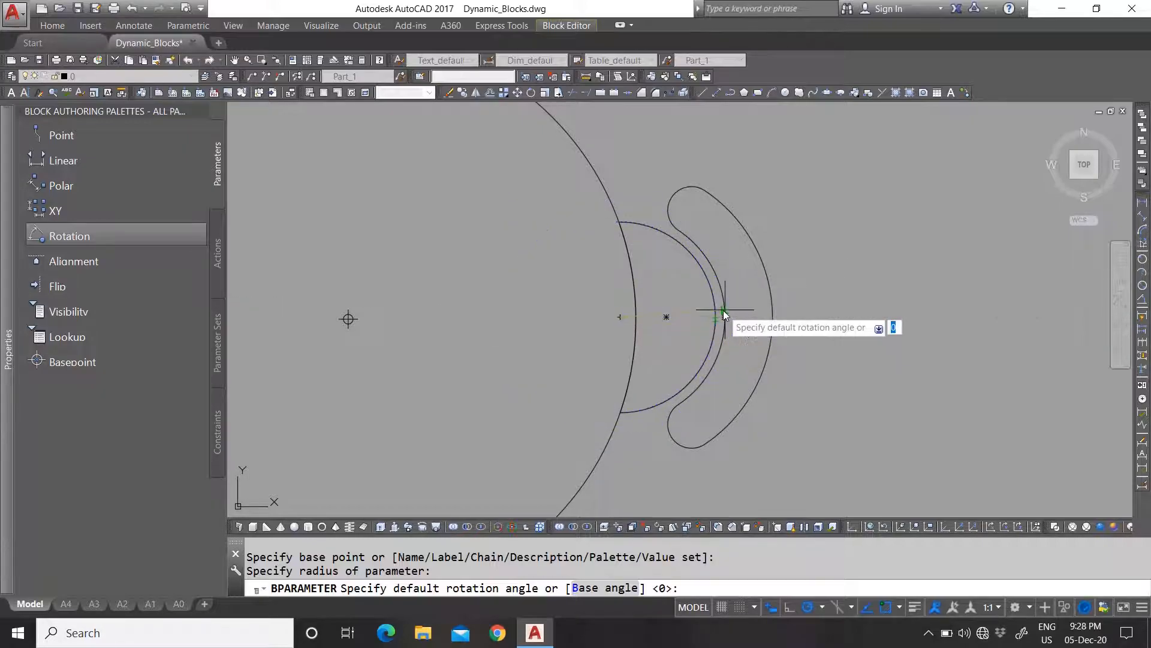
click(715, 315)
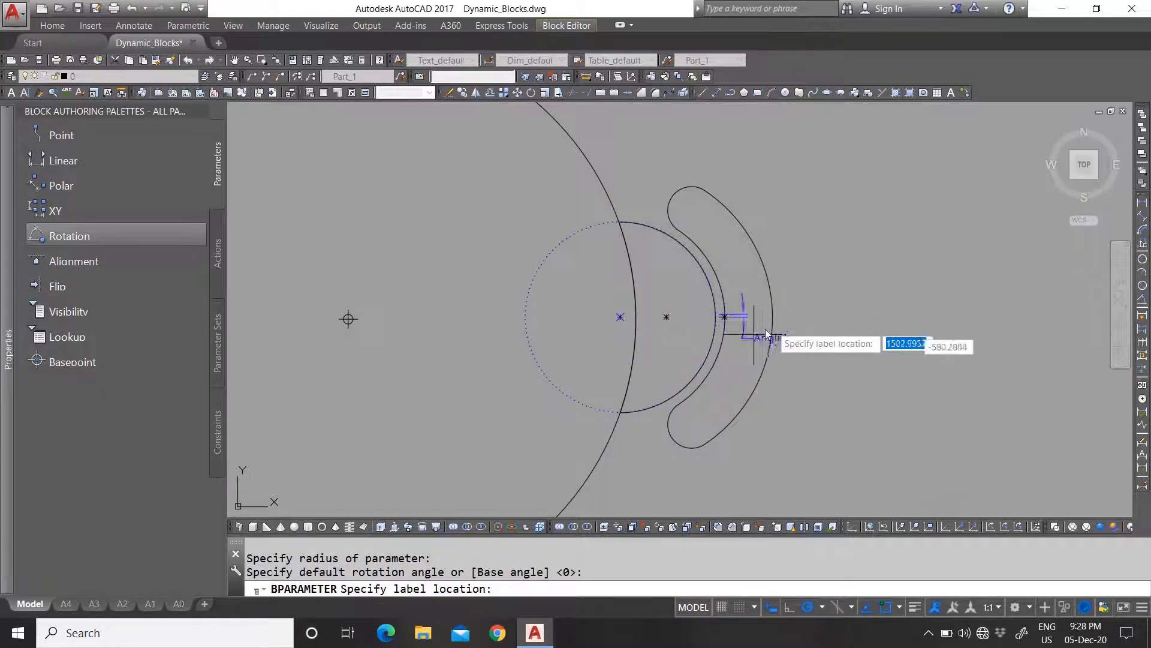
scroll(746, 339, up, 2)
click(729, 308)
Step: Inspect the Rotation parameter's radius, label offset and base angle in its properties
double_click(715, 287)
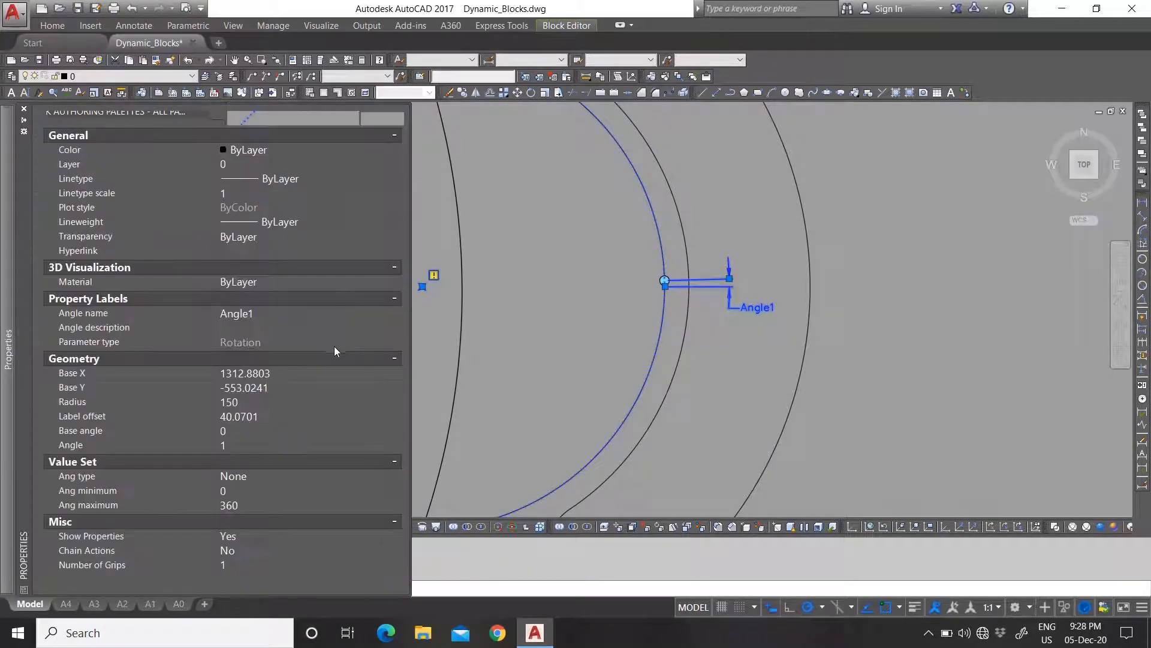
click(255, 403)
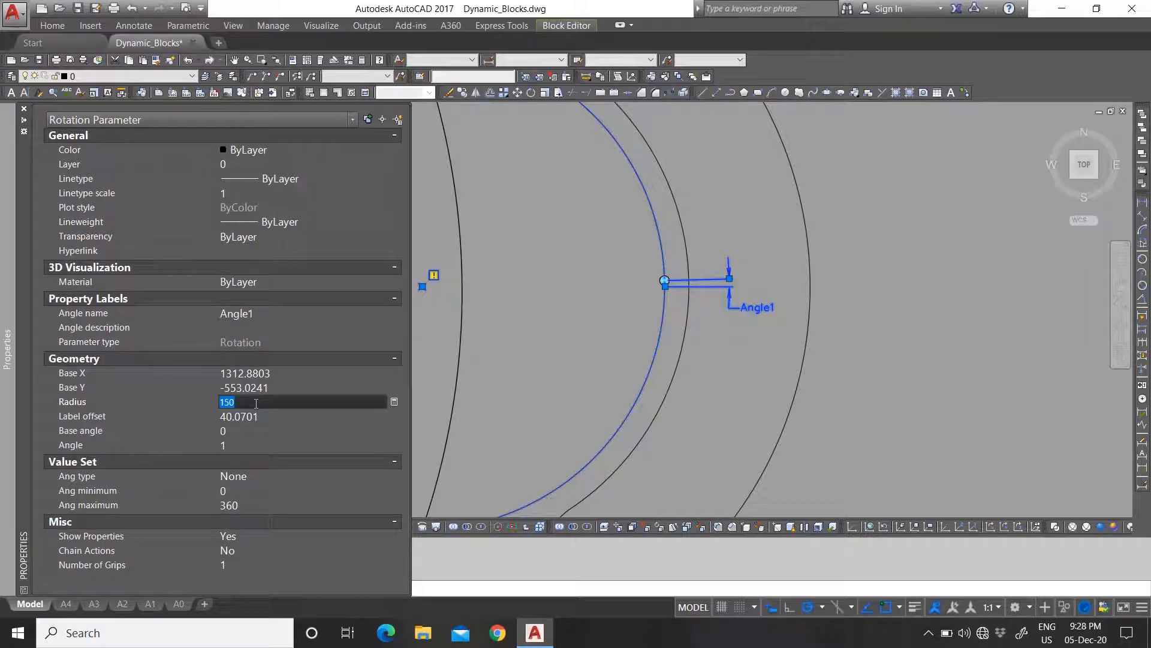
click(261, 417)
click(259, 431)
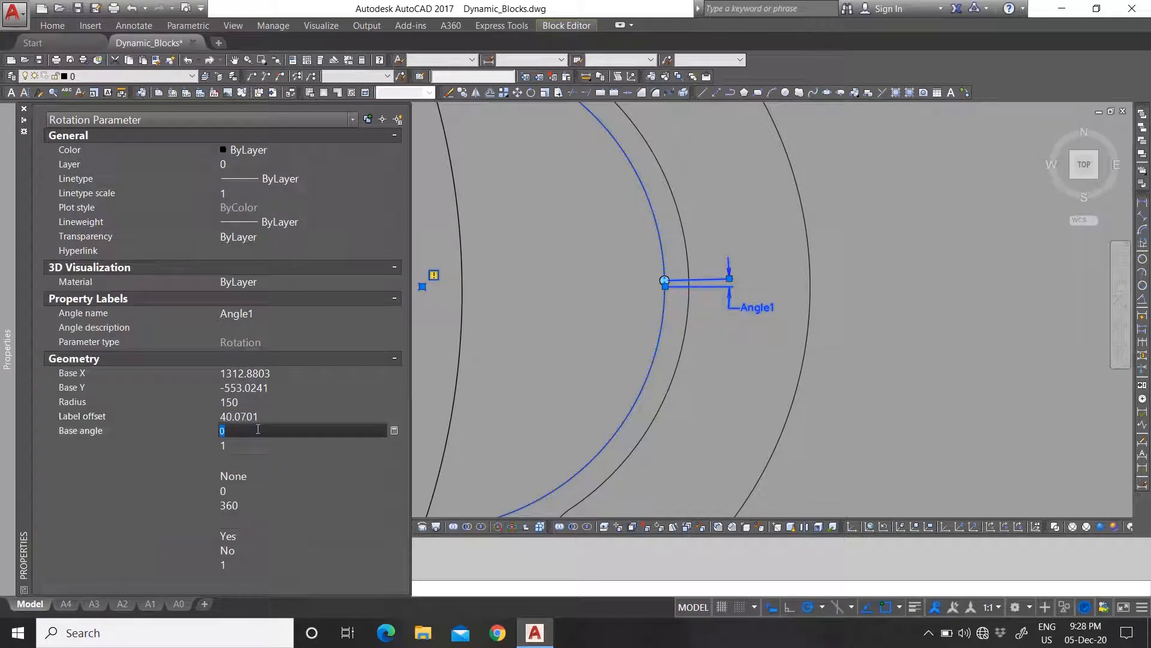
Step: Stretch the Rotation parameter's base angle grip to the lower endpoint of the right chair's seat arc
click(665, 281)
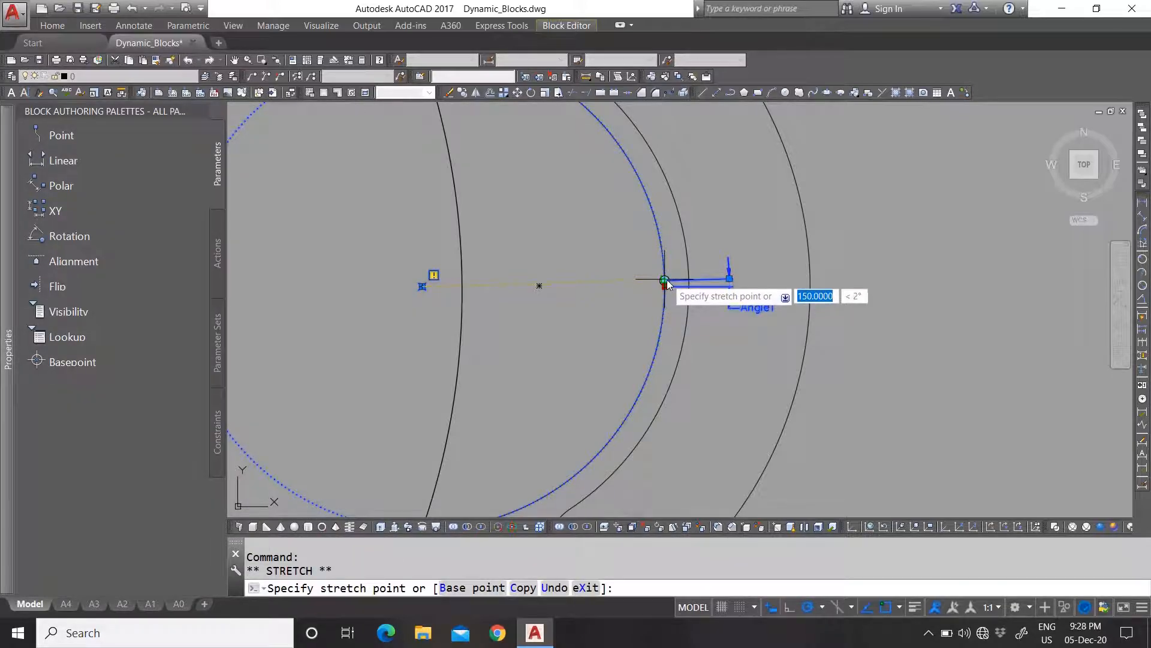
scroll(666, 286, up, 3)
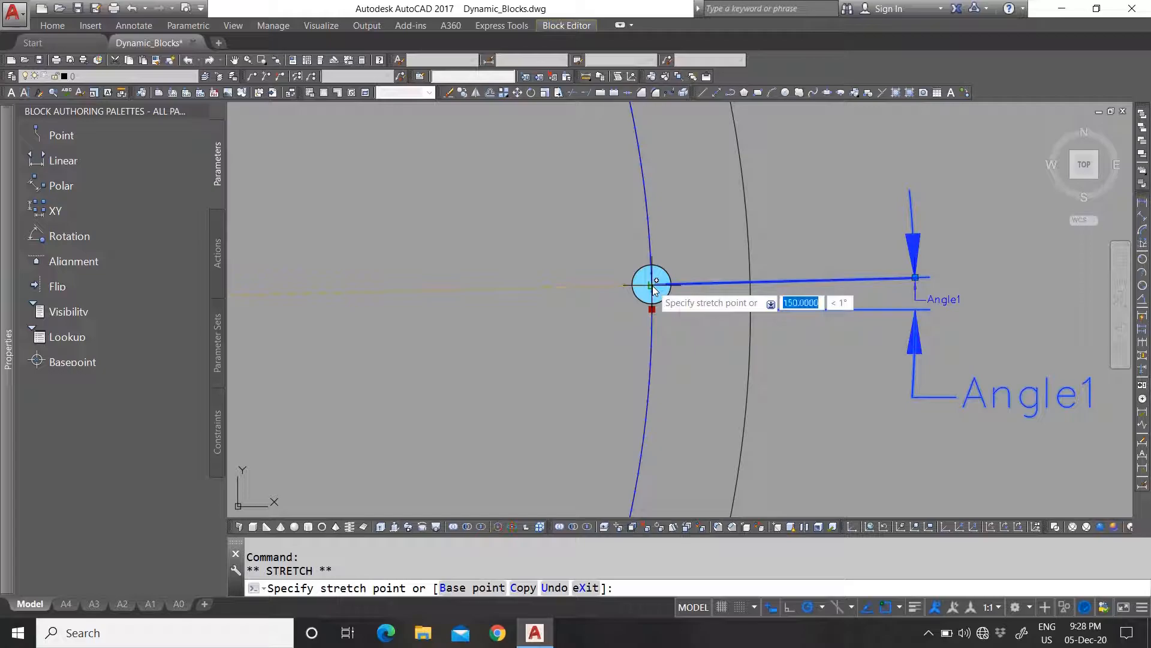
scroll(652, 286, down, 5)
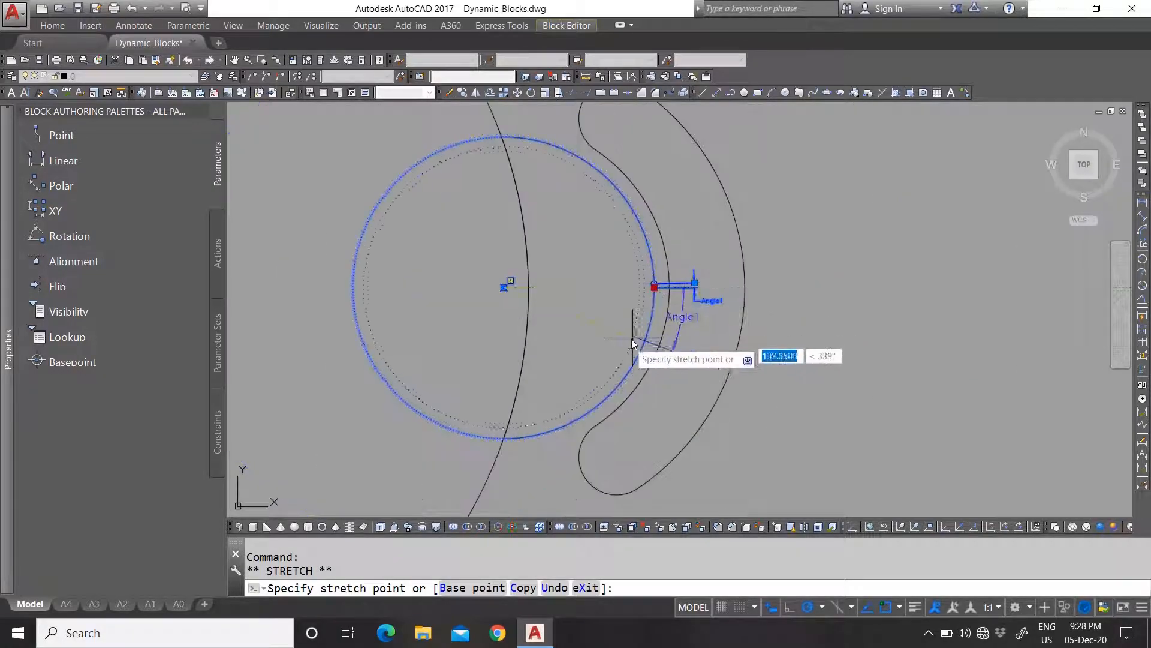
click(512, 440)
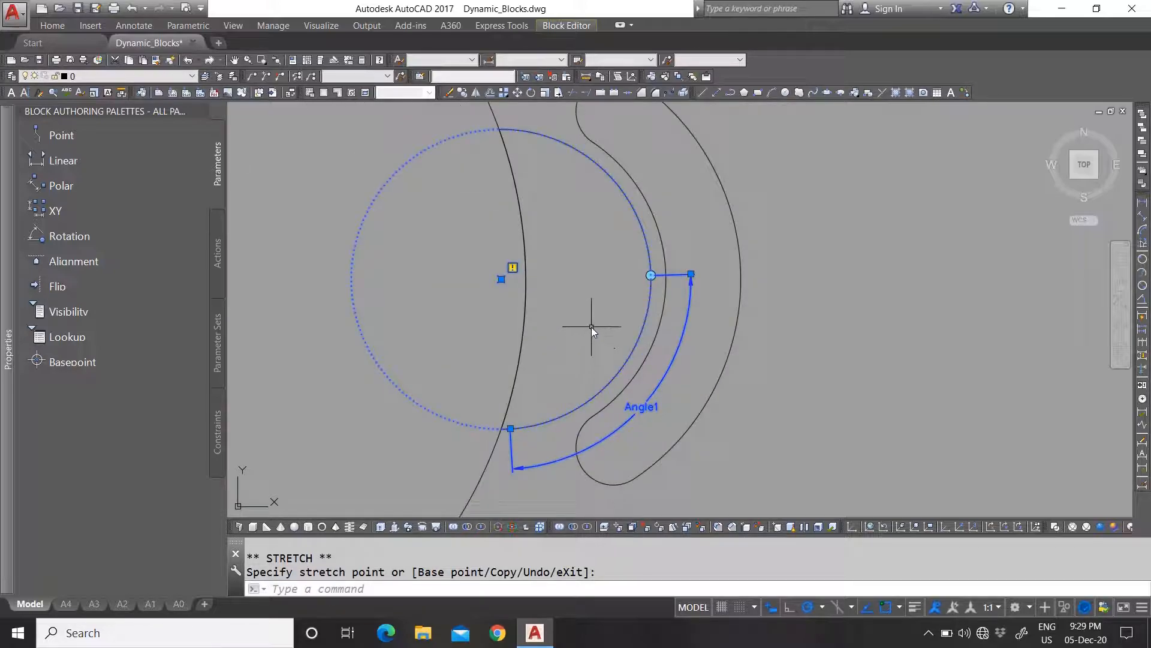
click(511, 429)
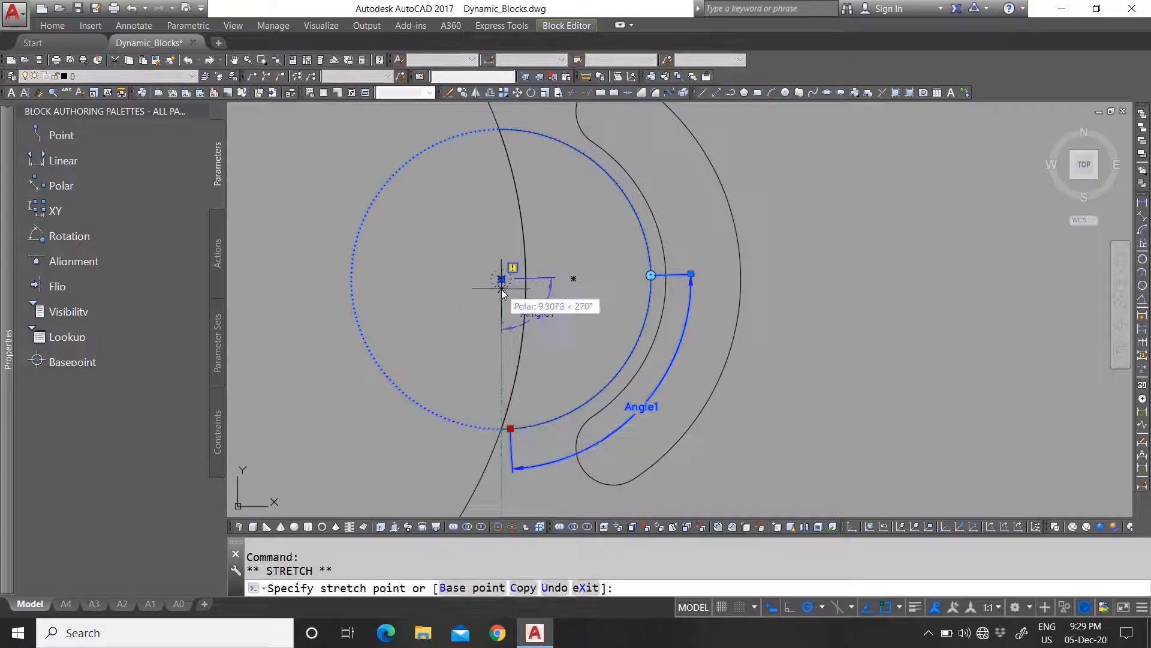
key(Escape)
scroll(551, 365, down, 4)
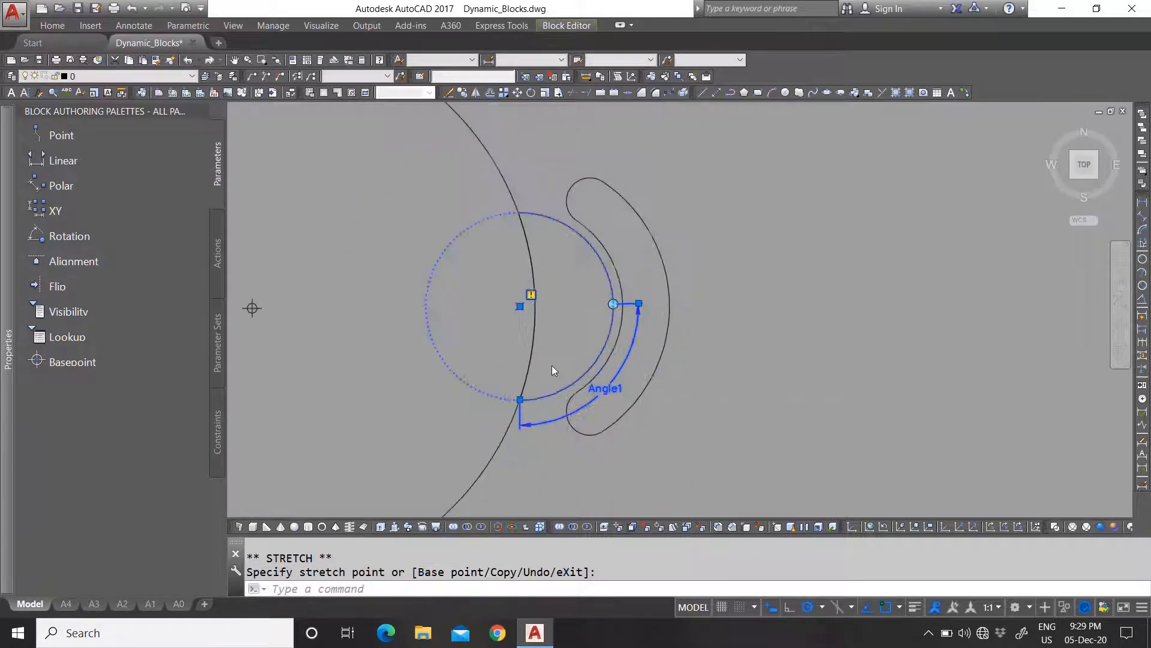
scroll(575, 348, up, 4)
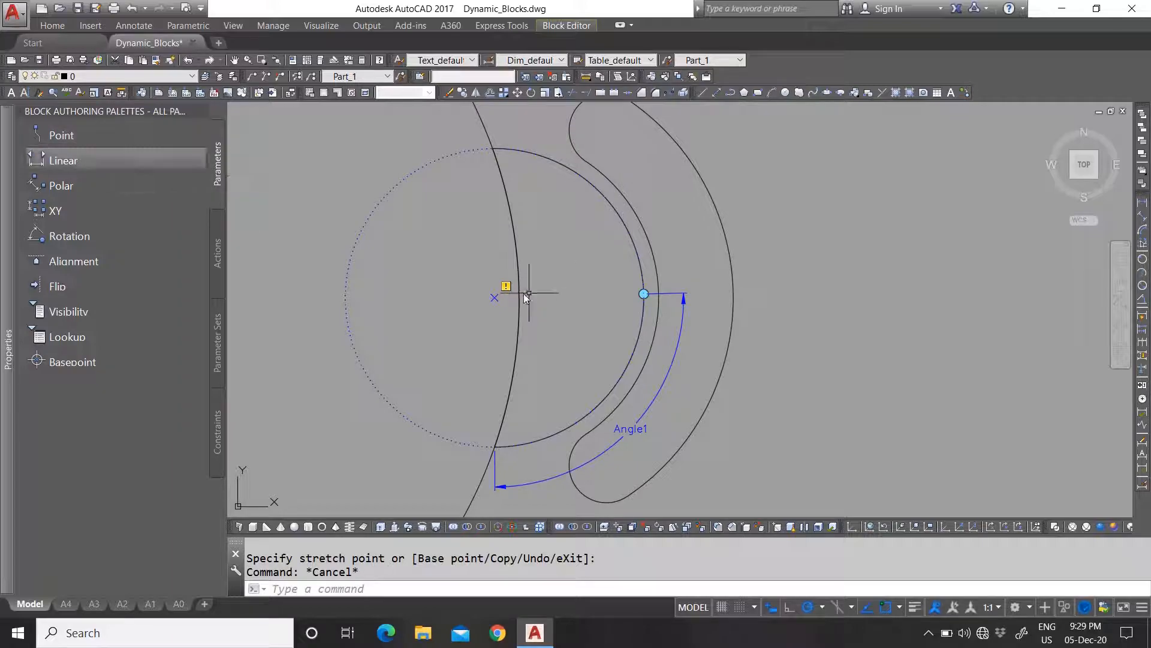
scroll(574, 277, down, 3)
scroll(609, 279, up, 3)
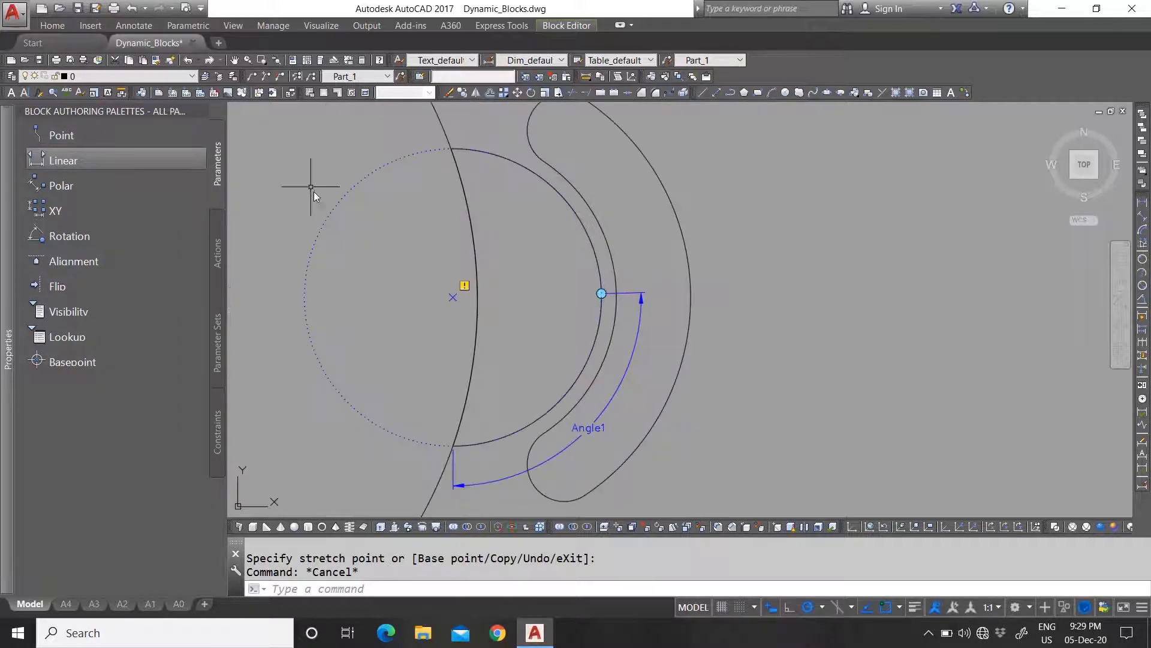
Step: Assign a Rotate action to the Rotation parameter, with the right chair in its selection set
click(218, 242)
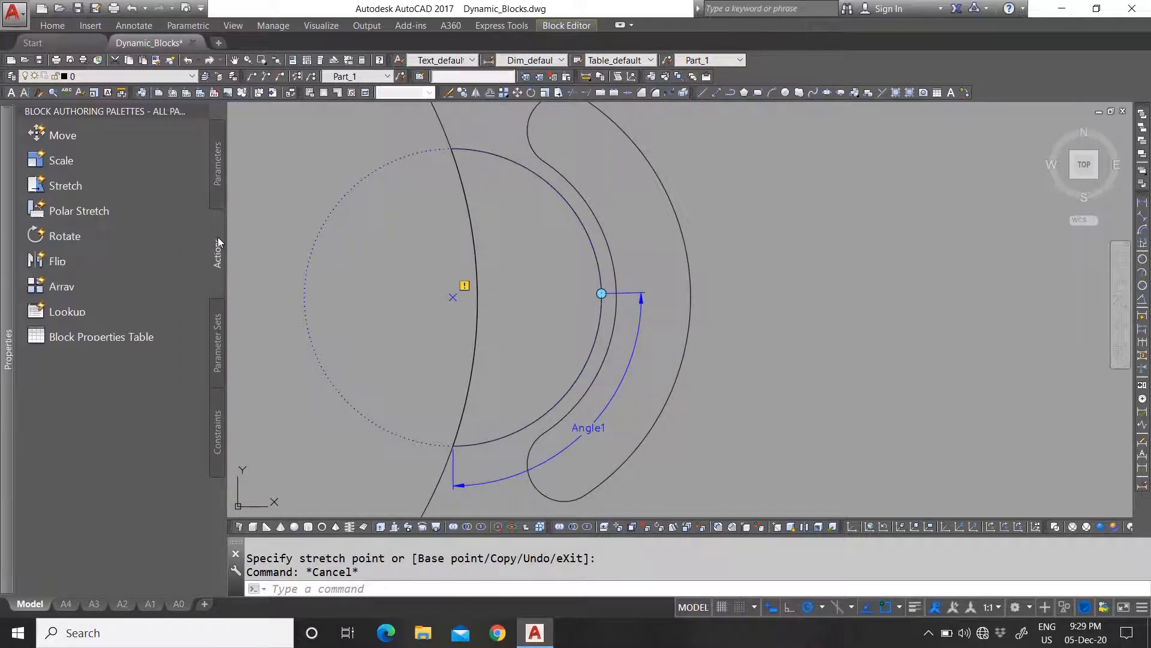
double_click(633, 293)
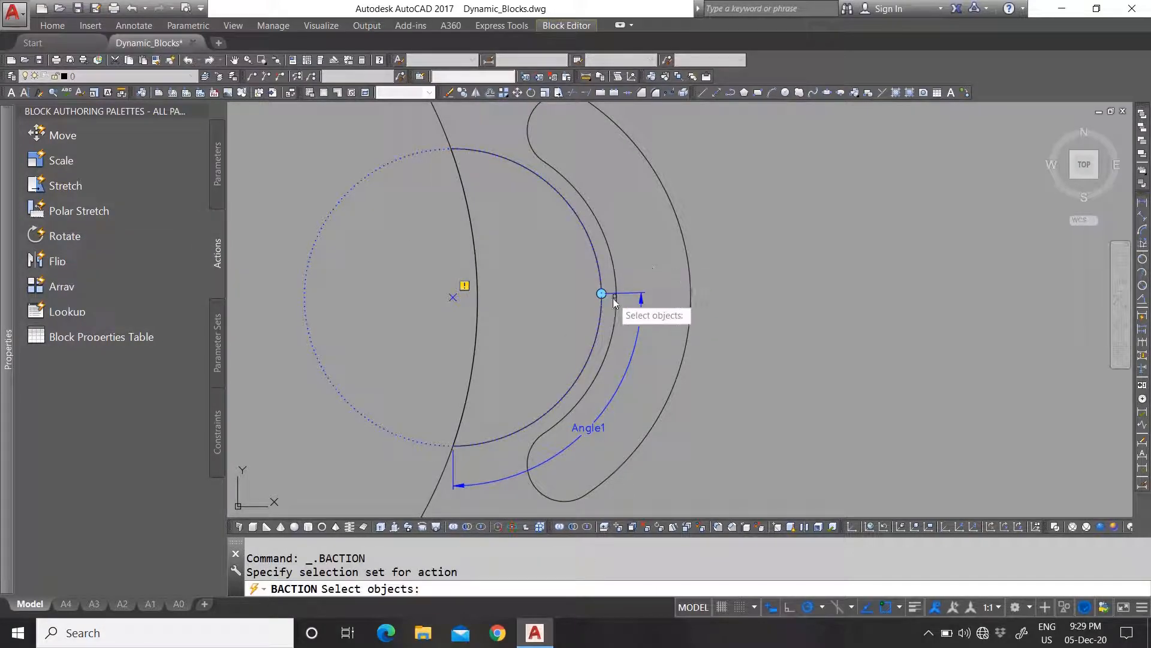
scroll(617, 264, down, 3)
scroll(617, 300, up, 3)
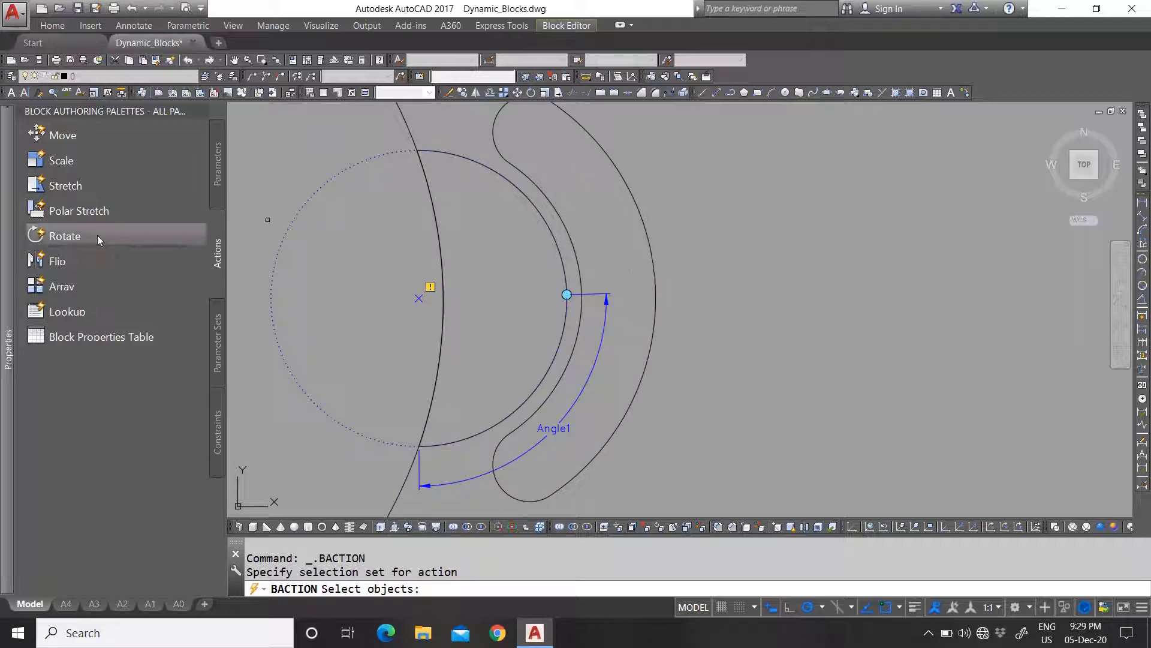
scroll(584, 302, down, 4)
scroll(585, 298, up, 3)
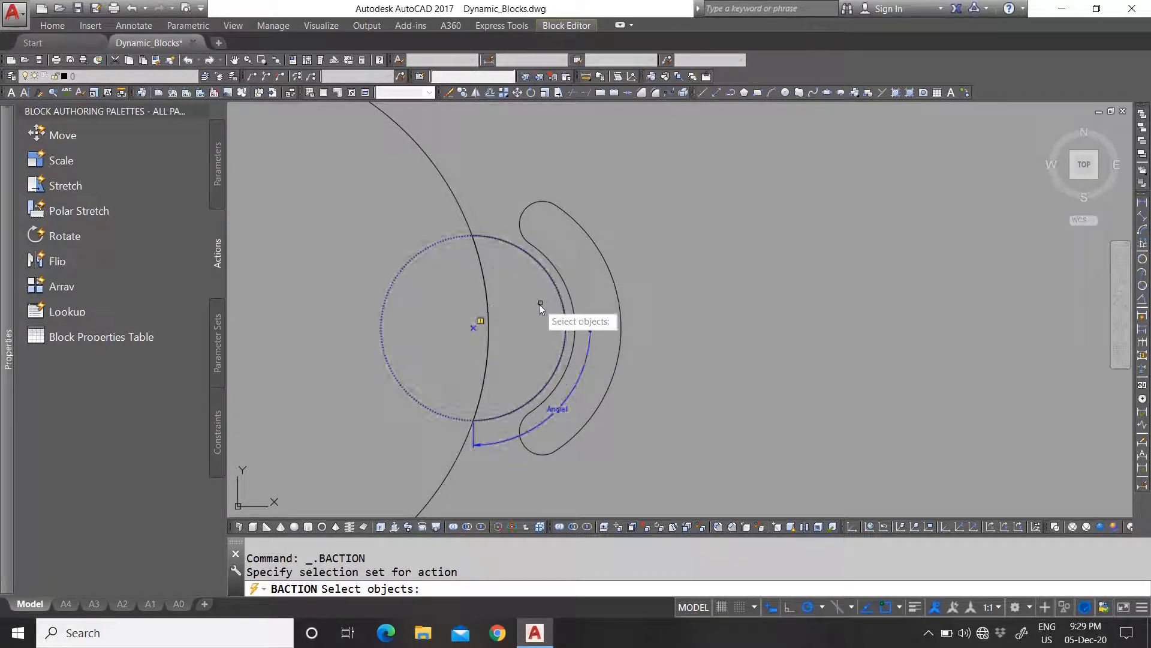
click(572, 289)
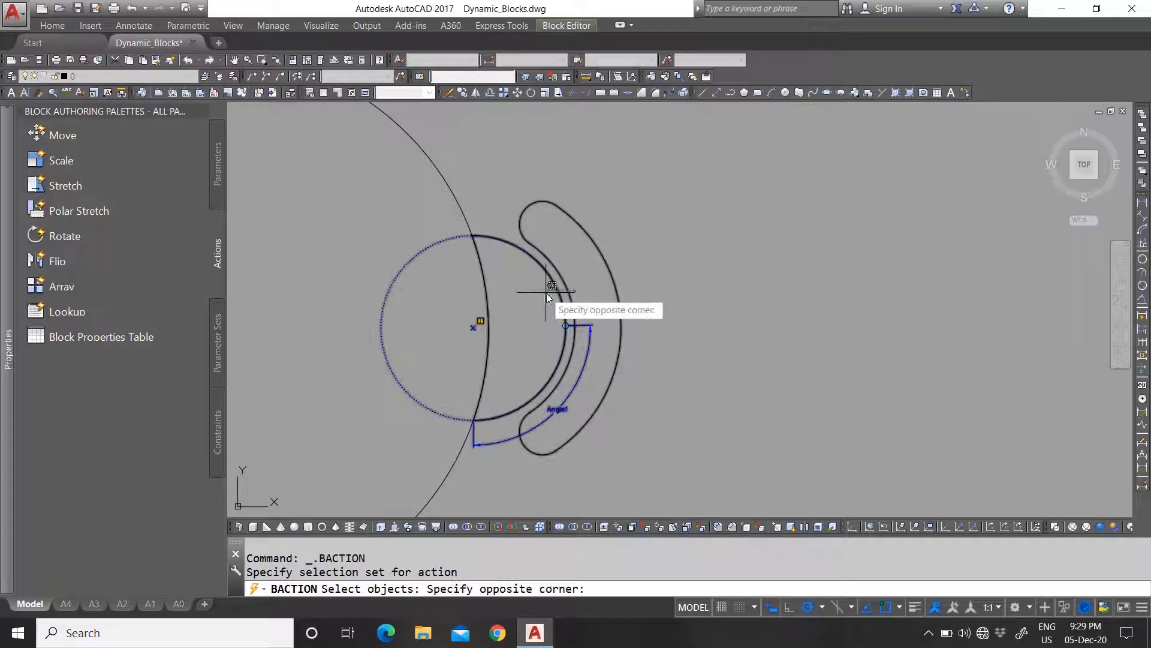
click(547, 293)
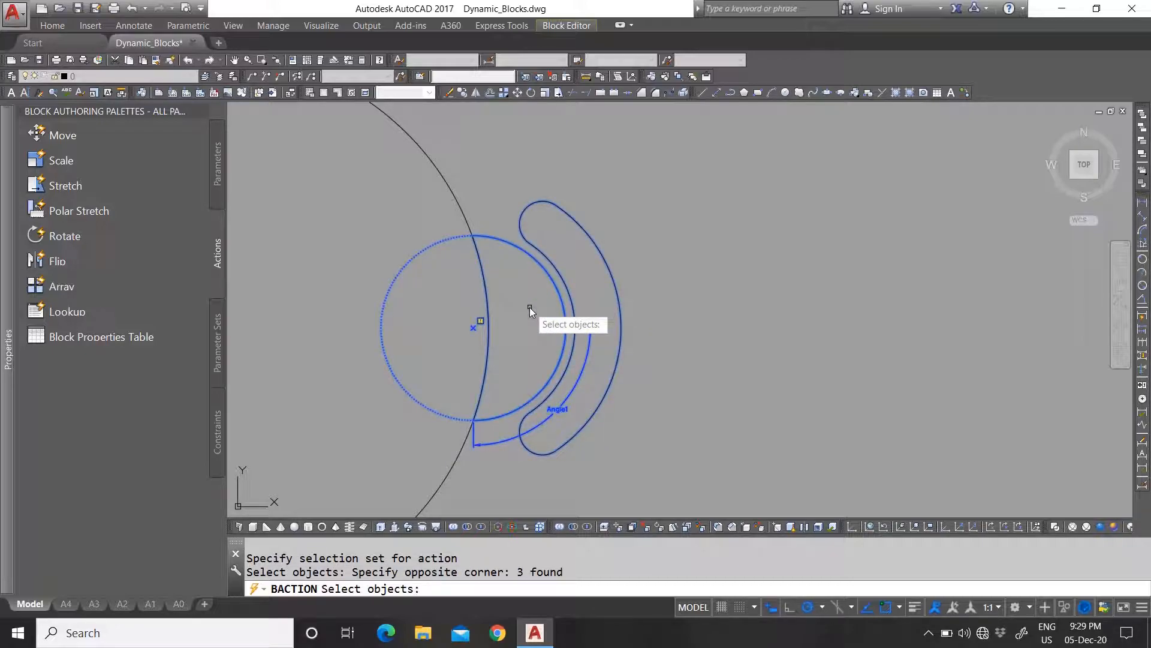
key(Return)
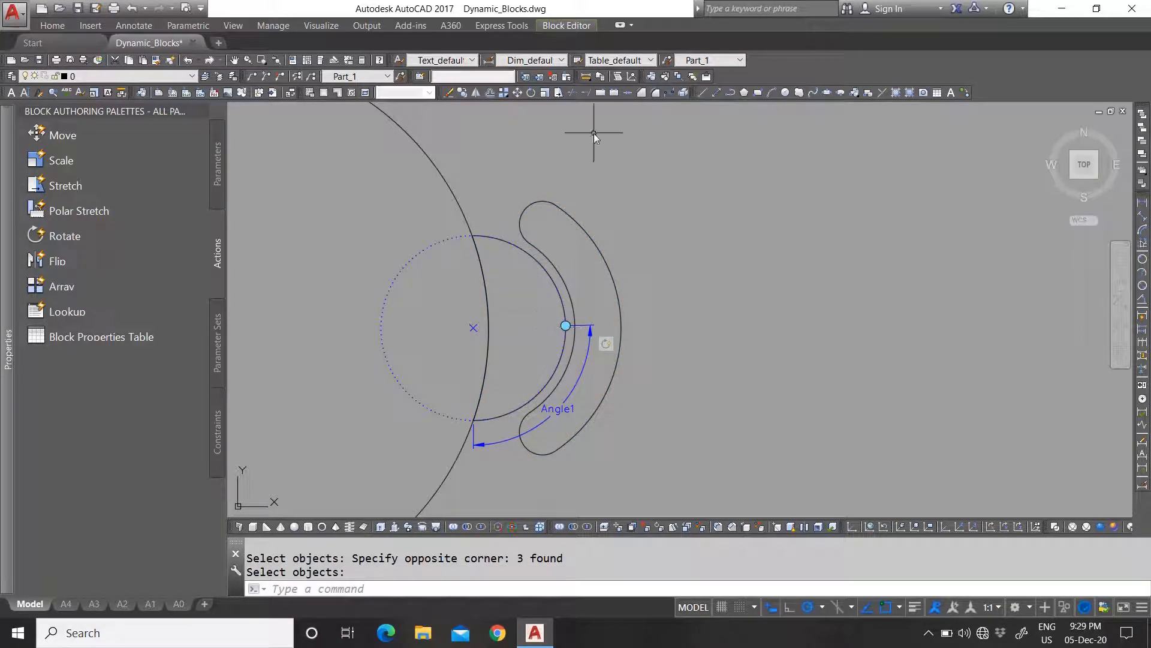
Step: Close the Block Editor, saving the changes to the Table block
click(582, 30)
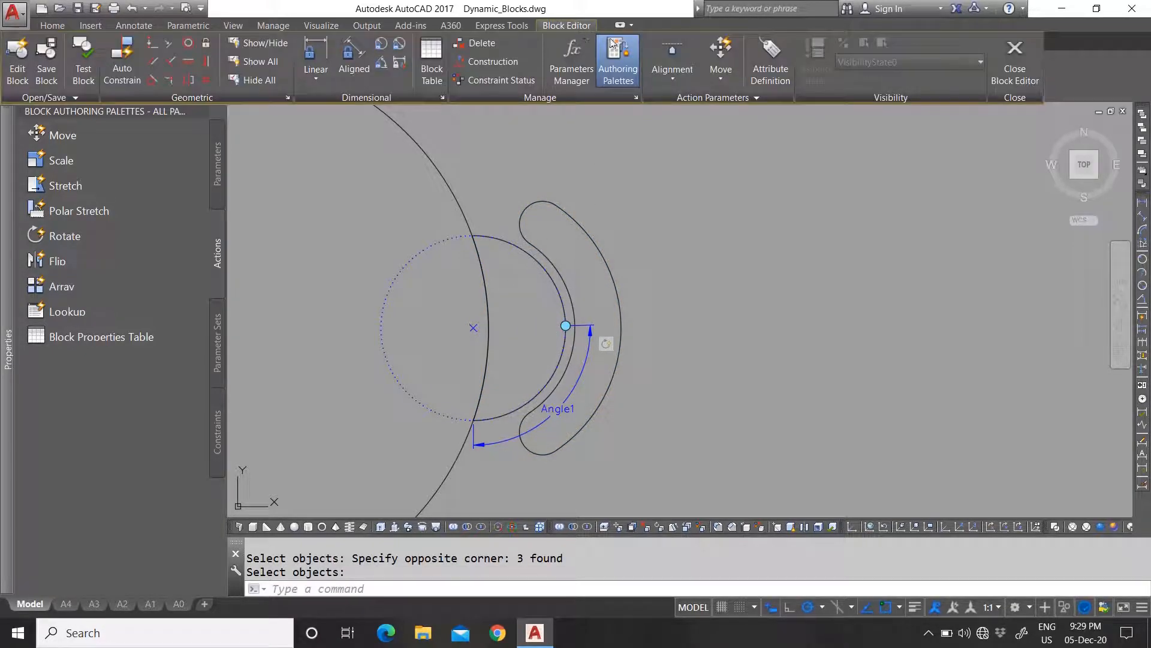
click(1015, 57)
click(576, 299)
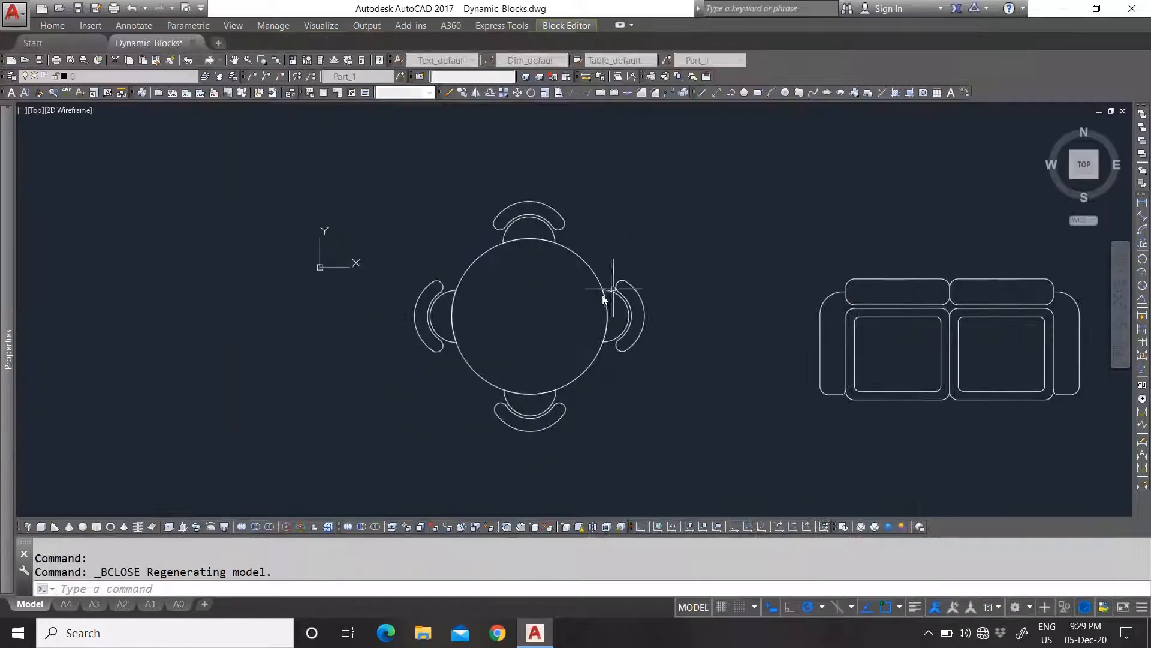
Step: Test the right chair's rotation grip on the table block, cancelling without placing the chair at a new angle
scroll(607, 296, up, 5)
click(714, 277)
click(606, 297)
scroll(631, 294, up, 2)
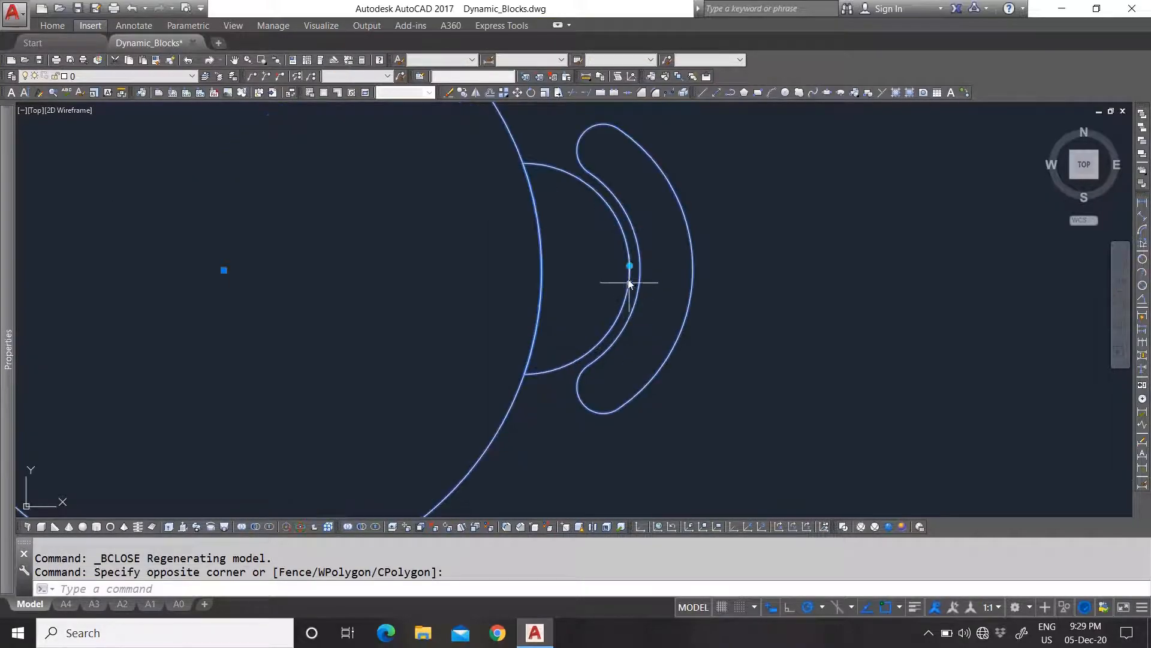
click(630, 266)
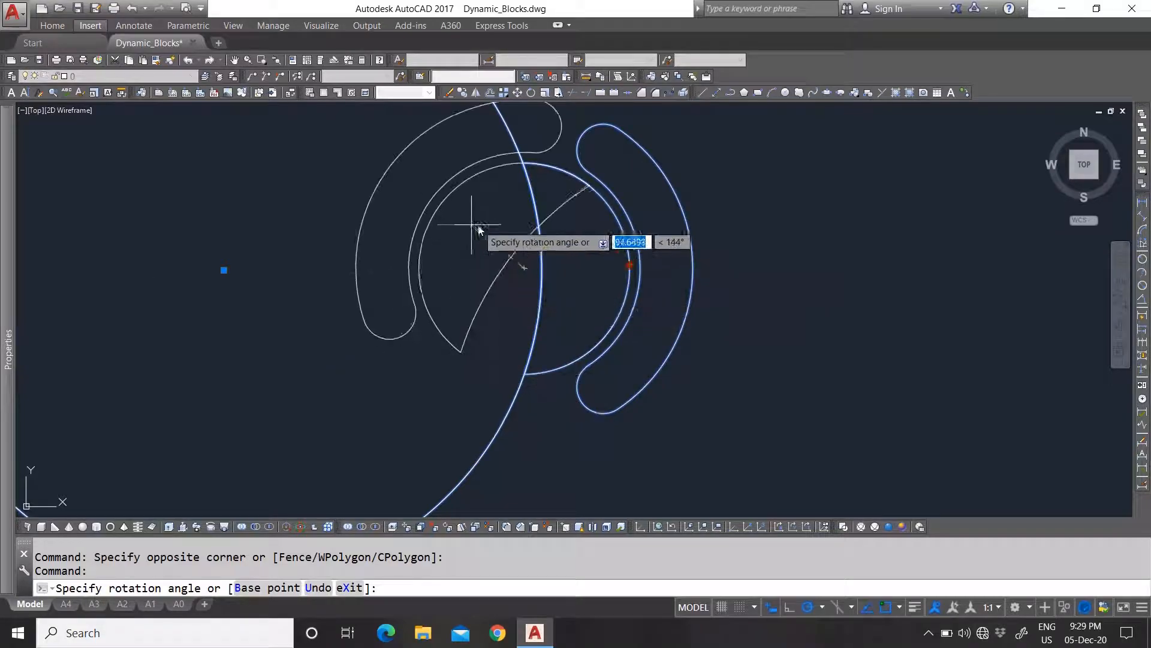
scroll(674, 275, down, 2)
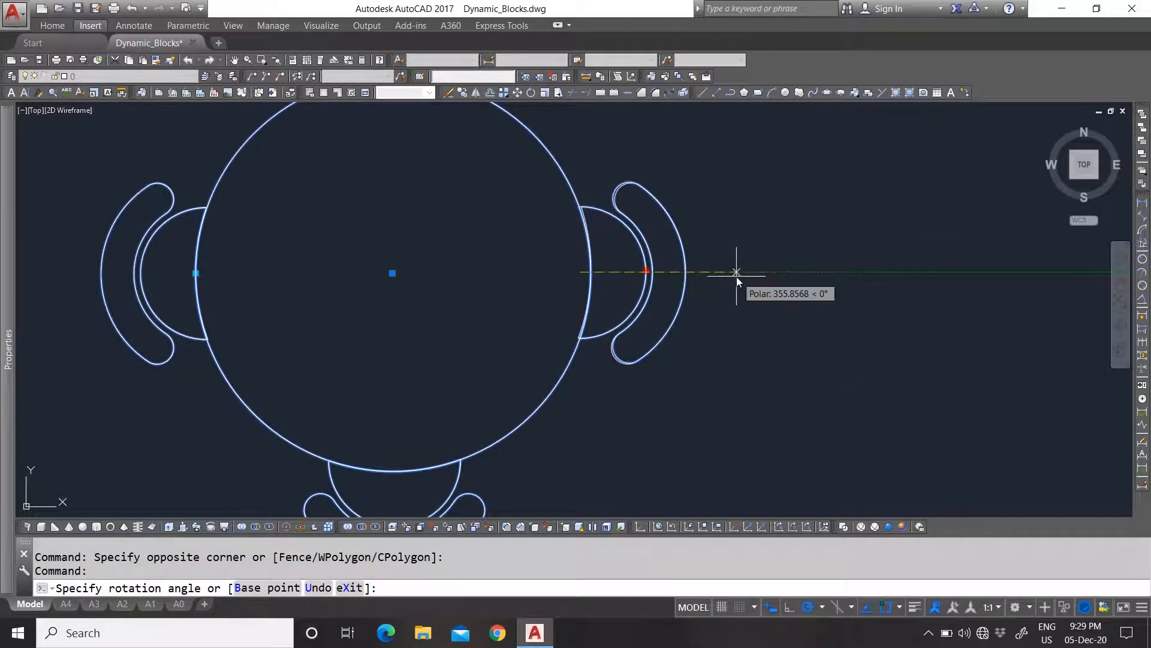
key(Escape)
Step: Open the table block's Angle1 custom property for editing, accept its value and deselect the block
mouse_move(9, 275)
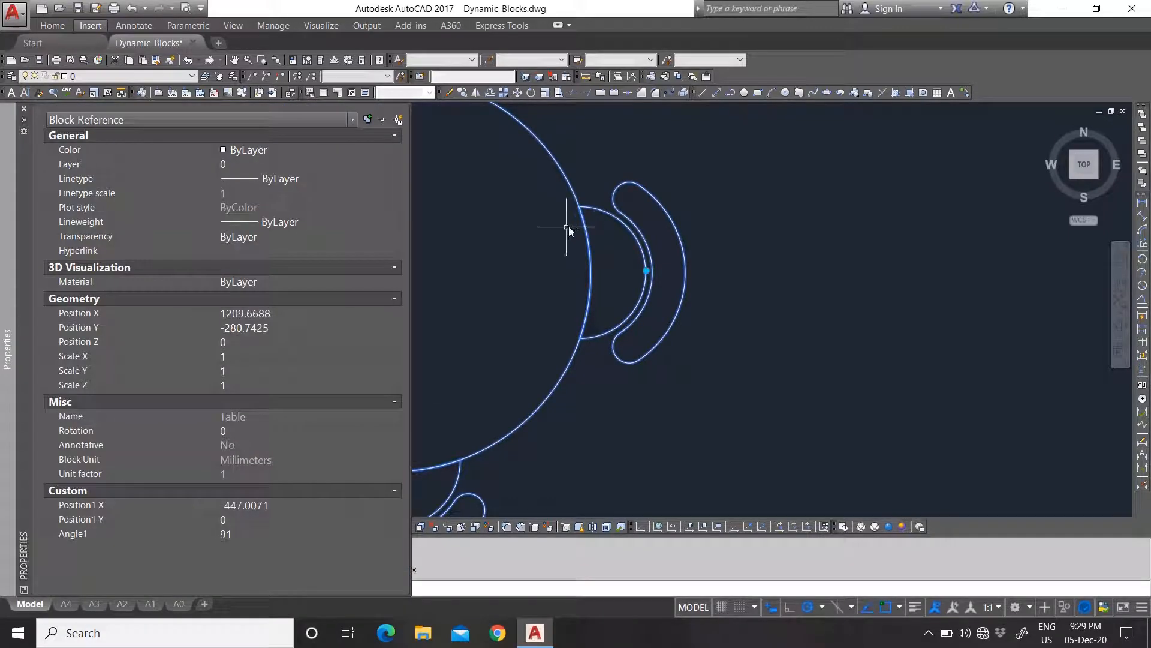
click(246, 532)
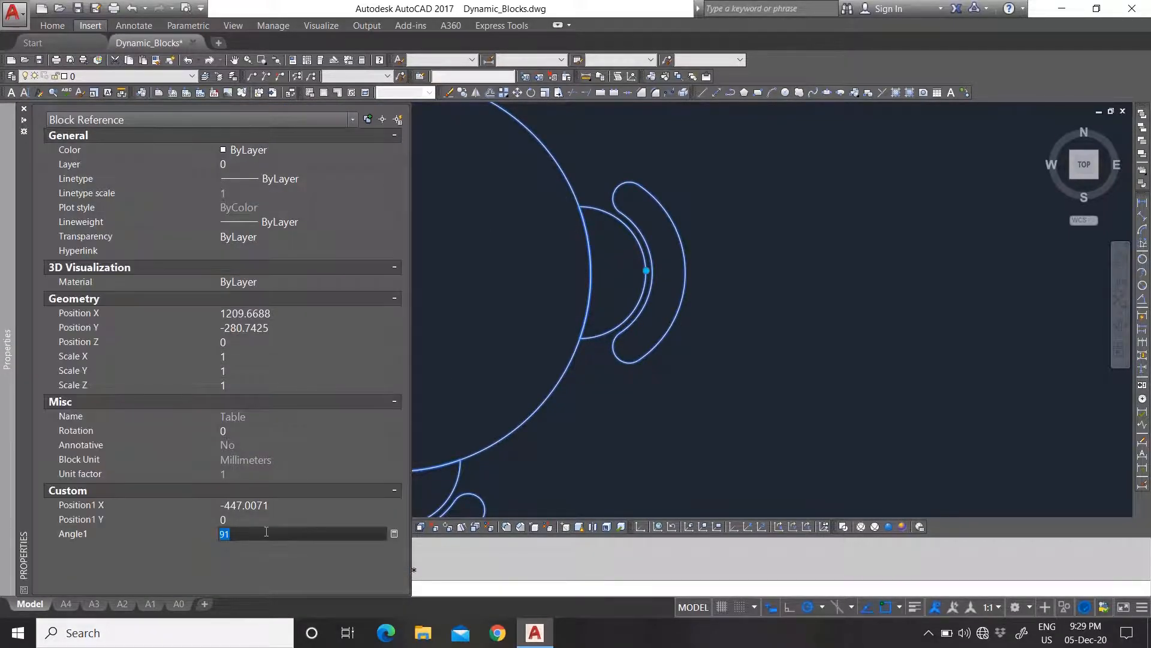
key(Return)
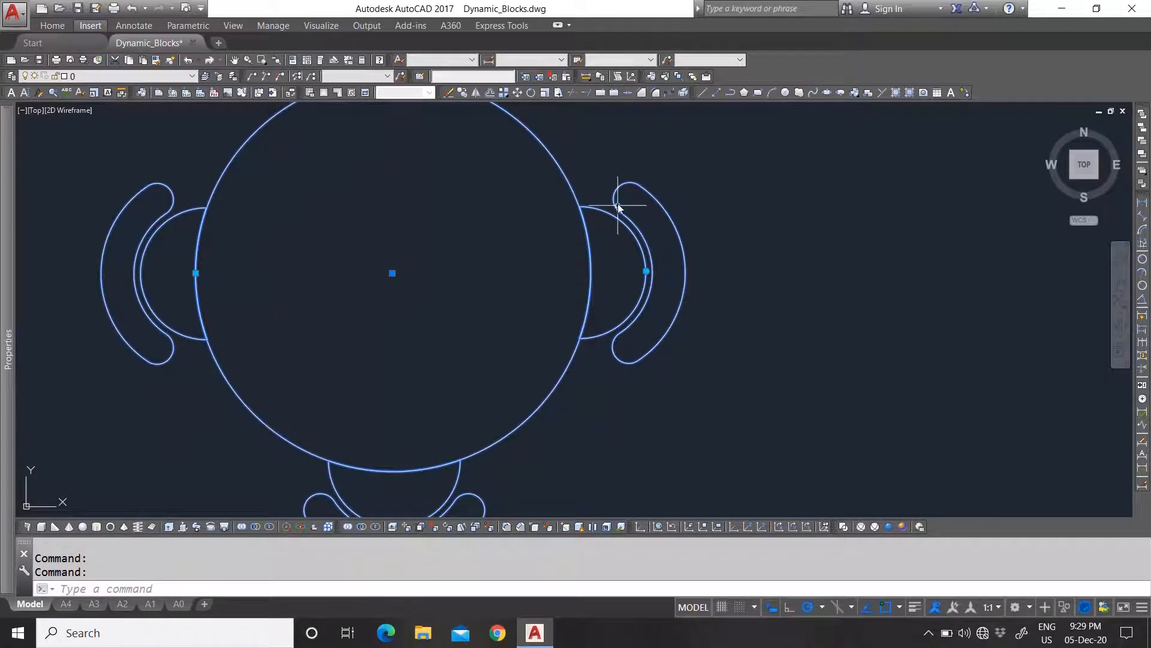
key(Escape)
Step: Select the table block to check the right chair's rotation grip and the left chair's point grip, clearing the selection each time
middle_drag(663, 316, 732, 307)
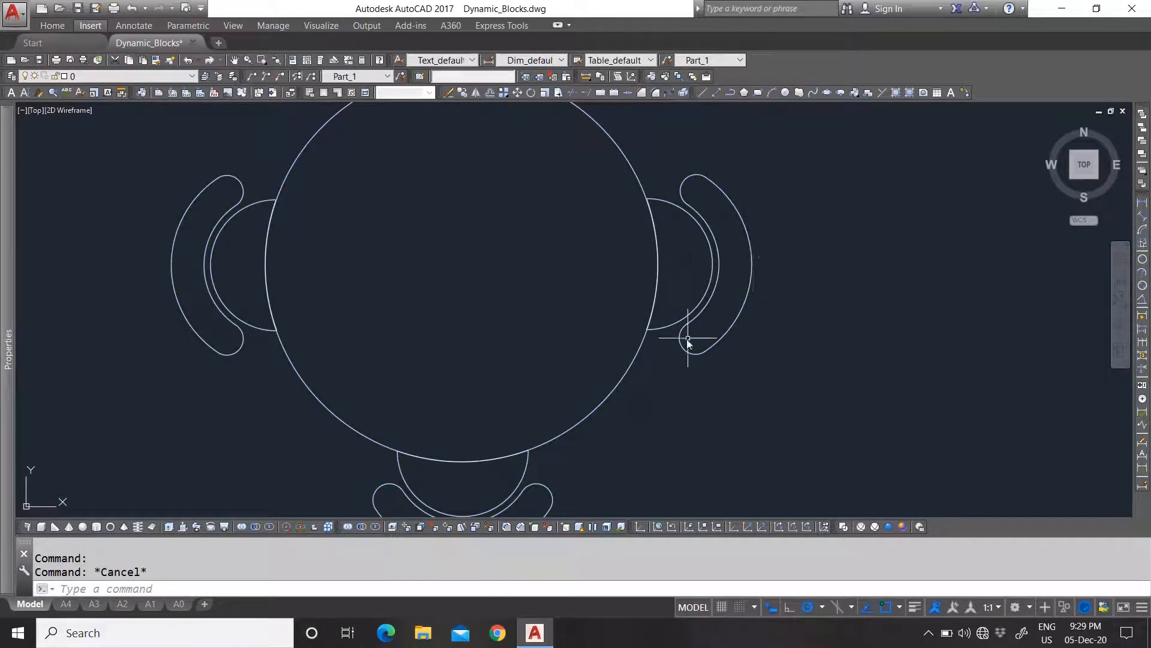
scroll(683, 353, down, 2)
click(708, 288)
click(624, 336)
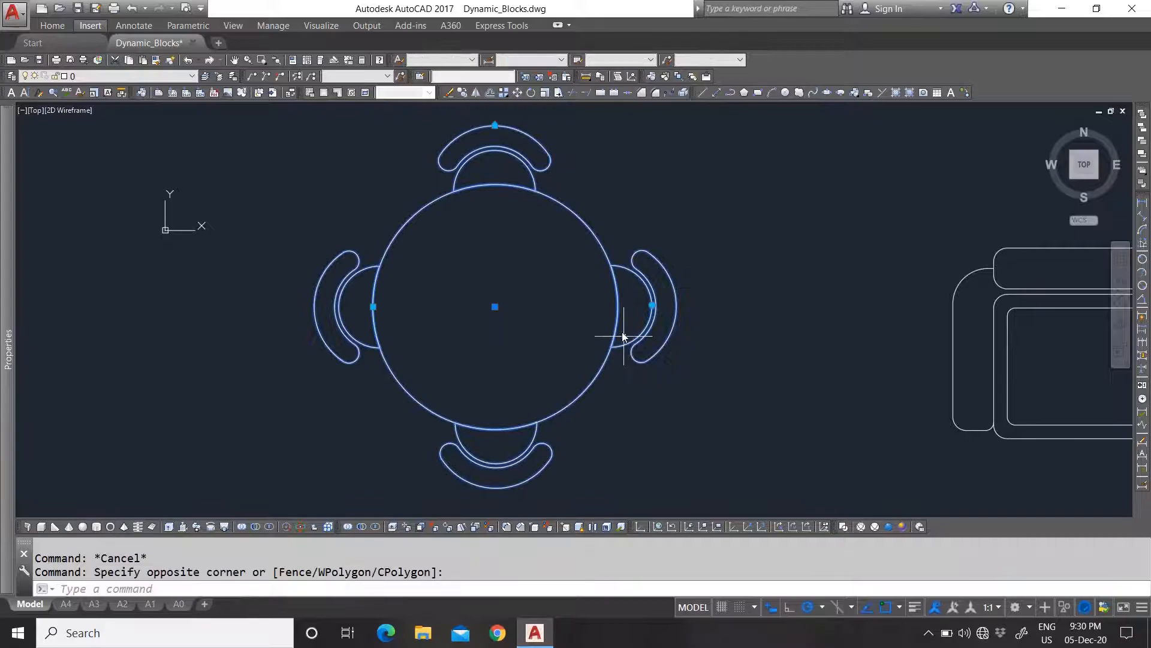
key(Escape)
click(296, 287)
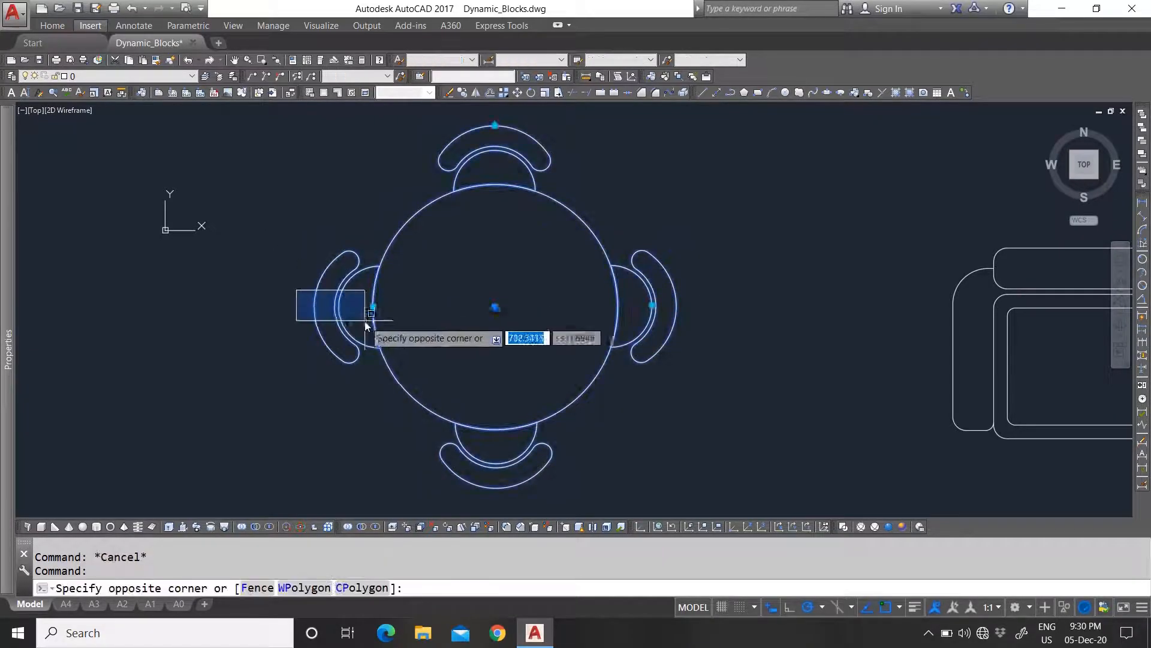
click(373, 306)
key(Escape)
Step: Test the alignment grip on the upper chair and the basepoint grip at the table's centre, cancelling both moves
click(511, 134)
click(501, 123)
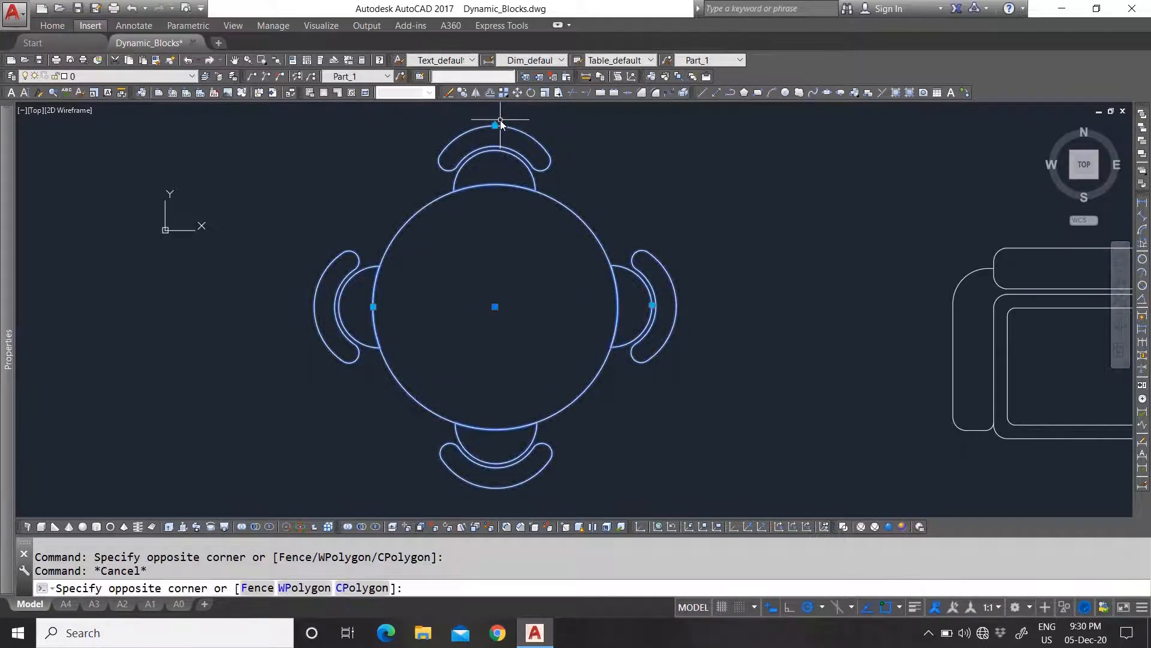
click(495, 126)
scroll(492, 219, down, 2)
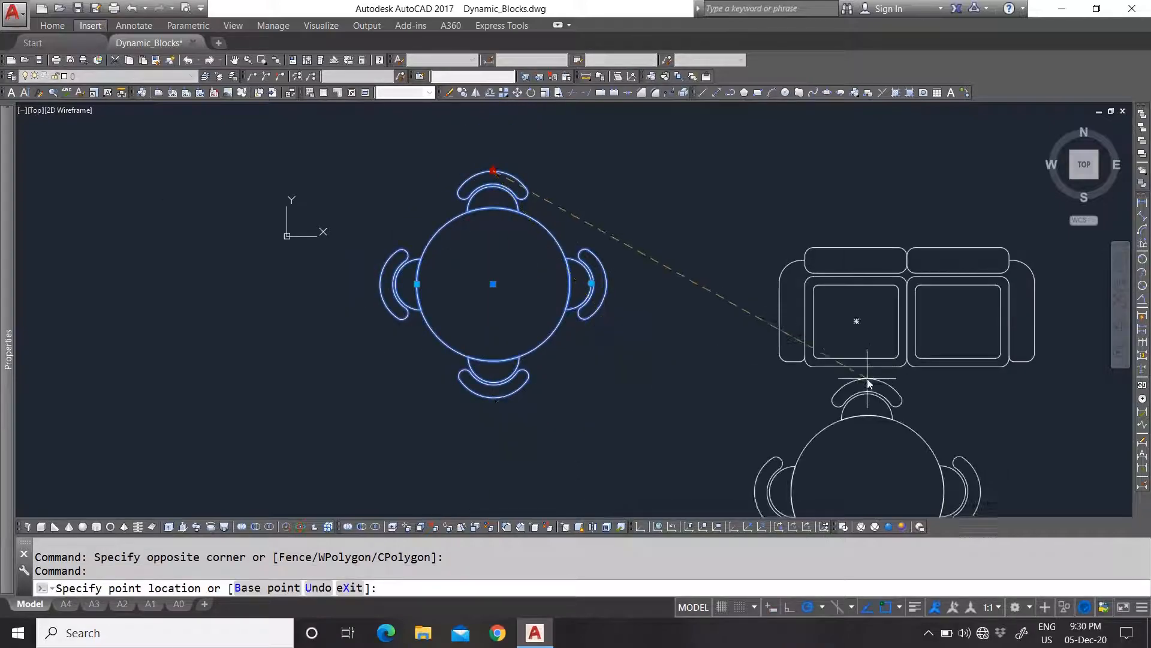
key(Escape)
click(493, 286)
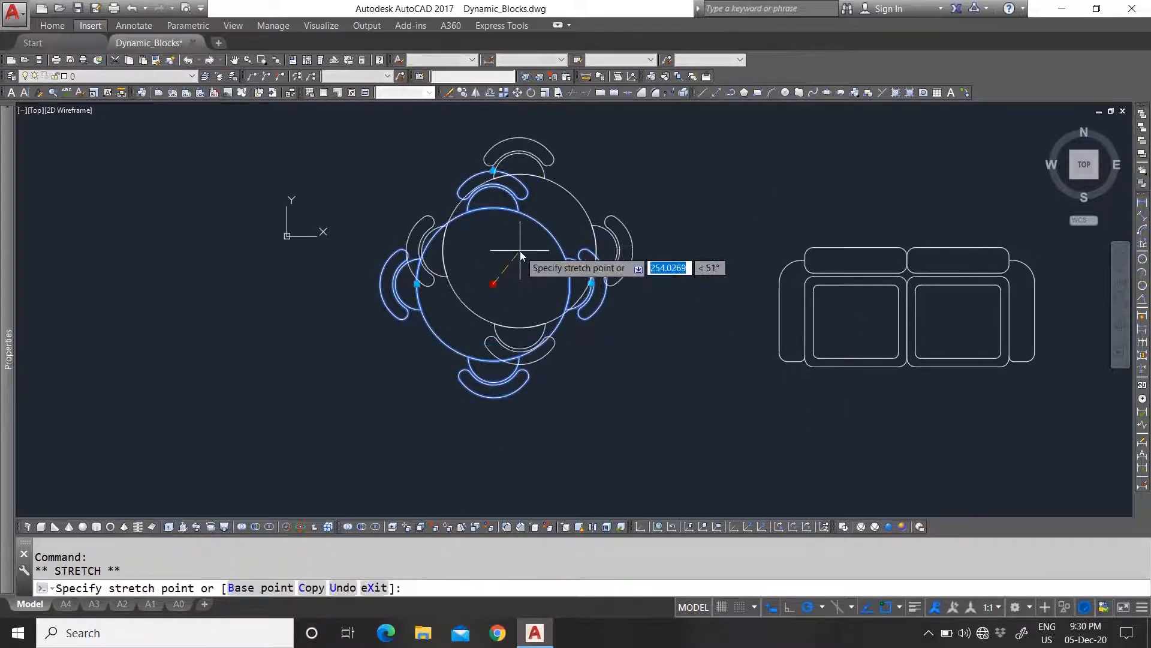
scroll(500, 301, up, 2)
key(Escape)
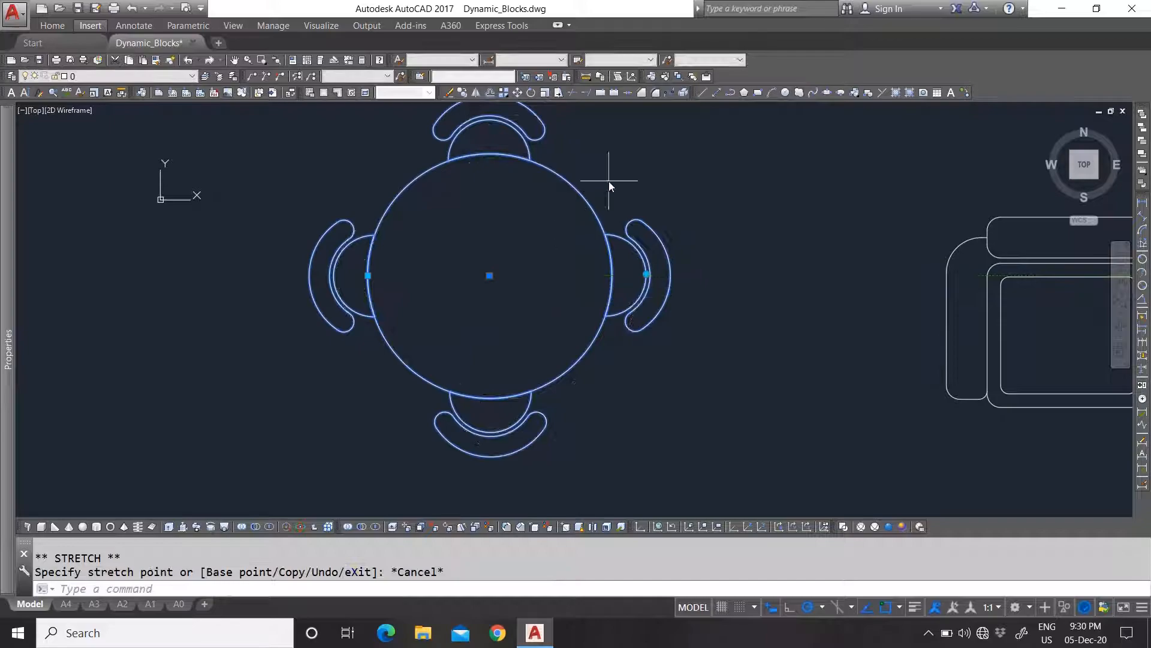
Step: Reopen the table block in the Block Editor
click(554, 222)
right_click(555, 222)
click(611, 276)
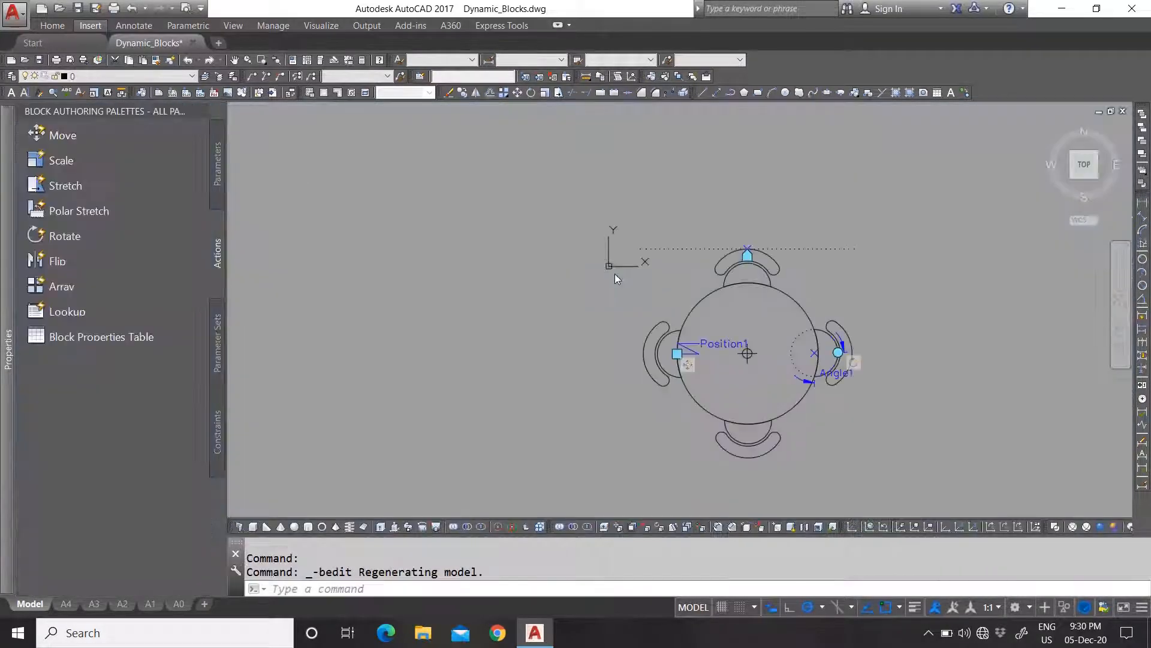
Step: Add a Flip parameter with a horizontal reflection line from the midpoint of the lower chair's inner backrest arc, labelled beside the chair
scroll(586, 353, up, 6)
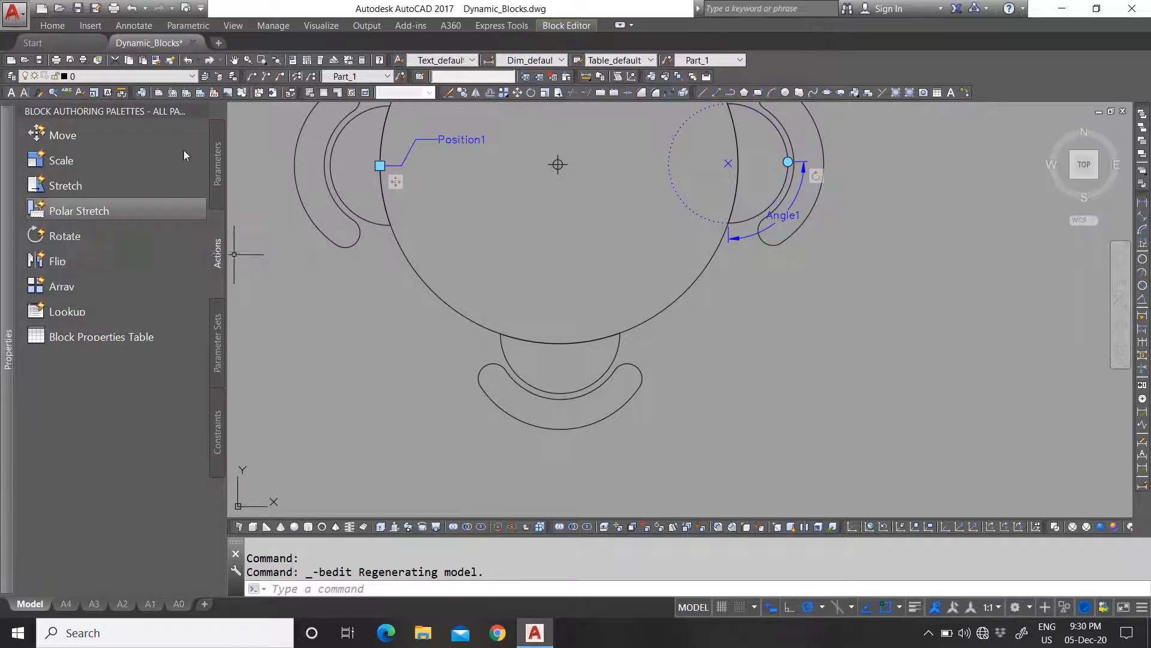
click(220, 155)
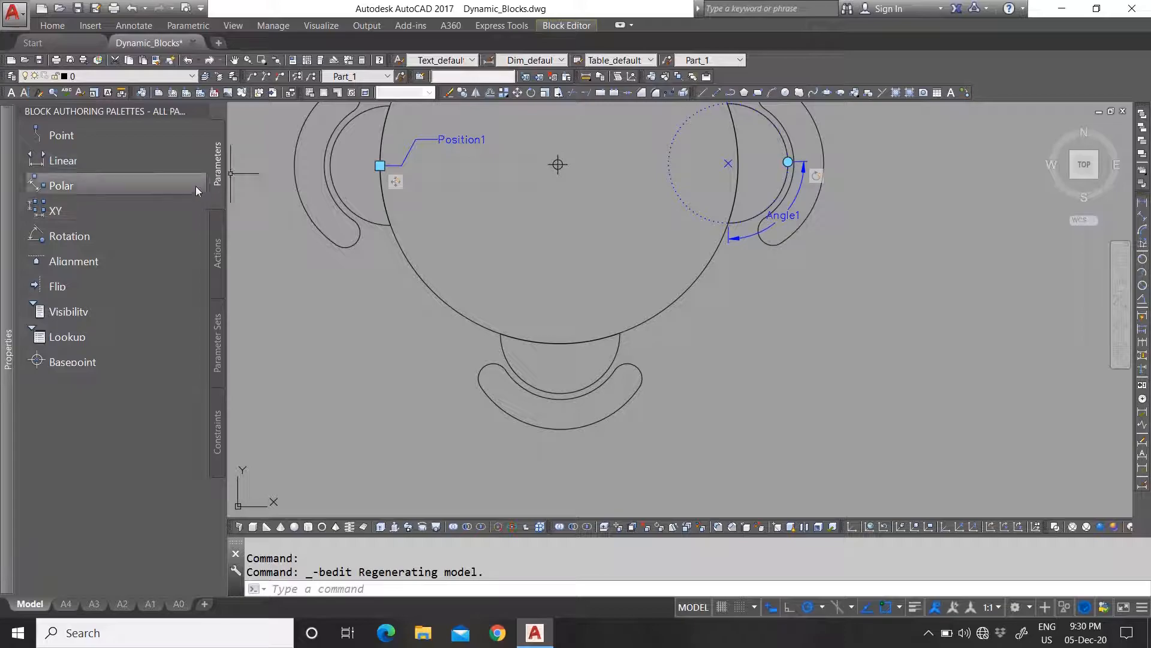
click(68, 288)
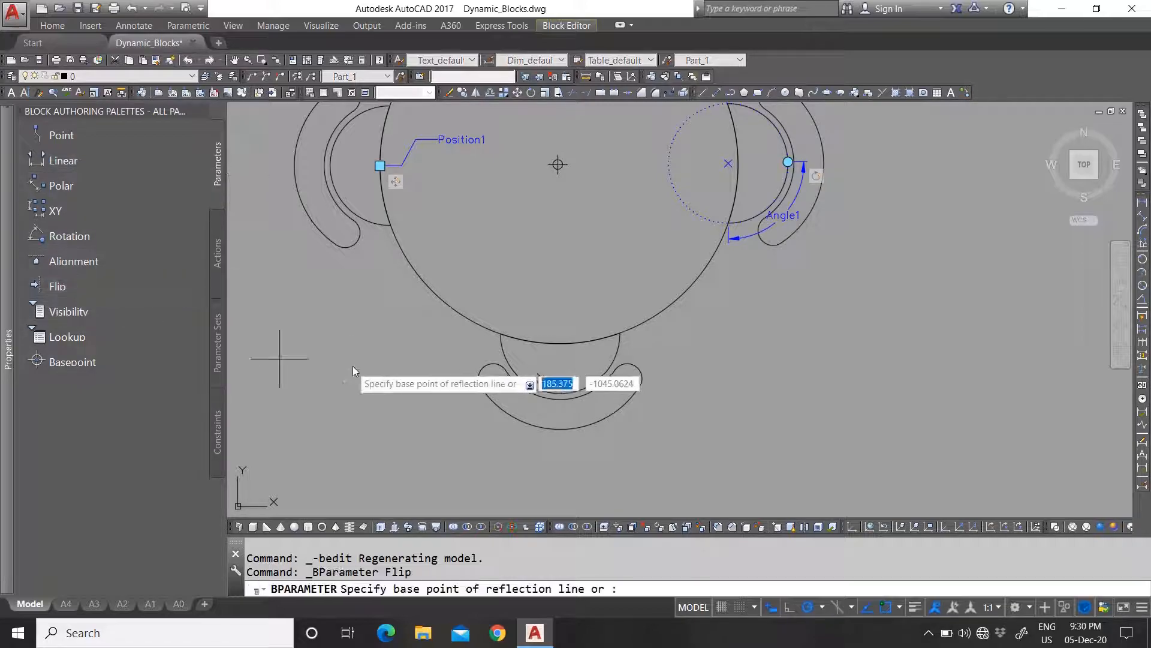
scroll(498, 344, up, 2)
scroll(495, 360, down, 2)
scroll(481, 399, up, 2)
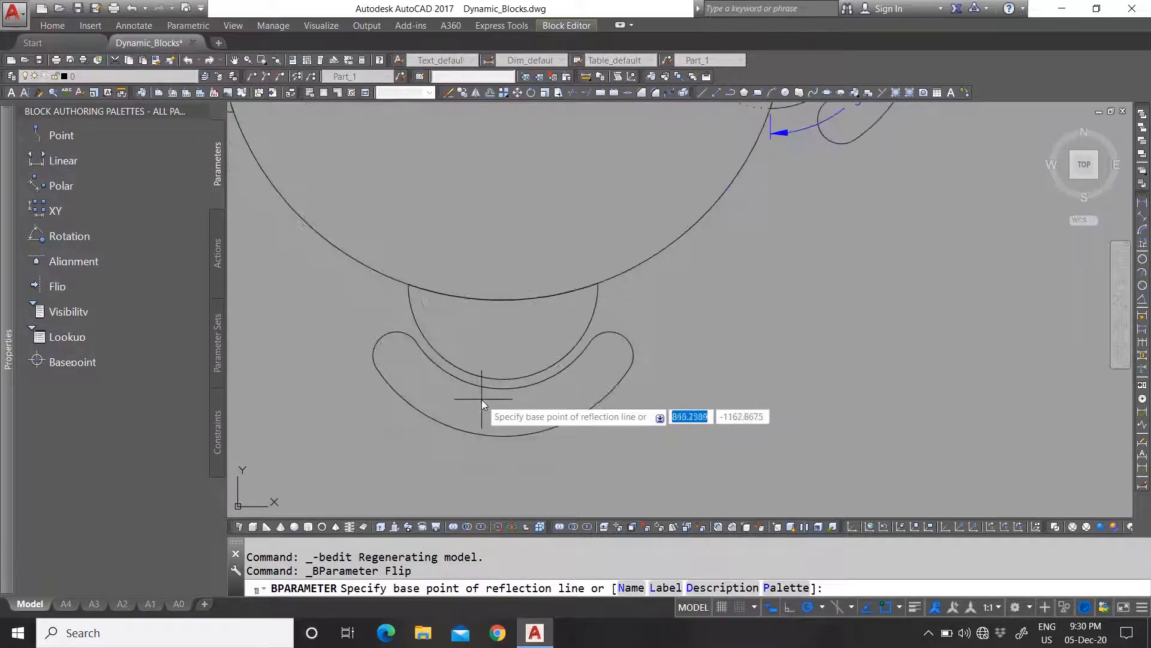
click(504, 388)
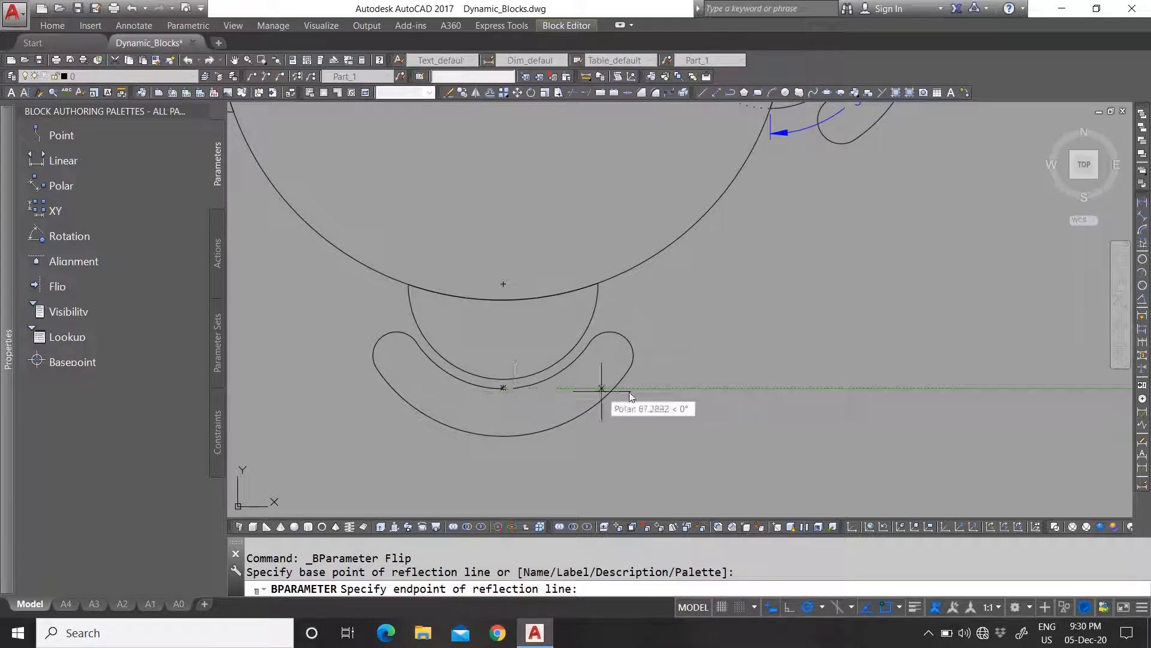
click(807, 387)
scroll(738, 347, down, 2)
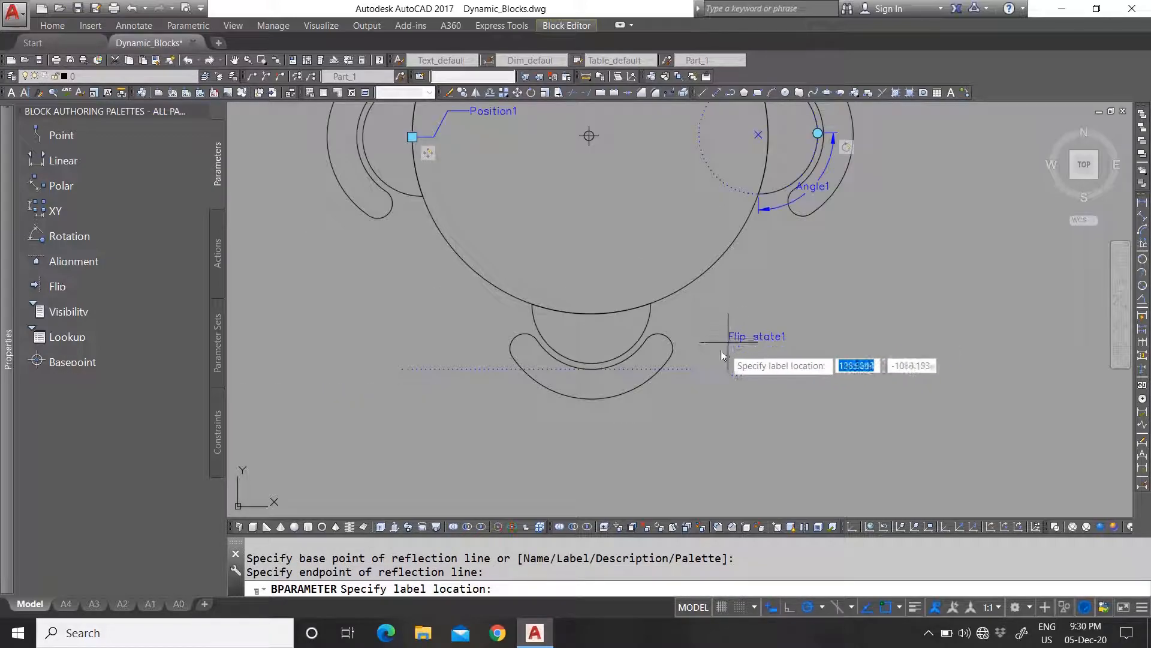
click(707, 355)
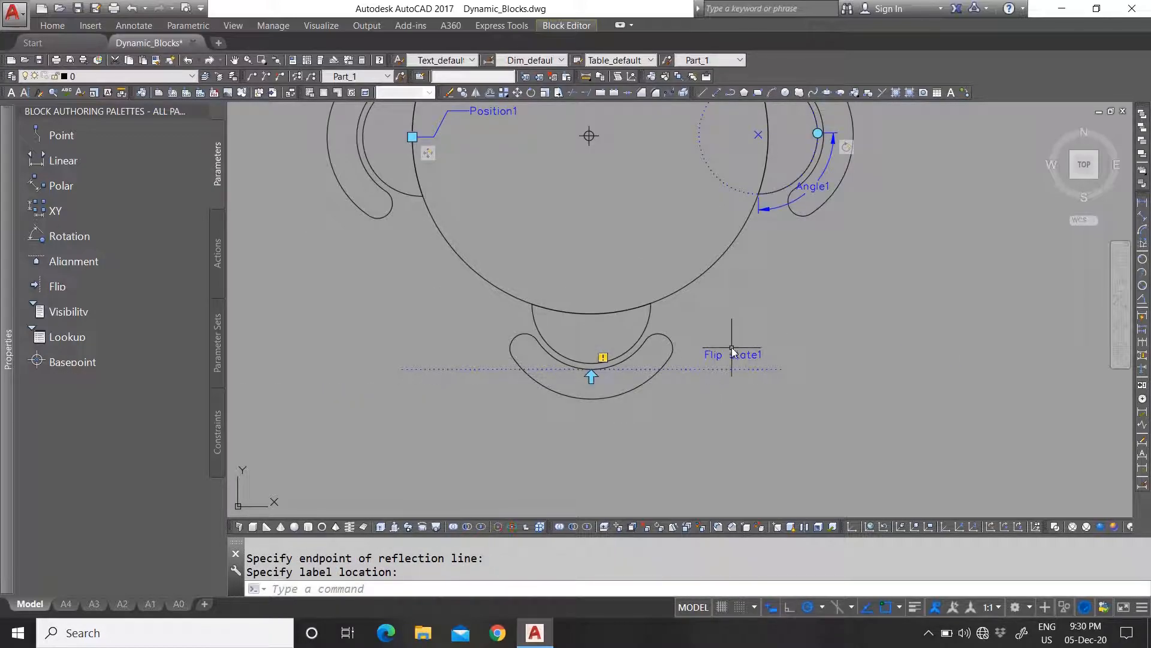
Step: Assign a Flip action to the Flip parameter, with the lower chair's seat and backrest as its selection set
scroll(675, 363, up, 2)
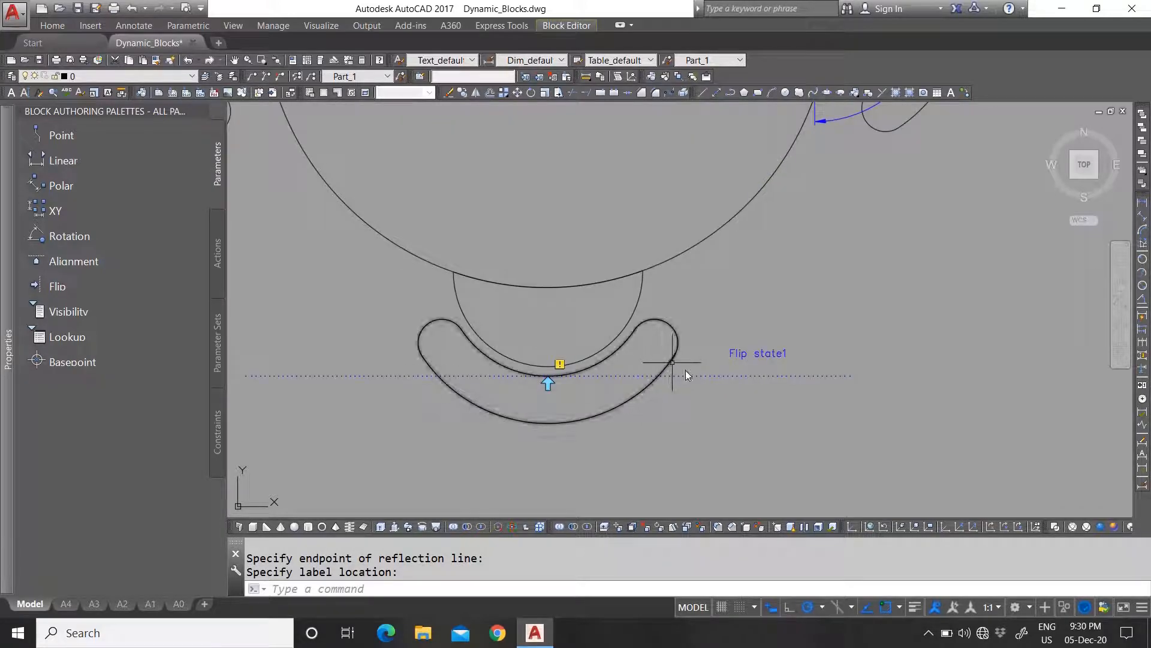
double_click(736, 354)
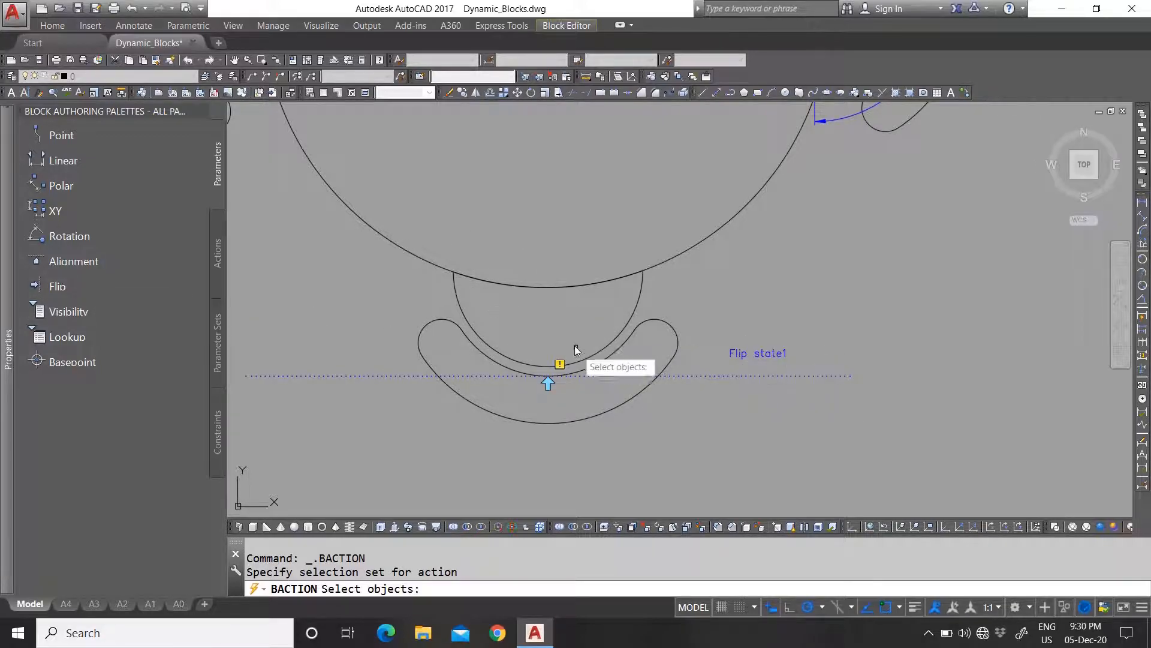
click(642, 362)
click(586, 324)
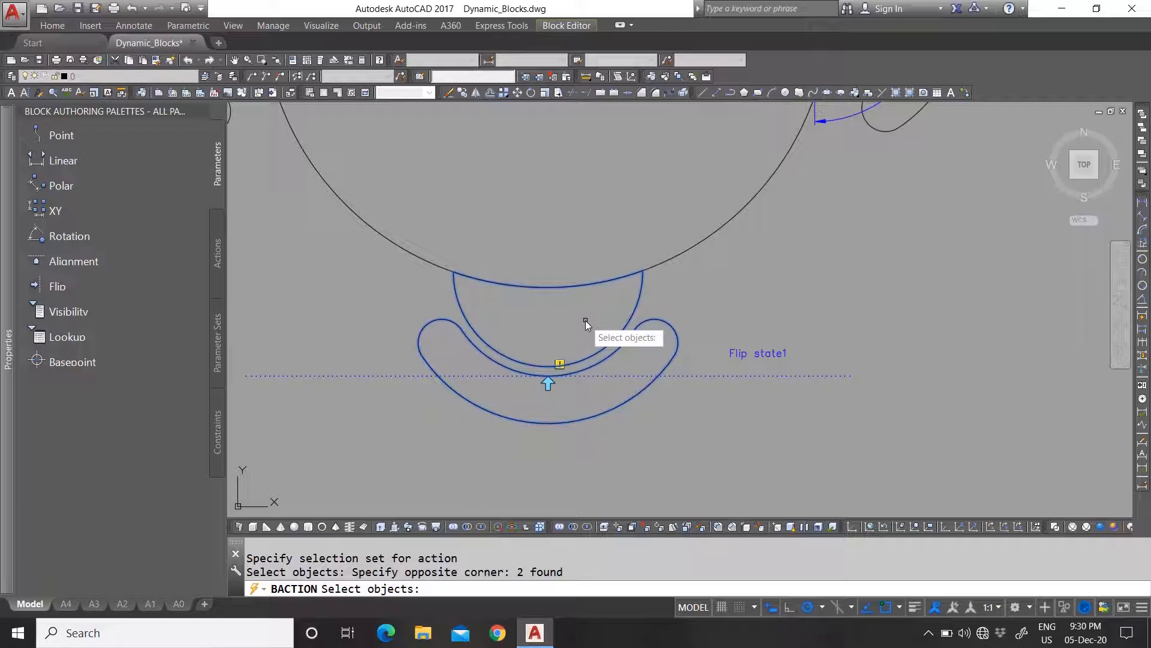
key(Return)
scroll(563, 384, down, 2)
scroll(572, 363, up, 2)
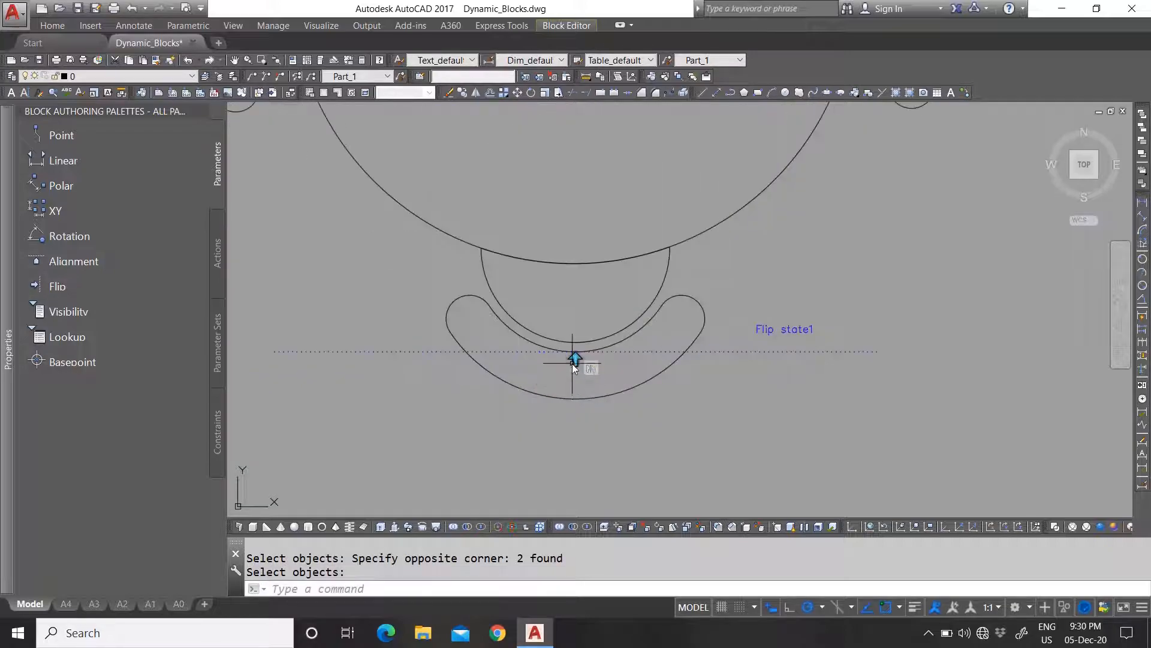
Step: Save the table block with its flip behaviour and close the Block Editor
click(574, 26)
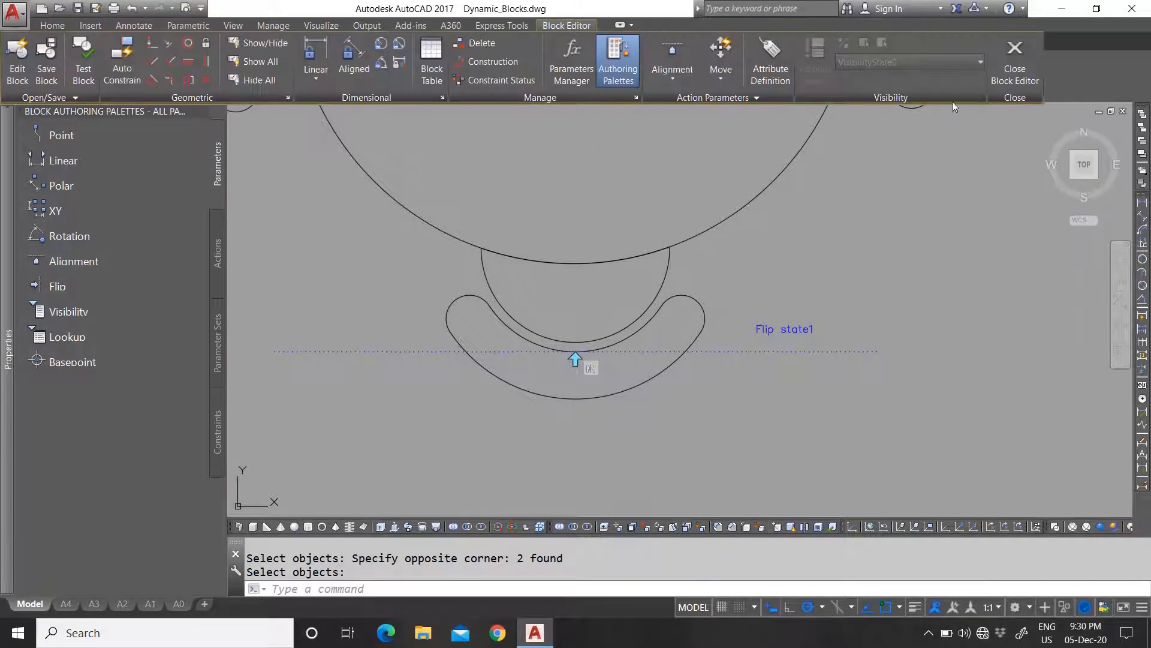
click(1020, 59)
click(570, 299)
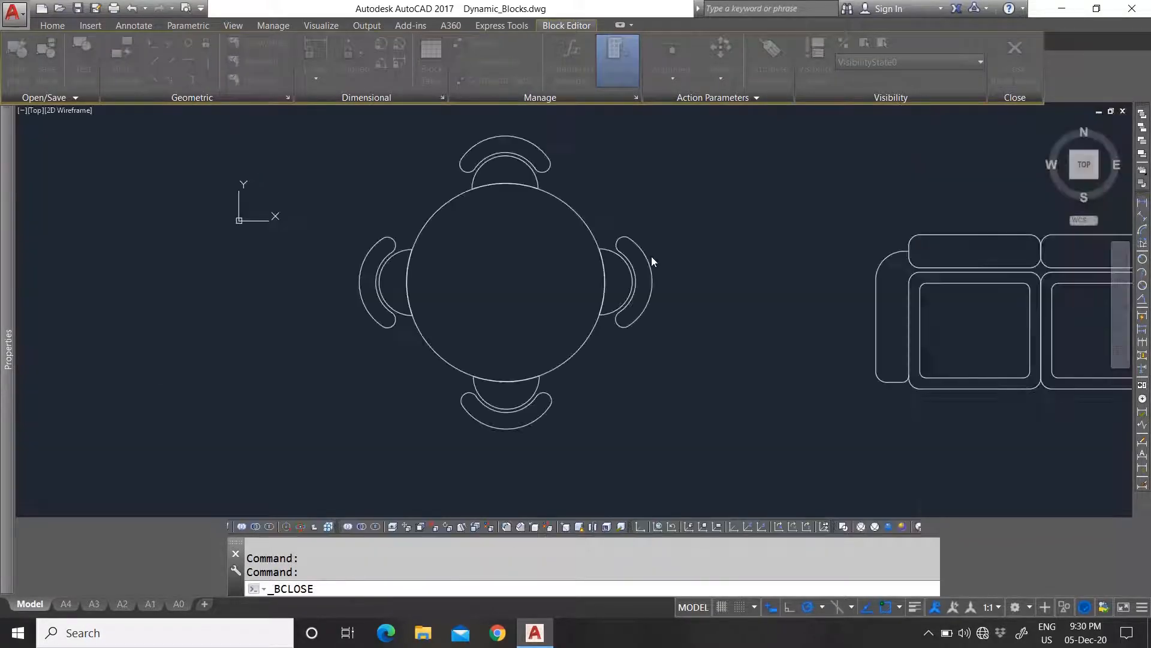
Step: Select the table block and test flipping the lower chair with its flip grip, returning it to its original side
click(595, 331)
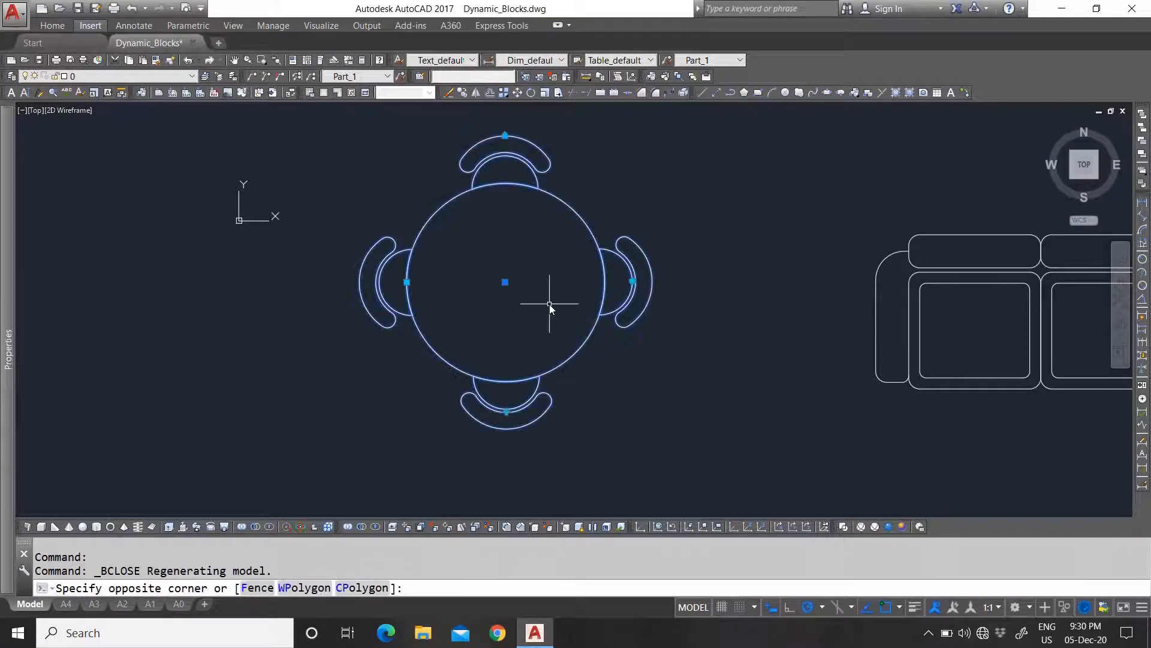
click(507, 412)
click(507, 412)
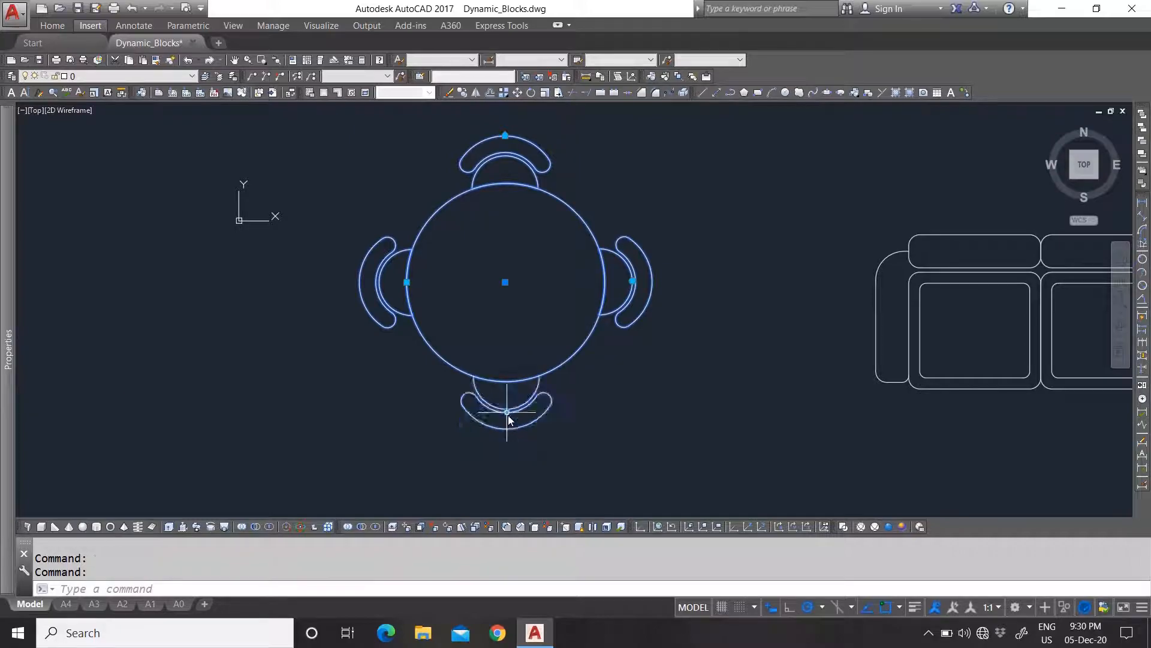
Step: Test the right chair's rotation grip and the left chair's point grip, cancelling both changes
click(633, 281)
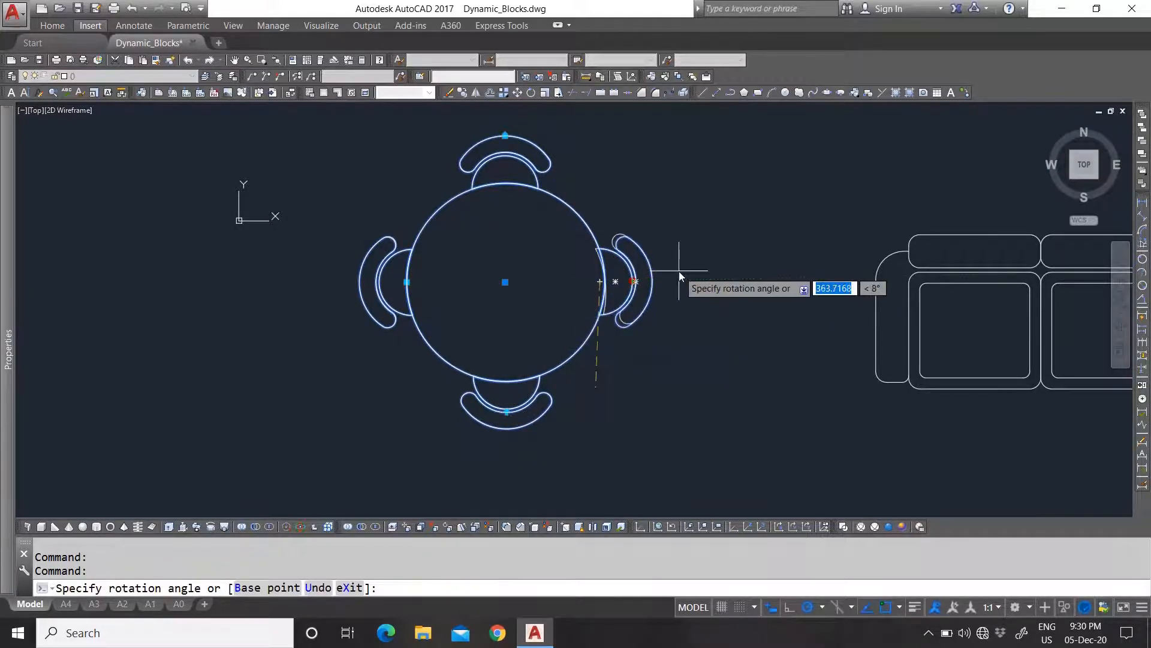
key(Escape)
click(409, 282)
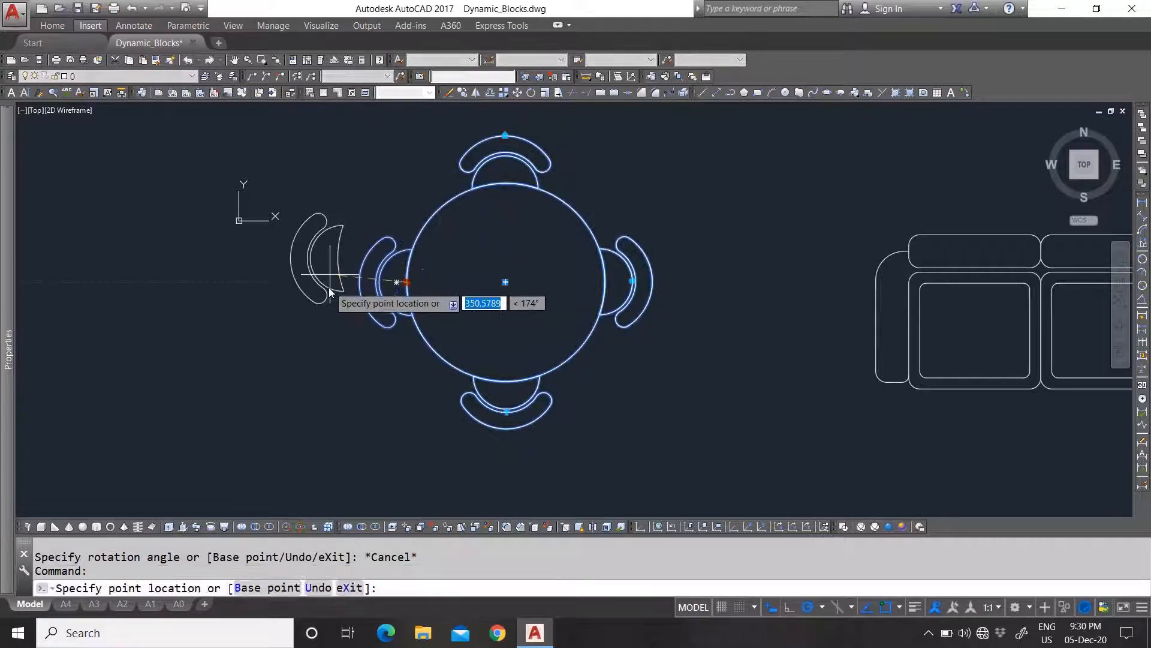
key(Escape)
Step: Flip the lower chair away from the table and back again, and deselect the table block
click(507, 412)
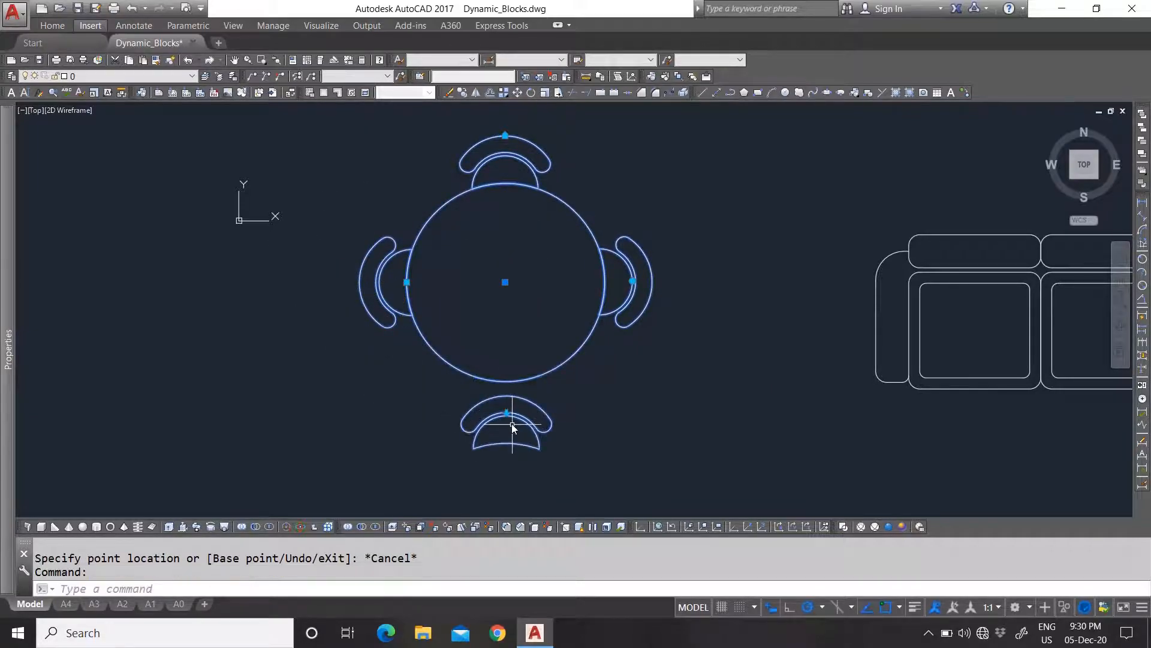
click(507, 413)
key(Escape)
click(609, 192)
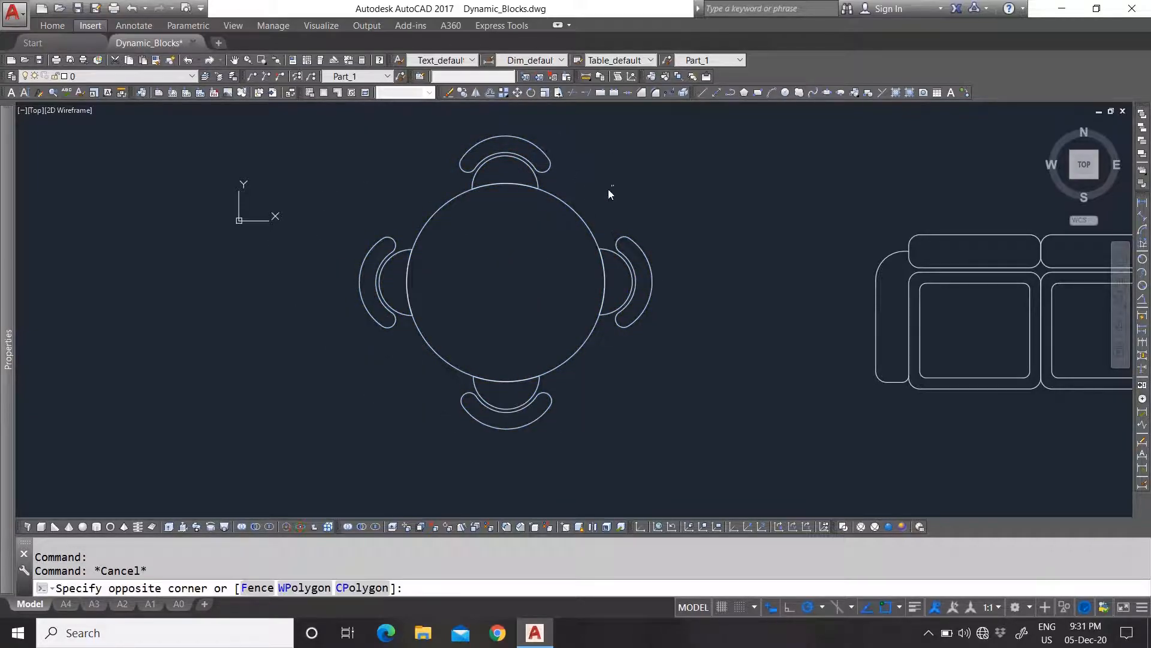
Step: Select the table block and test its upper alignment grip against the sofa and the bed, cancelling the move
click(523, 163)
click(508, 134)
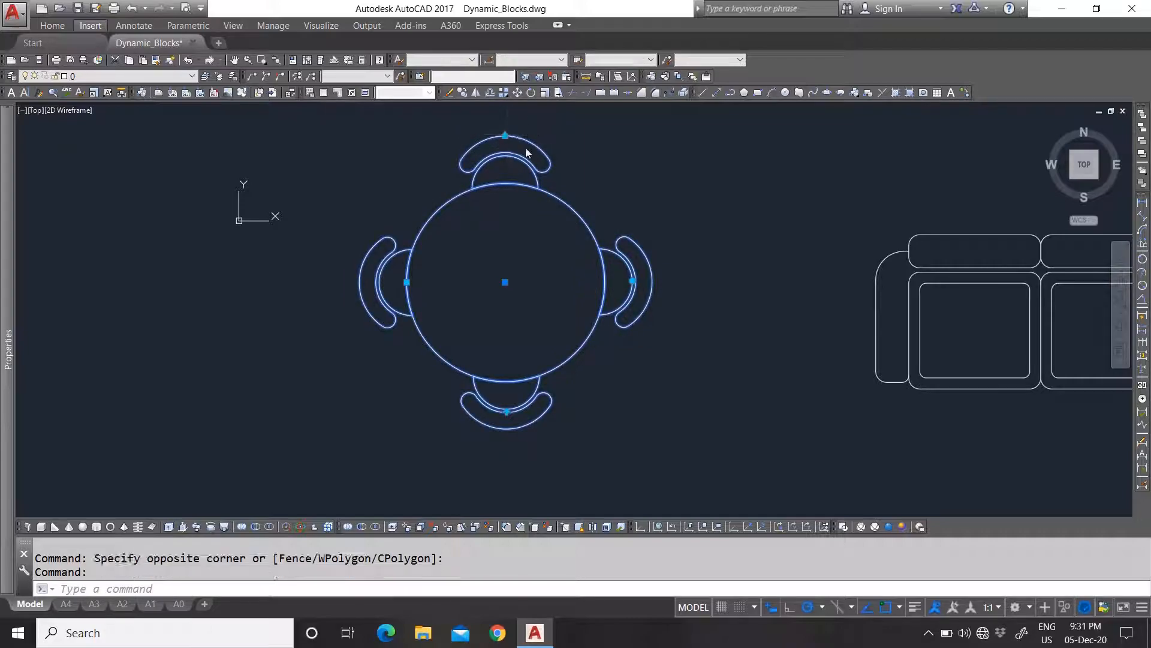
click(515, 142)
key(Escape)
click(505, 136)
scroll(523, 287, down, 2)
scroll(739, 349, up, 2)
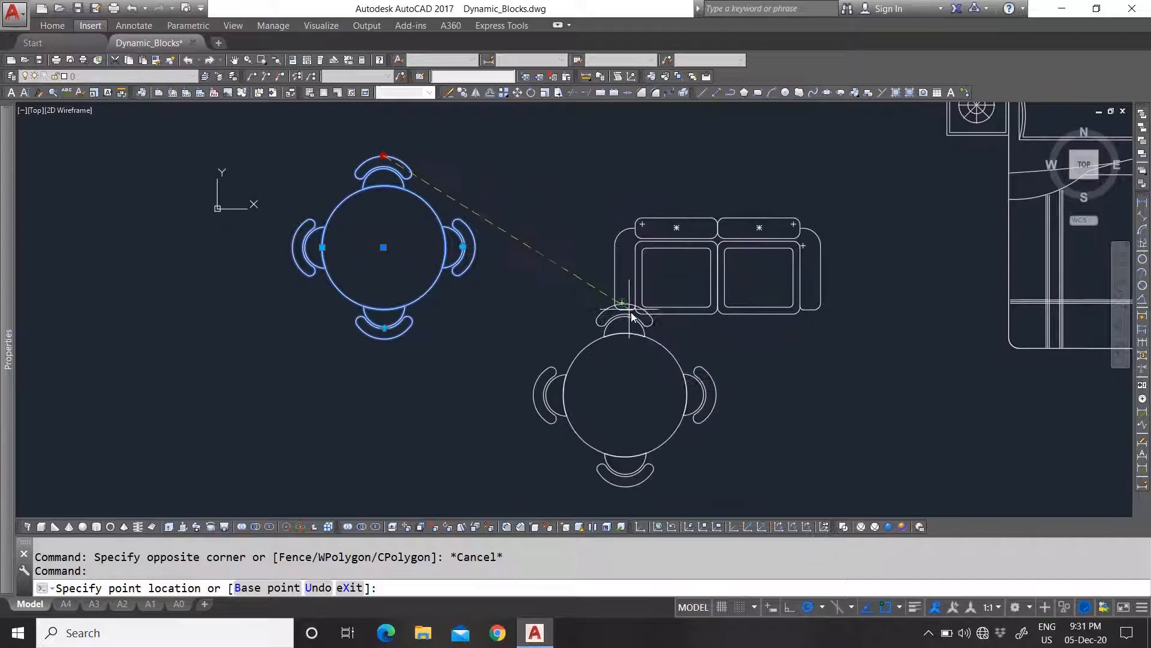
scroll(635, 336, down, 2)
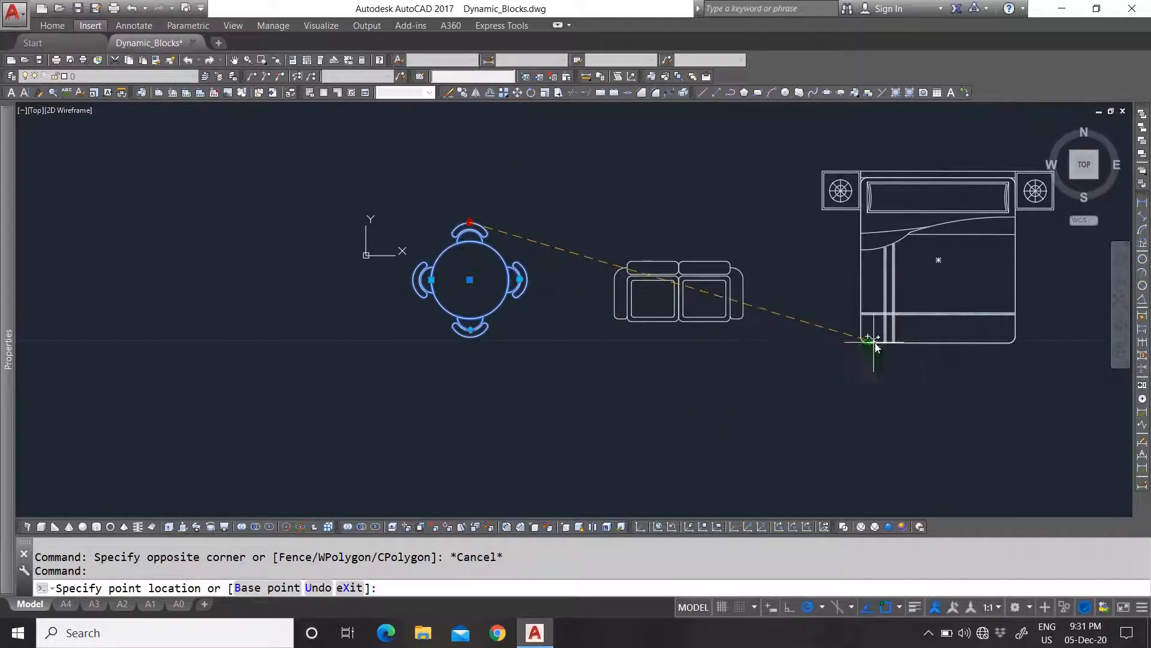
key(Escape)
key(Escape)
scroll(470, 267, up, 7)
scroll(444, 252, down, 5)
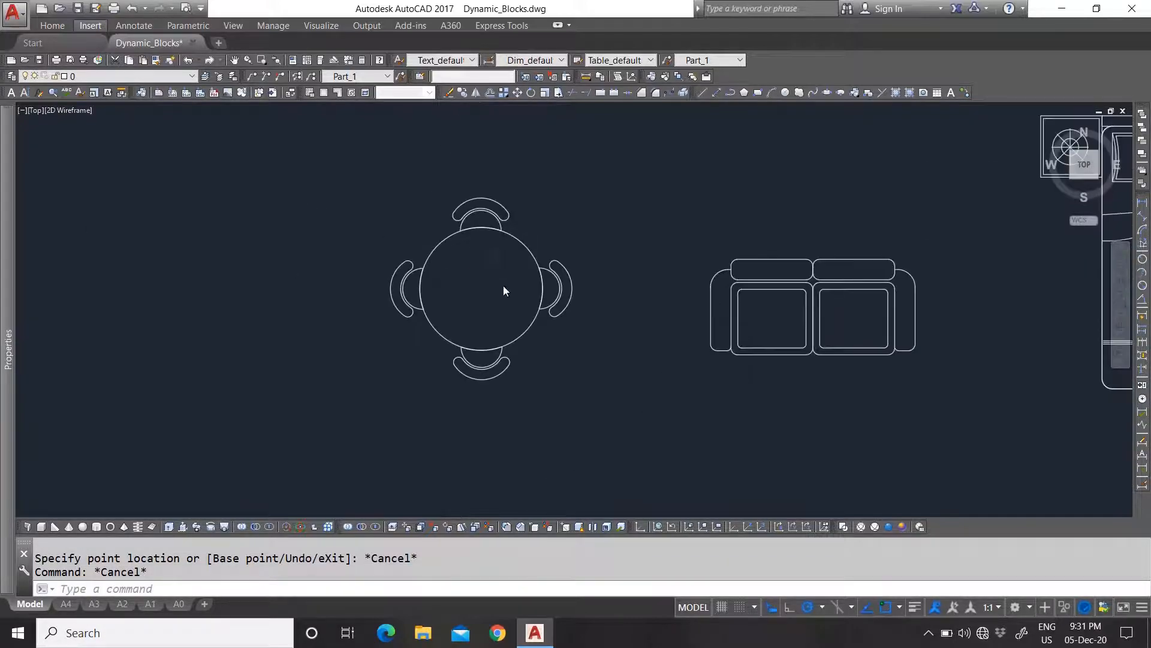
scroll(504, 290, up, 2)
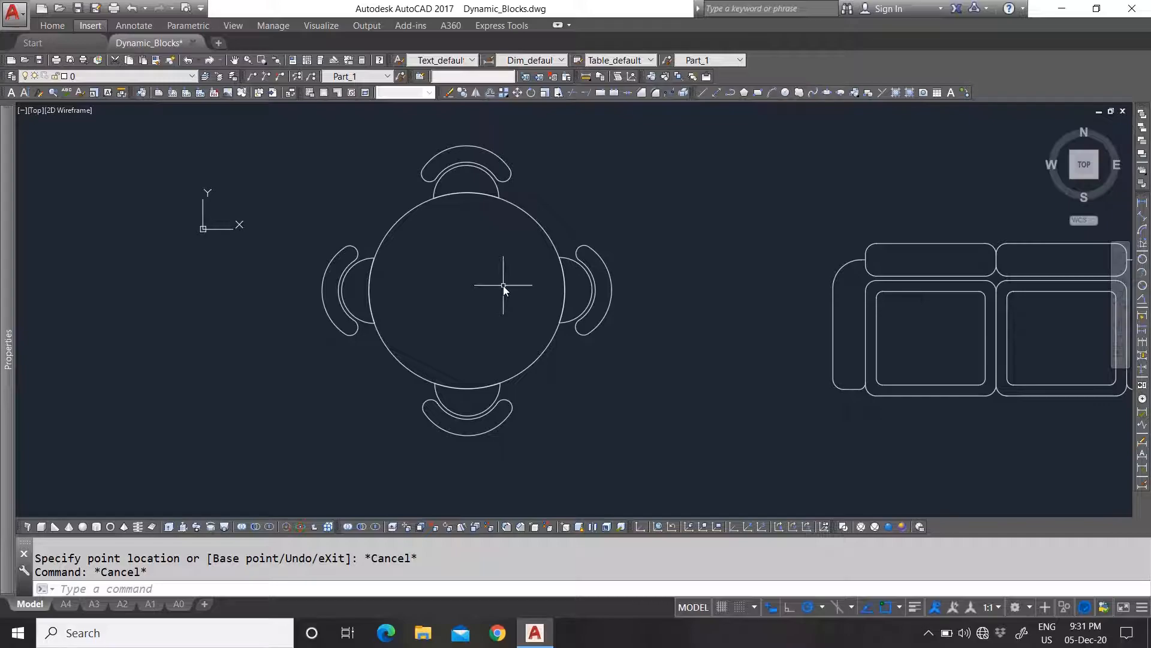
click(563, 198)
click(491, 300)
key(Escape)
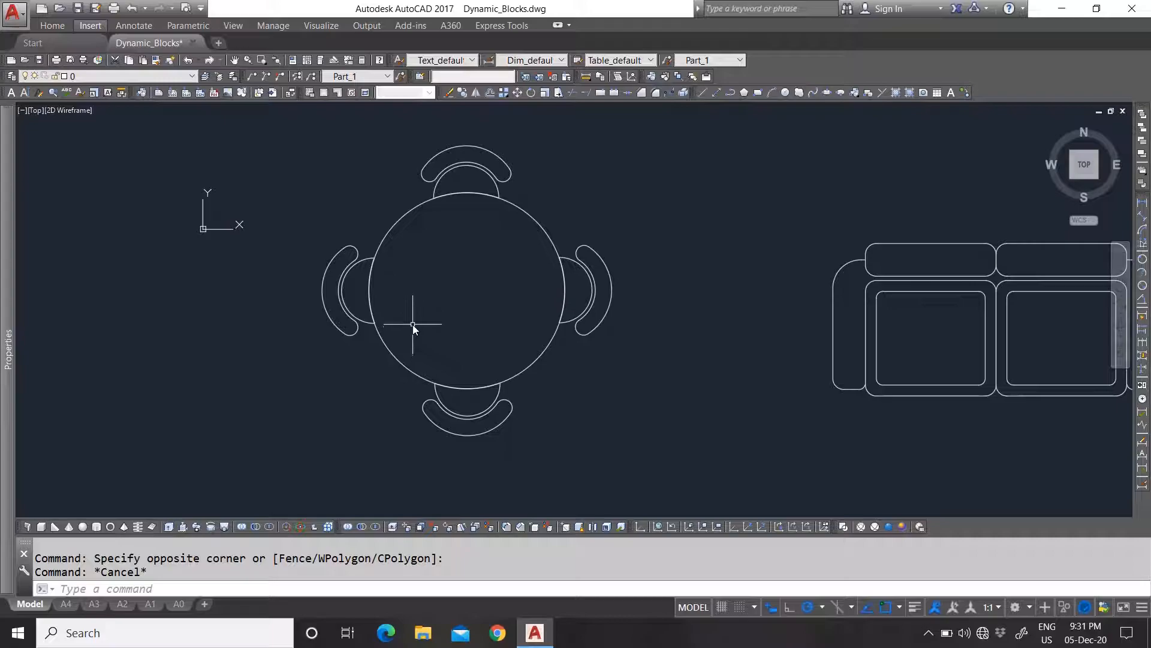
scroll(506, 308, down, 4)
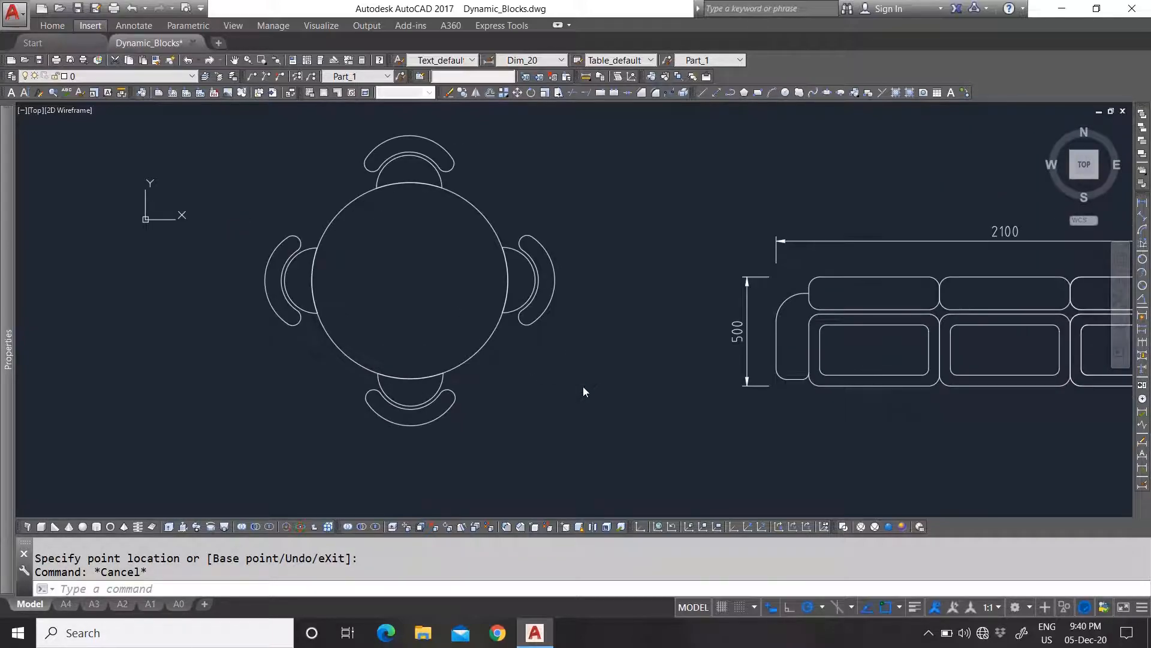
Step: Open the round table block in the Block Editor
click(434, 318)
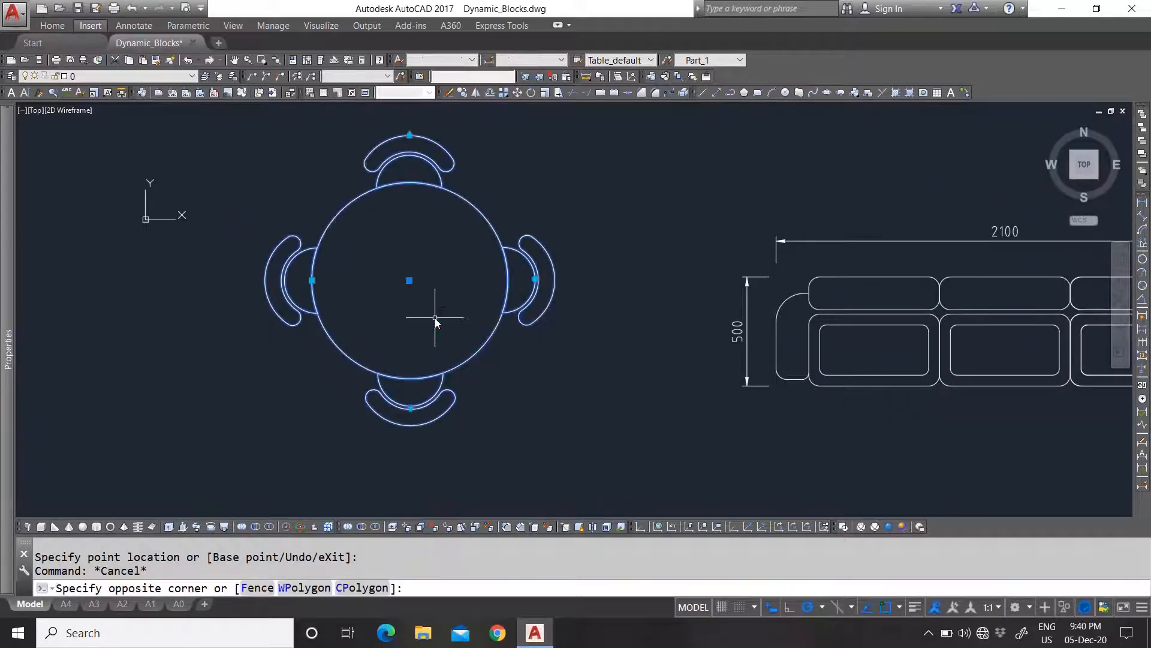
right_click(435, 318)
click(484, 303)
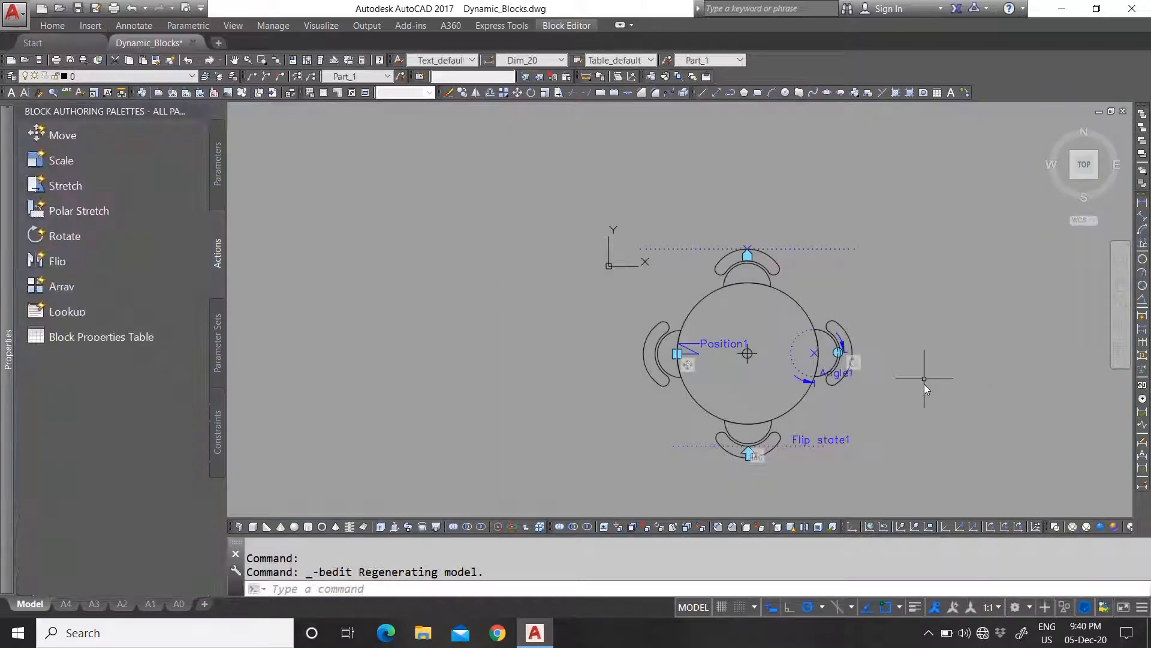
scroll(925, 387, up, 4)
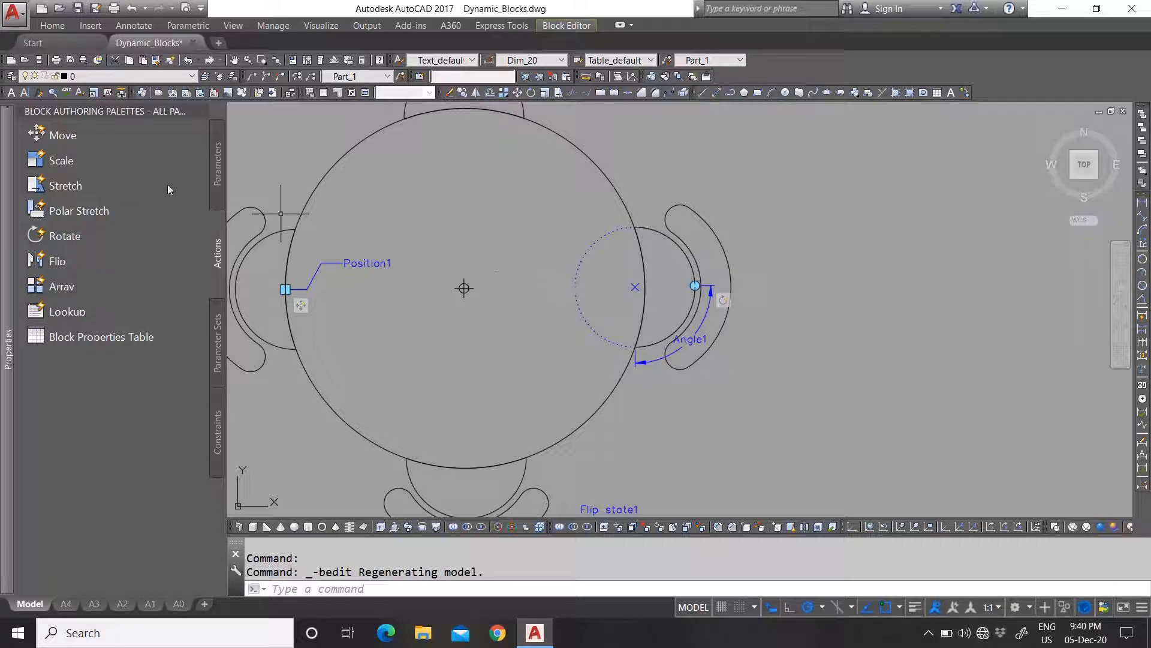
Step: Add a Linear parameter from the table's centre to the tabletop's right edge, with its label below that line
click(219, 174)
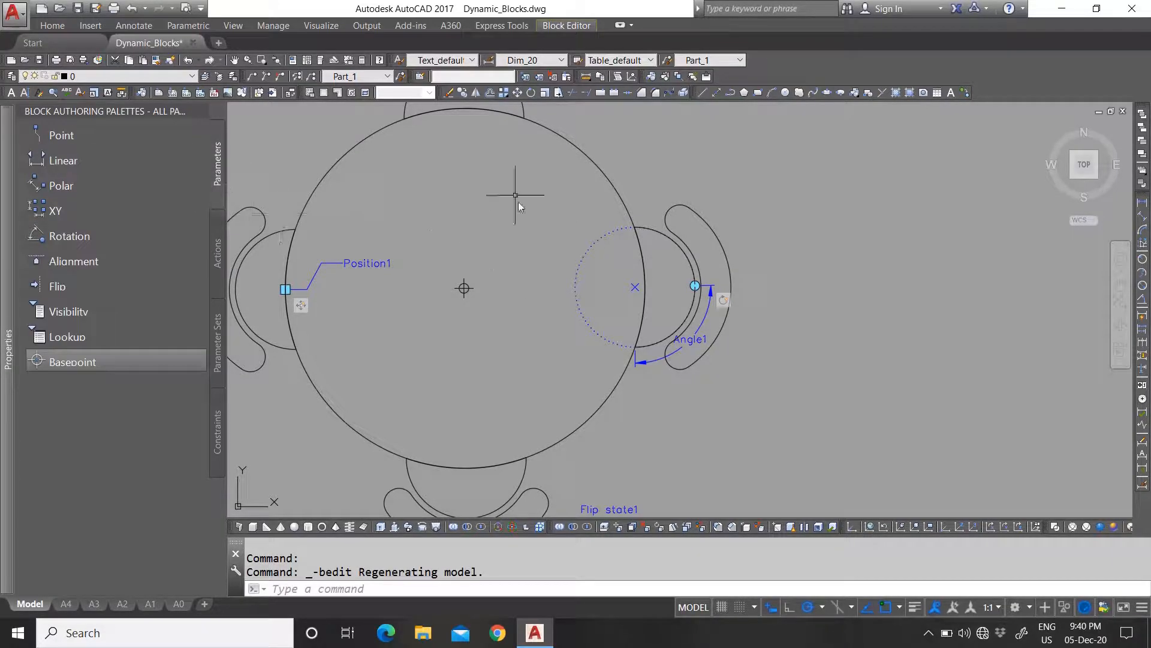
scroll(515, 277, down, 2)
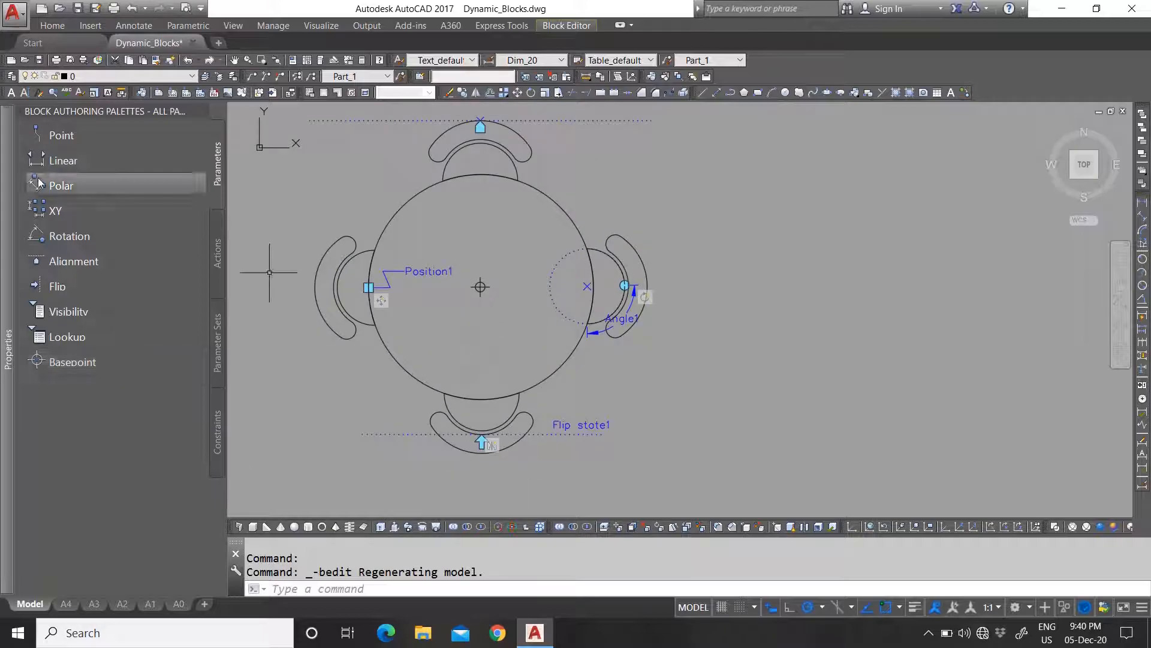
click(108, 160)
scroll(456, 317, up, 4)
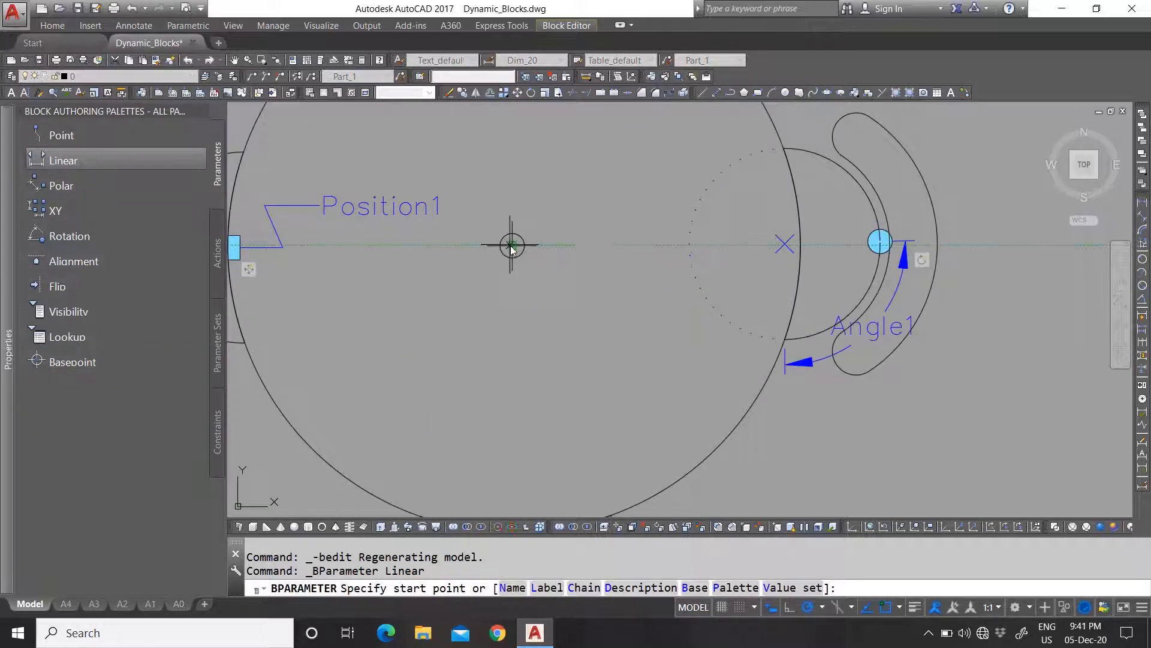
click(511, 245)
click(801, 244)
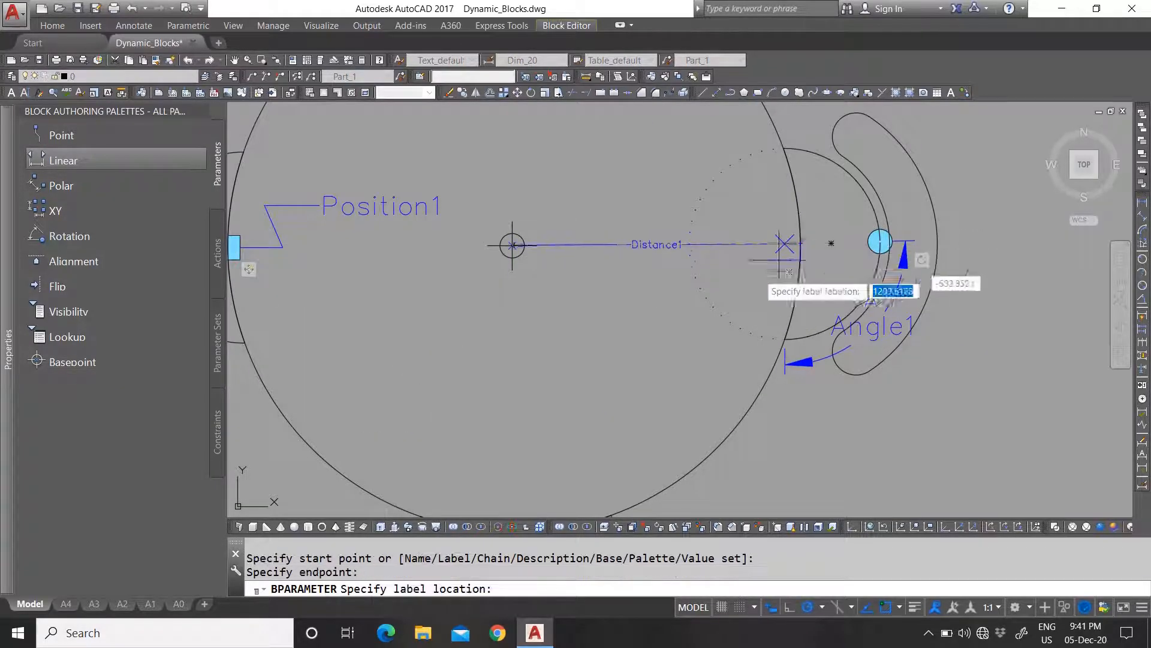
click(631, 328)
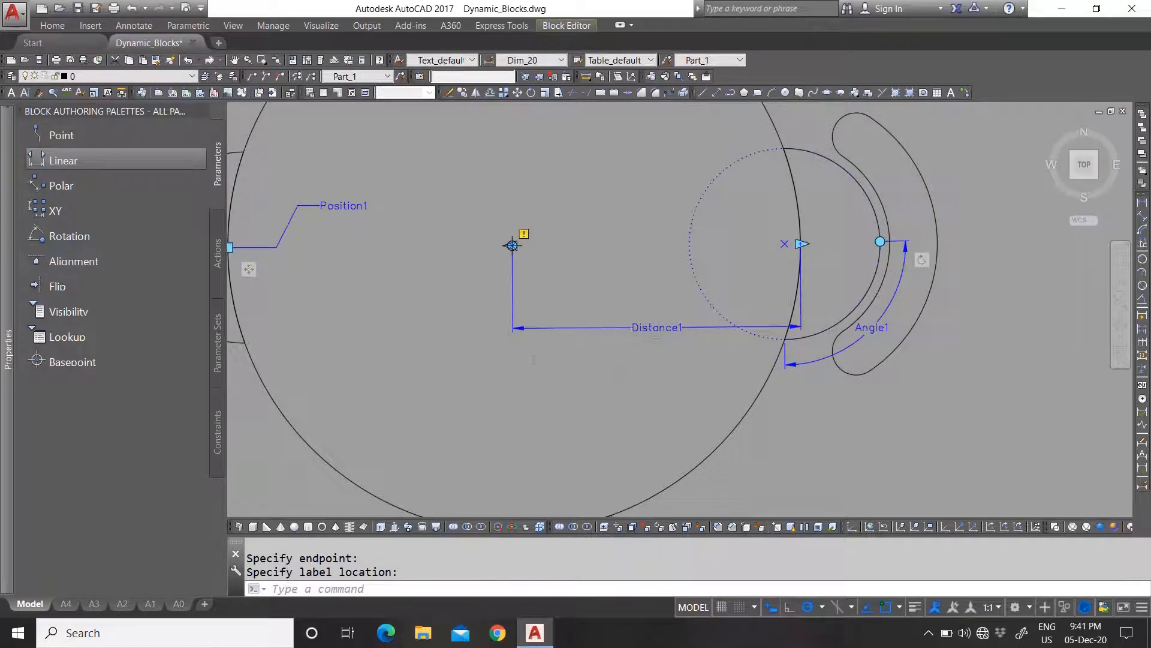
Step: Set the new linear parameter's number of grips to 1
scroll(558, 392, down, 4)
scroll(585, 411, up, 2)
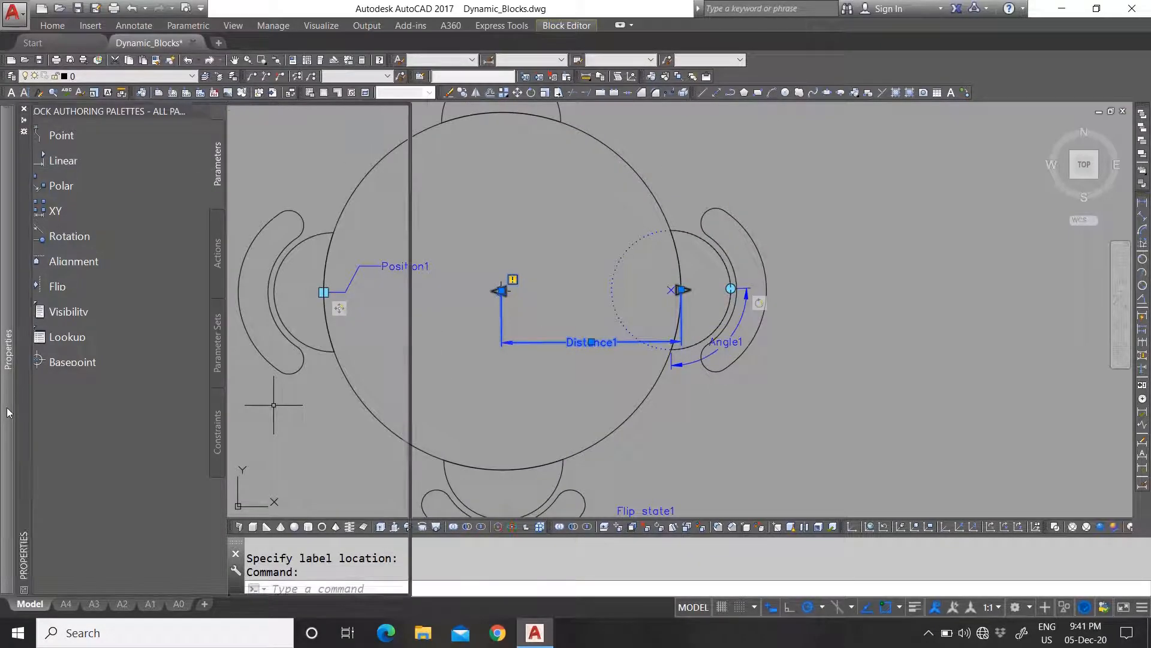
mouse_move(8, 412)
scroll(180, 527, down, 1)
click(270, 579)
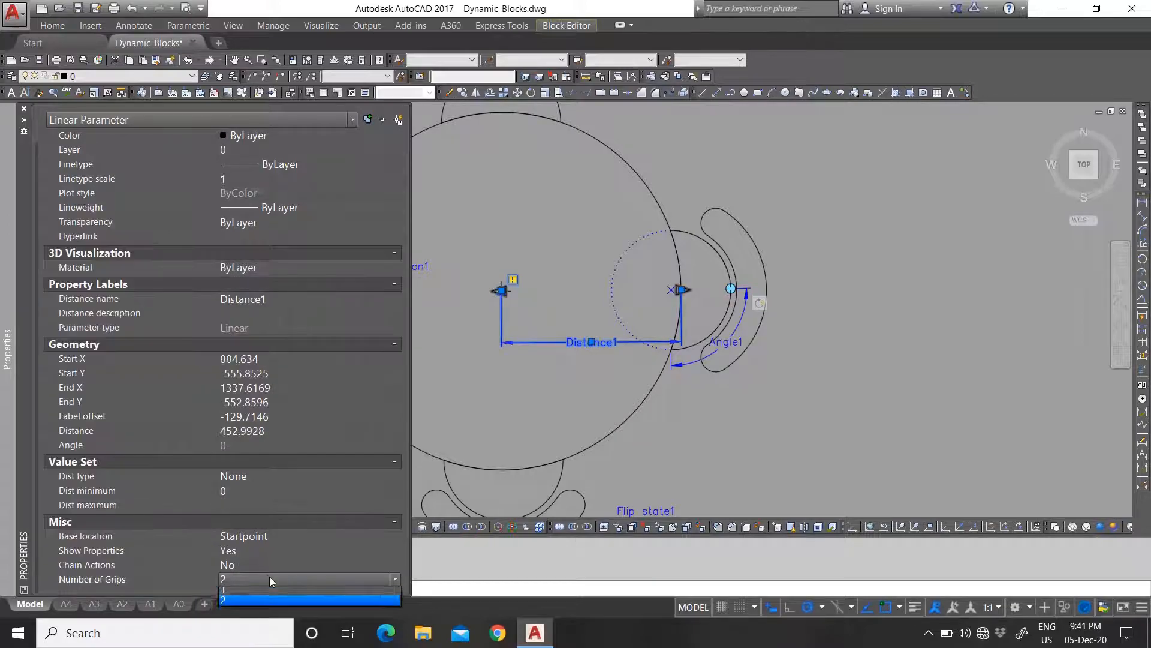
click(251, 589)
Step: Add a Scale action to the linear parameter with the tabletop circle as its selection set
double_click(584, 343)
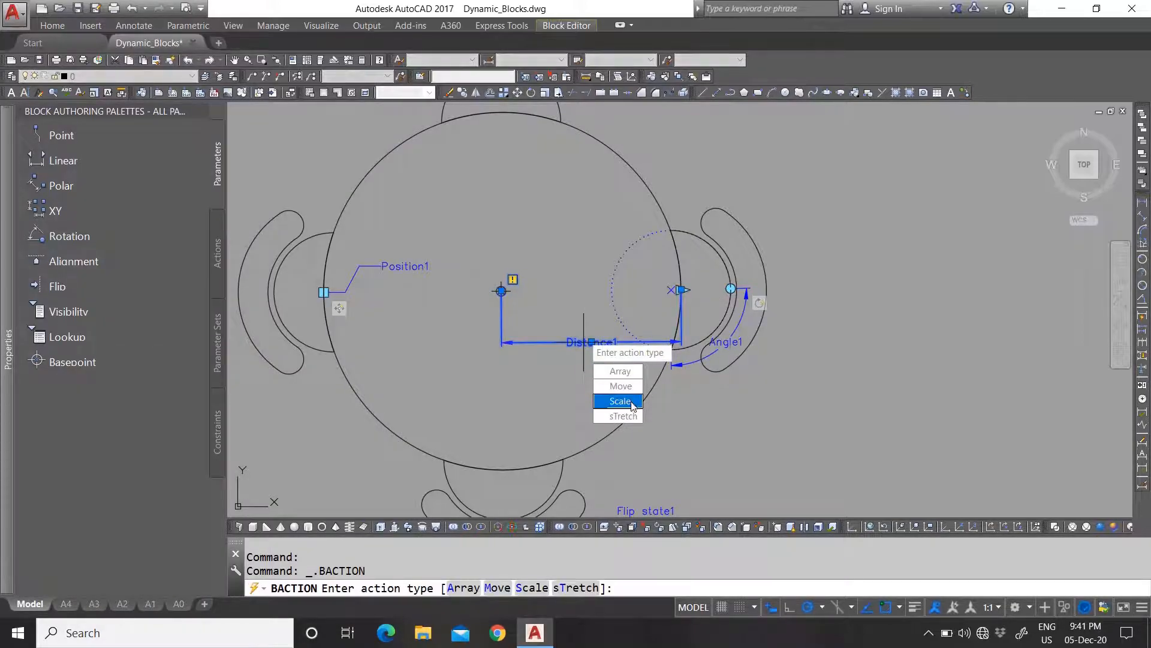
click(620, 401)
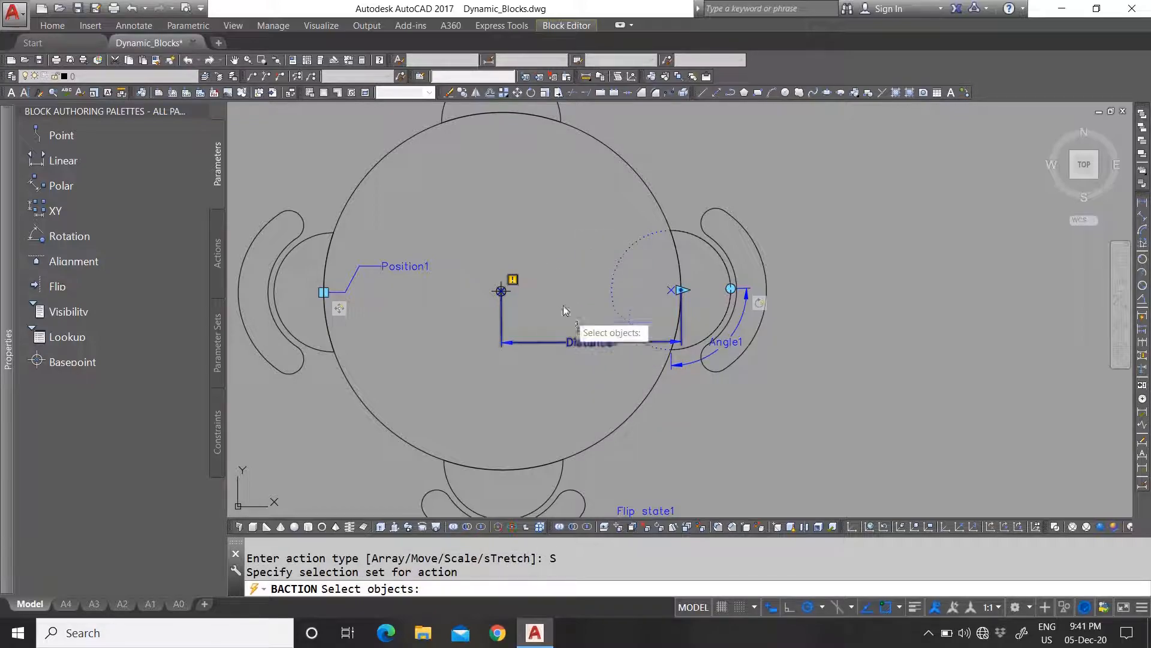
scroll(569, 327, down, 2)
click(570, 326)
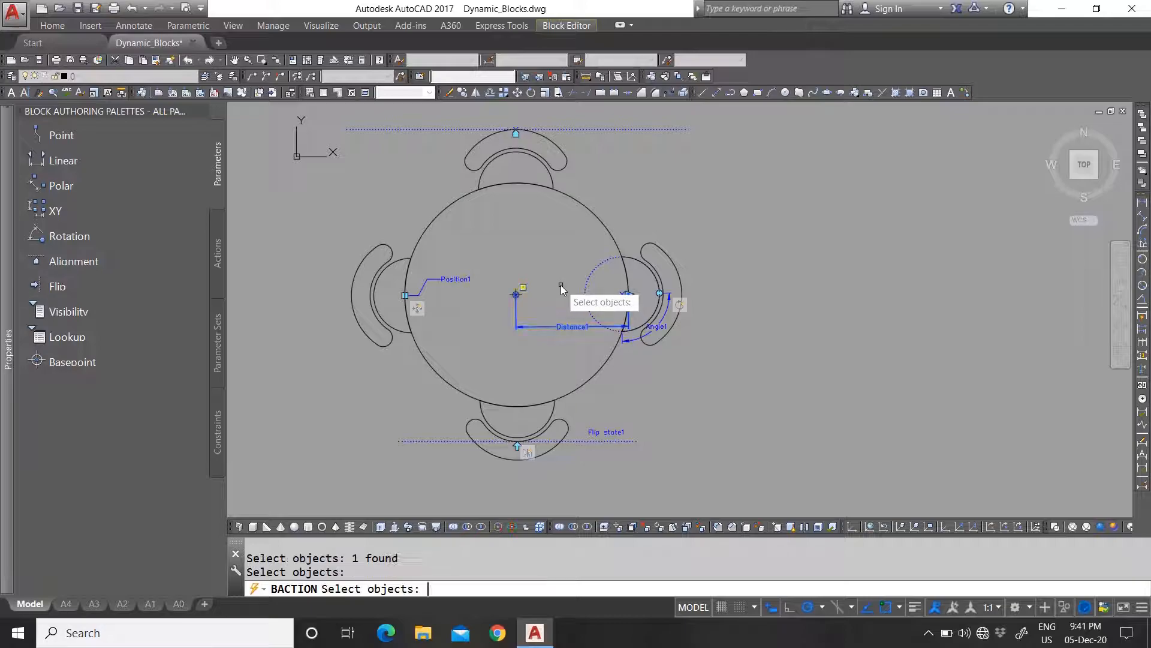
click(585, 210)
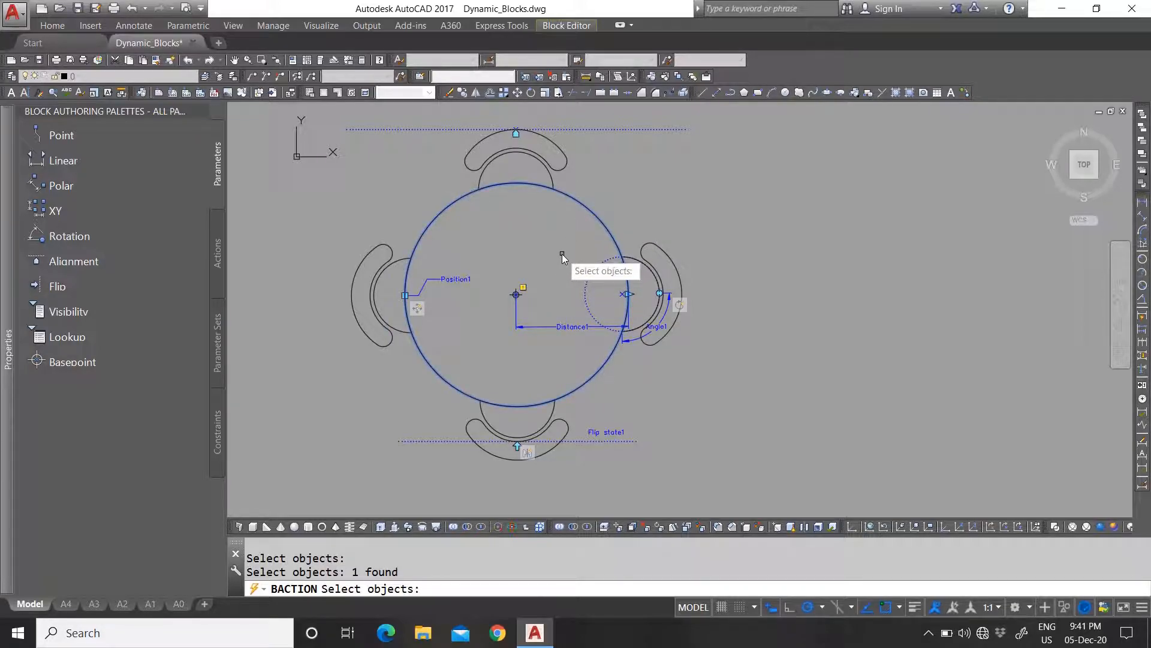
key(Return)
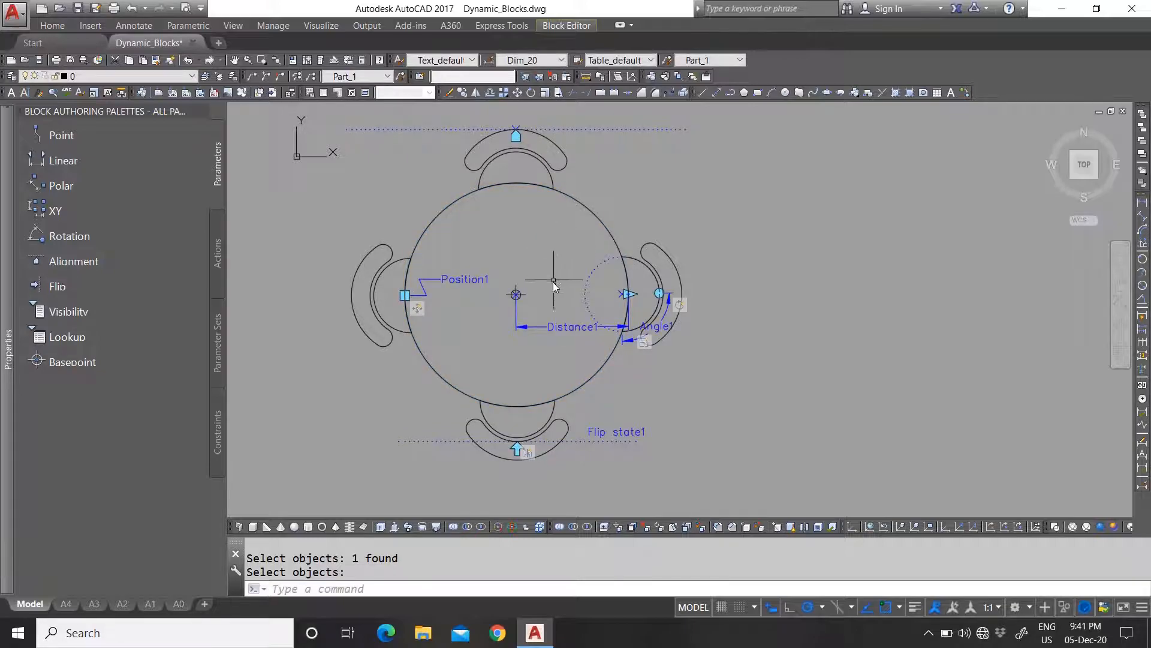
Step: Set the linear parameter's distance name to "radius" and deselect it
click(570, 328)
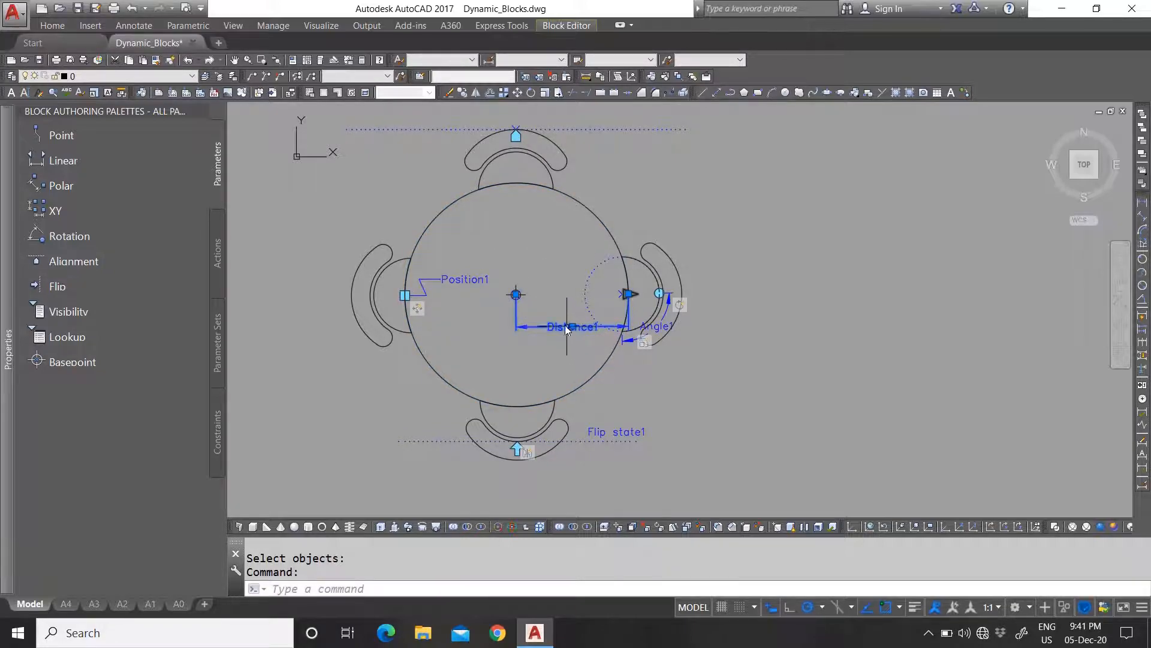
scroll(565, 338, up, 2)
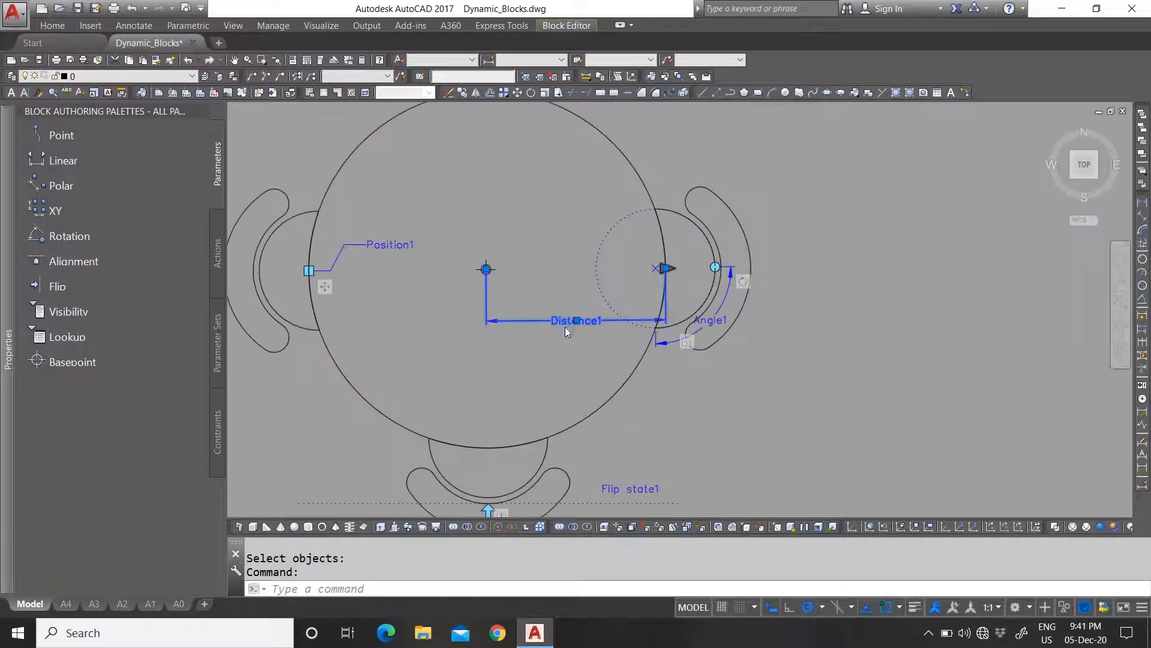
scroll(564, 326, down, 2)
mouse_move(8, 347)
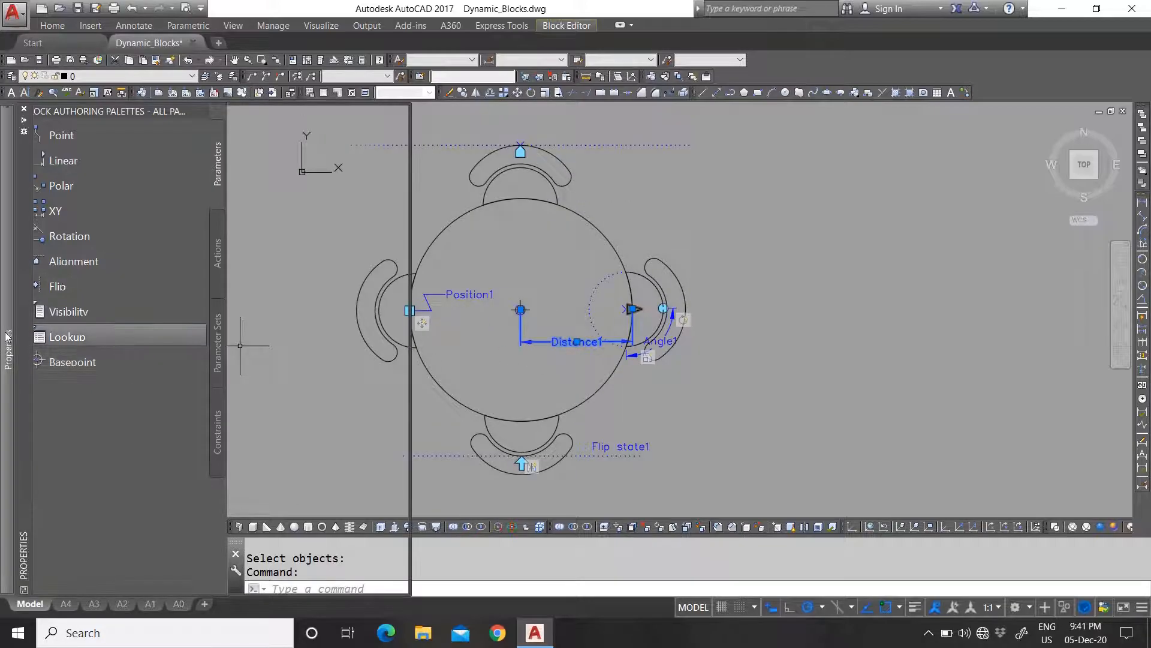
click(289, 313)
text(radius)
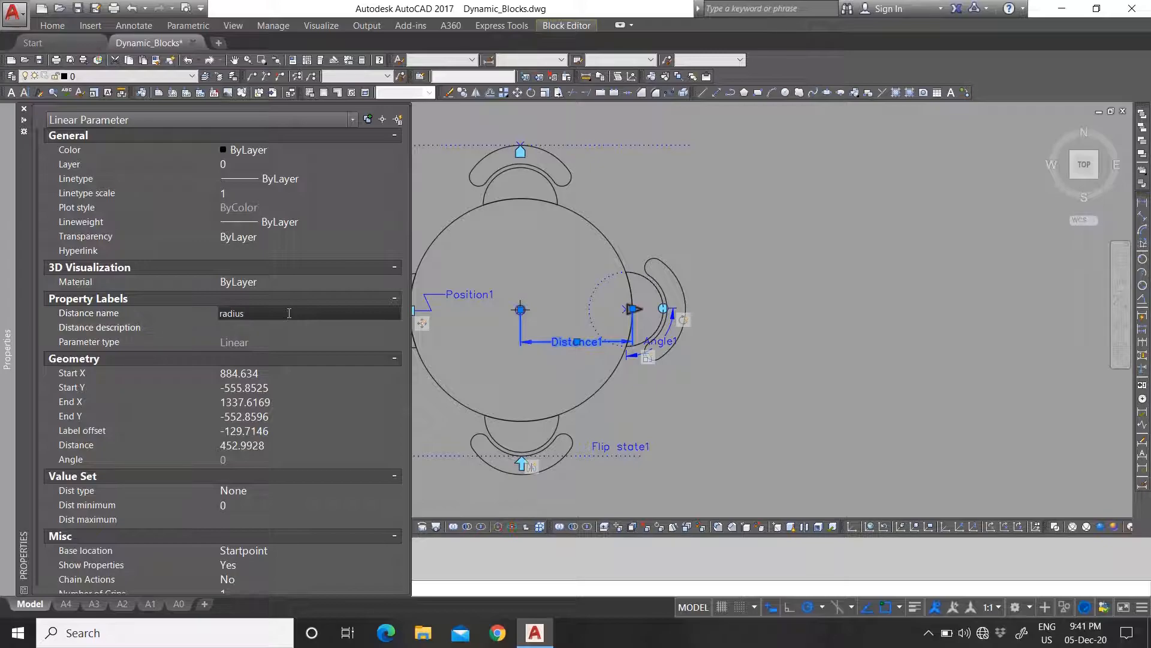
key(Return)
key(Escape)
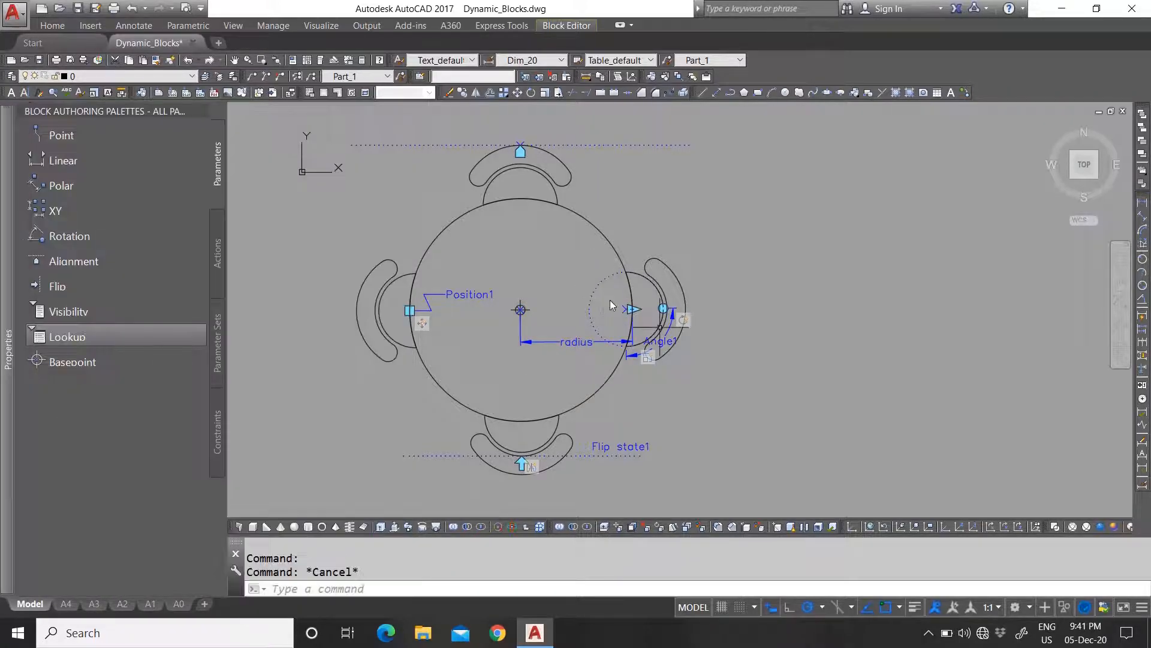
Step: Capitalize the linear parameter's distance name as "Radius" and clear the selection
click(544, 343)
mouse_move(7, 348)
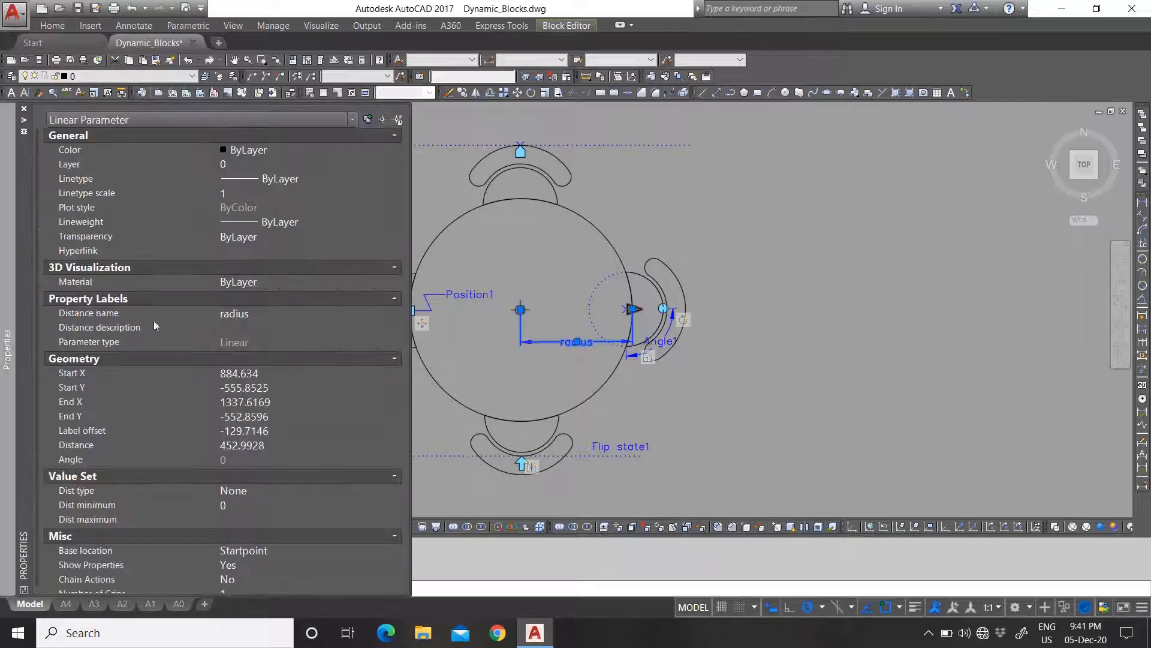
click(226, 312)
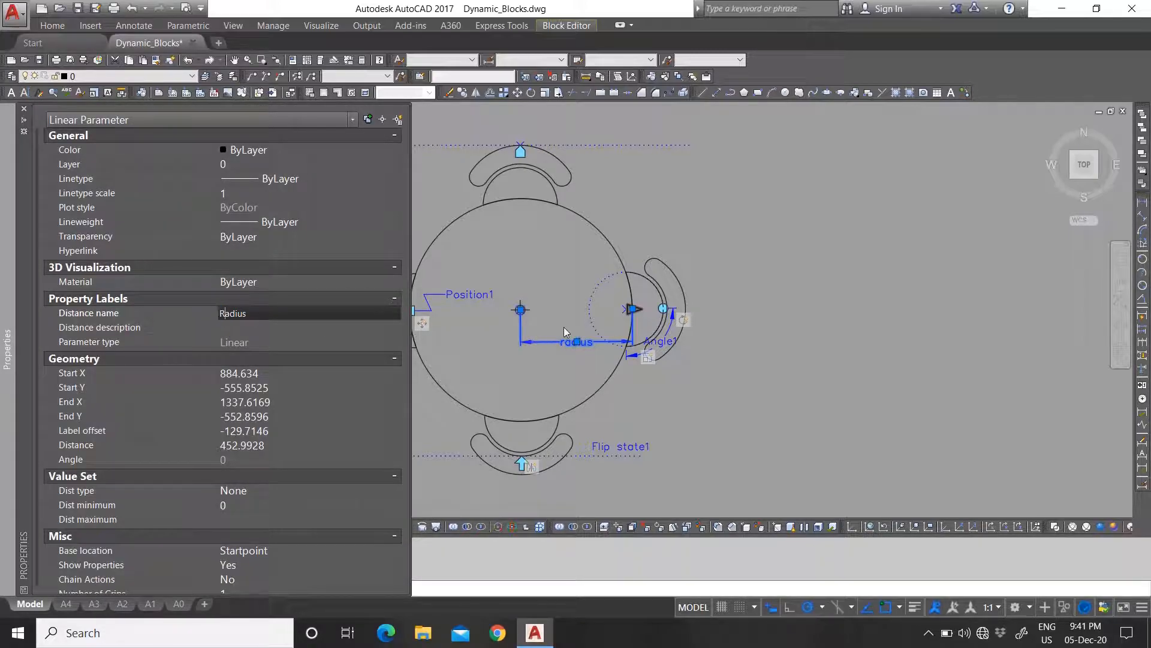
key(Escape)
scroll(584, 328, up, 6)
scroll(540, 360, down, 4)
key(Escape)
scroll(530, 364, down, 3)
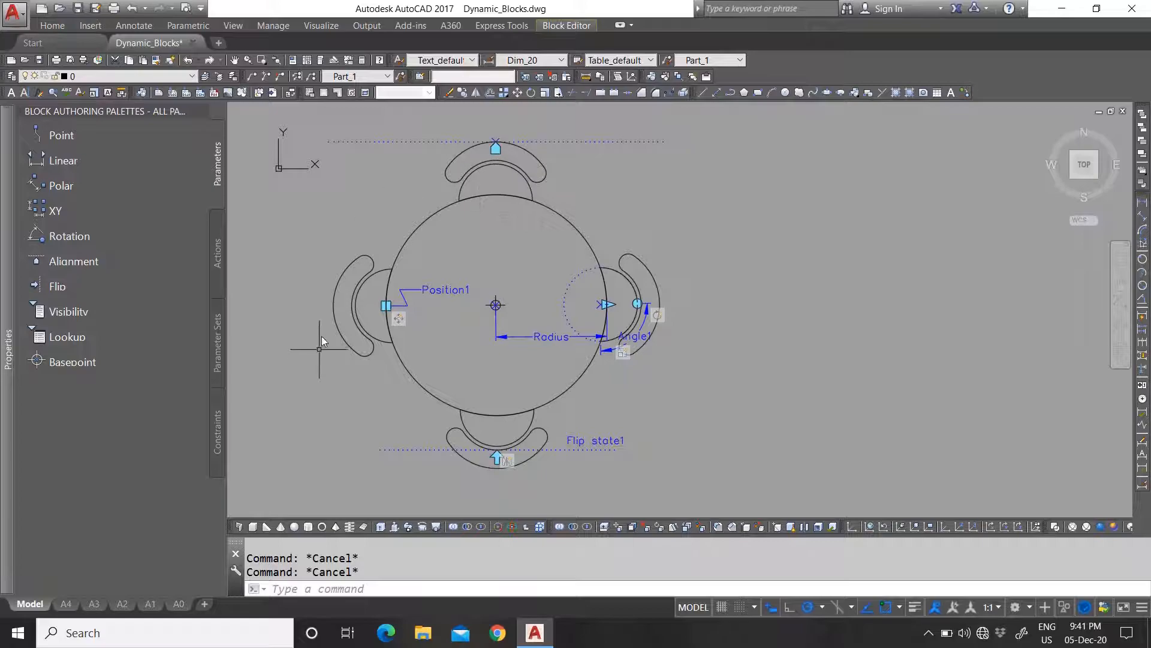
Step: Save the table block with its Radius parameter and close the Block Editor
click(583, 26)
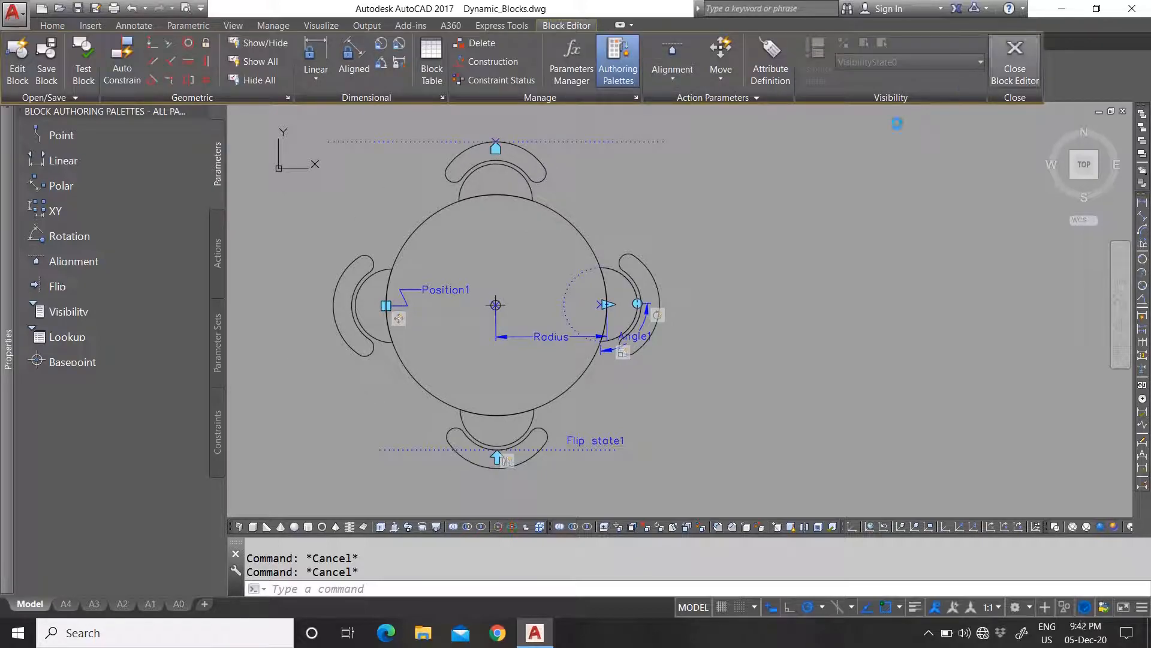
click(1014, 60)
click(563, 298)
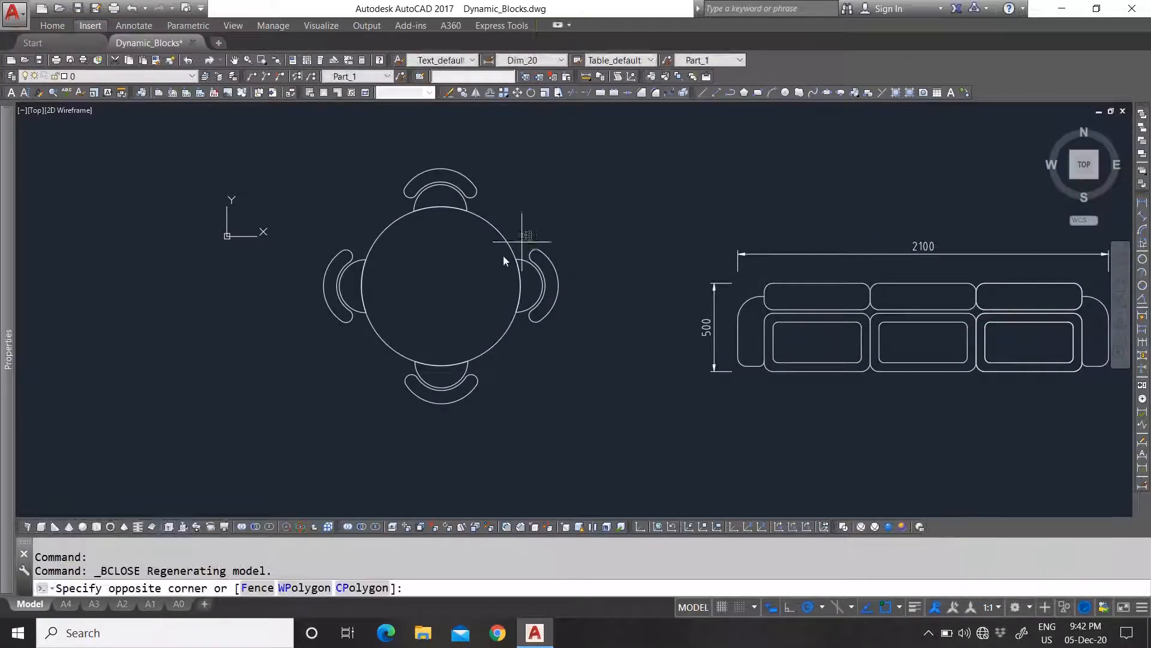
Step: Test the table block's Radius grip by enlarging the tabletop circle and returning it to the chair's inner edge
click(491, 271)
click(520, 286)
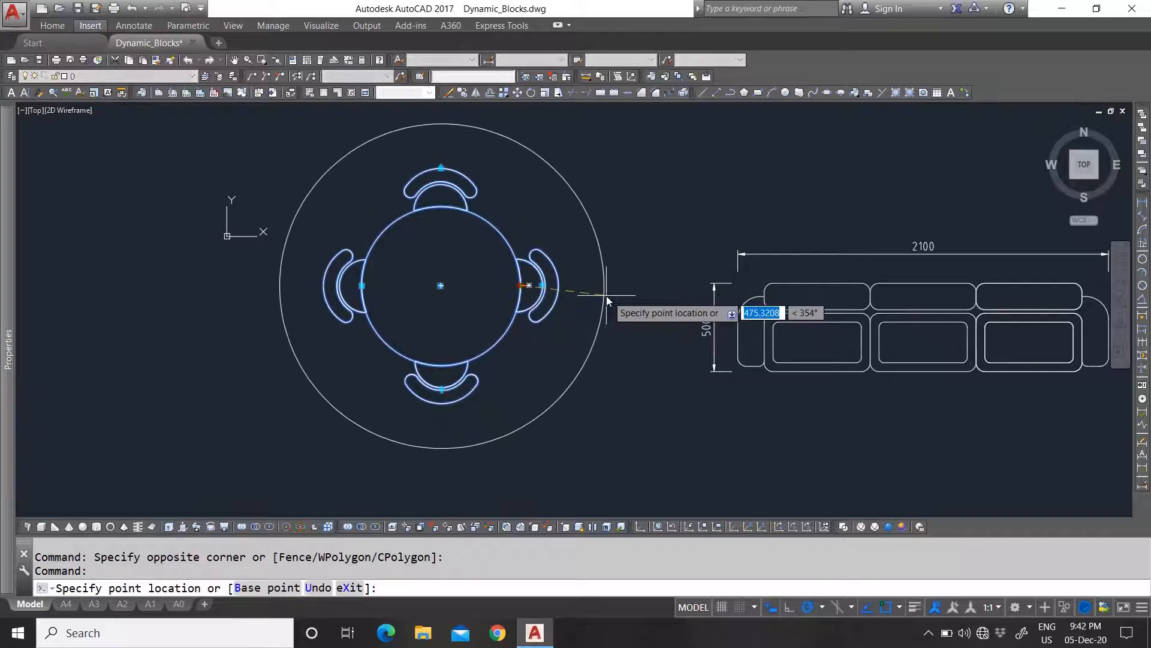
click(611, 291)
click(611, 286)
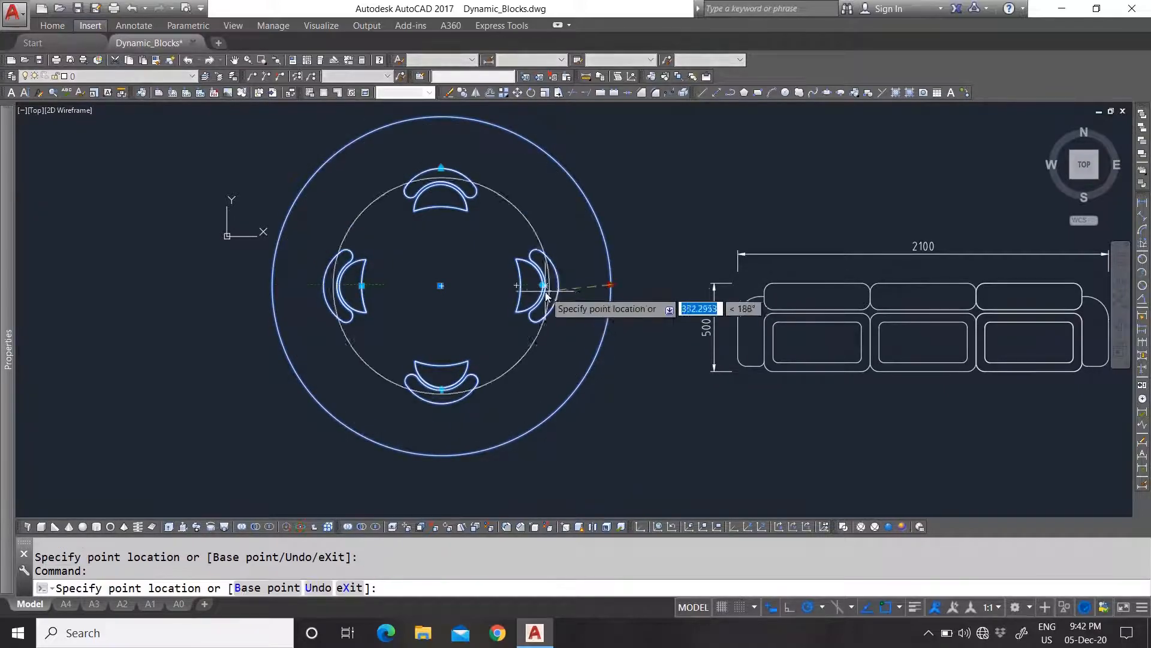
scroll(520, 290, up, 4)
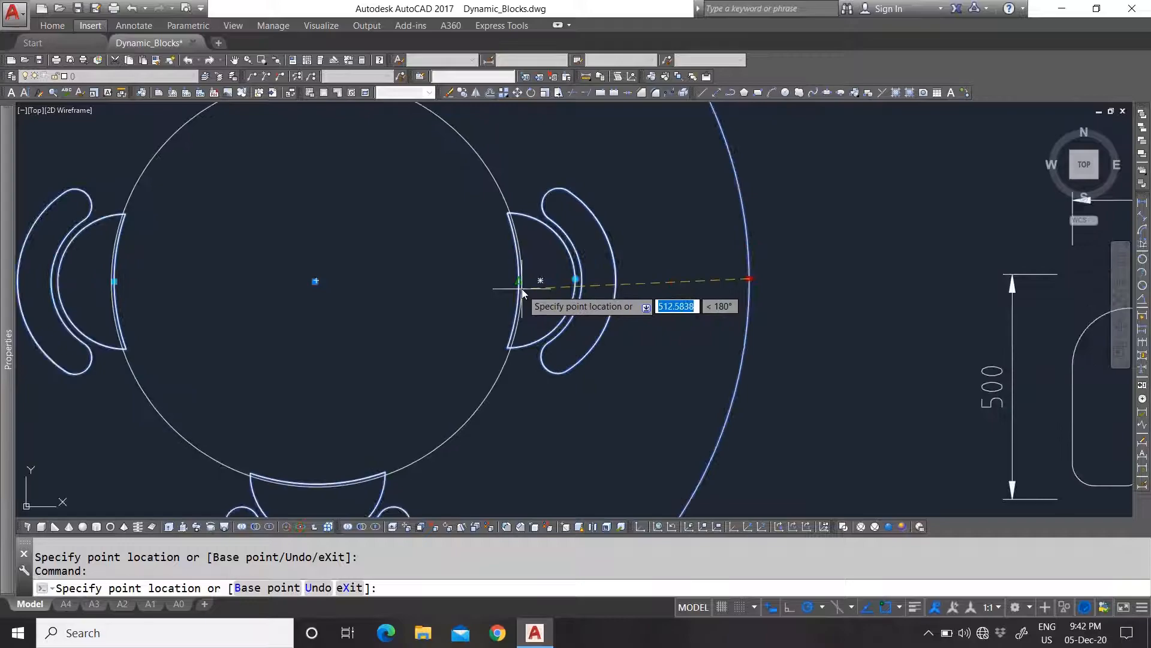
click(540, 287)
scroll(564, 303, down, 4)
key(Escape)
Step: Reopen the table block in the Block Editor
right_click(531, 268)
click(576, 309)
scroll(881, 403, up, 3)
scroll(600, 375, down, 3)
scroll(623, 386, up, 2)
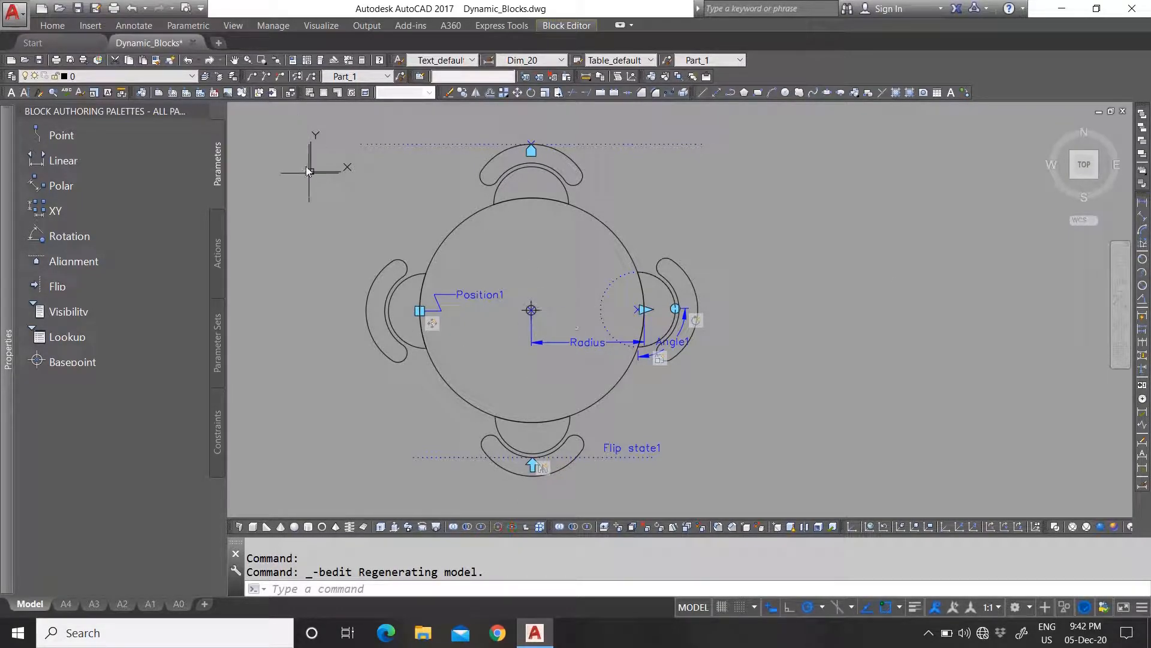
Step: Add a Move action to the Radius parameter's endpoint at the tabletop's edge, with the right chair and its rotation parameter as the selection set
click(218, 252)
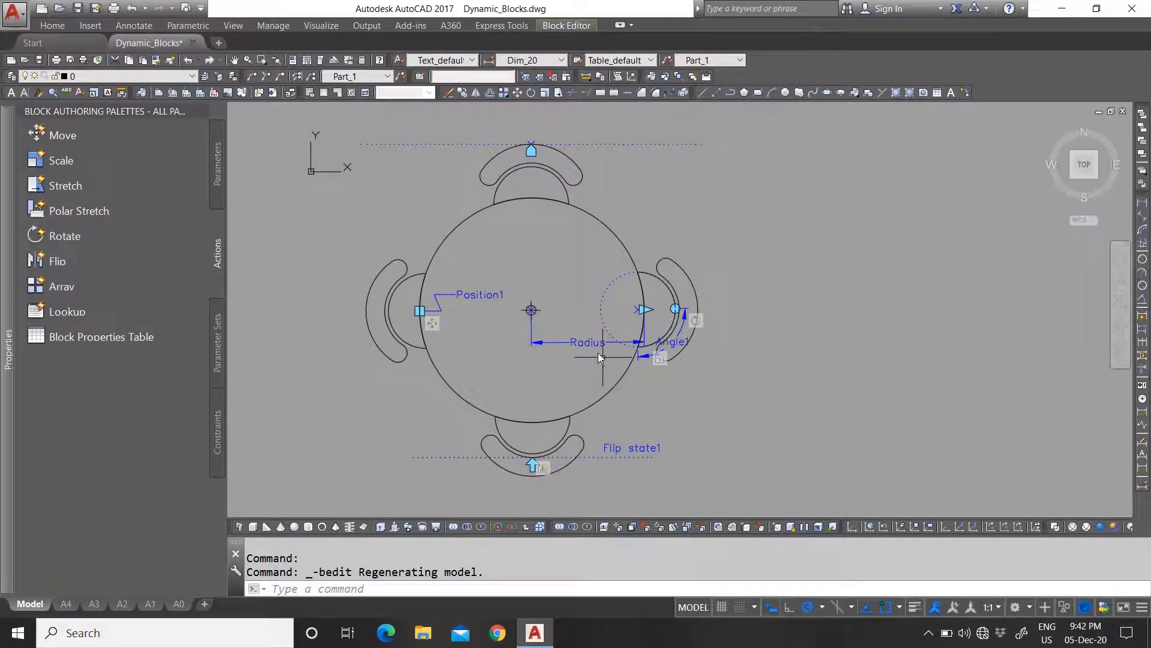
click(78, 136)
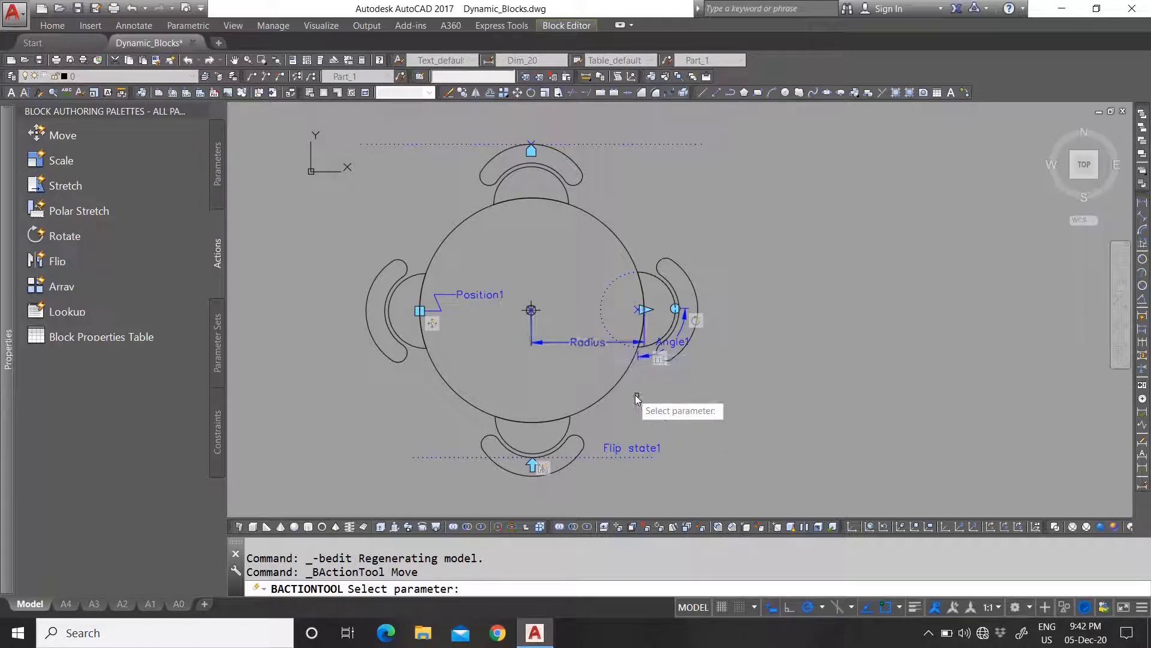
click(585, 343)
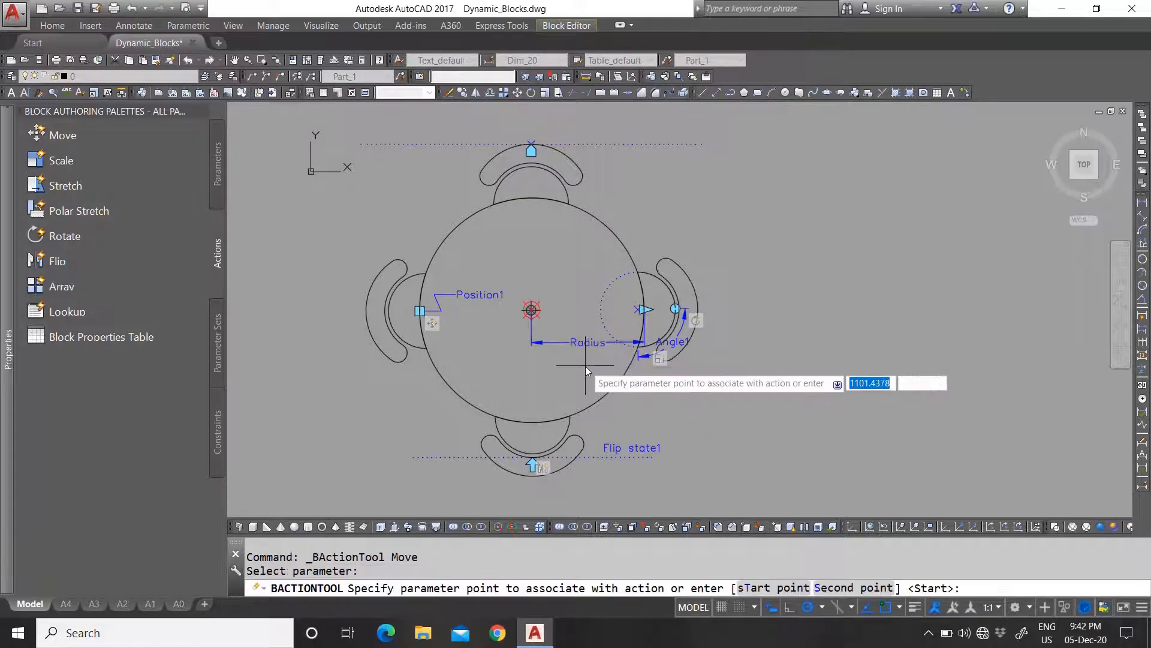
click(644, 309)
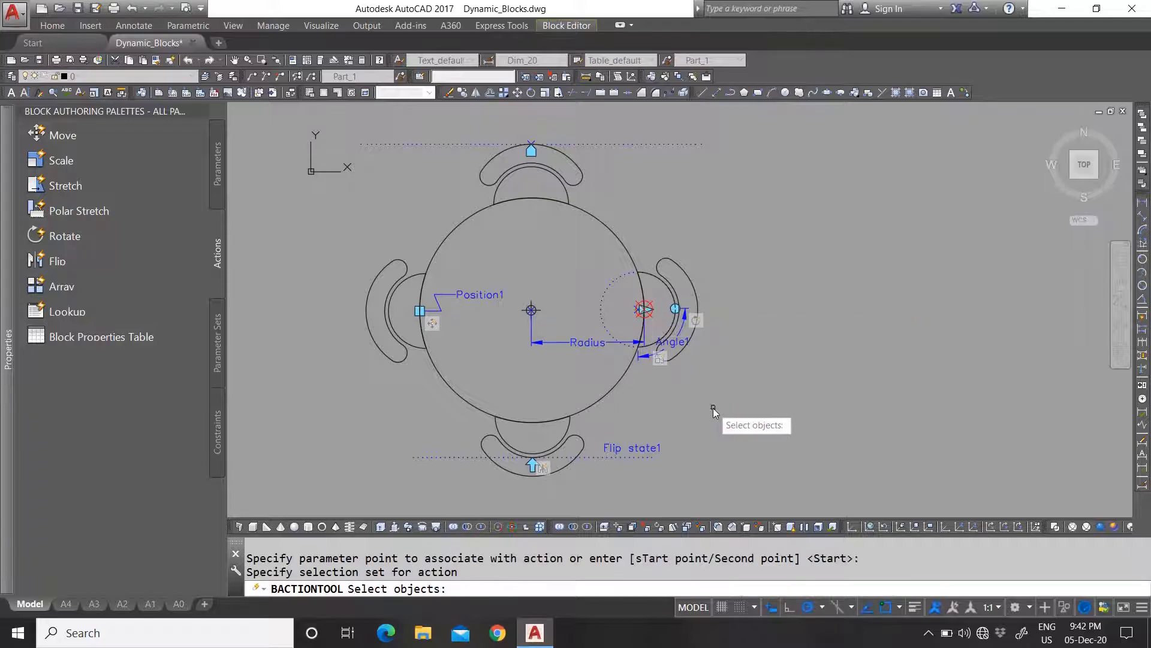
scroll(700, 272, up, 2)
scroll(682, 278, down, 4)
scroll(604, 279, up, 4)
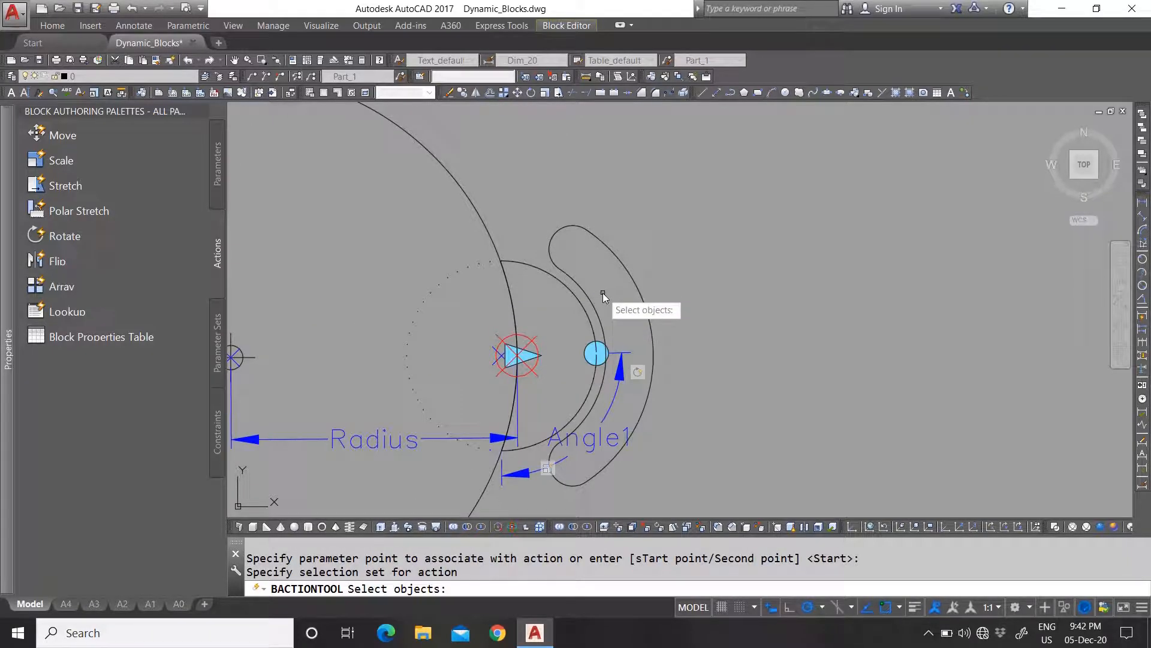
click(603, 292)
click(575, 321)
scroll(596, 282, down, 3)
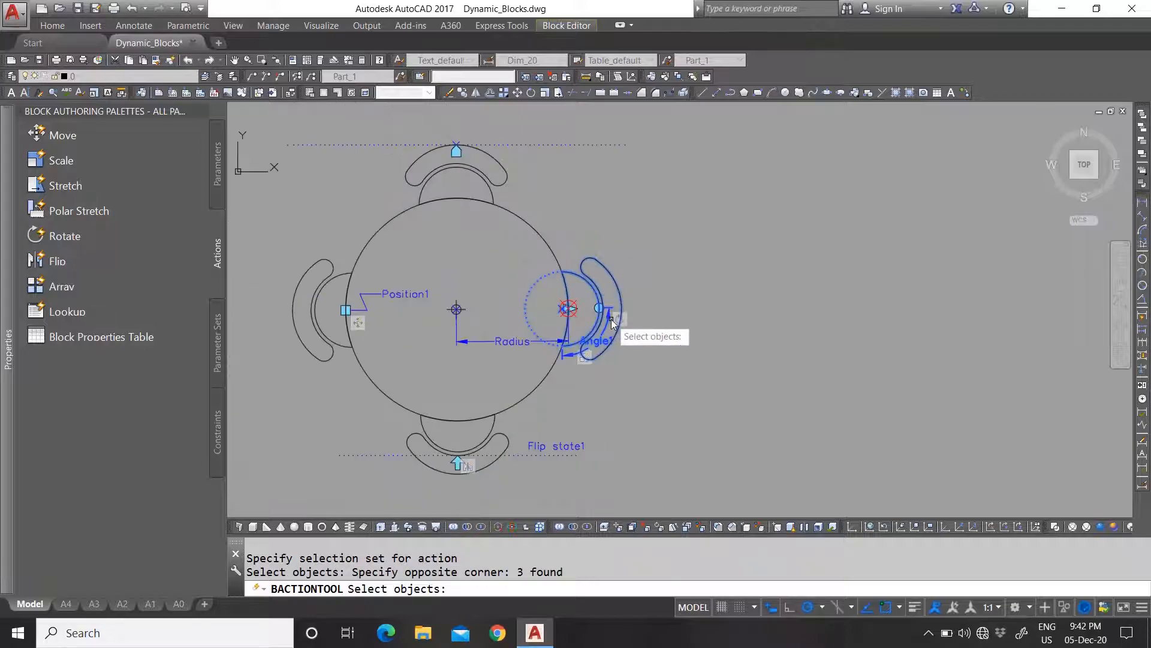
scroll(610, 318, up, 3)
click(610, 319)
click(577, 260)
click(613, 326)
click(536, 257)
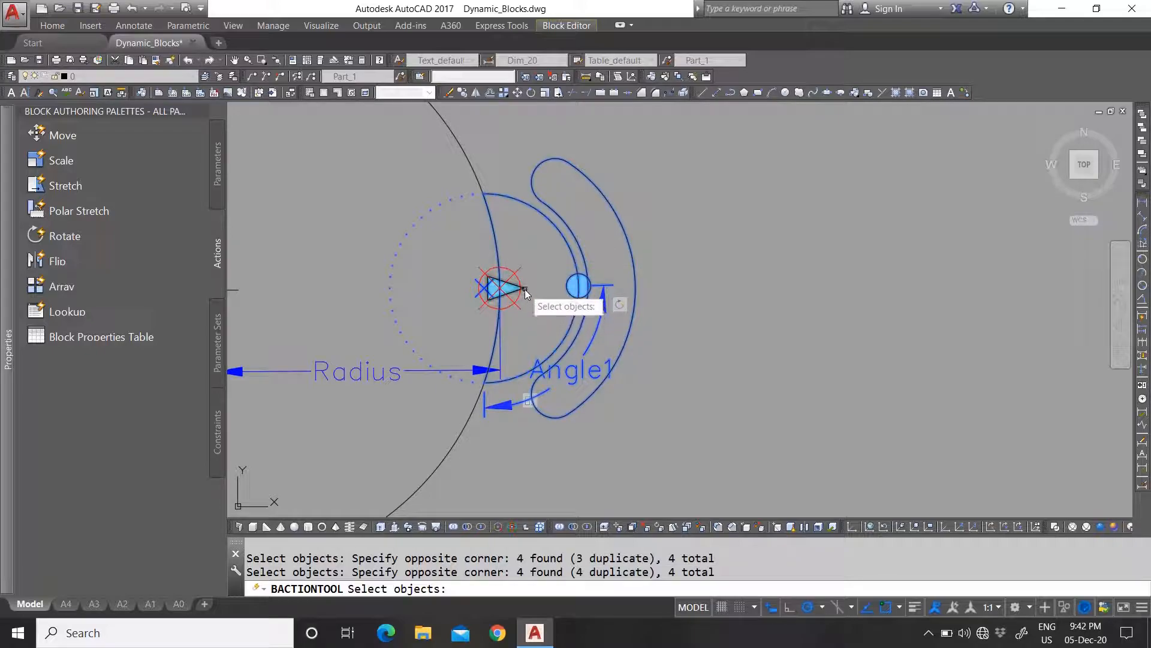
scroll(563, 283, down, 4)
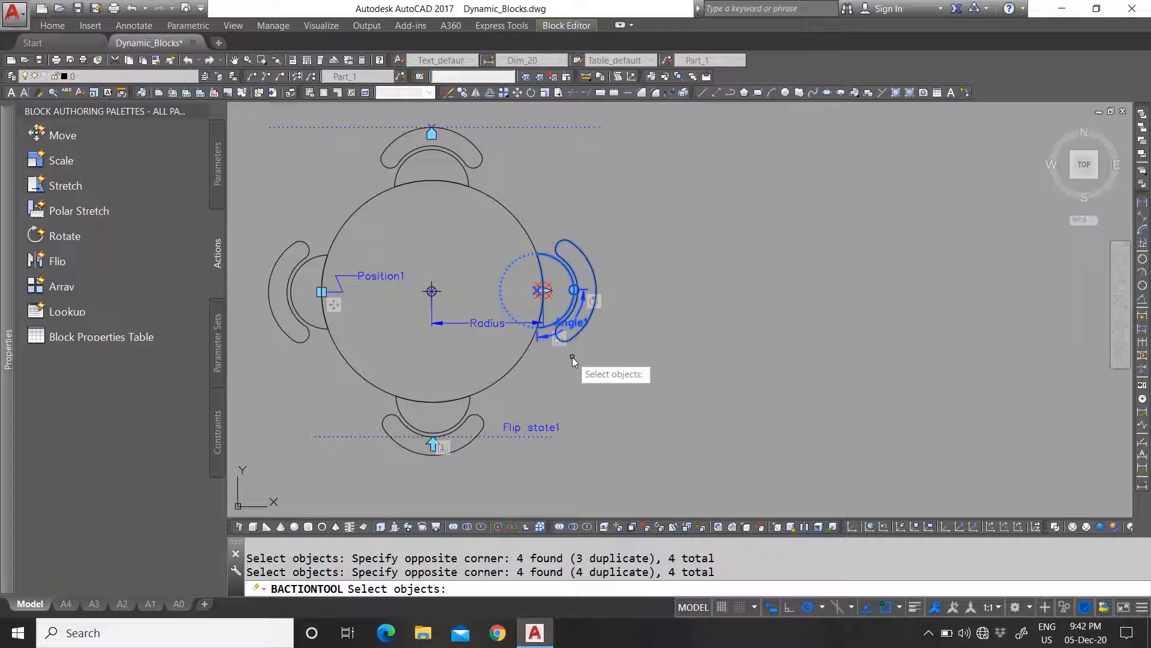
key(Return)
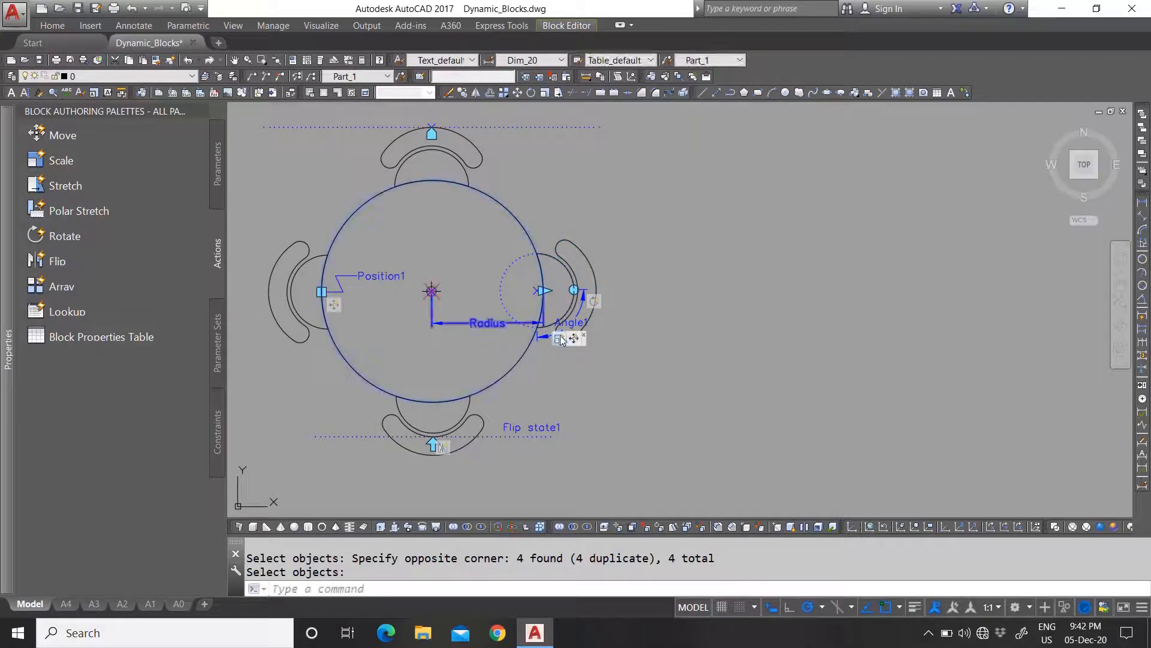
scroll(572, 359, up, 4)
scroll(564, 371, down, 4)
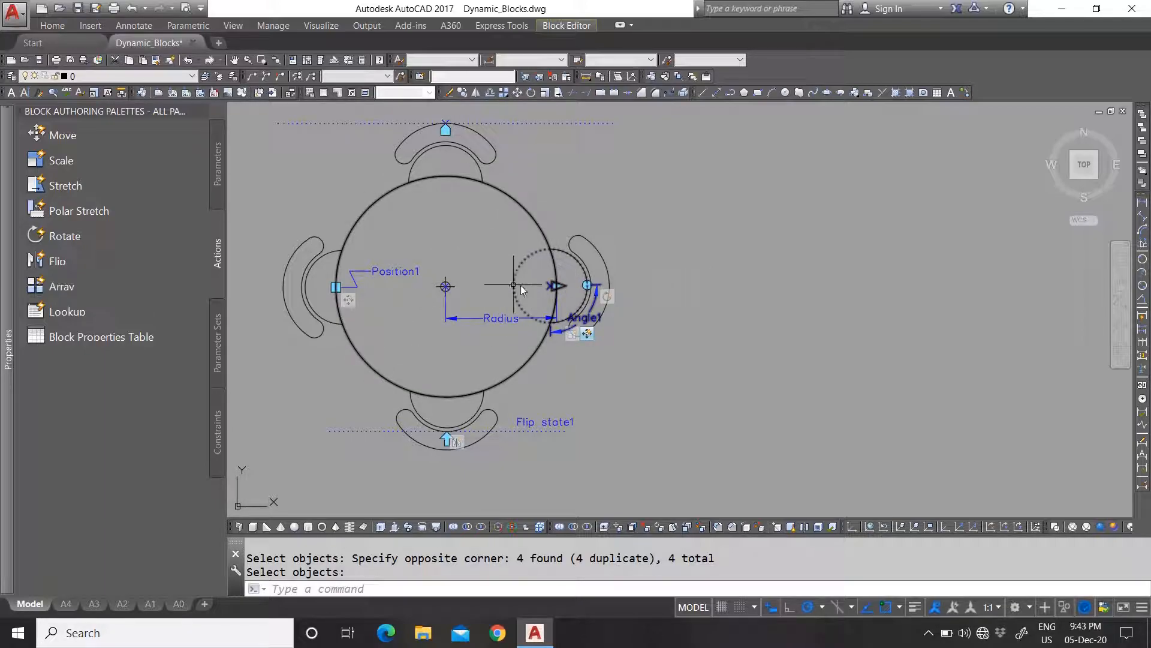
key(Escape)
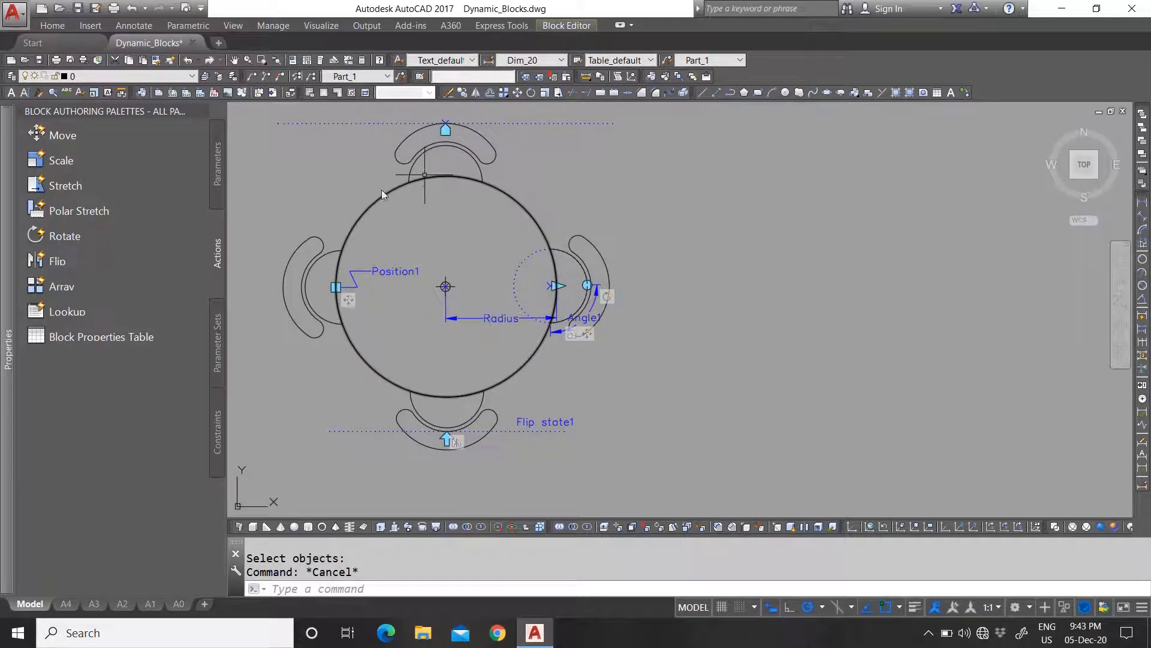
click(54, 137)
click(503, 322)
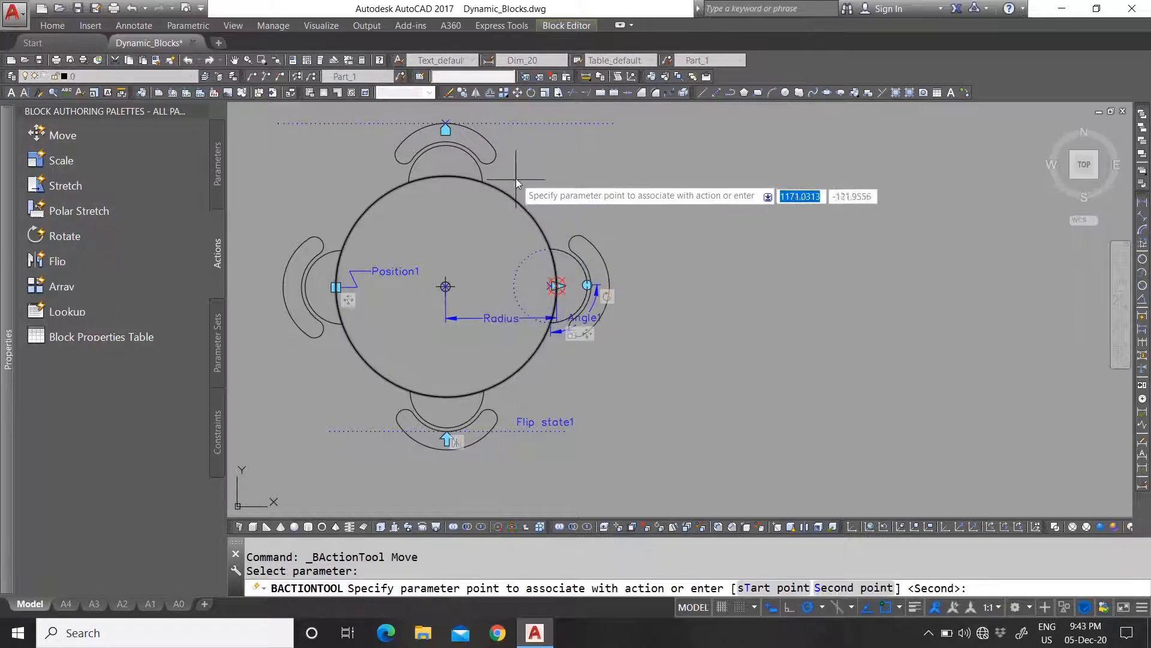
click(558, 286)
click(513, 175)
click(450, 149)
click(537, 156)
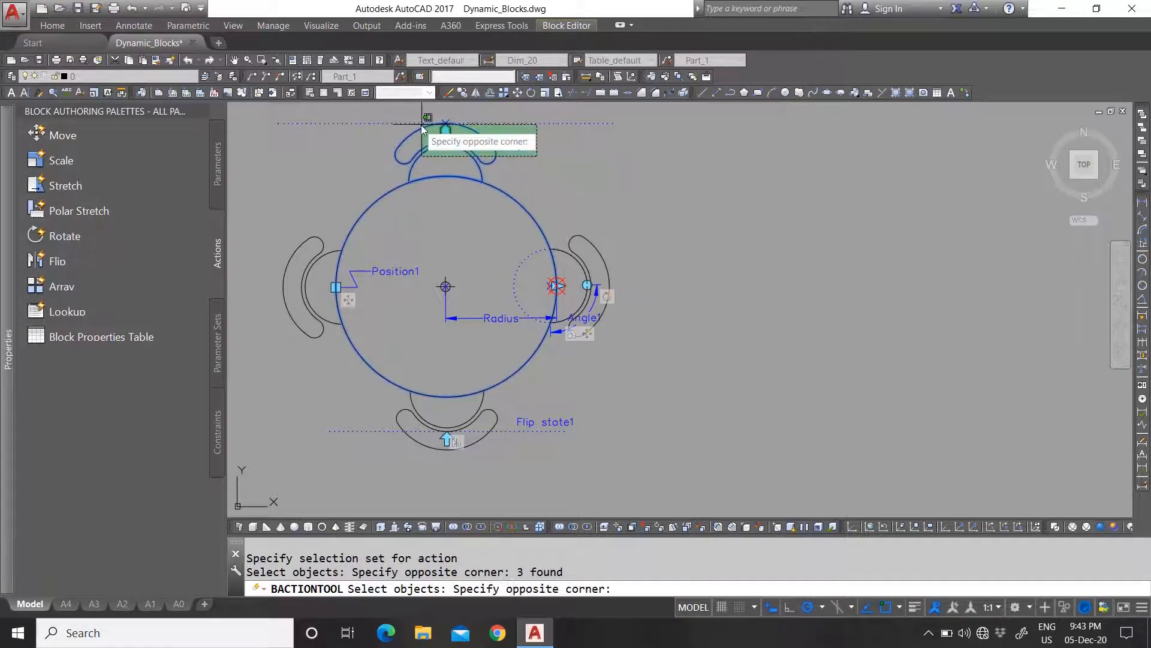
key(Escape)
key(Escape)
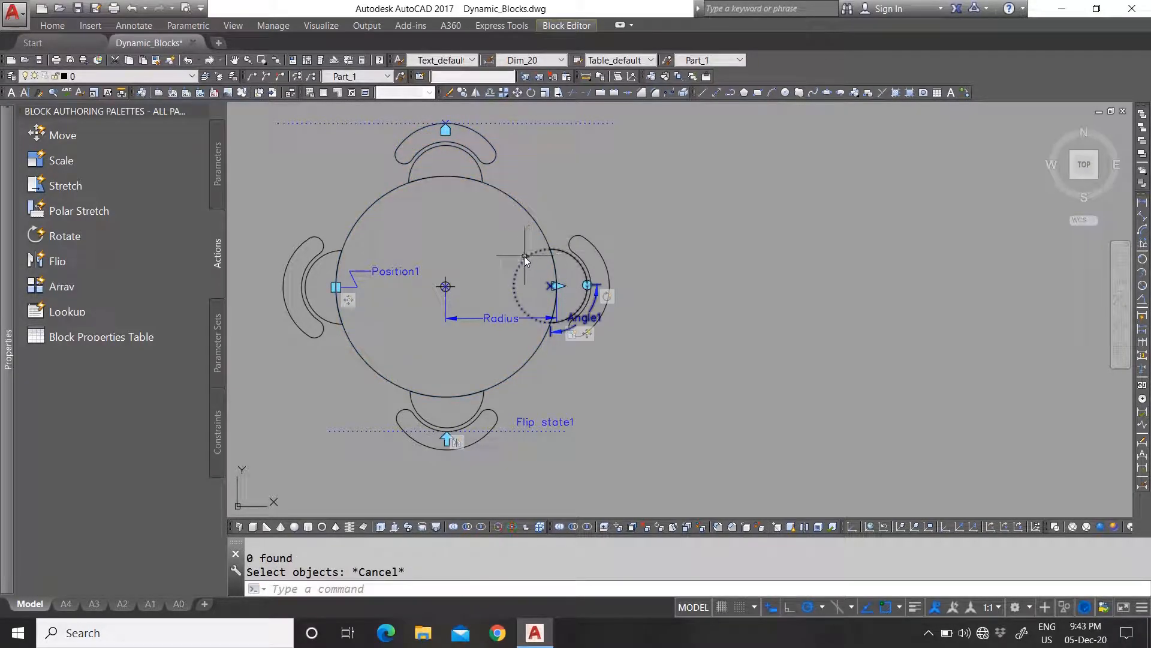
Step: Add a Move action to the Radius parameter's endpoint at the tabletop's edge, with the upper chair and its alignment parameter as the selection set
key(Return)
click(501, 318)
click(562, 291)
click(516, 156)
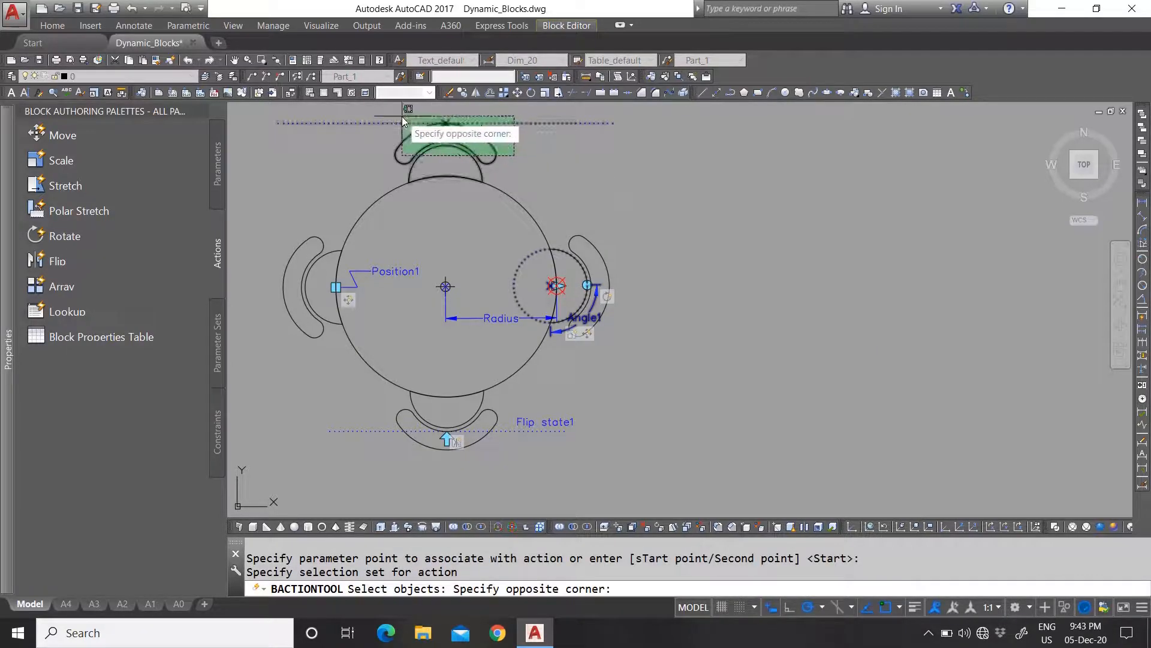
click(422, 126)
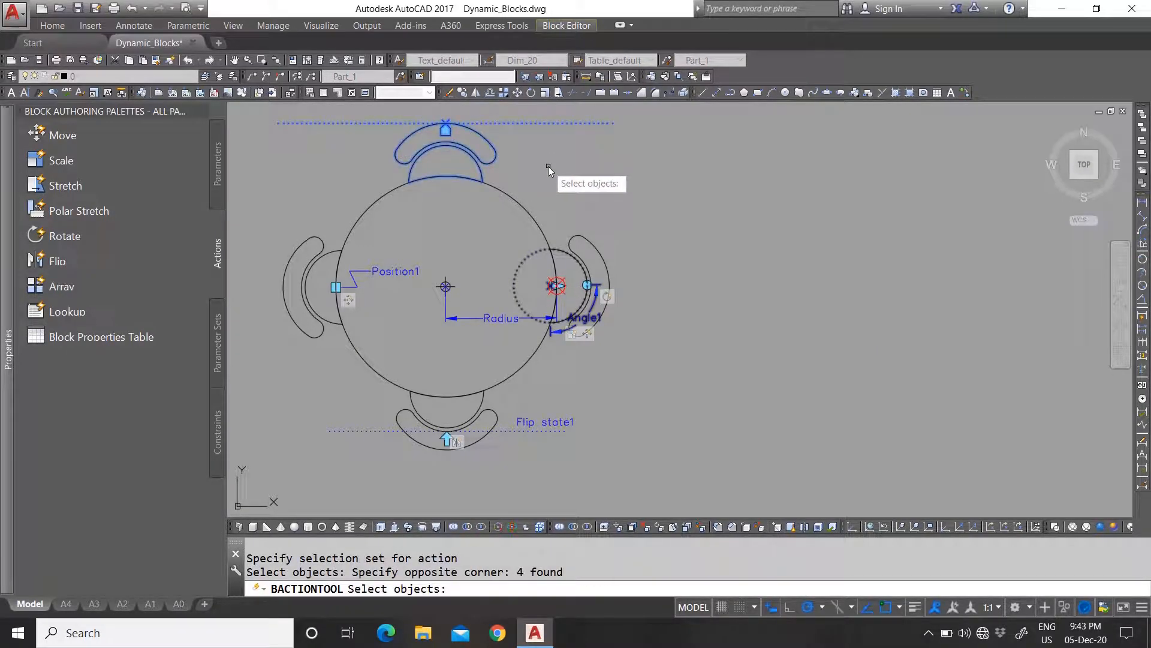
key(Return)
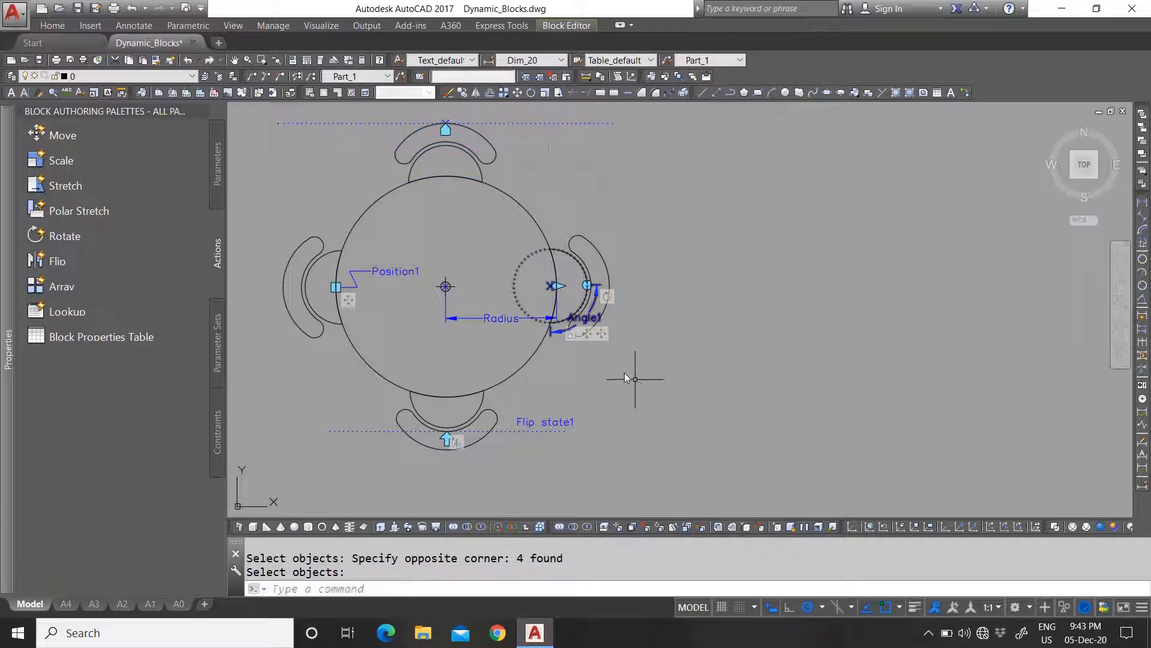
scroll(629, 378, up, 4)
scroll(596, 405, down, 4)
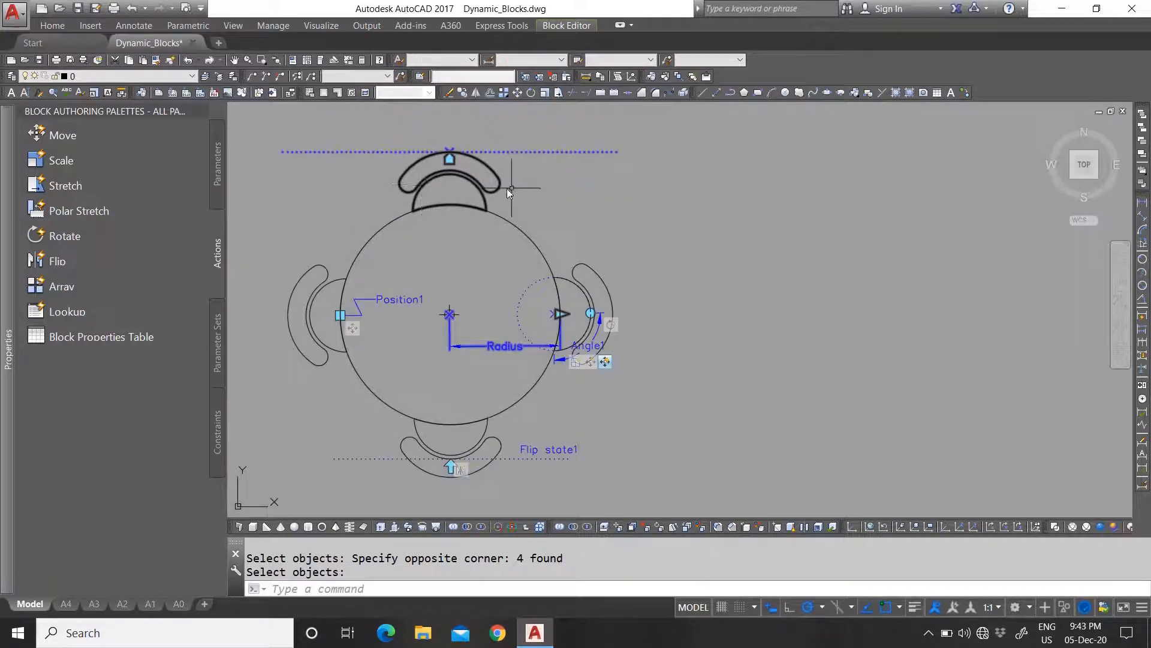
Step: Close the Block Editor and save the parameter changes to the table block
click(572, 26)
click(1015, 60)
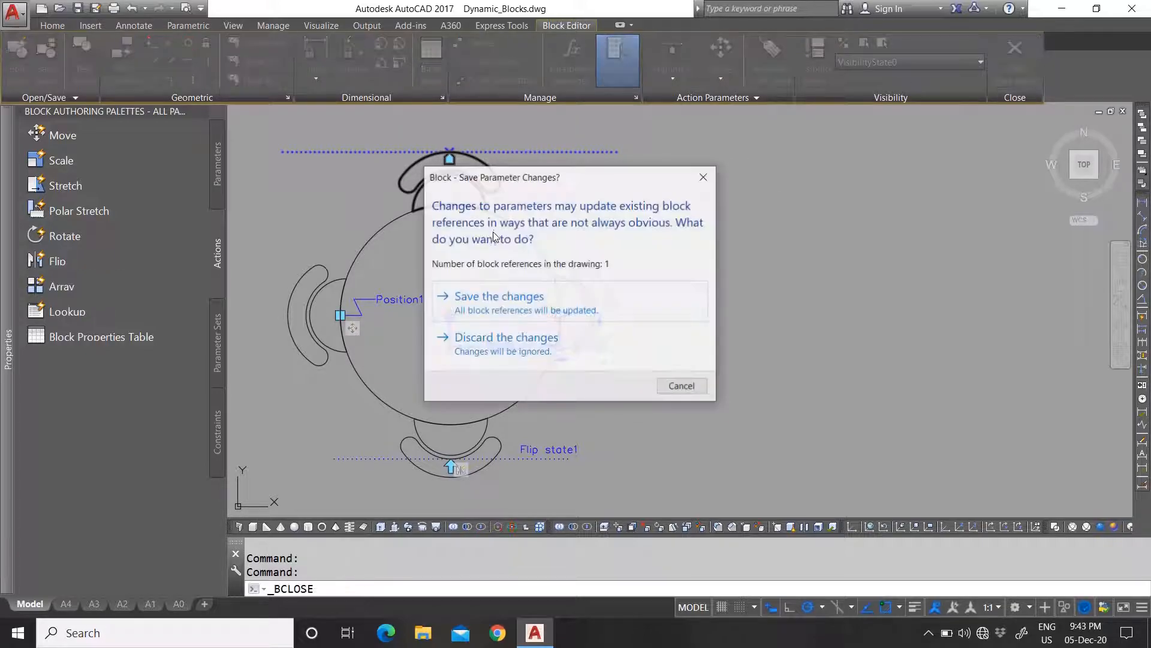
click(537, 305)
Step: Test the chairs' movement by stretching the table block's Radius grip outward, and undo the stretch
click(556, 230)
click(496, 296)
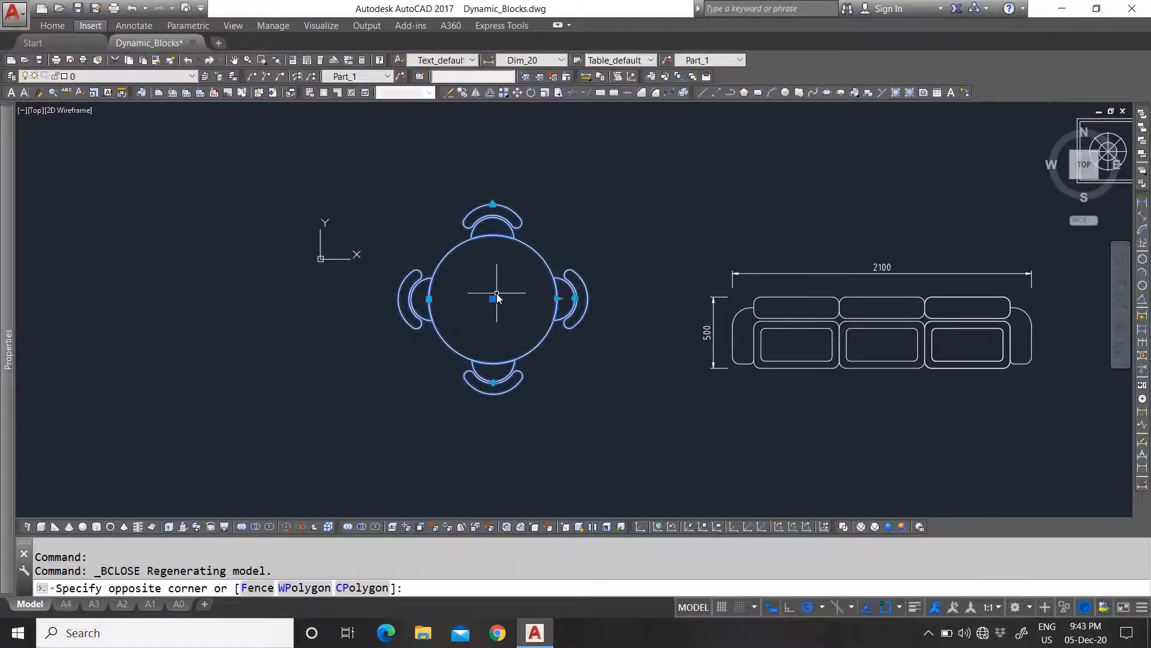
scroll(529, 266, up, 2)
click(573, 318)
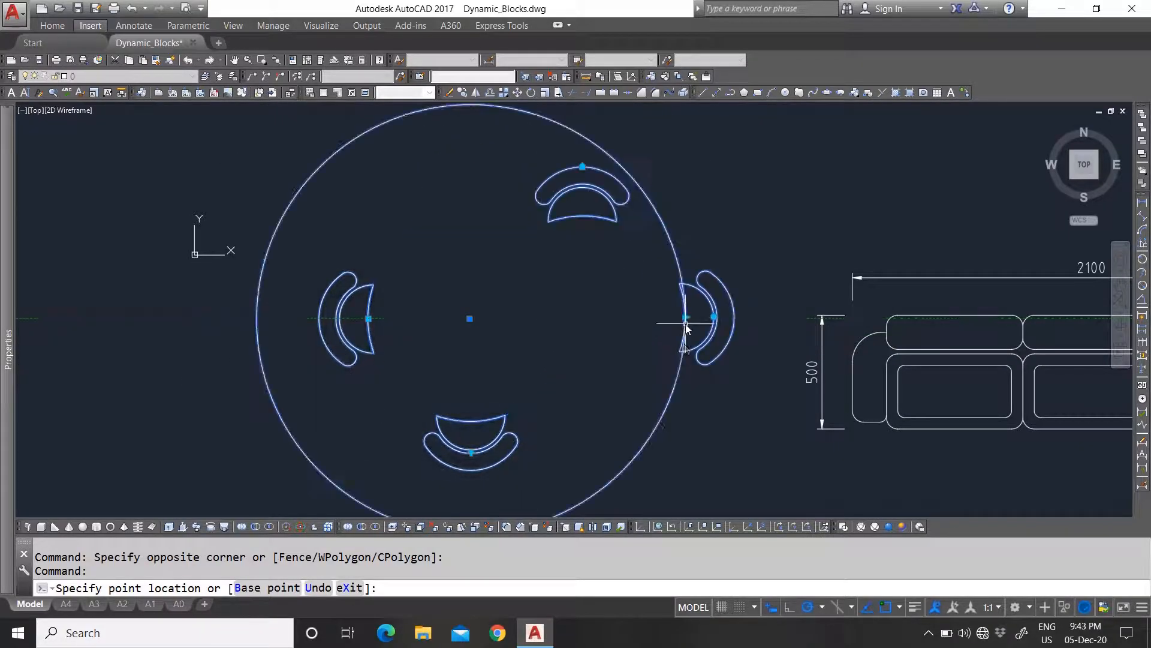
click(685, 318)
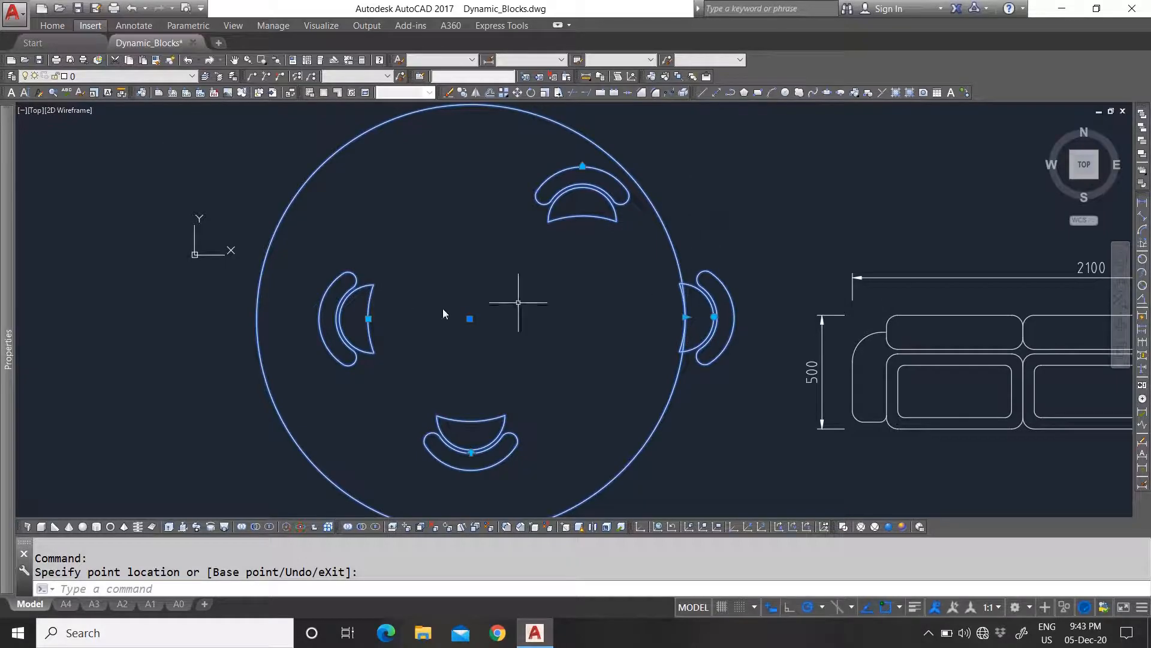
click(131, 8)
Step: Select the table block and open it in the Block Editor again
drag(575, 247, 527, 274)
right_click(527, 275)
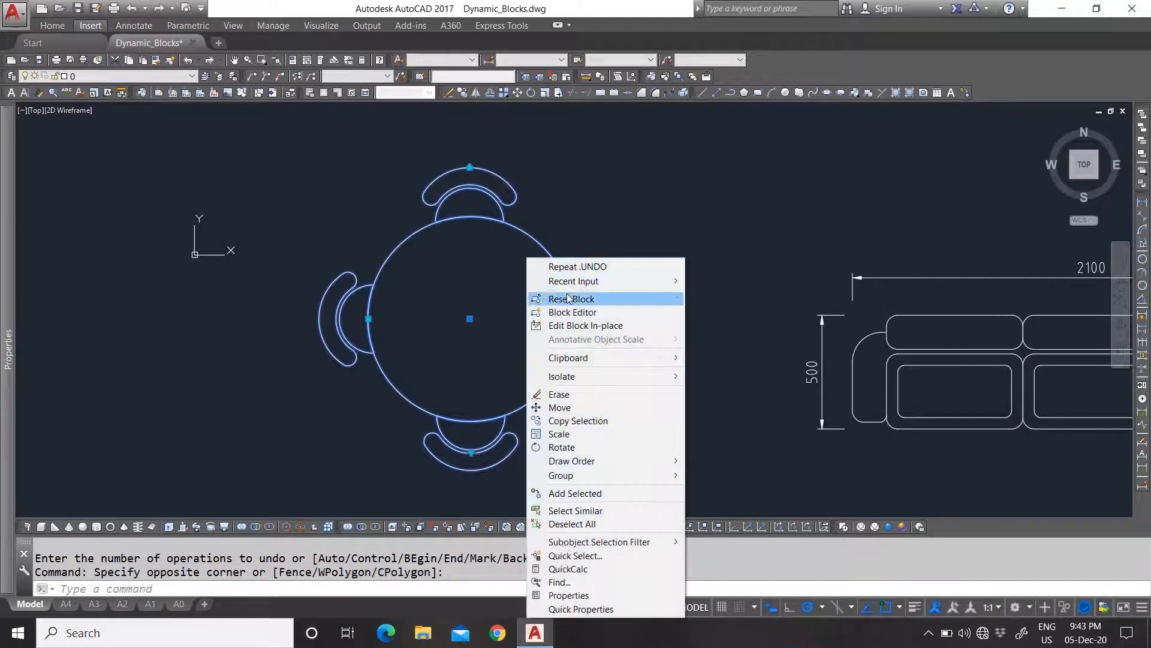
click(554, 312)
scroll(615, 342, down, 3)
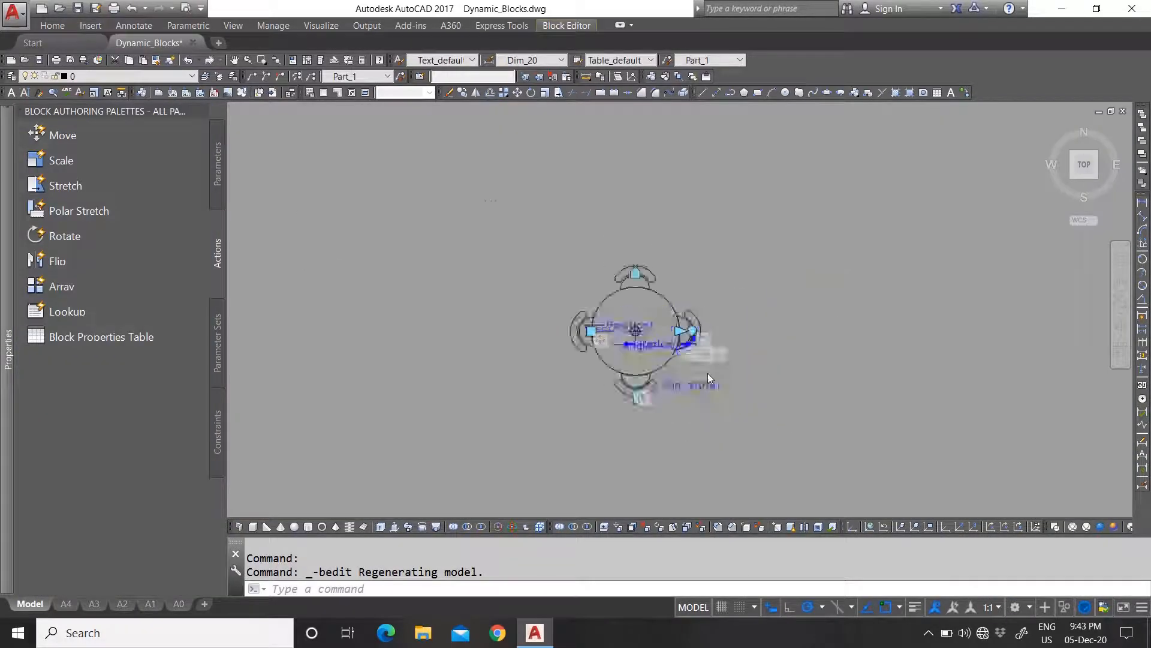
scroll(706, 382, up, 5)
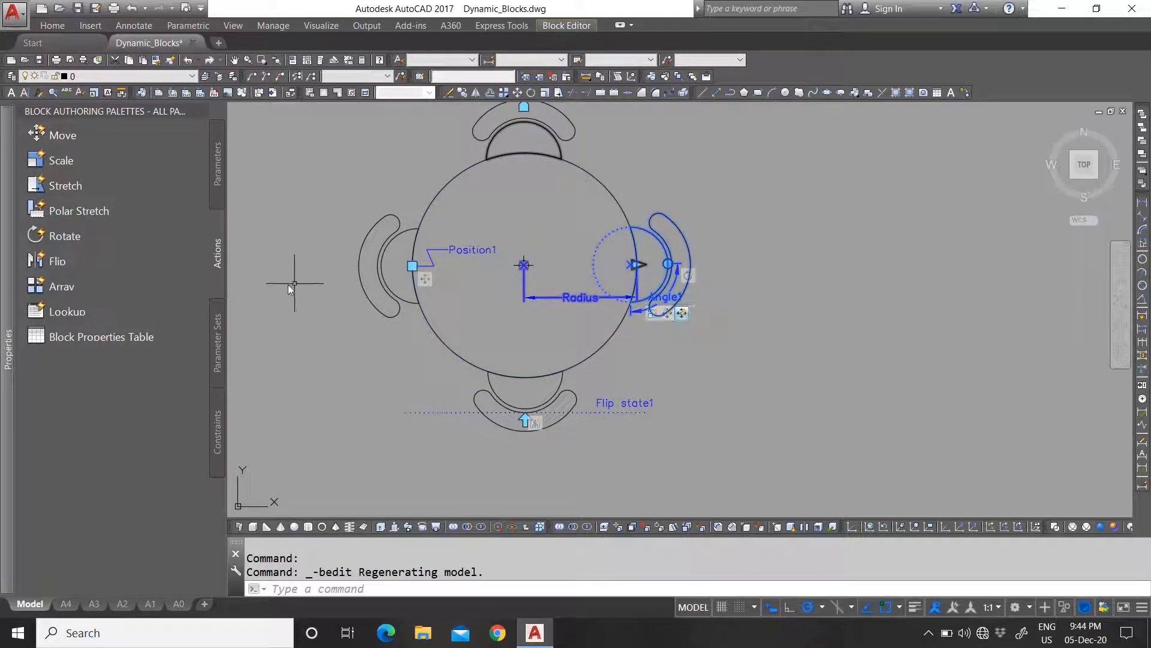
Step: Change the angle offset of the upper chair's Move action and deselect the action
click(713, 365)
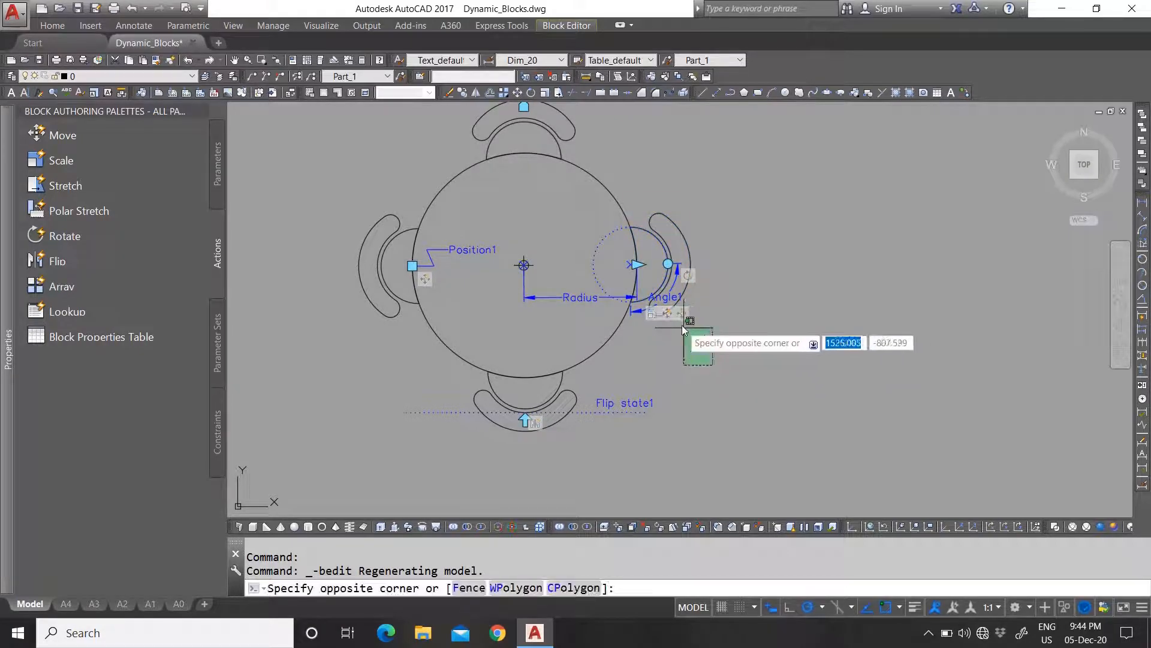
click(664, 351)
click(682, 314)
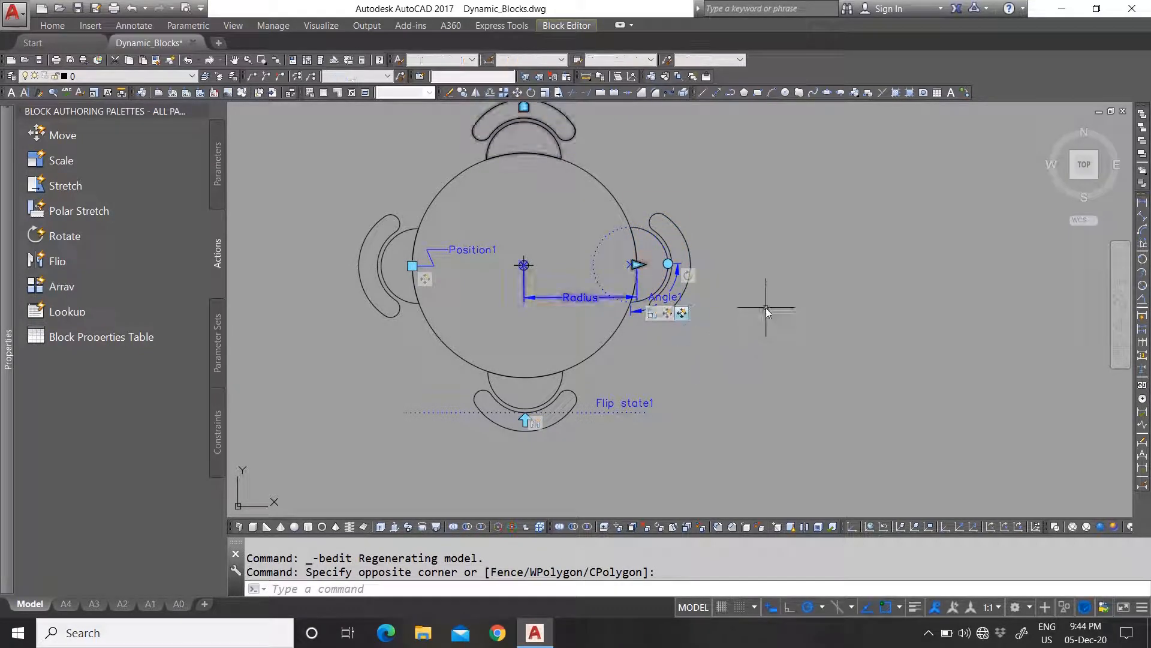
mouse_move(5, 351)
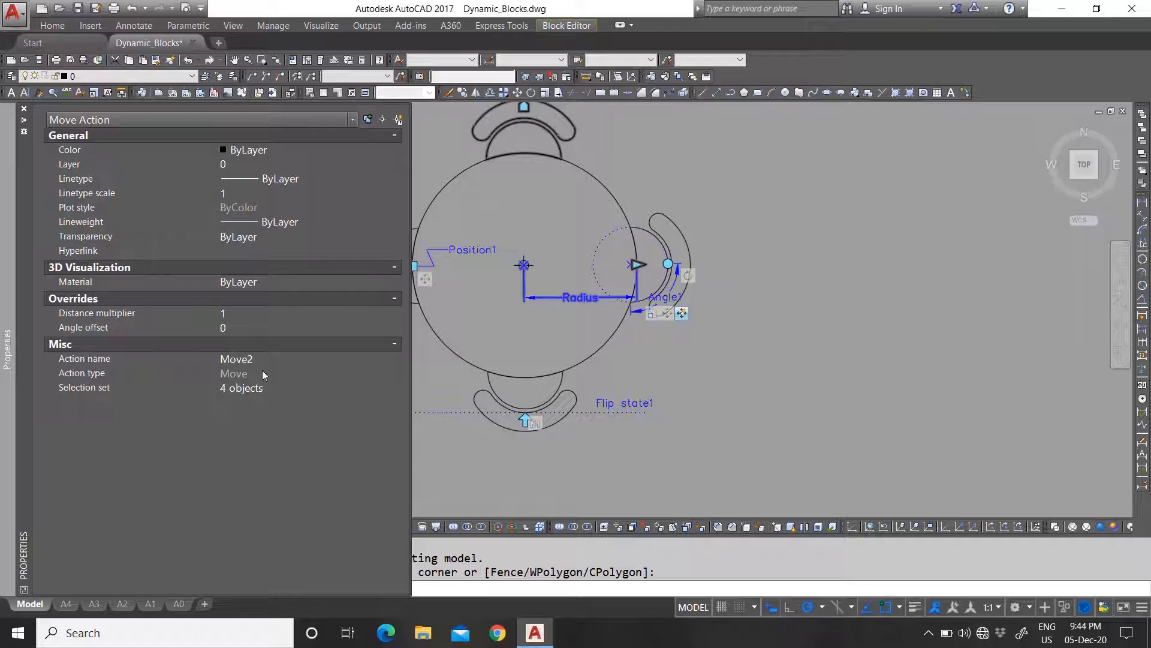
click(250, 328)
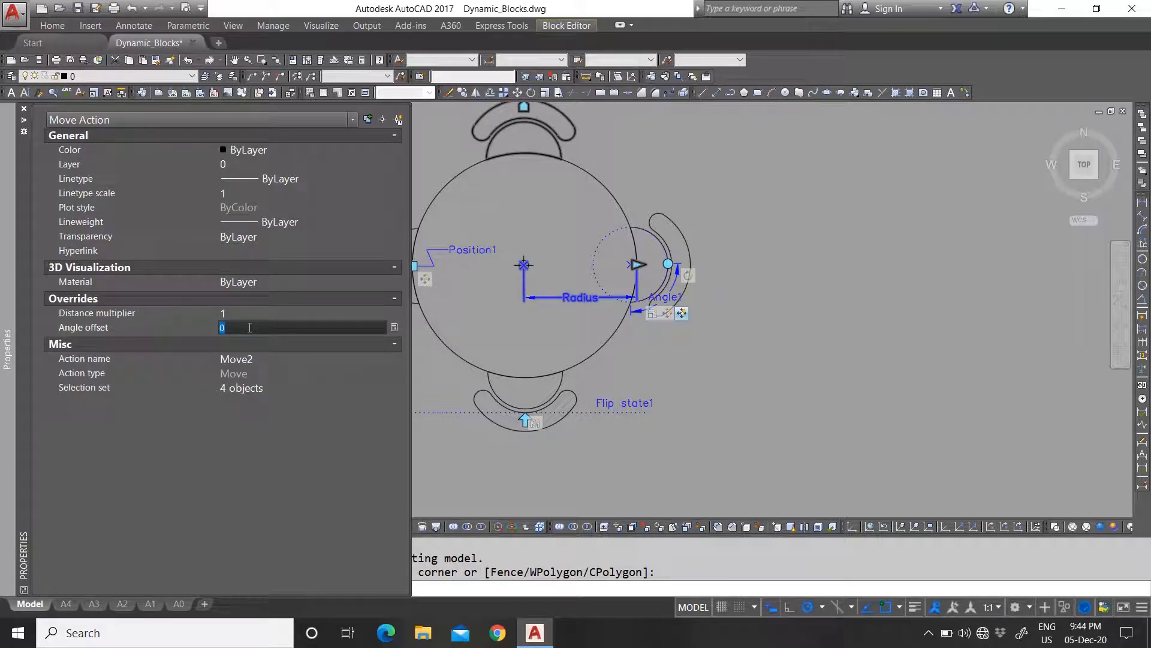
key(Return)
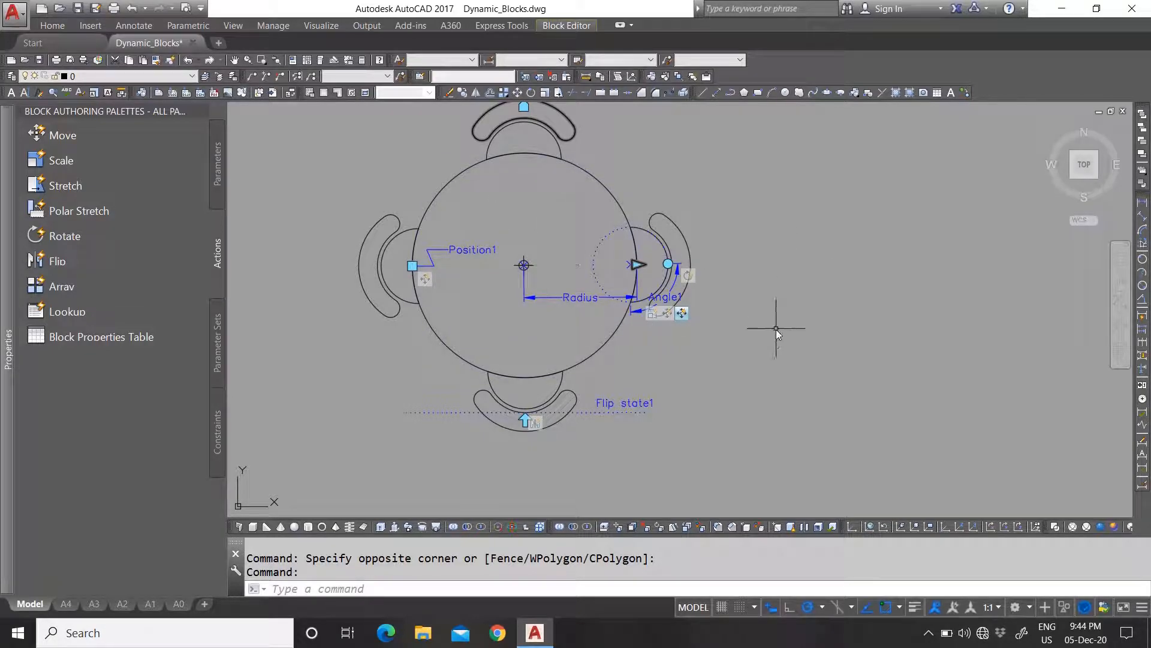
key(Escape)
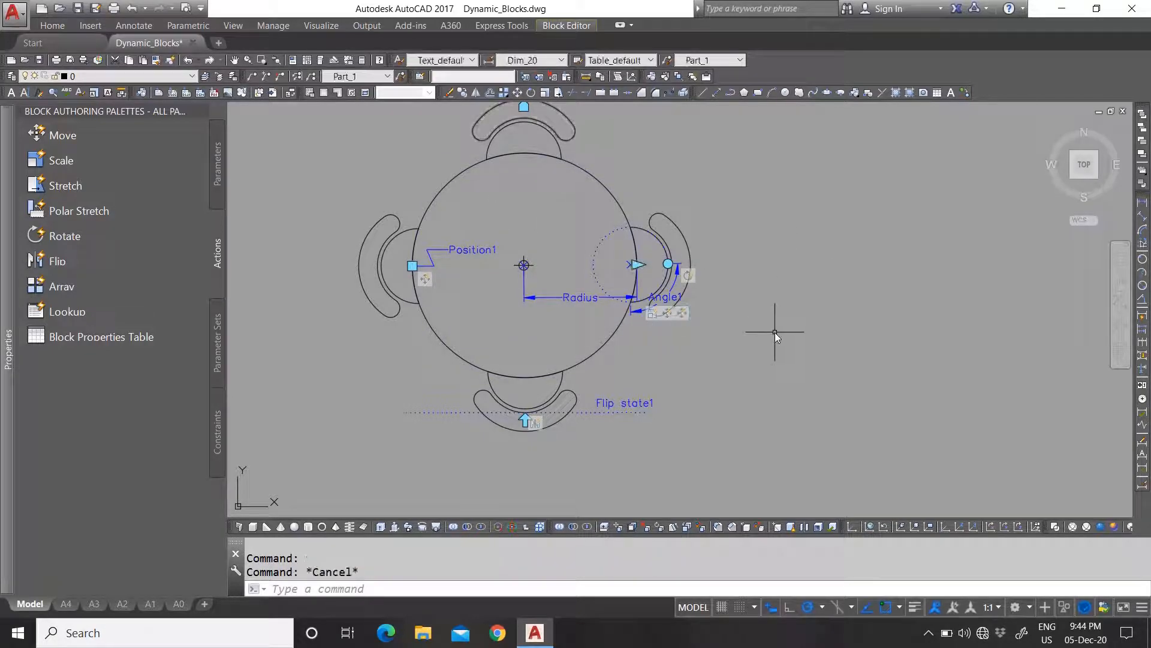
Step: Add a Move action for the left chair, tied to the outer point of the Radius parameter
click(59, 138)
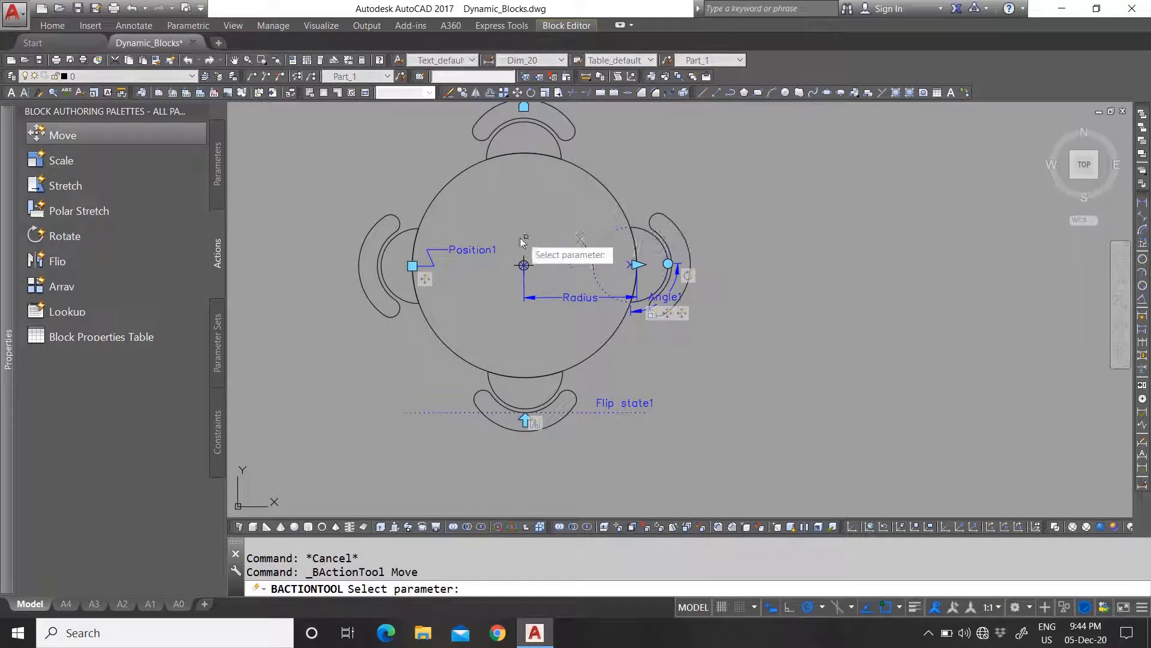
click(583, 296)
click(637, 270)
click(447, 273)
click(384, 258)
key(Return)
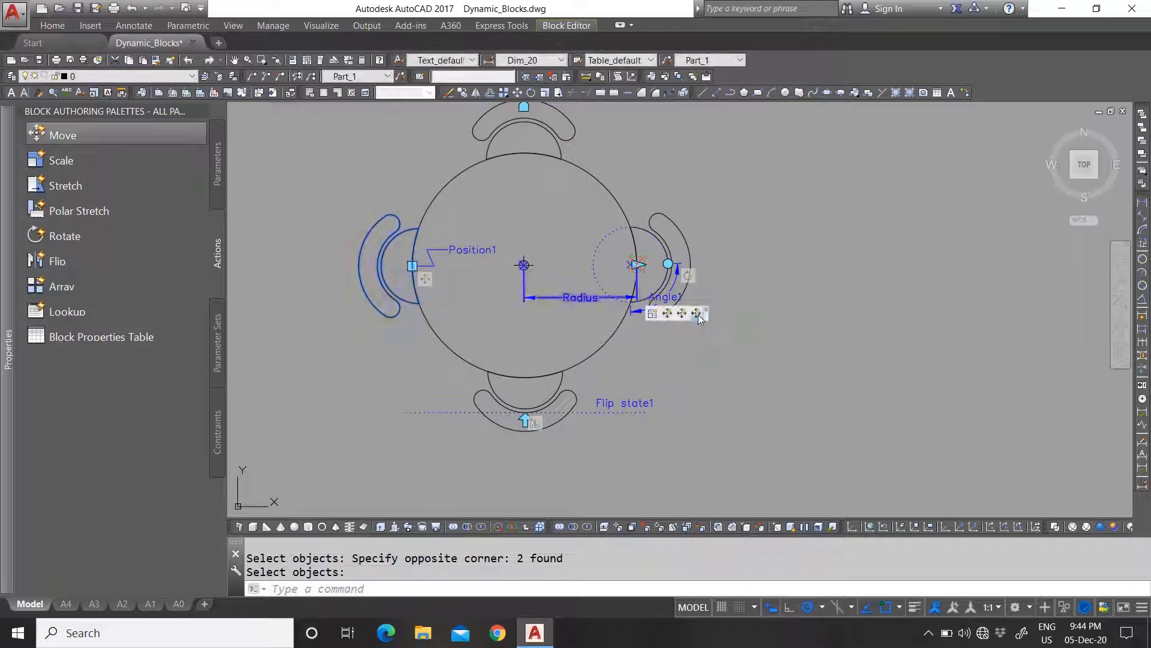
Step: Set the angle offset of the left chair's Move action to 180
key(ctrl+1)
click(250, 327)
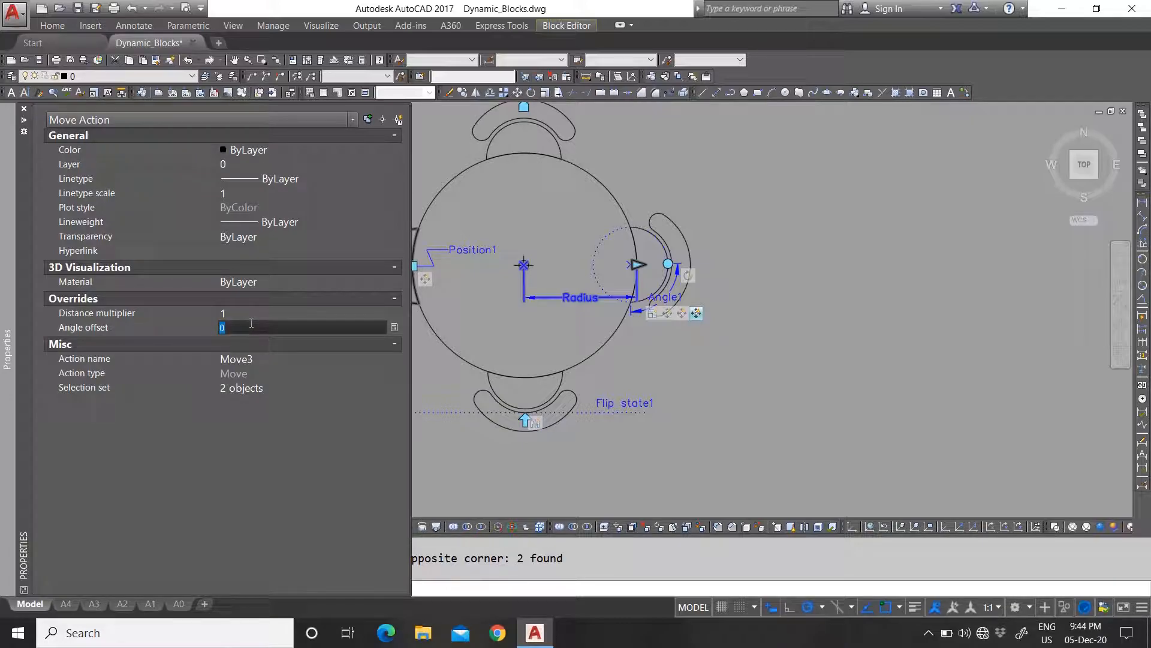
drag(225, 324, 193, 324)
text(180)
key(Return)
key(Escape)
Step: Modify the selection set of the left chair's Move action to include the Position1 parameter
right_click(697, 321)
mouse_move(749, 342)
click(878, 356)
click(459, 267)
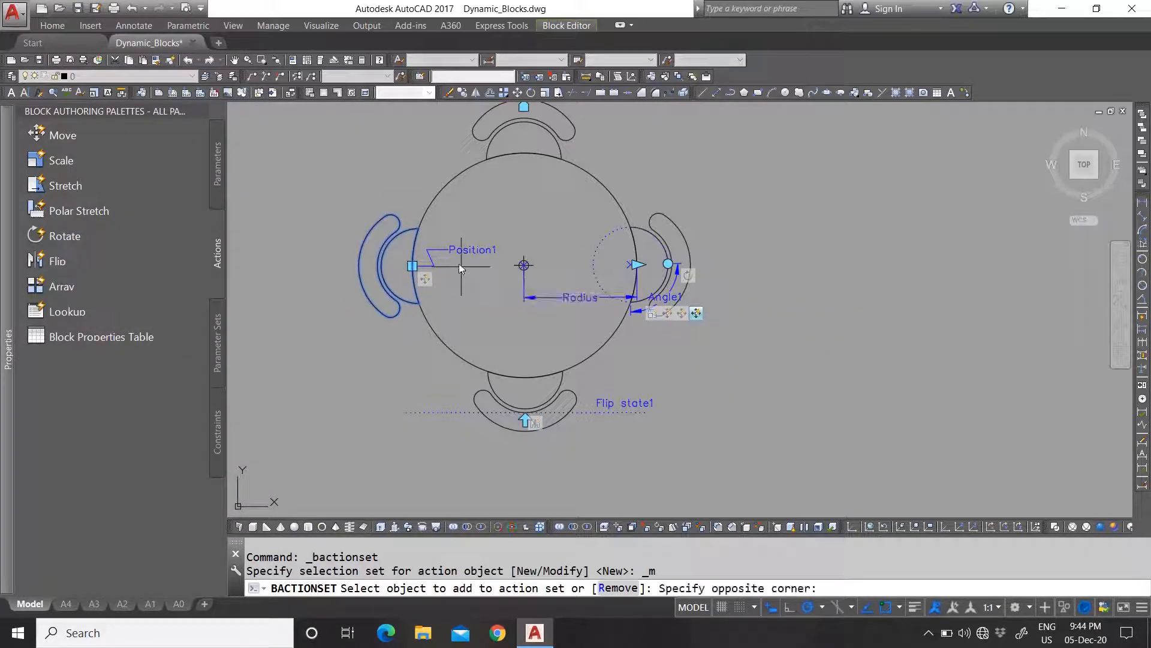
click(439, 242)
scroll(424, 266, up, 1)
click(397, 246)
click(476, 321)
click(465, 280)
click(429, 243)
scroll(430, 293, down, 2)
scroll(440, 307, up, 2)
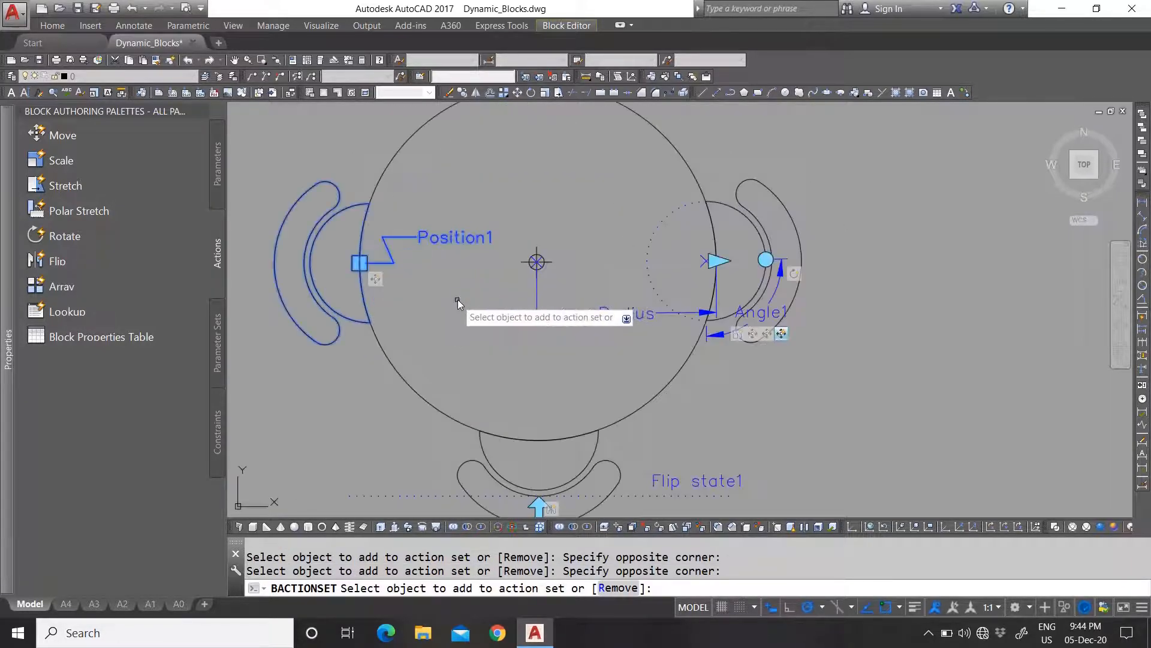
scroll(554, 318, down, 1)
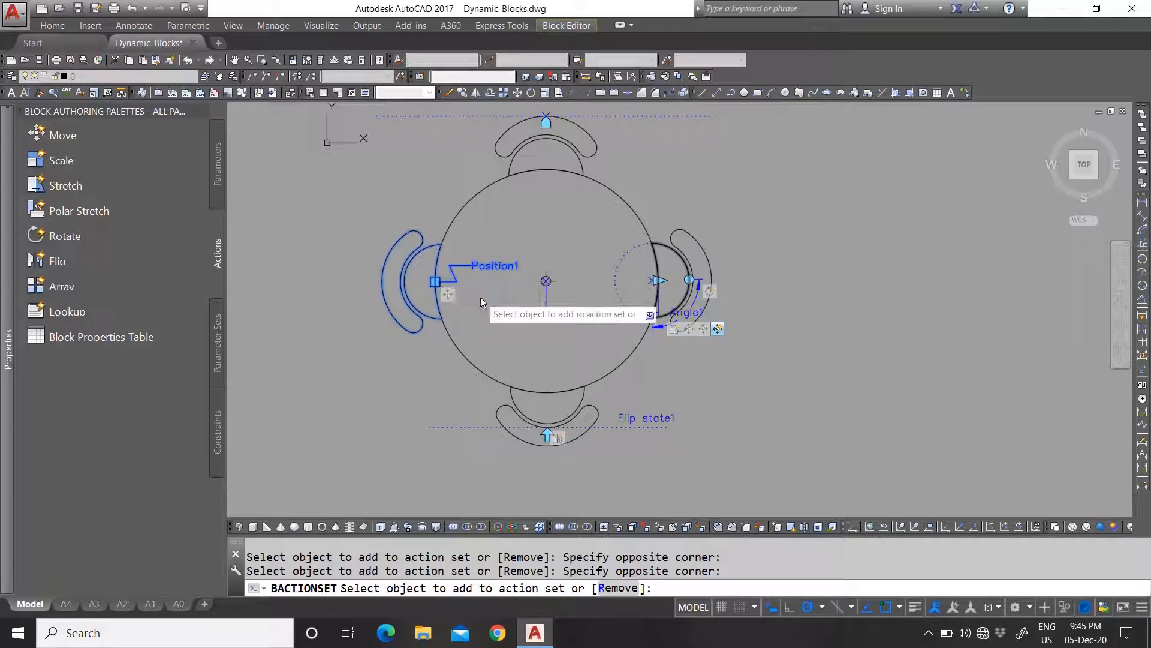
key(Return)
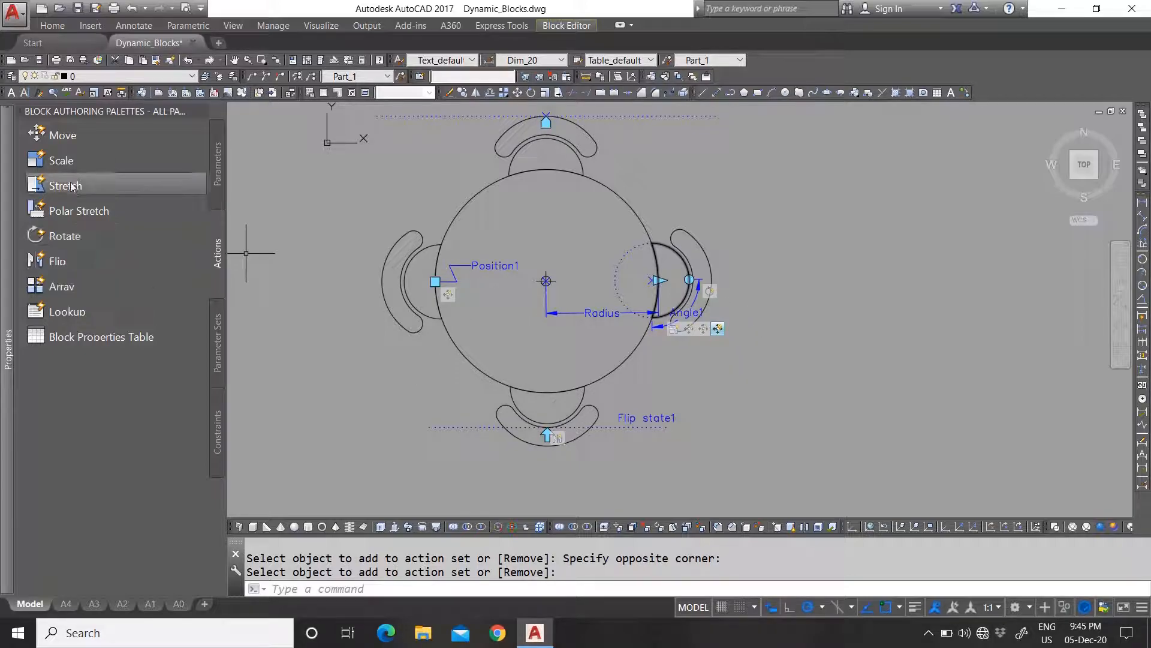
Step: Add a Move action tied to the Radius parameter's outer point for the lower chair and its Flip state1 parameter
click(60, 136)
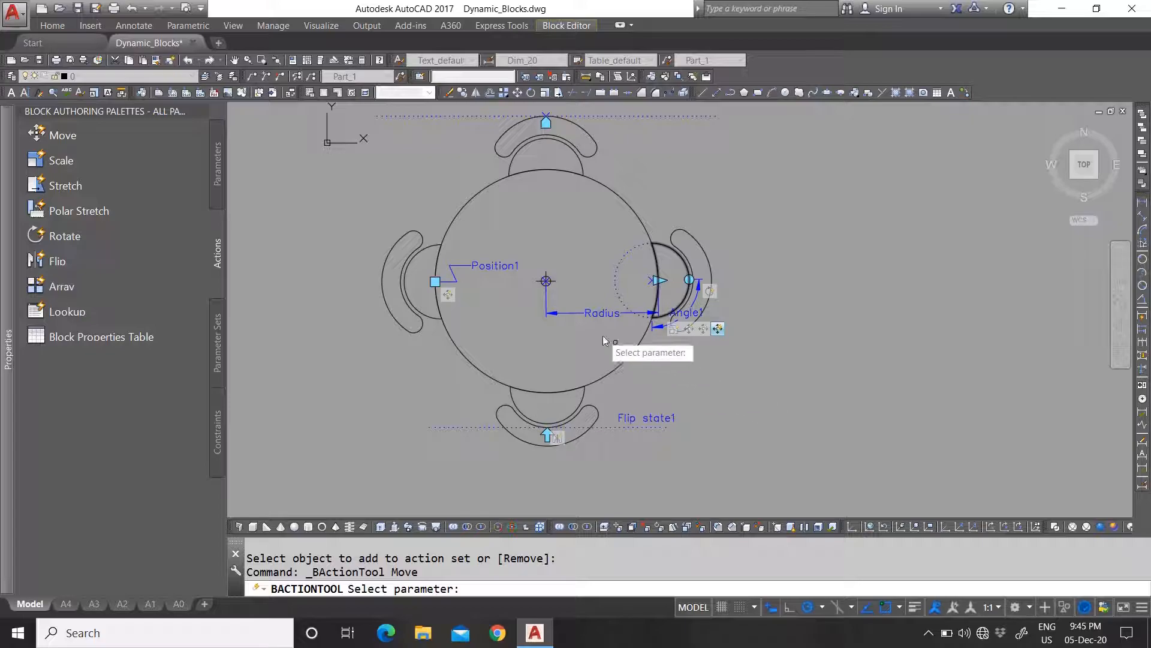
click(600, 312)
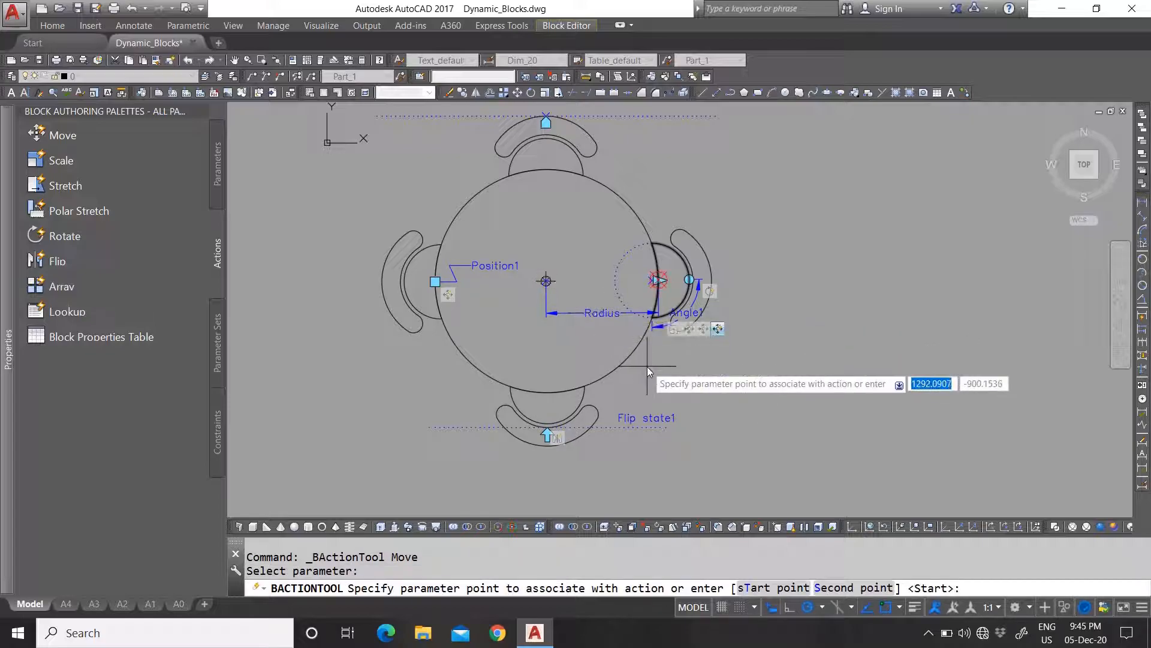
click(658, 280)
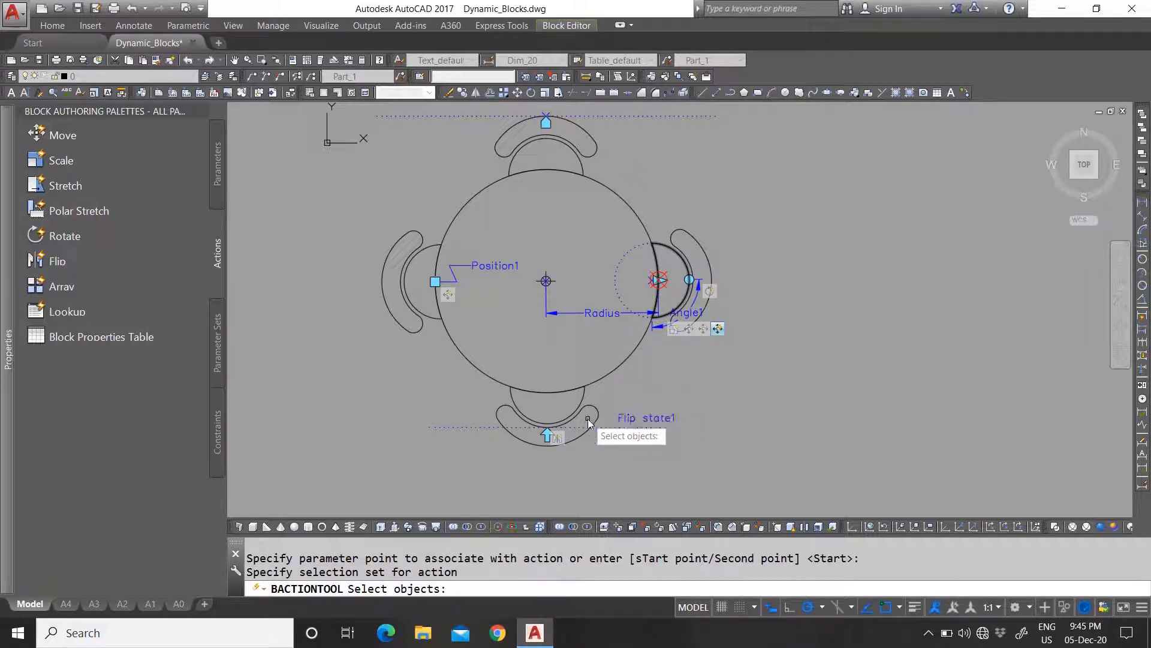
click(611, 464)
click(482, 414)
click(606, 470)
click(473, 416)
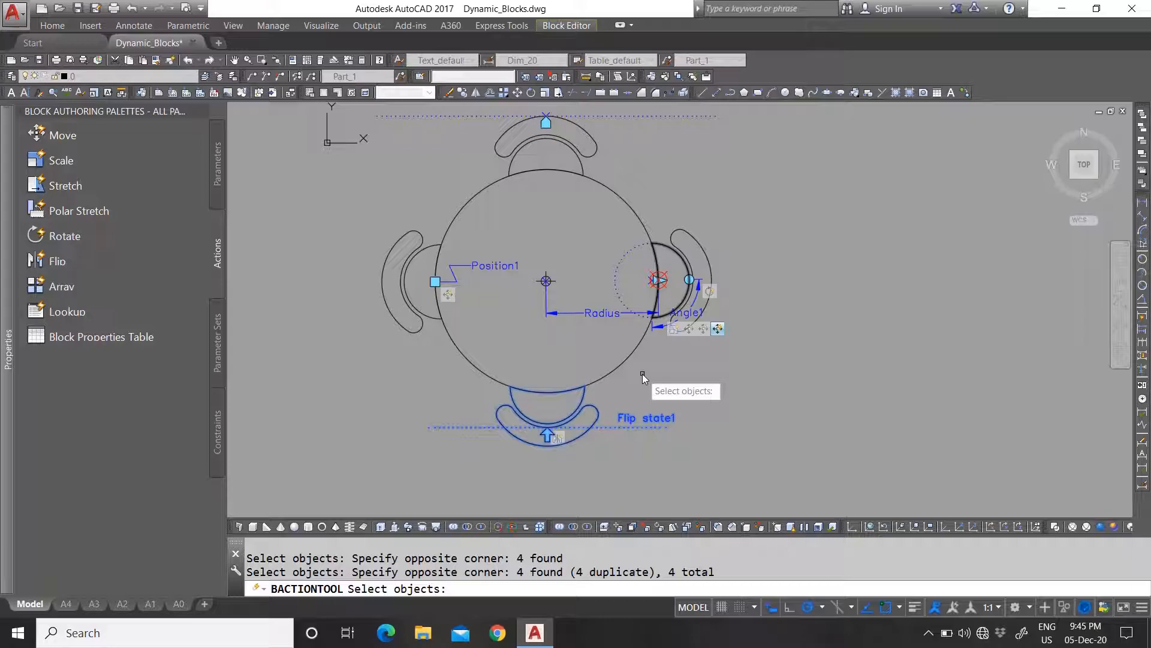
key(Return)
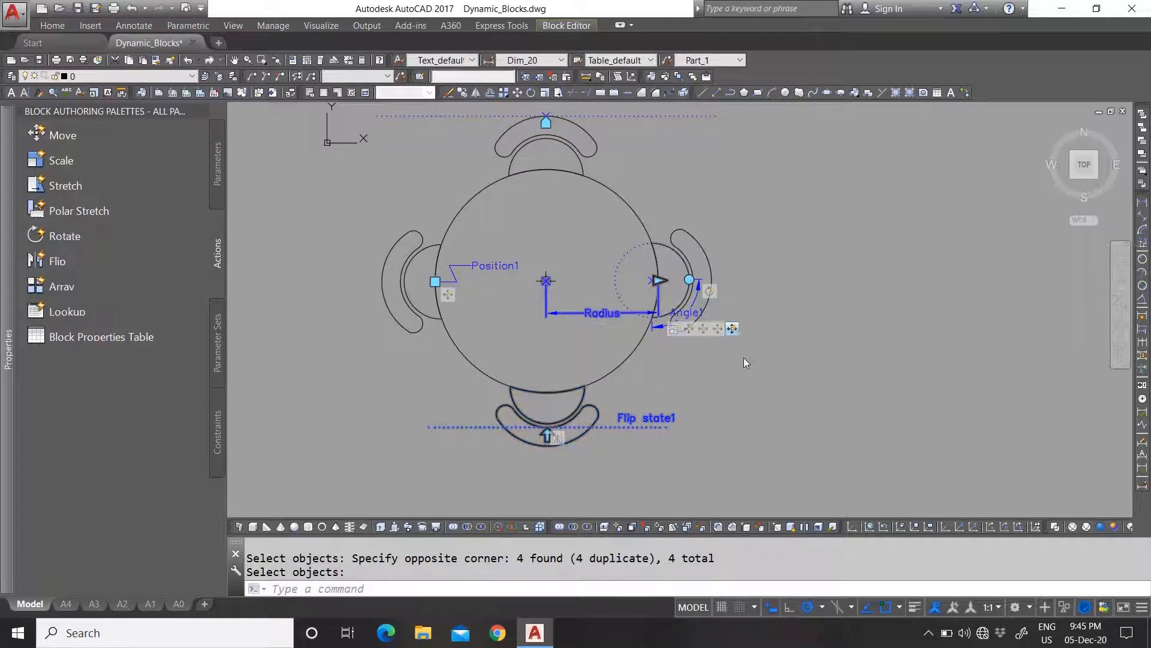
Step: Set the angle offset of the lower chair's Move action to 270
mouse_move(16, 357)
click(238, 328)
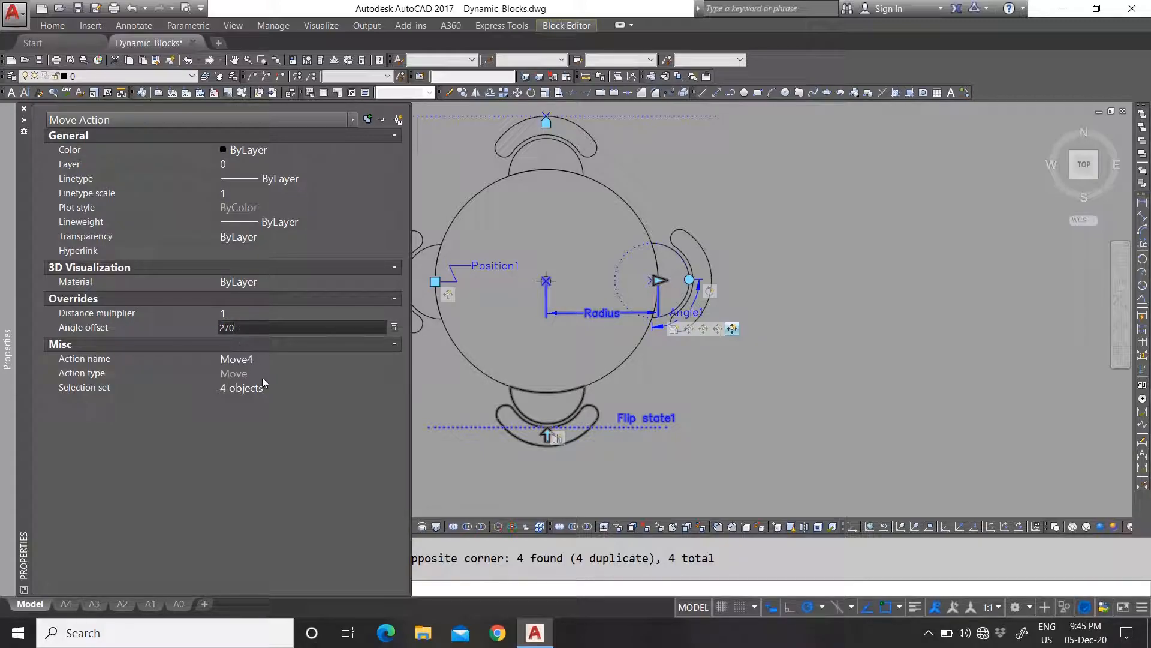
key(Return)
key(Escape)
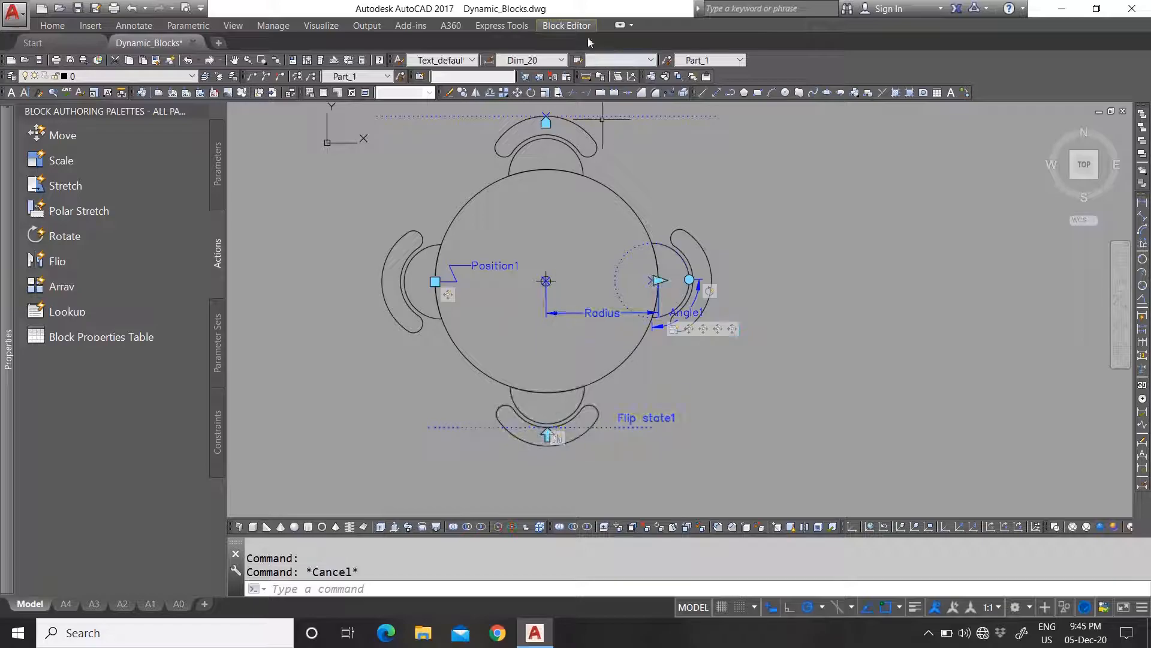
Step: Close the Block Editor with the parameter changes saved, and select the table block in the drawing
click(1015, 60)
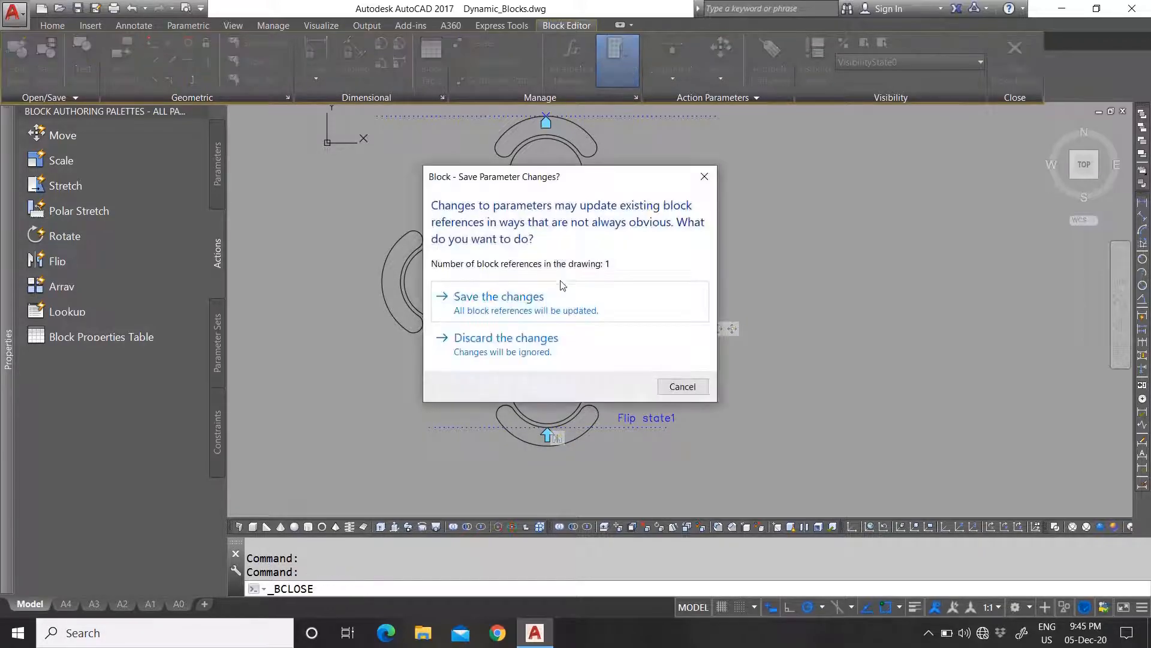
click(527, 294)
click(538, 282)
click(542, 362)
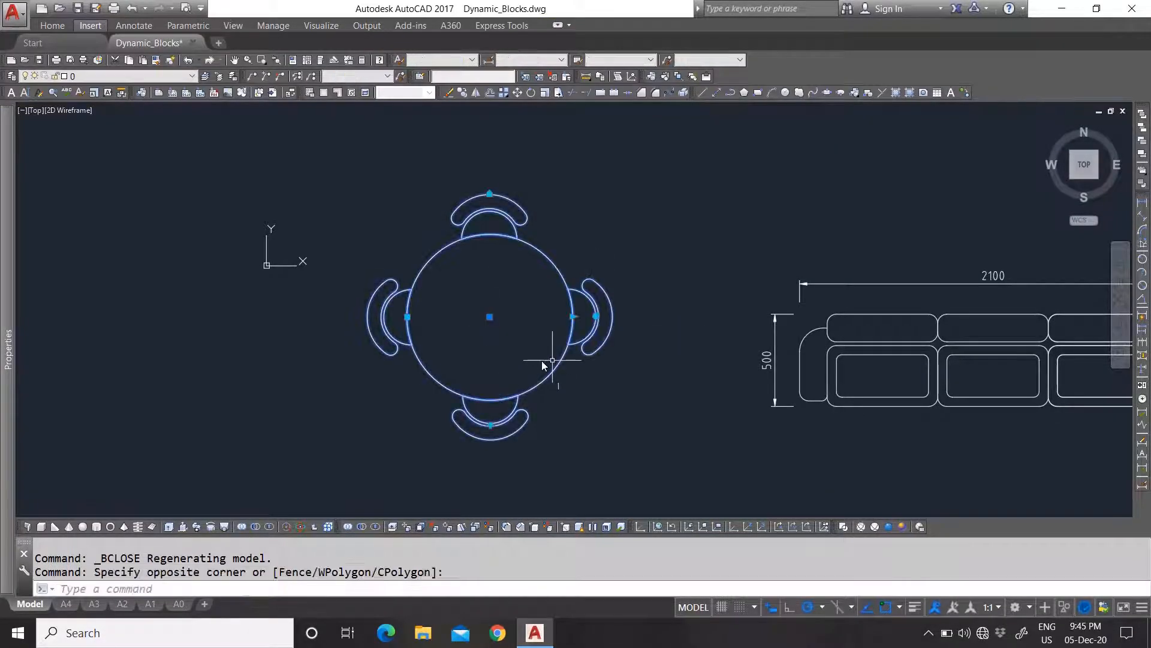
Step: Test the Radius grip by enlarging the table, shrinking it and enlarging it again
click(574, 316)
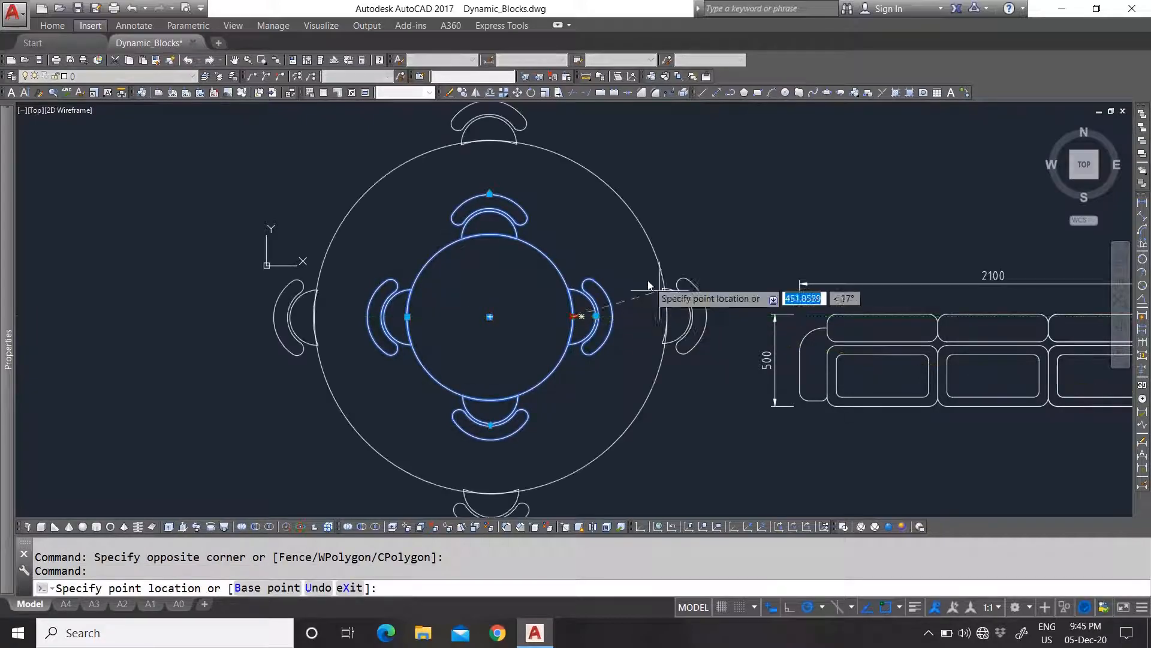
scroll(655, 318, down, 2)
click(673, 382)
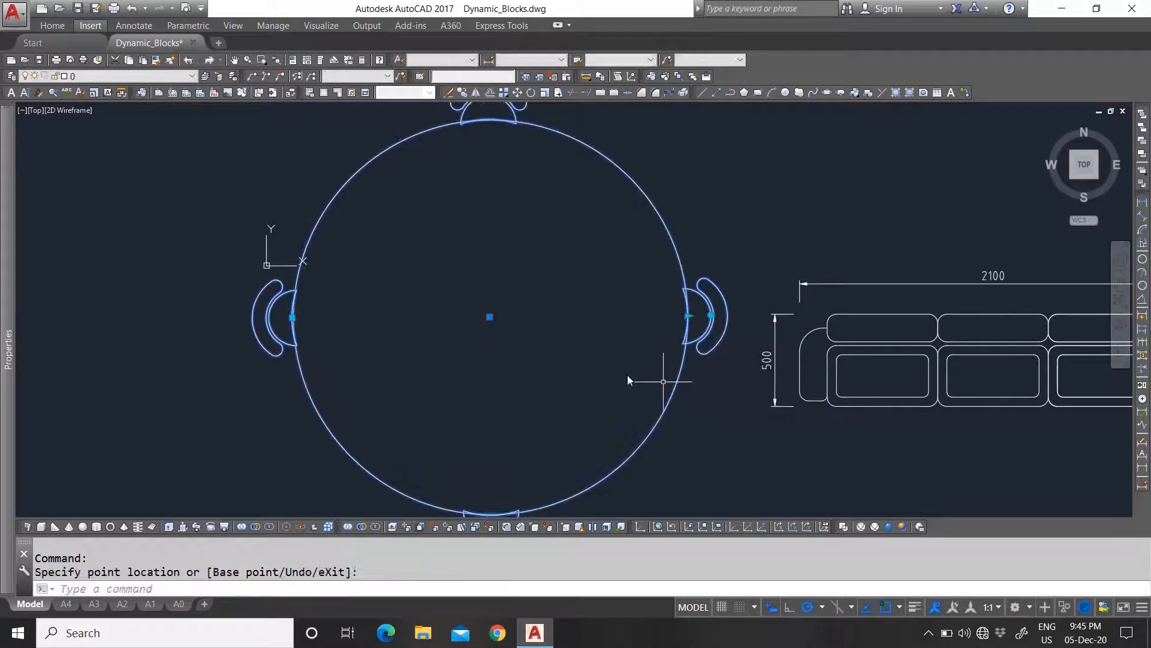
scroll(660, 371, down, 4)
scroll(564, 360, up, 5)
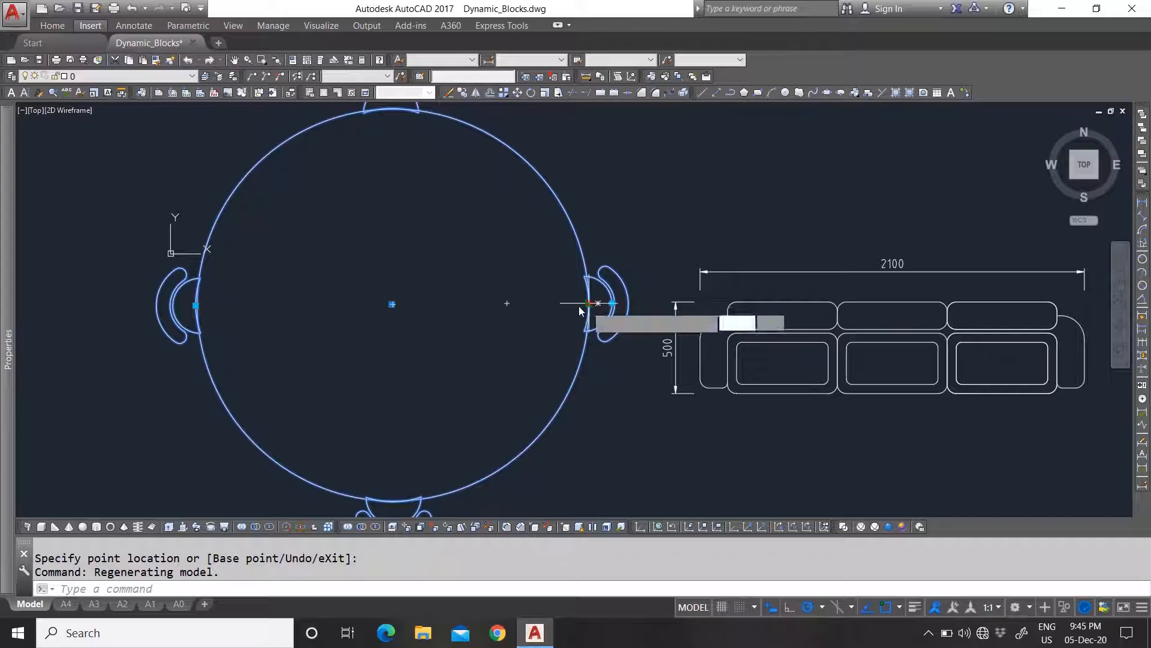
click(591, 303)
click(464, 313)
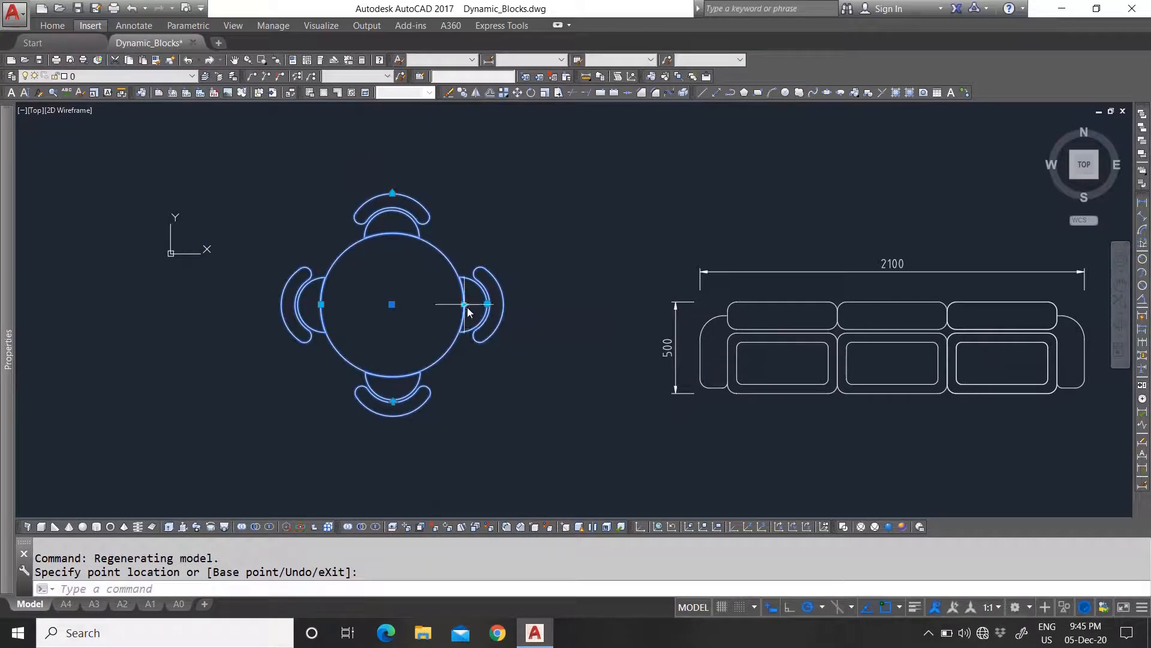
click(464, 304)
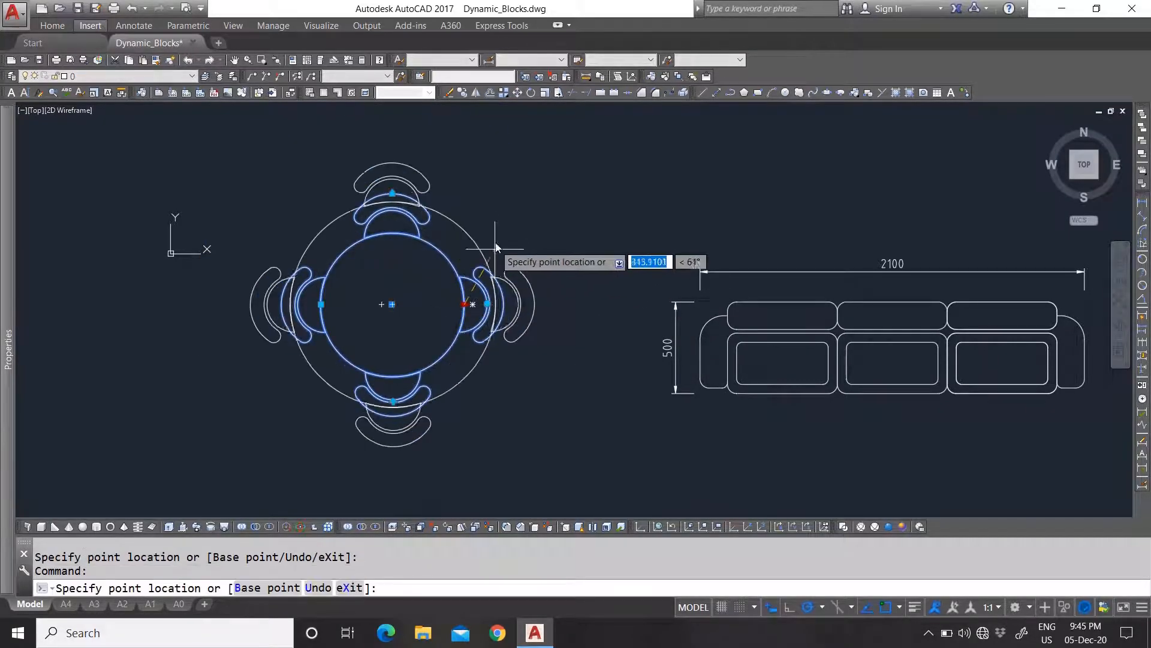
click(552, 215)
Step: Test the left chair's position grip by moving the chair away from the table, and undo the move
click(228, 304)
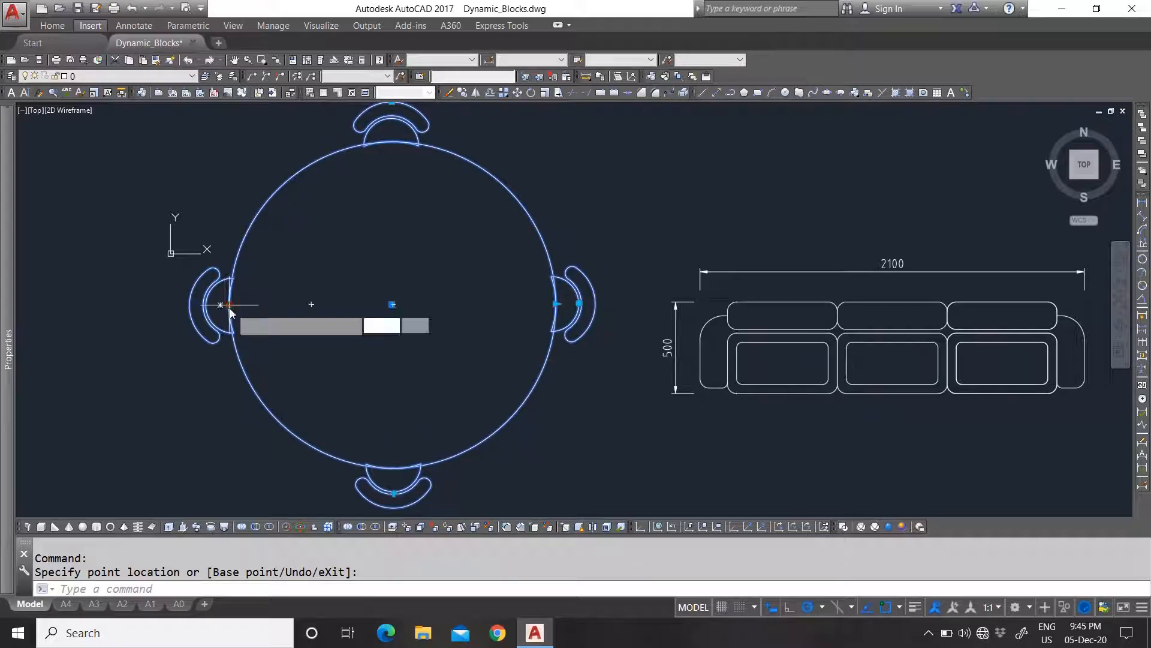
click(174, 373)
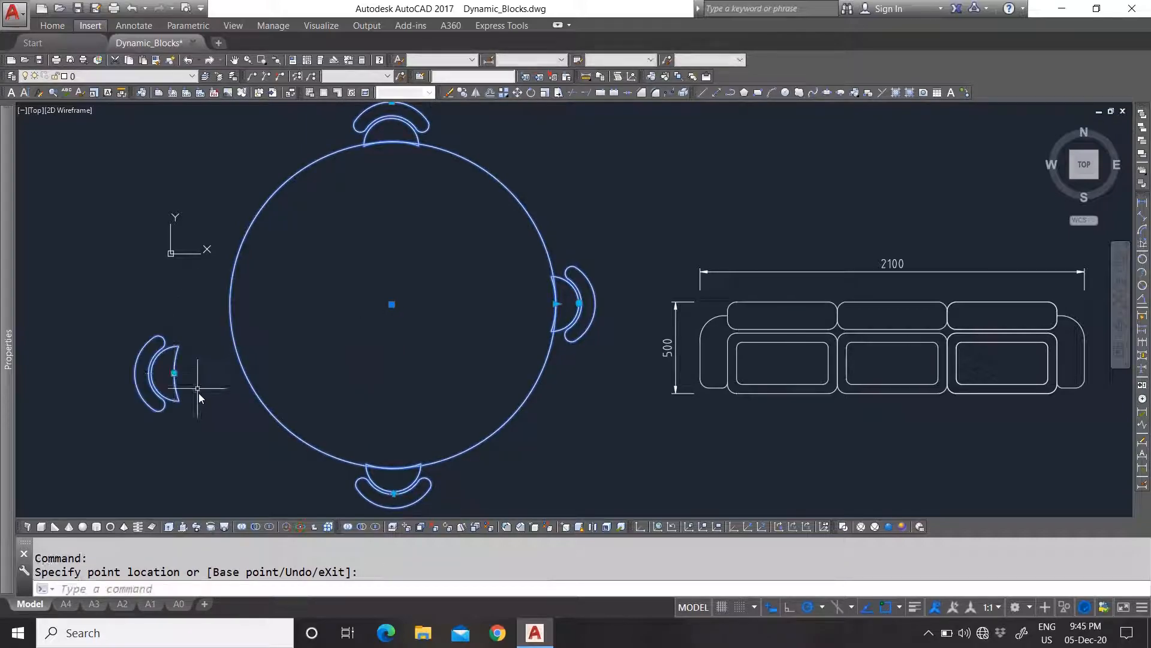
click(132, 9)
Step: Try rotating the right chair with its rotation grip and cancel the rotation
scroll(377, 433, down, 2)
scroll(393, 472, up, 4)
click(375, 459)
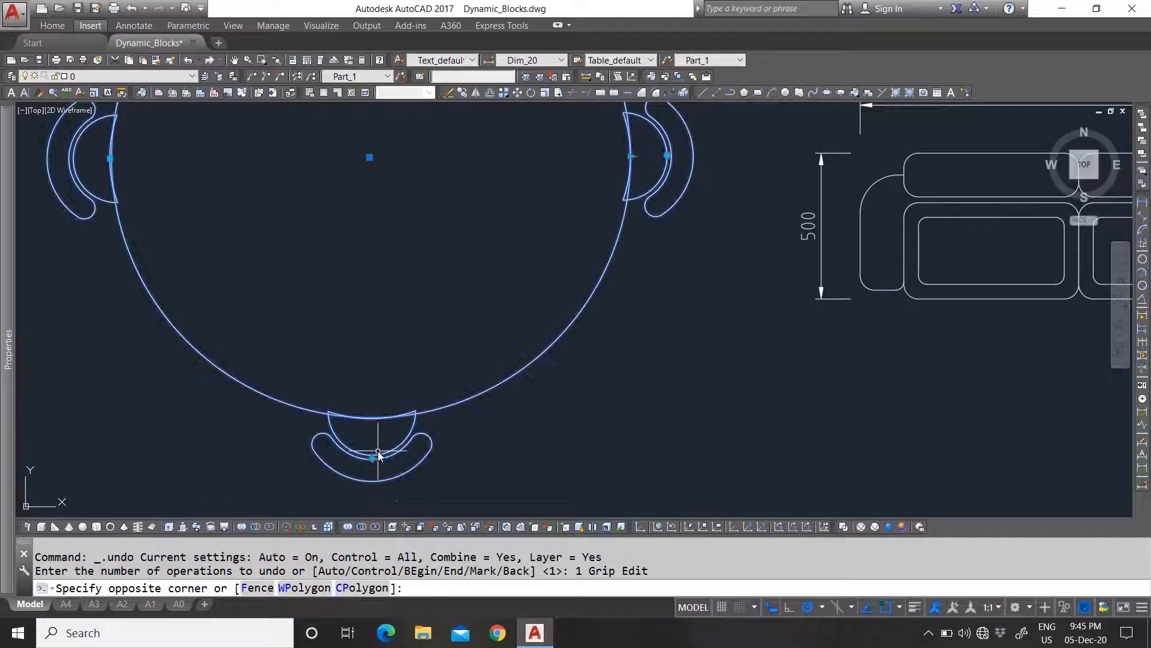
key(Escape)
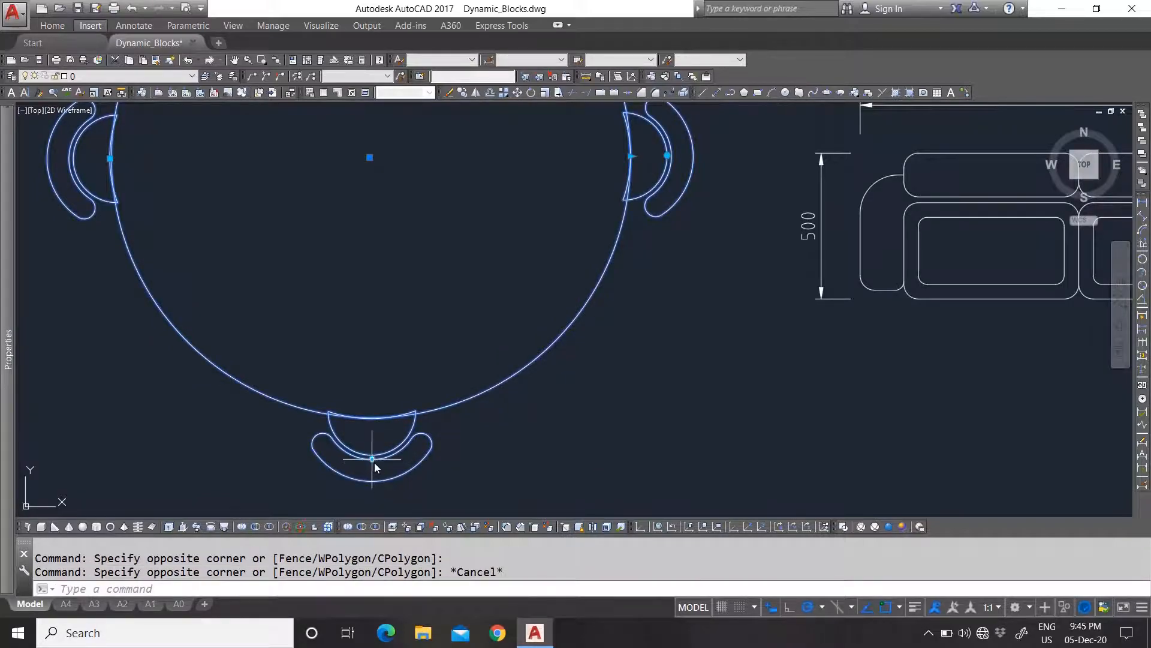
scroll(447, 396, down, 2)
scroll(420, 225, up, 1)
scroll(597, 342, up, 3)
click(587, 311)
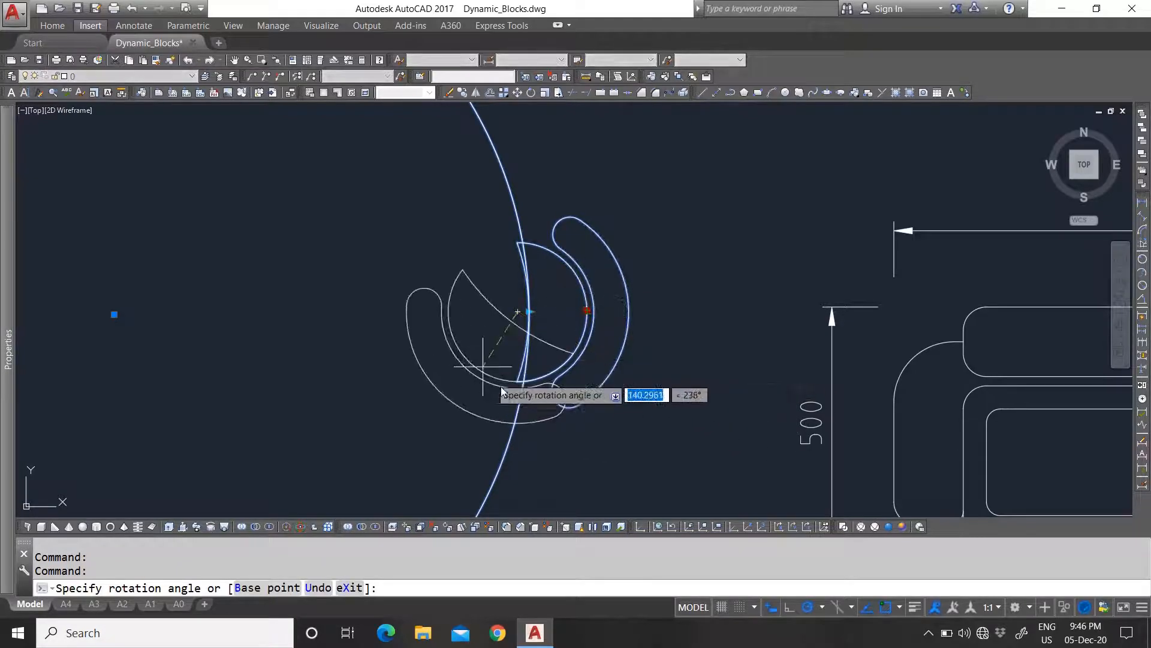
scroll(599, 233, down, 3)
key(Escape)
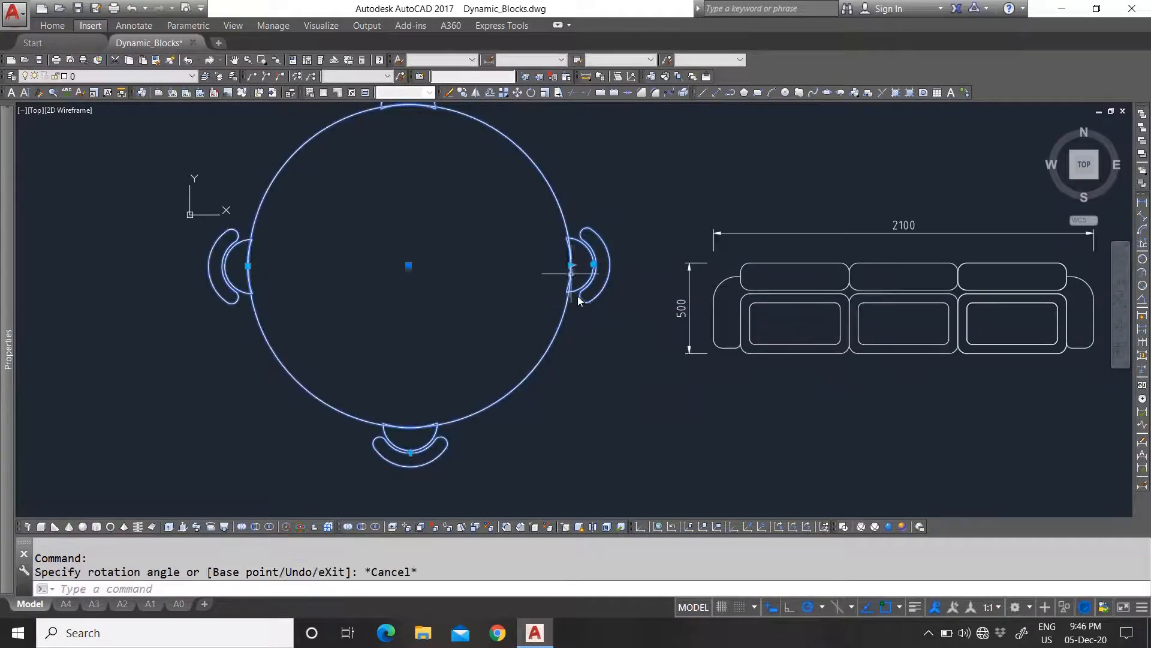
Step: Reduce the table's size with the Radius grip and deselect the block
click(571, 265)
click(506, 273)
key(Escape)
scroll(423, 266, up, 4)
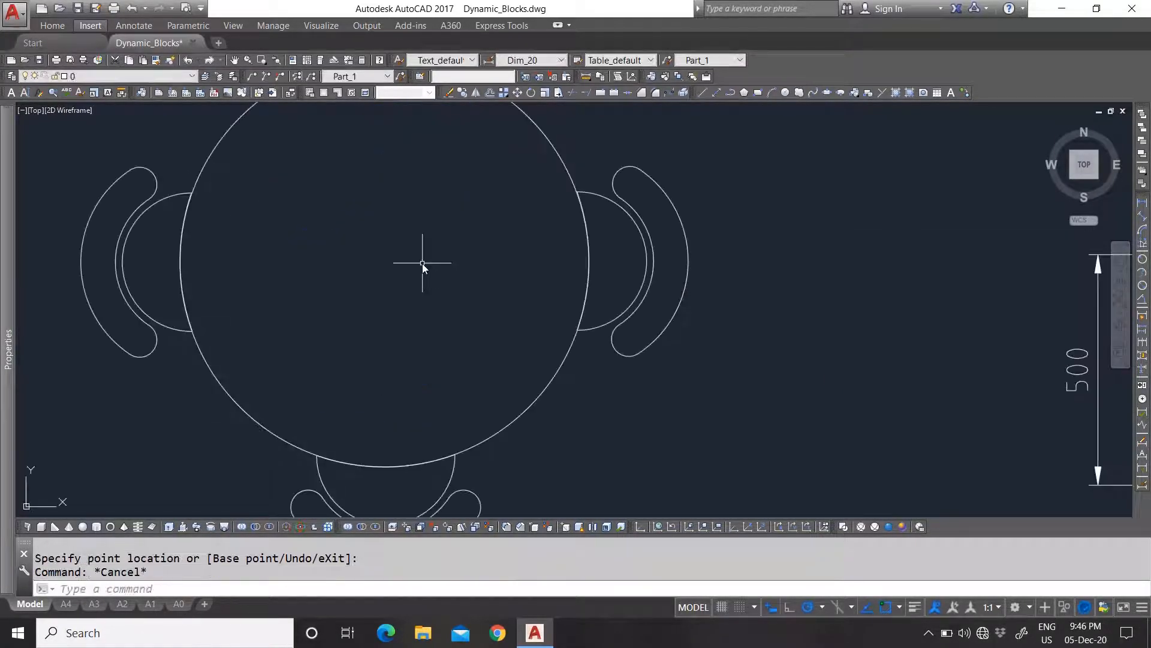
scroll(594, 318, down, 2)
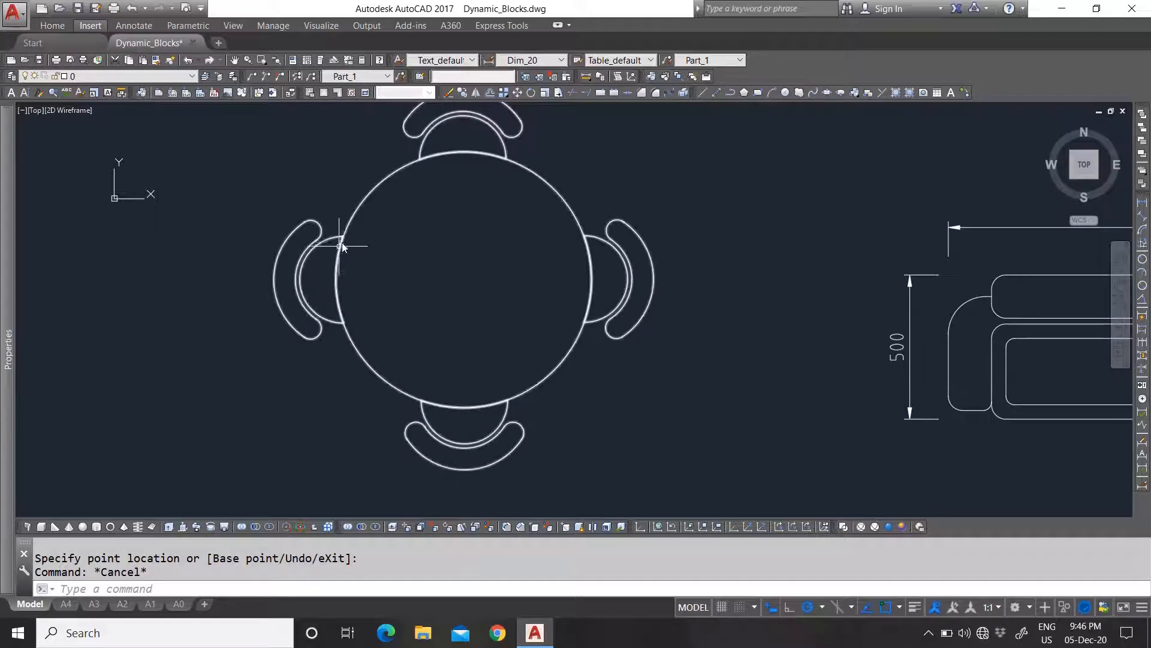
scroll(384, 384, down, 6)
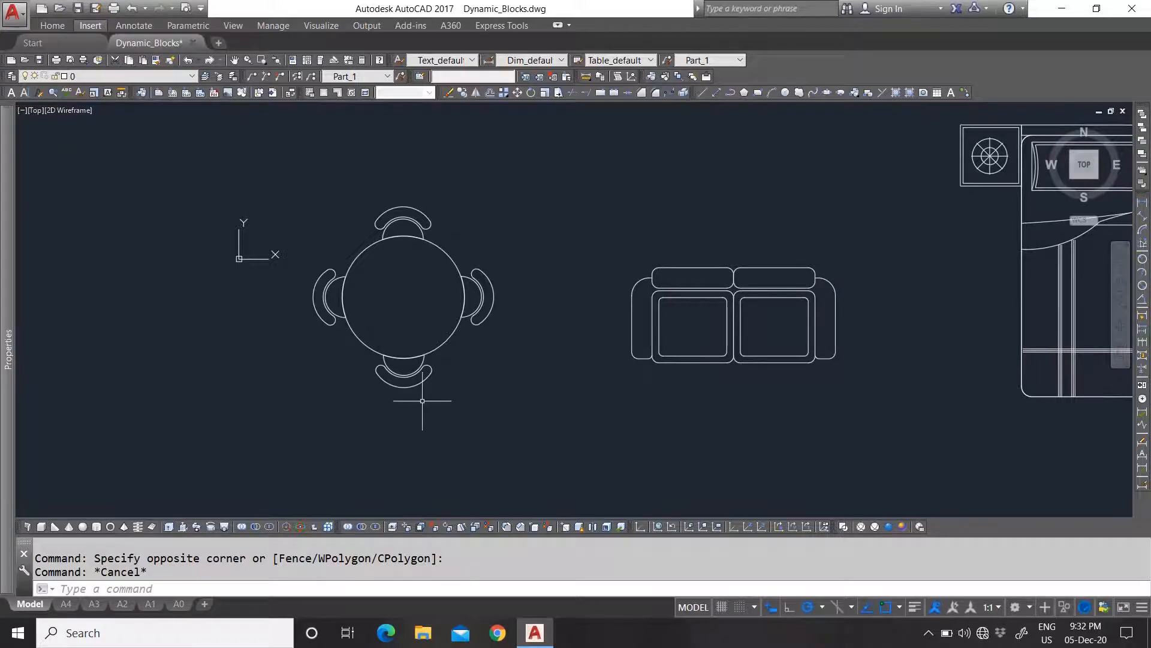
Step: Select the two-seat sofa block
scroll(422, 401, down, 2)
scroll(681, 386, up, 6)
click(652, 424)
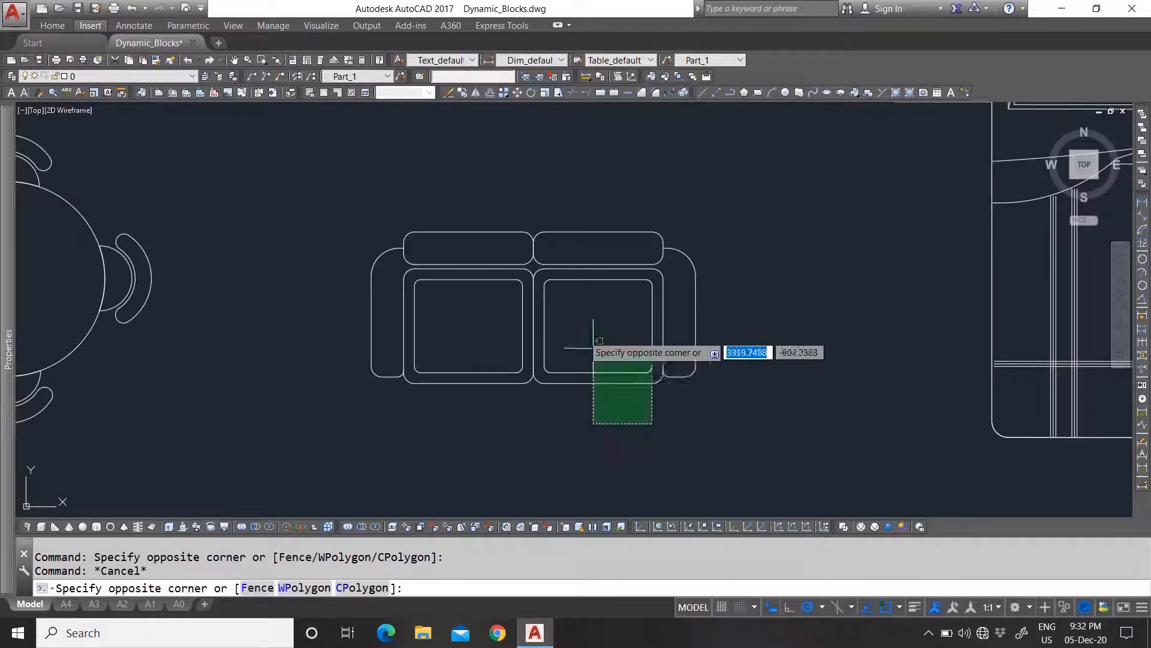
click(593, 347)
right_click(568, 327)
click(603, 295)
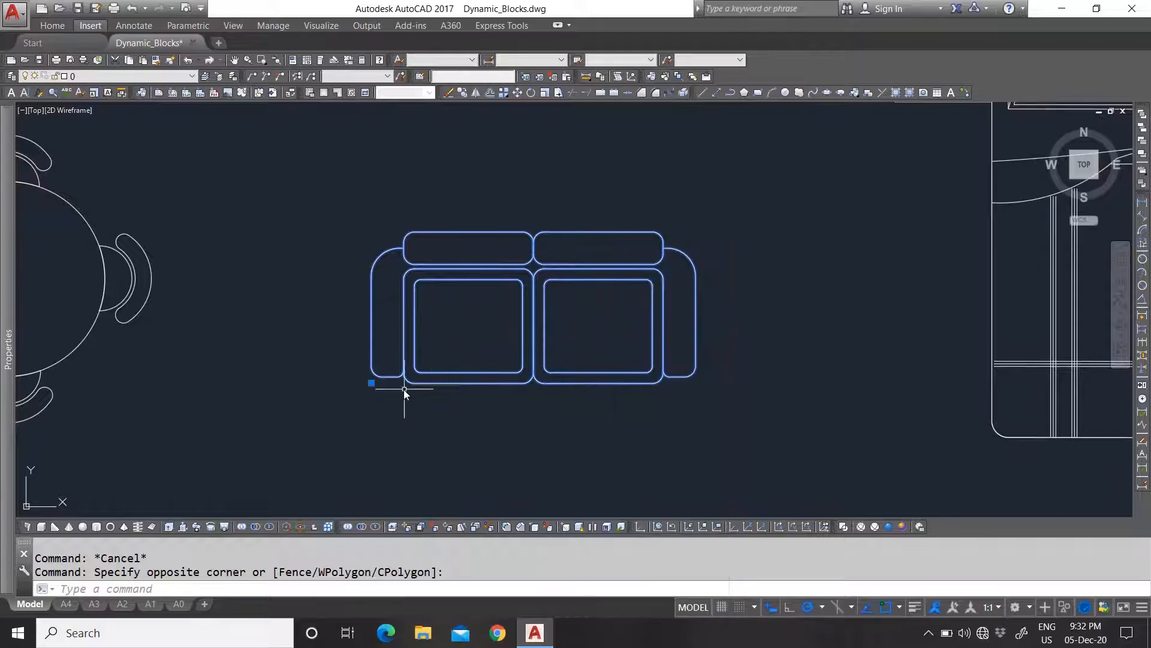
Step: Try moving the two-seat sofa block by its insertion-point grip and cancel the move
click(372, 383)
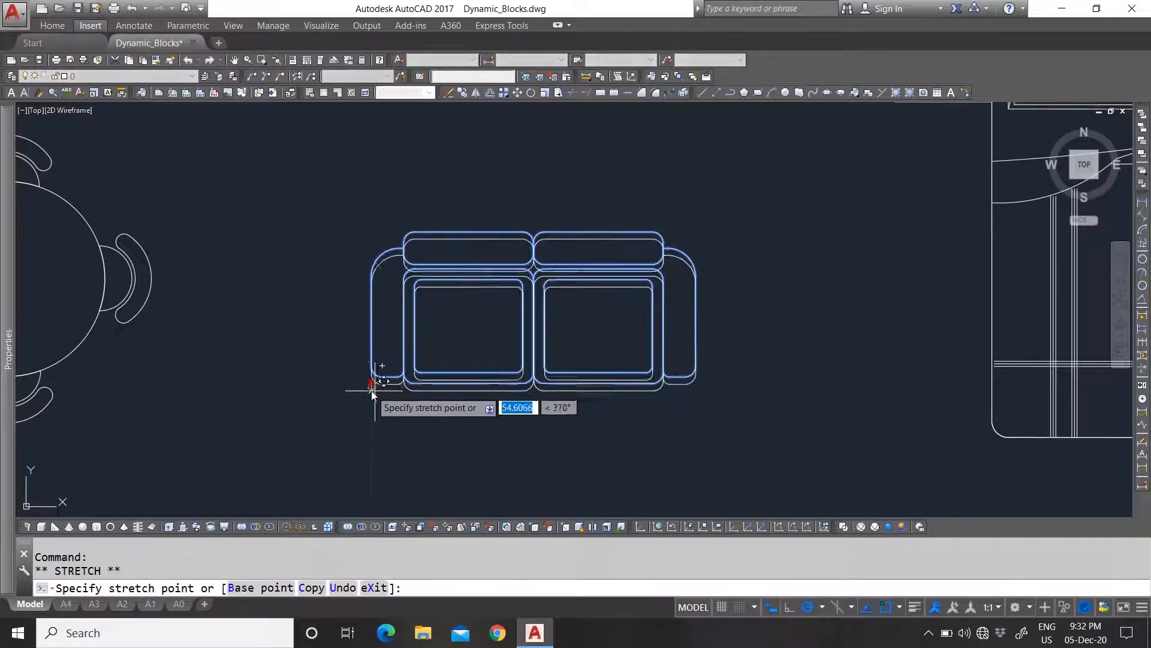
scroll(377, 386, up, 4)
key(Escape)
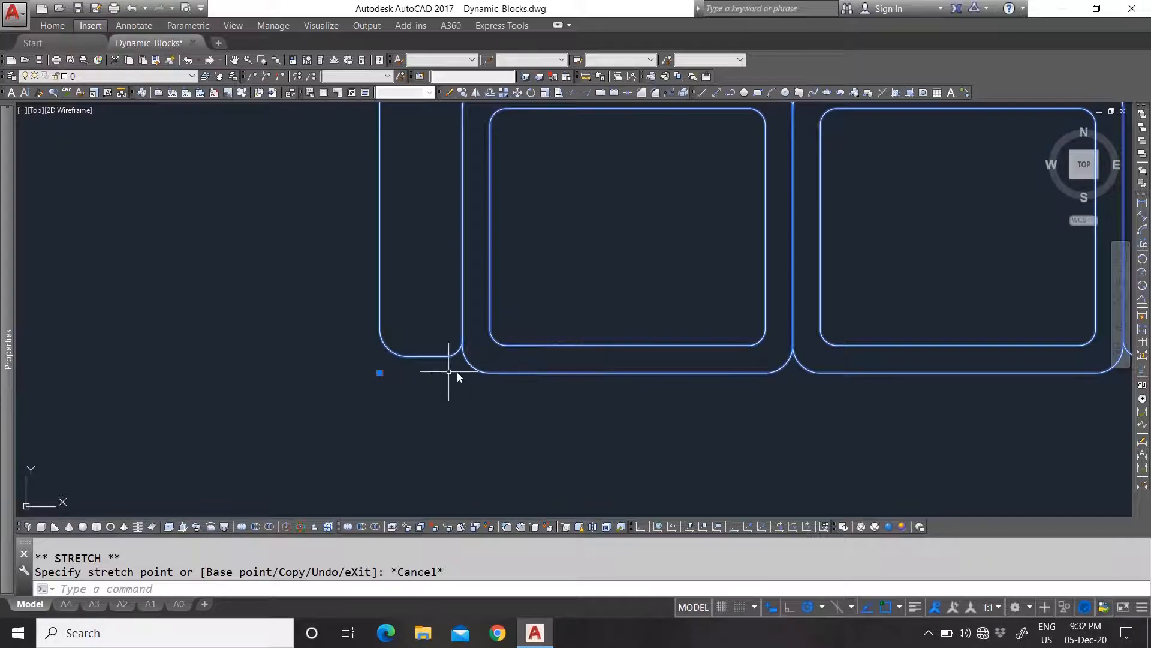
scroll(380, 384, down, 2)
click(380, 369)
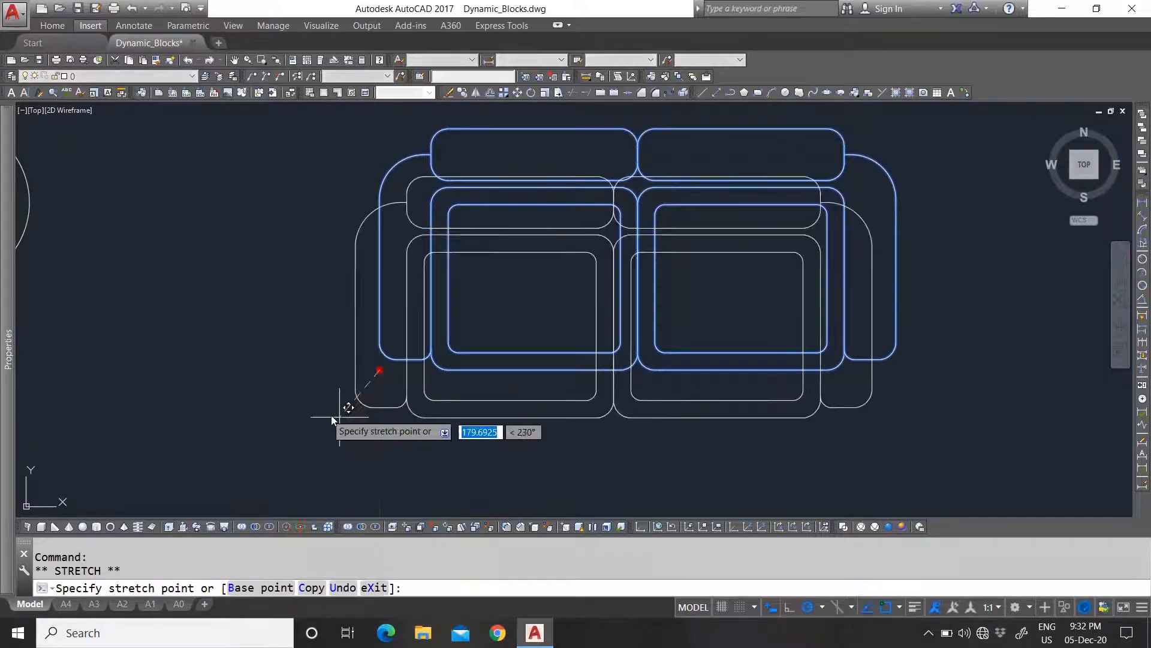
key(Escape)
Step: Open the two-seat sofa block in the Block Editor
click(437, 330)
right_click(437, 330)
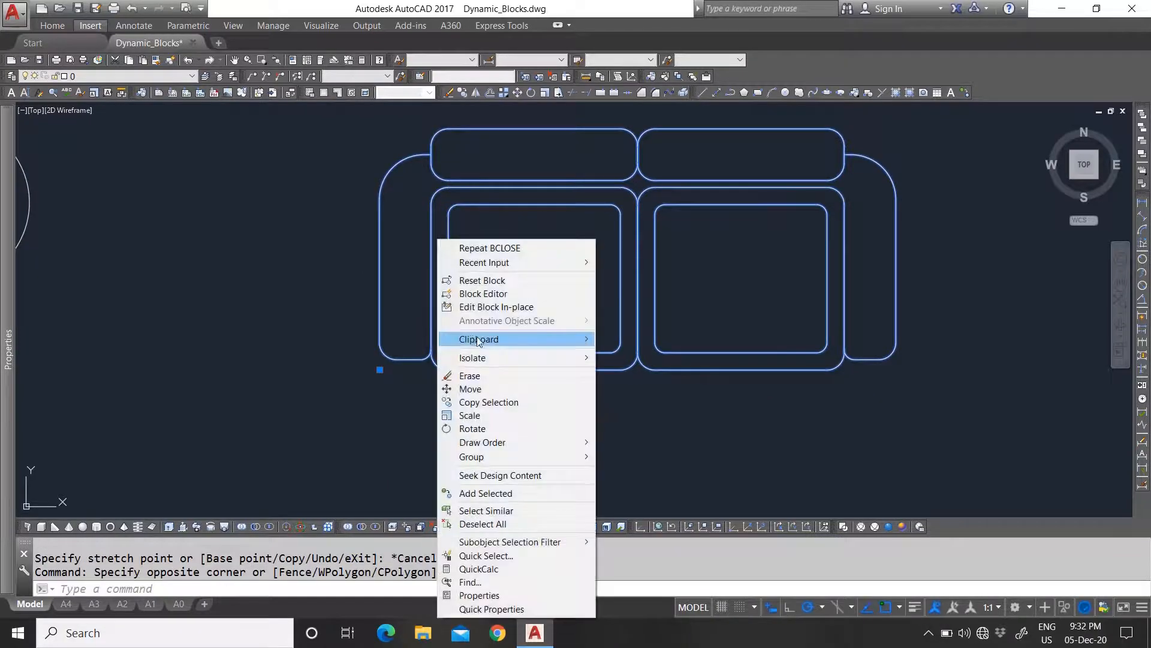
click(570, 294)
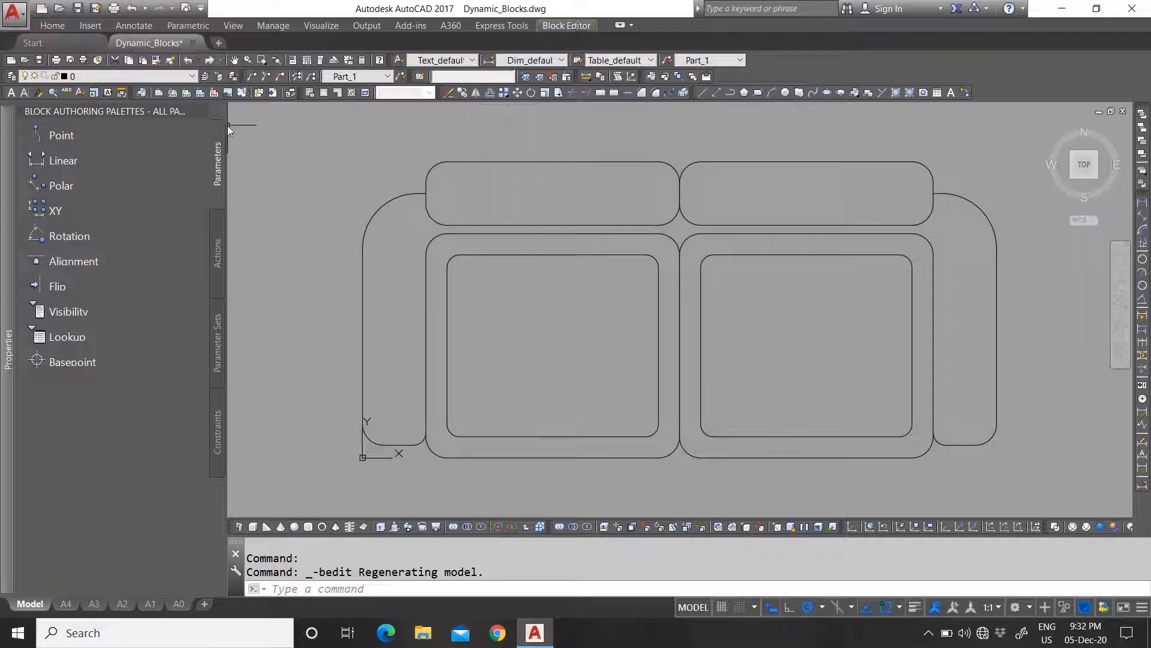
Step: Add a vertical linear parameter from the sofa's lower-left base point up to the backrest's top edge, with its label outside the left armrest
scroll(534, 357, down, 4)
scroll(506, 341, up, 4)
scroll(354, 319, down, 1)
scroll(494, 364, up, 1)
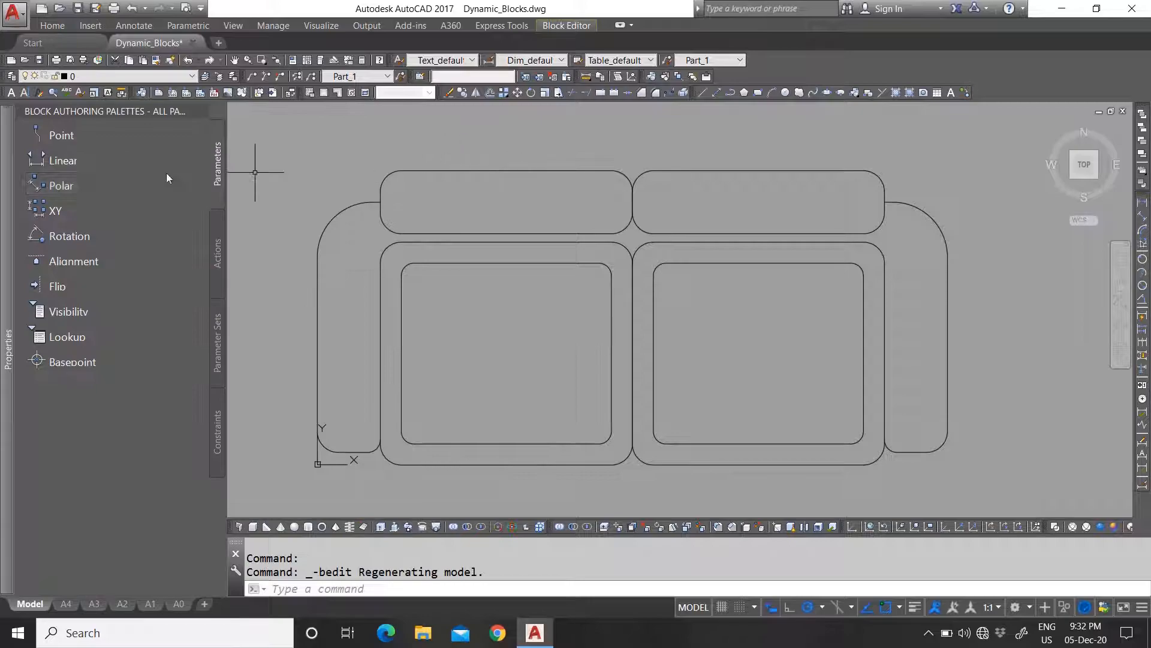
click(96, 161)
scroll(483, 360, down, 2)
scroll(384, 410, up, 4)
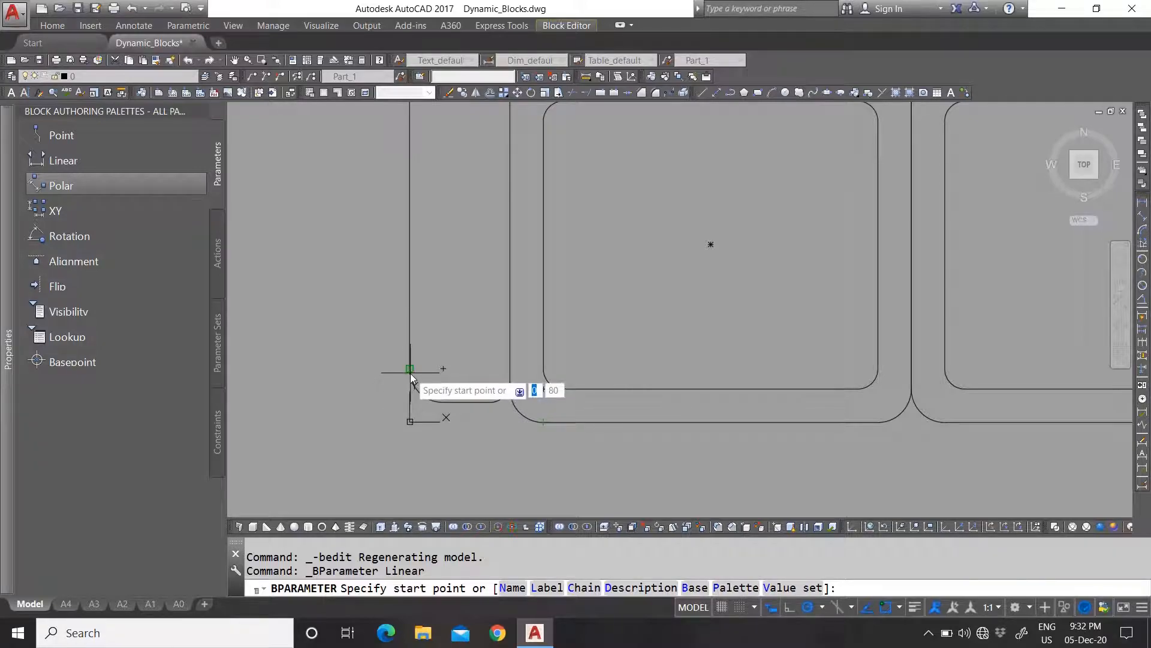
click(411, 423)
scroll(447, 408, down, 3)
scroll(439, 319, up, 4)
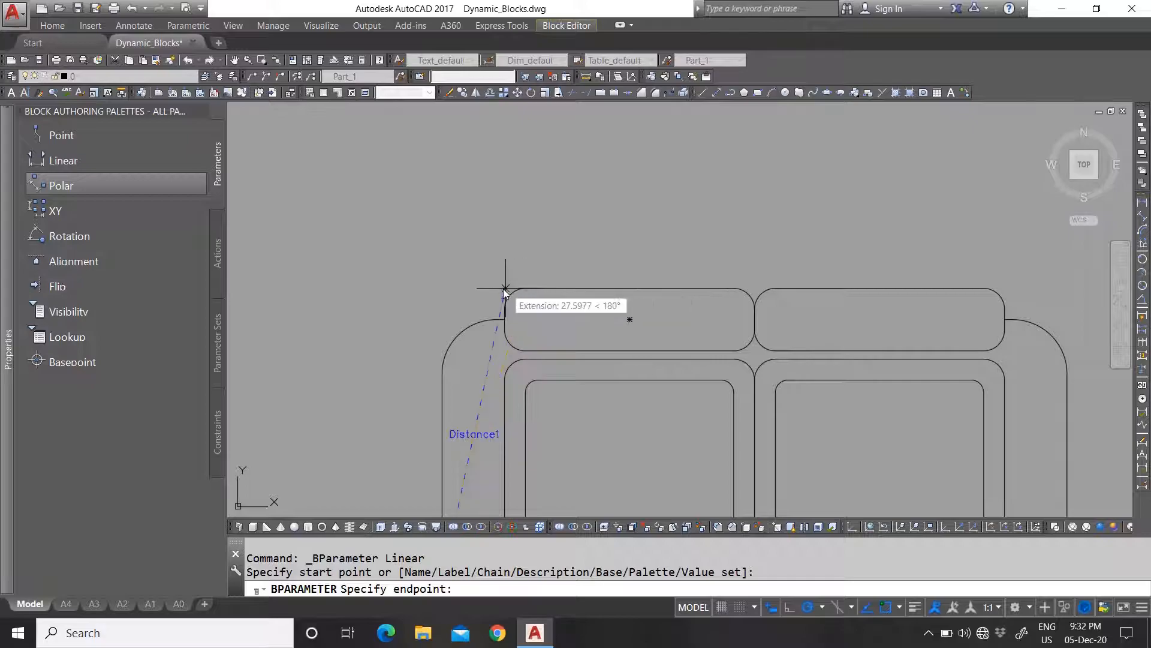
click(444, 289)
scroll(444, 291, down, 3)
scroll(412, 329, up, 3)
click(399, 341)
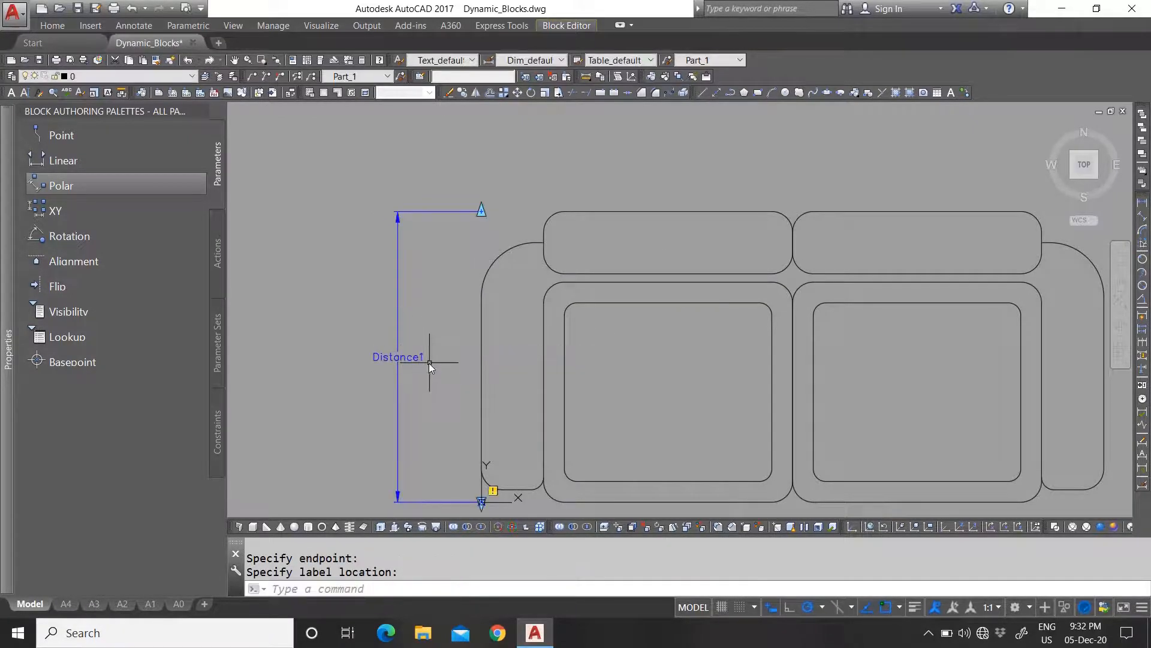
Step: Rename the sofa's vertical linear parameter as Depth
scroll(435, 311, down, 3)
scroll(429, 326, up, 3)
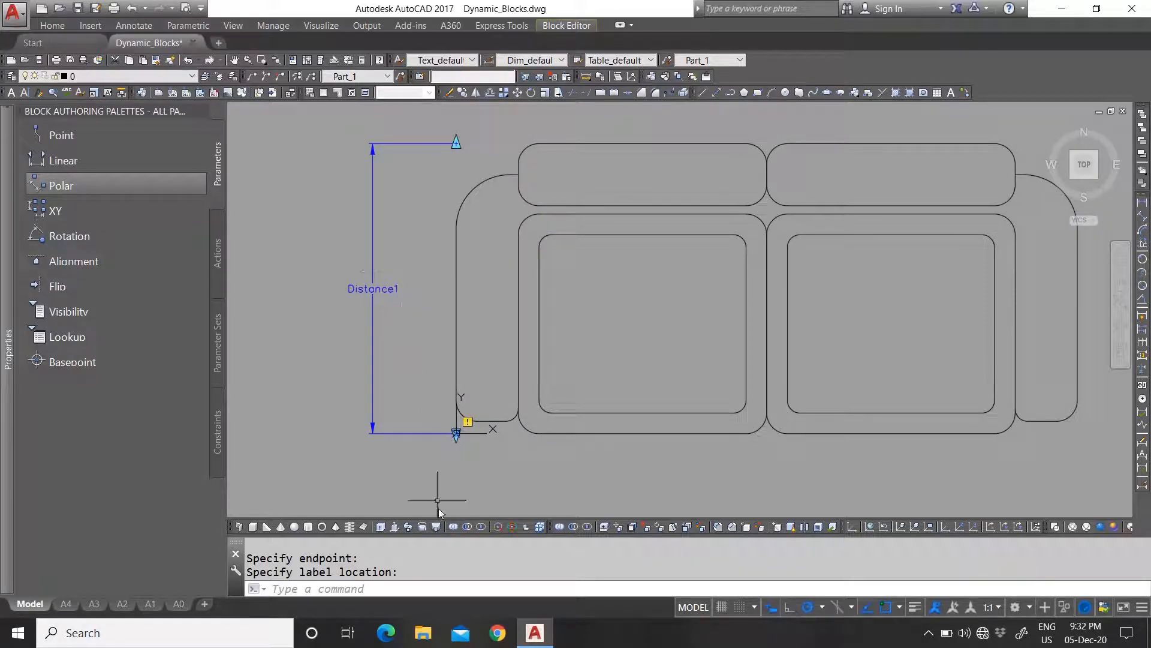
click(411, 310)
click(345, 236)
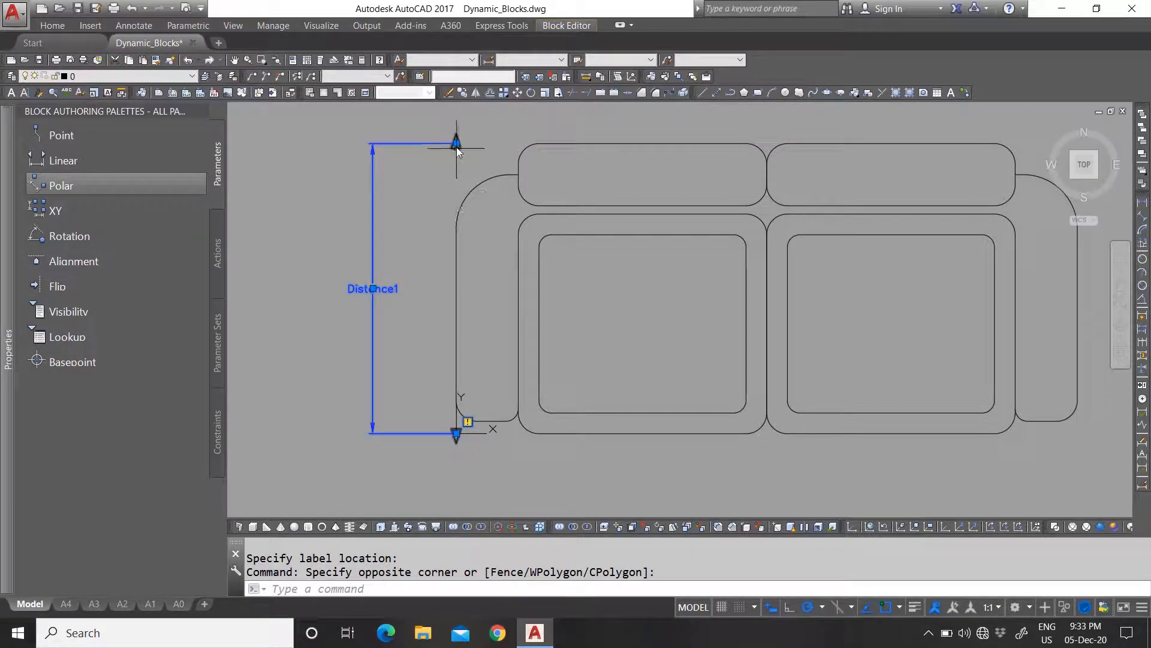
mouse_move(3, 291)
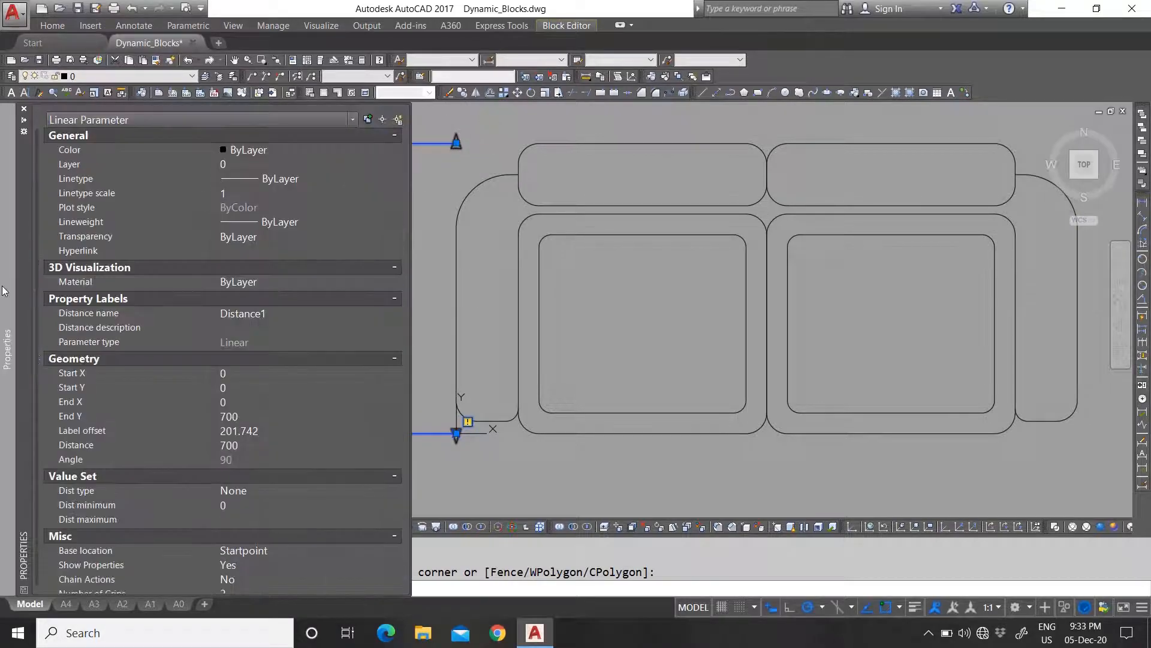
scroll(306, 429, down, 1)
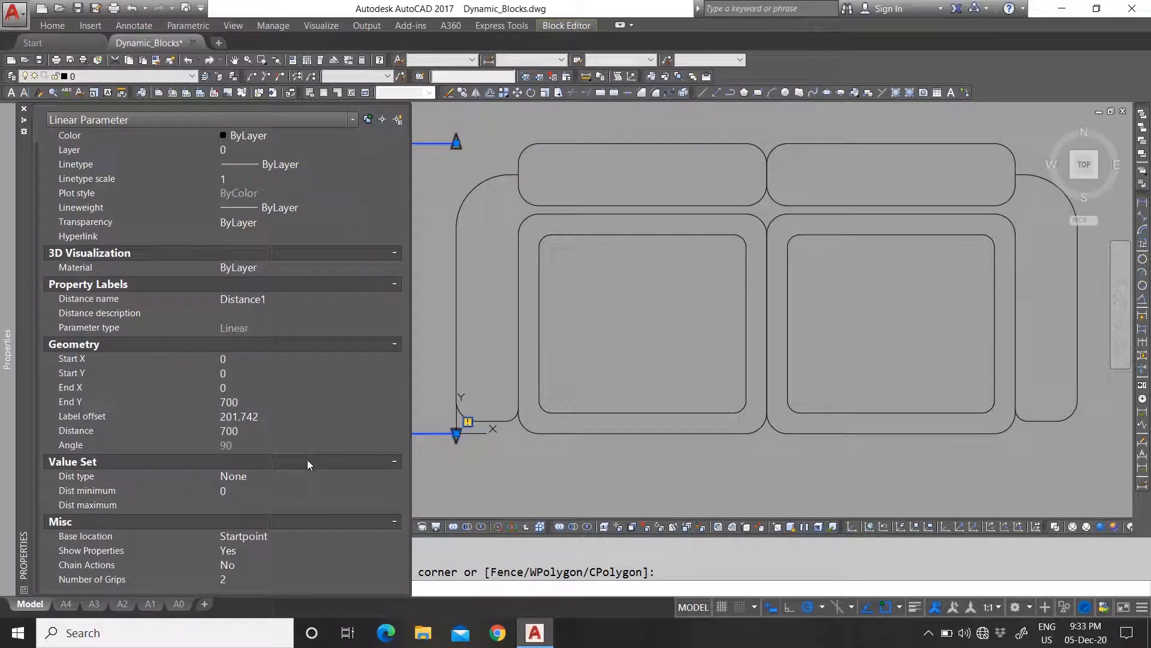
click(273, 300)
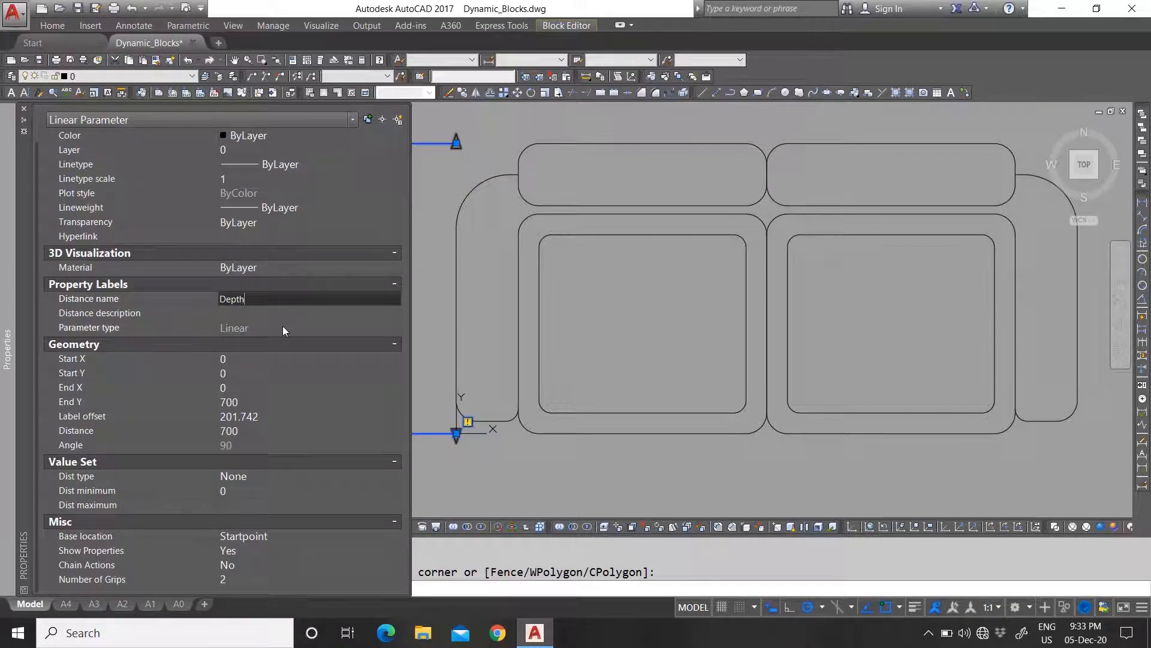
key(Return)
Step: Set the Depth parameter's label offset to 200
click(257, 414)
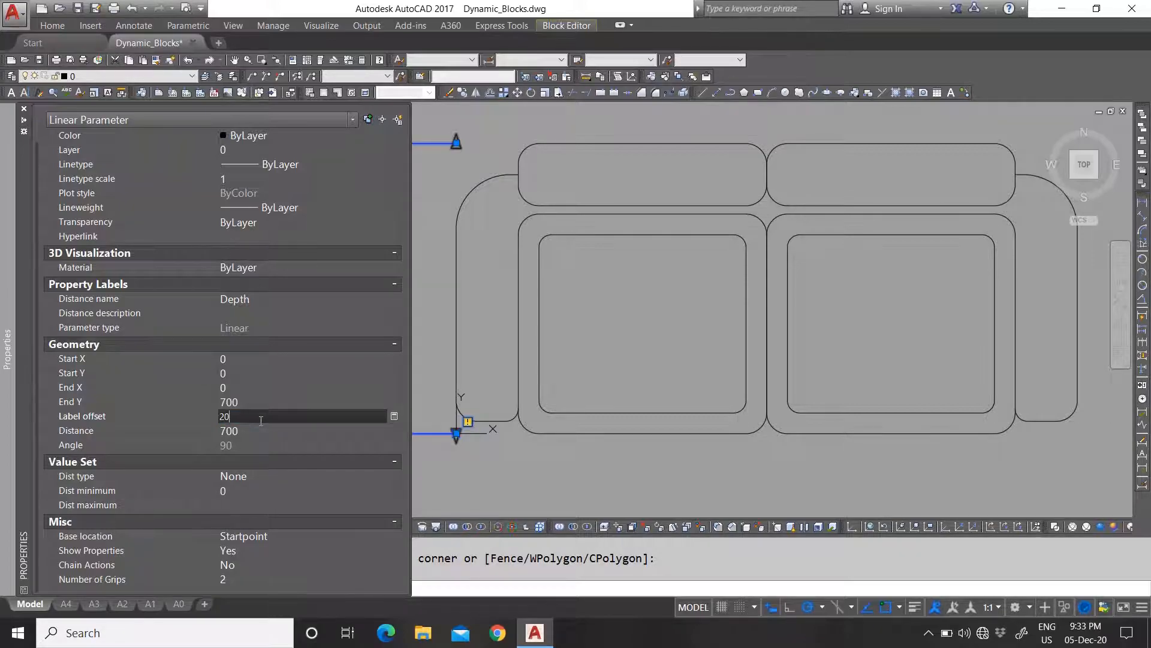
scroll(713, 278, down, 6)
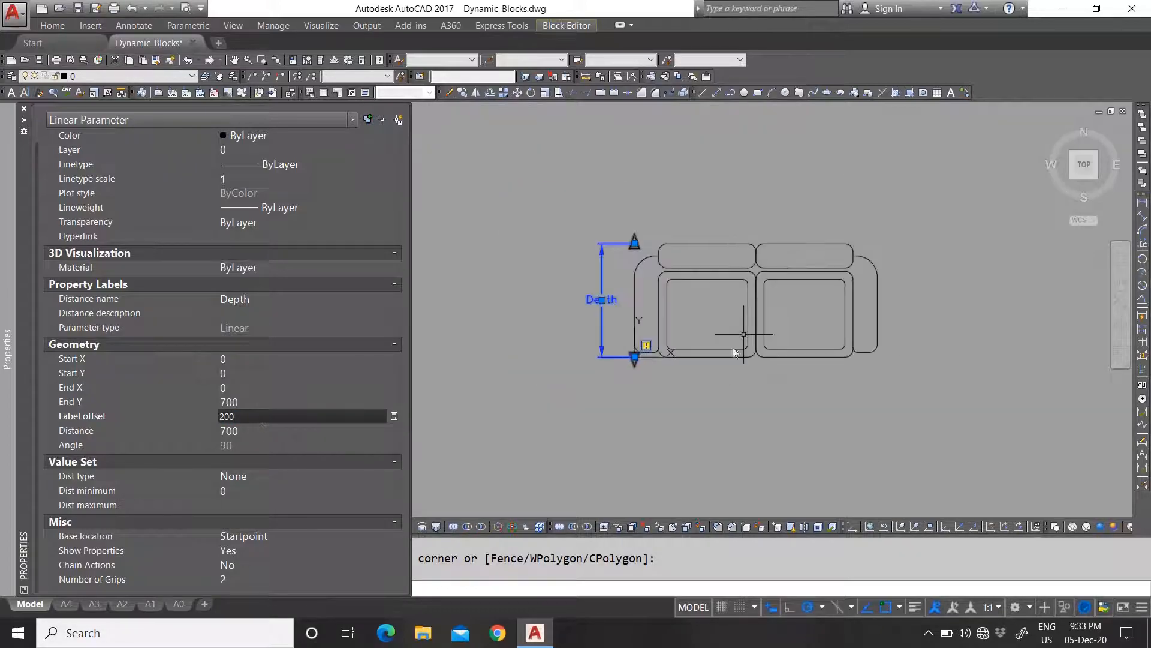
scroll(617, 301, up, 6)
click(250, 435)
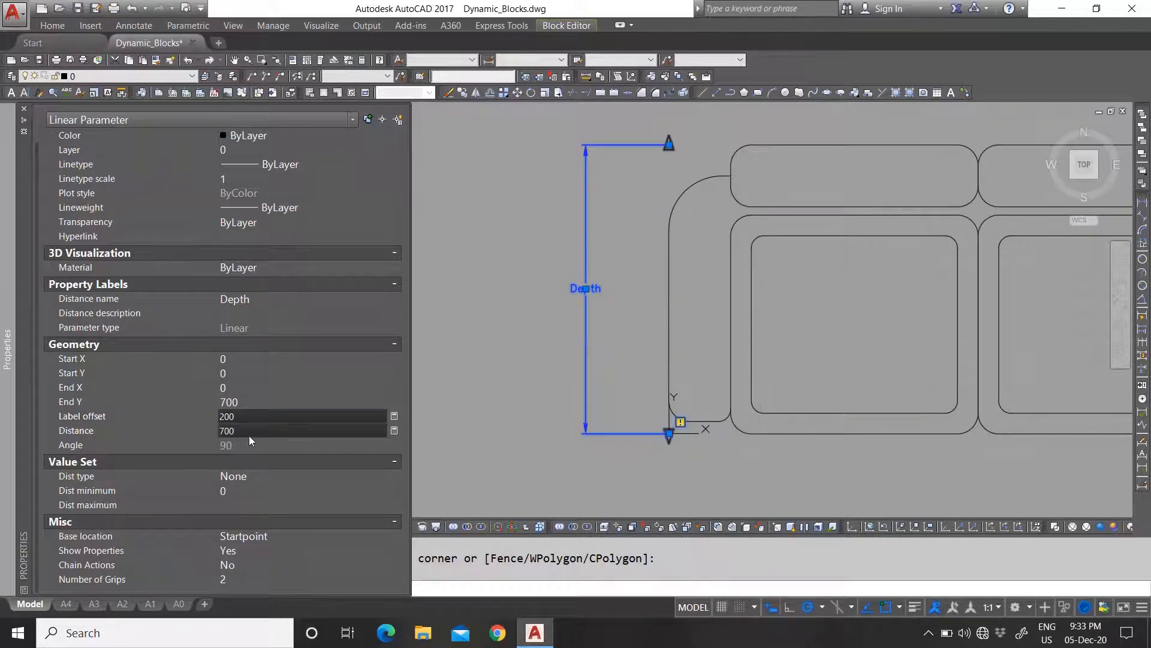
click(243, 419)
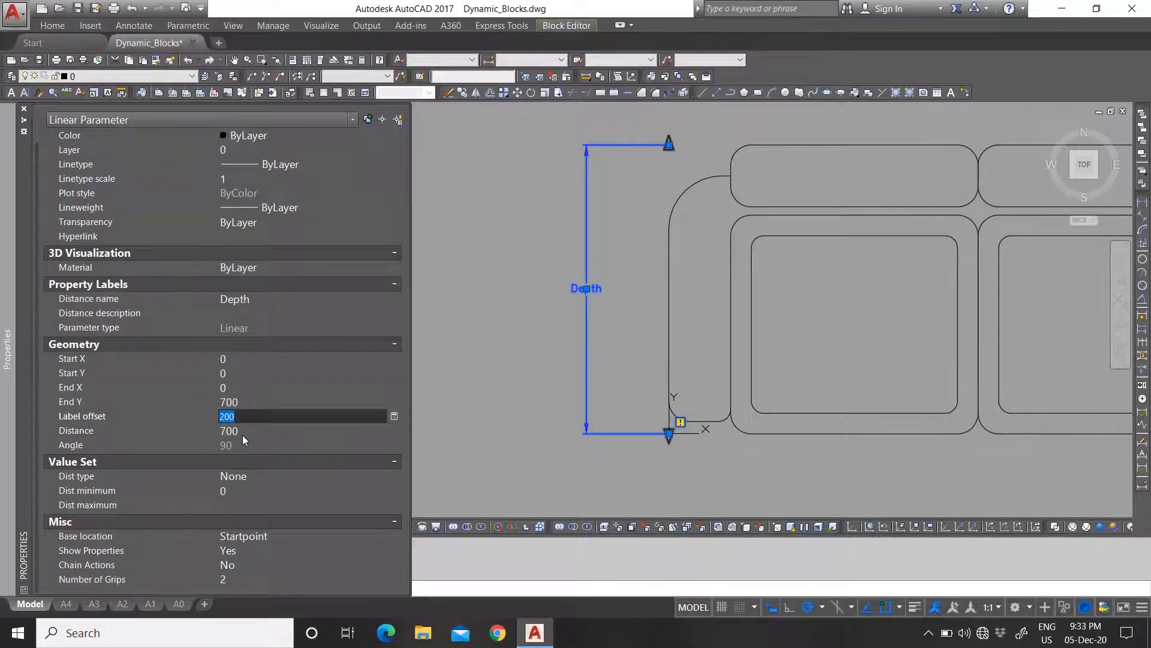
click(243, 432)
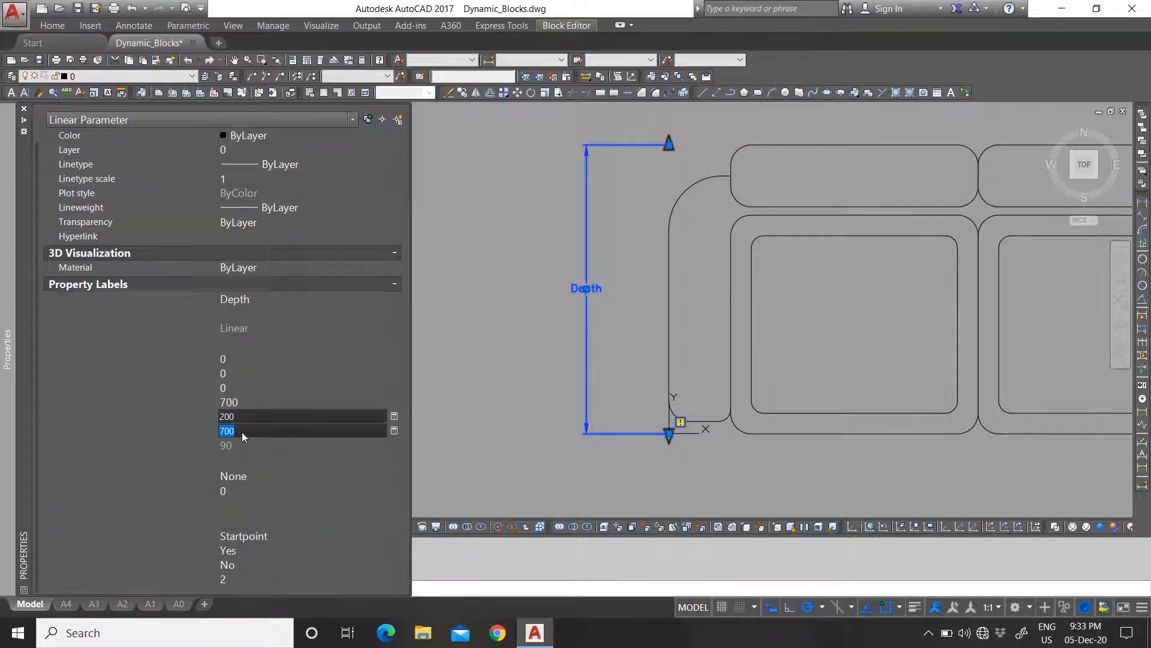
Step: Set the Depth parameter's distance type to List in its value set
click(244, 491)
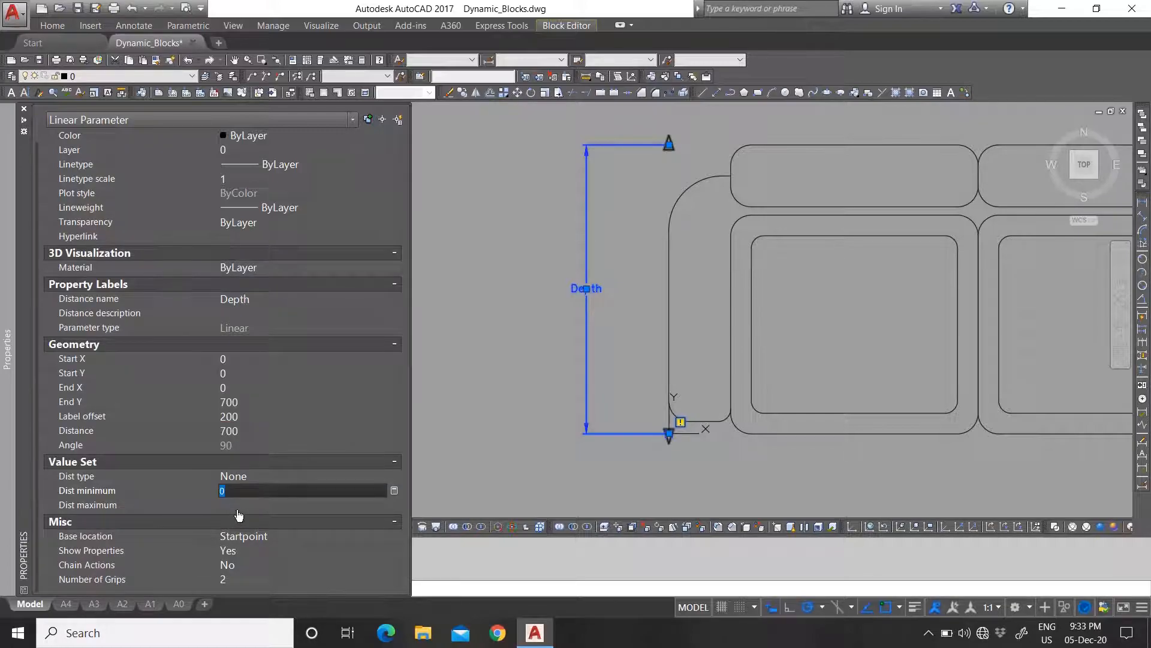
click(247, 476)
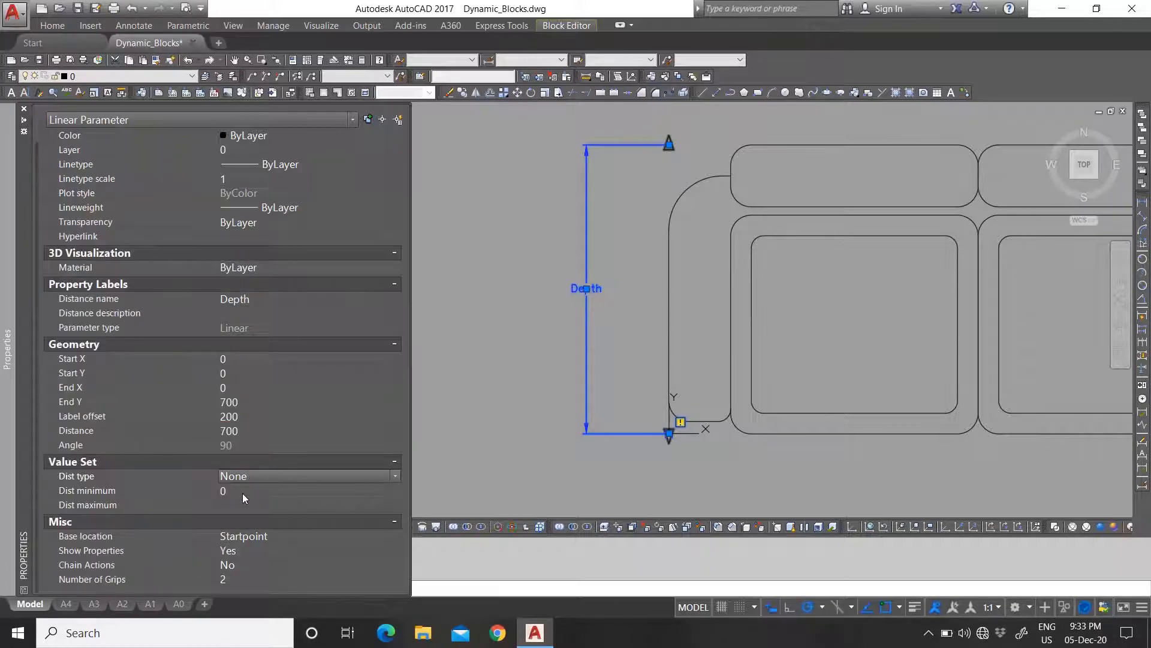
click(239, 506)
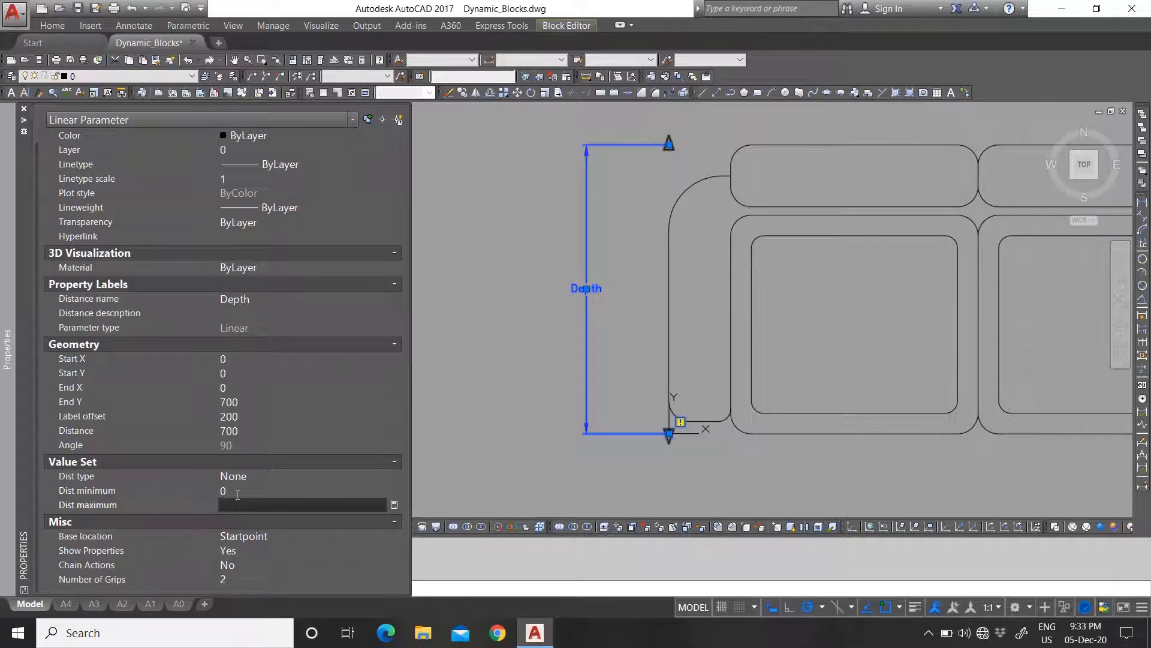
click(236, 492)
click(245, 477)
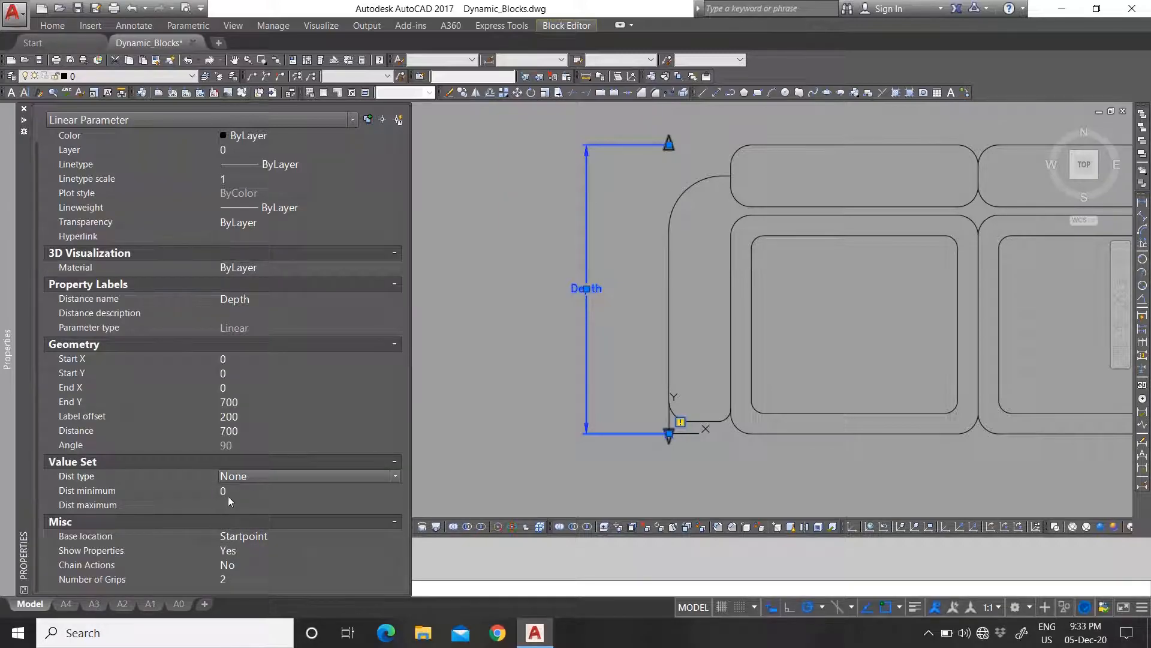
click(243, 480)
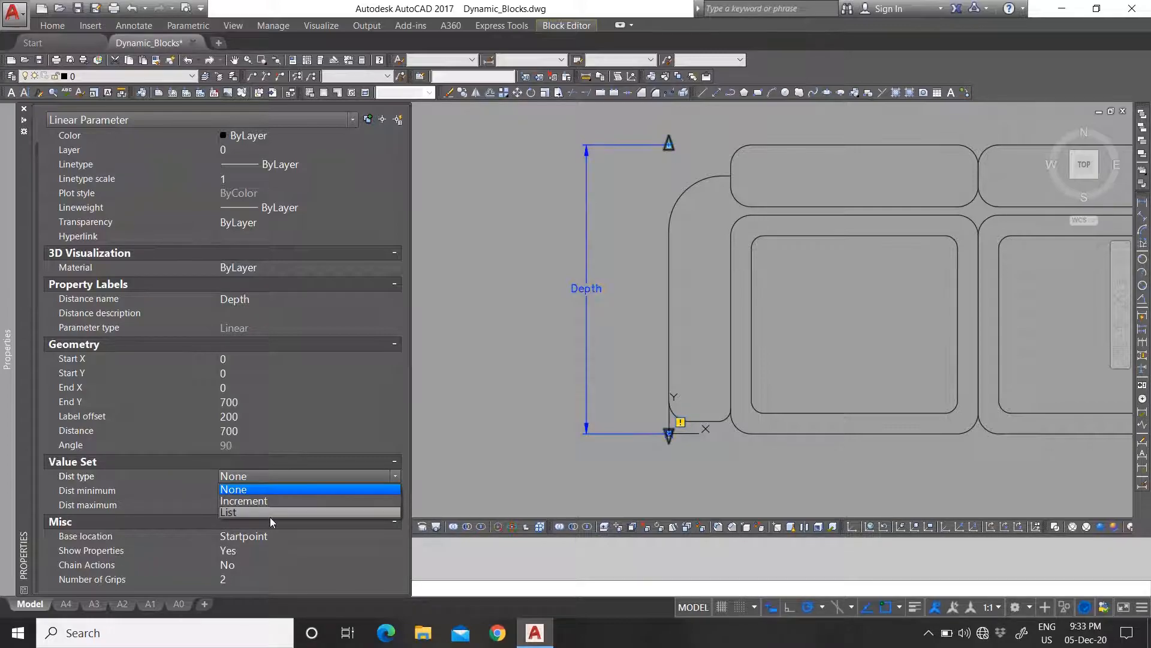
click(255, 513)
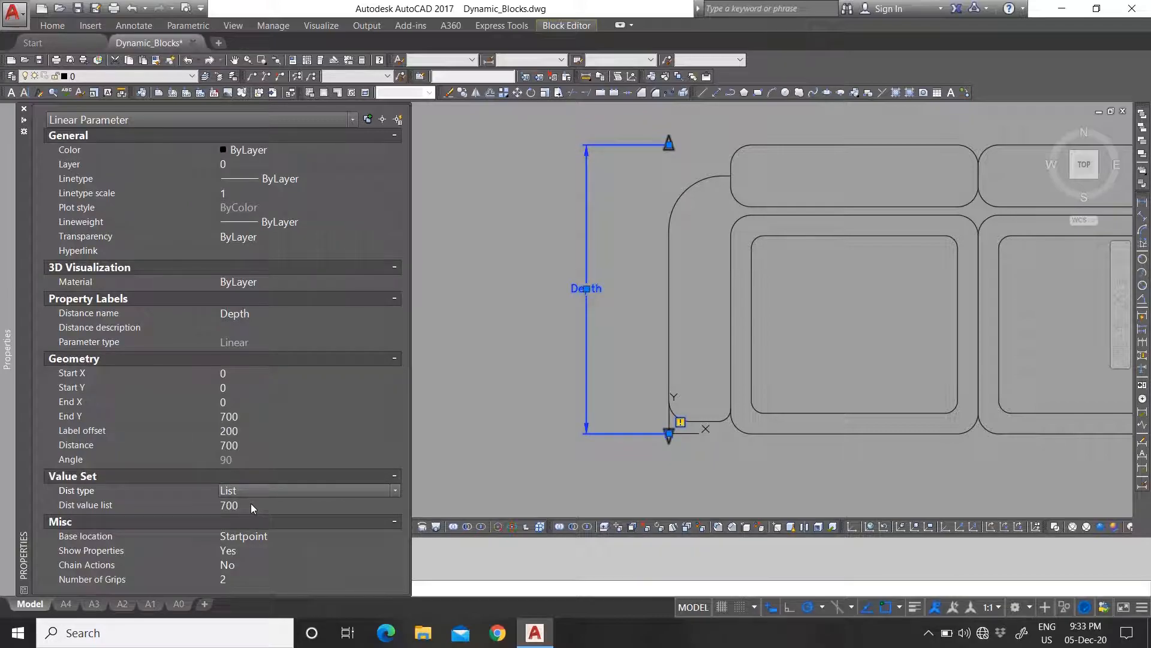
Step: Add the distances 600 and 500 to the Depth parameter's value list and accept the list
click(251, 506)
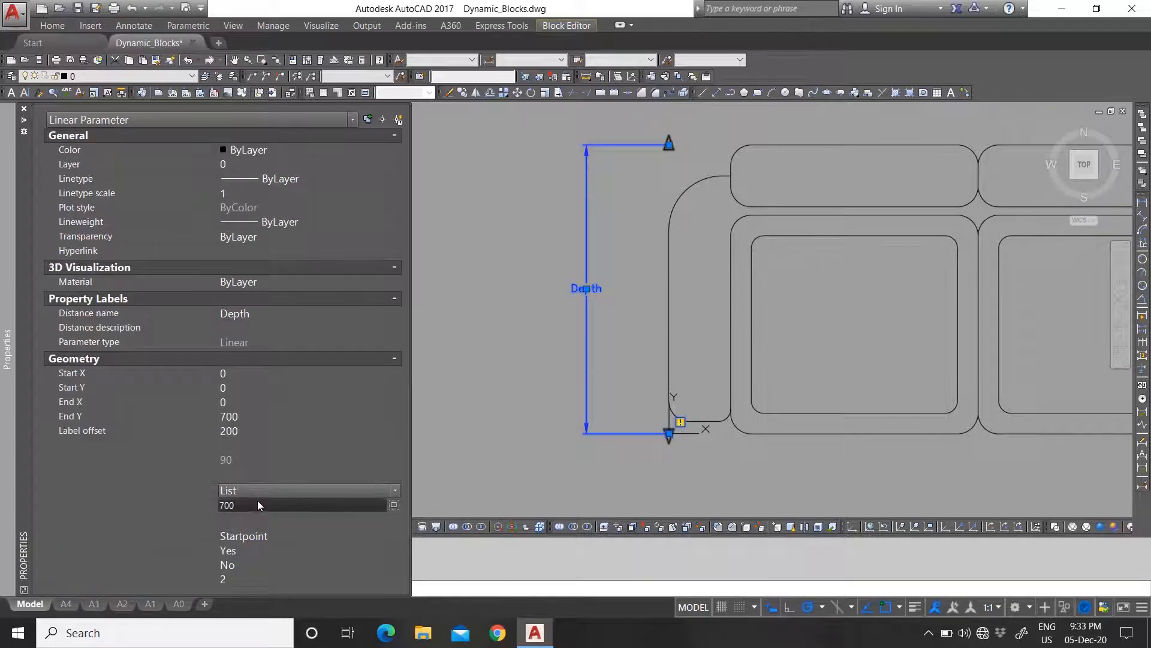
click(394, 505)
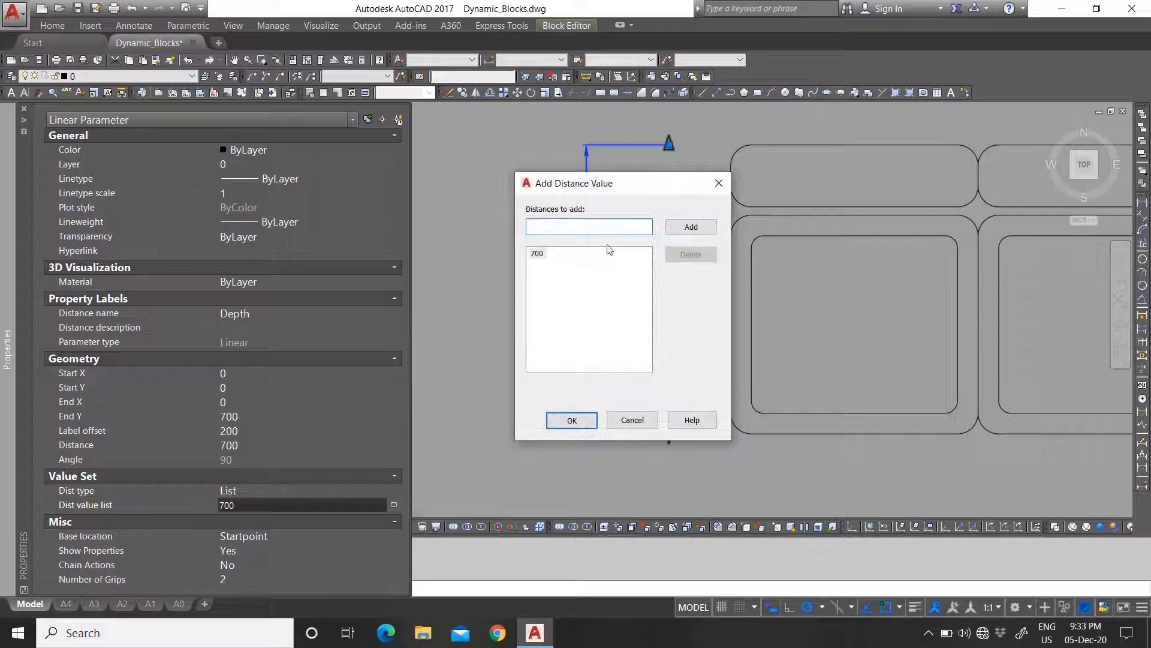
text(600)
drag(572, 185, 376, 181)
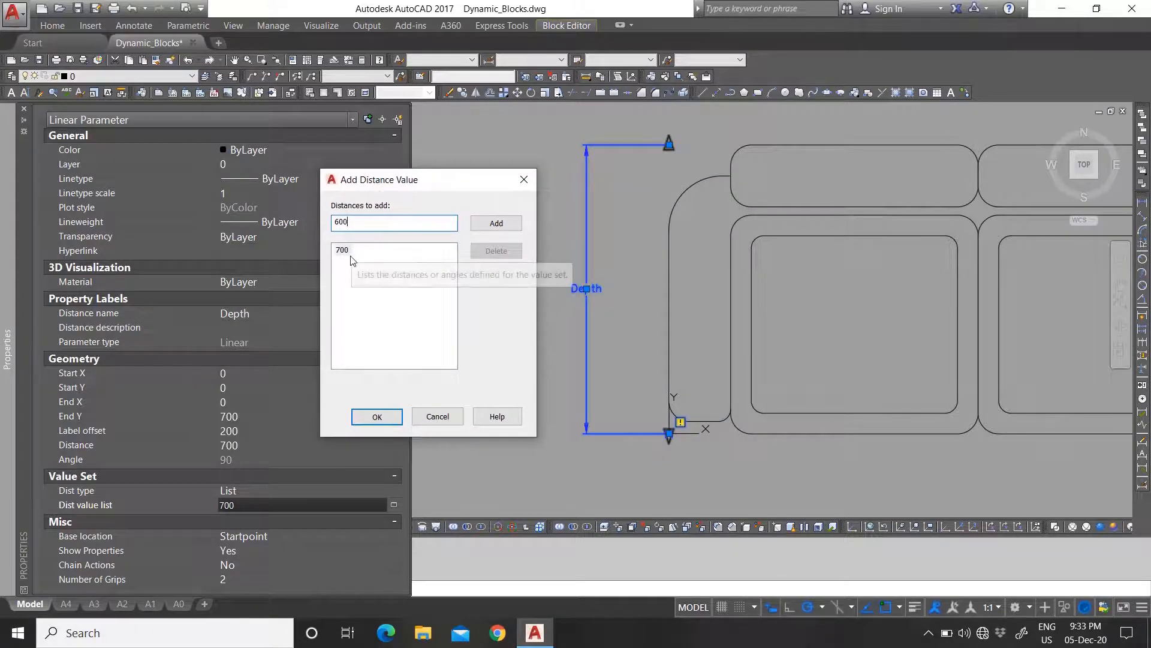
click(496, 223)
text(6)
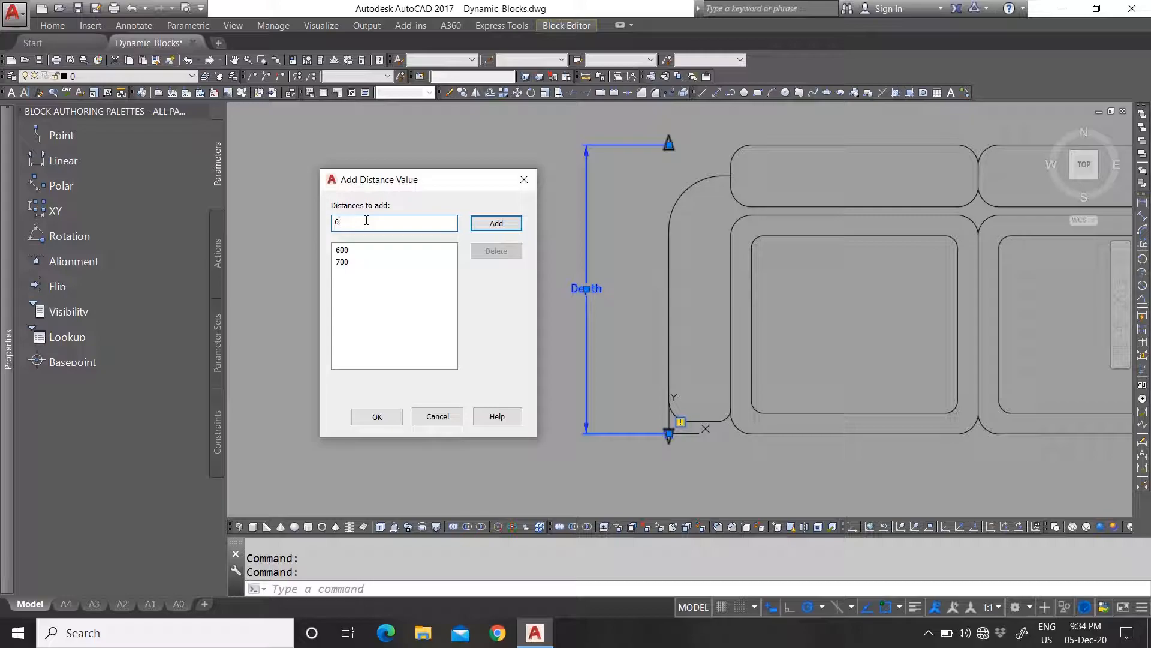
text(00500)
click(496, 223)
click(377, 416)
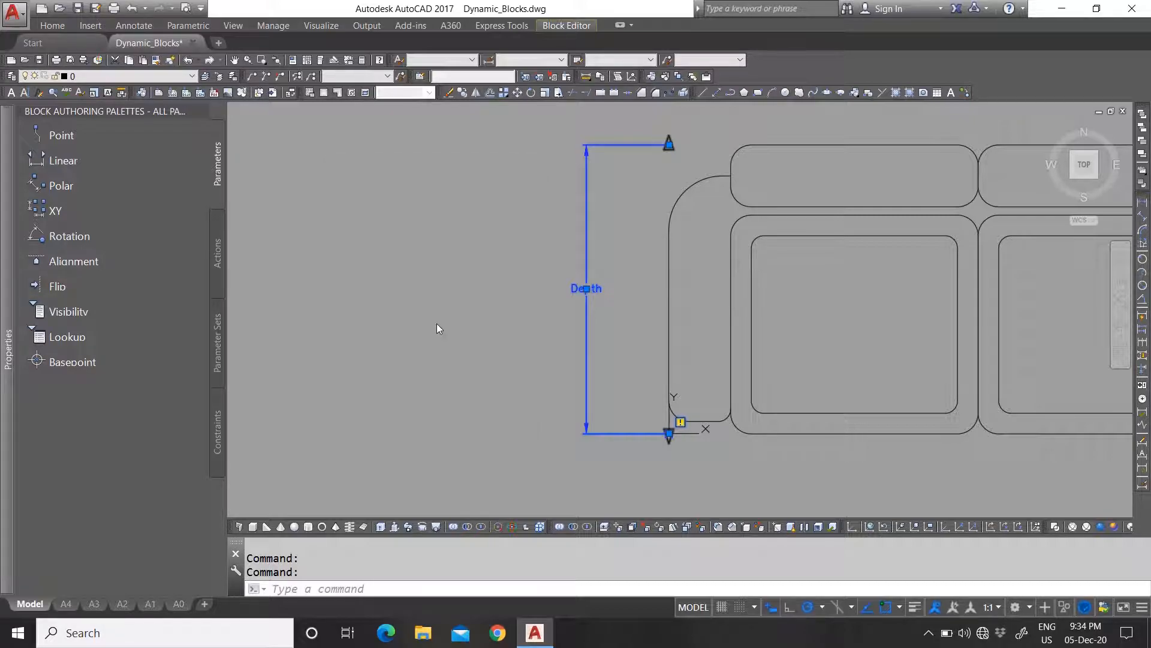
Step: Set the Depth parameter's number of grips to 1 and deselect it
scroll(455, 345, down, 3)
scroll(501, 347, up, 3)
key(Escape)
click(502, 271)
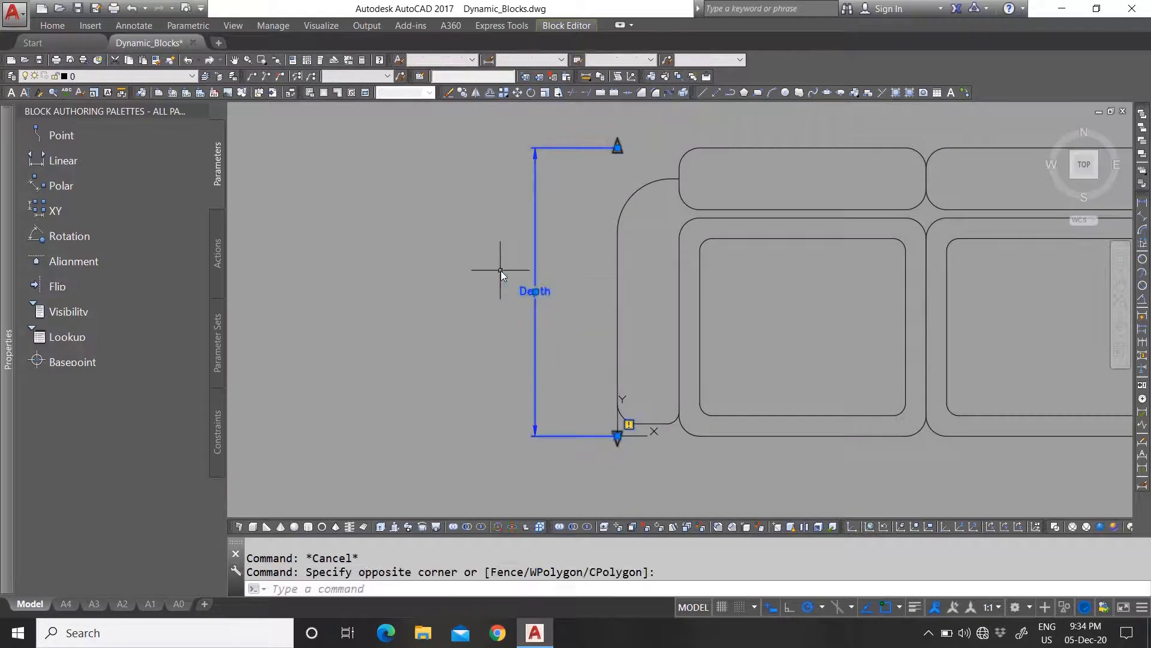
key(ctrl+1)
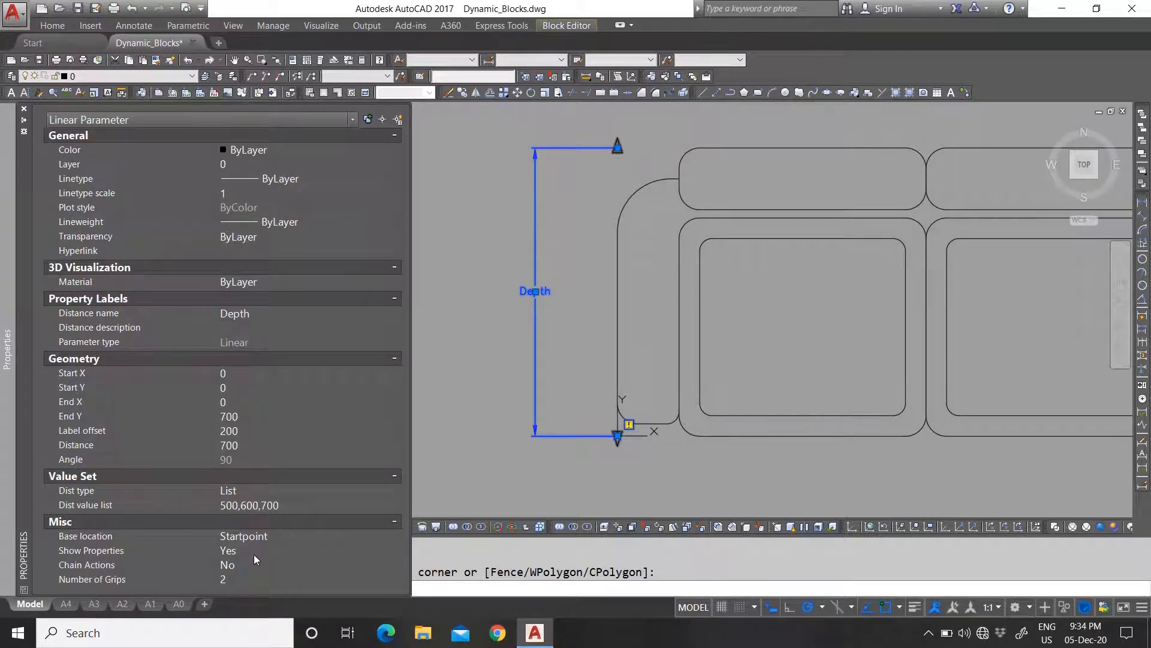
click(260, 580)
click(247, 596)
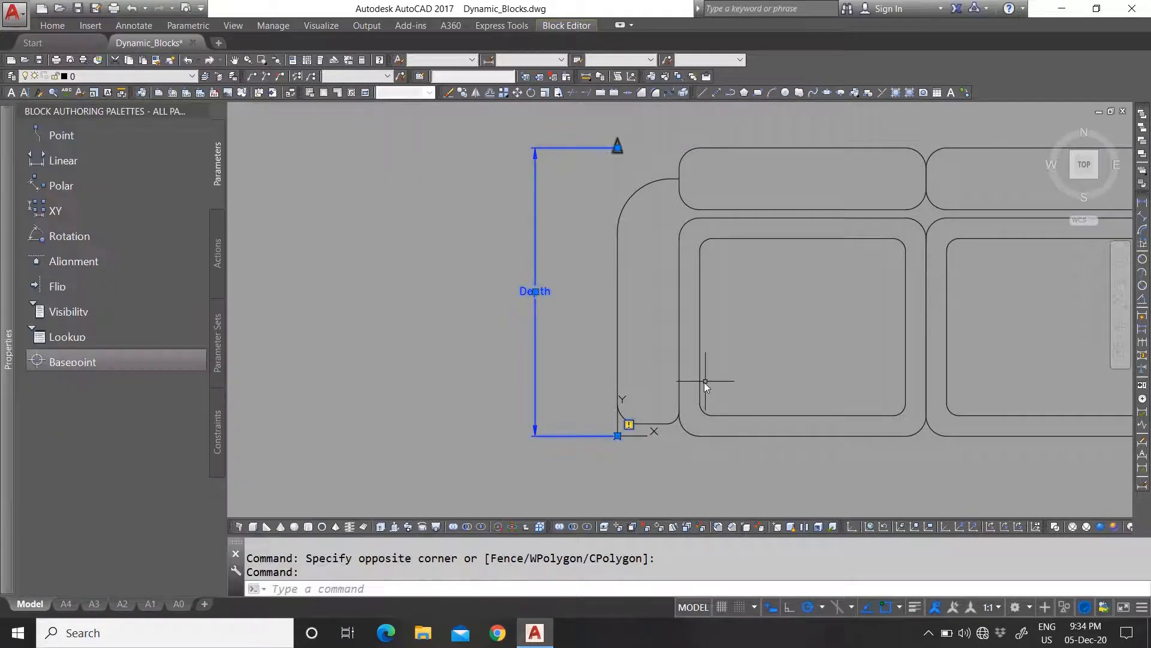
key(Escape)
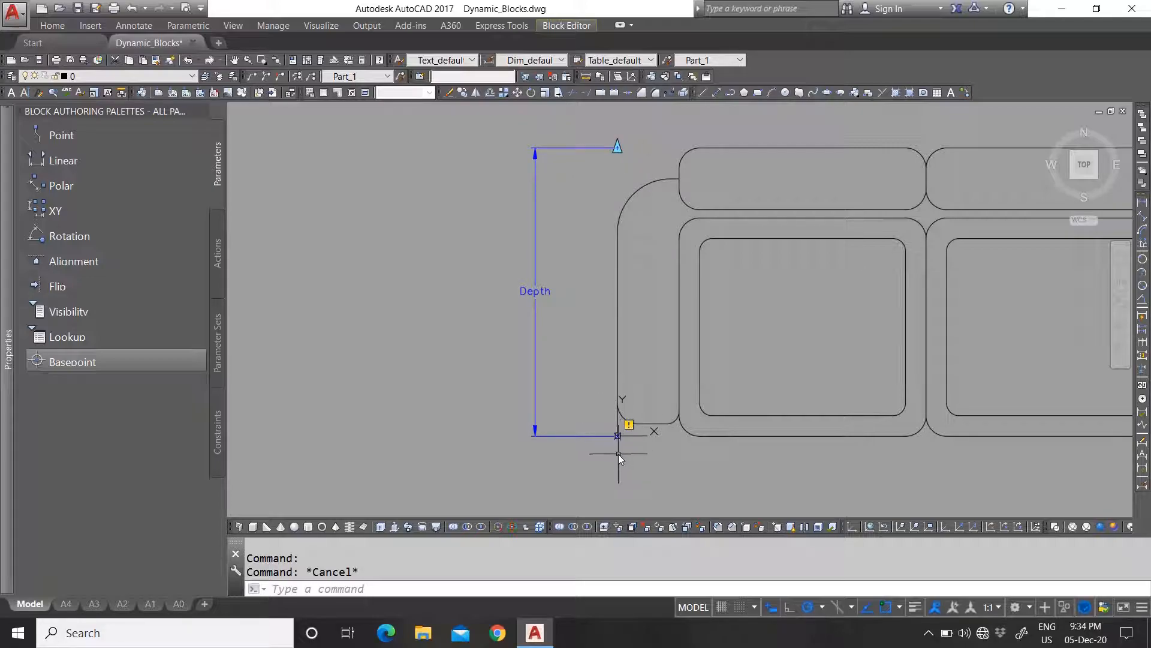
Step: Check the Depth parameter's value list and number of grips in its properties, then deselect it
click(530, 235)
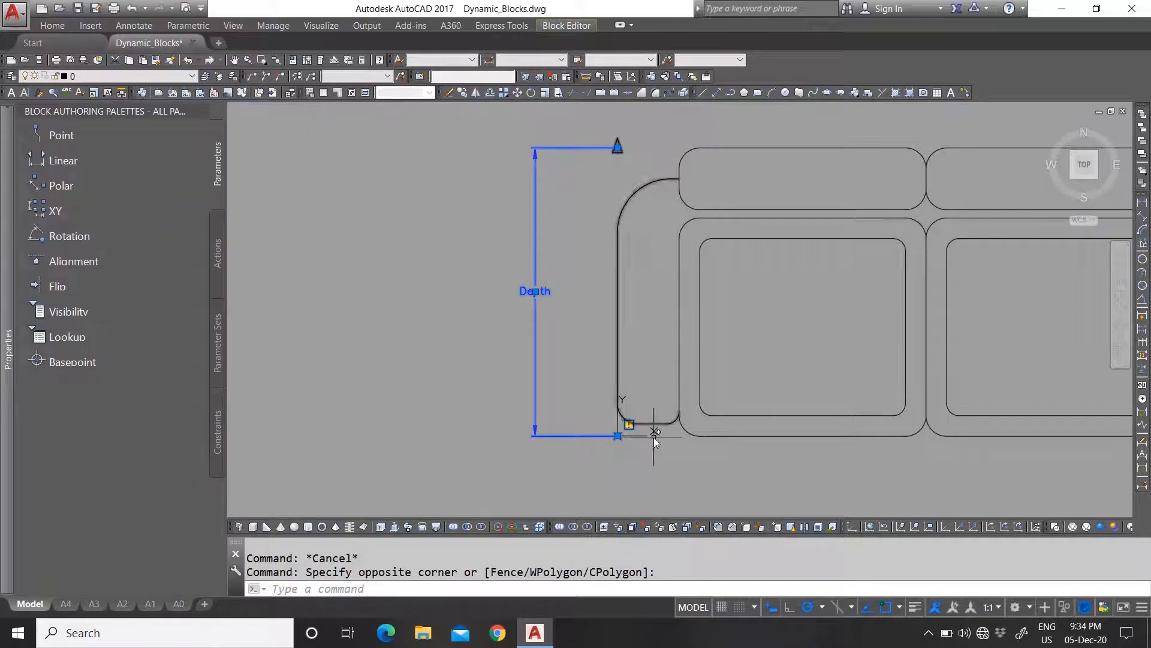
mouse_move(7, 348)
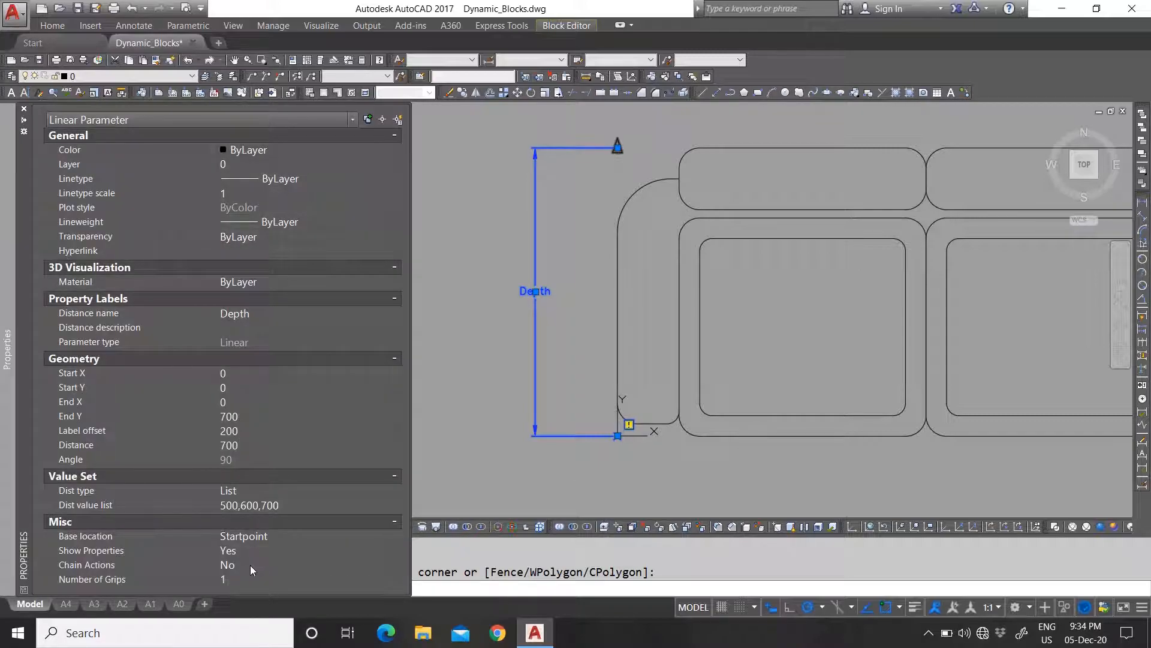
click(240, 579)
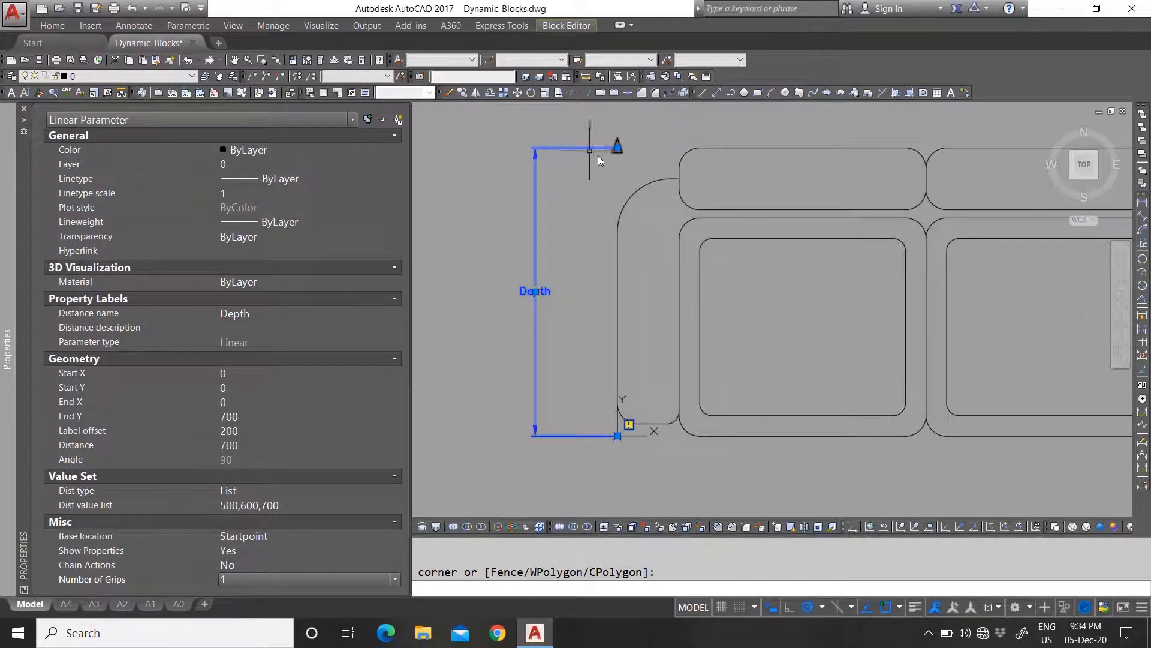
click(602, 157)
click(663, 164)
key(Escape)
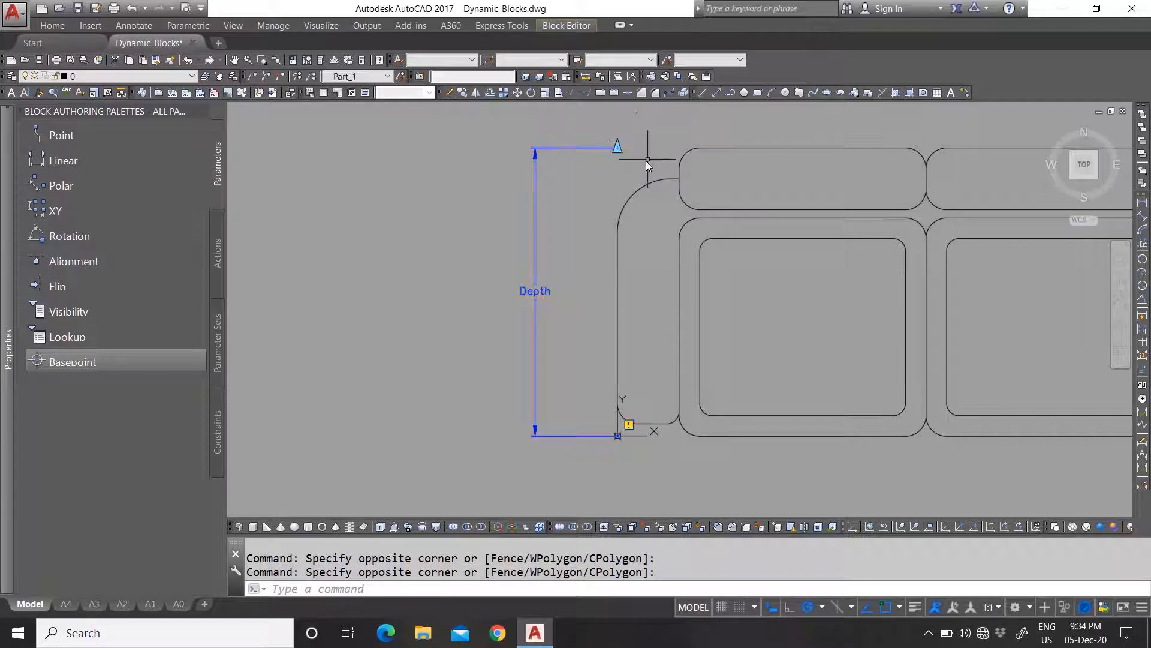
key(Escape)
scroll(714, 291, down, 3)
scroll(506, 265, up, 3)
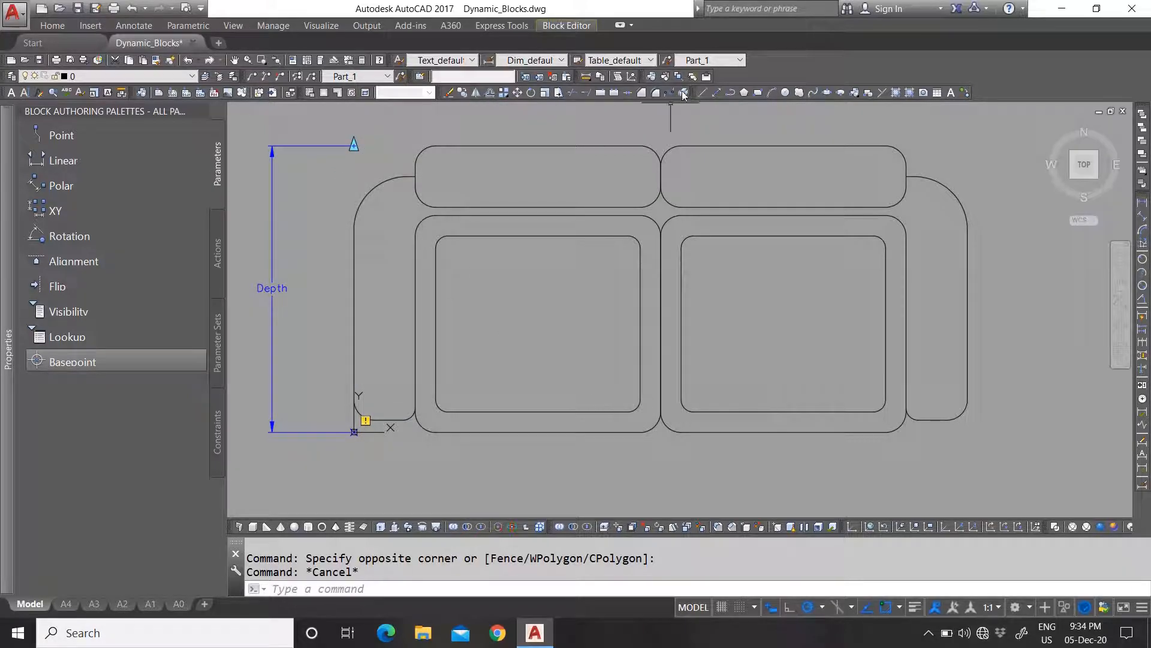
Step: Start a Stretch action on the Depth parameter and associate it with the parameter's upper end point
click(62, 160)
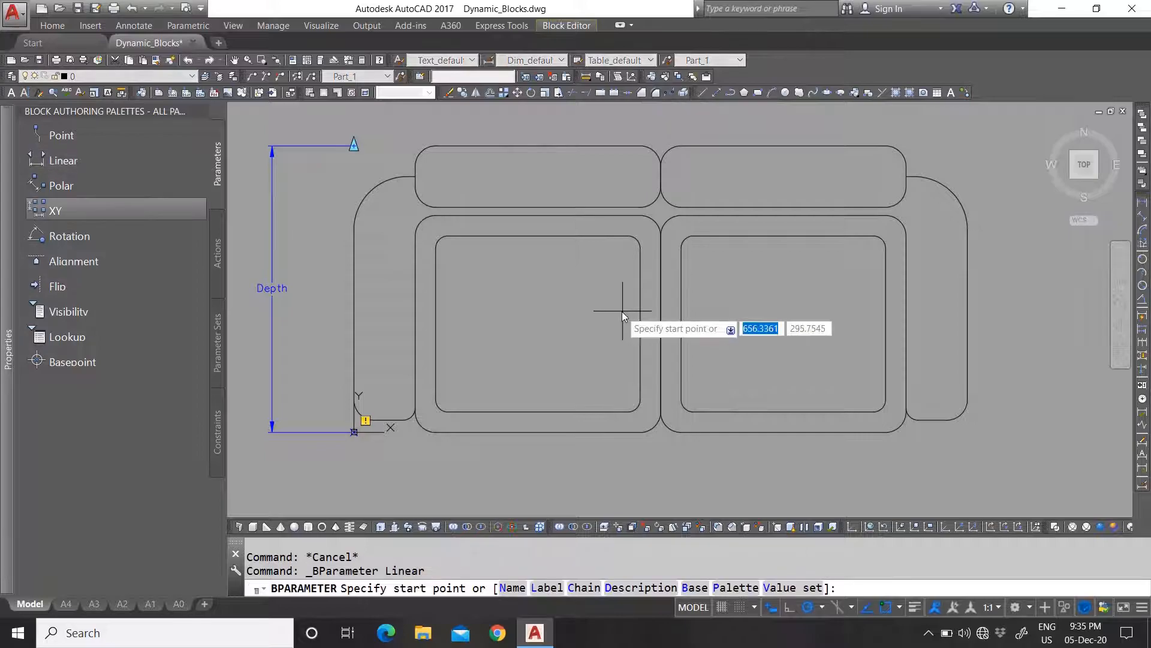
key(Escape)
double_click(267, 293)
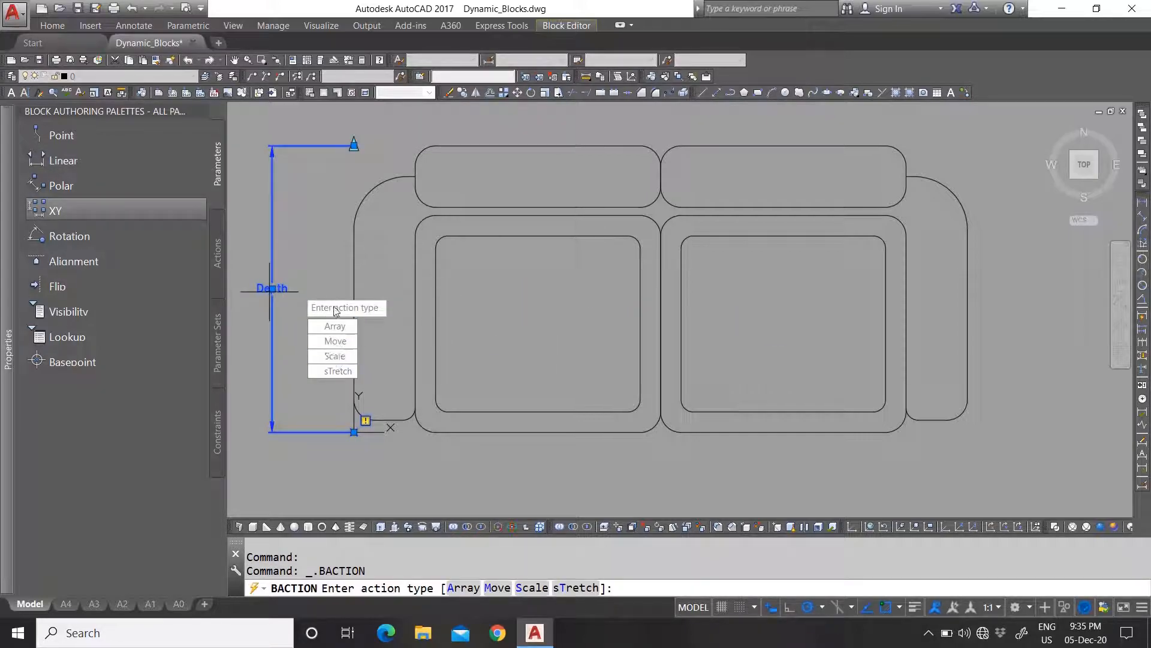
click(335, 371)
scroll(455, 355, down, 3)
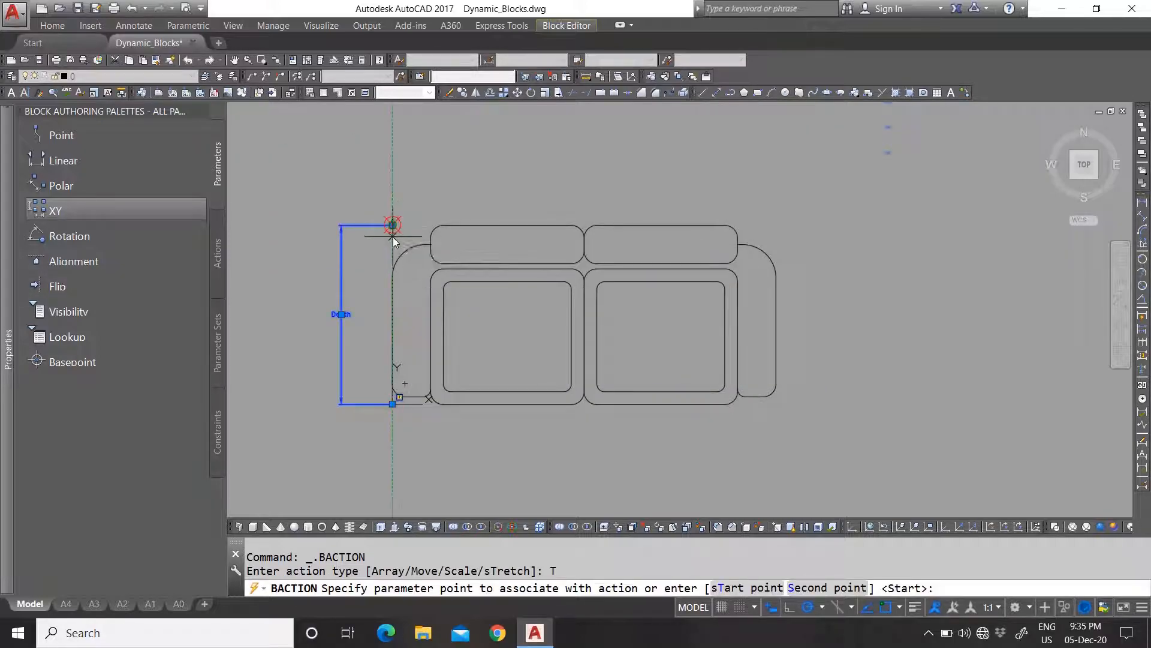
scroll(360, 353, up, 2)
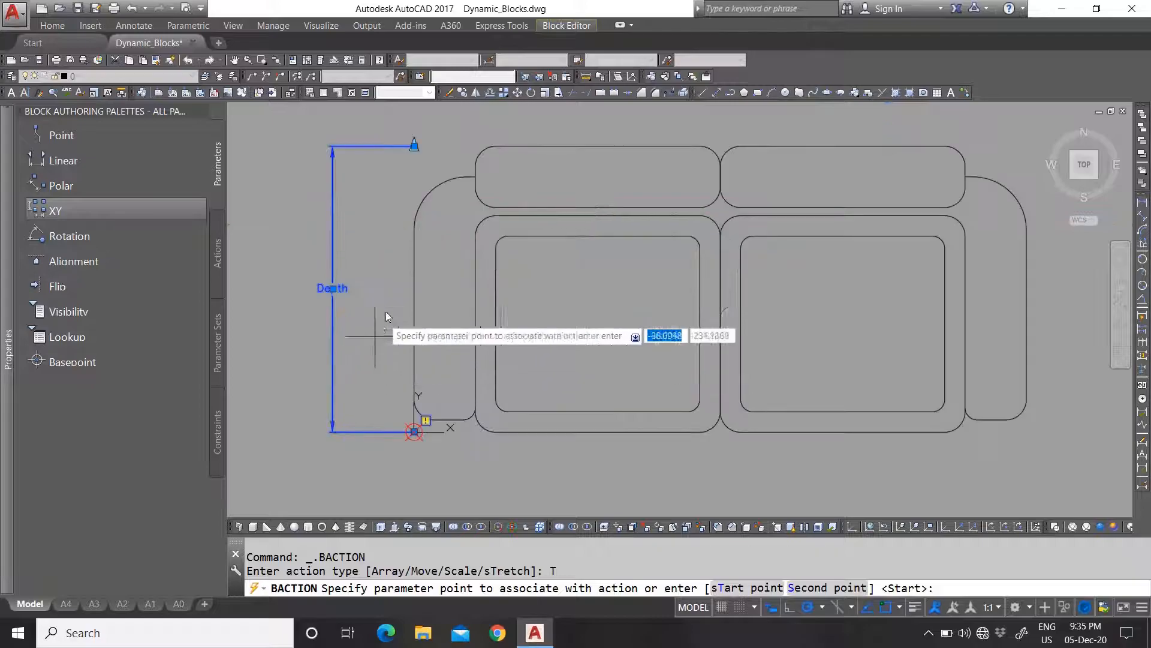
click(415, 147)
Step: Frame the sofa's upper half as the stretch frame and select all the sofa outlines crossing it for the Stretch action
scroll(444, 240, down, 3)
scroll(474, 234, up, 3)
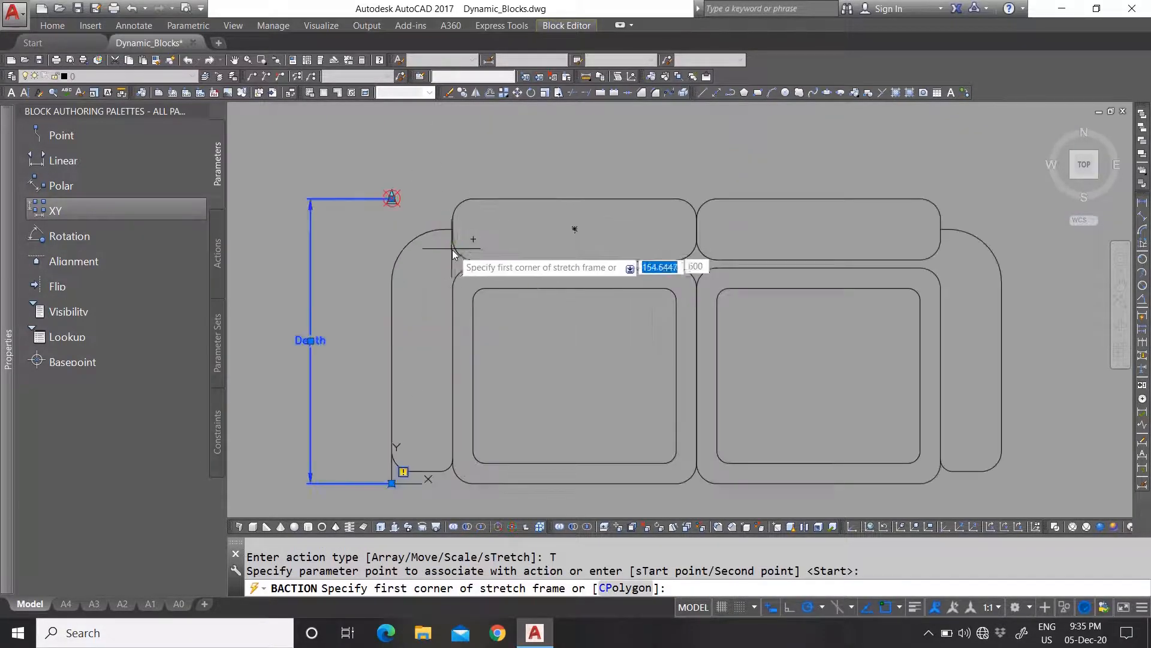
click(1036, 332)
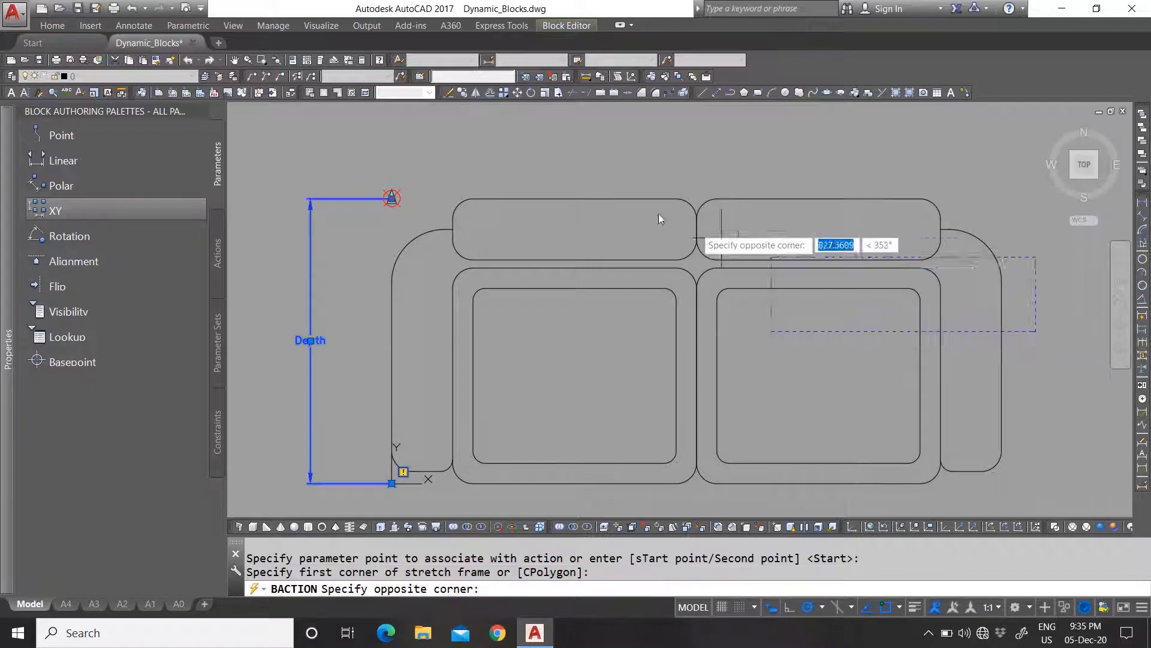
click(347, 150)
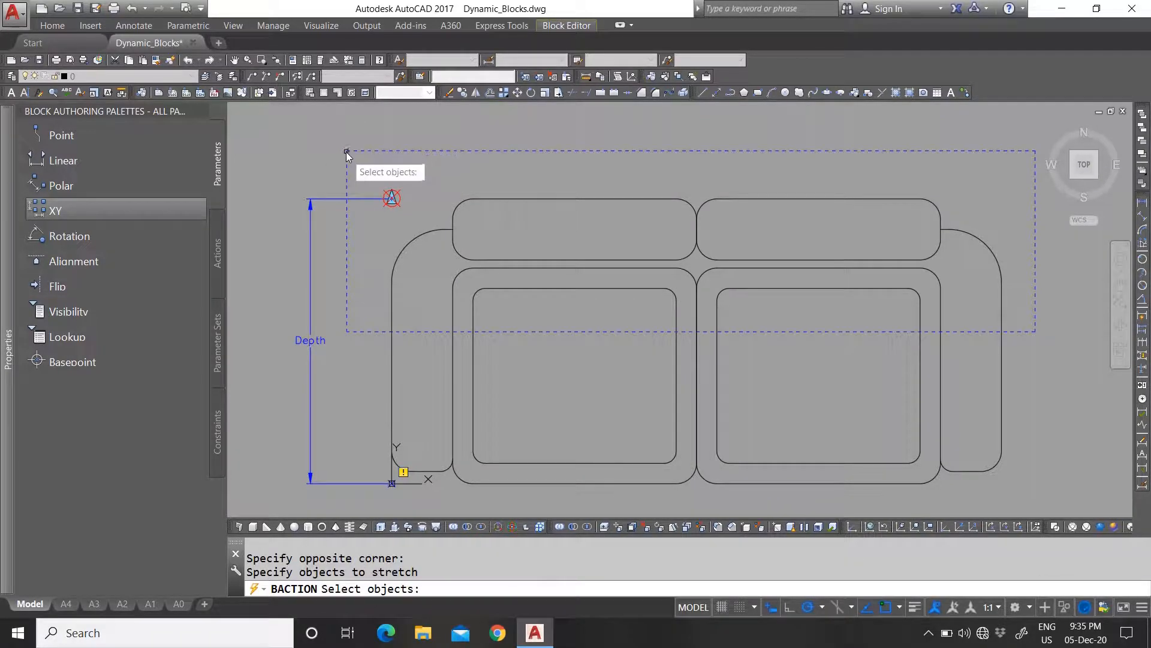
click(1013, 323)
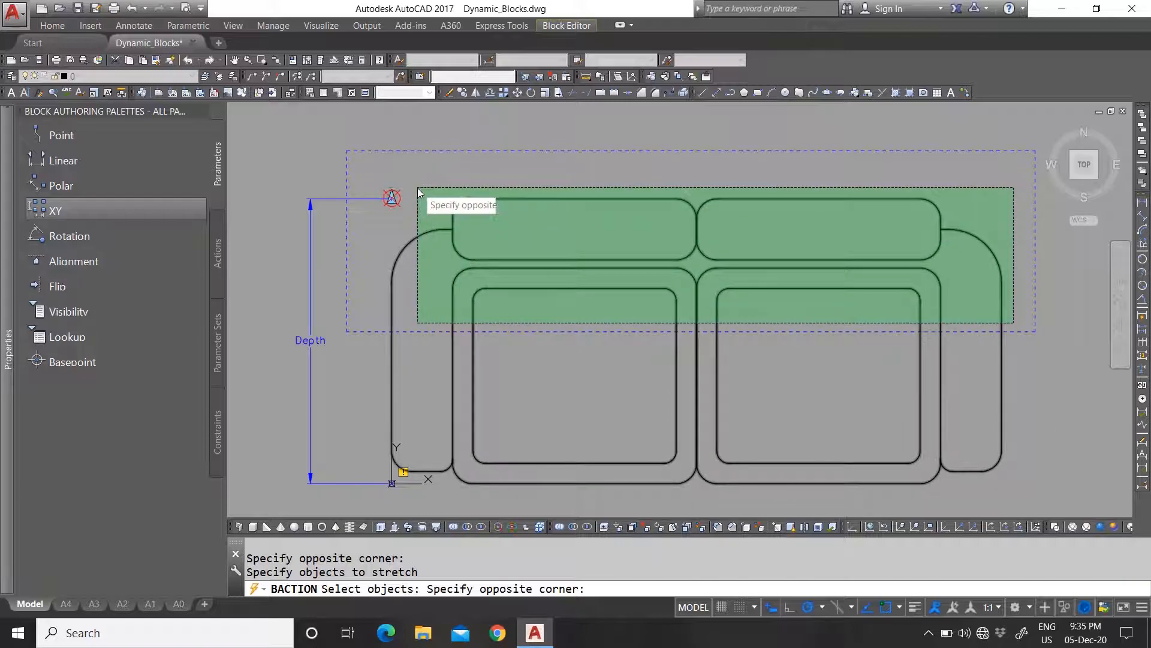
click(420, 192)
key(Return)
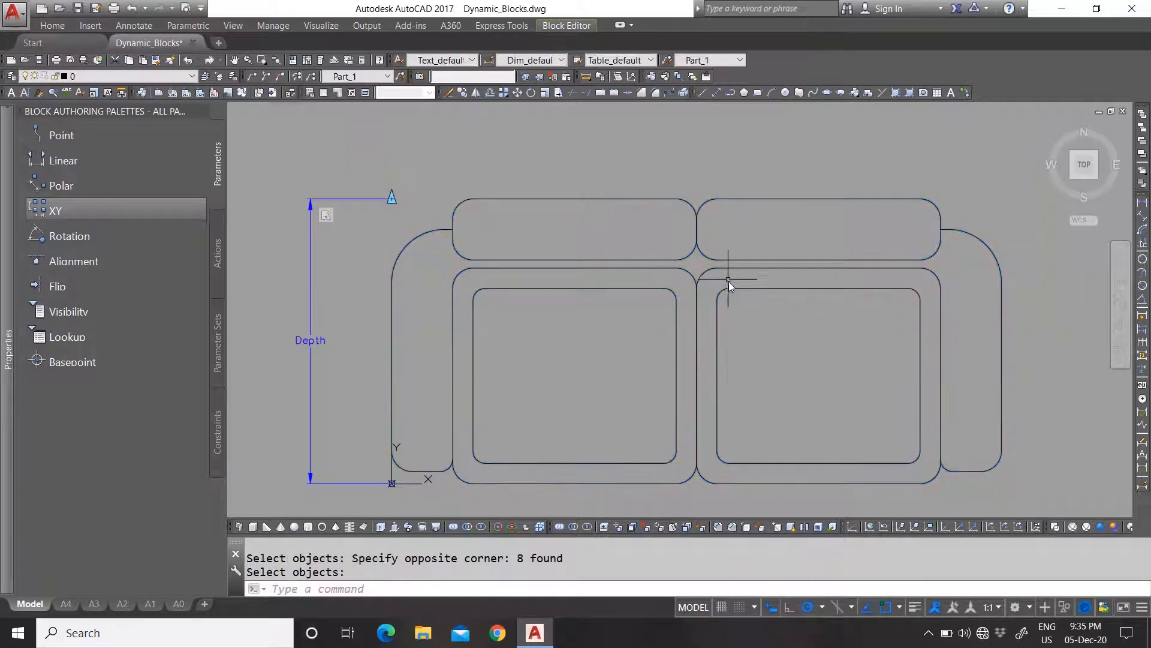
scroll(492, 257, down, 3)
scroll(519, 258, up, 3)
scroll(502, 351, down, 2)
scroll(454, 355, up, 1)
scroll(629, 306, up, 2)
scroll(629, 305, down, 2)
scroll(510, 328, up, 2)
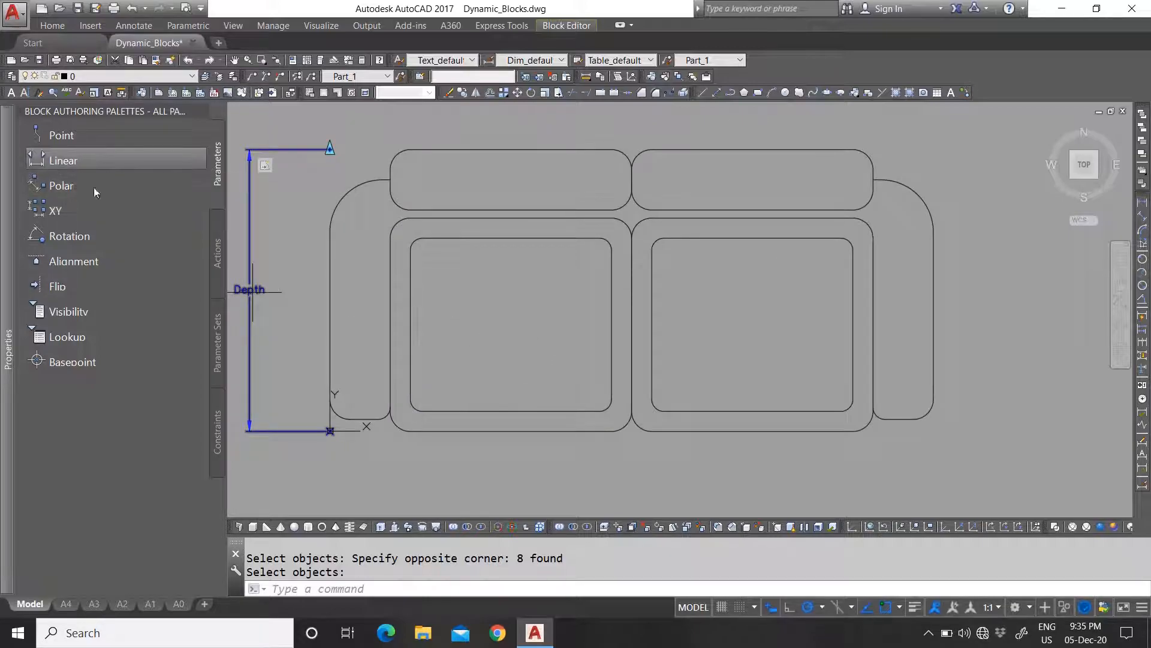
Step: Add a horizontal linear parameter 1500 long between the outer edges of the two armrests, with its label below the sofa
click(63, 160)
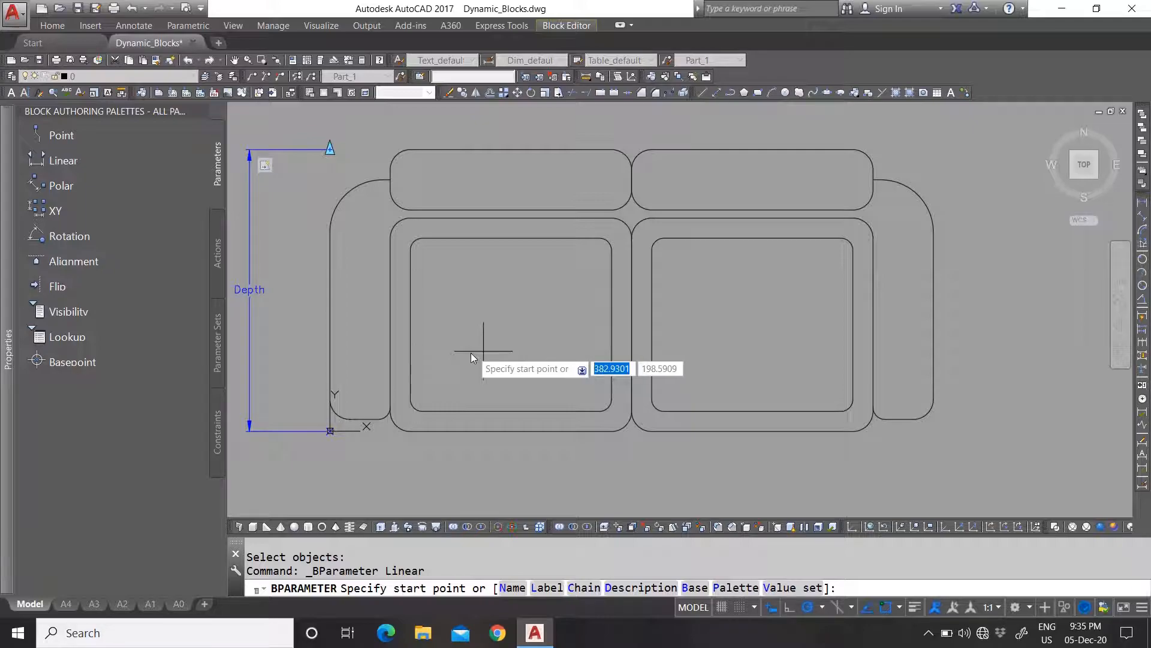
click(329, 399)
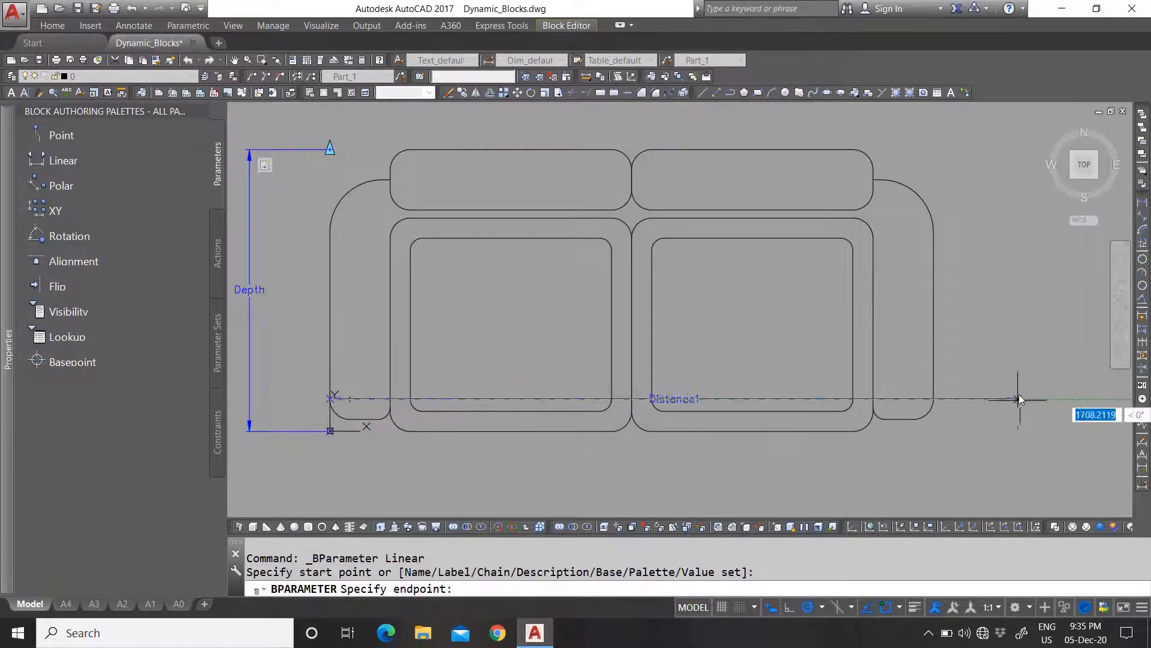
click(932, 407)
scroll(610, 455, down, 3)
scroll(621, 426, up, 3)
click(618, 417)
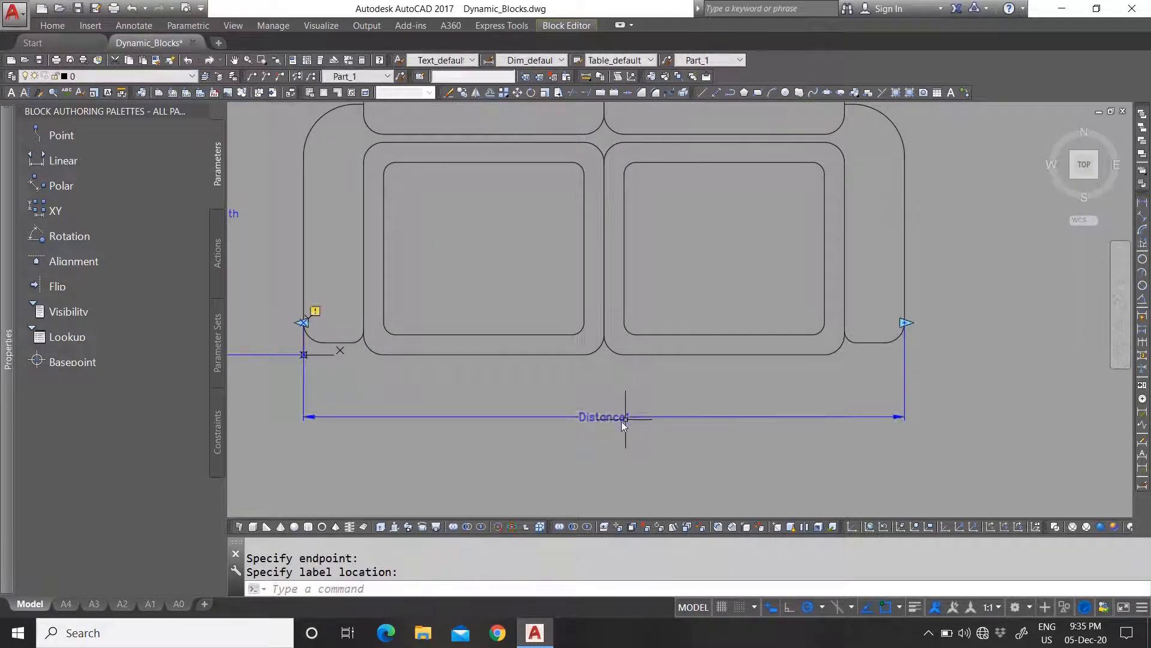
Step: Set the horizontal linear parameter's number of grips to 1
scroll(246, 498, down, 1)
click(250, 562)
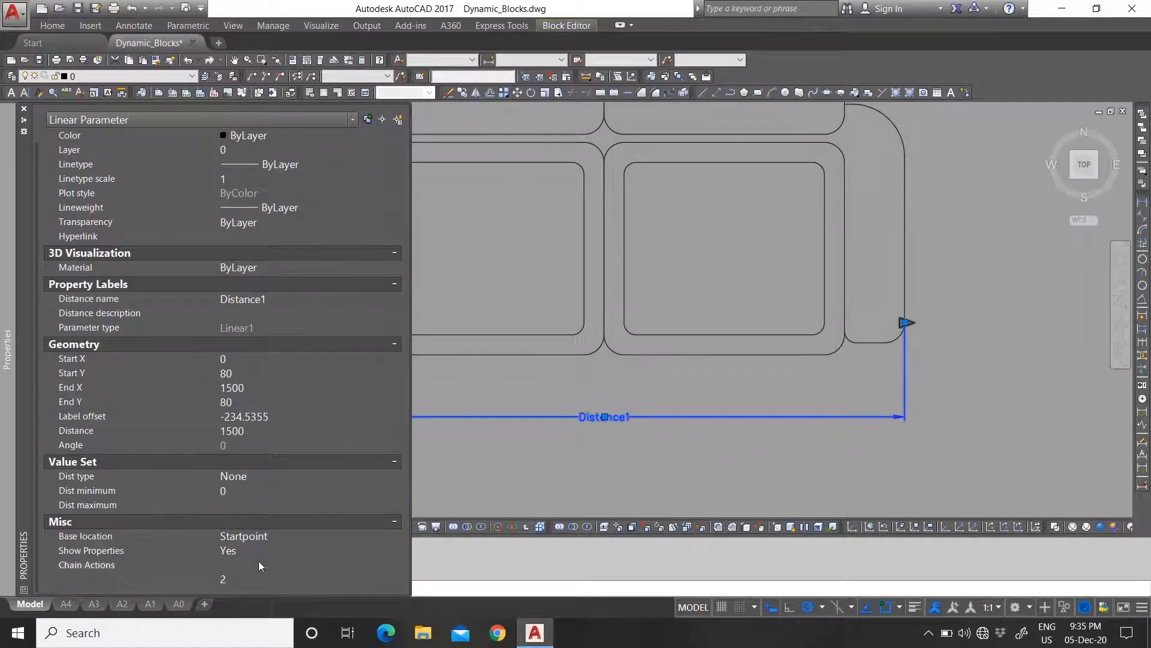
click(259, 541)
click(261, 577)
click(254, 603)
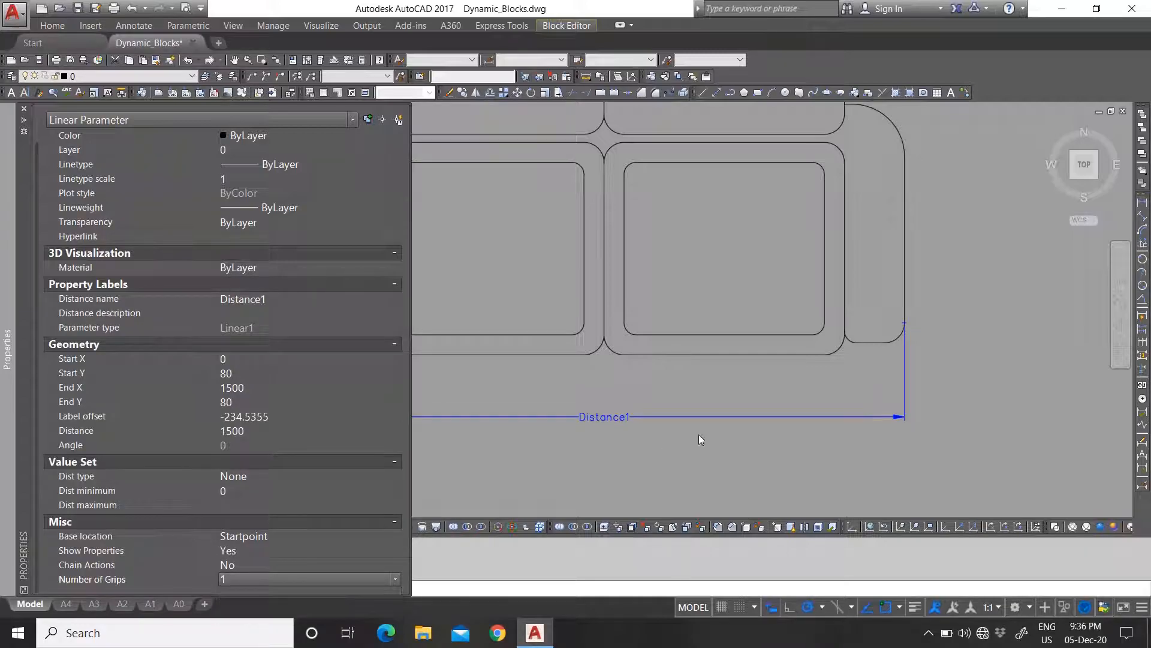
scroll(566, 396, down, 3)
scroll(575, 400, up, 3)
Step: Change the horizontal linear parameter's distance name to Length and deselect it
double_click(575, 400)
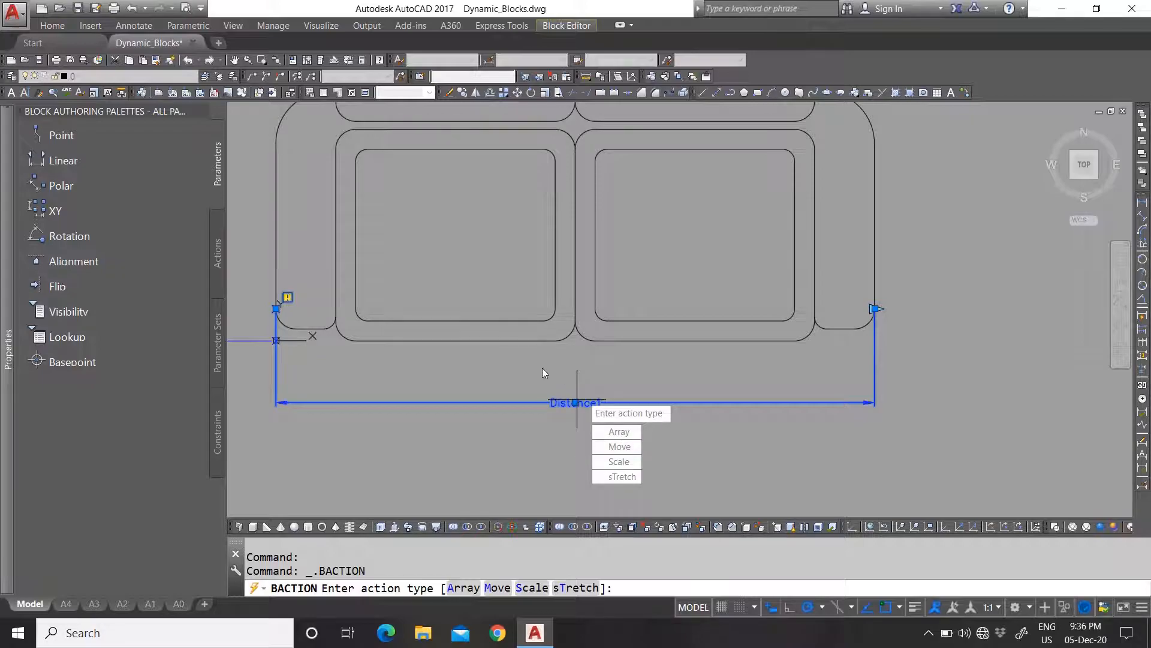
key(Escape)
mouse_move(8, 360)
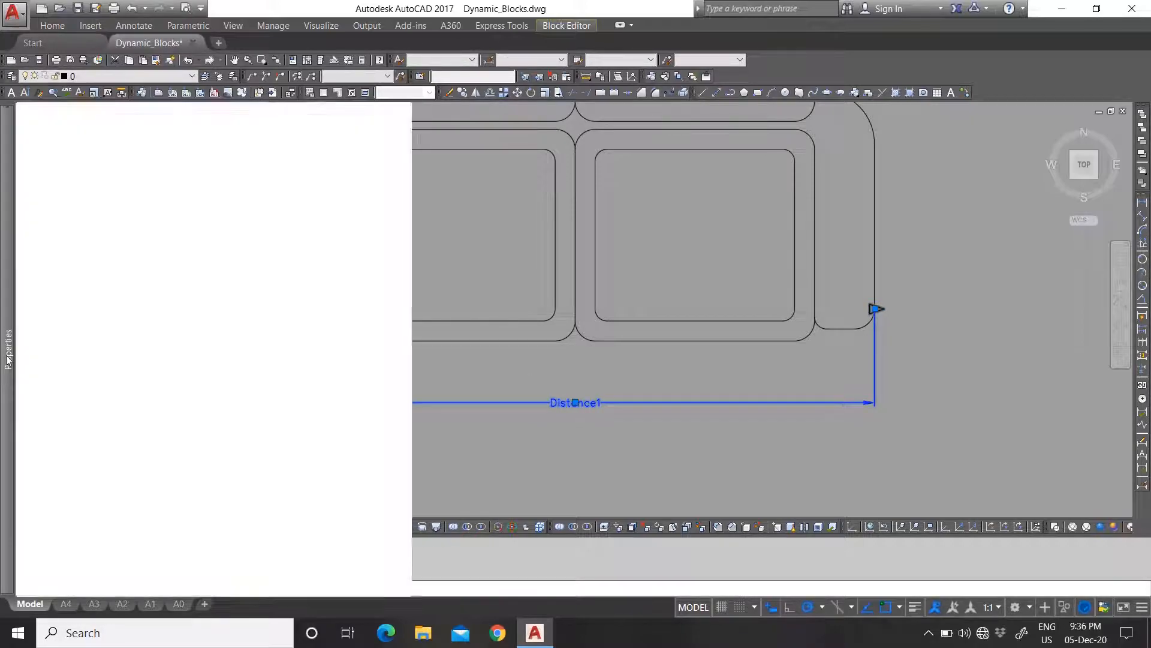
click(280, 313)
text(Length)
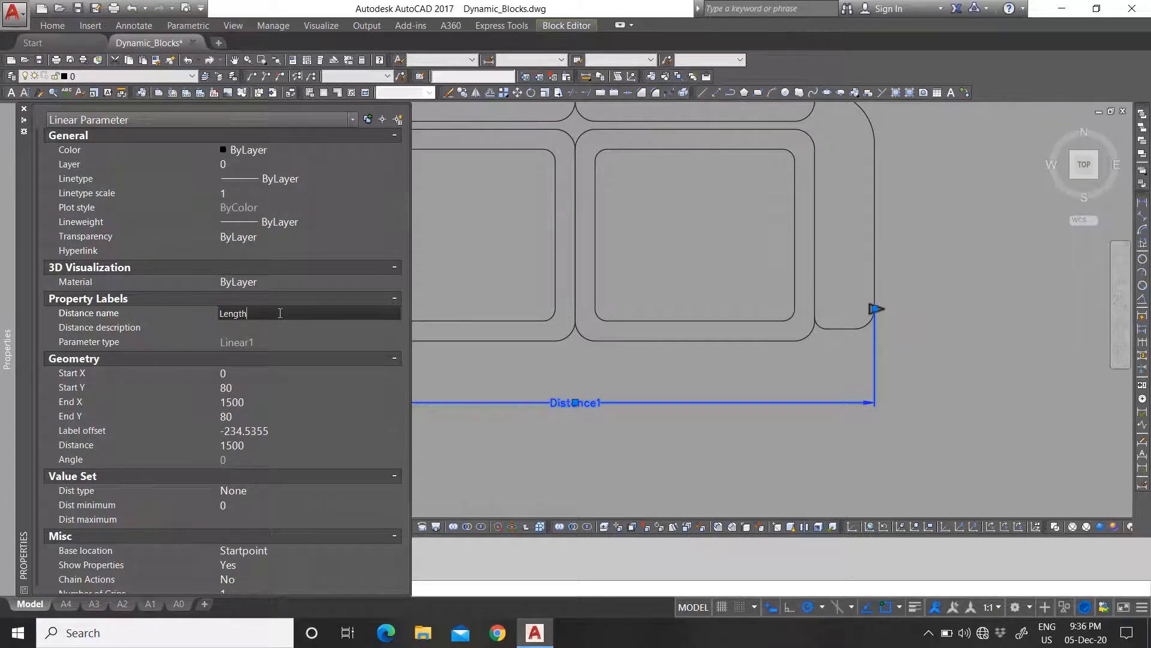
key(Return)
key(Escape)
Step: Start a Move action on the Length parameter and associate it with the parameter's right end point
scroll(661, 377, down, 2)
double_click(620, 402)
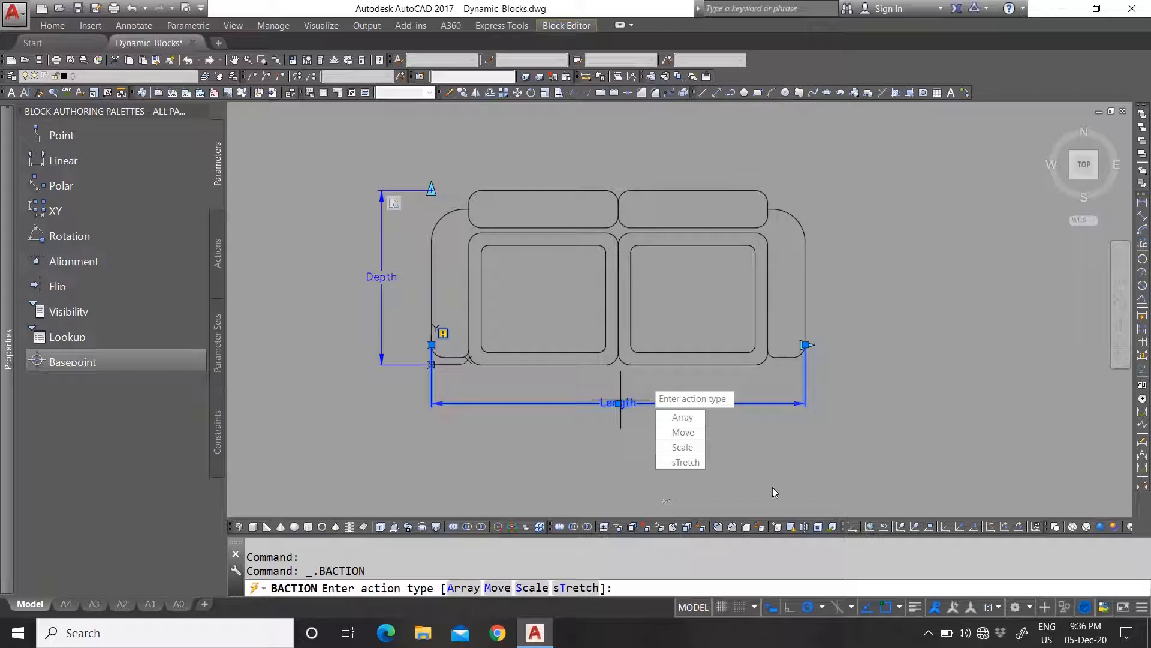
click(692, 440)
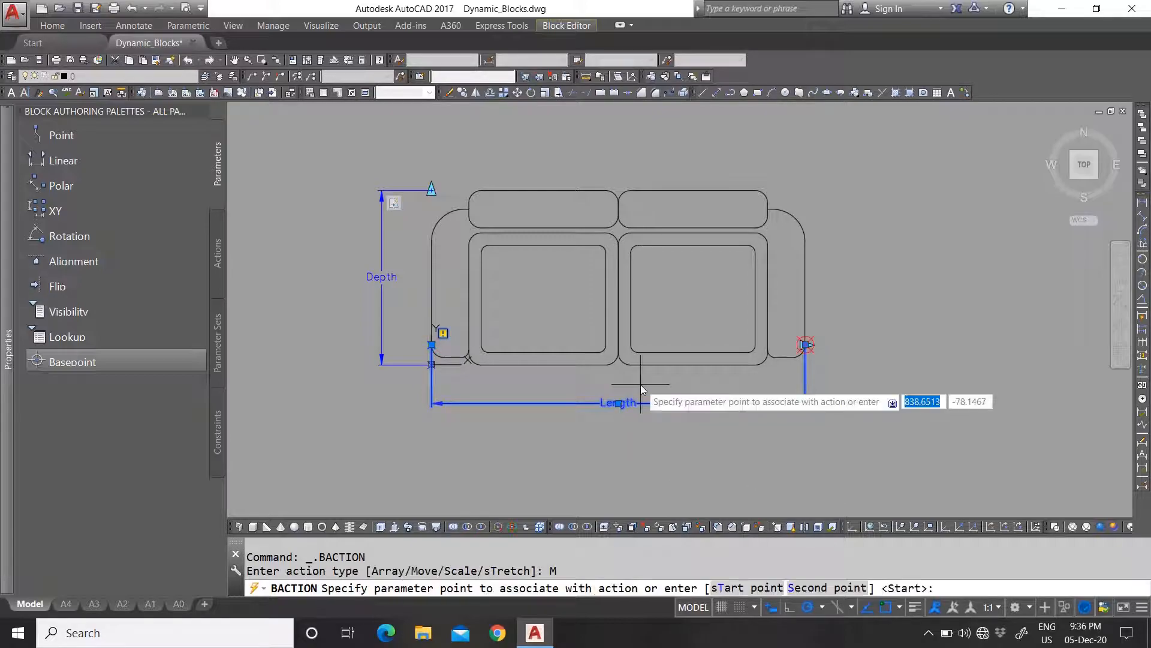
click(805, 347)
Step: Select the right seat's two outlines, the right backrest and the right armrest as the Move action's objects and finish the action
scroll(702, 264, up, 4)
click(719, 318)
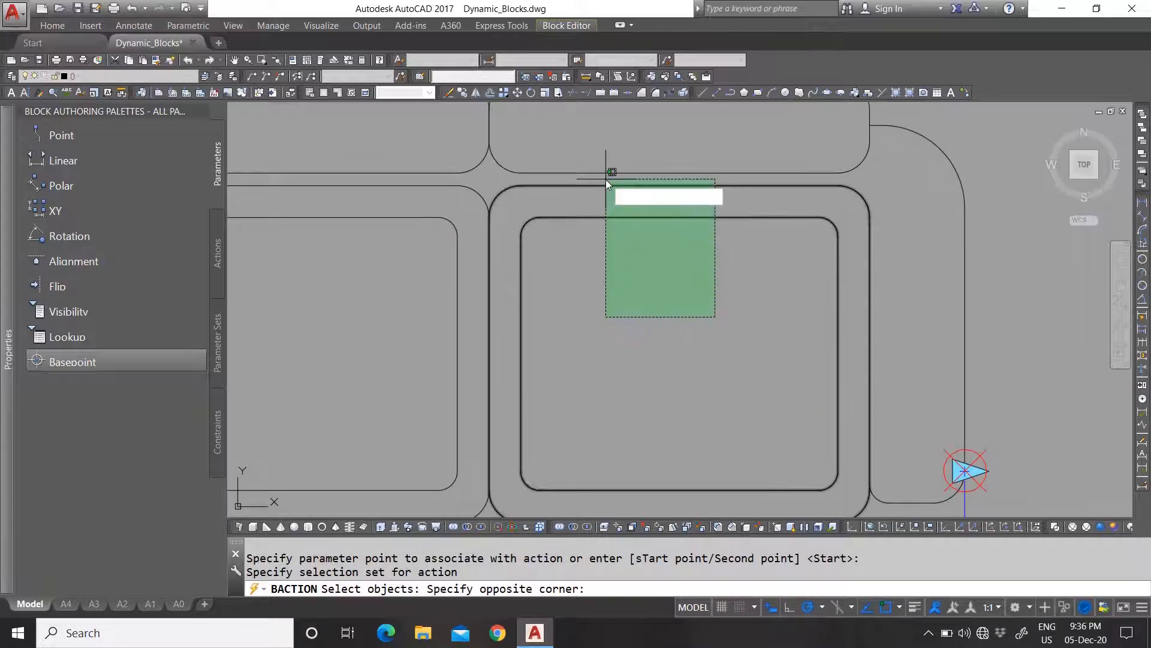
click(610, 174)
scroll(641, 231, down, 2)
click(774, 253)
click(714, 246)
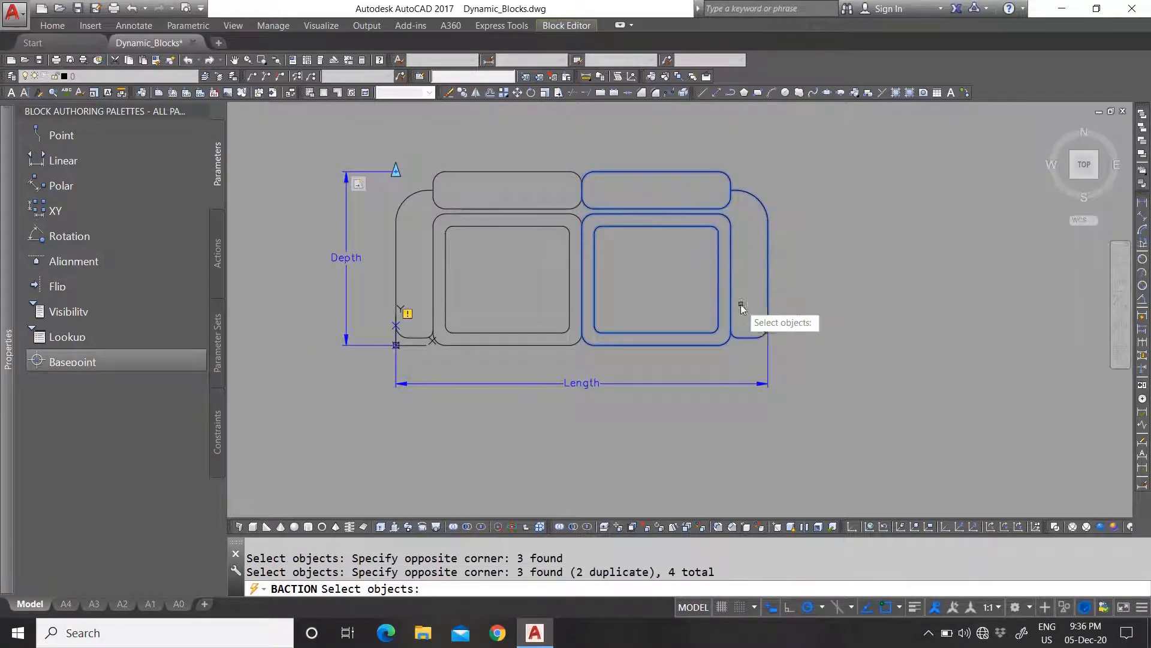
key(Return)
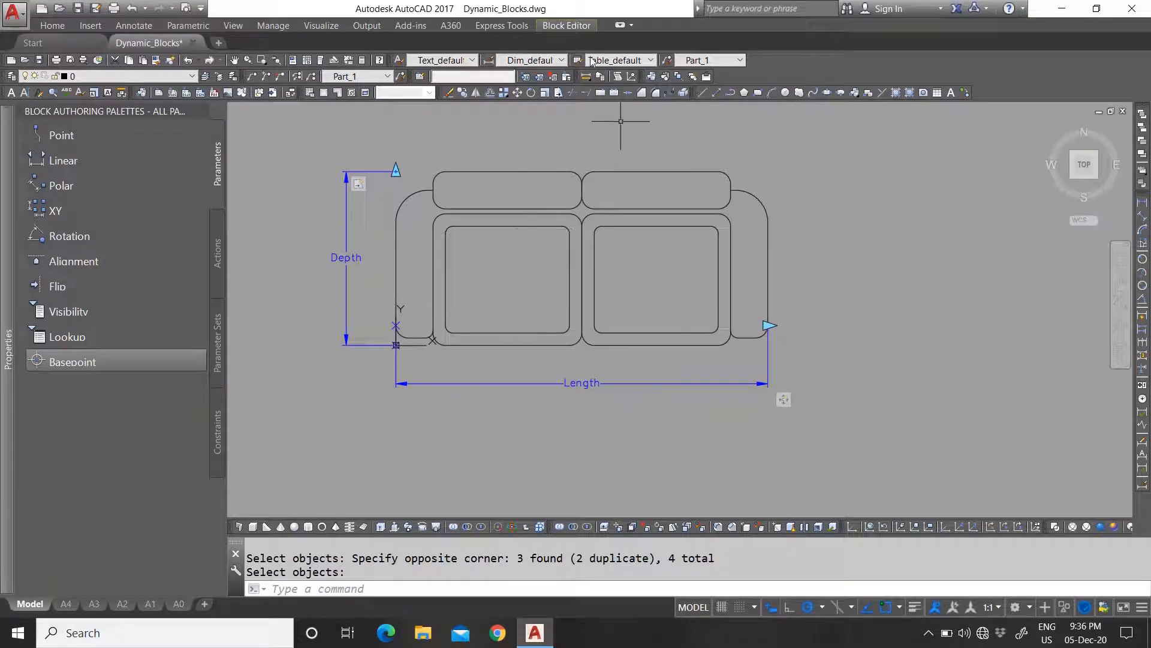
Step: Start an Array action and choose the Length parameter for it
click(576, 25)
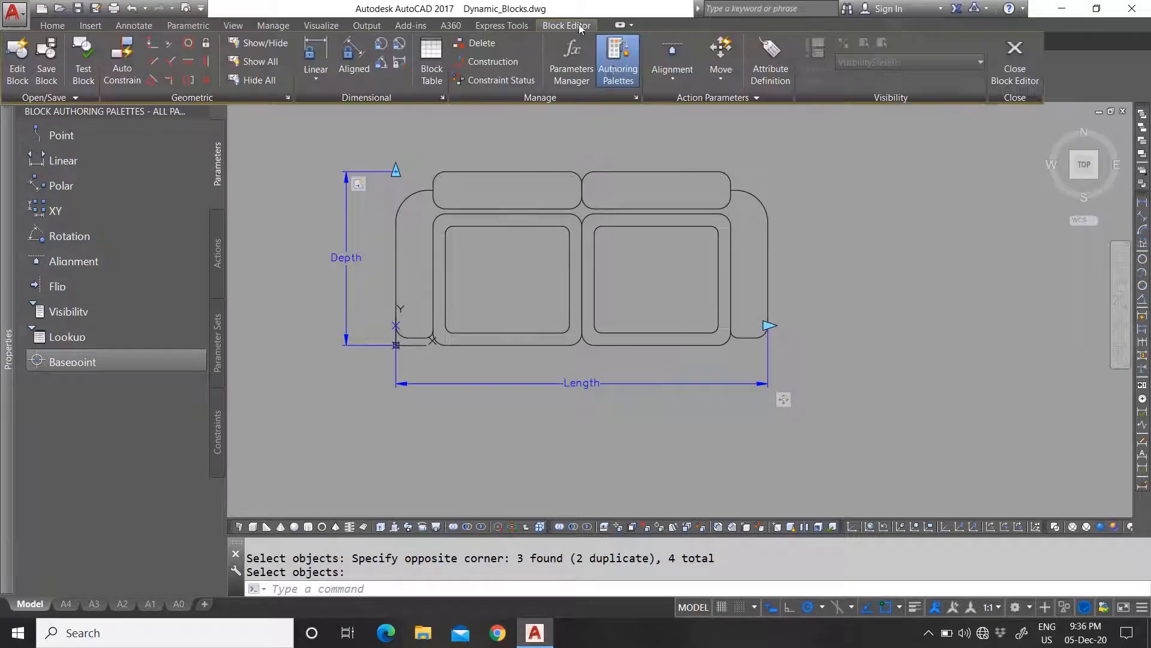
click(670, 73)
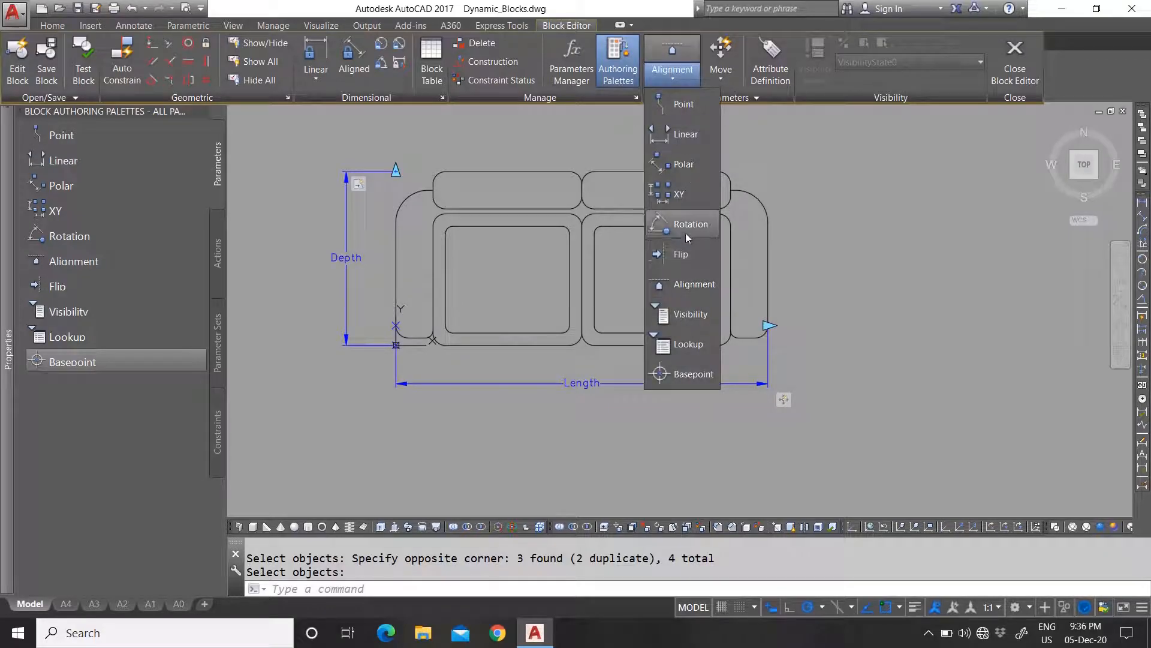
click(218, 240)
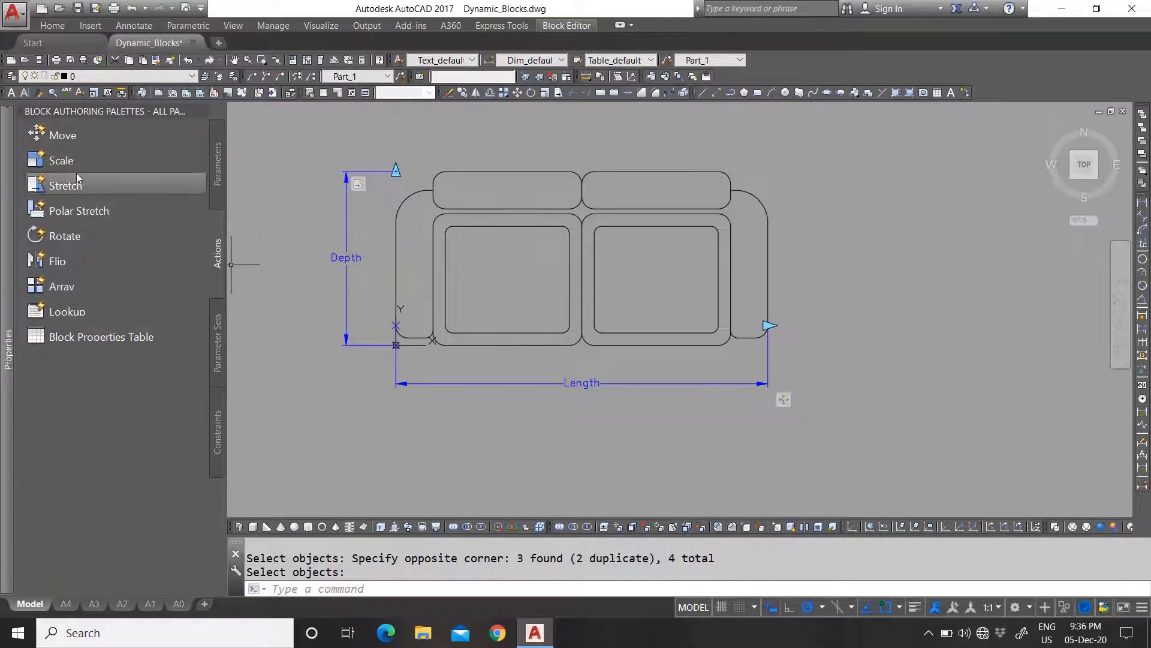
click(78, 287)
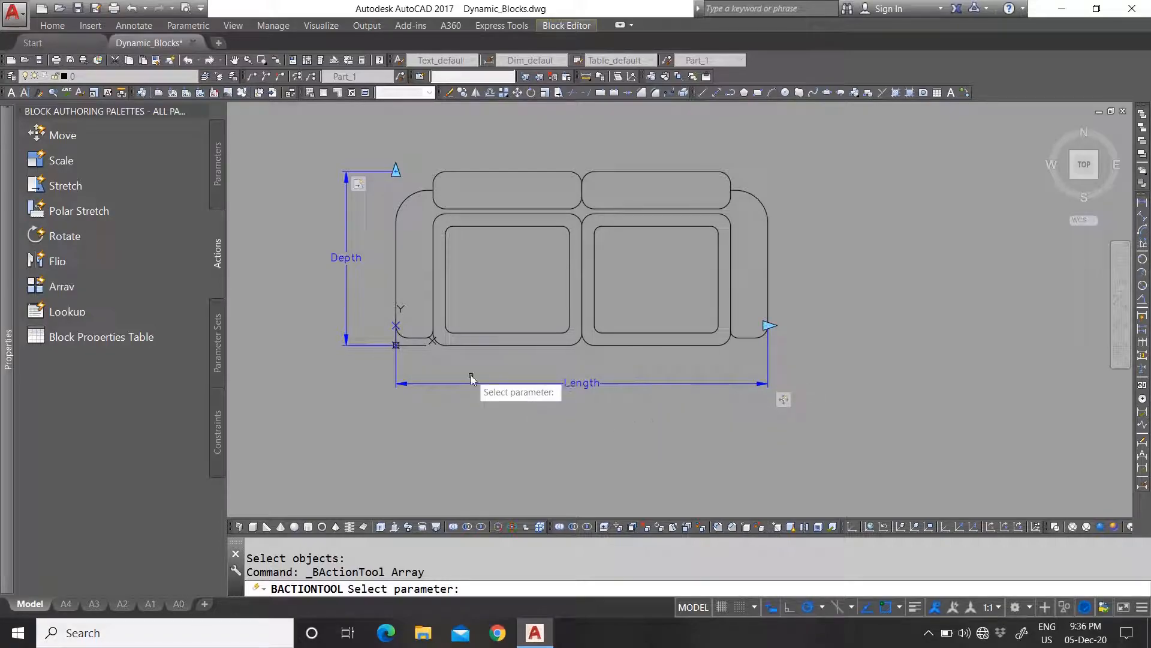
click(584, 387)
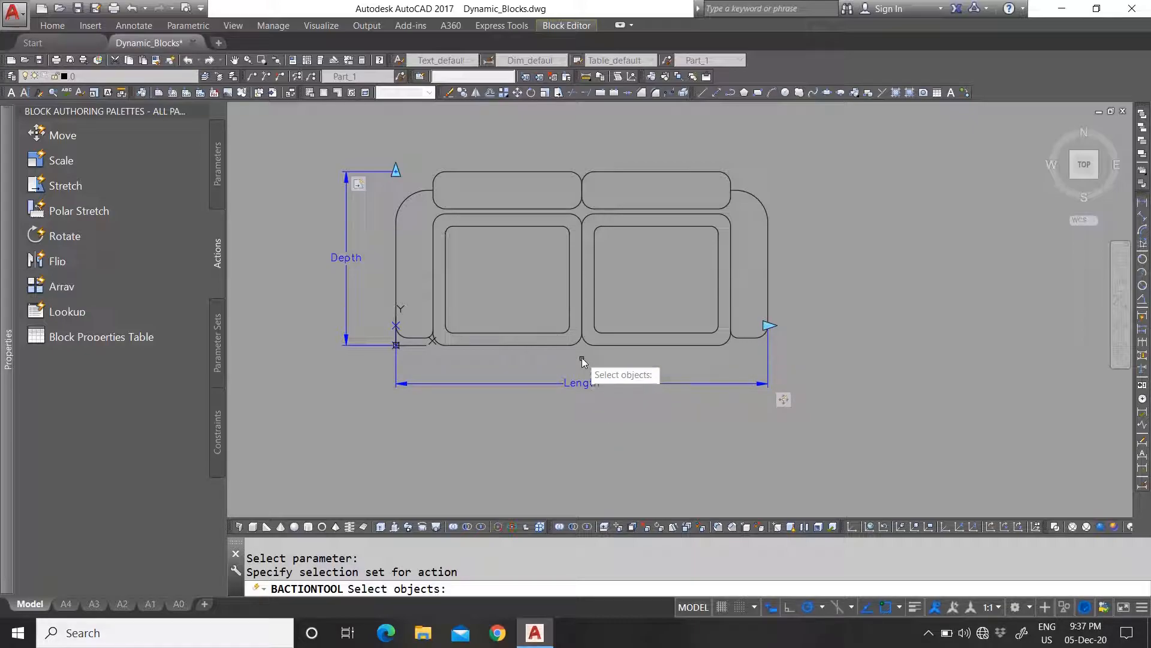
Step: Select the left seat's two outlines and the left backrest as the Array action's objects, with a column distance of 600
scroll(532, 256, up, 2)
scroll(527, 322, down, 2)
scroll(521, 272, up, 2)
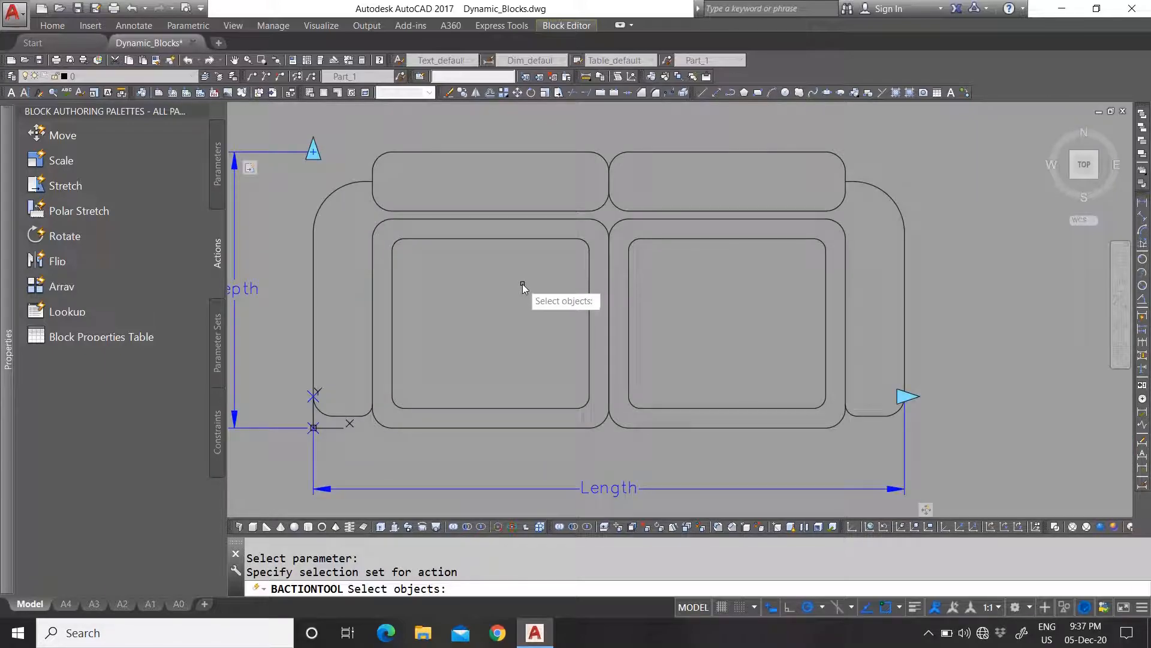
click(522, 284)
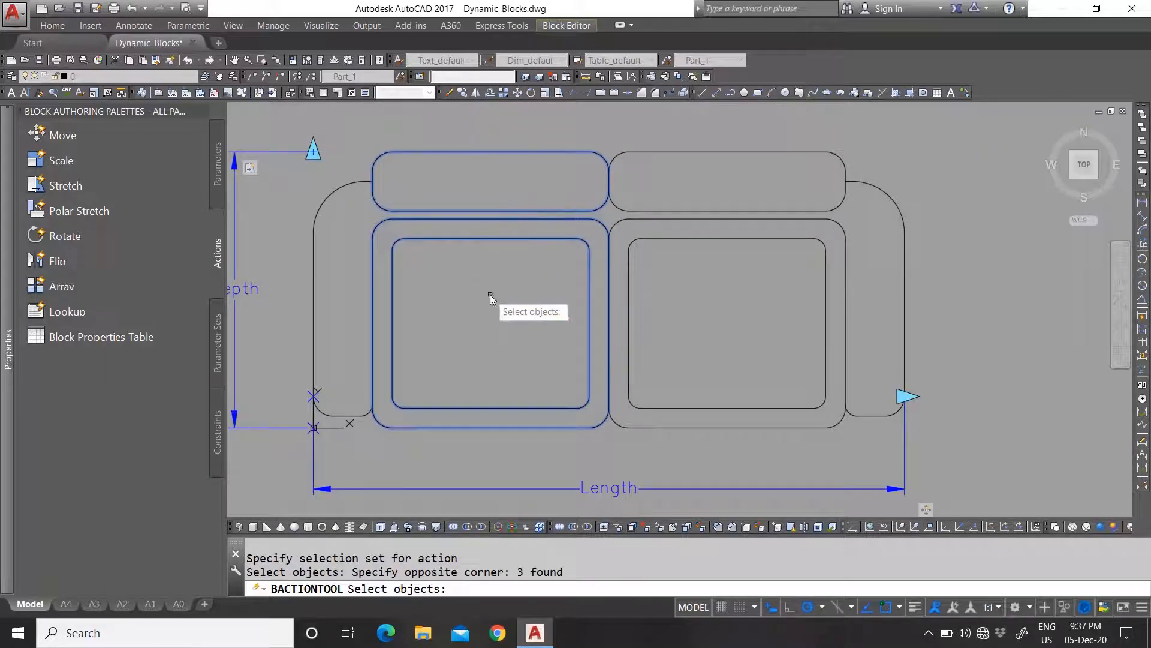
key(Return)
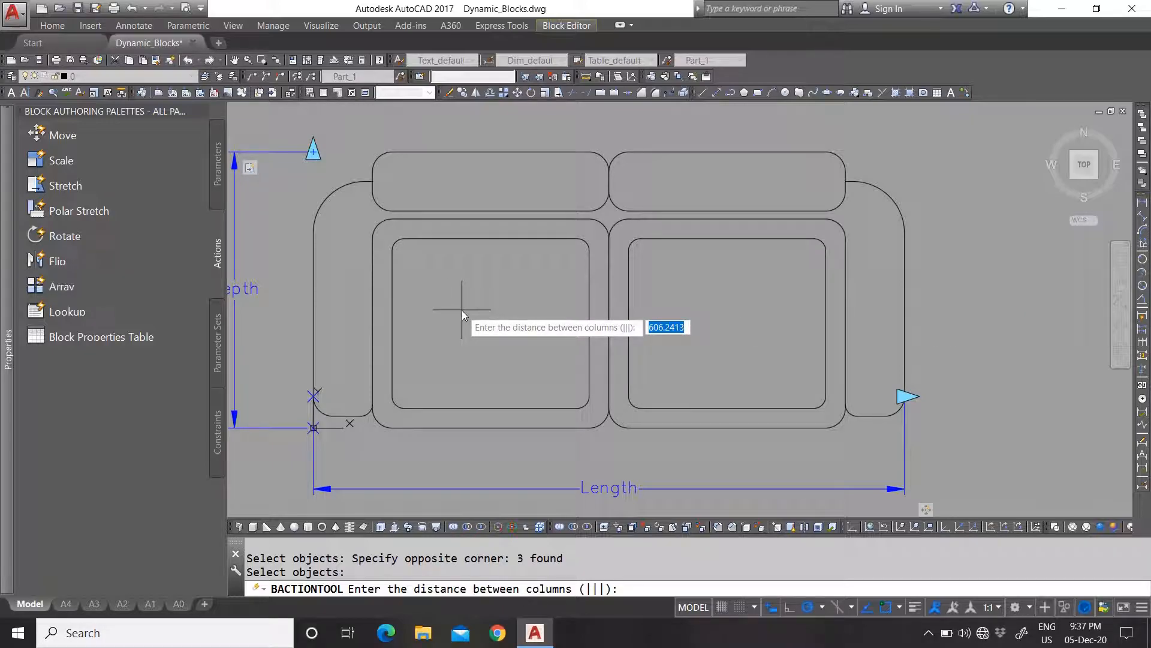
text(600)
key(Return)
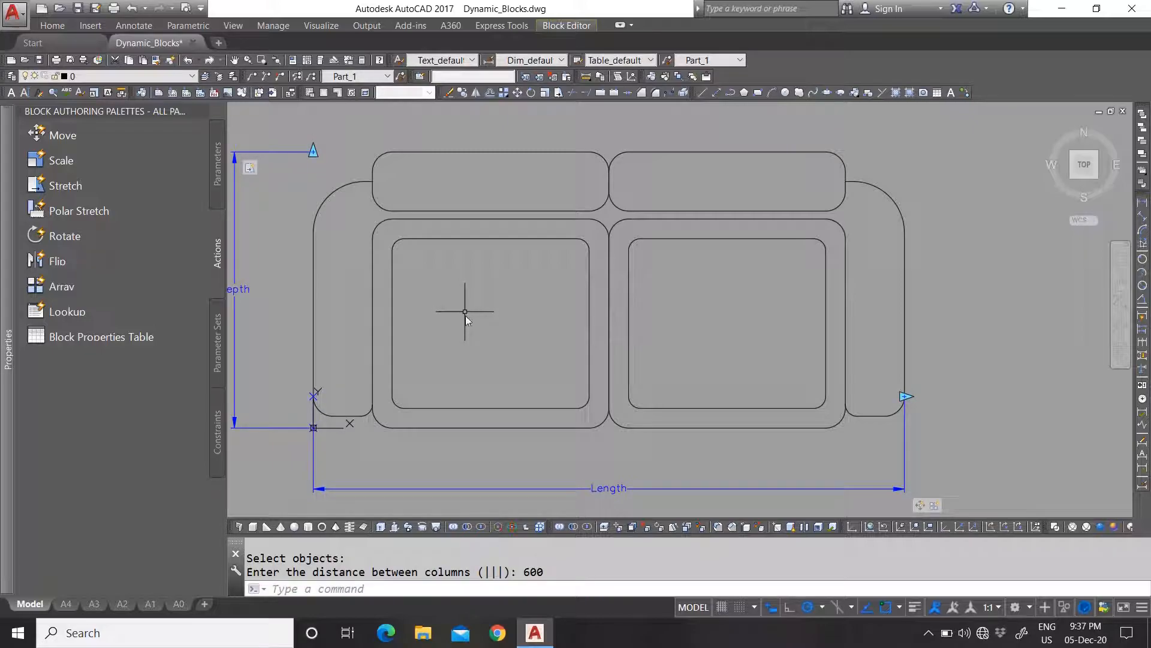
scroll(478, 353, down, 4)
scroll(517, 393, up, 5)
scroll(517, 407, down, 5)
scroll(513, 333, up, 3)
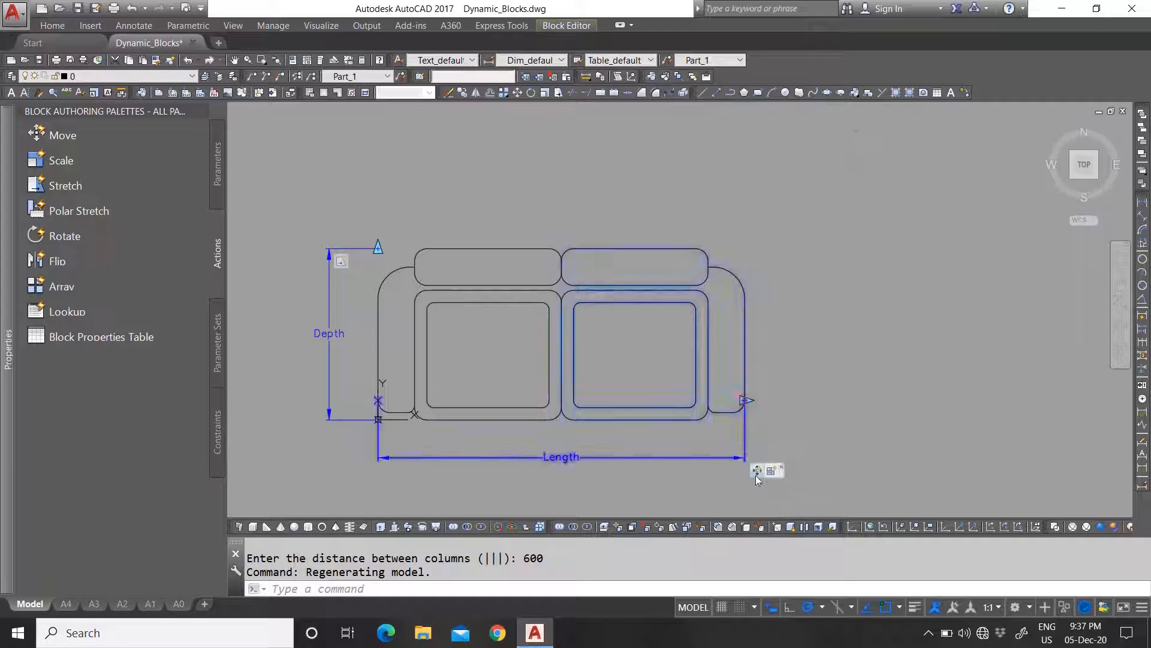
key(Escape)
click(639, 474)
click(591, 433)
key(Escape)
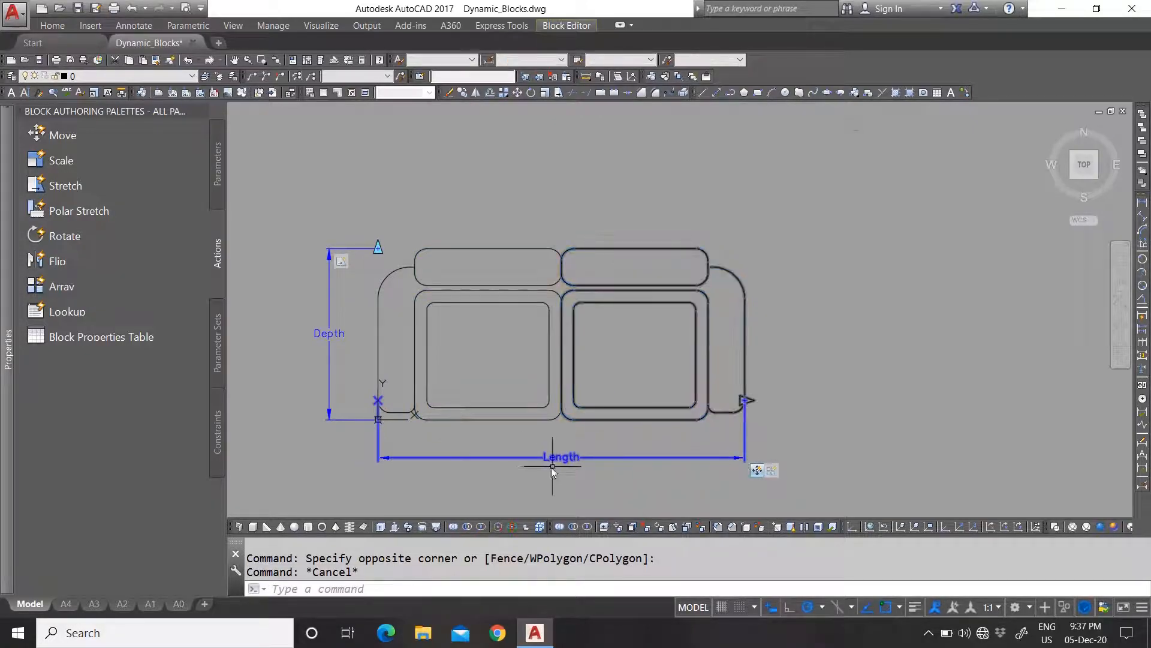
key(Escape)
Step: Select the Length parameter and set its distance type to Increment
click(564, 467)
click(545, 430)
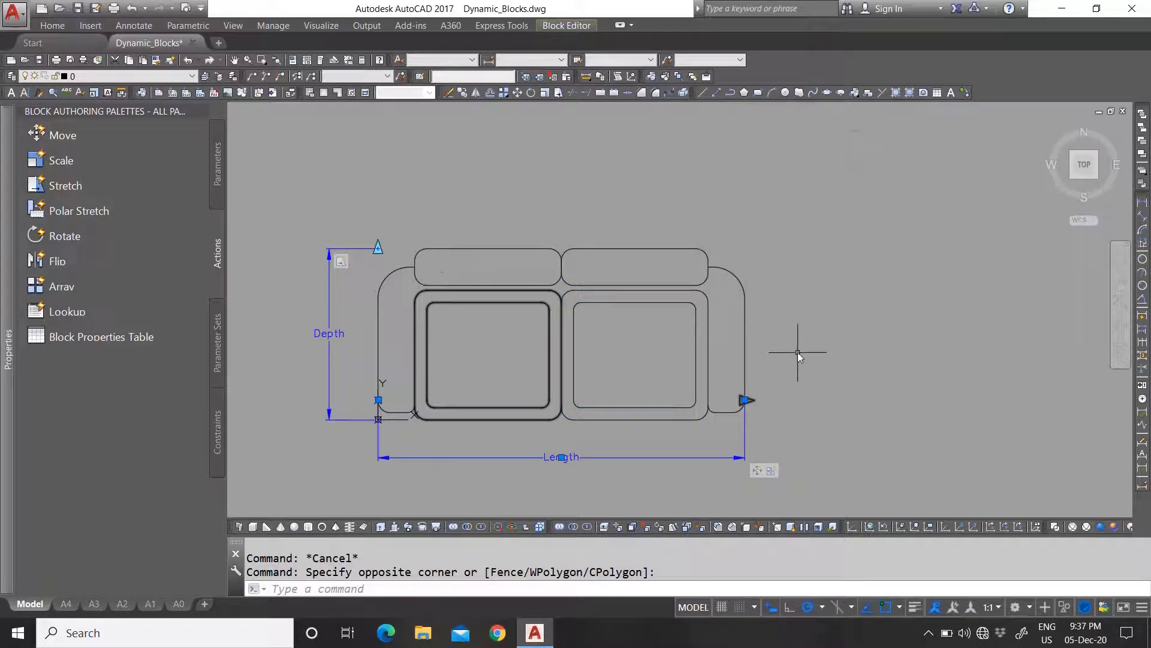
mouse_move(7, 349)
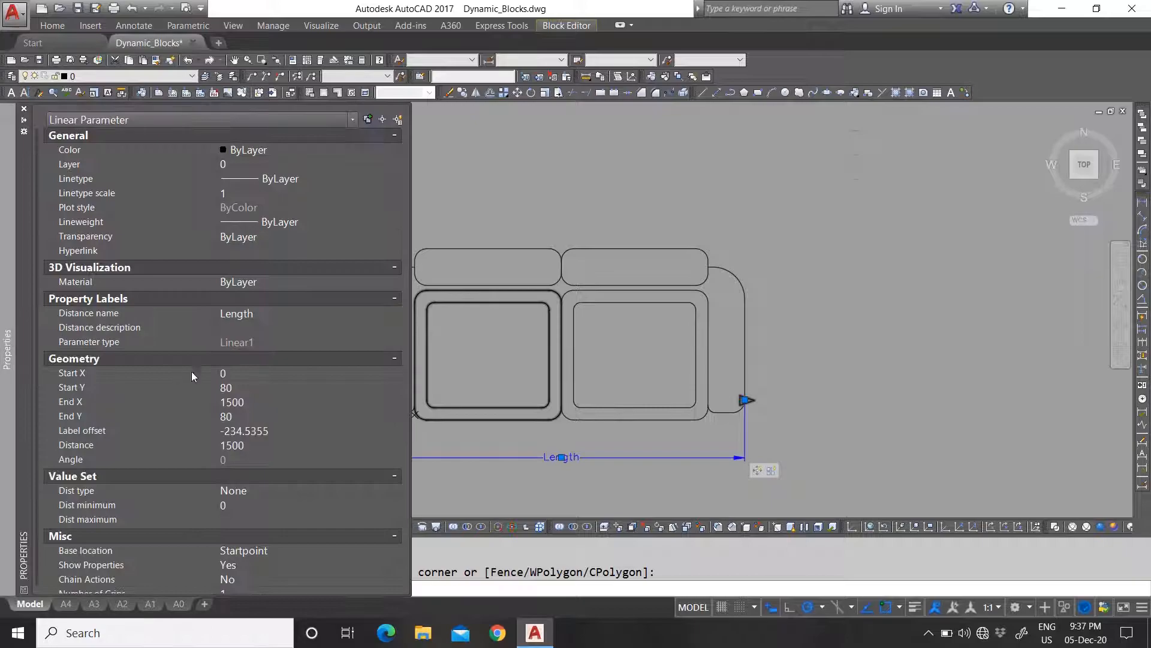
scroll(248, 416, down, 1)
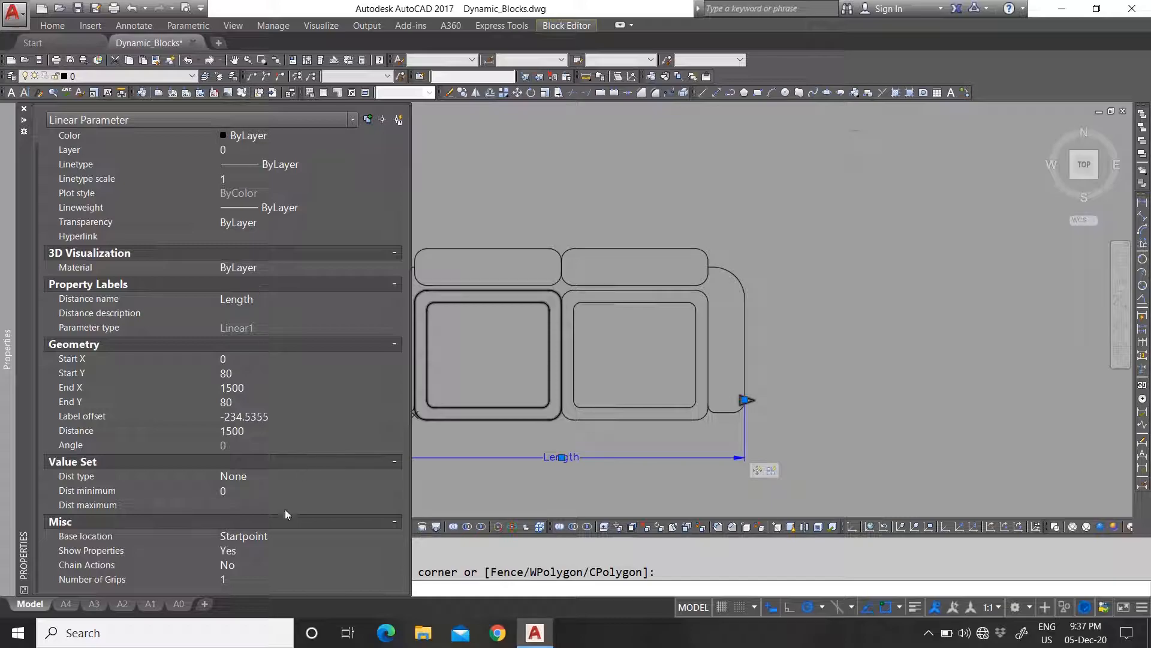
click(291, 477)
click(297, 478)
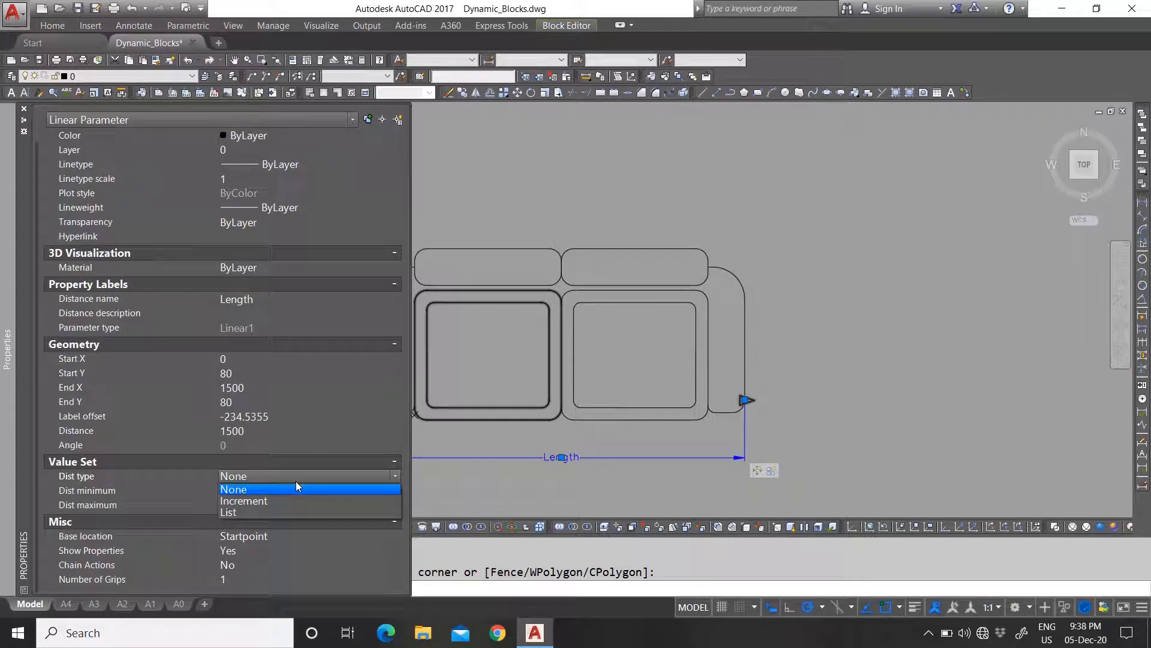
click(265, 501)
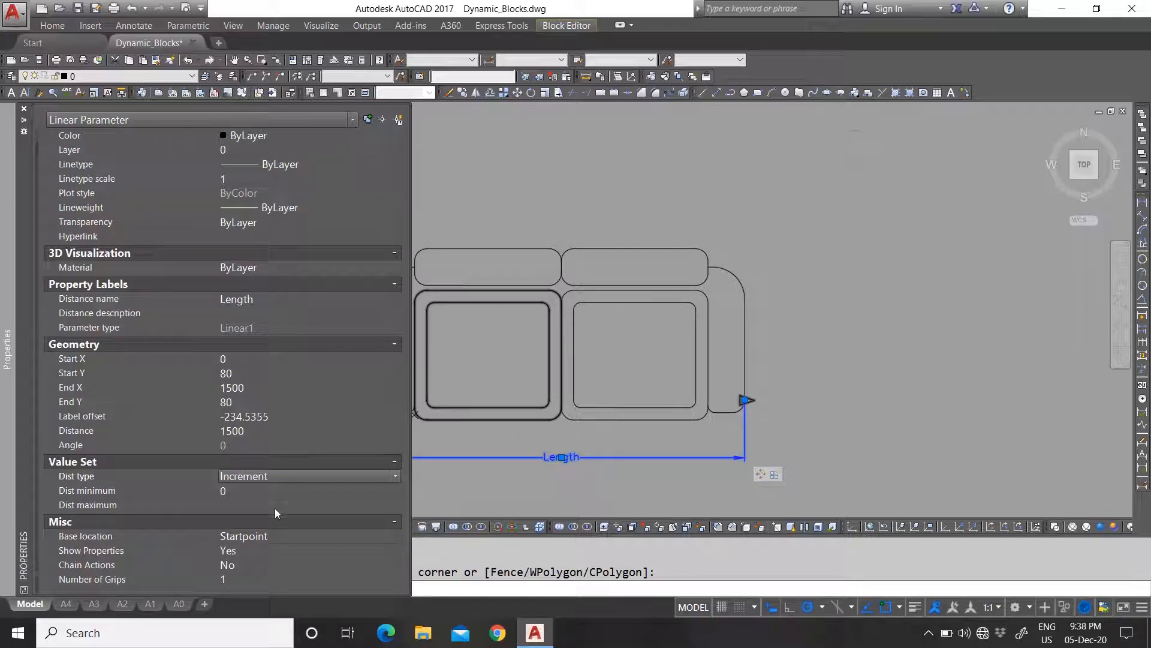
Step: Set the Length parameter's distance increment to 600 and its minimum distance to 1500
click(249, 491)
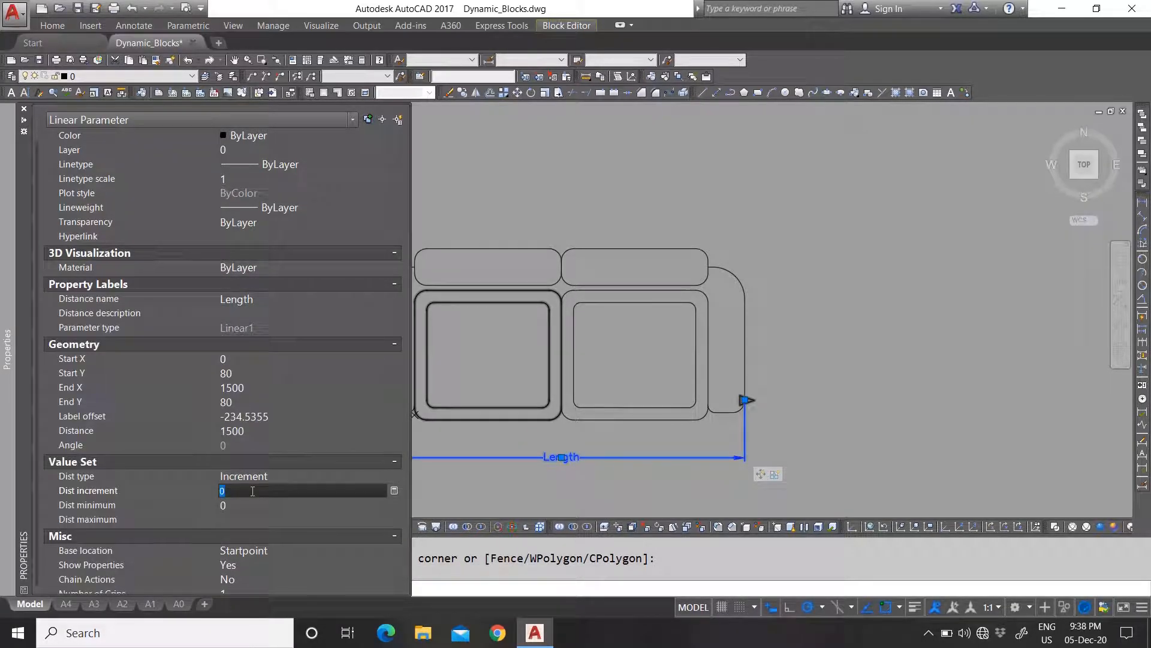
text(600)
key(Tab)
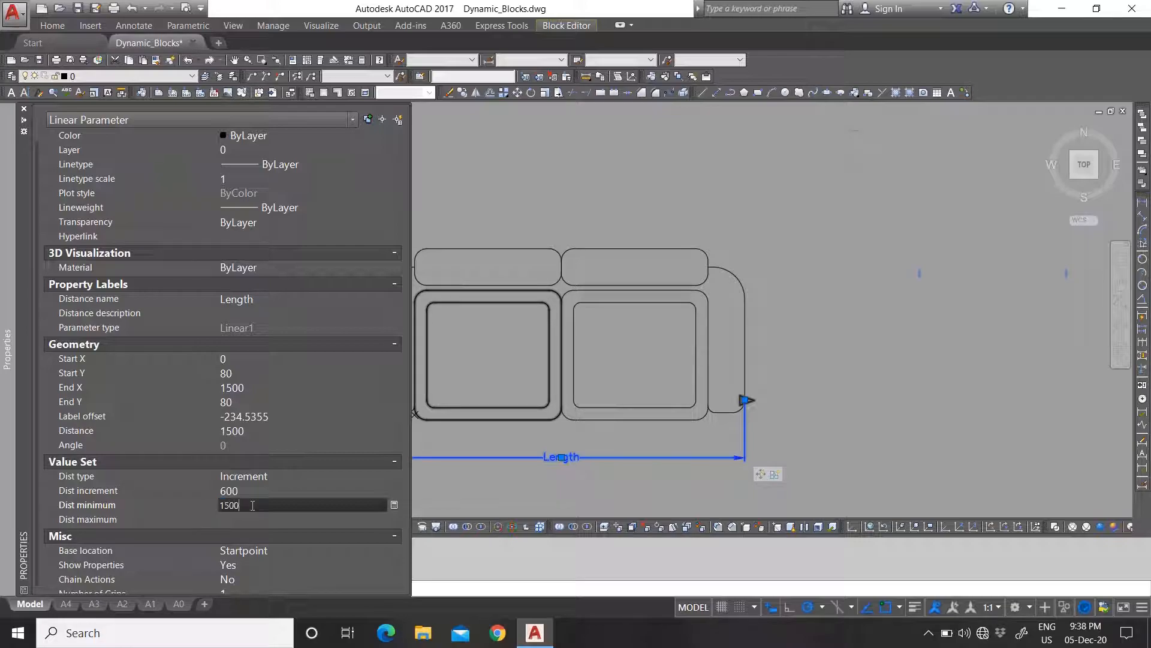
key(Tab)
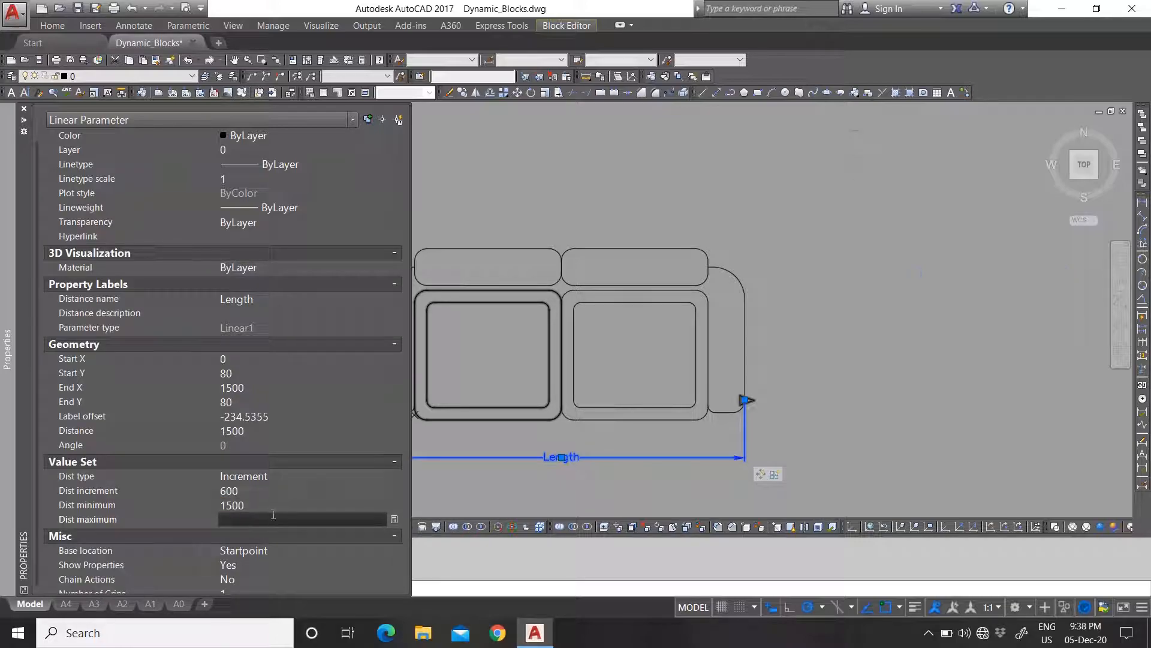
Step: Change the Length parameter's minimum distance to 900, close its properties and deselect it
click(261, 506)
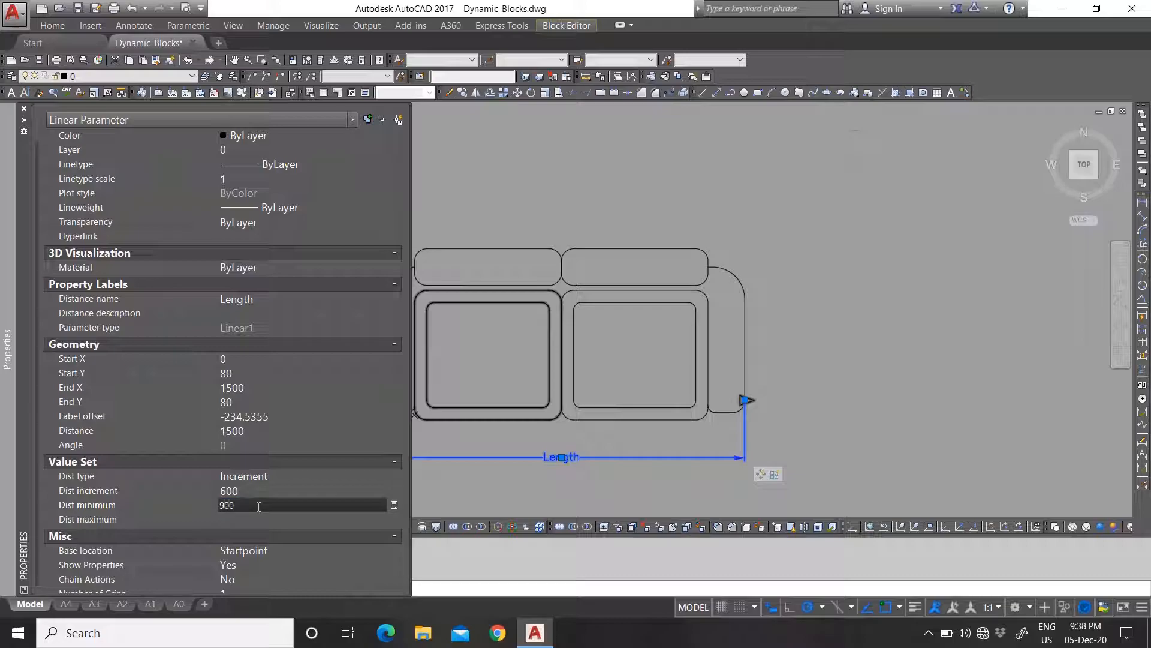
key(Tab)
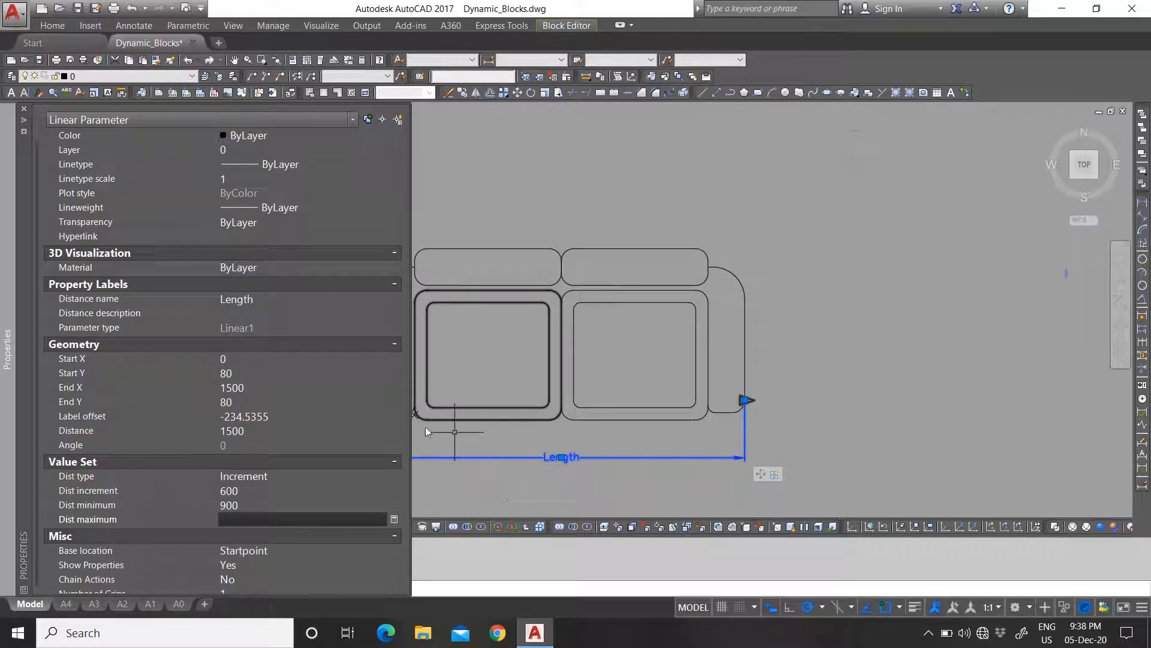
click(262, 495)
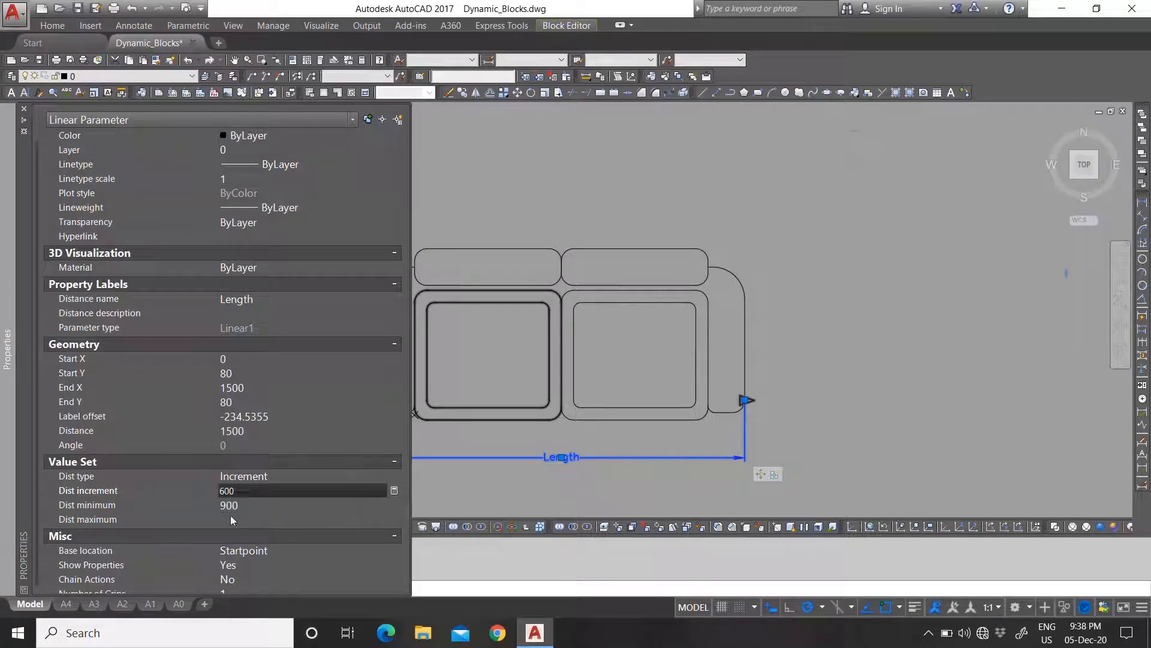
key(ctrl+1)
key(Escape)
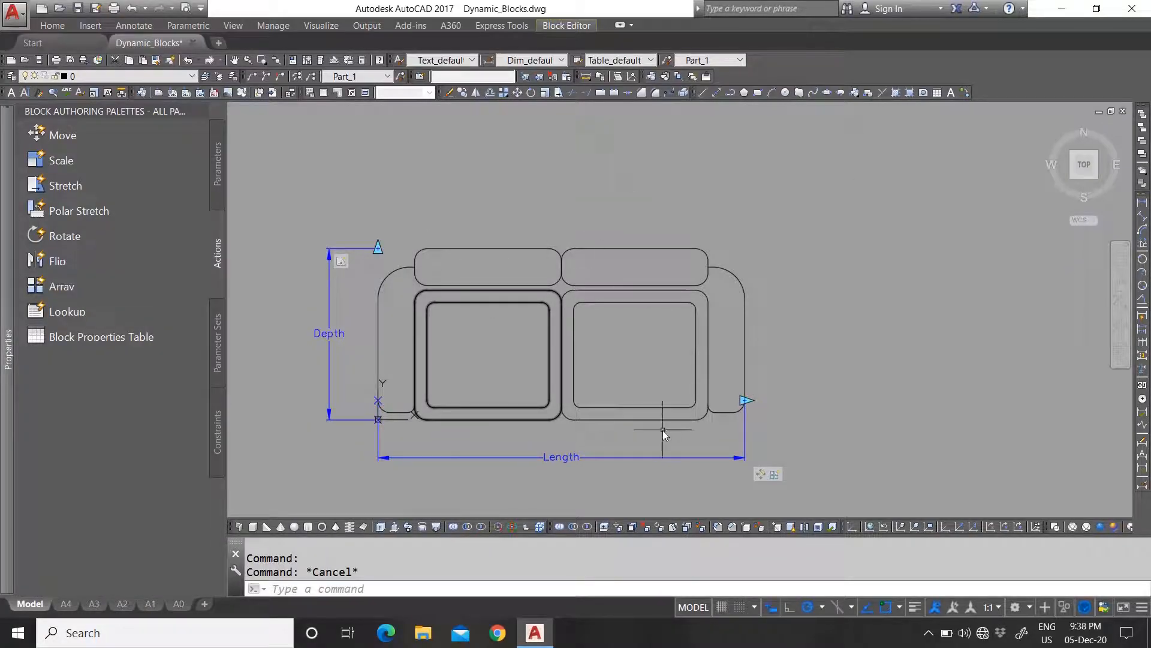
Step: Bring up the Block Editor commands for the sofa block
click(570, 25)
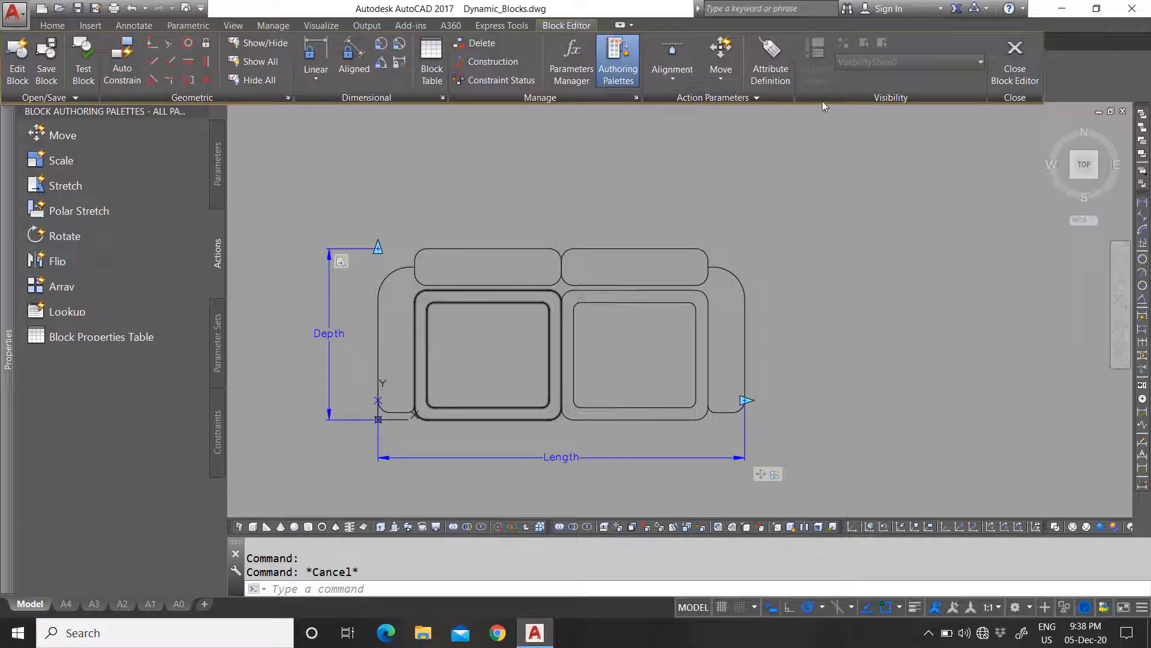
Step: Close the Block Editor, saving the changes to the sofa block, and check its grips in the drawing
click(1015, 60)
click(558, 287)
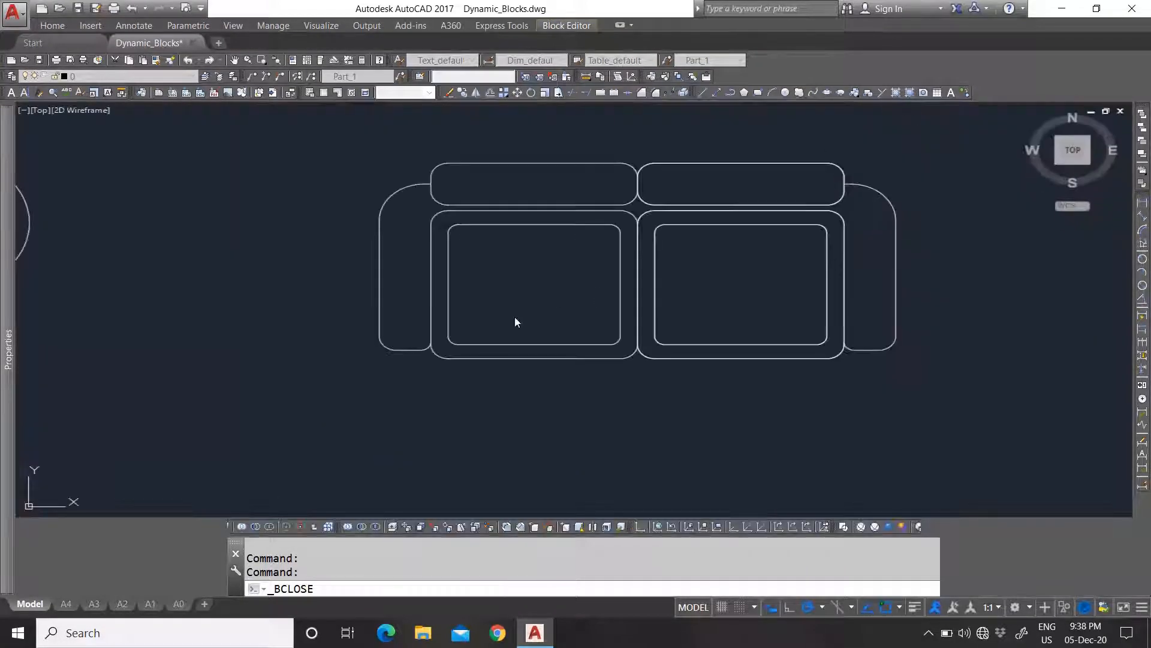
scroll(452, 348, down, 2)
scroll(586, 322, up, 1)
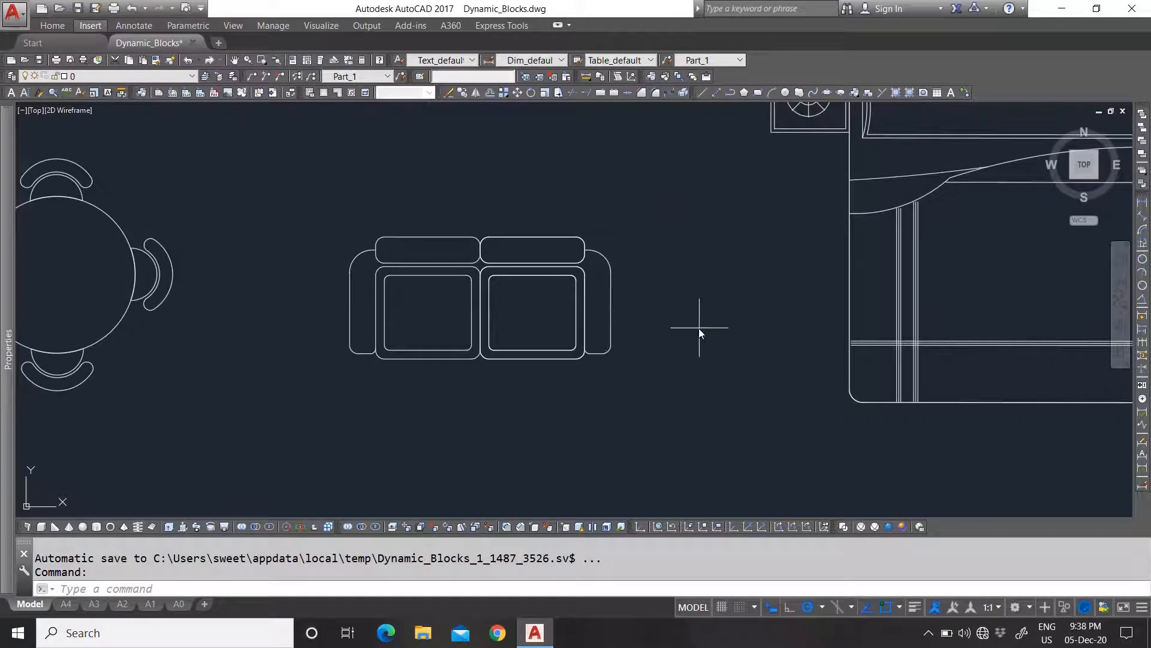
click(390, 296)
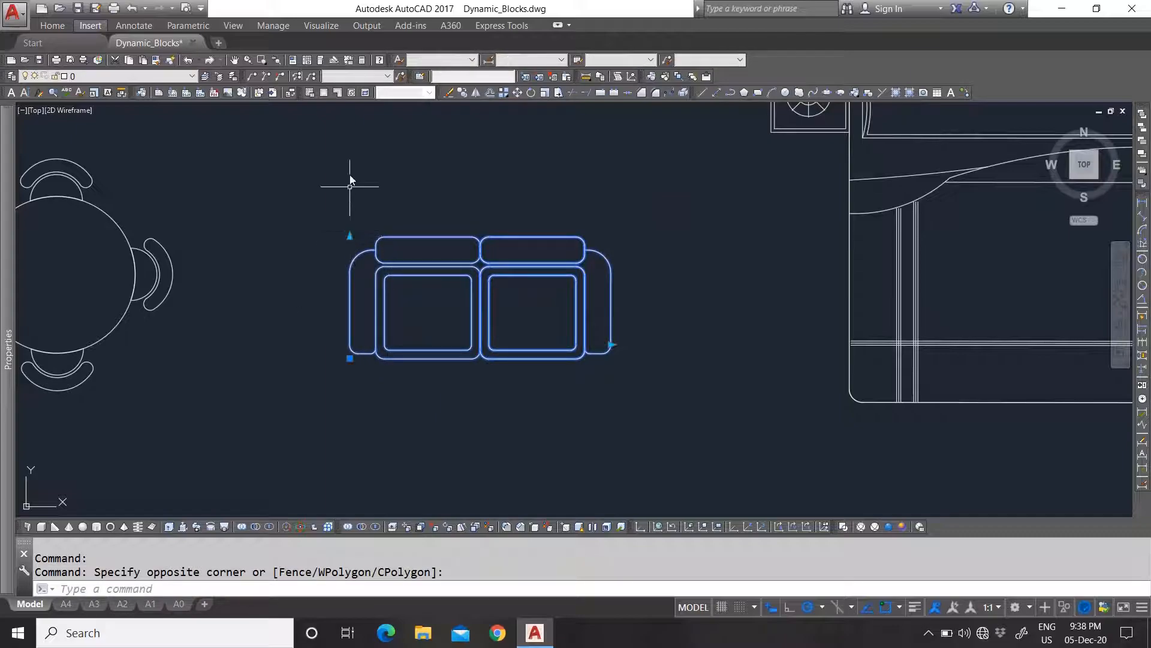
key(Escape)
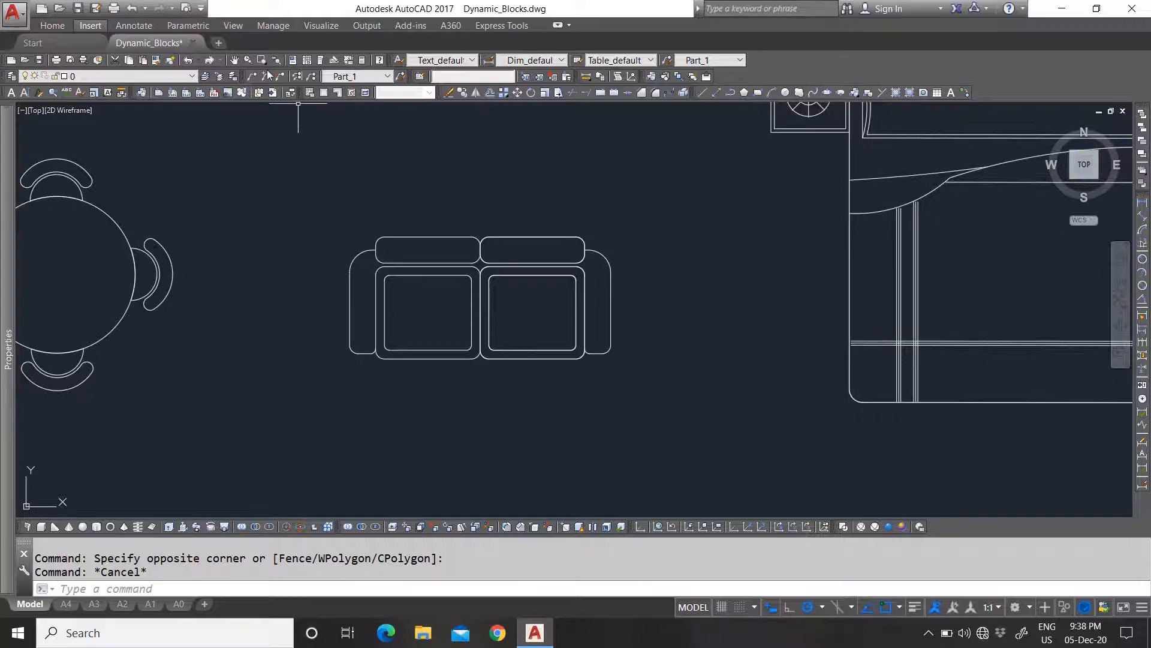
Step: Set the current dimension style to Dim_20
click(553, 60)
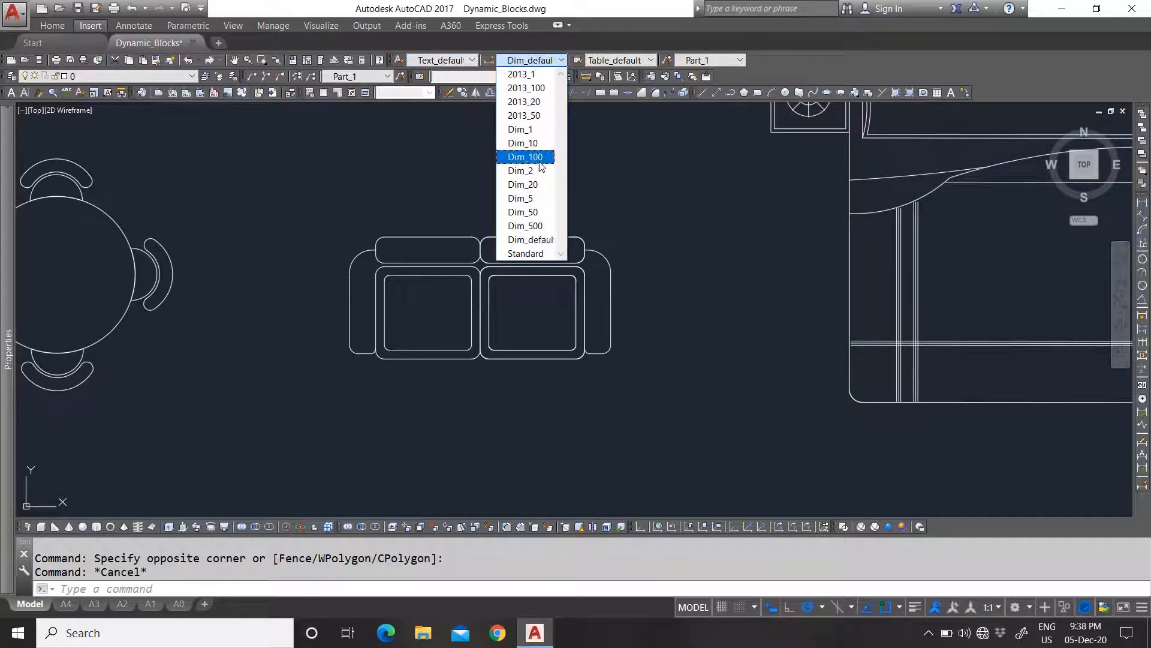
click(539, 211)
click(553, 61)
click(539, 184)
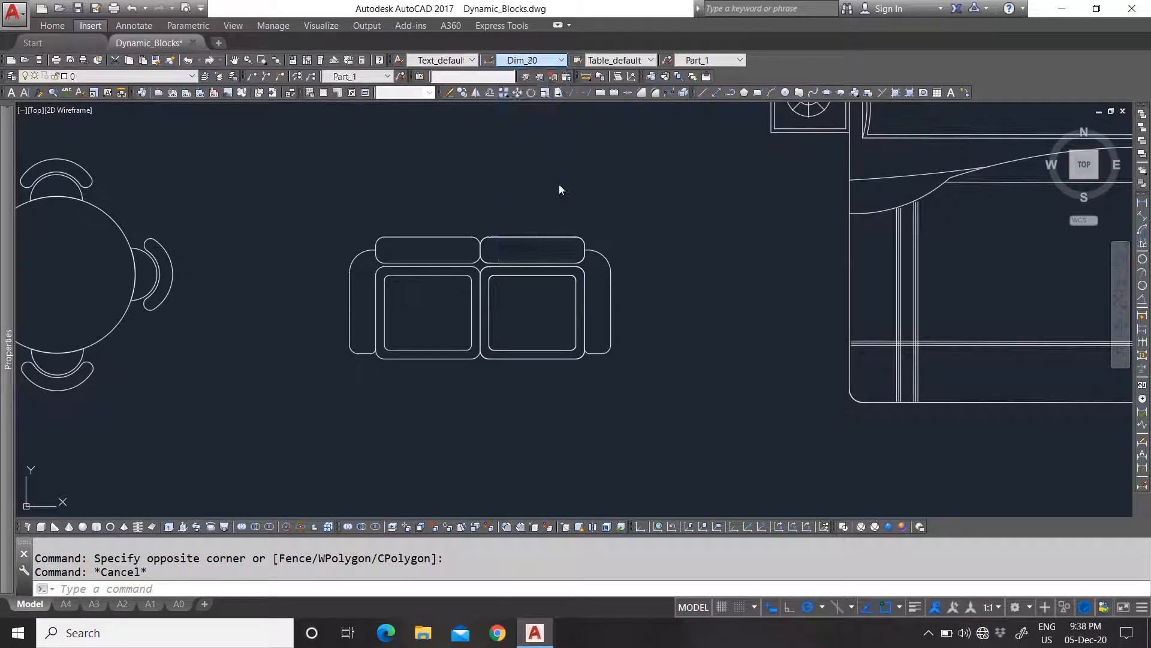
Step: Add linear dimensions for the sofa's depth on its left side and its overall length above the backrest
click(1143, 204)
click(384, 239)
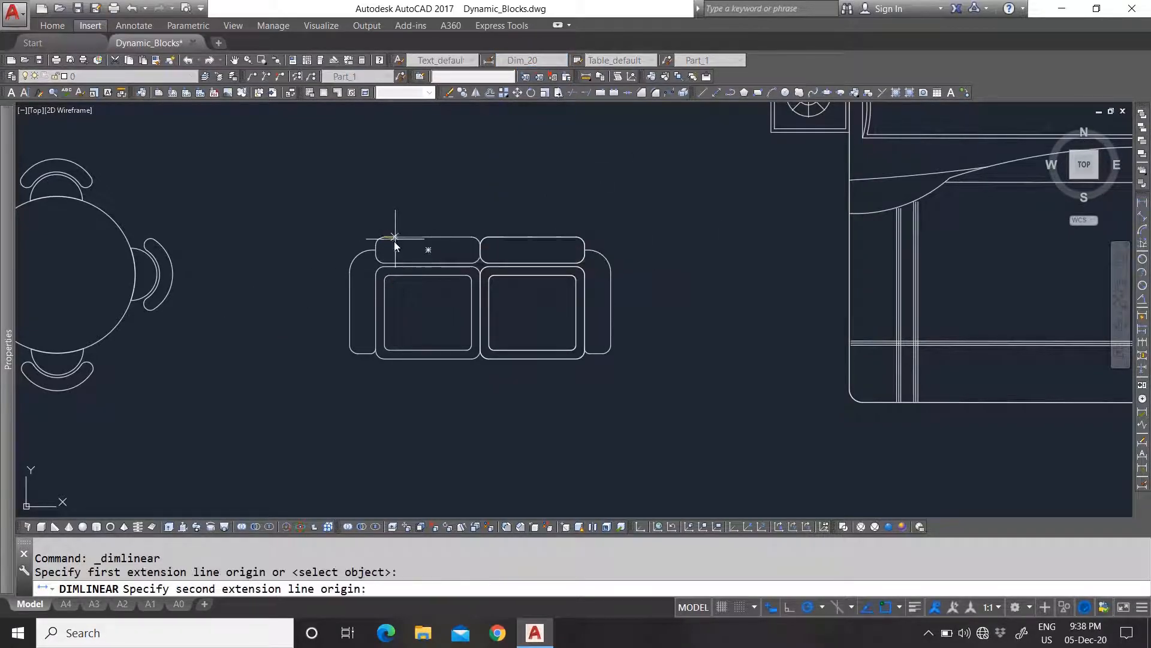
click(358, 353)
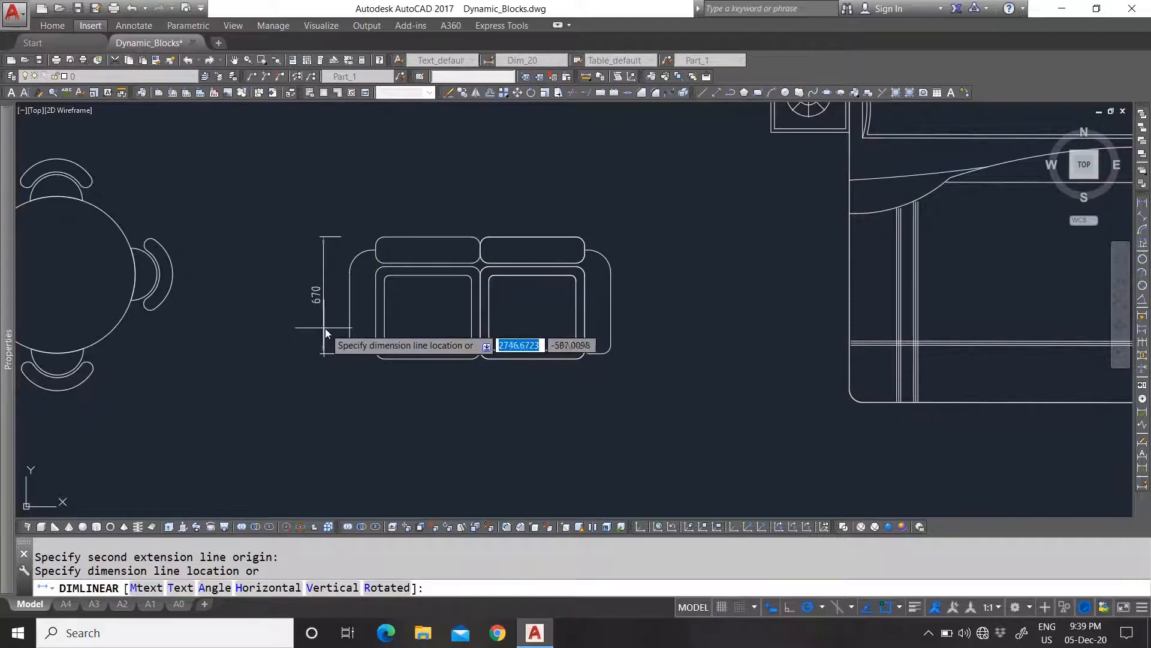
click(325, 329)
key(Return)
click(350, 272)
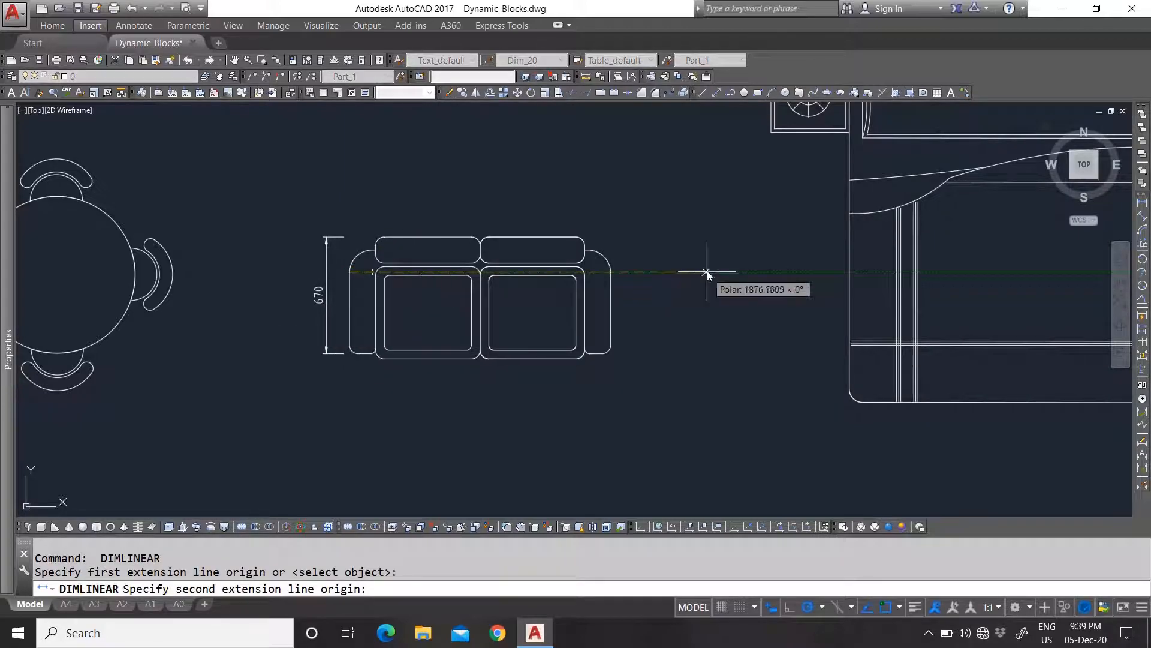
click(610, 272)
click(559, 209)
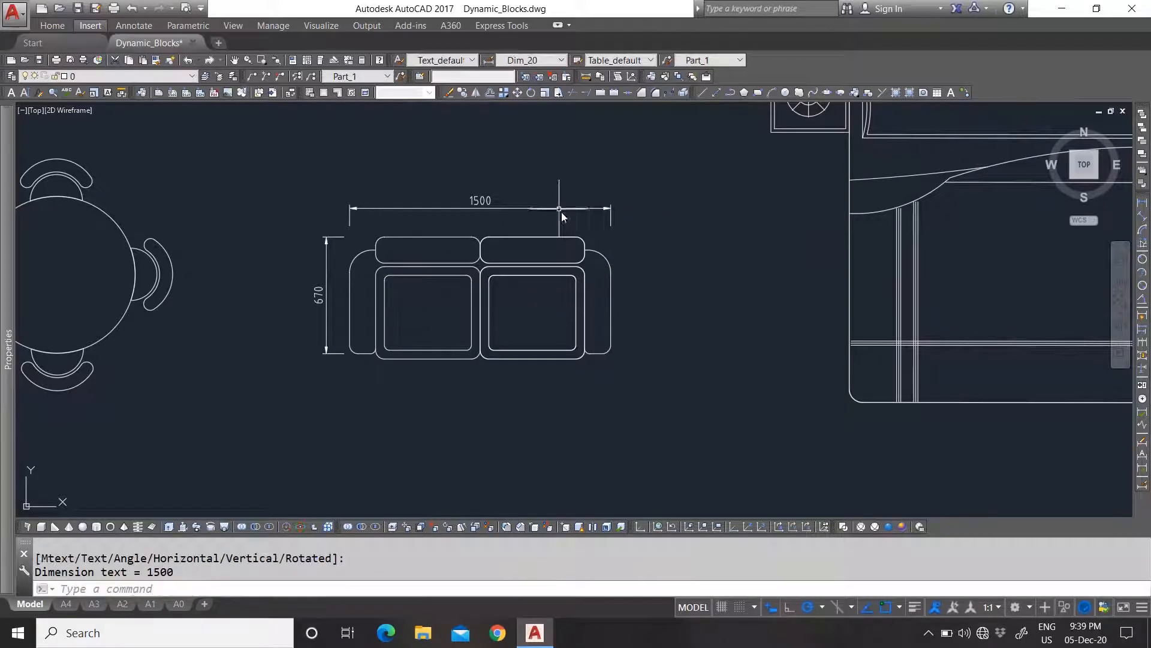
Step: Select the sofa block and try to stretch its depth upward
click(557, 294)
scroll(514, 308, up, 2)
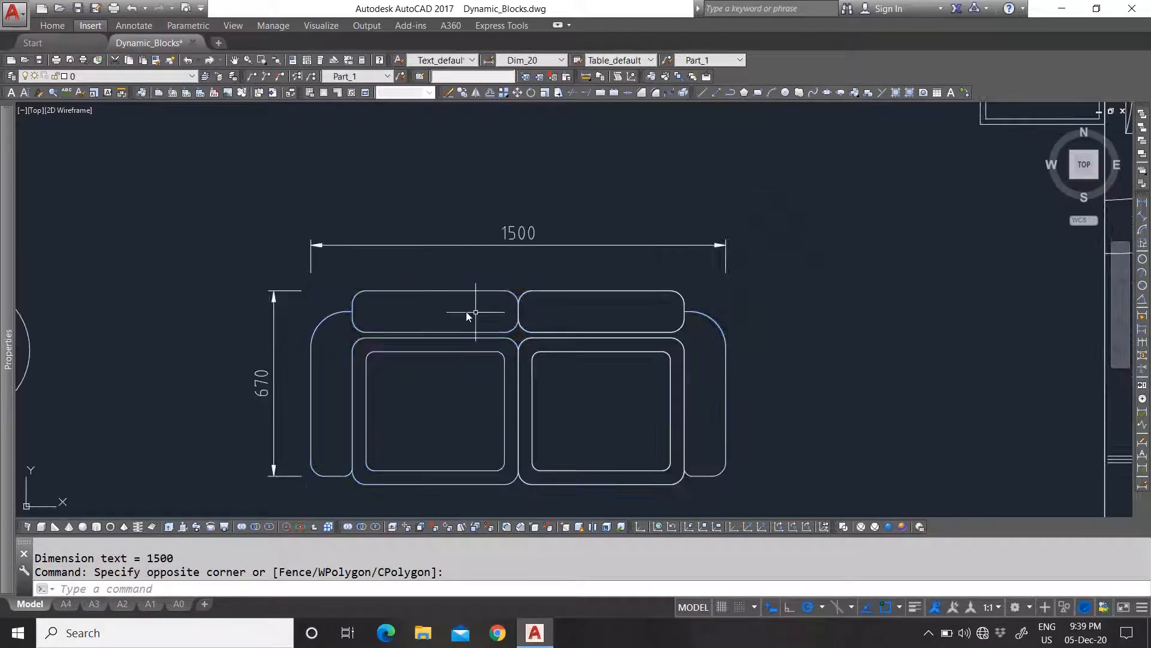
key(Escape)
scroll(446, 319, down, 2)
scroll(495, 353, up, 2)
click(497, 320)
click(449, 268)
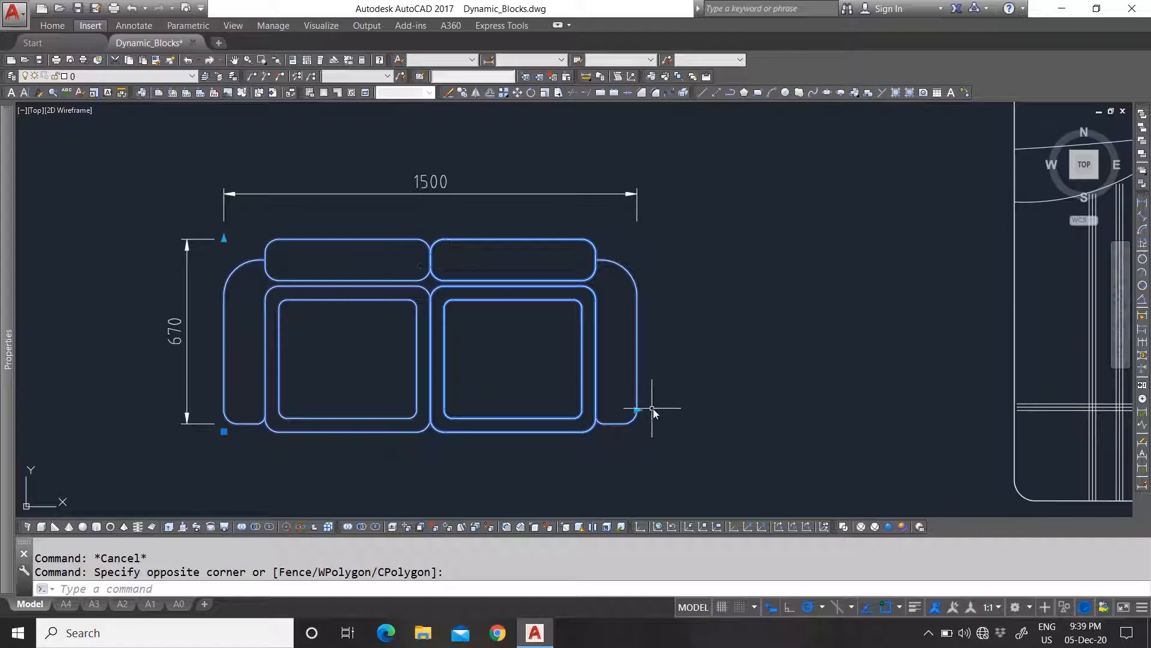
click(224, 238)
click(226, 157)
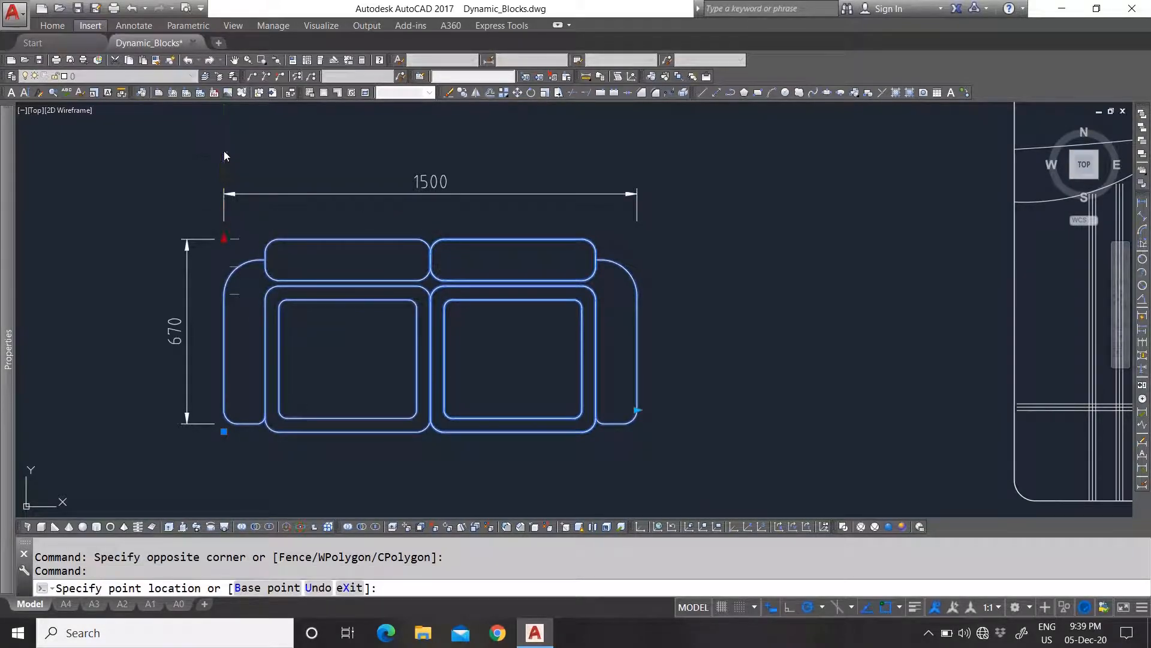
Step: Reduce the sofa block's depth in two steps of 100 to a dimensioned 470
click(224, 239)
text(100)
key(Return)
click(224, 267)
text(100)
key(Return)
key(Escape)
Step: Open the sofa block in the Block Editor
click(362, 313)
click(321, 280)
right_click(343, 310)
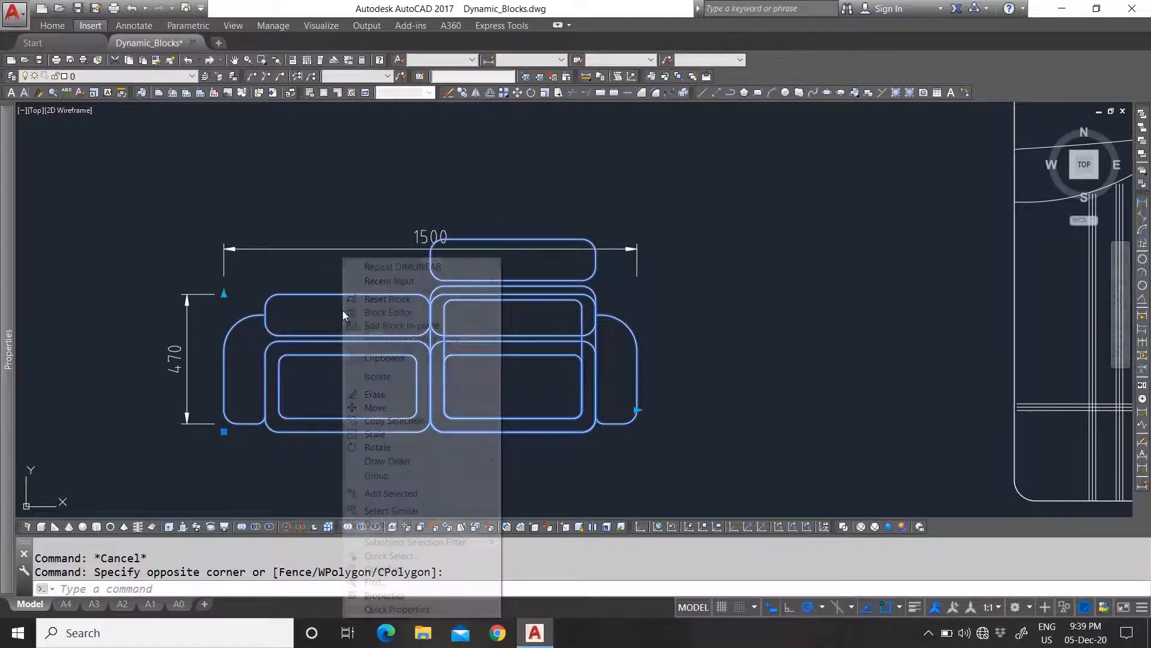
click(419, 310)
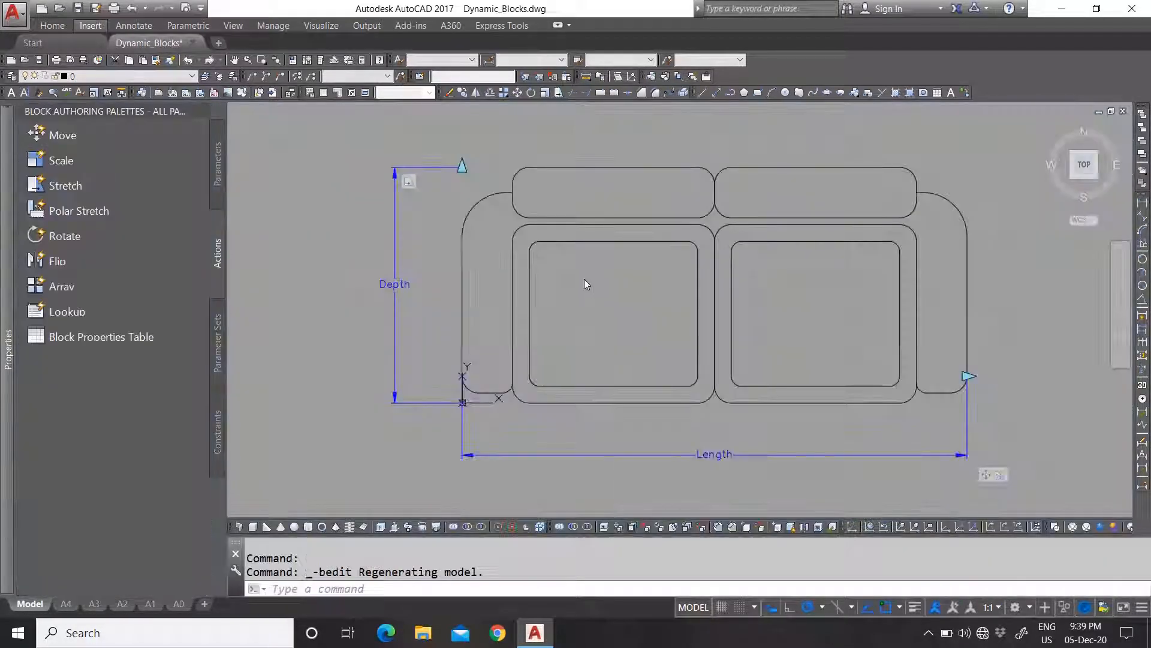
Step: Delete the right backrest cushion as a trial and undo the deletion
click(759, 217)
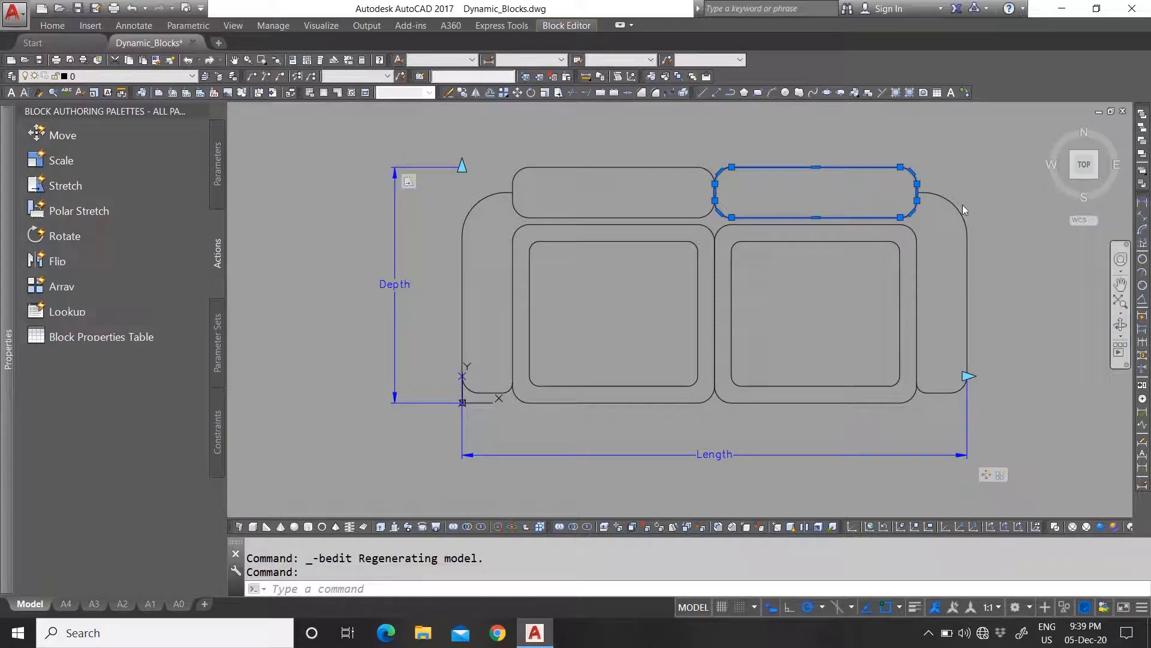
key(Escape)
click(848, 217)
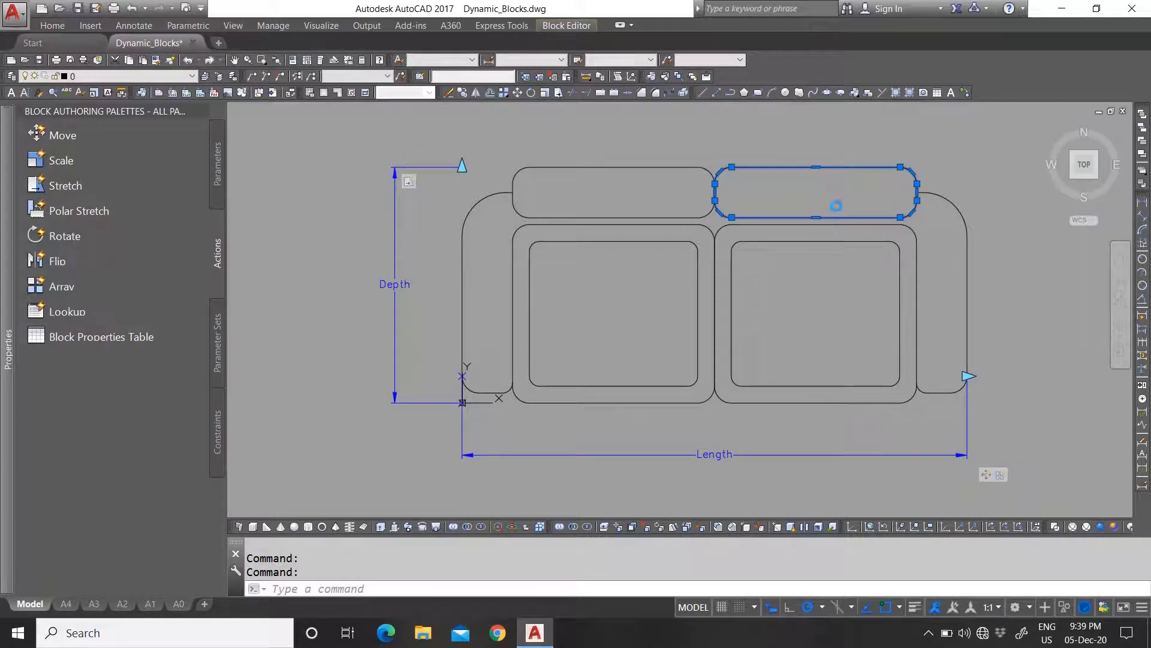
key(Delete)
text(u)
key(Return)
Step: Examine which objects and parameters belong to the Depth stretch action and the Length parameter's move and array actions
scroll(473, 336, down, 4)
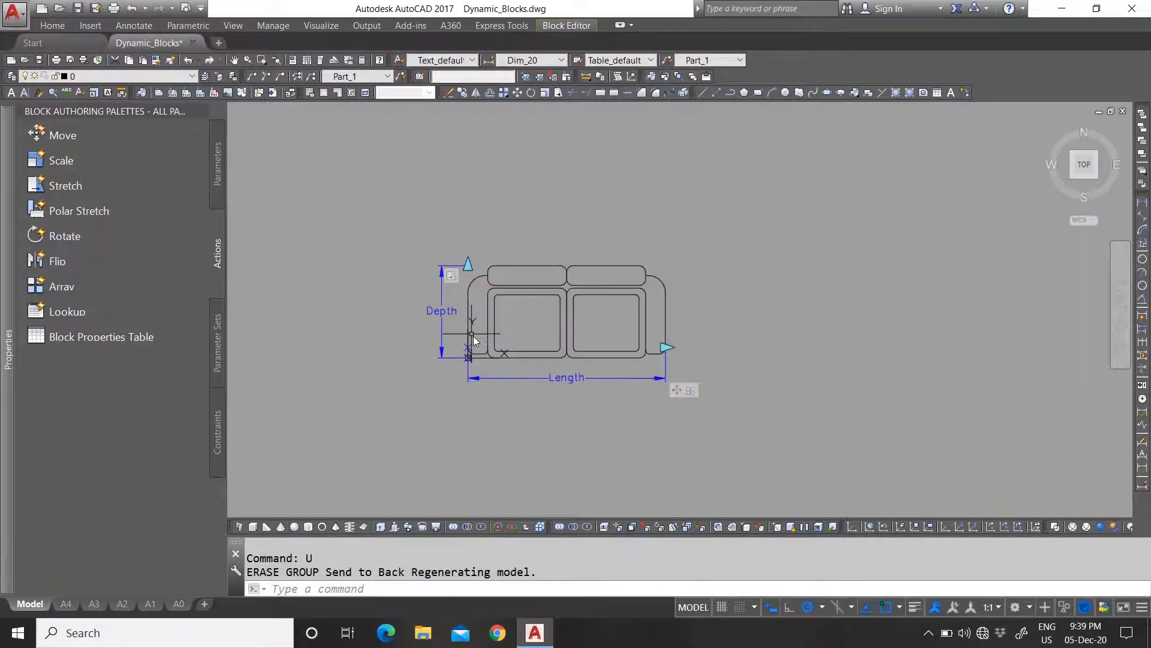
click(452, 276)
scroll(595, 296, up, 2)
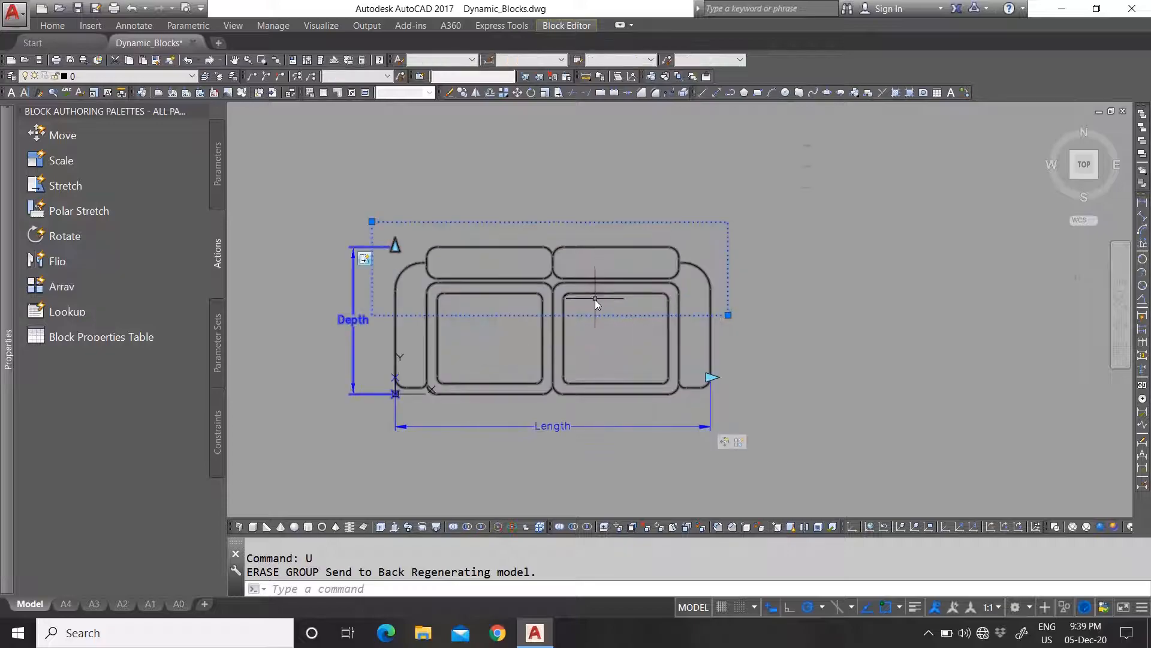
key(Escape)
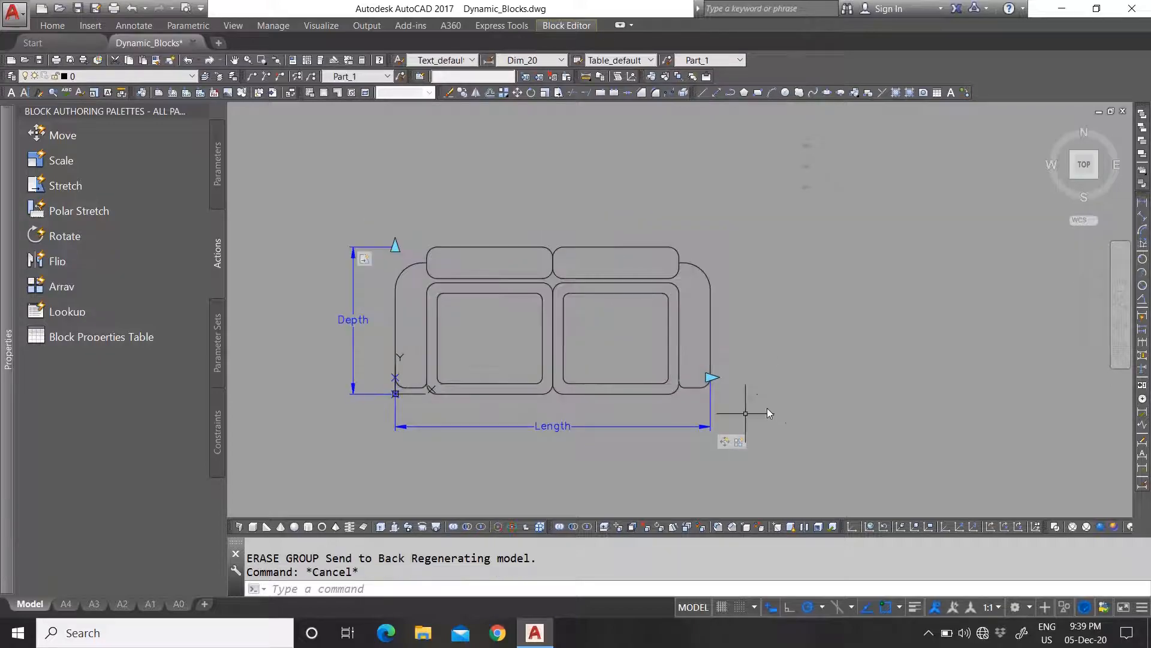
click(723, 442)
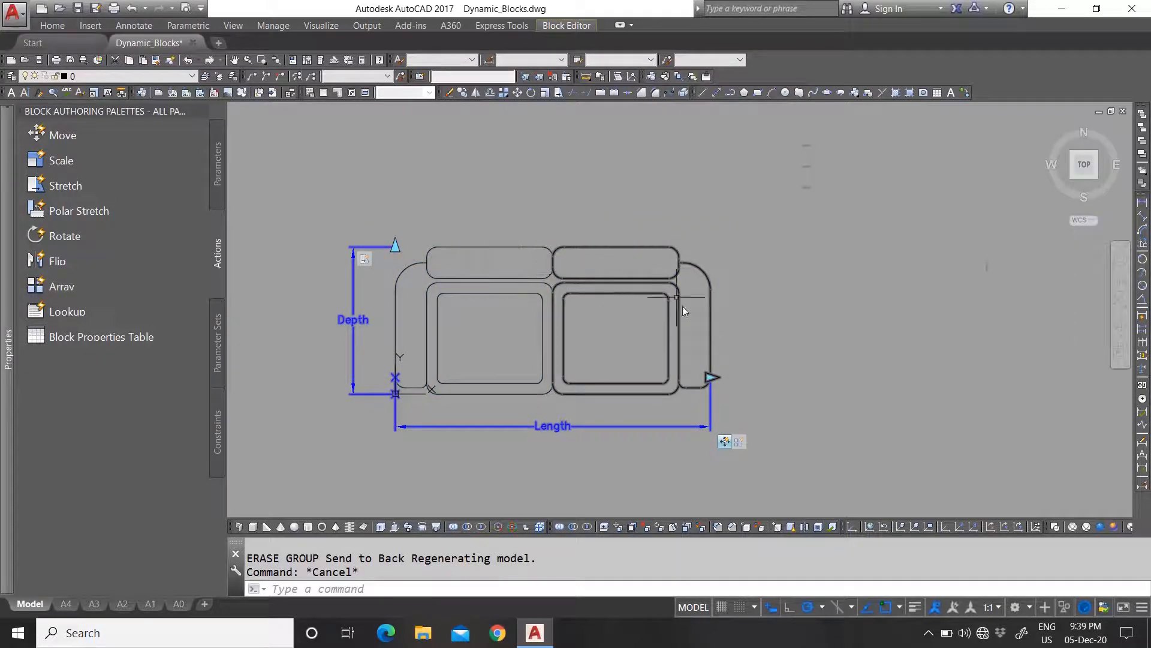
scroll(586, 397, up, 2)
scroll(695, 406, down, 1)
scroll(727, 416, up, 1)
key(Escape)
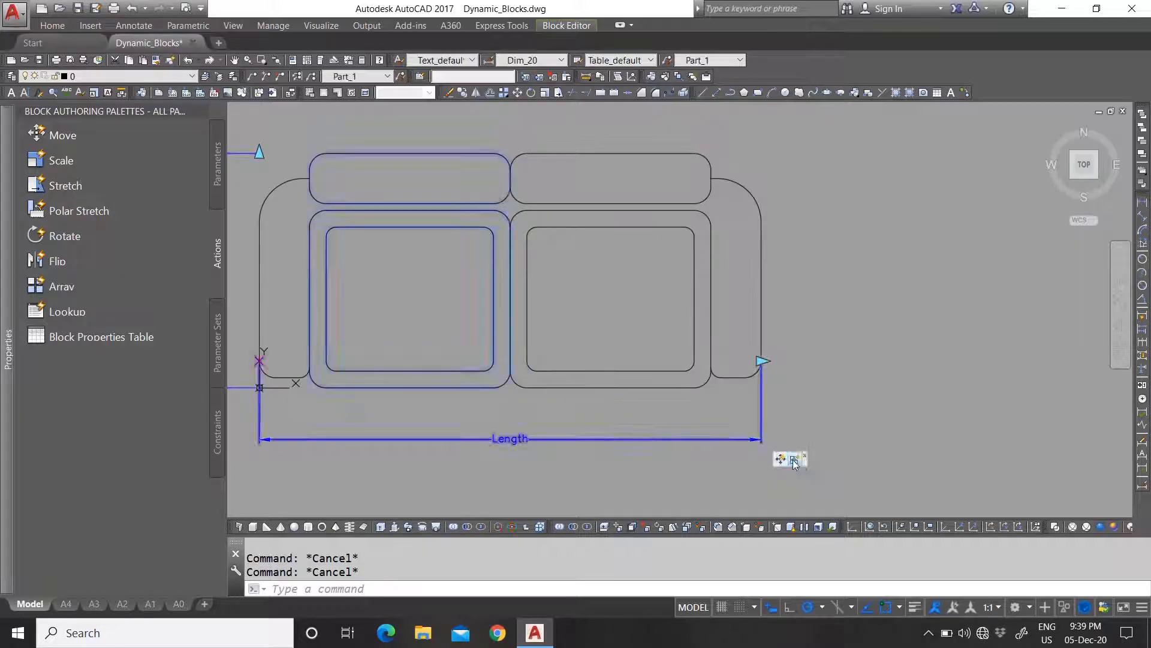
scroll(753, 345, down, 2)
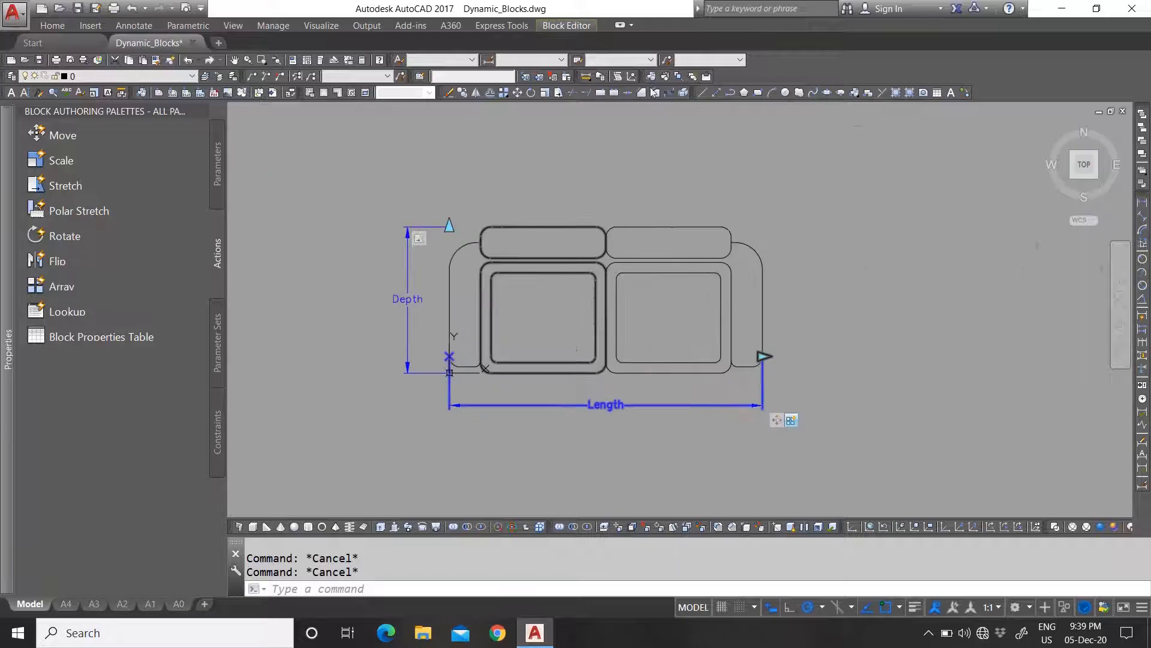
Step: Close the Block Editor and save the parameter changes to the sofa block
click(566, 26)
click(1032, 57)
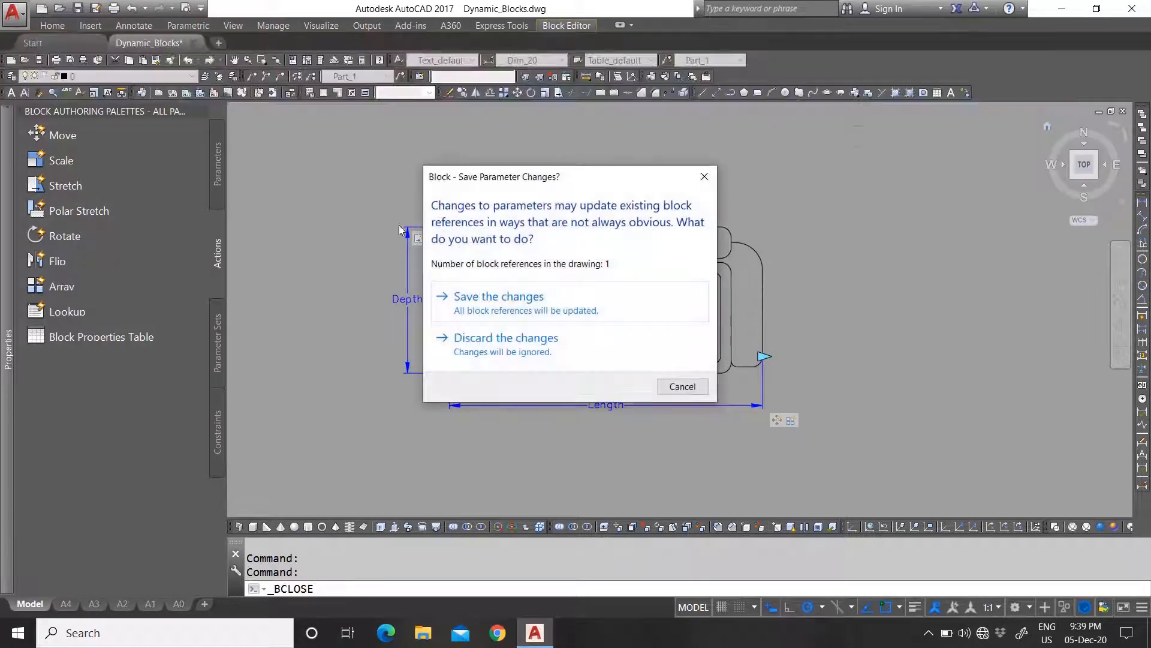
click(516, 294)
Step: Test the sofa block's depth stretch by extending it to 670 and shortening it to 470
click(506, 318)
click(462, 353)
scroll(283, 357, up, 4)
scroll(363, 304, down, 4)
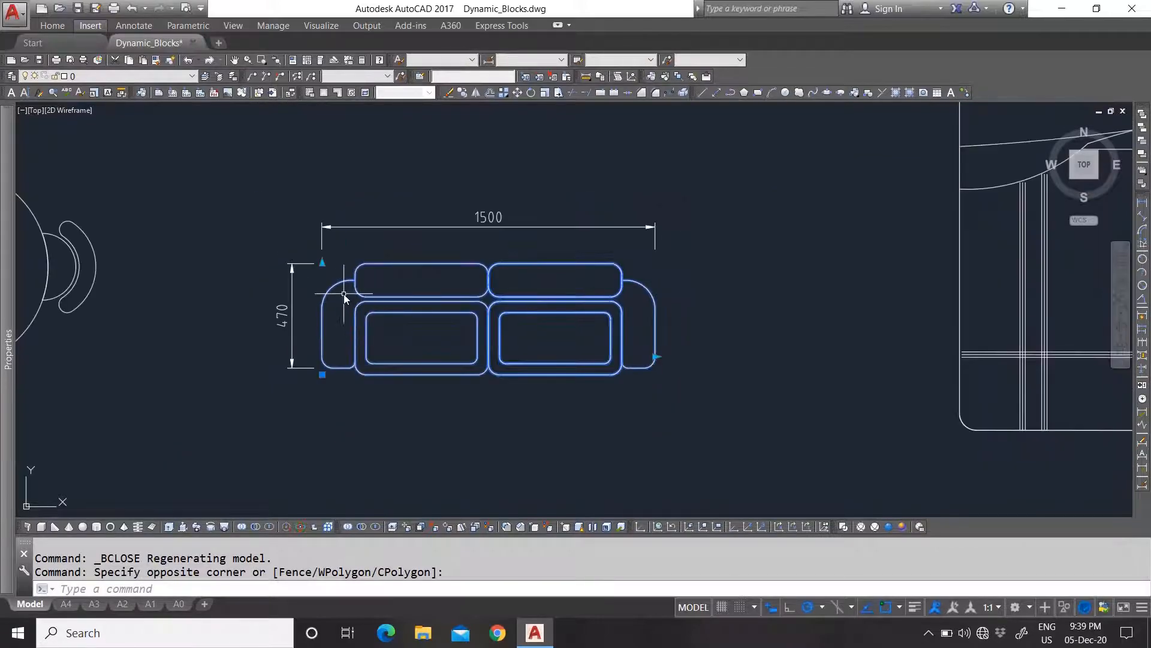
click(322, 263)
click(323, 183)
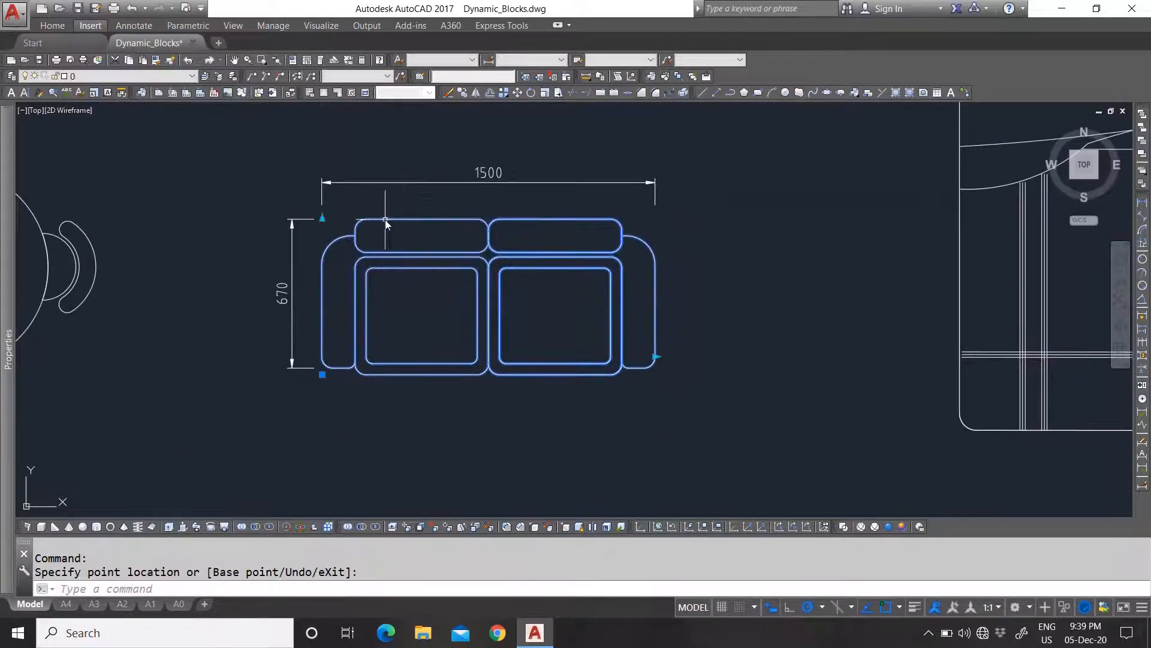
click(323, 218)
click(317, 267)
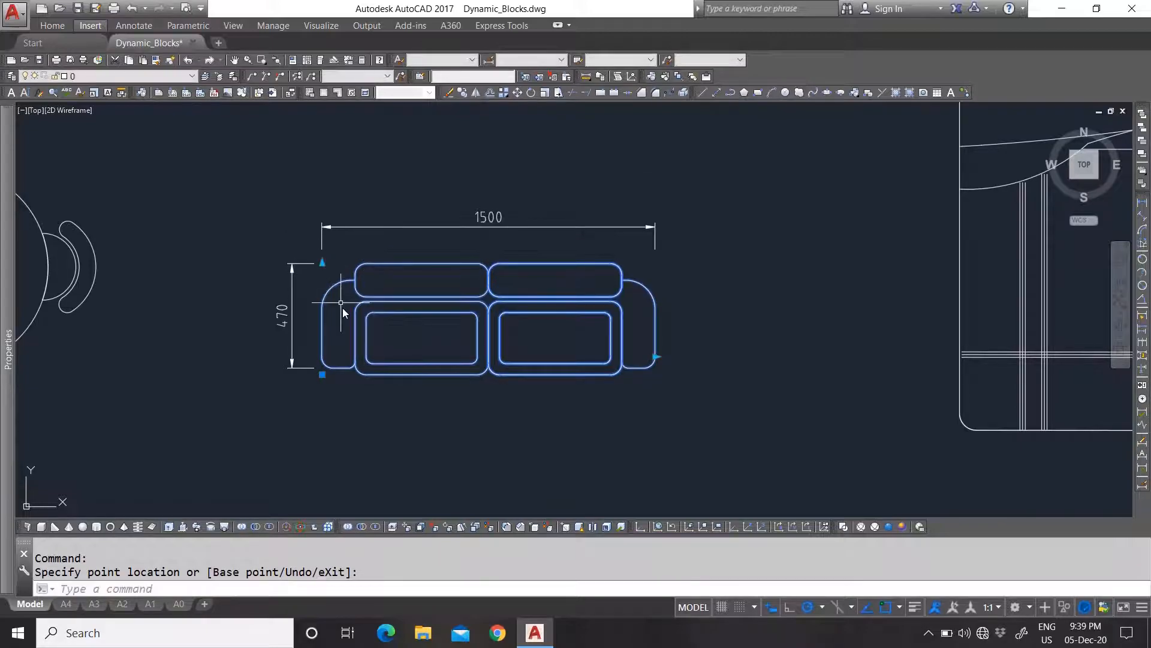
Step: Stretch the sofa block's depth to 670 again and reduce it to 570
scroll(351, 283, up, 2)
click(304, 251)
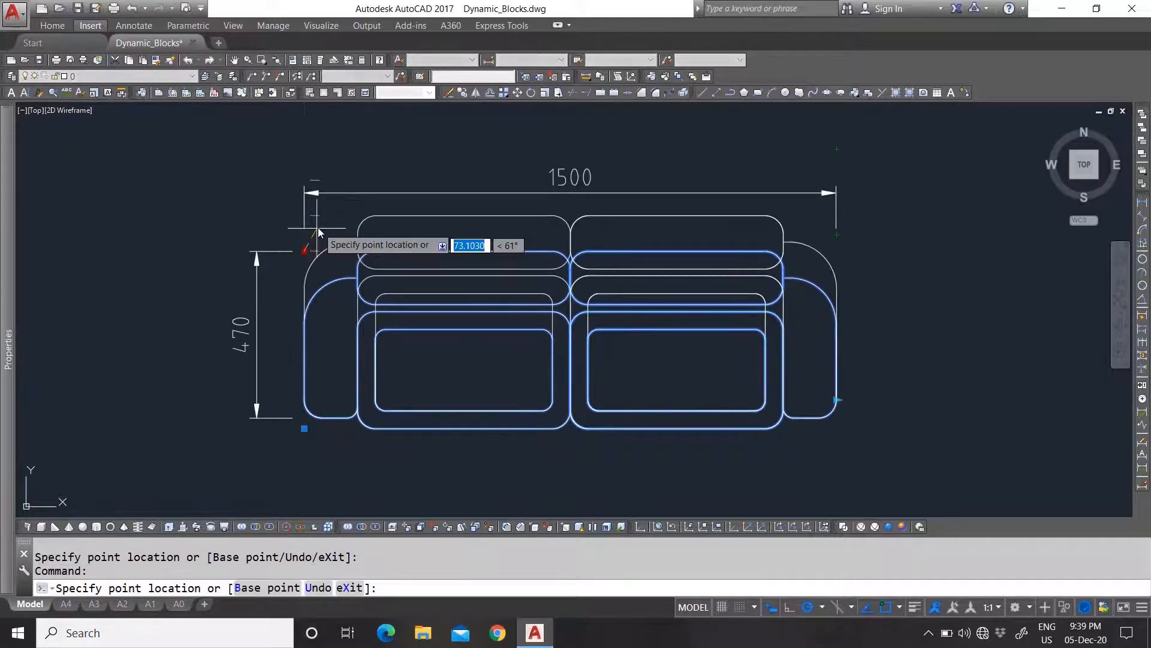
click(323, 179)
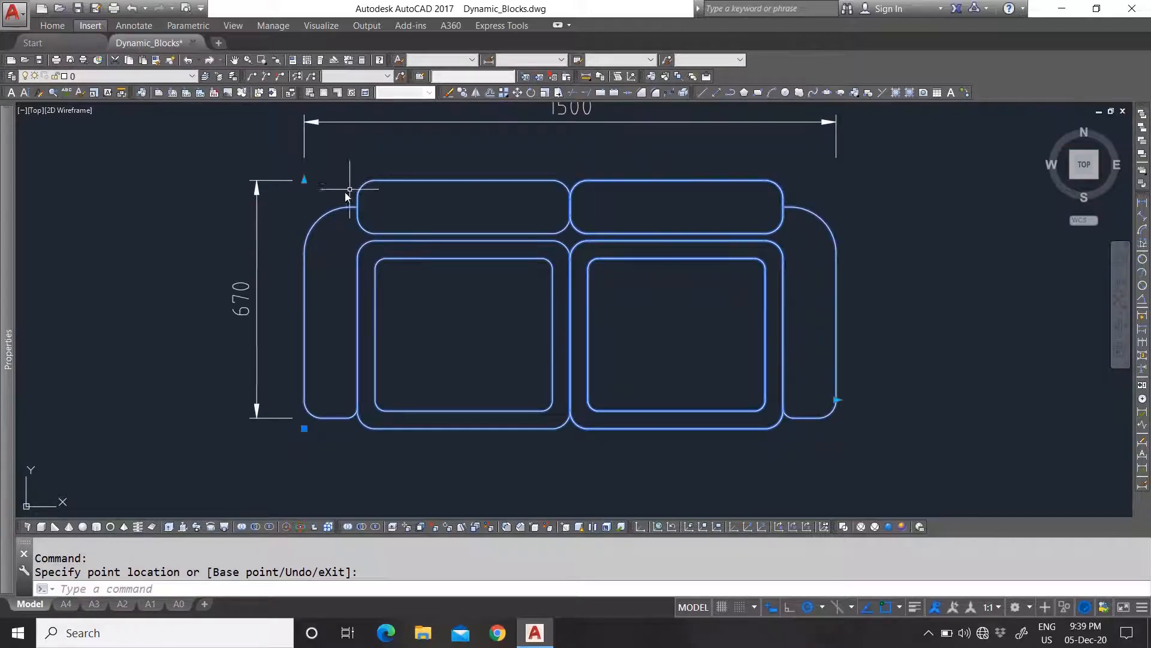
click(304, 179)
click(310, 228)
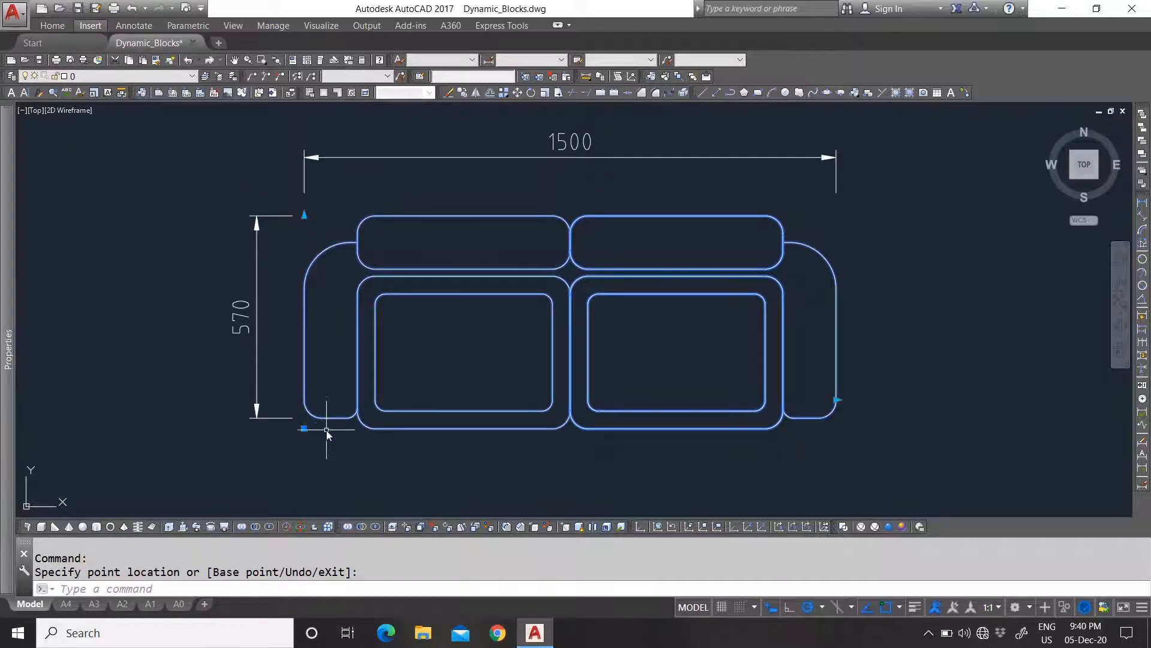
Step: Move the depth dimension's lower origin from the left armrest to the front edge of the left seat
key(Escape)
click(294, 415)
click(276, 426)
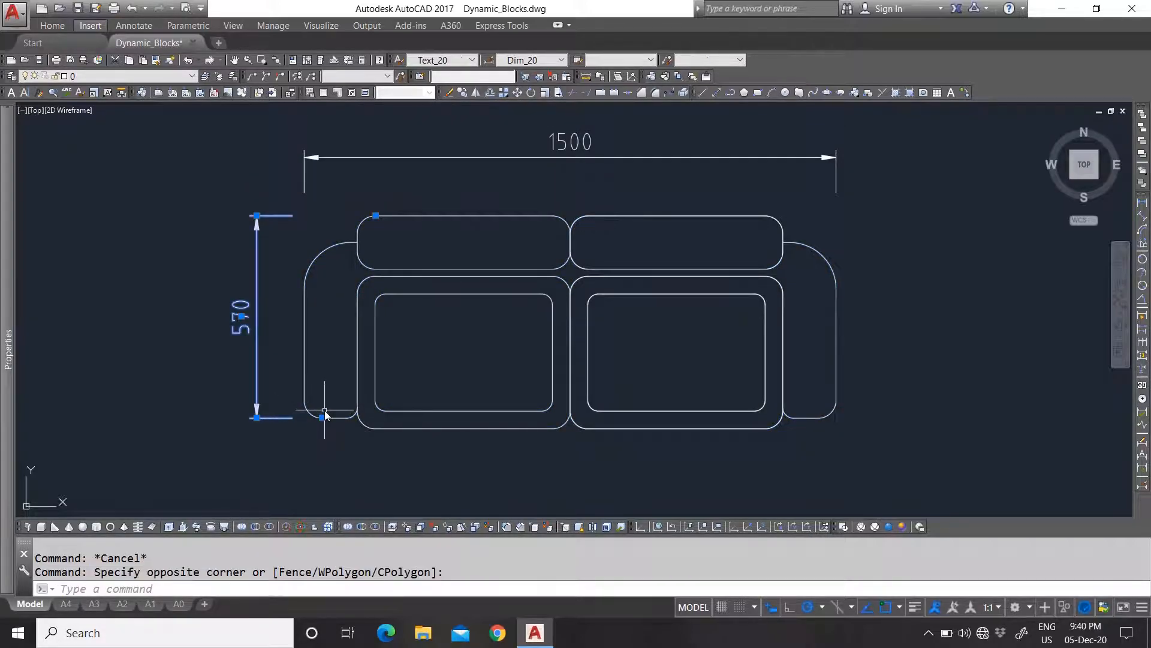
click(322, 416)
click(384, 428)
key(Escape)
Step: Stretch the sofa block's depth to 700, and reduce it to 600 and finally 500
click(322, 277)
click(310, 252)
click(305, 214)
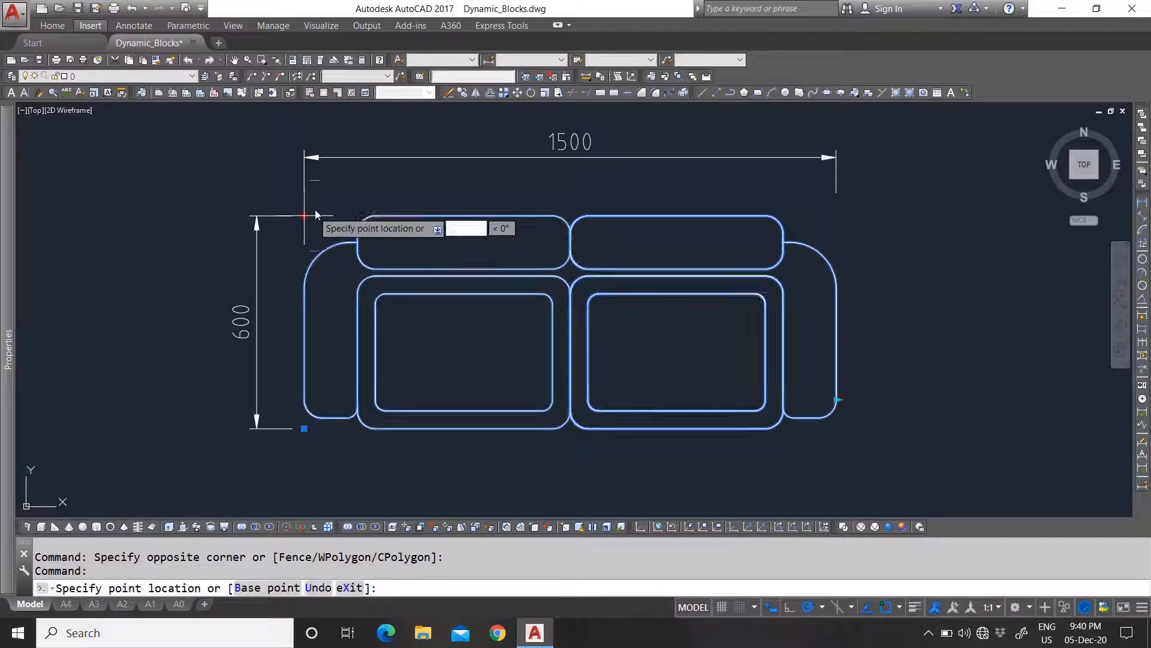
click(322, 184)
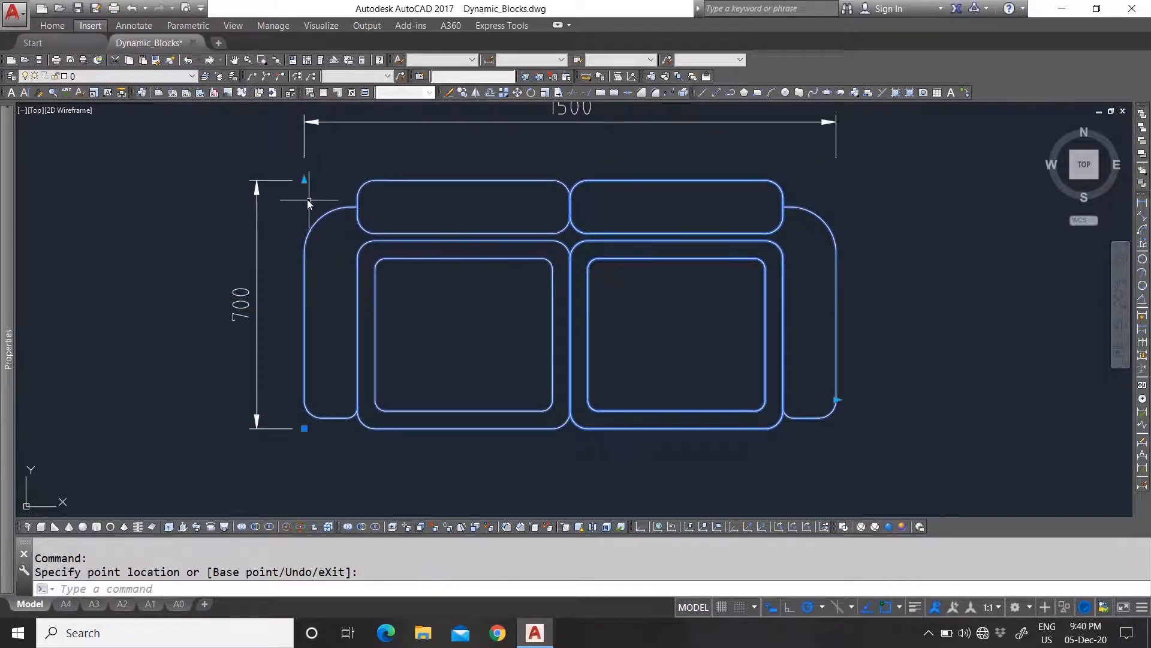
click(304, 181)
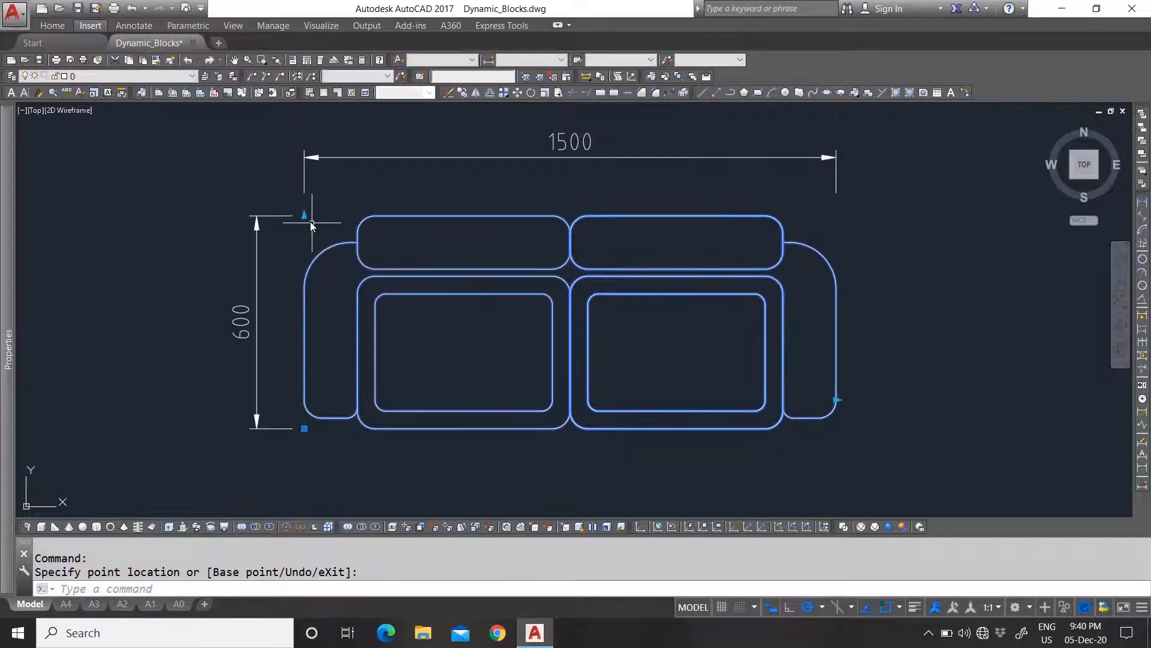
click(307, 250)
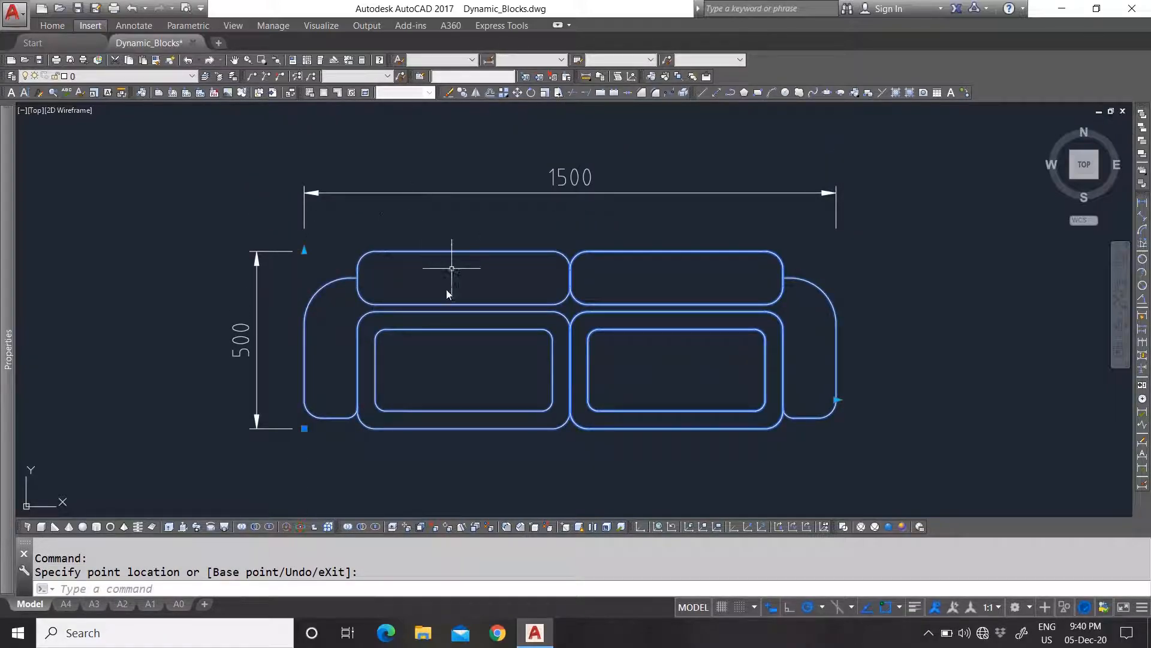
Step: Test the sofa block's width stretch by shortening it to a single seat, 900 wide
scroll(455, 257, down, 2)
key(Escape)
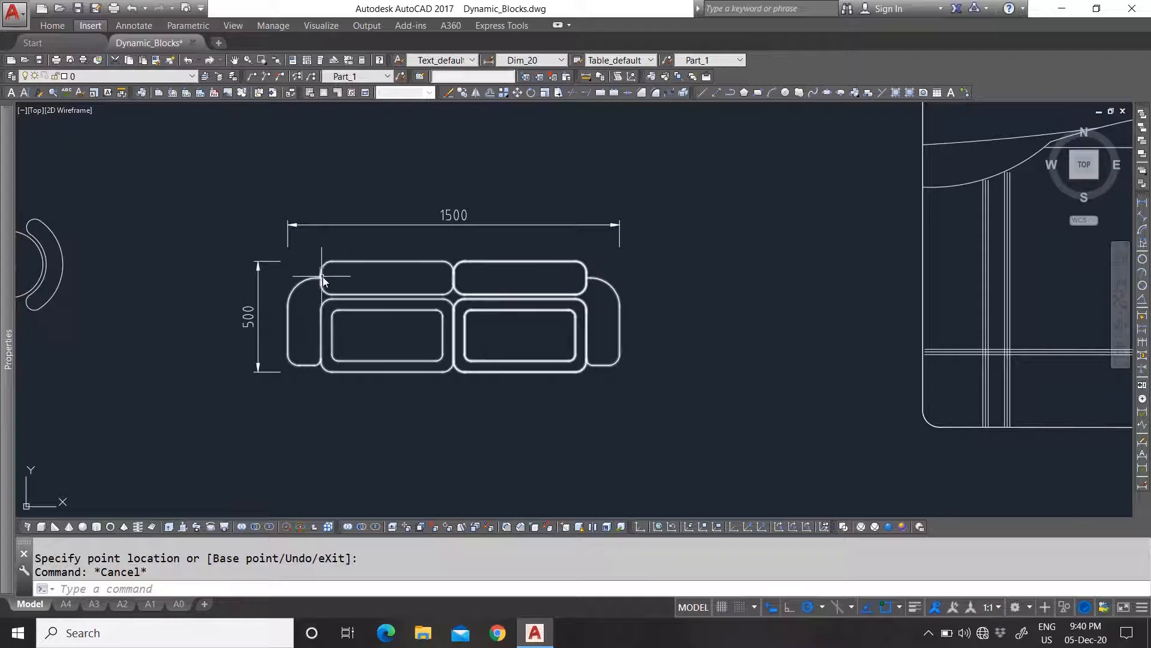
scroll(365, 317, up, 4)
scroll(574, 340, down, 1)
scroll(662, 350, up, 1)
scroll(693, 371, down, 1)
click(941, 336)
click(833, 367)
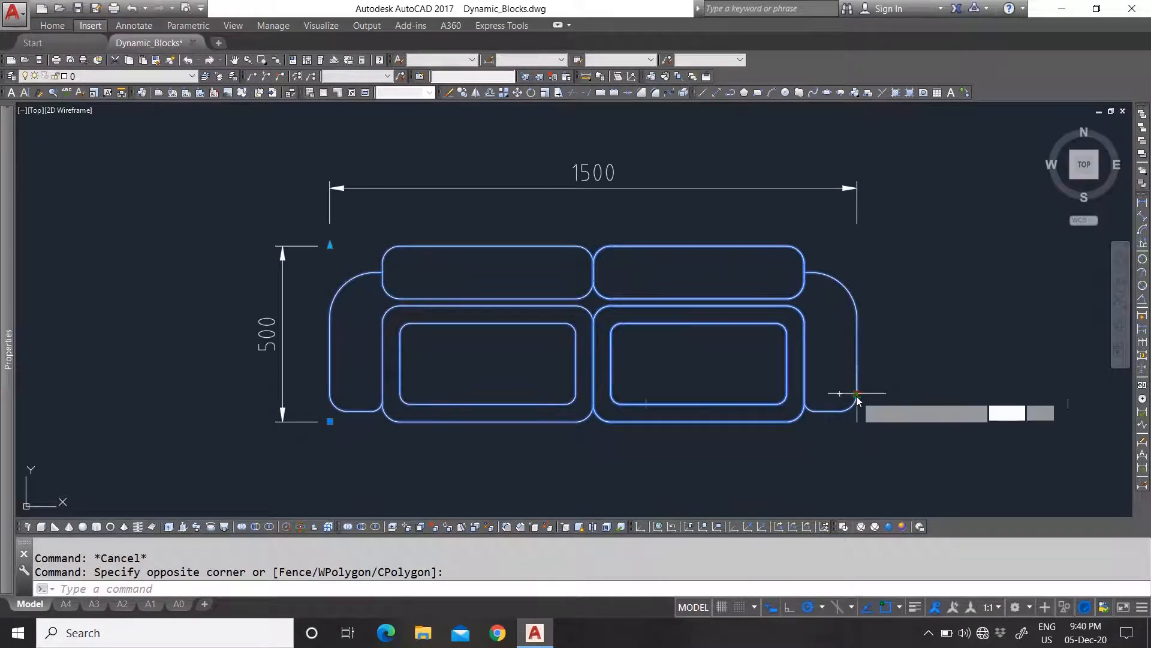
click(857, 394)
click(700, 396)
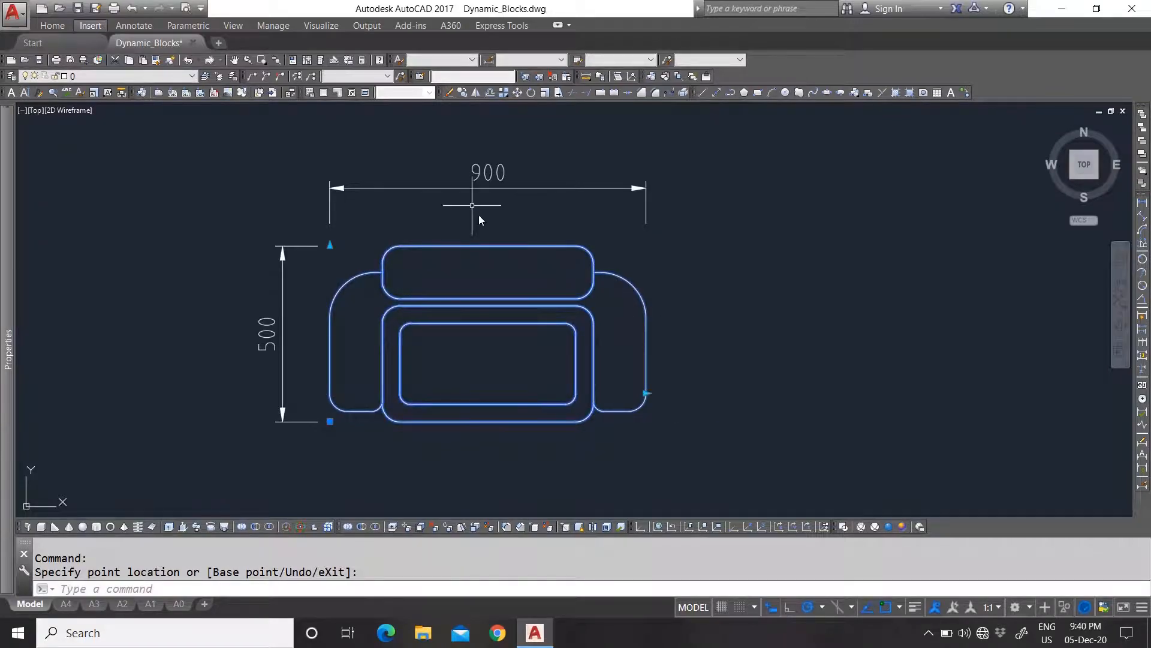
click(646, 393)
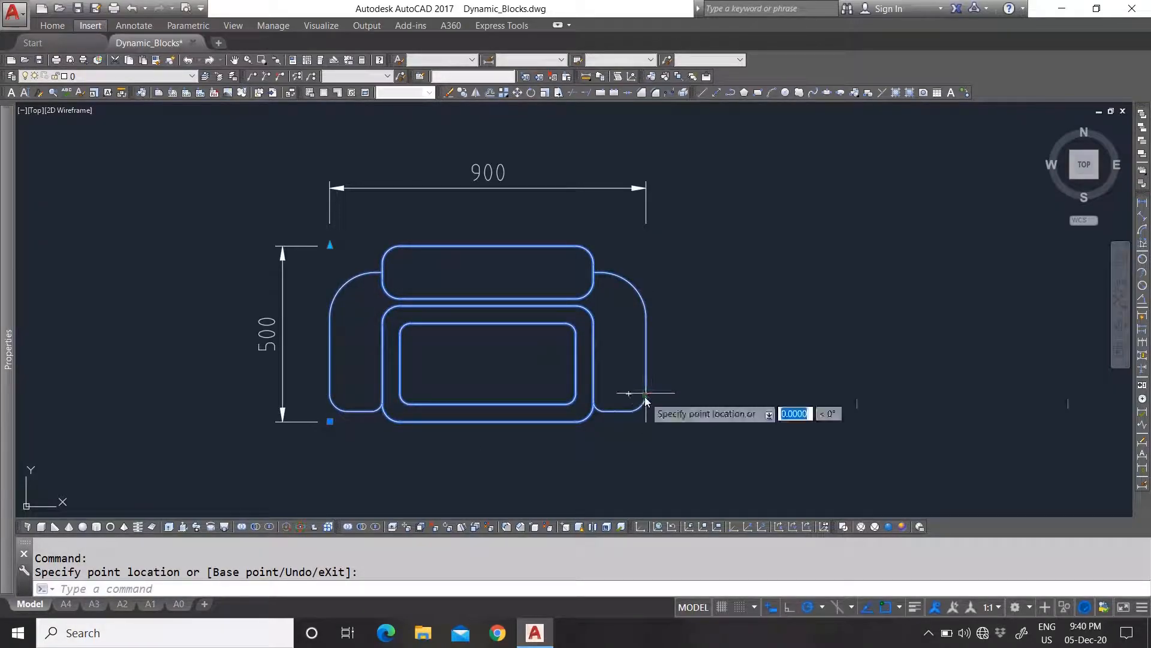
click(609, 393)
Step: Stretch the sofa block's width in stages to 1500, 2100 and 2700
scroll(577, 413, down, 5)
scroll(516, 389, up, 3)
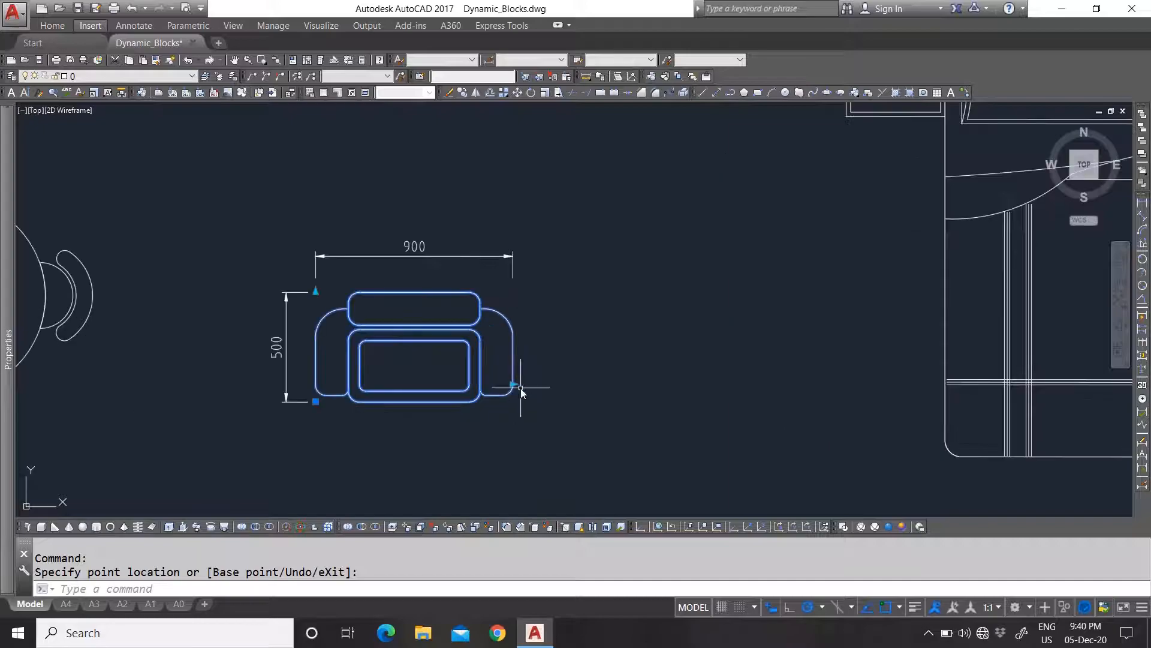
click(511, 384)
click(645, 390)
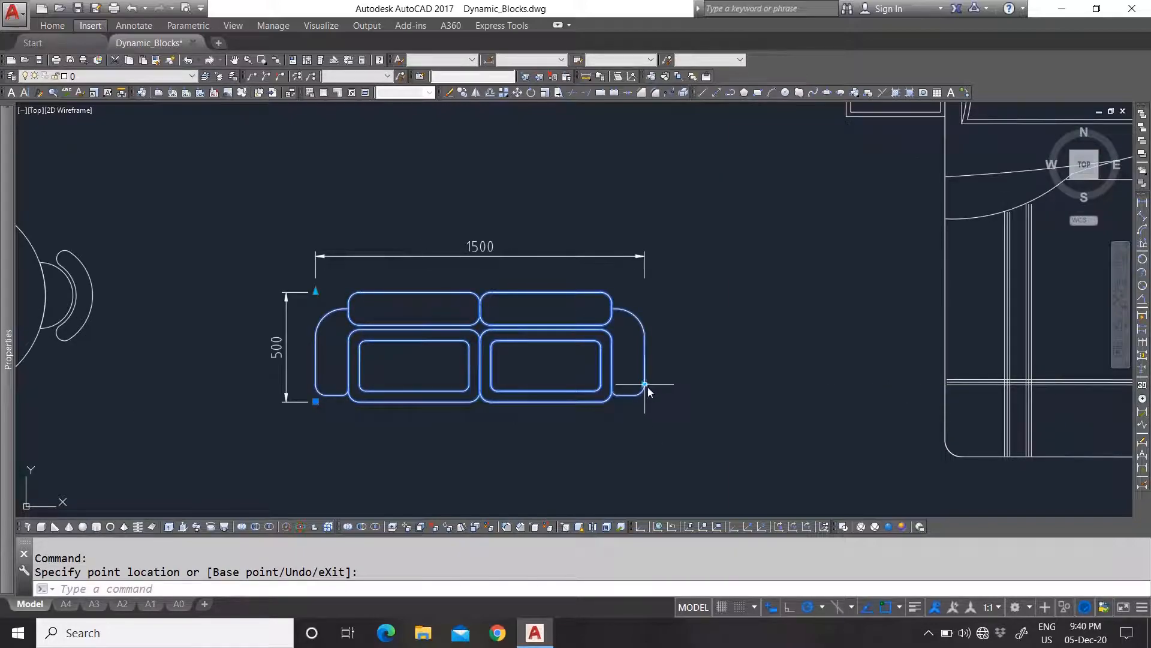
click(646, 384)
click(704, 389)
click(647, 384)
click(777, 386)
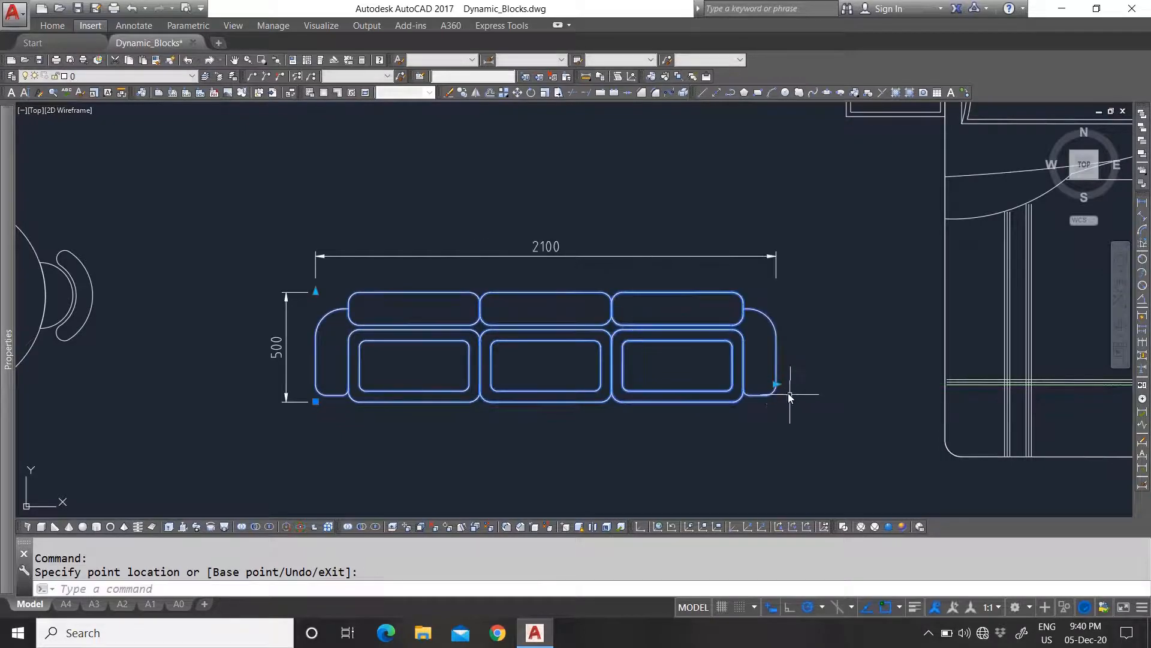
click(777, 385)
click(868, 383)
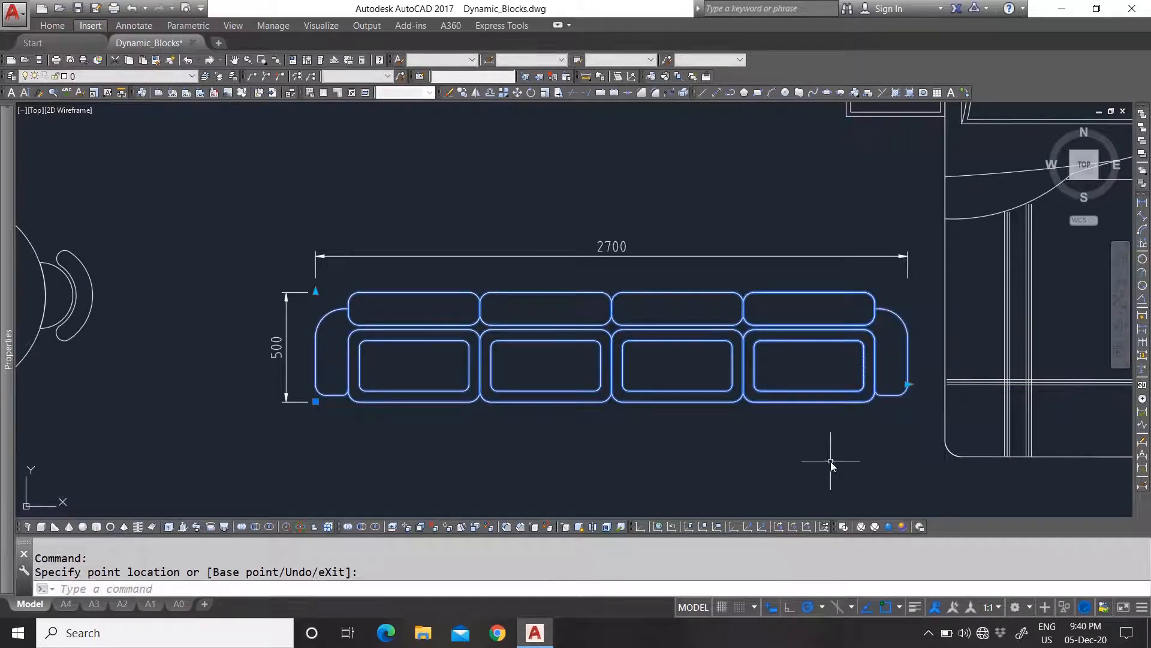
Step: Extend the sofa block's width to 5100, reduce it to 2100, and deselect the block
scroll(459, 372, down, 2)
click(908, 384)
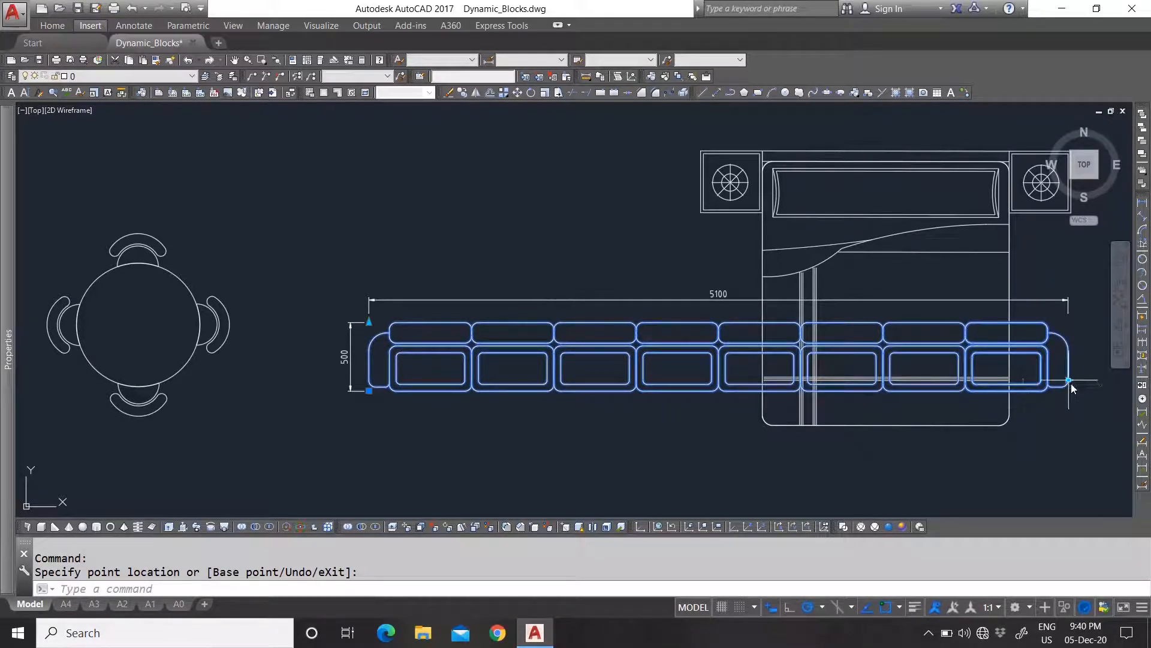
click(1070, 382)
click(660, 395)
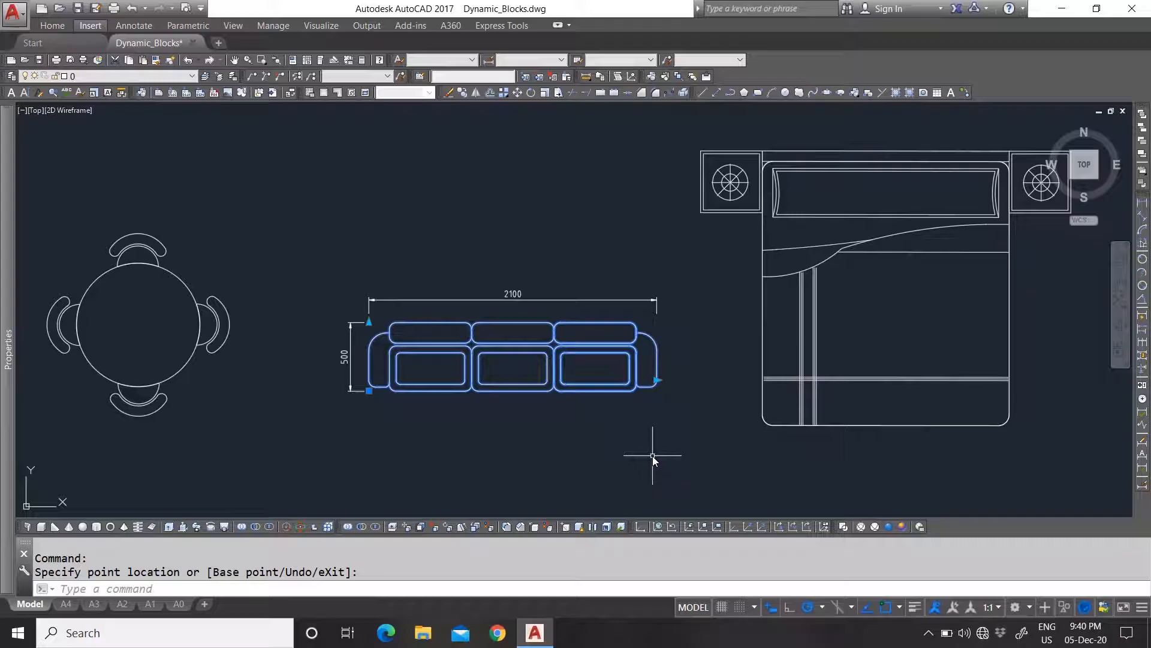
scroll(428, 348, up, 2)
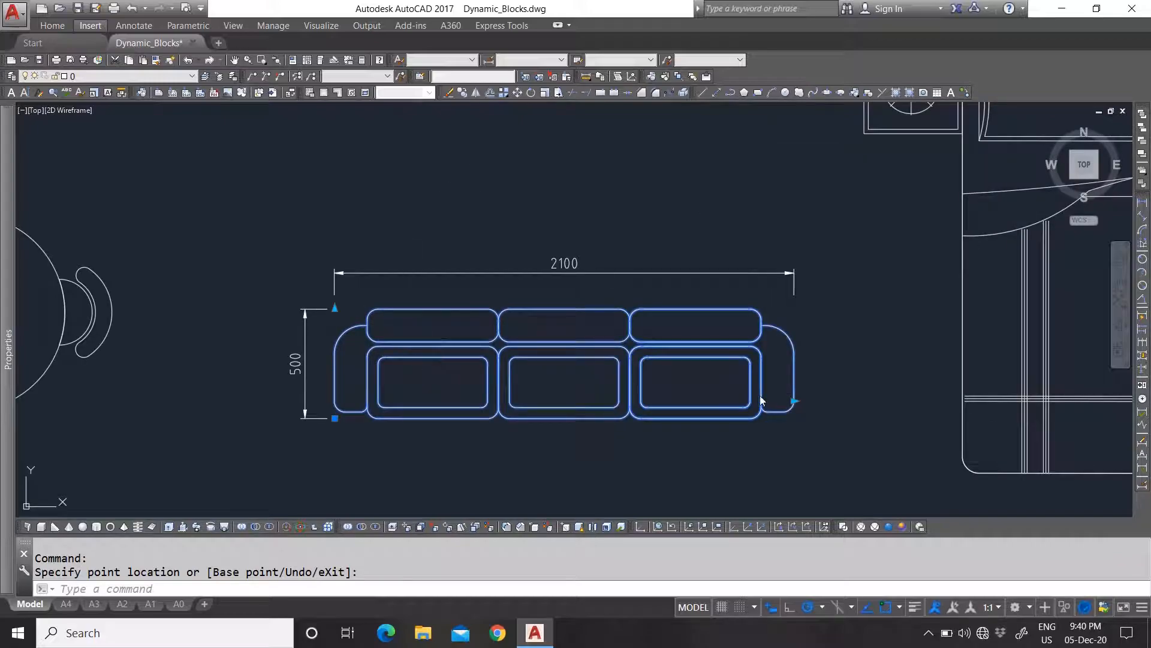
key(Escape)
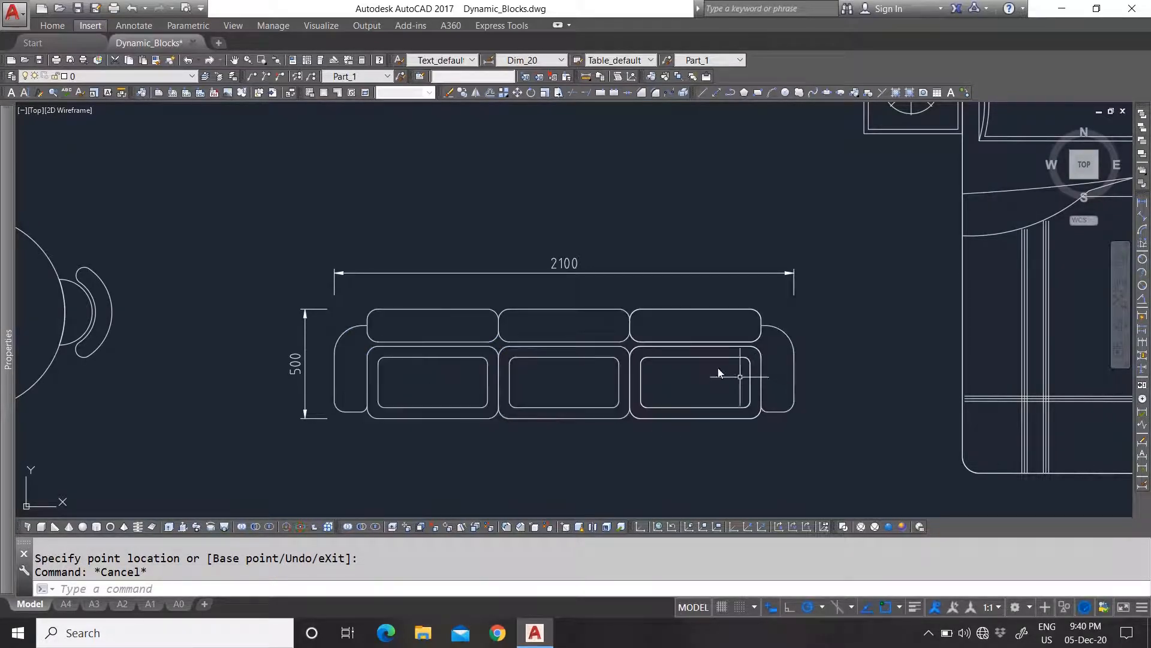
Step: Select the double bed block with its two nightstands and open it in the Block Editor
scroll(719, 373, down, 5)
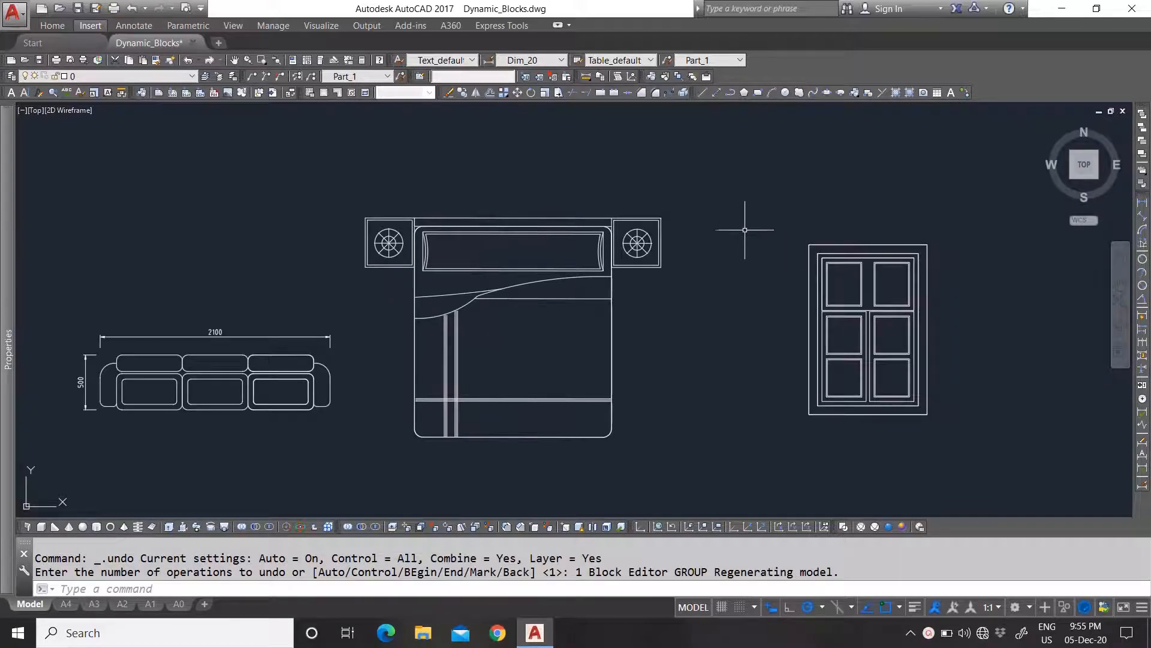
click(689, 353)
click(527, 313)
right_click(526, 313)
click(576, 293)
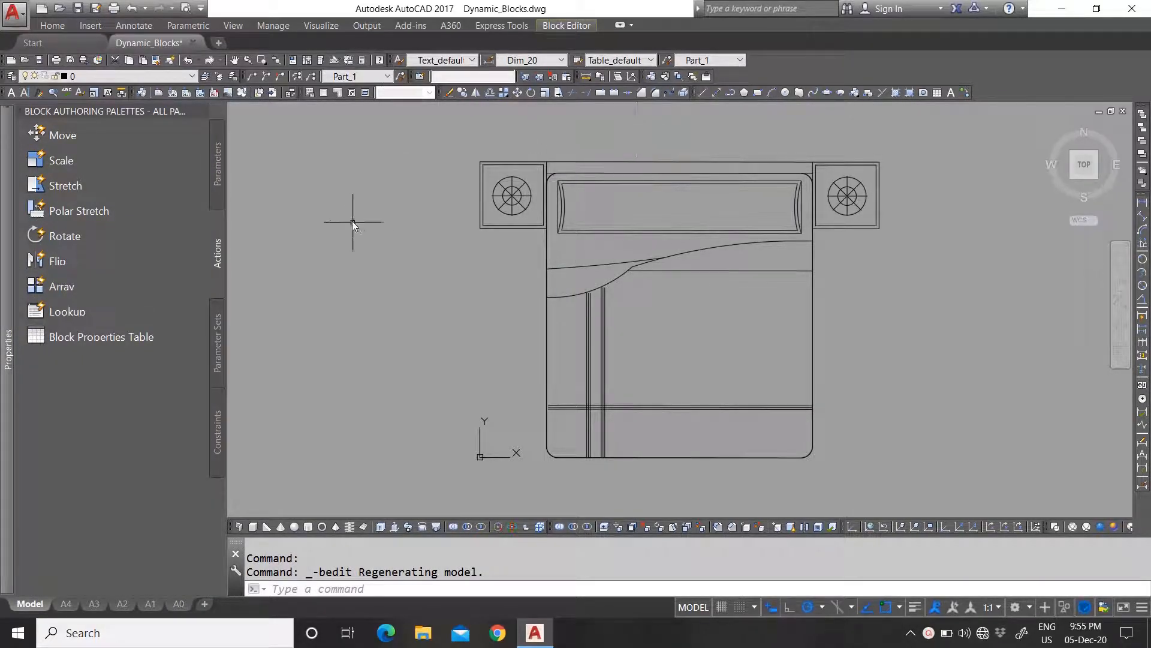
Step: Add a linear parameter along the headboard between the two nightstands, with its label above the bed
click(225, 168)
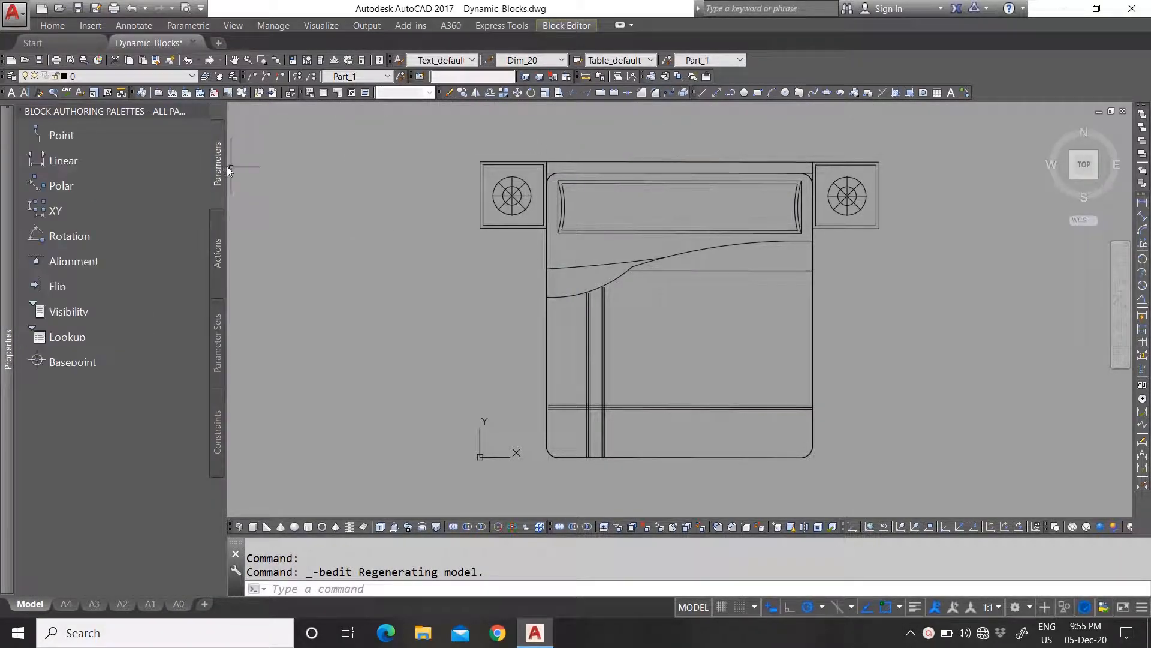
click(65, 162)
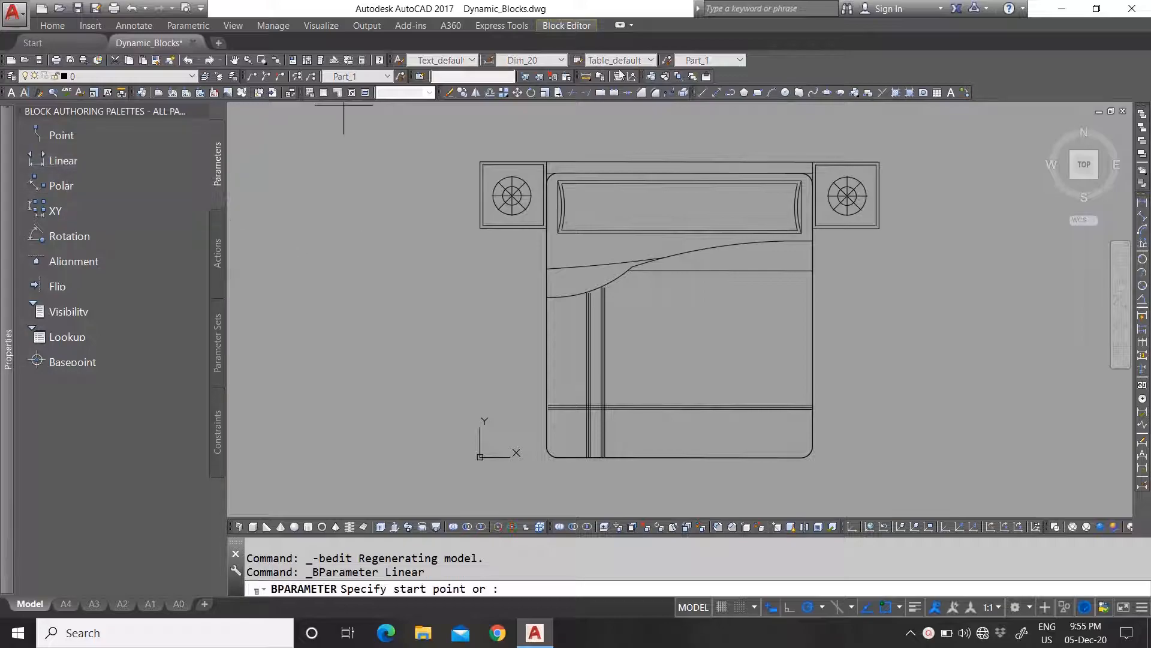
click(547, 162)
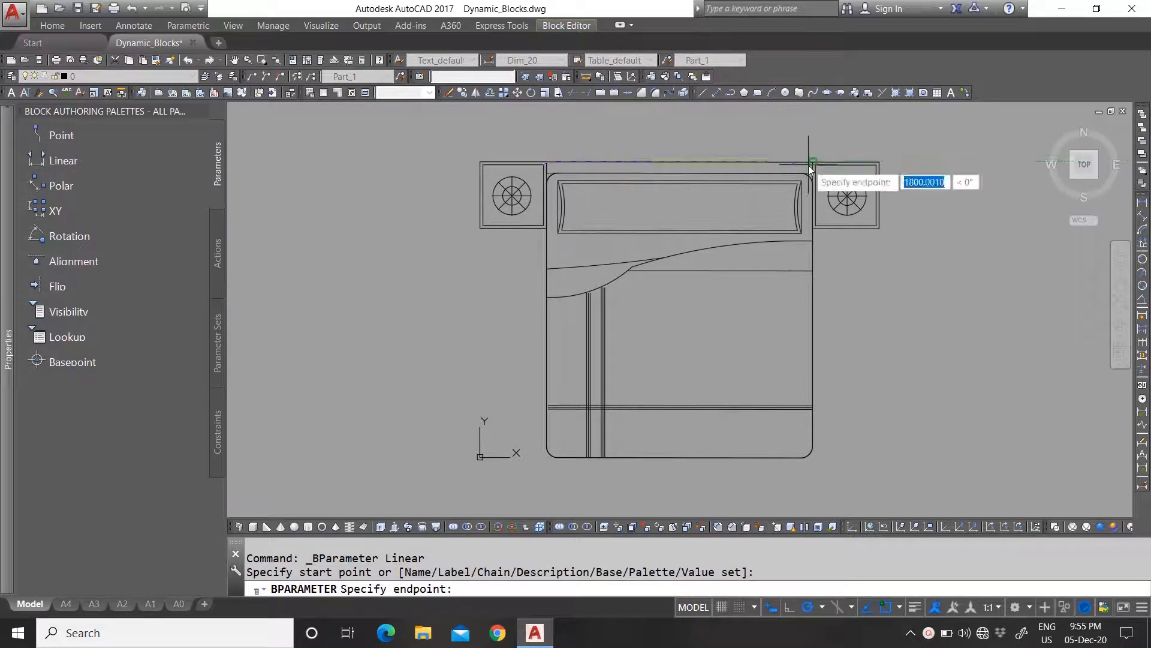
click(811, 163)
scroll(808, 166, down, 2)
scroll(708, 261, up, 2)
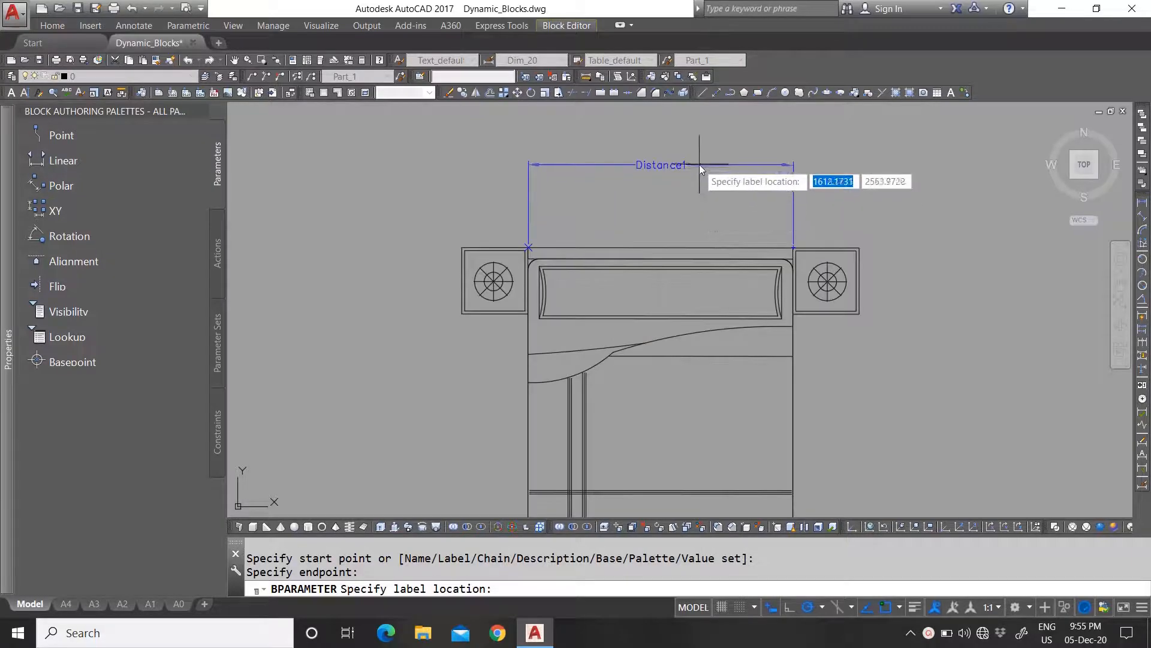
click(689, 195)
Step: Set the number of grips of the bed's linear parameter to 0
click(679, 196)
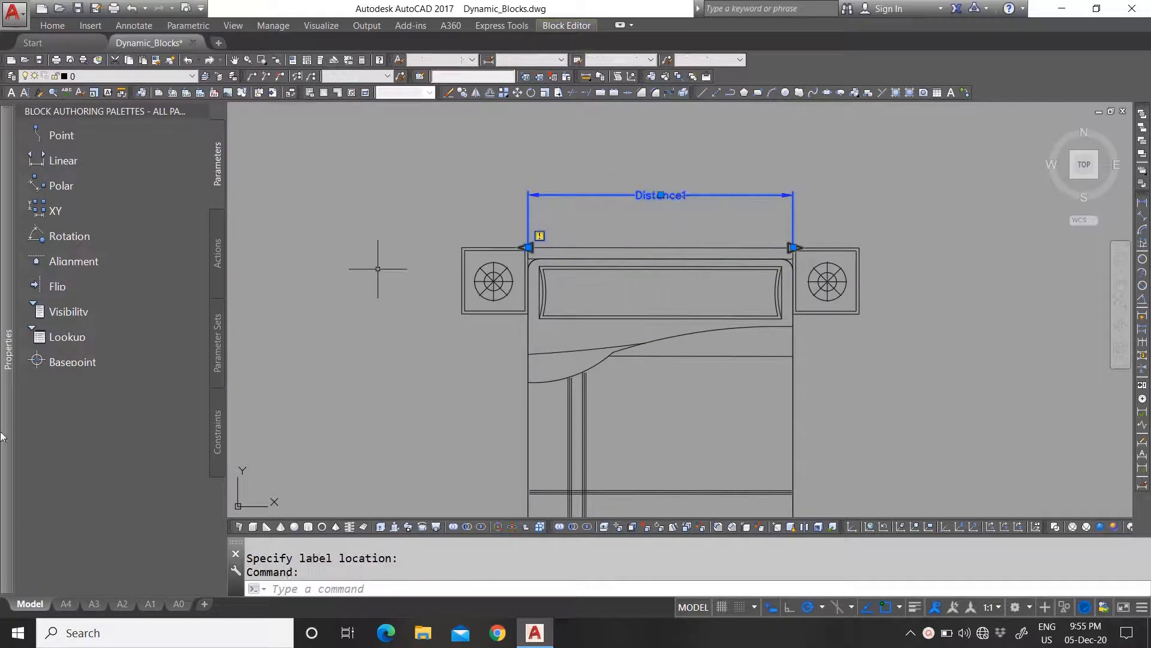
mouse_move(9, 353)
scroll(241, 506, down, 1)
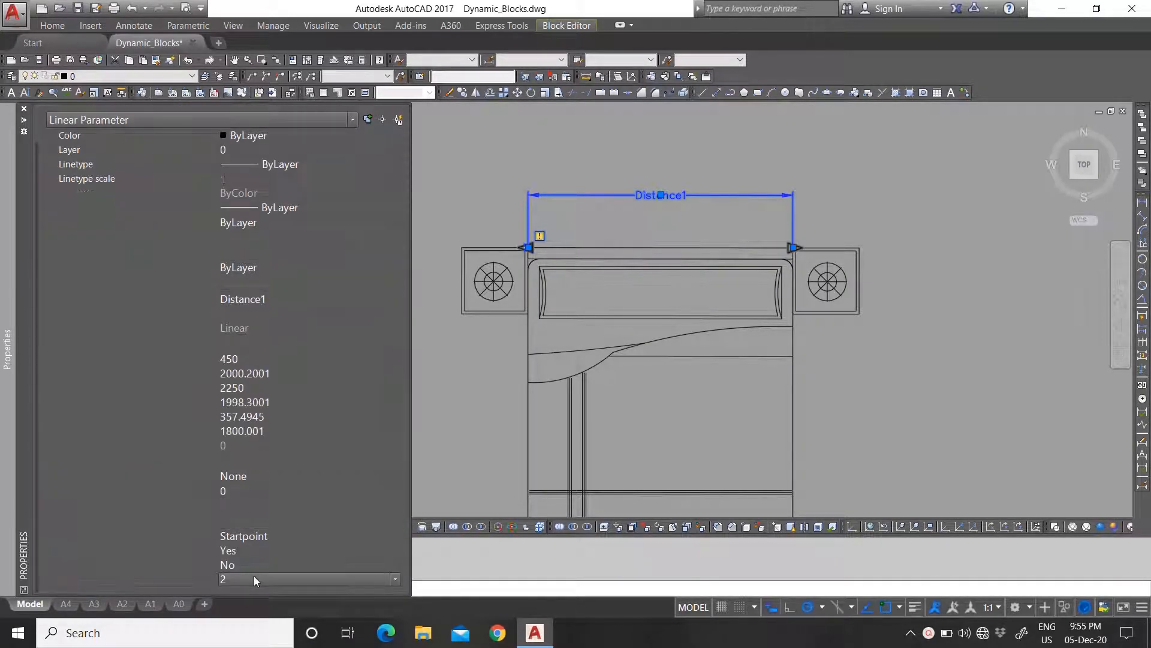
click(260, 579)
click(239, 603)
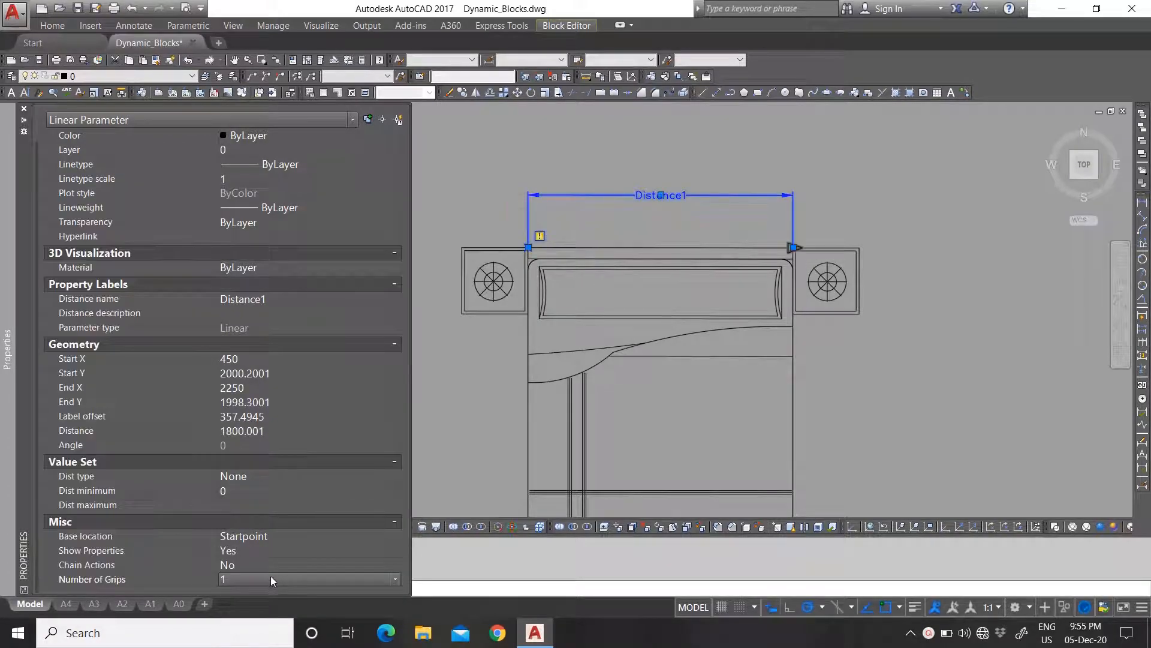
click(266, 578)
click(252, 594)
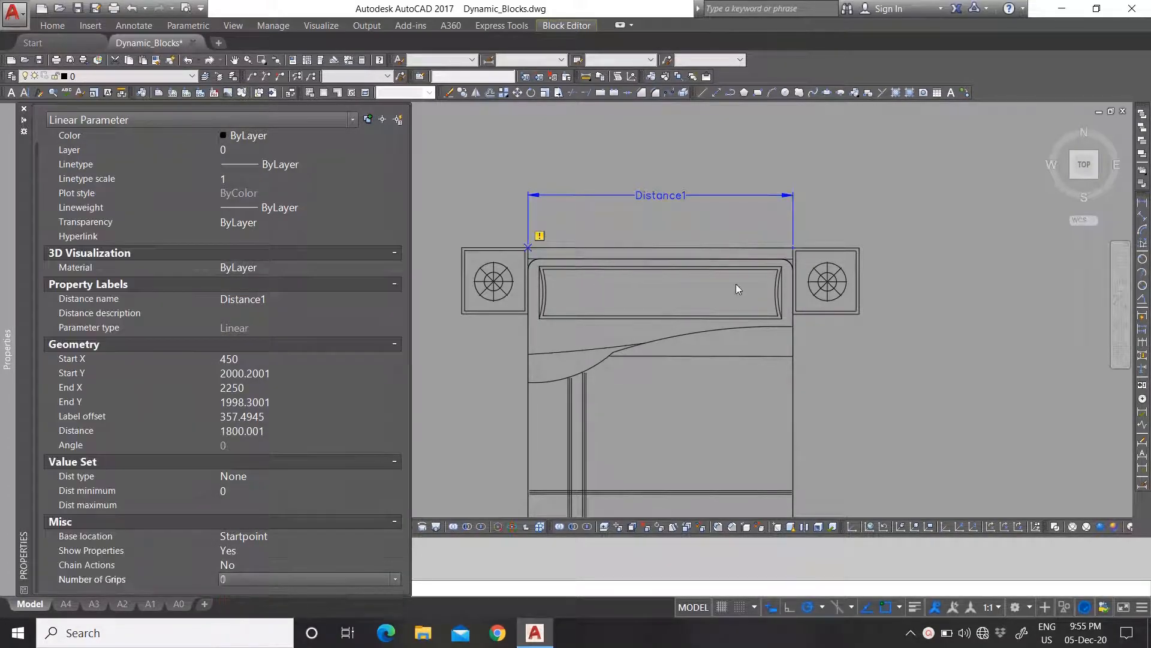
mouse_move(3, 401)
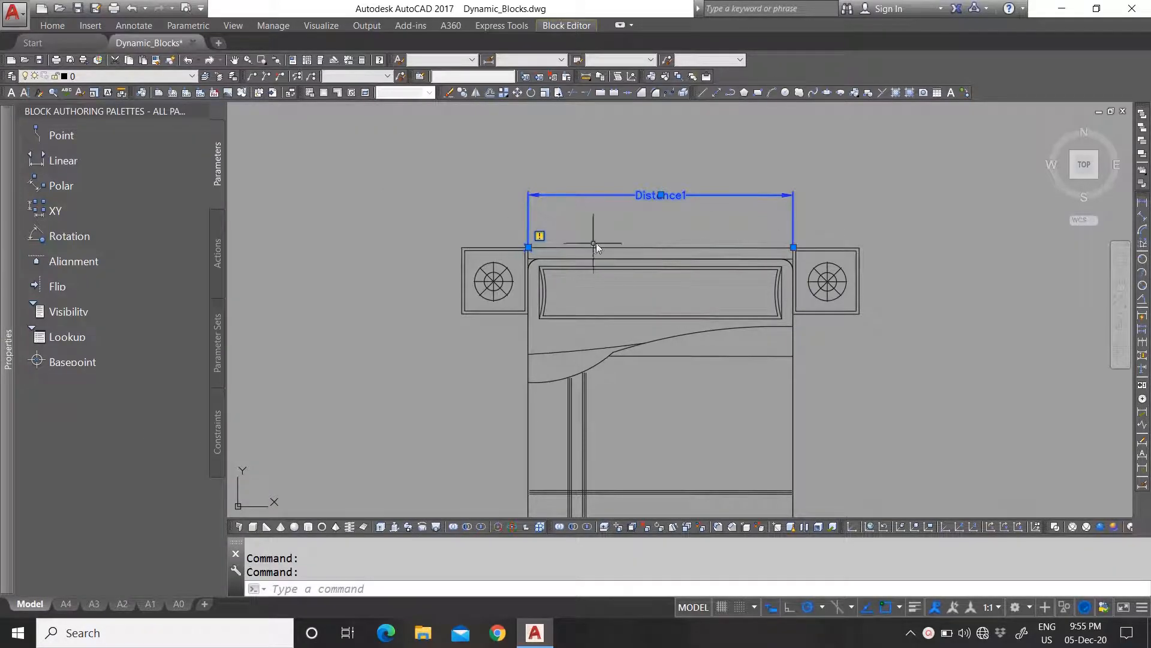
Step: Rename the bed's linear parameter as Width
scroll(677, 360, down, 4)
scroll(592, 198, up, 2)
scroll(566, 270, up, 4)
scroll(581, 285, down, 2)
scroll(582, 279, down, 2)
scroll(581, 225, up, 2)
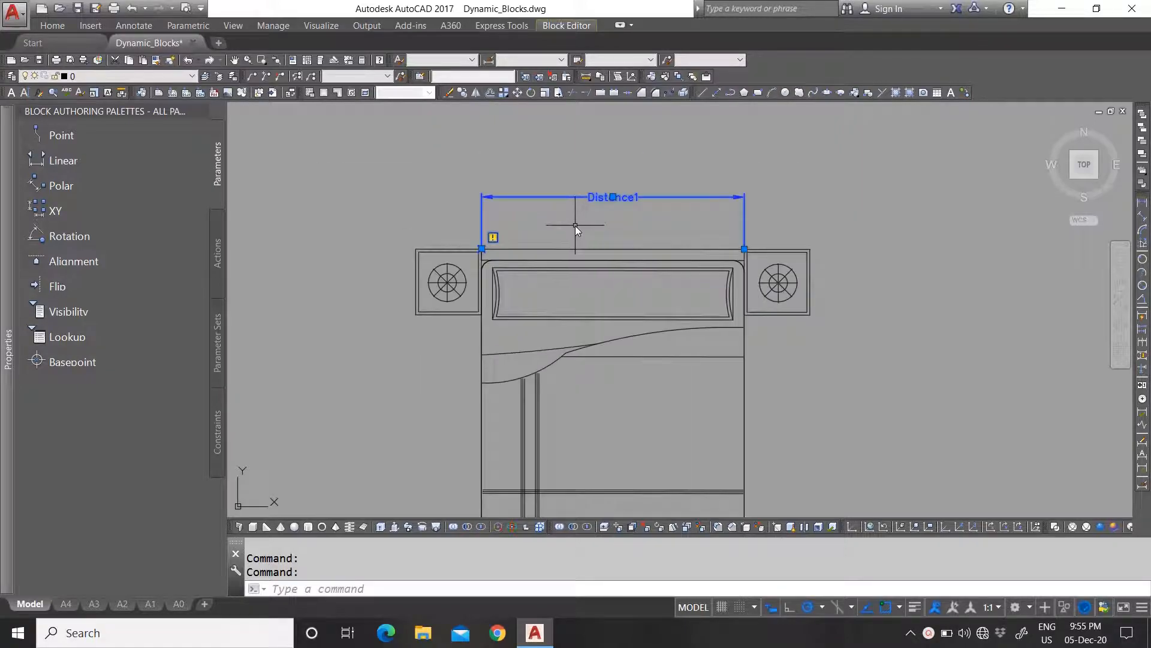
mouse_move(3, 431)
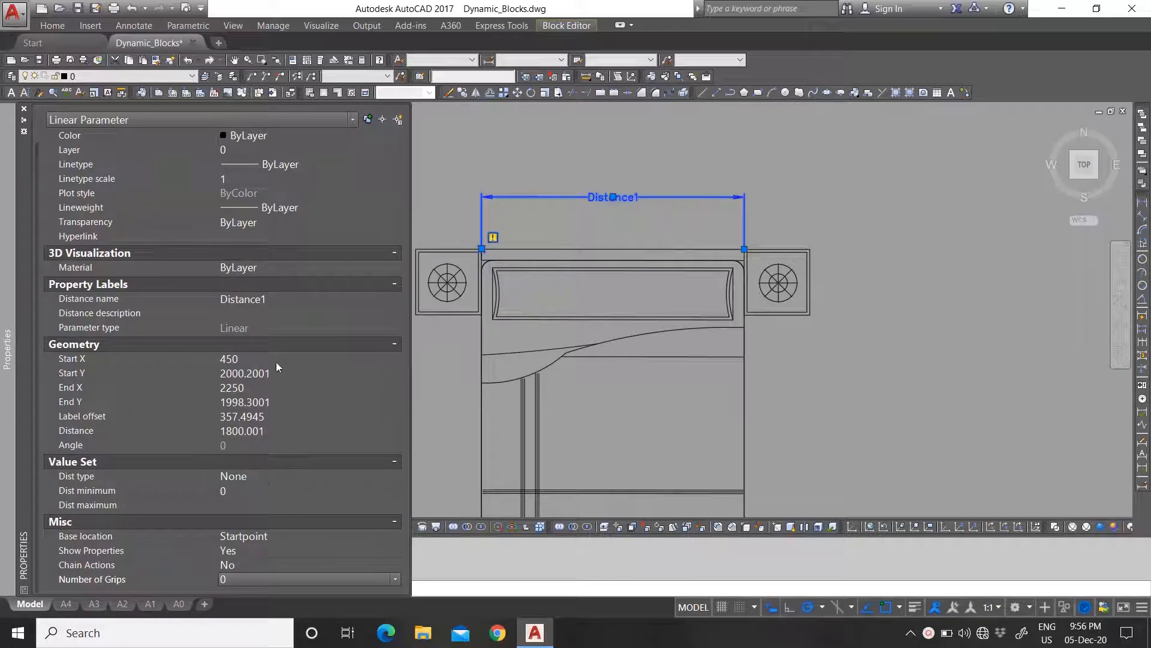
click(285, 299)
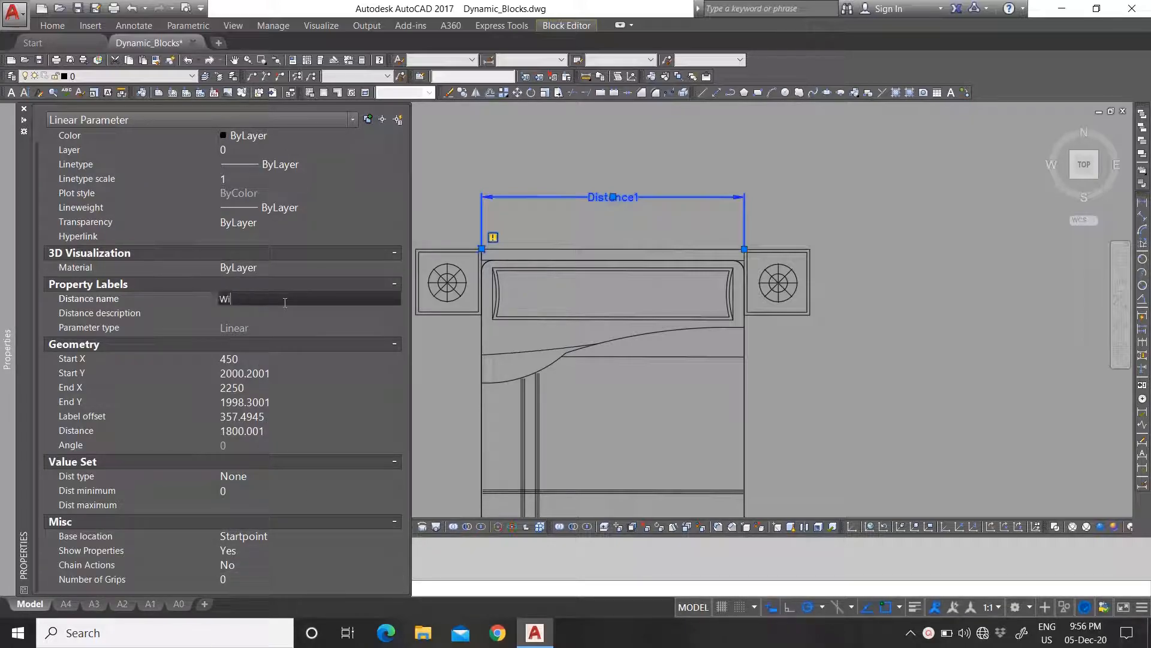
key(Return)
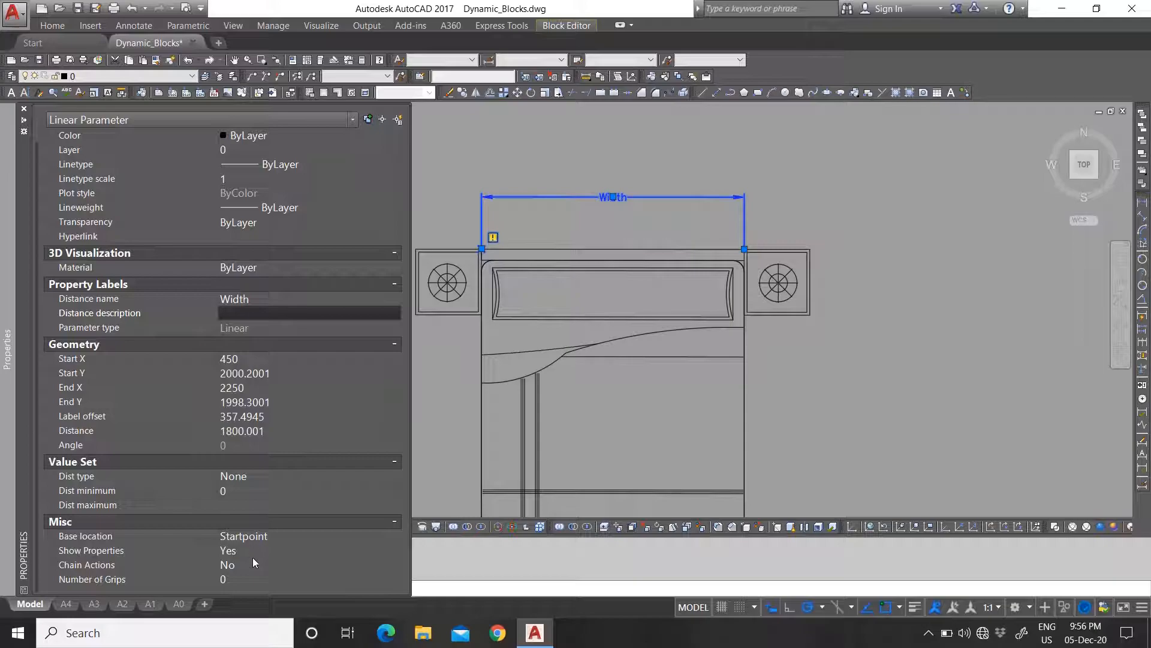
Step: Add a stretch action to the Width parameter's right endpoint, framing the bed's right part and right nightstand and selecting the objects crossed there
scroll(590, 297, down, 3)
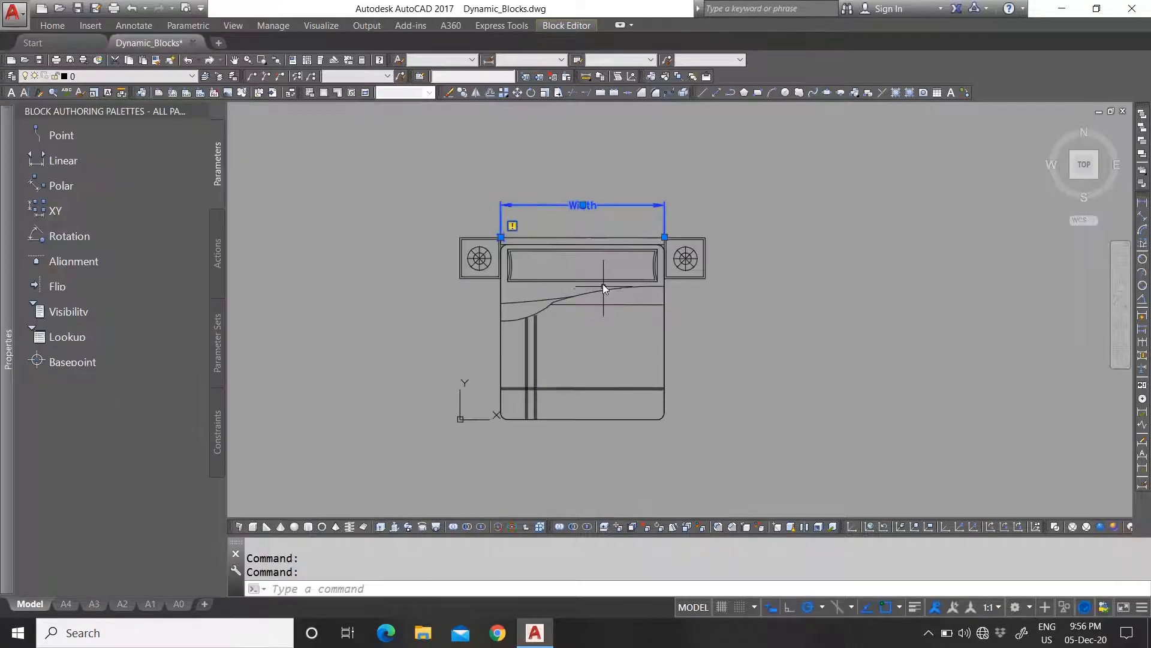
double_click(583, 208)
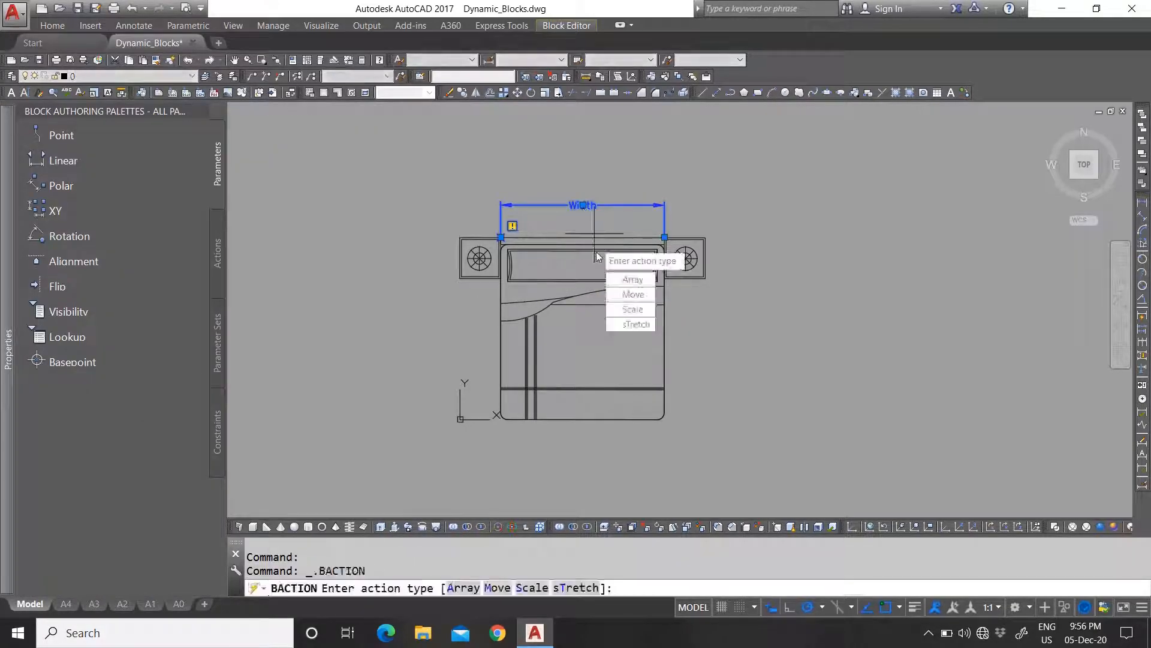
click(633, 325)
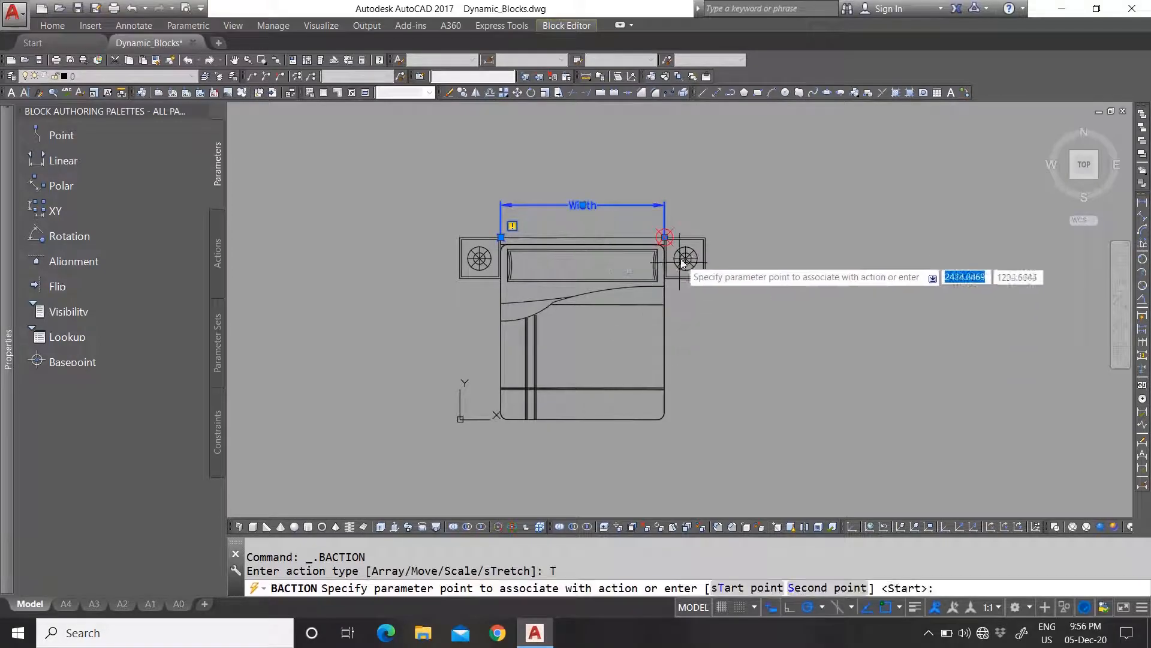
click(665, 237)
click(730, 451)
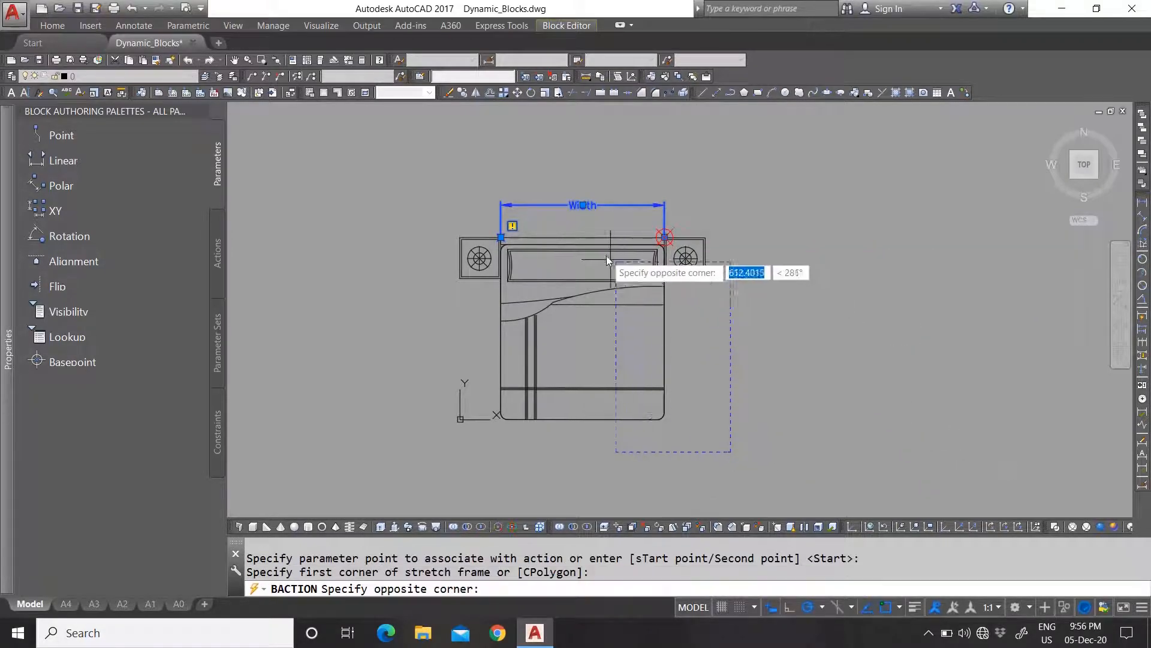
click(600, 224)
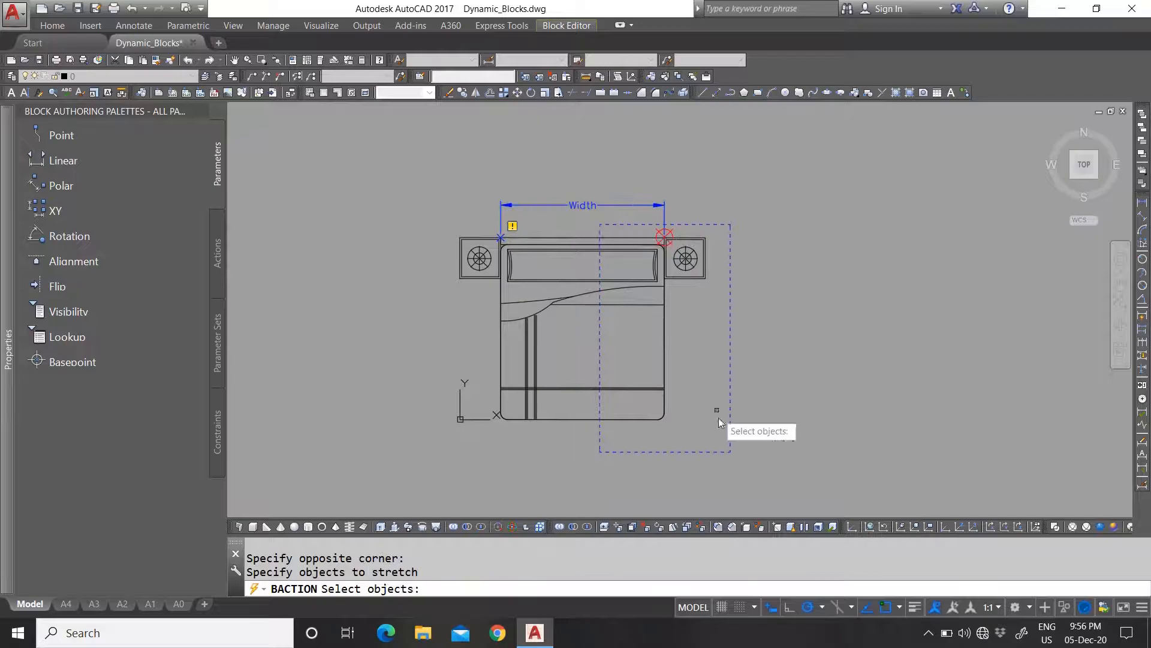
click(719, 442)
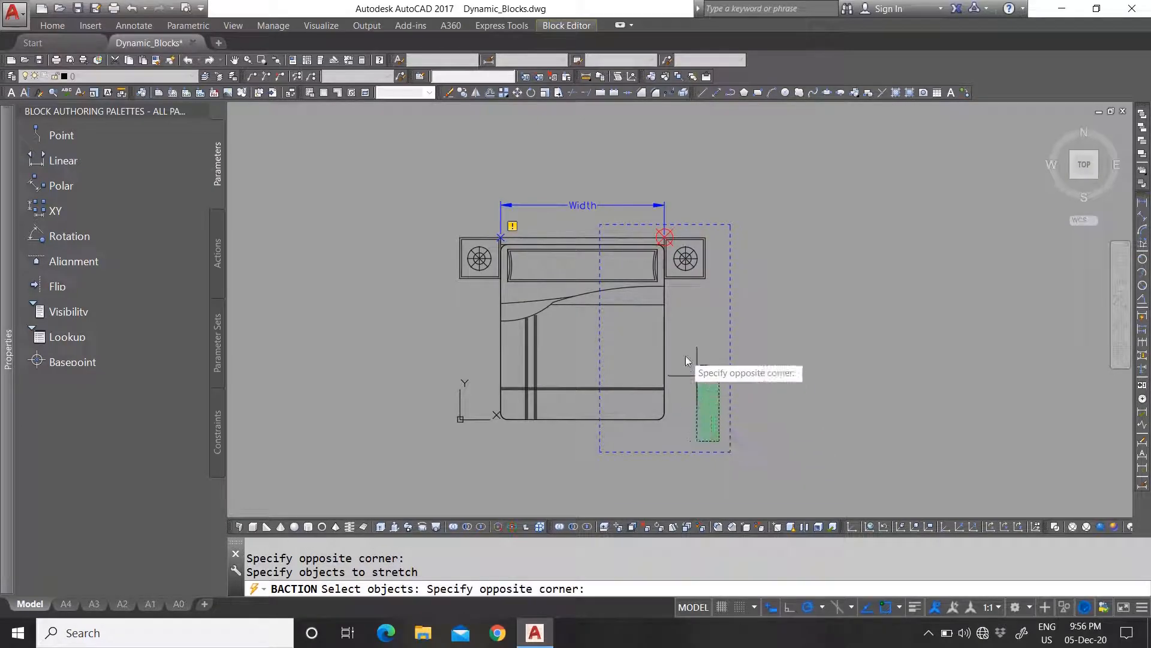
click(606, 230)
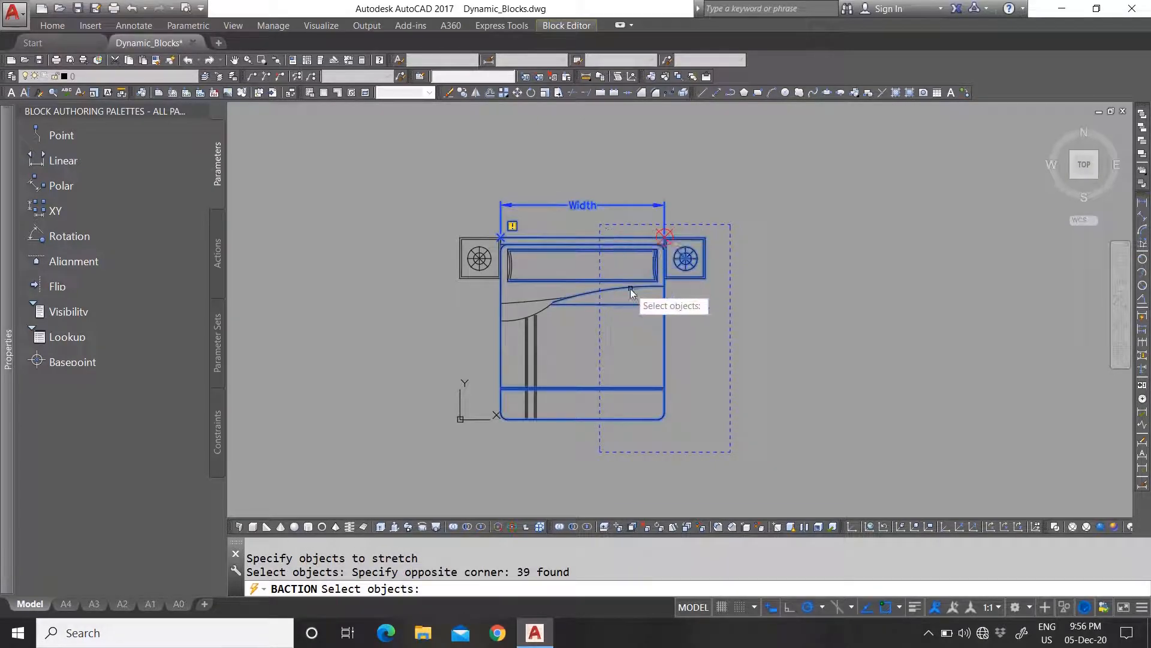
key(Return)
scroll(636, 289, up, 6)
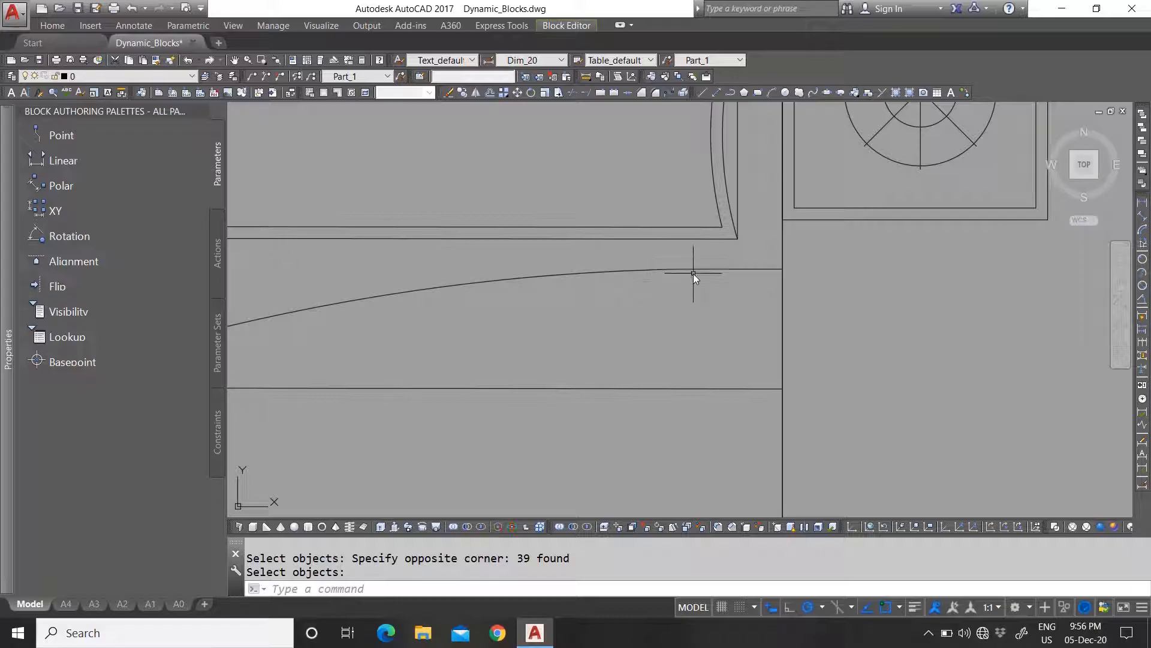
Step: Close the Block Editor and save the changes to the bed block
scroll(607, 299, down, 6)
scroll(607, 321, down, 2)
scroll(608, 323, up, 2)
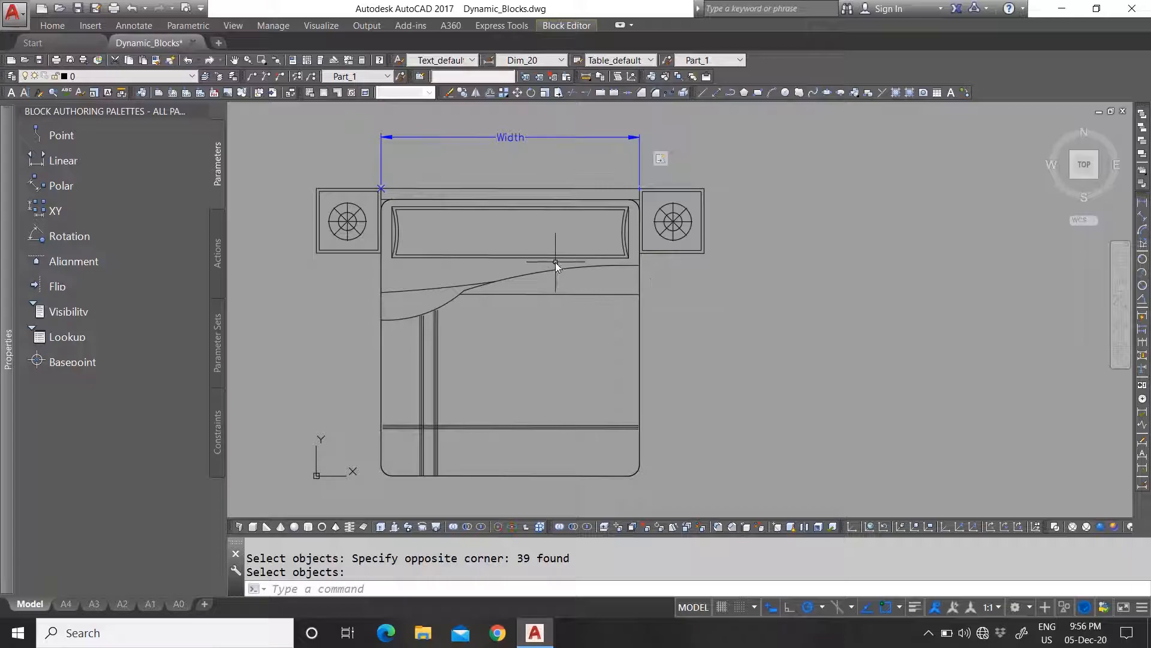
scroll(578, 299, down, 4)
scroll(598, 291, up, 4)
click(566, 24)
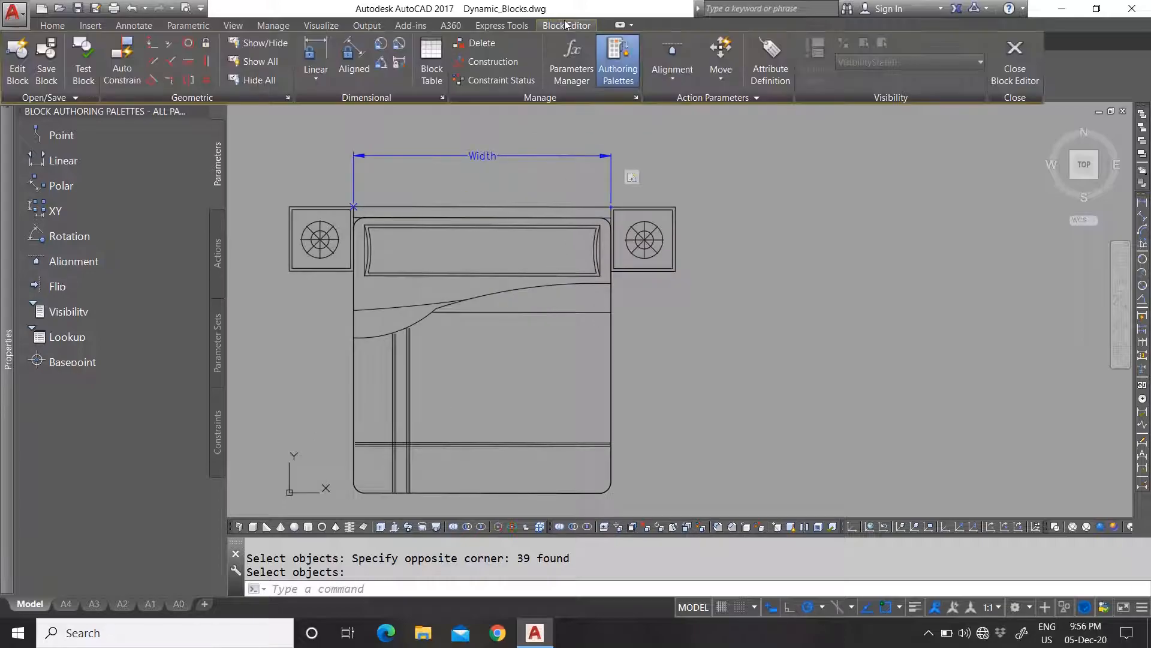
click(1015, 66)
click(602, 288)
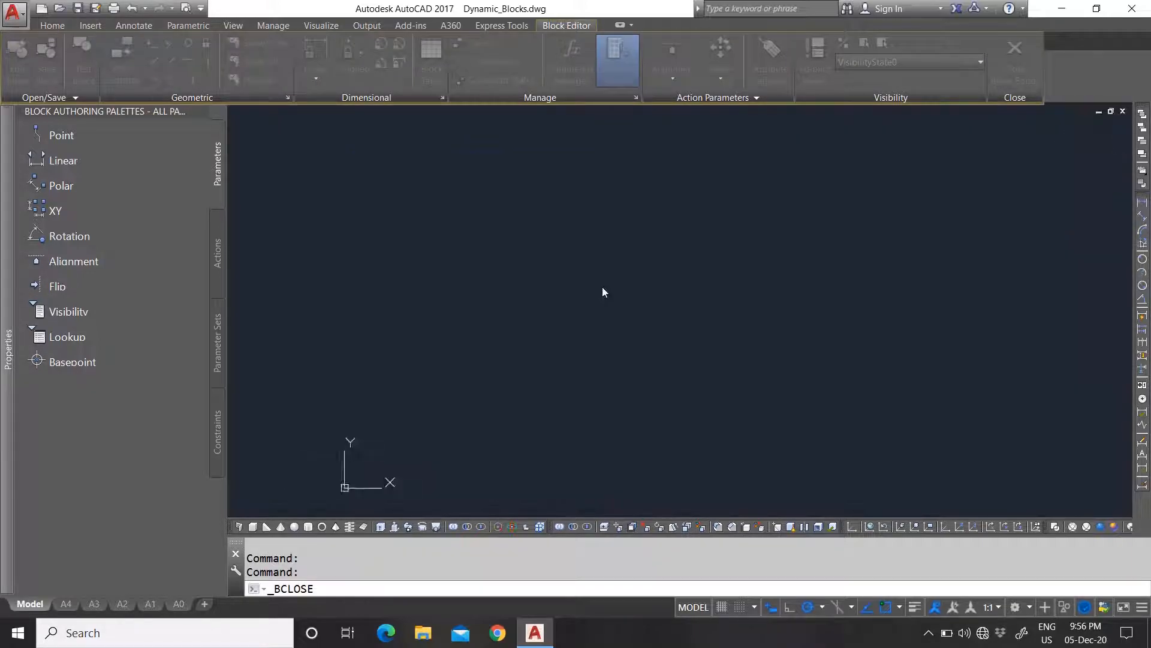
Step: Select the bed block in the drawing and set its custom Width to 900
click(534, 303)
click(531, 300)
scroll(562, 289, up, 2)
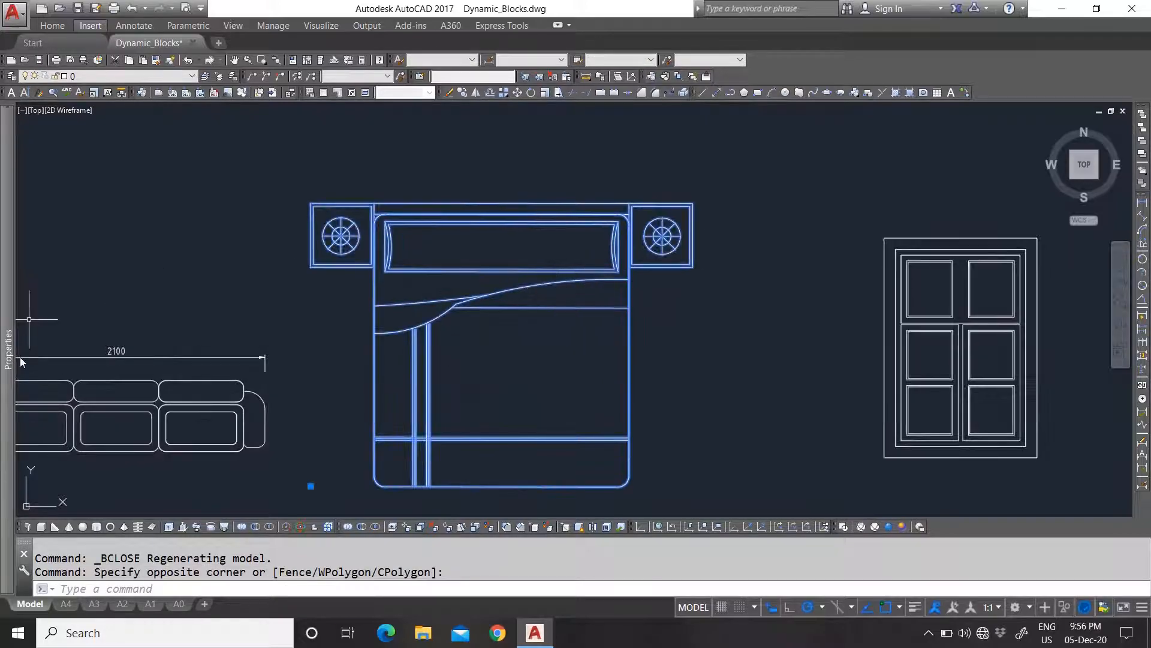
mouse_move(12, 356)
click(287, 506)
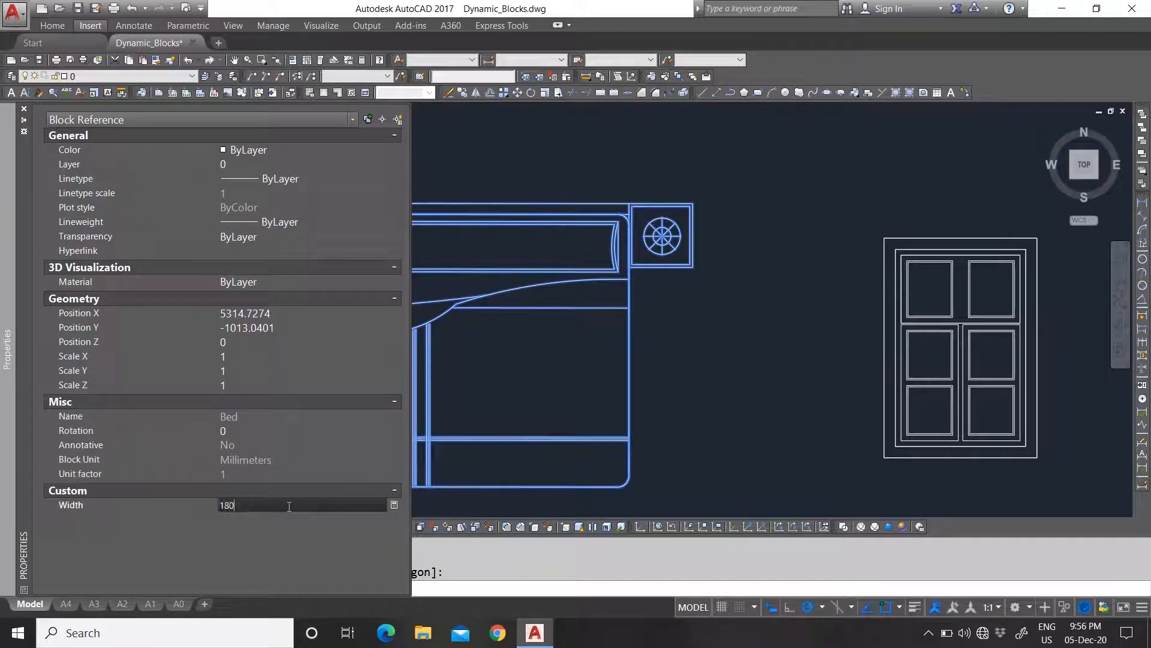
key(Return)
text(900)
key(Return)
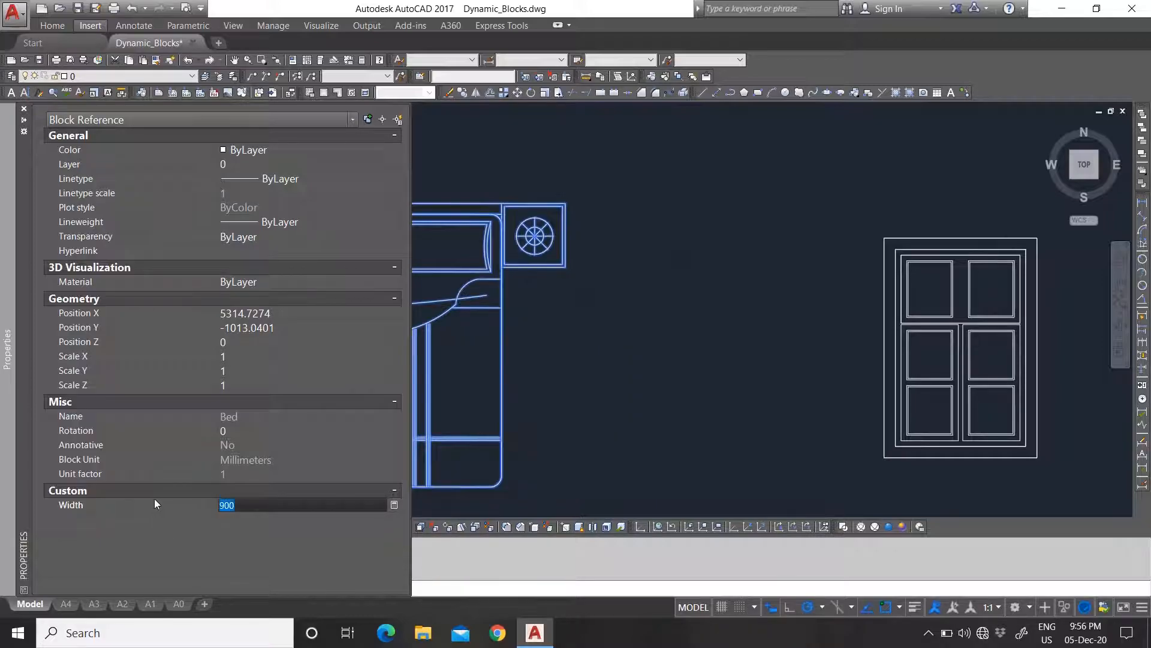
Step: Inspect the stretched blanket curves and set the bed block's custom Width to 100
scroll(593, 281, down, 2)
scroll(546, 308, up, 8)
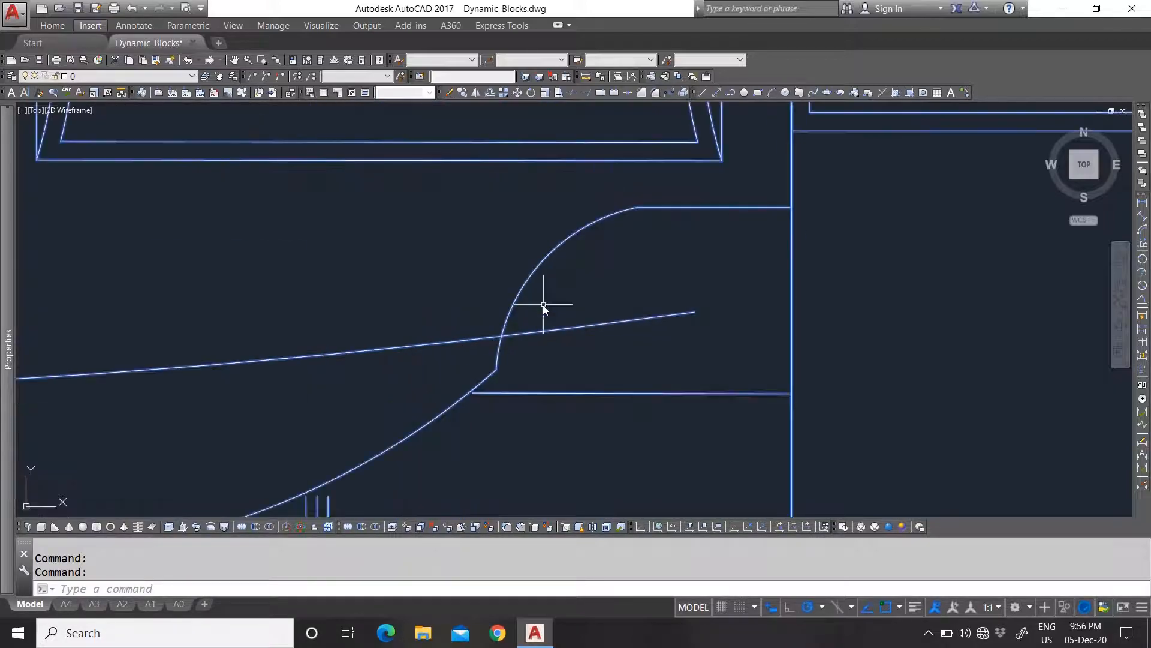
scroll(558, 270, down, 4)
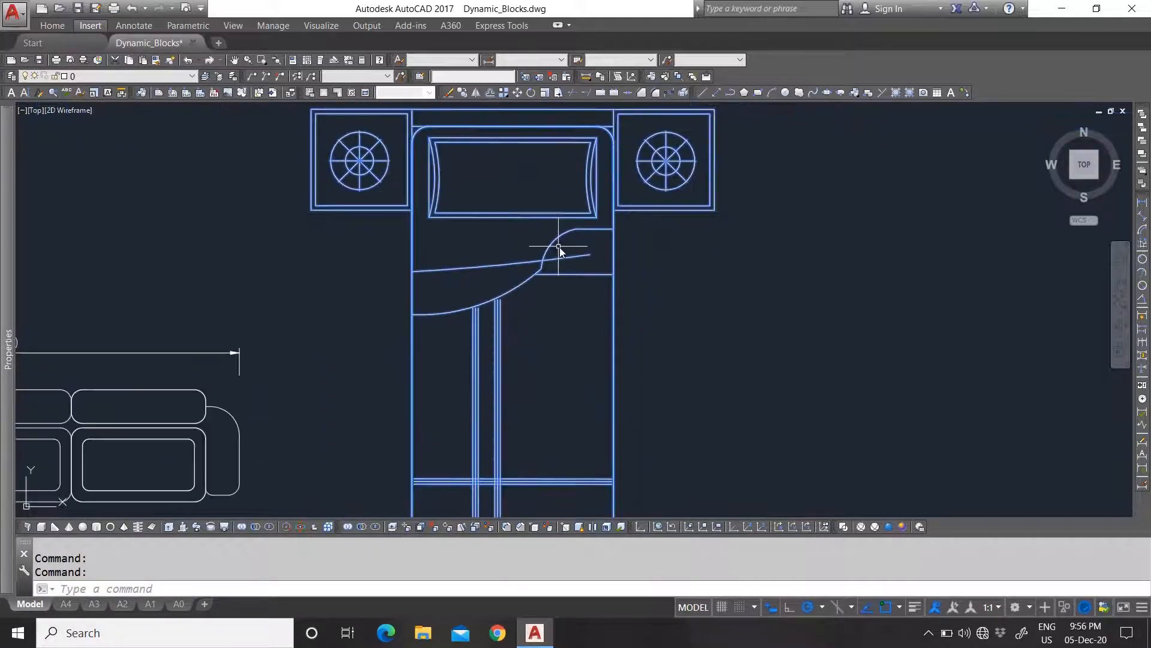
mouse_move(7, 347)
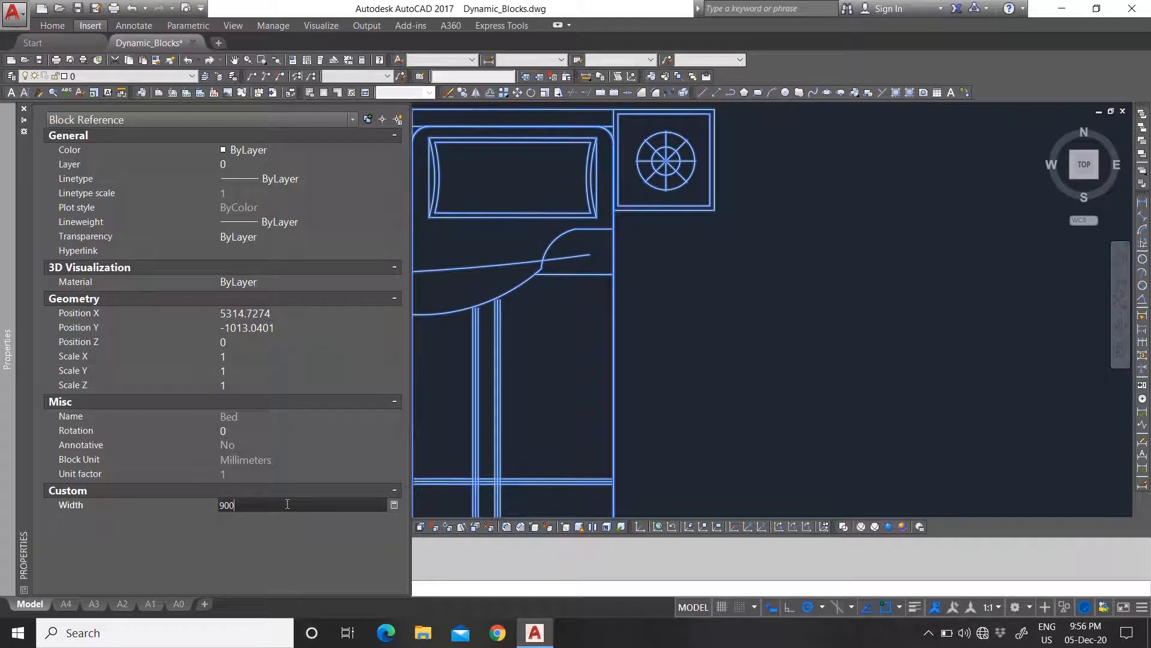
text(100)
key(Return)
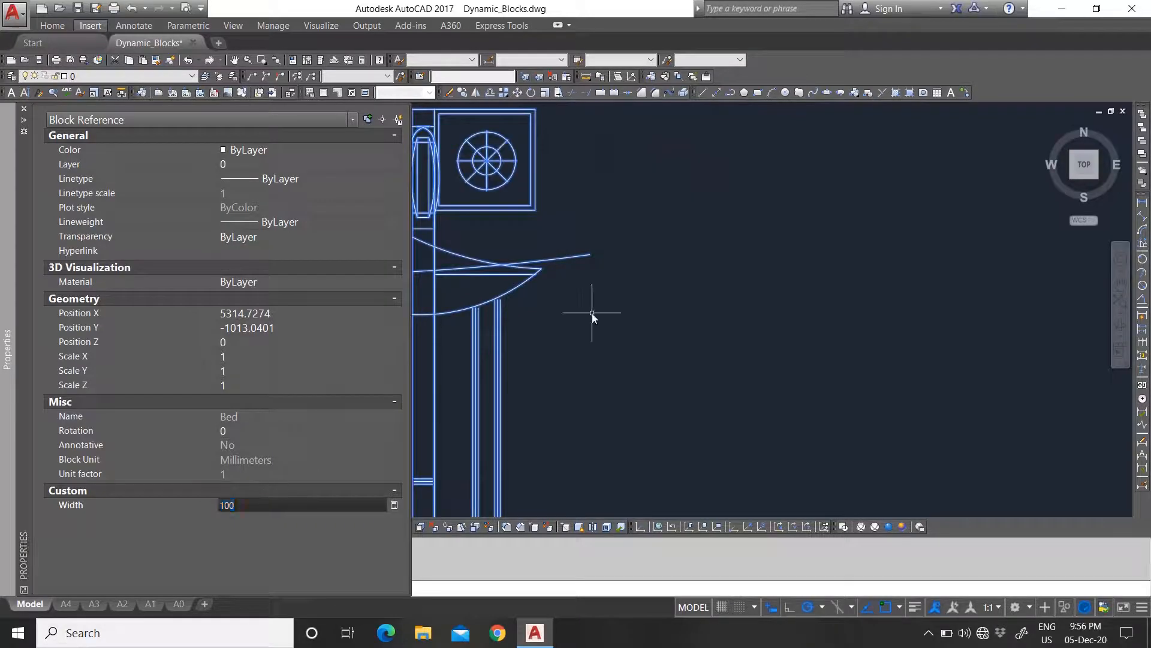
Step: Set the bed block's custom Width to 1000 and check how its blanket curves stretch
scroll(587, 317, down, 3)
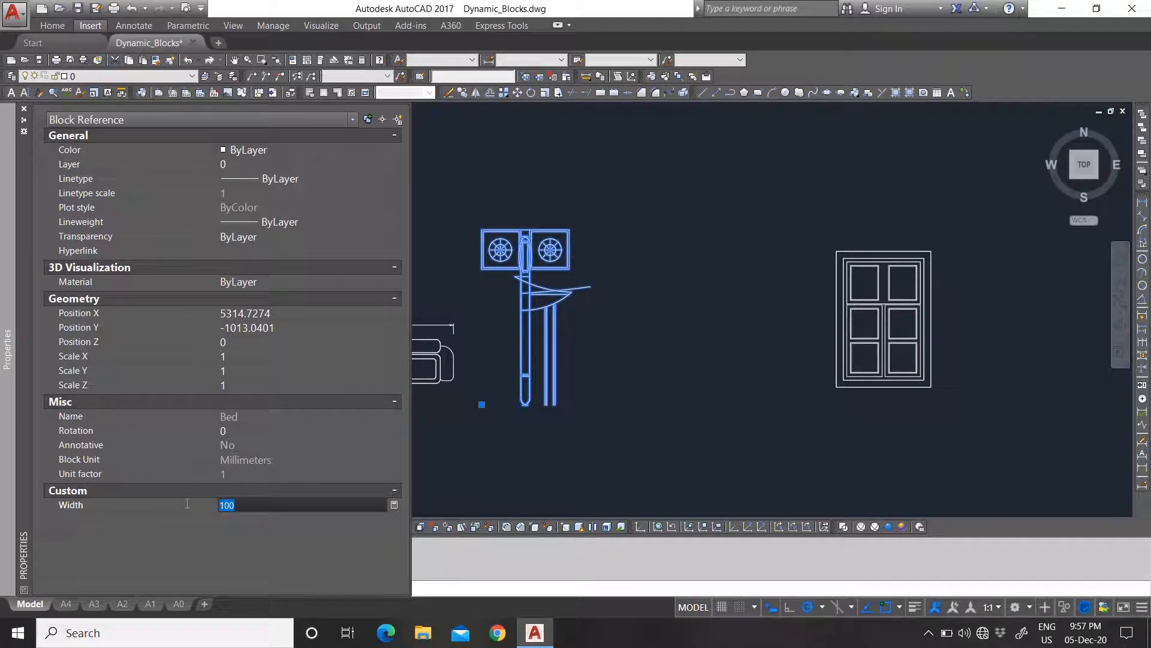
text(1000)
key(Return)
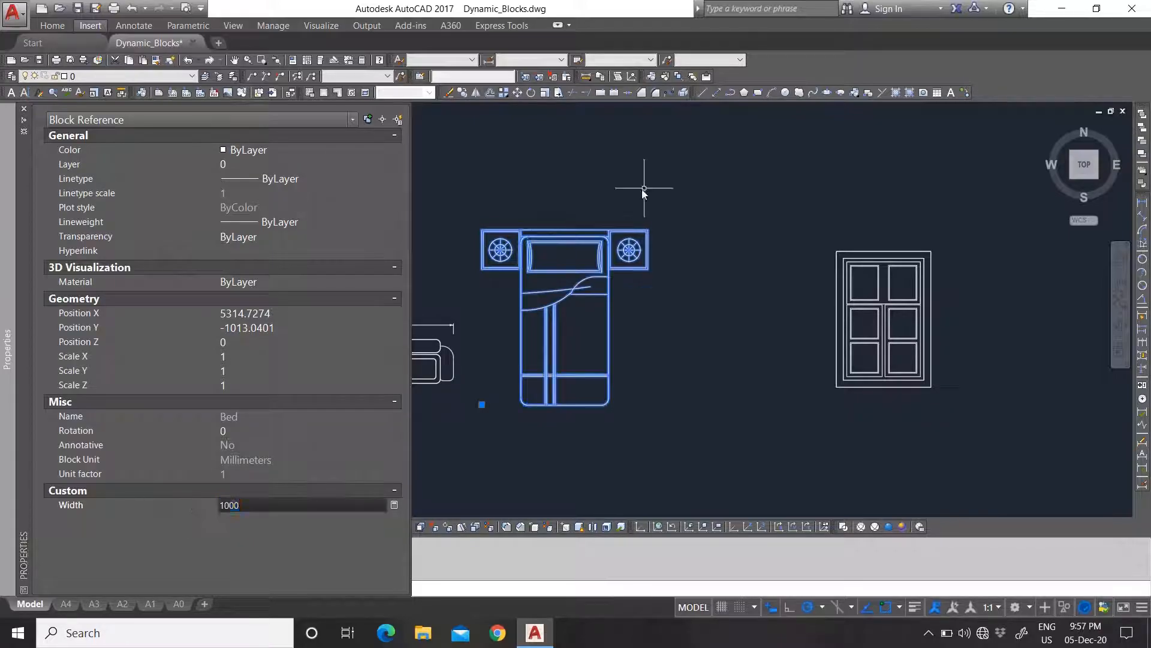
scroll(578, 303, up, 4)
scroll(606, 244, down, 3)
Step: Open the bed block in the Block Editor and inspect the blanket's upper fold arc
click(625, 278)
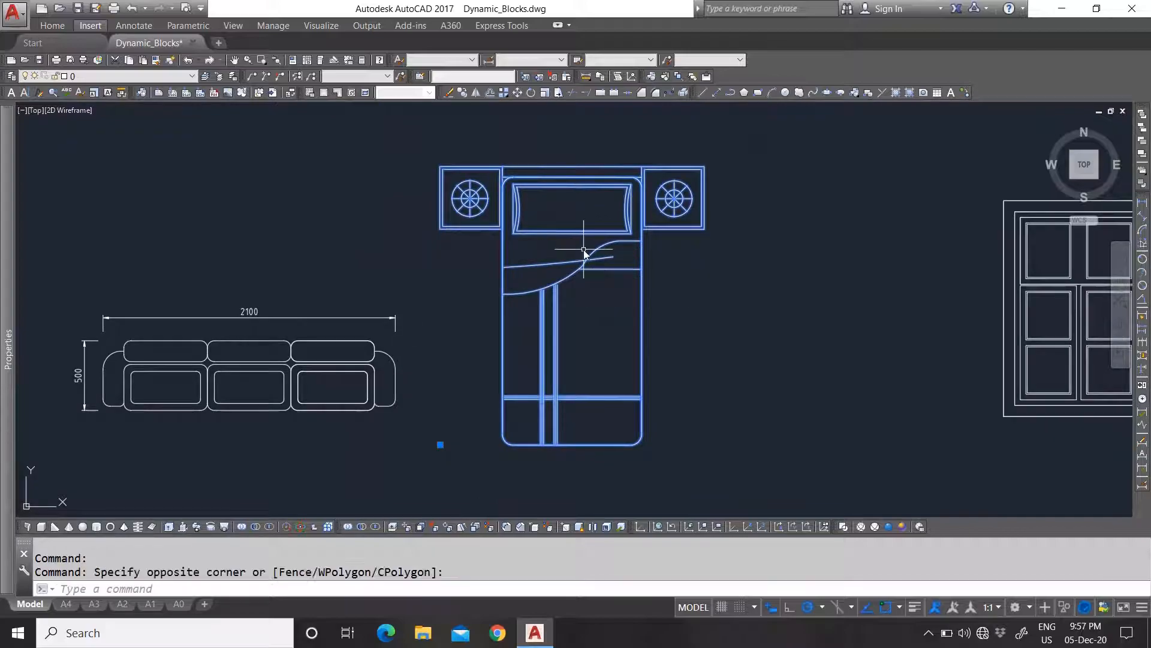
right_click(586, 248)
click(643, 303)
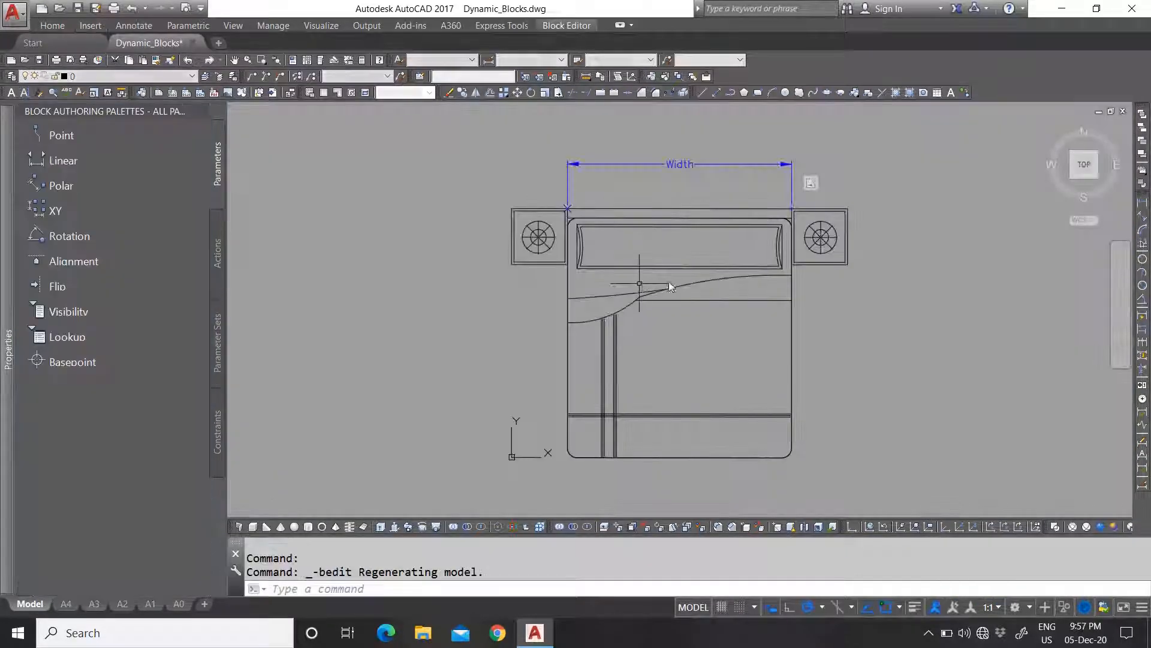
click(645, 290)
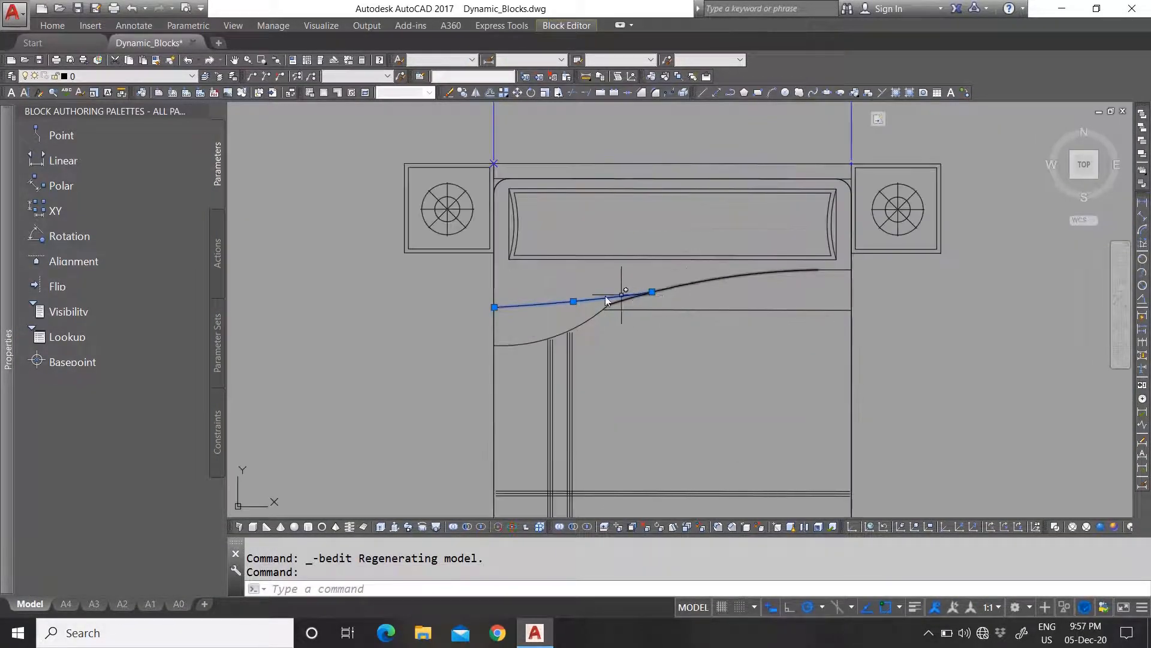
scroll(605, 296, down, 4)
scroll(691, 228, up, 2)
key(Escape)
Step: Extend the Width stretch action's frame leftwards, placing its left edge near the point where the blanket folds meet
click(581, 227)
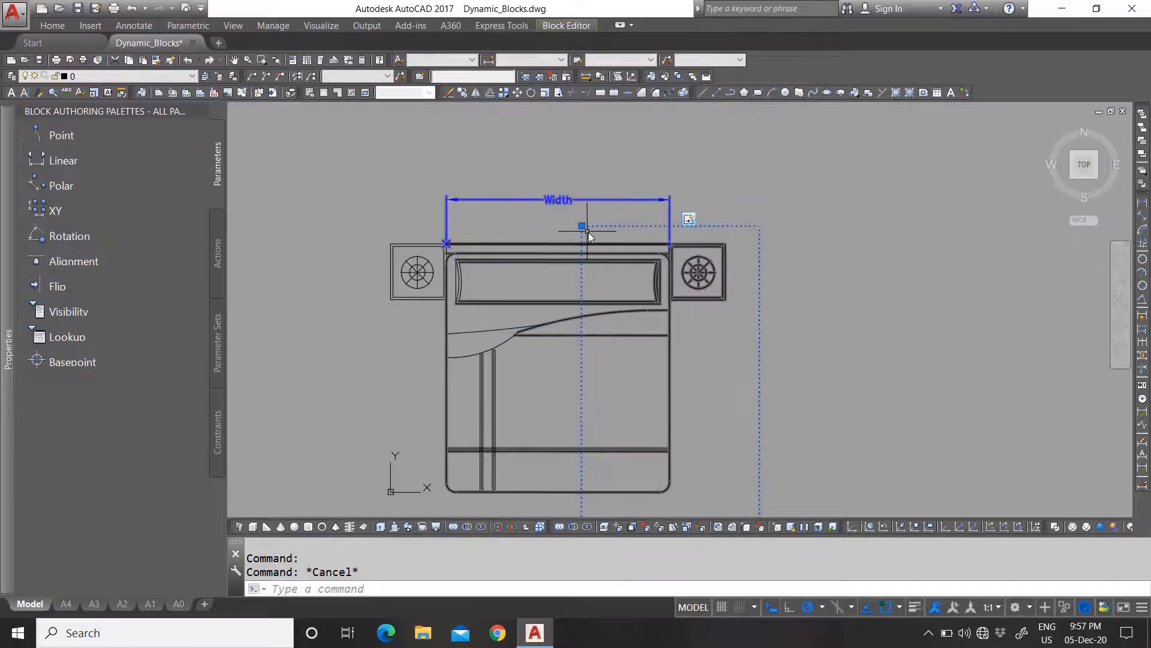
click(581, 226)
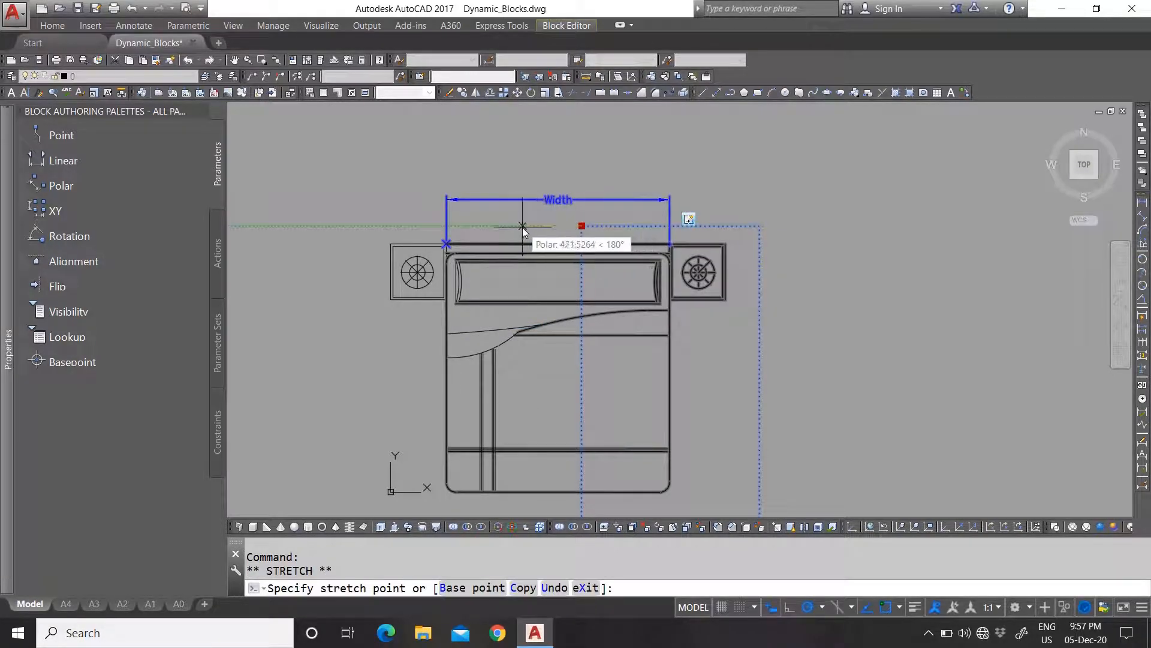
scroll(524, 231, up, 2)
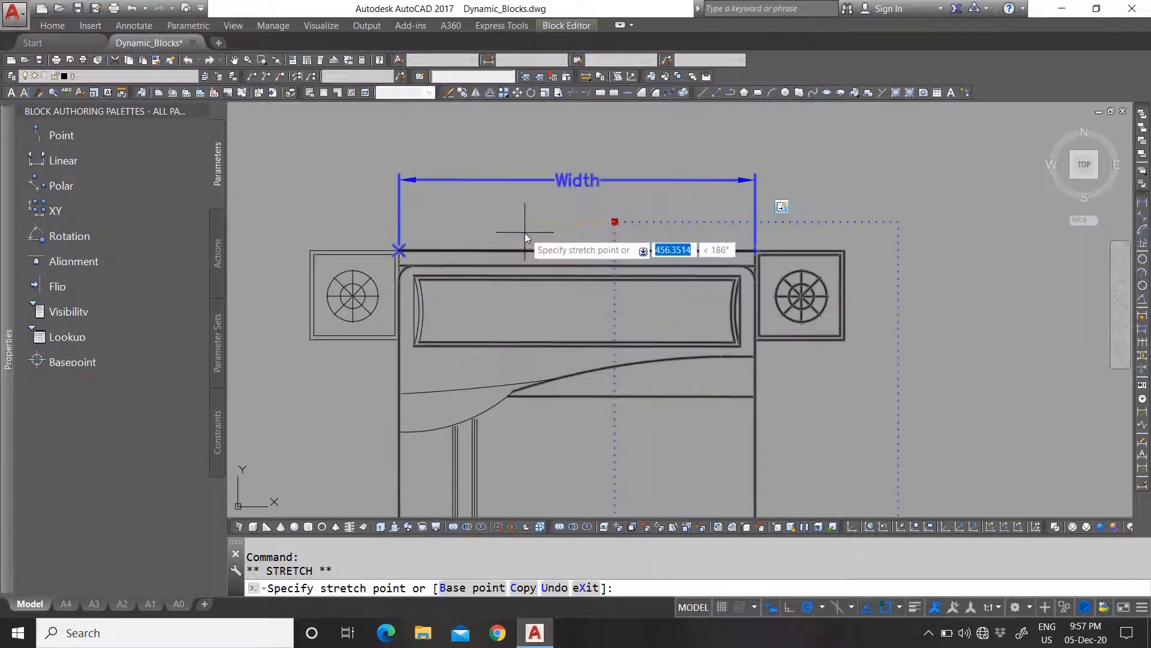
click(490, 221)
scroll(544, 228, down, 2)
scroll(545, 266, up, 2)
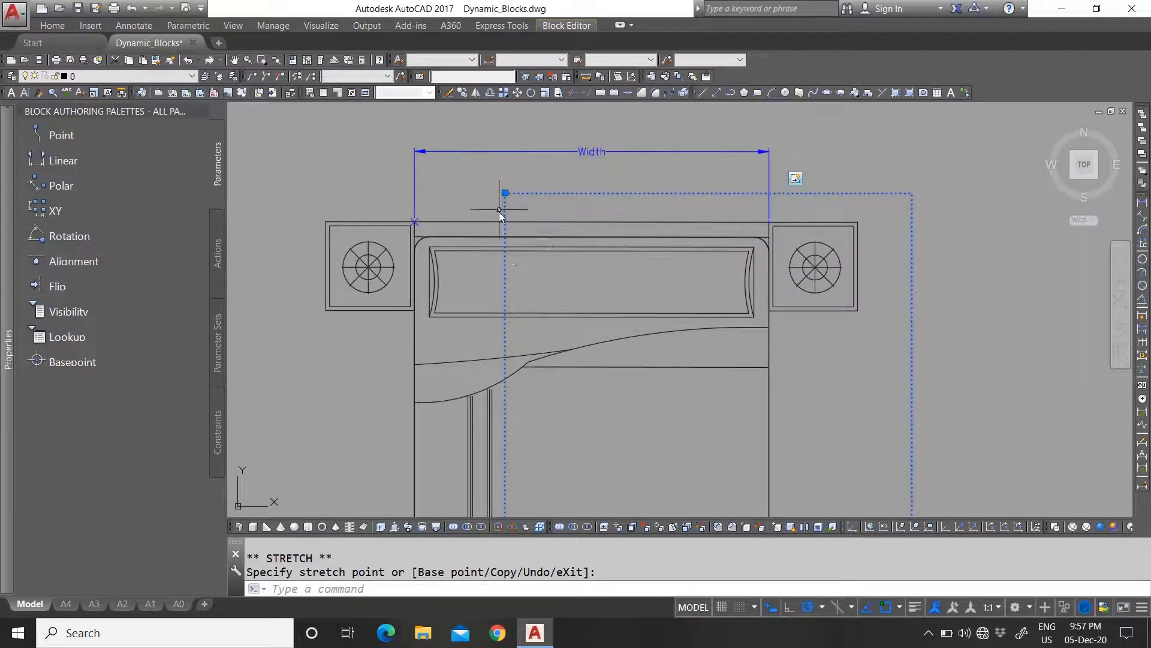
click(507, 194)
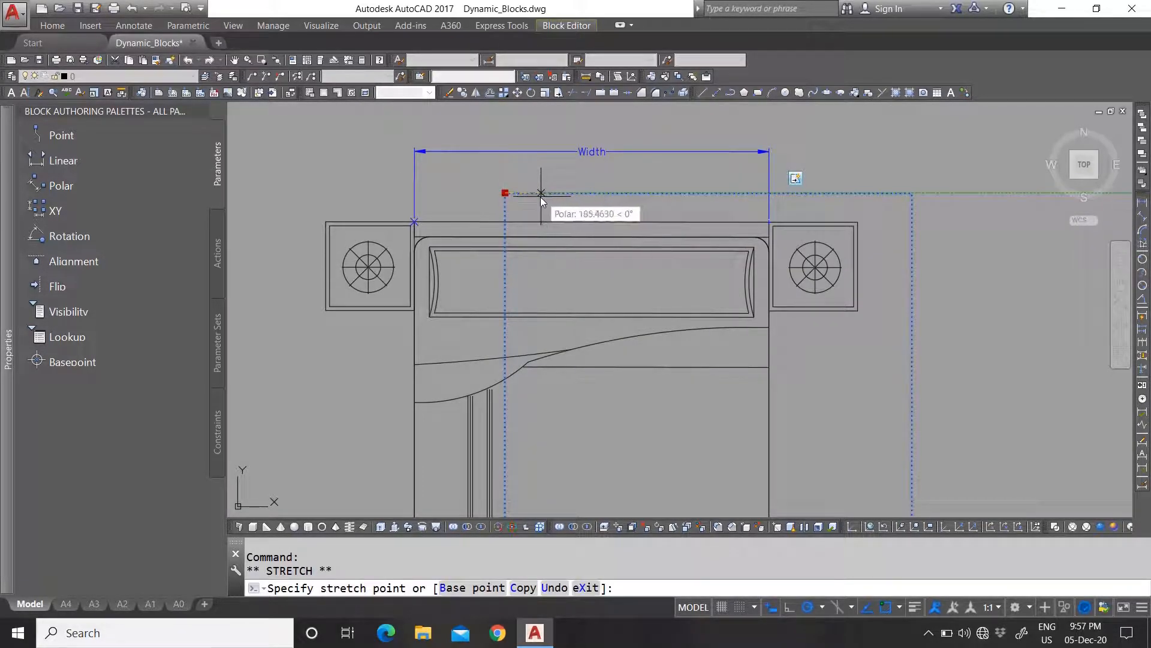
click(541, 197)
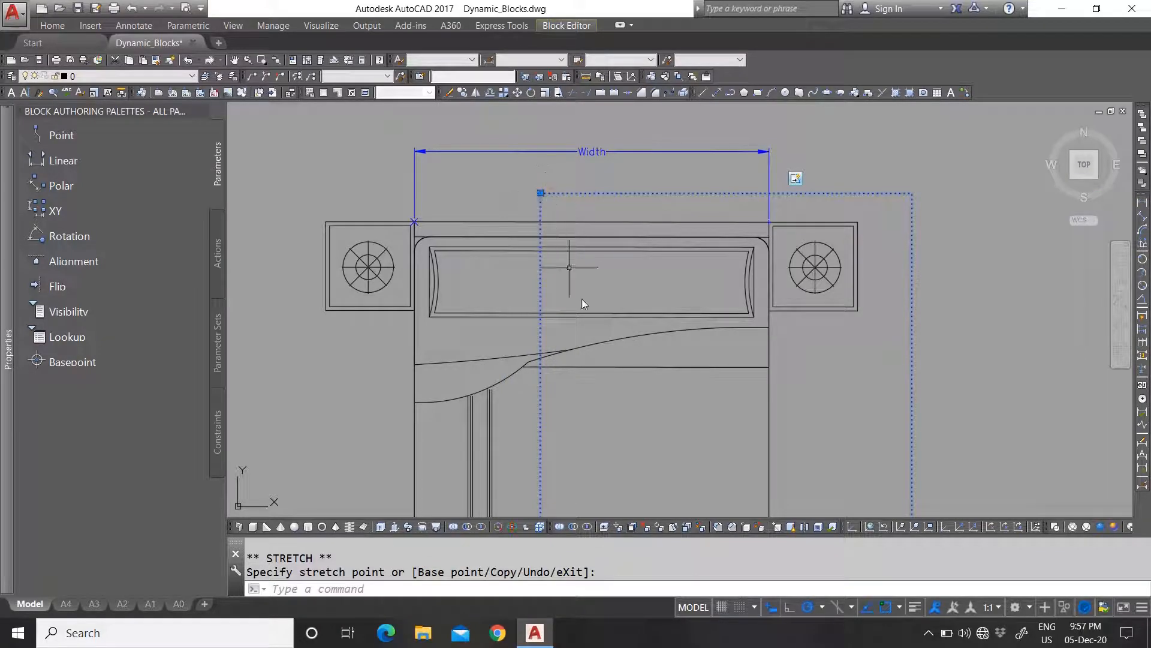
Step: Stretch the upper fold arc's right endpoint farther right onto the long blanket curve
scroll(585, 343, down, 2)
scroll(587, 335, up, 4)
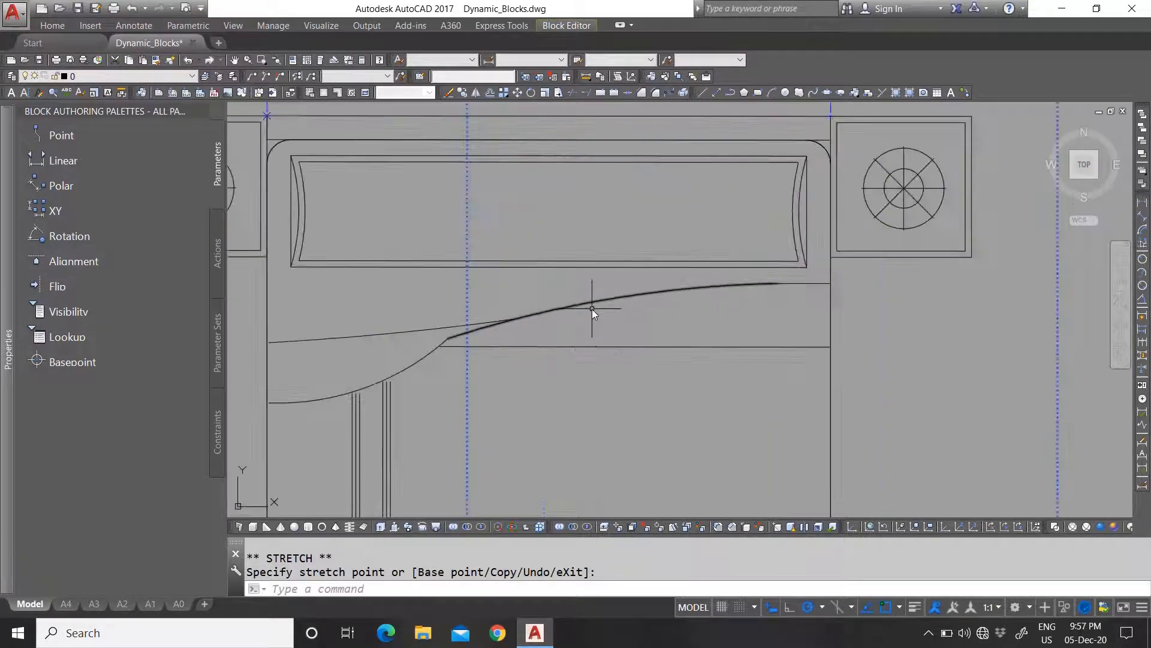
click(540, 310)
key(Escape)
key(Escape)
click(499, 322)
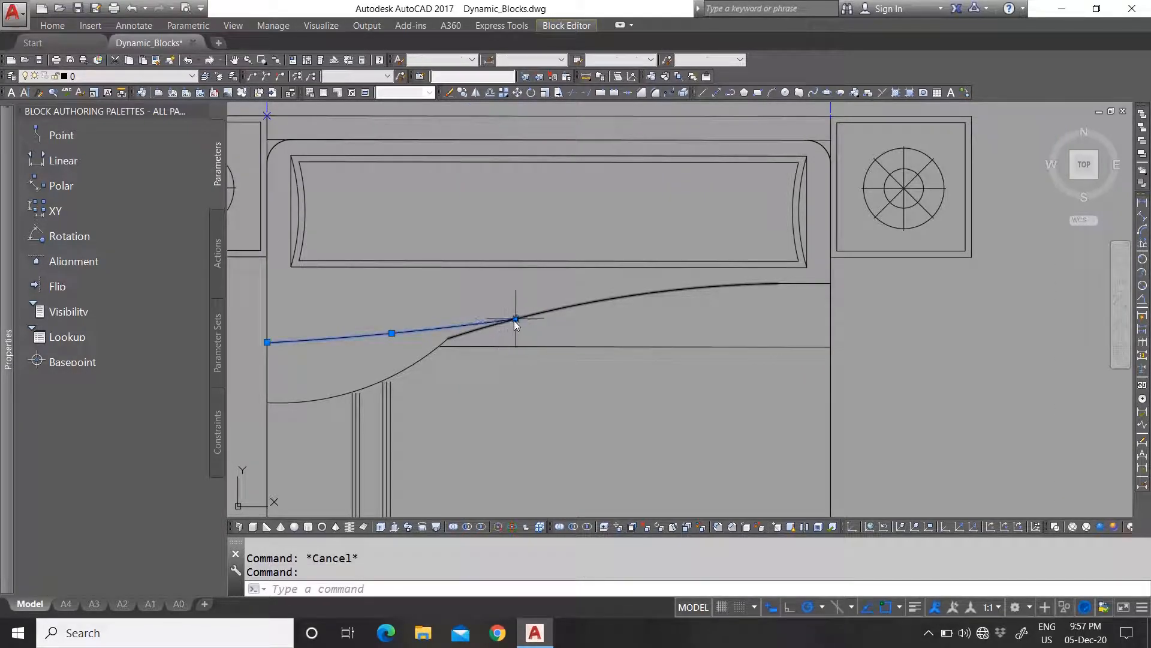
click(515, 319)
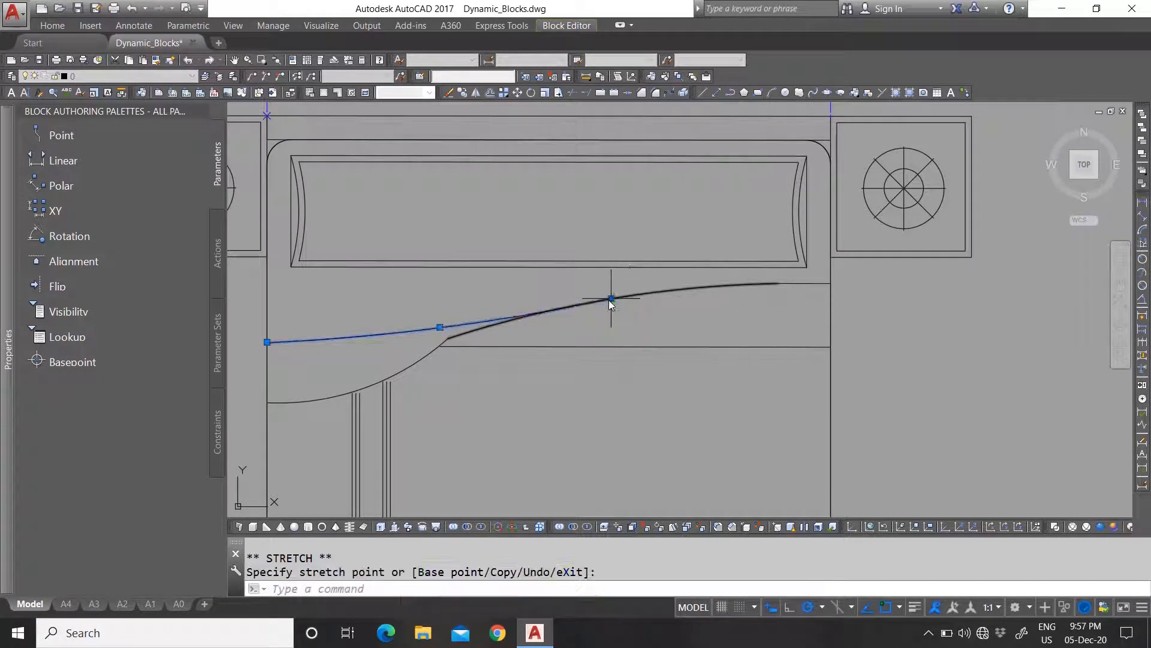
scroll(609, 300, down, 4)
key(Escape)
click(747, 254)
key(Escape)
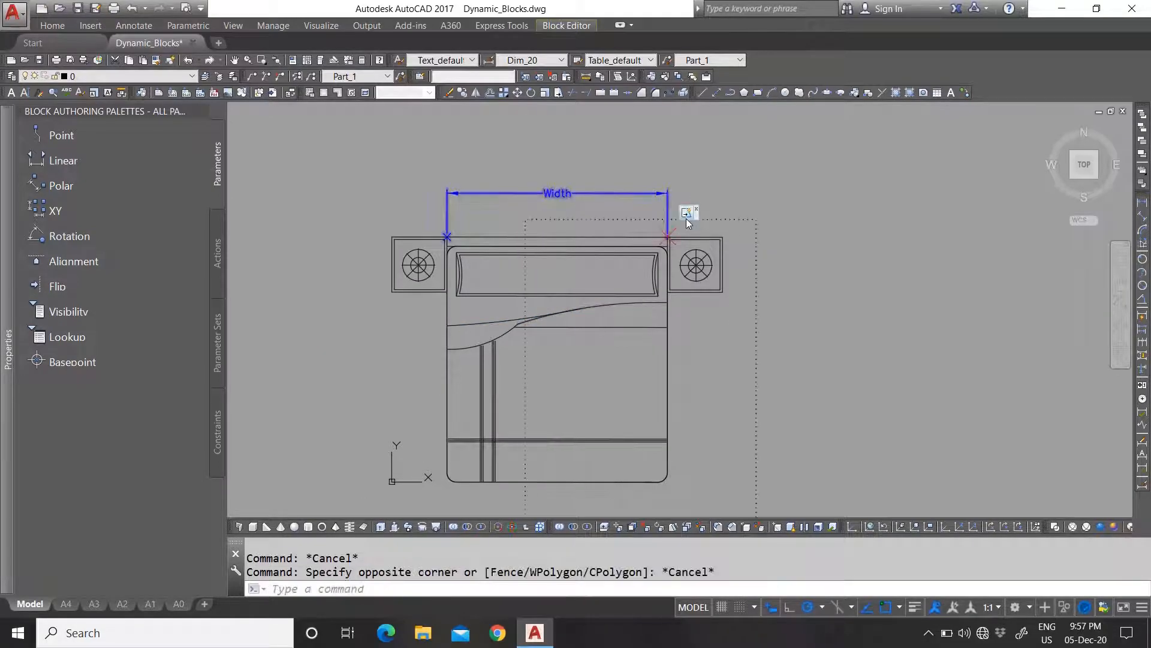
Step: Move the left edge of the Width stretch frame right, just short of the upper fold arc's right endpoint
click(686, 213)
click(525, 220)
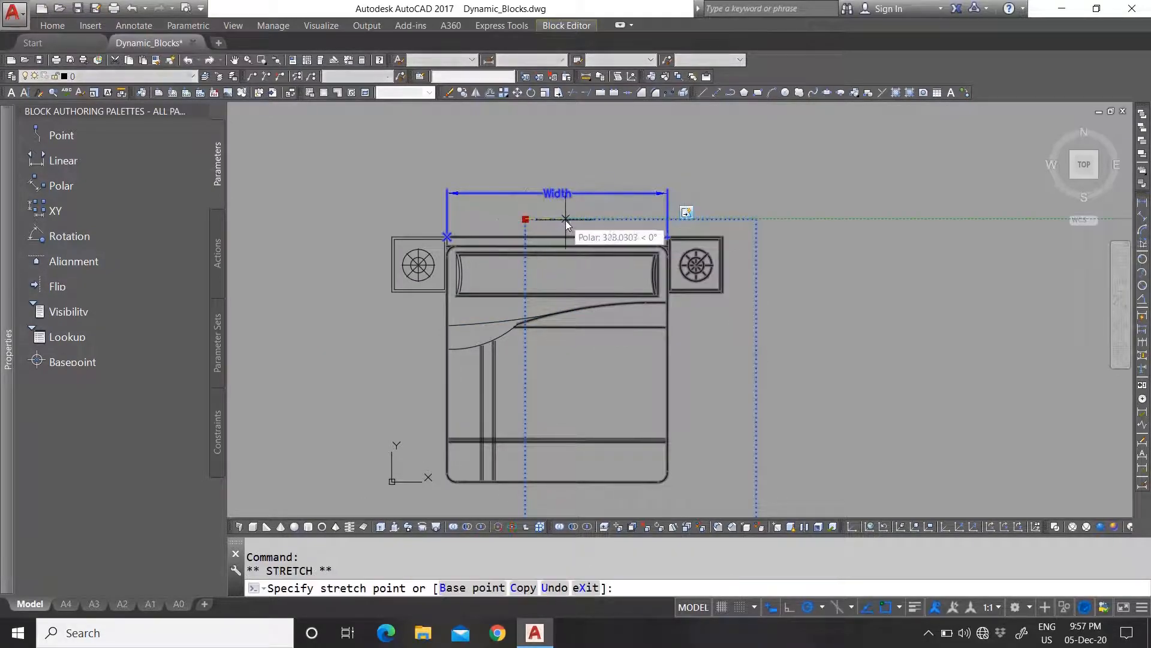
click(572, 220)
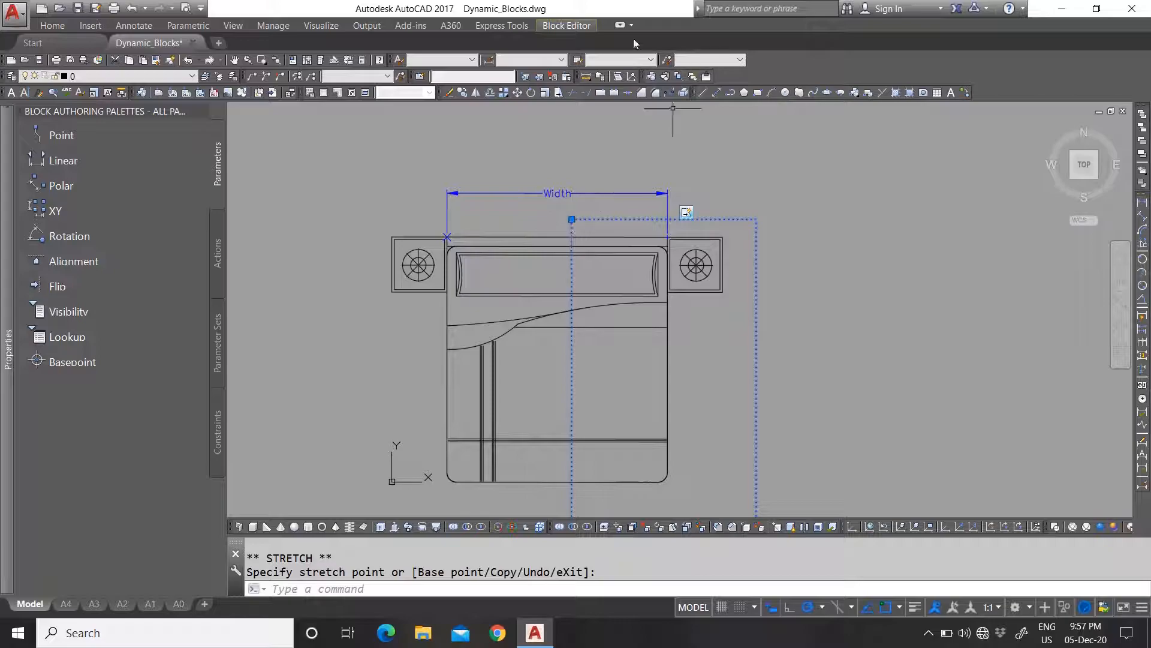
Step: Save the edited bed block while closing the Block Editor, and check its curves in the drawing
click(567, 26)
click(1015, 64)
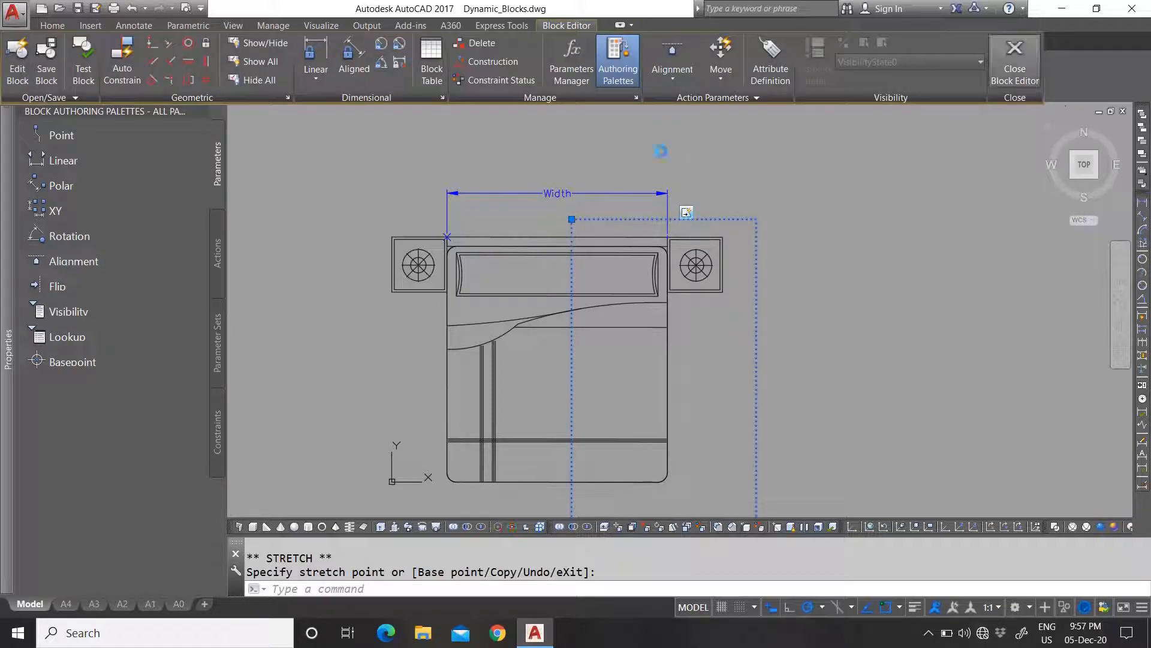
click(556, 308)
scroll(612, 254, up, 2)
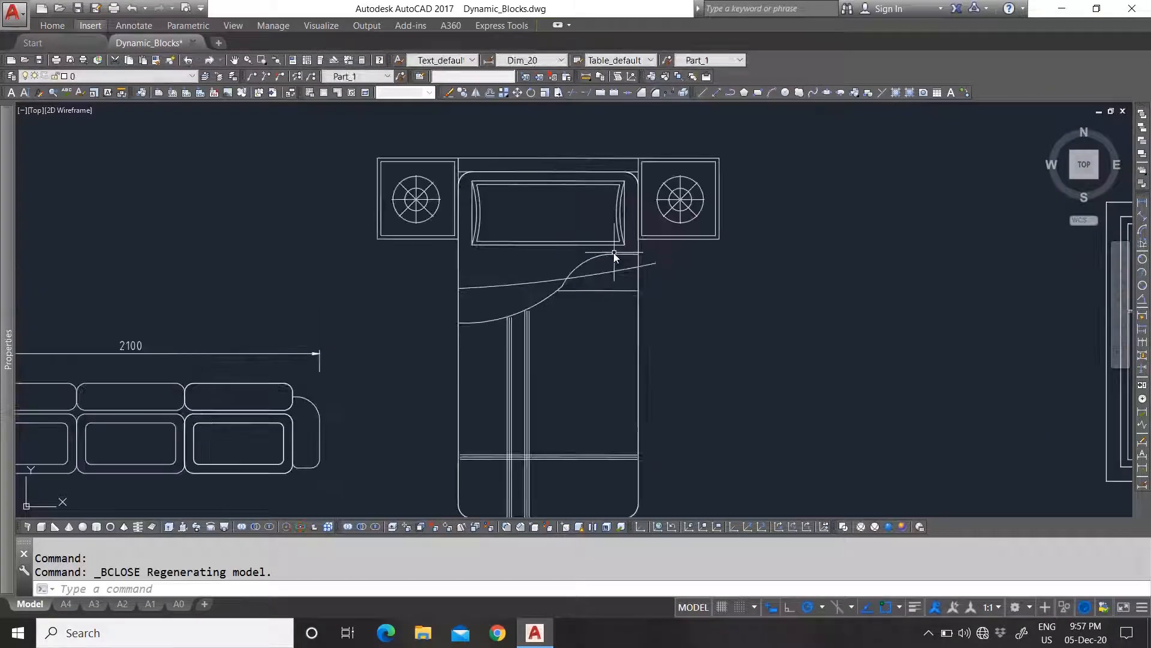
Step: Reopen the bed block in the Block Editor
click(579, 280)
right_click(575, 282)
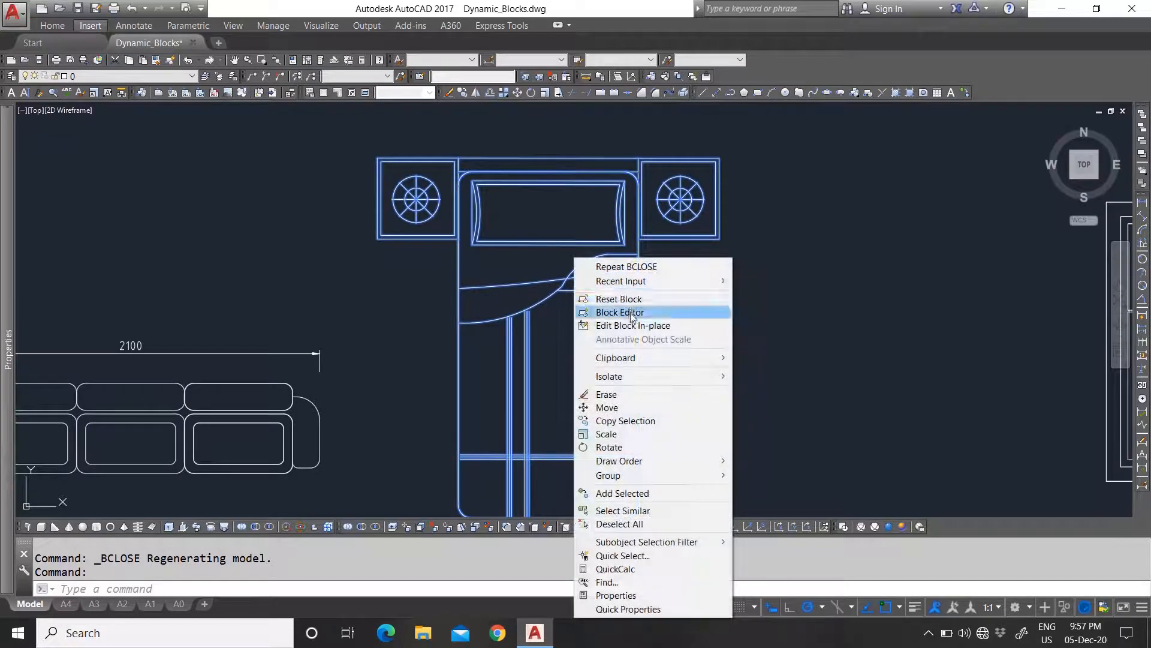
click(623, 311)
Step: Add the upper fold arc to the Width stretch action's existing selection set
click(812, 183)
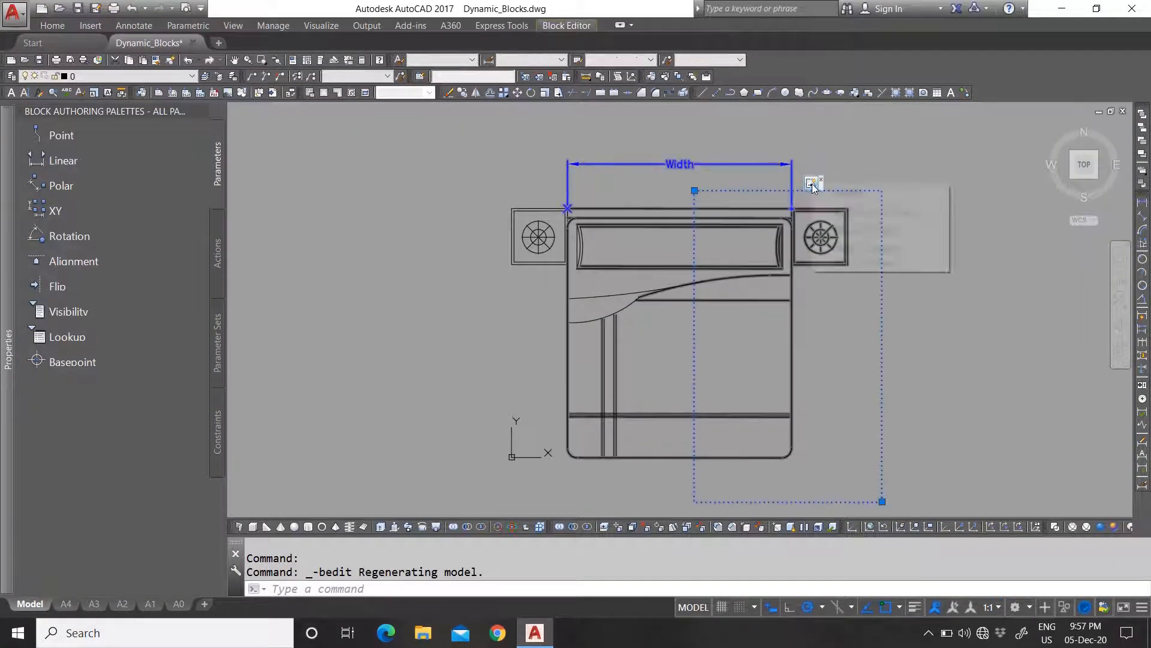
right_click(812, 184)
mouse_move(888, 211)
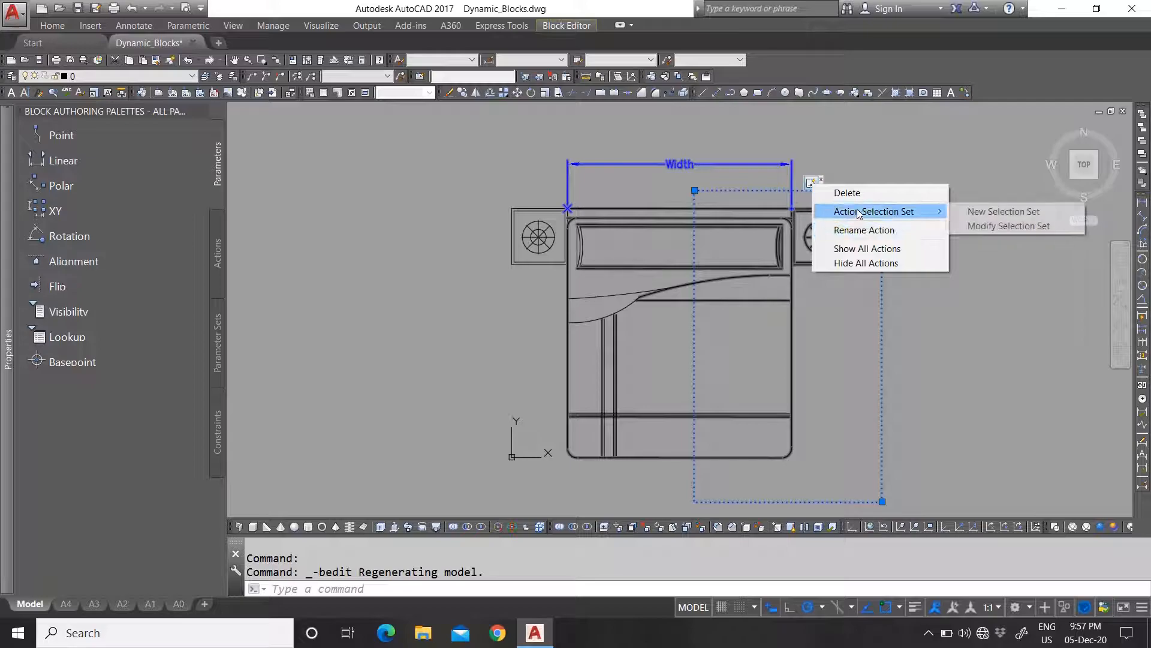
click(1010, 227)
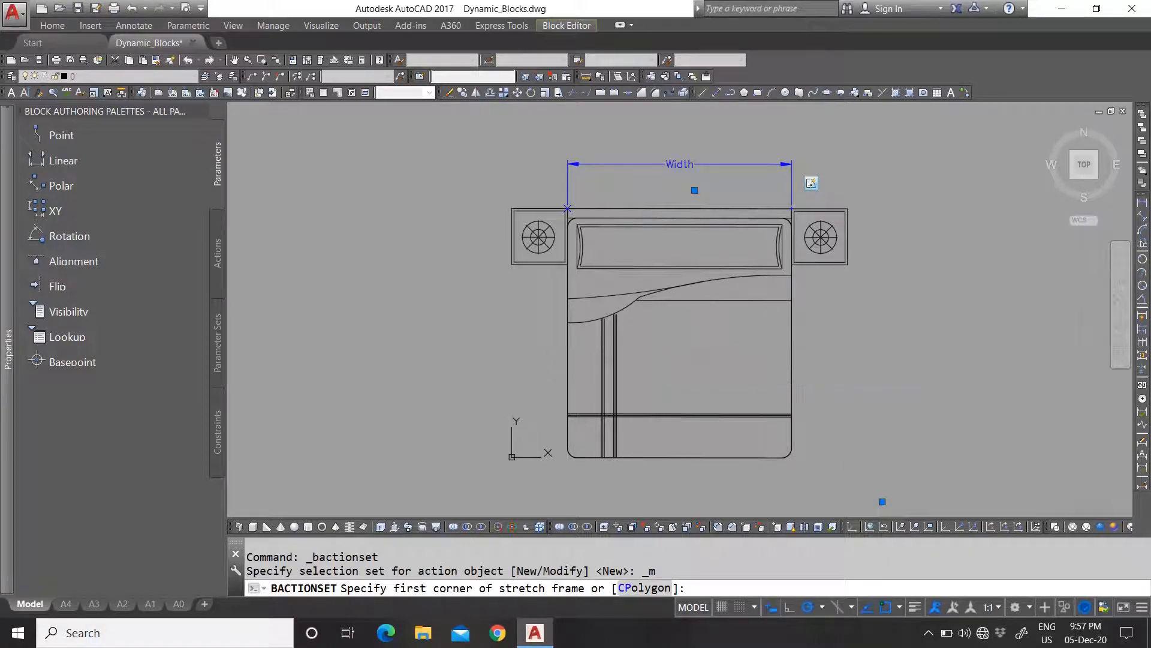
key(Return)
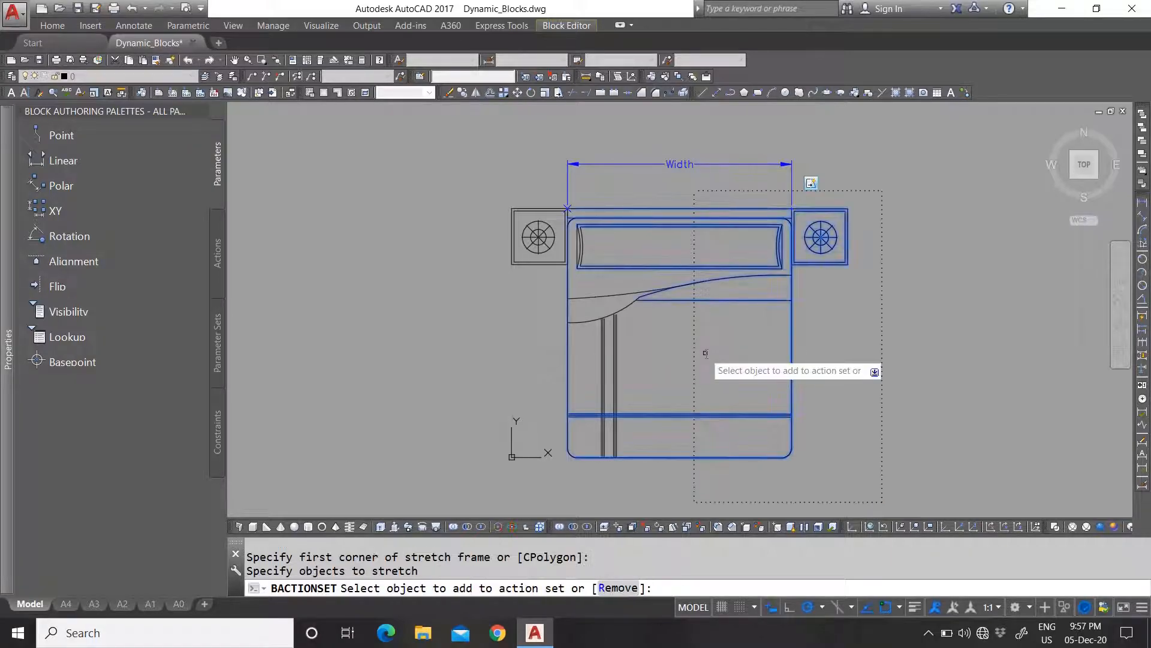
click(627, 291)
scroll(683, 289, up, 4)
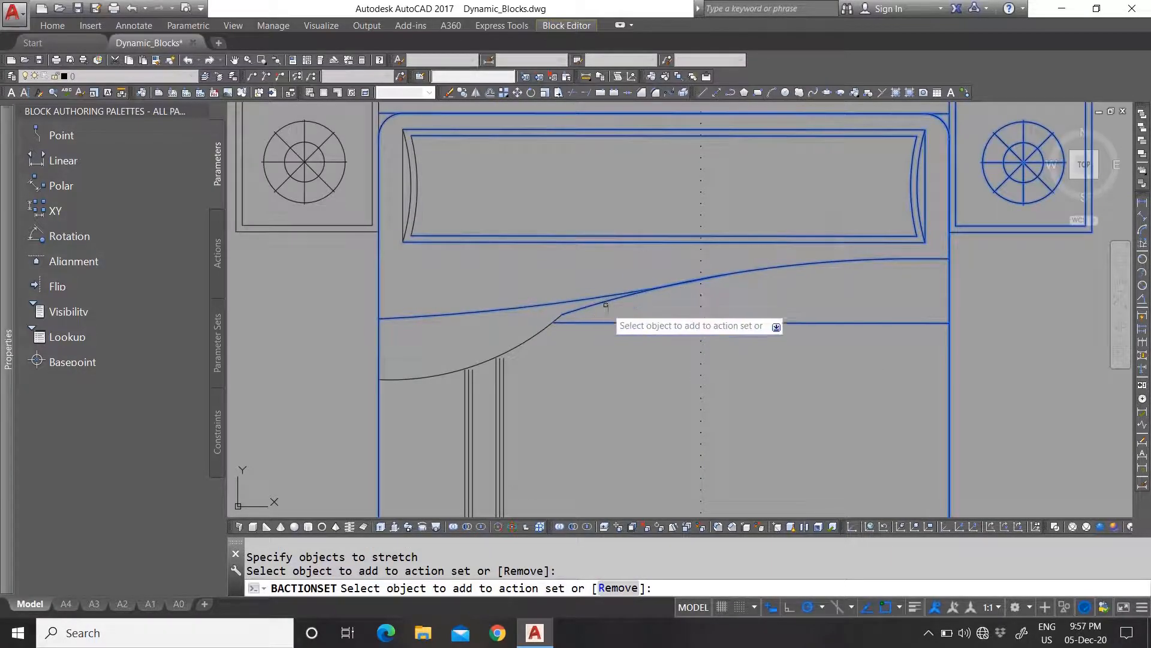
key(Return)
Step: Save the bed block while closing the Block Editor, and check its blanket curves in the drawing
click(581, 29)
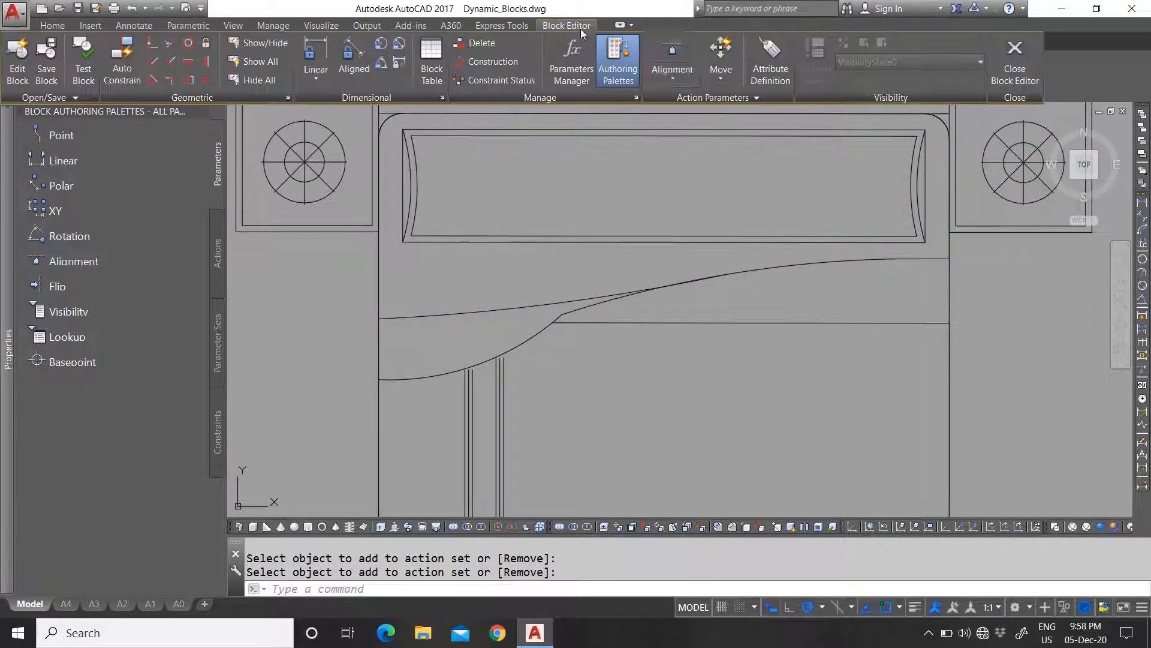
click(1013, 57)
click(593, 309)
scroll(572, 285, up, 4)
Step: Reopen the bed block in the Block Editor and erase the upper fold arc
click(571, 292)
click(496, 289)
right_click(491, 291)
click(538, 313)
click(612, 322)
key(Delete)
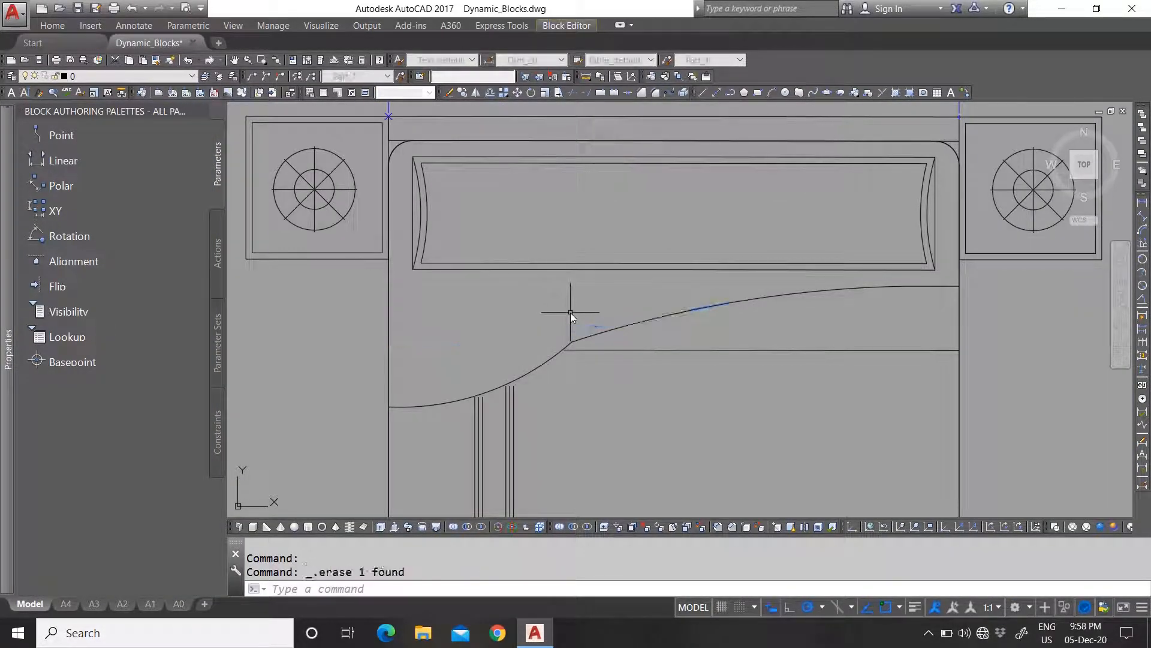
scroll(570, 312, down, 2)
scroll(571, 325, up, 2)
scroll(570, 325, down, 2)
scroll(581, 373, up, 1)
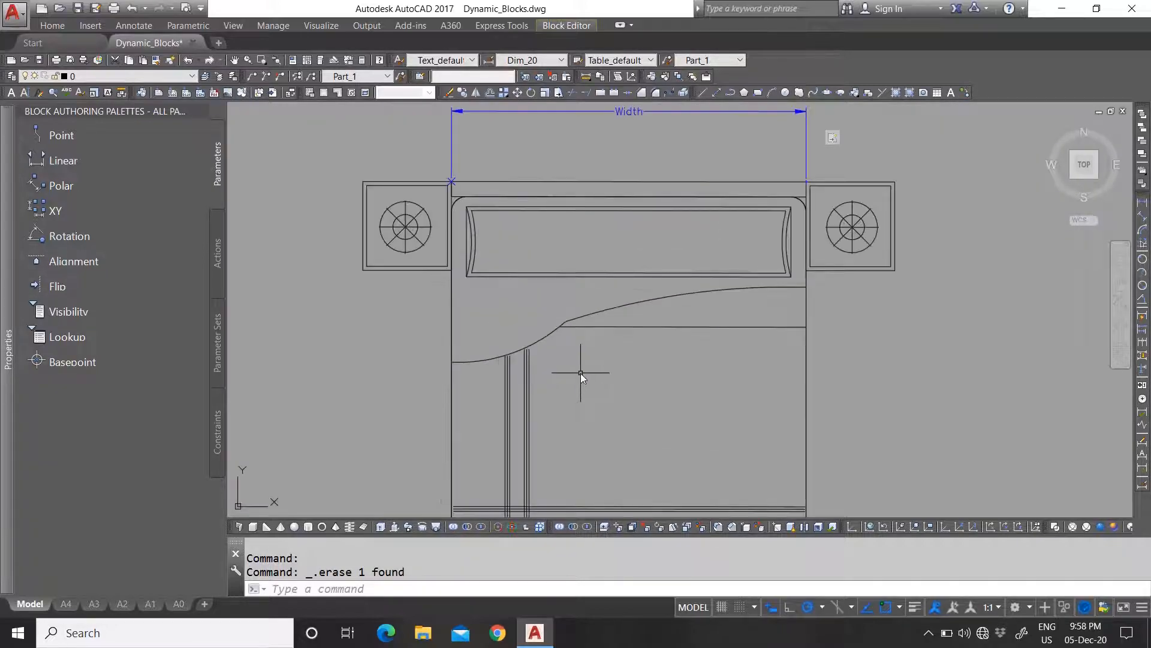
text(u)
key(Return)
scroll(546, 367, down, 2)
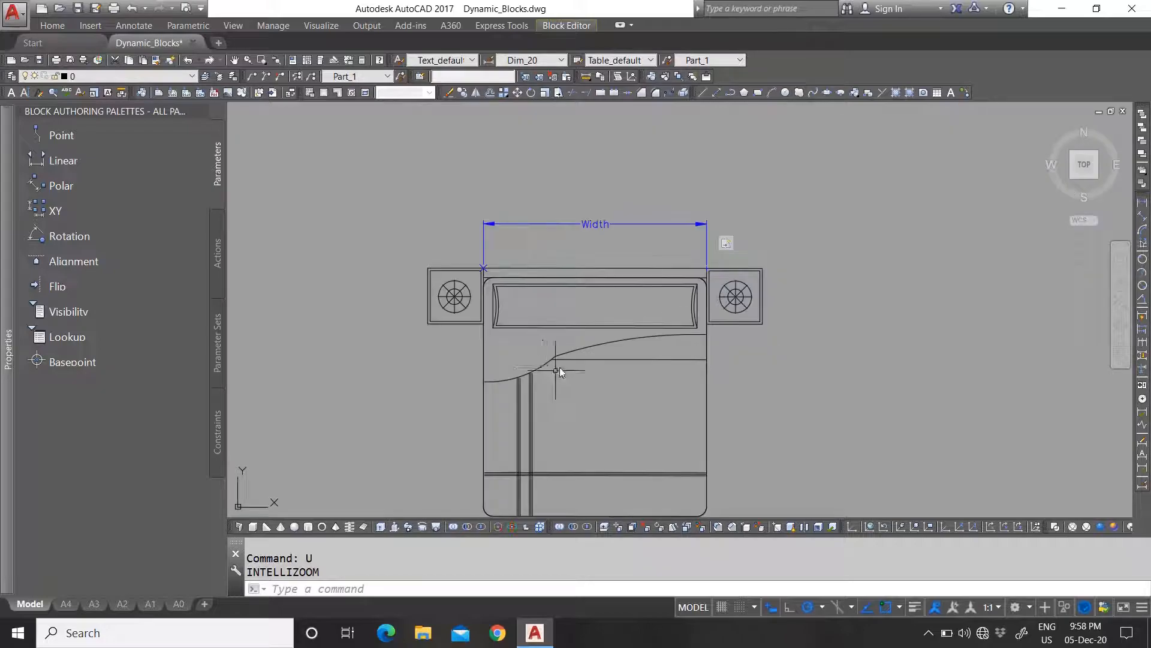
Step: Close the Block Editor, saving the changes to the bed block
click(570, 27)
click(1015, 60)
click(616, 292)
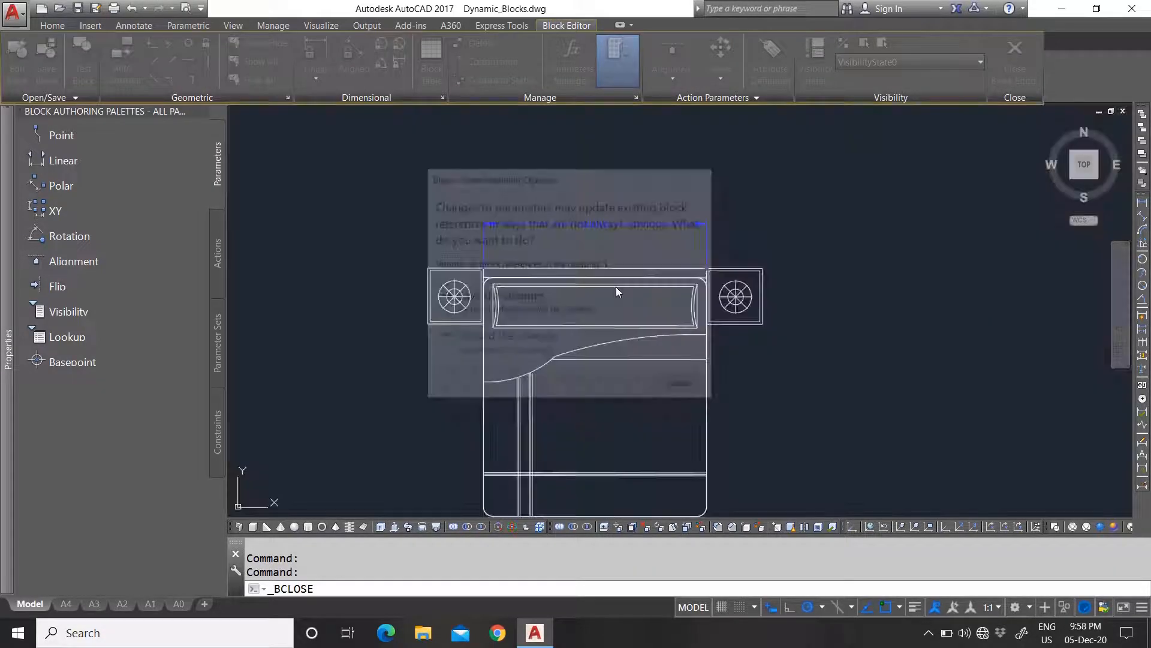
Step: Select the bed block in the drawing and examine its remaining blanket curves, both close up and alongside the other blocks
scroll(550, 293, down, 3)
scroll(559, 287, up, 2)
scroll(556, 242, down, 3)
scroll(563, 325, up, 3)
click(678, 326)
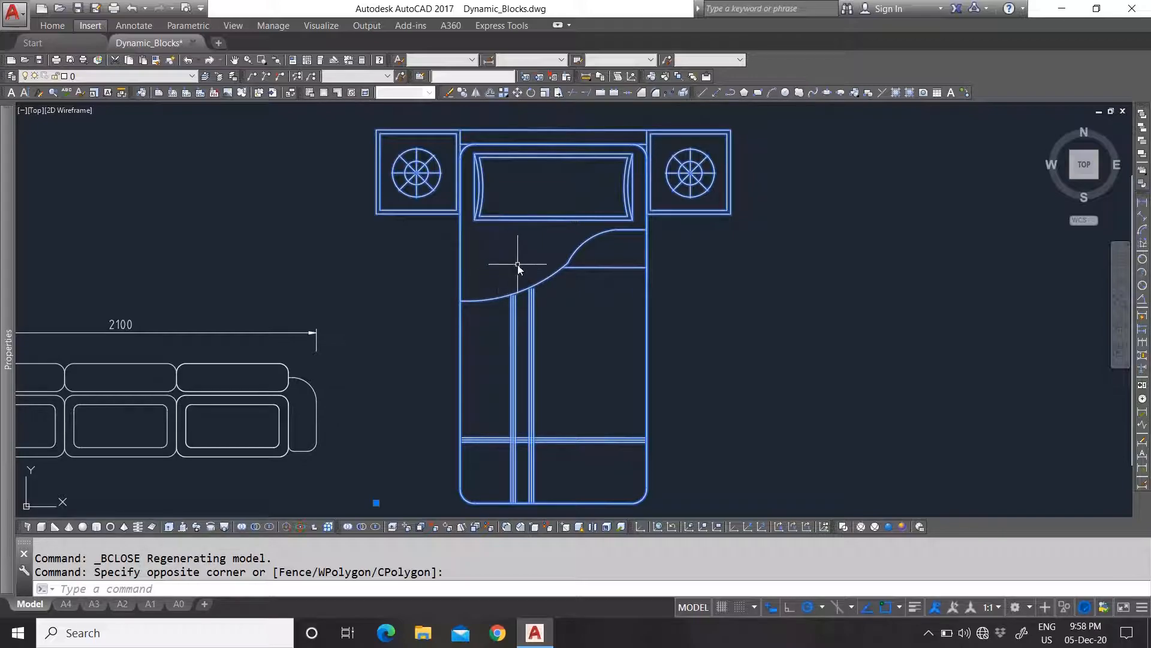
scroll(506, 367, up, 3)
scroll(586, 251, down, 4)
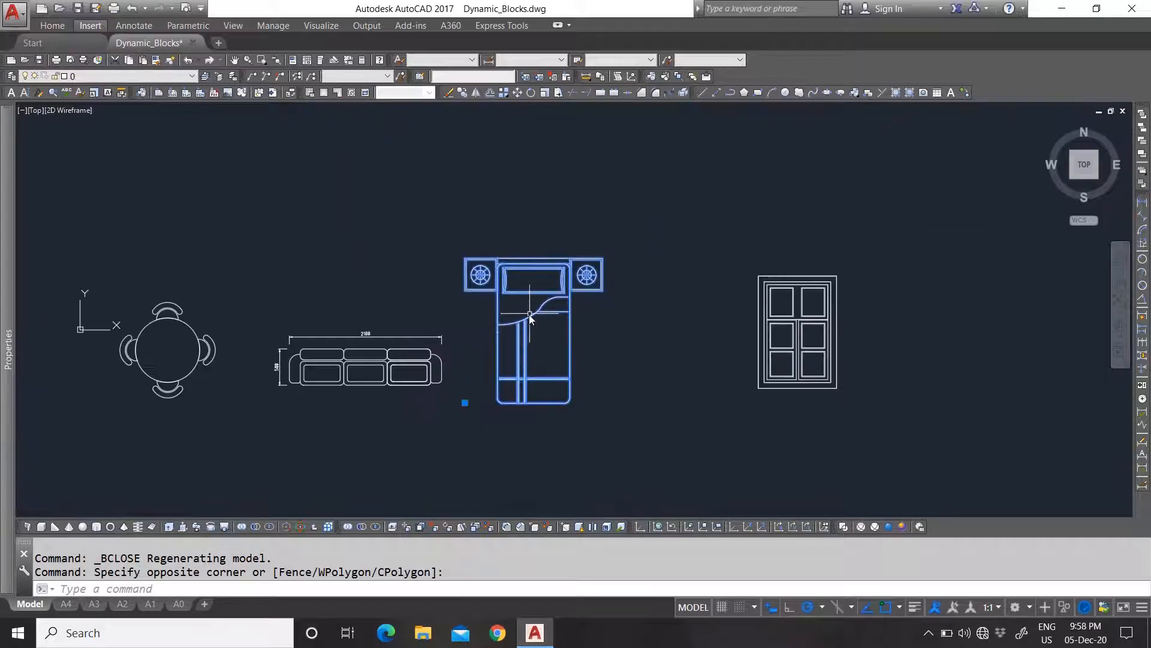
scroll(545, 298, up, 4)
scroll(515, 335, down, 5)
scroll(527, 348, up, 3)
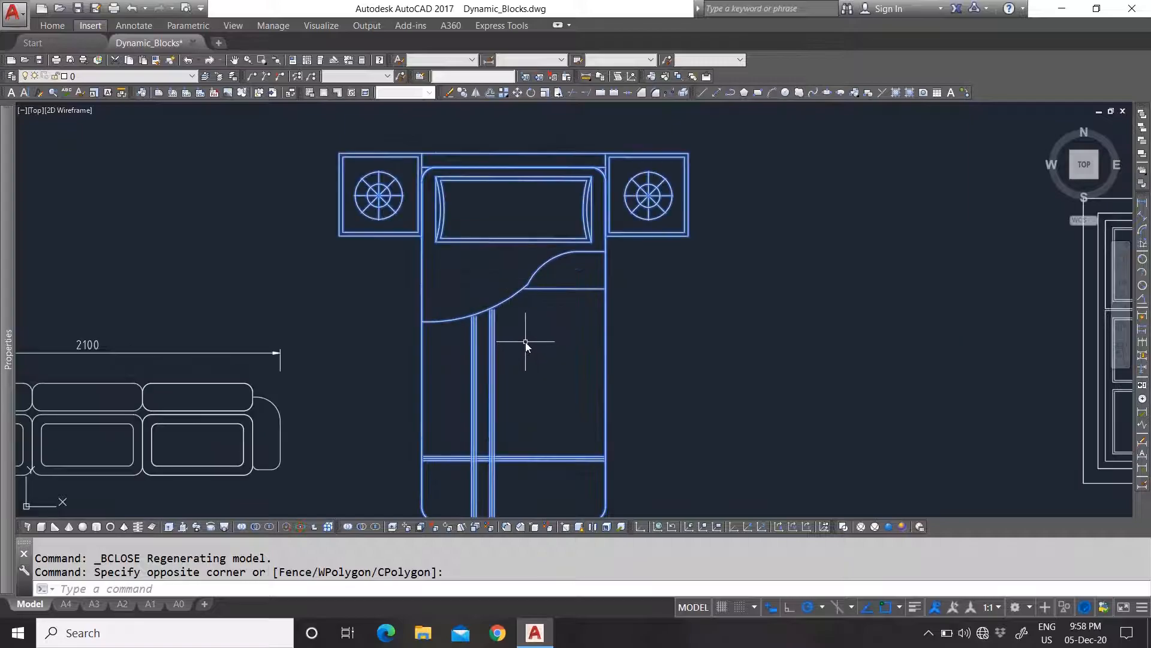
scroll(459, 384, down, 5)
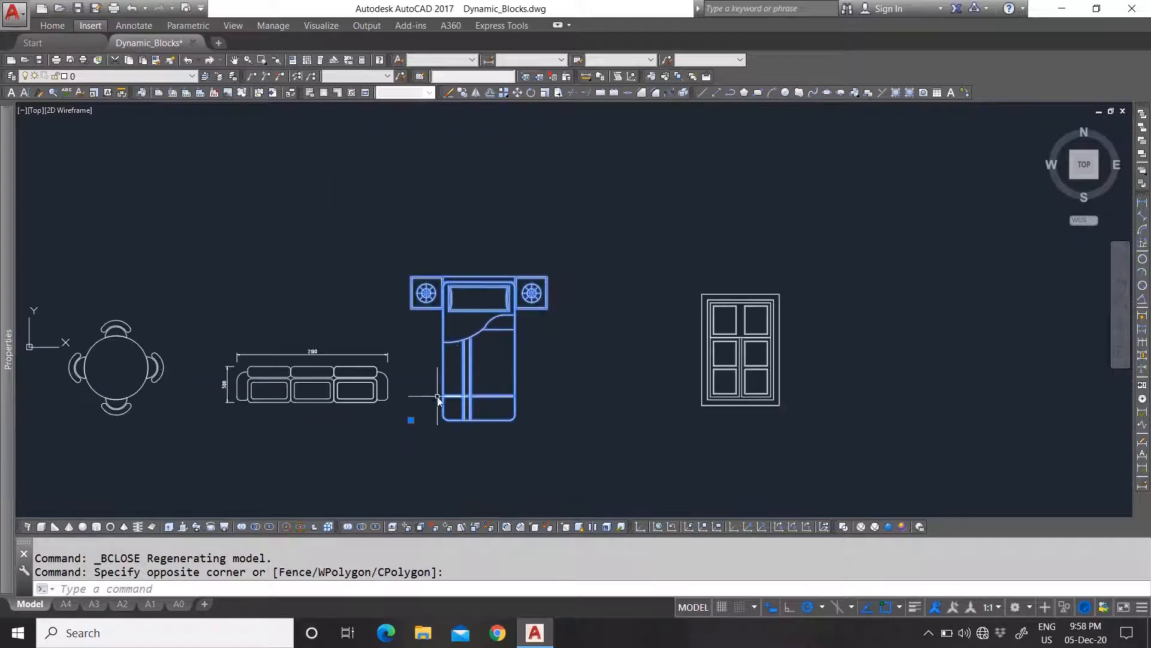
scroll(490, 210, up, 5)
key(Escape)
Step: Select the bed block and open it again in the Block Editor
click(577, 243)
click(535, 219)
right_click(536, 216)
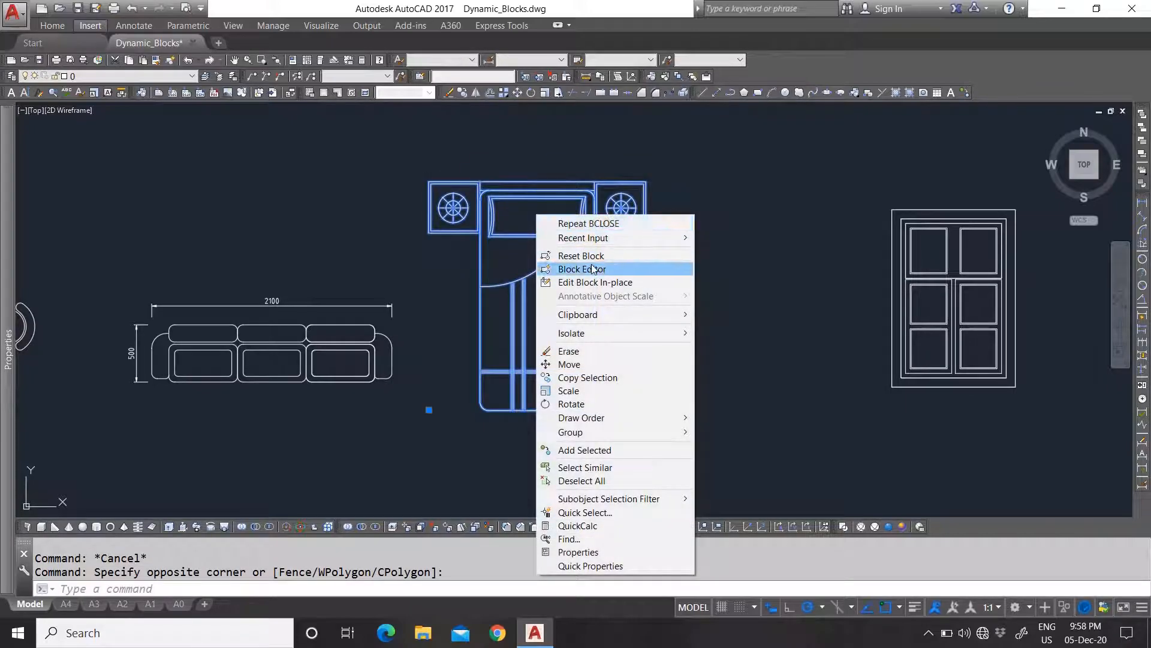
click(583, 268)
scroll(639, 262, up, 4)
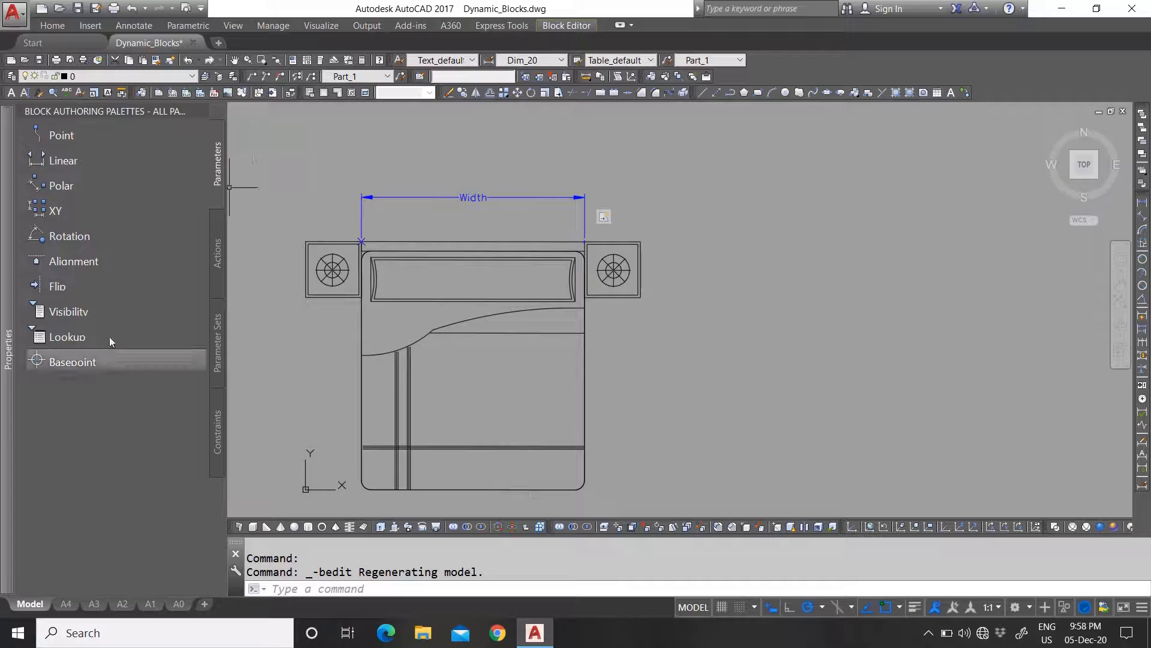
Step: Place a visibility parameter on the headboard's top edge, close to its left end
click(71, 310)
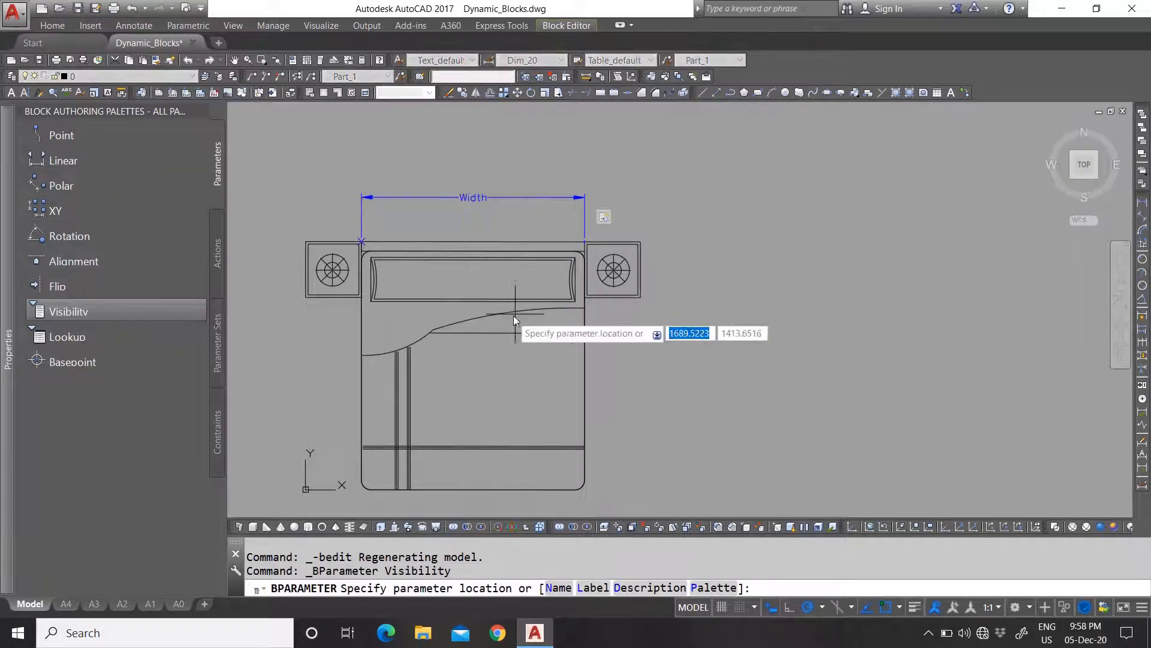
scroll(593, 366, down, 2)
scroll(463, 336, up, 4)
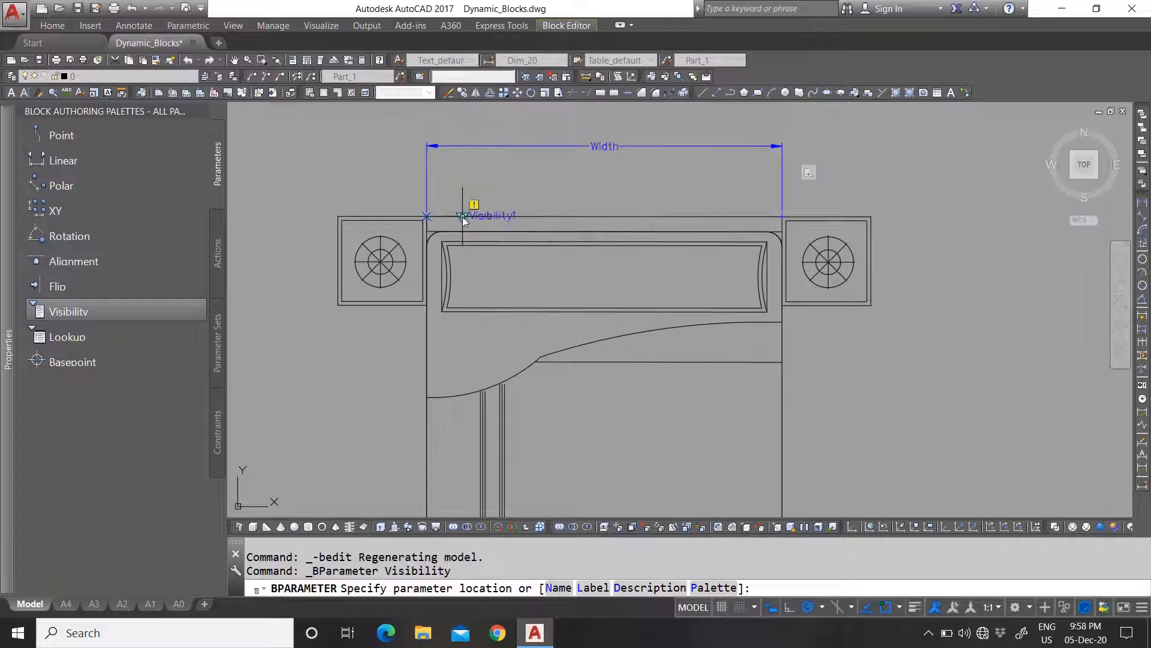
click(462, 217)
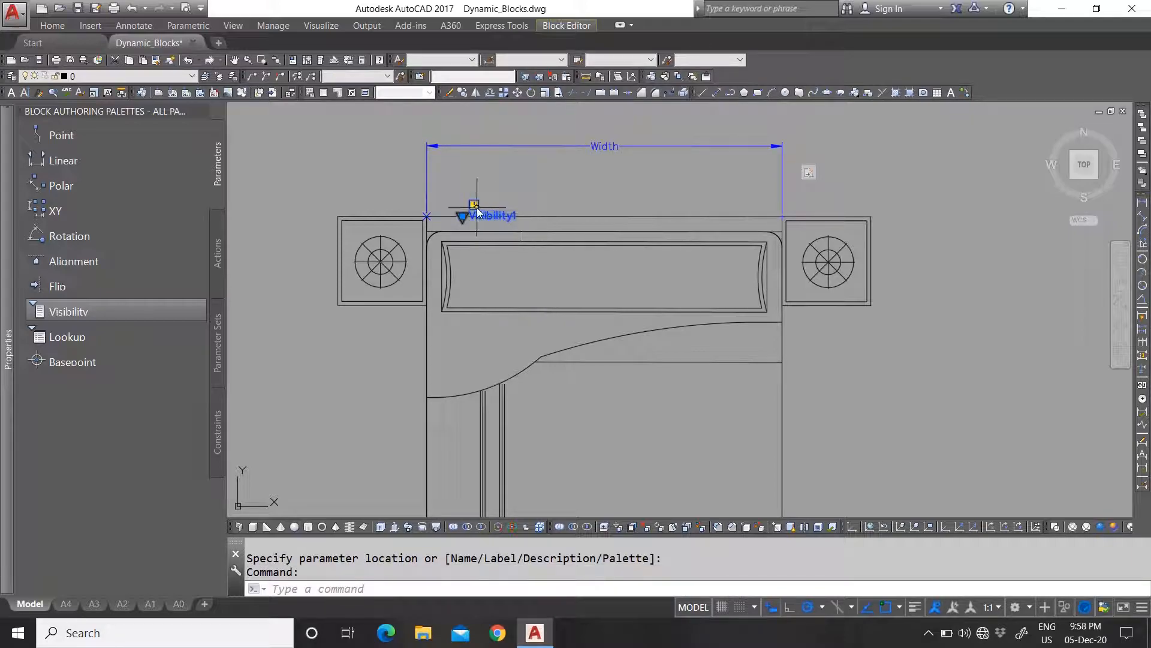
middle_drag(483, 214, 493, 220)
double_click(497, 222)
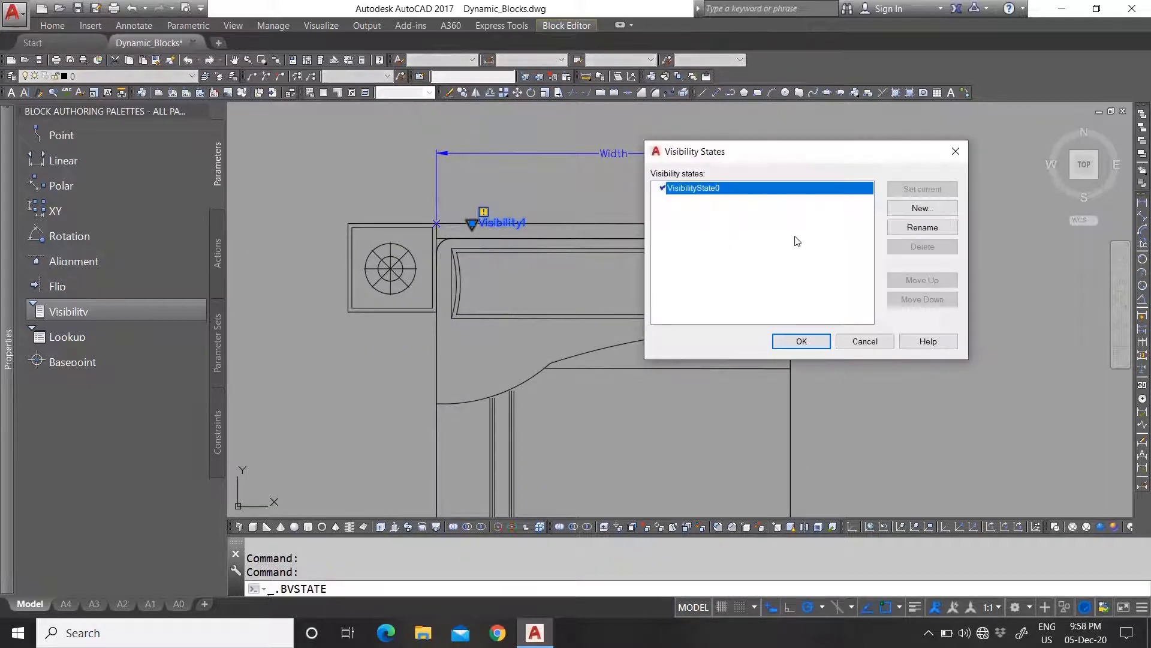
click(856, 337)
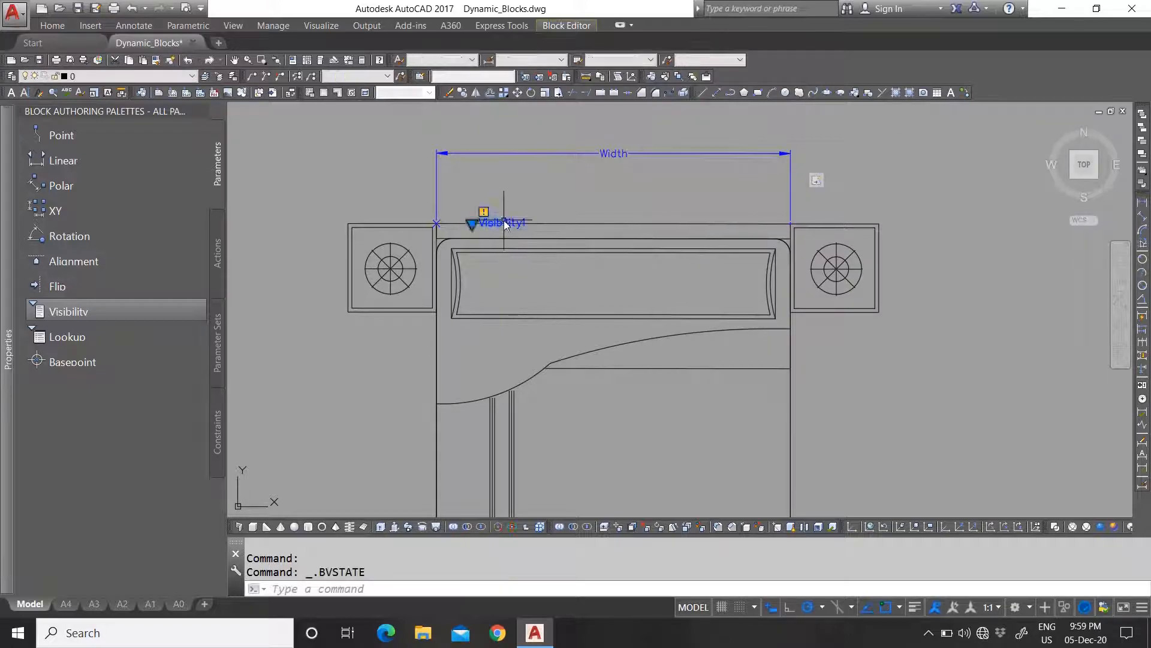
Step: Rename the visibility parameter to "Side table"
mouse_move(4, 382)
click(256, 427)
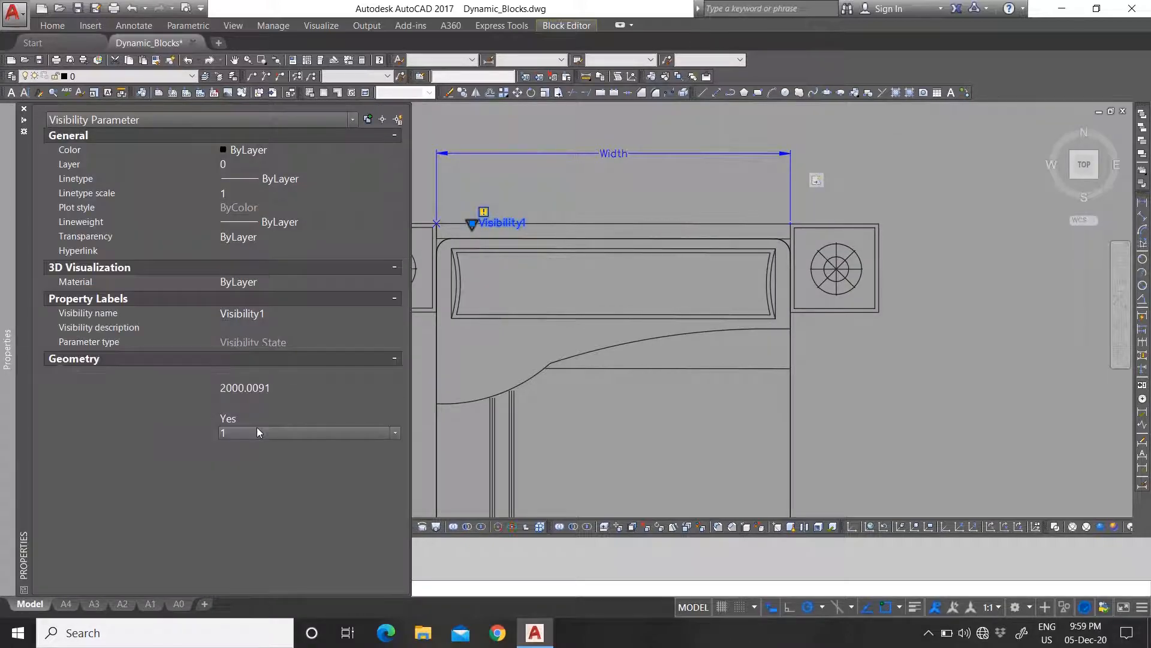
click(275, 315)
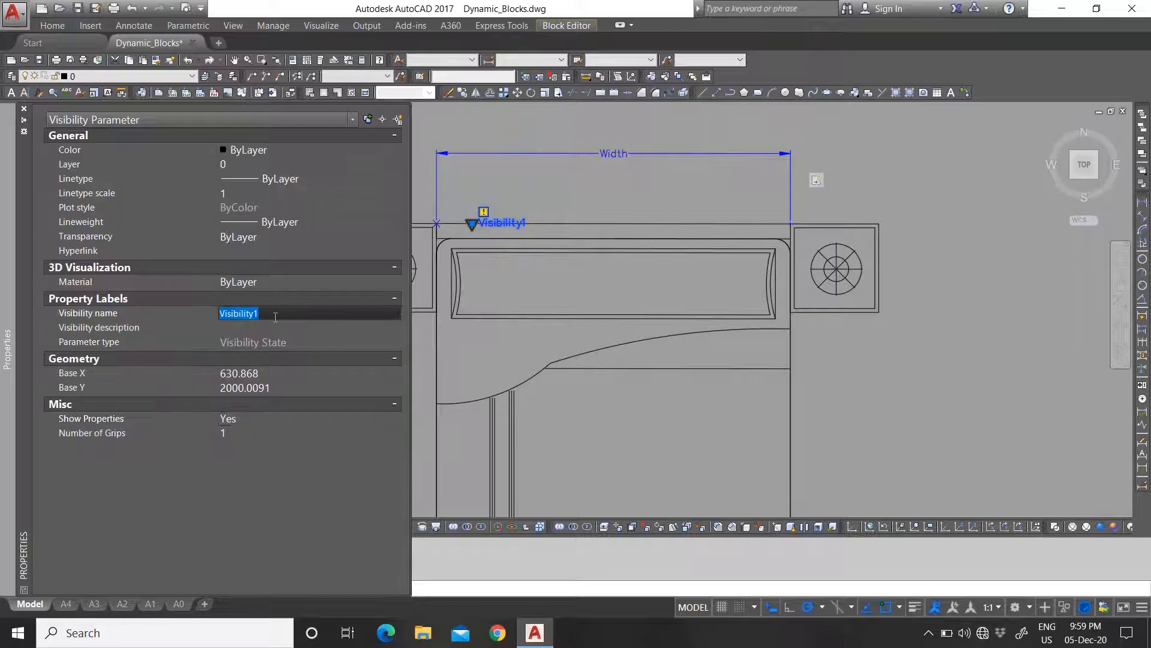
text(Side table)
key(Return)
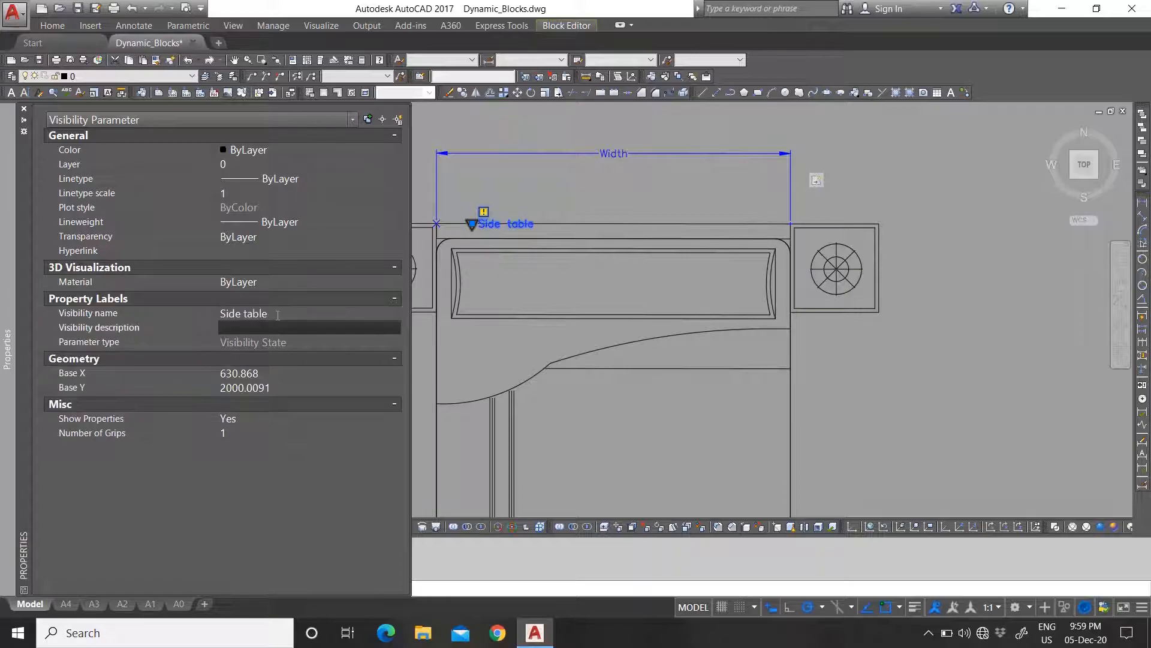
key(Escape)
Step: Rename the Side table parameter's existing visibility state to "No side table" and copy the words "side table"
scroll(501, 208, up, 2)
scroll(512, 221, down, 3)
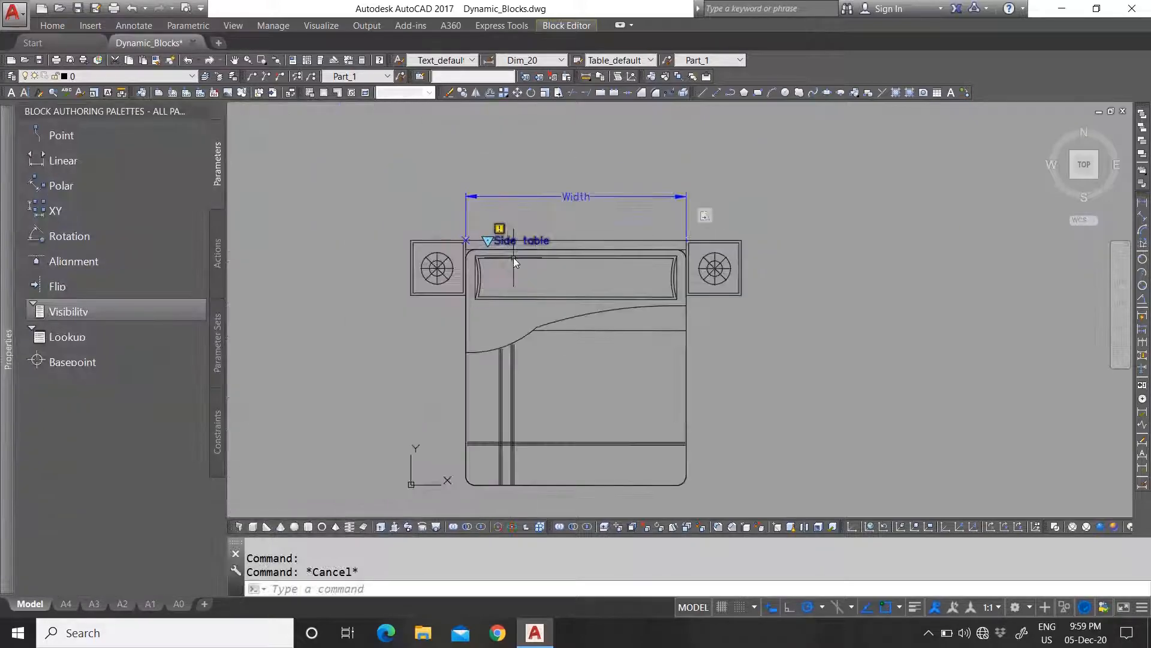
scroll(513, 257, up, 1)
double_click(520, 243)
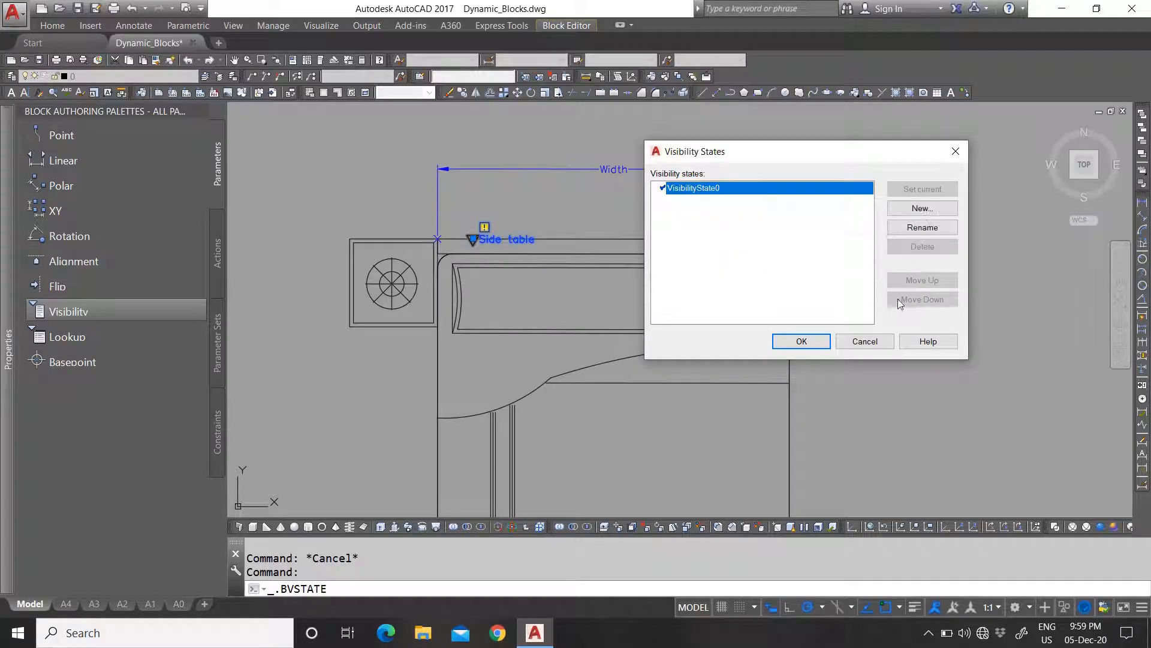
click(926, 230)
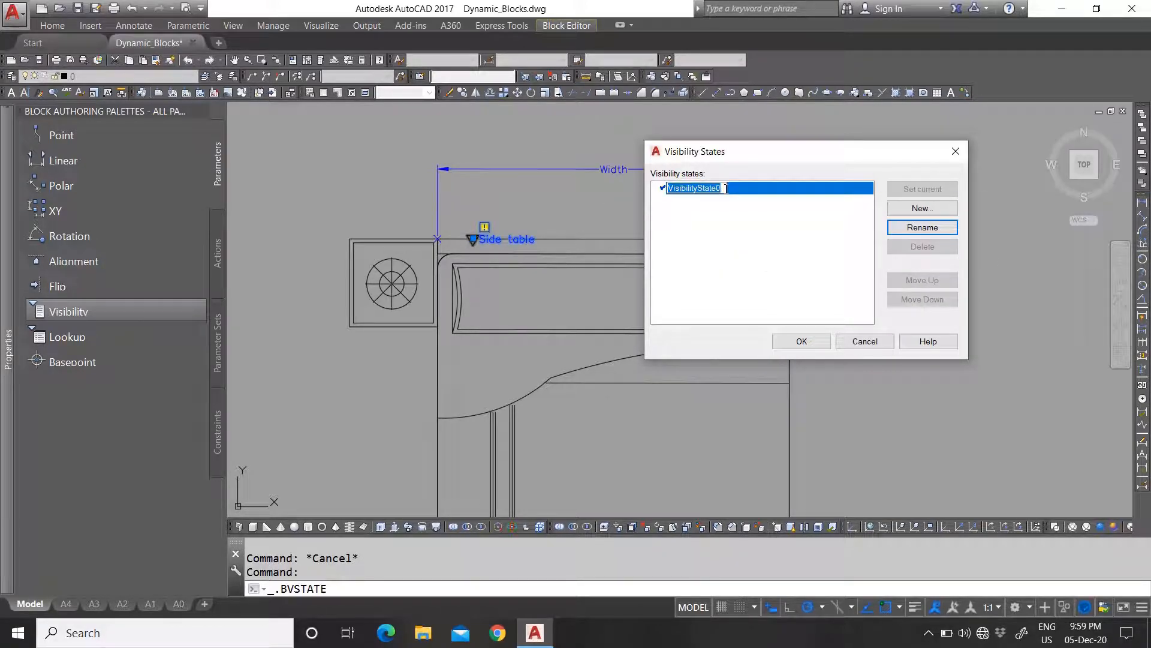
text(No side table)
right_click(684, 186)
click(719, 228)
Step: Create a visibility state named "1 side table" that leaves the visibility of existing objects unchanged
click(936, 209)
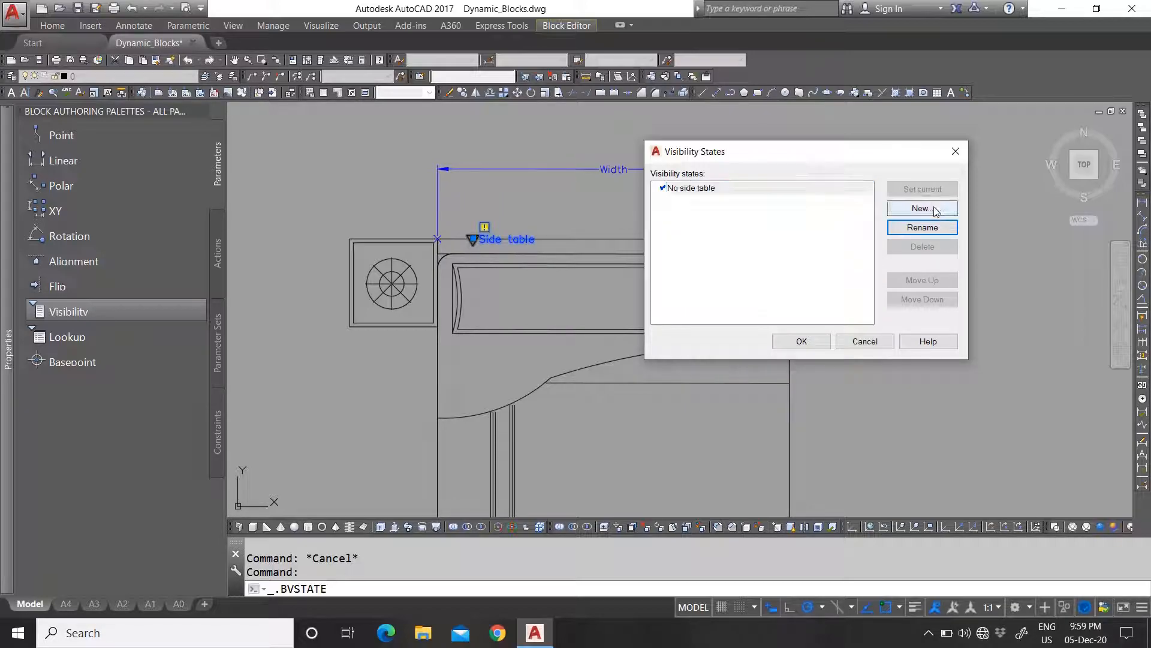
key(ctrl+v)
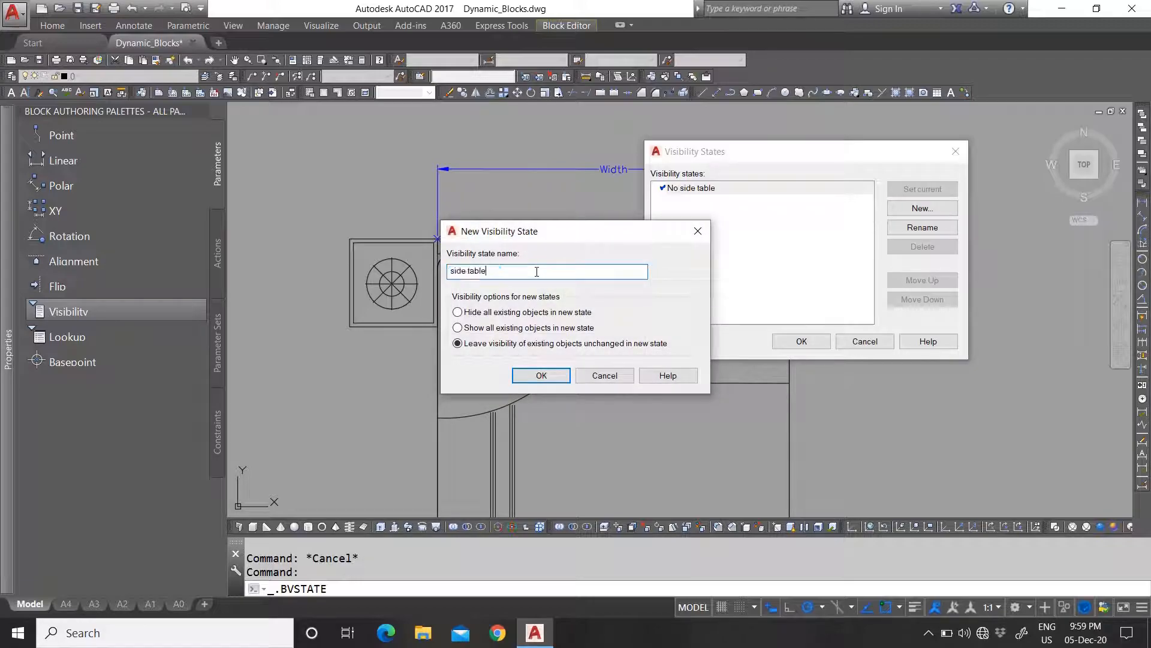
key(Home)
text(1)
click(541, 376)
Step: Create a visibility state named "2 side table" with existing objects' visibility unchanged, and accept the list of states
click(934, 208)
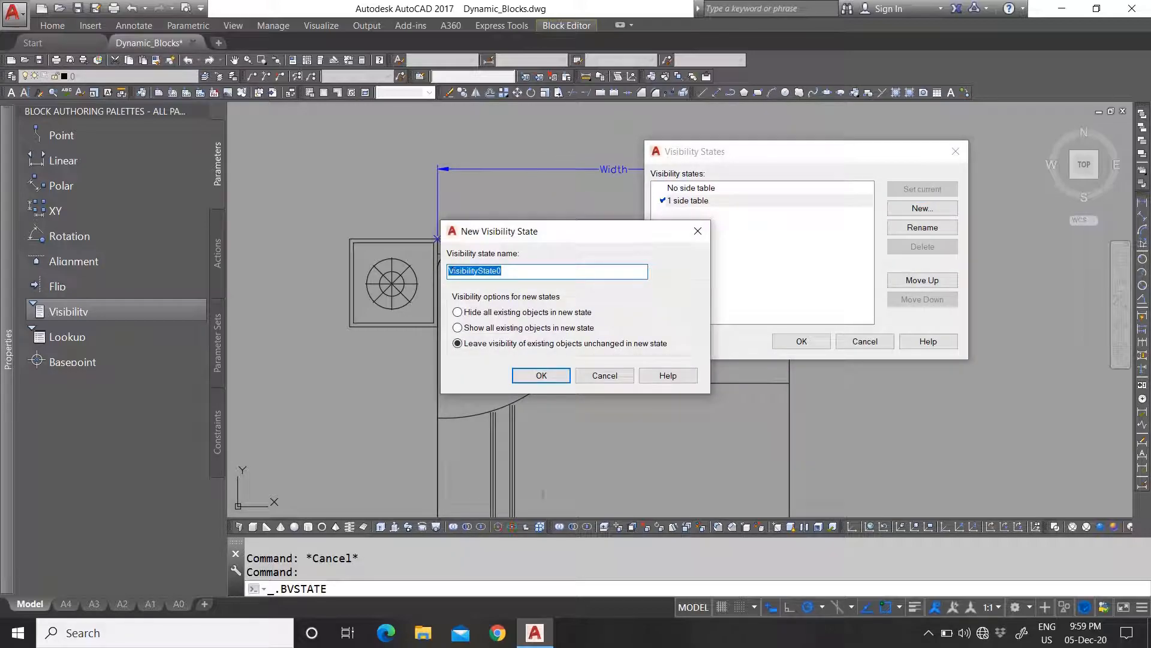
key(ctrl+v)
click(521, 376)
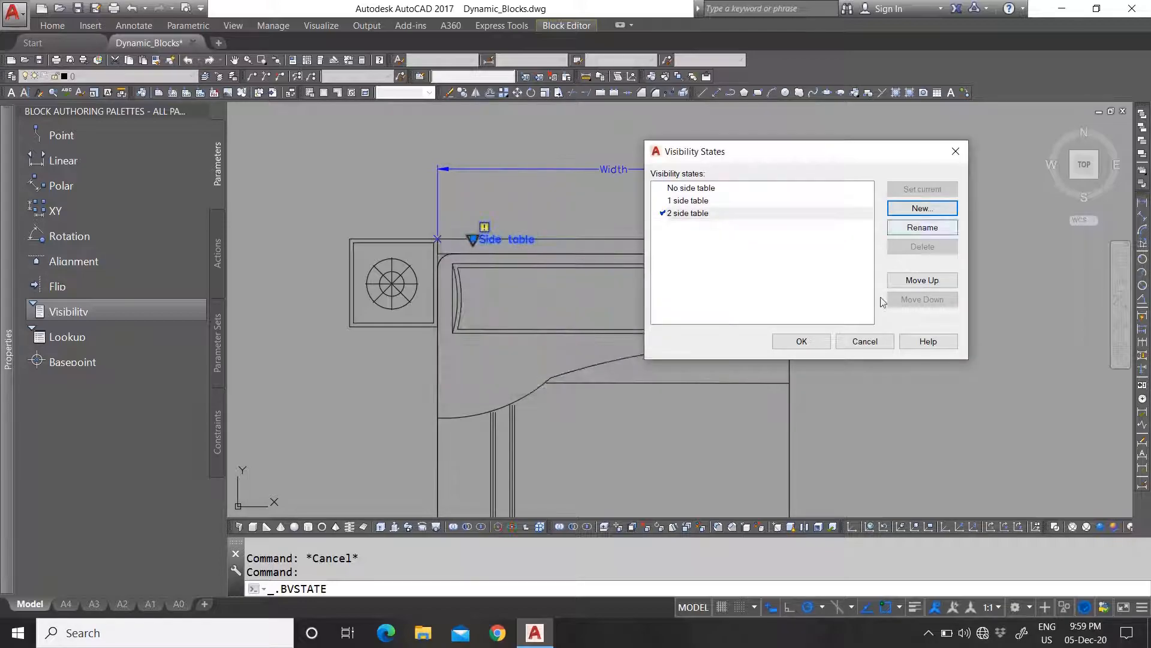
click(806, 341)
scroll(563, 296, down, 4)
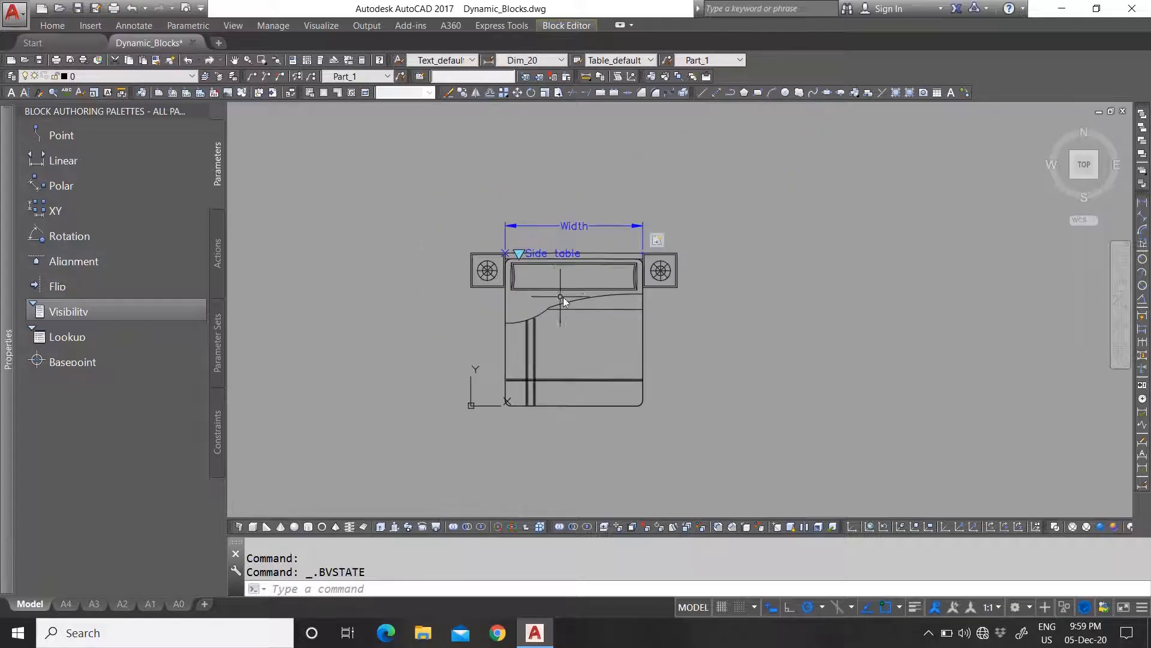
scroll(631, 261, up, 2)
key(Escape)
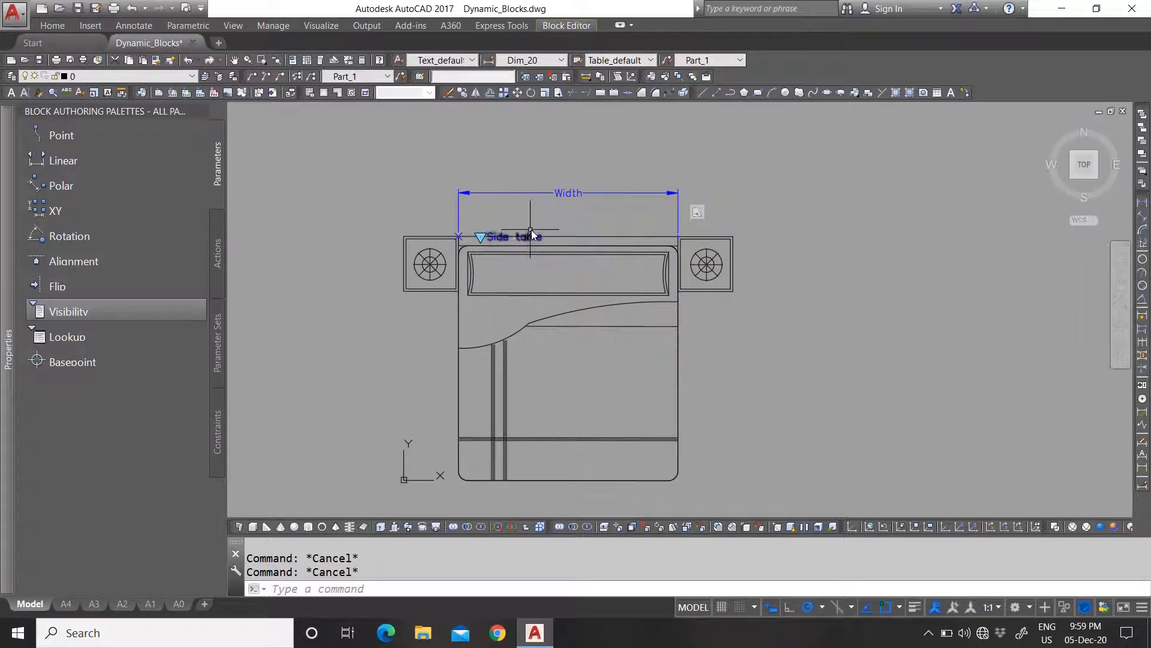
Step: Switch through the Side table parameter's visibility states to compare what each one displays
scroll(531, 234, up, 1)
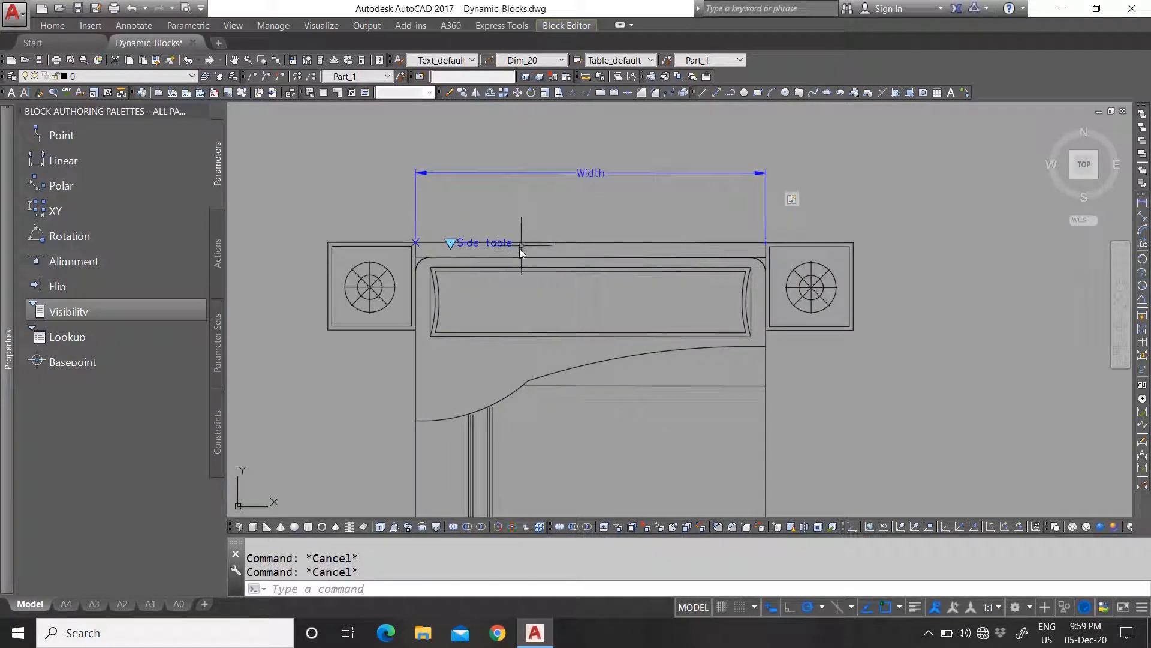
click(566, 25)
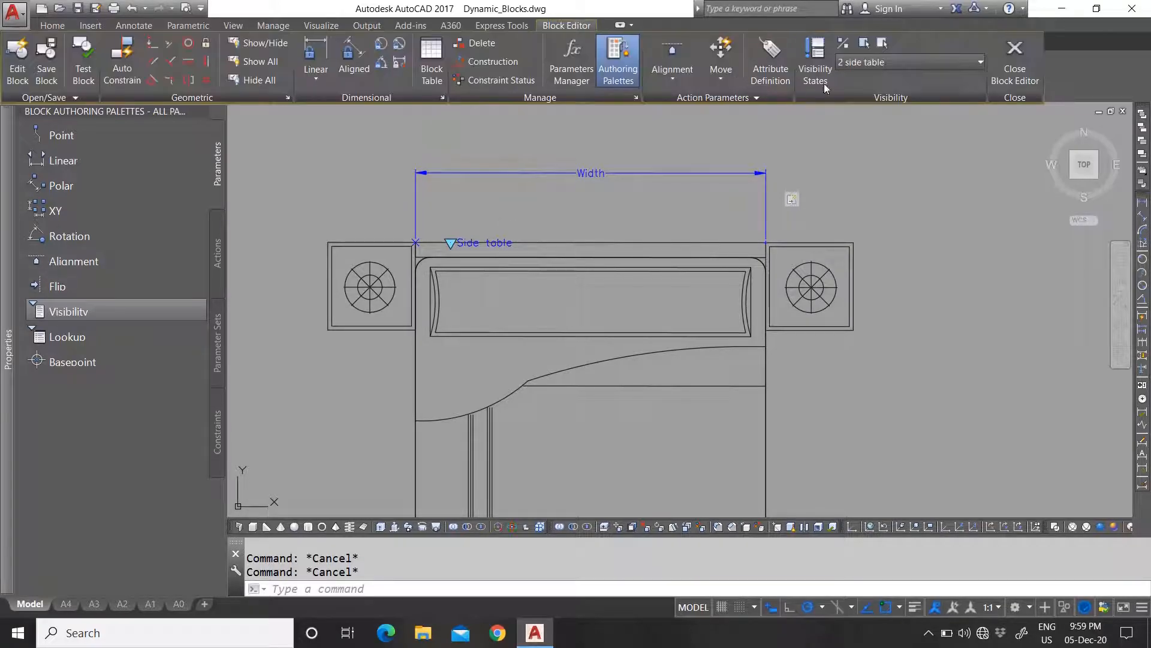
click(900, 65)
click(889, 84)
click(884, 63)
click(887, 94)
click(885, 66)
click(887, 113)
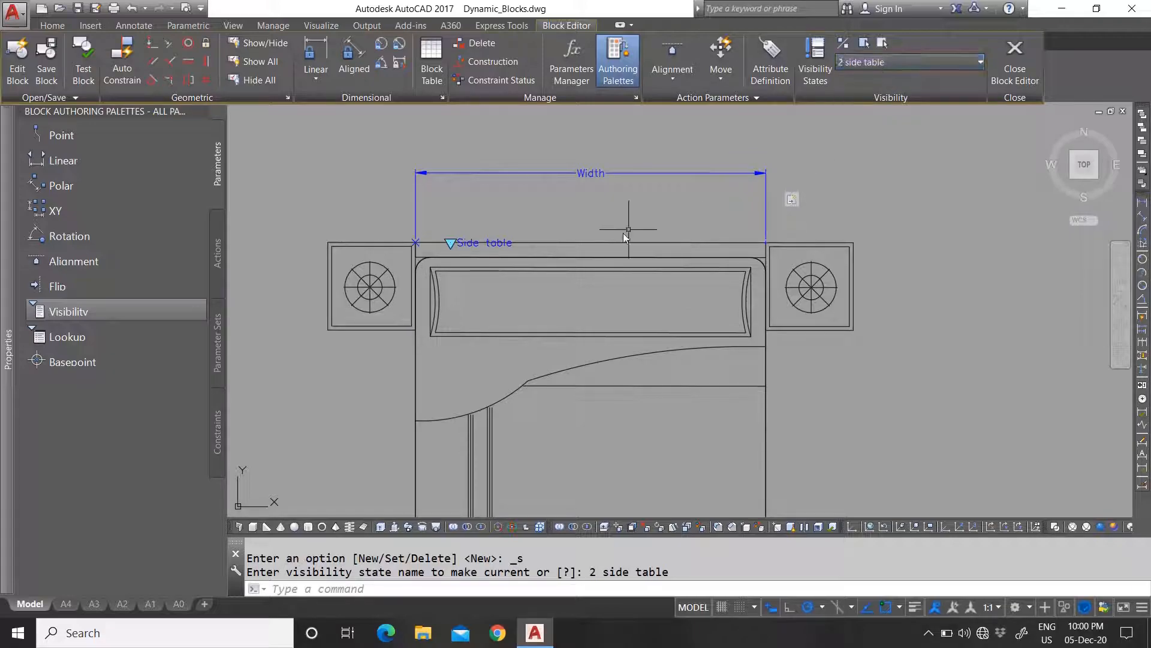
scroll(639, 261, down, 4)
scroll(639, 262, up, 4)
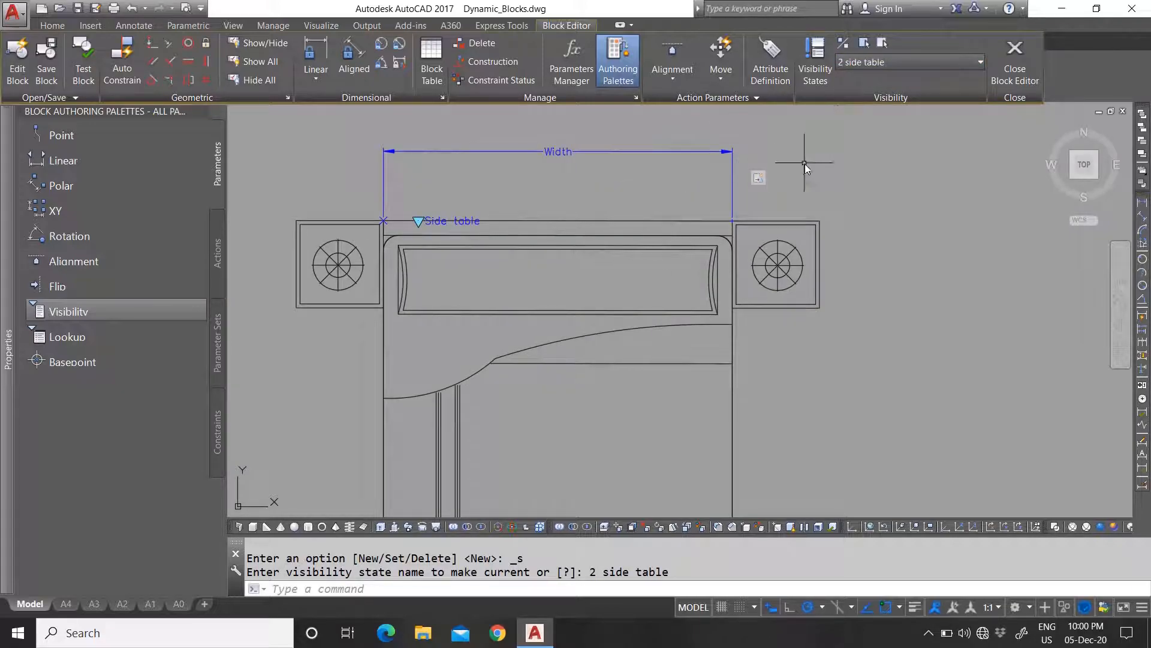
Step: Keep the Block Editor ribbon expanded and try to make "1 side table" the current visibility state
click(587, 26)
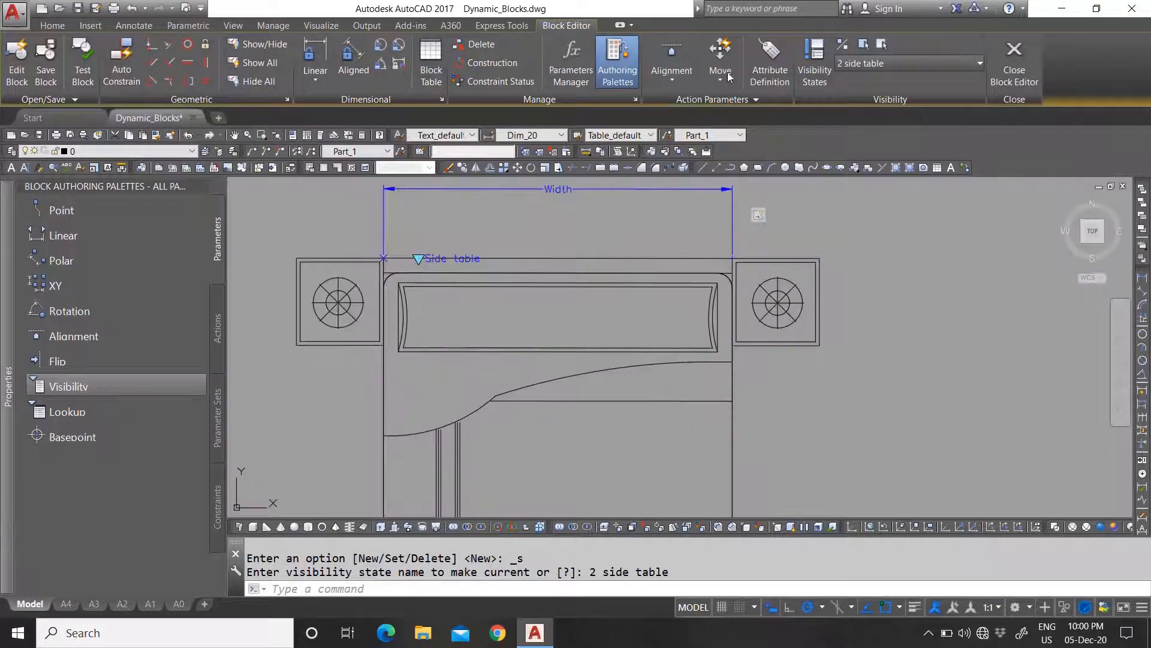
click(833, 241)
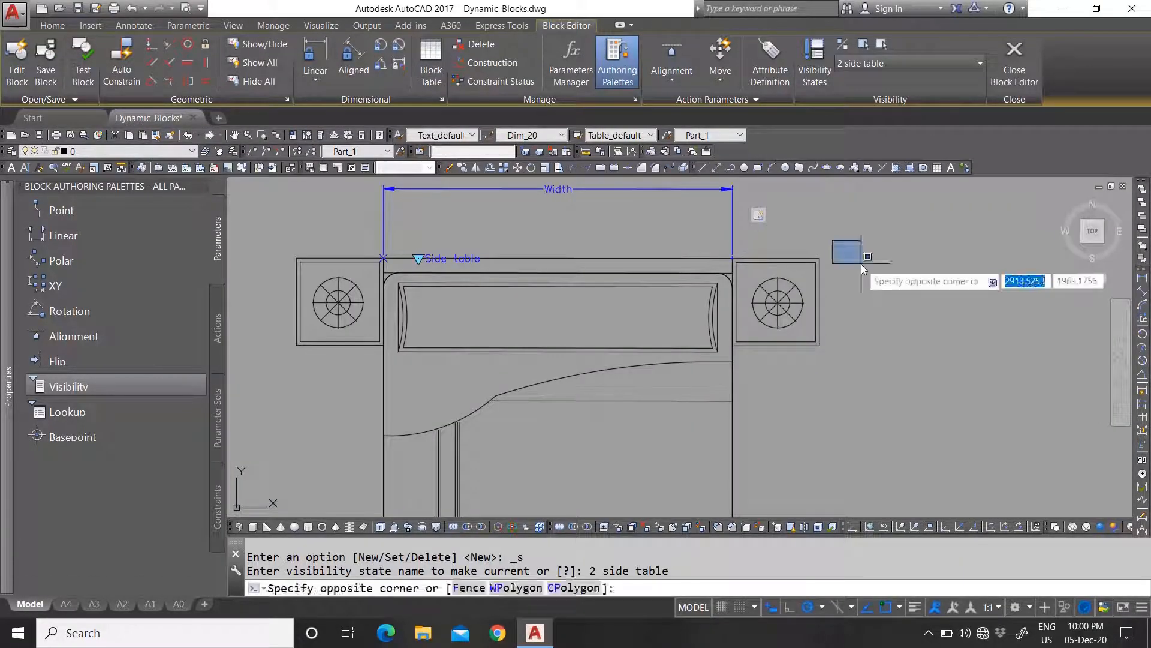
click(899, 295)
scroll(634, 329, down, 2)
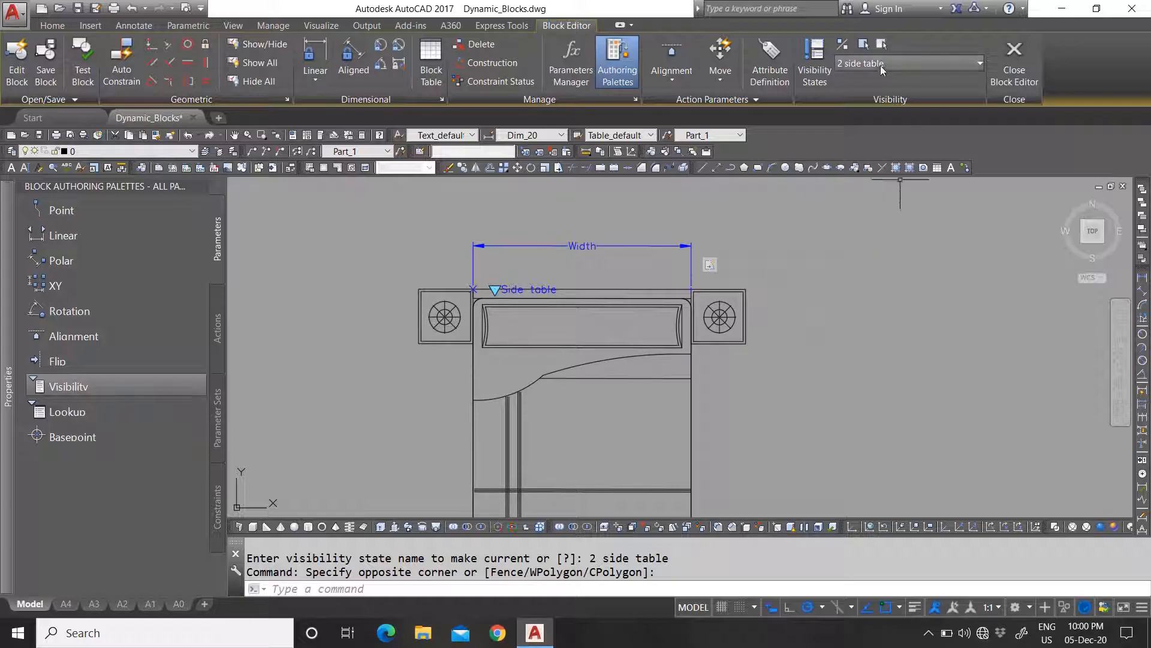
click(908, 63)
click(880, 97)
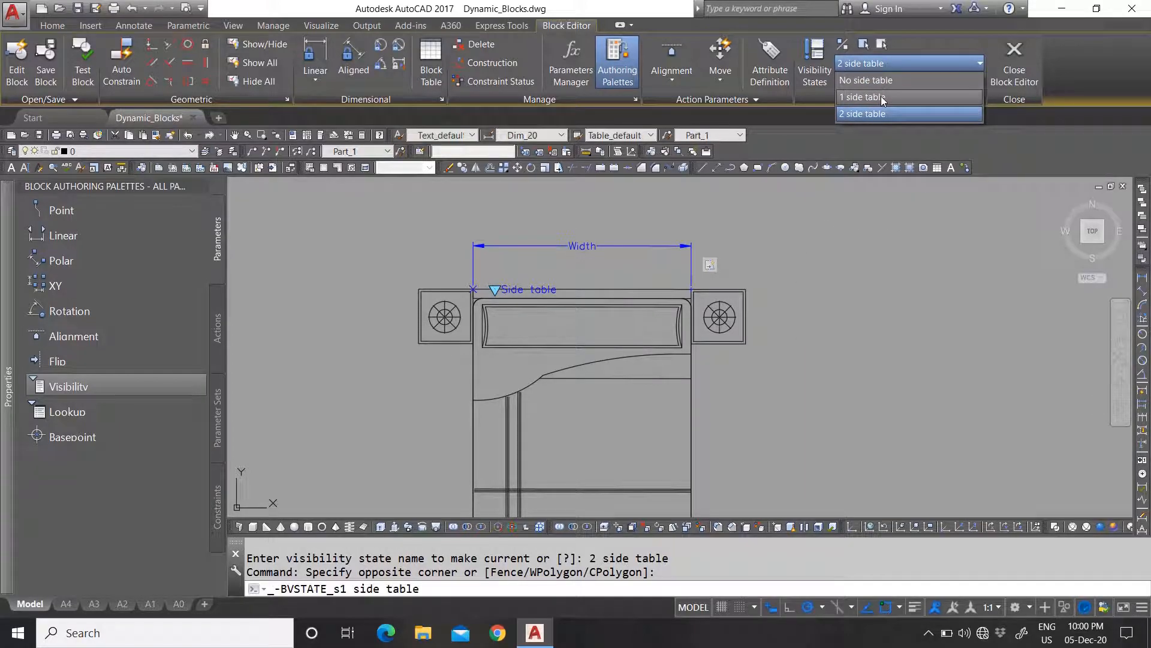
Step: Rename the visibility state "1 side table" to "1 side table L" and copy the new name
click(823, 60)
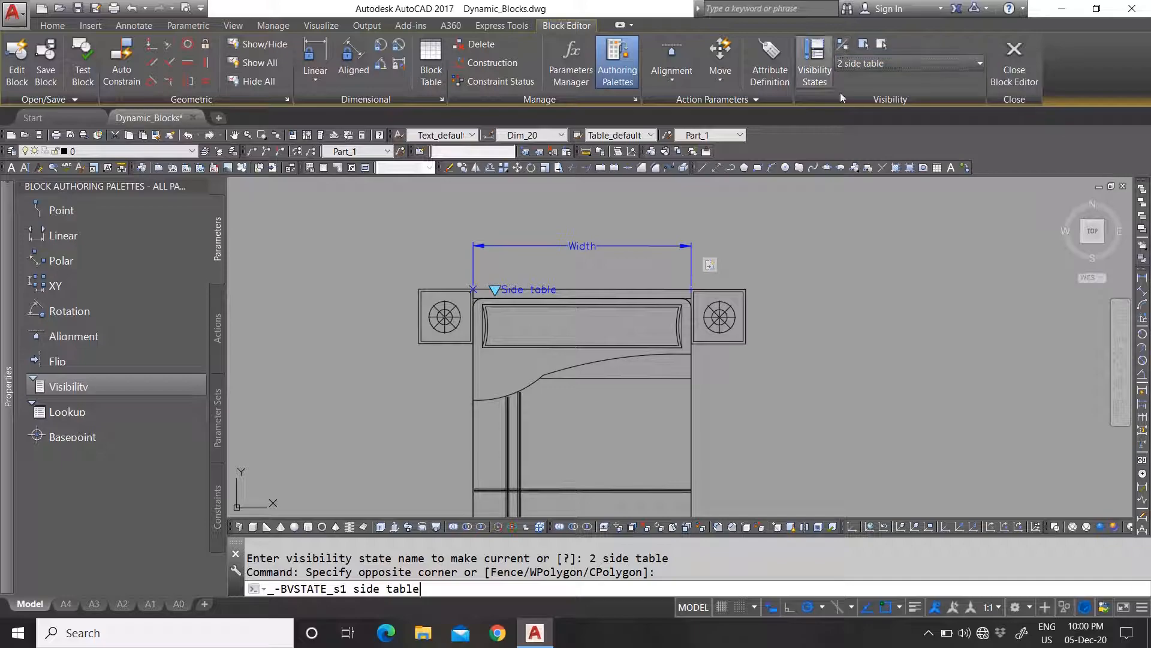
click(694, 200)
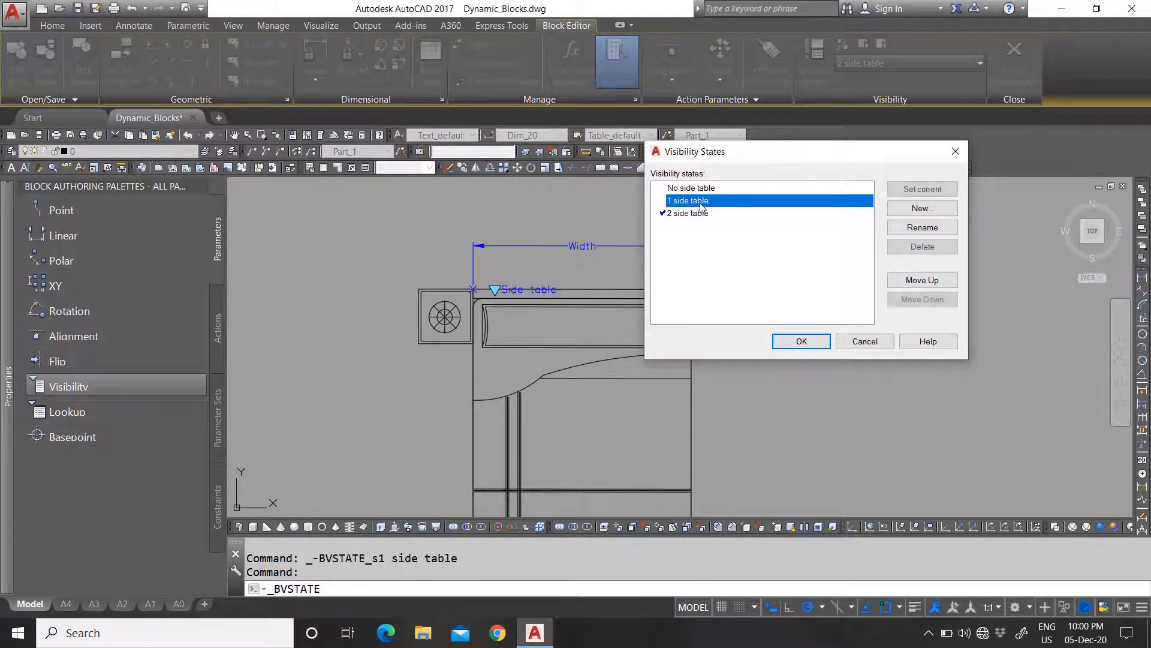
click(923, 228)
click(710, 202)
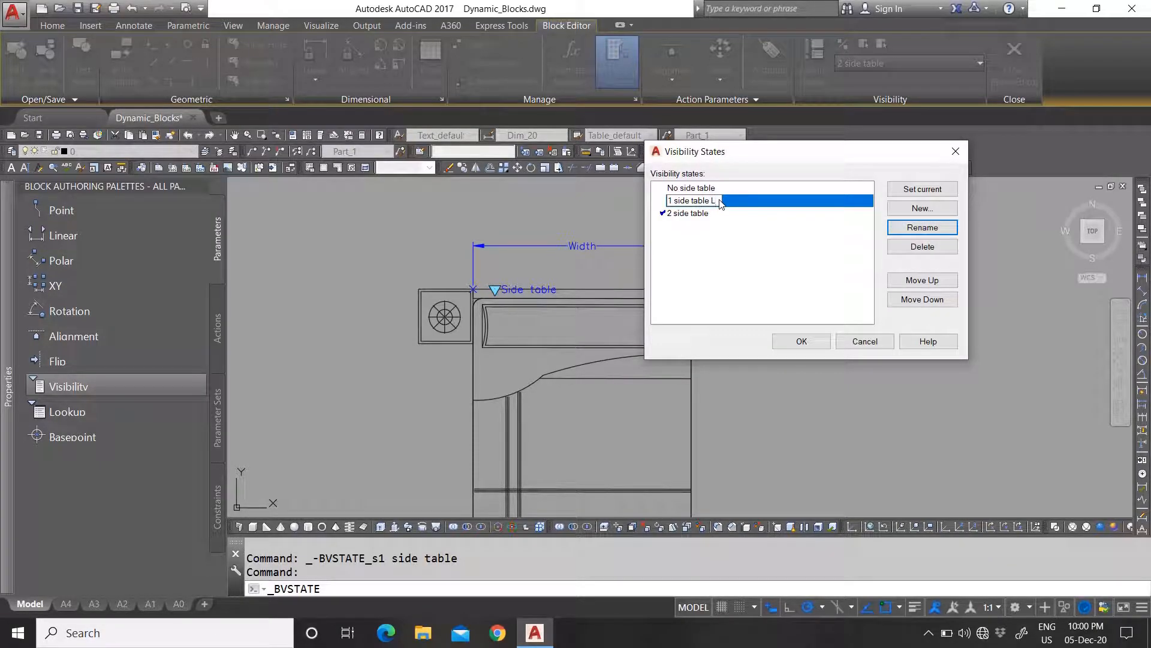
drag(720, 201, 660, 202)
right_click(669, 204)
click(694, 243)
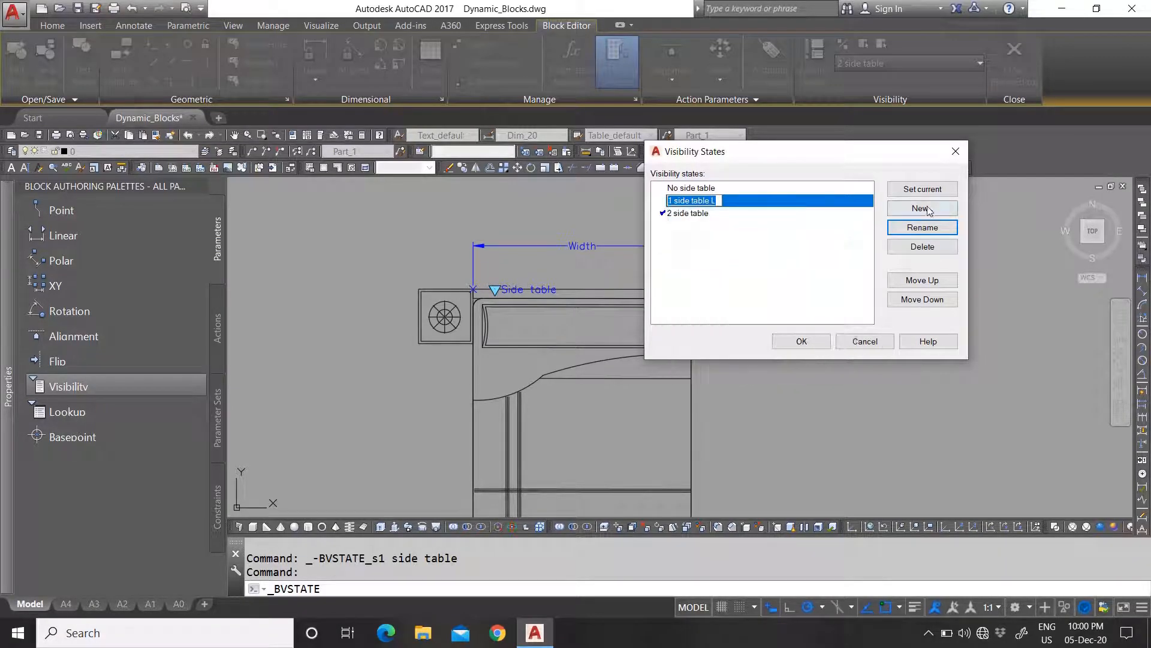
Step: Create a visibility state "1 side table R" with existing objects' visibility unchanged, and move it above "2 side table" in the list
click(922, 208)
key(ctrl+v)
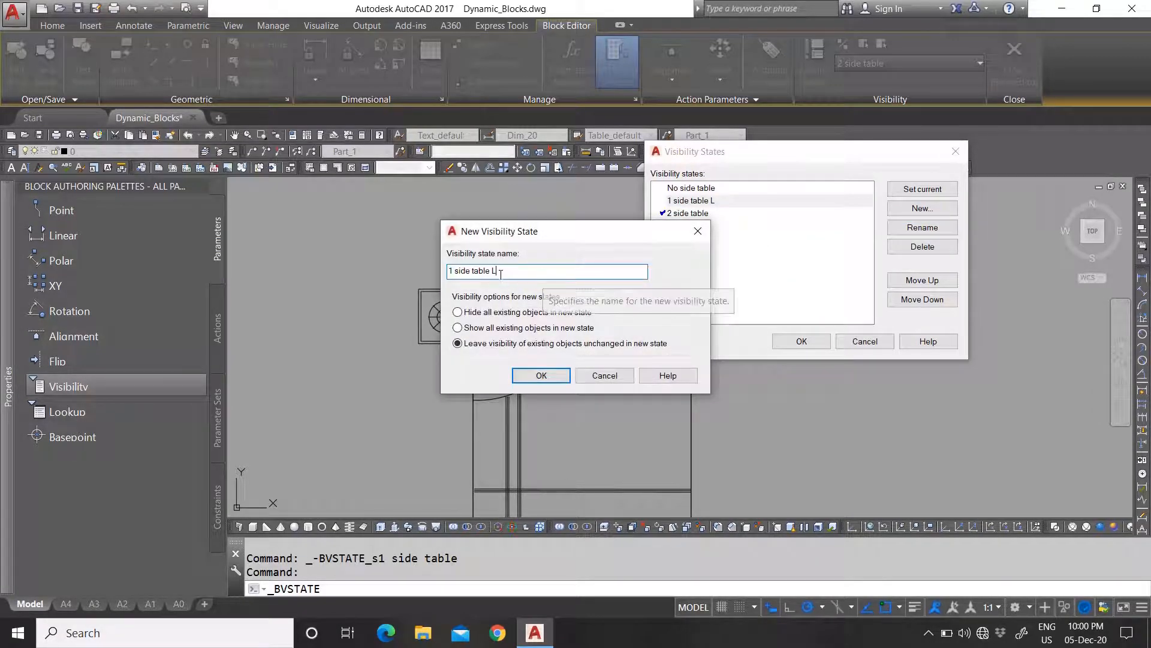
drag(493, 271, 514, 272)
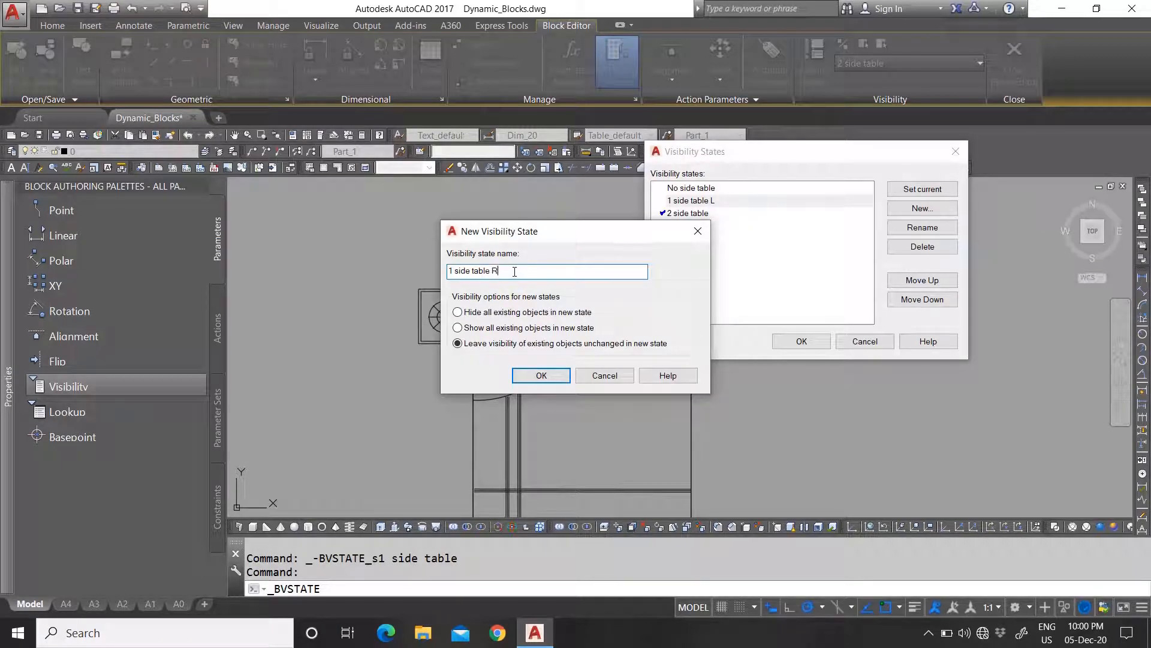
text(R)
click(538, 370)
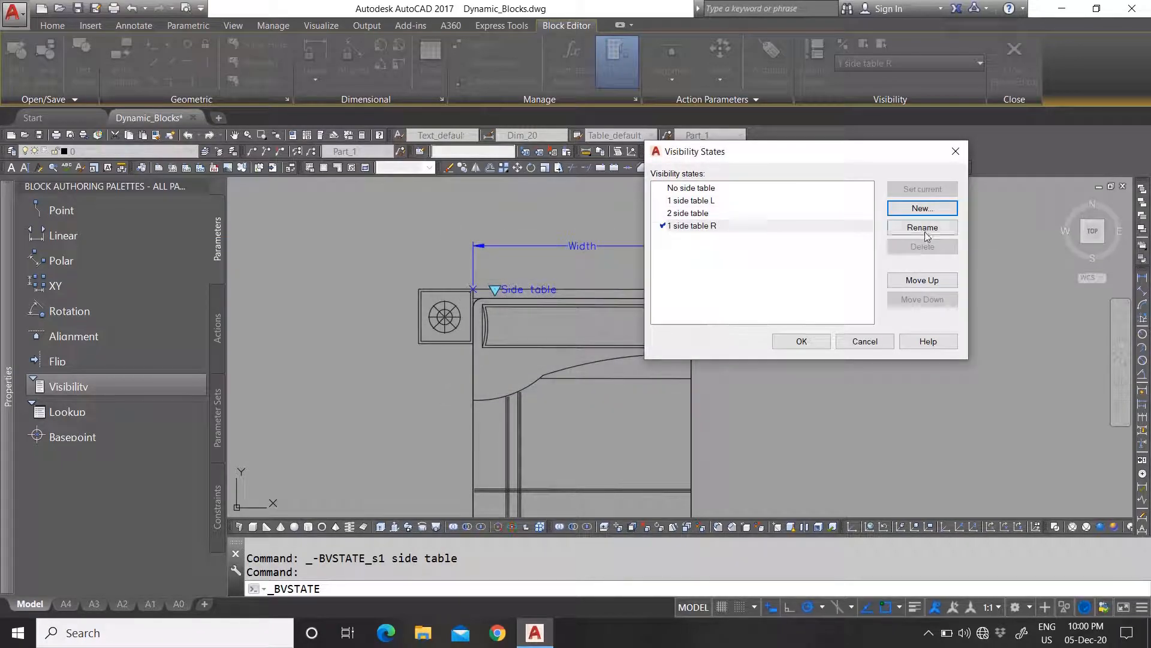
click(916, 282)
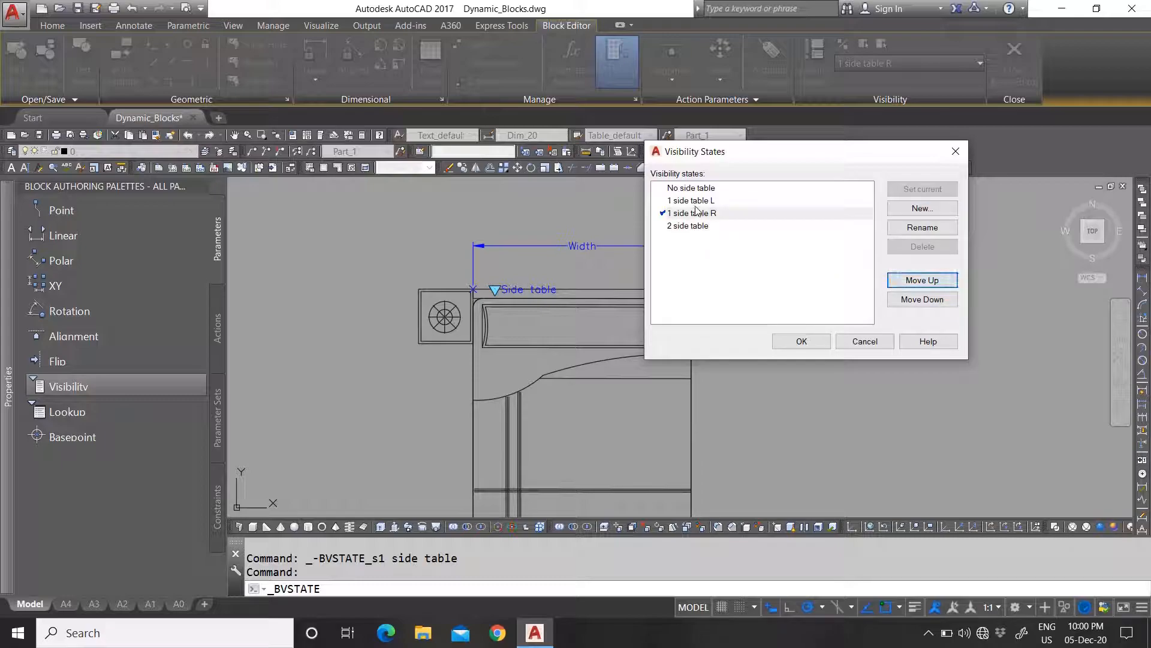
click(801, 341)
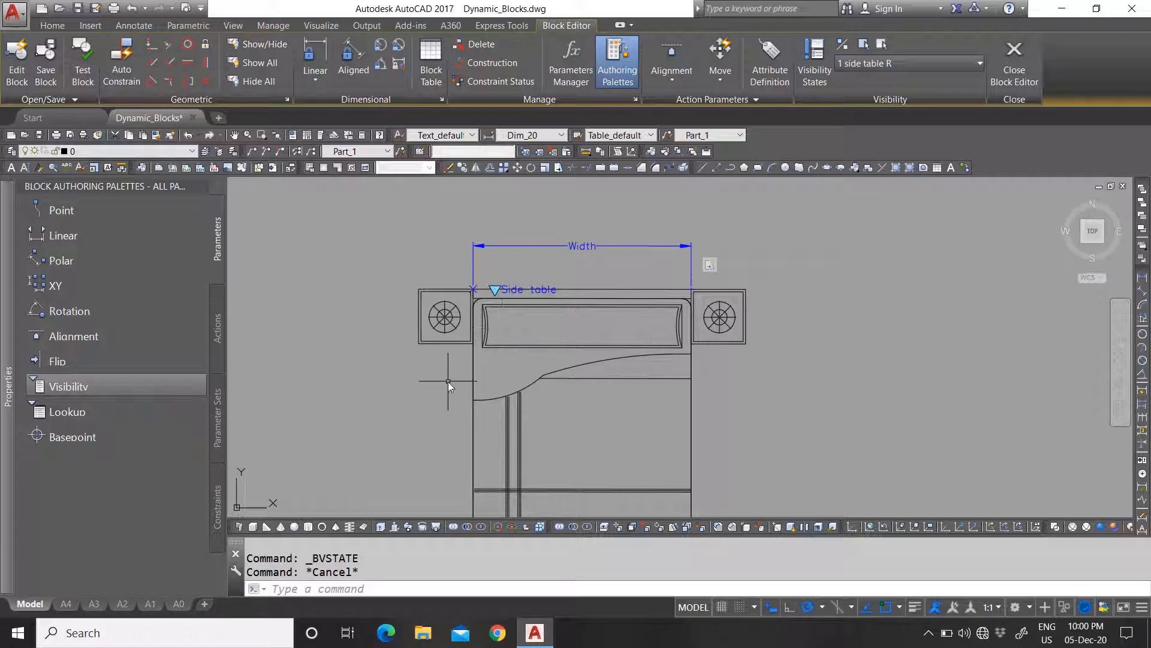
Step: Hide the complete left side table, including its inner edges beside the bed, in the "1 side table R" state
scroll(413, 332, up, 2)
scroll(552, 326, up, 2)
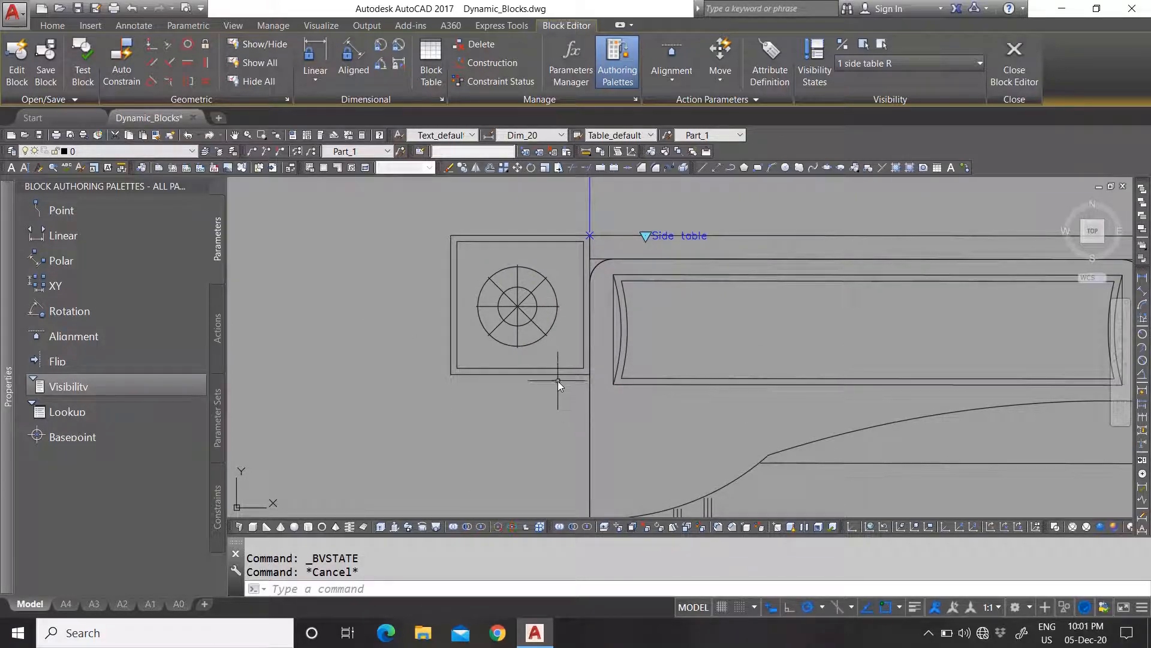
scroll(504, 333, down, 4)
scroll(498, 346, up, 4)
click(532, 406)
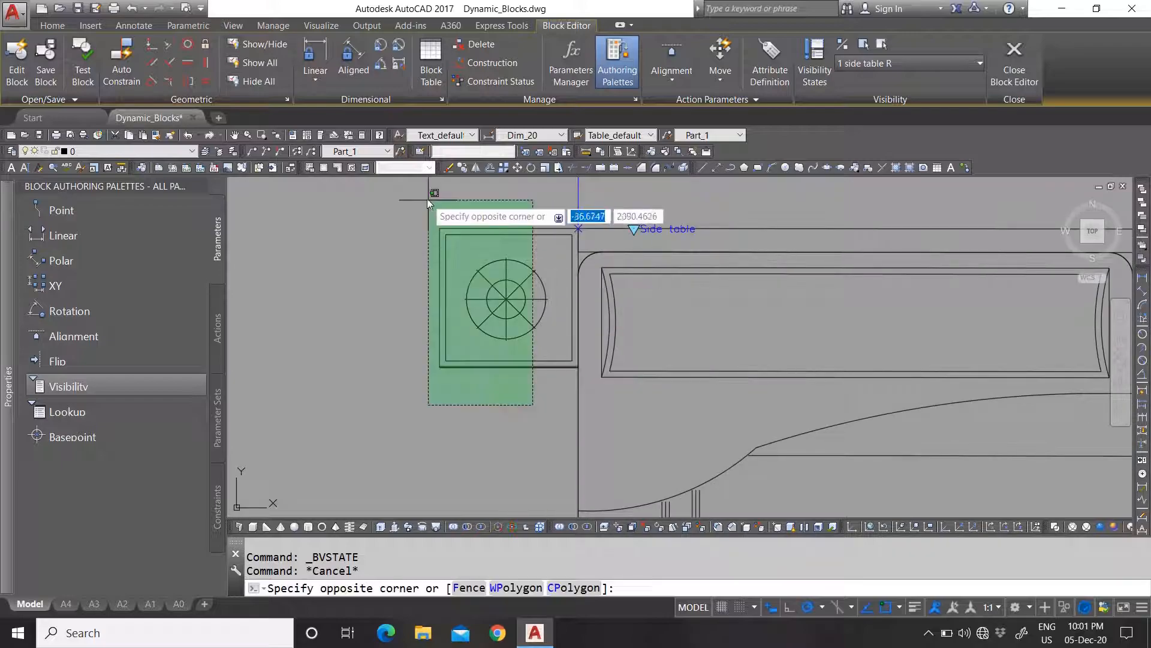
click(415, 231)
scroll(574, 248, up, 2)
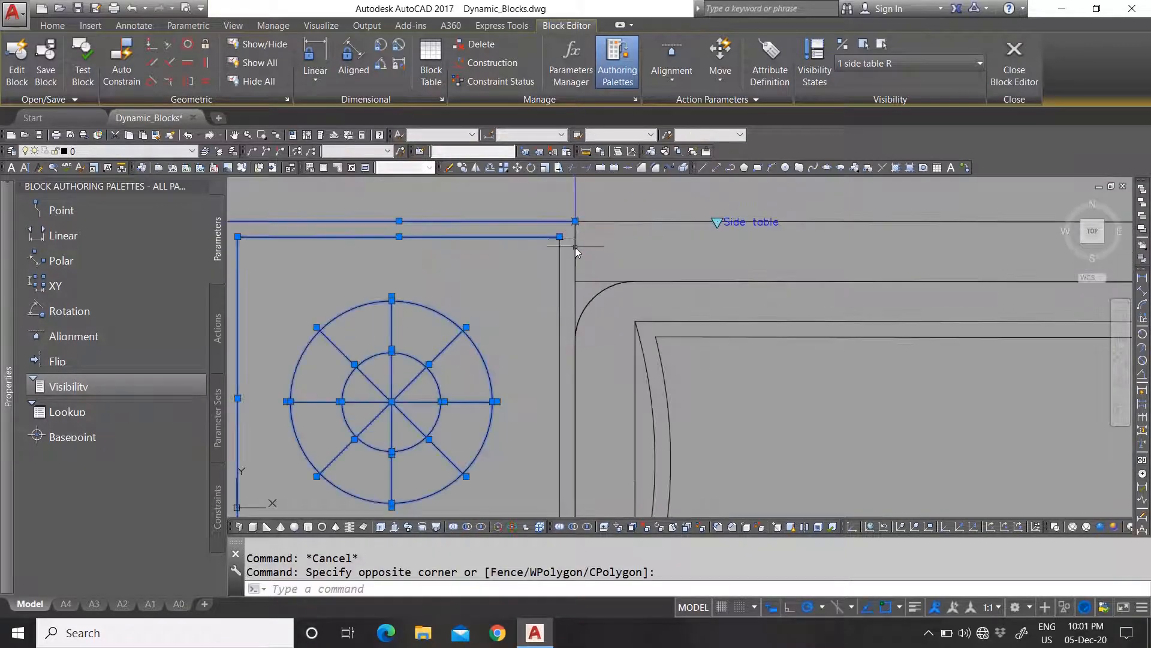
click(581, 298)
click(539, 297)
scroll(537, 300, down, 3)
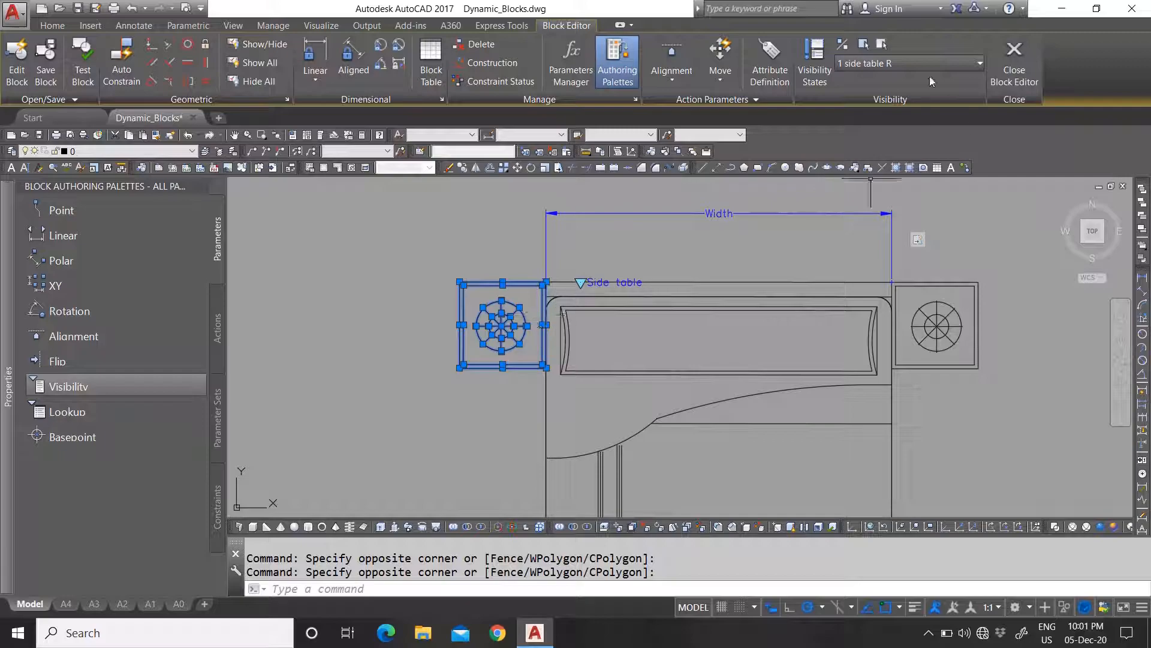
click(879, 46)
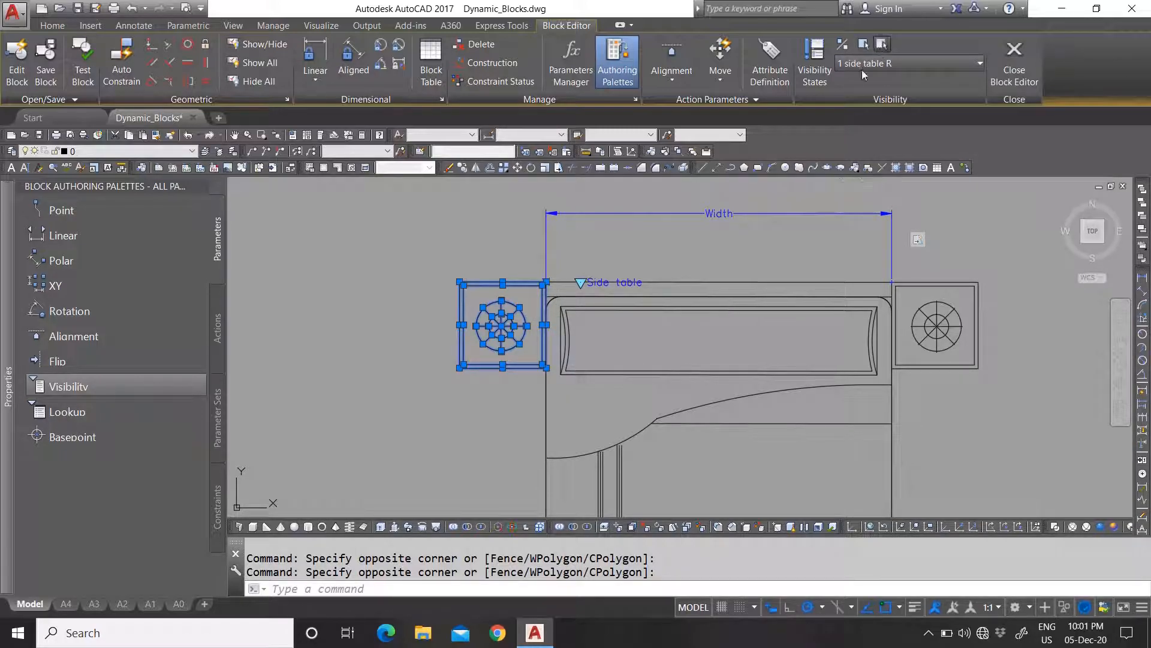
scroll(536, 269, down, 4)
scroll(669, 271, up, 4)
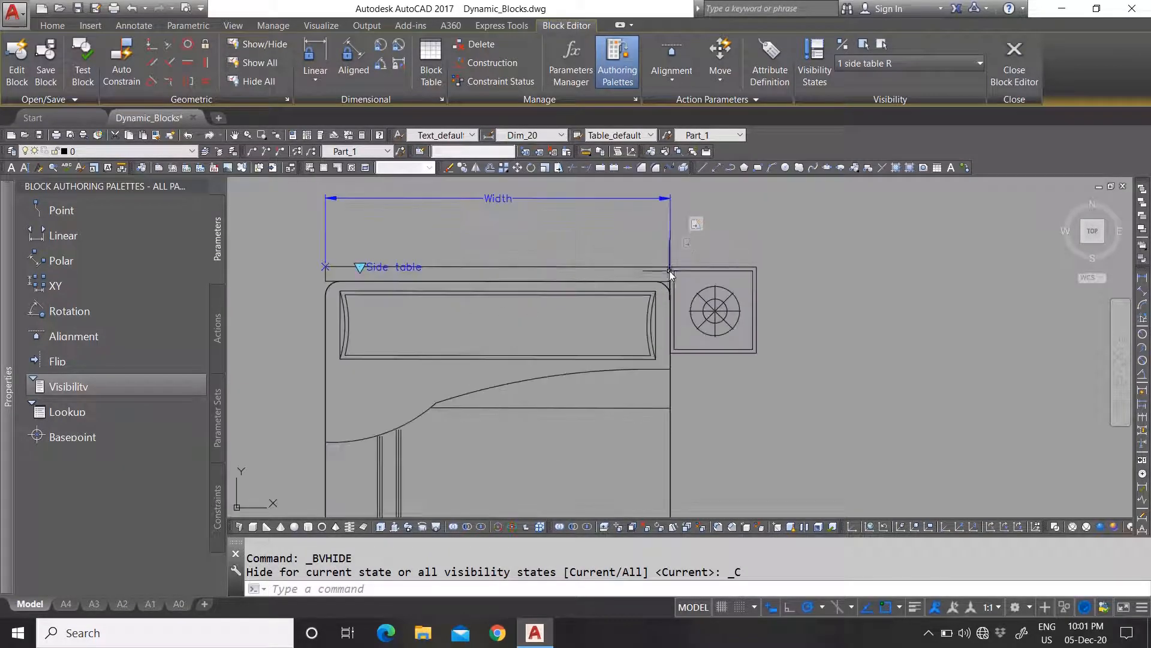
Step: Make "1 side table L" the current visibility state
click(872, 63)
click(883, 94)
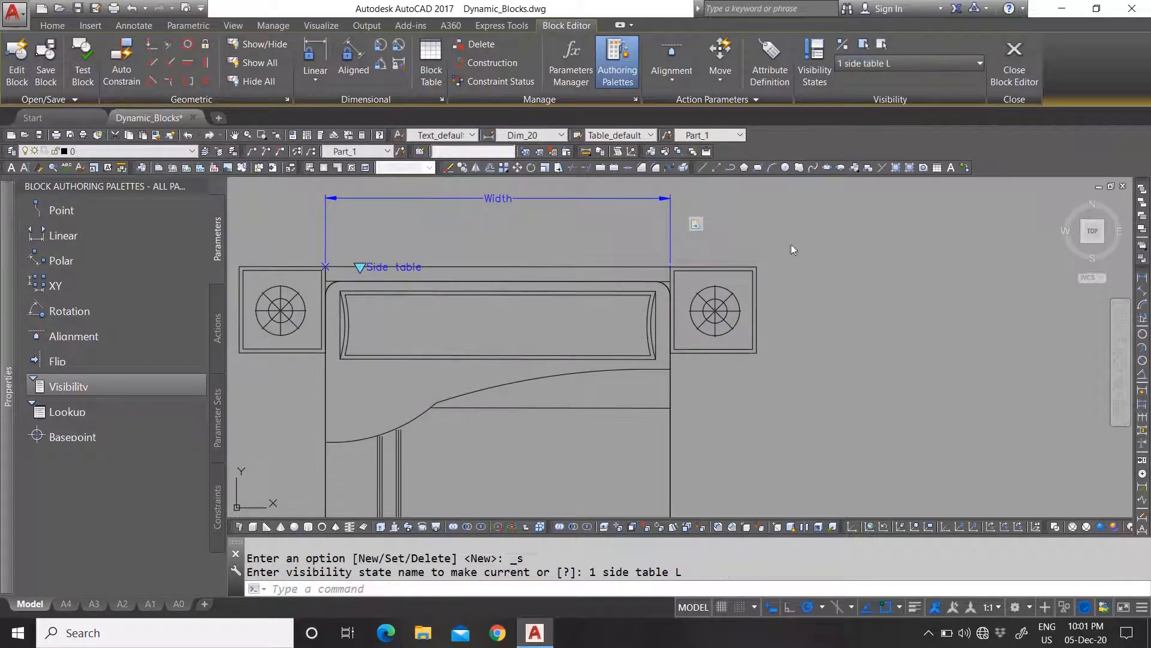
Step: Try to hide the right side table and its edges beside the bed in the current visibility state
click(807, 390)
click(678, 302)
scroll(678, 301, up, 3)
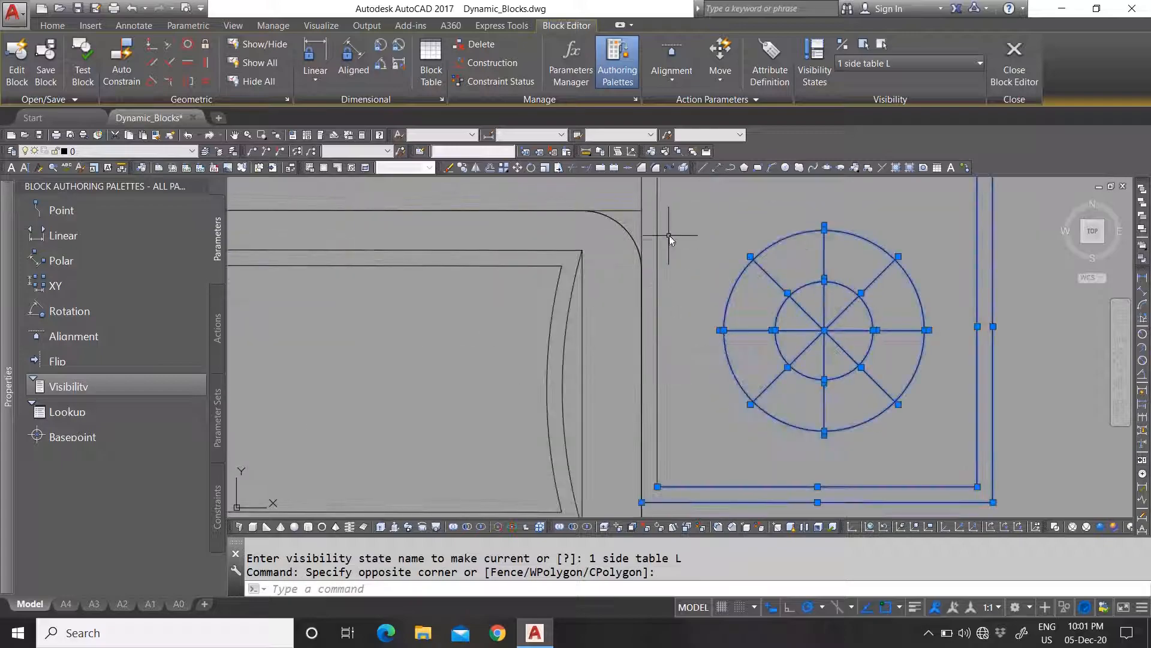
scroll(669, 235, up, 2)
click(669, 234)
click(586, 223)
scroll(696, 284, down, 5)
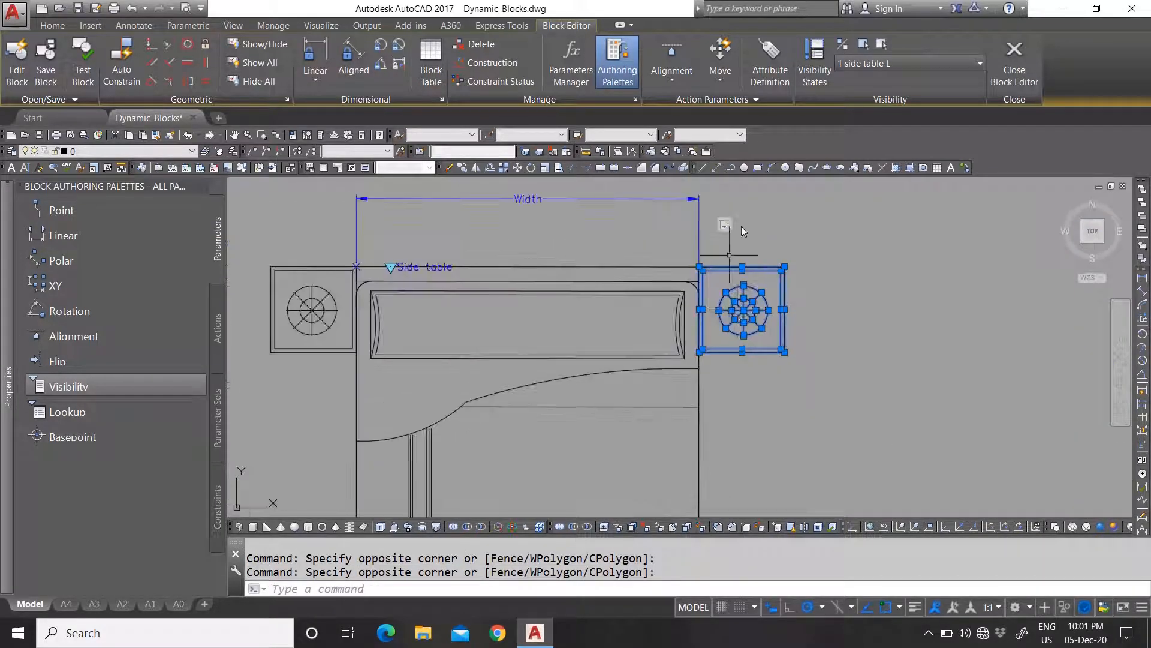
click(882, 45)
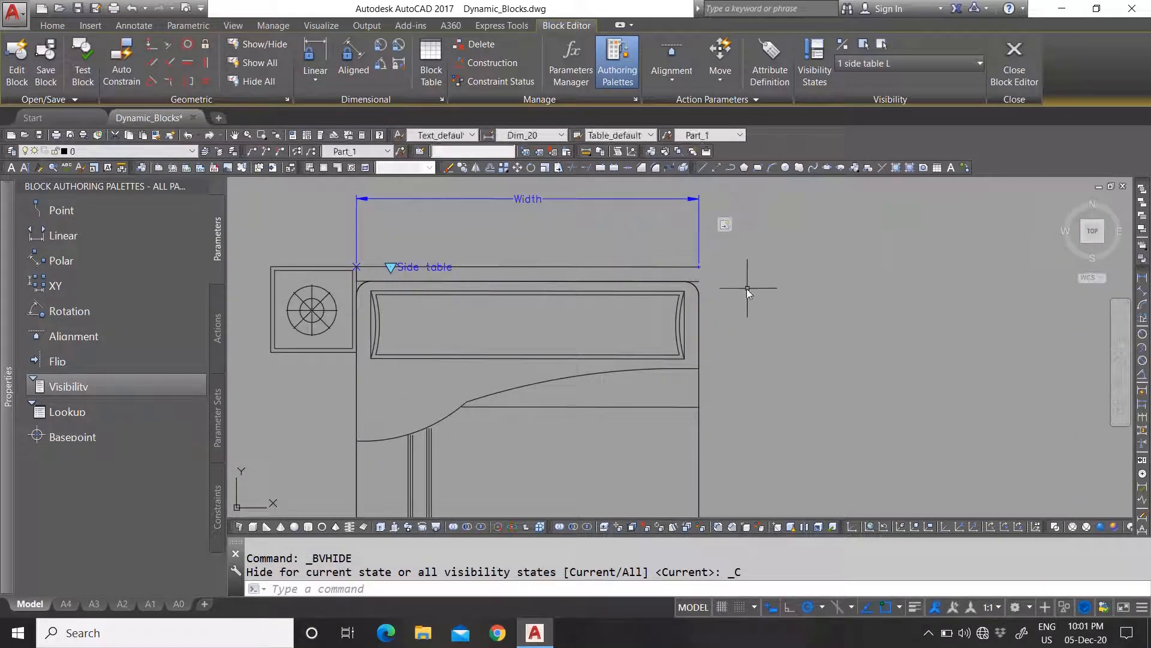
Step: Undo the last hiding of the right side table
scroll(700, 276, up, 5)
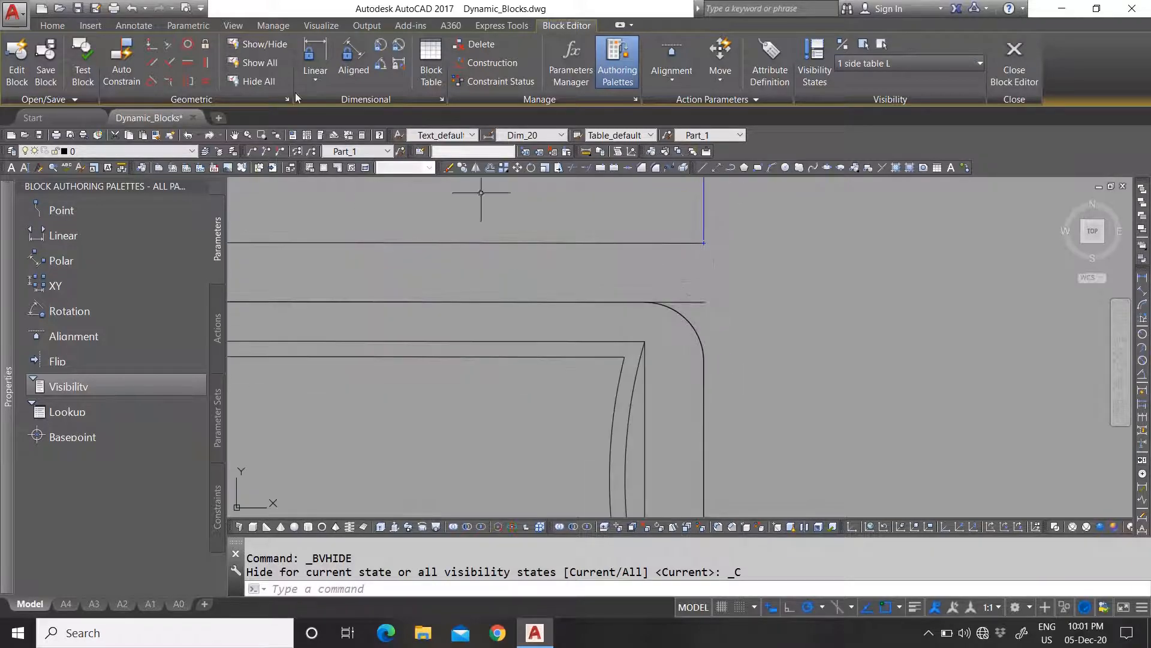
click(131, 8)
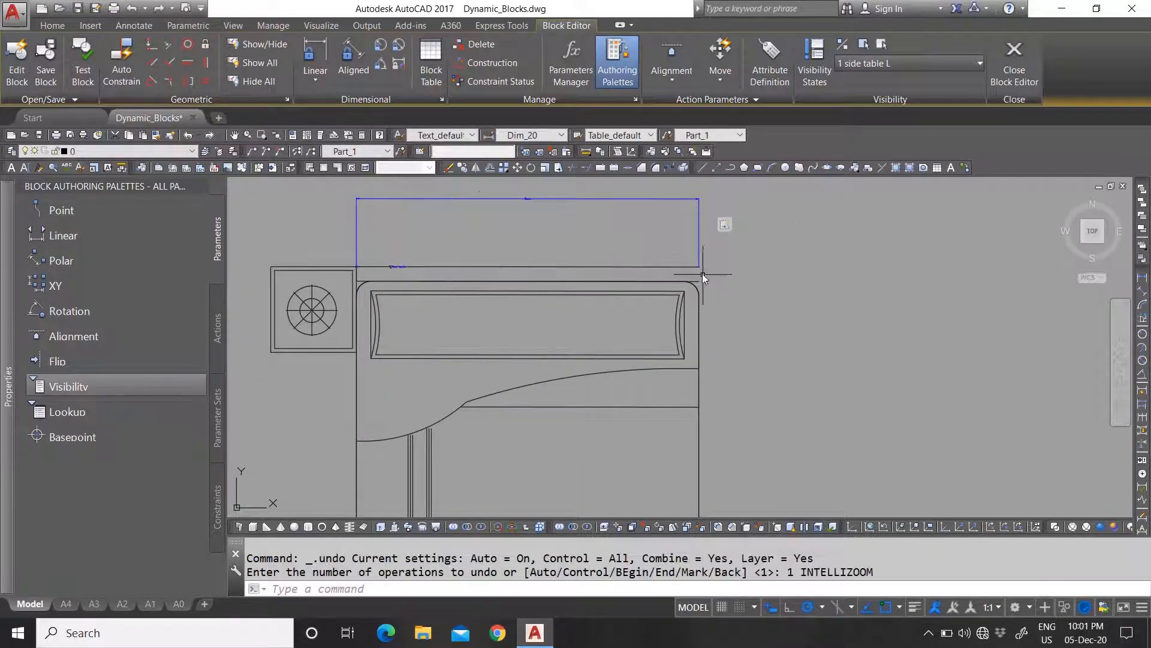
click(131, 8)
Step: Hide the right side table with its outer and inner edges beside the bed in the "1 side table L" state
scroll(697, 285, up, 5)
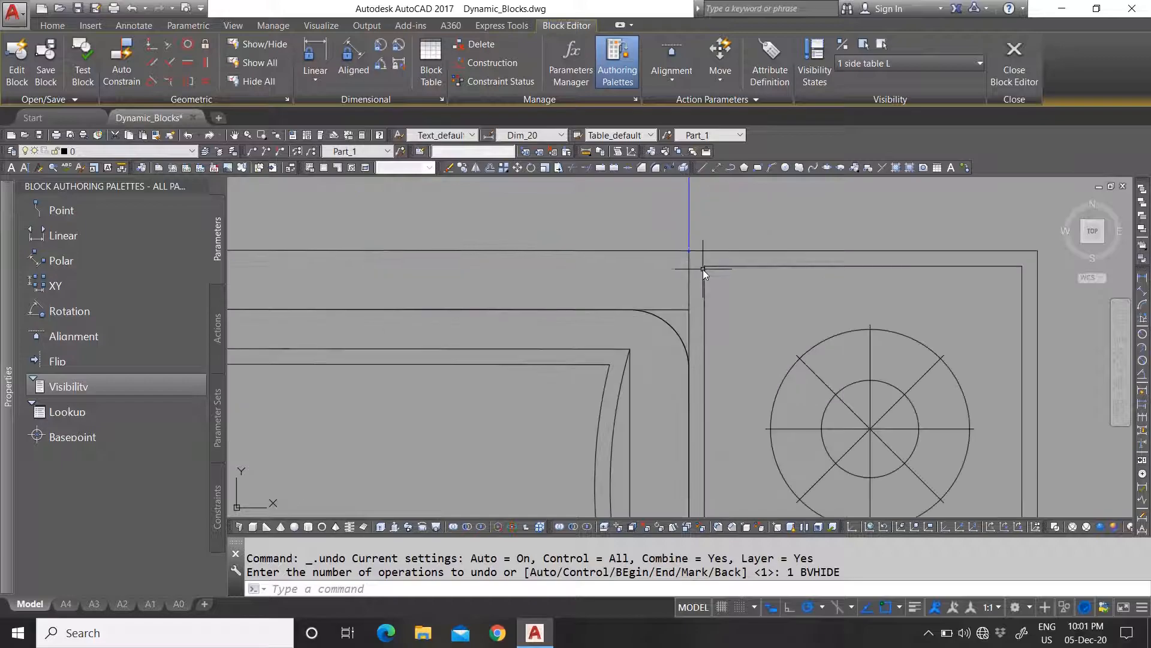
click(690, 263)
scroll(699, 273, down, 4)
click(911, 411)
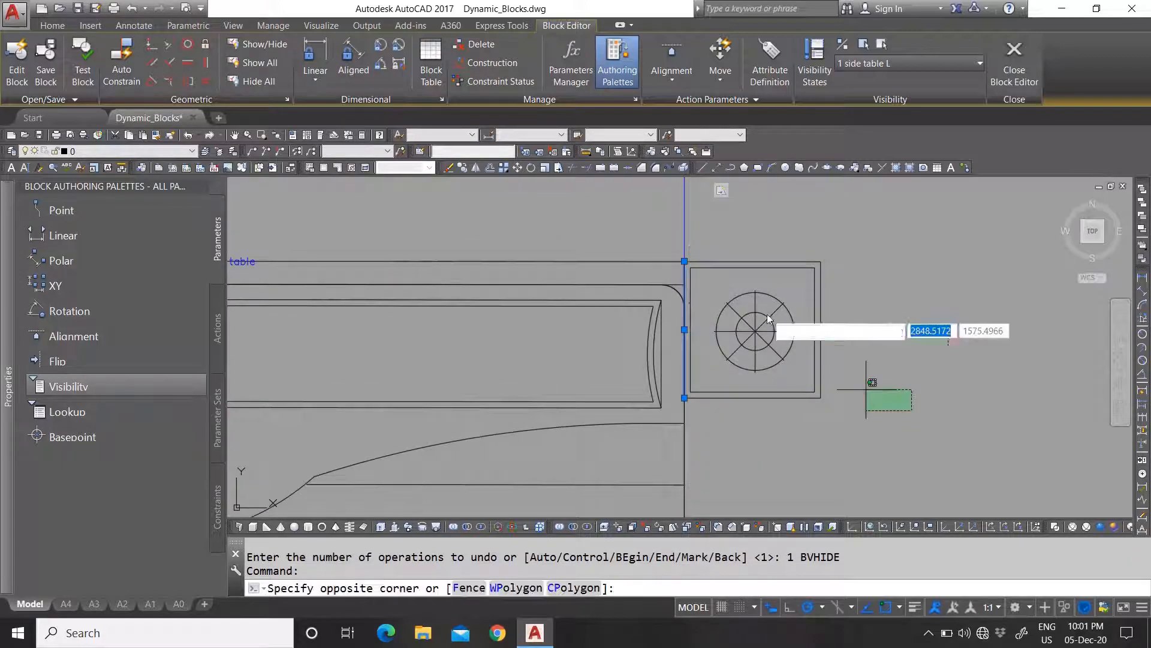
click(697, 243)
click(704, 300)
click(690, 303)
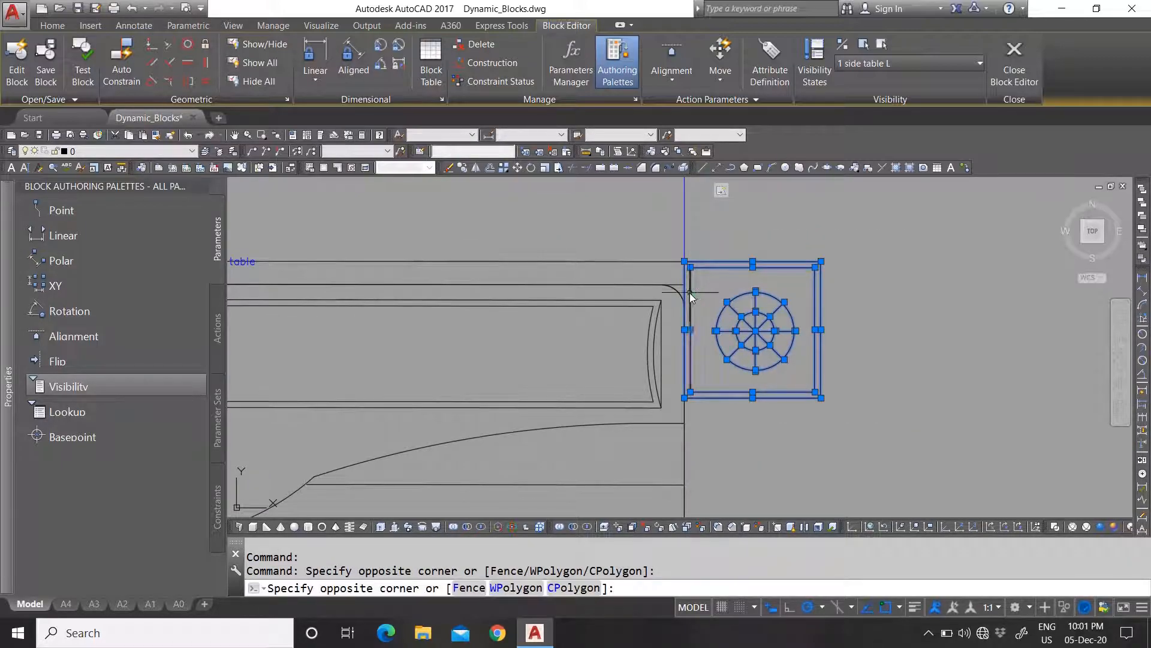
click(882, 45)
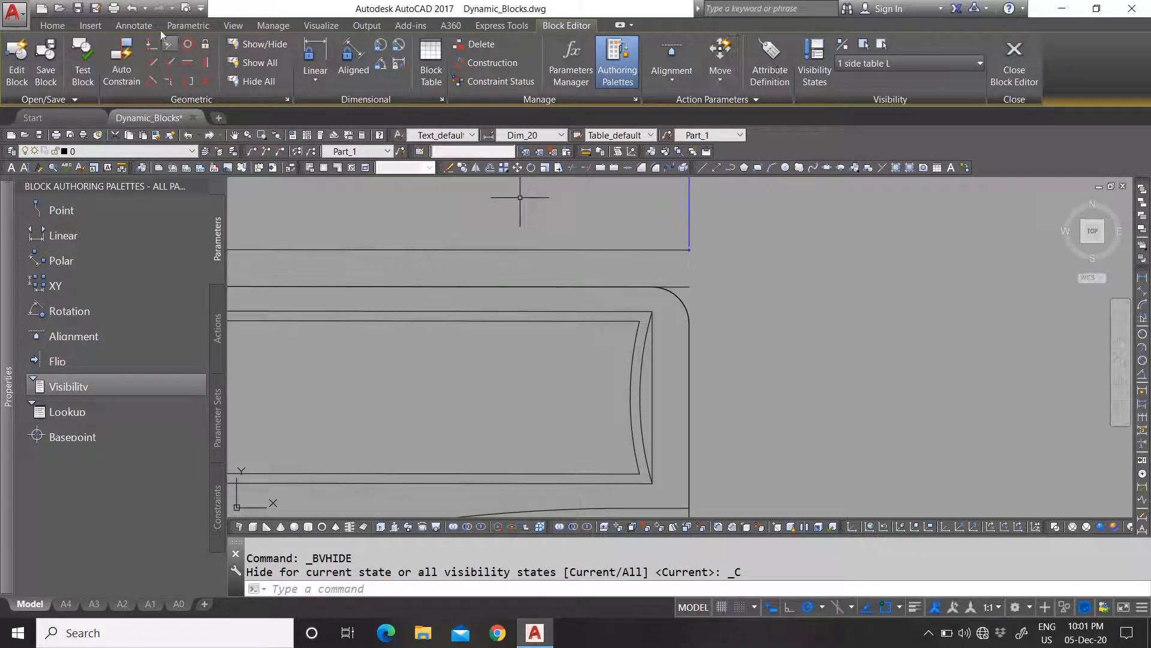
Step: Draw a short vertical line closing the right end of the headboard strip above the bed's rounded corner
click(91, 25)
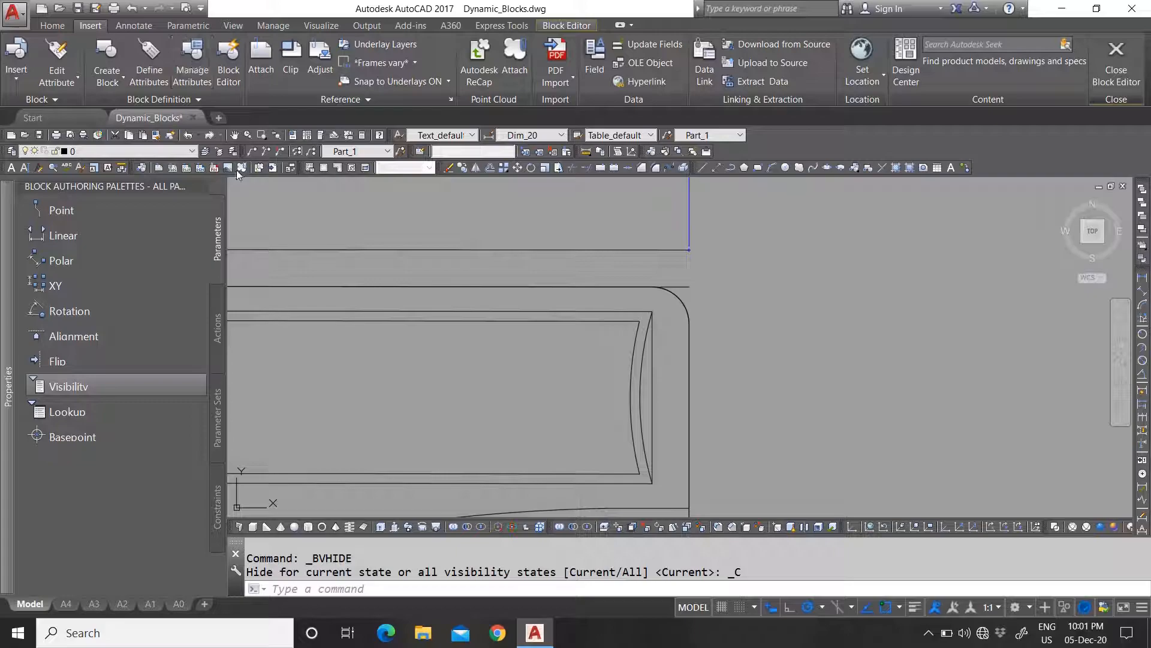
click(703, 168)
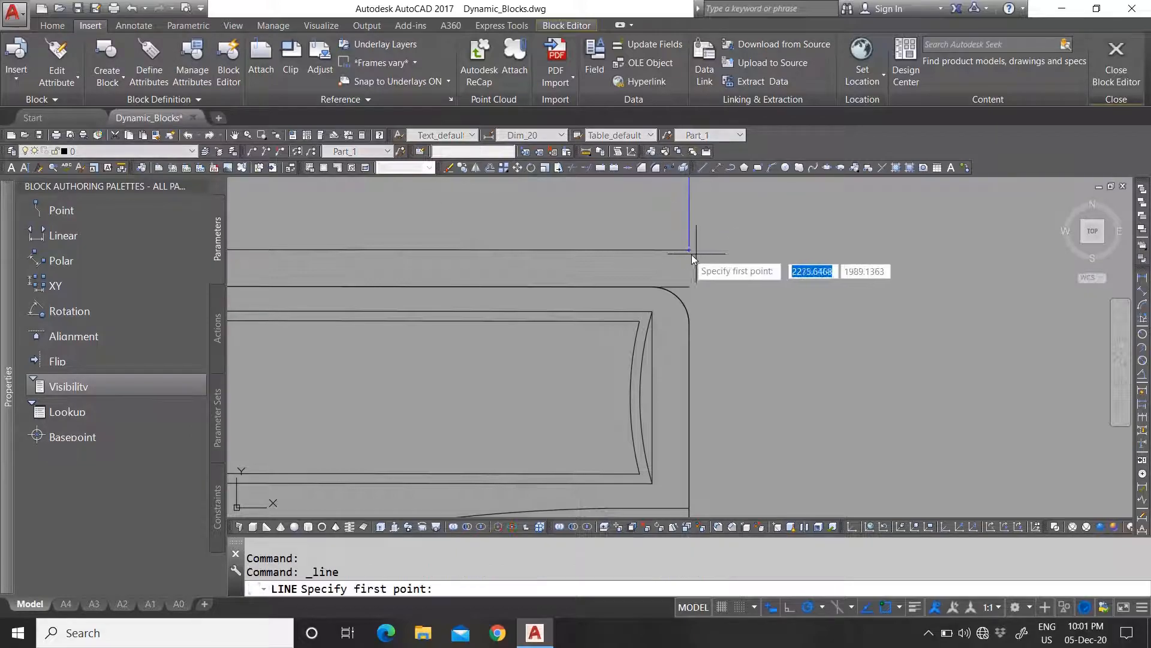
click(689, 250)
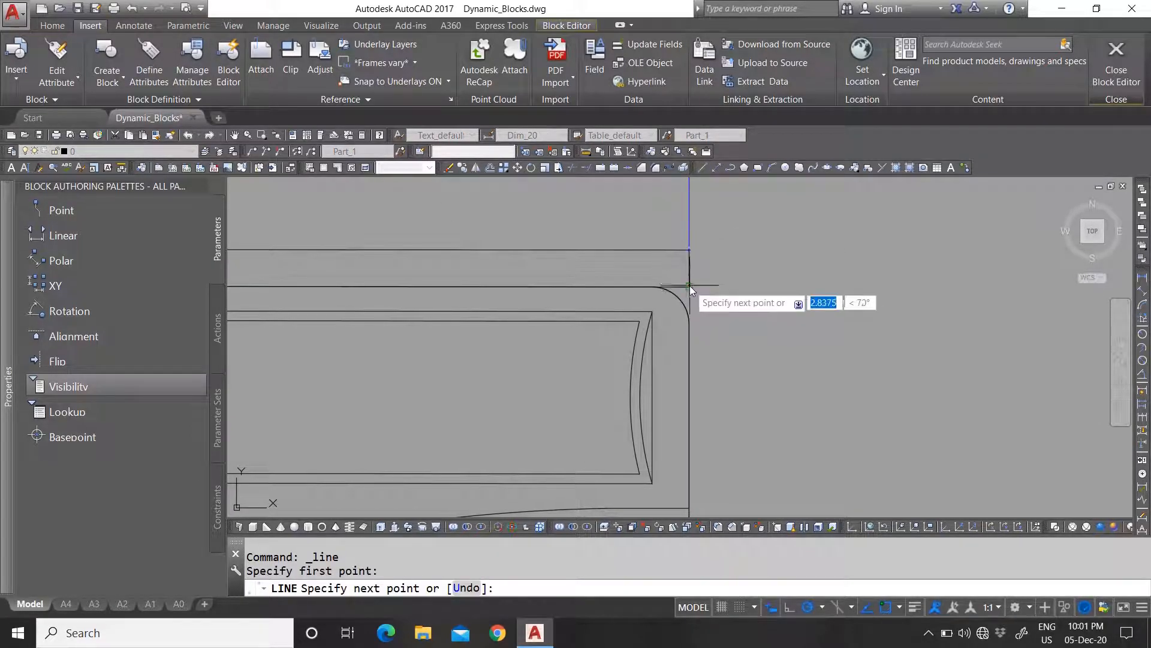
click(689, 286)
key(Escape)
Step: Make the headboard's new right end line visible in all visibility states
scroll(689, 282, down, 5)
scroll(699, 279, up, 5)
click(671, 276)
click(643, 278)
right_click(643, 279)
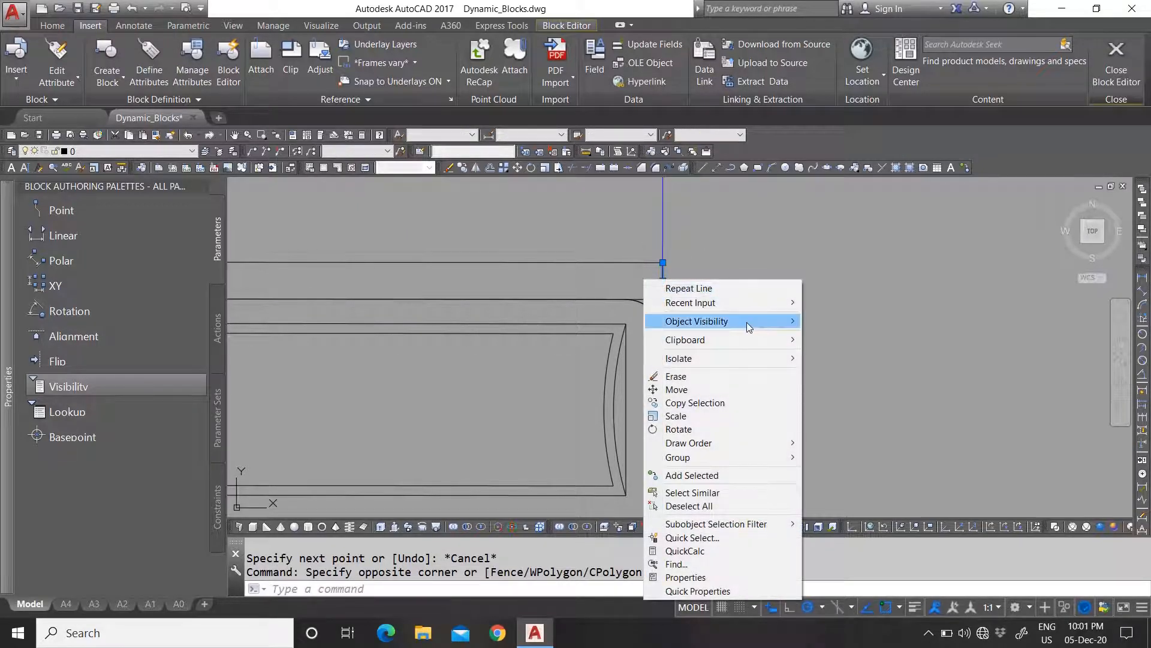
mouse_move(746, 322)
click(839, 364)
scroll(696, 290, down, 5)
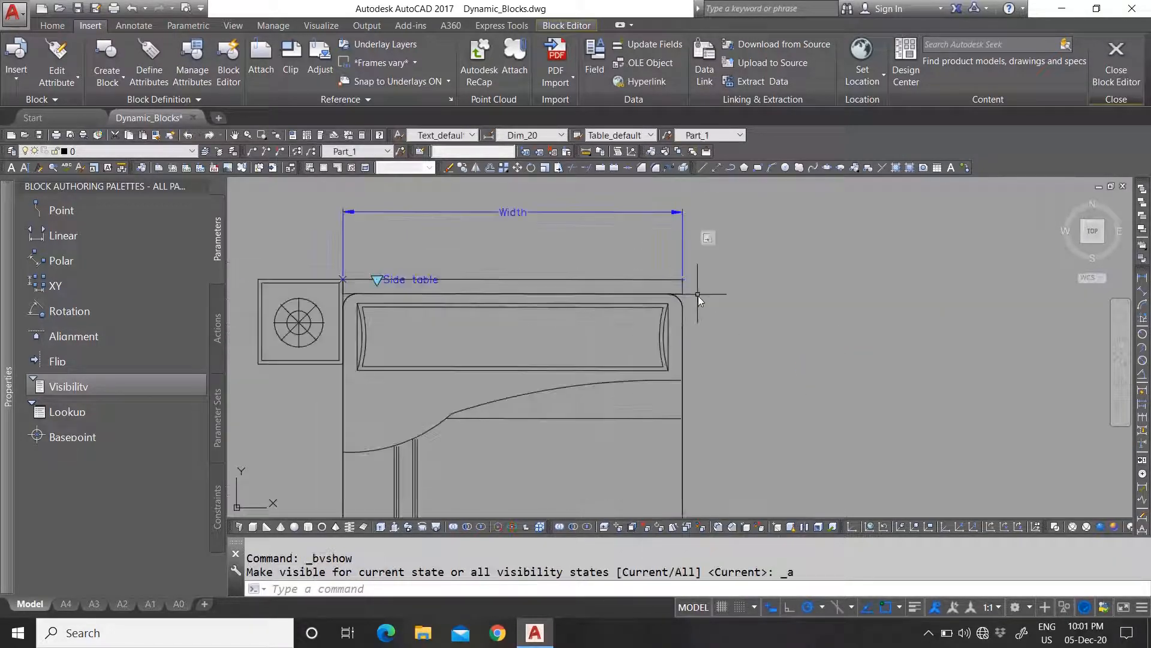
key(Escape)
Step: Make "No side table" the current visibility state
click(585, 26)
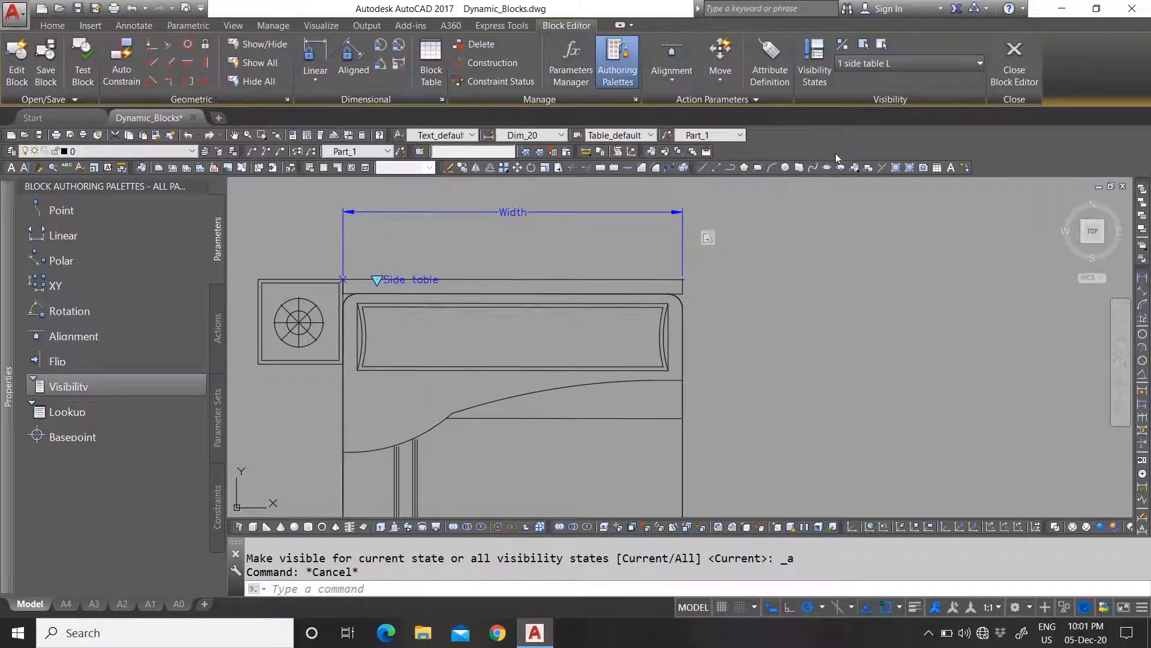
click(881, 63)
click(876, 80)
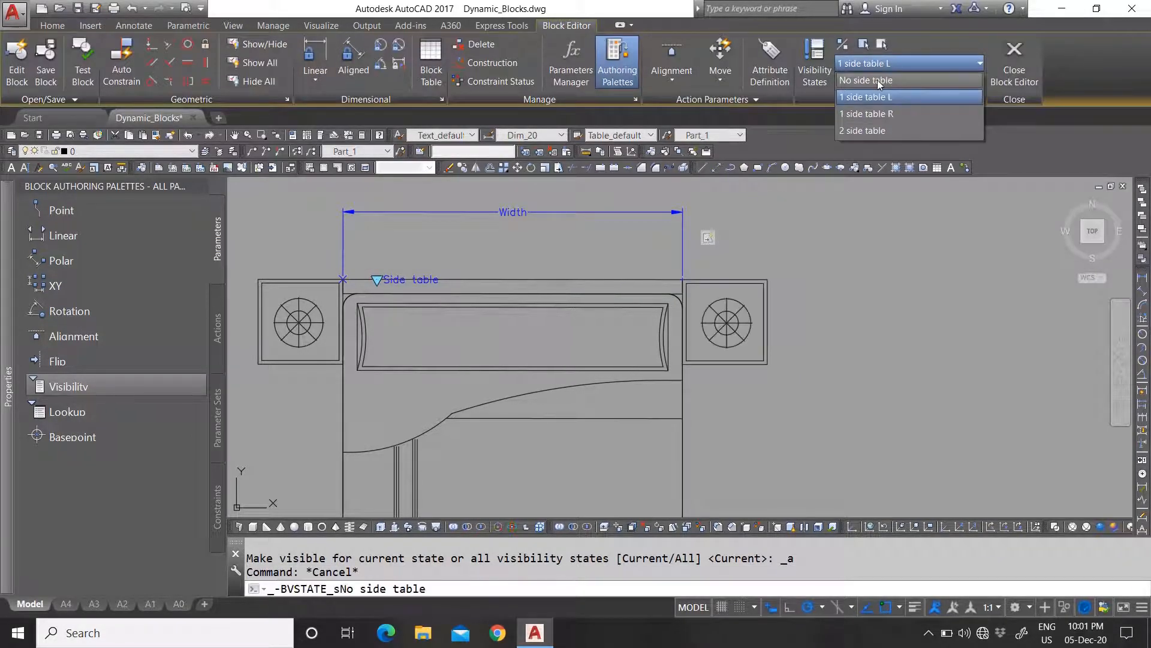
Step: Hide both the right and left side tables, including their edges beside the bed, in the "No side table" state
scroll(791, 258, up, 4)
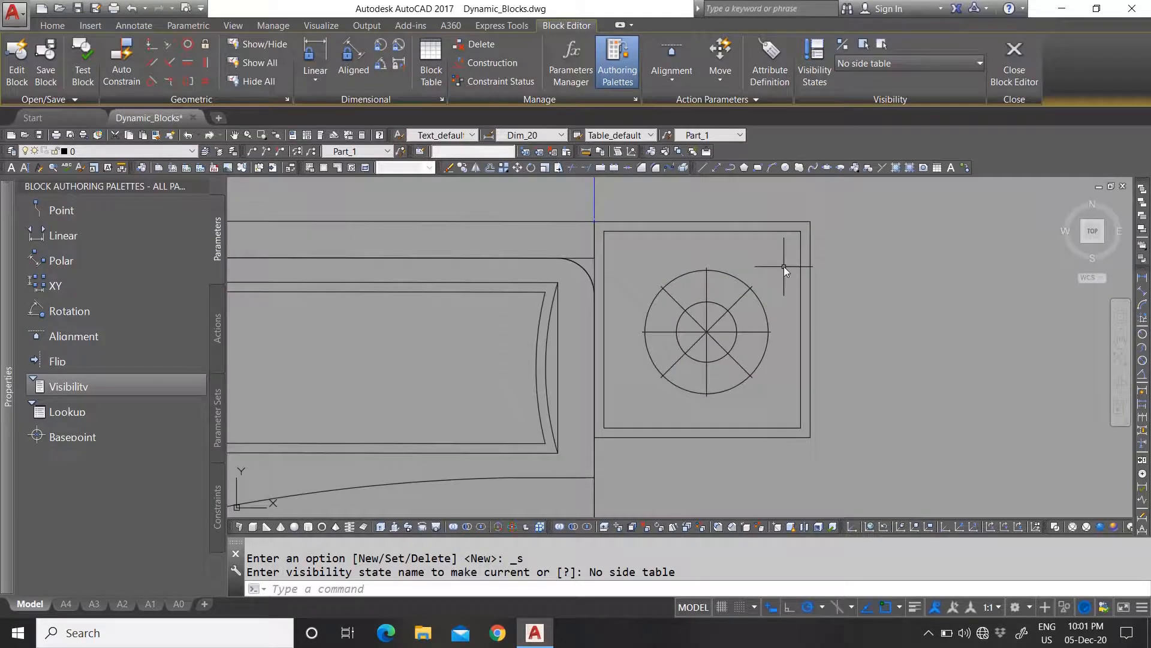
click(880, 508)
click(609, 202)
scroll(605, 243, up, 4)
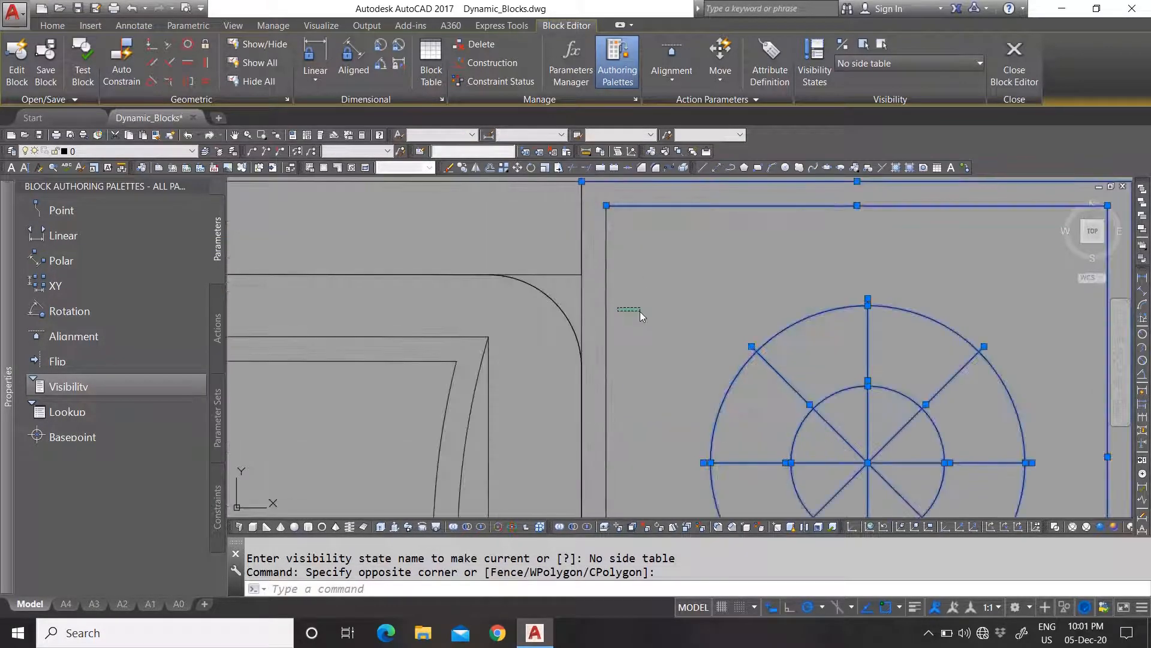
click(574, 293)
scroll(700, 285, down, 6)
scroll(548, 314, up, 3)
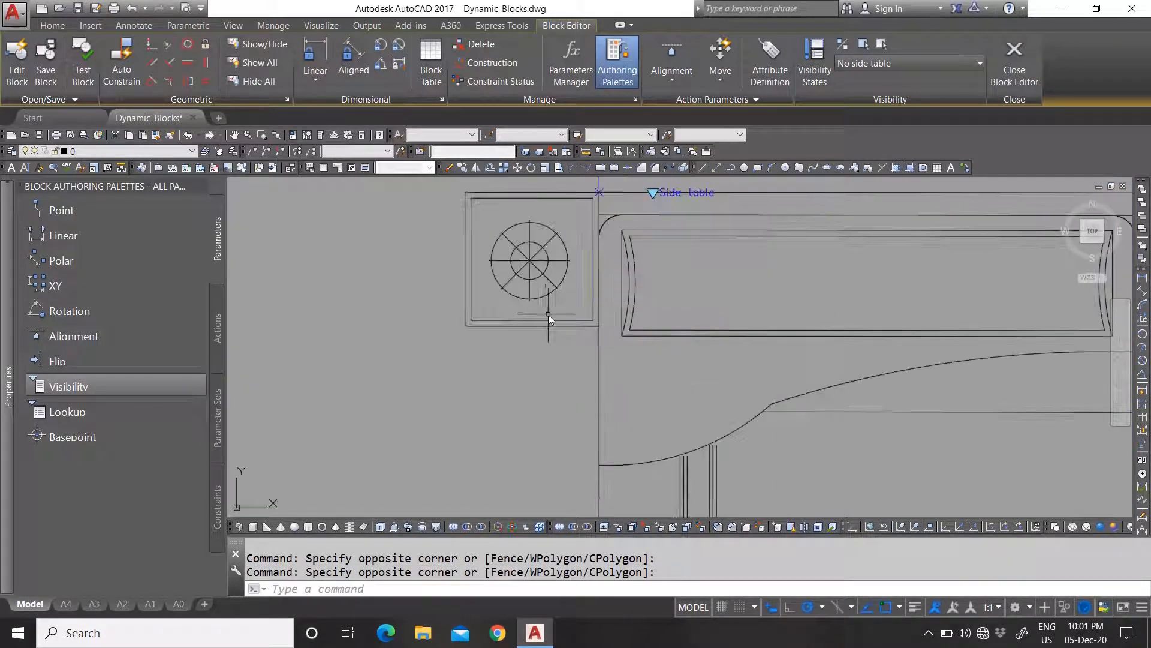
click(580, 353)
scroll(581, 211, up, 2)
click(634, 232)
click(588, 239)
scroll(588, 263, down, 2)
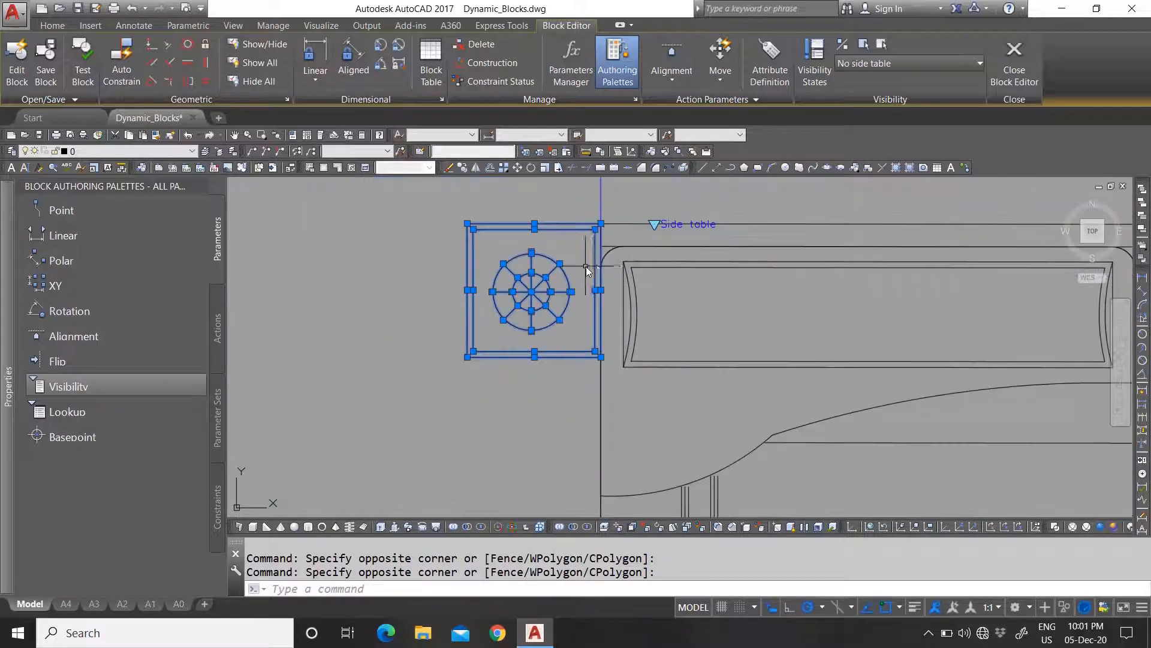
click(882, 44)
scroll(638, 262, down, 4)
scroll(736, 253, up, 2)
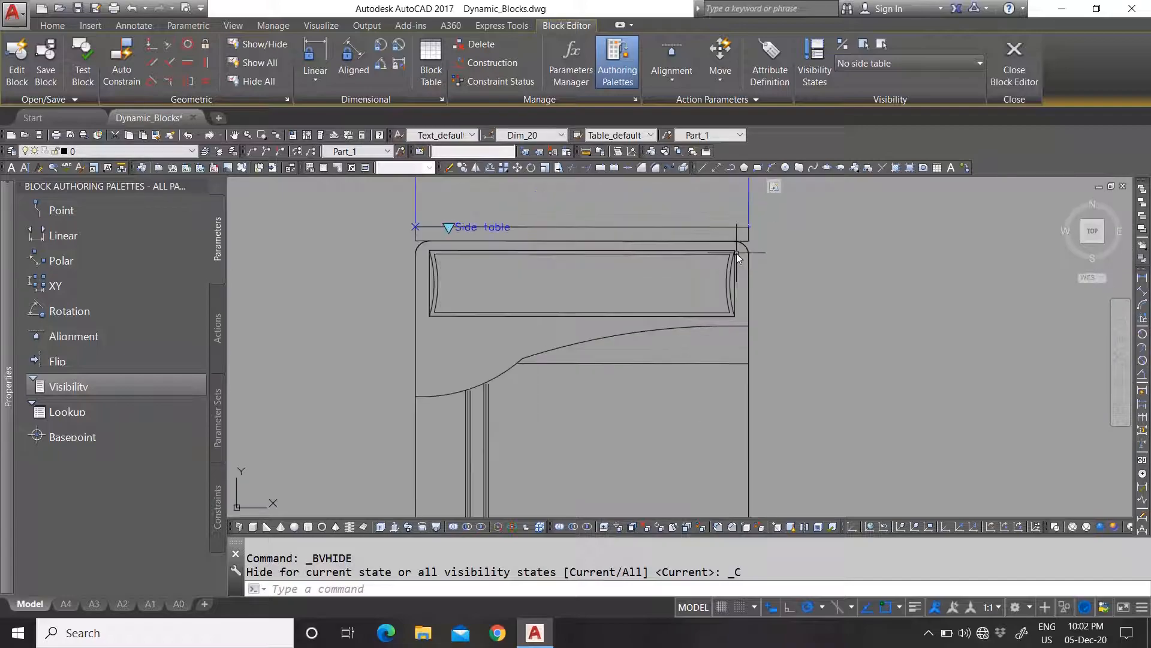
Step: Close the Block Editor saving the parameter changes, and reopen the bed block for editing
click(1014, 60)
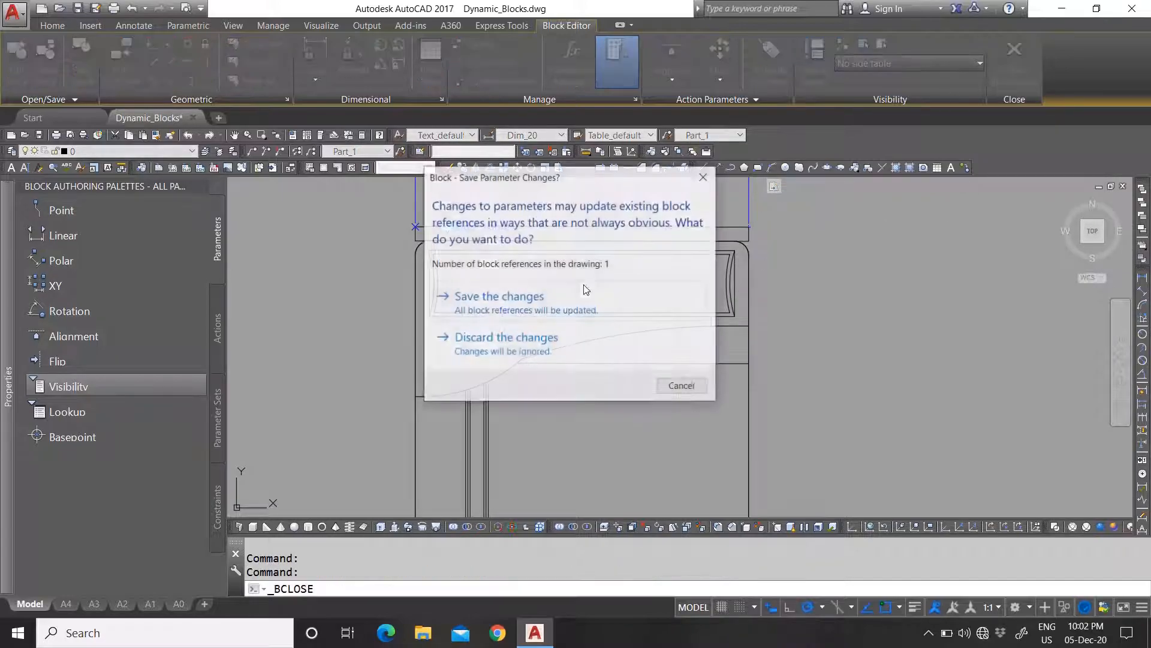
click(554, 300)
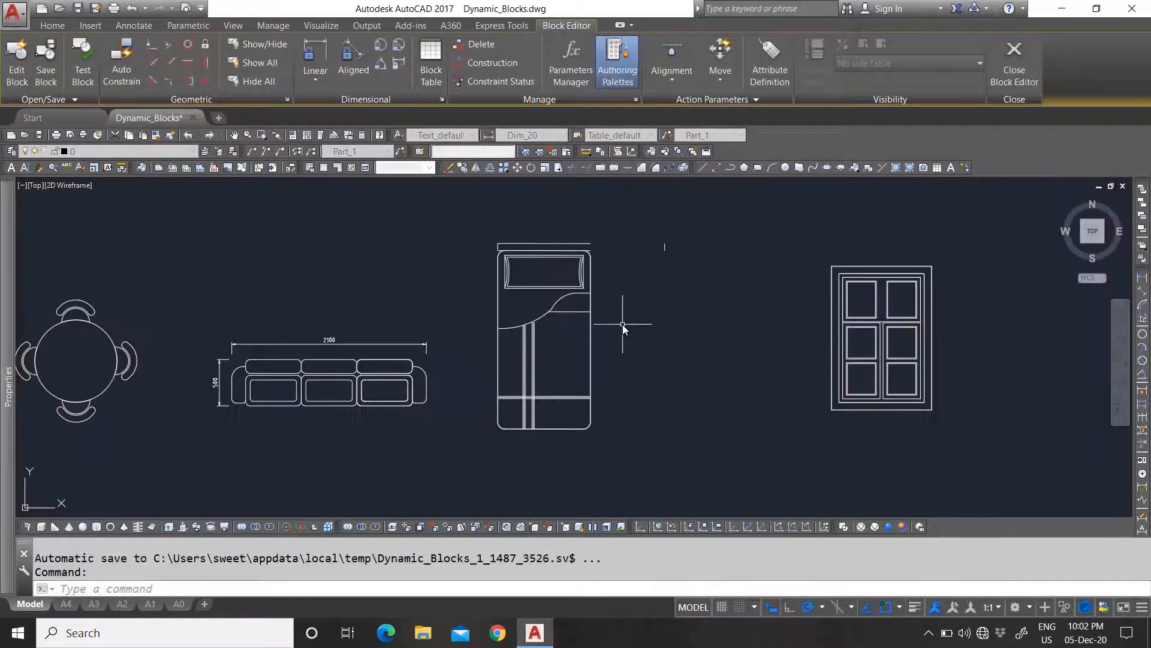
click(622, 325)
click(560, 279)
right_click(537, 246)
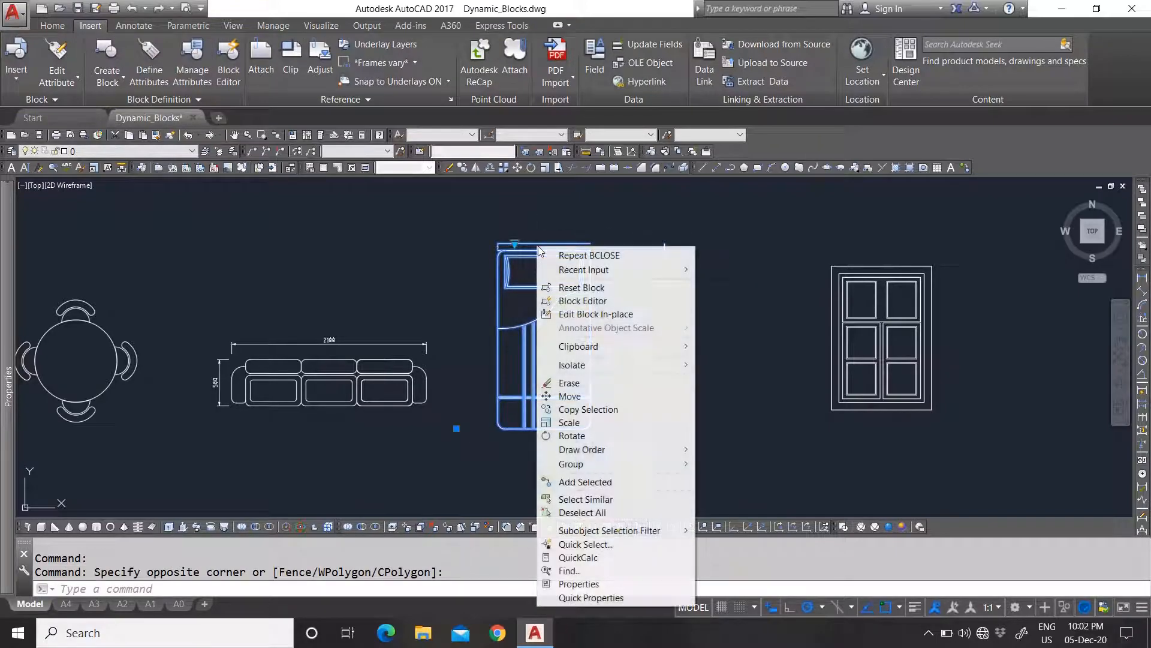
click(593, 301)
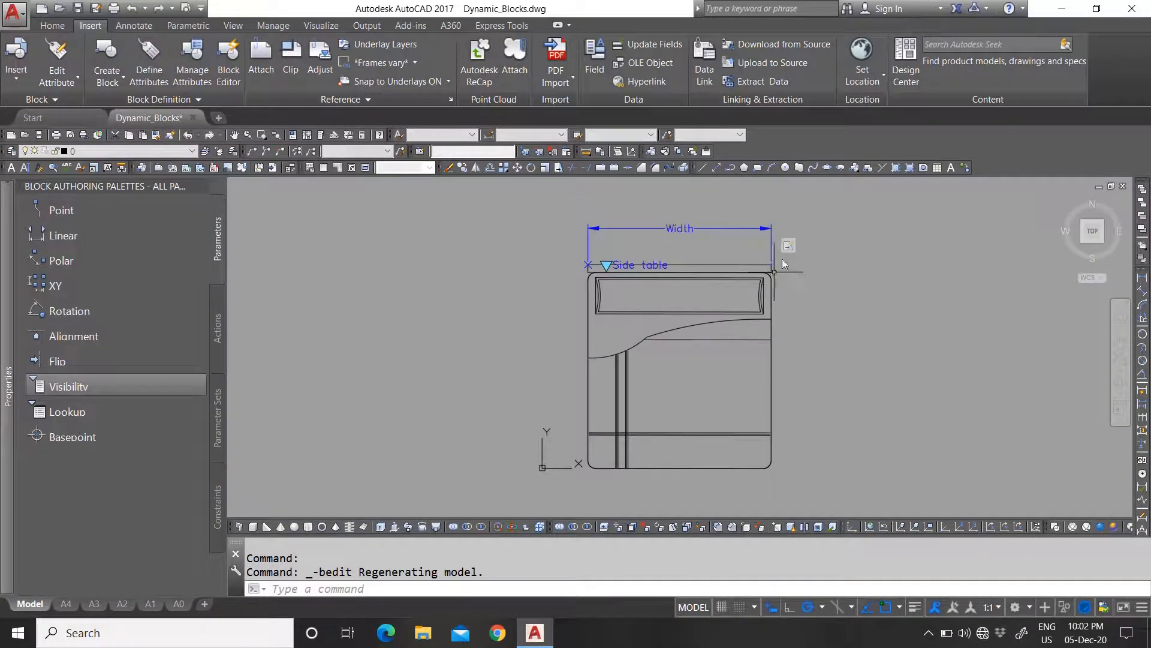
Step: Add the headboard's right end line to the Width stretch action's selection set, keeping its stretch frame, and close the block with changes saved
right_click(776, 242)
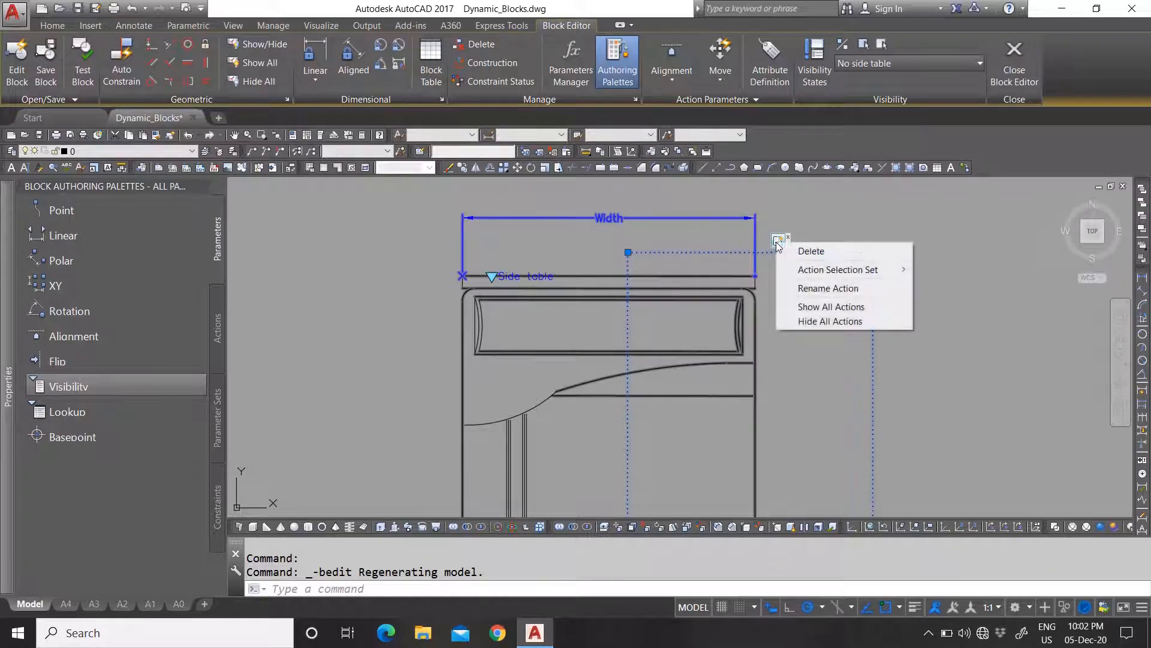
mouse_move(824, 270)
click(942, 286)
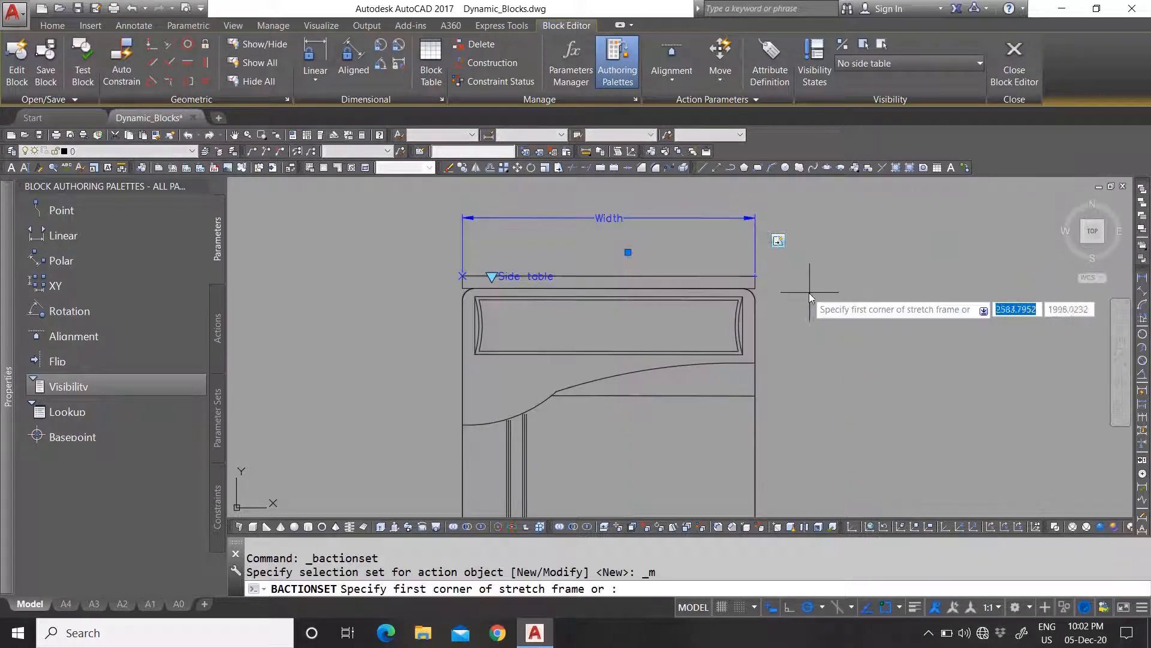
key(Return)
scroll(761, 281, up, 1)
click(756, 280)
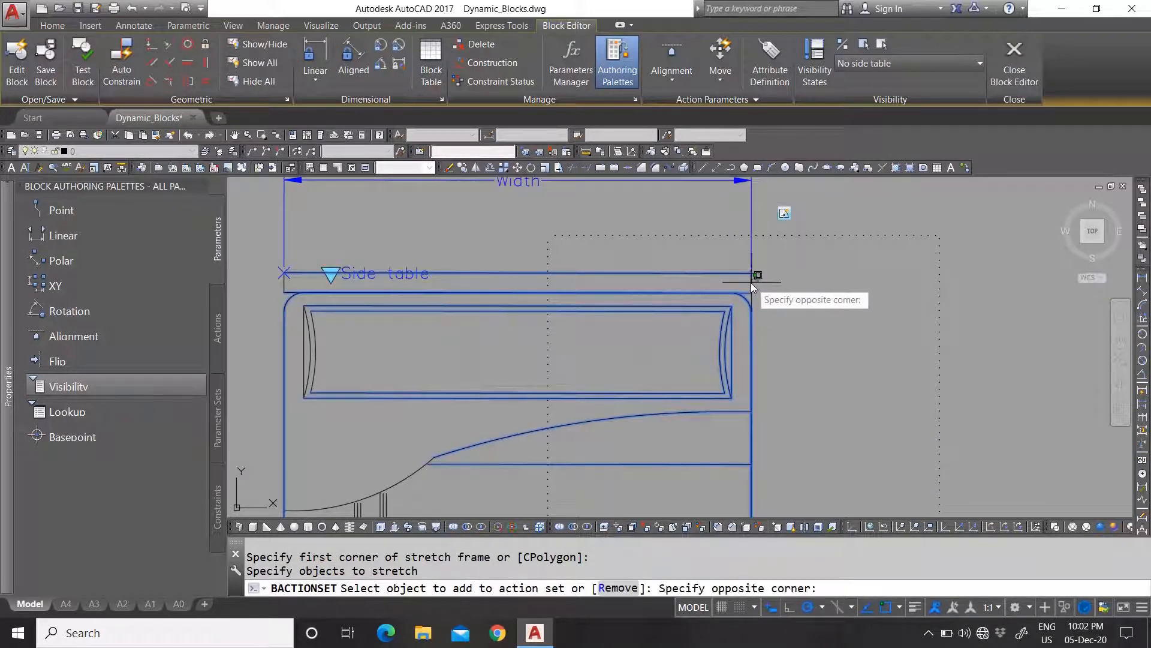
click(750, 284)
right_click(719, 255)
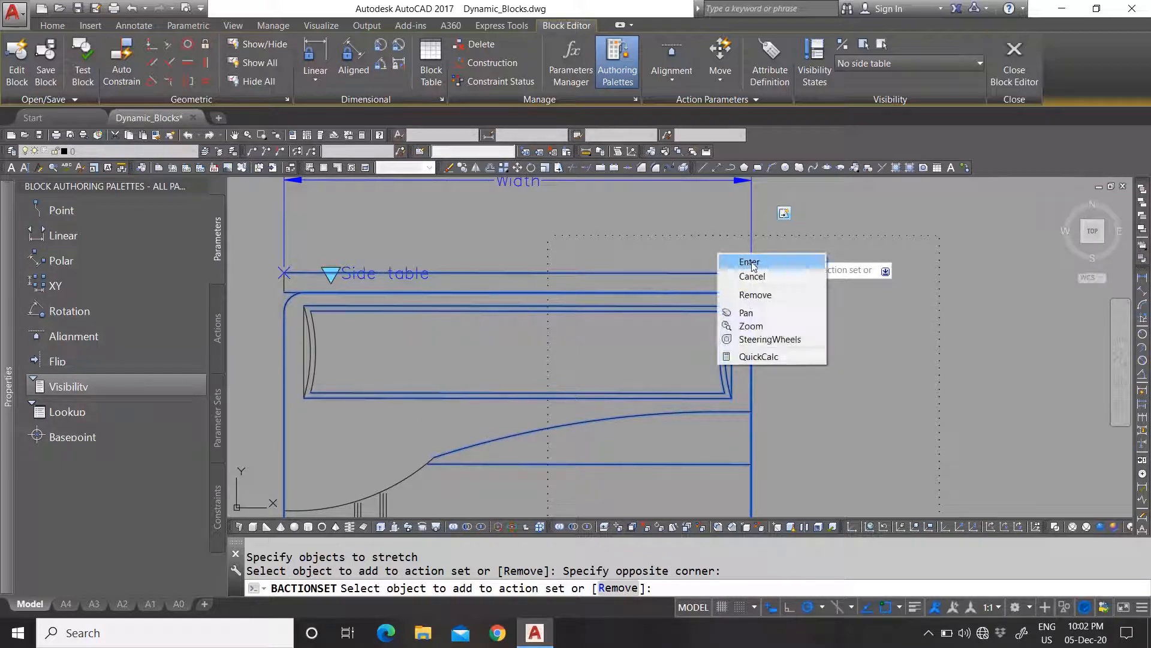
click(750, 262)
click(1014, 63)
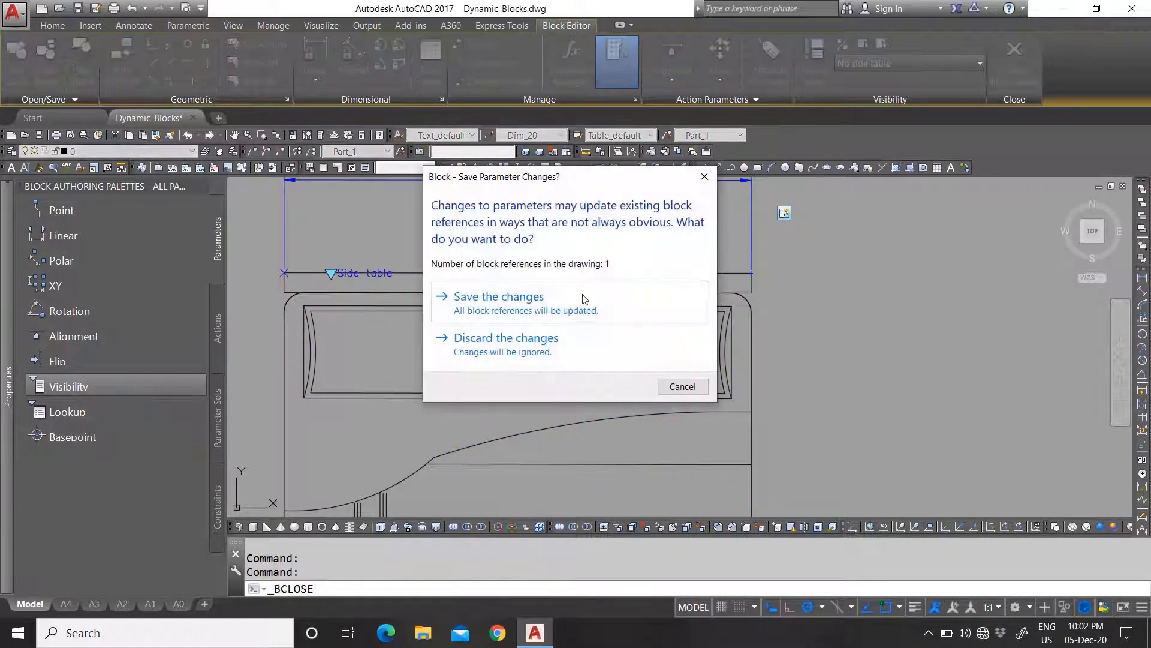
click(586, 298)
Step: Test the inserted bed block's visibility by switching it to "1 side table L", "1 side table R" and finally "2 side table"
click(620, 286)
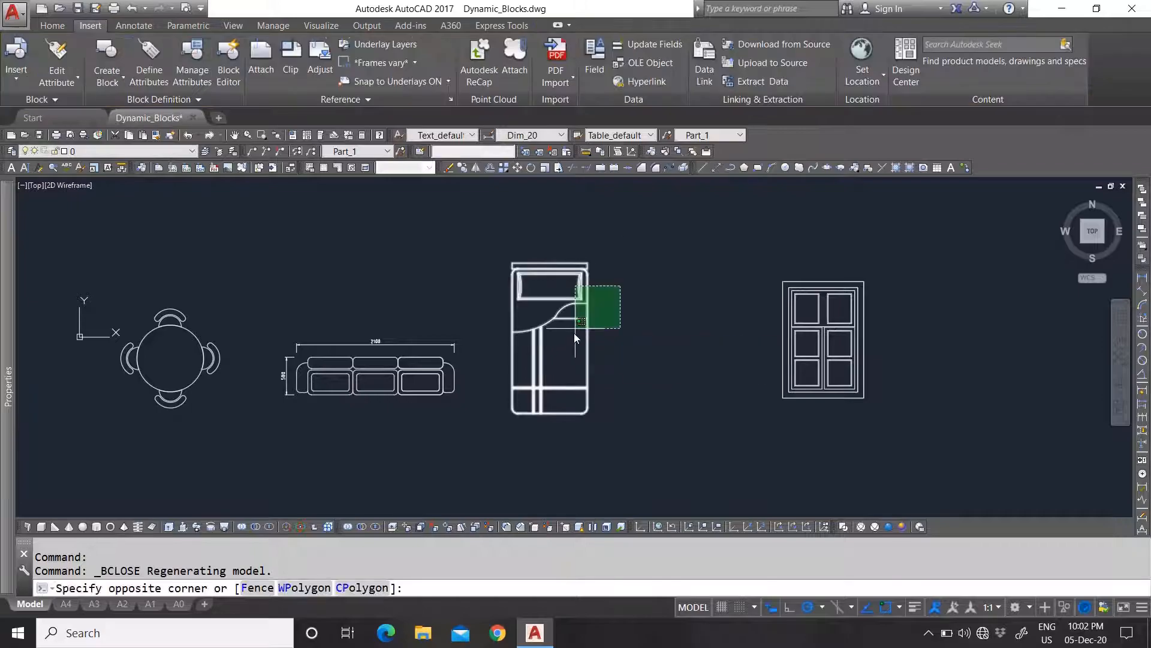
click(574, 333)
scroll(576, 281, up, 2)
click(497, 255)
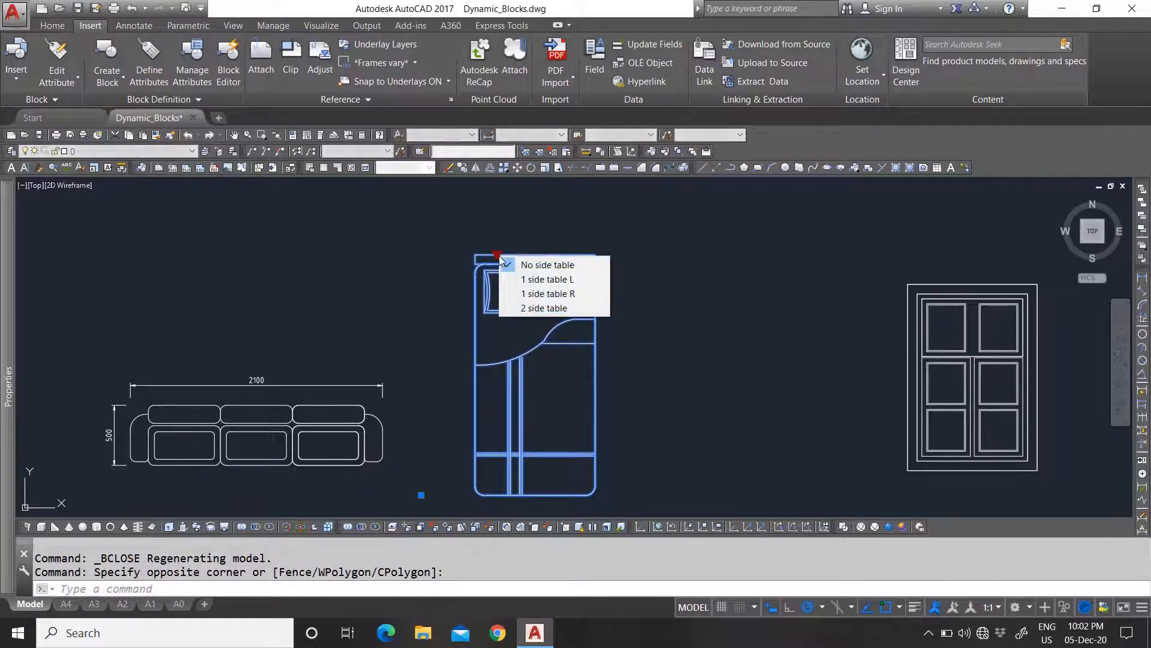
click(574, 279)
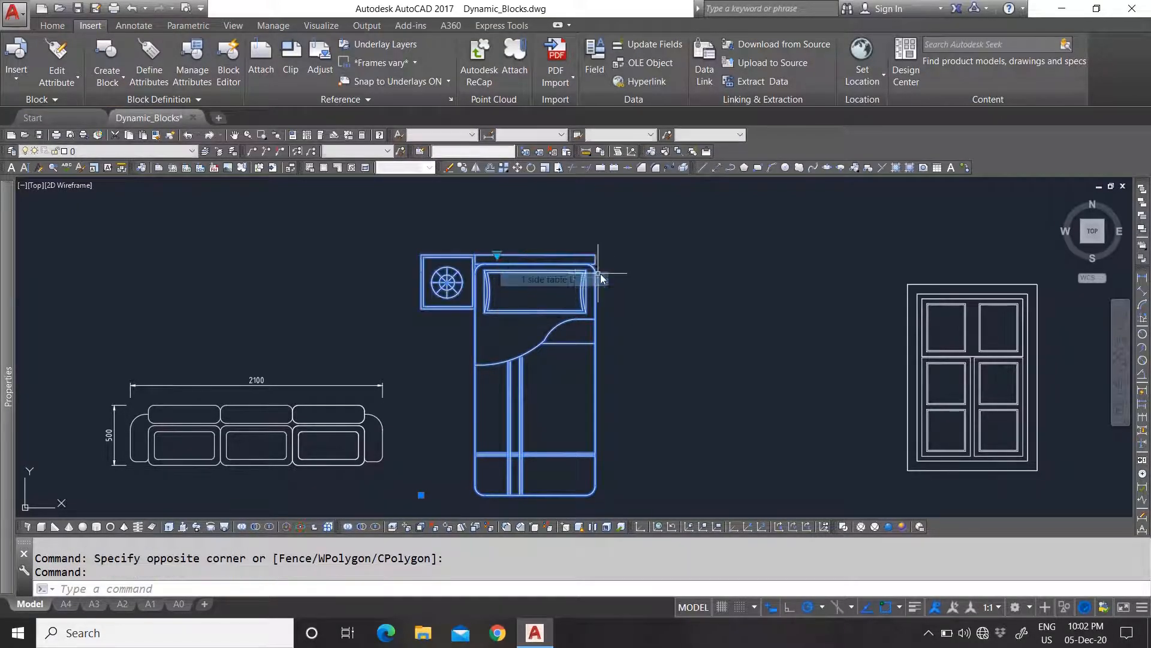
click(497, 256)
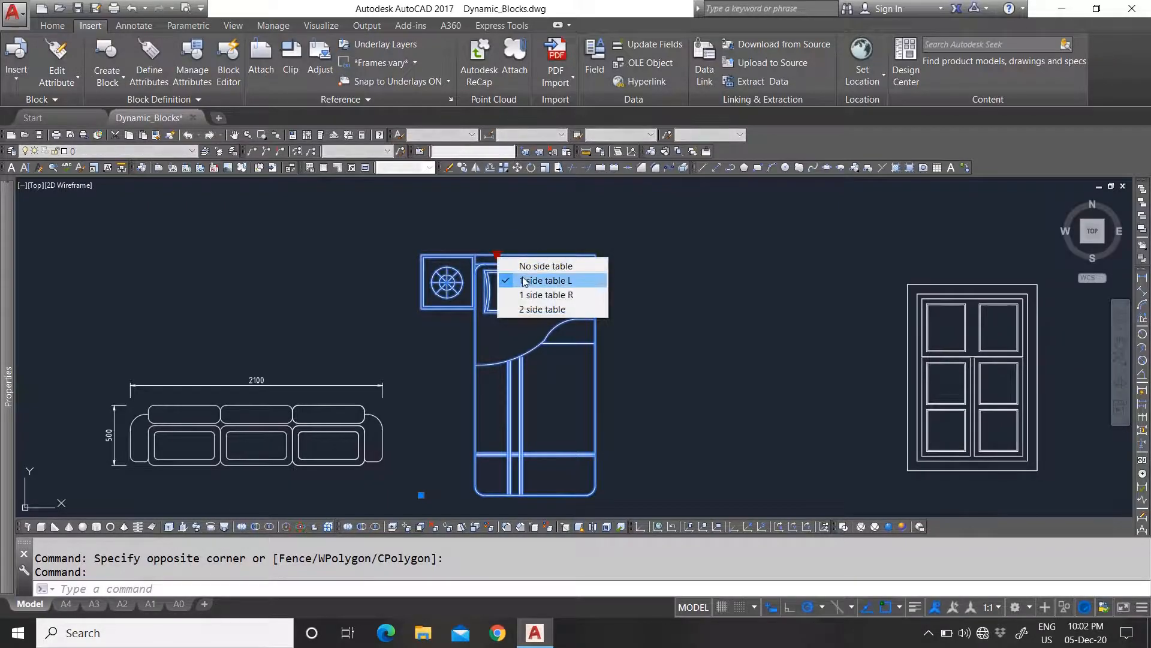
click(530, 295)
click(493, 255)
click(492, 254)
click(497, 256)
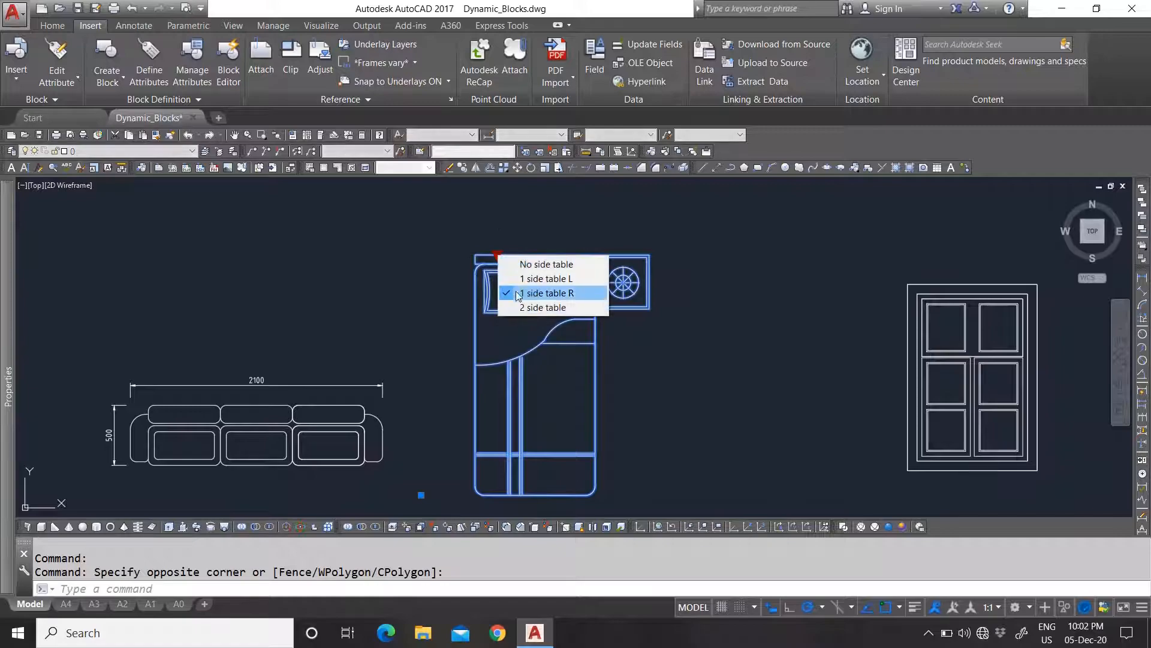
click(527, 310)
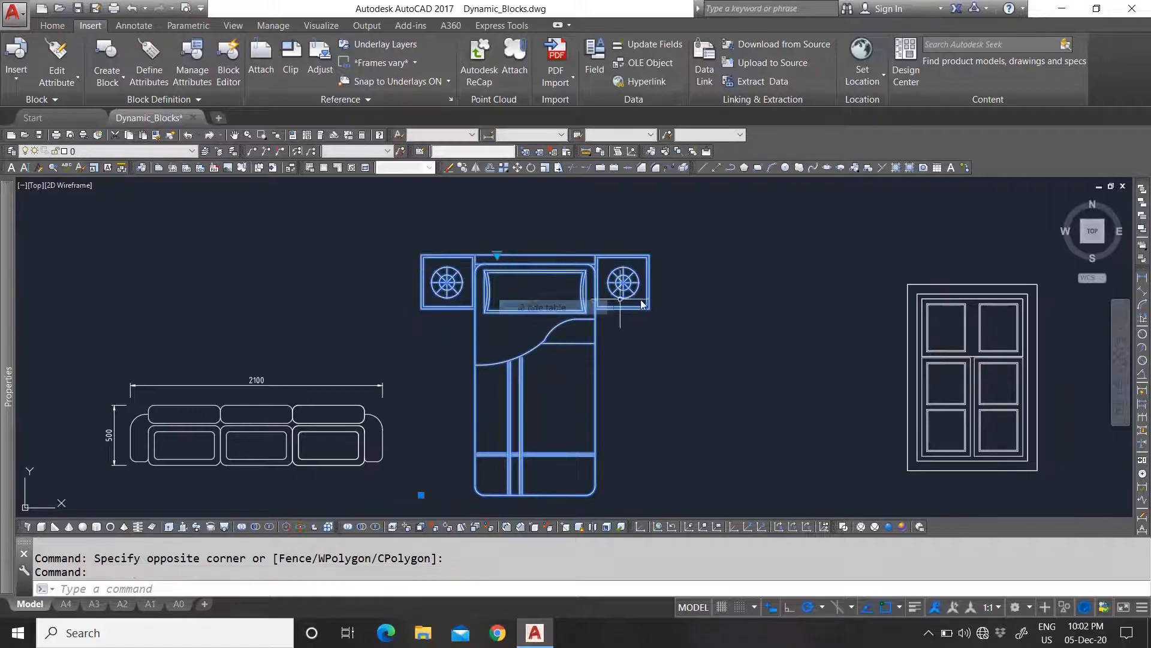
Step: Reopen the bed block in the Block Editor
right_click(551, 271)
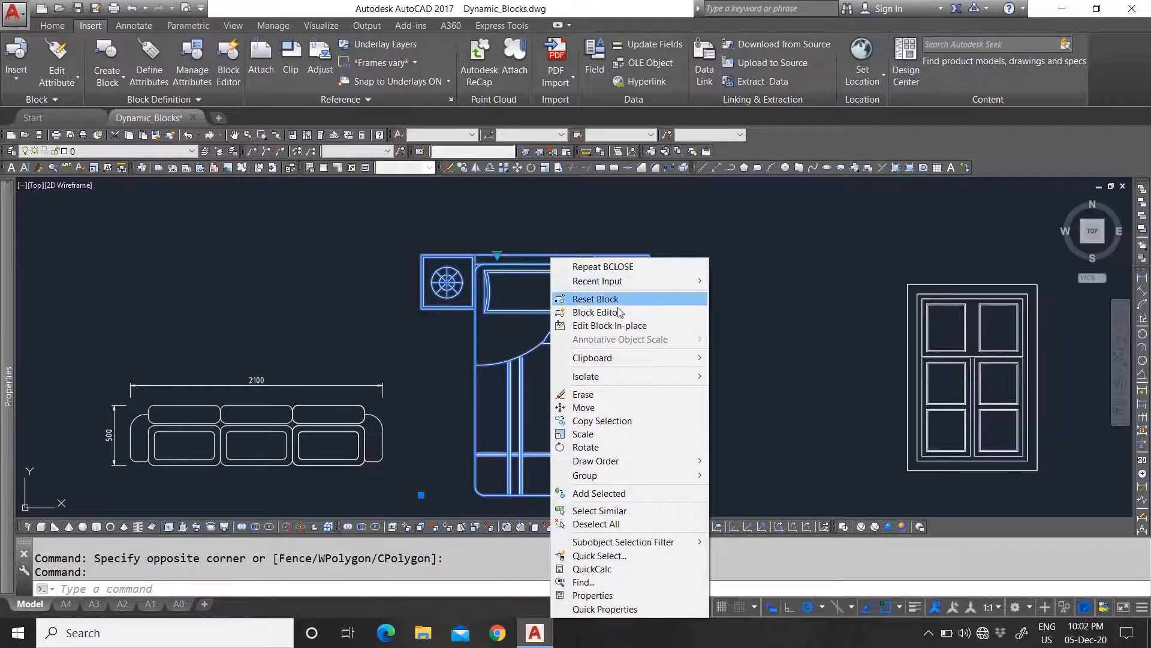
click(619, 311)
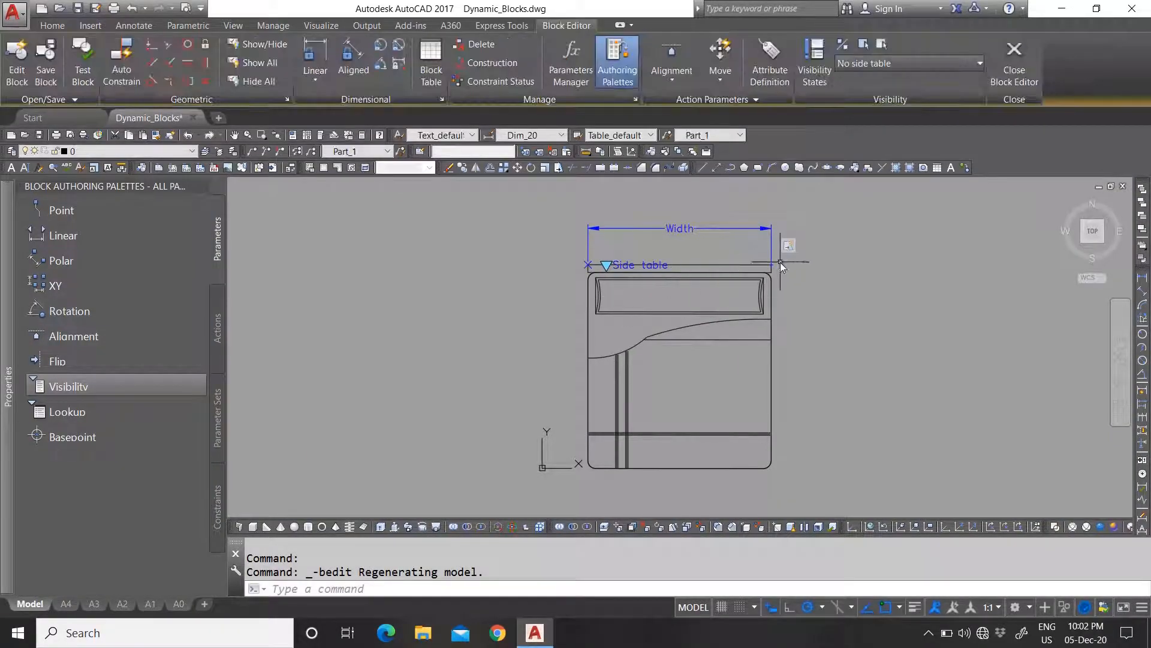
scroll(799, 250, up, 2)
click(887, 64)
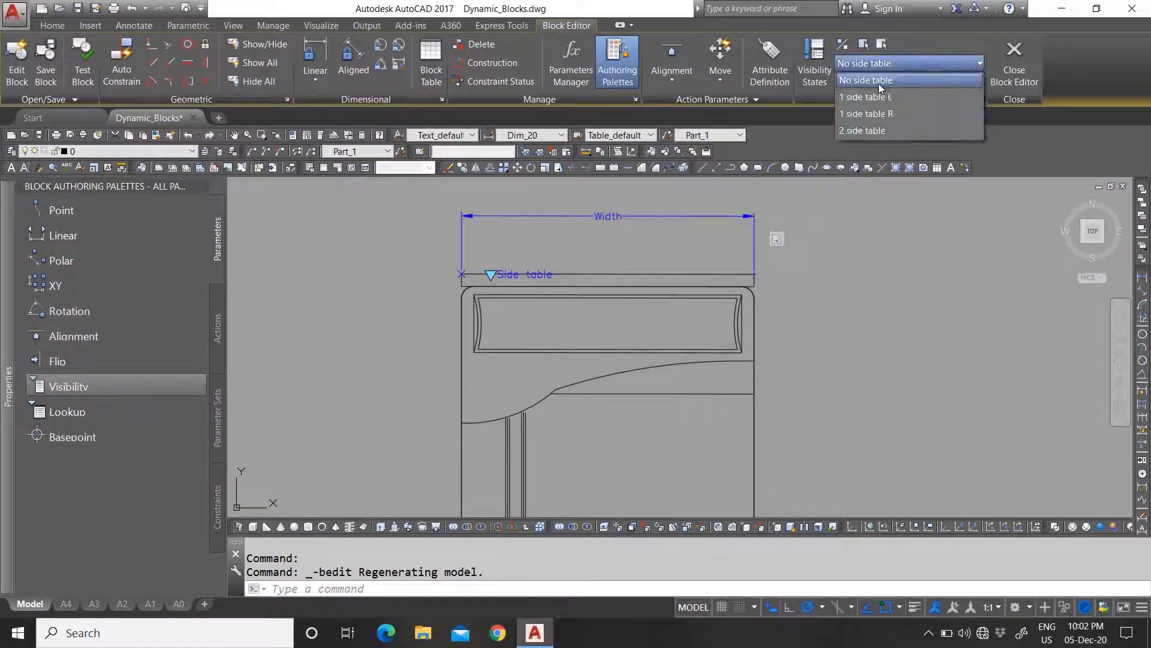
click(913, 329)
scroll(750, 318, down, 1)
click(762, 316)
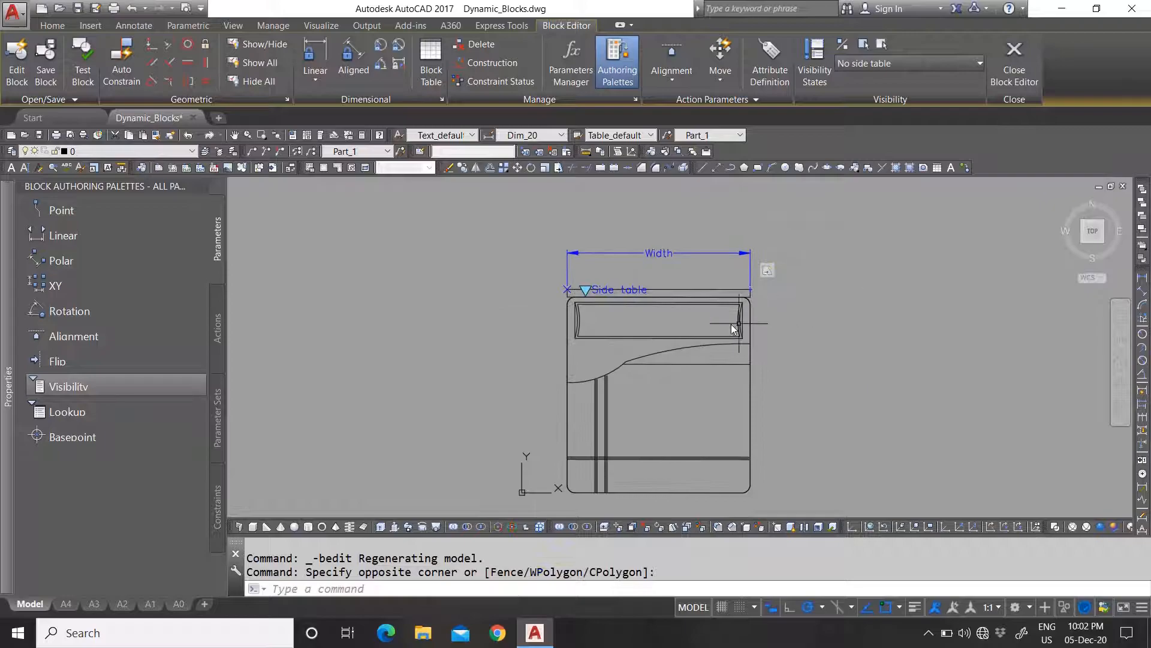
scroll(608, 325, down, 2)
scroll(670, 346, up, 3)
scroll(647, 272, down, 3)
scroll(542, 239, up, 1)
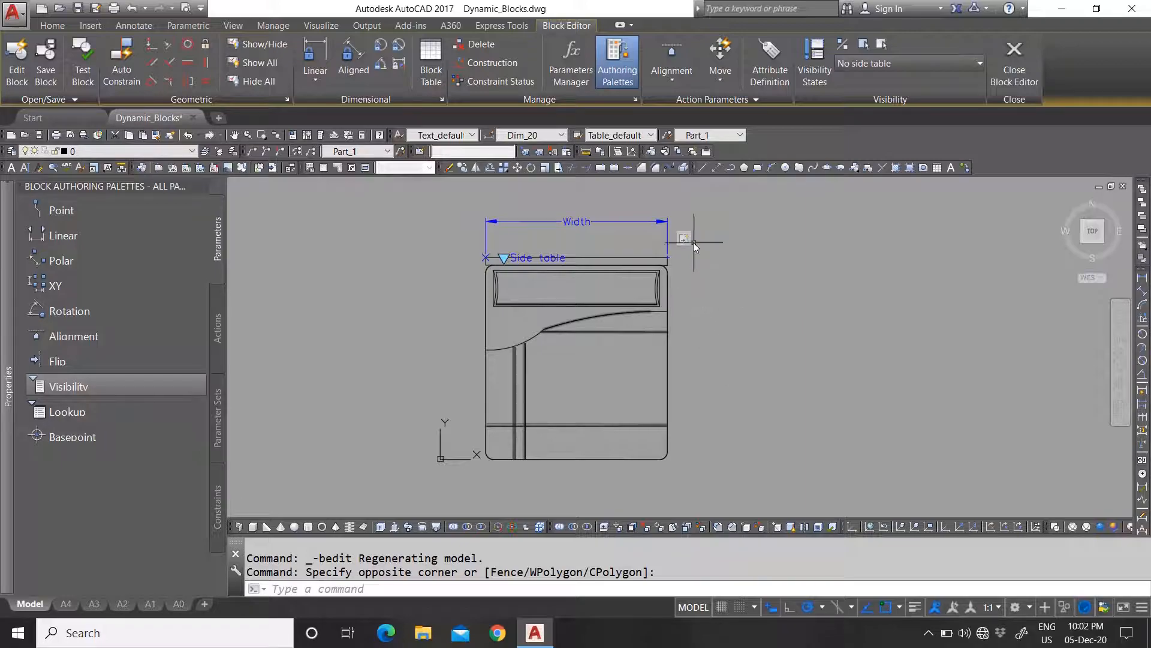
Step: Start an attribute definition in the bed block with the tag Type and the prompt Type, keeping its position locked
click(520, 258)
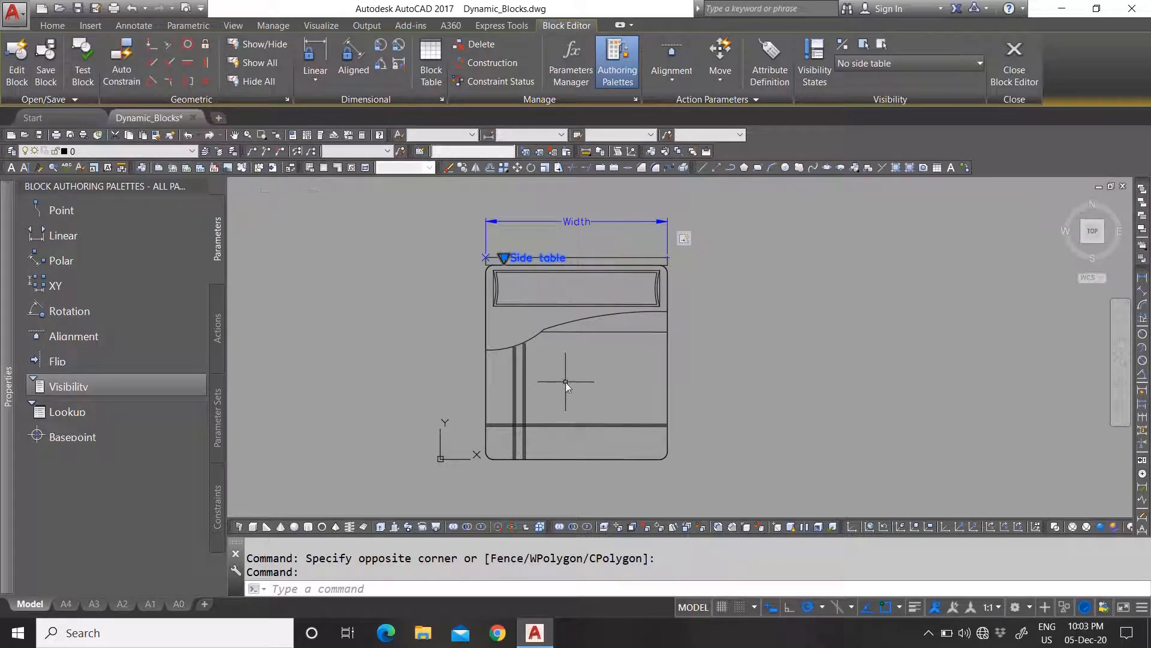
text(ATT)
key(Return)
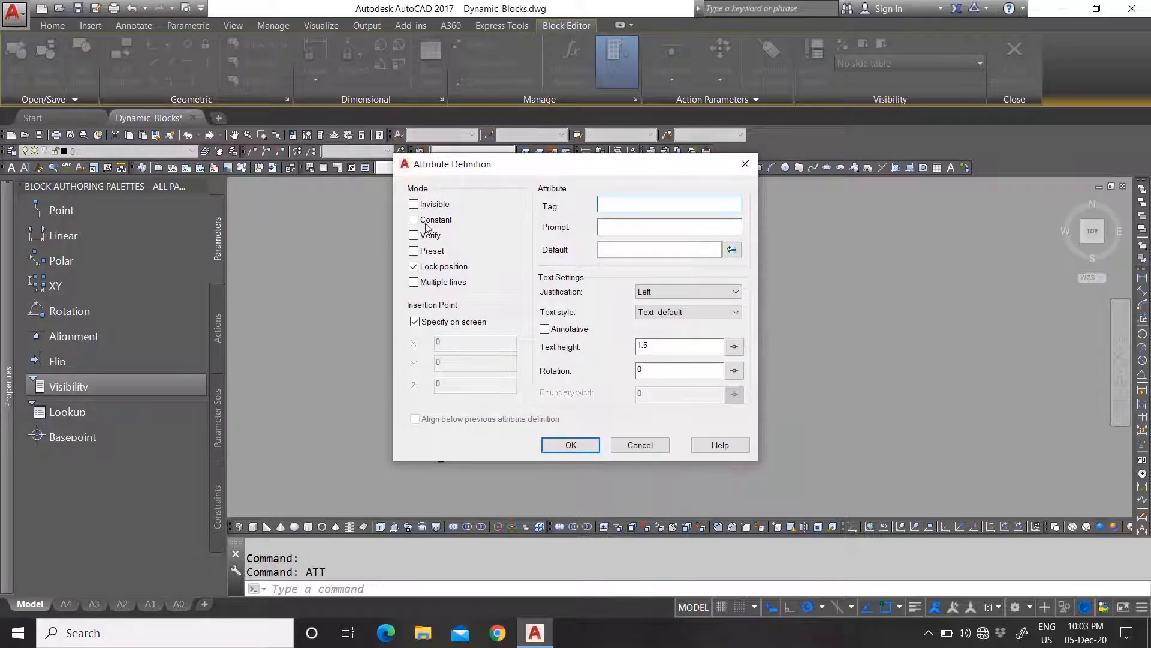
click(418, 269)
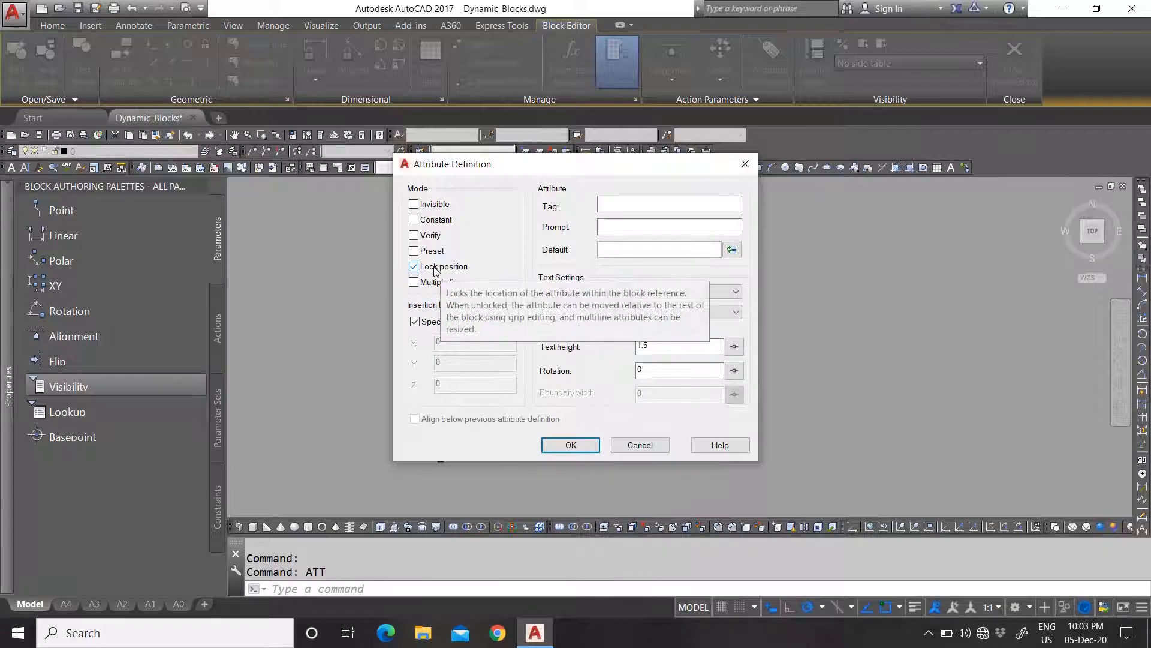
click(634, 204)
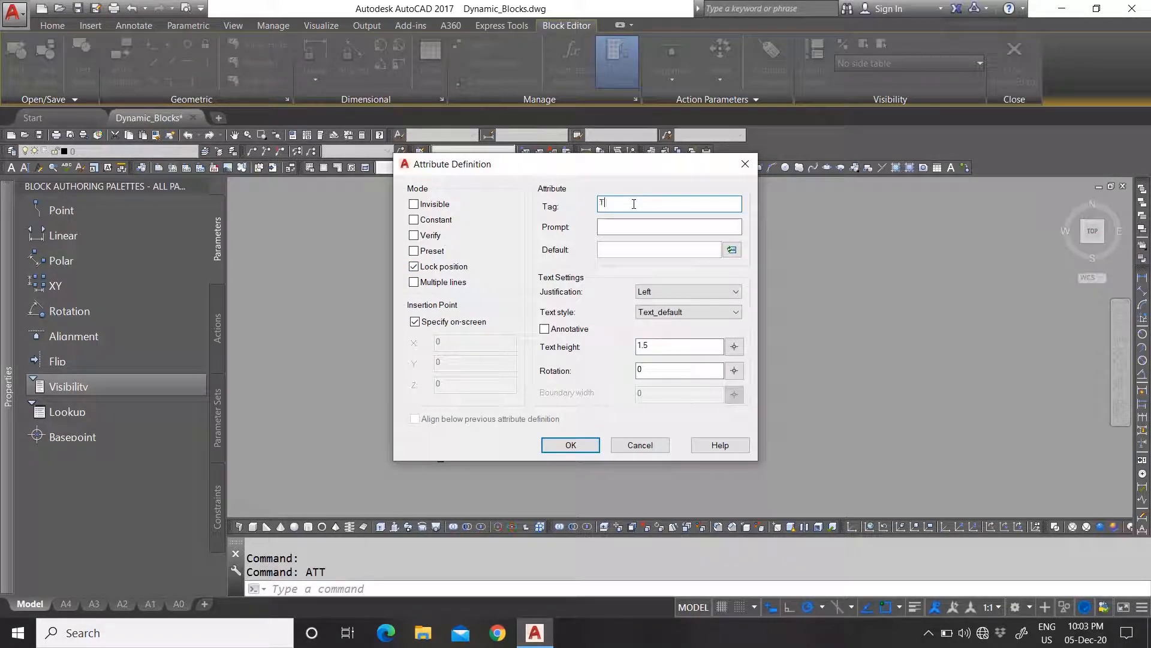
click(636, 225)
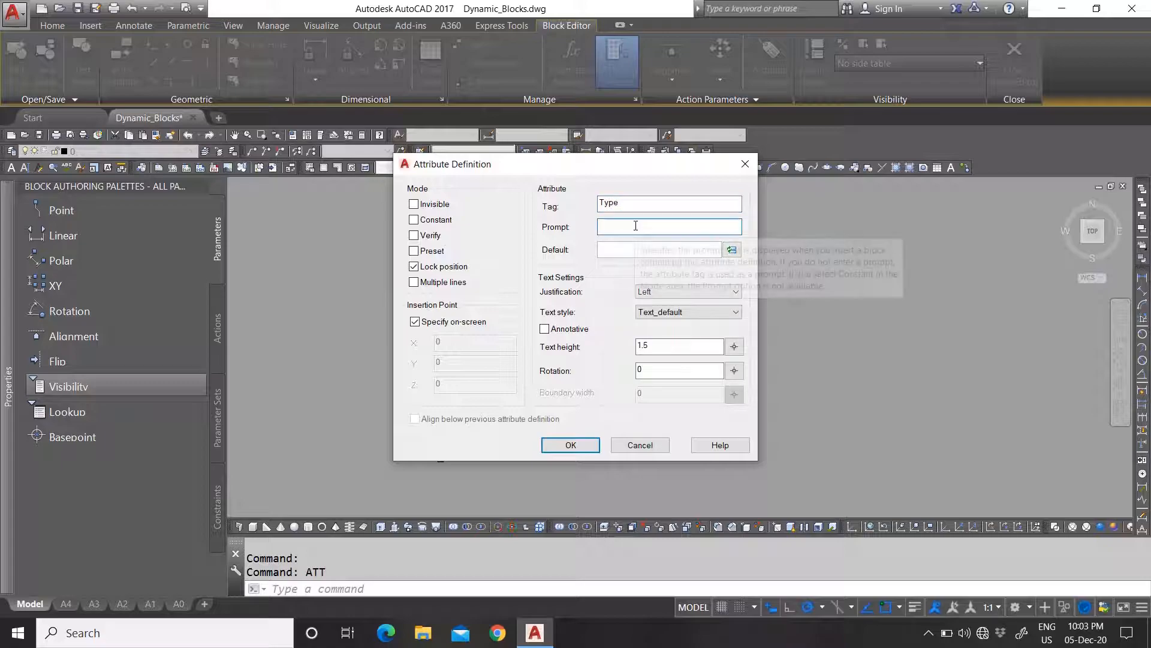
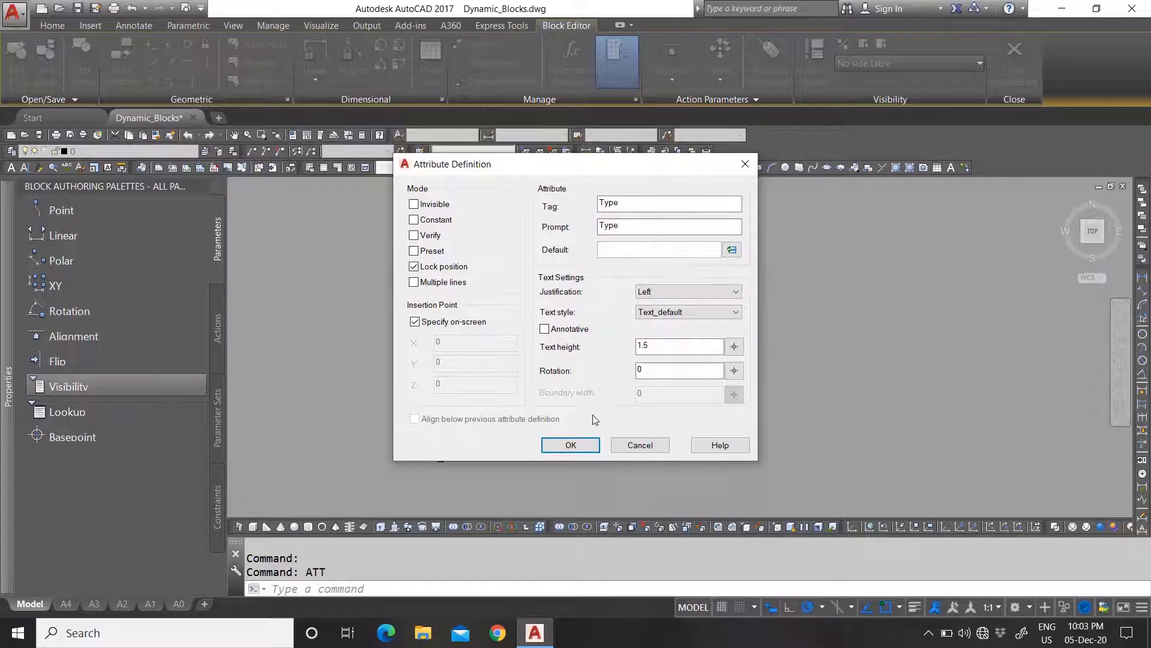
Step: Set the attribute's text style to Text_20 and place it on the blanket area of the bed
click(682, 313)
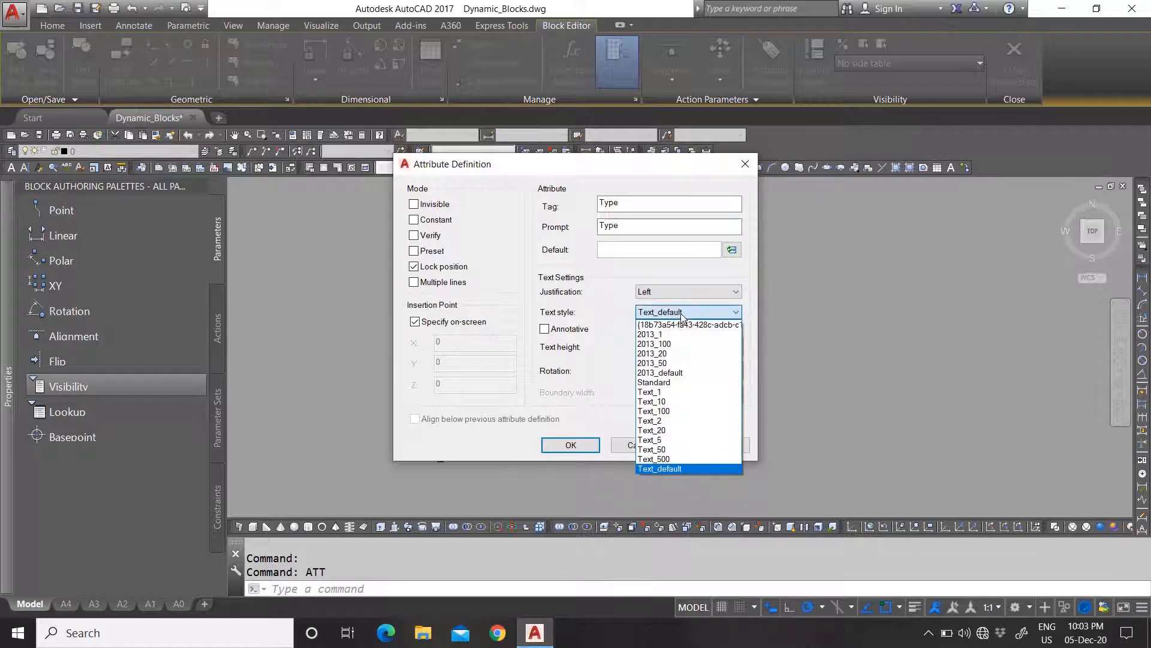
click(674, 430)
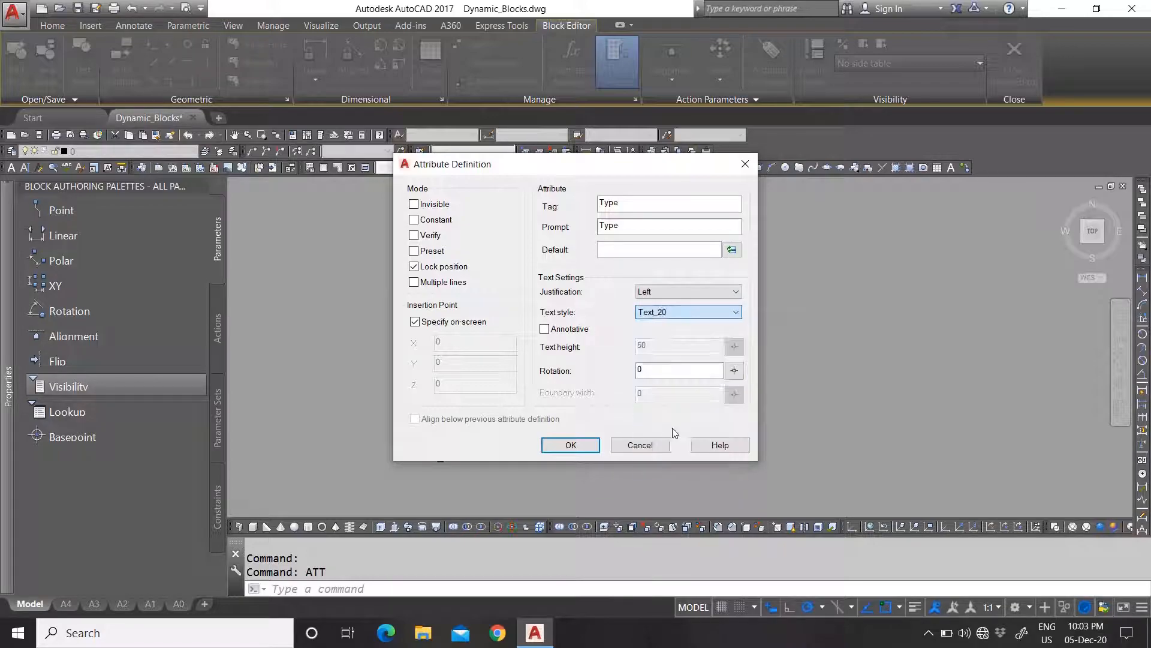
click(573, 444)
scroll(546, 384, up, 2)
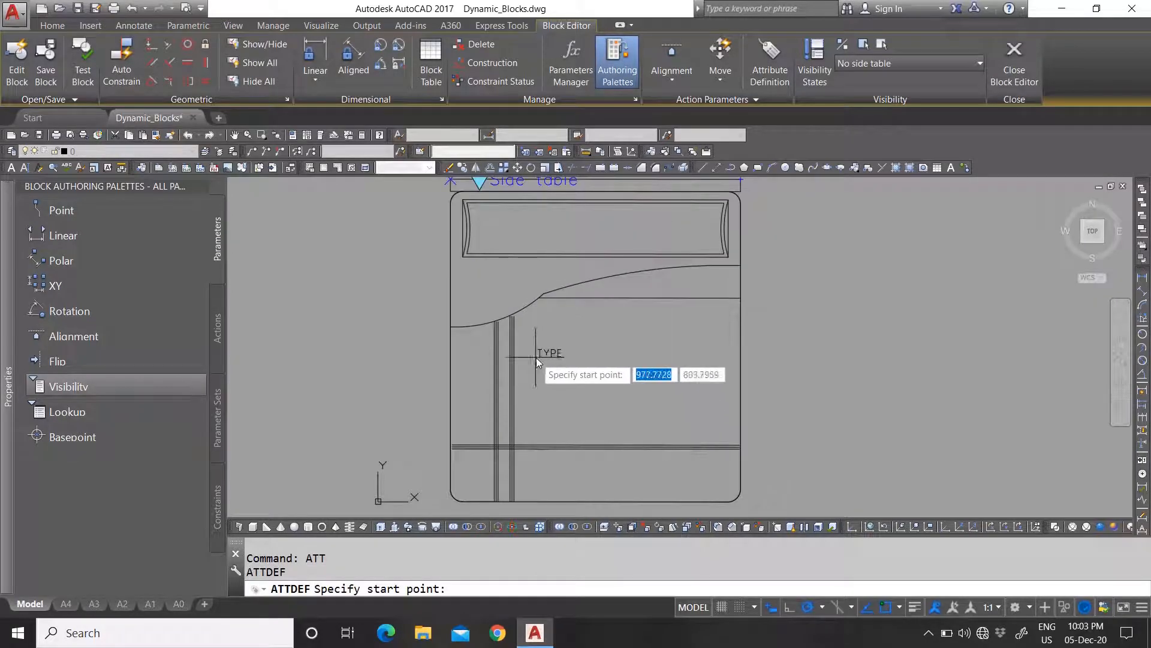
scroll(549, 369, up, 3)
click(578, 369)
Step: Copy the TYPE attribute straight down twice, at distances of 60 and 120
click(520, 266)
scroll(532, 345, down, 2)
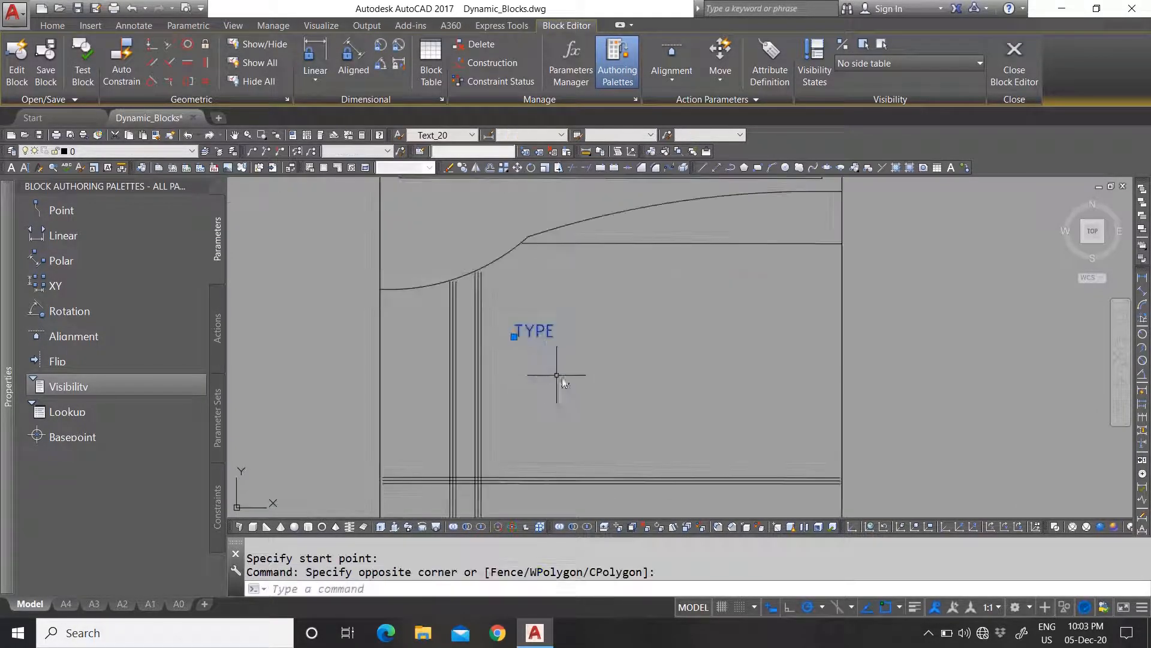
text(v)
key(Escape)
click(566, 363)
click(516, 307)
text(co)
key(Return)
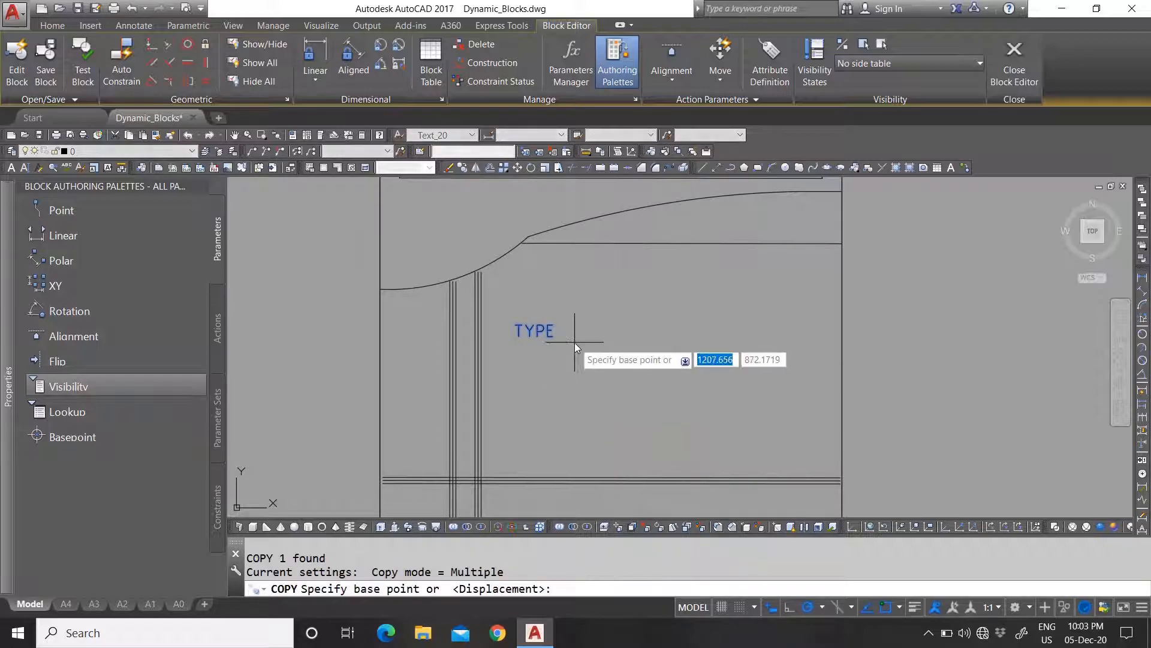
click(574, 344)
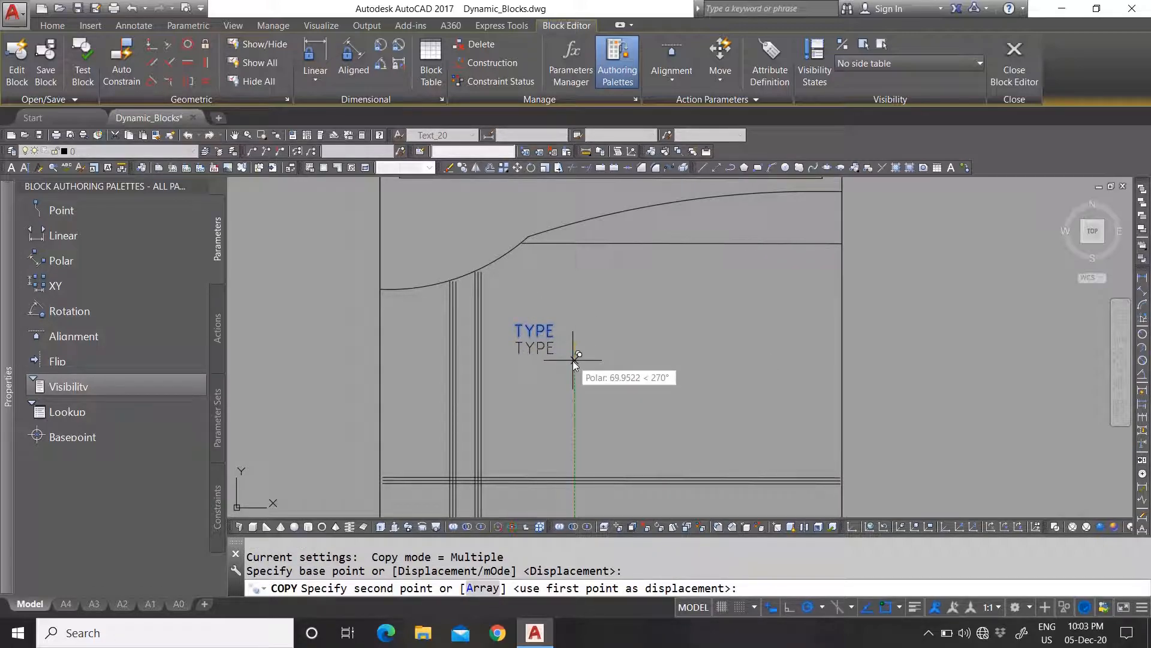
text(60)
key(Return)
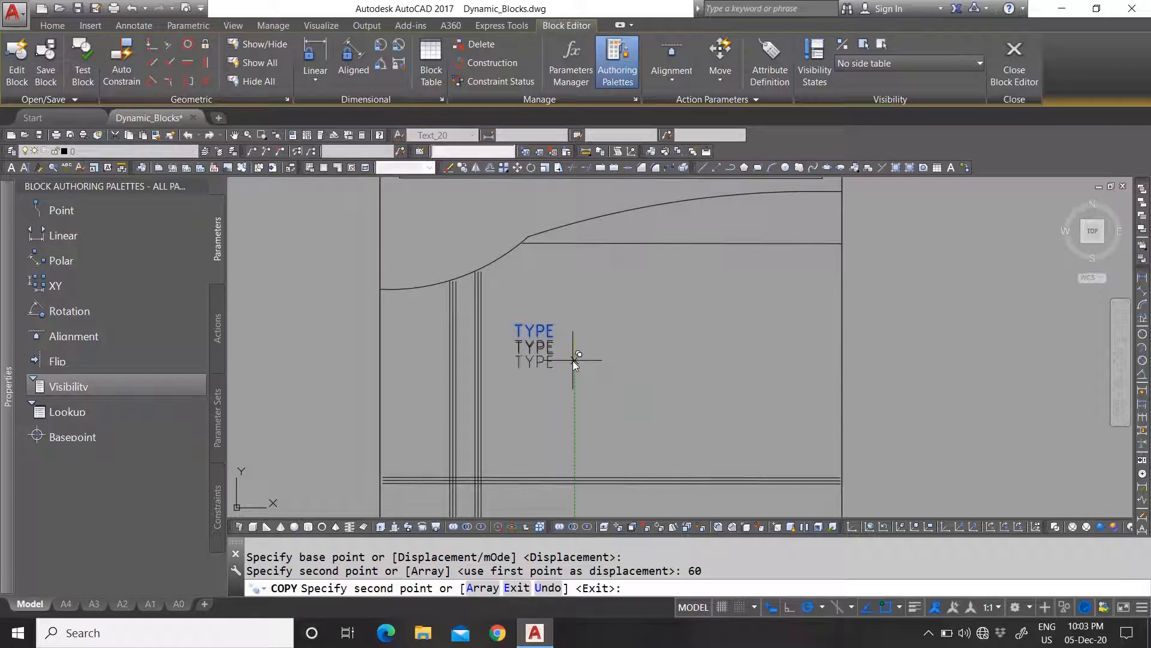
text(120)
key(Return)
key(Escape)
Step: Change the middle attribute's tag and prompt to Description
click(548, 348)
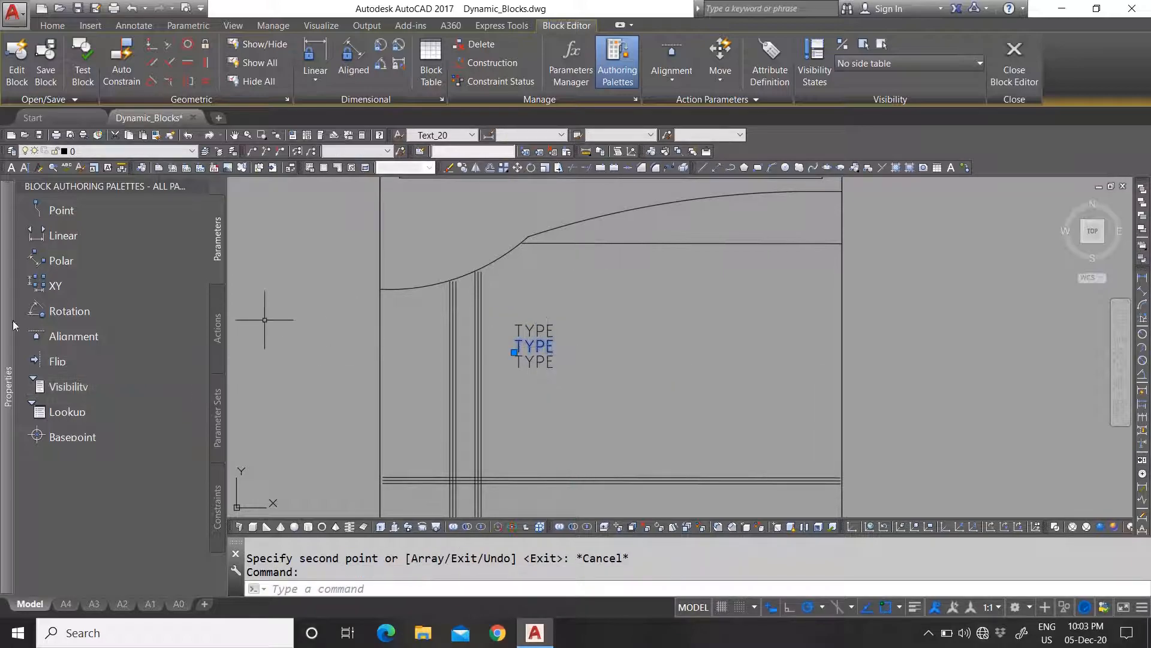
mouse_move(7, 359)
click(270, 388)
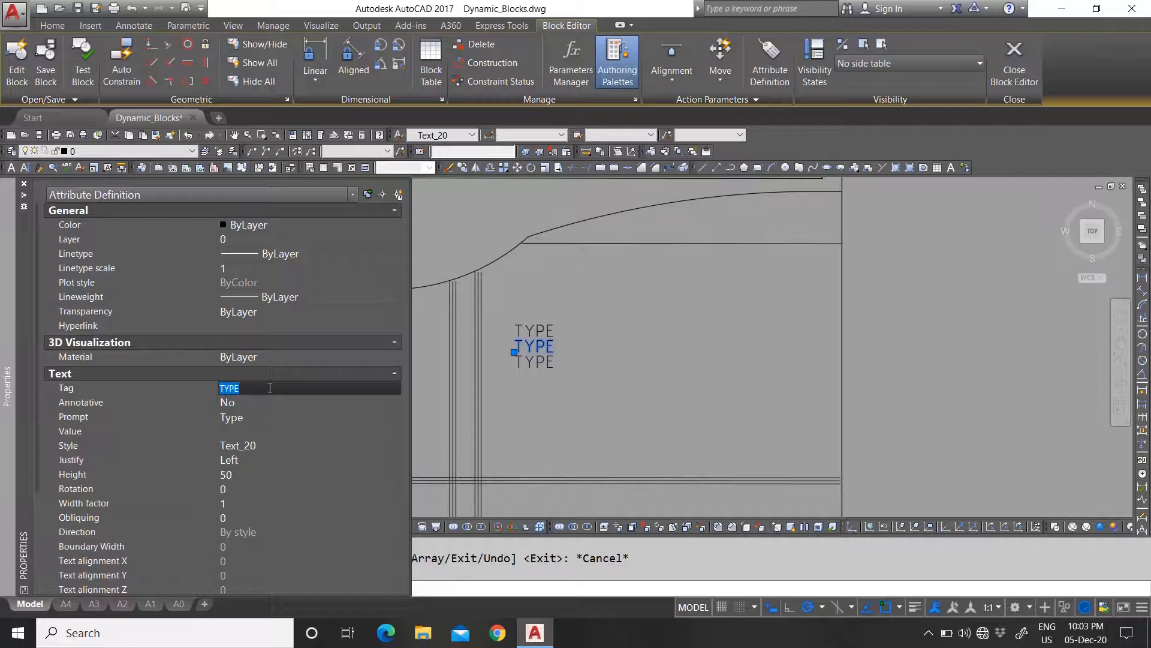
text(Price)
click(266, 418)
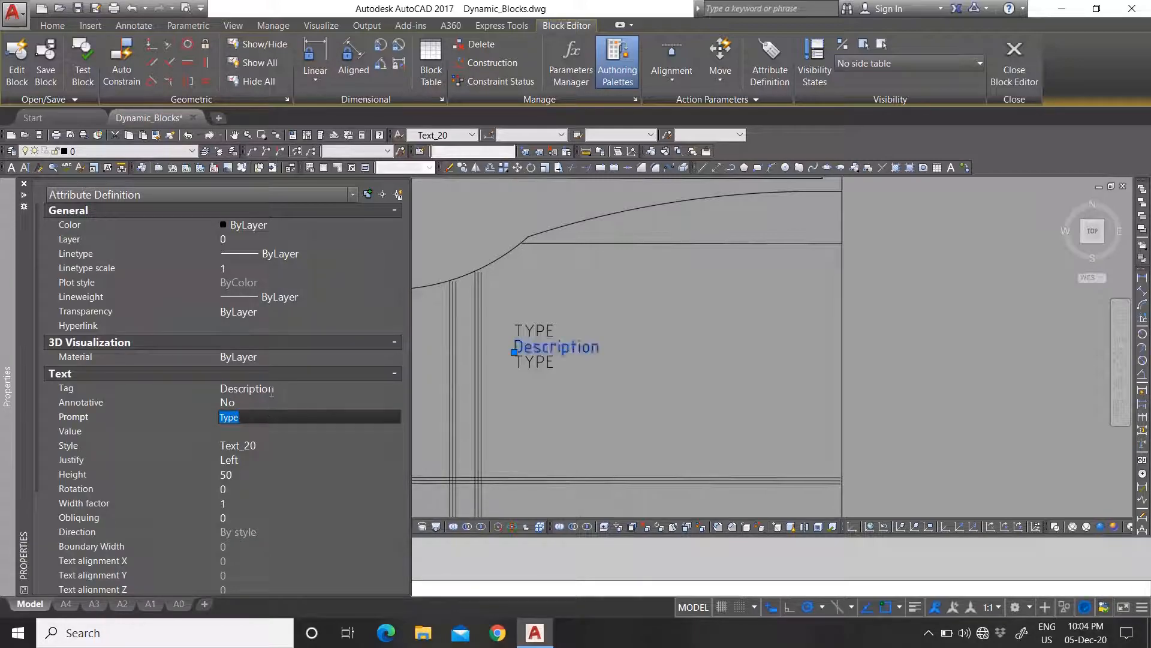
text(Description)
key(Escape)
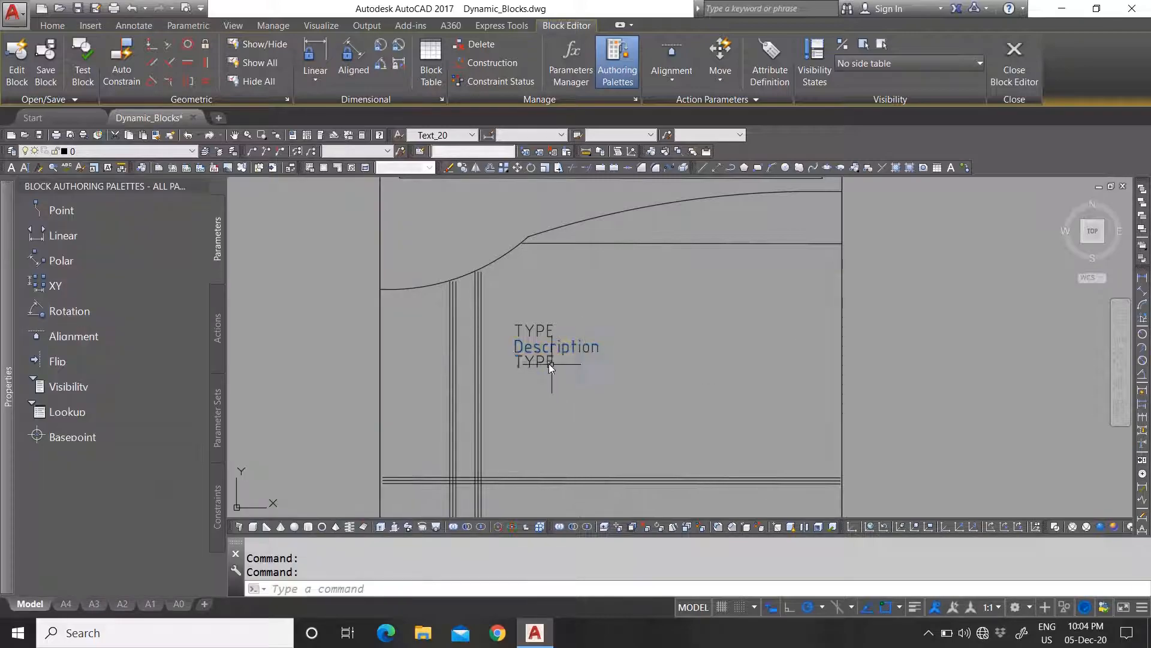
Step: Rewrite the middle attribute's tag in capitals as DESCRIPTION to match the TYPE tag
click(539, 333)
mouse_move(8, 390)
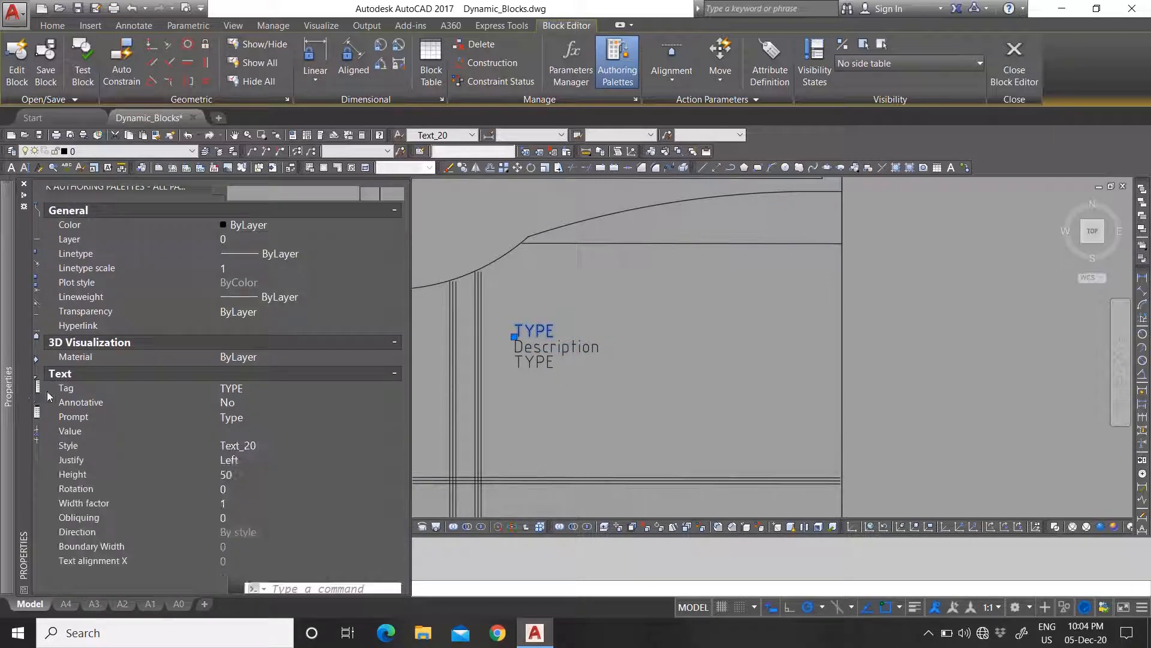
click(249, 389)
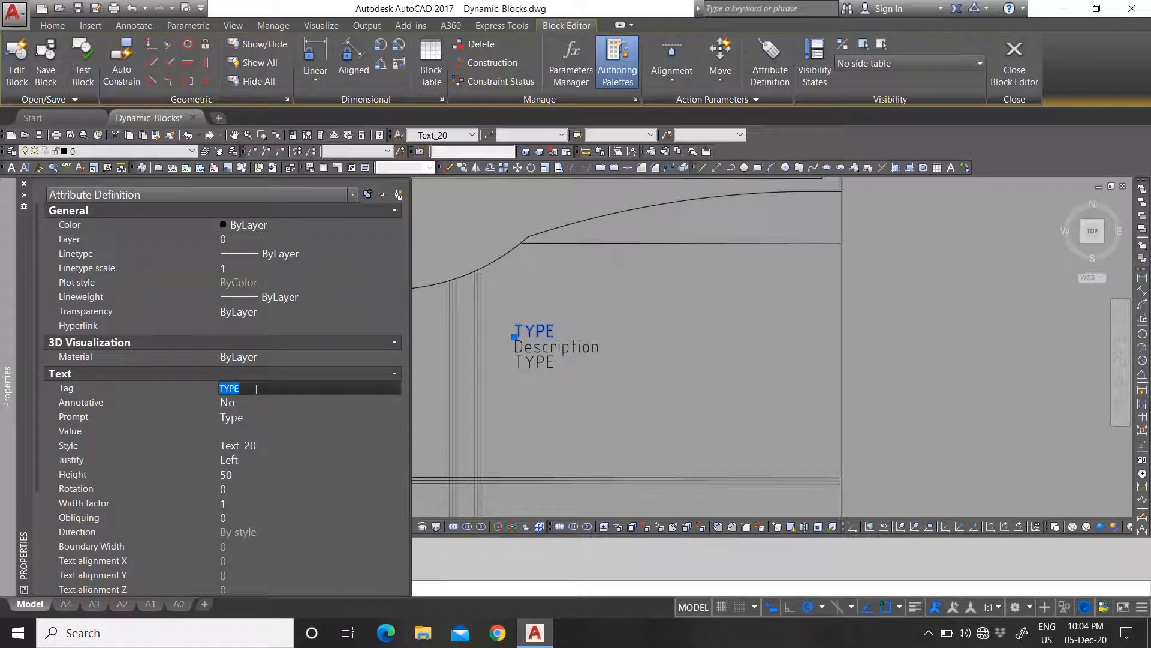
click(567, 348)
key(Escape)
click(570, 347)
mouse_move(10, 395)
click(269, 390)
drag(268, 390, 228, 383)
text(ES)
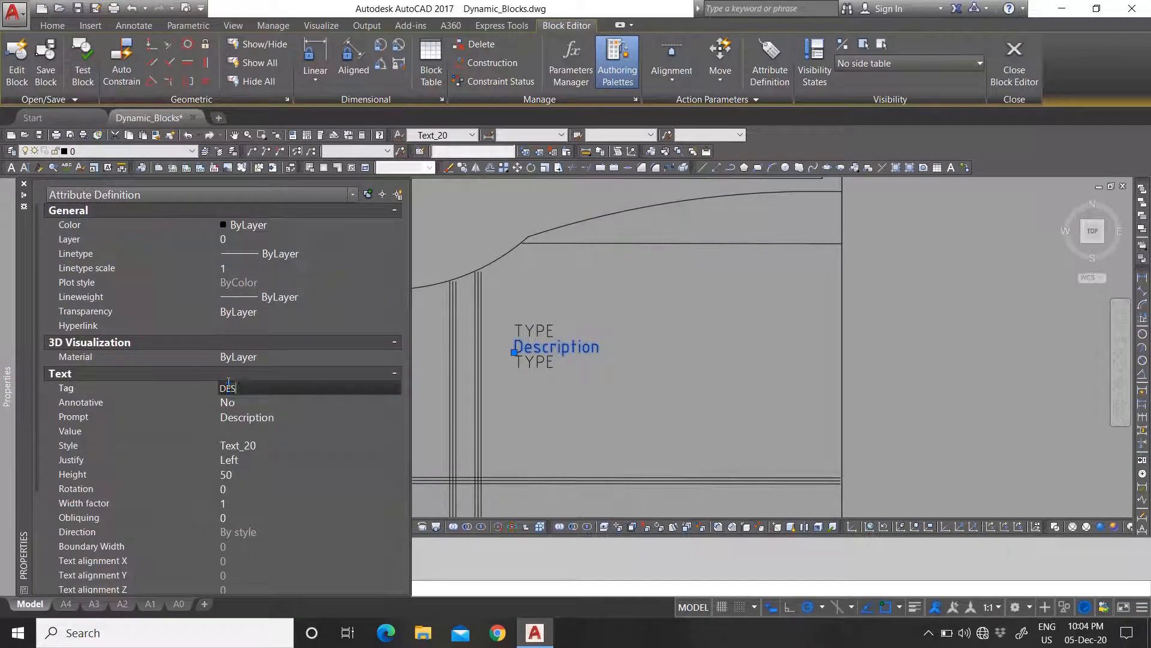
text(CRIPTION)
key(Escape)
Step: Set the lowest attribute's tag to PRICE and its prompt to Price
click(551, 365)
click(519, 357)
click(259, 386)
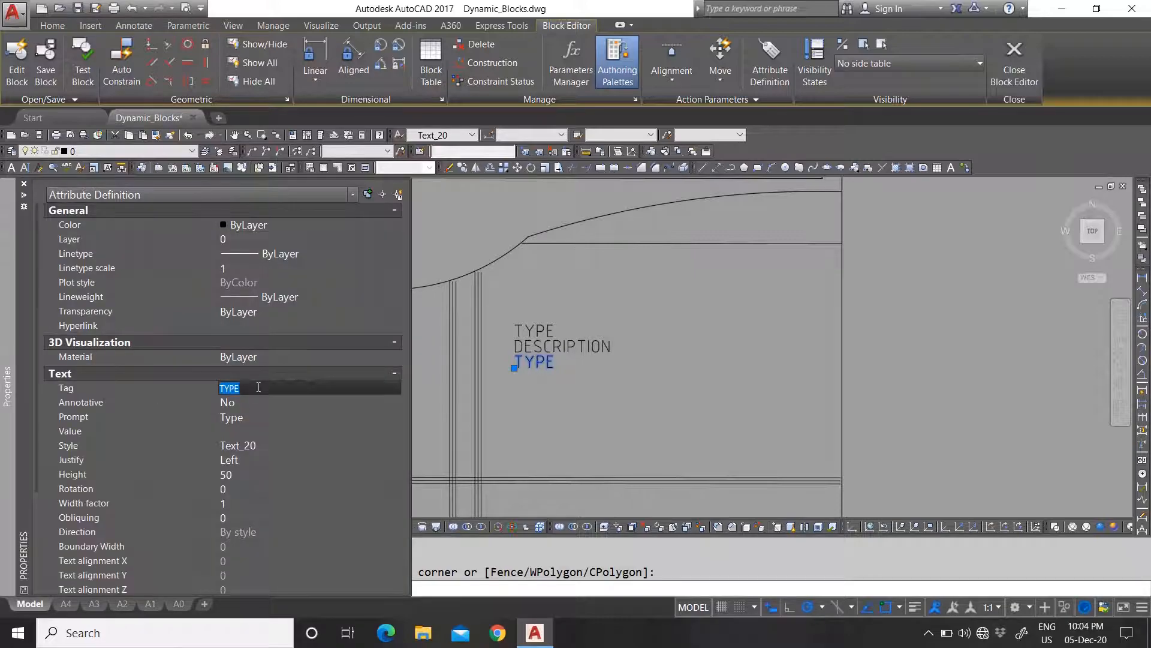
text(Pr)
double_click(226, 387)
text(PRICE)
click(262, 417)
text(Pri)
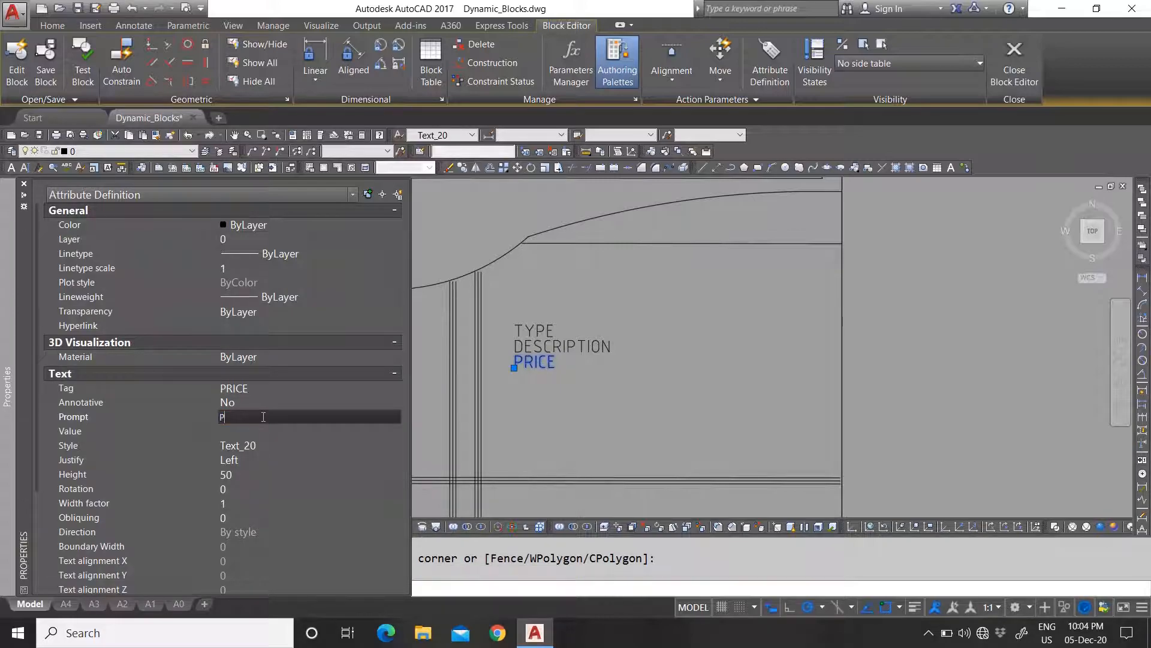
text(ce)
key(Return)
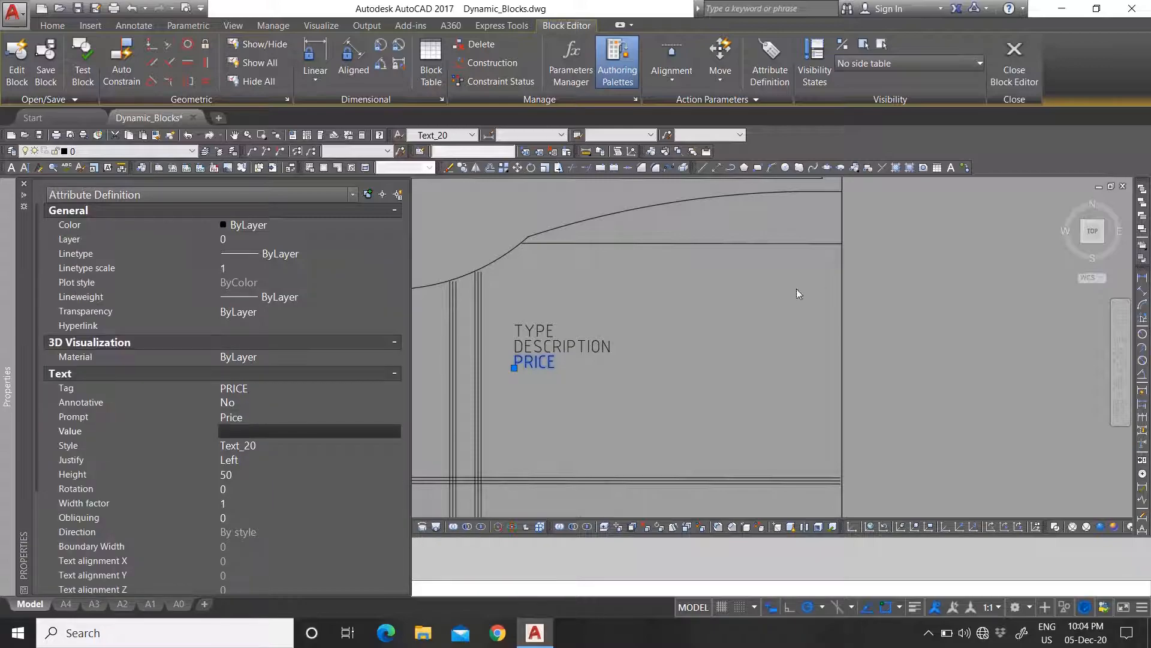
key(Escape)
Step: Examine the PRICE attribute's properties and its tag, prompt and default fields without changing them
scroll(537, 343, down, 5)
scroll(535, 344, up, 6)
scroll(402, 366, up, 2)
click(470, 367)
click(433, 356)
mouse_move(9, 400)
scroll(224, 456, down, 3)
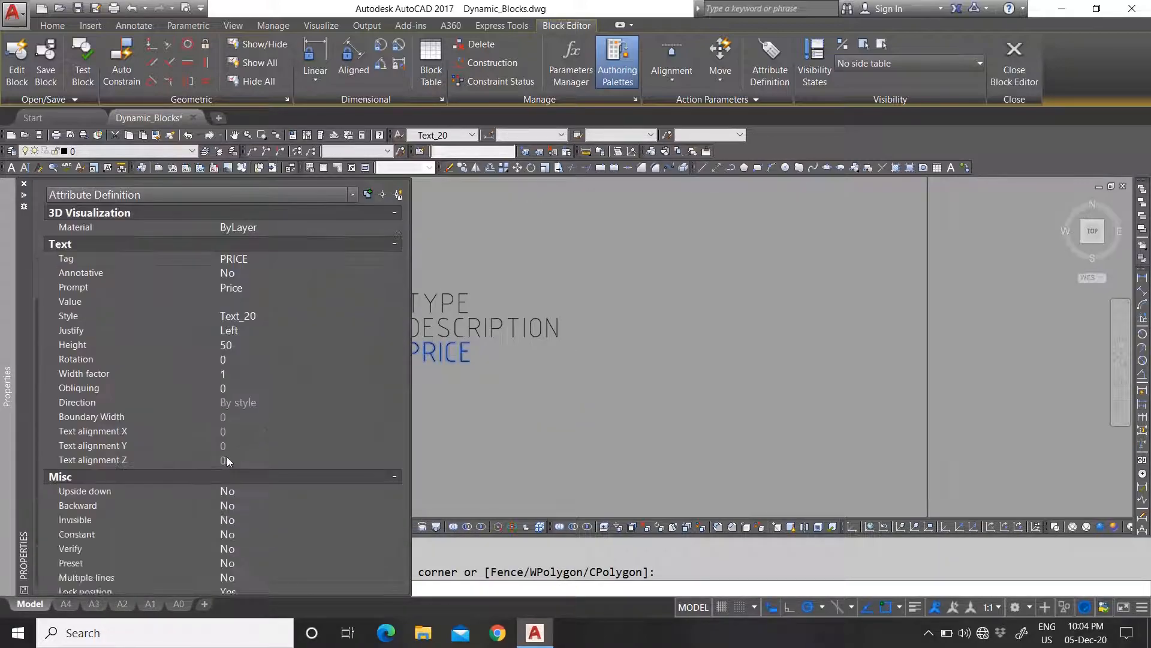
scroll(275, 451, up, 3)
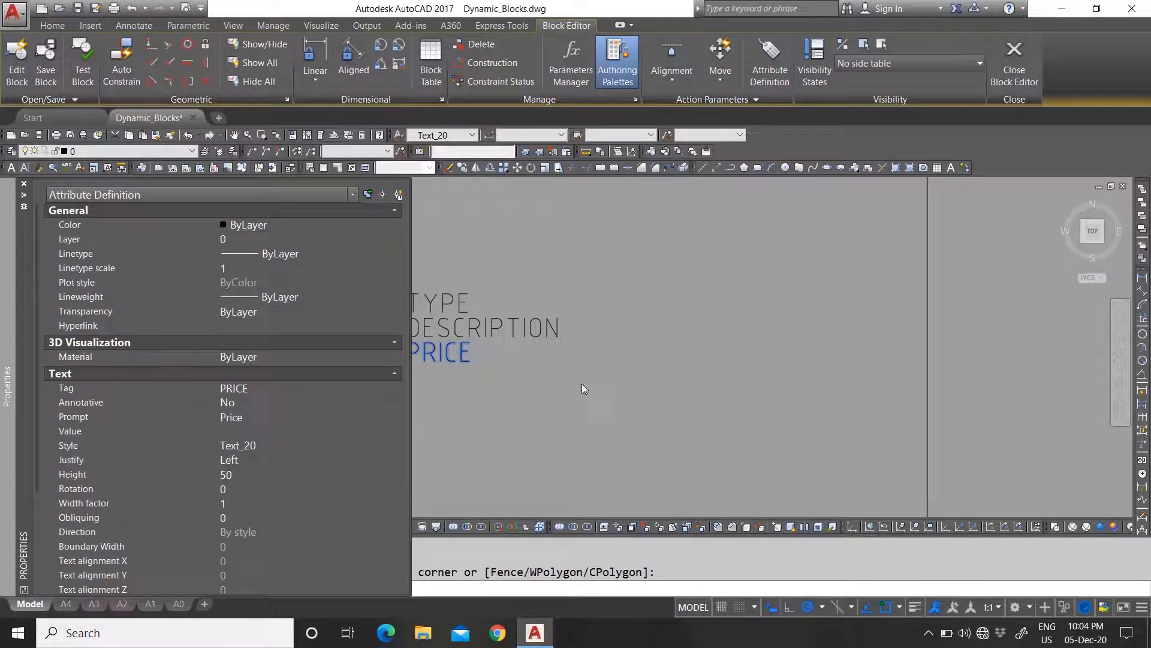
key(Escape)
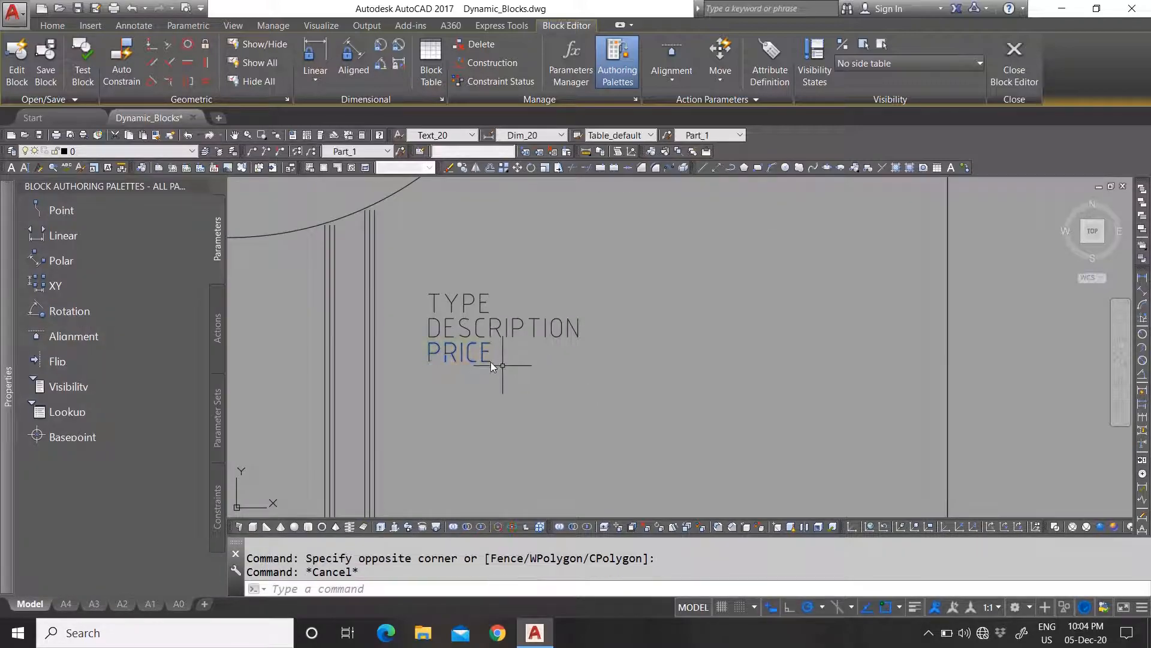
double_click(481, 357)
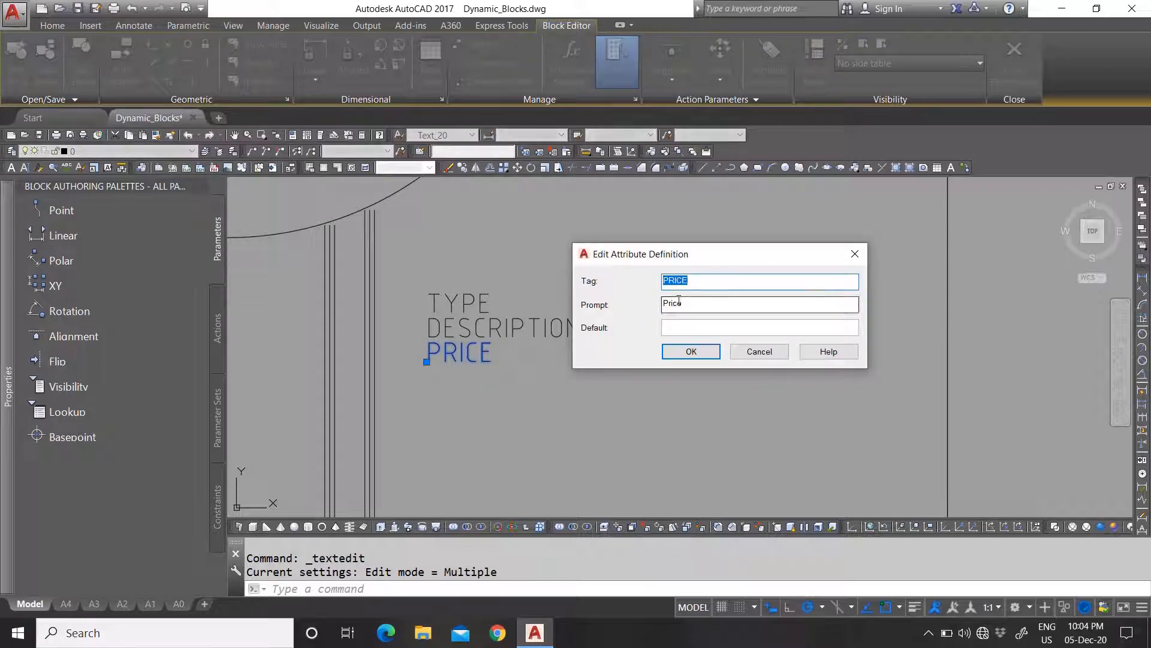
click(685, 325)
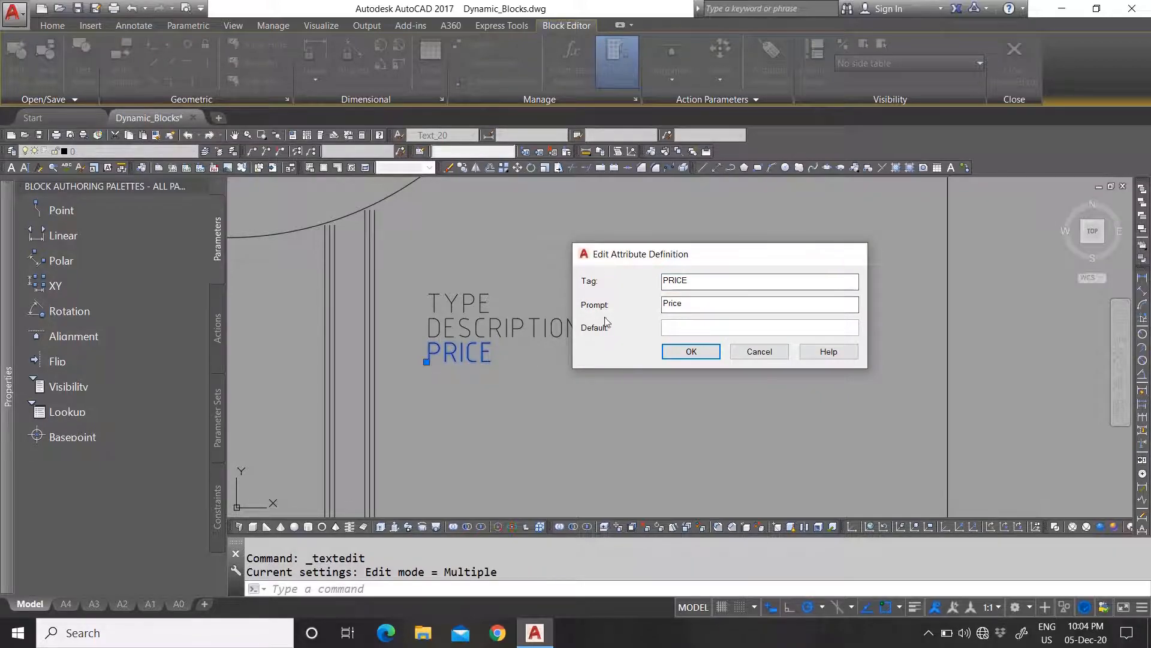
key(Escape)
key(Escape)
scroll(479, 336, down, 5)
scroll(472, 338, up, 4)
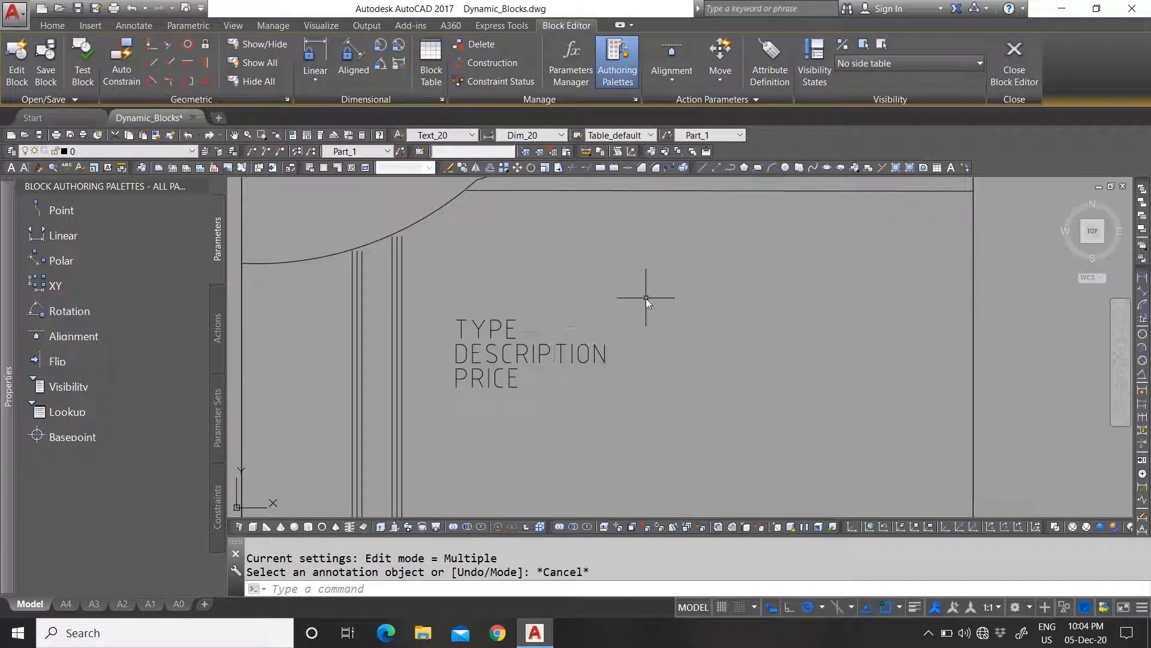
scroll(482, 330, down, 5)
scroll(499, 350, up, 3)
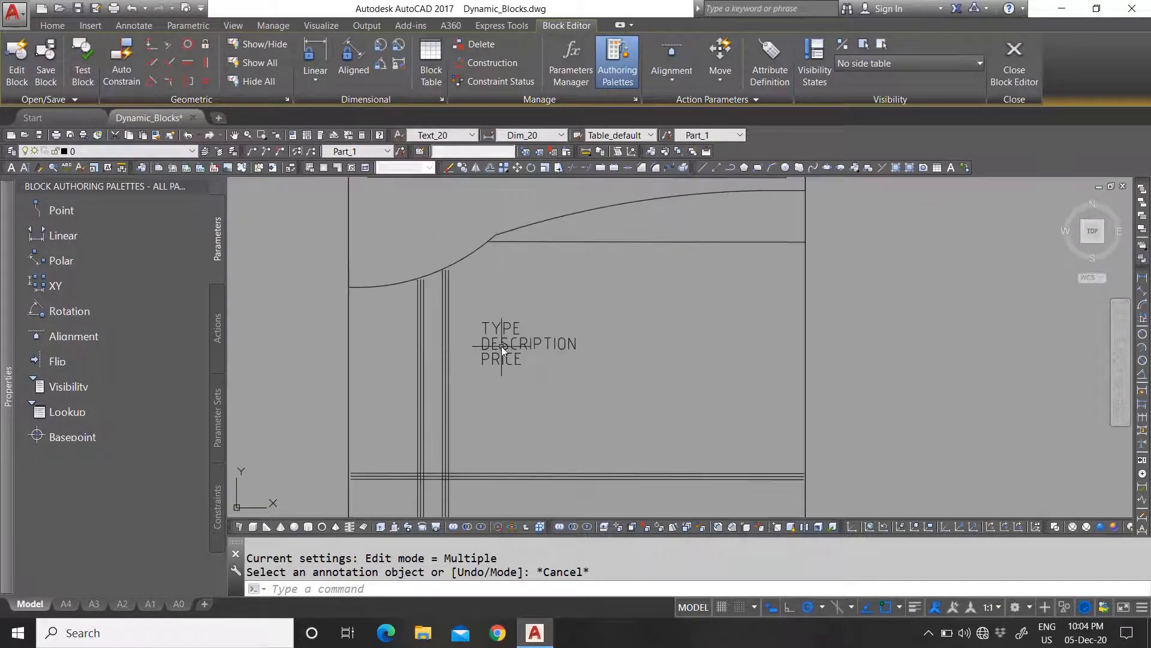
scroll(500, 345, up, 6)
scroll(524, 382, down, 6)
click(550, 401)
click(487, 329)
key(Escape)
scroll(556, 353, down, 4)
scroll(558, 355, up, 2)
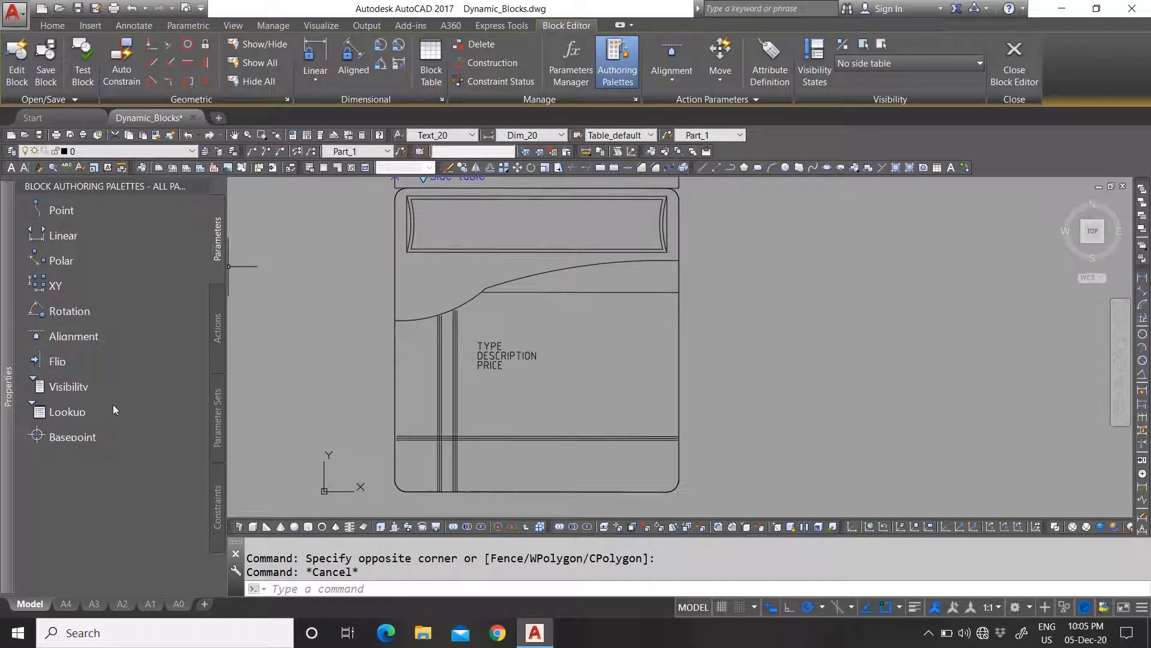
Step: Place a block properties table with one grip on the bed's left edge, where the blanket curve starts
click(216, 343)
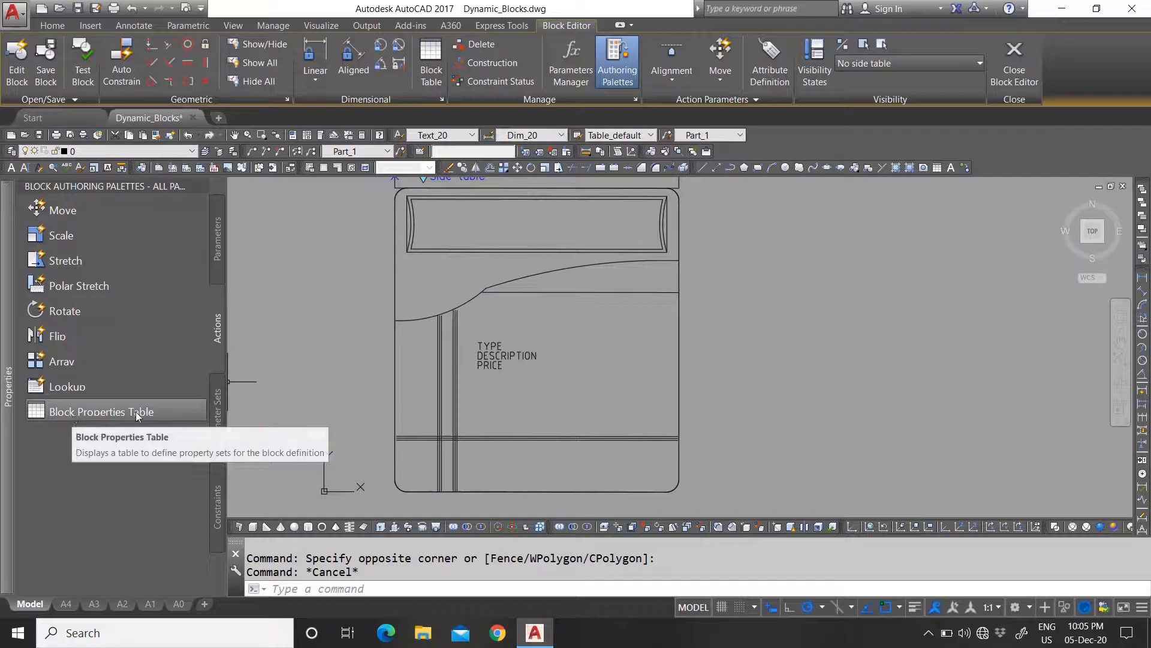
click(102, 411)
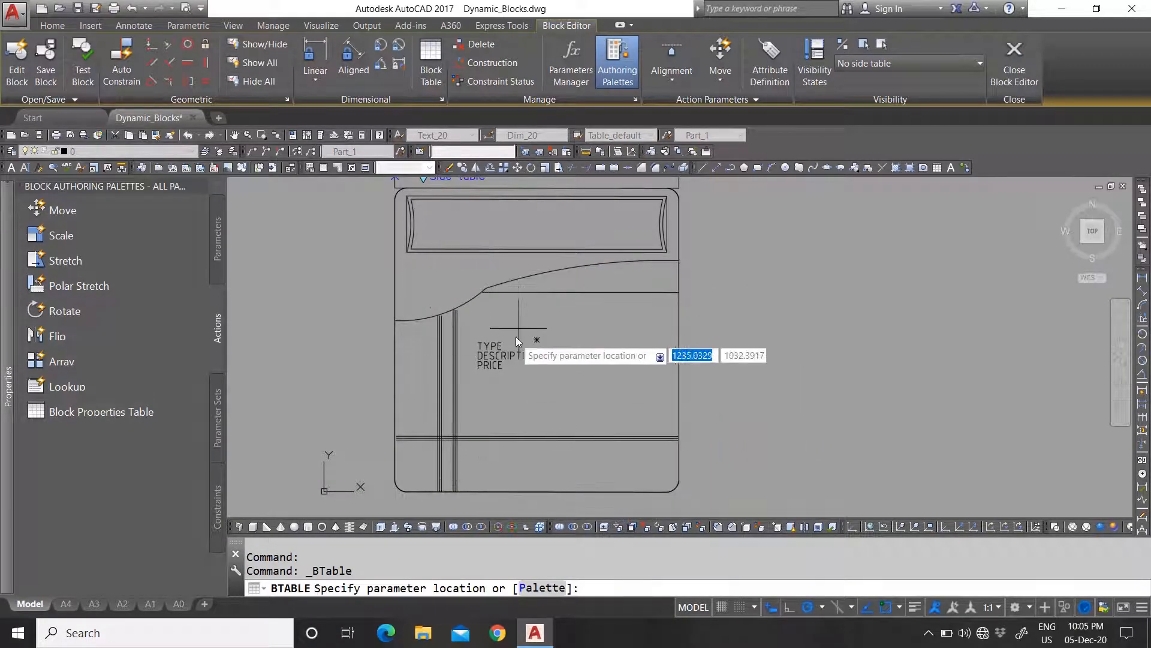
scroll(480, 294, down, 1)
scroll(460, 276, up, 3)
scroll(463, 263, down, 3)
scroll(463, 264, up, 2)
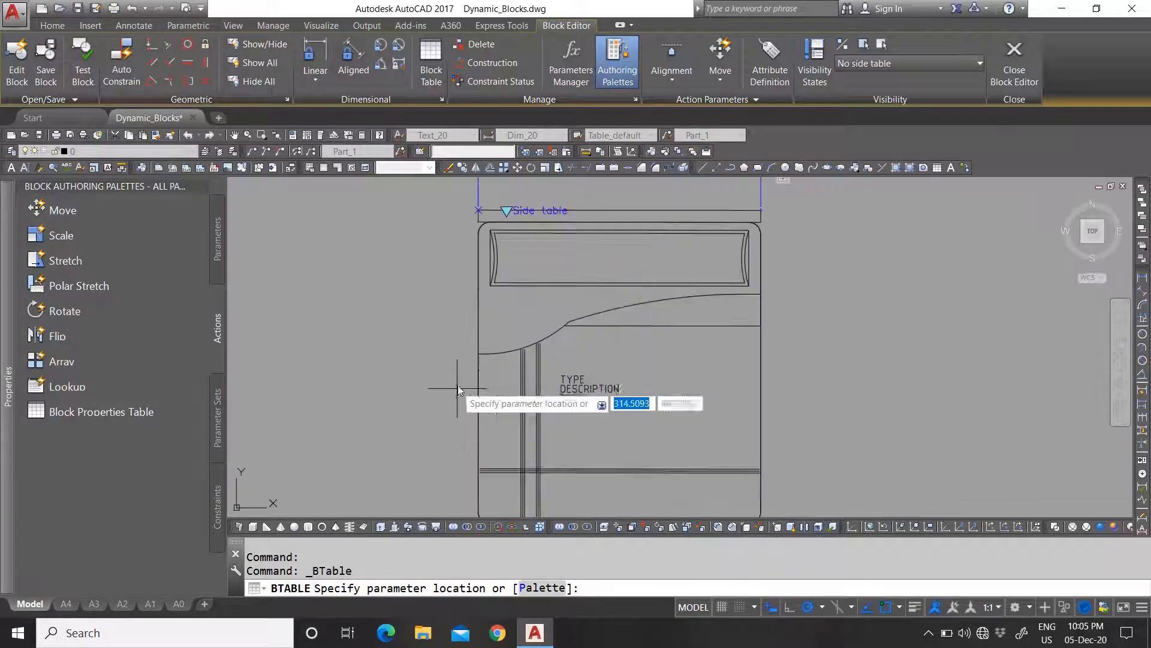
click(478, 354)
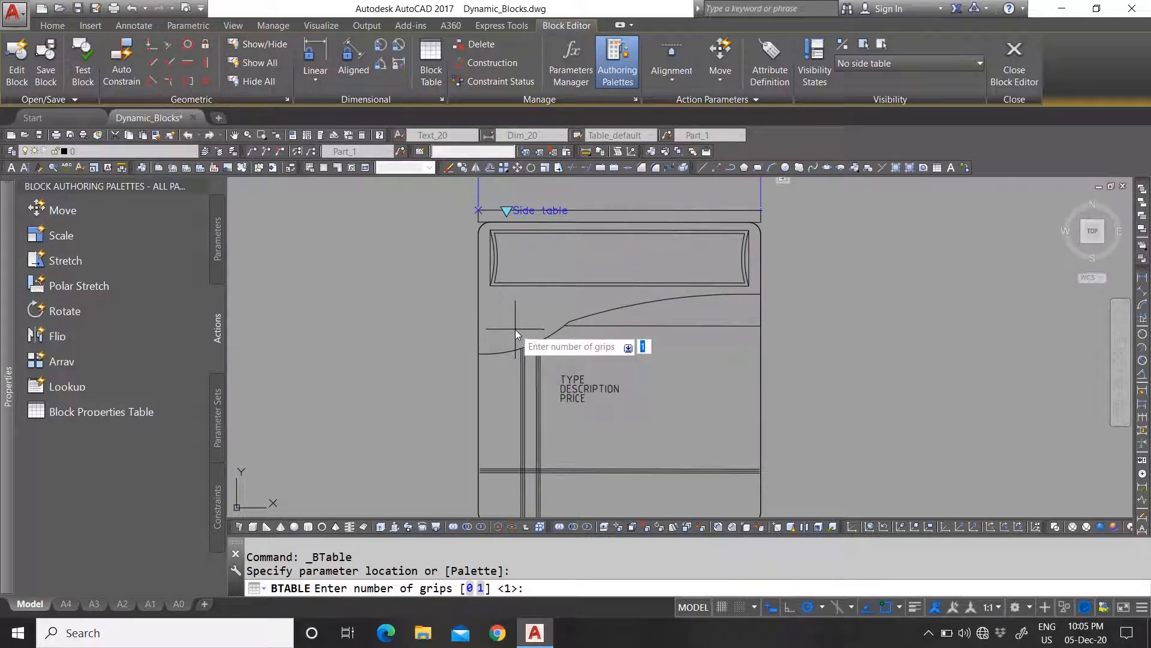
key(Return)
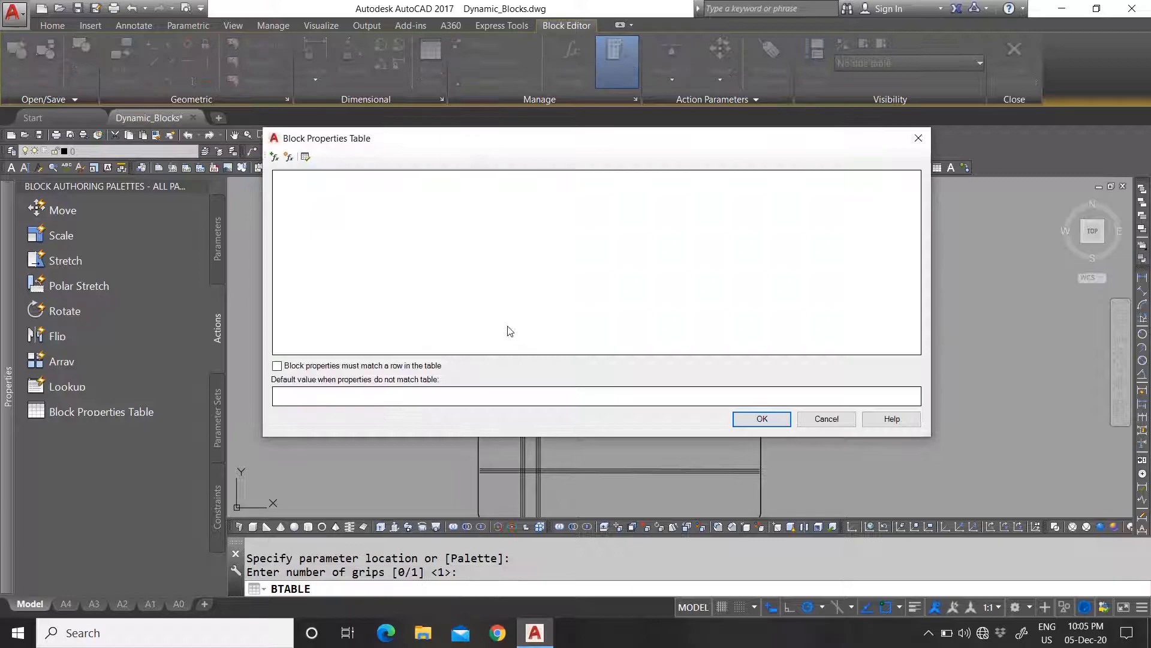
Step: Add the TYPE and PRICE attributes as columns of the block properties table
click(274, 157)
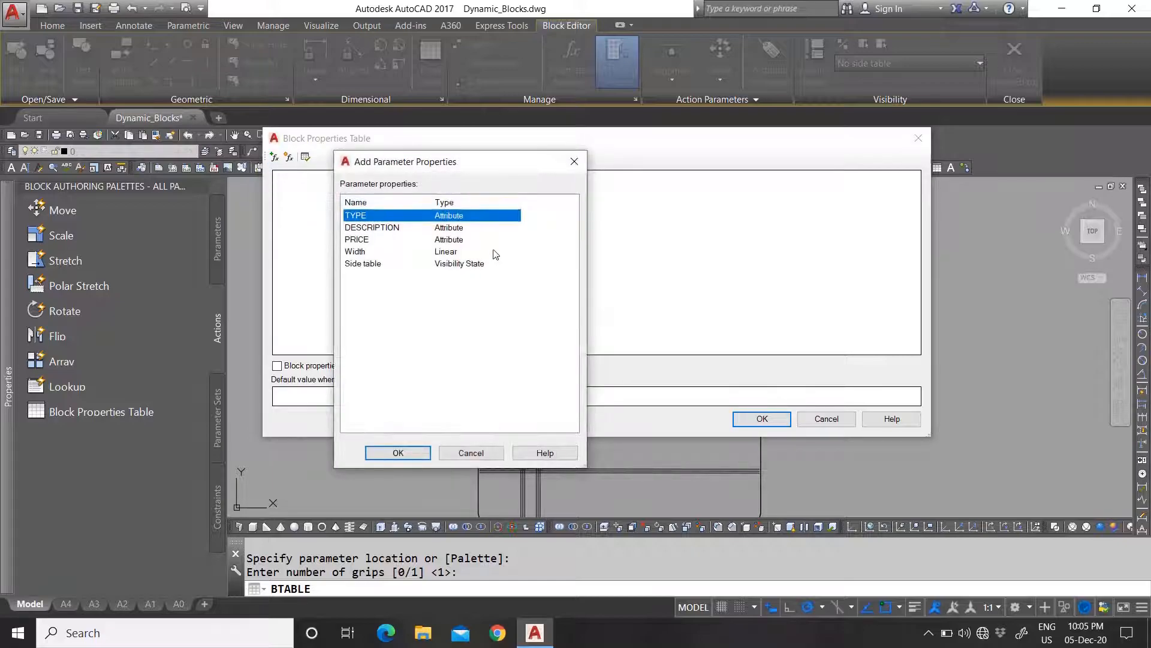
click(397, 453)
click(274, 157)
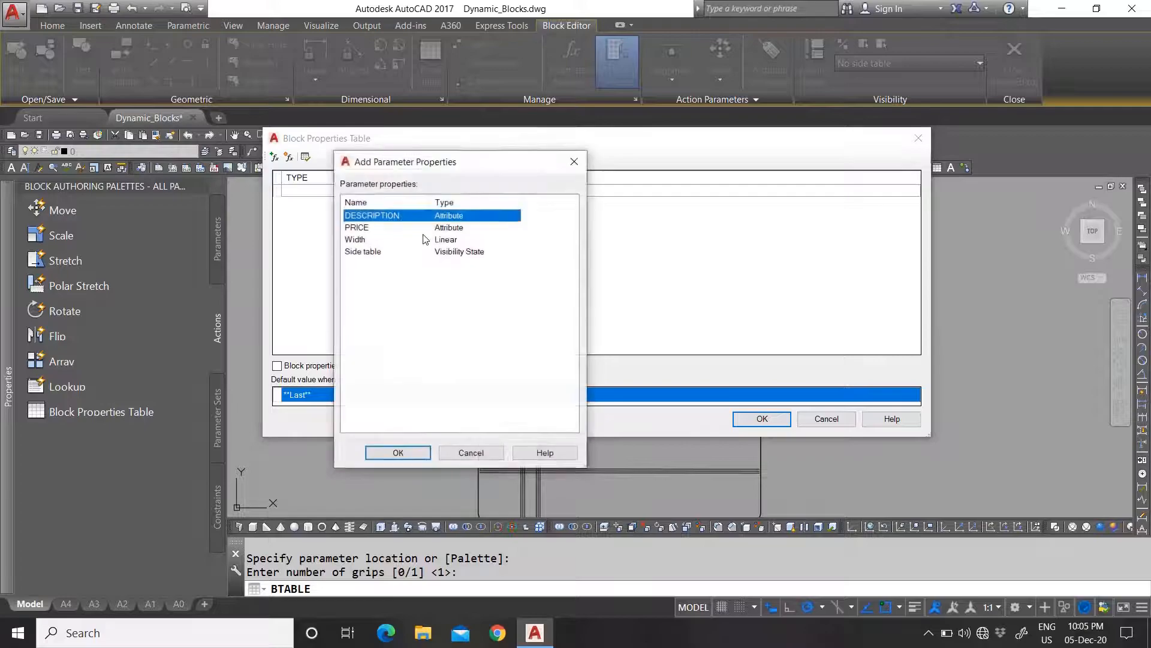
click(447, 228)
click(398, 453)
Step: Add the Width, Side table and DESCRIPTION properties as further columns of the block properties table
click(274, 157)
click(413, 229)
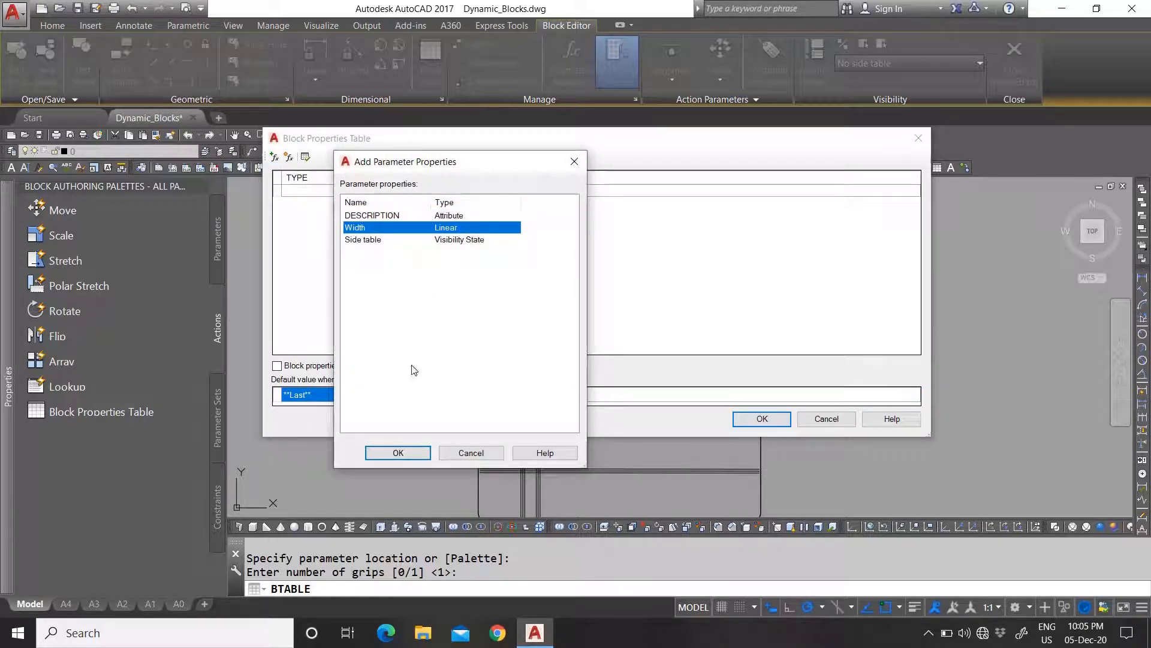
click(400, 451)
click(274, 157)
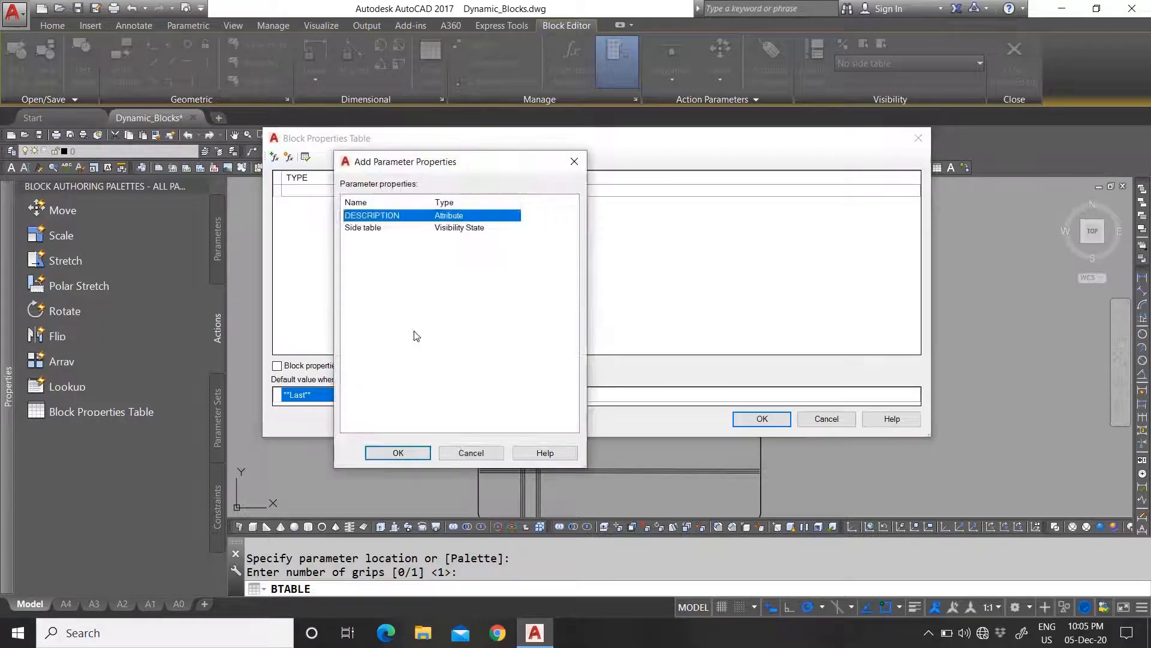
click(381, 230)
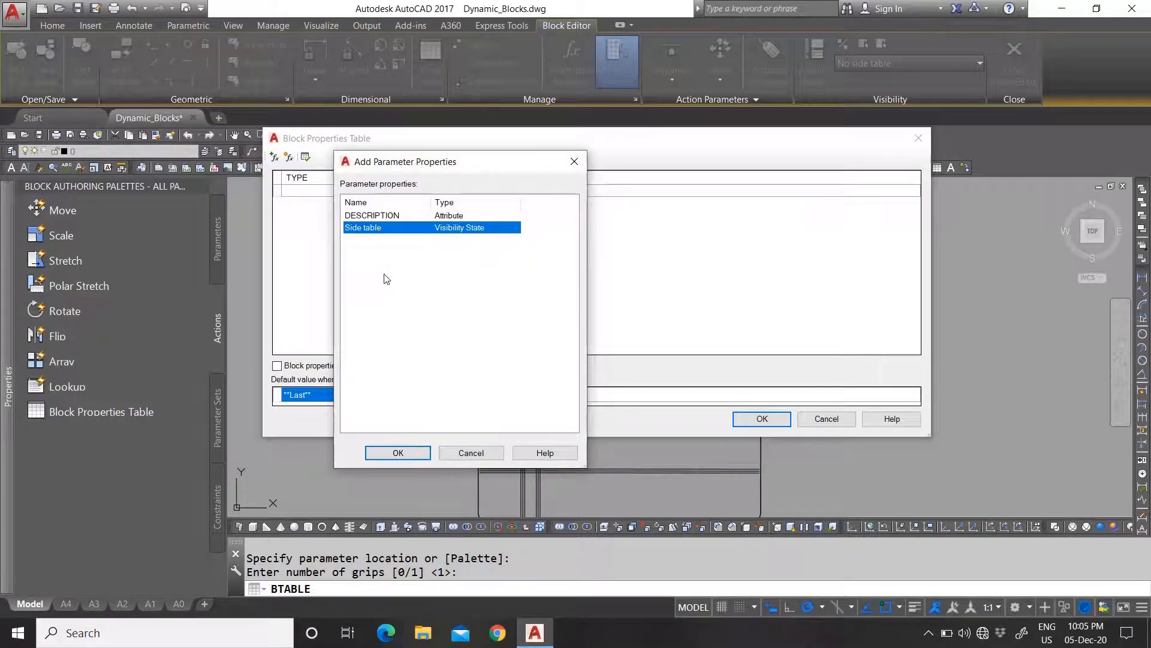
click(399, 453)
click(274, 158)
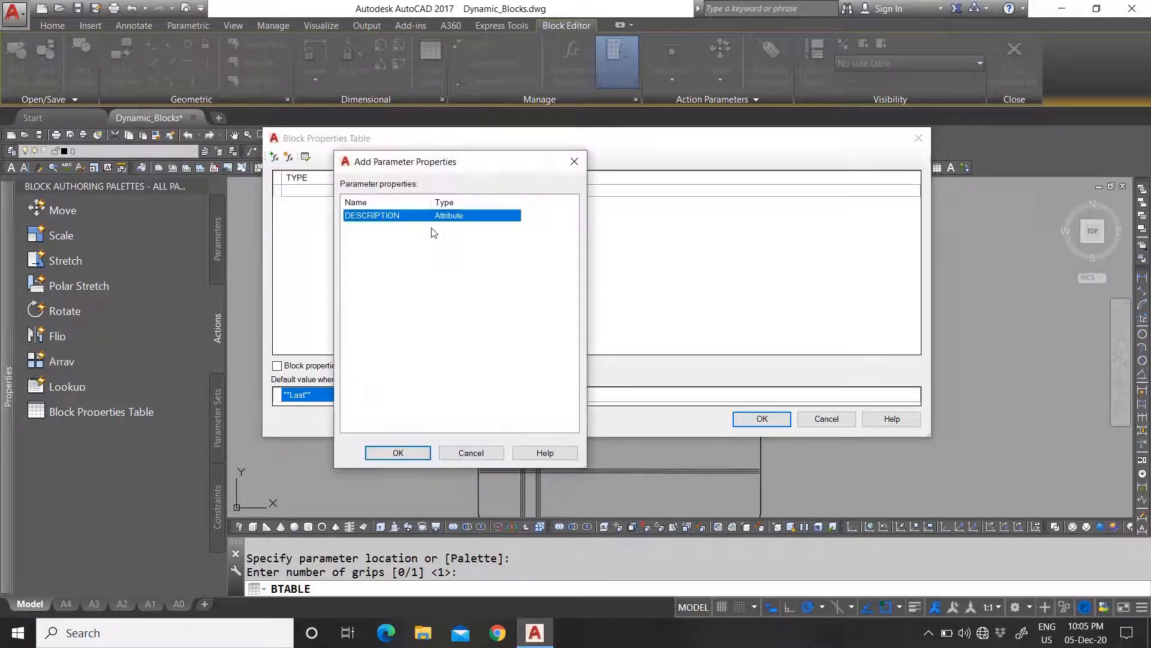
click(398, 452)
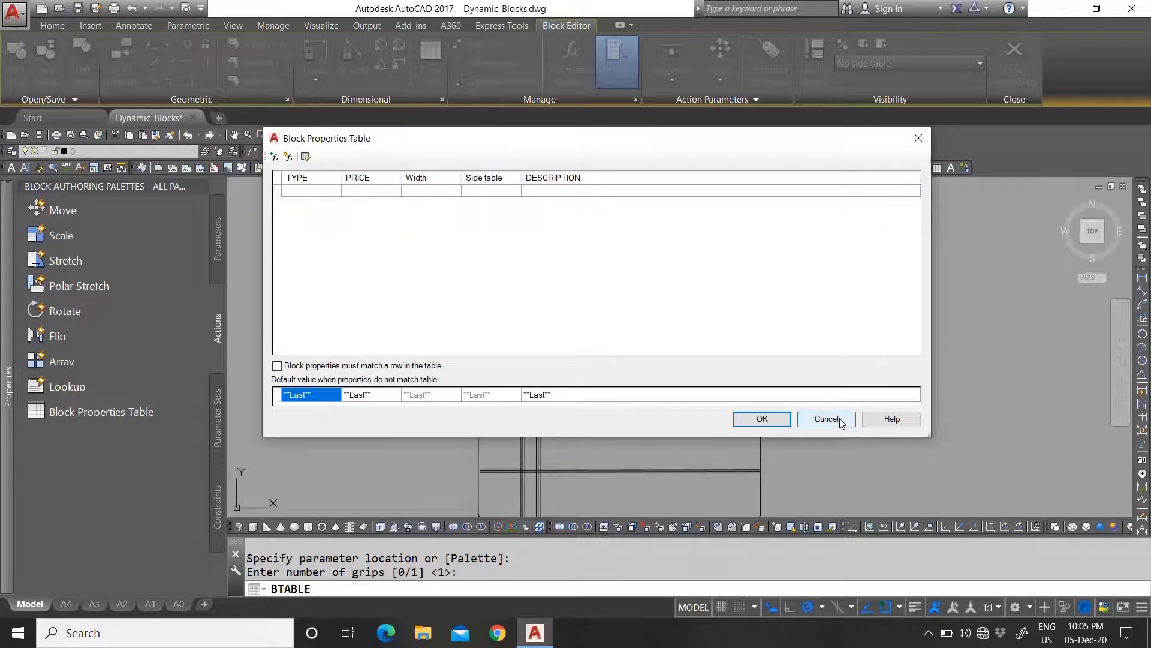
Step: Cancel the column setup and delete the block properties table from the bed's left edge
click(306, 192)
click(315, 191)
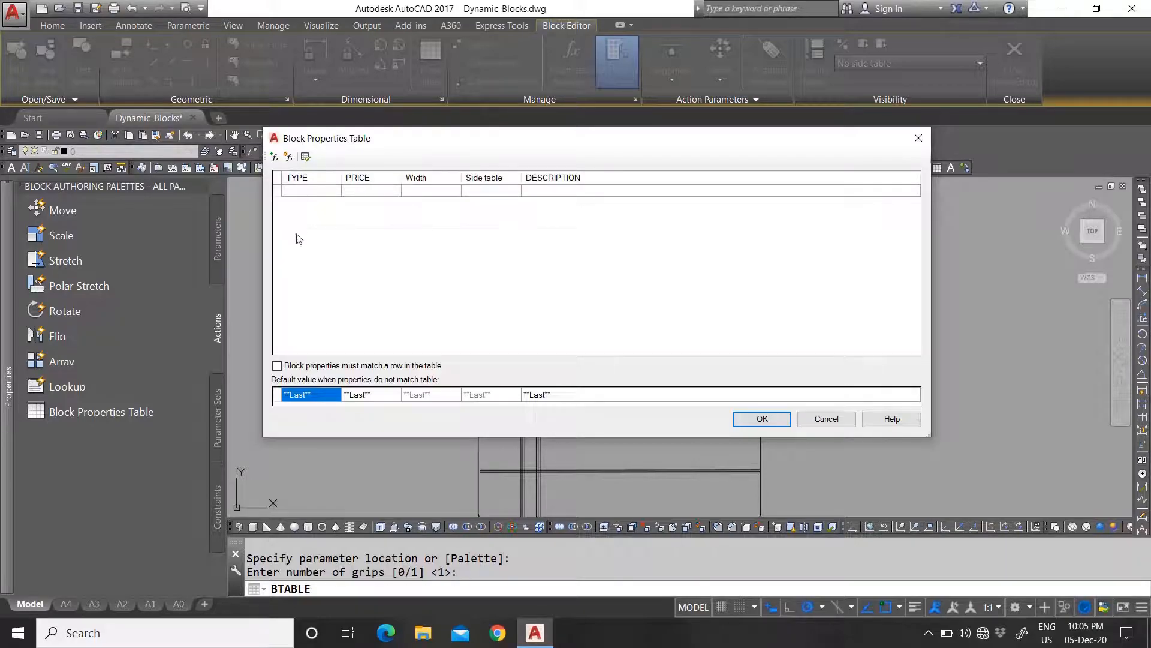
click(819, 419)
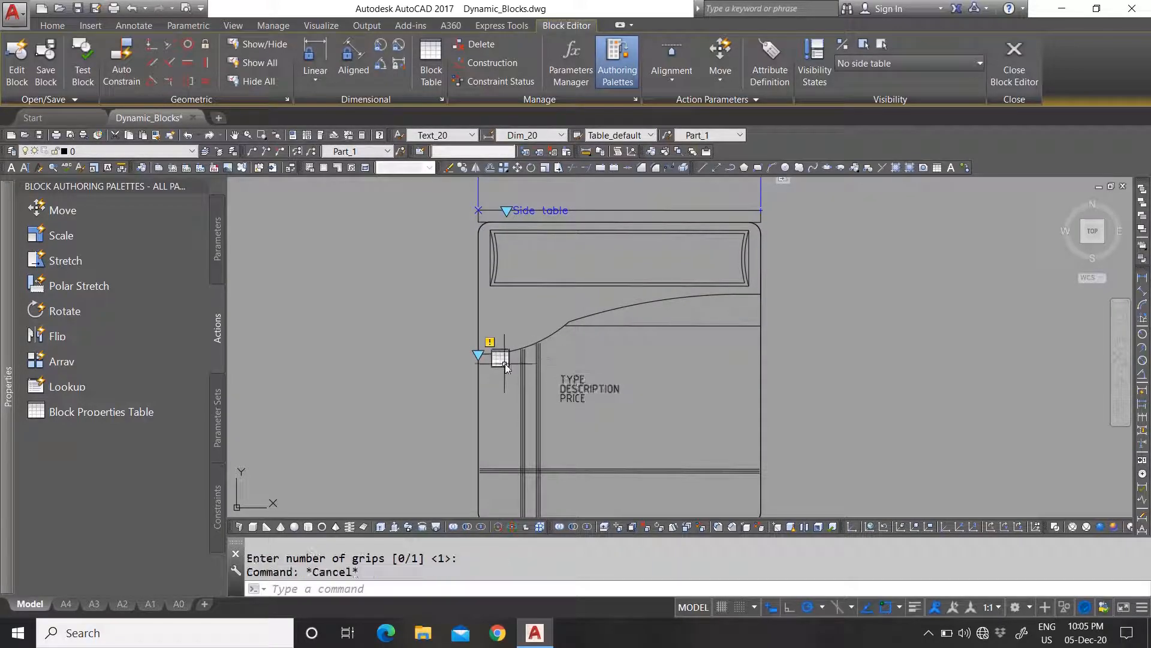
click(505, 367)
click(498, 362)
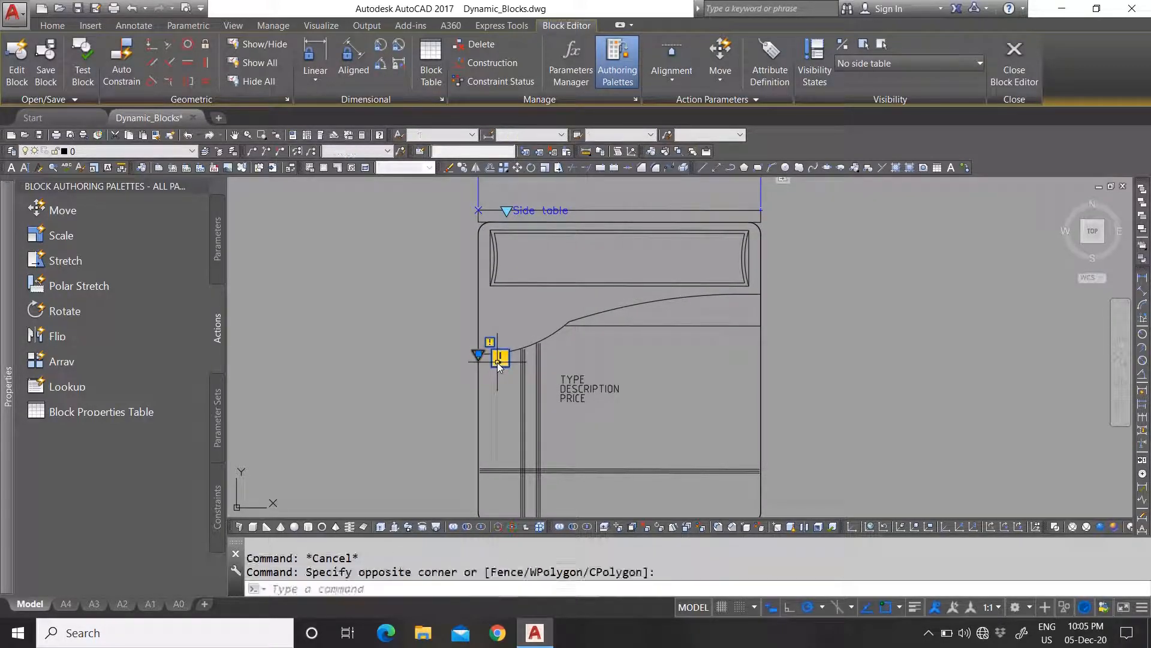
key(Delete)
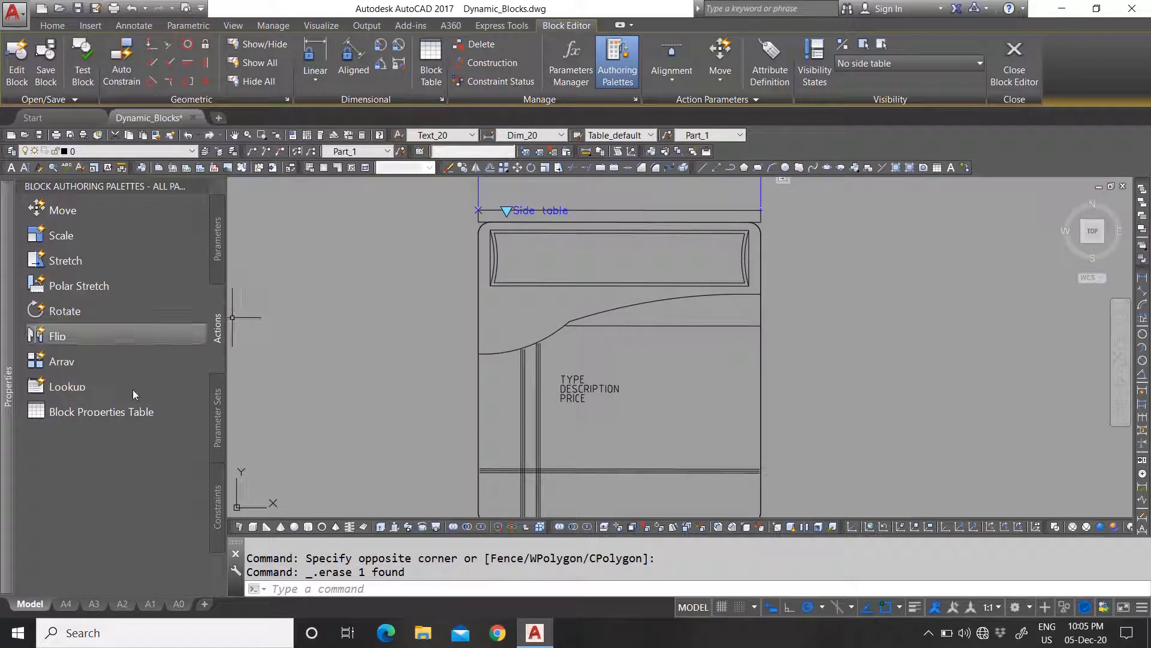
click(219, 241)
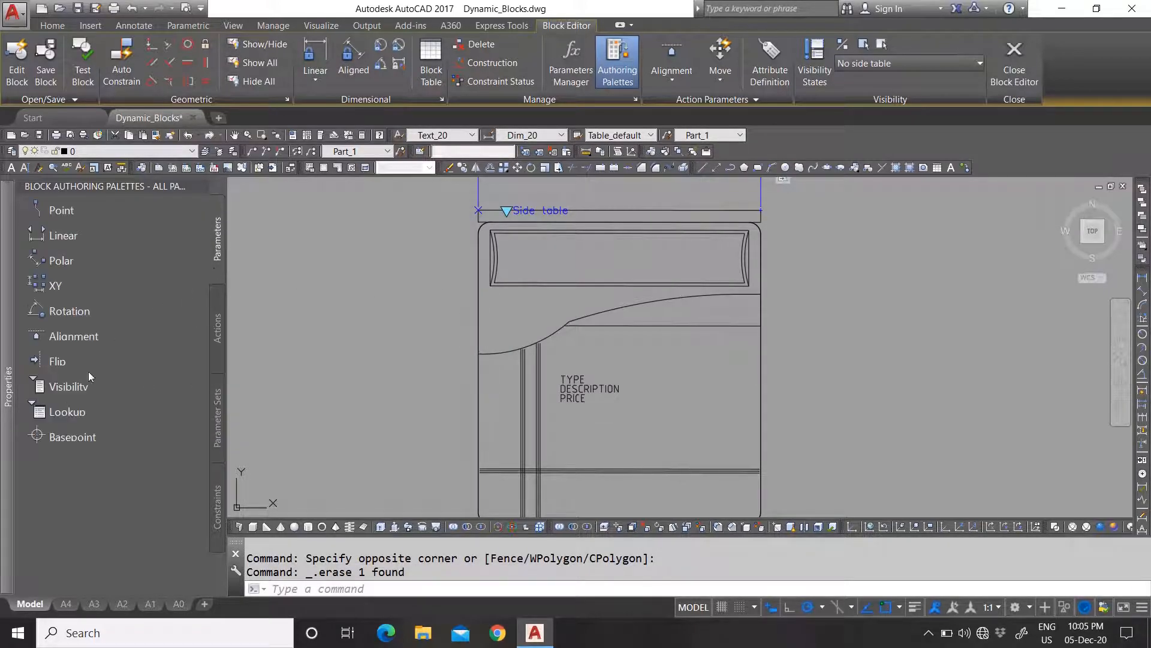
click(216, 307)
click(72, 385)
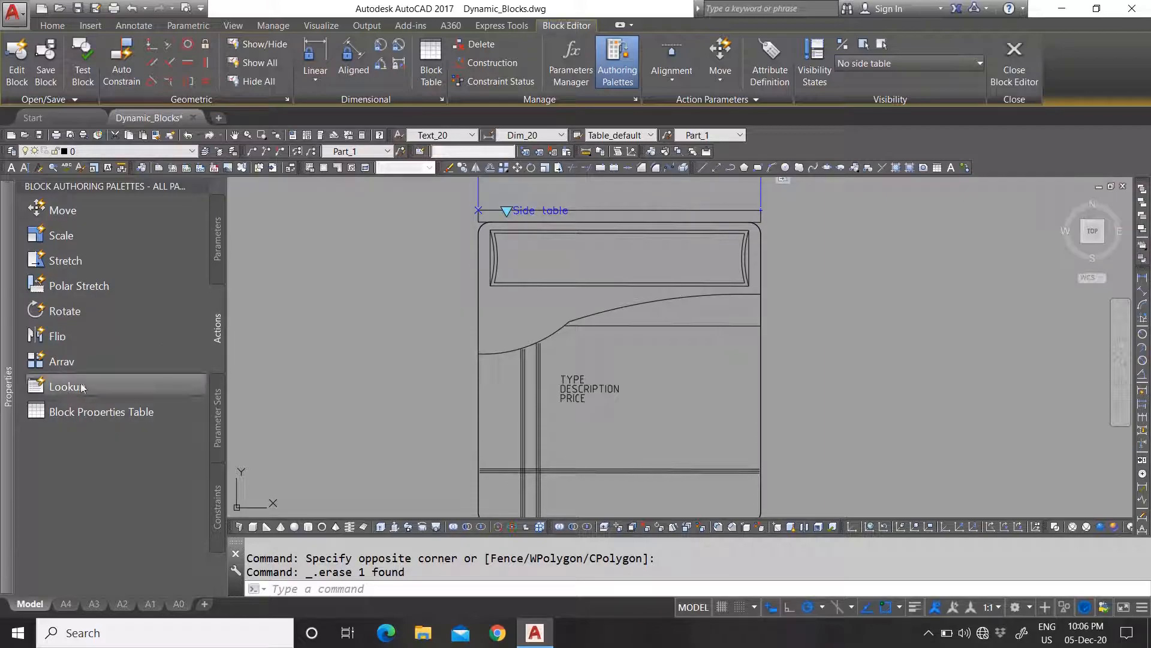
scroll(377, 281, down, 1)
scroll(446, 322, up, 1)
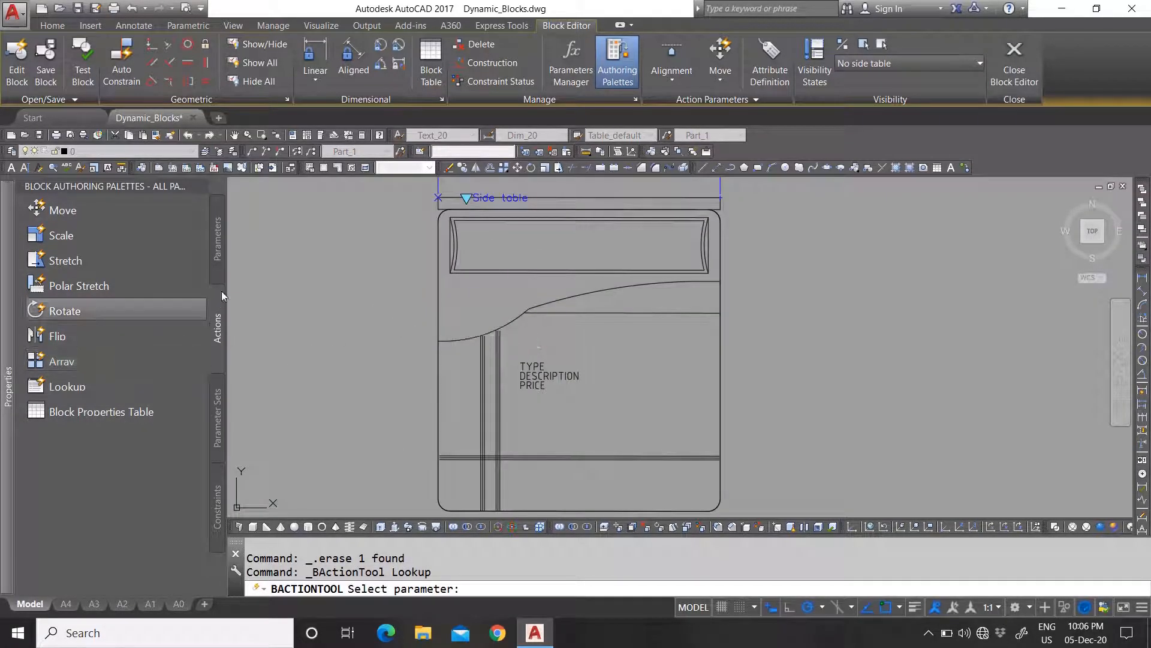
key(Escape)
Step: Place a lookup parameter on the bed's left edge, where the blanket curve starts
click(222, 261)
click(62, 412)
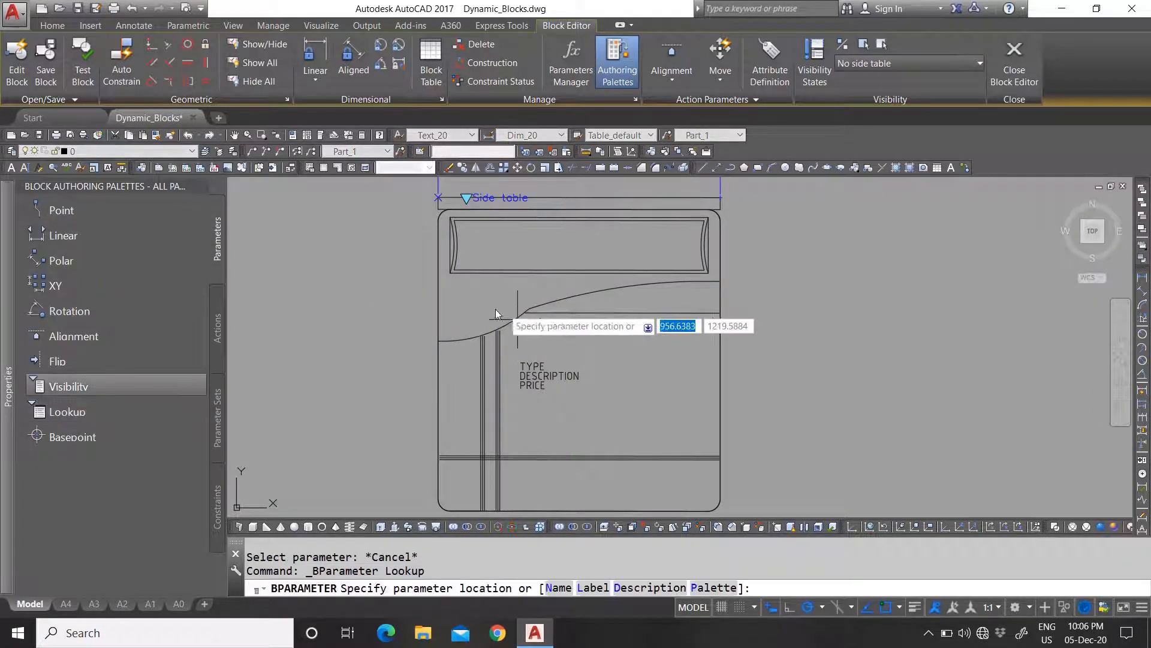
click(438, 342)
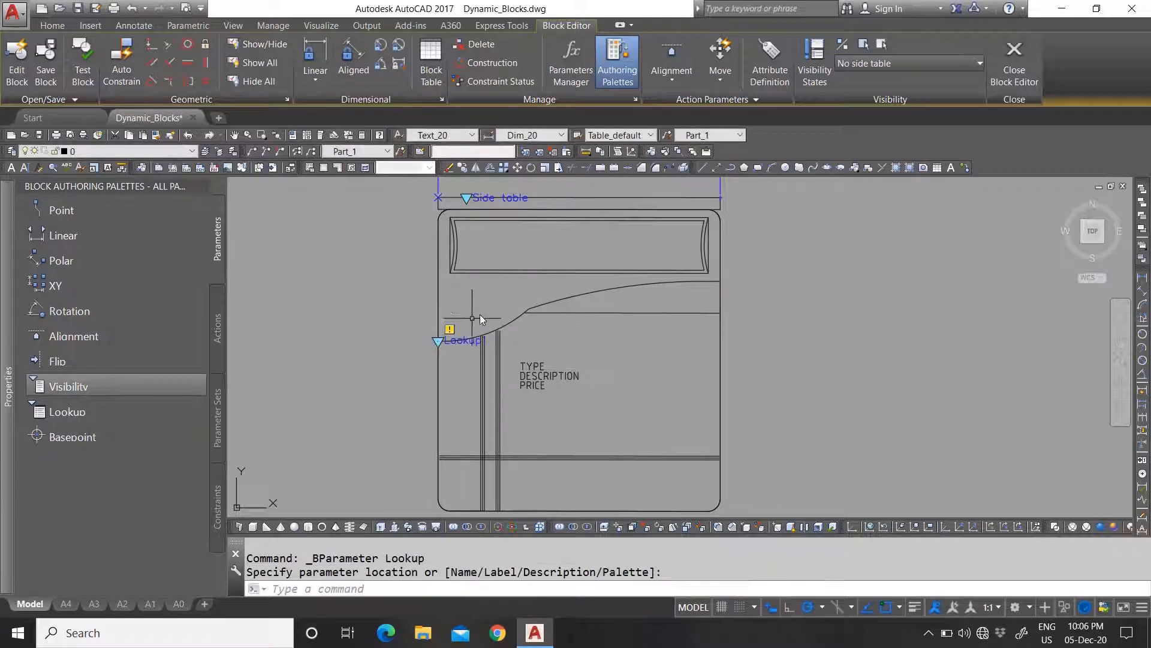
Step: Examine which parameters the lookup's property table offers as input properties and as lookup properties
double_click(466, 341)
drag(732, 183, 473, 146)
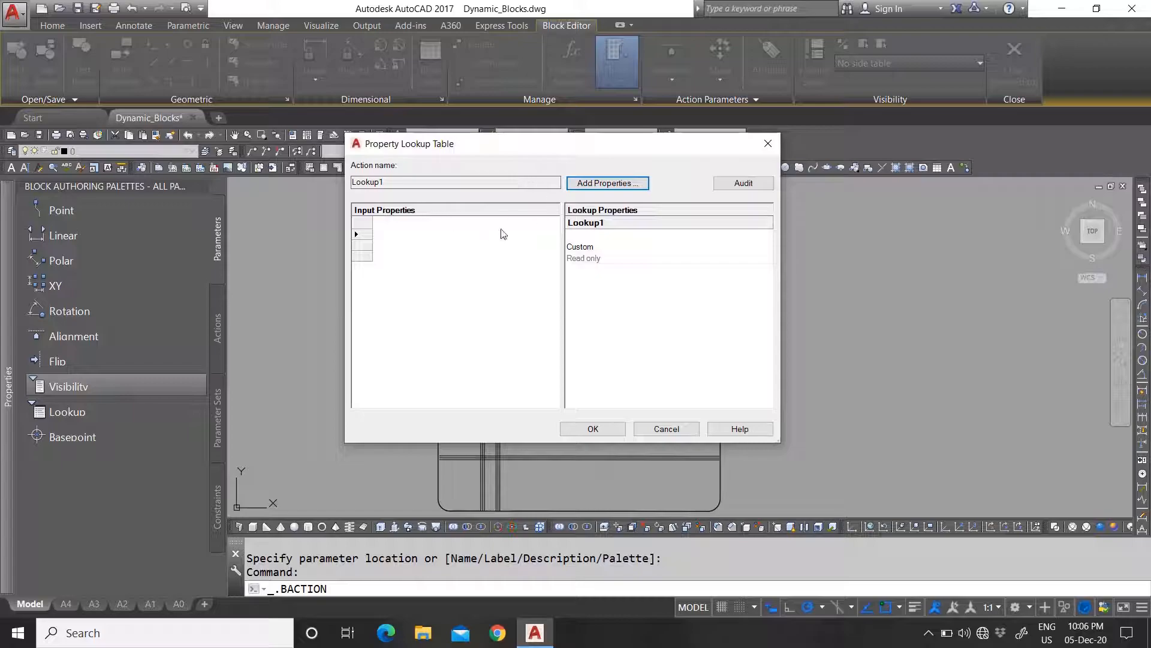
click(608, 183)
click(369, 227)
click(368, 217)
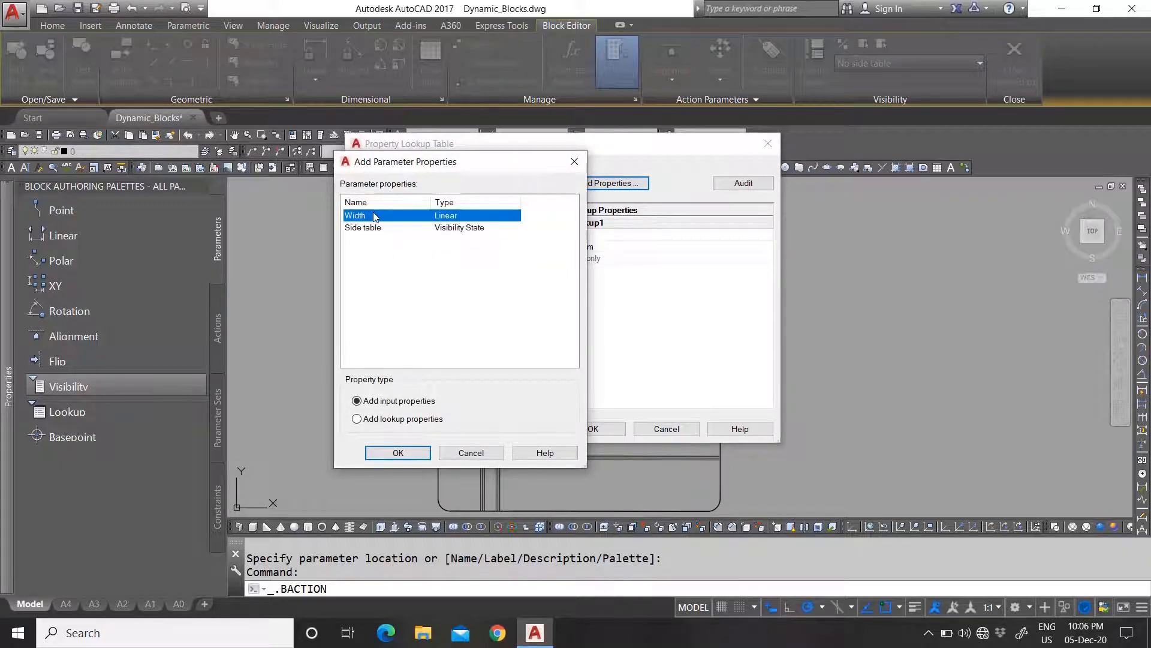
drag(423, 168, 419, 204)
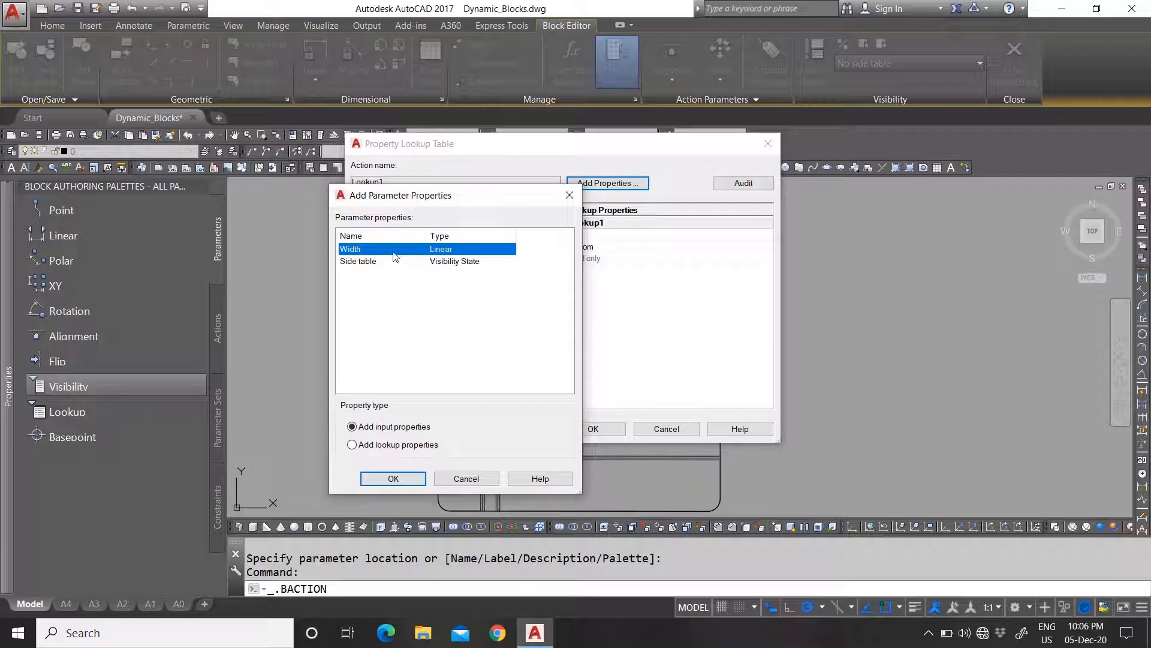
drag(393, 206, 401, 159)
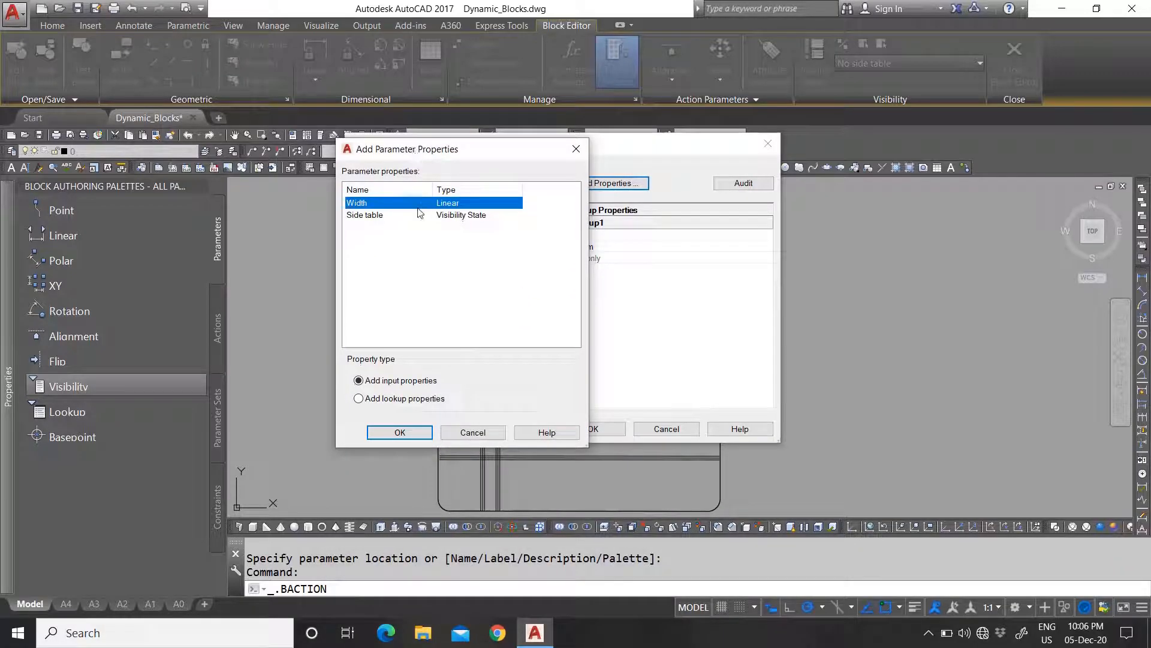
click(473, 432)
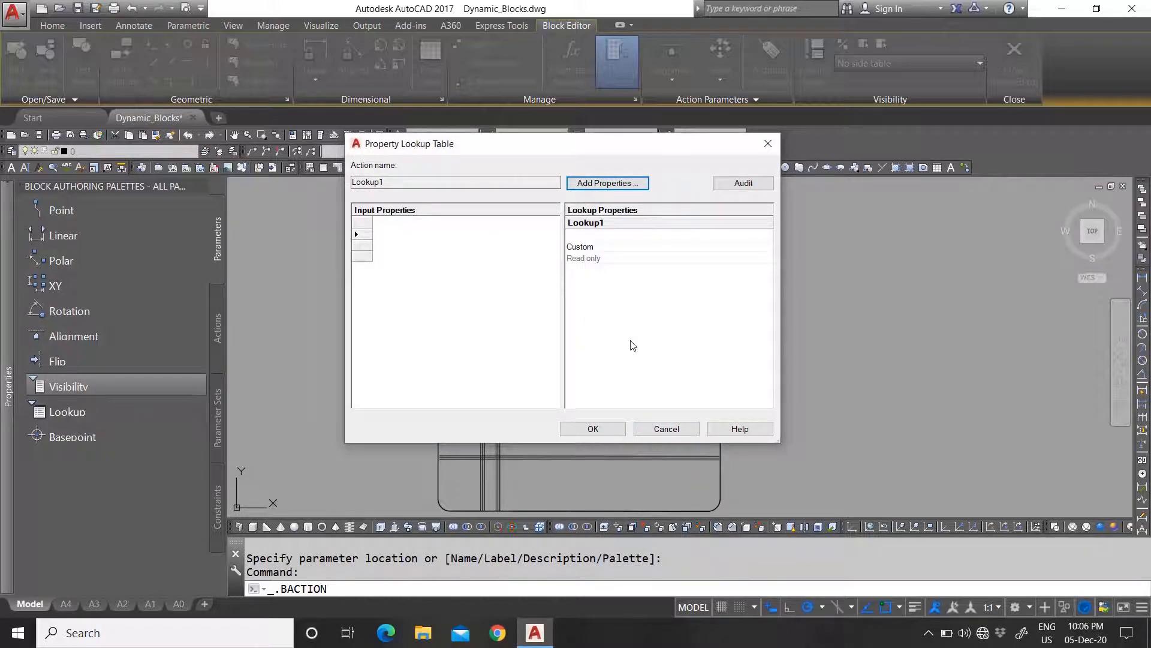
click(607, 183)
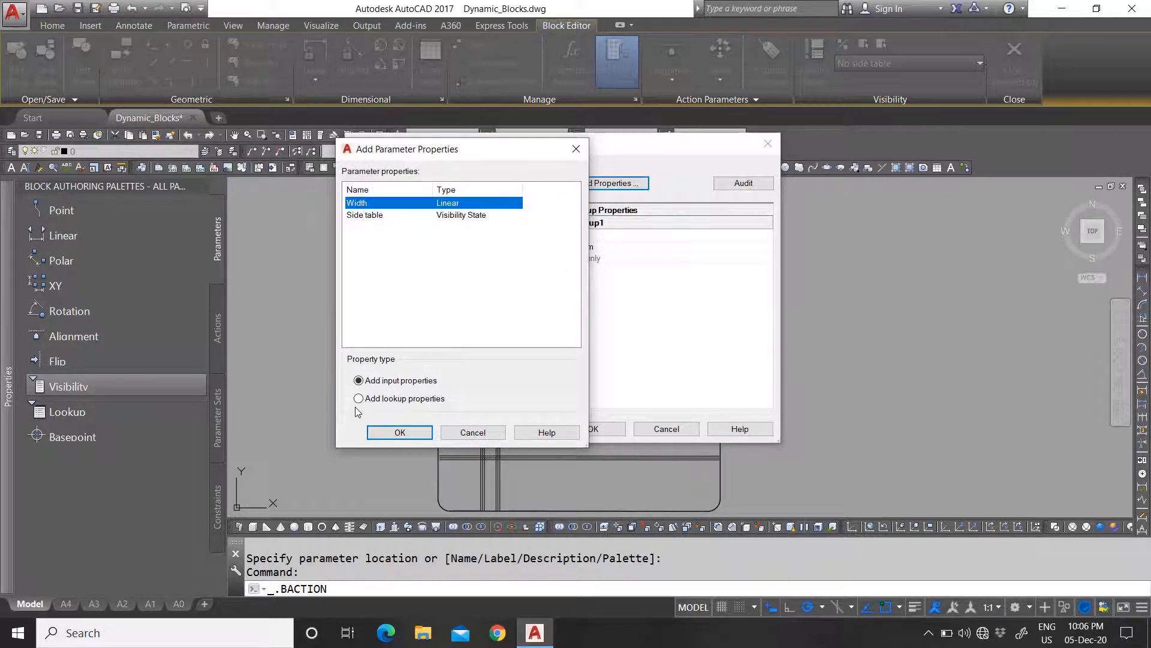
click(387, 399)
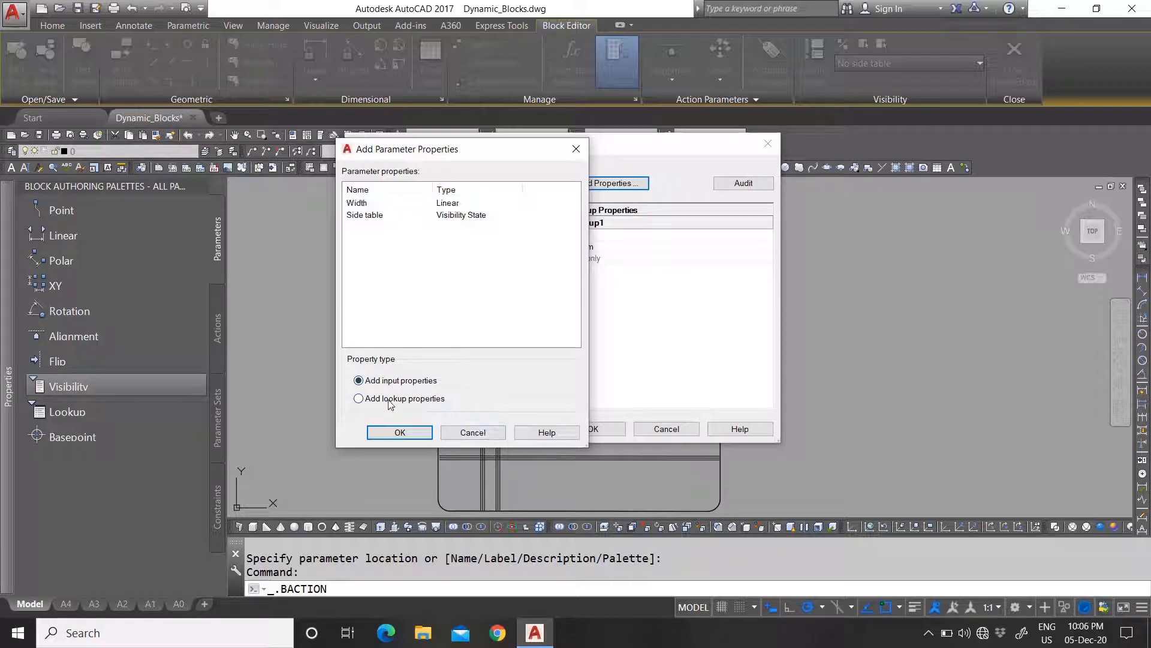
click(358, 380)
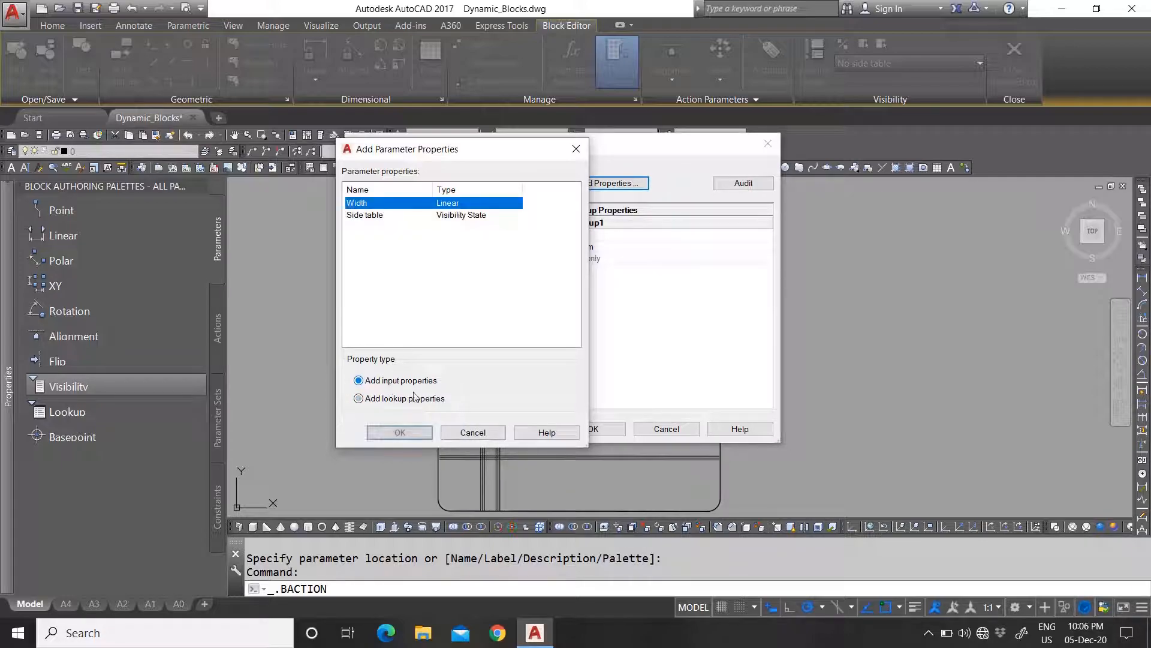
Step: Cancel the property lookup table and delete the lookup parameter from the bed's left edge
click(473, 432)
click(665, 428)
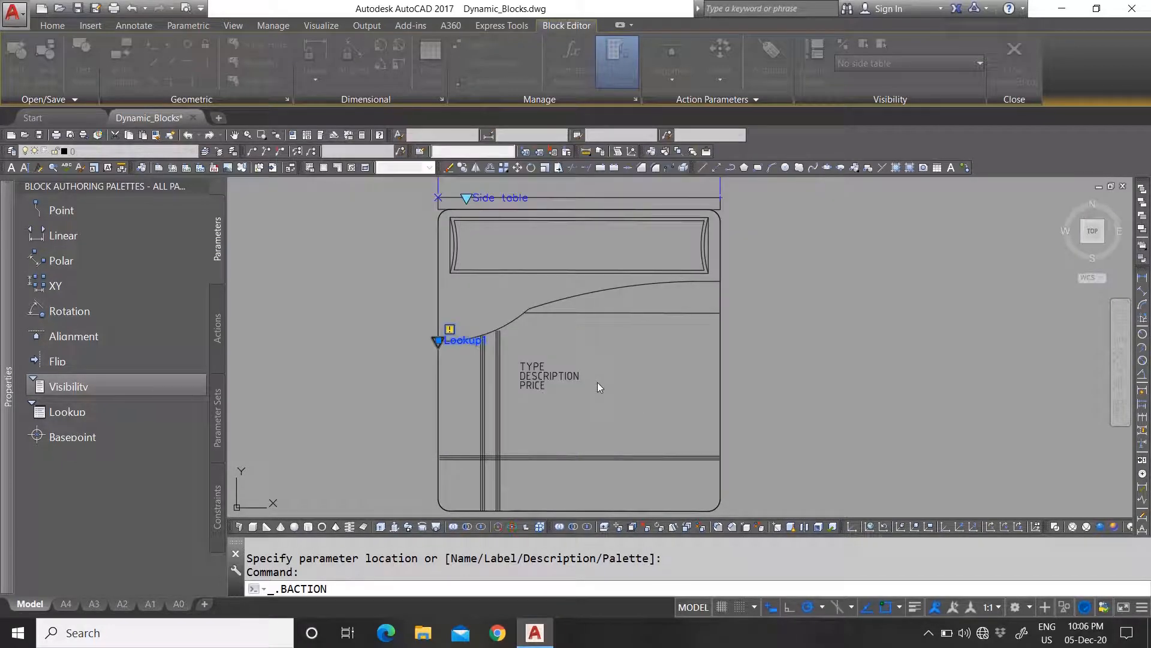
click(450, 331)
key(Delete)
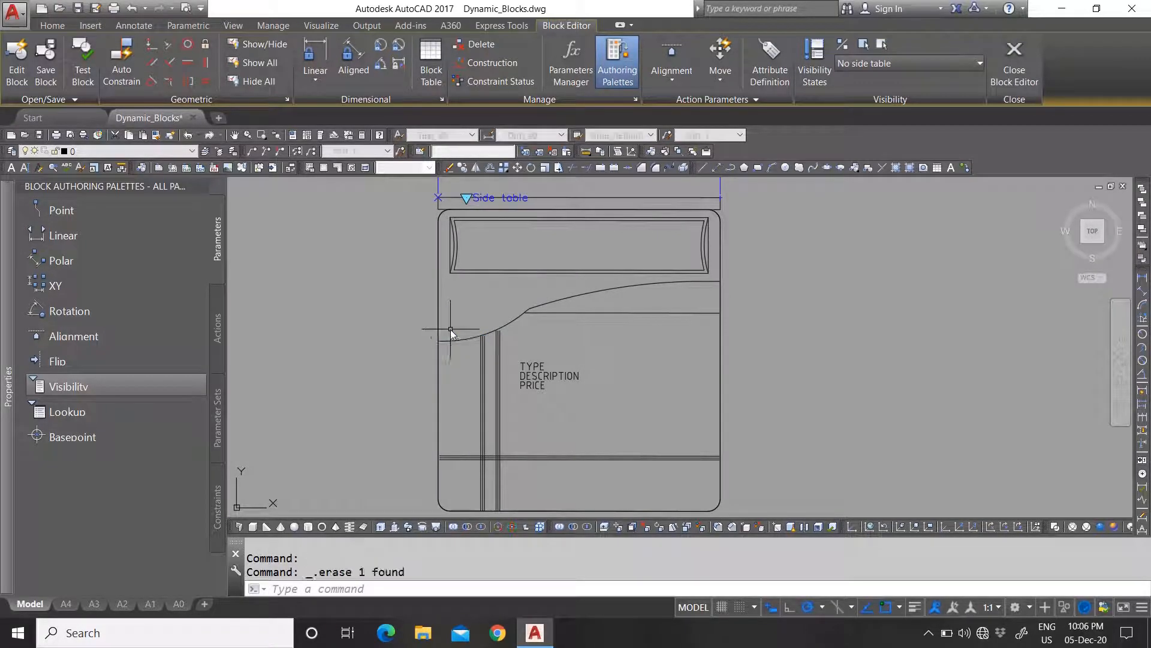
Step: Place a new block properties table with one grip in the bed block
click(217, 327)
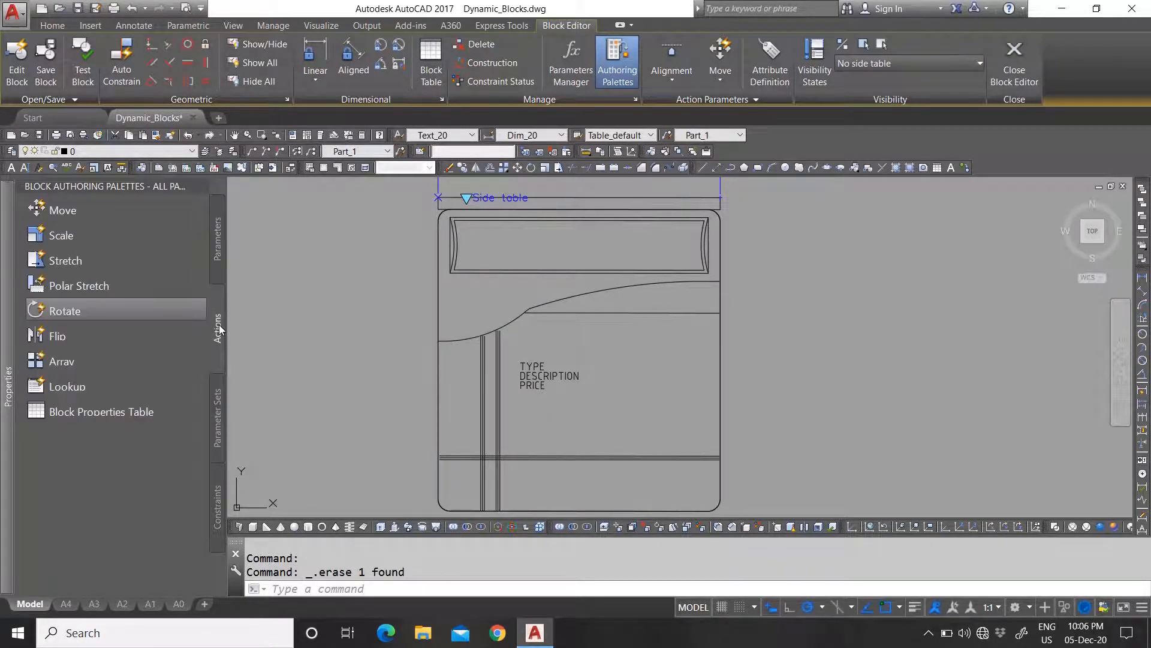
click(114, 412)
key(Return)
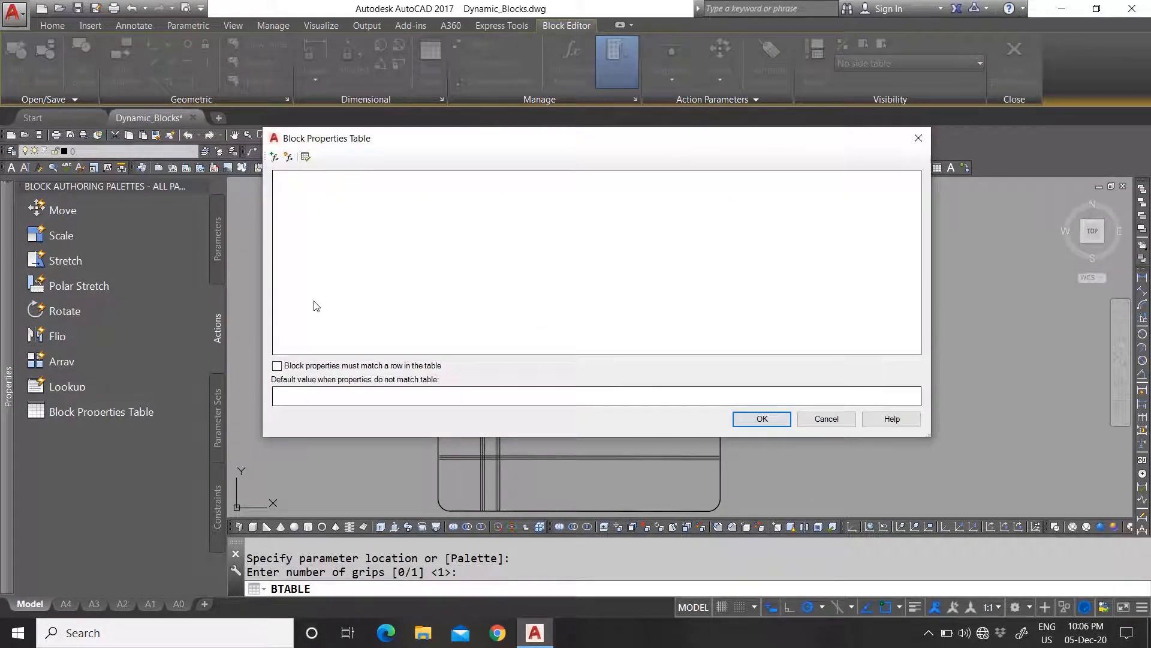
Step: Add the TYPE, DESCRIPTION, PRICE, Width and Side table properties as columns of the block properties table
click(275, 157)
click(400, 431)
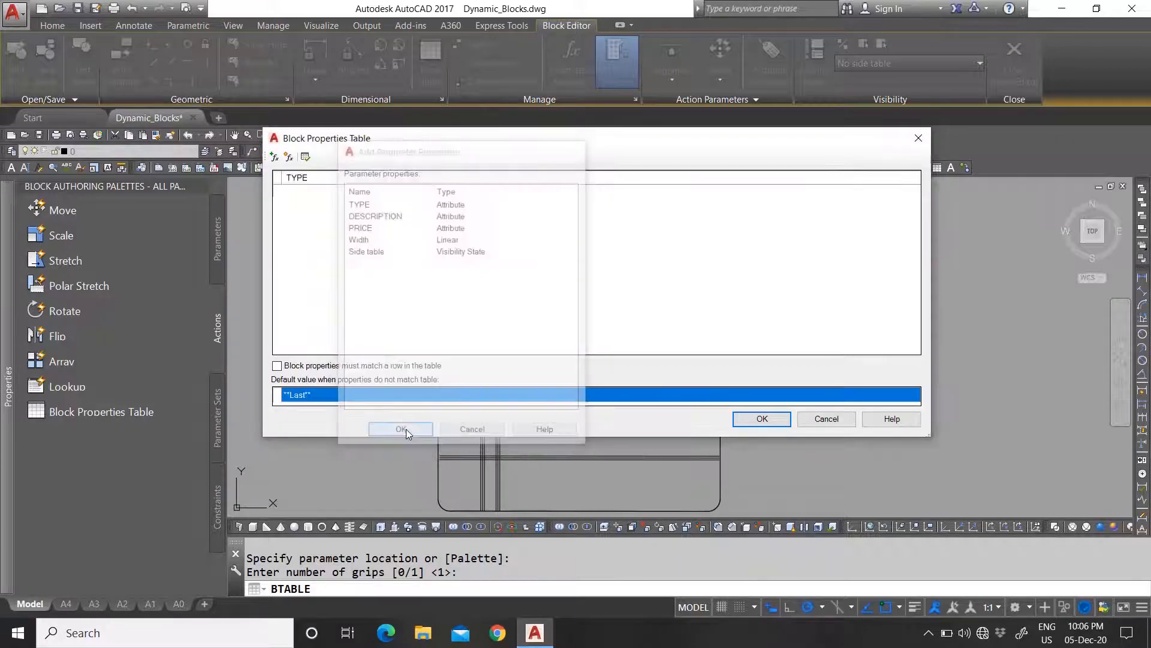
click(274, 156)
click(420, 216)
click(372, 203)
click(378, 432)
click(274, 157)
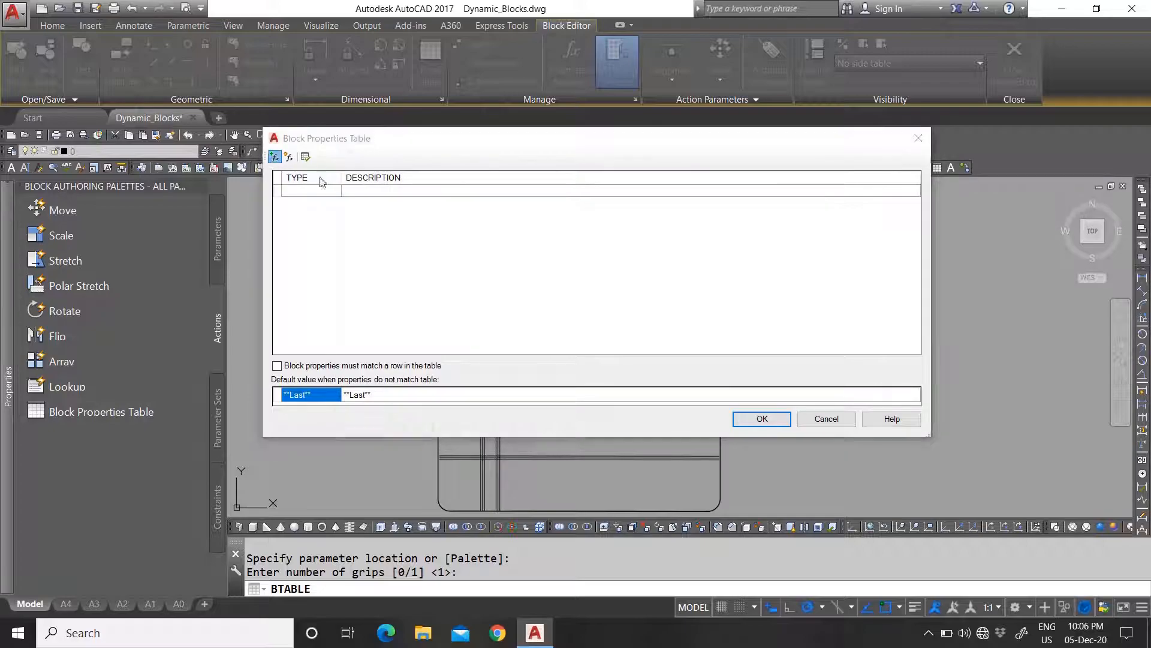
shift+click(398, 228)
click(398, 430)
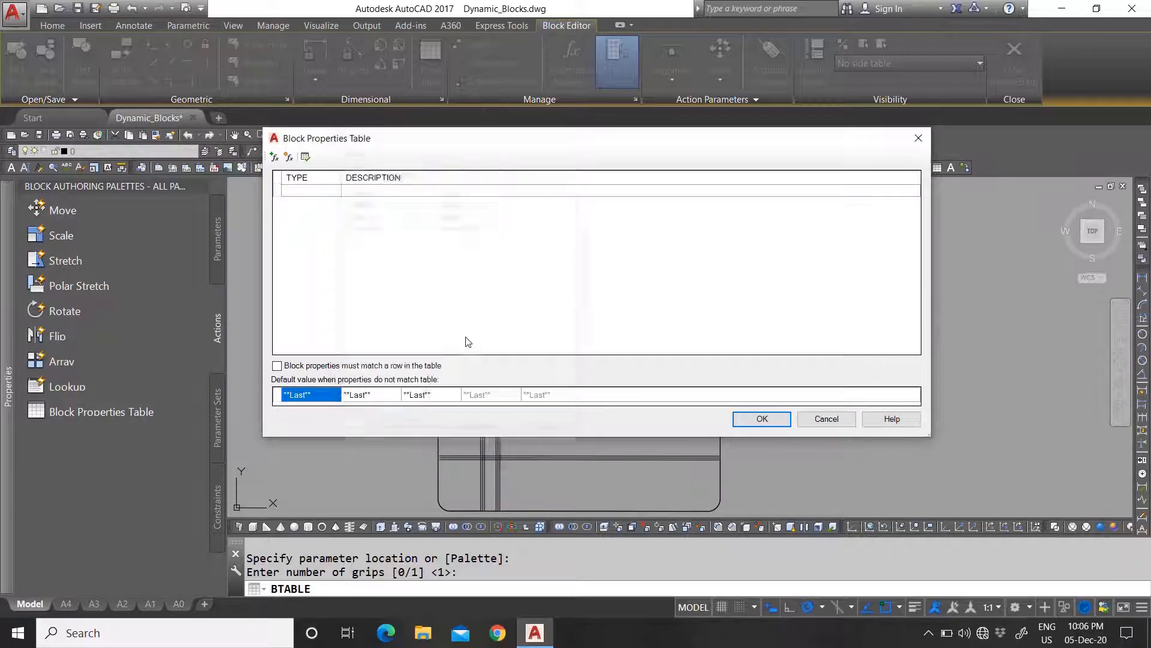
Step: Fill the first table row with TYPE KS-00, DESCRIPTION "Kingsize bed with 2 side tables" and PRICE $600
click(307, 190)
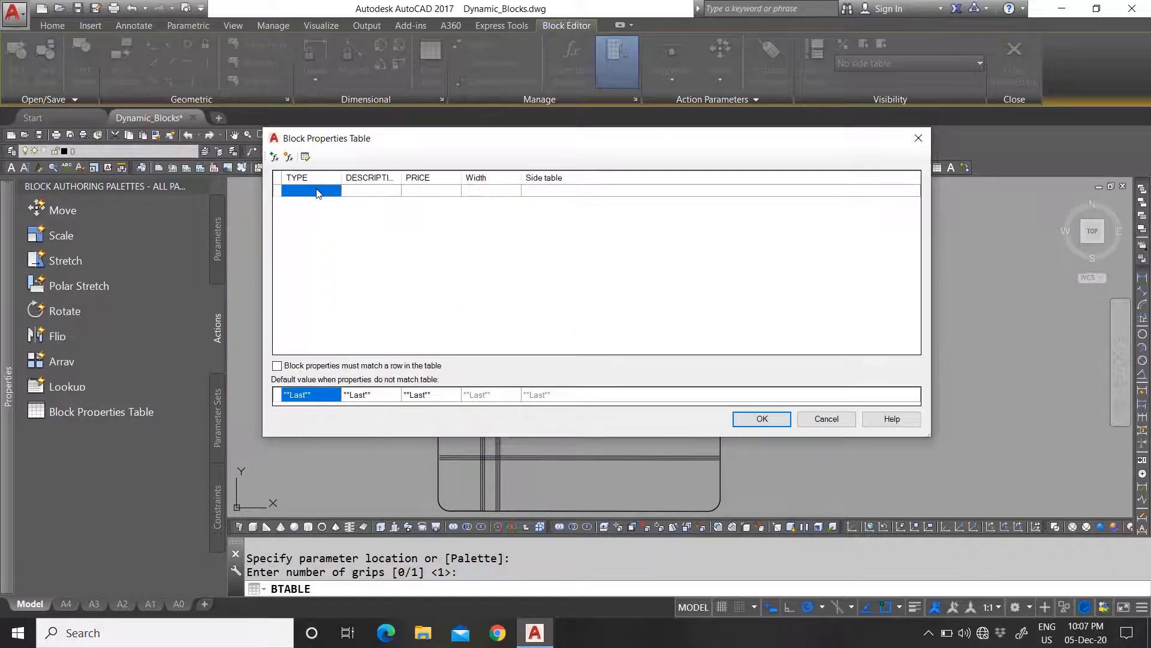
click(317, 192)
mouse_move(334, 142)
mouse_down()
mouse_move(361, 428)
mouse_move(364, 336)
mouse_move(325, 159)
mouse_up()
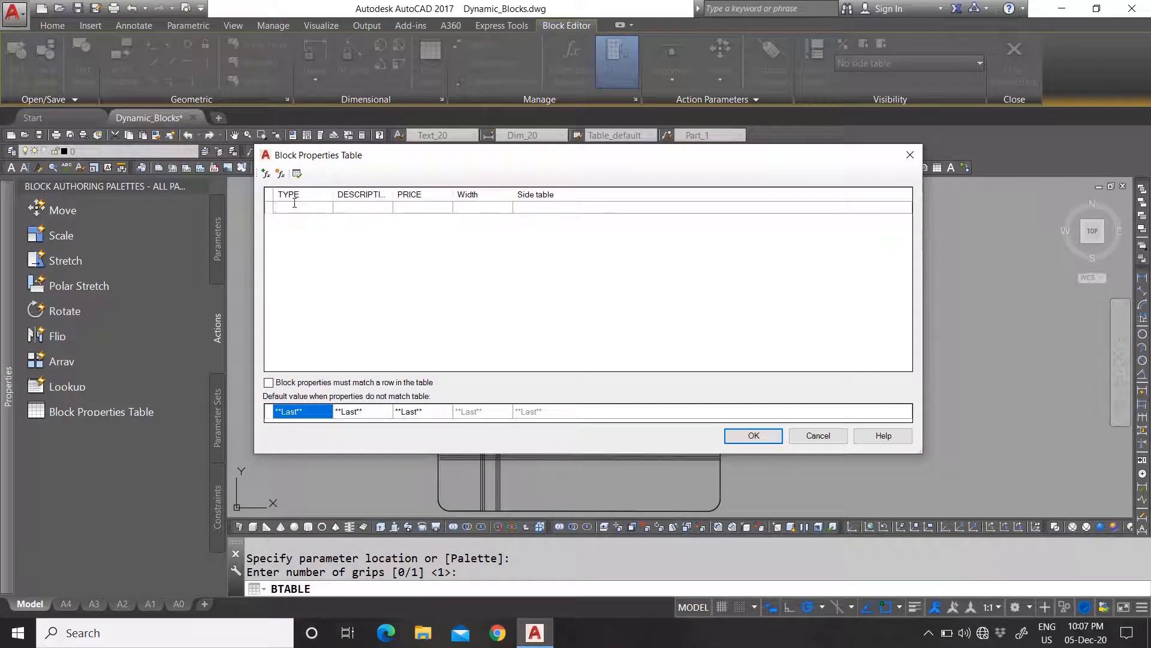
text(KS-00)
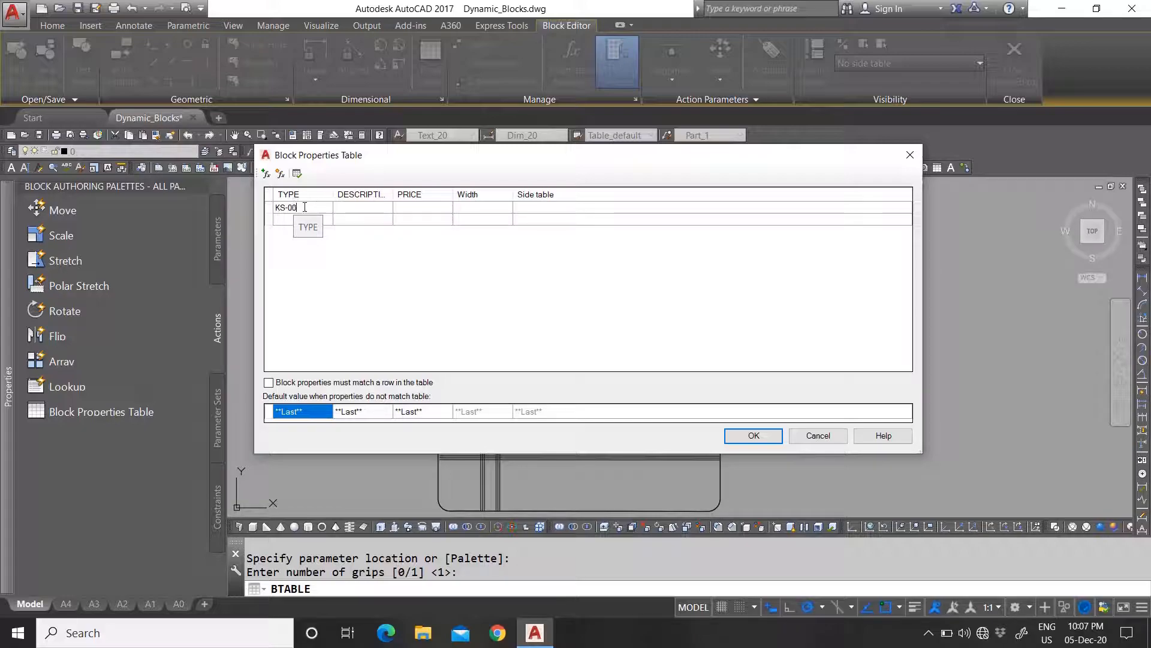
click(353, 213)
click(368, 210)
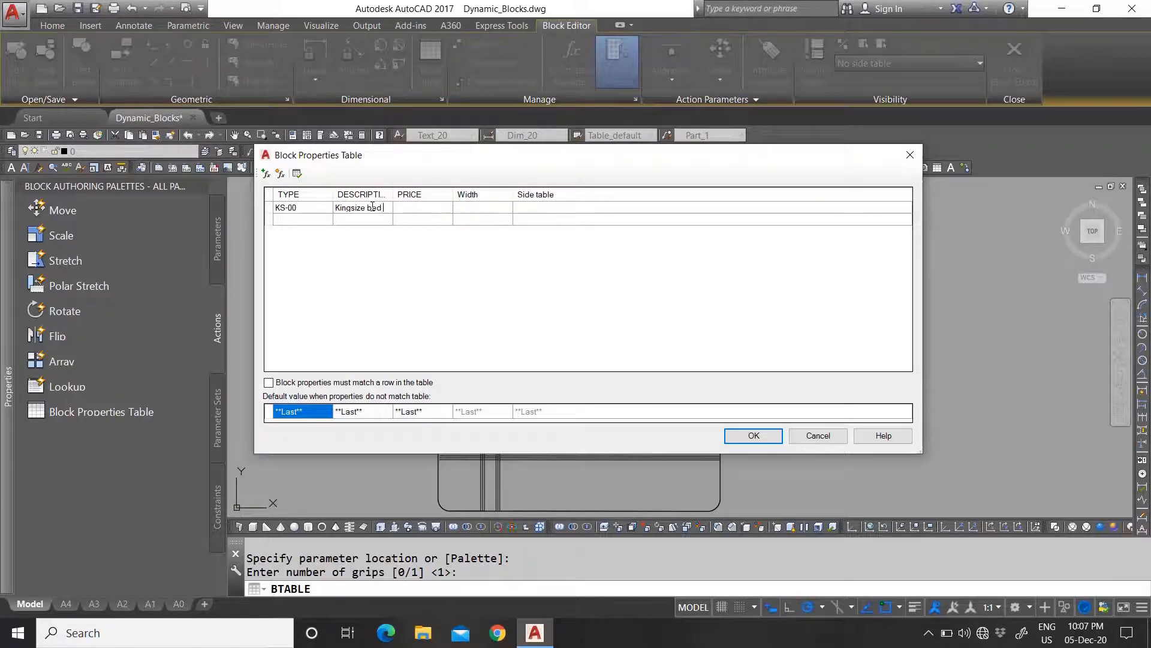
text(th 2 side tables)
click(416, 211)
click(418, 211)
text($)
click(462, 209)
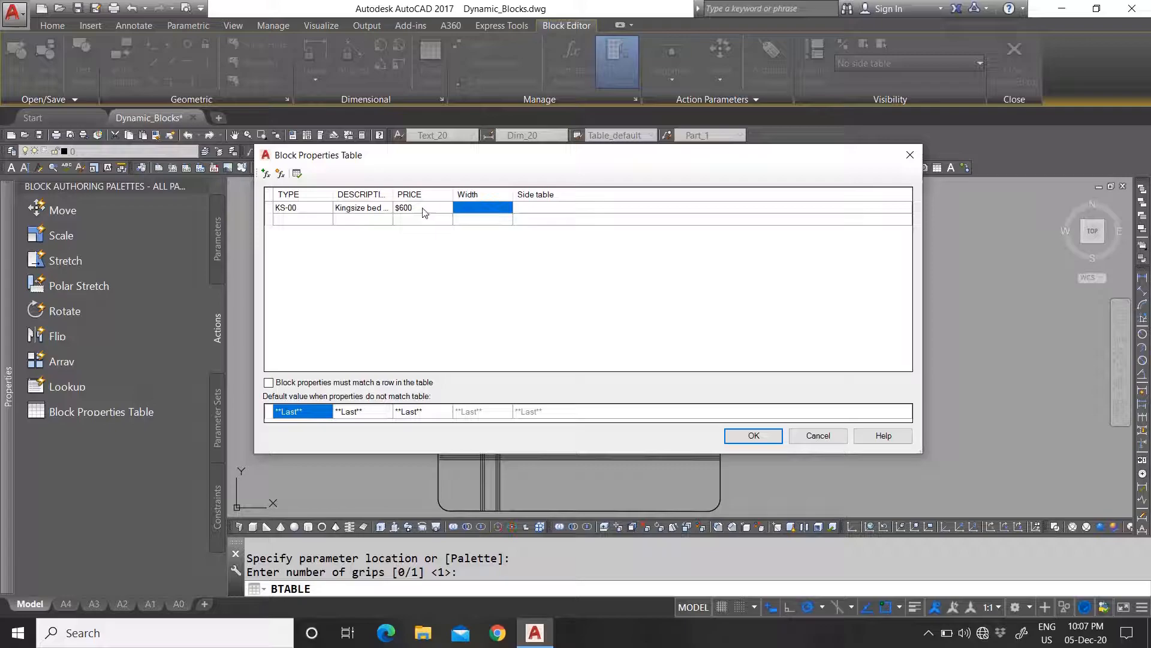
Step: Shorten the KS-00 row's DESCRIPTION to "Kingsize bed"
click(365, 210)
click(369, 208)
double_click(350, 207)
drag(353, 207, 399, 206)
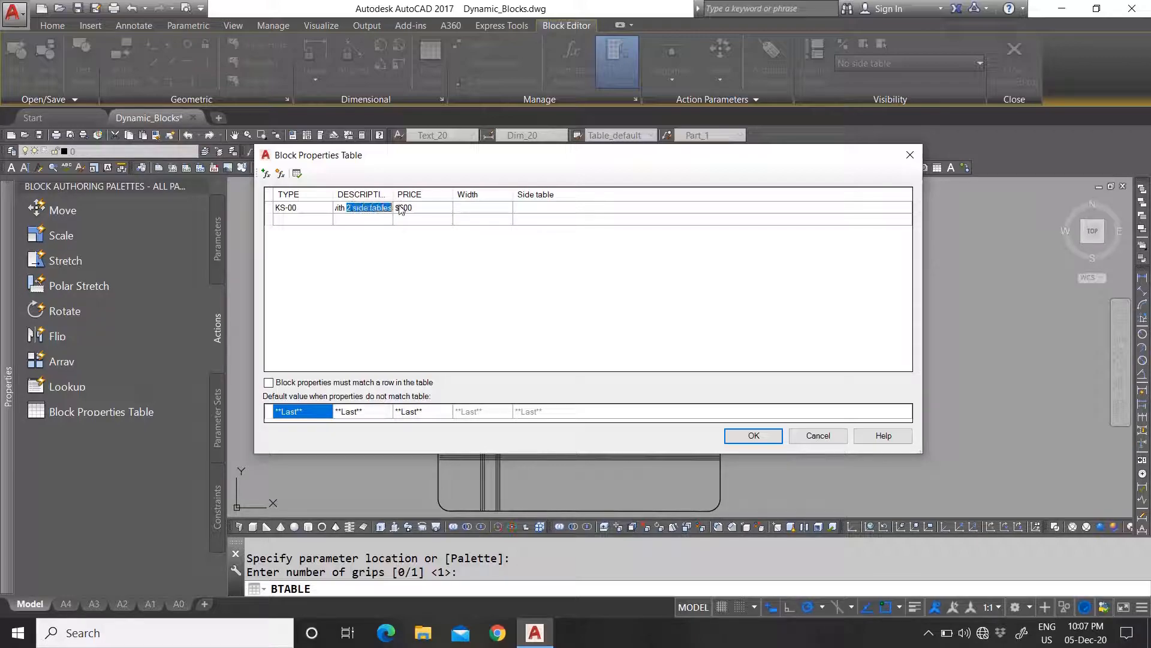
key(BackSpace)
key(BackSpace)
key(BackSpace)
key(BackSpace)
key(BackSpace)
Step: Set the KS-00 row's Width to 1800 and its Side table state to No side table
click(478, 210)
click(492, 210)
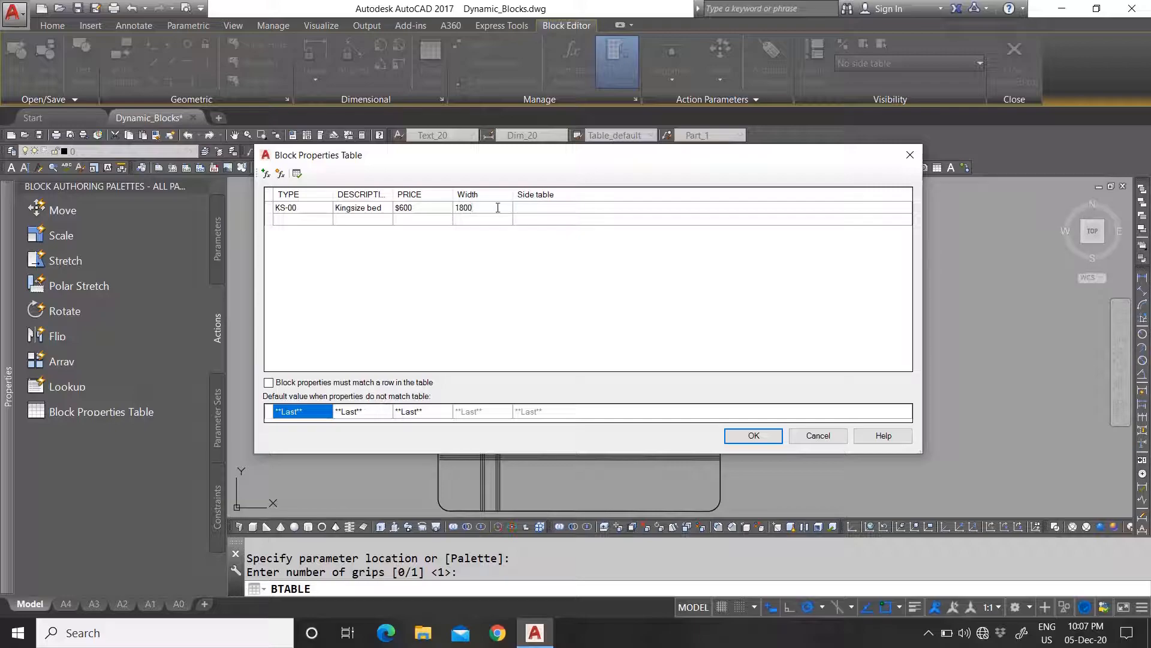
click(527, 211)
click(541, 211)
mouse_move(521, 161)
mouse_down()
mouse_move(491, 429)
mouse_move(486, 208)
mouse_up()
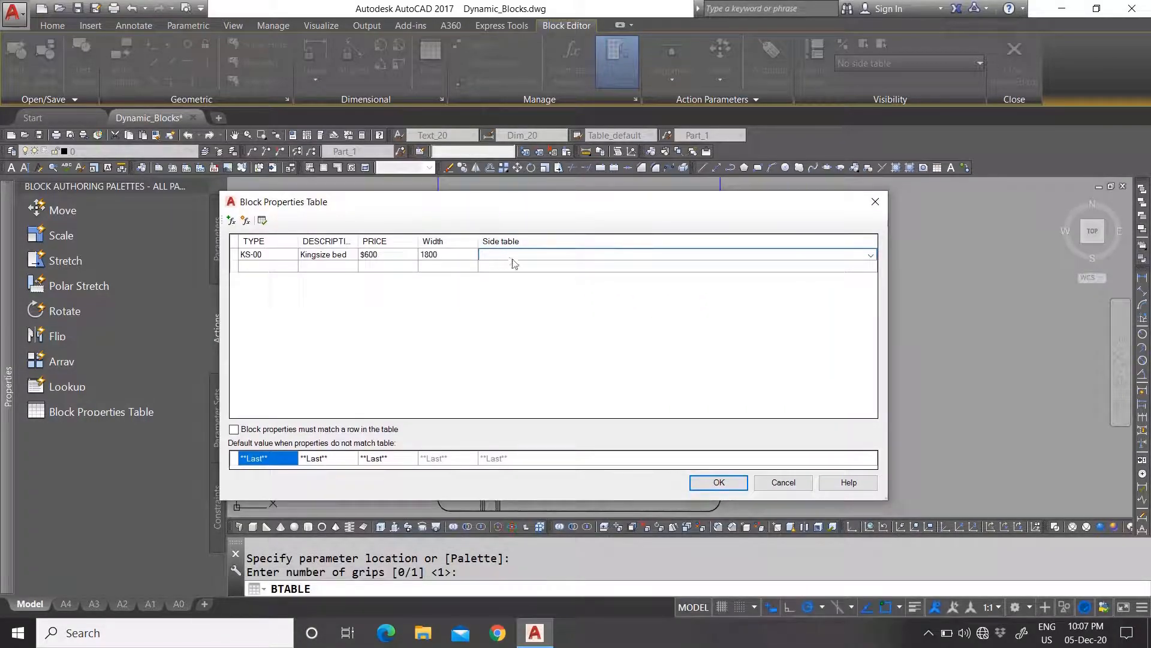
click(804, 285)
click(843, 255)
click(869, 255)
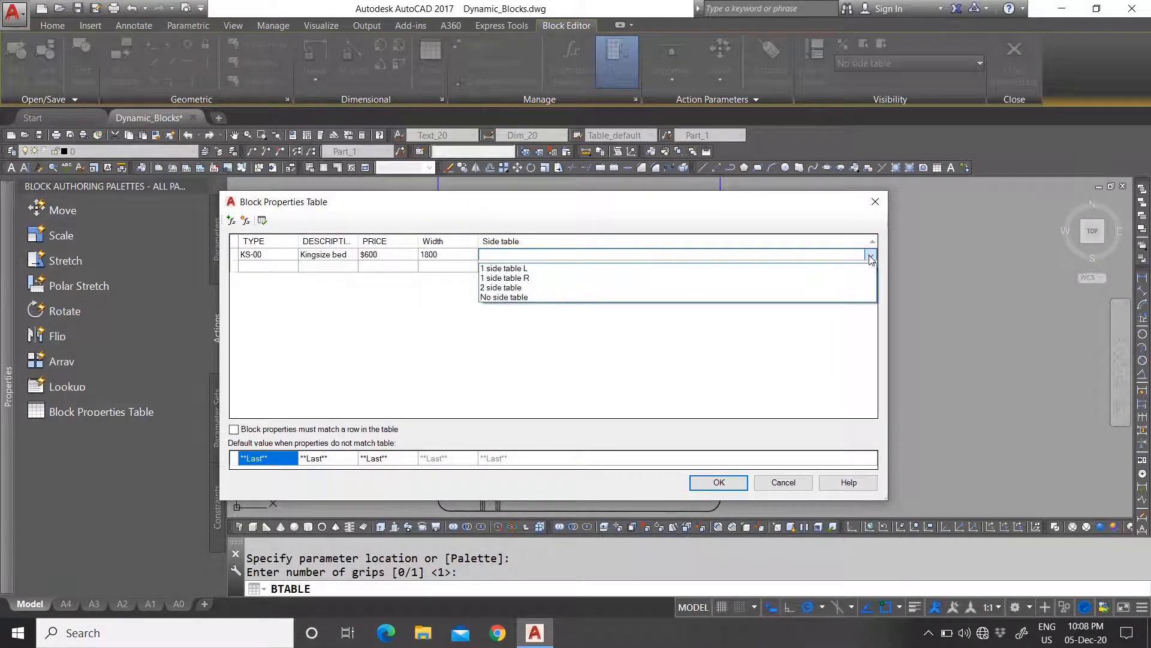
click(521, 296)
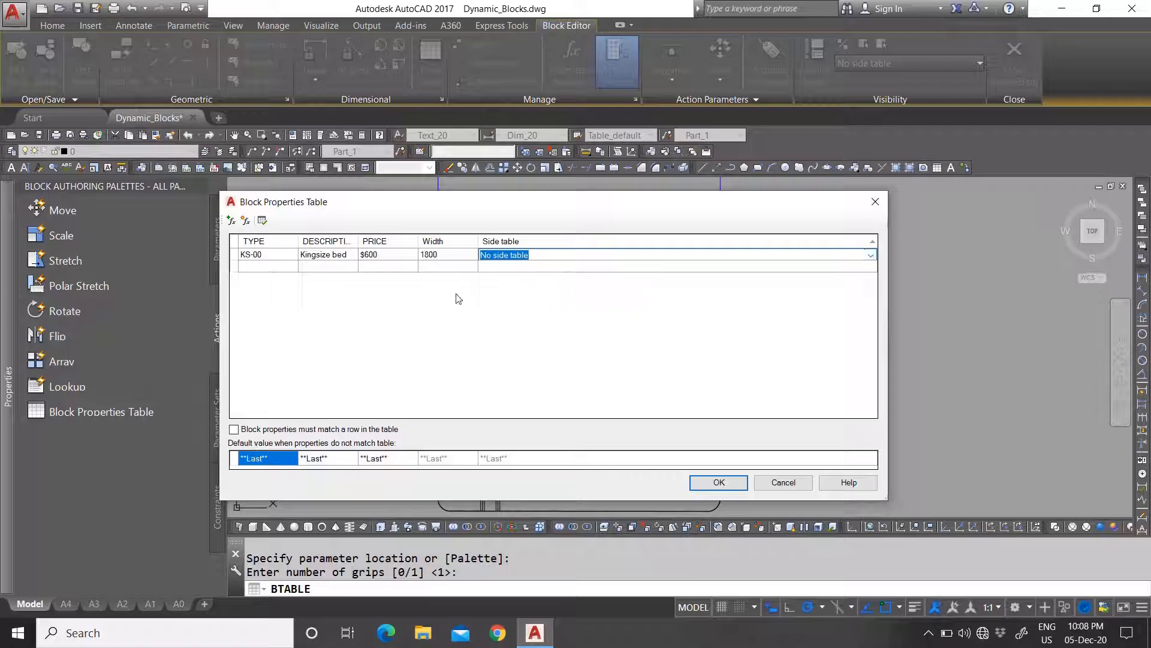
Step: Begin a second row with TYPE KS-01L and DESCRIPTION "Kingsize bed with 1 side table", reusing the first row's description
click(270, 268)
click(276, 268)
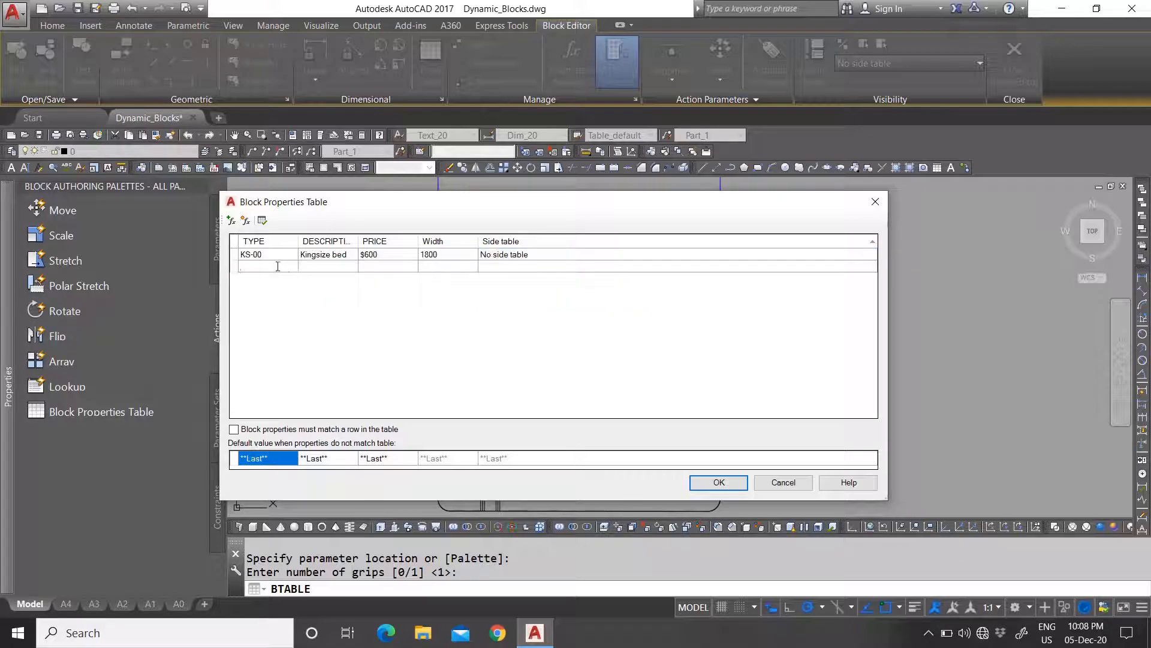
text(KS-01L)
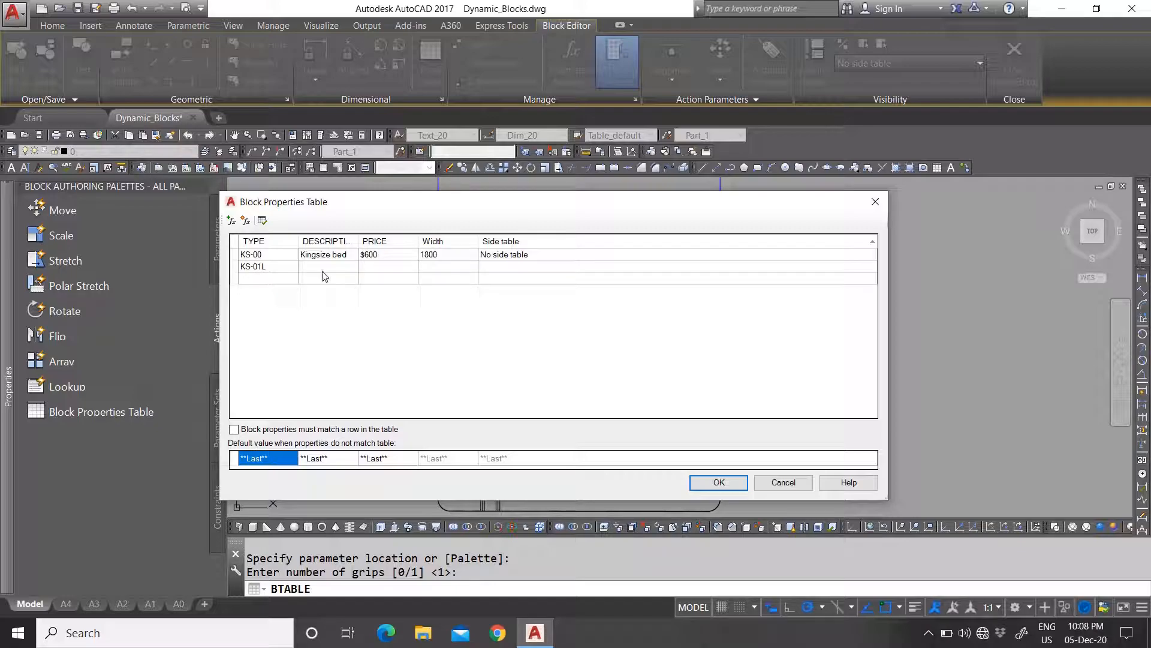
click(327, 267)
click(333, 255)
right_click(337, 256)
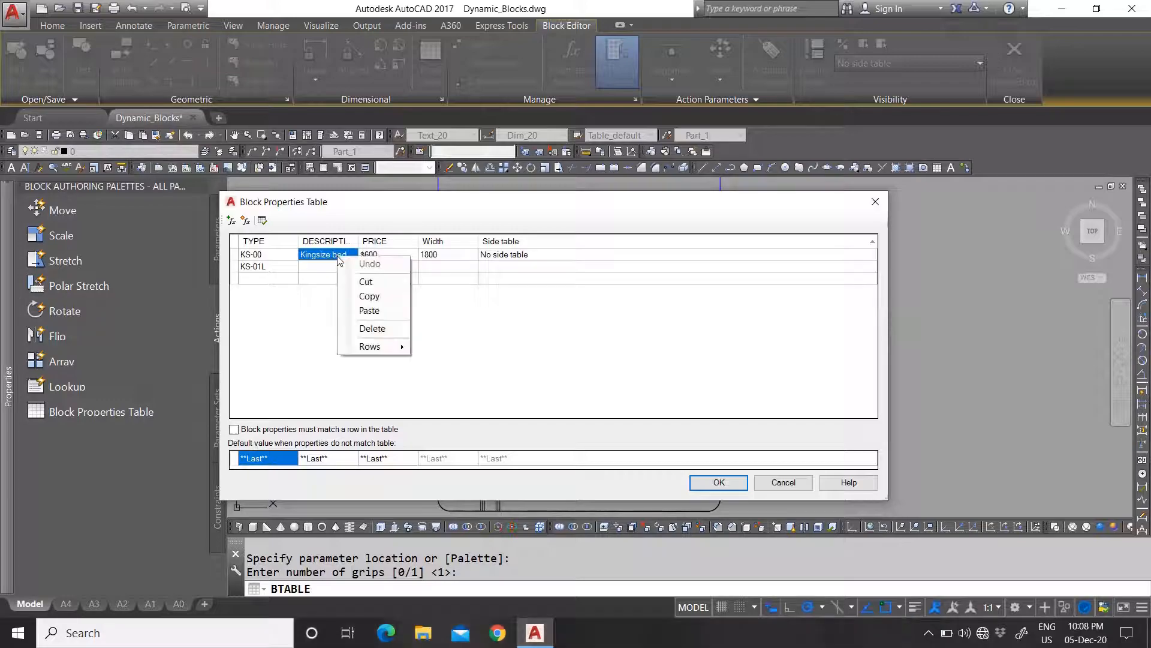
click(355, 295)
click(324, 269)
key(ctrl+v)
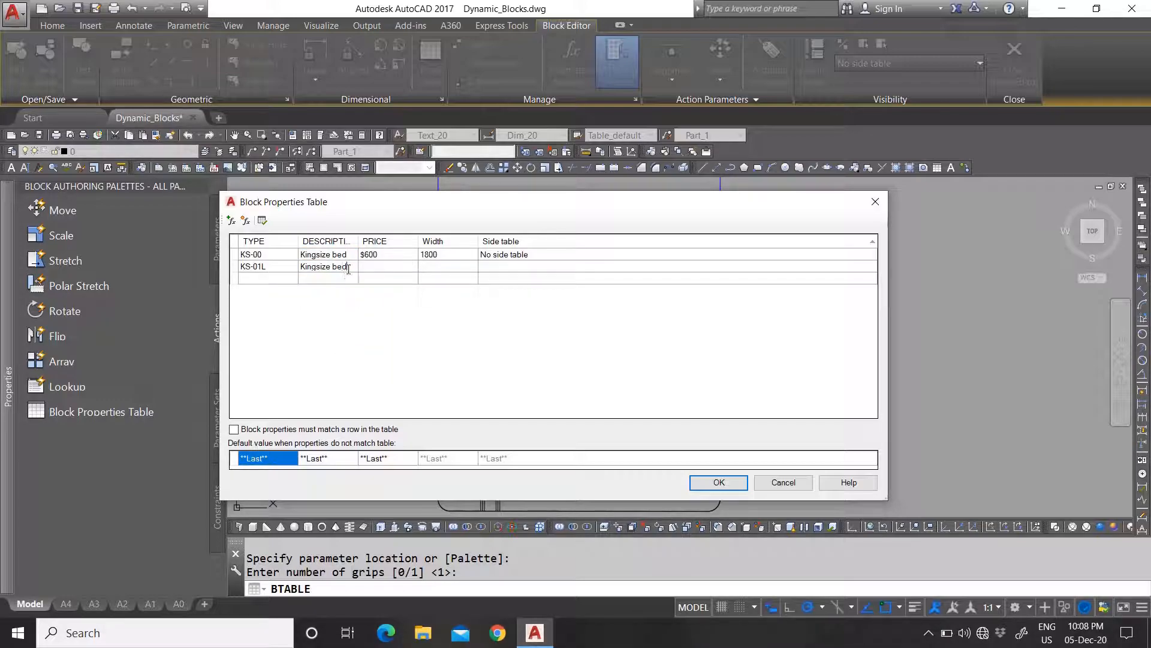
text(with 1 side table)
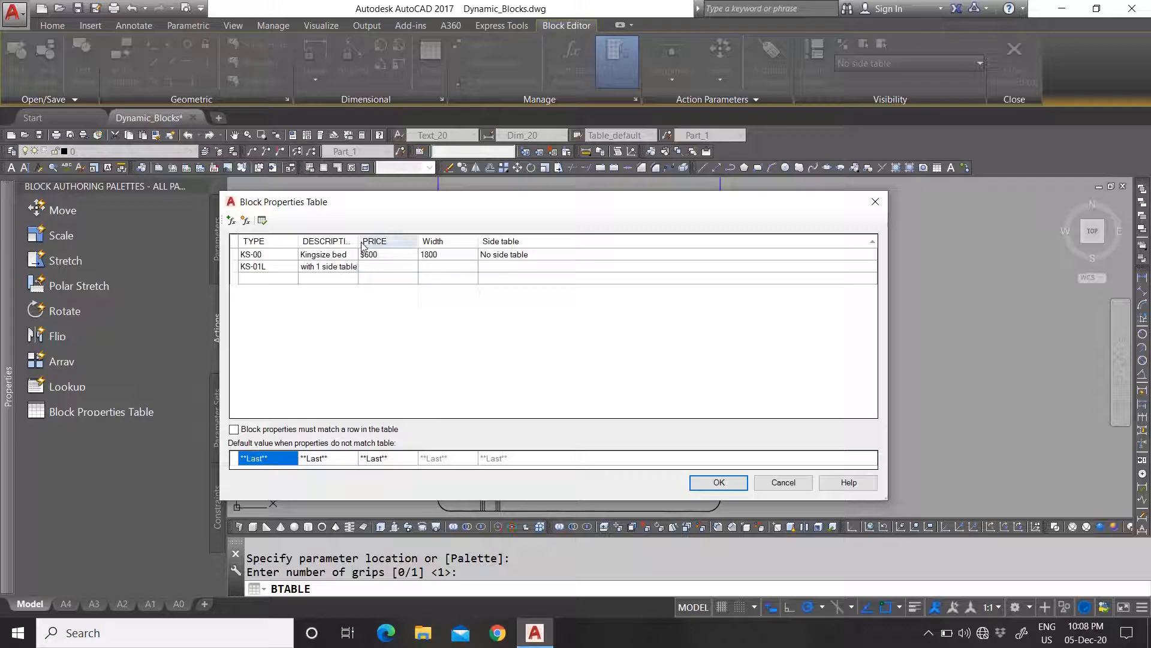
Step: Widen the DESCRIPTION column and enter the prices as "$ 650" for KS-01L and "$ 600" for KS-00
drag(358, 240, 410, 241)
click(371, 278)
click(393, 267)
click(436, 269)
click(438, 271)
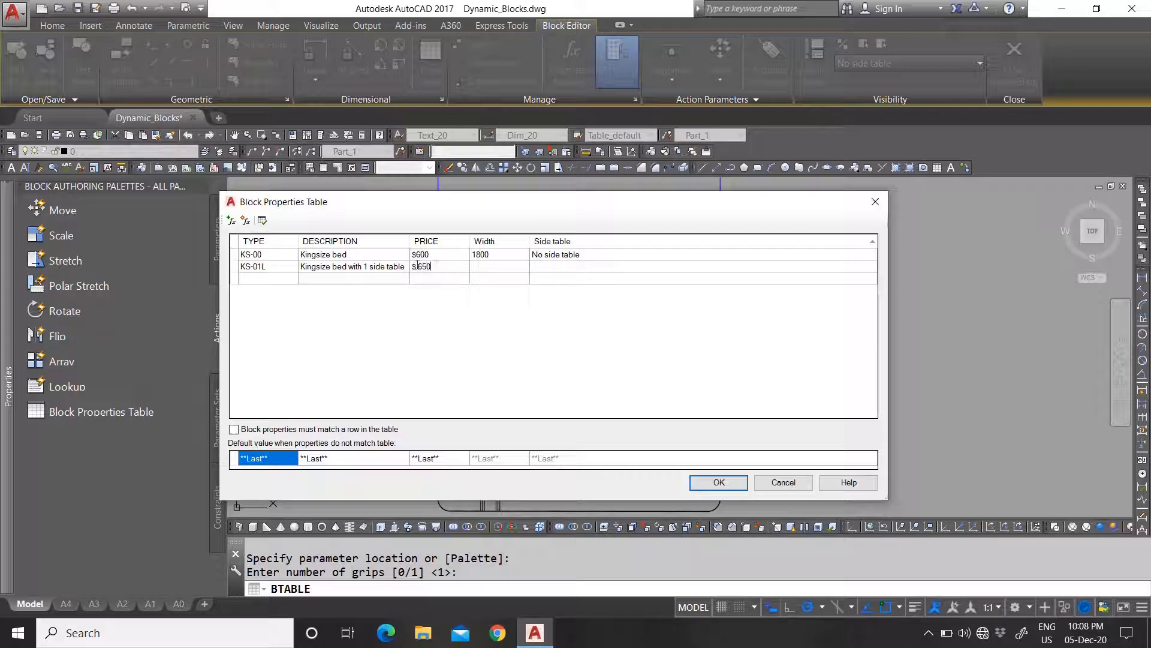
click(415, 257)
Step: Set the KS-01L row's Width to 1800 and its Side table state to 1 side table L
click(495, 268)
click(496, 268)
text(1800)
click(555, 267)
click(580, 263)
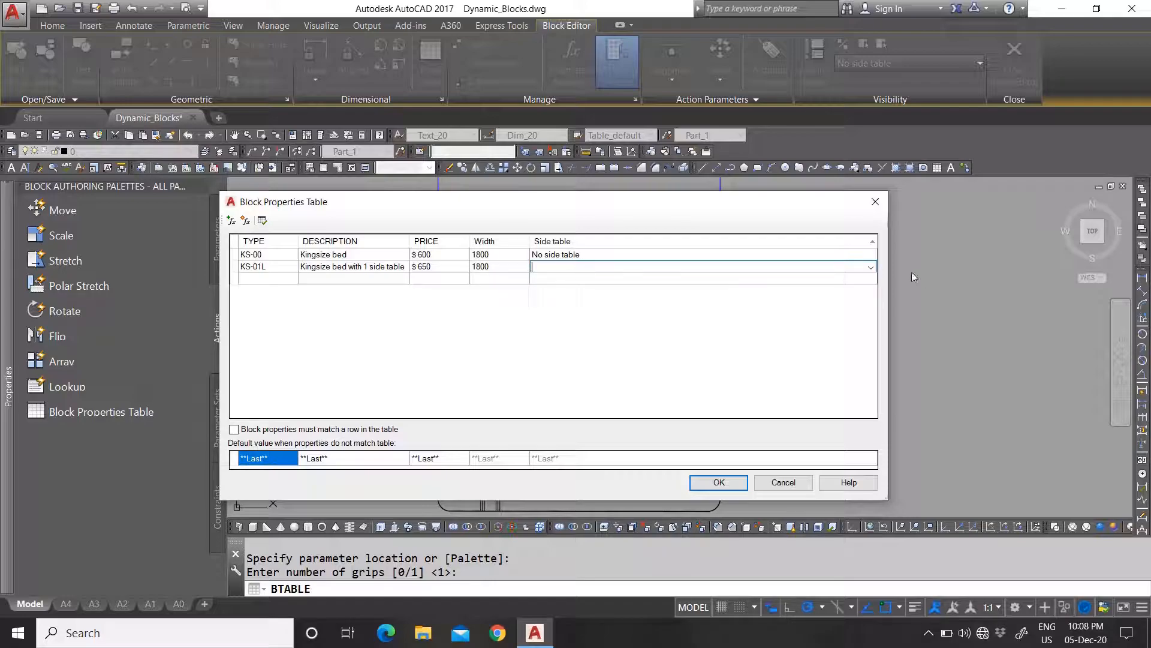
click(870, 267)
click(583, 281)
Step: Copy the whole KS-01L row into the next empty row of the table
click(245, 278)
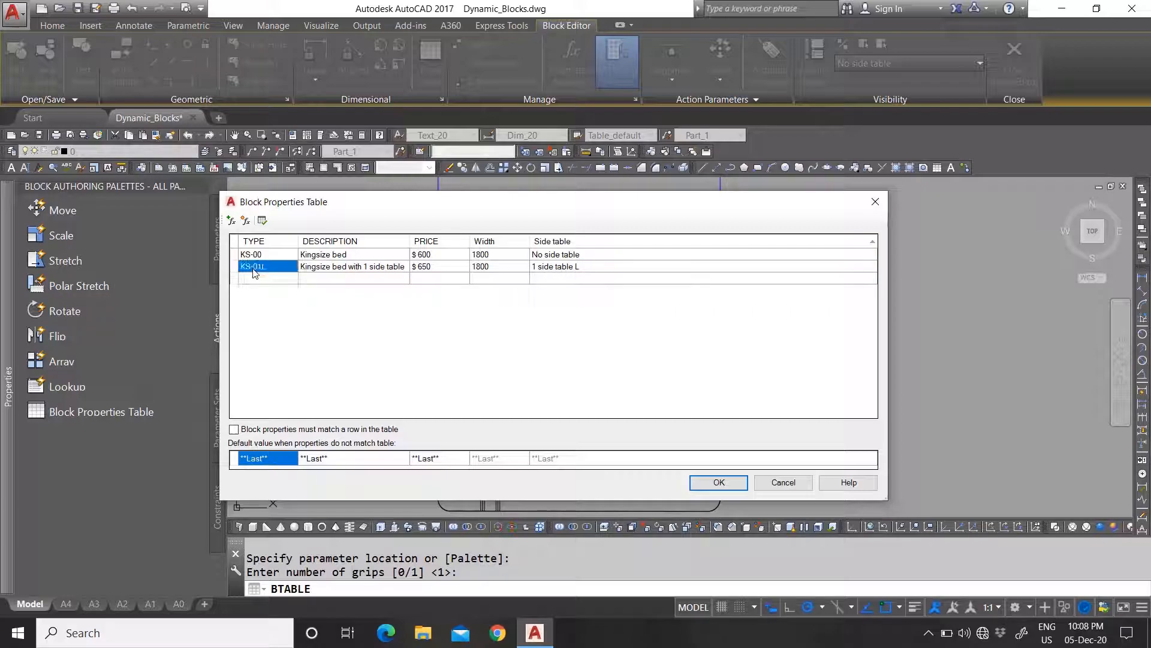
click(234, 267)
right_click(234, 270)
click(259, 305)
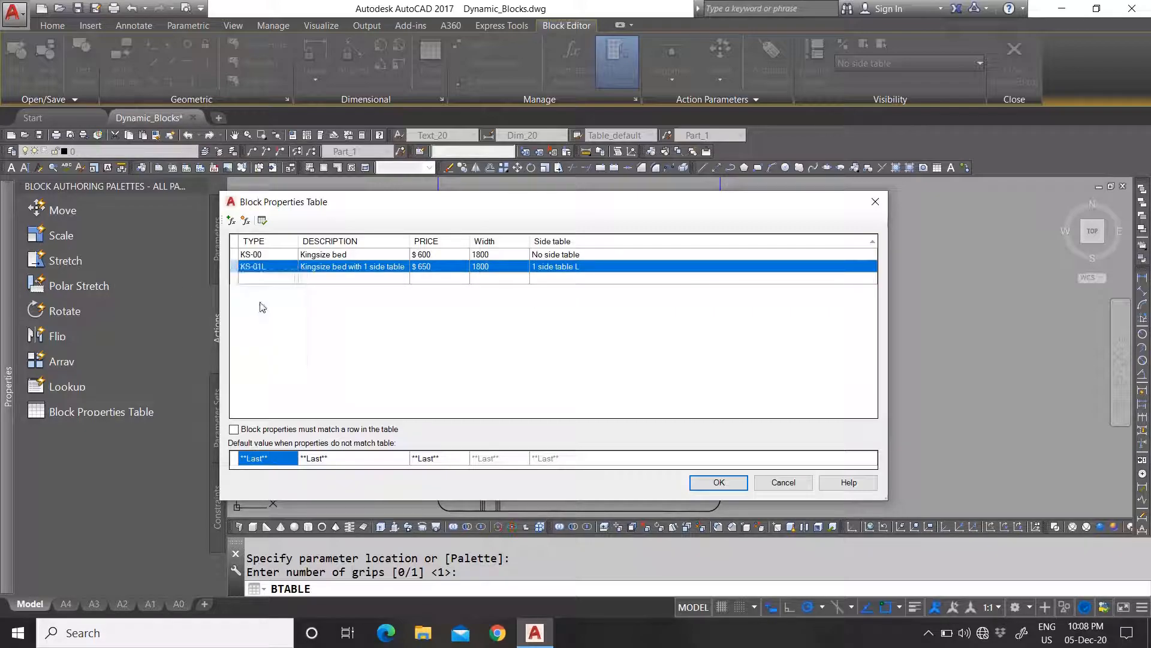
click(236, 280)
key(ctrl+v)
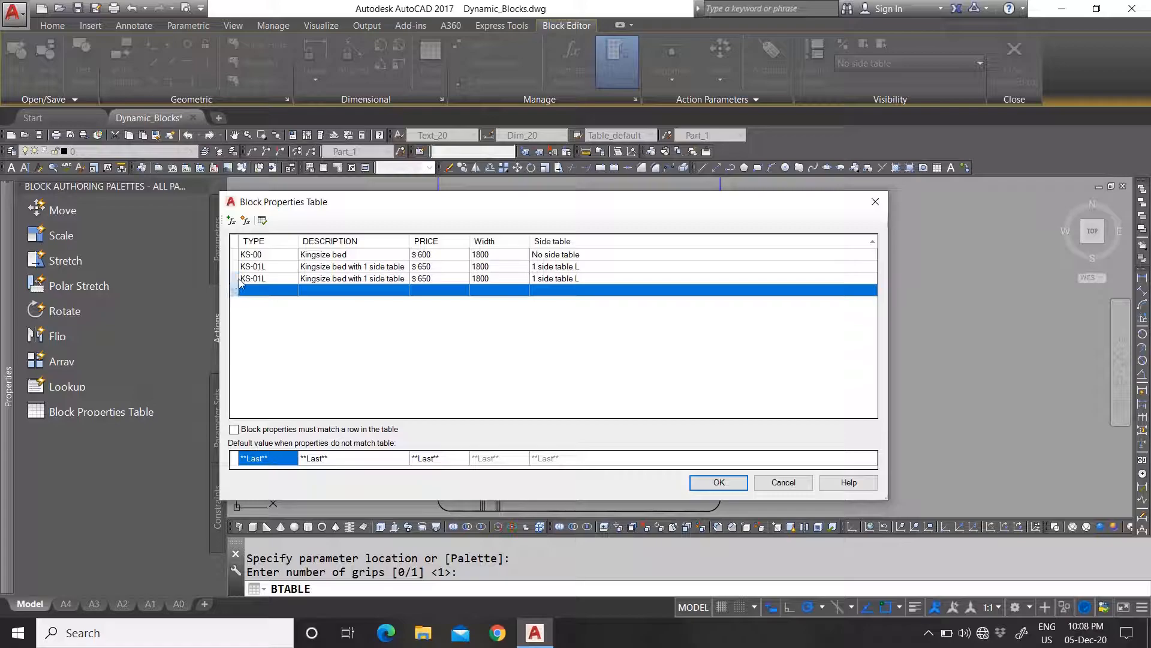
Step: Change the copied row's TYPE to KS-01R and its Side table state to 1 side table R
drag(262, 278, 298, 278)
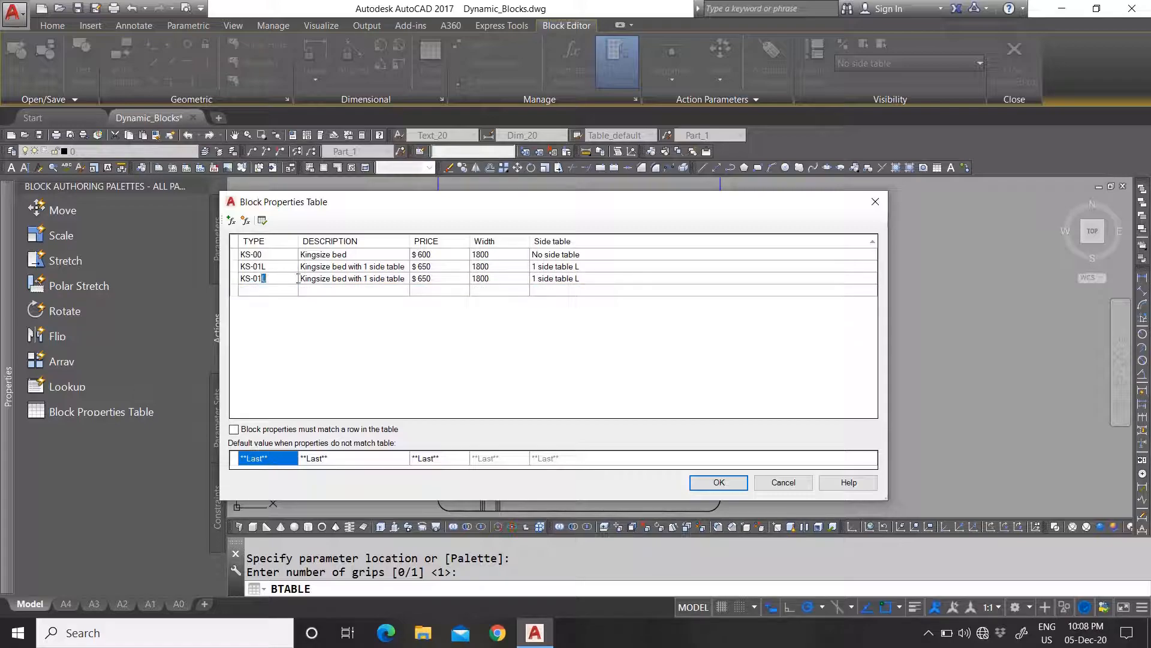
text(R)
click(359, 279)
click(444, 283)
click(495, 281)
click(585, 282)
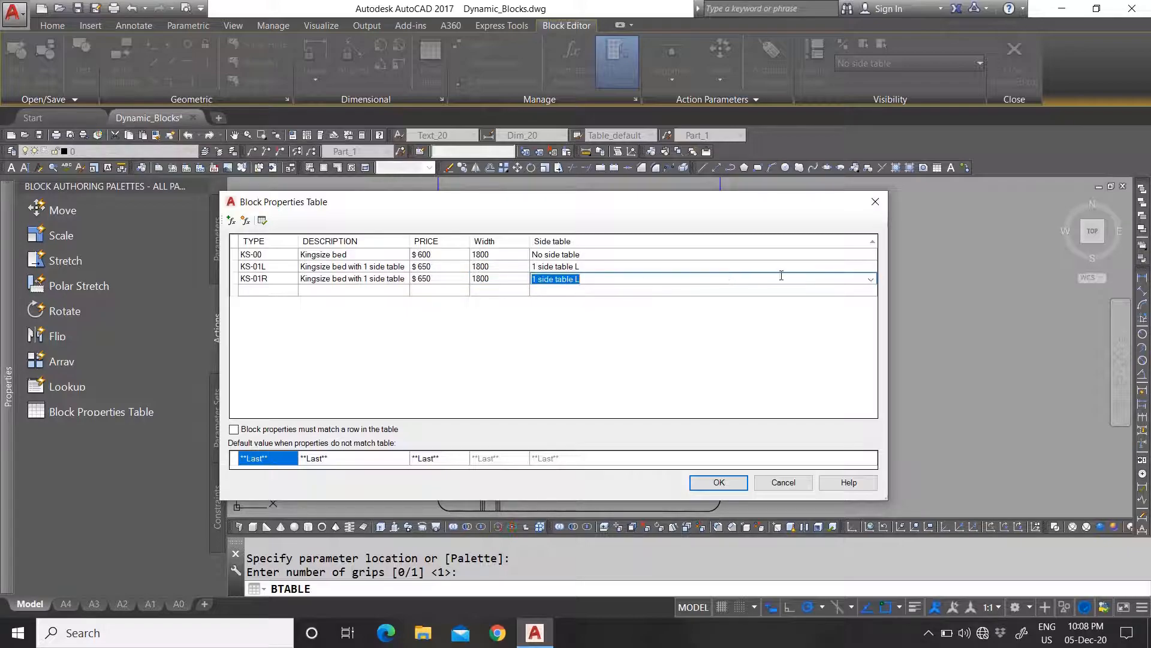
click(871, 280)
click(589, 300)
Step: Paste the copied row once more below KS-01R and change its TYPE to KS-02
click(259, 290)
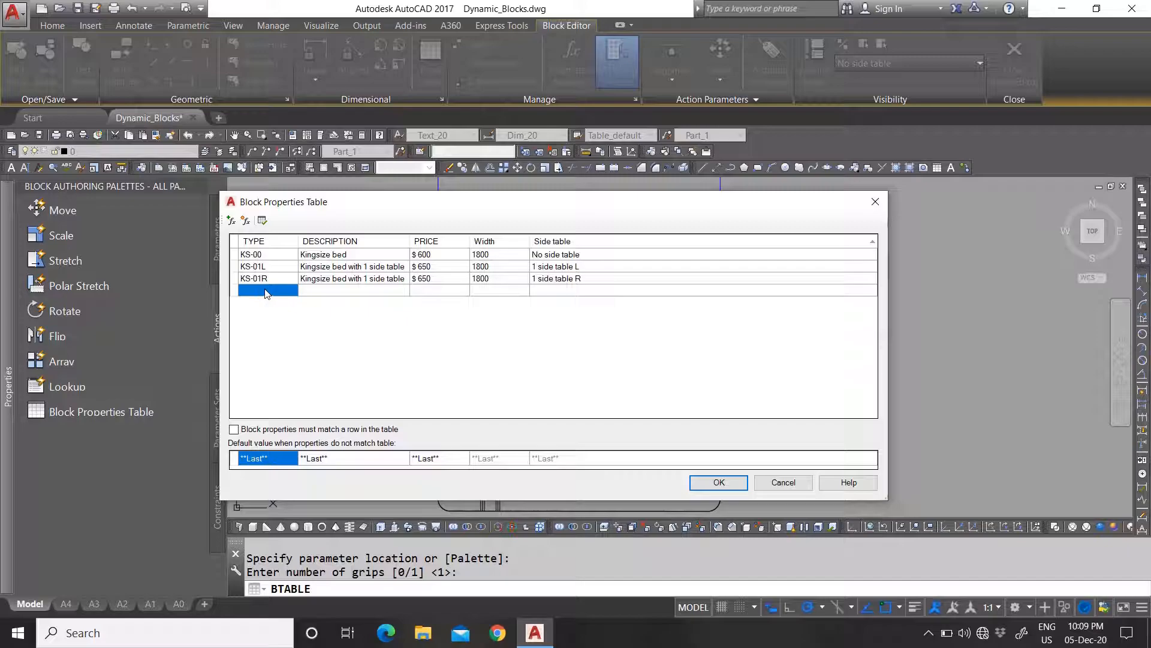
click(235, 290)
key(ctrl+v)
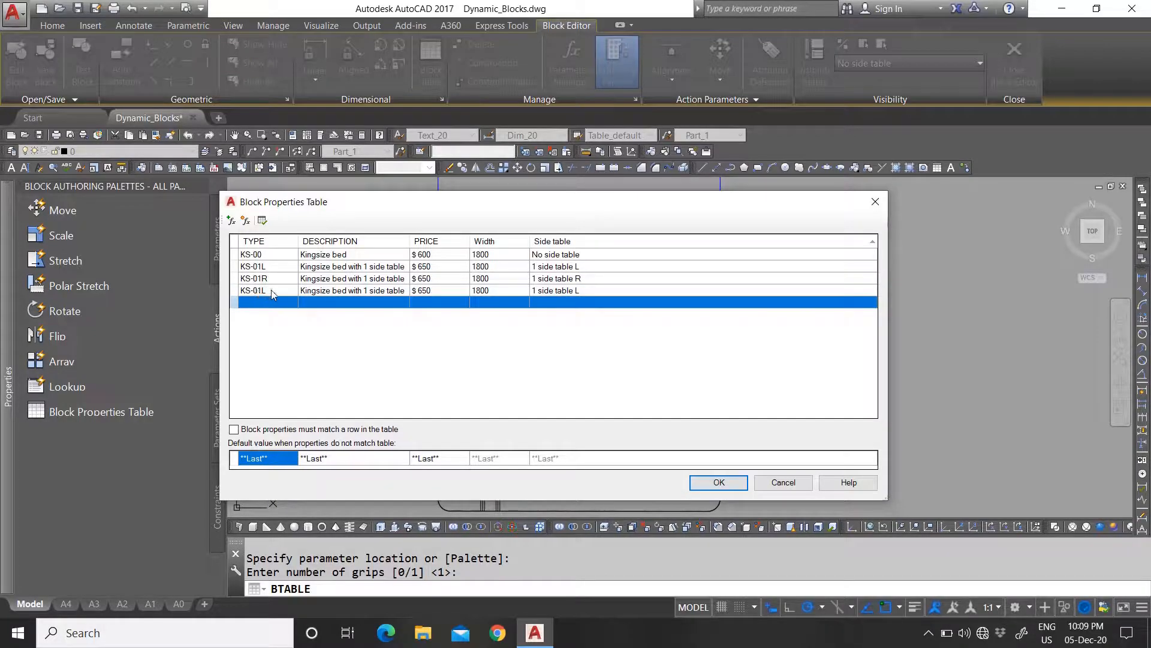
click(270, 290)
click(264, 290)
drag(257, 291, 308, 292)
text(2)
Step: Give the KS-02 row the DESCRIPTION "Kingsize bed with 2 side table", PRICE $ 700 and Side table state 2 side table
click(360, 291)
click(385, 291)
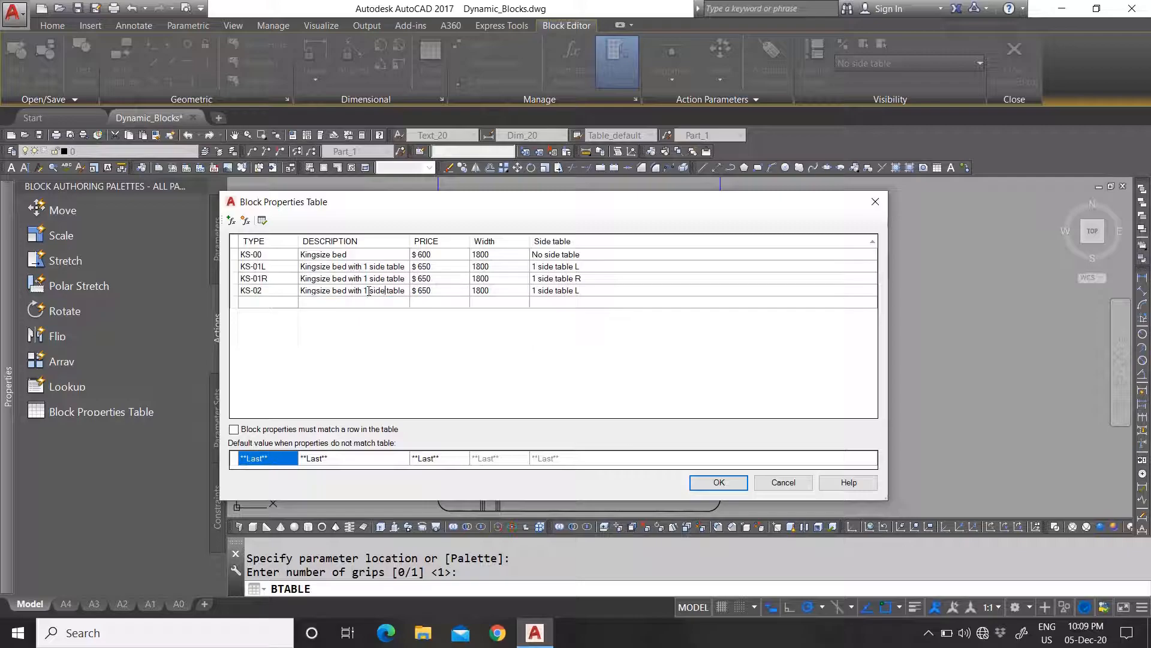
double_click(366, 291)
text(2)
click(423, 291)
click(419, 291)
drag(419, 291, 427, 291)
click(617, 291)
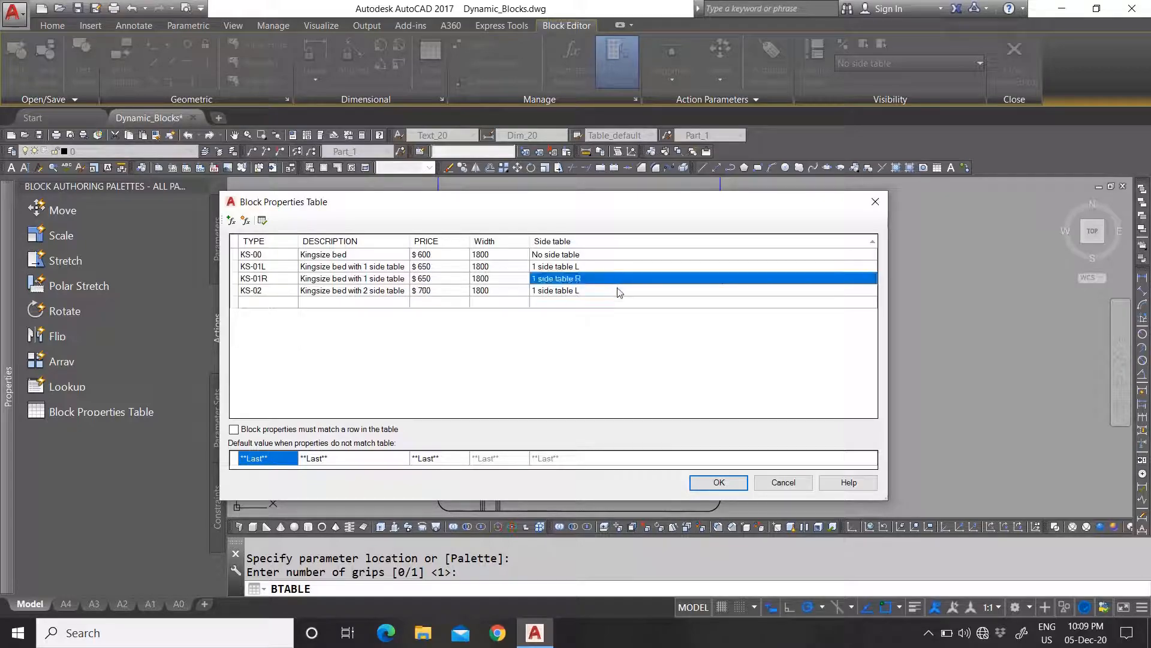
click(869, 291)
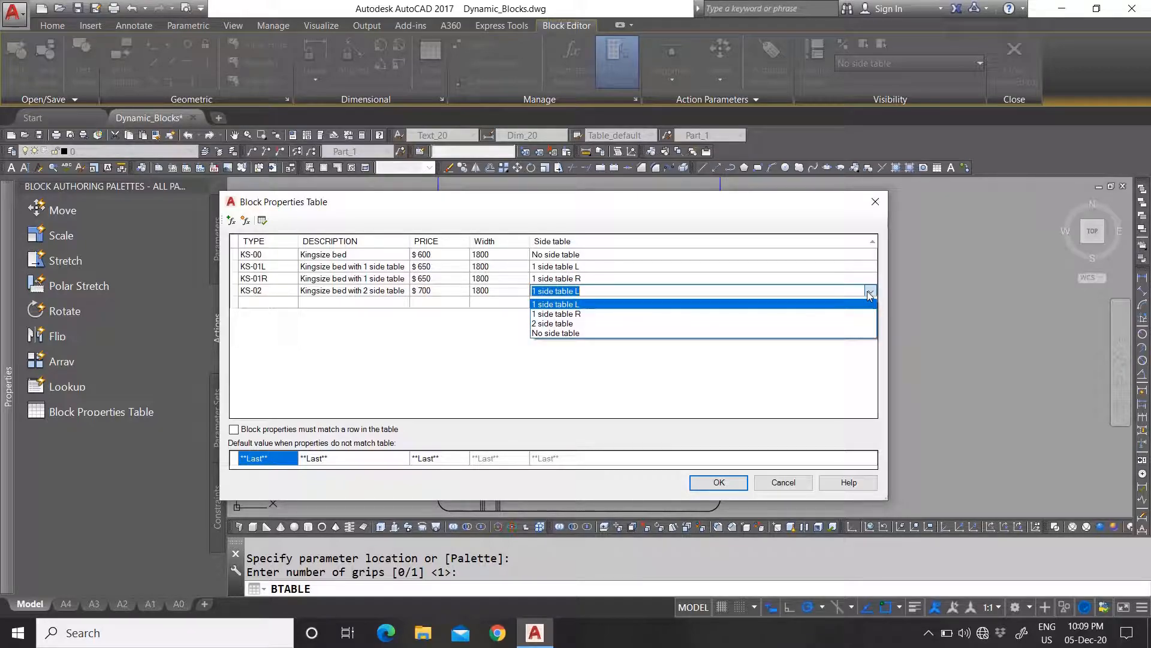
click(585, 323)
Step: Copy the four KS rows and paste them below the existing rows
click(273, 303)
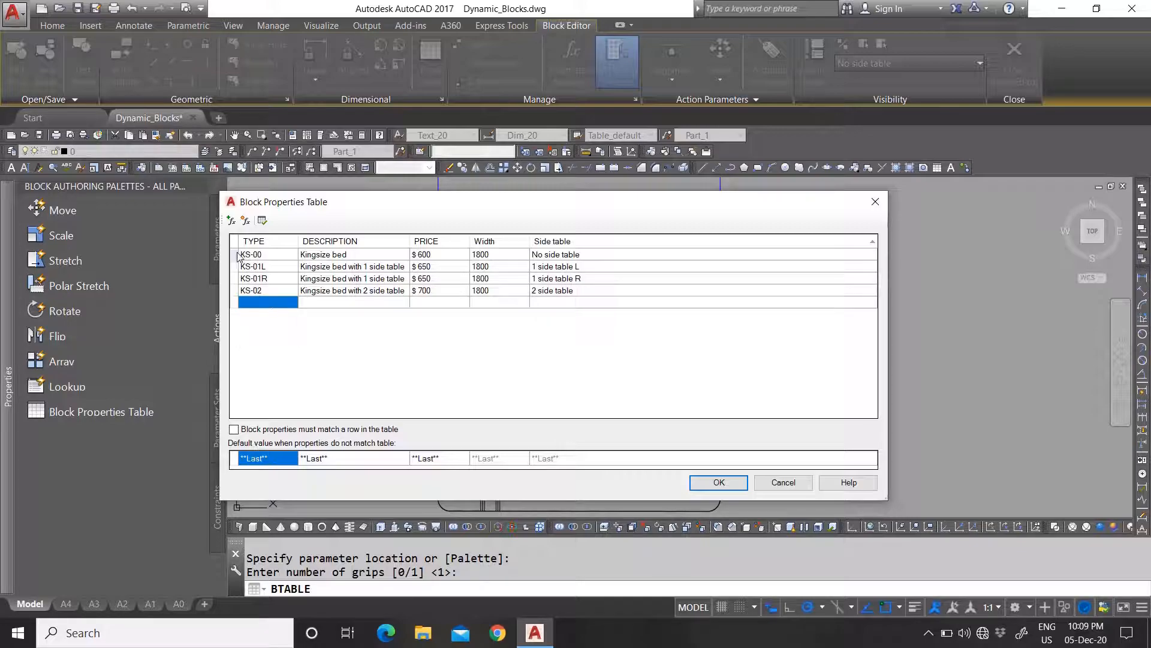
click(234, 254)
shift+click(234, 290)
right_click(288, 274)
click(330, 318)
click(234, 303)
key(ctrl+v)
Step: Change the TYPE values of the four pasted rows to QS-00, QS-01L, QS-01R and QS-02
click(249, 307)
click(246, 302)
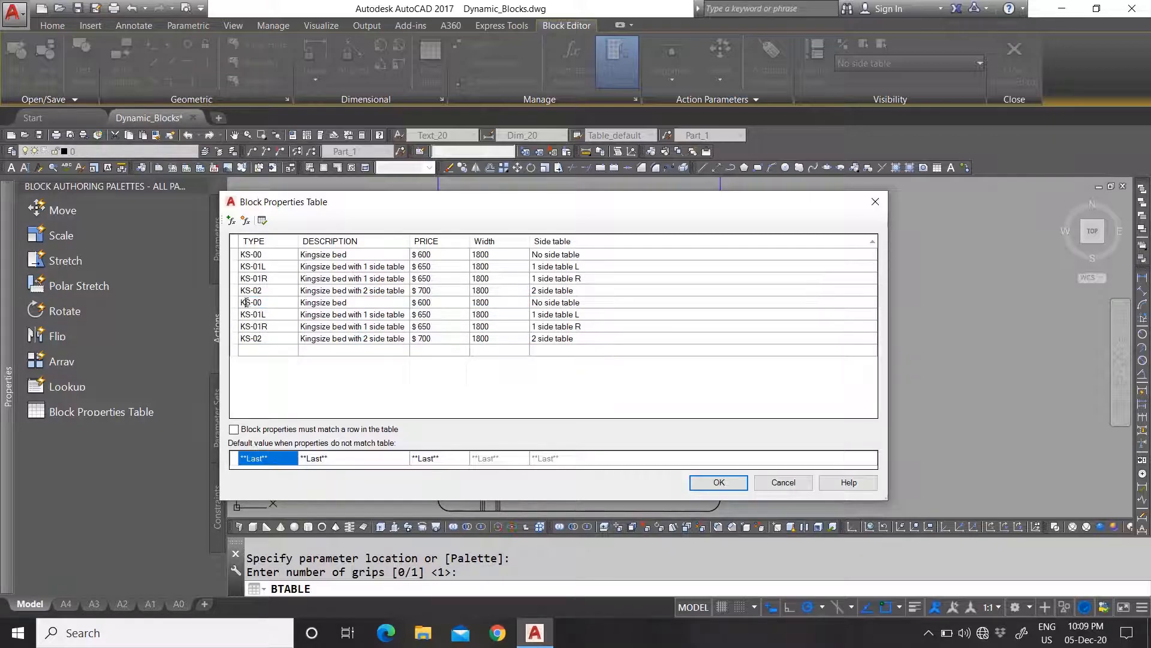
text(Q)
click(246, 315)
click(247, 316)
text(Q)
click(248, 328)
click(246, 329)
drag(245, 328, 240, 328)
text(Q)
click(251, 339)
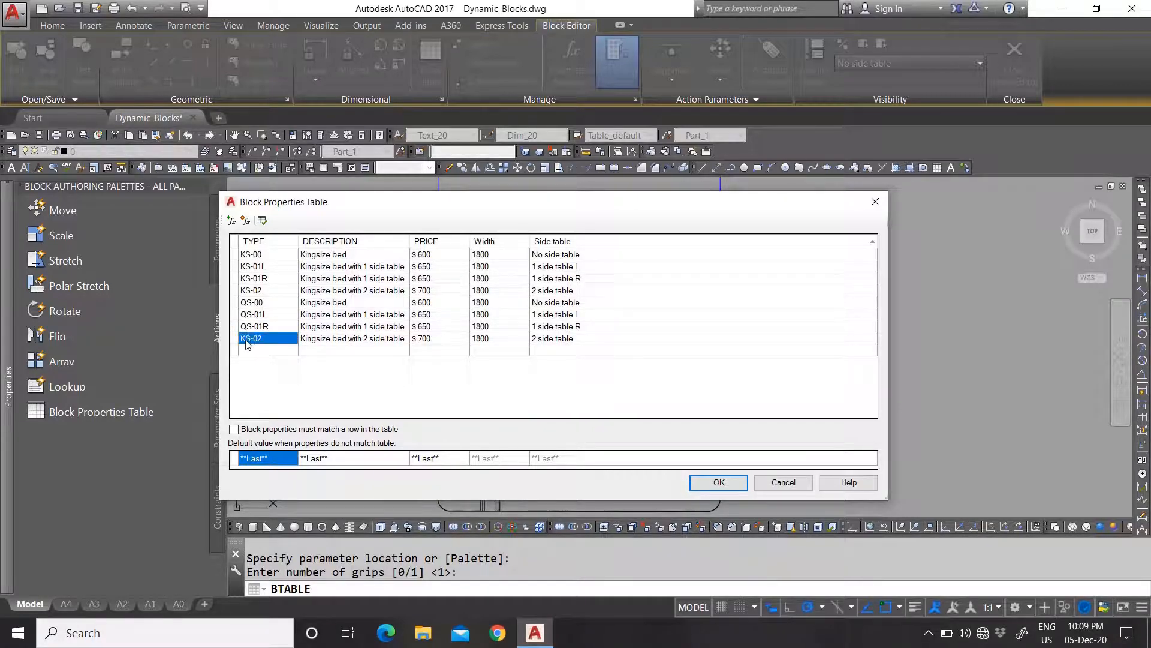
click(245, 342)
text(Q)
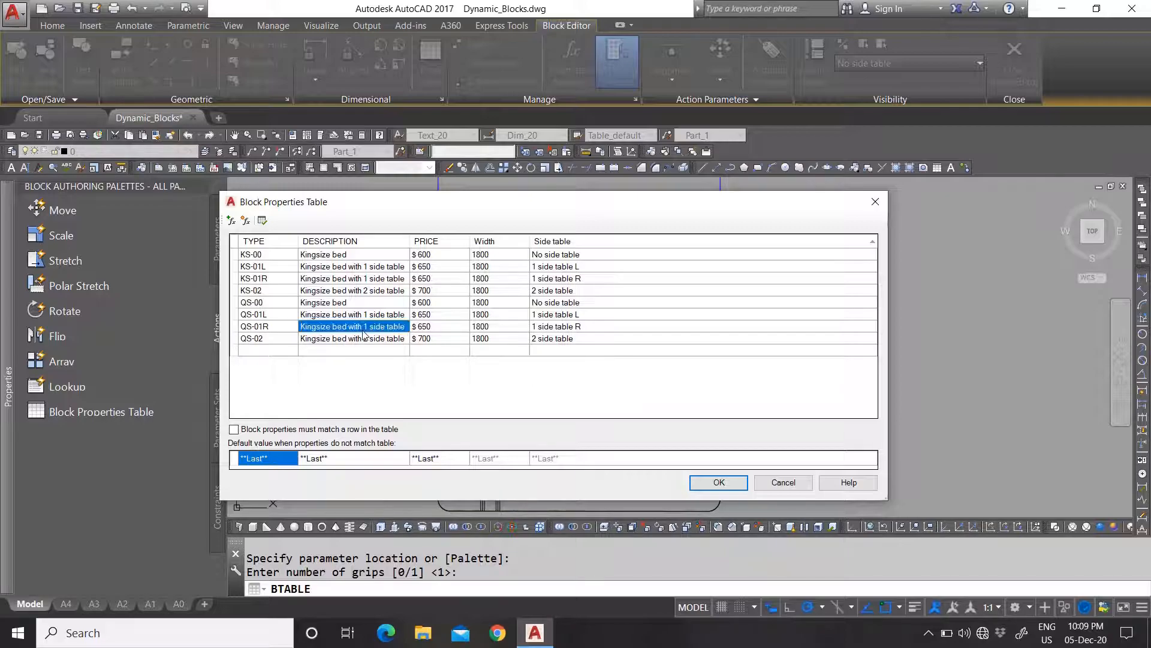
Step: Change the QS-00 row's DESCRIPTION to "Queensize bed" and copy the word "Queensize" for reuse
click(365, 327)
click(385, 316)
click(324, 303)
click(321, 303)
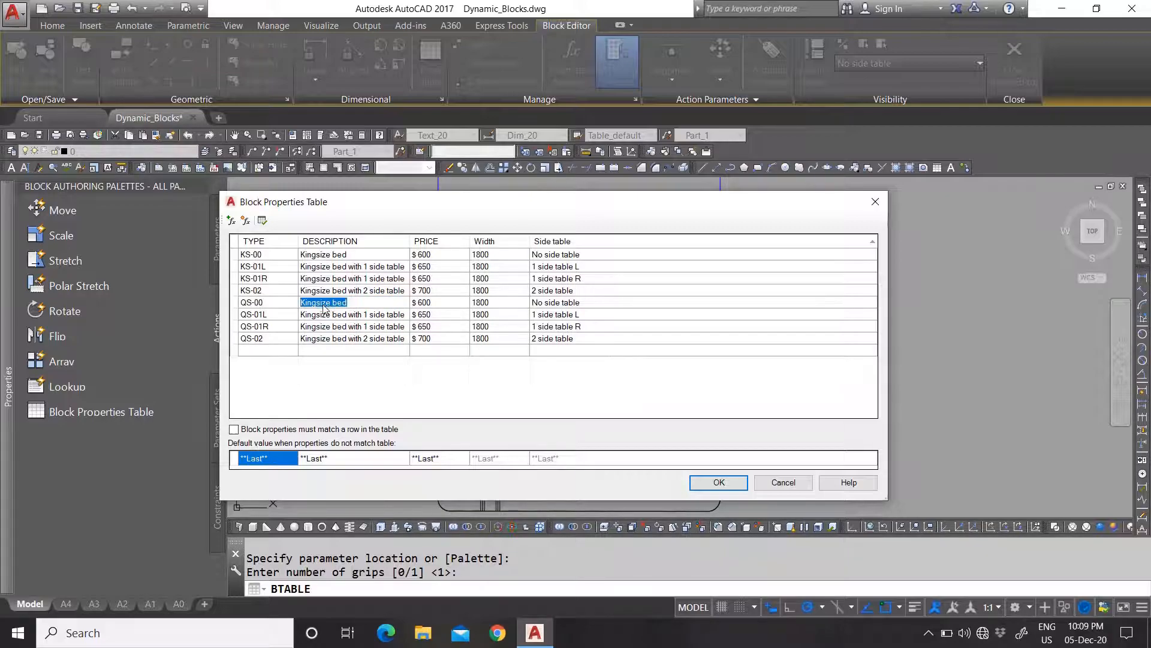
drag(317, 303, 258, 298)
text(Queen)
double_click(339, 306)
right_click(318, 298)
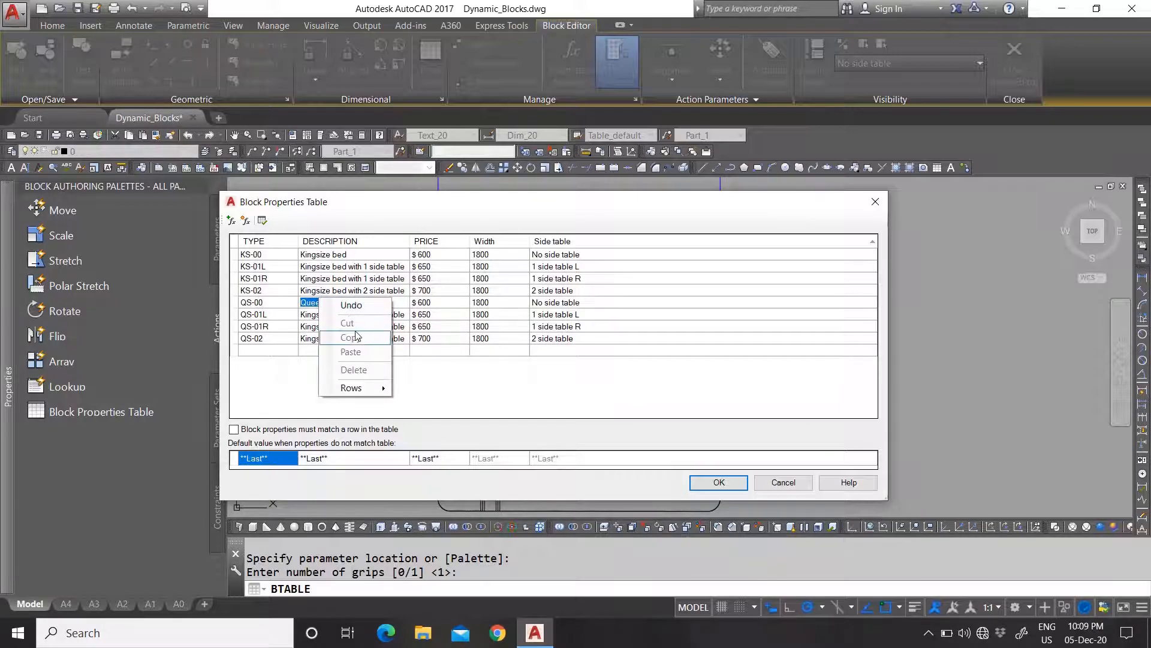
click(316, 303)
drag(339, 306, 301, 306)
right_click(307, 306)
click(322, 345)
Step: Replace "Kingsize" with the copied "Queensize" in the DESCRIPTION of the QS-01L, QS-01R and QS-02 rows
click(324, 318)
click(329, 318)
drag(332, 315, 294, 311)
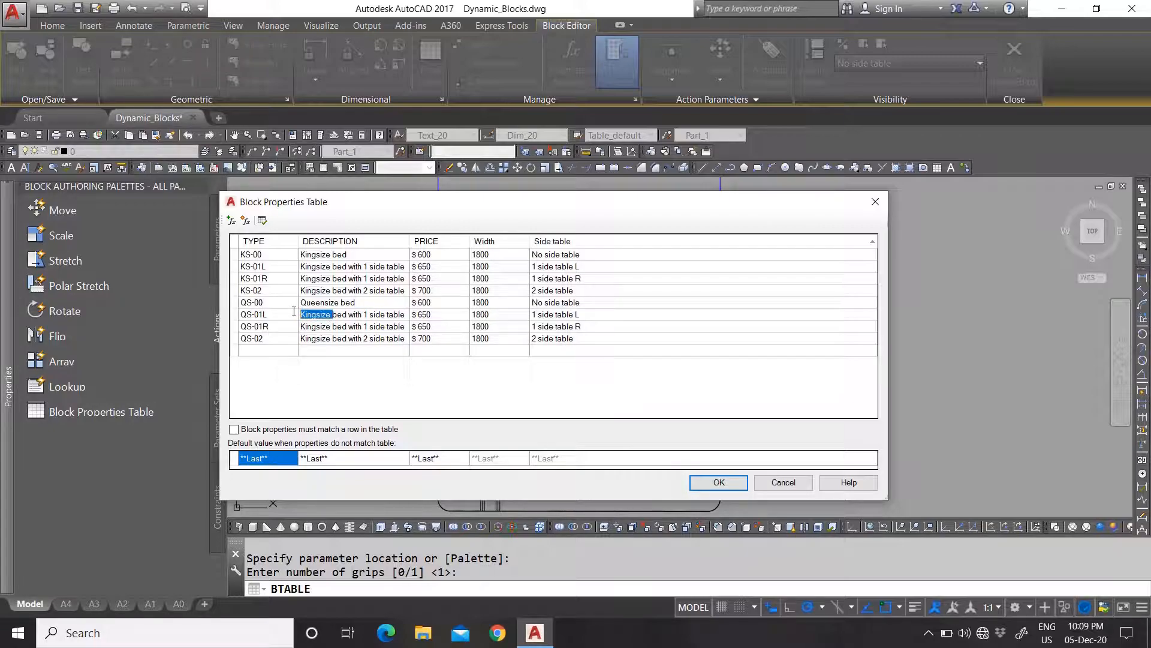
key(ctrl+v)
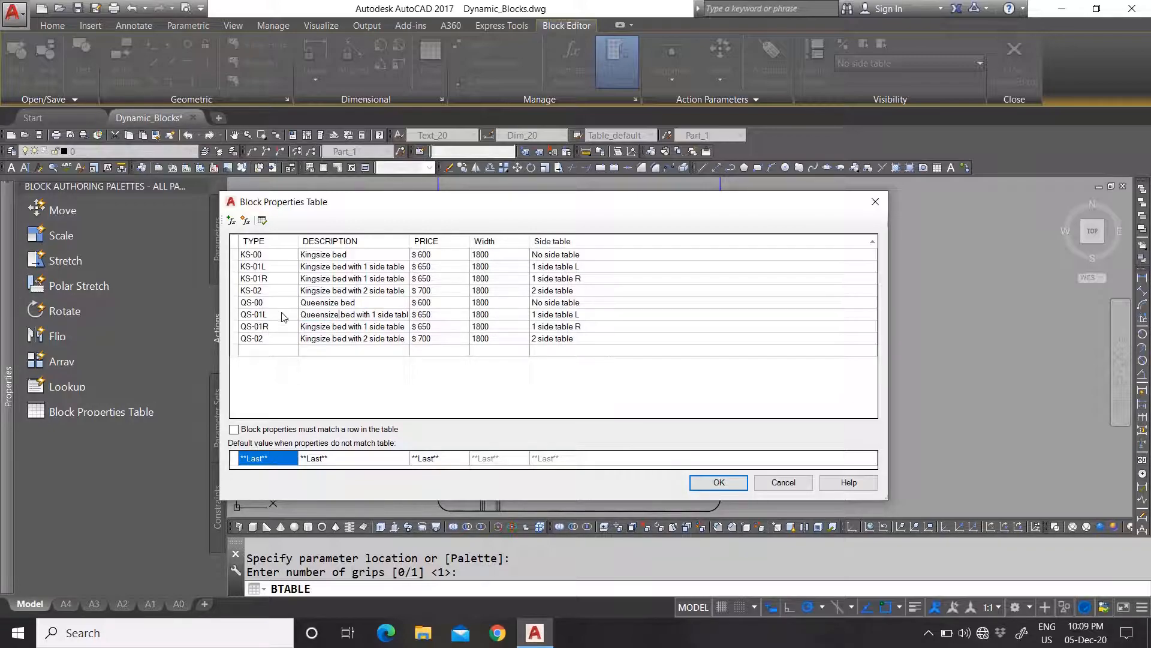
click(326, 326)
click(332, 330)
drag(333, 327, 272, 326)
key(ctrl+v)
click(324, 340)
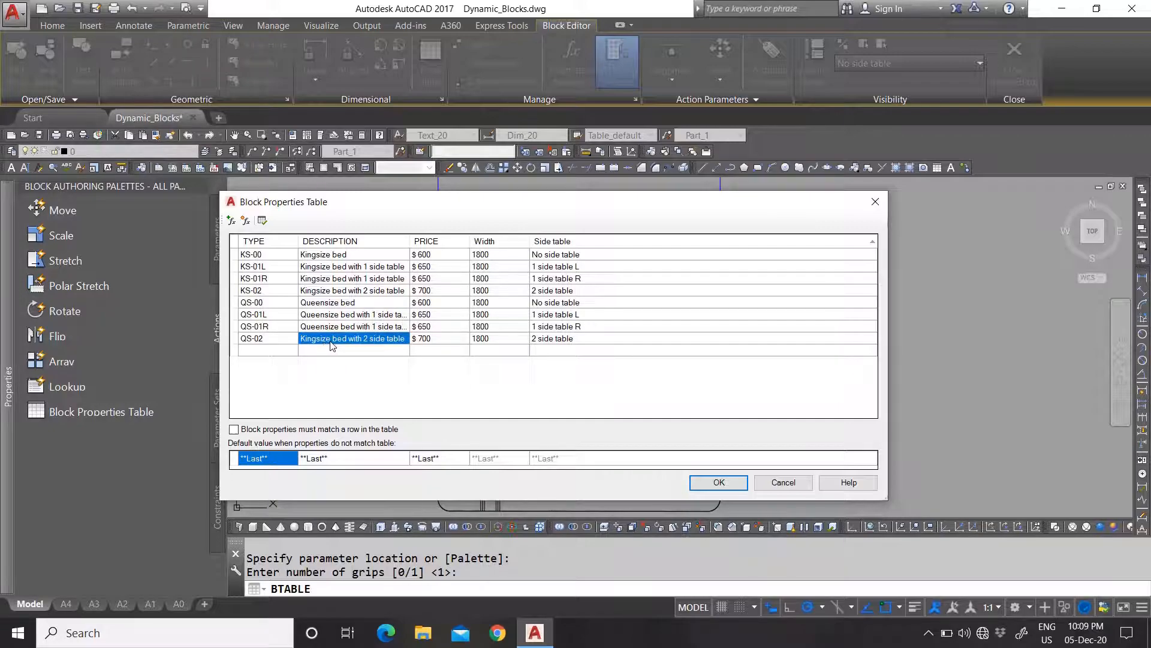
click(330, 343)
double_click(329, 339)
key(ctrl+v)
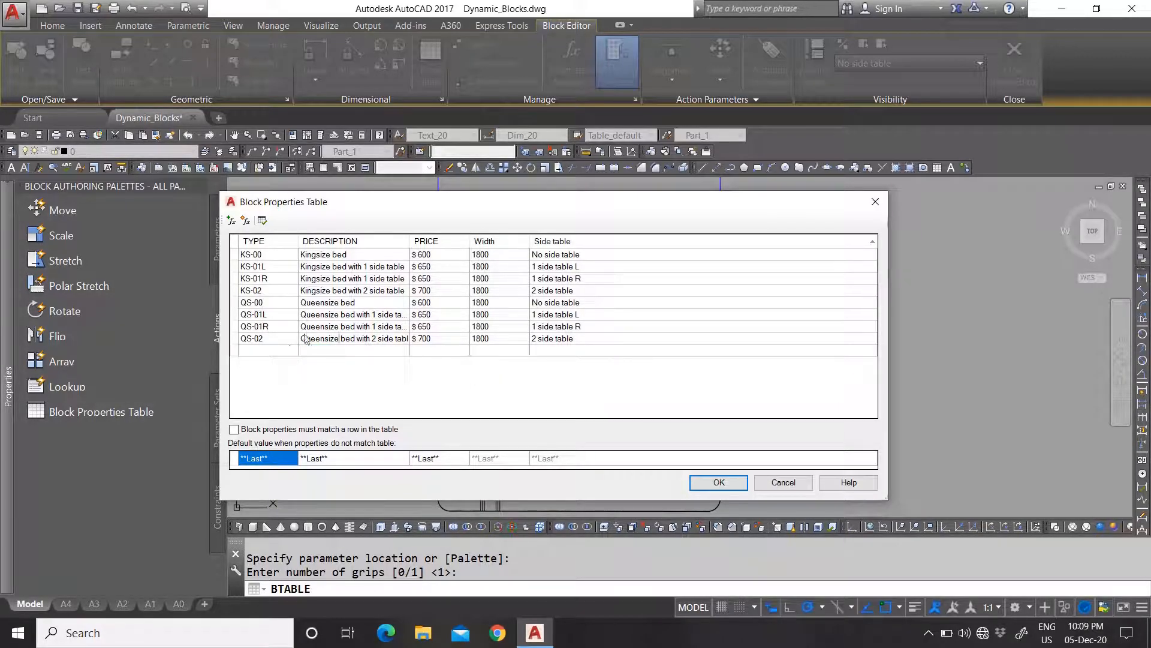
Step: Set the PRICE to $ 400 for QS-00, $ 450 for QS-01L and QS-01R, and $ 500 for QS-02
click(442, 313)
click(429, 302)
text(4)
click(431, 316)
click(425, 317)
text(4)
click(424, 328)
click(424, 328)
key(BackSpace)
text(4)
click(425, 340)
click(423, 340)
Step: Set the Width of all four QS rows to 1400
click(496, 328)
double_click(483, 302)
click(487, 314)
click(482, 314)
double_click(480, 315)
drag(481, 315, 478, 315)
click(483, 329)
click(482, 330)
text(4)
click(479, 319)
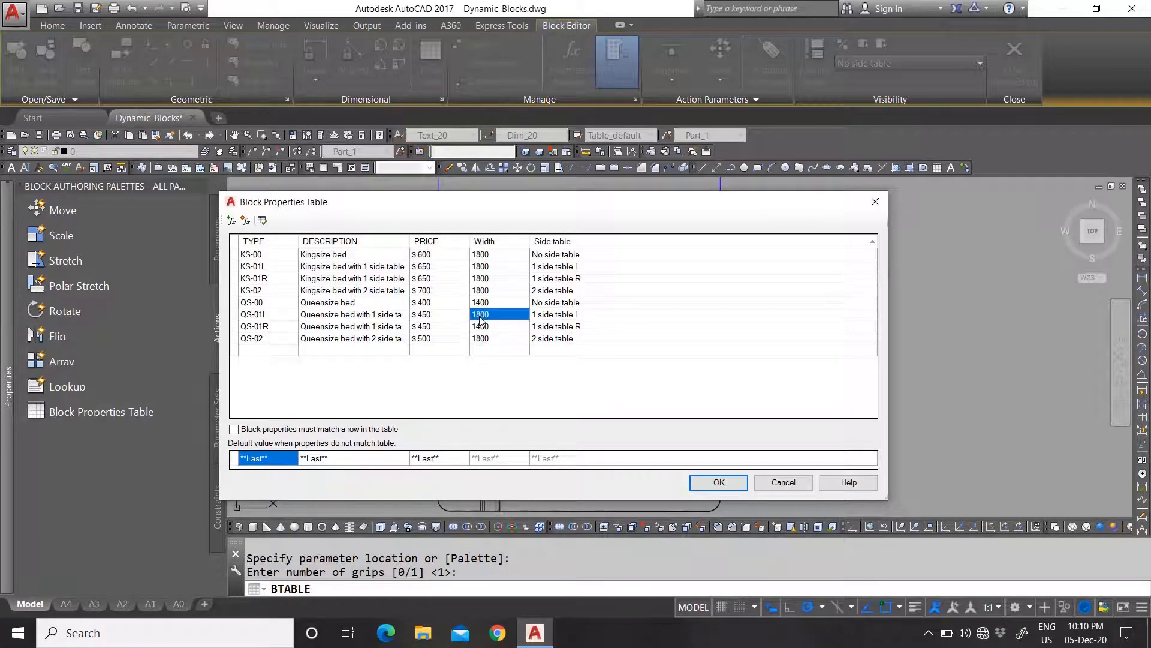
click(480, 318)
text(1400)
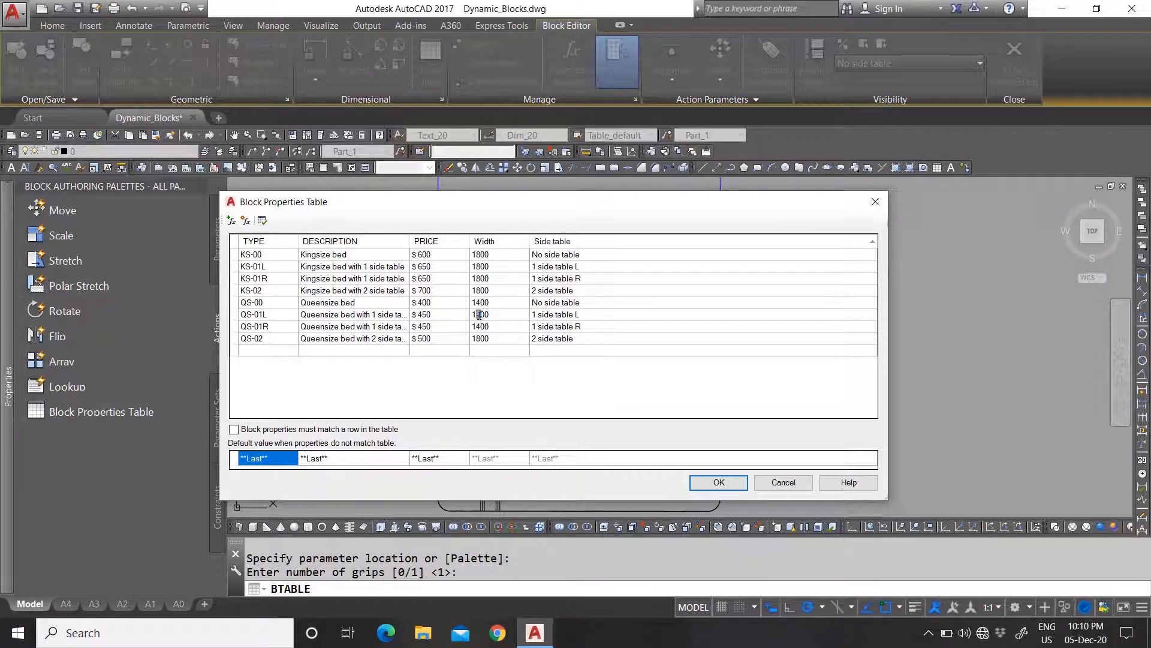
click(485, 338)
click(484, 338)
click(520, 327)
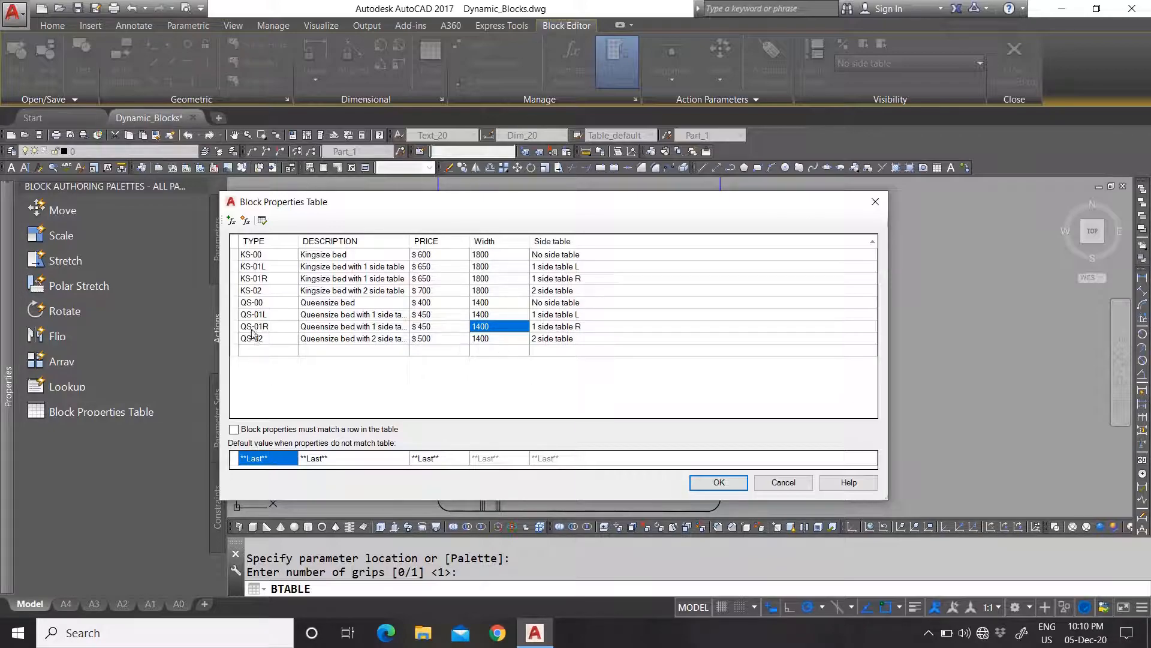
Step: Copy the four QS rows and paste them into the empty row below QS-02
click(236, 351)
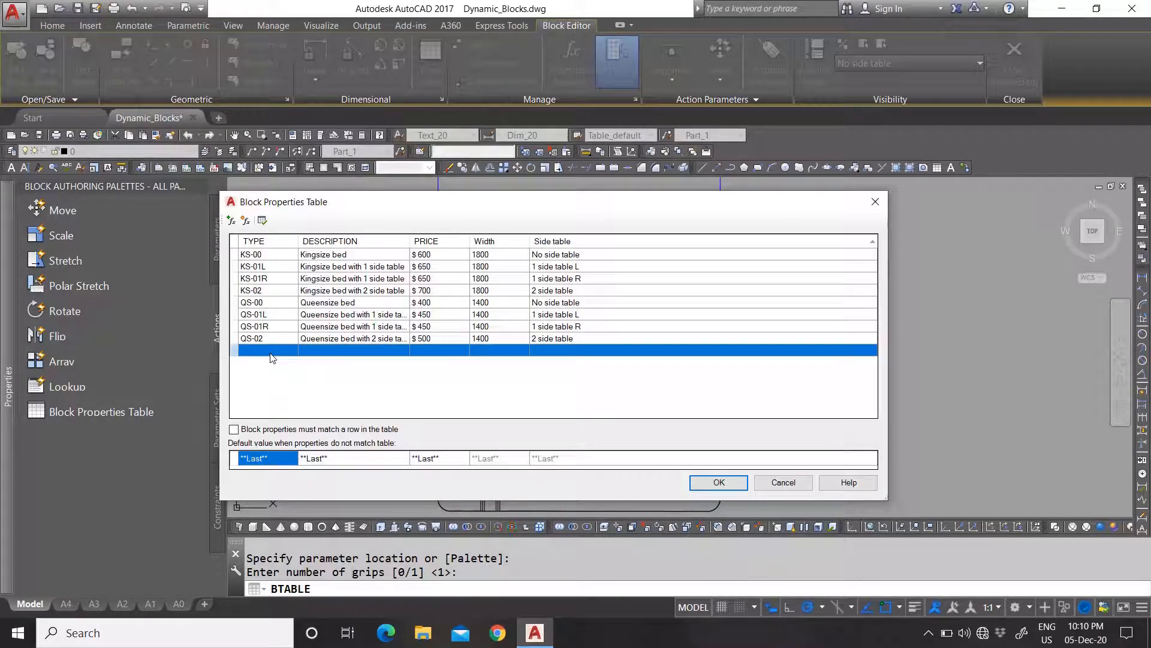
click(256, 305)
click(234, 303)
shift+click(234, 338)
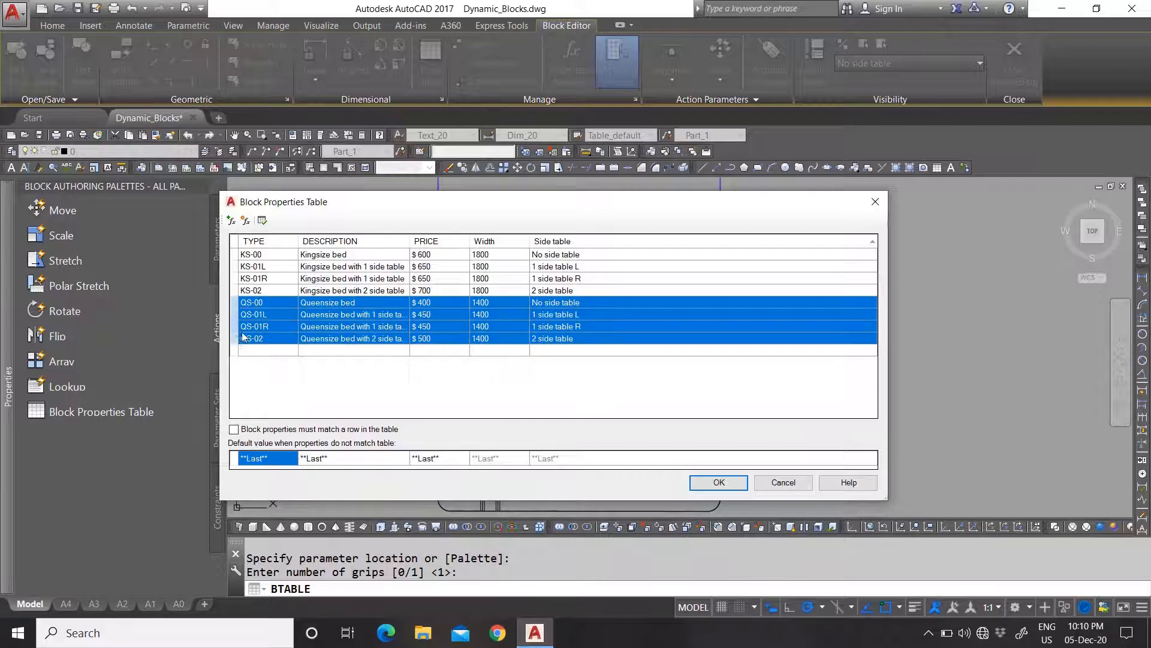
right_click(251, 331)
click(282, 368)
click(234, 351)
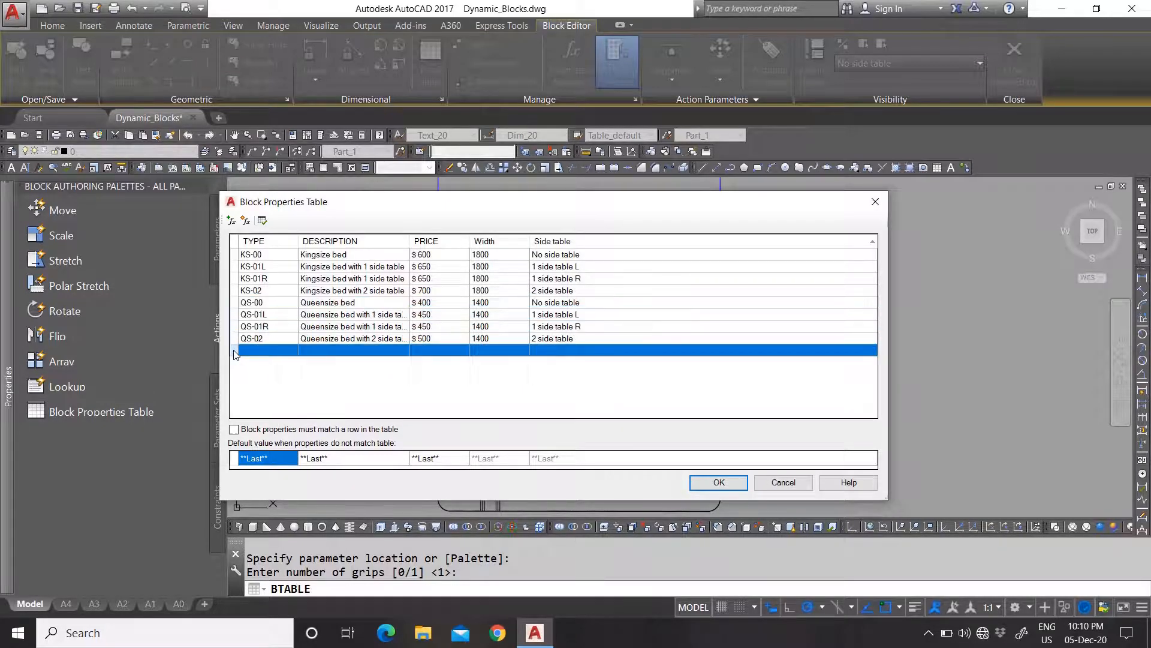
key(ctrl+v)
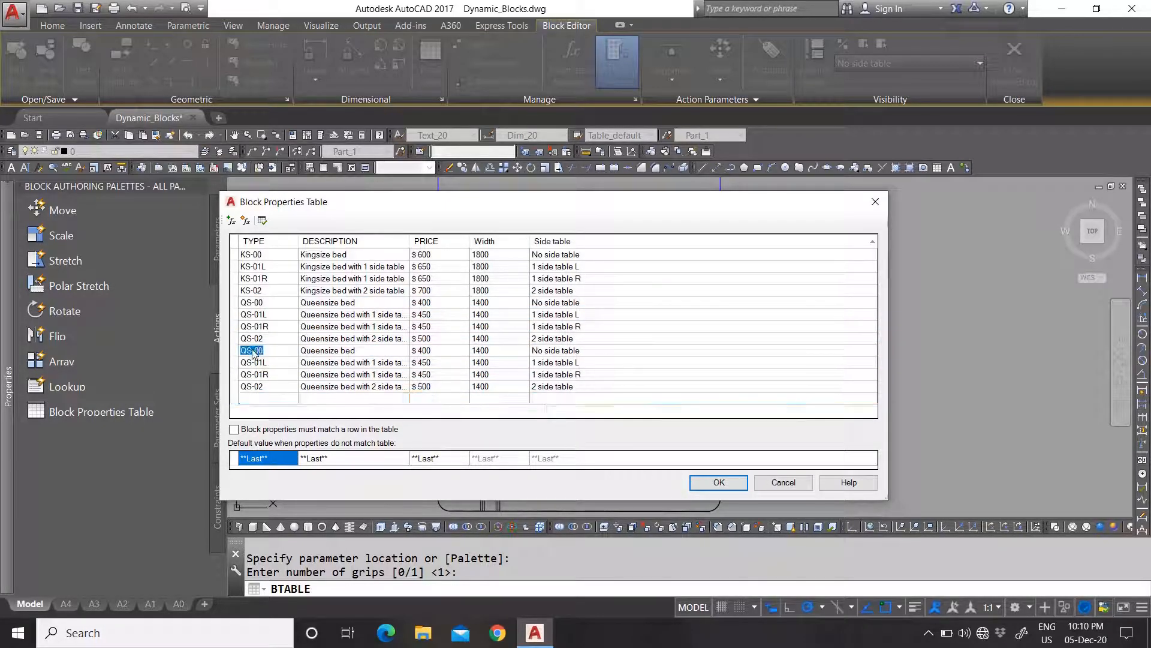
Step: Change the TYPE values of the four pasted rows to TS-00, TS-01L, TS-01R and TS-02
drag(247, 350, 236, 350)
text(T)
double_click(255, 363)
drag(247, 362, 246, 362)
text(TT)
double_click(252, 386)
drag(255, 386, 246, 385)
text(T)
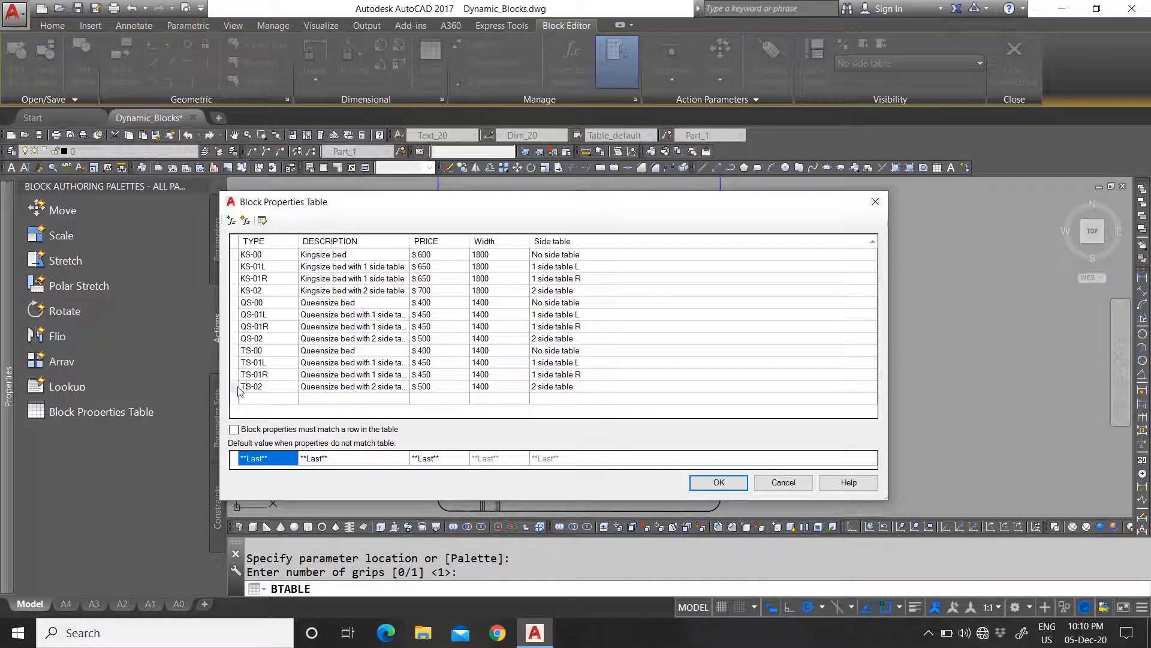
Step: Change the TS-00 row's DESCRIPTION to "Twinsize bed"
click(350, 353)
click(323, 339)
click(328, 348)
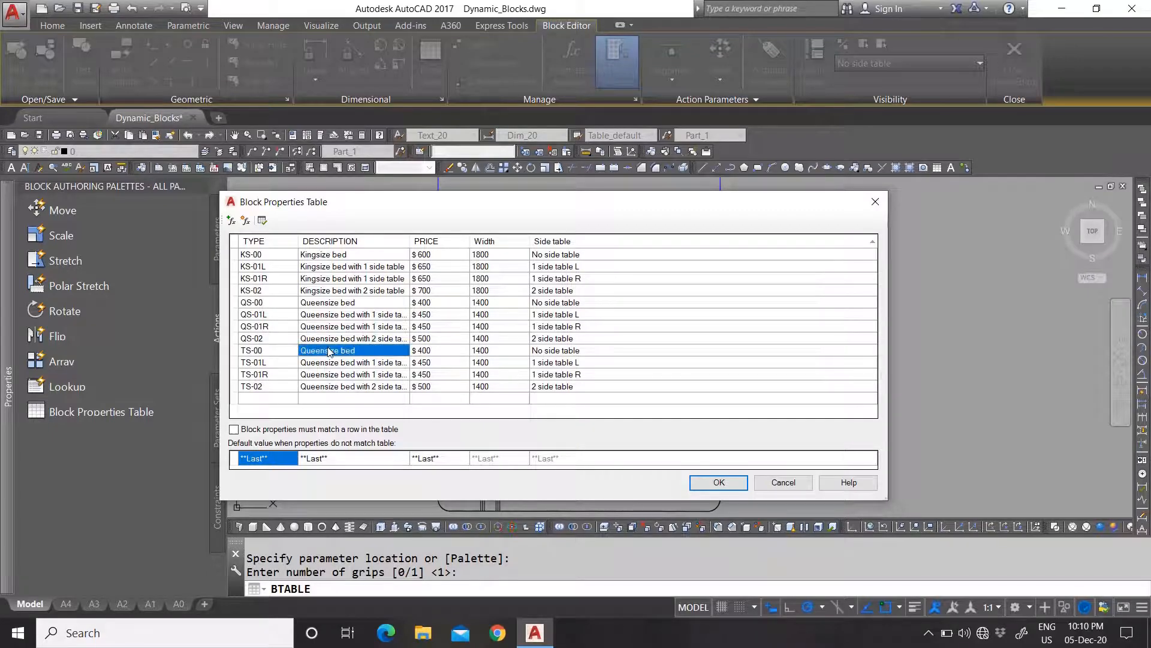
drag(325, 353, 274, 352)
text(Twin)
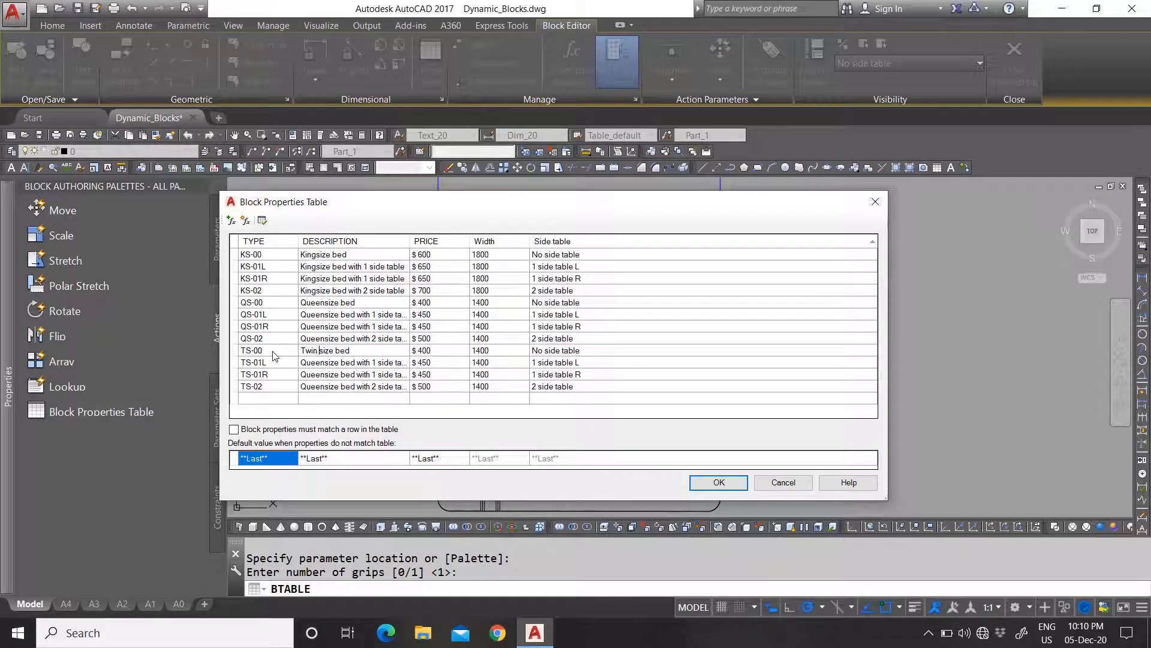
key(BackSpace)
click(336, 313)
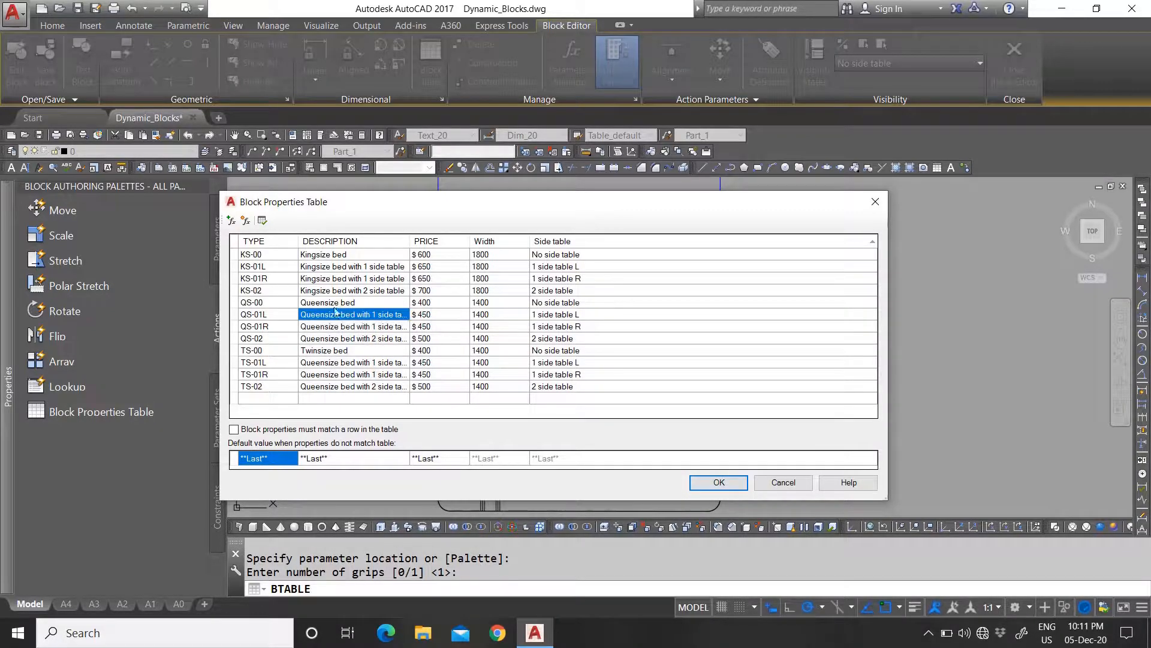
Step: Insert a space in the DESCRIPTION of all four KS rows so they begin with "King size bed"
click(319, 256)
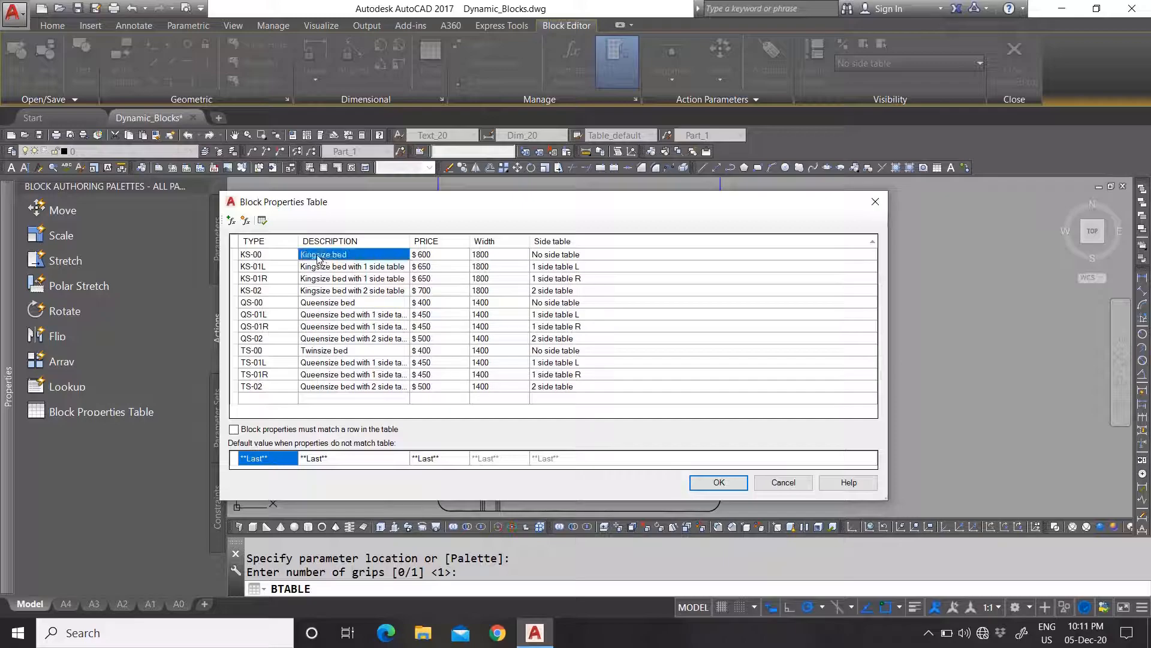
click(318, 258)
click(319, 271)
click(319, 271)
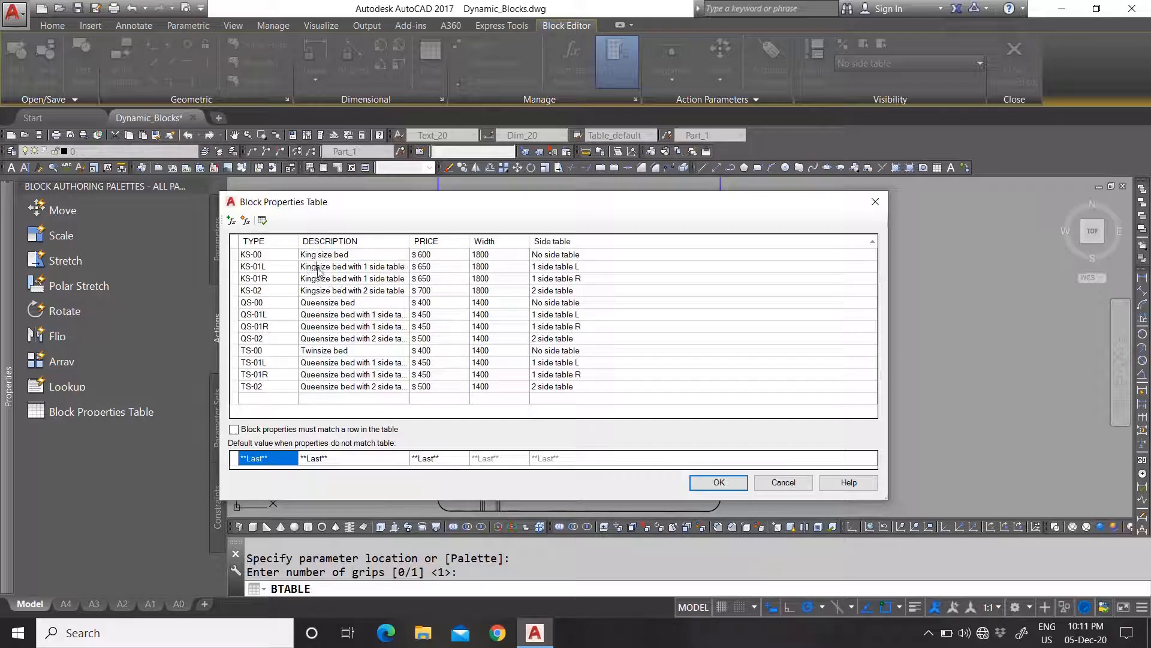
click(319, 278)
click(319, 280)
click(318, 291)
click(318, 291)
Step: Insert a space in the DESCRIPTION of all four QS rows so they begin with "Queen size bed"
click(321, 303)
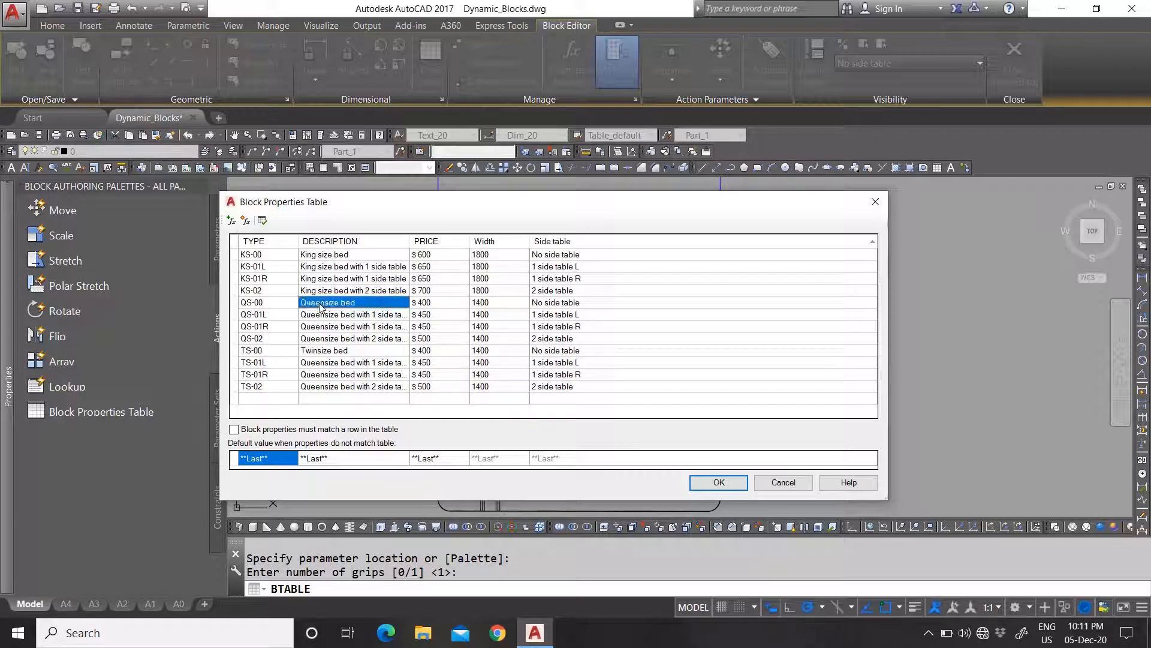
click(322, 304)
click(327, 304)
click(322, 316)
click(323, 317)
click(325, 326)
click(326, 328)
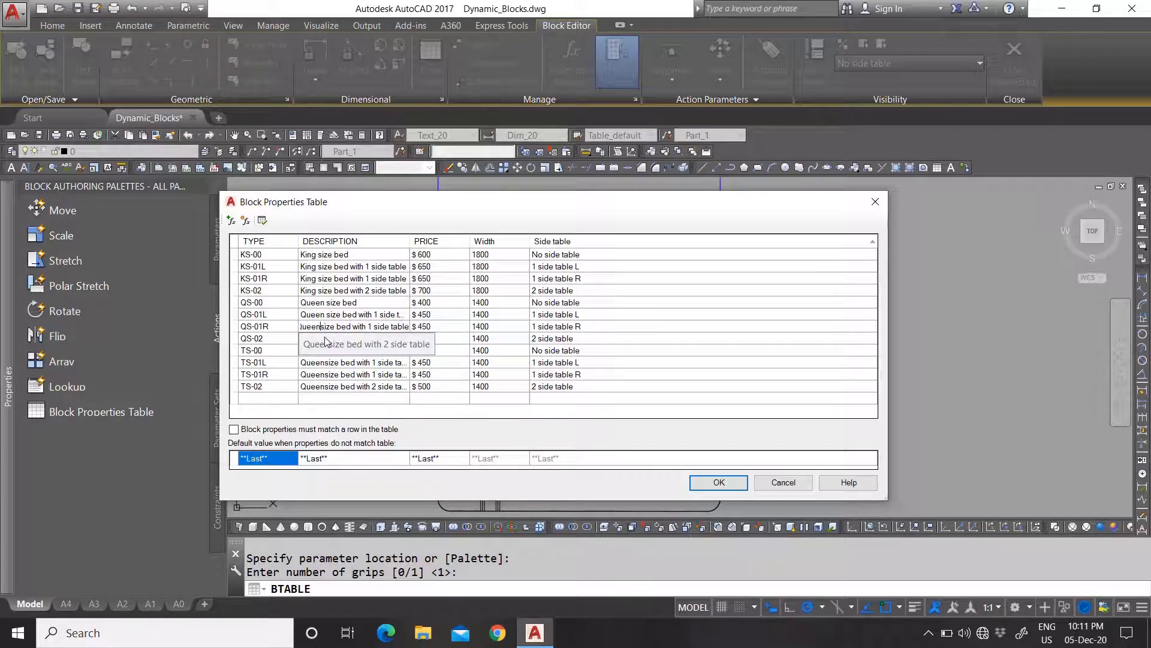
click(324, 339)
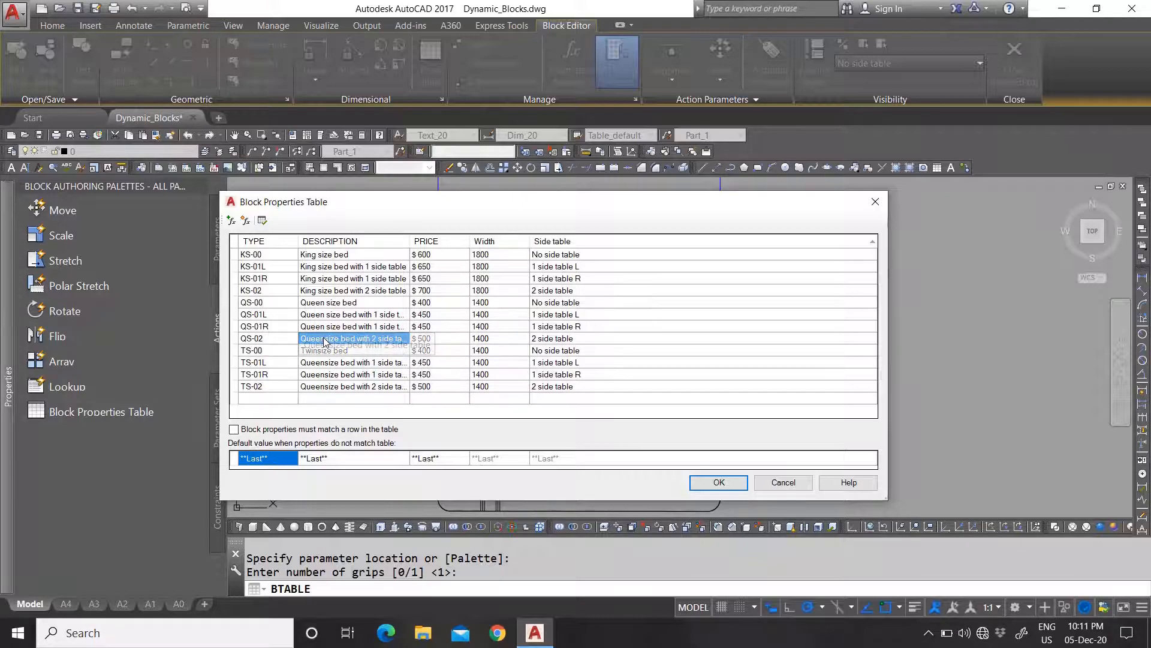
click(324, 340)
click(319, 338)
Step: Edit the DESCRIPTION of the TS-00, TS-01L, TS-01R and TS-02 rows so each begins with "Twin size bed"
click(319, 351)
click(318, 350)
click(322, 364)
click(323, 363)
click(325, 362)
drag(324, 362, 260, 353)
text(Twin)
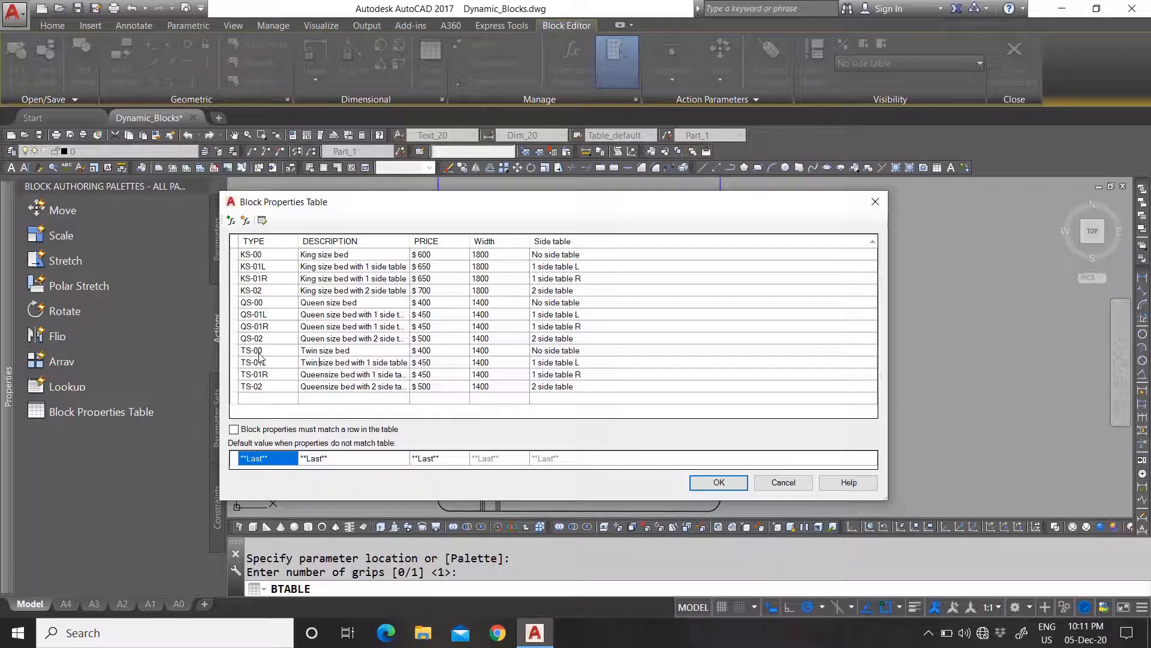
click(323, 374)
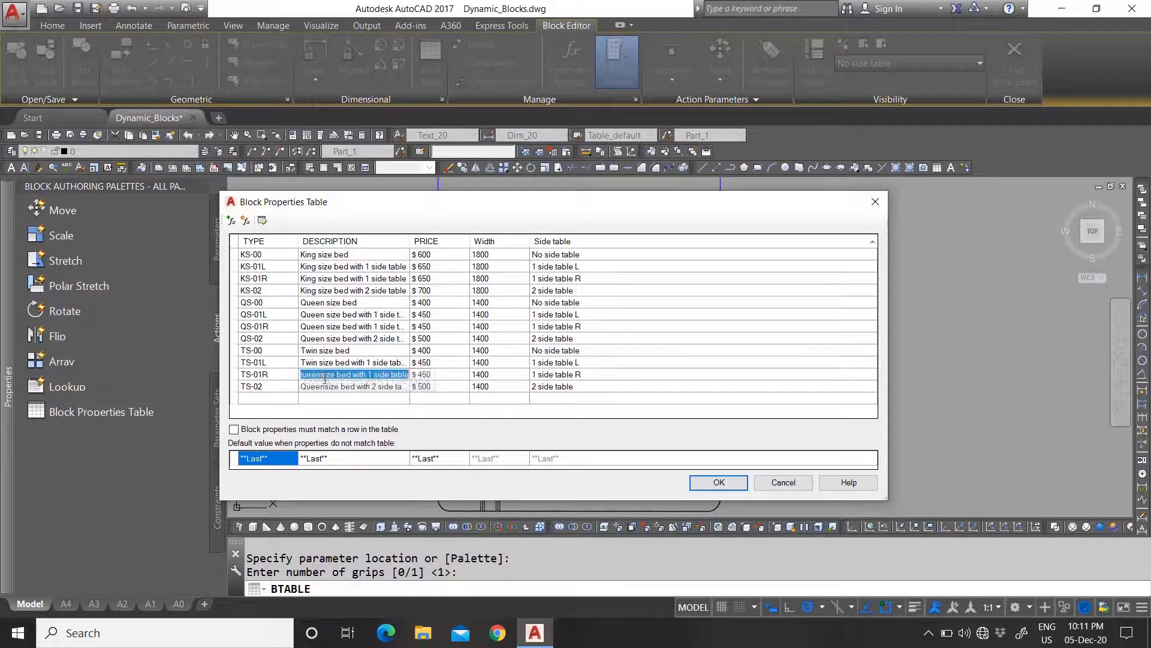
drag(322, 374, 258, 373)
text(Twin)
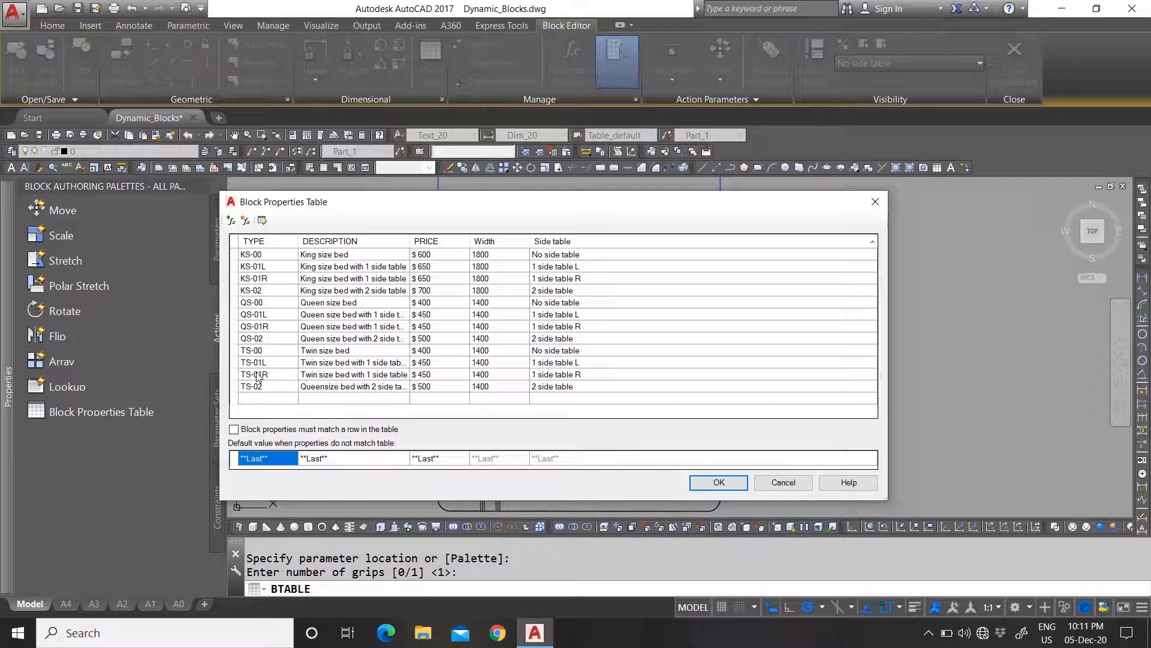
click(321, 388)
drag(321, 389, 250, 383)
text(Twin)
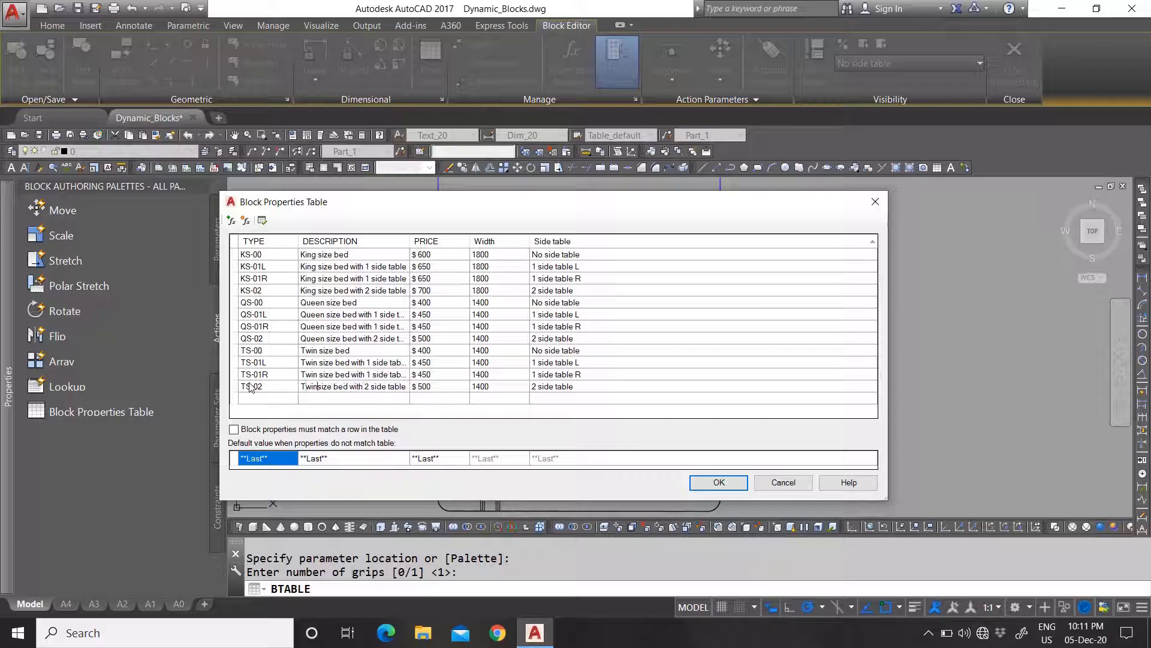
Step: Open the TS-00 row's PRICE for editing and select its first digit
click(431, 355)
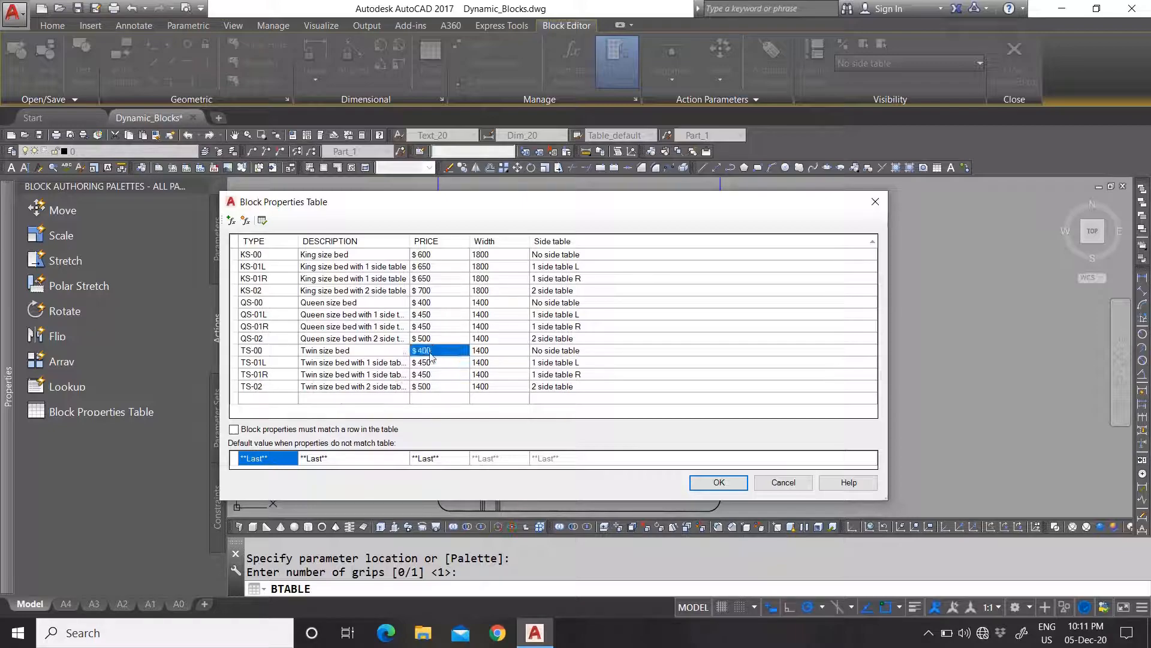
drag(424, 350, 420, 351)
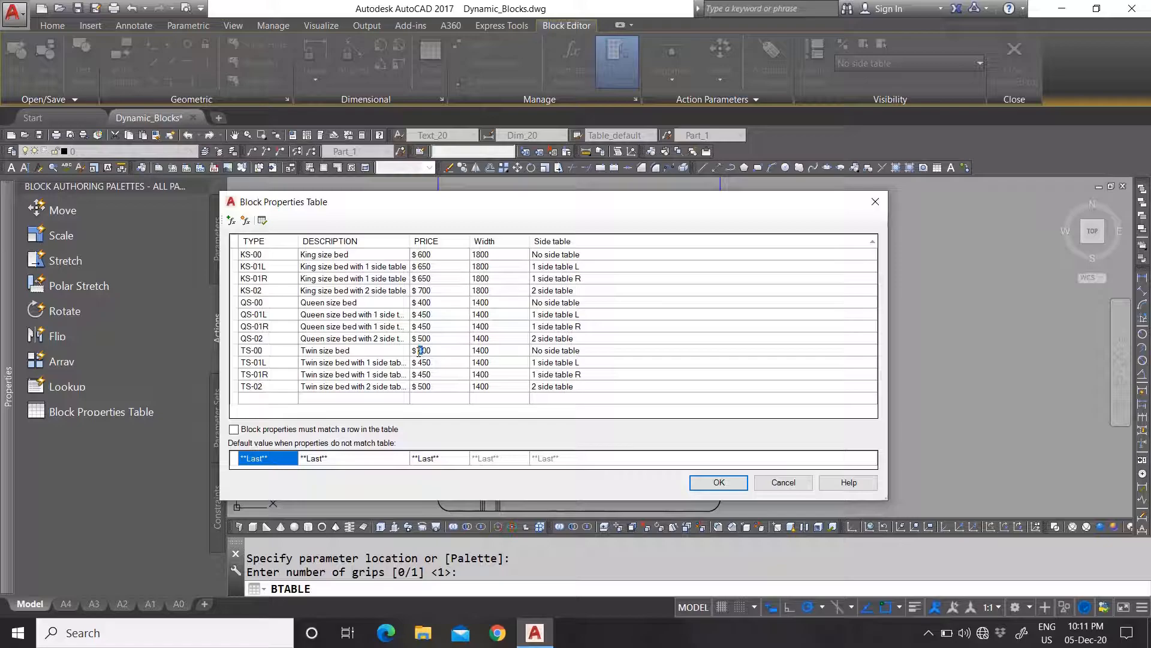
Step: Set the twin bed prices to $200 for TS-00 and $250 for TS-01L and TS-01R
click(427, 362)
click(426, 363)
click(422, 374)
click(423, 375)
Step: Delete the row for the twin size bed with two side tables from the block properties table
click(235, 387)
right_click(235, 387)
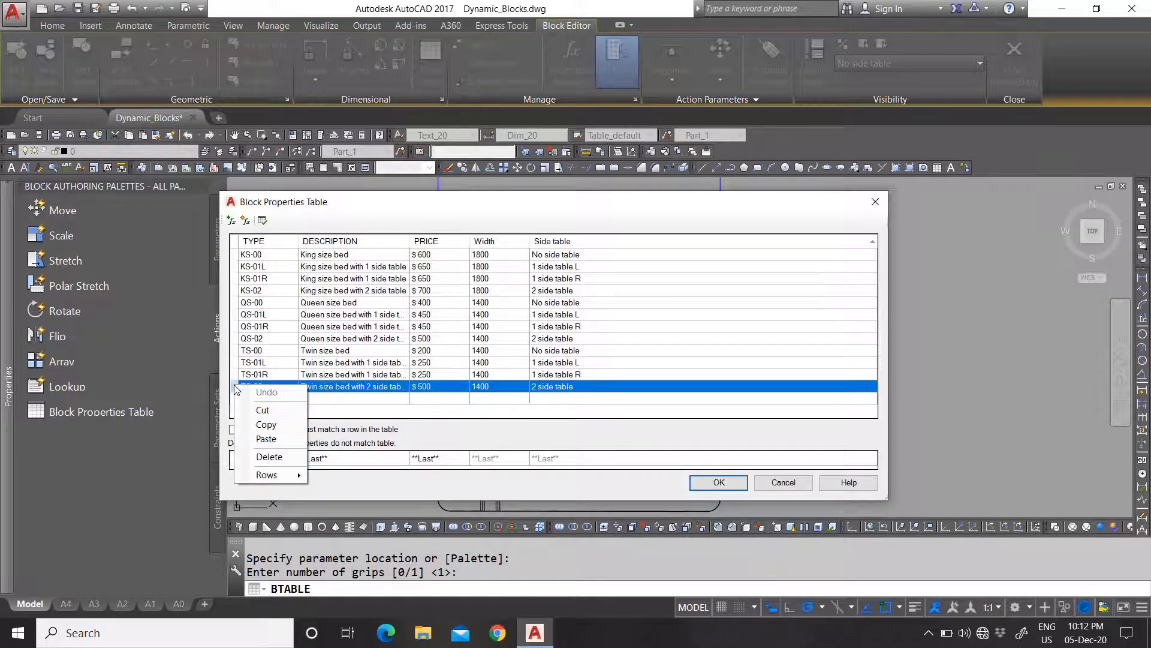
click(268, 457)
Step: Set the Width of the TS-00, TS-01L and TS-01R twin bed rows to 900
click(480, 367)
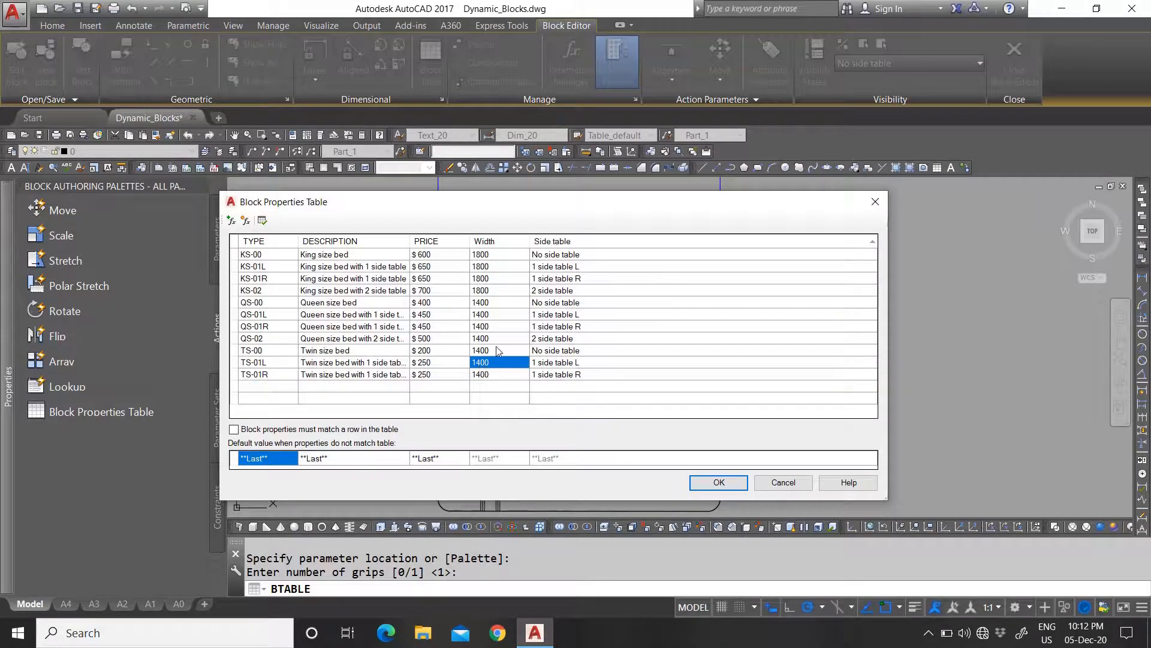
click(497, 351)
click(482, 339)
click(481, 352)
click(481, 351)
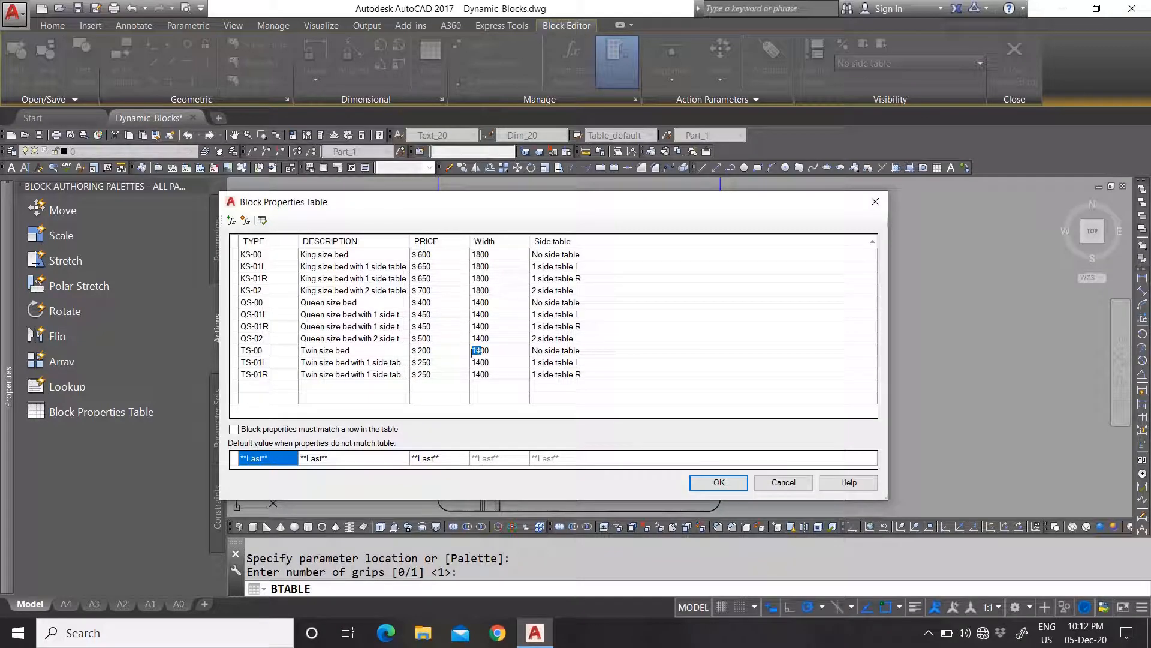
text(9)
click(488, 364)
click(481, 363)
text(9)
click(480, 374)
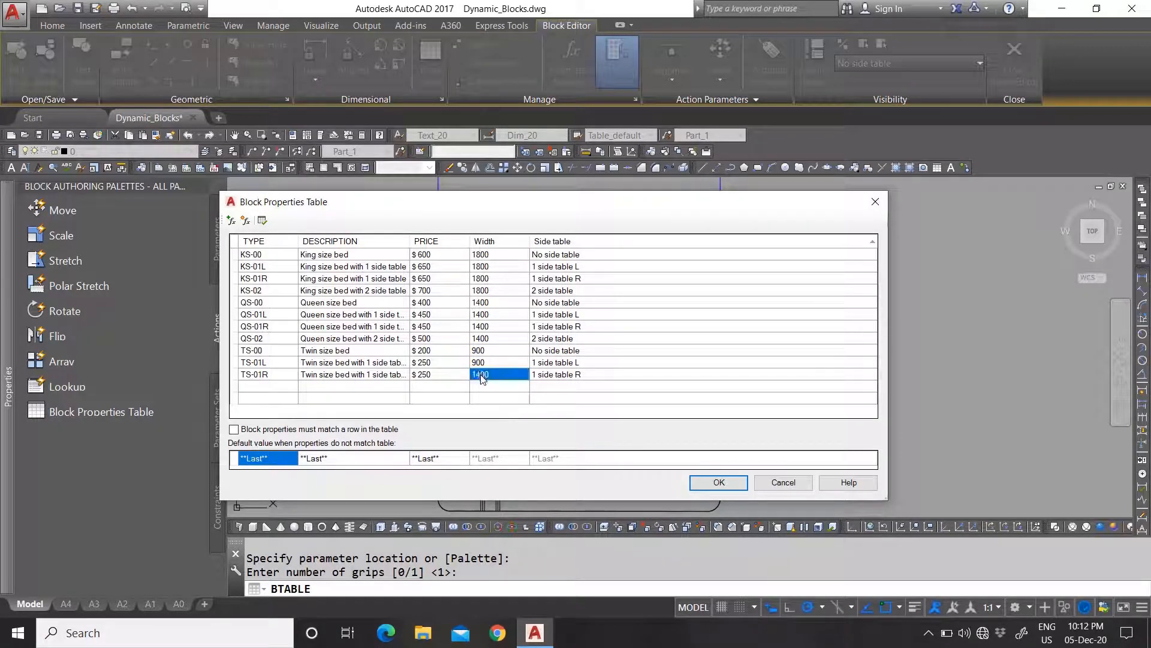
click(479, 375)
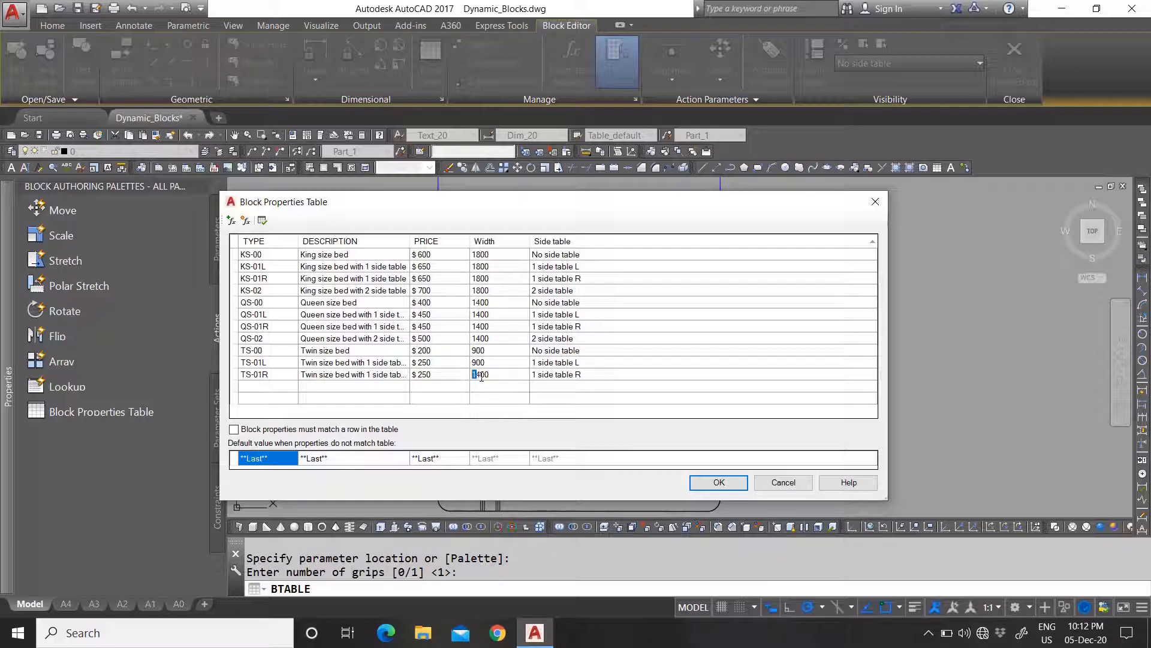
click(515, 362)
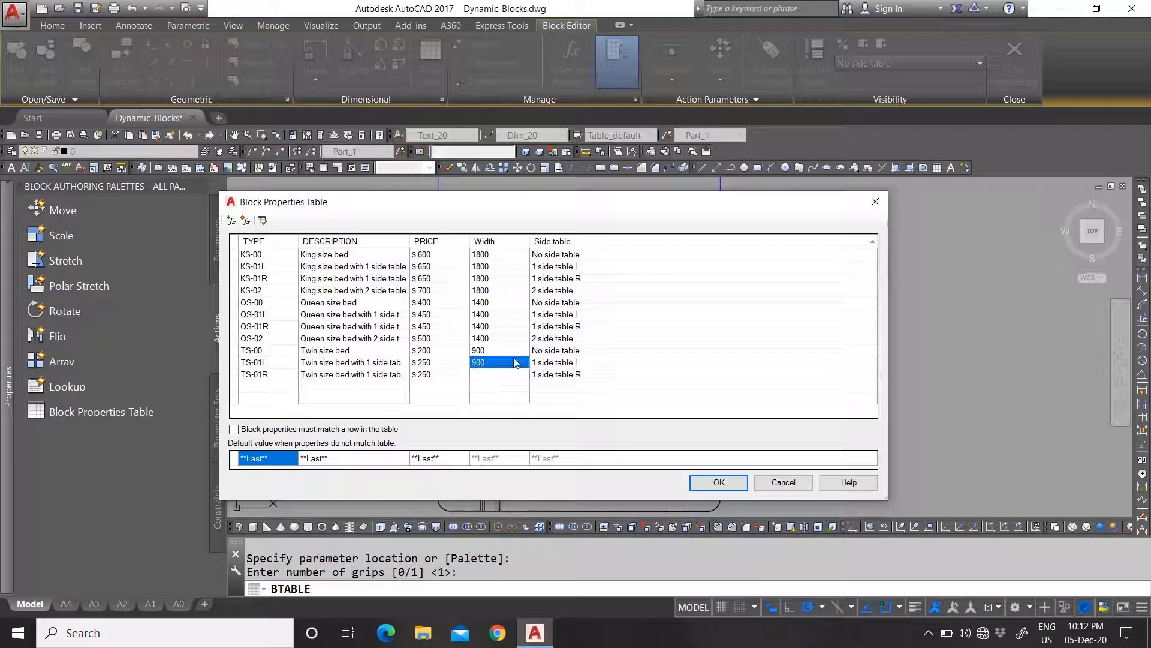
Step: Save the table changes and close the block properties table despite its errors
click(722, 484)
click(501, 303)
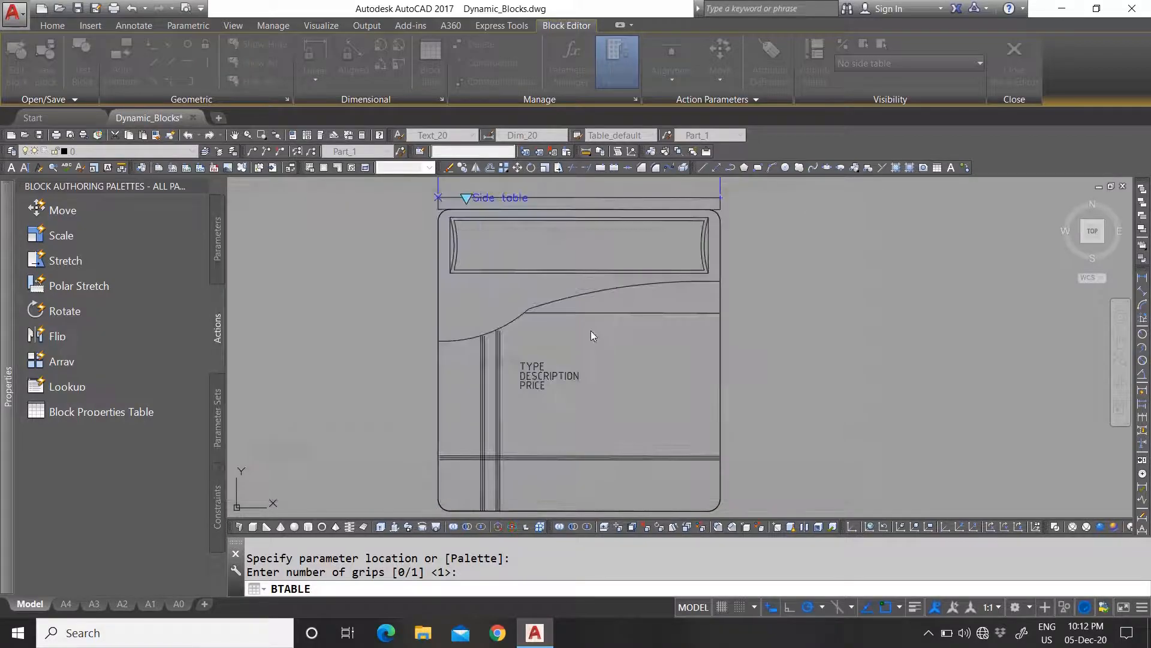
key(Return)
Step: Reopen the block properties table to review its rows and leave it without saving
double_click(456, 336)
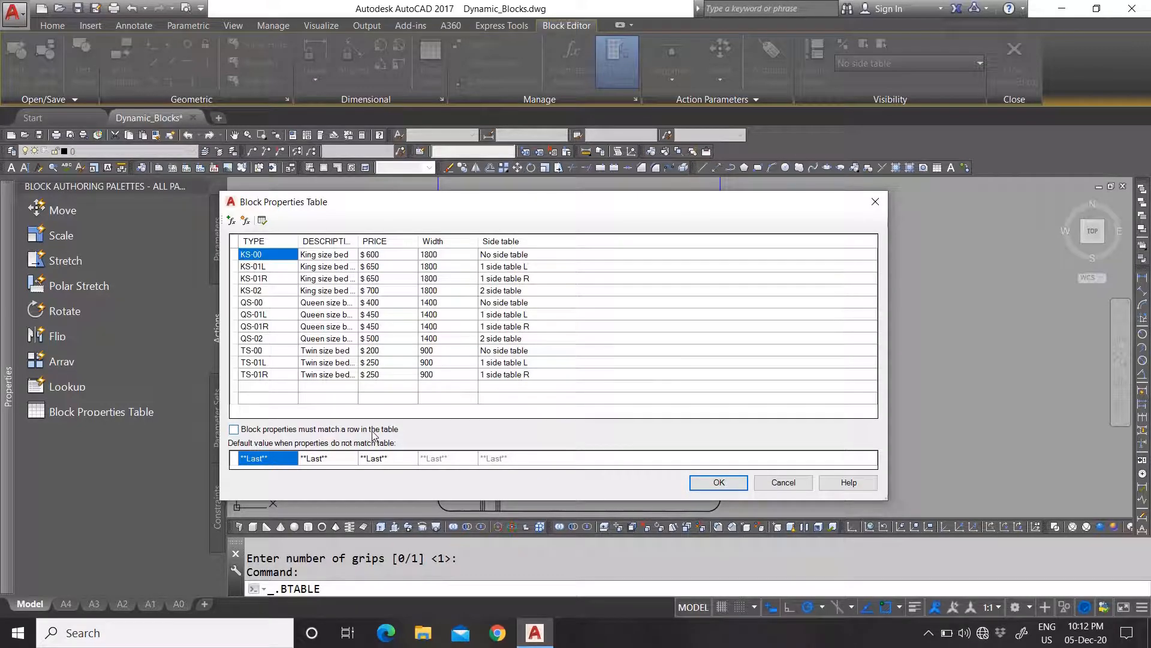
mouse_move(307, 207)
mouse_down()
mouse_move(309, 383)
mouse_move(317, 200)
mouse_up()
click(731, 474)
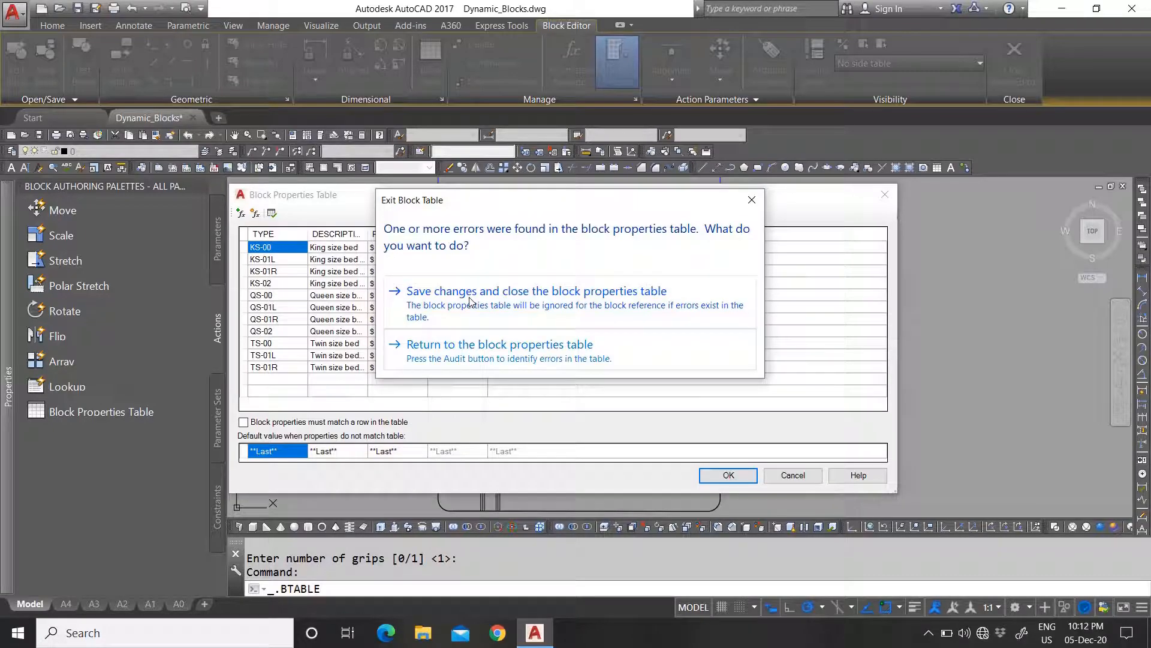
click(480, 345)
click(793, 474)
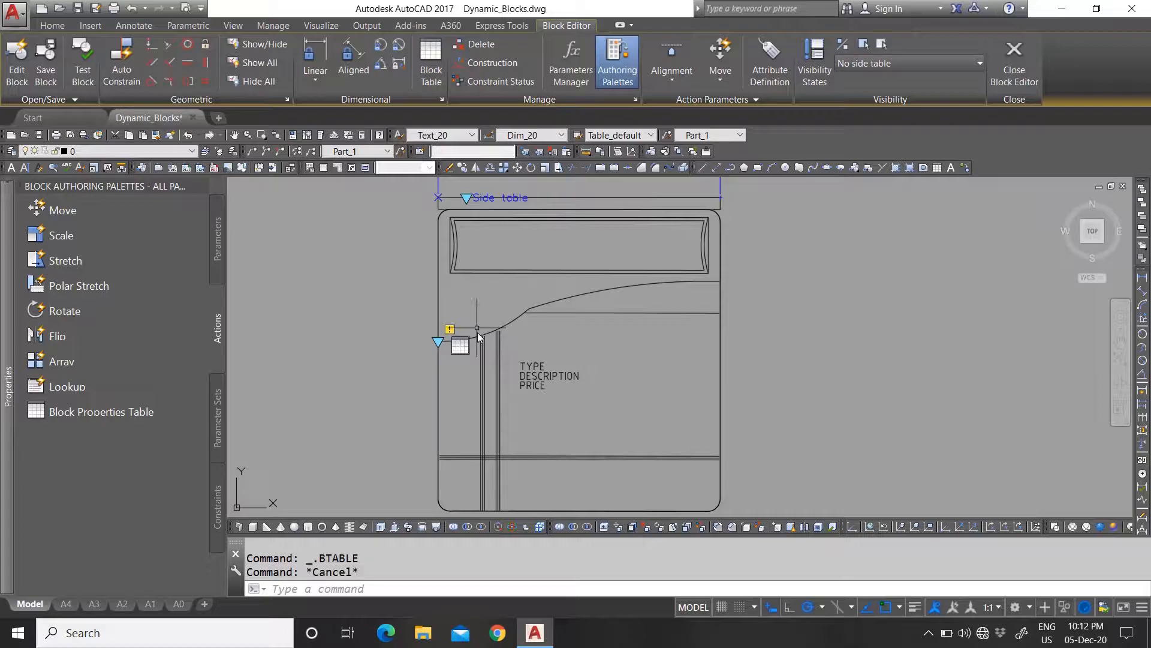
scroll(433, 425, down, 1)
scroll(524, 360, up, 1)
click(685, 207)
key(Escape)
scroll(541, 294, down, 3)
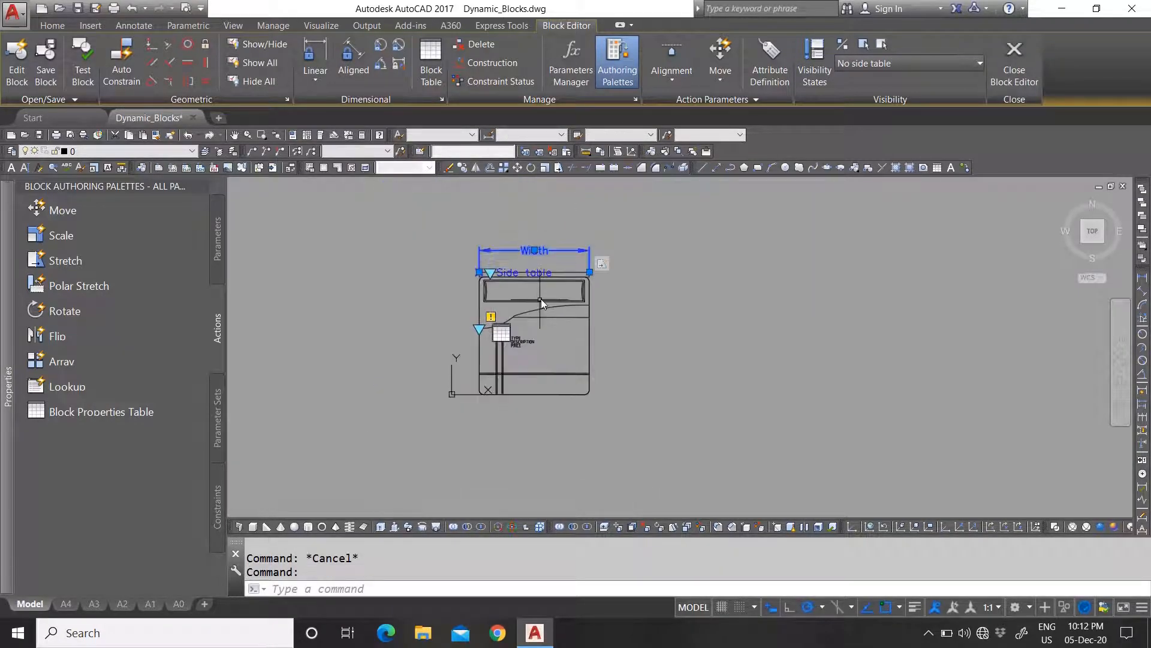
scroll(537, 300, up, 3)
key(Escape)
scroll(582, 280, down, 3)
scroll(577, 329, up, 2)
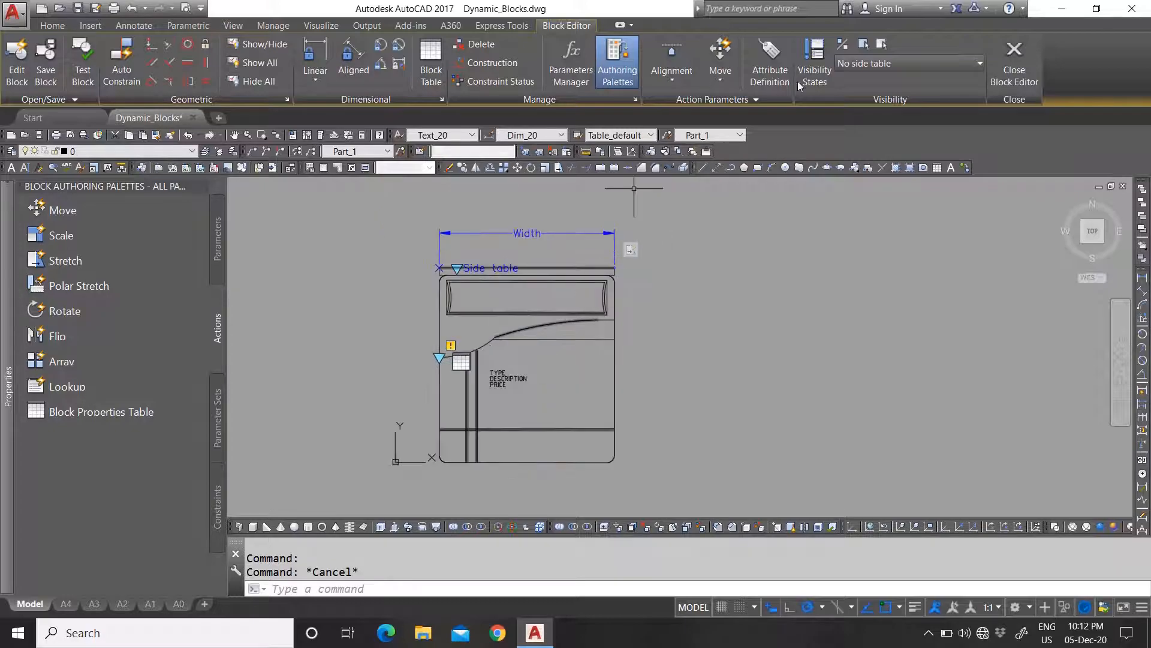
Step: Close the block editor and save the parameter changes to the bed block
click(1014, 66)
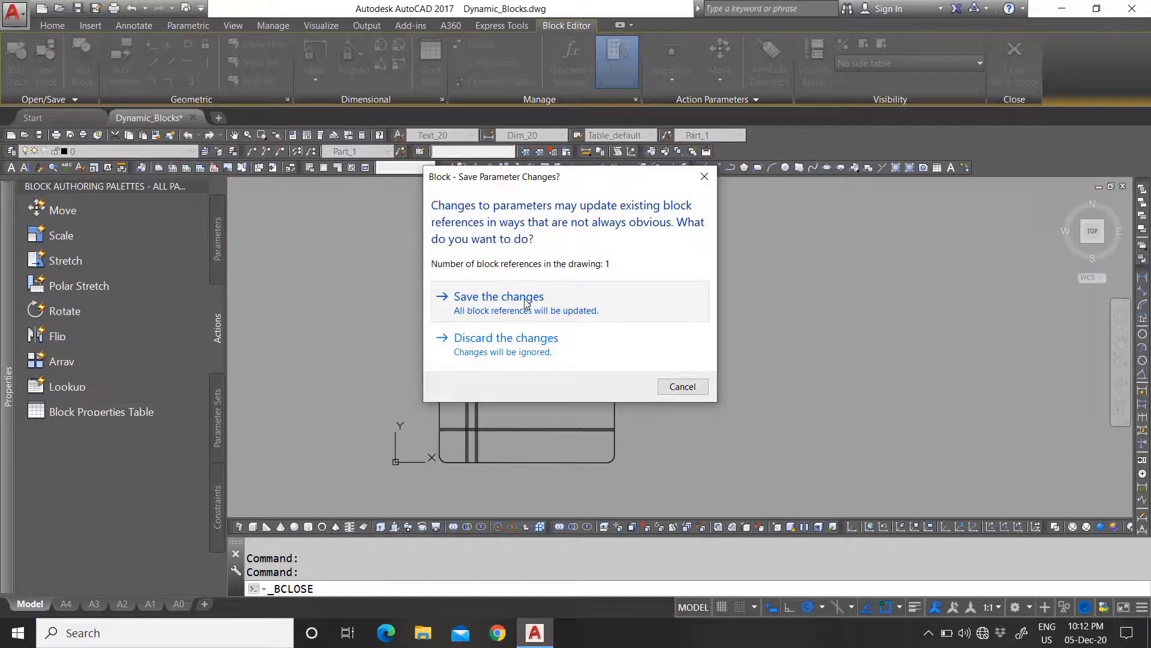
click(525, 300)
Step: Check the side table options offered by the bed block and dismiss them without choosing one
click(562, 338)
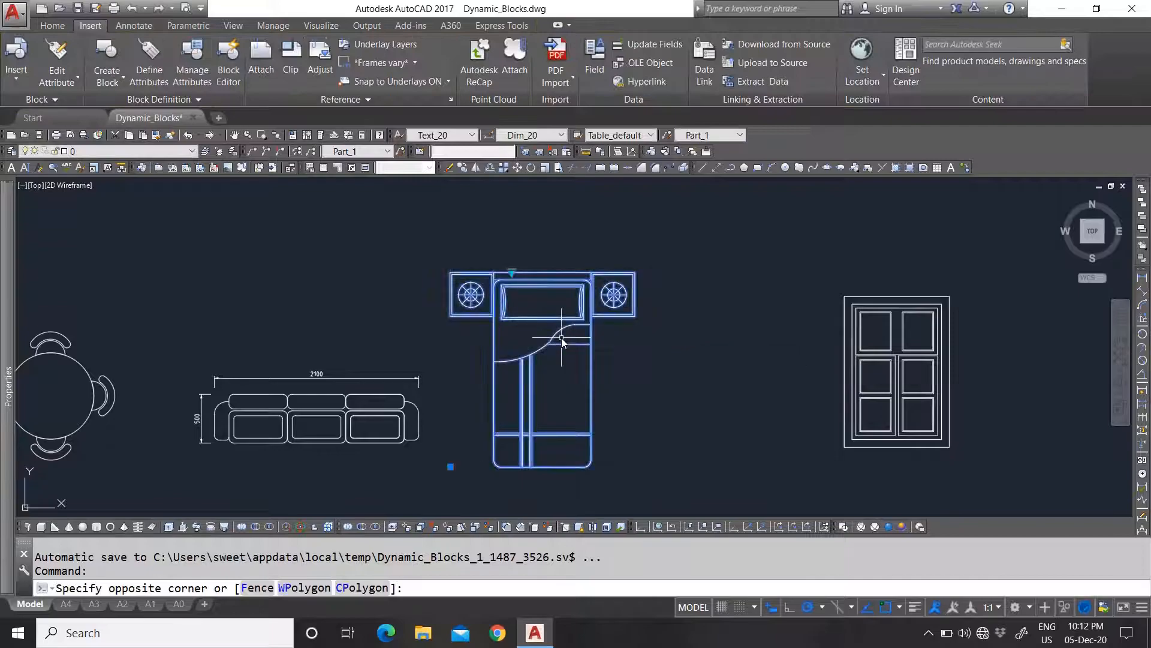
click(561, 337)
click(512, 273)
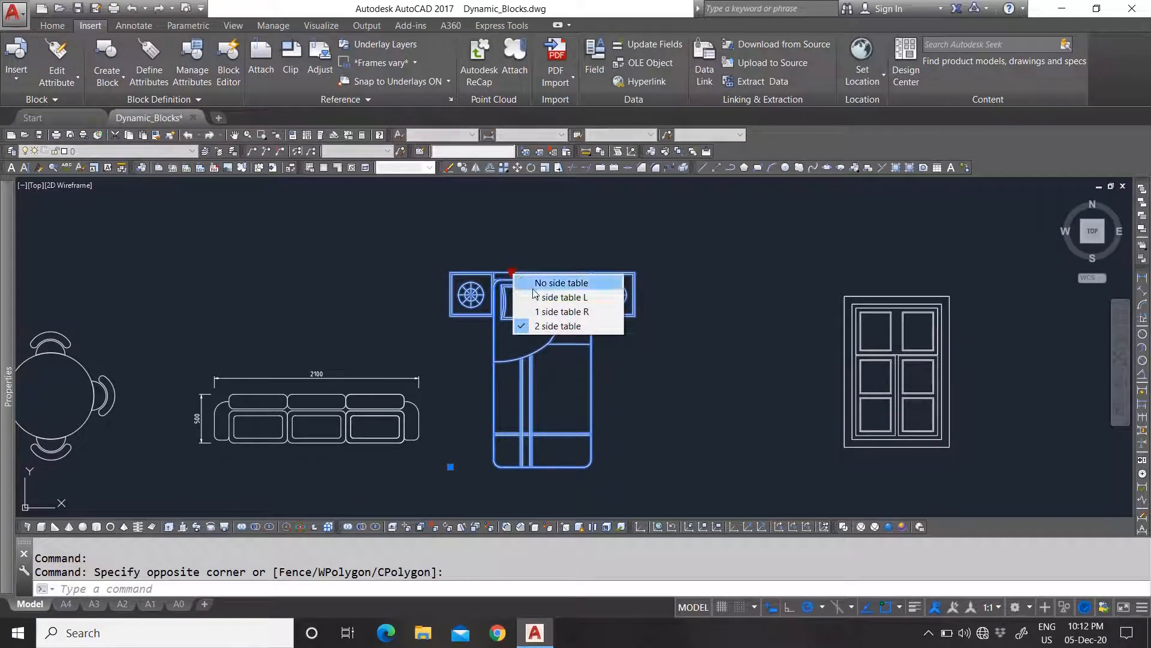
key(Escape)
key(Escape)
Step: Open the bed block in the block editor again
click(550, 255)
click(514, 346)
right_click(514, 350)
click(562, 312)
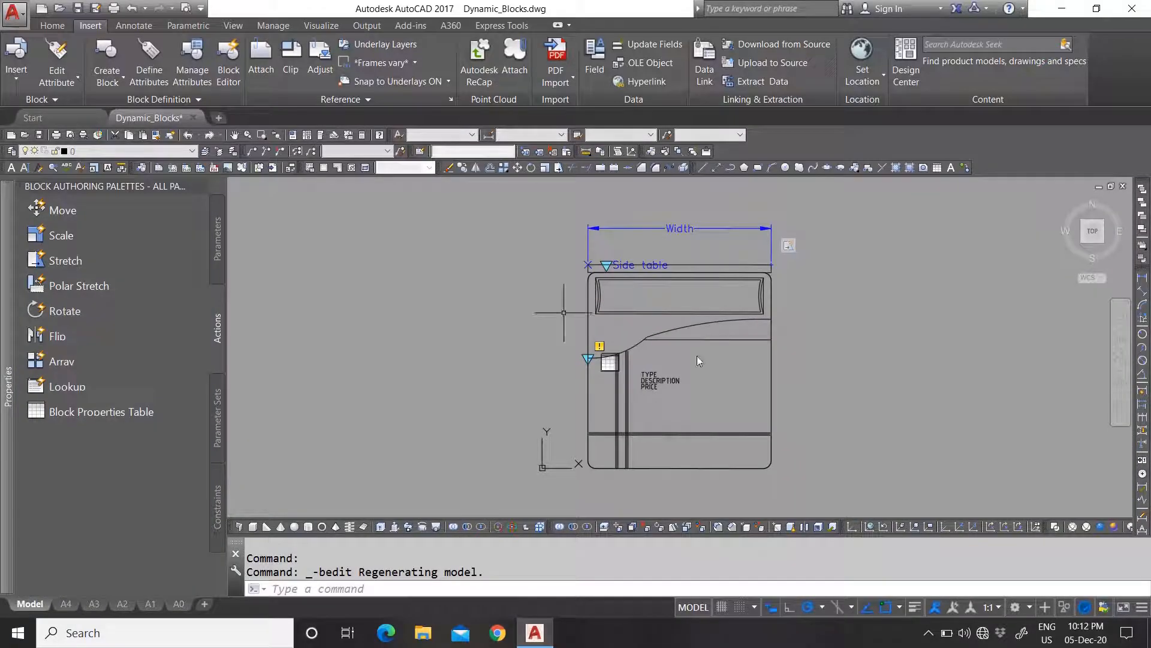
scroll(664, 352, up, 2)
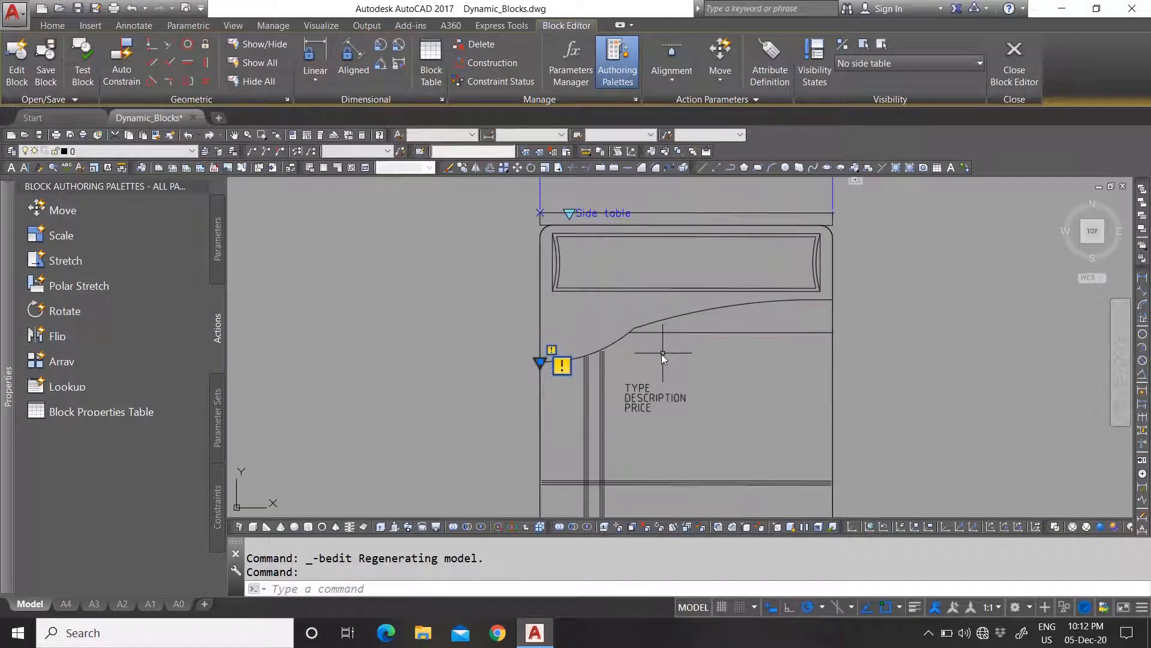
scroll(466, 355, down, 2)
key(Escape)
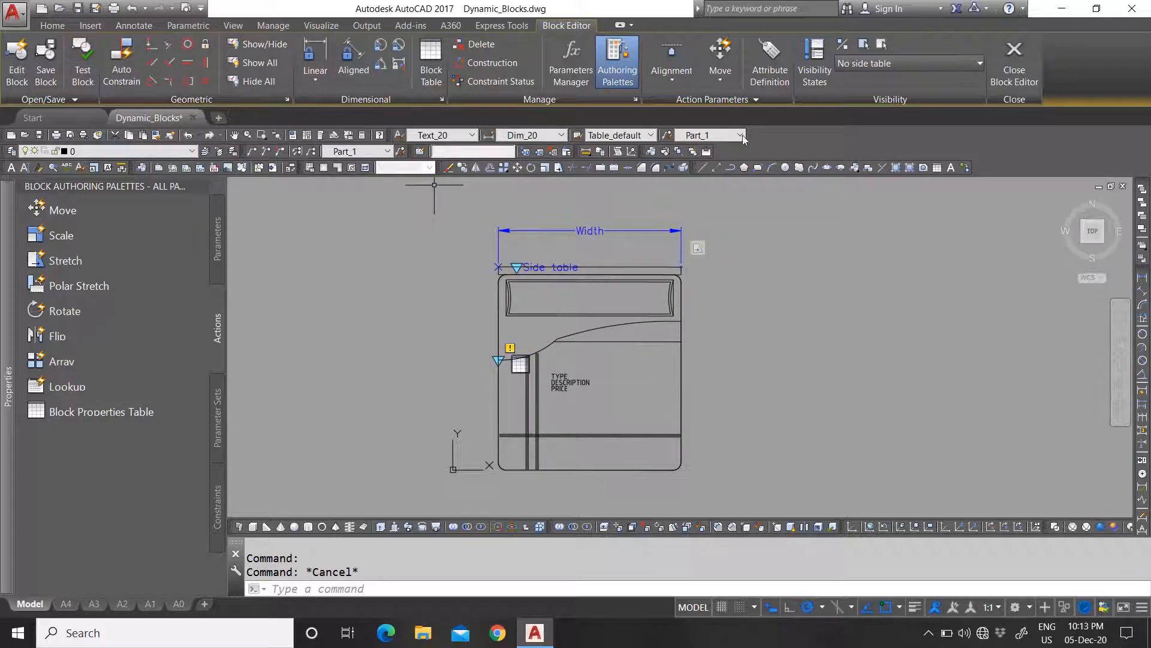
click(91, 25)
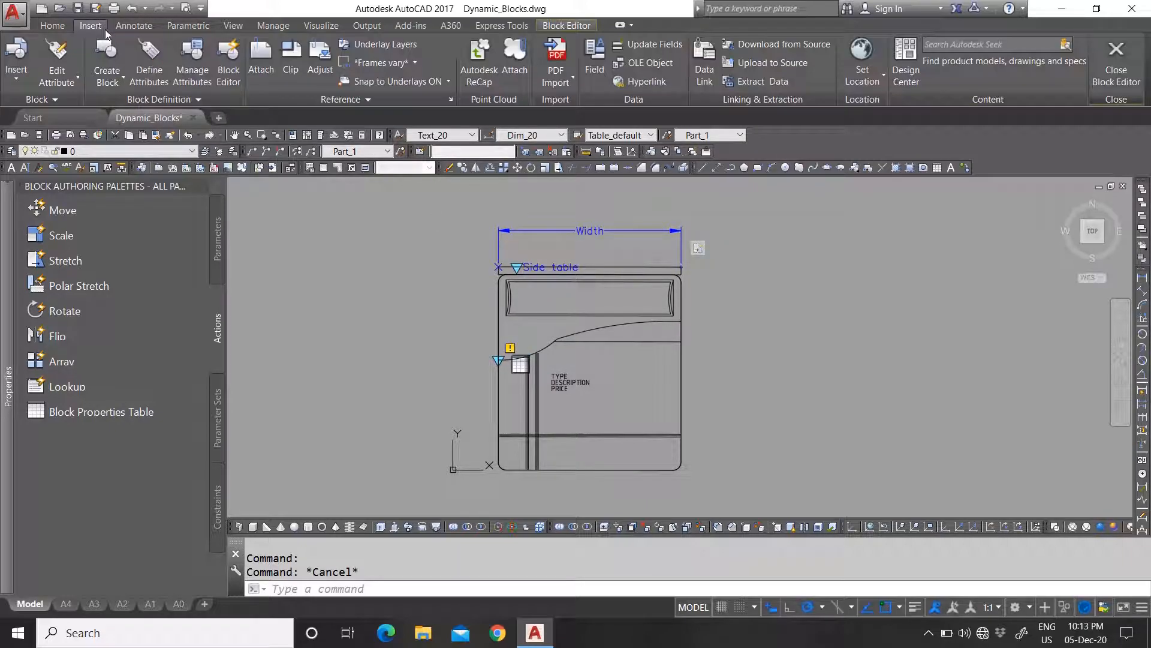
click(559, 25)
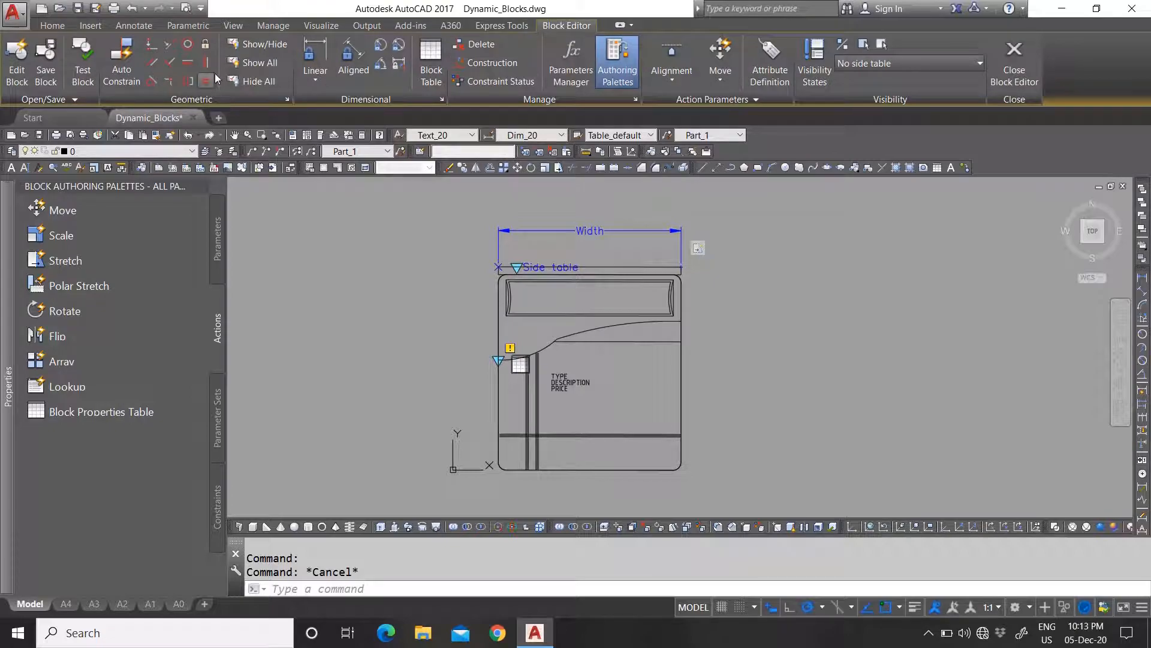
Step: Draw a vertical construction line along the bed's left edge
click(714, 168)
click(499, 418)
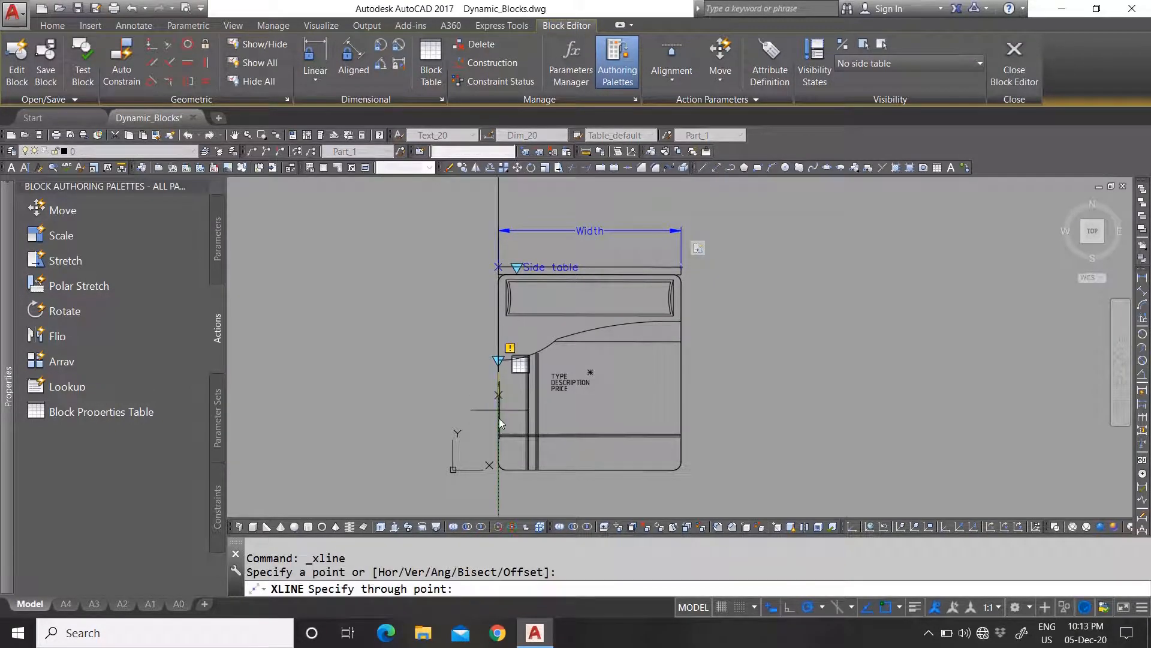
click(500, 478)
key(Escape)
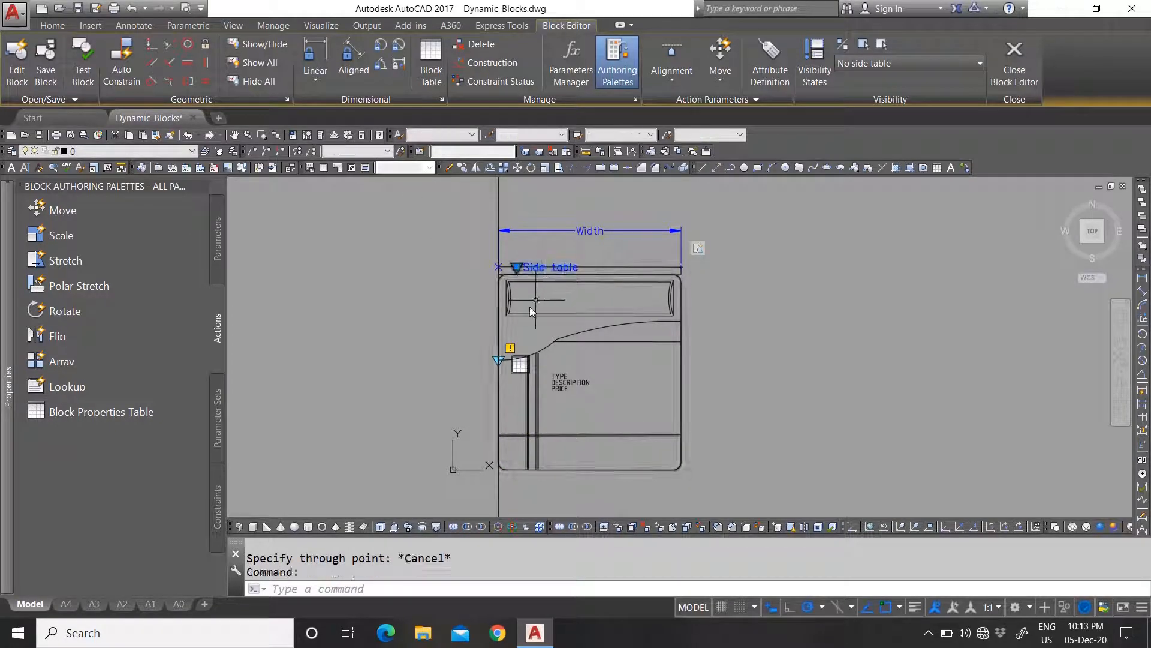
Step: Try Show Properties set to No on the Side table visibility parameter and return it to Yes
mouse_move(7, 393)
click(271, 494)
click(270, 494)
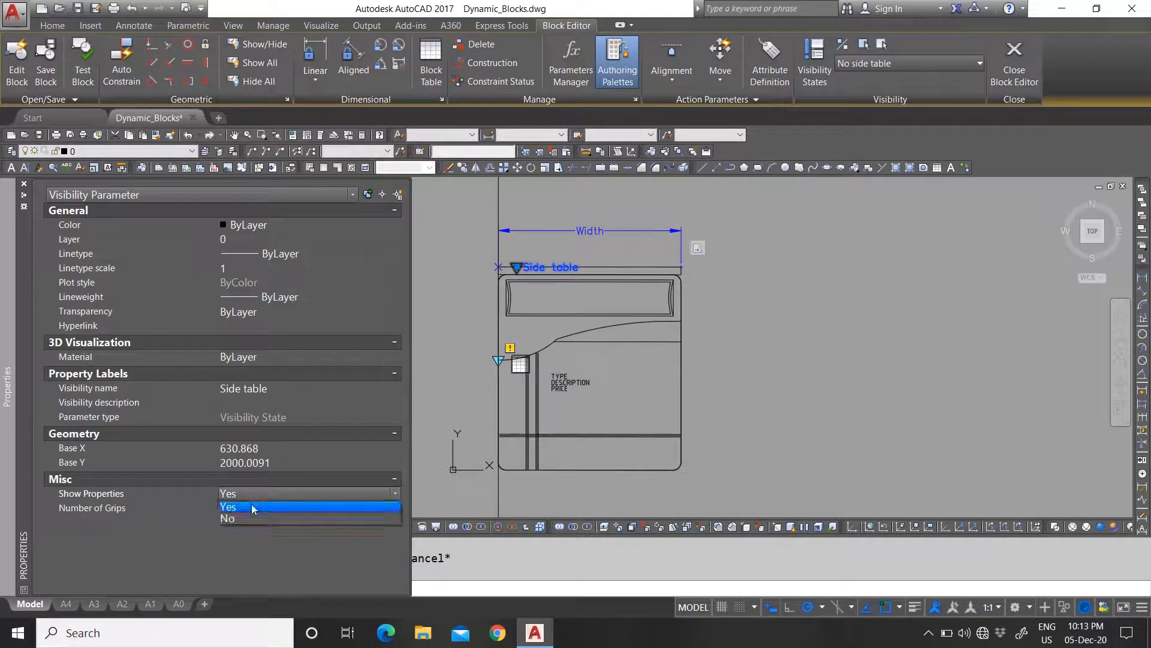
click(252, 519)
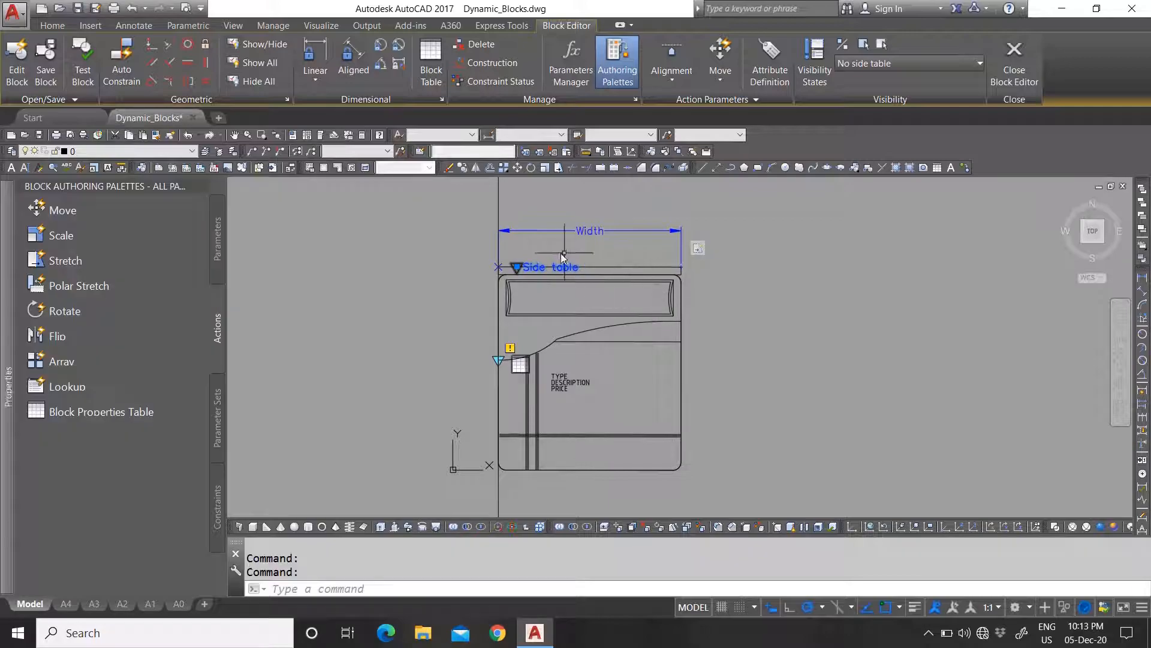
mouse_move(7, 390)
click(246, 495)
click(255, 507)
Step: Set the Side table visibility parameter's number of grips to 0
click(267, 507)
click(268, 508)
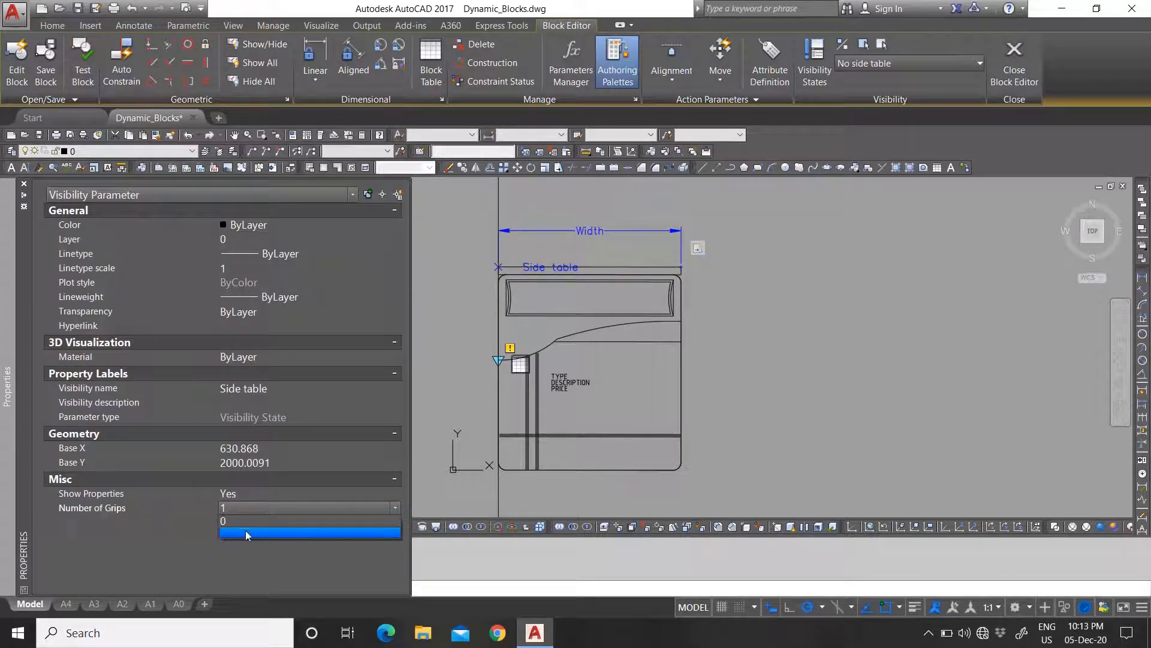
click(249, 516)
Step: Switch the Side table parameter's Show Properties to No again and back to Yes
click(268, 495)
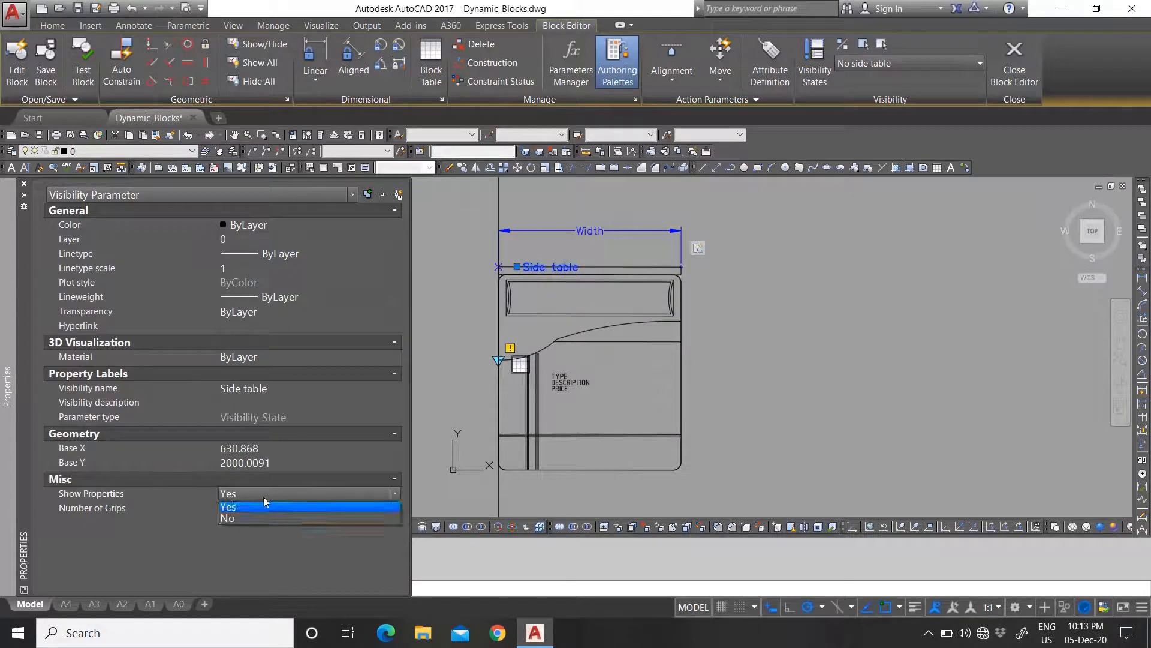
click(252, 517)
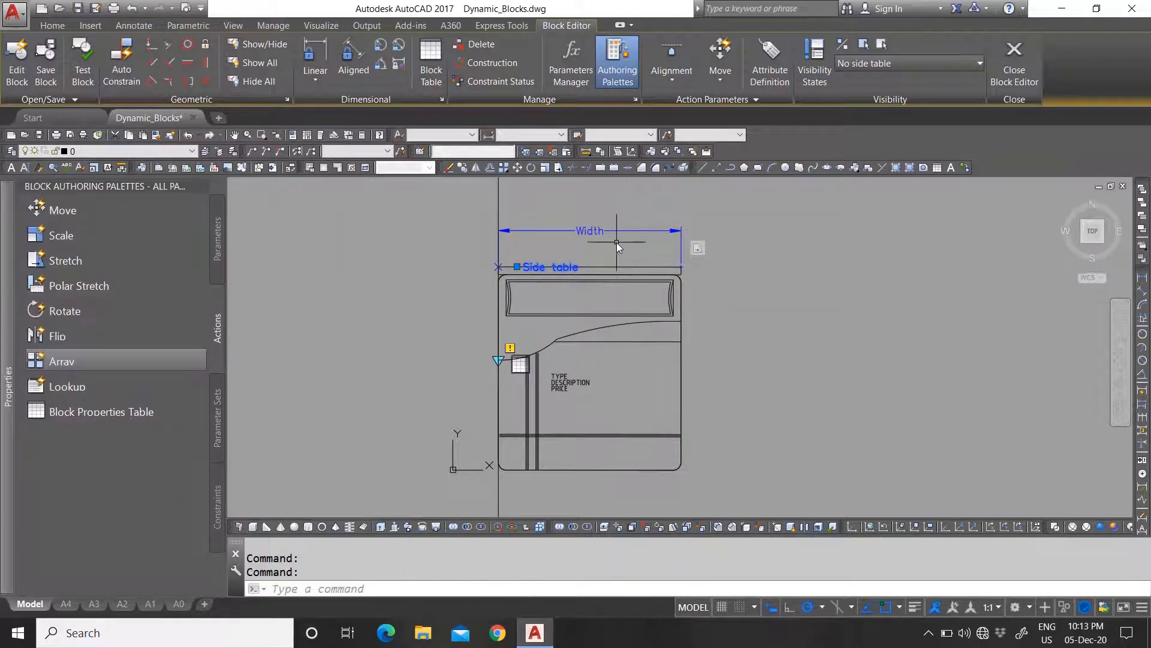
key(Escape)
mouse_move(77, 546)
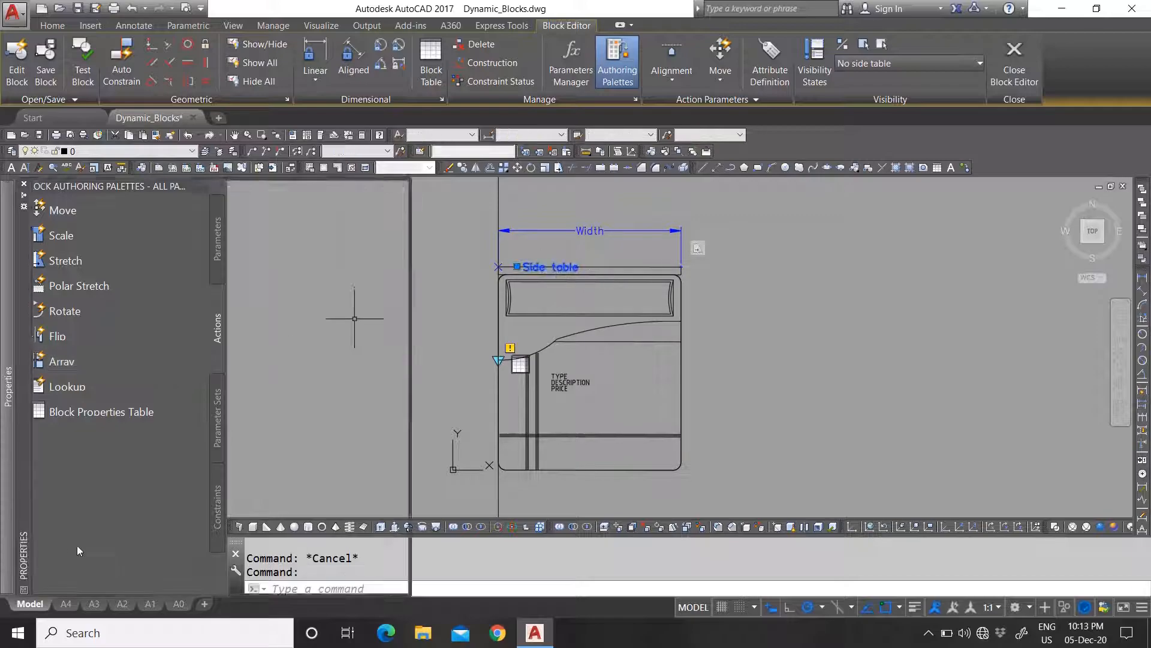
click(275, 494)
click(250, 505)
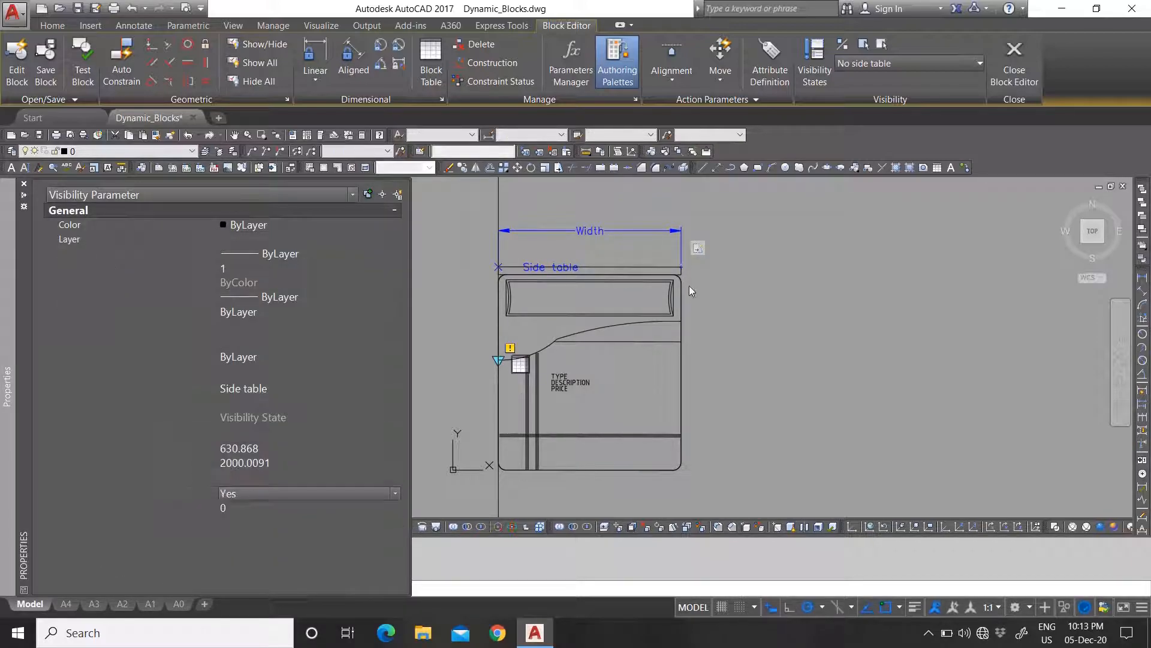
Step: Move the vertical construction line 1800 to the right of the bed's left edge
click(529, 206)
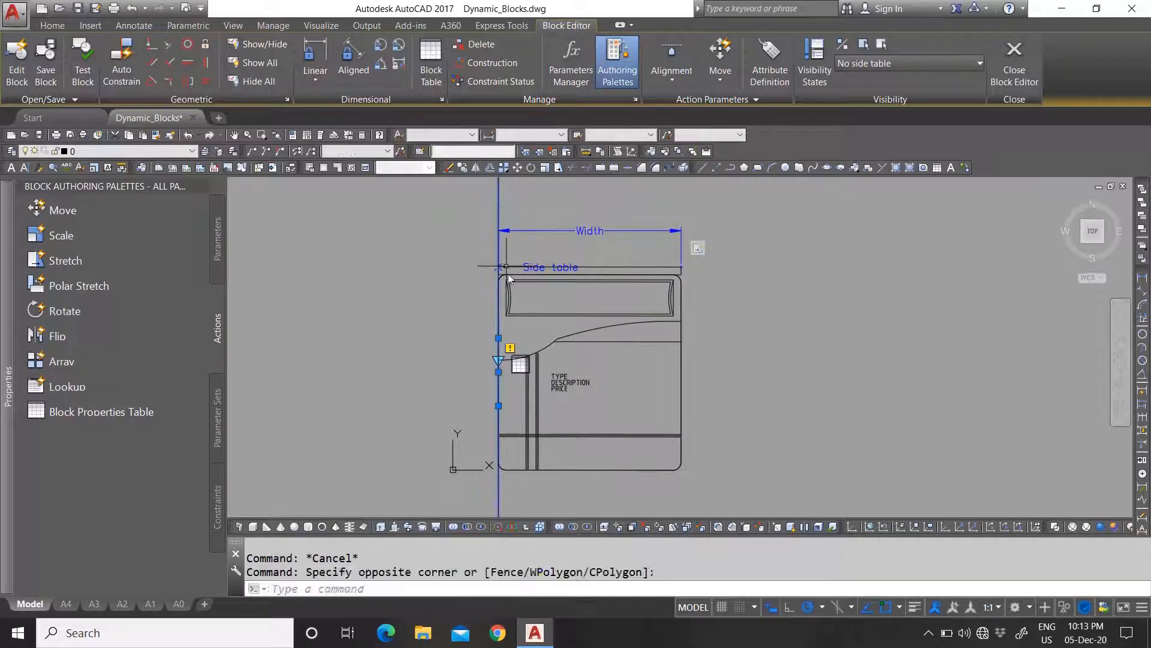
click(498, 371)
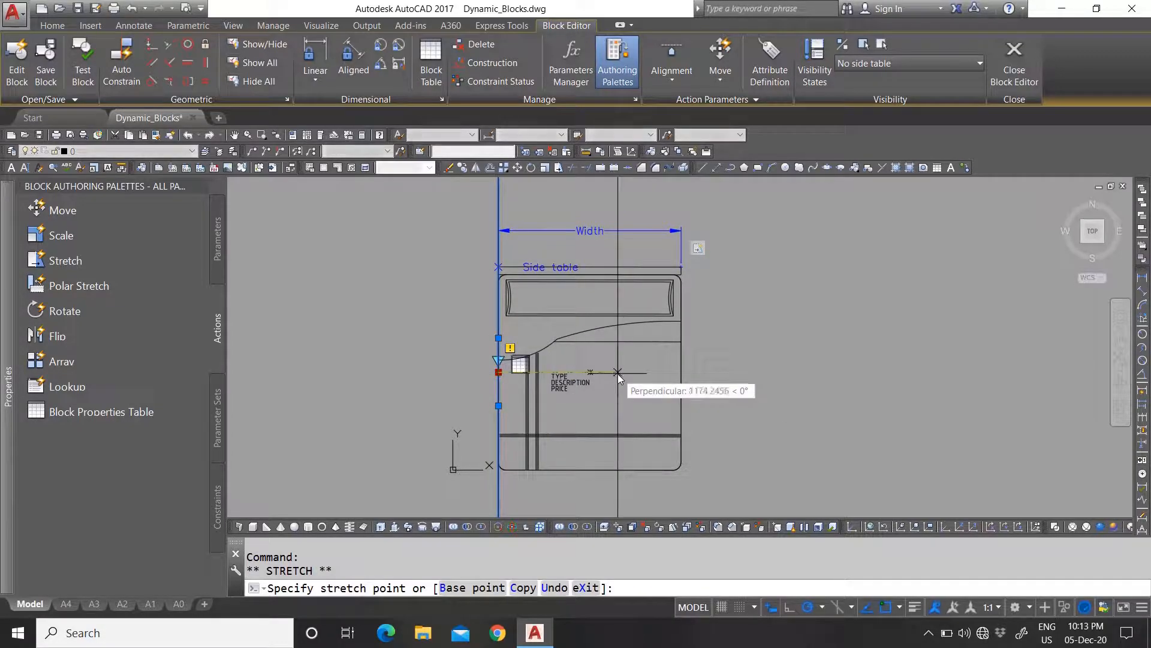
text(1800)
key(Return)
key(Escape)
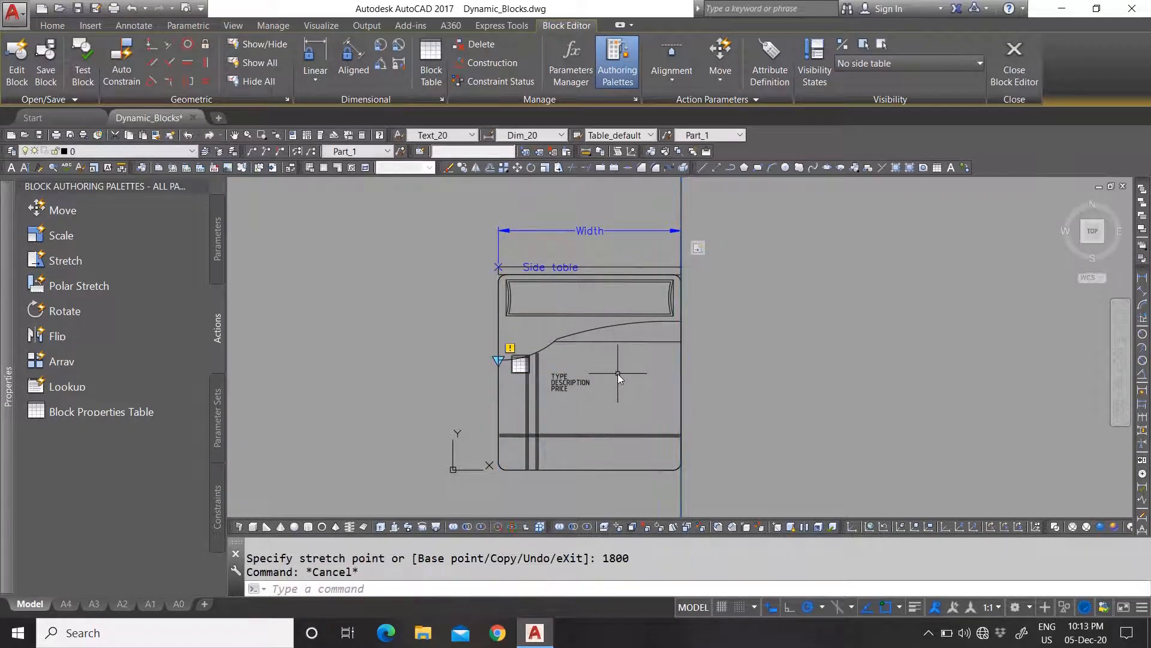
click(730, 466)
click(612, 204)
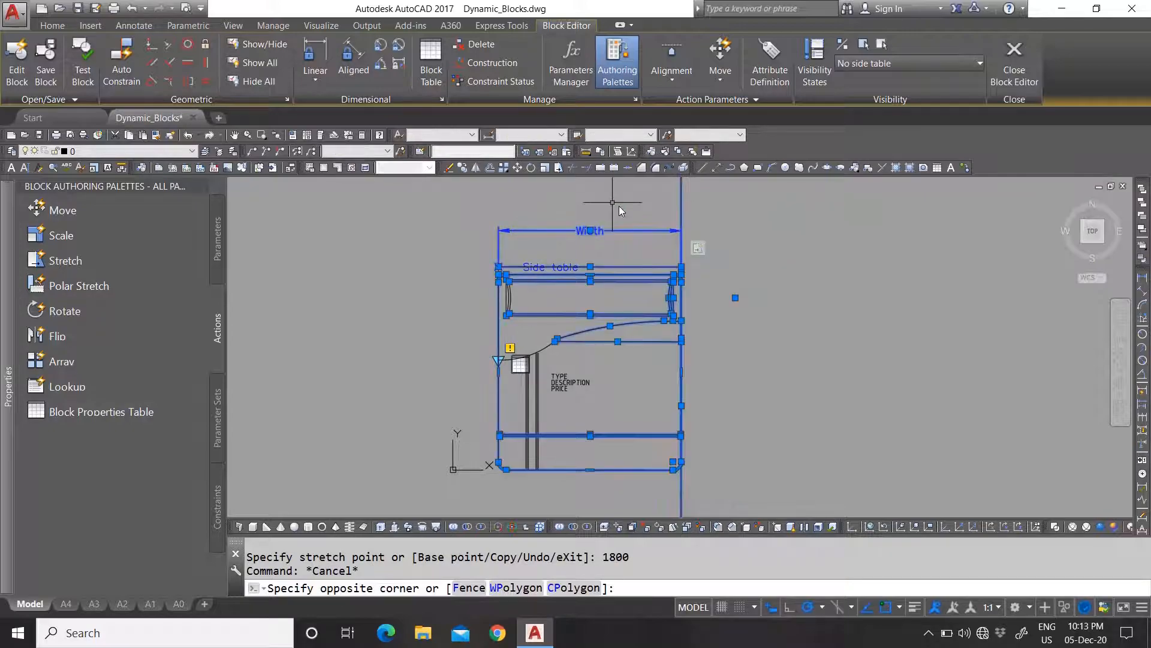
shift+click(711, 210)
shift+click(638, 205)
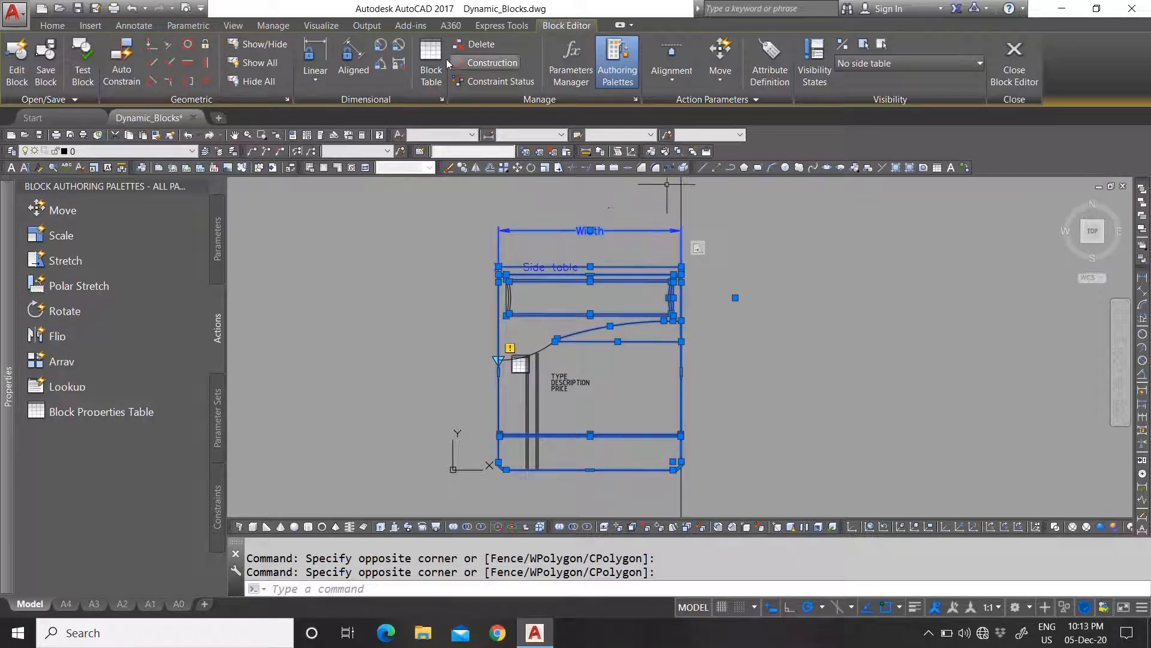
click(560, 168)
scroll(681, 270, up, 6)
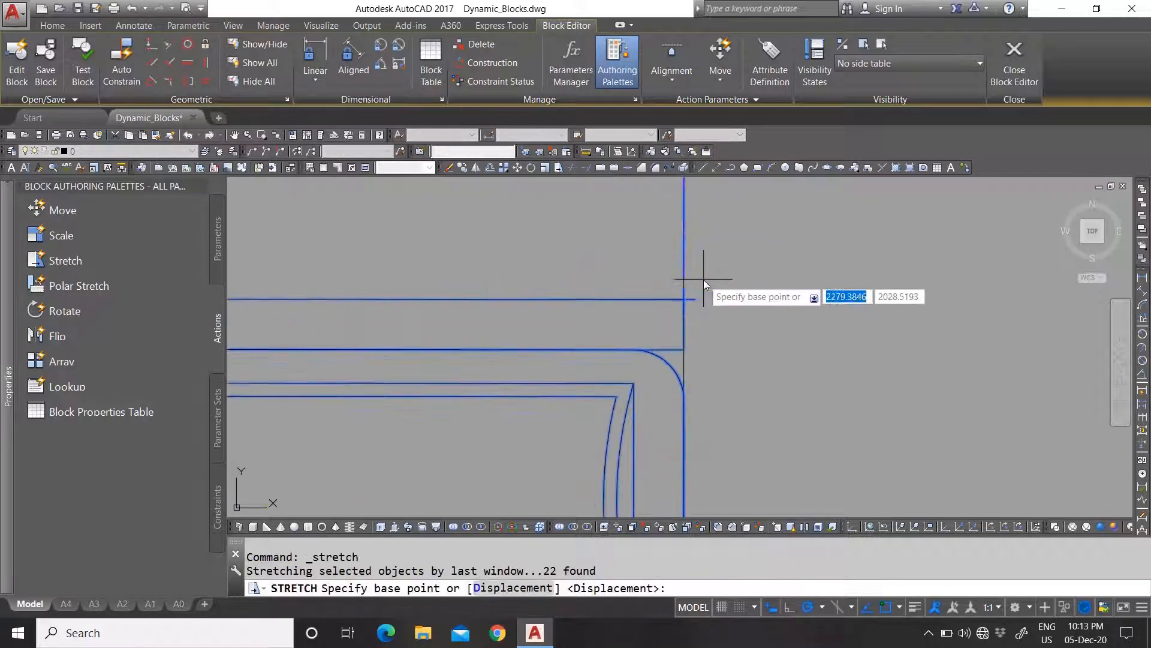
scroll(692, 278, up, 12)
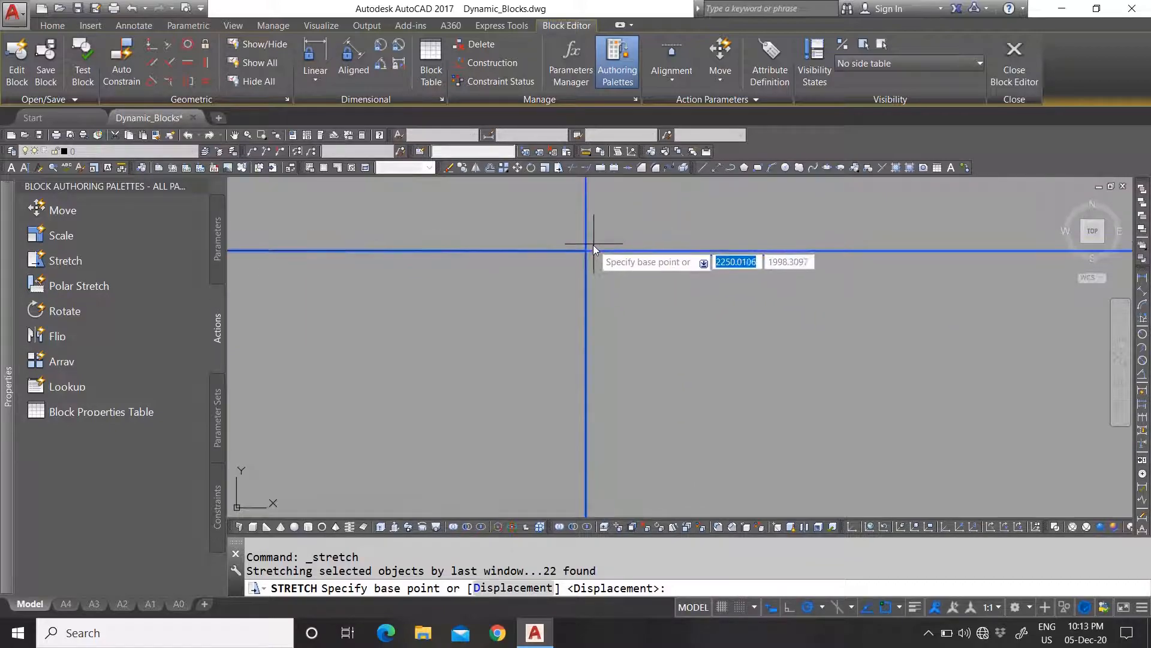
scroll(556, 250, down, 5)
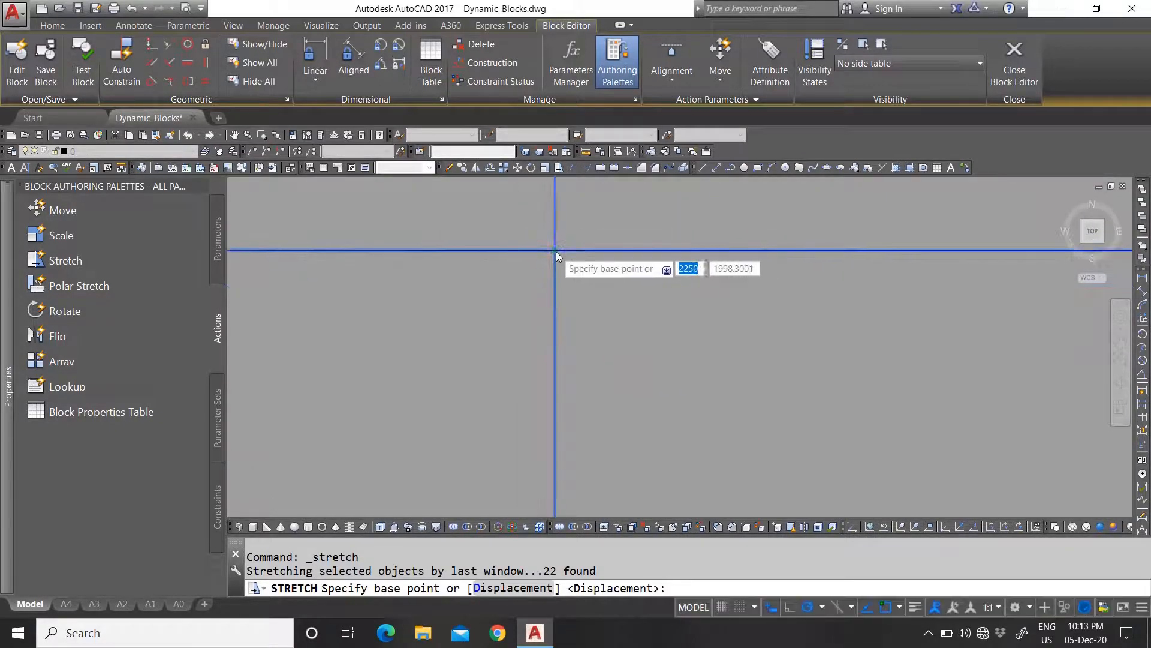
scroll(563, 256, down, 3)
scroll(568, 271, up, 3)
scroll(551, 249, up, 7)
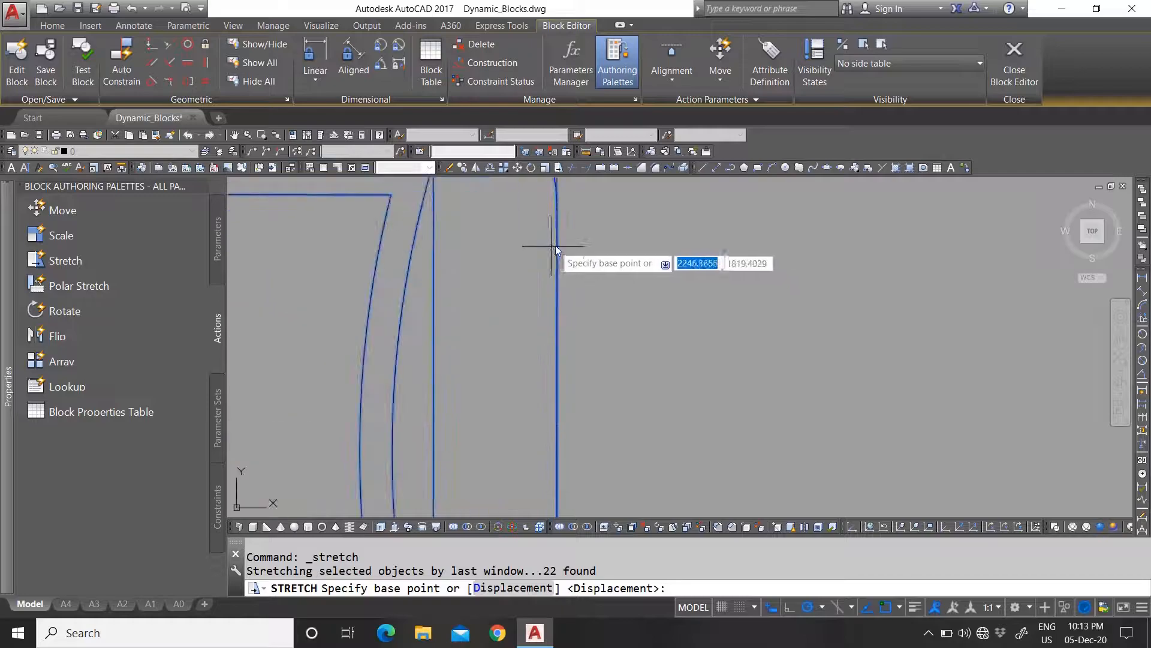
scroll(564, 255, down, 2)
scroll(566, 347, down, 6)
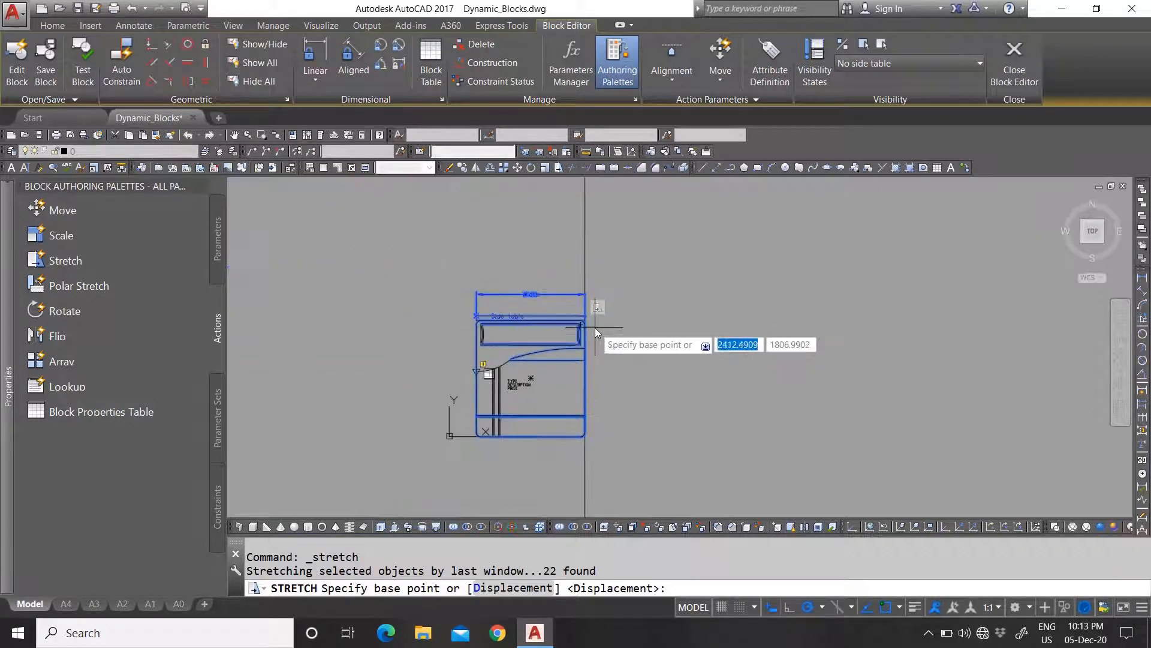
key(Escape)
Step: Delete the vertical construction line at the bed's right edge
click(592, 256)
click(574, 247)
key(Delete)
Step: Set the Width linear parameter's distance to 1800
click(538, 286)
click(489, 302)
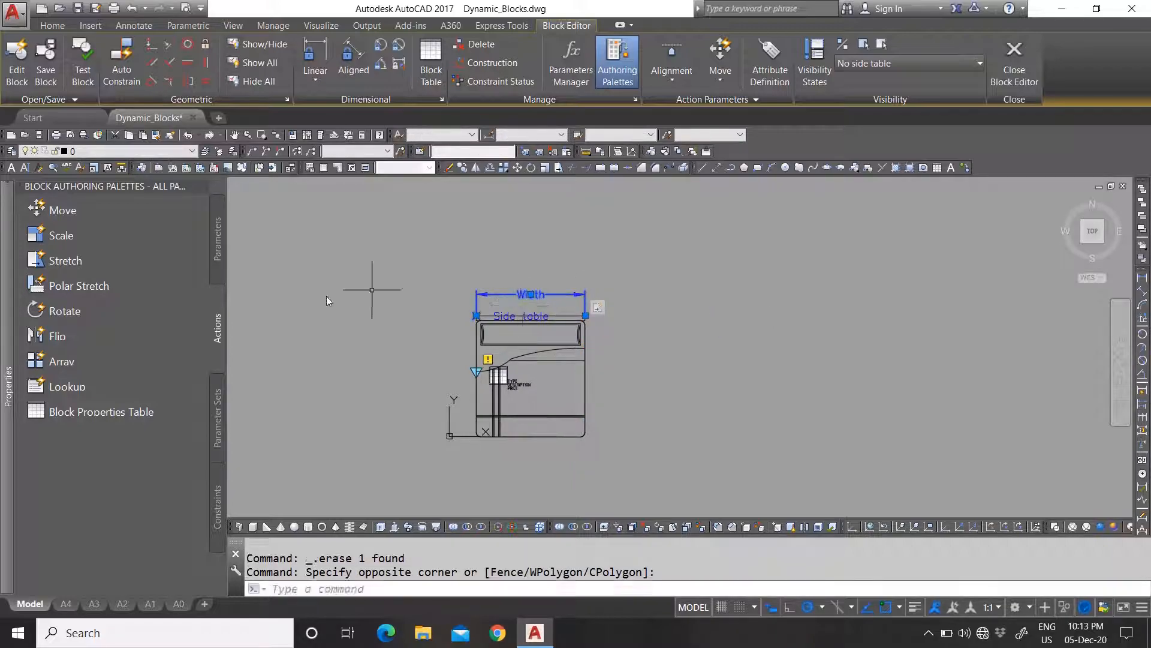
key(ctrl+1)
click(264, 521)
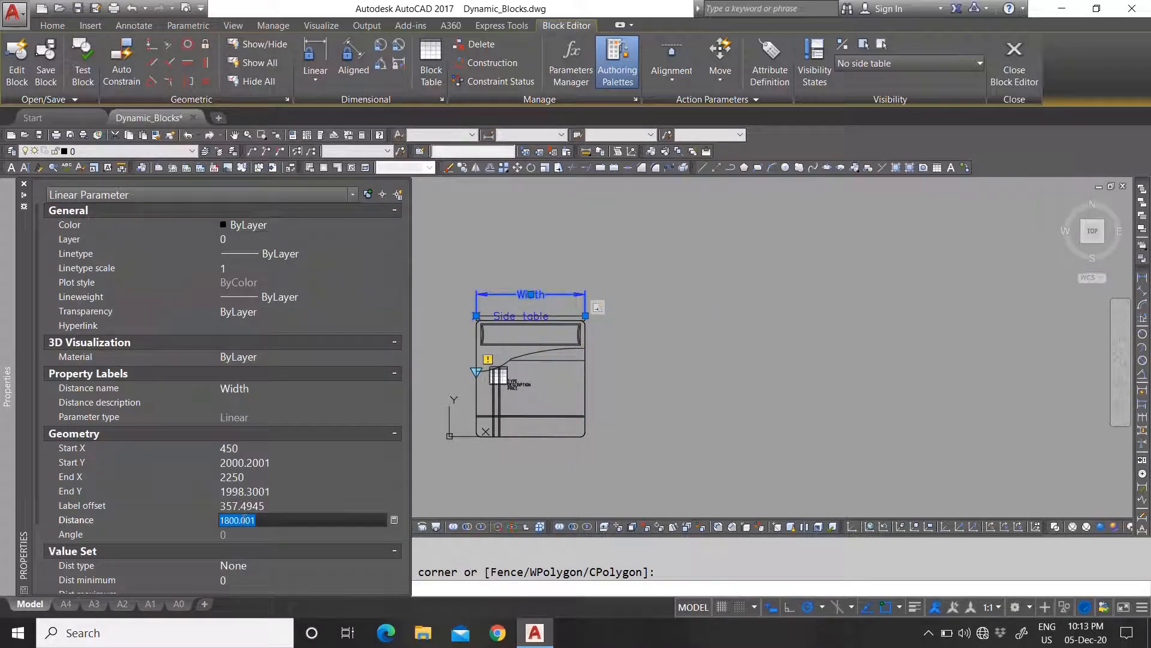
key(Return)
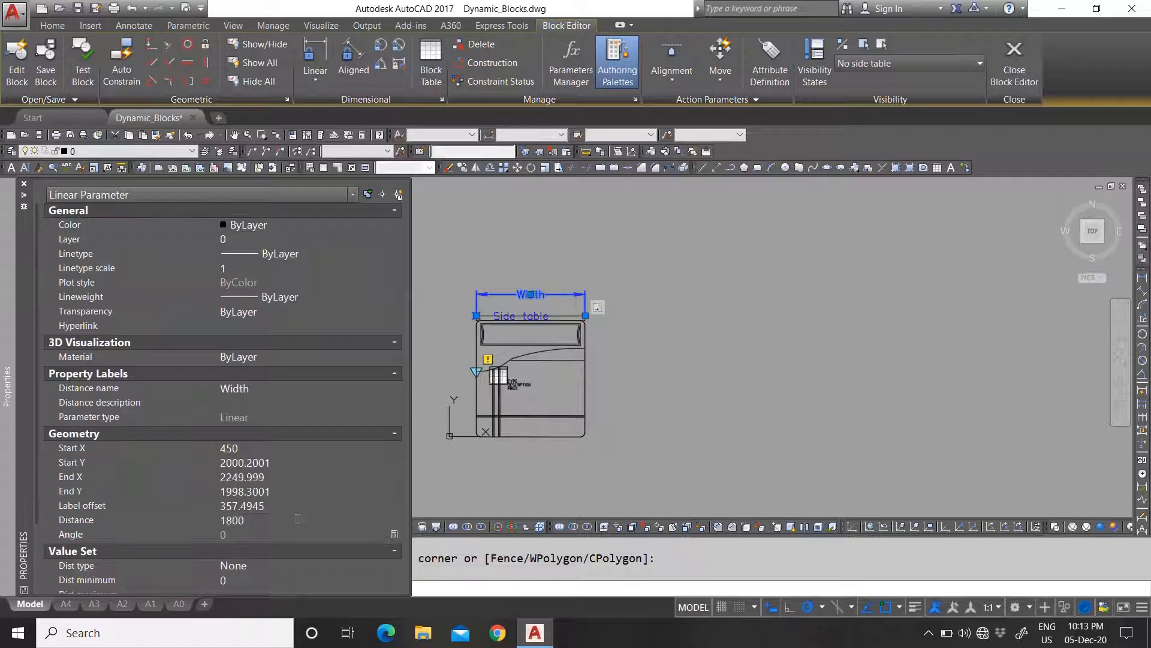
key(ctrl+1)
key(Escape)
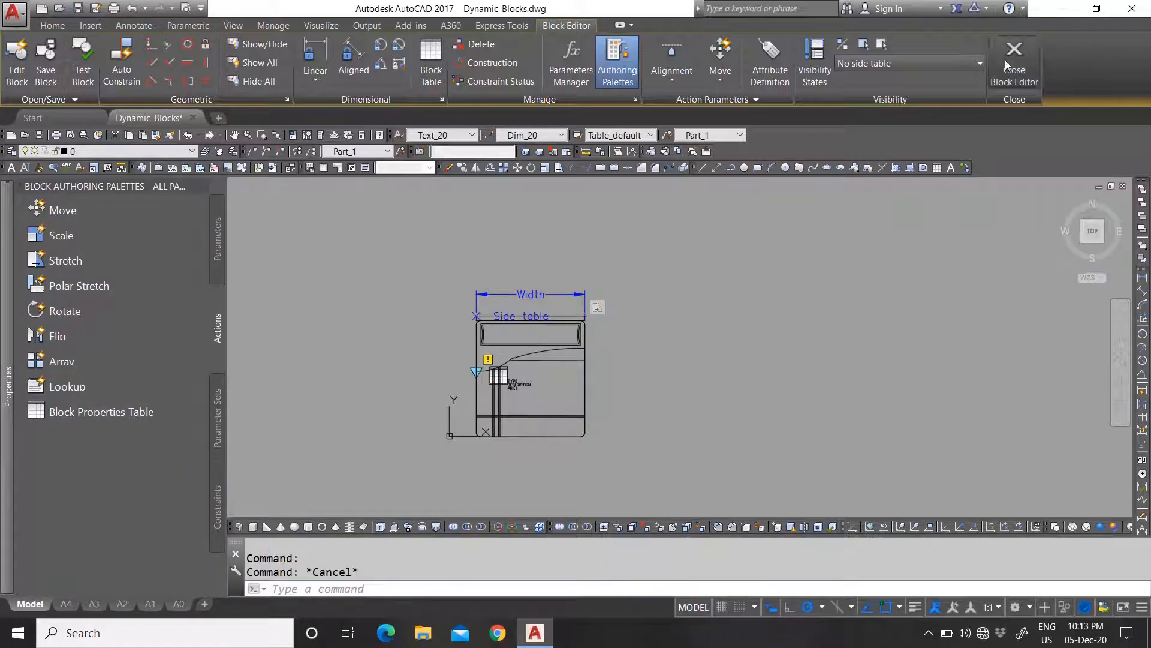
Step: Close the block editor and check the bed block's properties in the drawing
click(1014, 66)
click(600, 303)
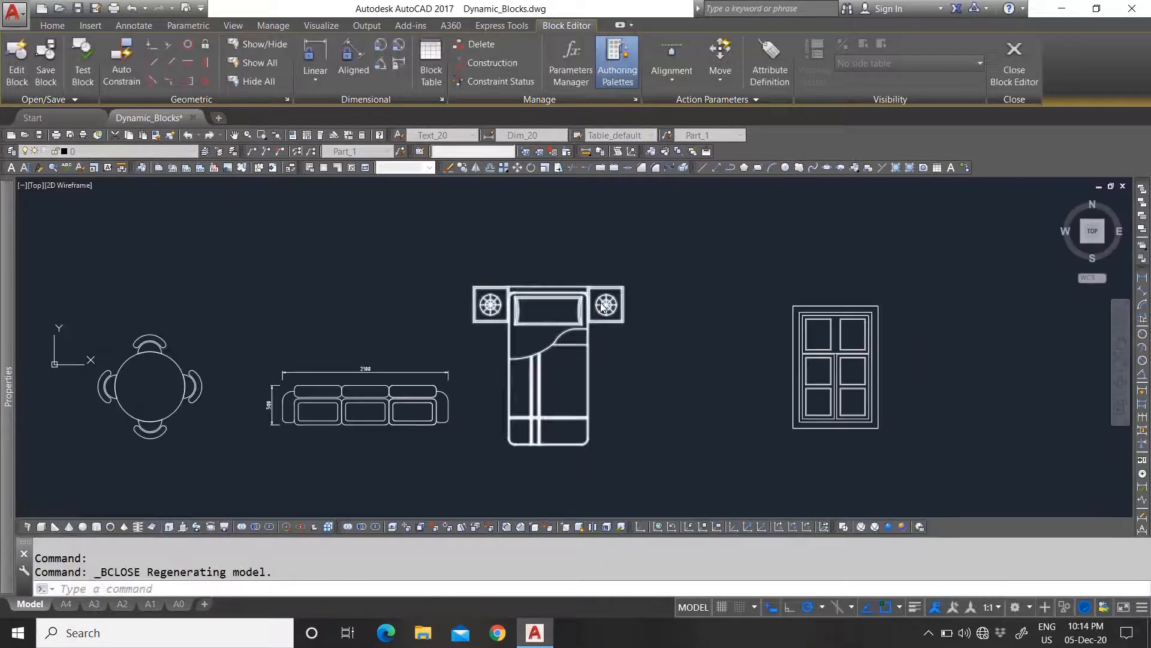
click(520, 413)
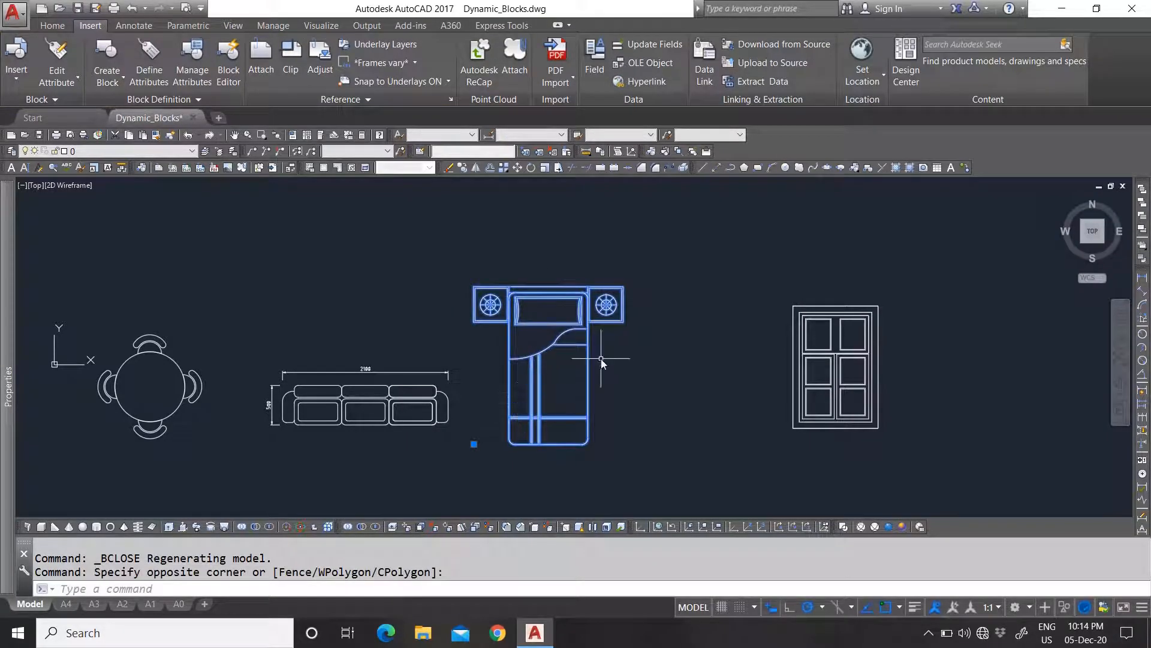
mouse_move(8, 389)
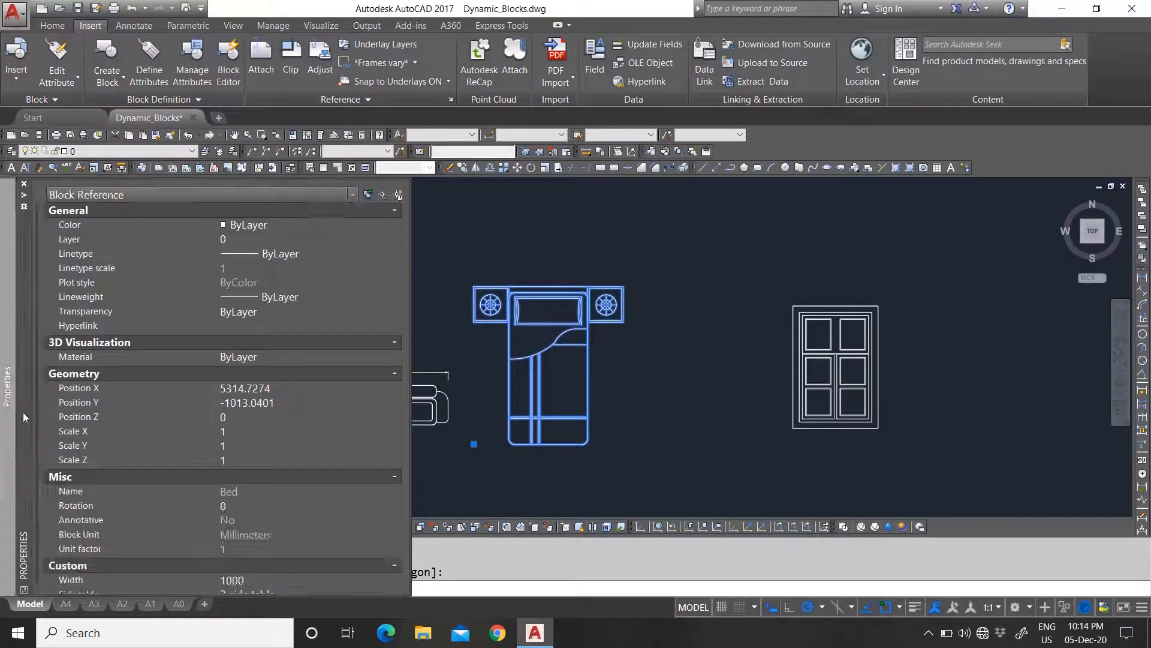
Step: Reopen the bed block in the block editor and audit its Block Properties Table for errors
right_click(560, 356)
click(610, 318)
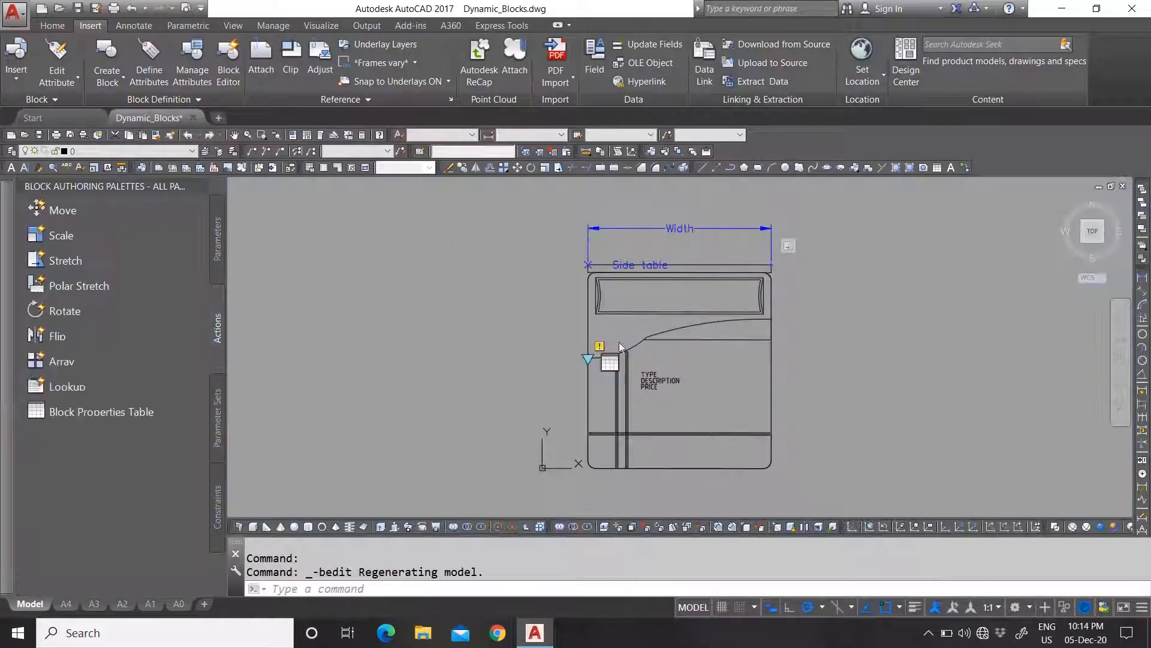
double_click(607, 369)
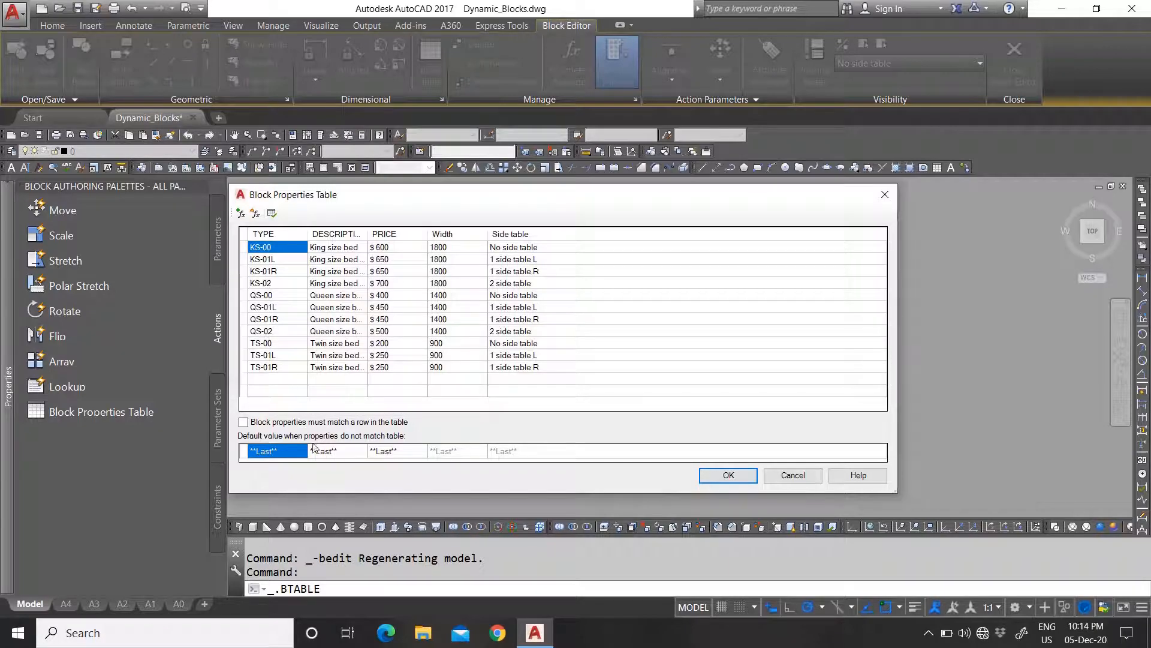
click(290, 452)
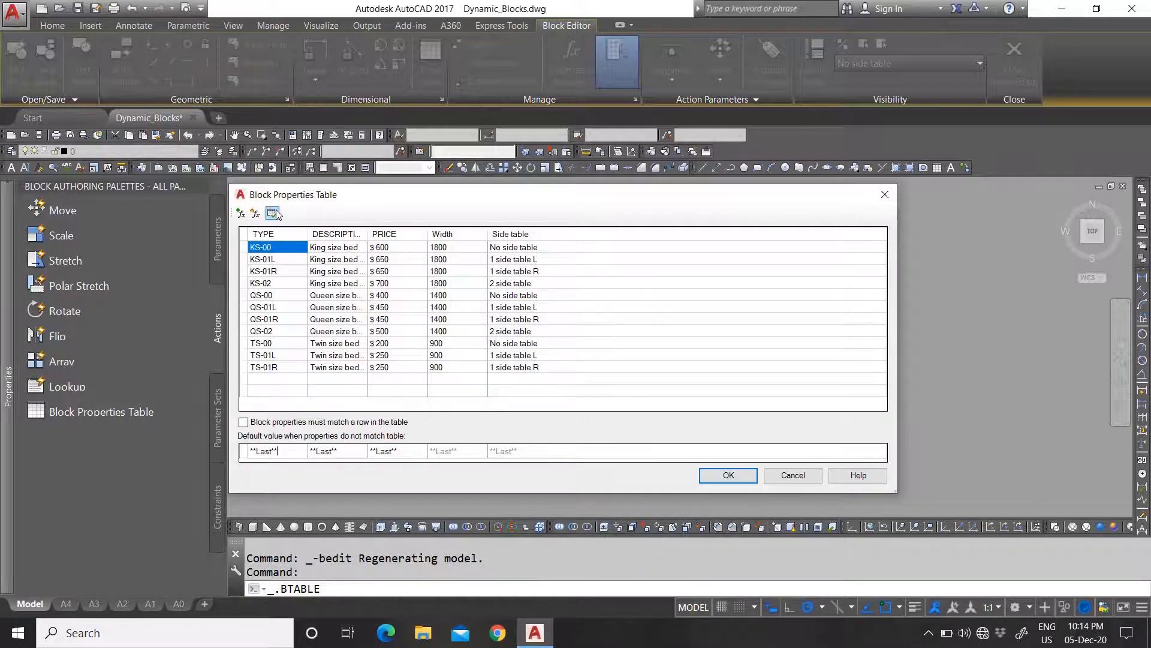
click(273, 213)
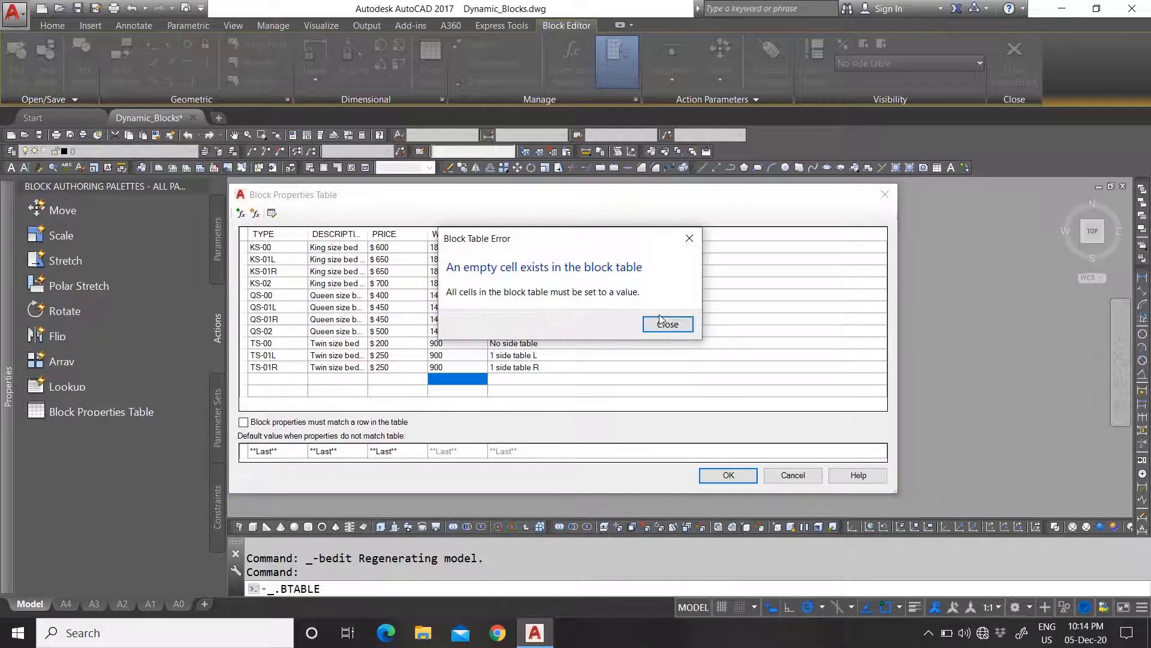
click(660, 319)
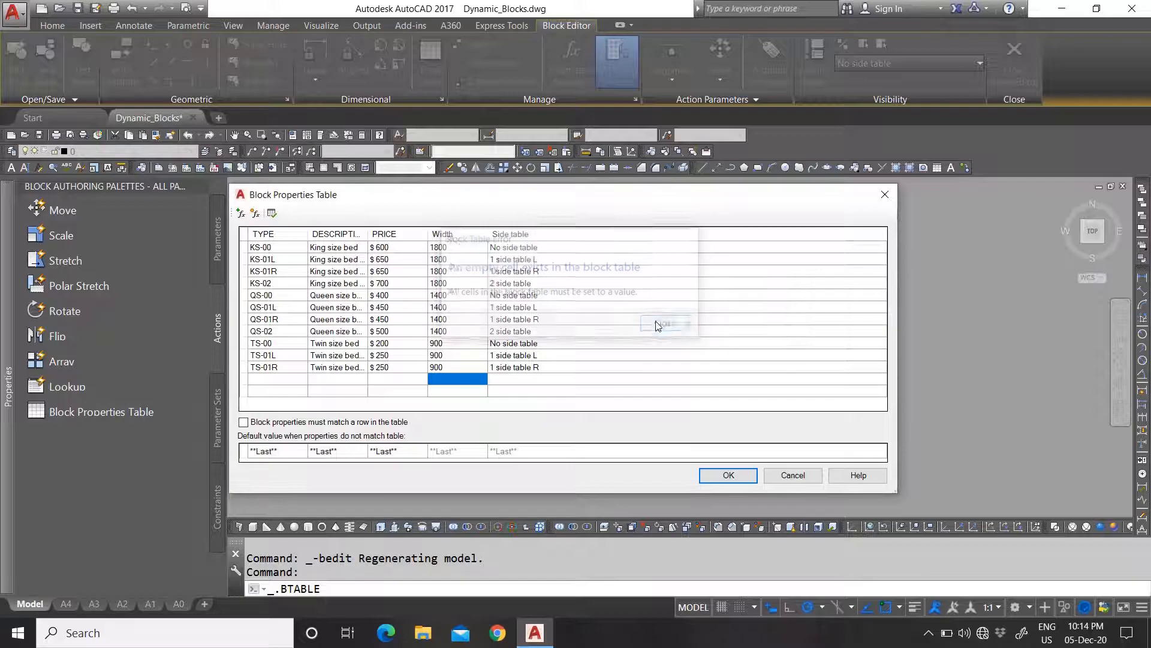
Step: Delete the empty row below TS-01R from the block properties table
click(243, 380)
right_click(249, 382)
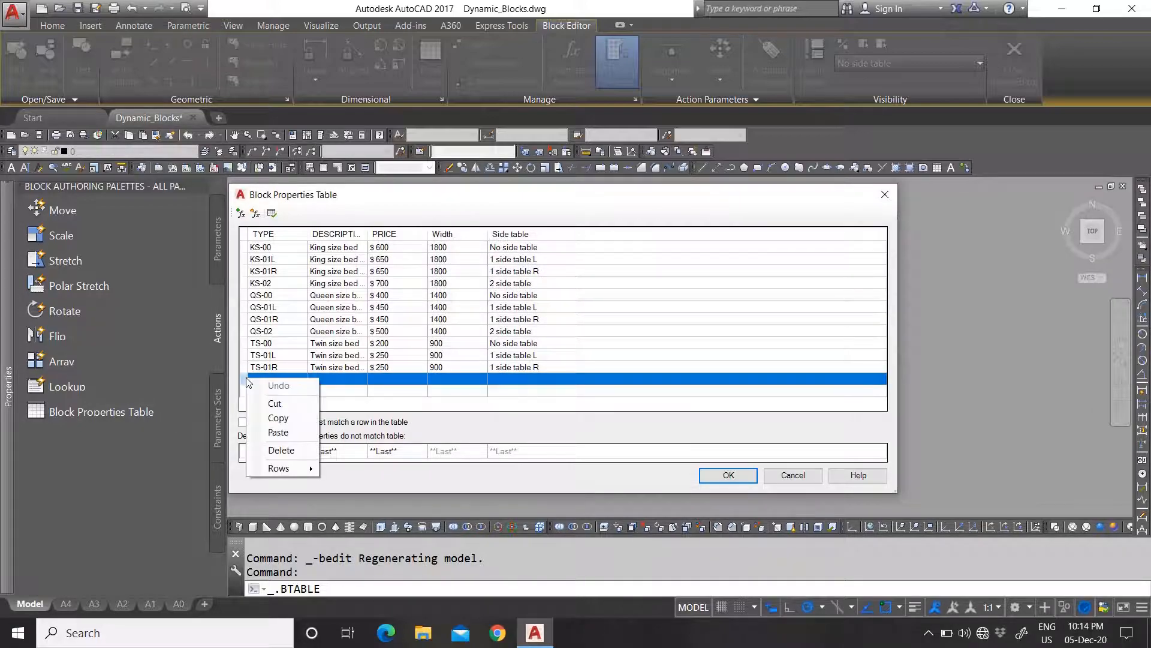
click(291, 448)
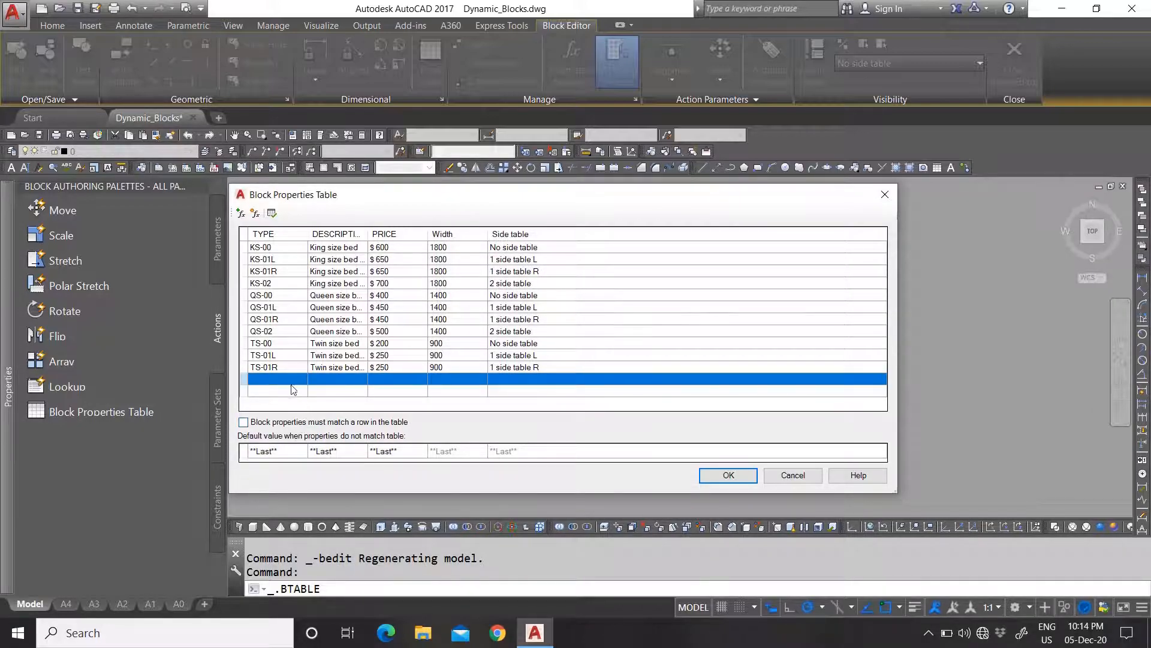
click(566, 382)
right_click(527, 382)
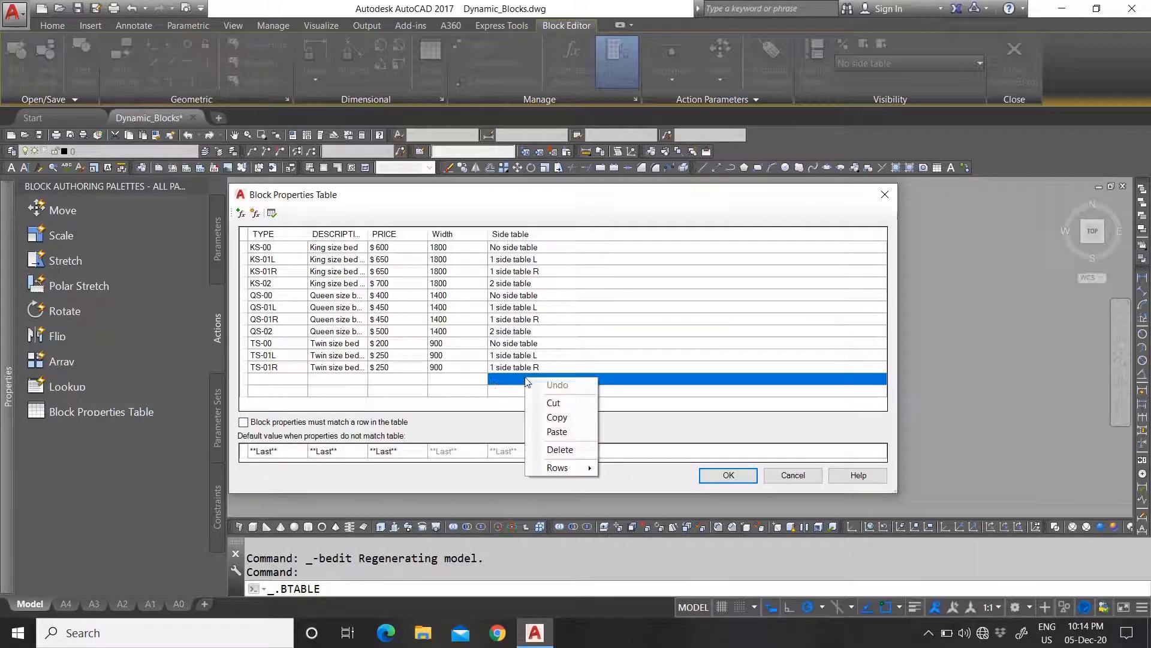
click(569, 450)
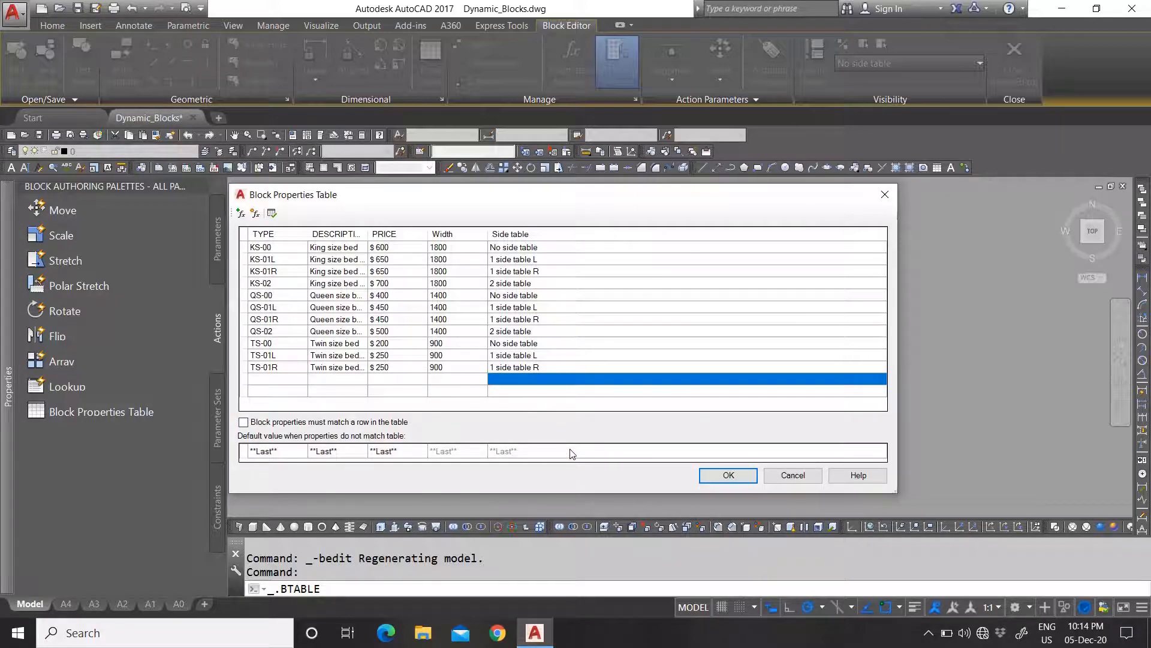
right_click(548, 385)
mouse_move(594, 470)
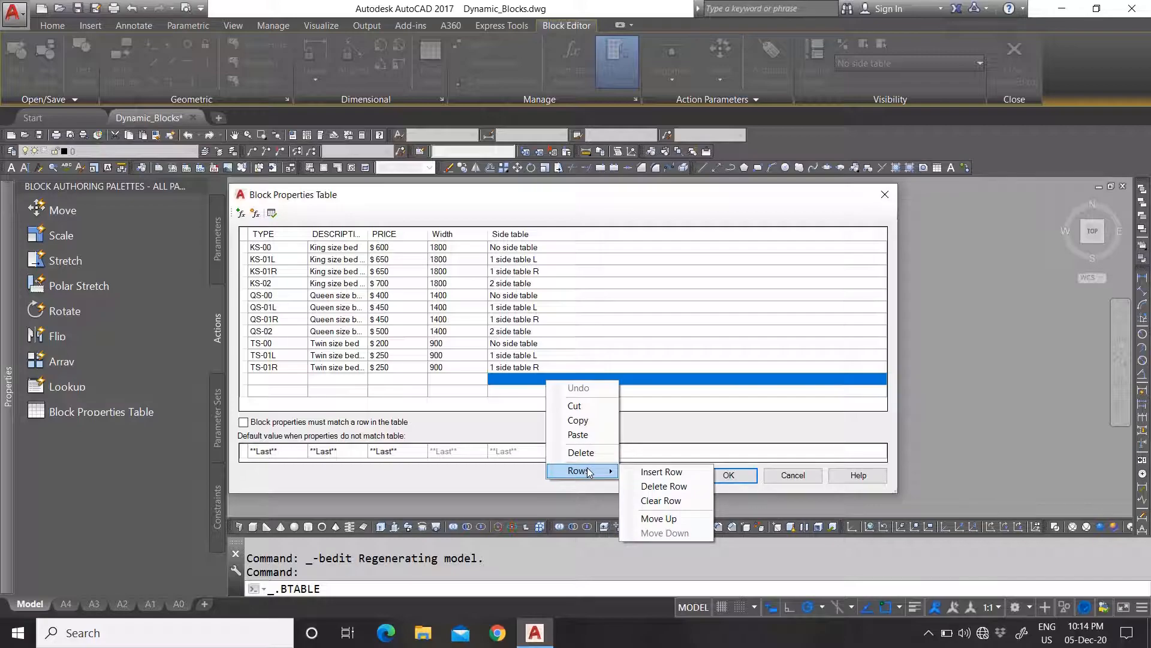
click(675, 485)
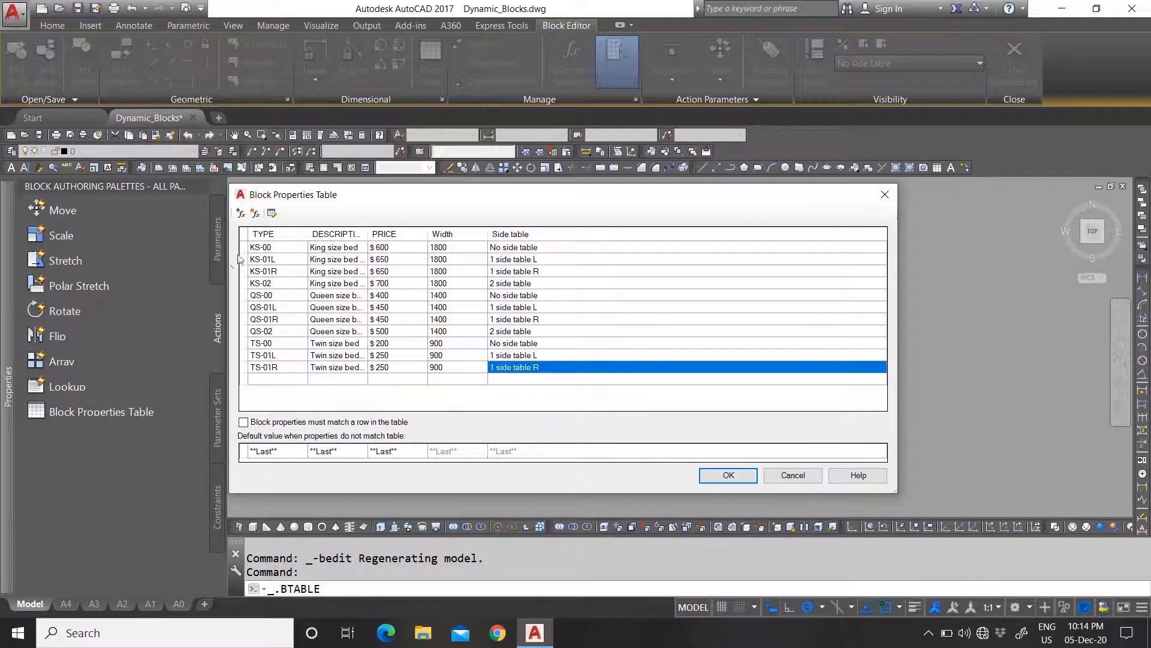
Step: Audit the block properties table again and accept the table
click(273, 214)
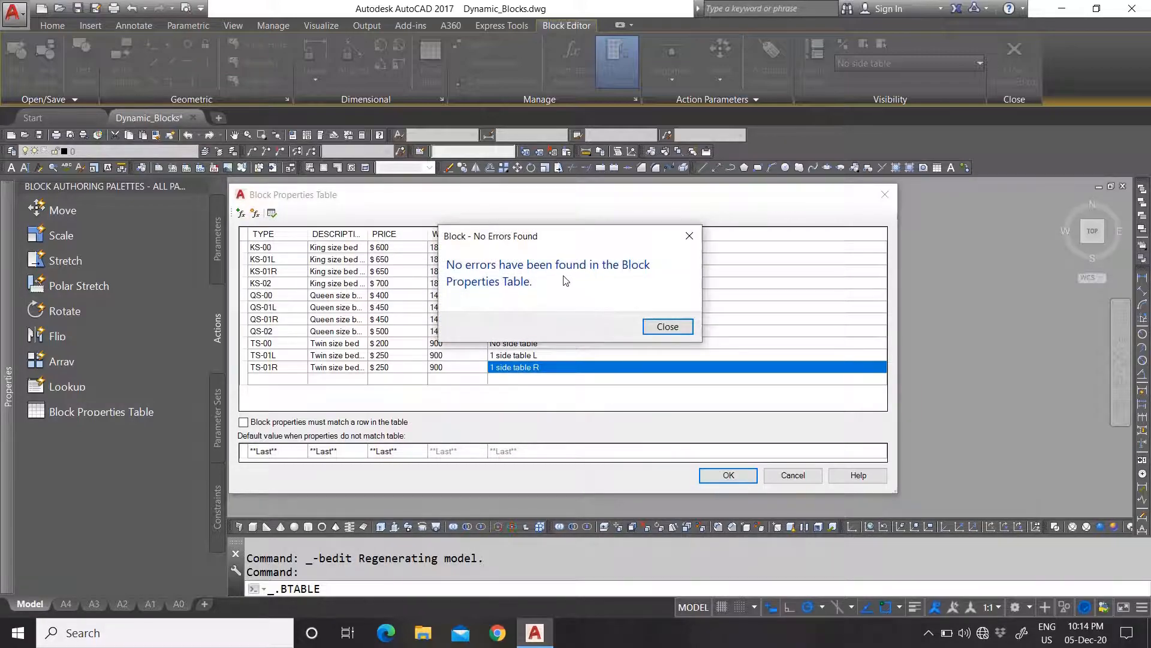
click(662, 325)
click(727, 476)
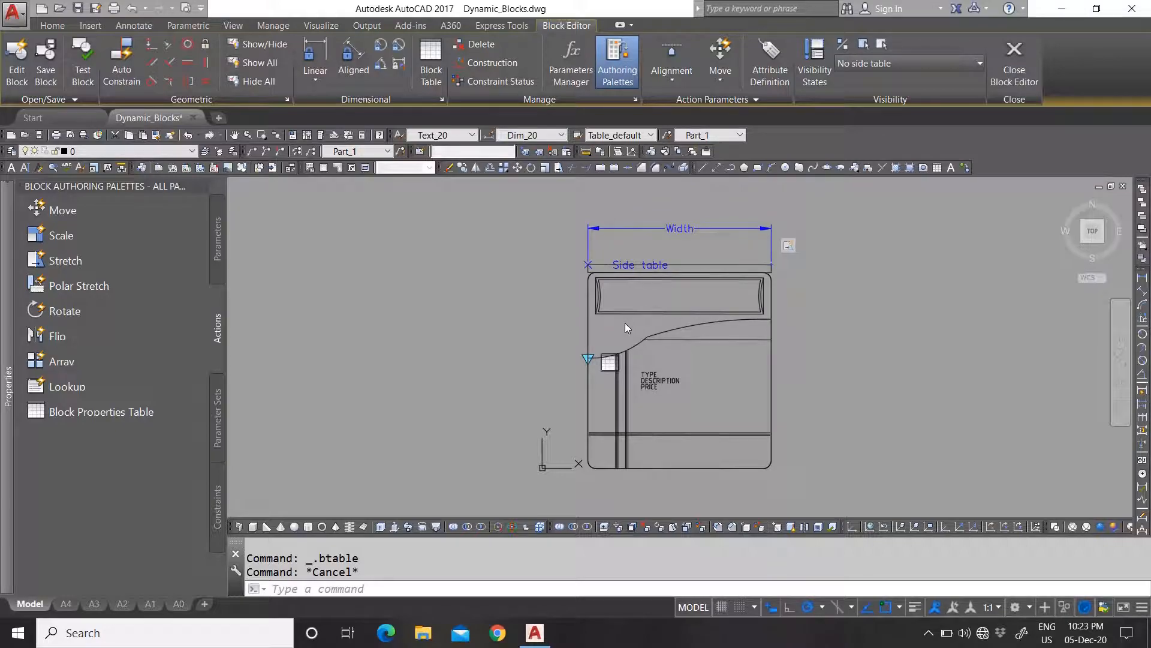
Step: Make the block table and its grip visible in all visibility states
key(Escape)
scroll(606, 366, up, 4)
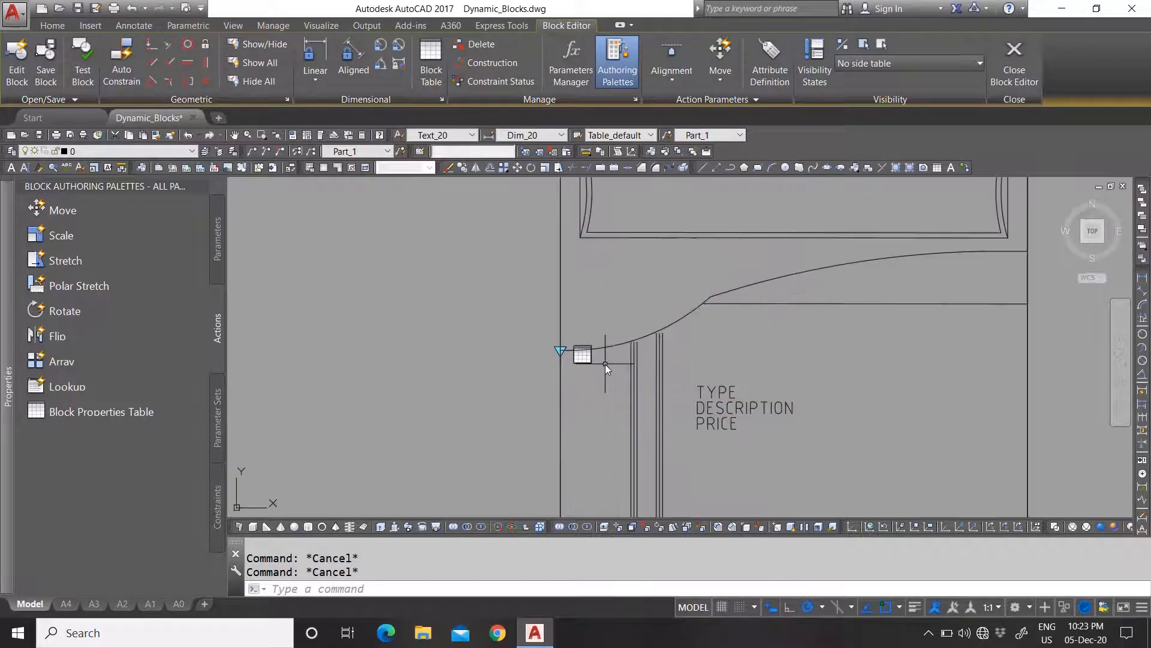
scroll(534, 322, up, 4)
scroll(507, 313, down, 2)
click(507, 313)
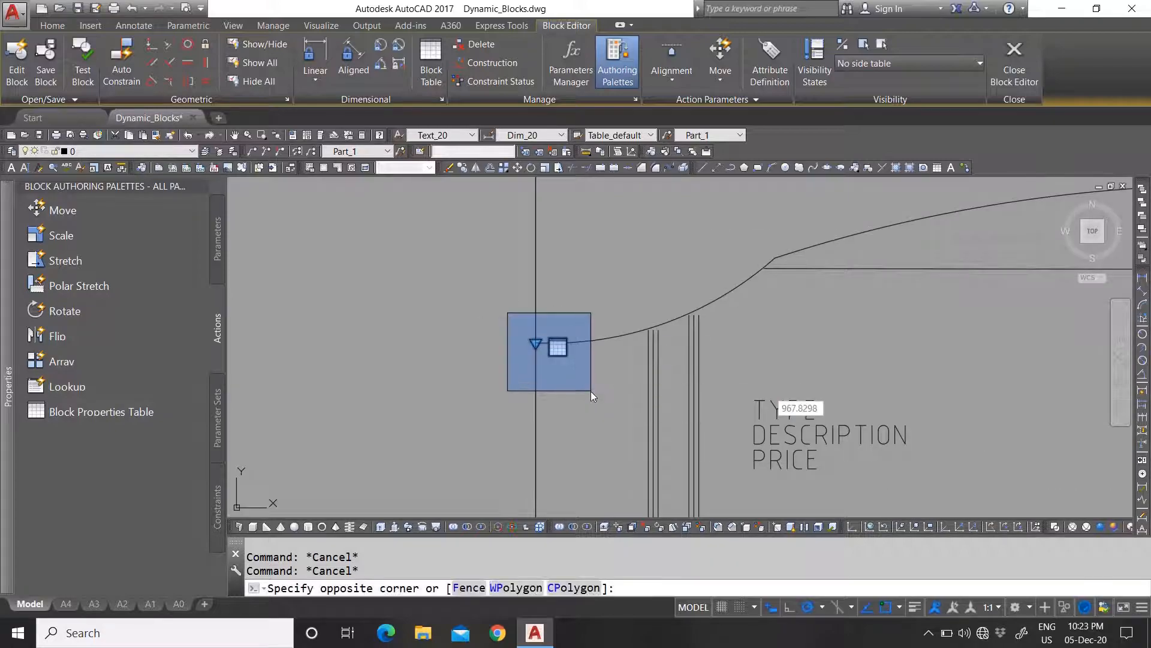
click(591, 391)
right_click(563, 354)
mouse_move(640, 103)
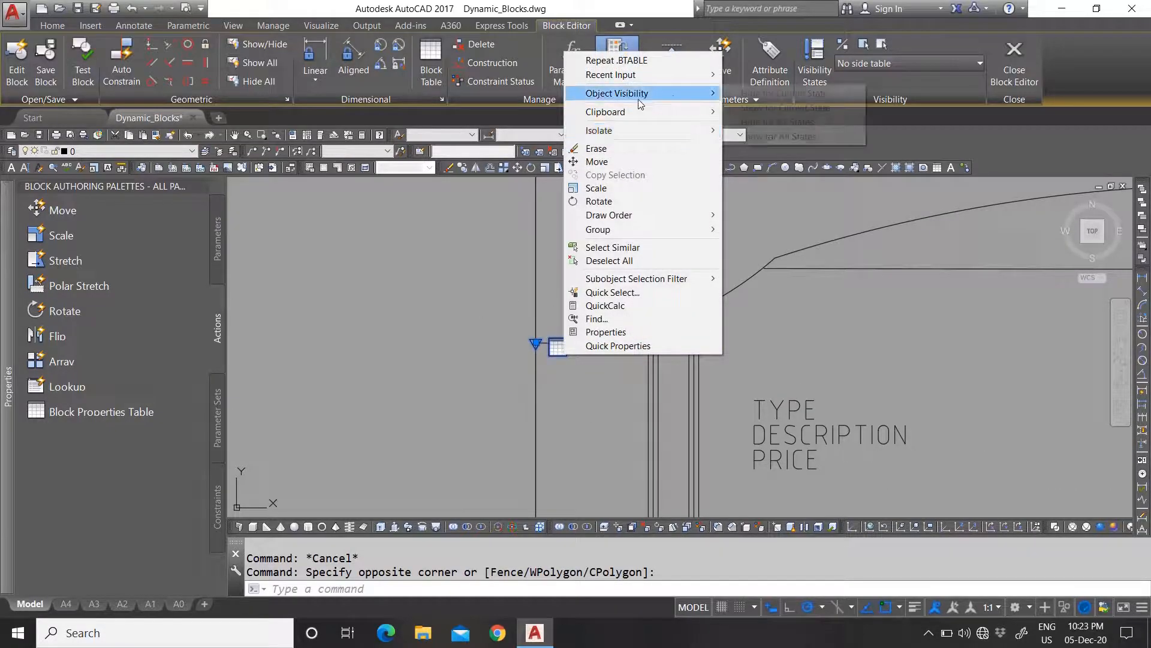
click(779, 136)
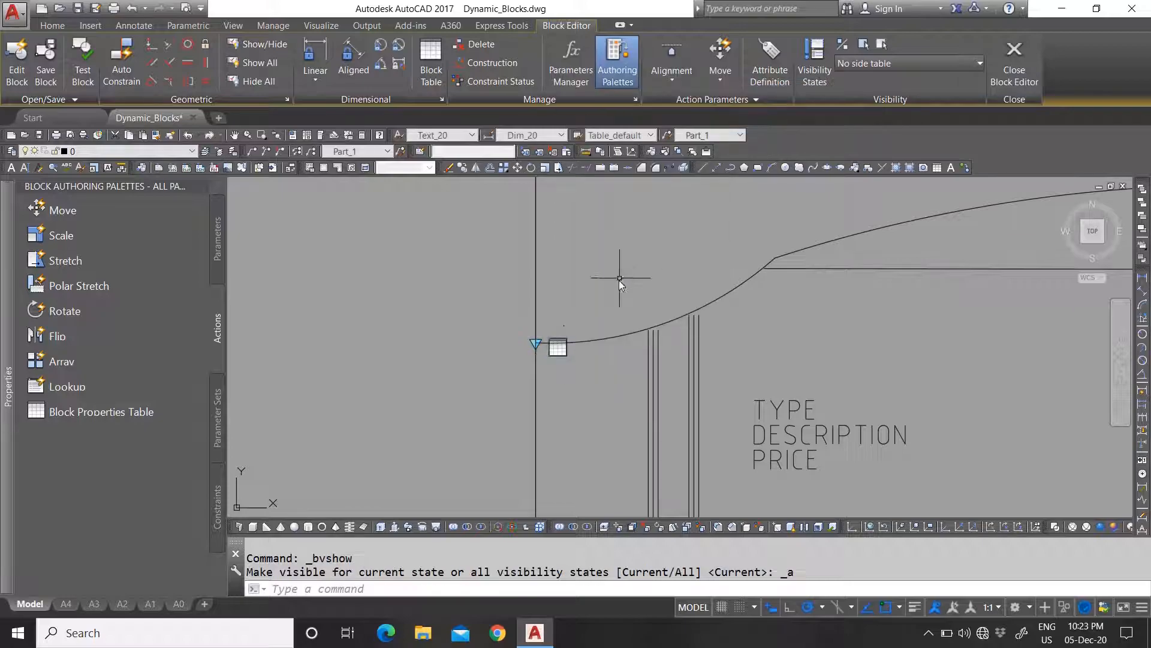
Step: Close the block editor, saving the parameter changes, and select the bed block in the drawing
scroll(523, 324, down, 4)
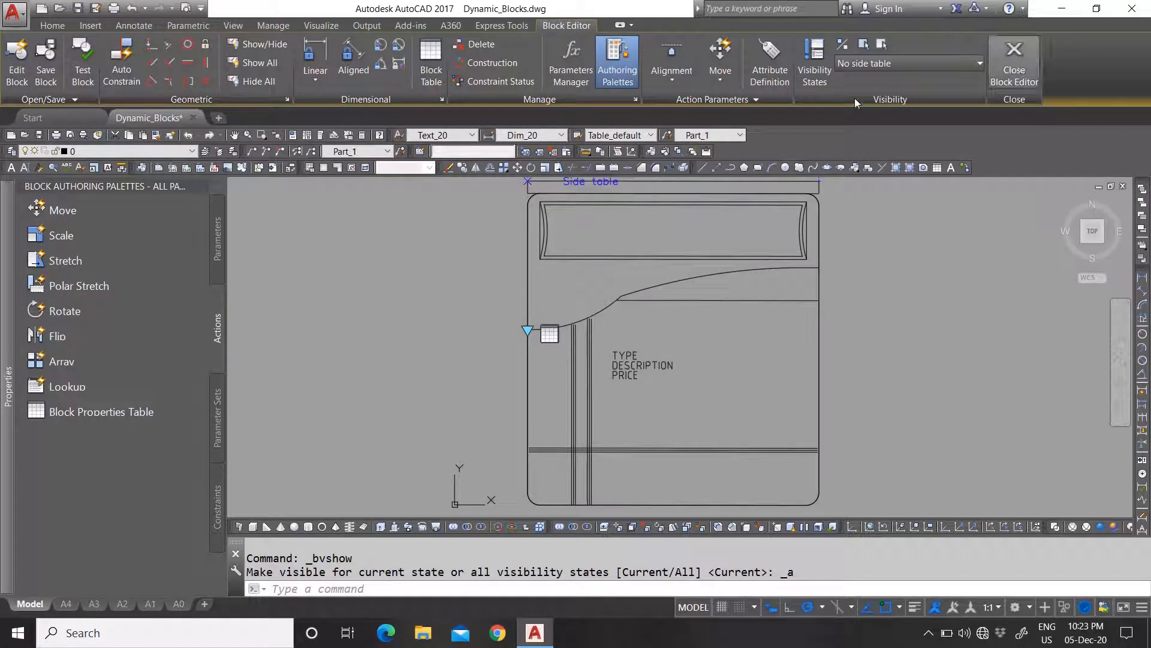
click(1013, 66)
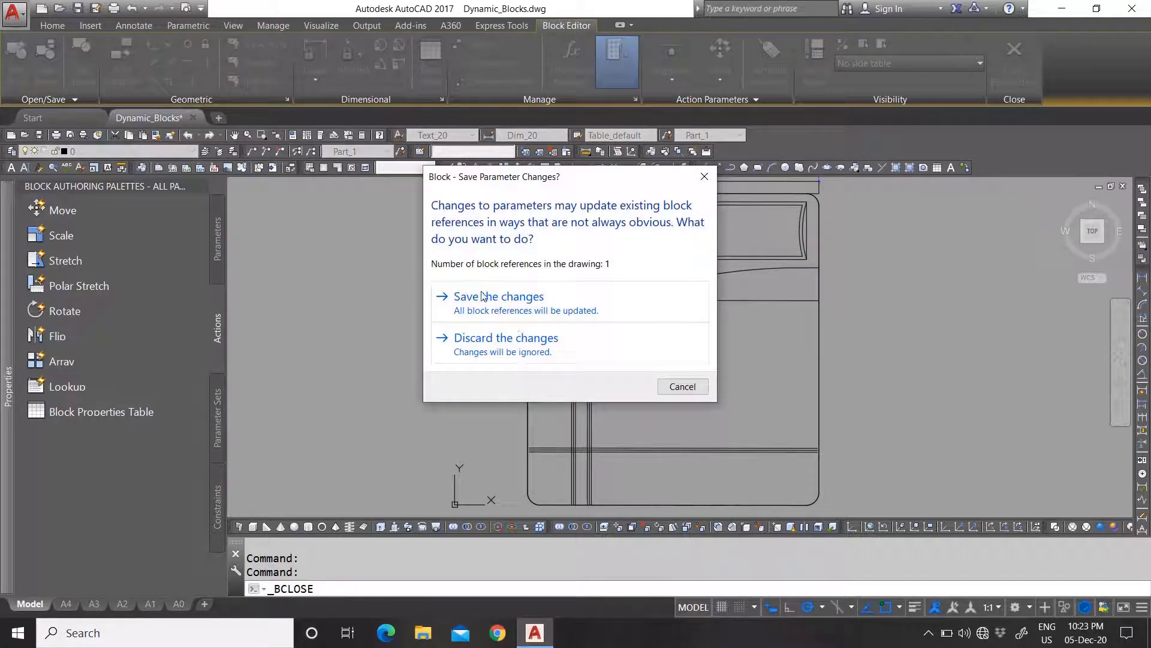
click(484, 296)
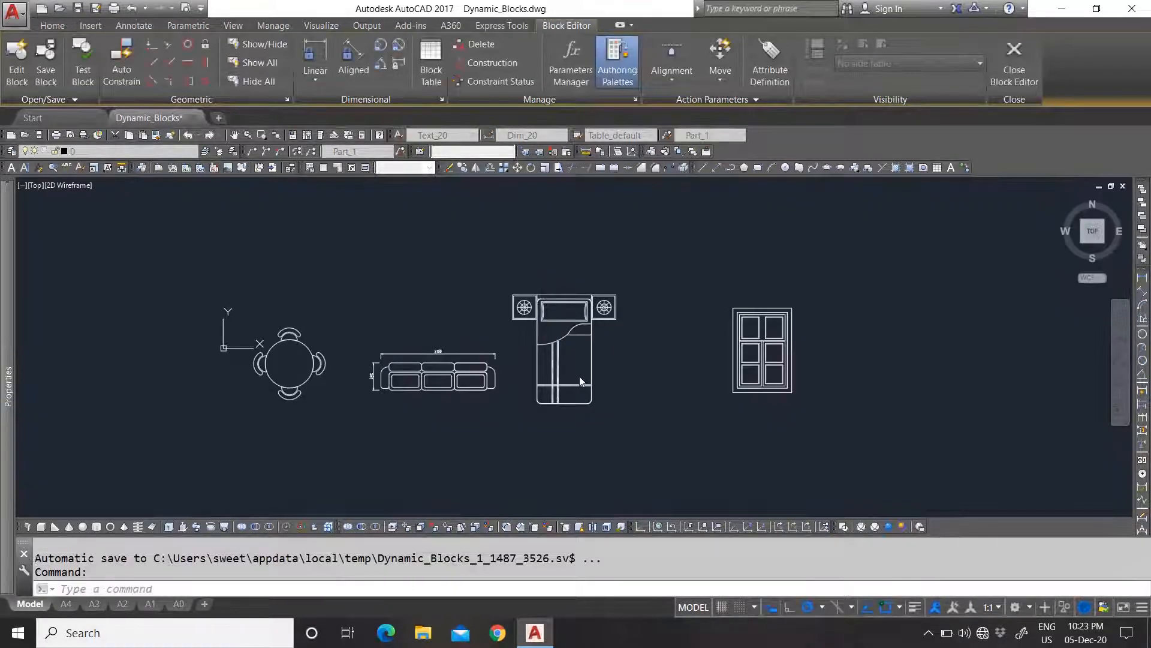
click(570, 334)
click(564, 353)
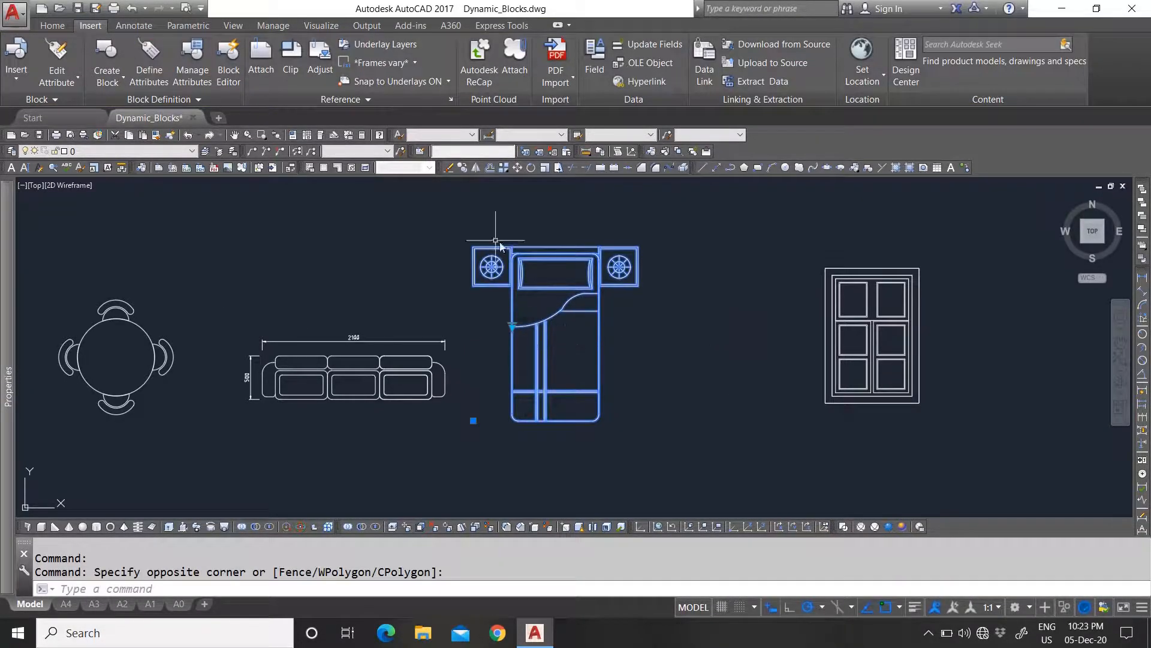
Step: Switch the selected bed block to type KS-00 with its table grip and clear the selection
click(512, 325)
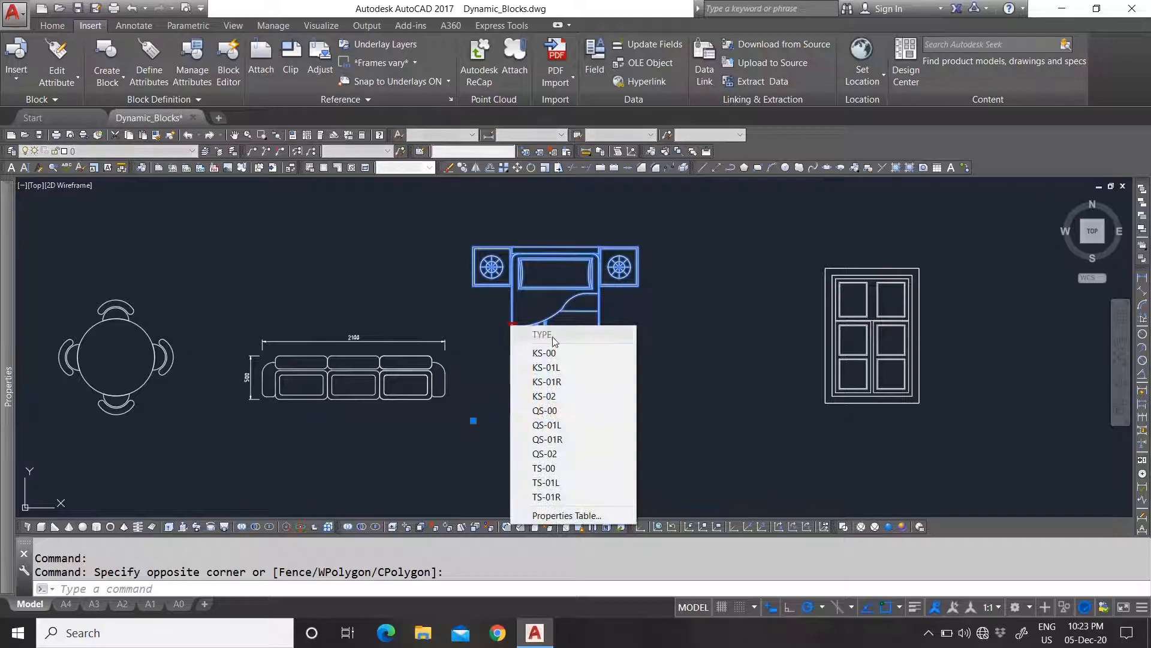
click(563, 353)
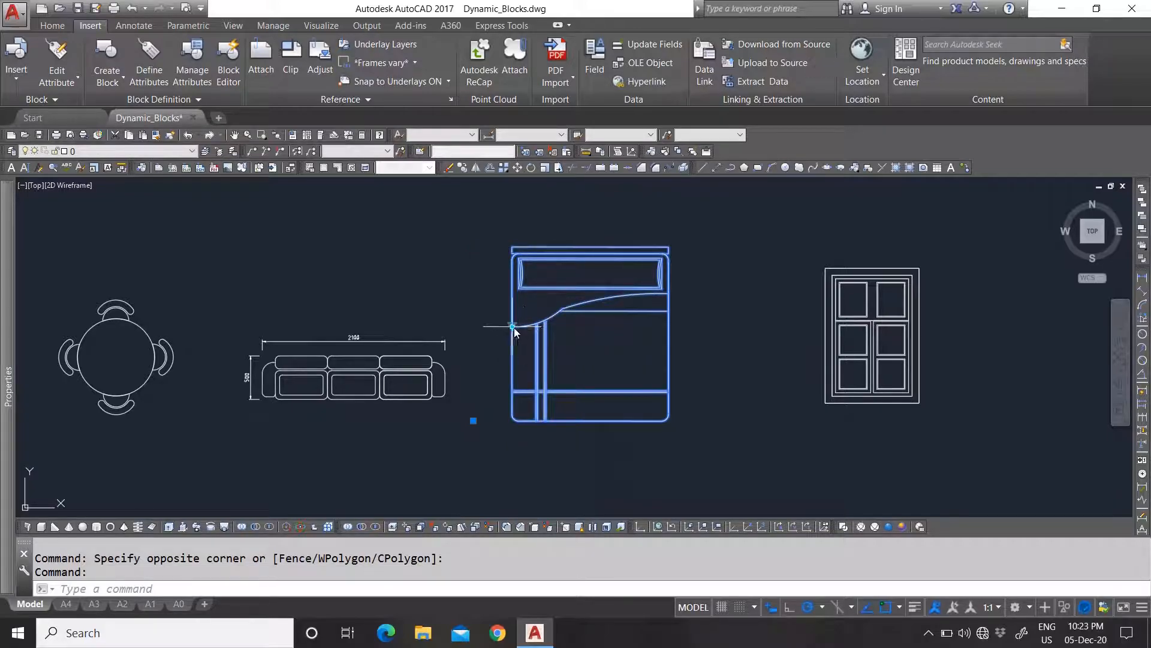
click(514, 327)
click(570, 362)
key(Escape)
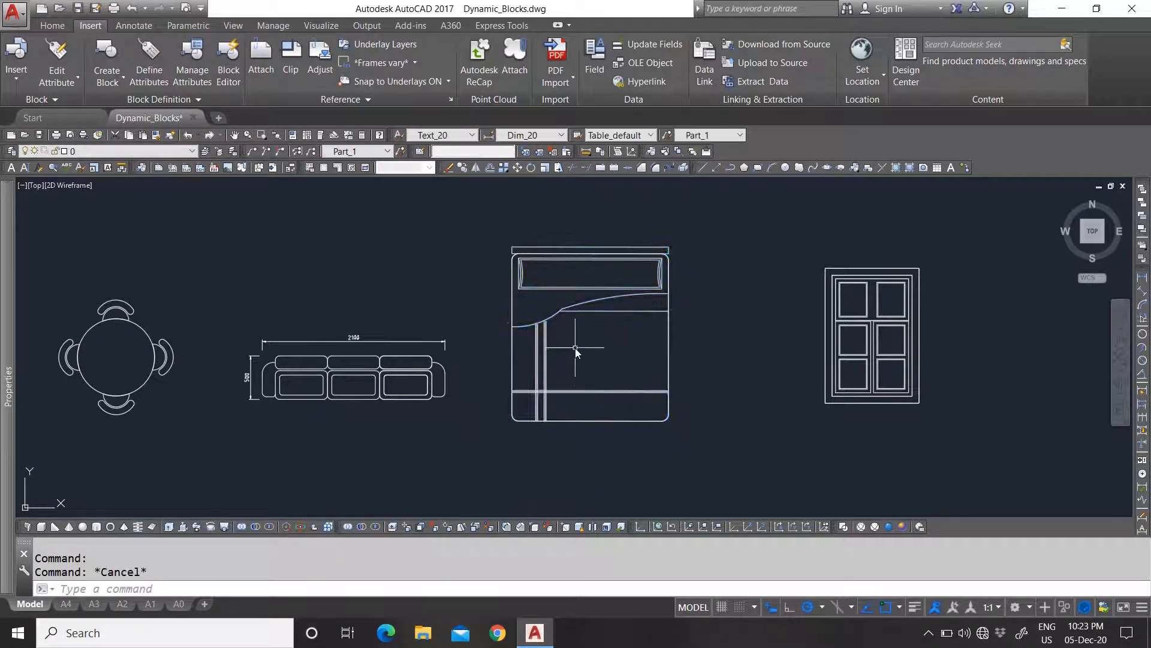
Step: Synchronize the bed block's TYPE, DESCRIPTION and PRICE attributes in the Block Attribute Manager and accept the dialog
click(574, 356)
click(537, 301)
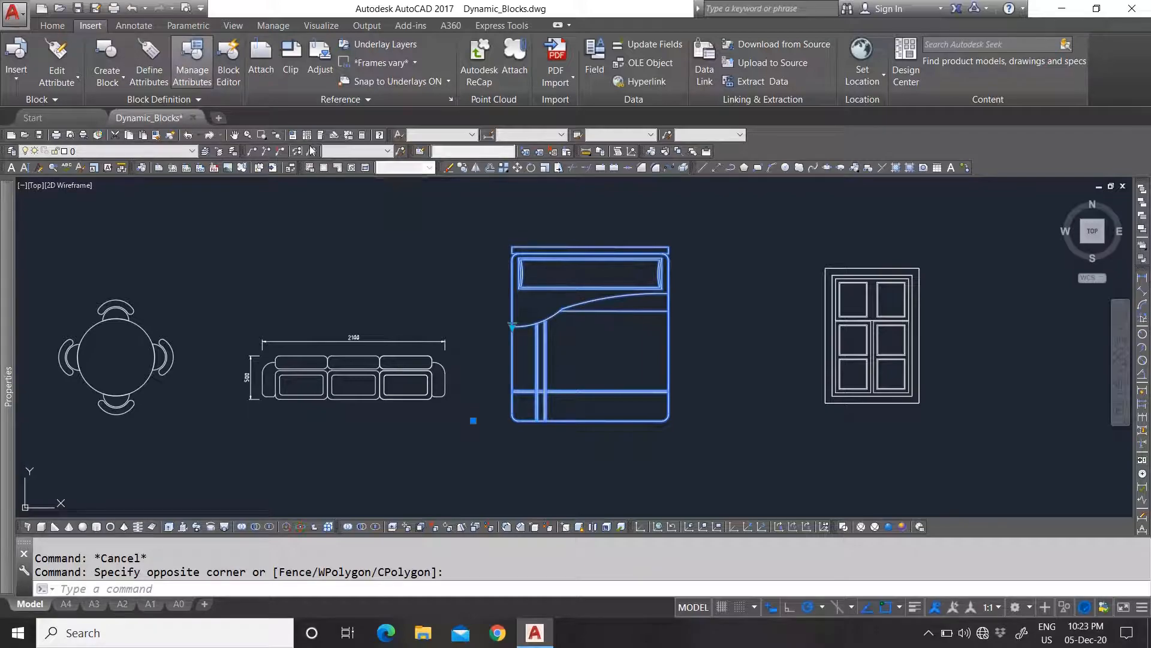
click(192, 60)
click(281, 235)
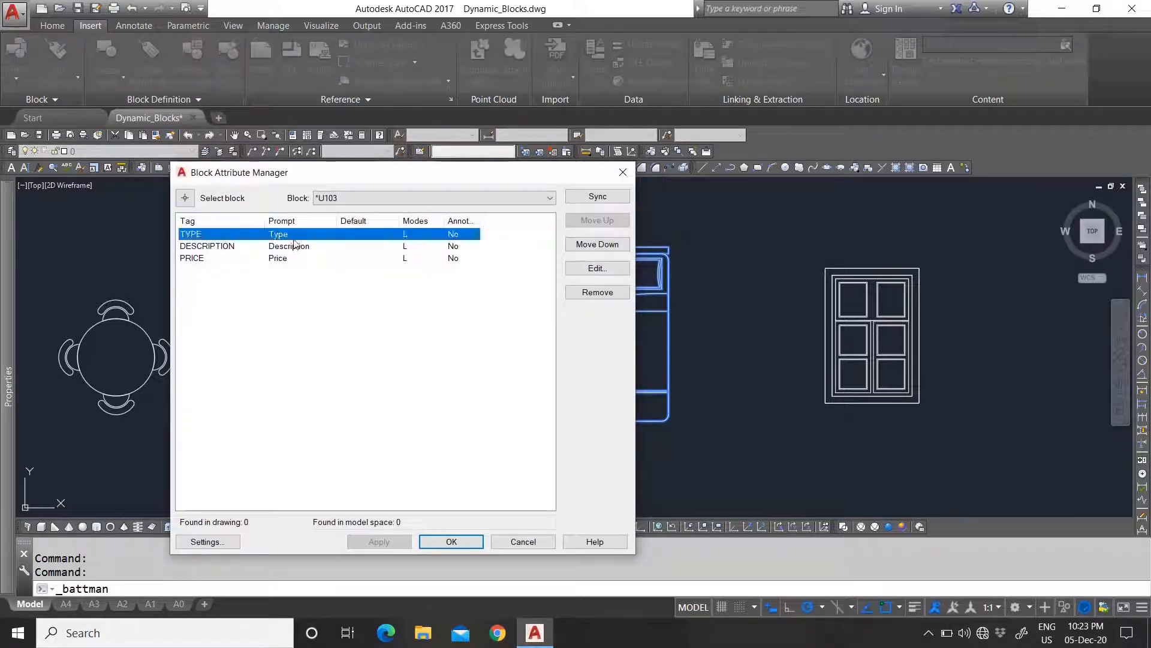
click(598, 197)
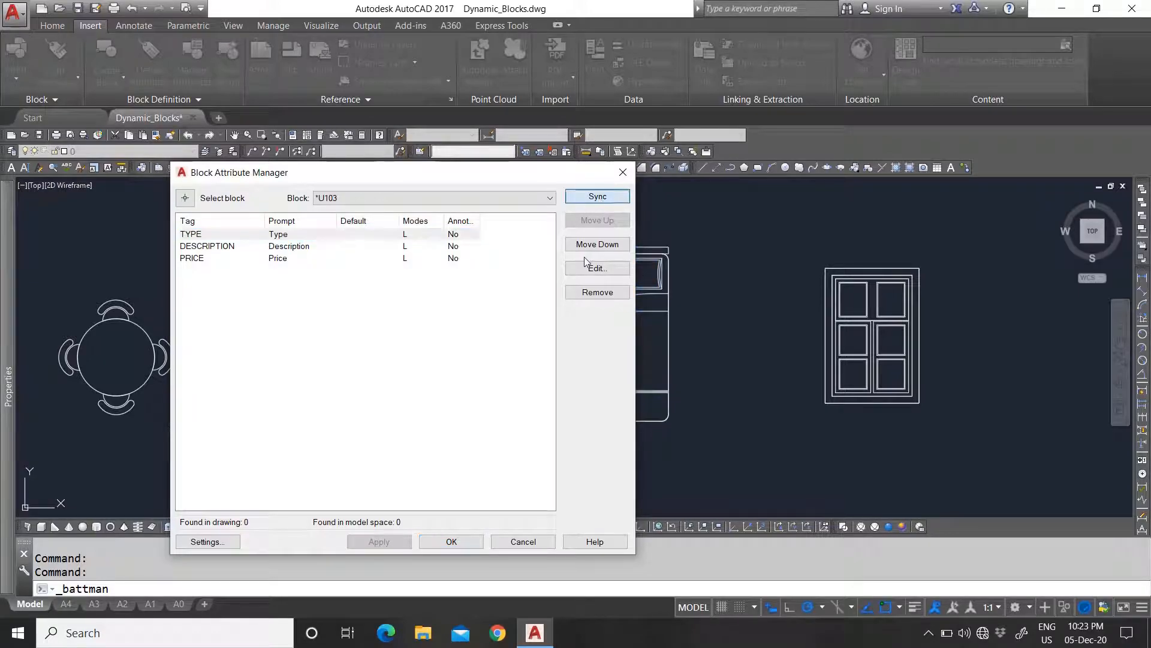
click(321, 247)
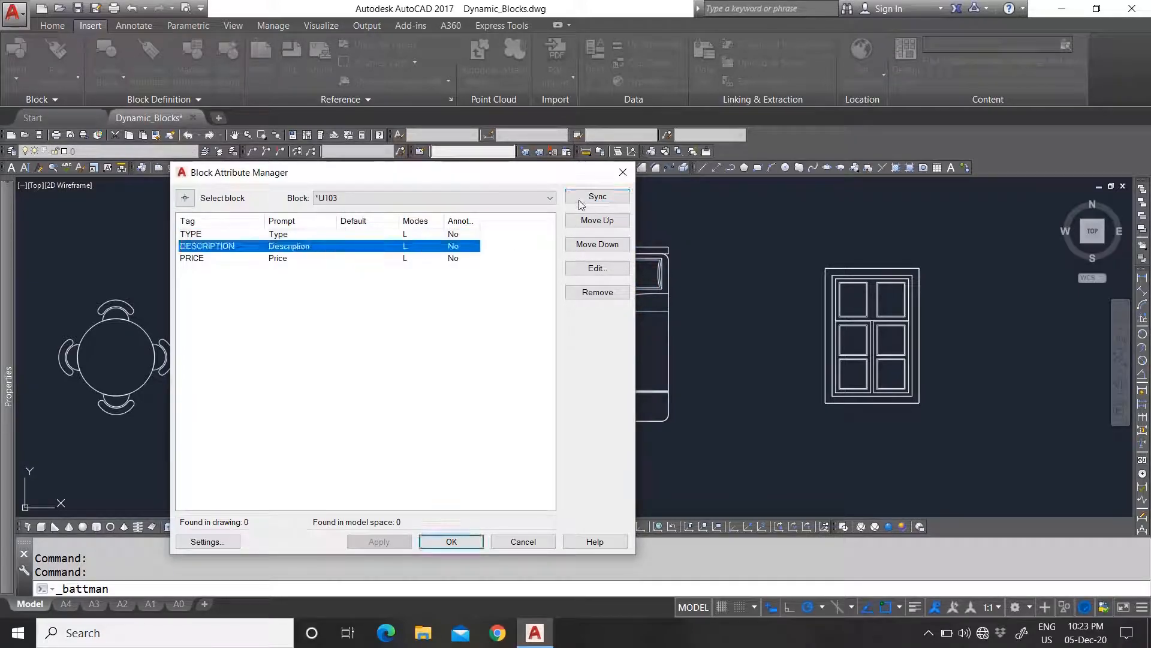
click(348, 259)
click(597, 196)
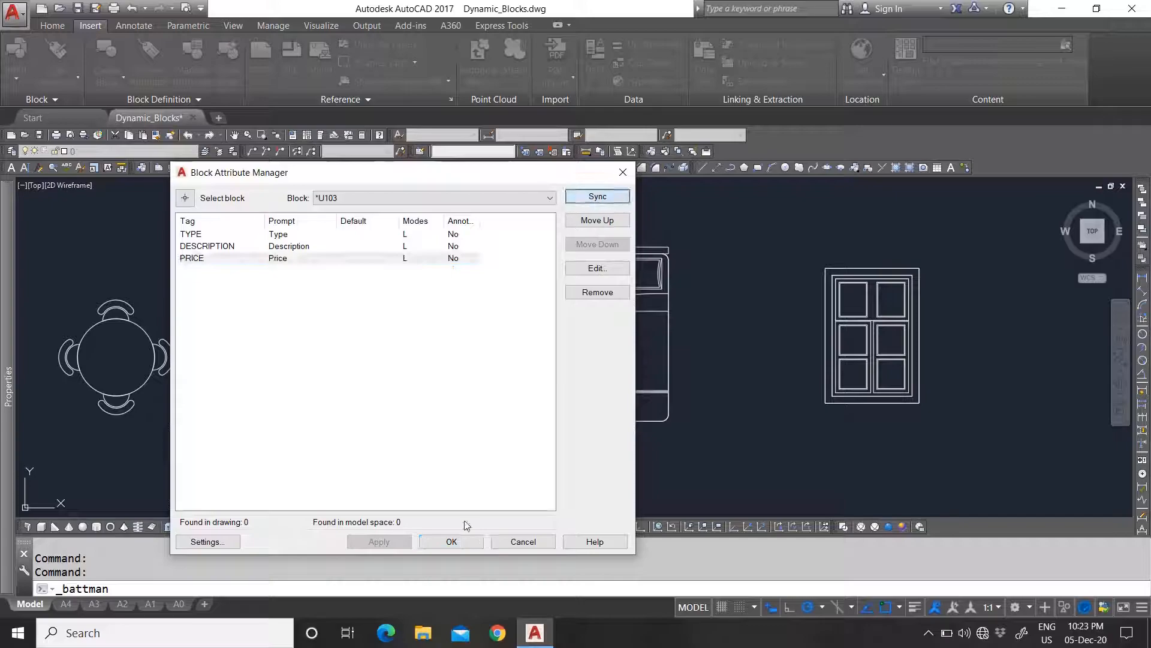
click(451, 542)
click(452, 542)
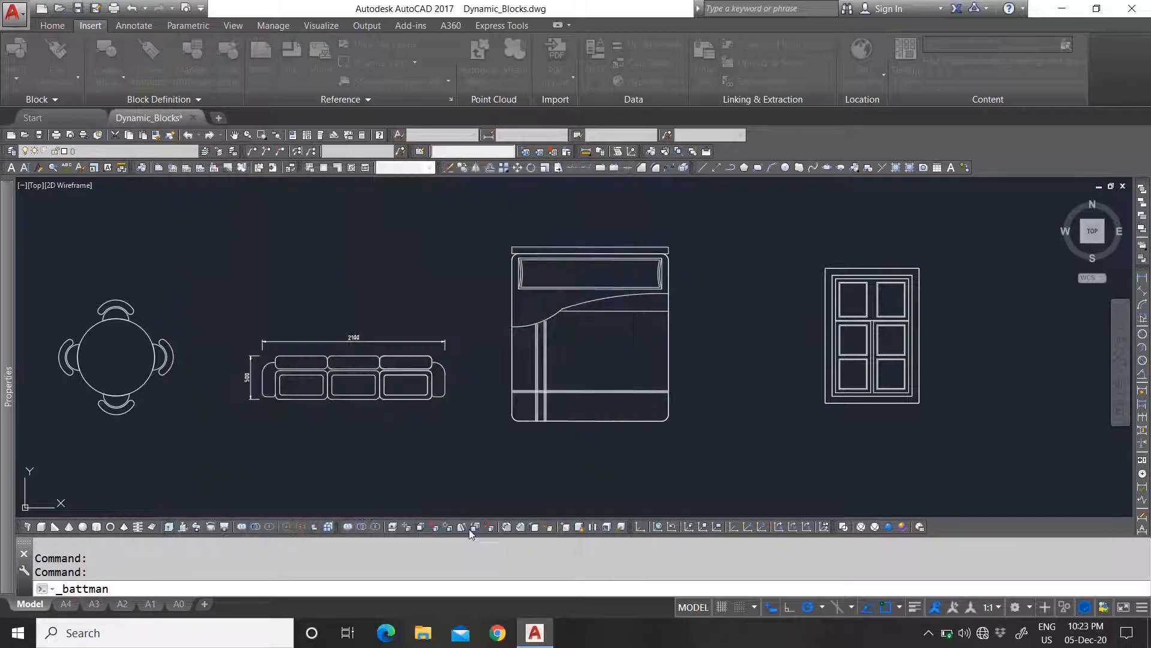
Step: Erase the existing bed block from between the sofa and the window
click(650, 331)
key(Escape)
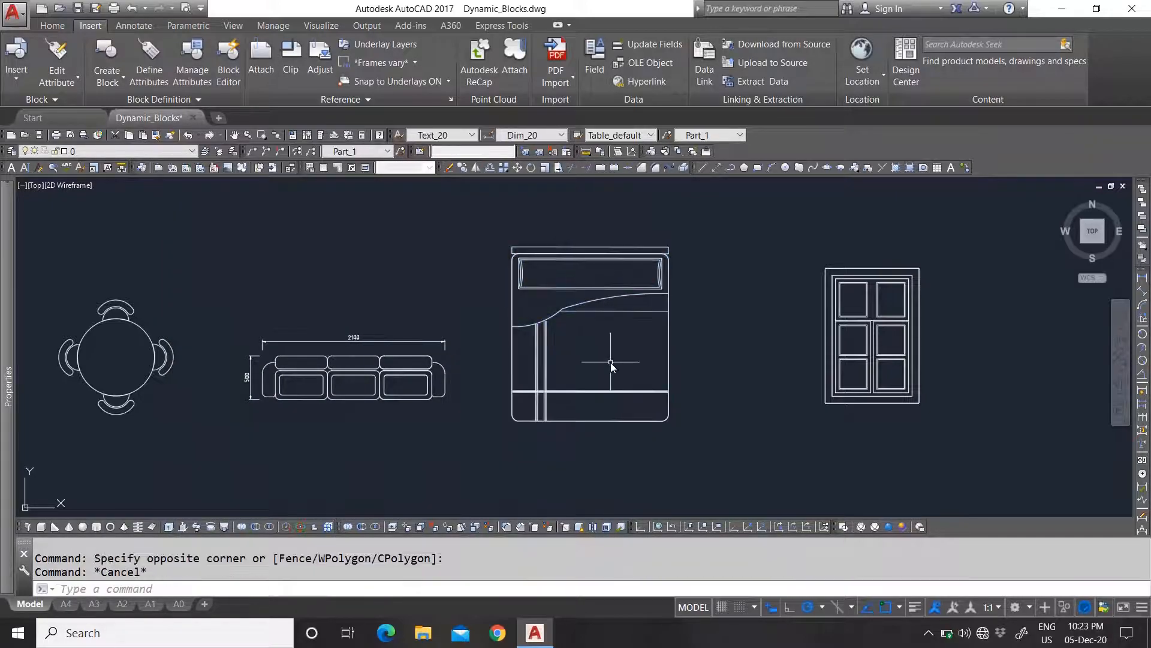
click(607, 332)
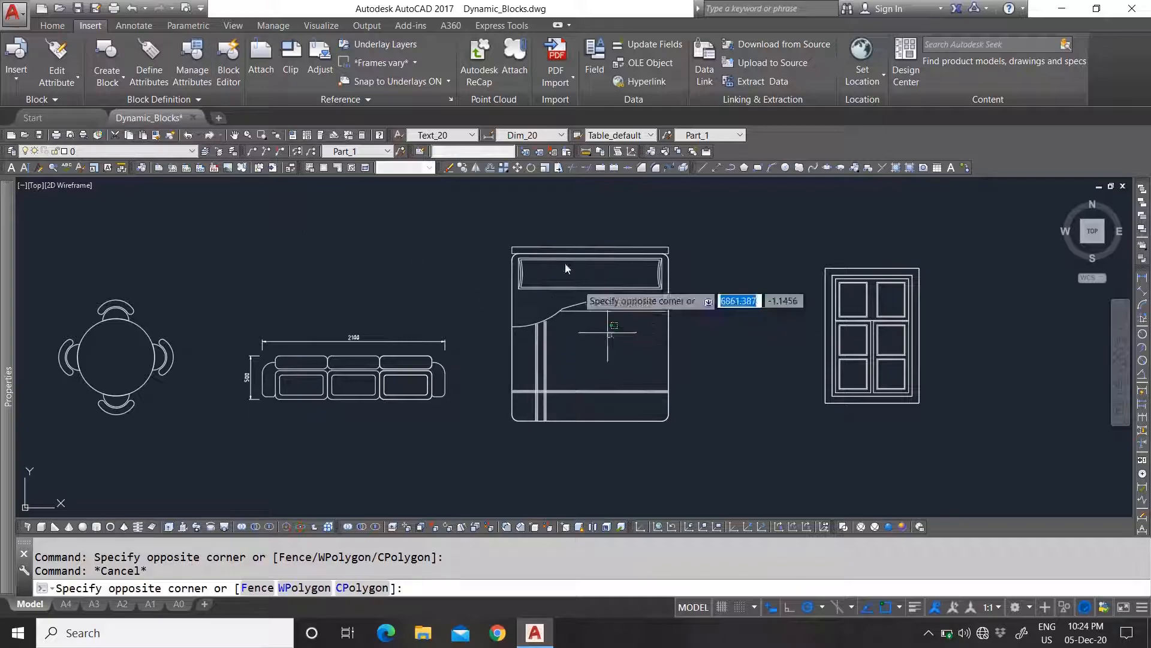
click(565, 264)
key(Delete)
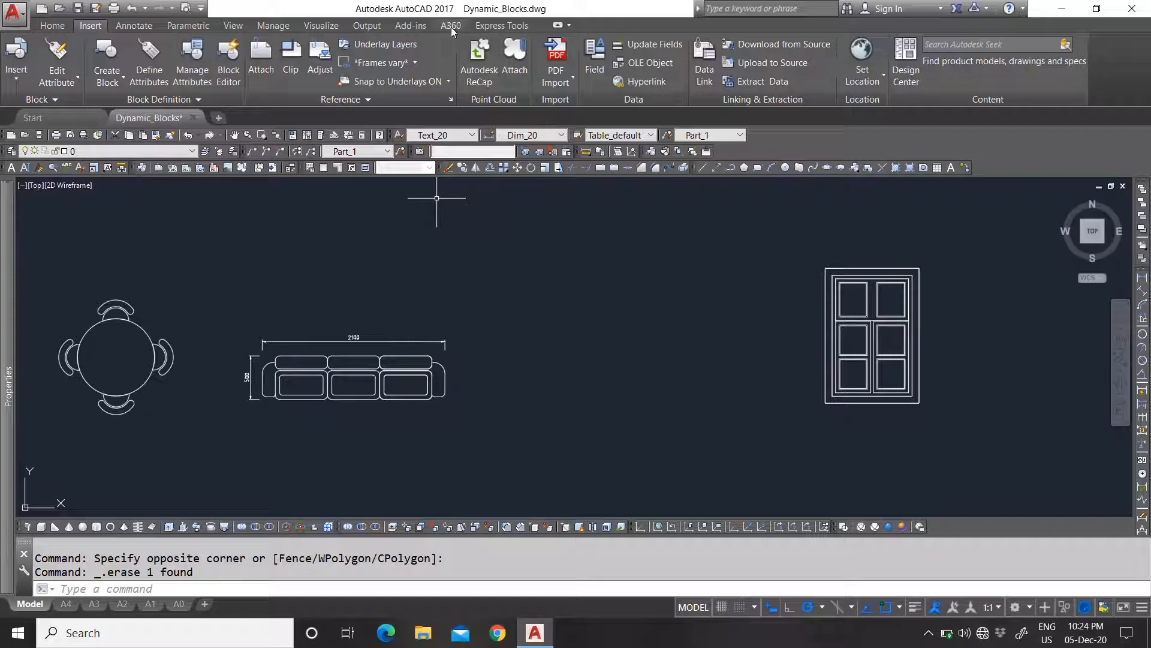
Step: Insert the Bed block at scale 1 and rotation 0 between the sofa and the window, leaving its attributes blank
key(ctrl+shift+v)
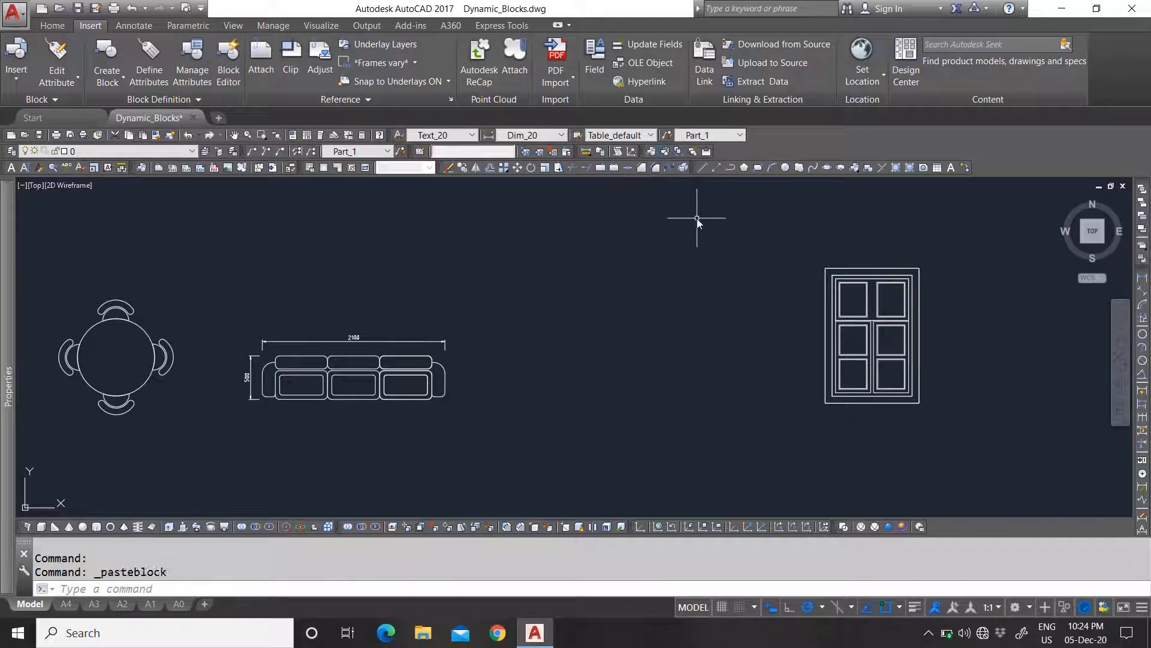
click(652, 151)
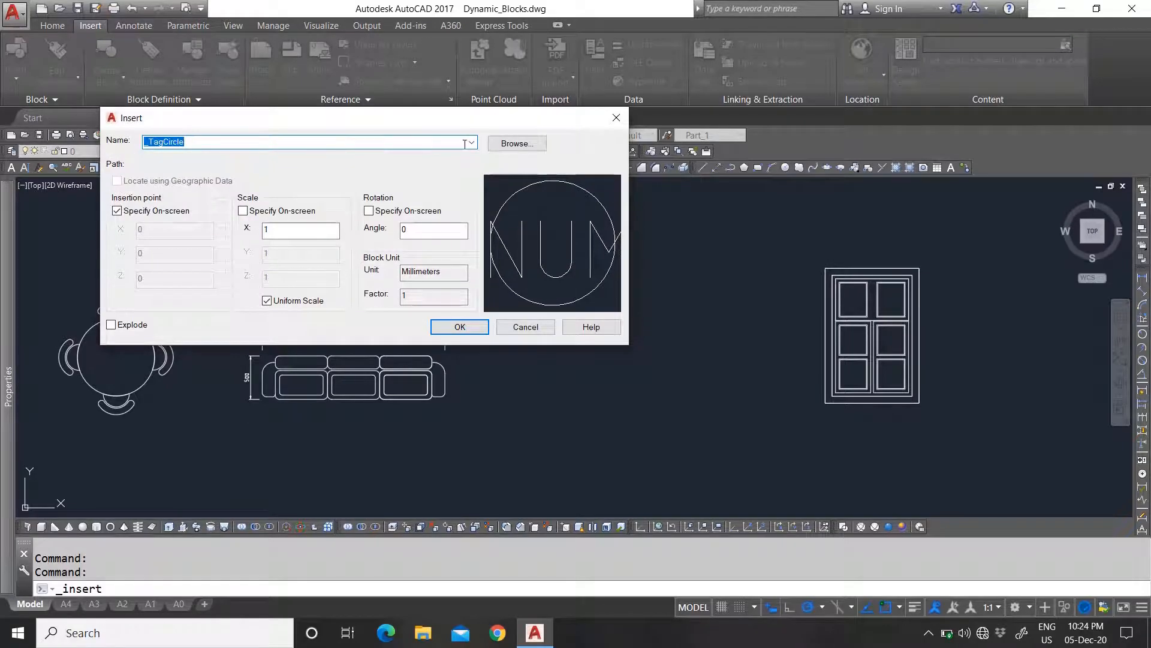
click(471, 143)
click(251, 174)
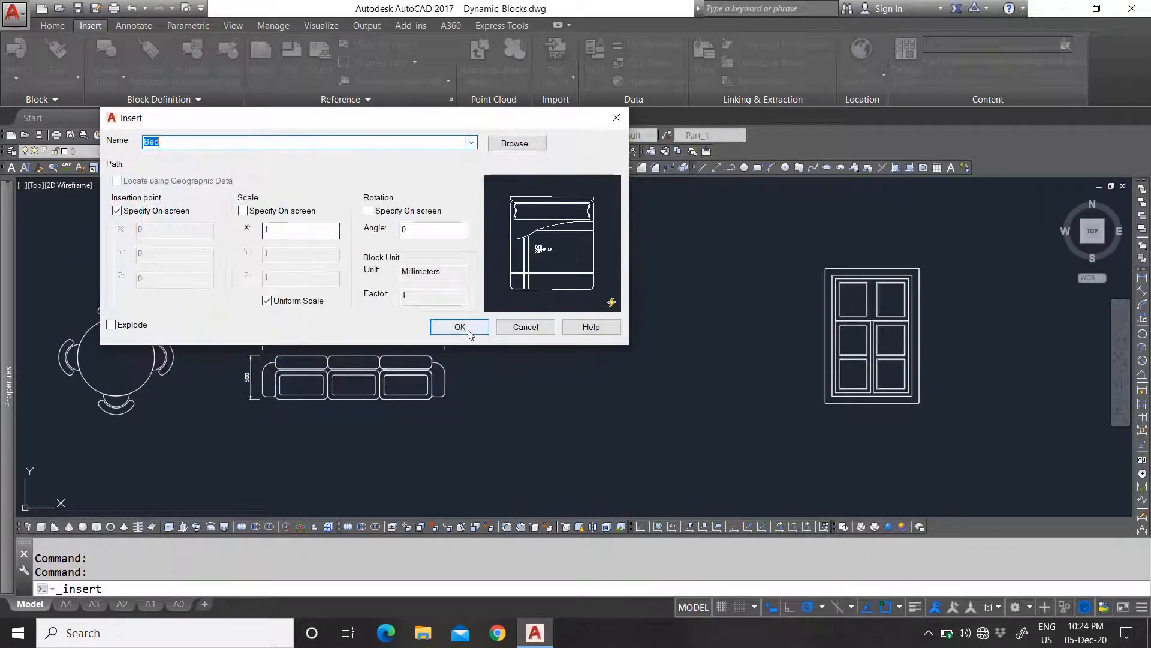
click(548, 326)
click(500, 435)
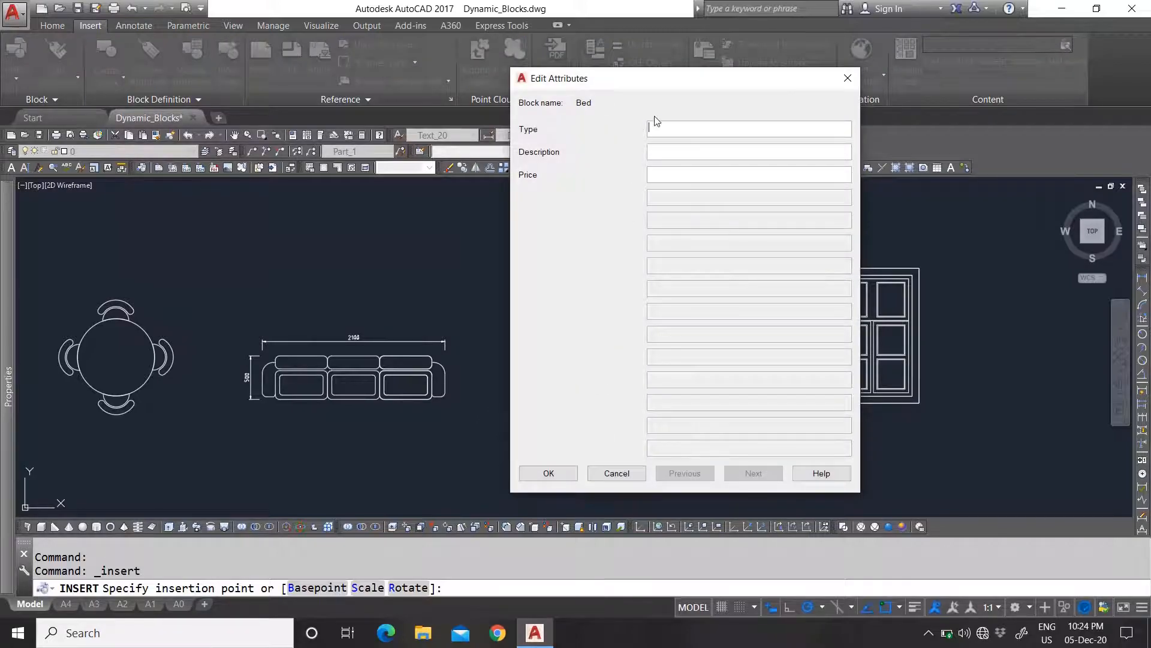
click(569, 468)
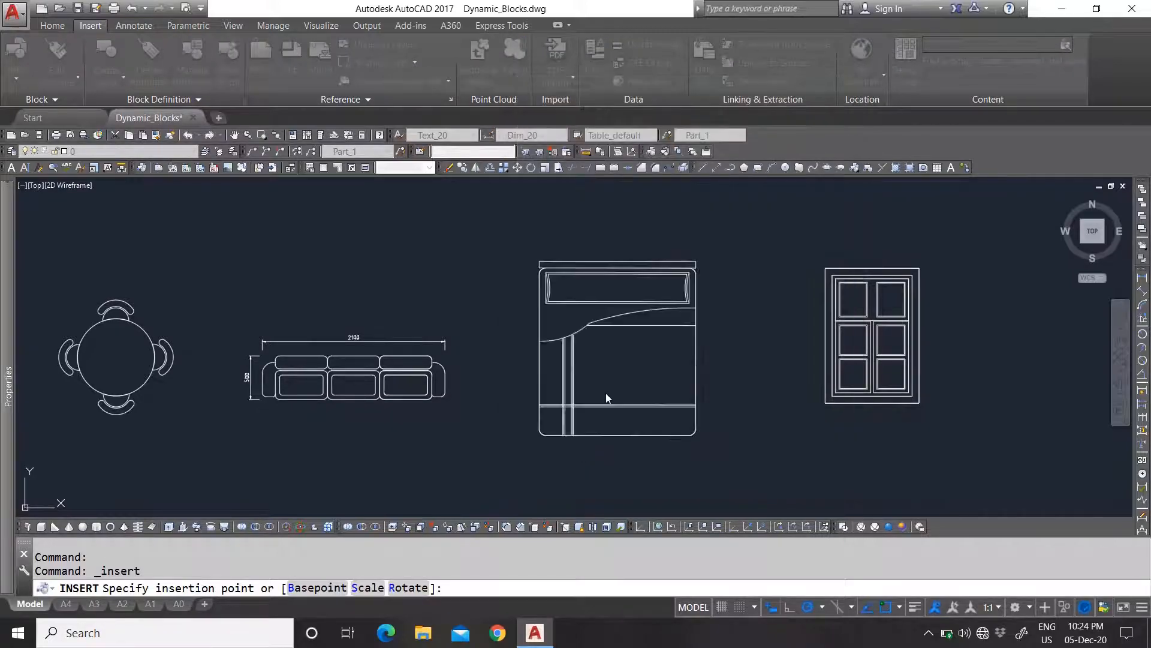
Step: Set the newly inserted bed to type KS-00 and inspect its attribute text
click(767, 323)
click(580, 314)
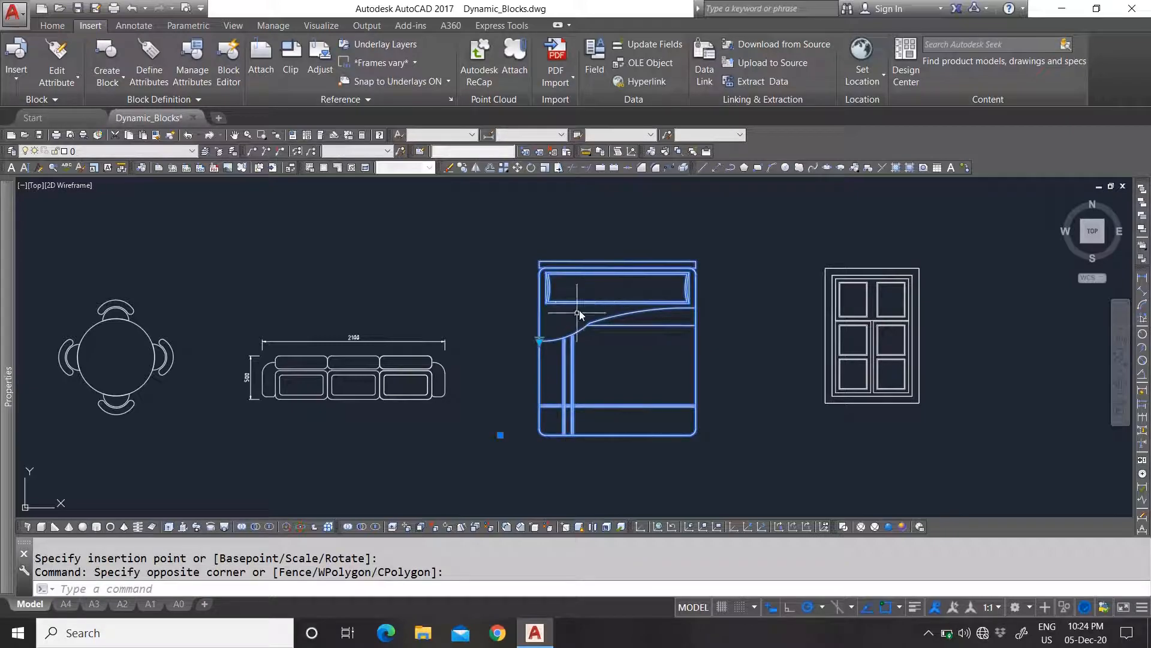
click(540, 341)
click(586, 379)
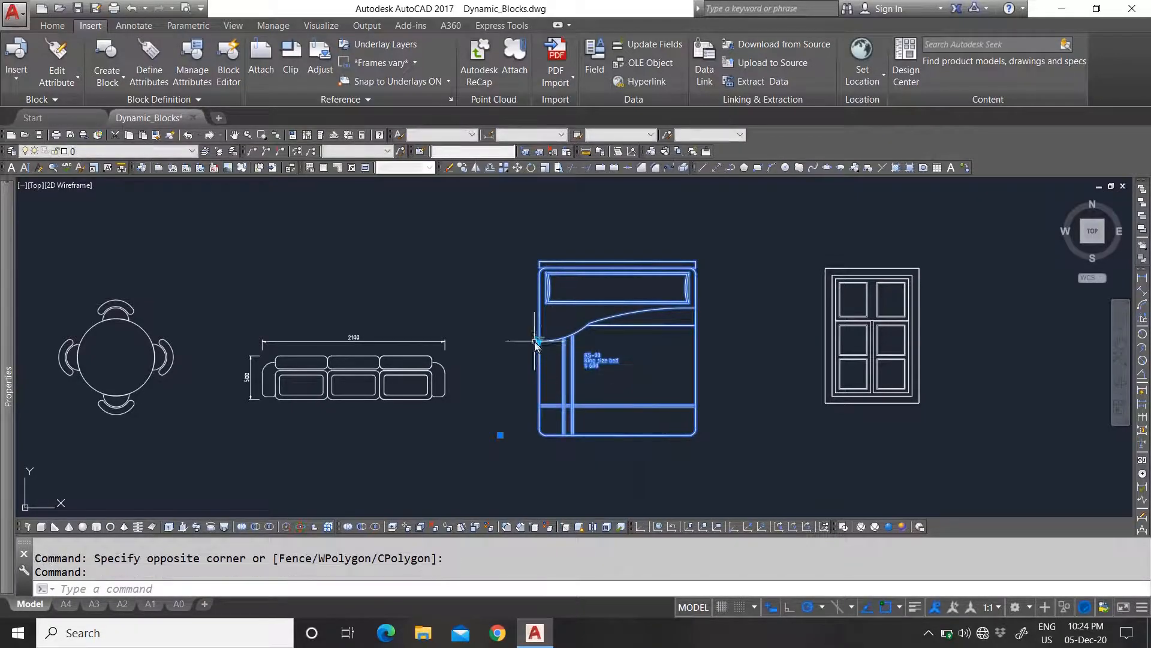
scroll(608, 365, up, 6)
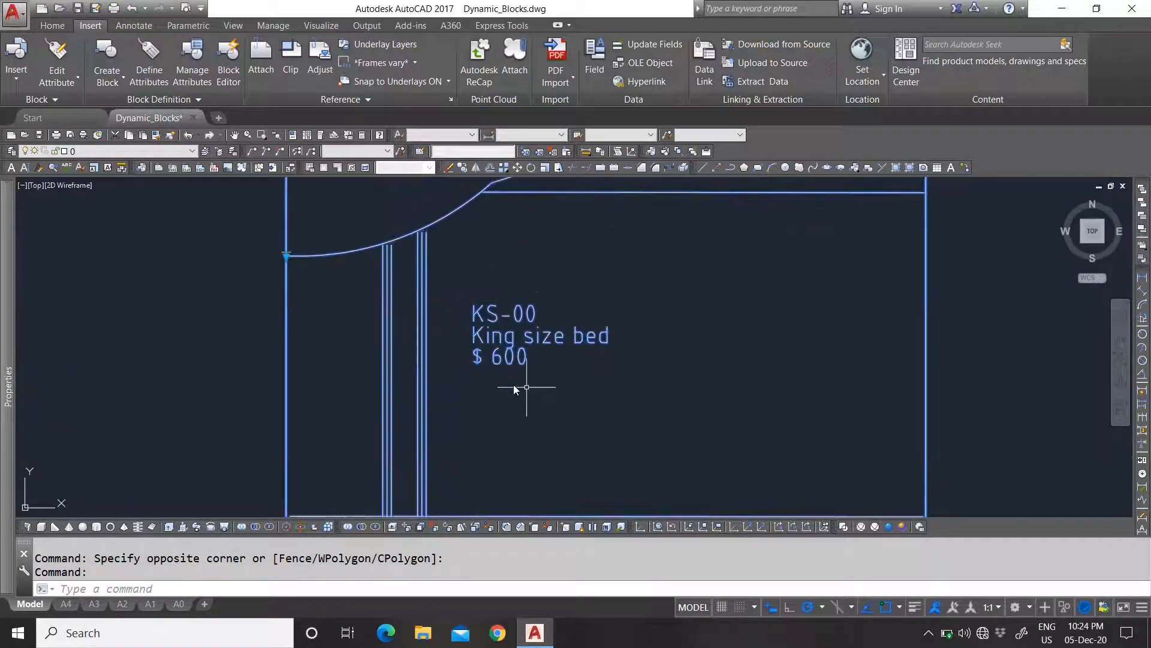
scroll(514, 388, down, 4)
Step: Switch the bed block to type KS-01L and on to KS-01R, and clear the selection
click(418, 311)
click(456, 337)
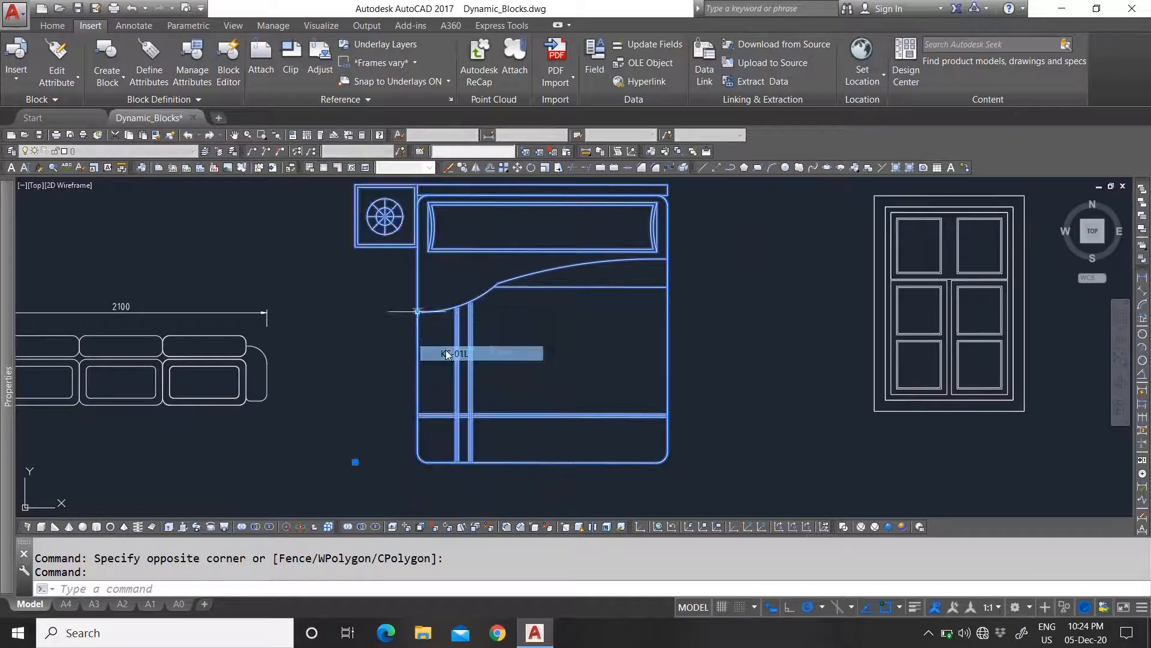
click(418, 311)
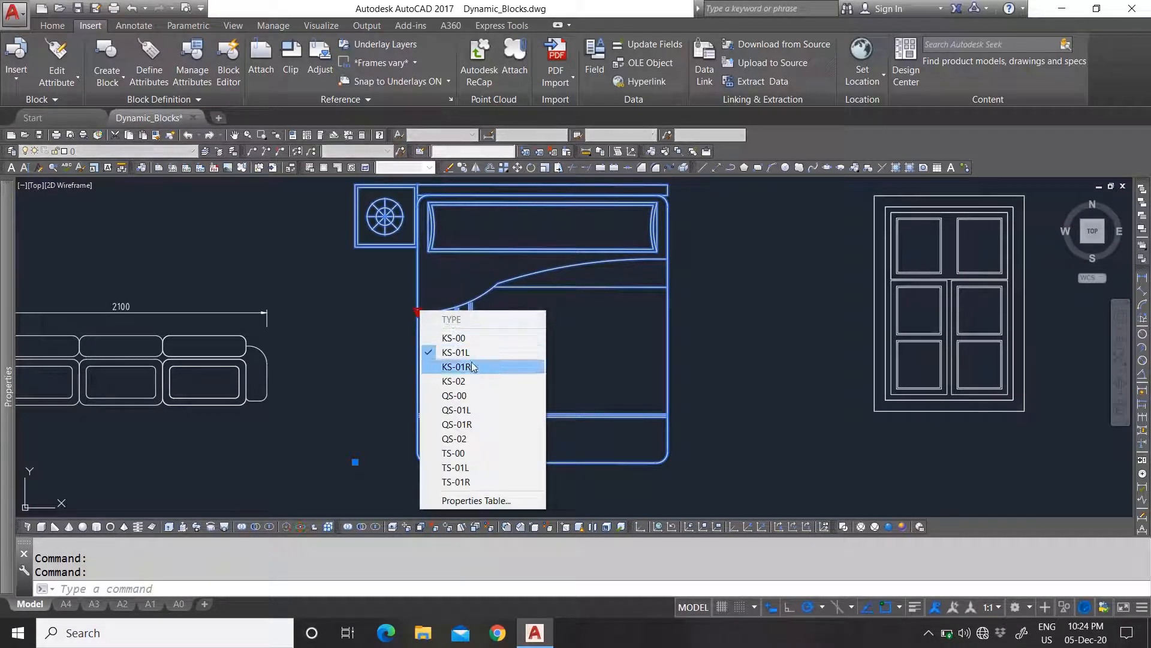
click(471, 366)
key(Escape)
Step: Open the bed block for editing and make its TYPE, DESCRIPTION and PRICE attributes visible in all visibility states
click(700, 349)
click(581, 324)
right_click(582, 323)
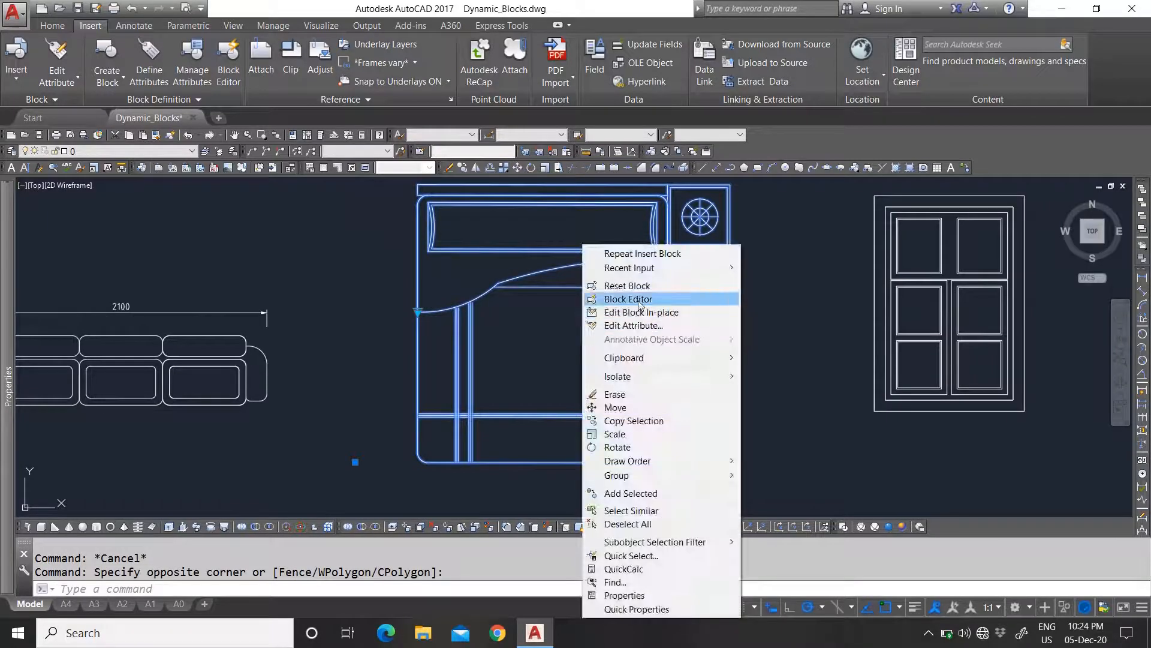
click(635, 296)
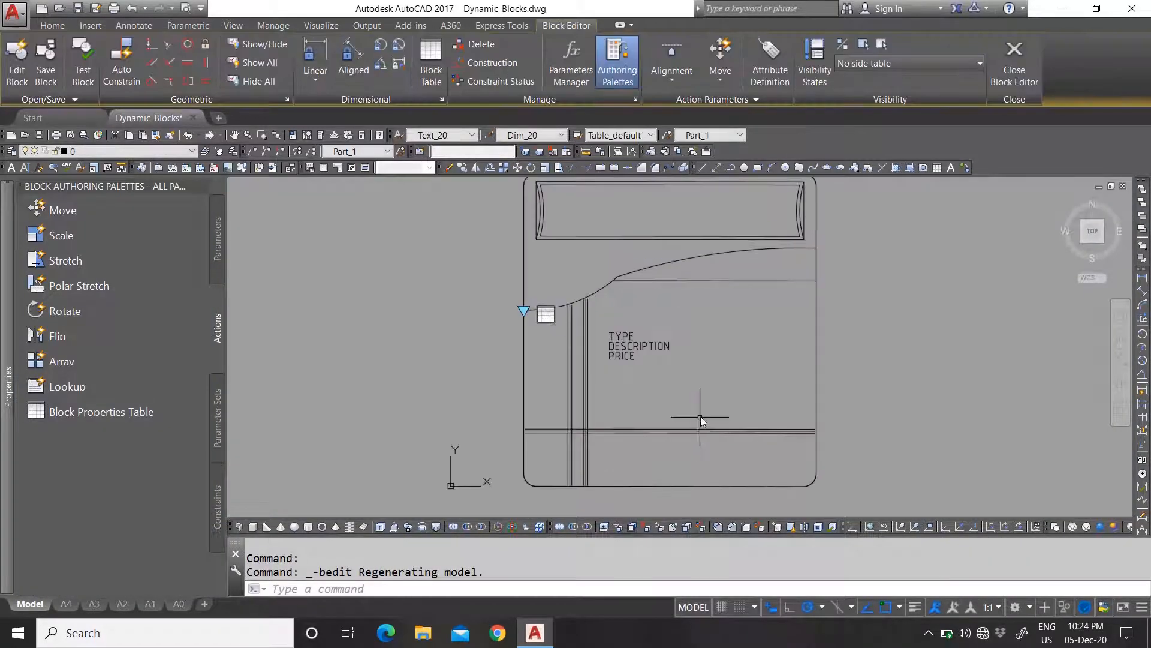
click(684, 384)
click(609, 330)
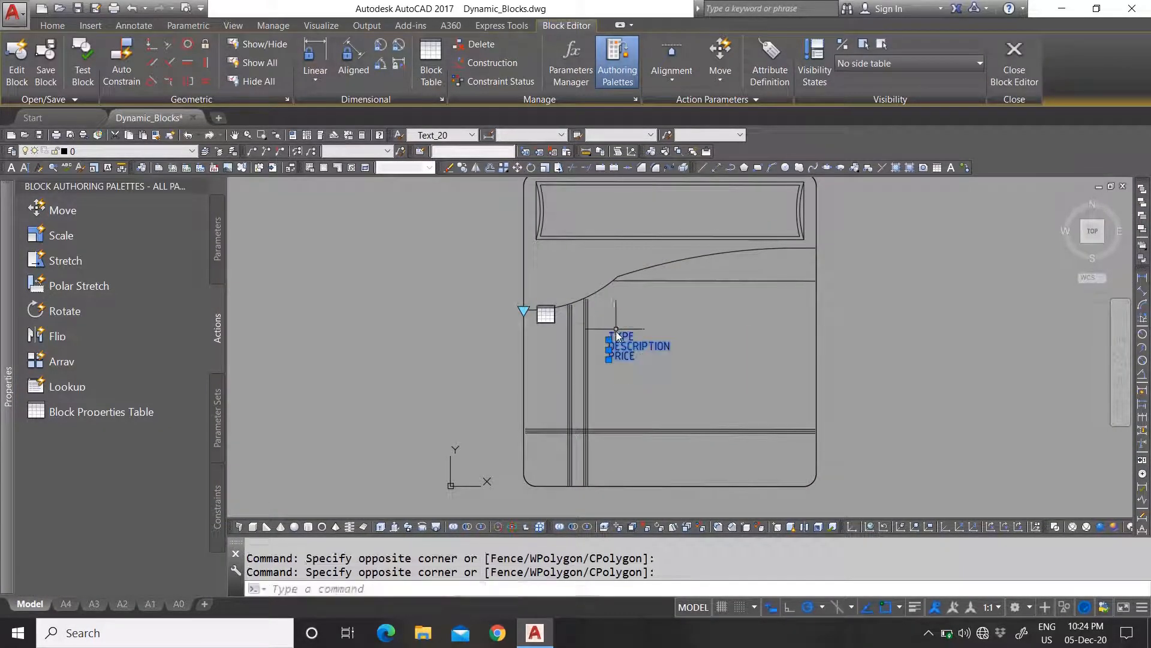
right_click(620, 336)
mouse_move(692, 78)
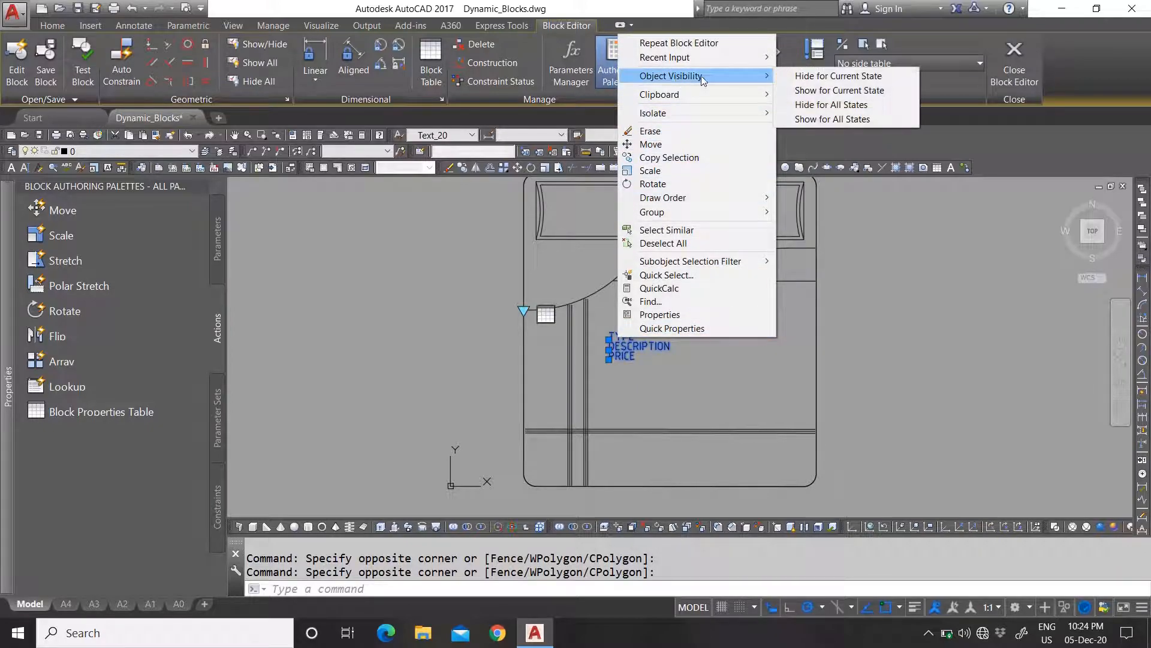
click(857, 120)
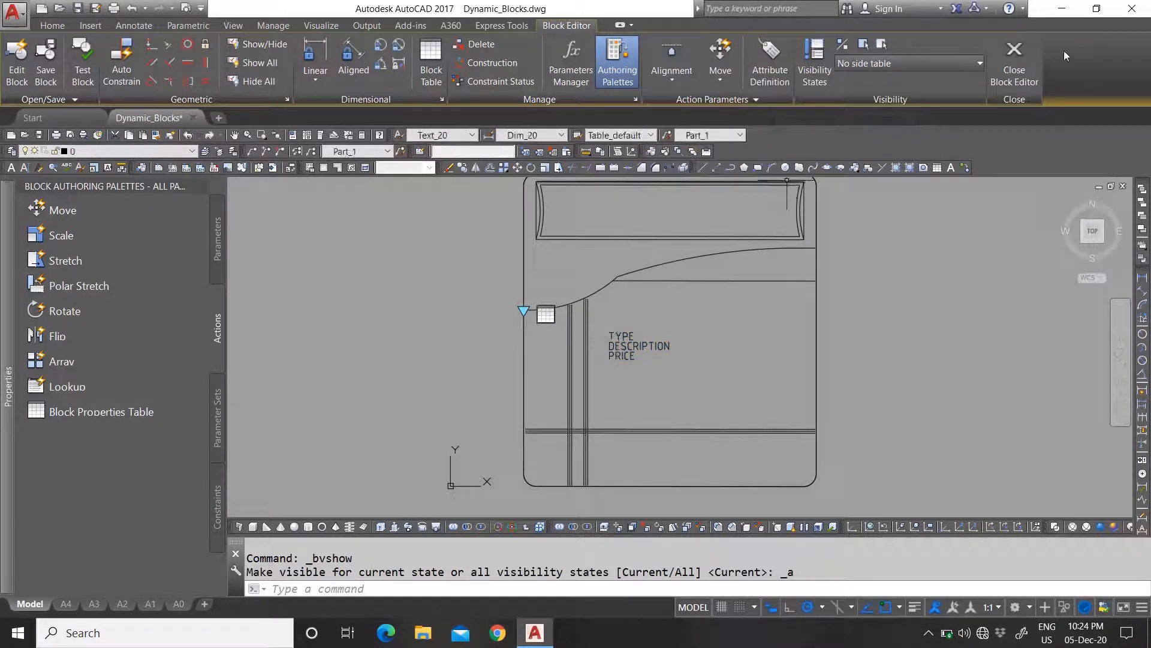
Step: Close the block editor, saving the changes, and inspect the attribute text on the bed
click(1001, 64)
click(545, 302)
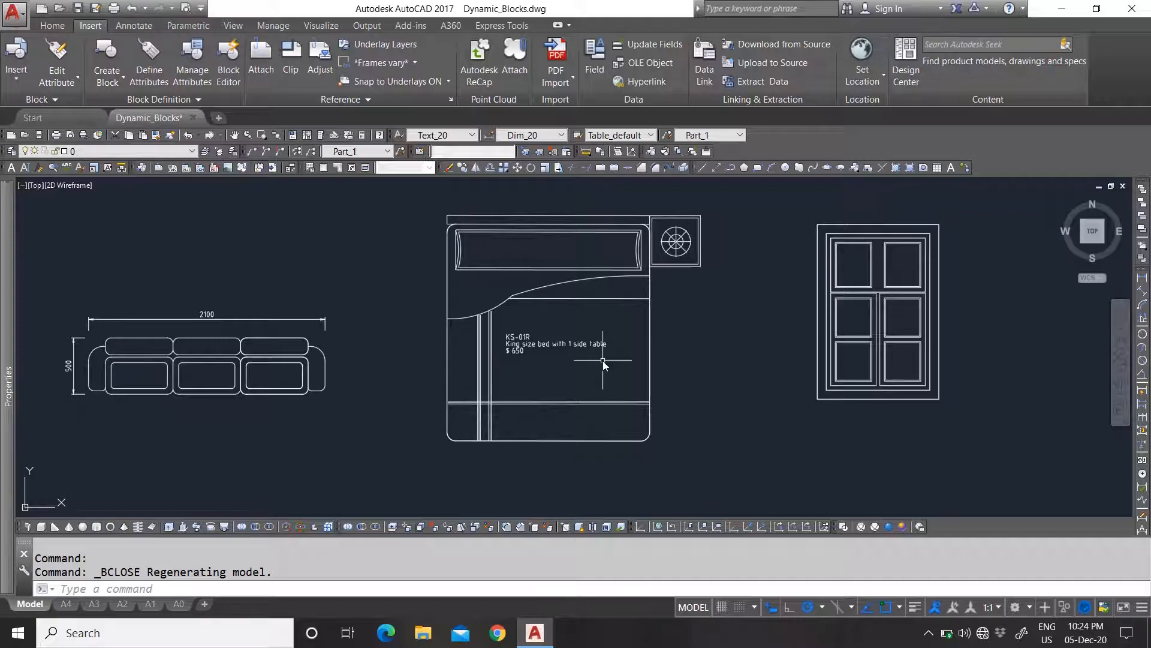
scroll(585, 361, up, 3)
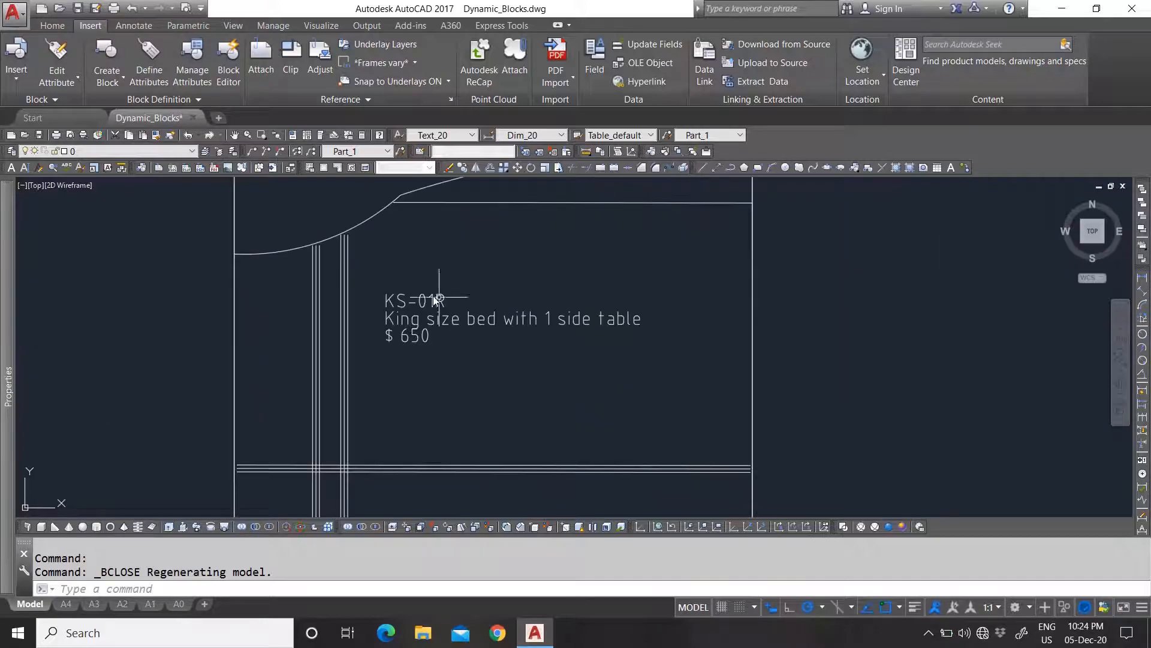
scroll(480, 336, down, 2)
Step: Select the bed block and try several bed types in turn, ending with QS-01R, checking the attribute text
click(506, 340)
click(458, 299)
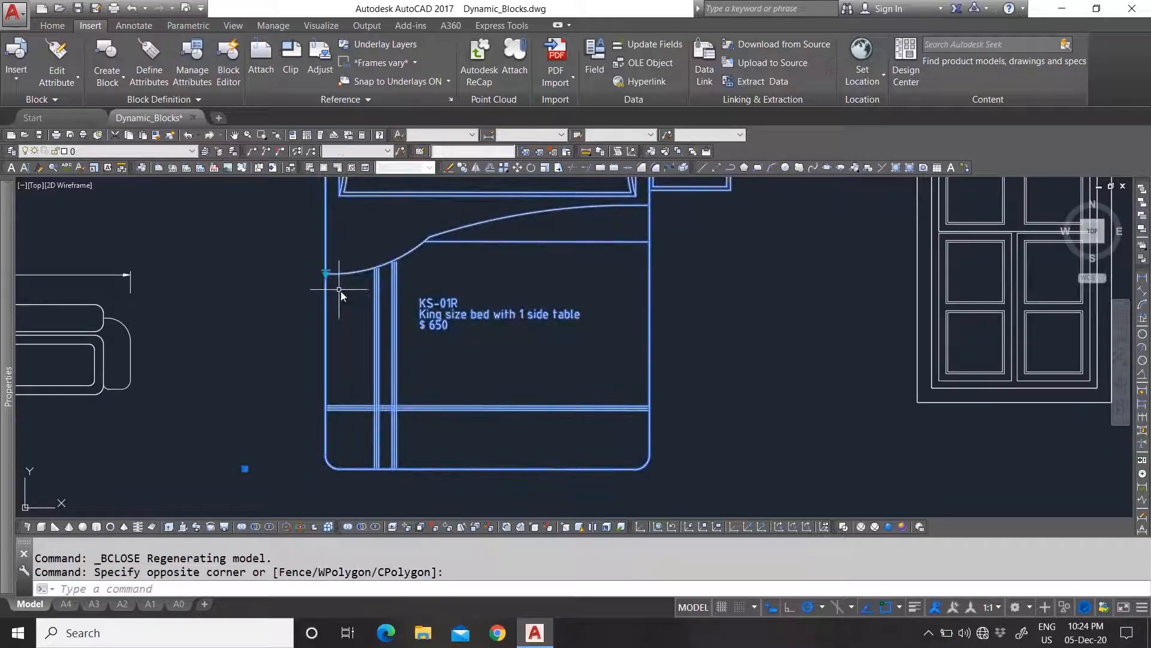
click(326, 274)
click(387, 356)
click(326, 274)
click(381, 343)
click(327, 275)
click(401, 384)
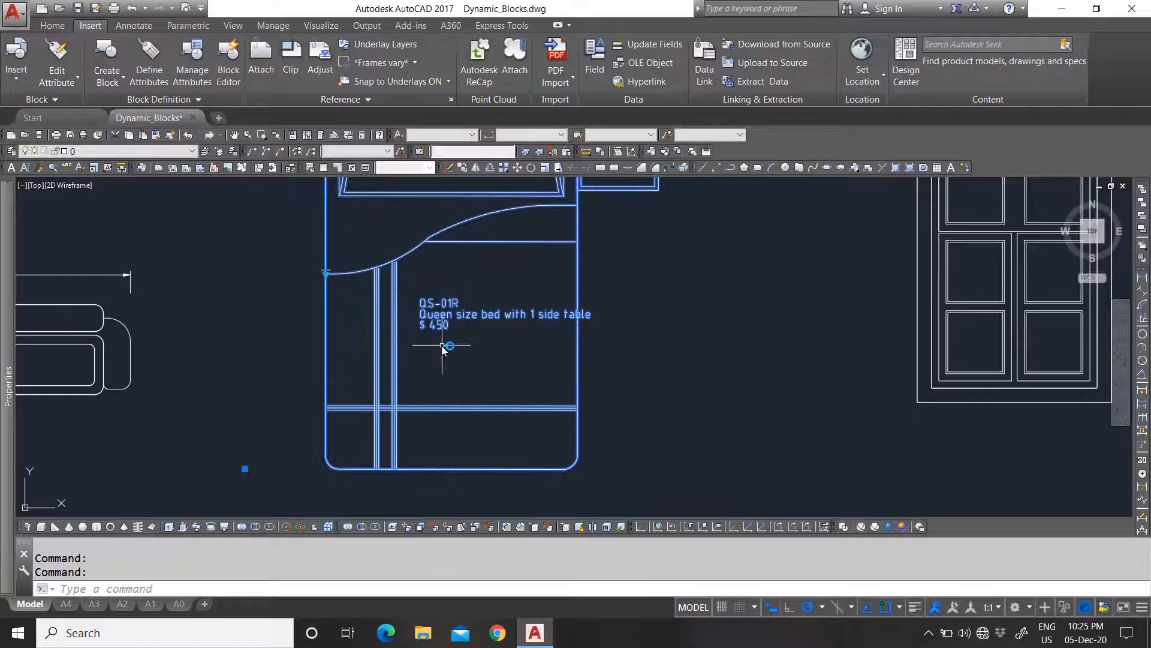
scroll(445, 318, down, 2)
scroll(445, 318, up, 4)
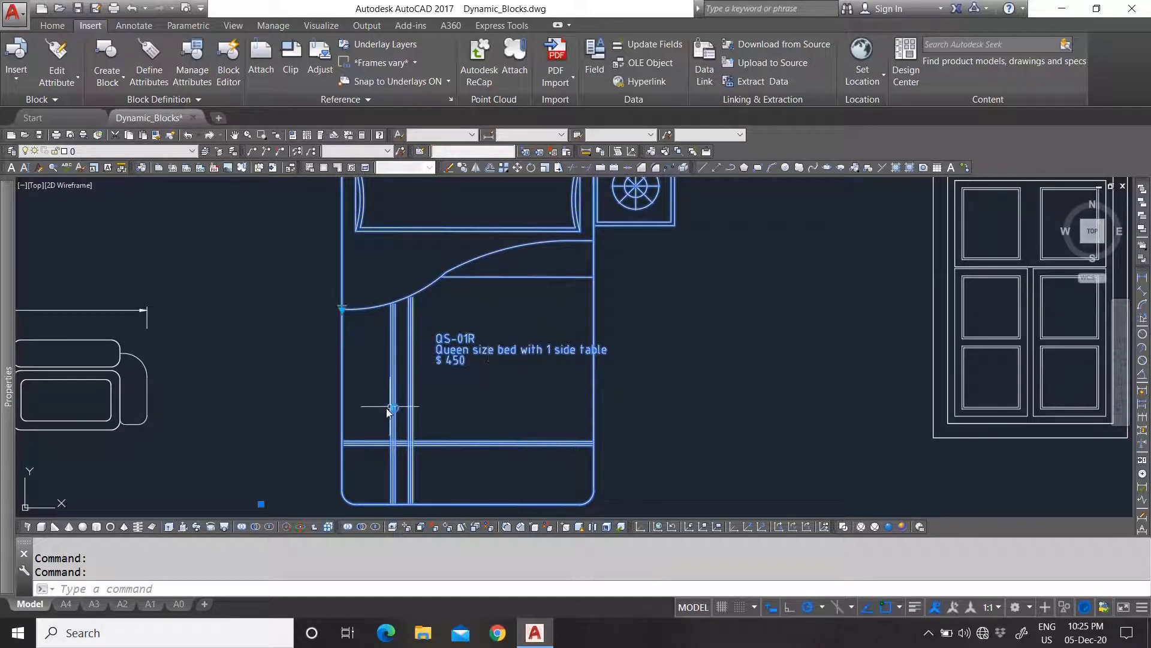
Step: Switch the bed block through types TS-00, TS-01L and TS-01R, checking the attribute text for each
click(348, 309)
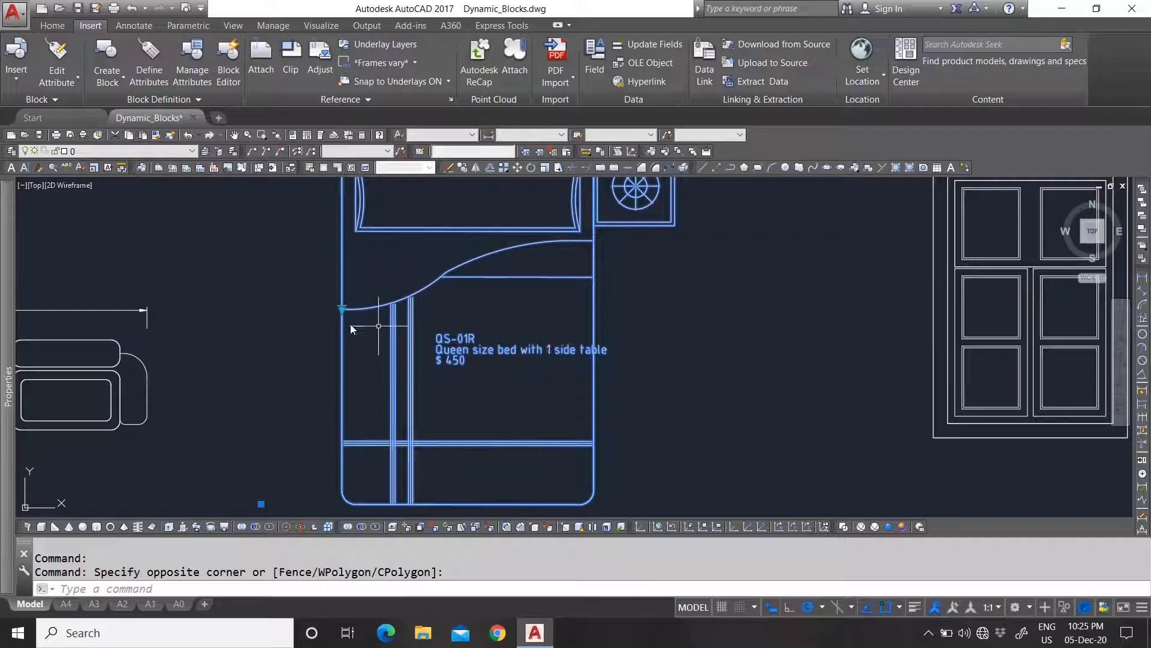
click(342, 309)
click(393, 454)
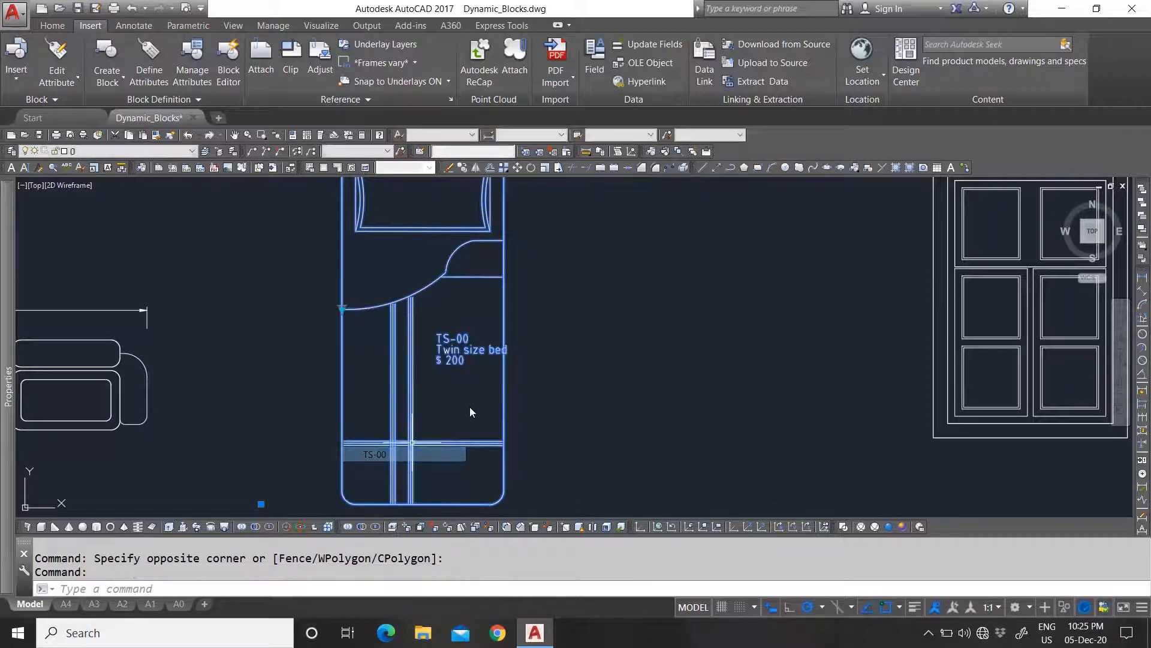
click(342, 309)
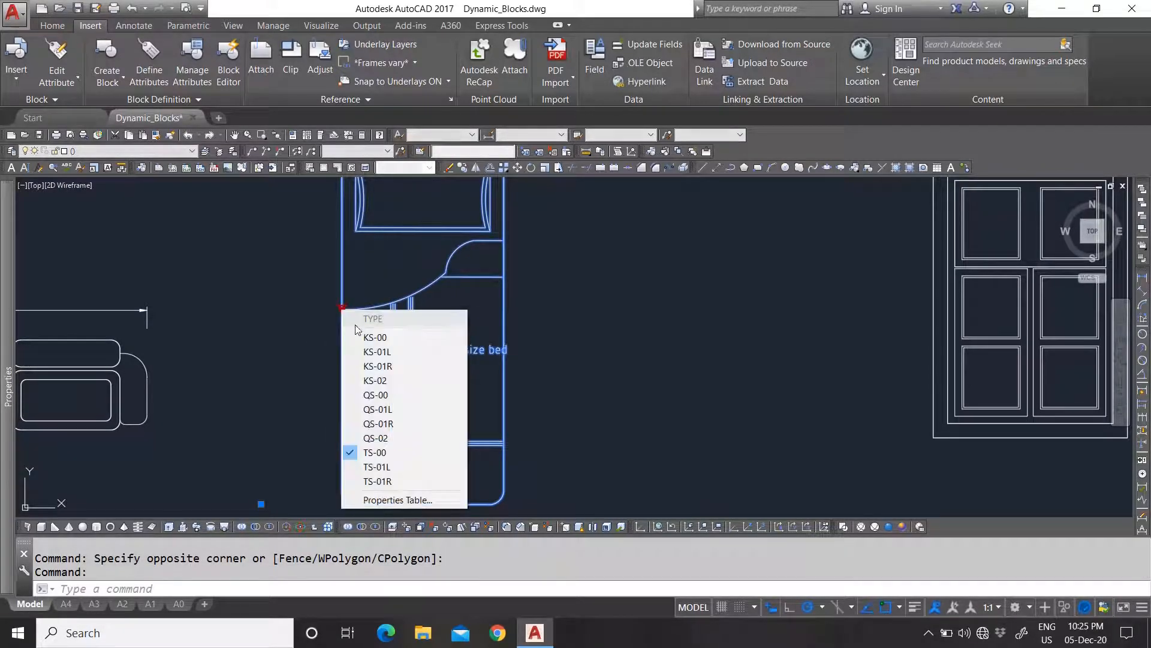
click(387, 467)
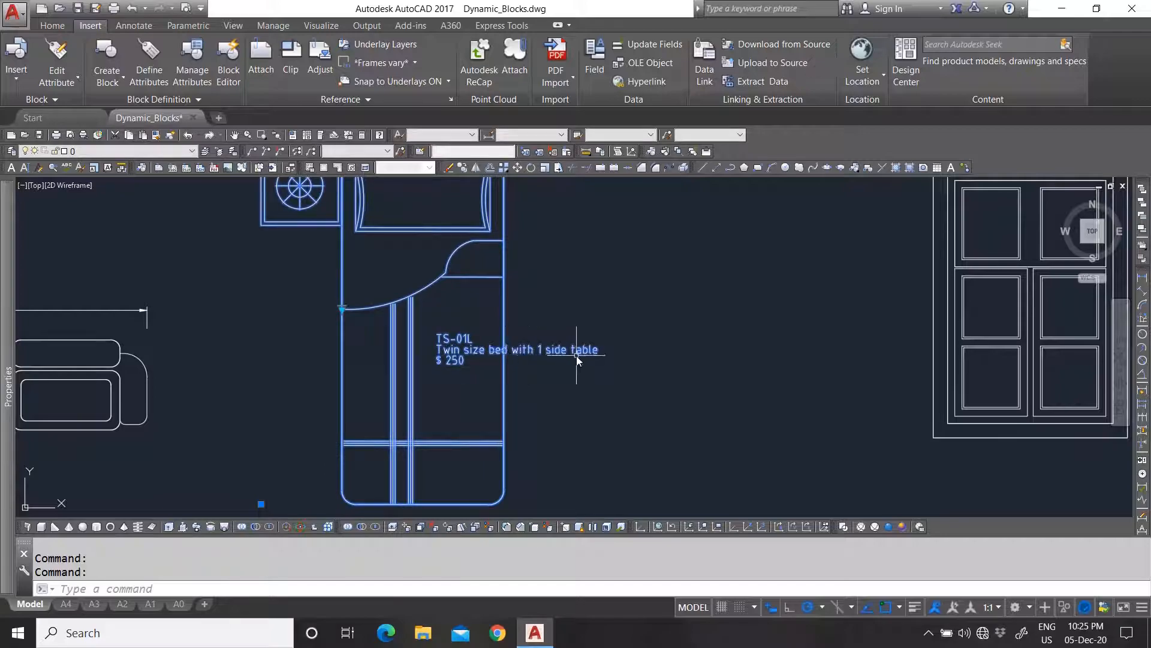
click(343, 308)
click(398, 475)
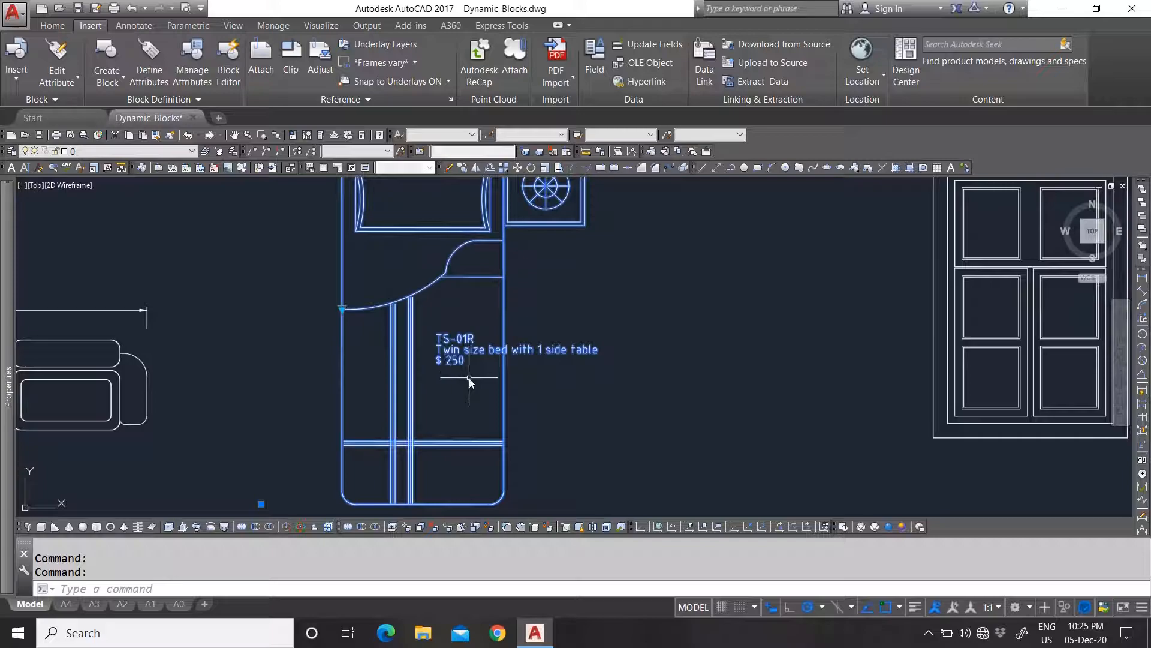
Step: In the bed block definition, move the TYPE, DESCRIPTION and PRICE attributes to the blank area just below the pillow, and save the block
right_click(455, 358)
click(493, 298)
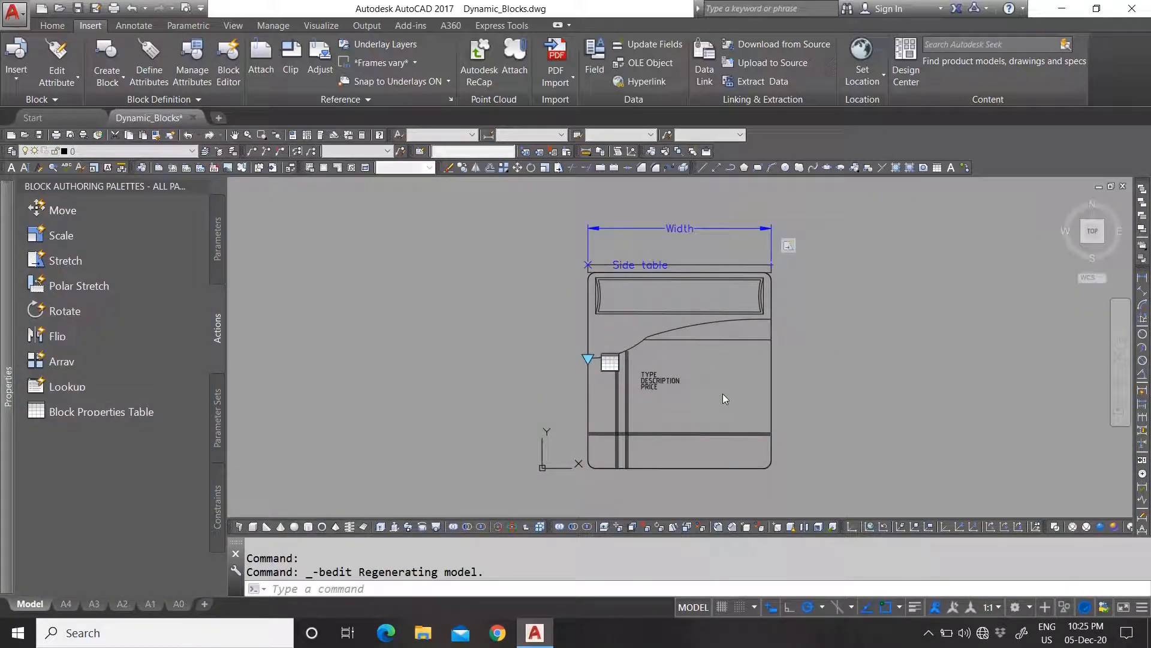
click(736, 426)
click(650, 367)
scroll(657, 375, up, 2)
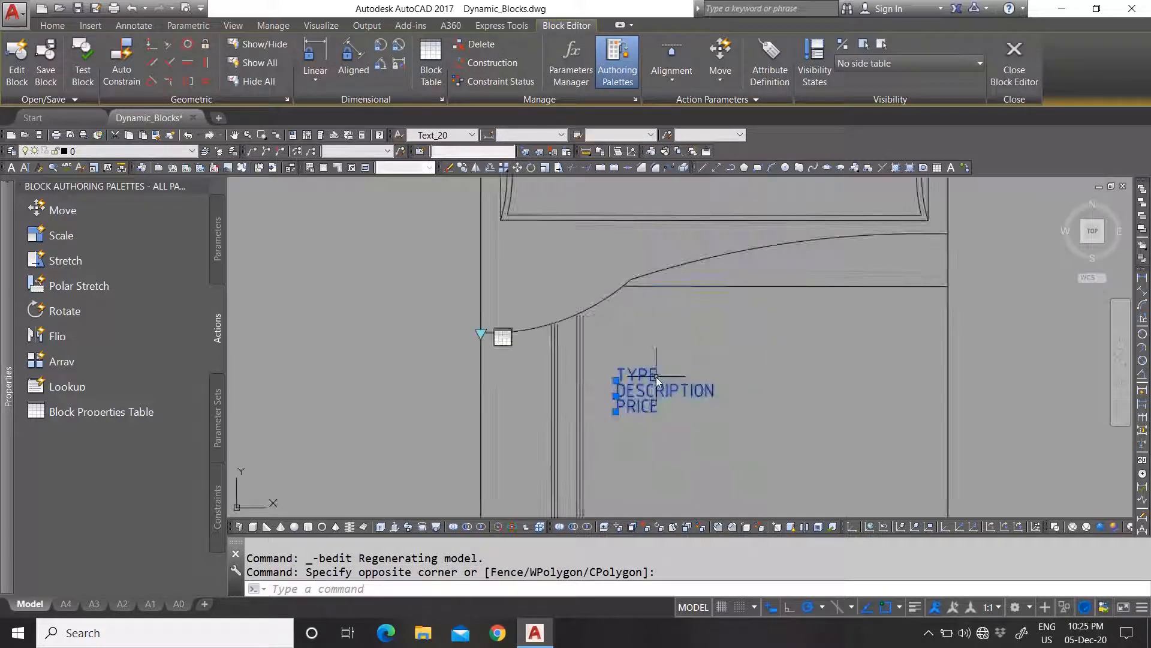
text(m)
key(Return)
click(616, 384)
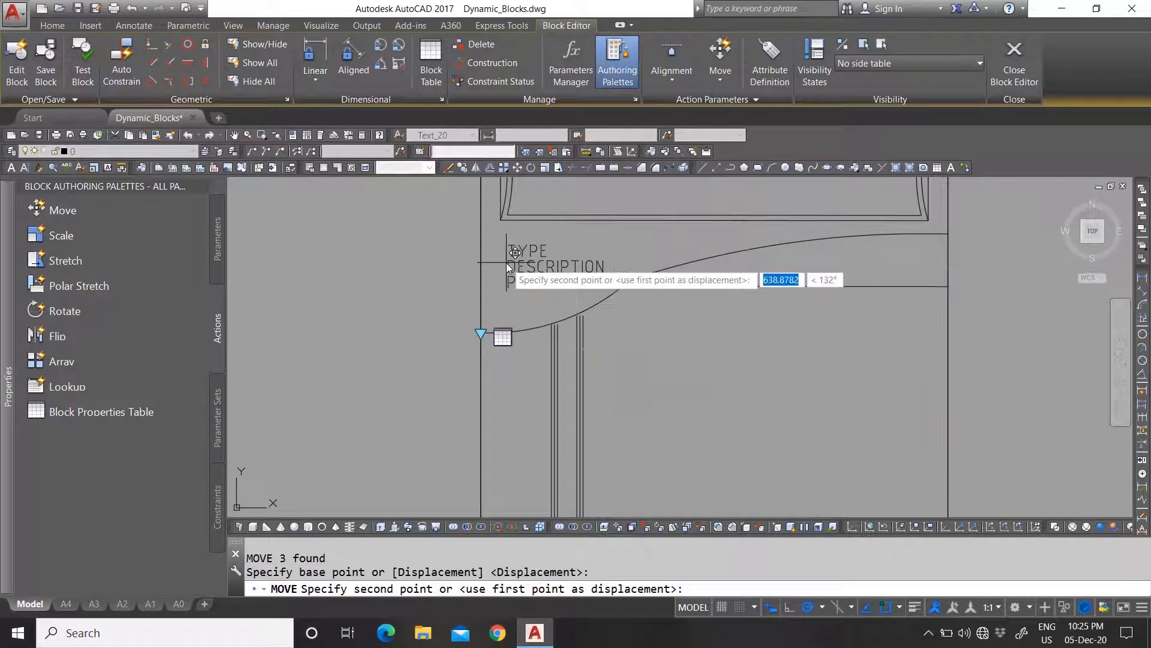
click(500, 261)
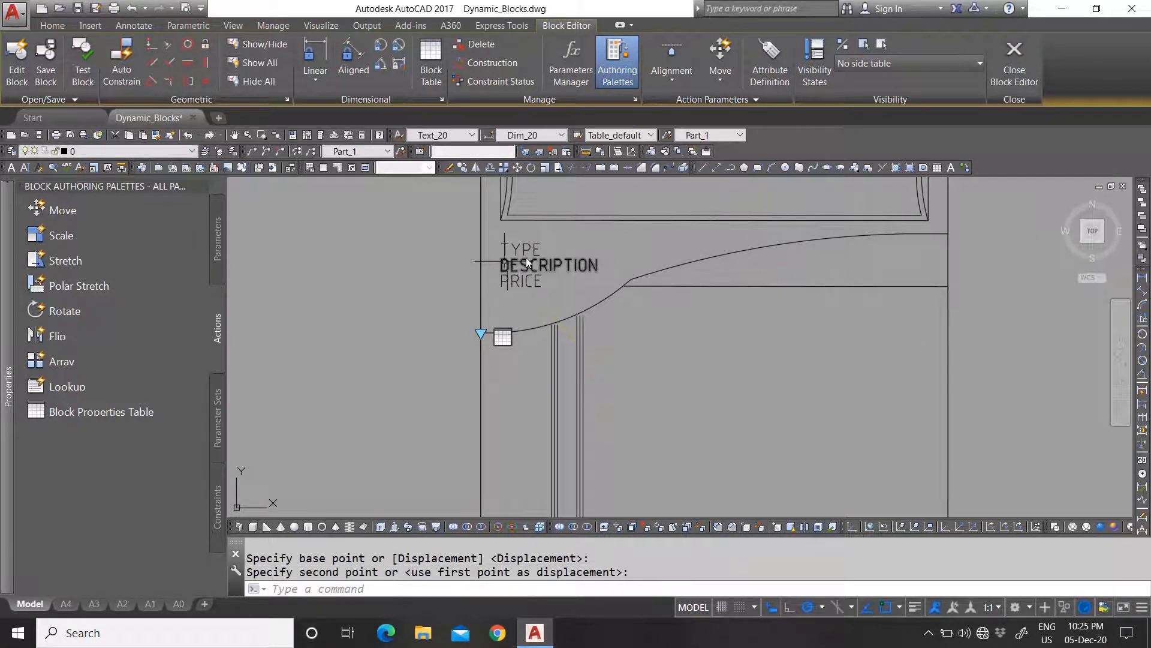
click(1014, 66)
click(531, 279)
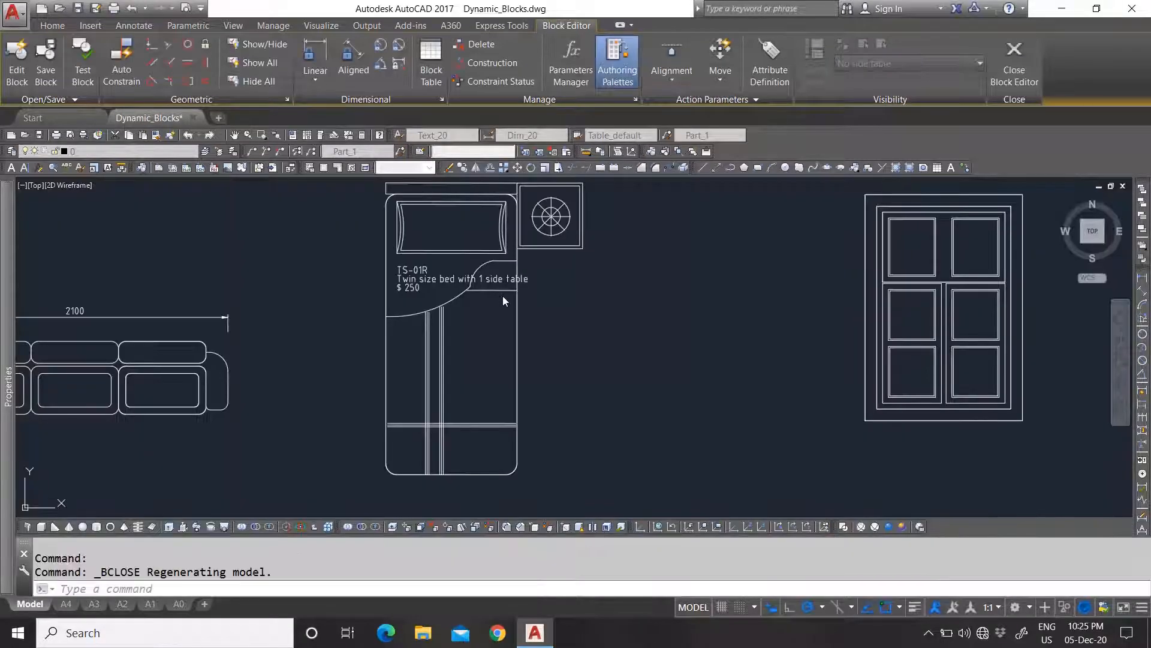
Step: Switch the bed block to type TS-00 and on to KS-00, clear the selection, and inspect the attribute text
click(473, 348)
click(409, 282)
click(387, 316)
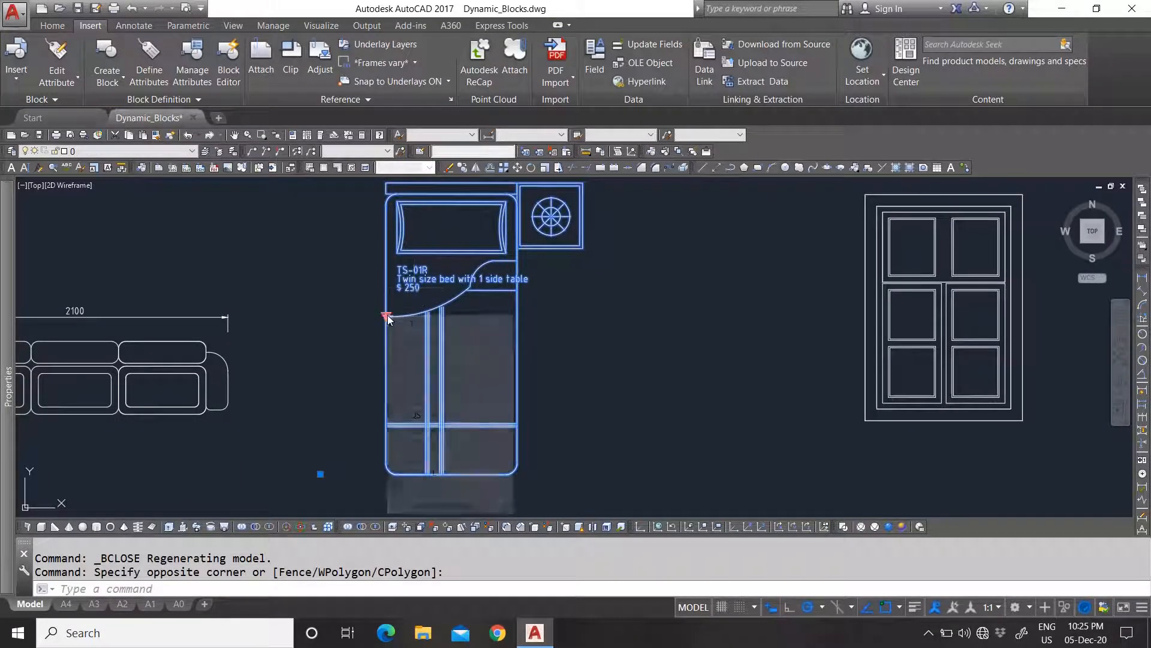
click(437, 458)
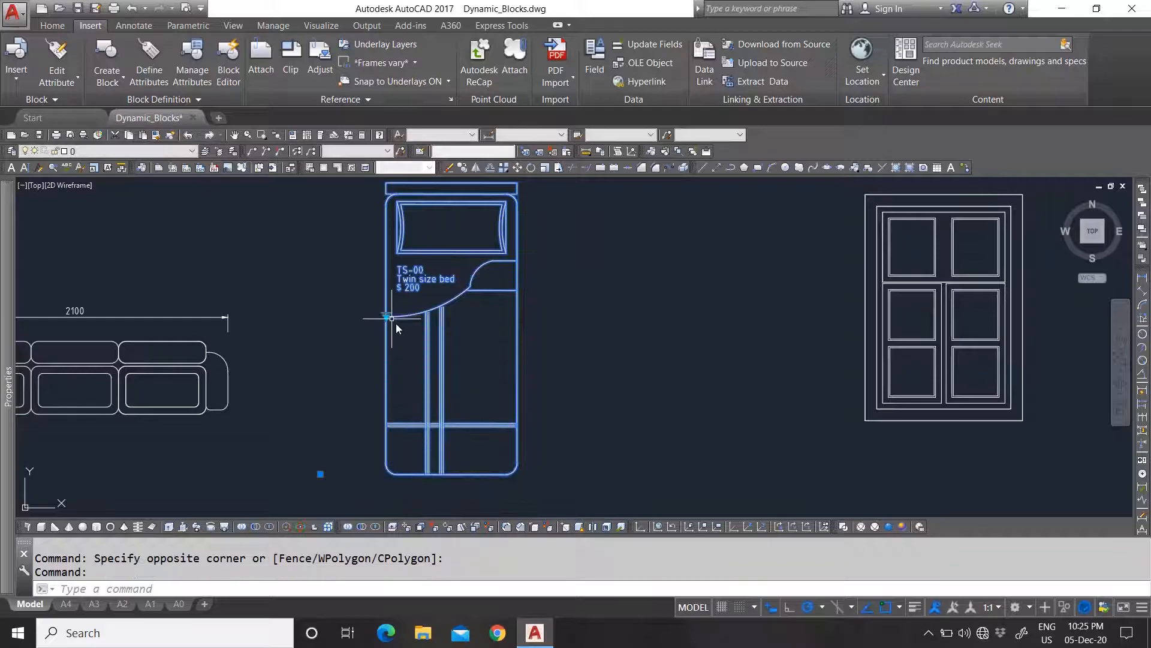
click(387, 316)
click(420, 341)
scroll(478, 359, down, 5)
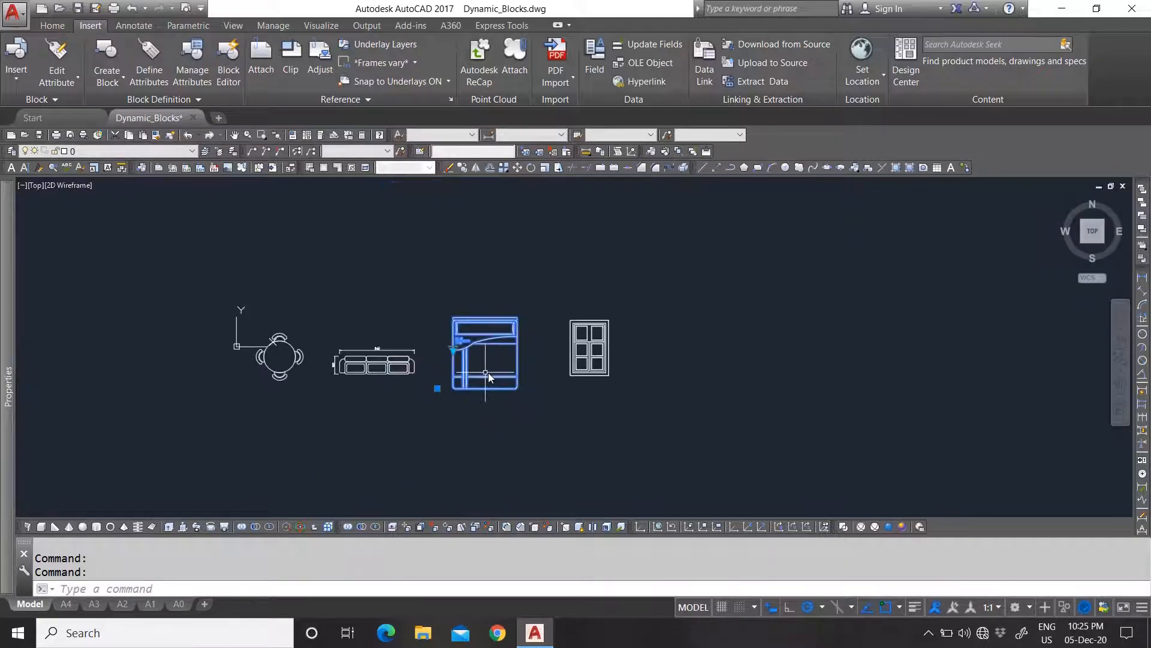
key(Escape)
scroll(519, 357, up, 4)
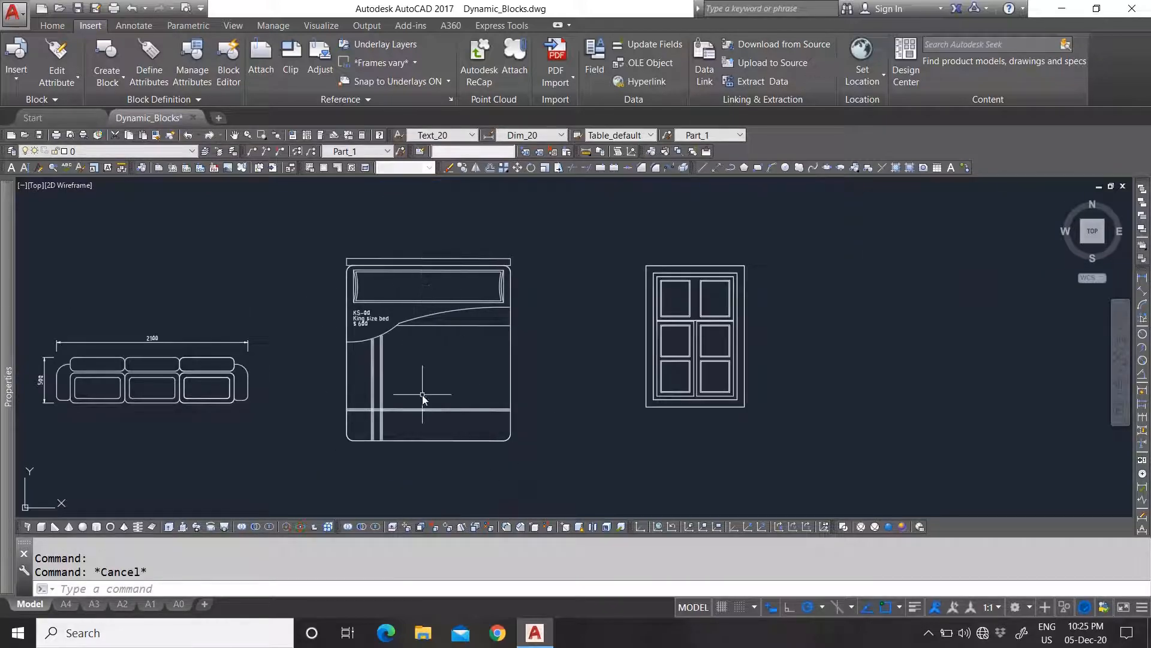
scroll(336, 318, up, 5)
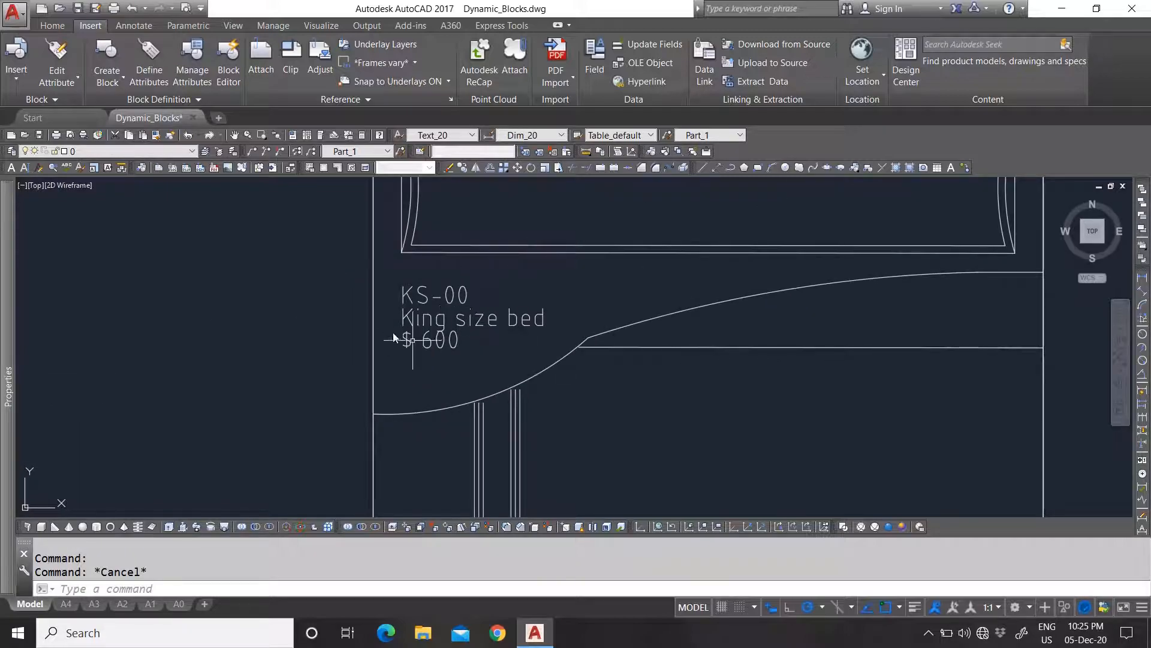
scroll(403, 330, down, 5)
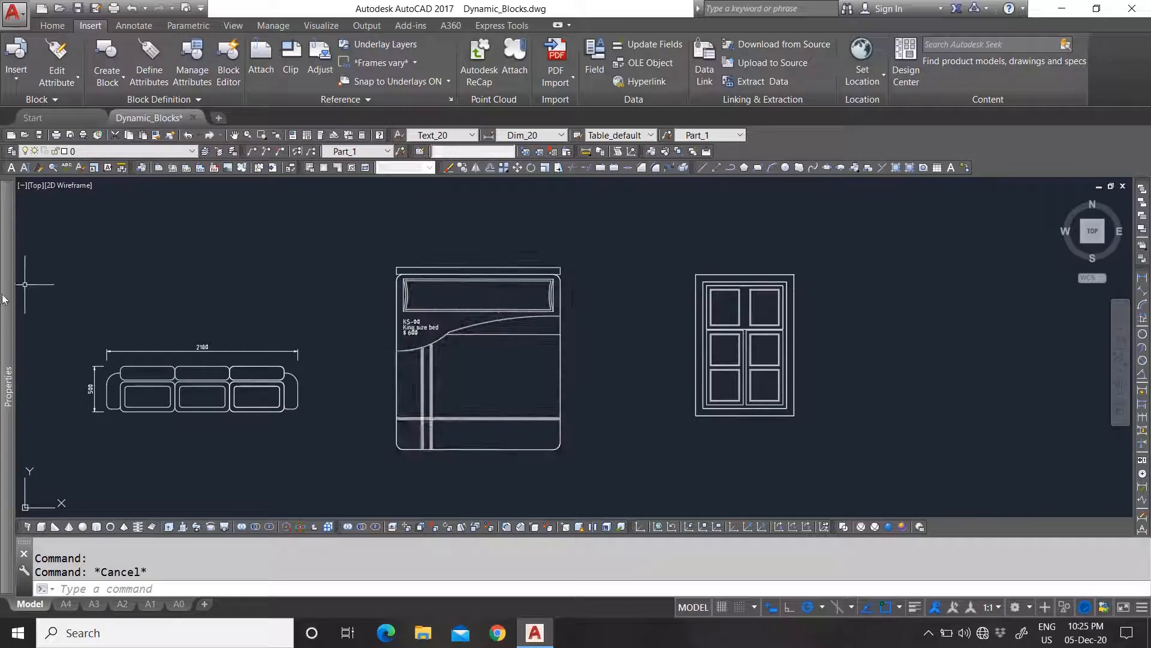
Step: Open the bed block for editing, review the available parameter types, and close the block editor
mouse_move(40, 290)
click(459, 270)
right_click(459, 269)
click(497, 296)
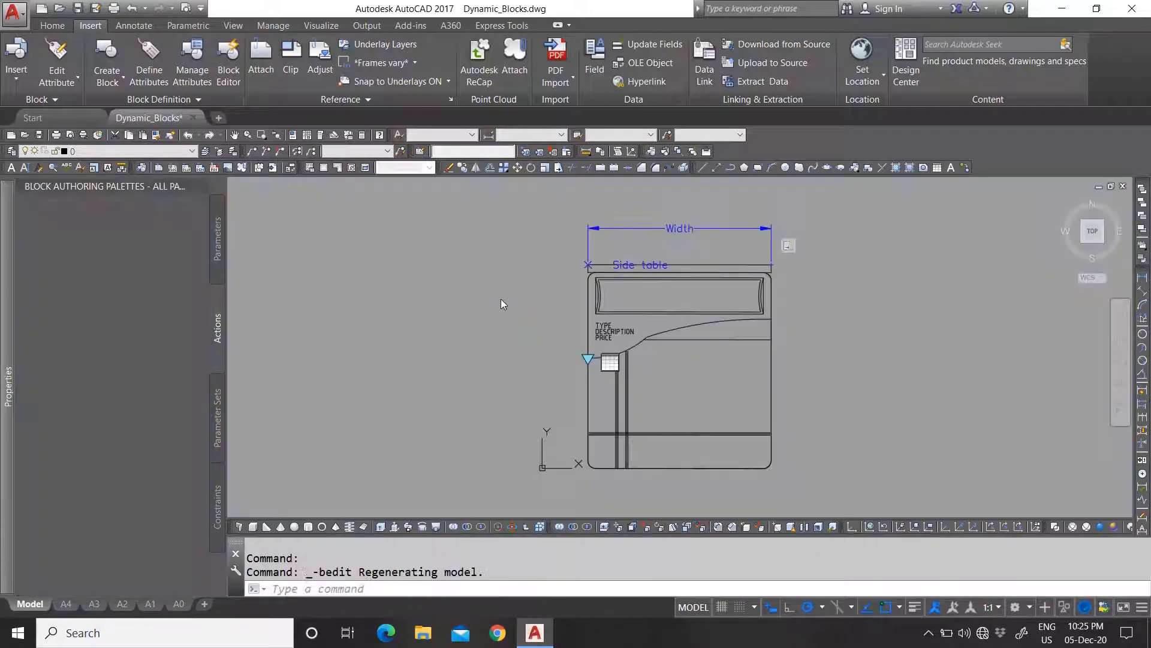
click(217, 238)
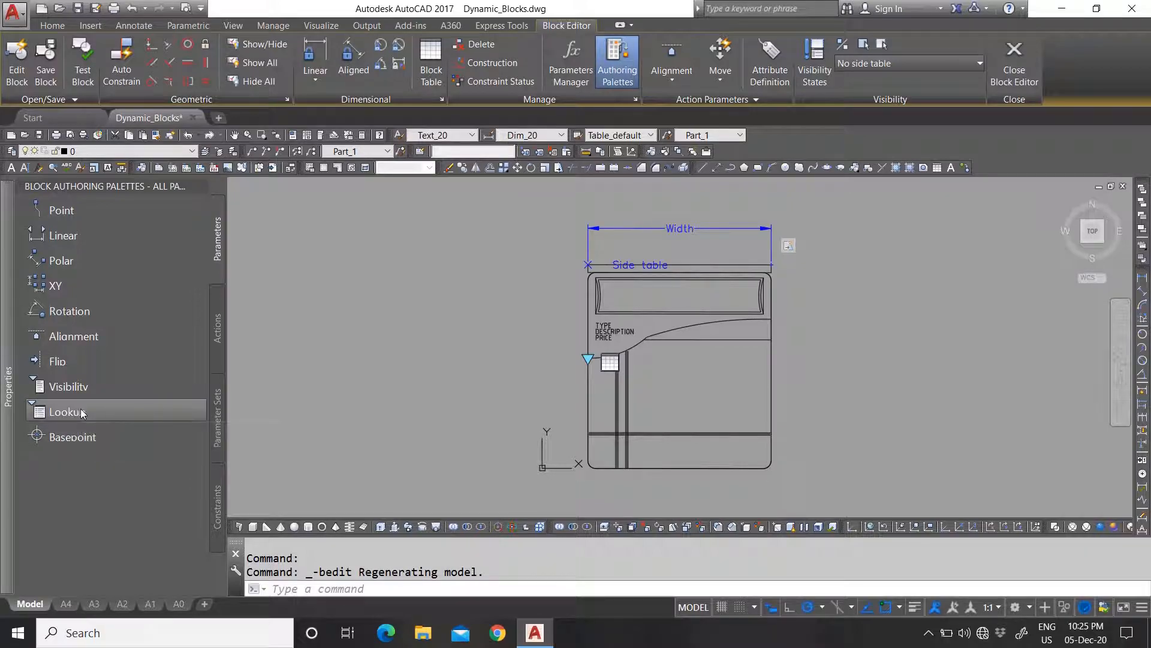
click(1014, 60)
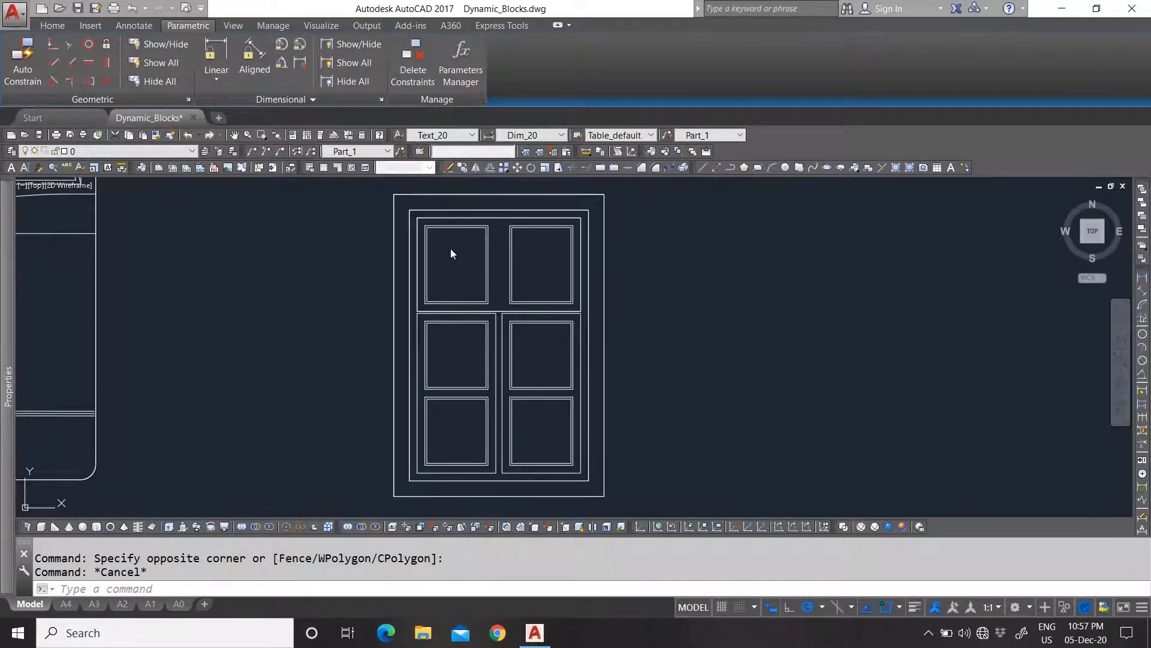
Step: Open the six-pane window block for editing
click(764, 334)
click(496, 257)
right_click(500, 266)
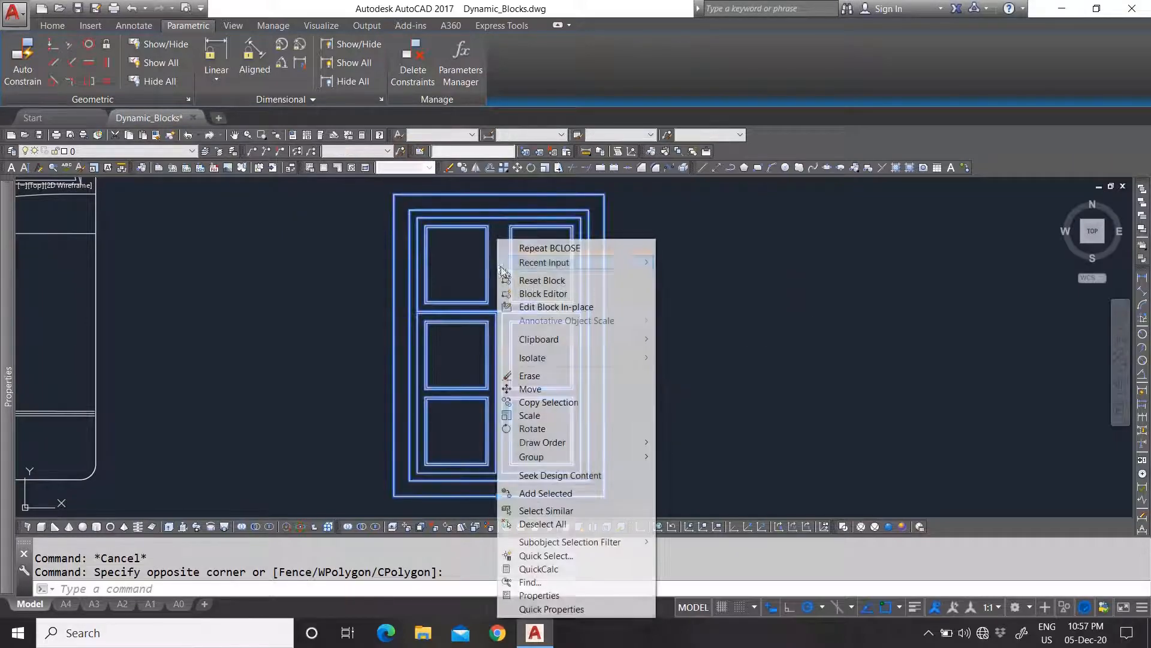
click(542, 293)
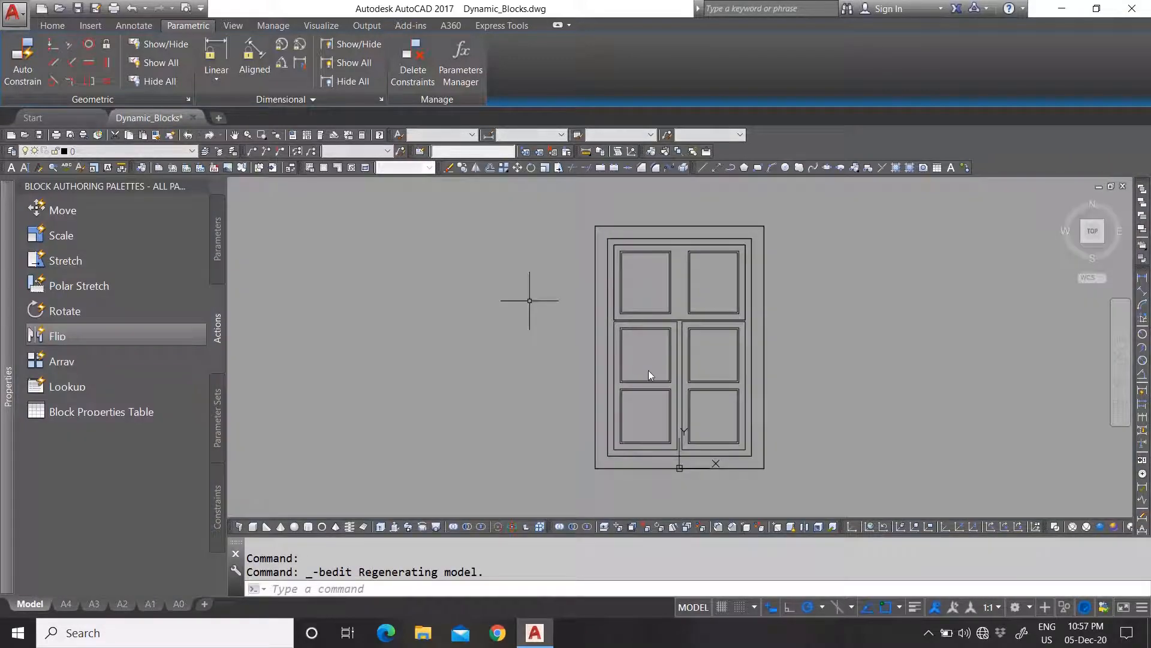
scroll(756, 433, up, 2)
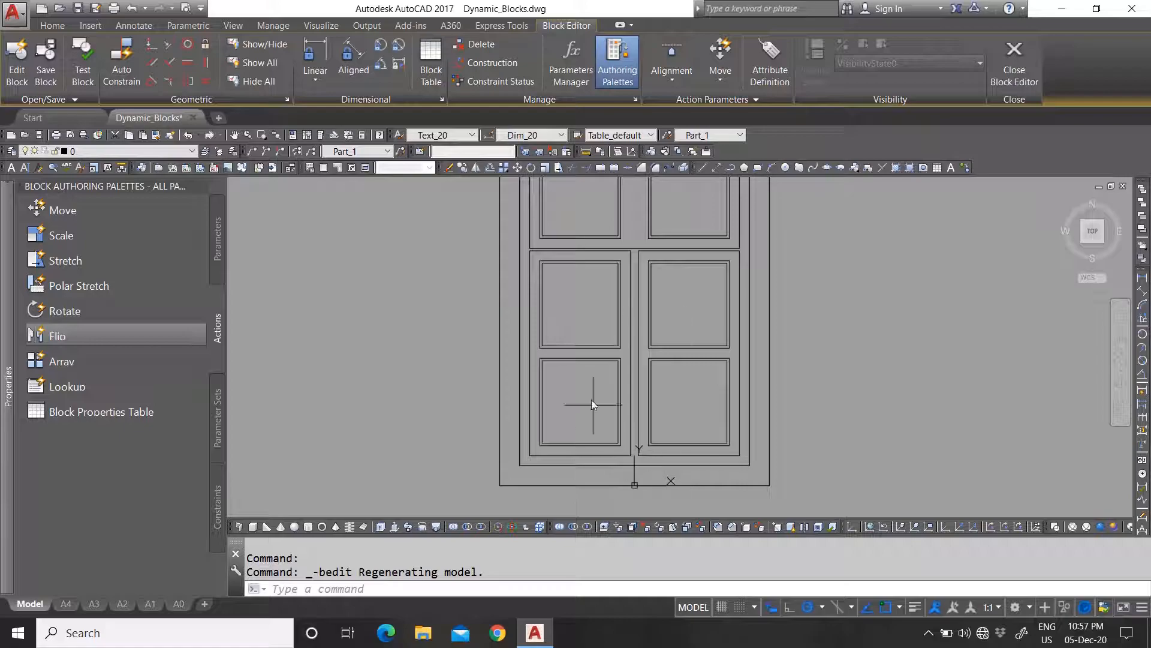
scroll(513, 425, down, 2)
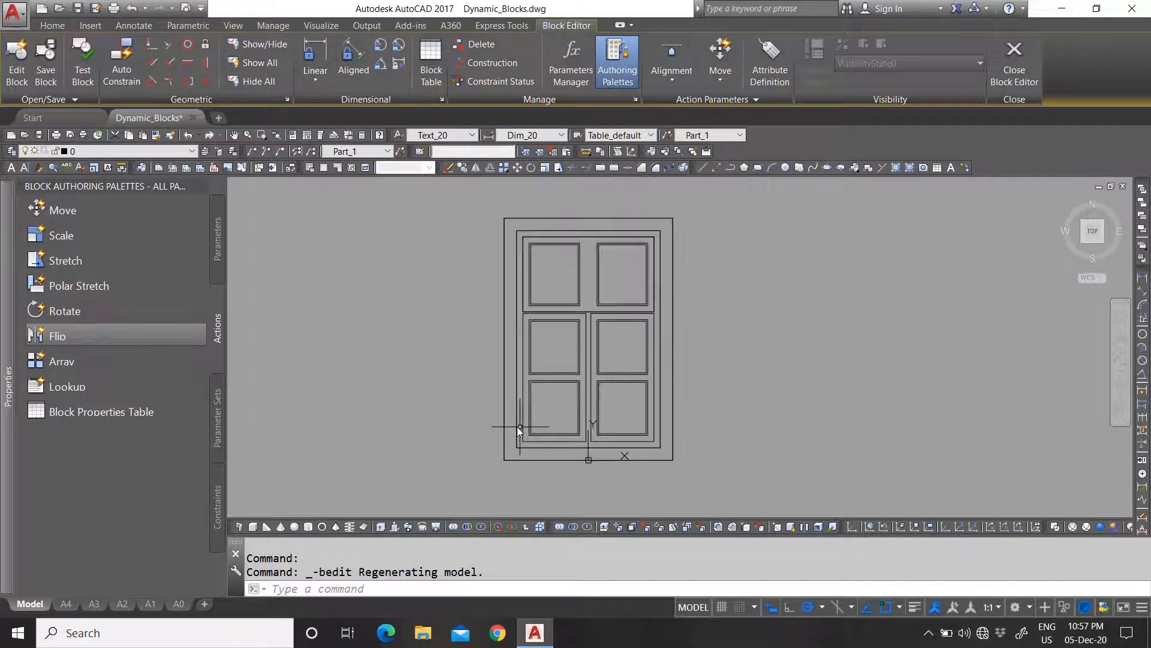
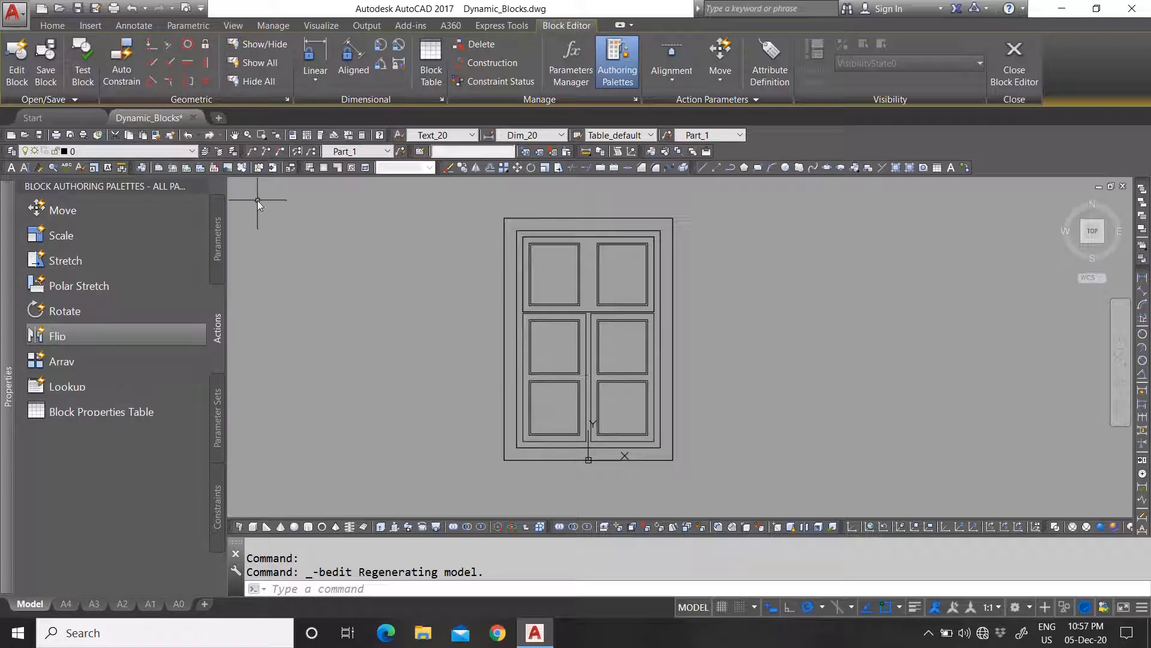
Step: Add a vertical linear parameter along the window's left edge from its lower to its upper corner, with the label outside the frame
click(217, 239)
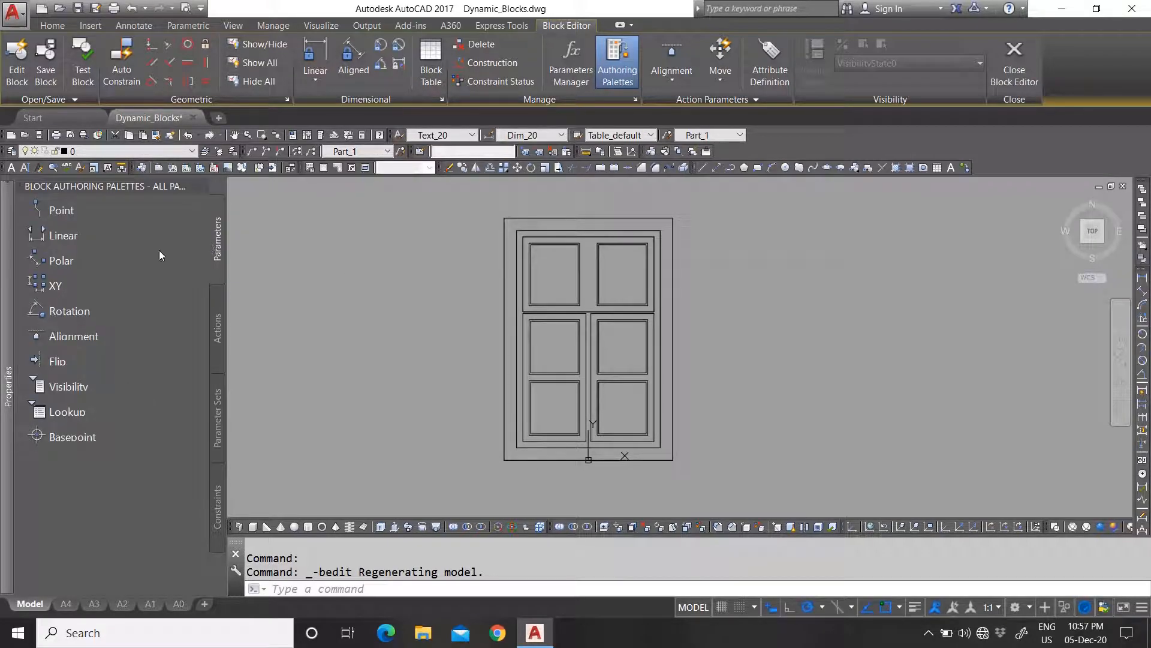
click(63, 236)
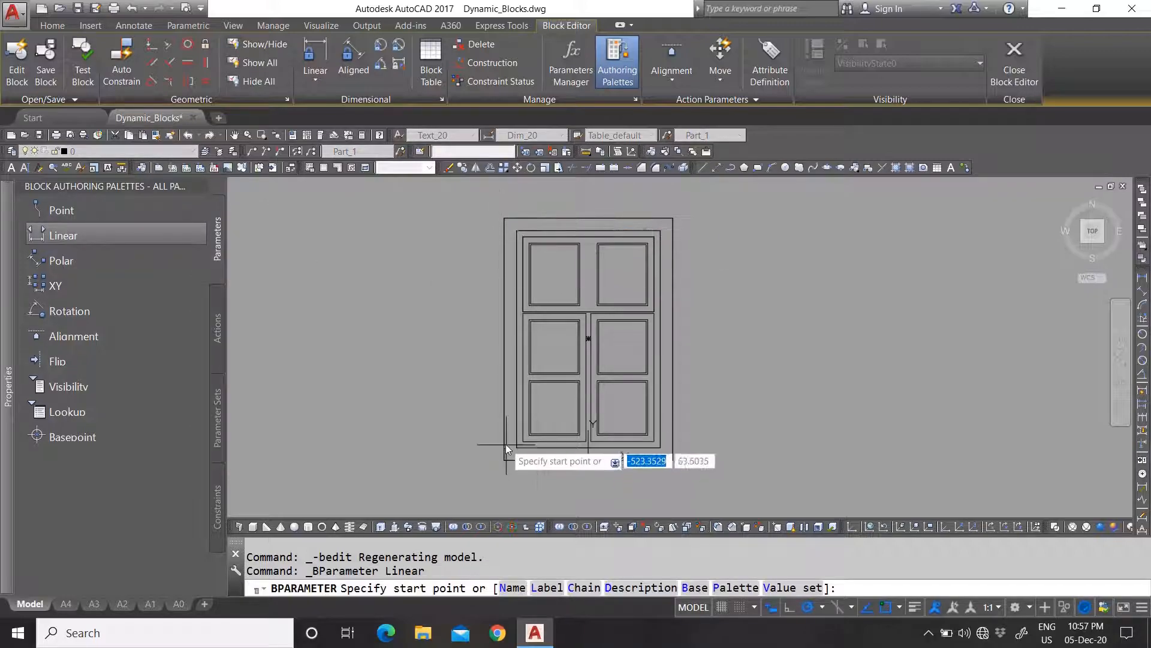
click(504, 460)
click(504, 218)
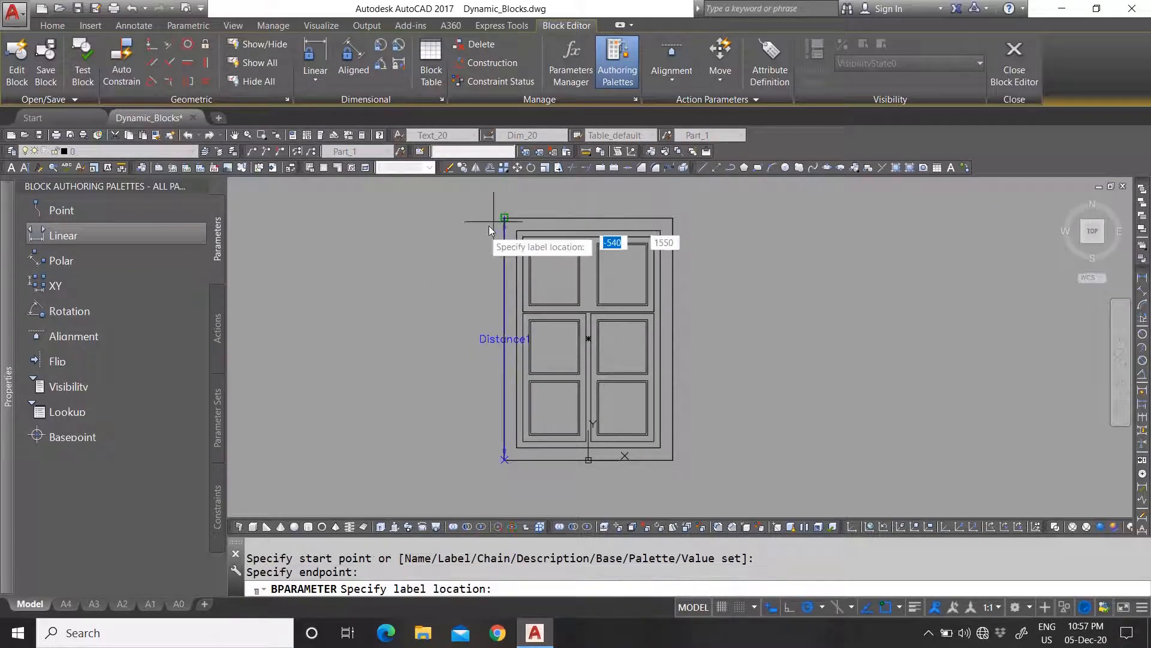
click(437, 261)
Step: Add a horizontal linear parameter along the window's bottom edge from corner to corner, with the label below the frame
key(Return)
click(504, 460)
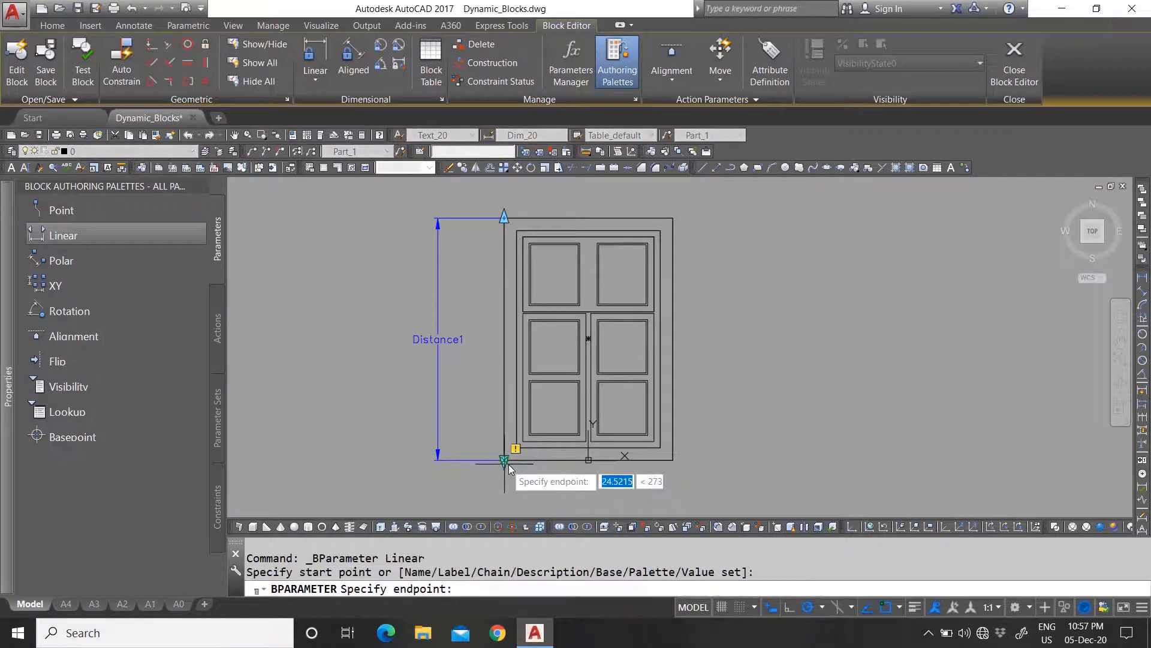
click(672, 460)
click(600, 503)
Step: Set the number of grips to 1 for both linear parameters of the window, and clear the selection
click(599, 504)
click(467, 383)
click(413, 337)
mouse_move(9, 386)
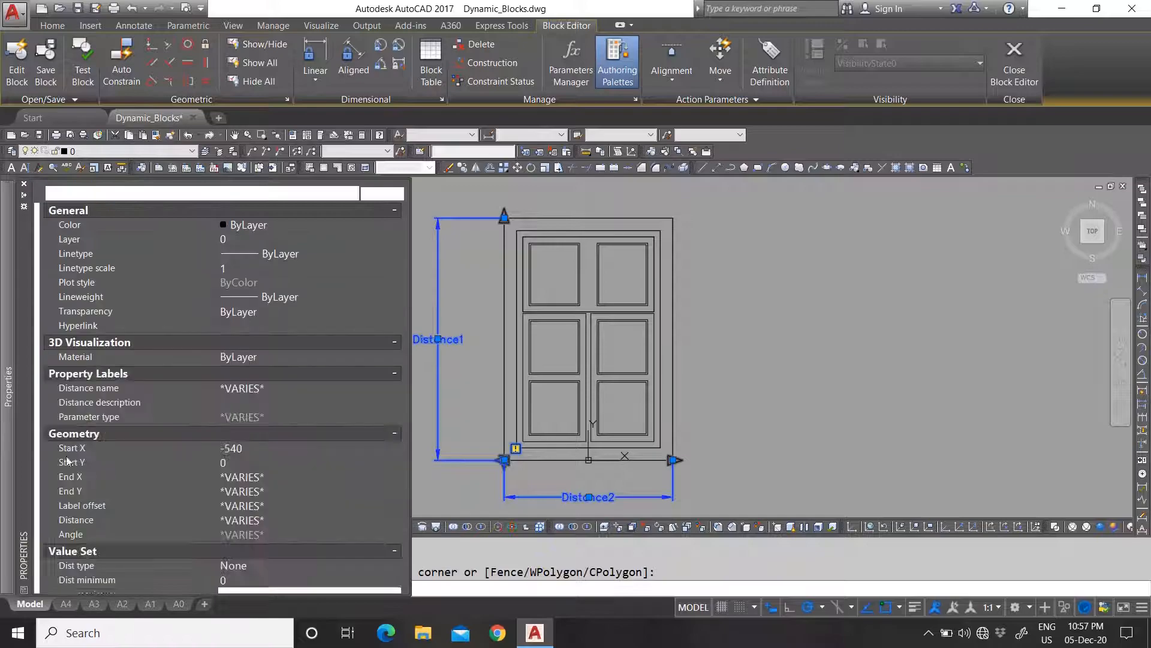
scroll(188, 515, down, 3)
click(264, 581)
click(264, 583)
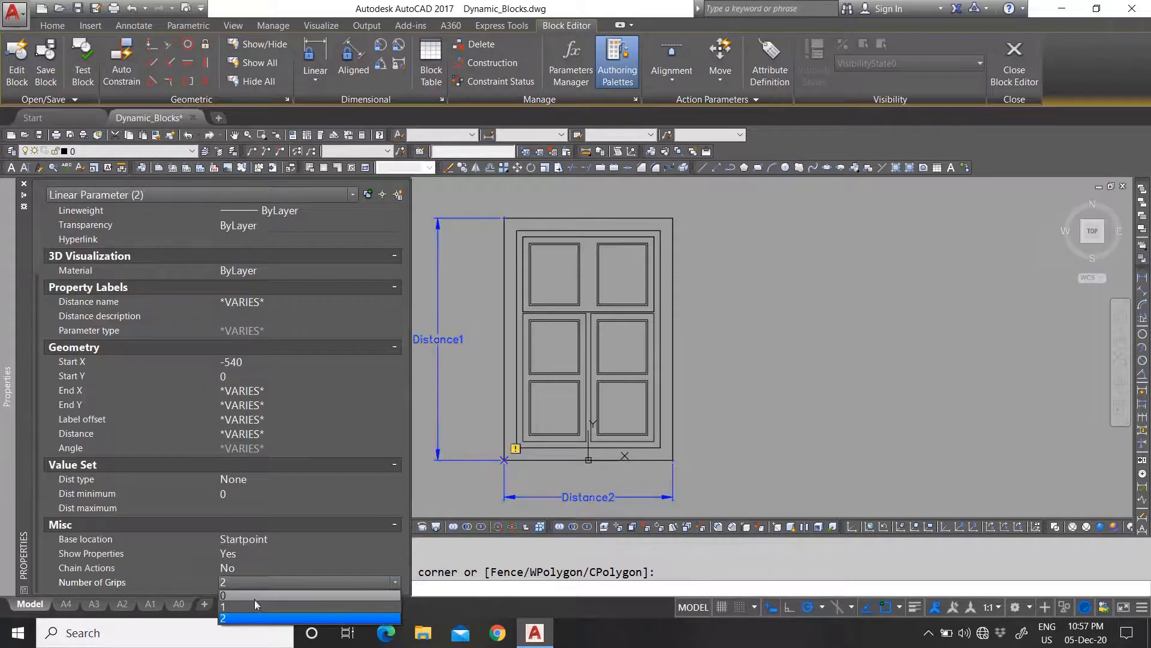
click(257, 606)
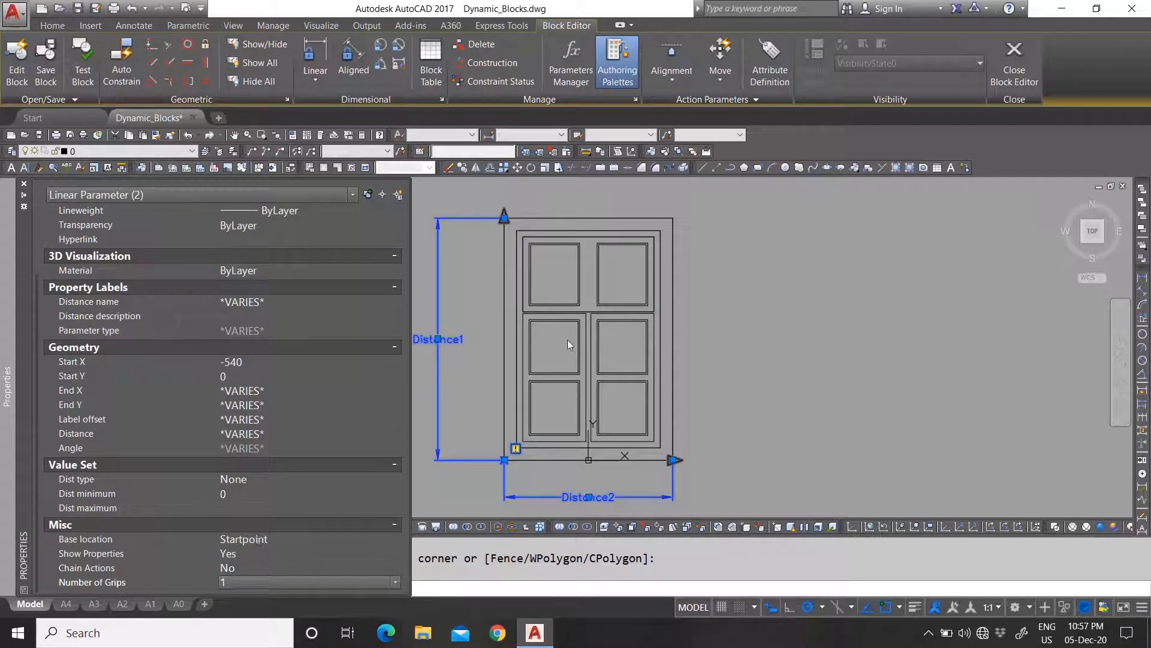
key(Escape)
Step: Rename the window's vertical linear parameter to Height
click(482, 366)
click(442, 314)
mouse_move(4, 447)
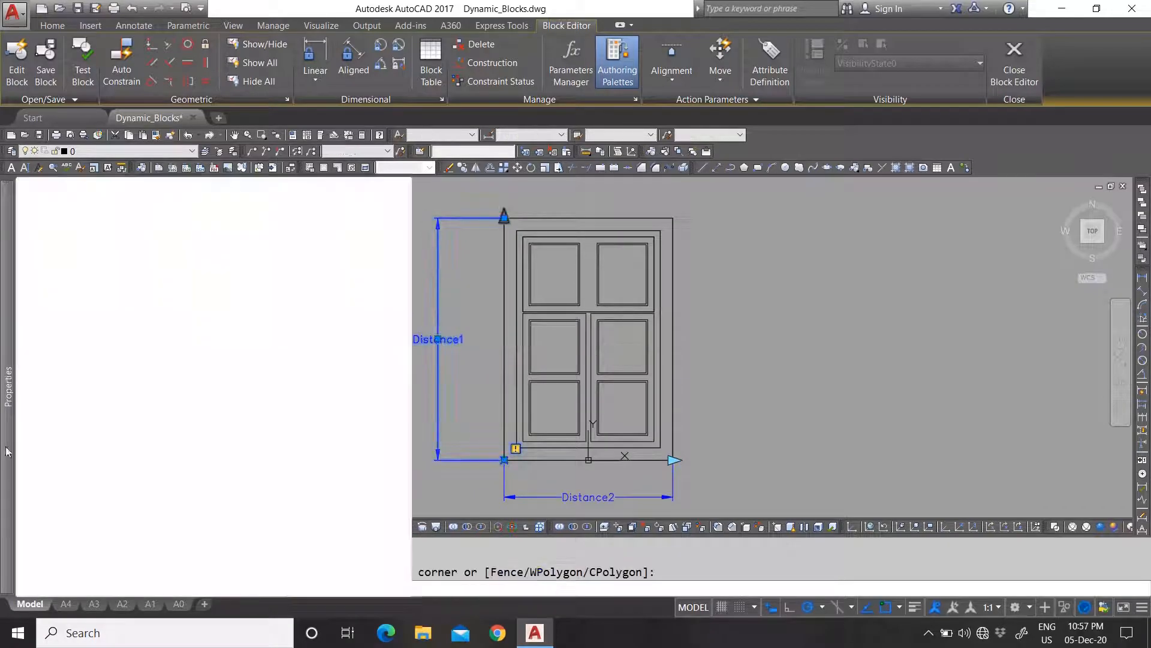
click(280, 389)
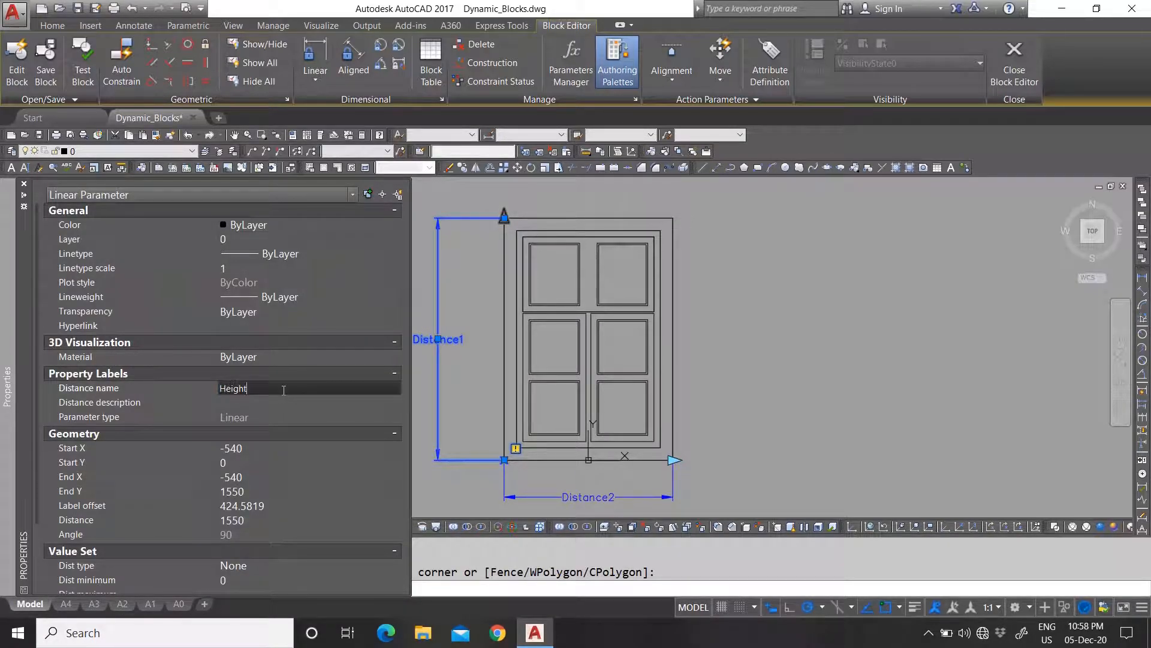
text(Height)
key(Return)
key(Escape)
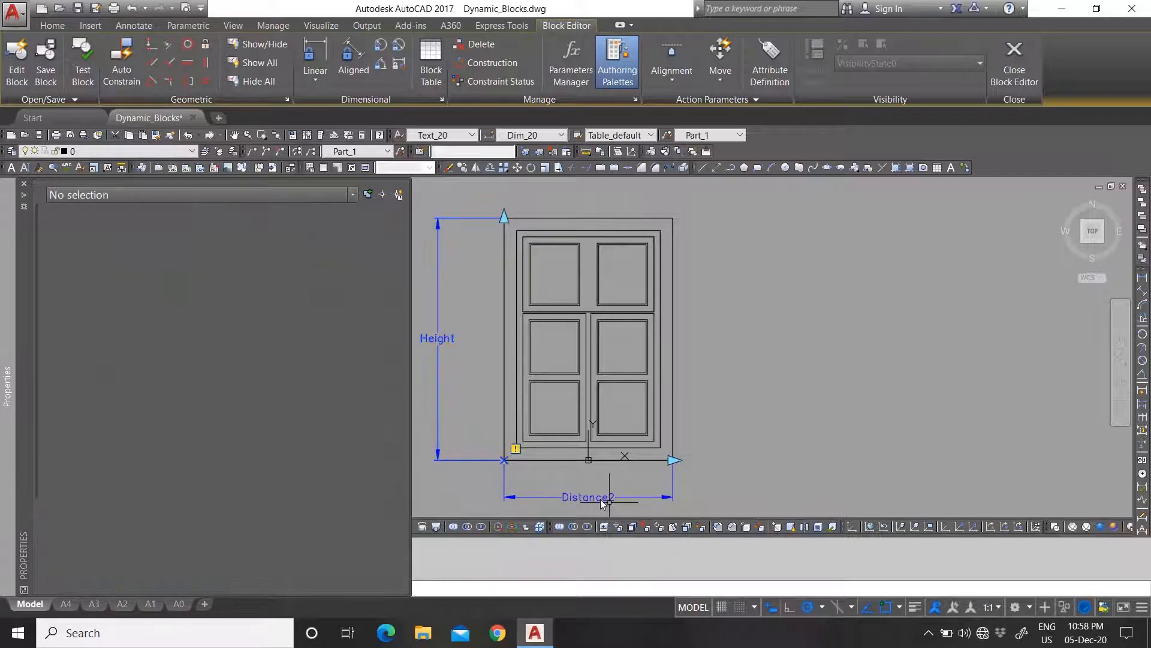
Step: Rename the window's horizontal linear parameter to Width and clear the selection
click(590, 497)
mouse_move(202, 470)
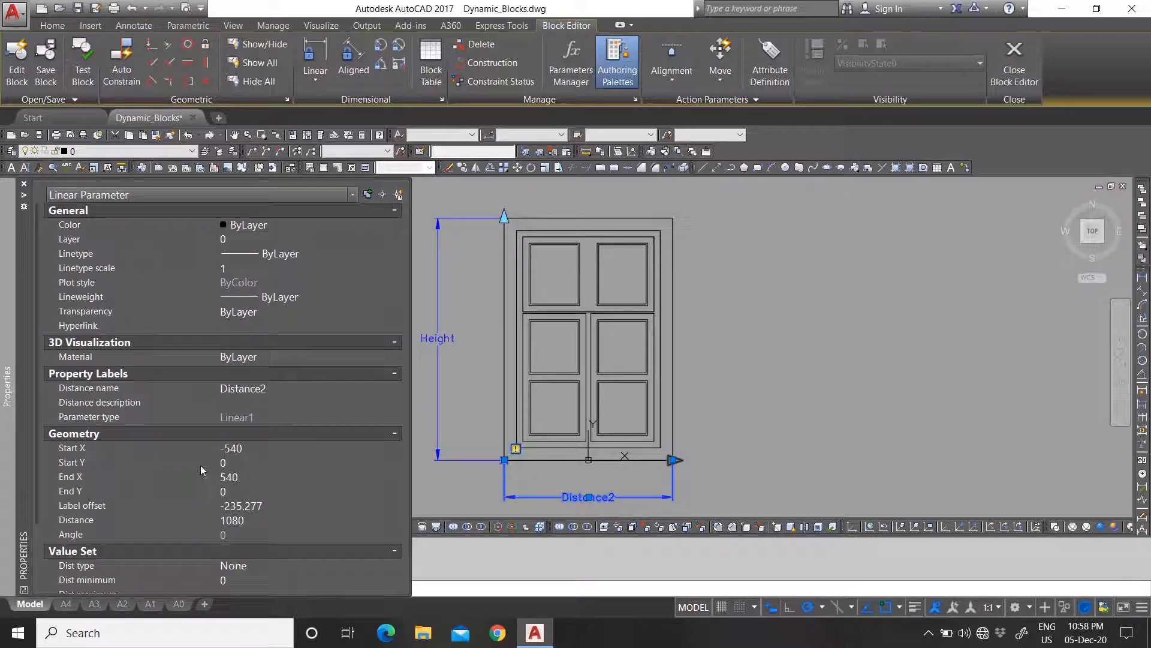
click(281, 386)
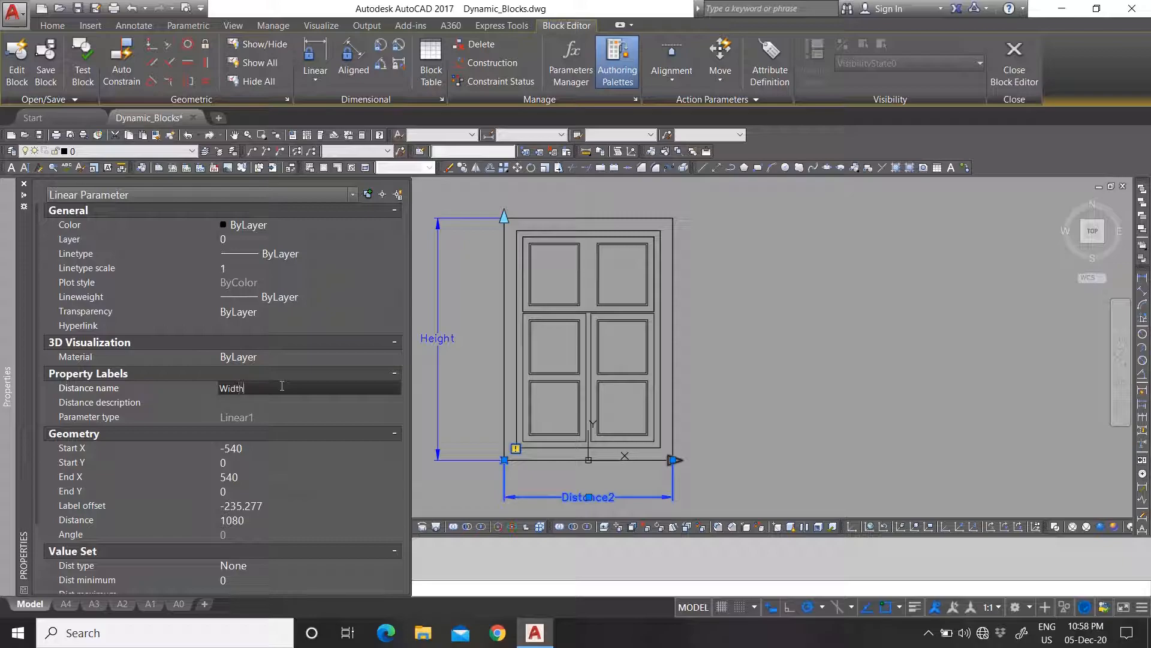
key(Tab)
key(Escape)
Step: Start a stretch action on the Height parameter's upper point, with a stretch frame enclosing the window's top down into the middle panes
click(443, 337)
double_click(443, 337)
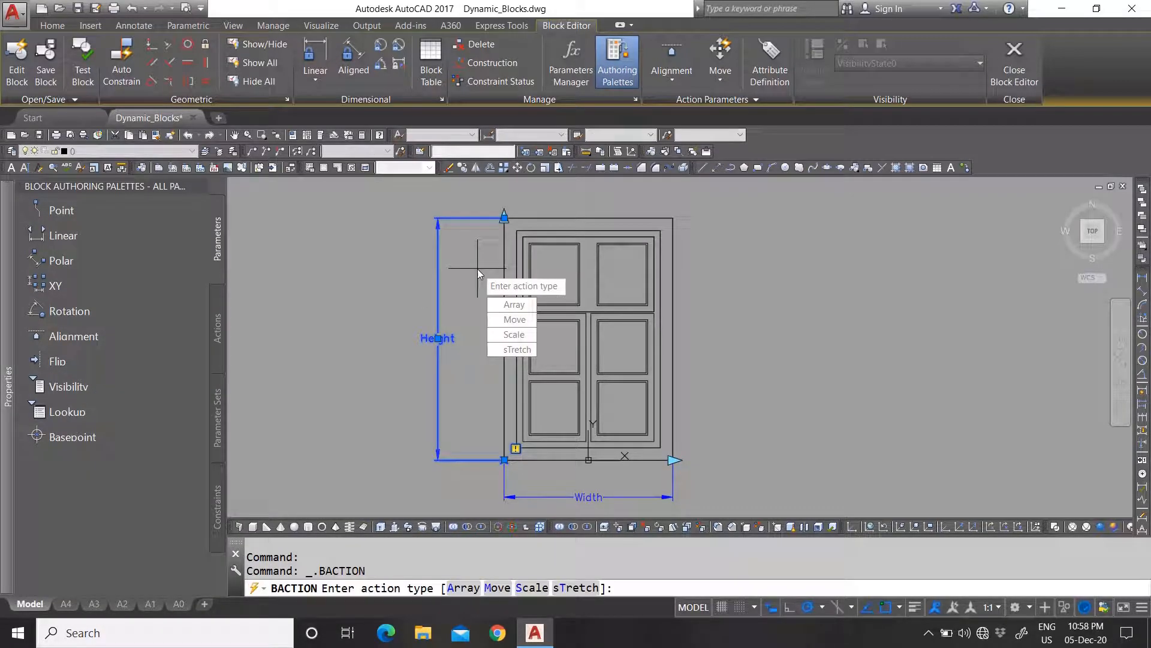
click(514, 346)
middle_drag(497, 355, 438, 429)
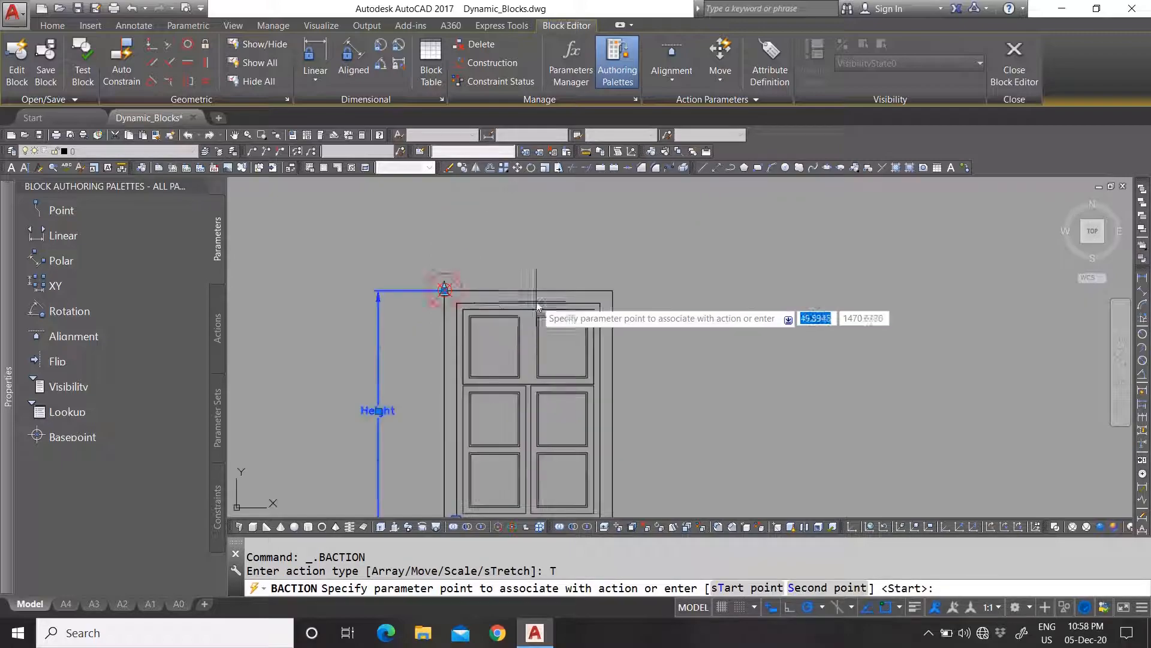
click(445, 290)
scroll(547, 268, up, 2)
scroll(688, 366, down, 2)
scroll(656, 360, up, 2)
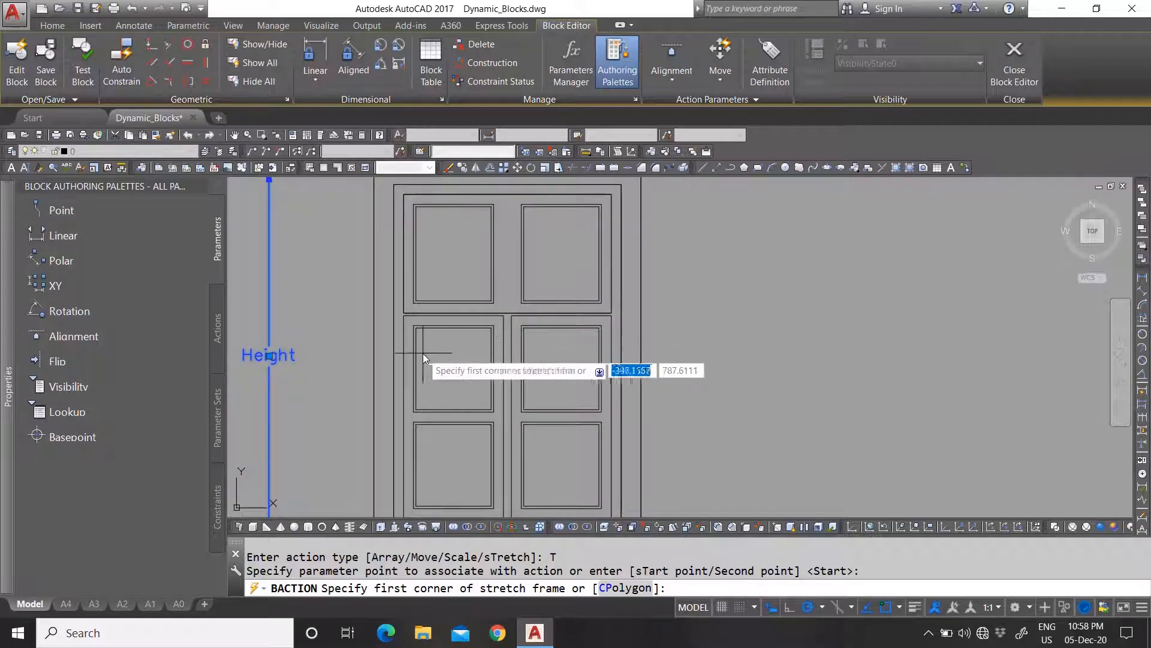
scroll(631, 354, down, 3)
scroll(630, 354, up, 5)
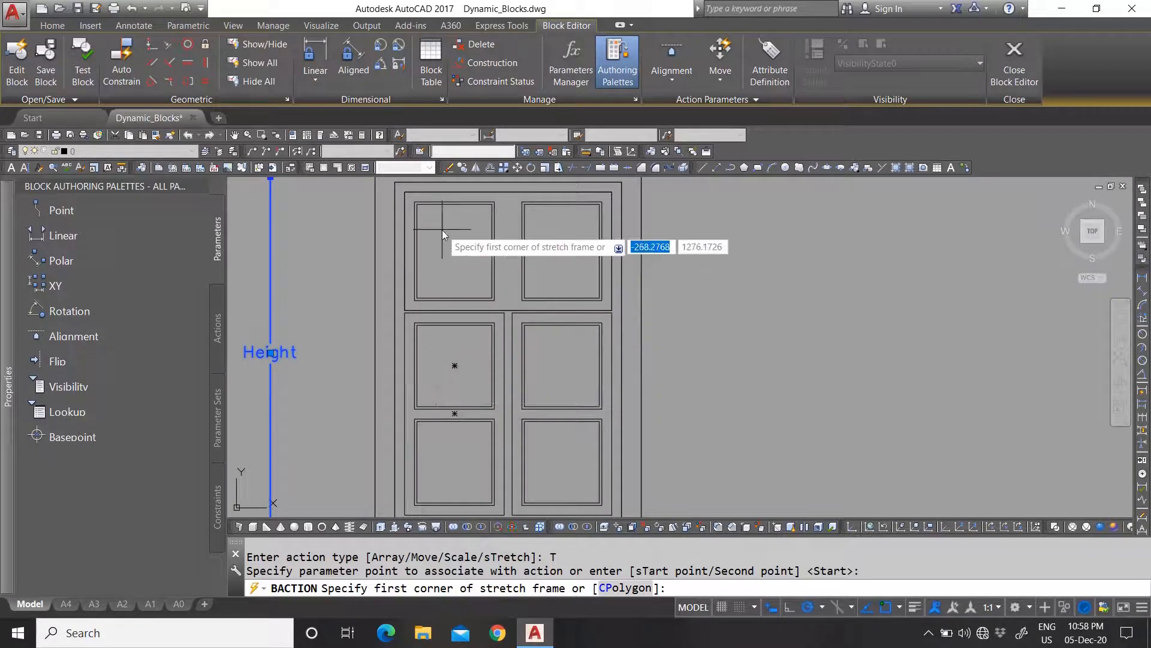
scroll(564, 352, down, 3)
click(610, 344)
click(443, 253)
Step: Select the window geometry crossing the upper frame as the objects for the Height stretch action
scroll(540, 310, up, 4)
click(668, 393)
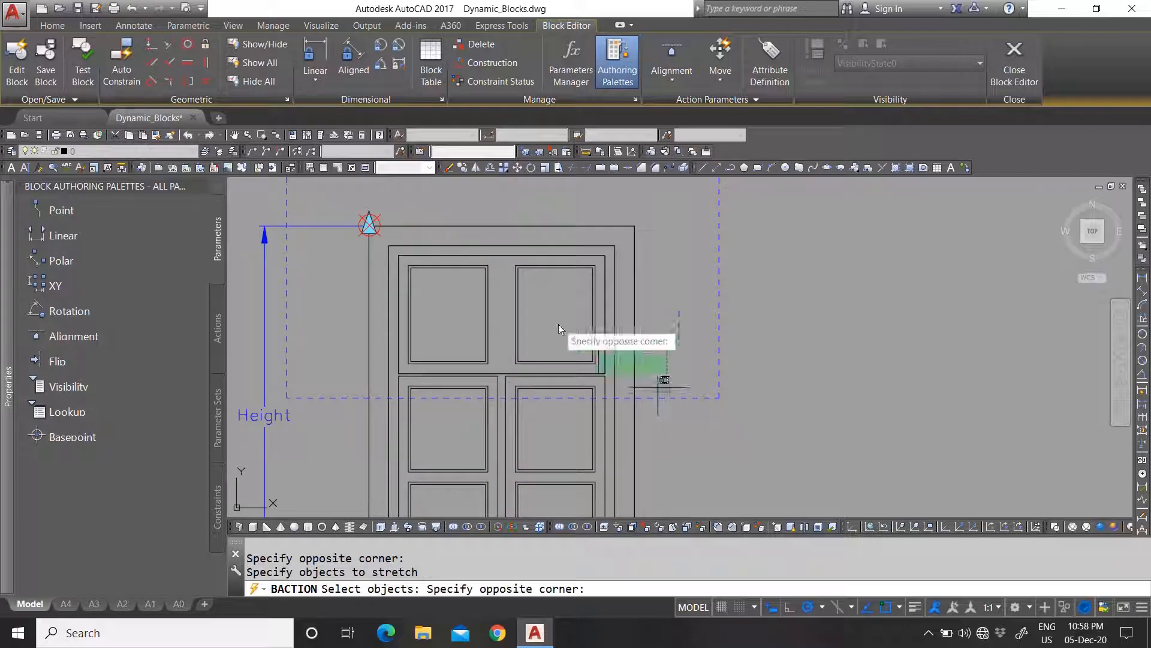
click(321, 201)
scroll(360, 264, down, 4)
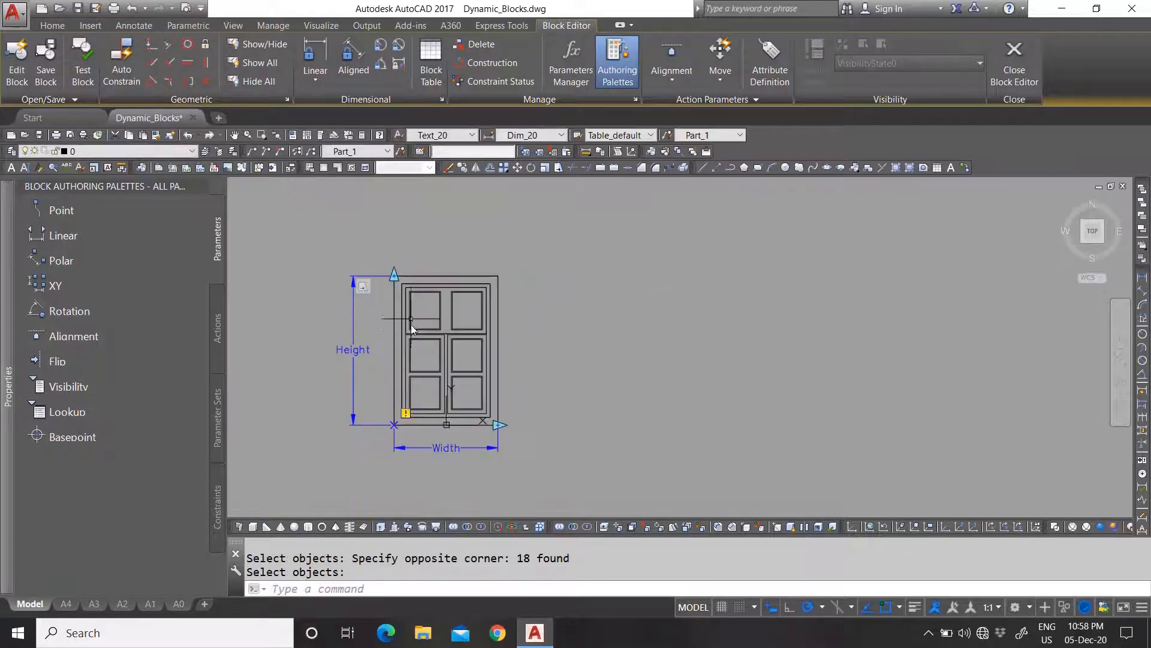
Step: Start a stretch action on the Width parameter's right end point, with a full-height stretch frame around the window's right edge
scroll(419, 390, up, 2)
key(Return)
key(Return)
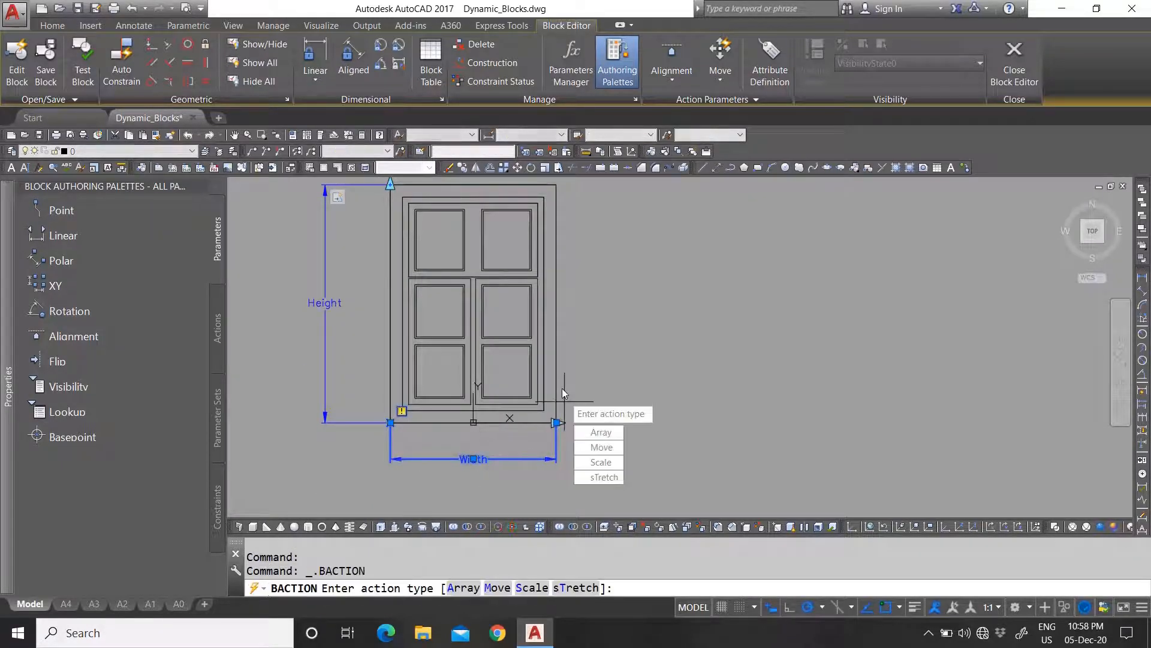
click(605, 477)
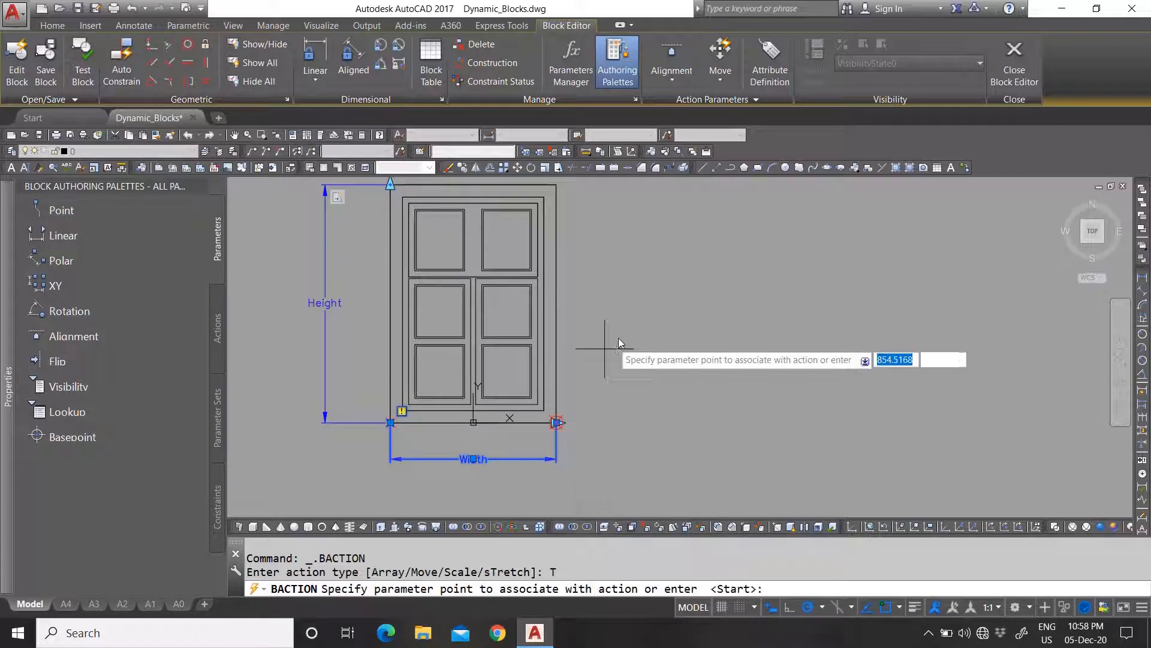
click(557, 422)
scroll(543, 437, up, 2)
scroll(618, 459, down, 4)
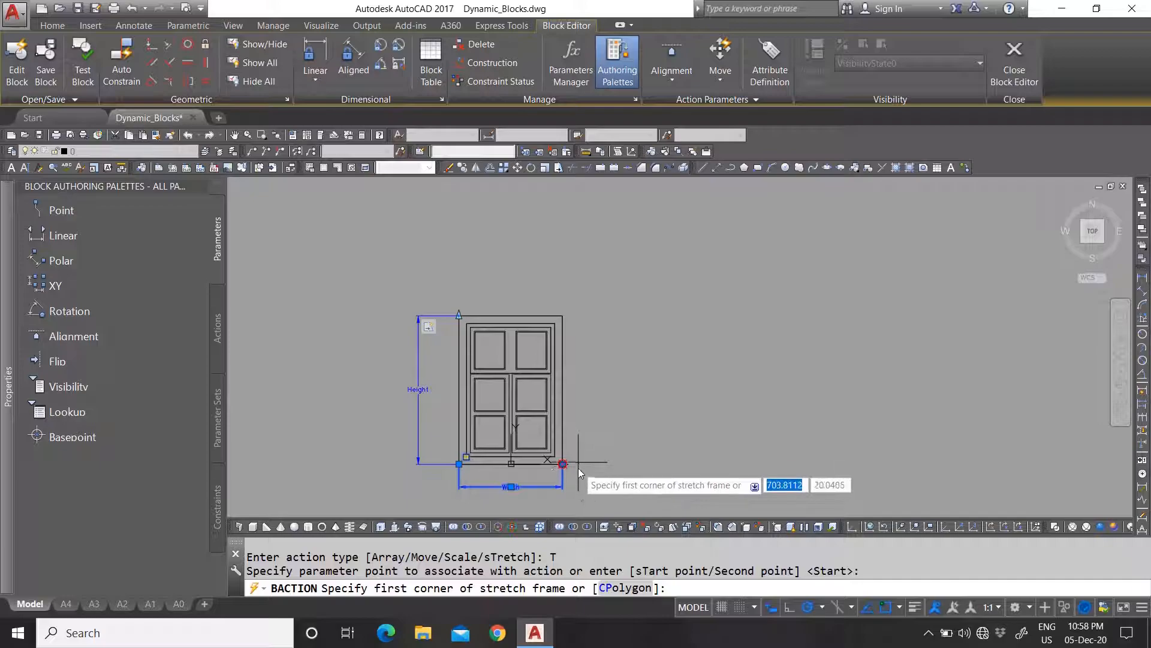
scroll(576, 470, up, 2)
click(589, 485)
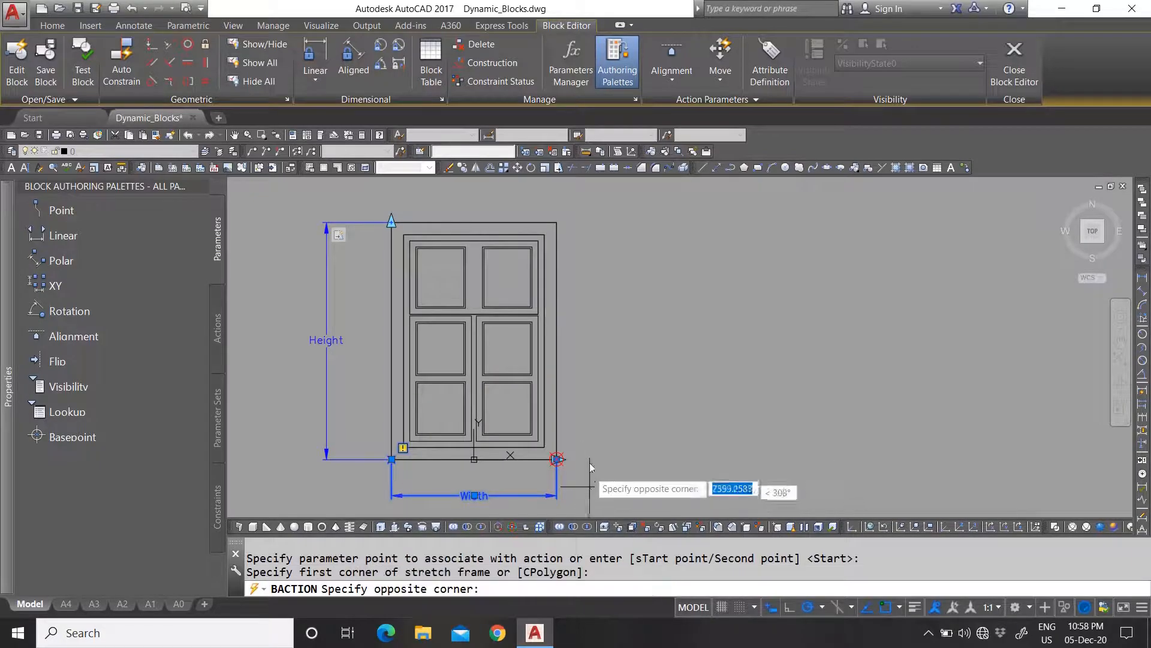
click(534, 201)
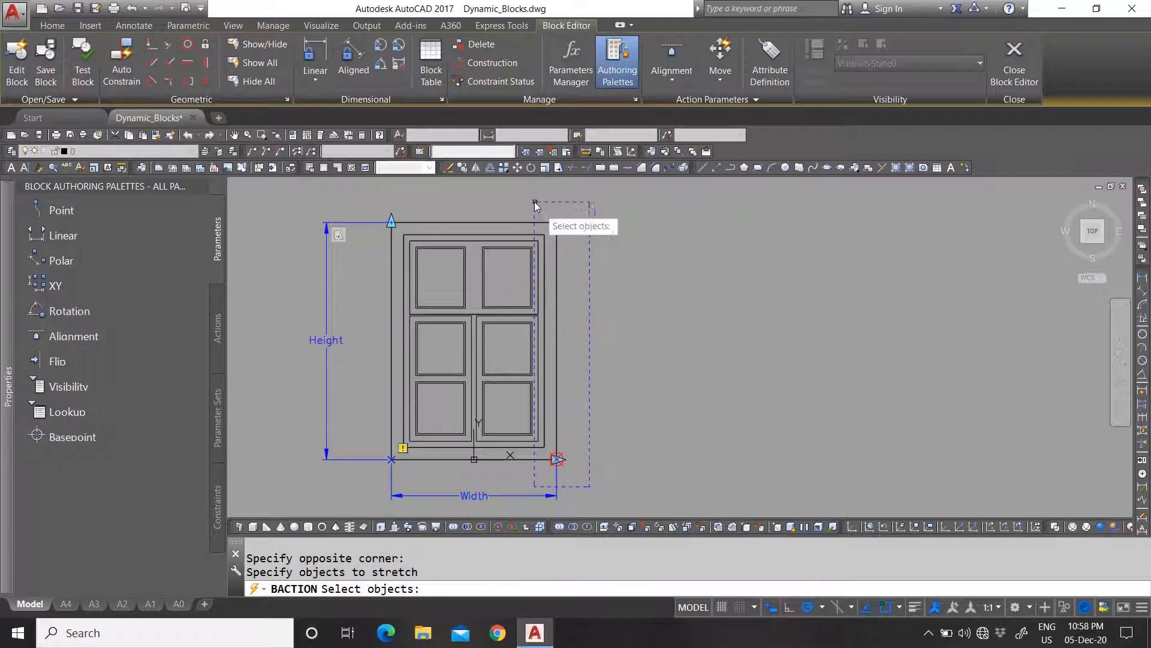
Step: Select the geometry along the window's right side for the Width stretch action, and widen its stretch frame into the right-hand panes
click(574, 479)
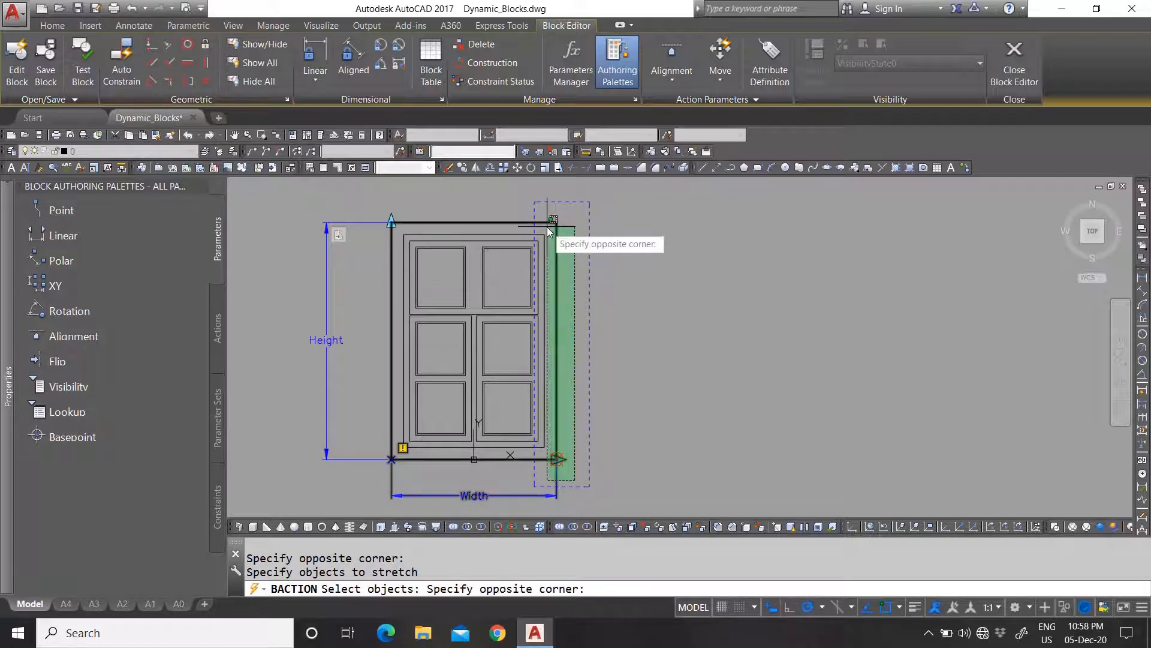
click(523, 220)
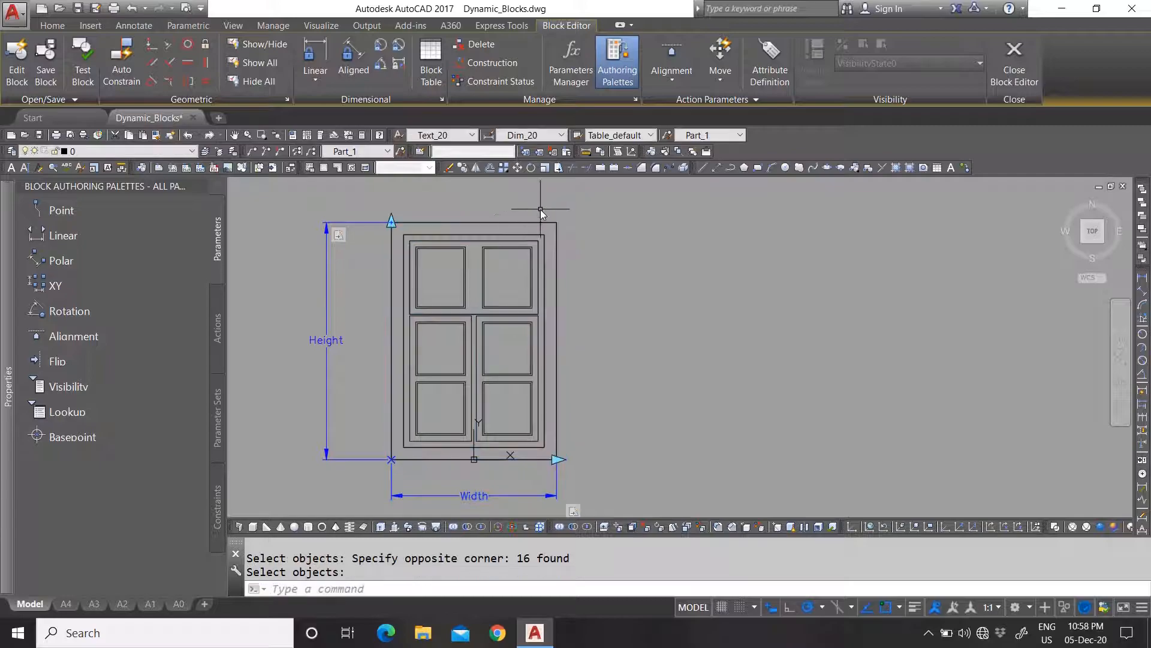
key(Return)
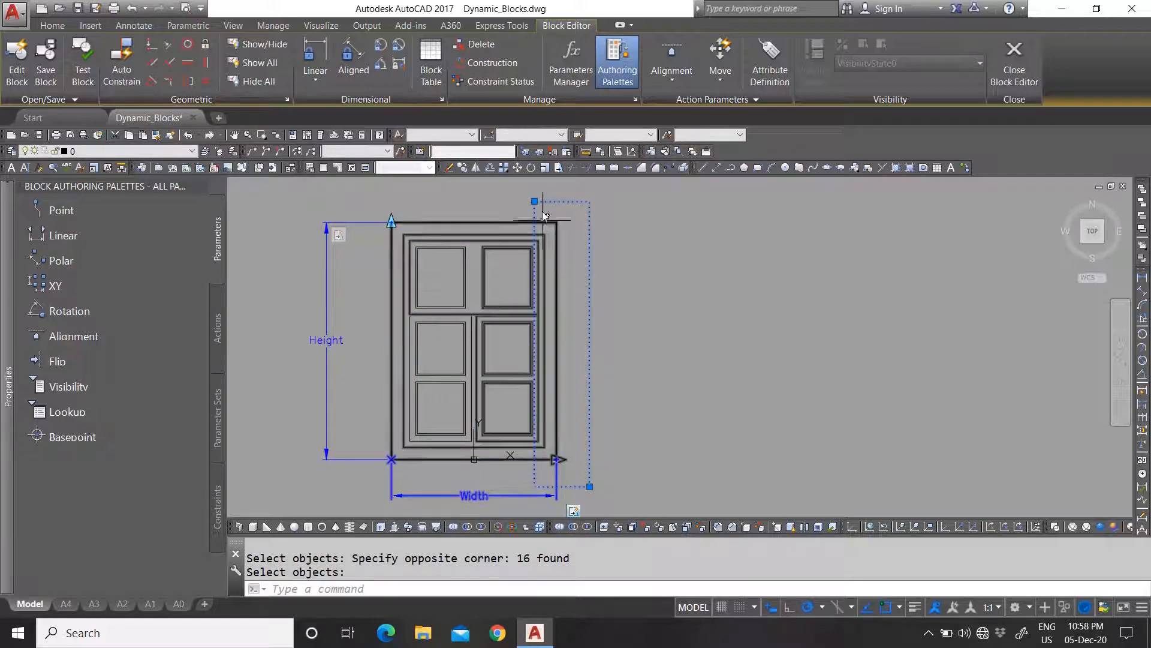
click(535, 202)
click(522, 204)
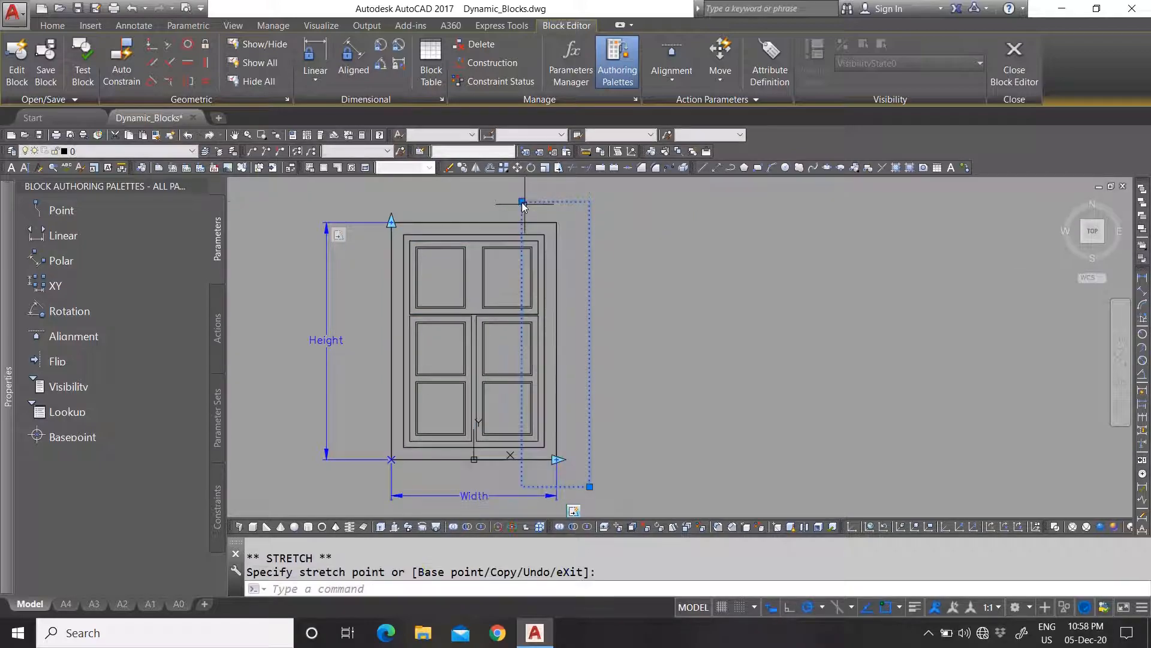
key(Escape)
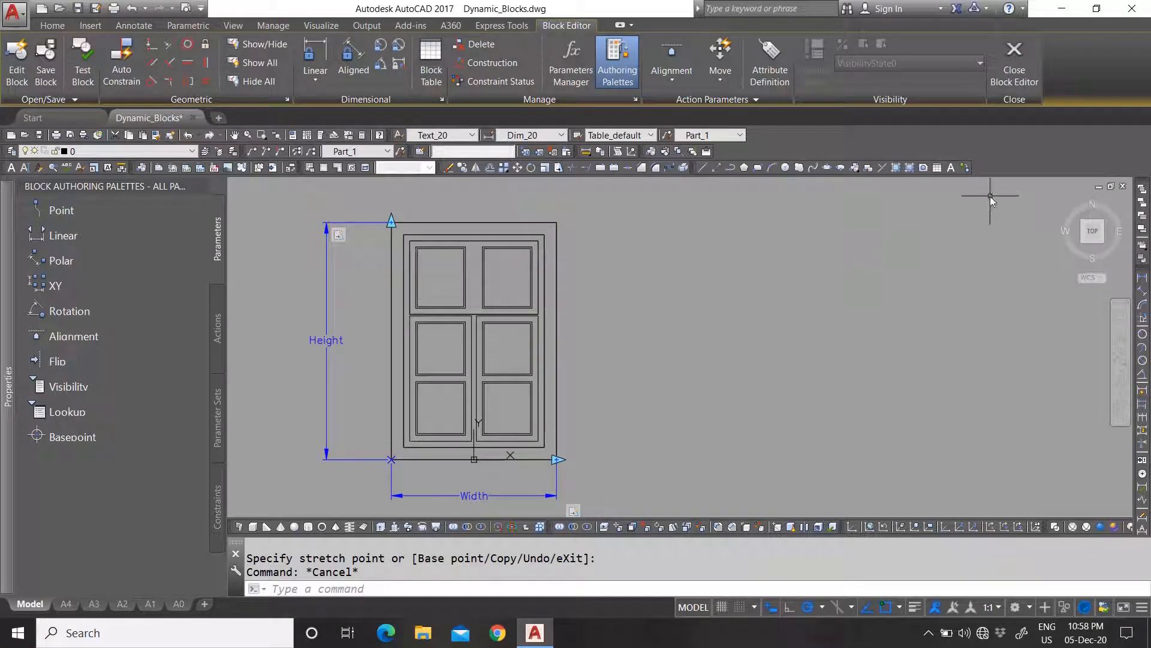
Step: Close the block editor with the changes saved and select the window block in the drawing
click(1014, 57)
click(542, 291)
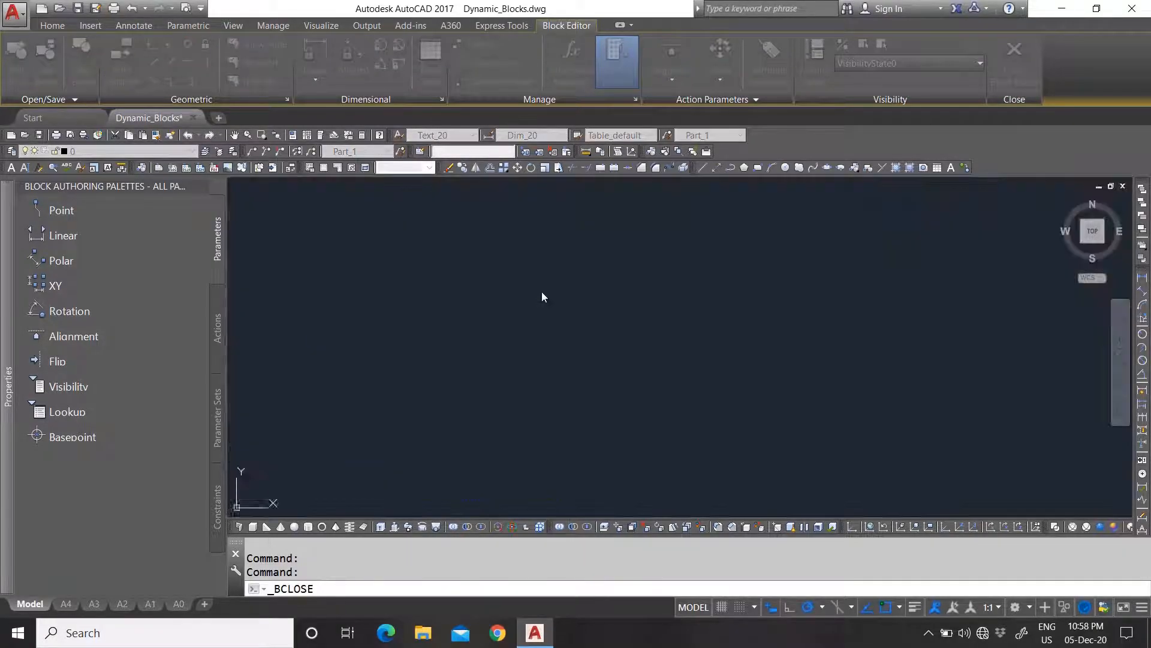
click(618, 376)
click(529, 373)
scroll(418, 420, down, 1)
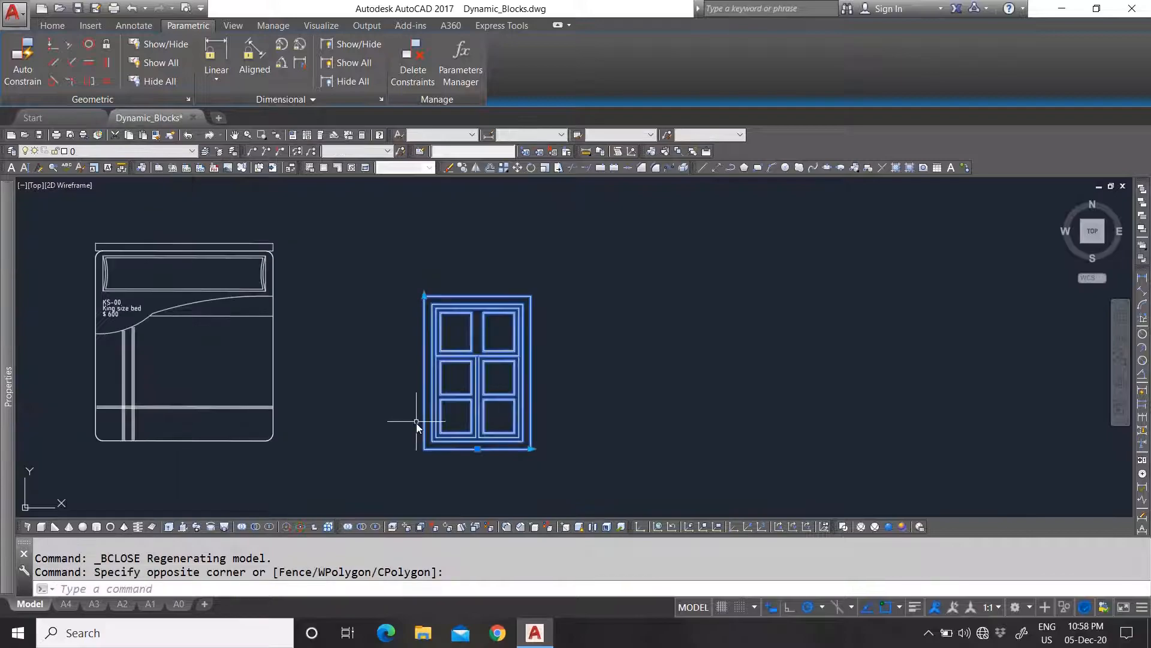
Step: Test the window block's grips by stretching it taller, lowering it again, and widening it to the right
click(423, 296)
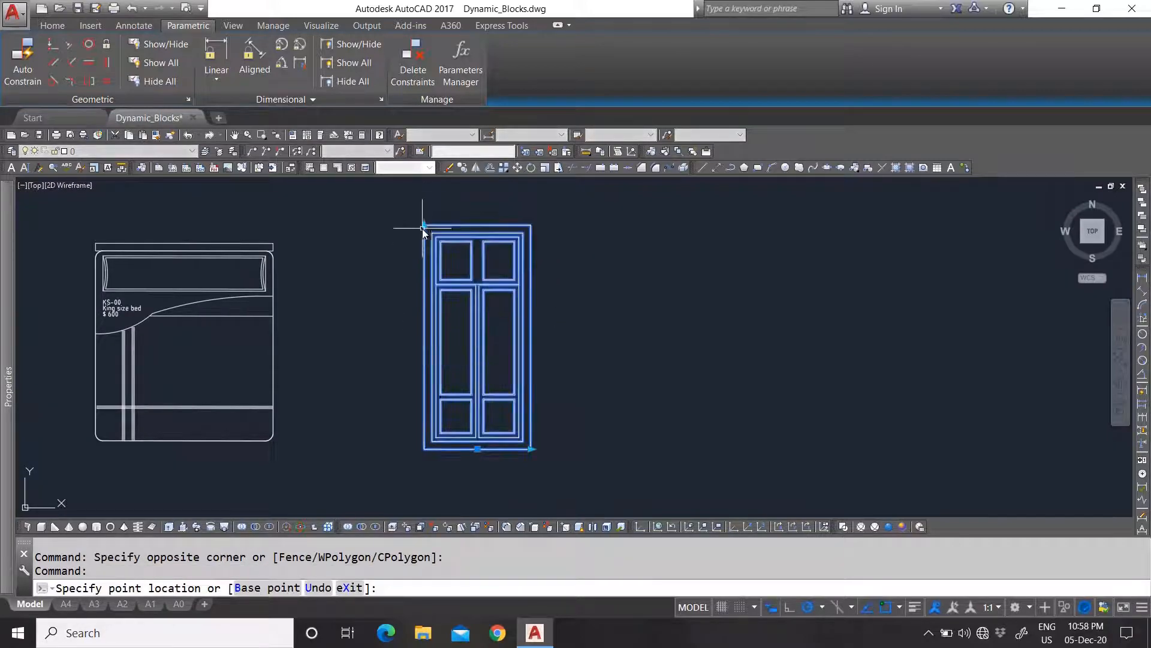
click(424, 226)
click(423, 225)
click(422, 289)
click(531, 448)
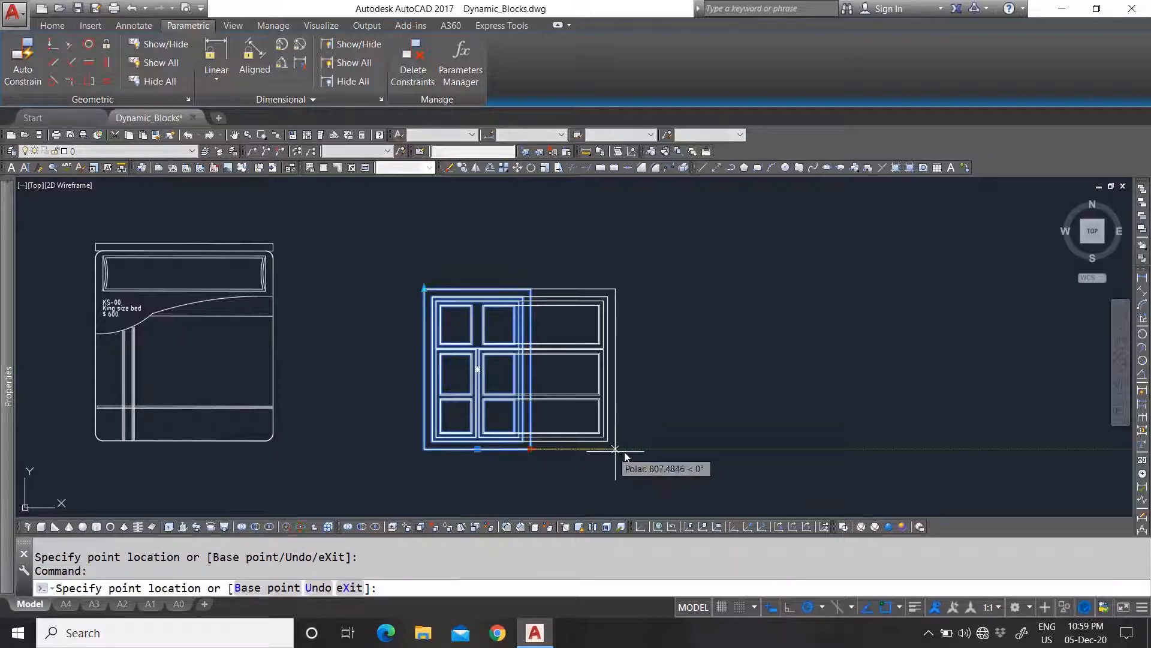
click(642, 450)
Step: Reopen the window block in the block editor and examine the layout of its panes and rails
right_click(541, 363)
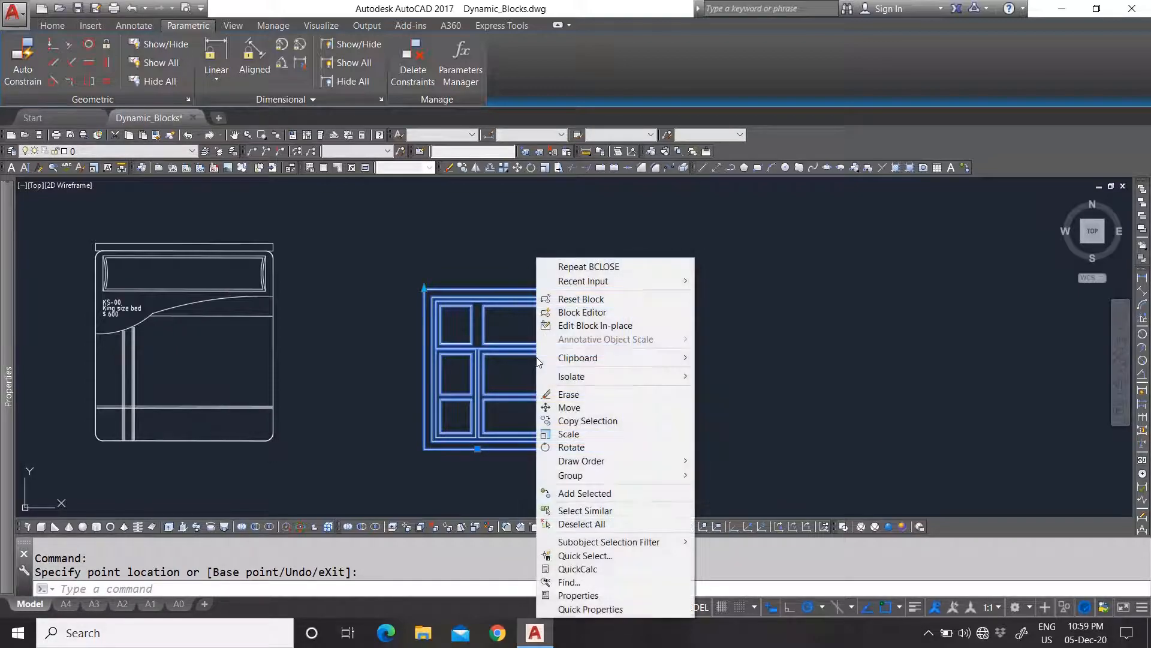
click(600, 311)
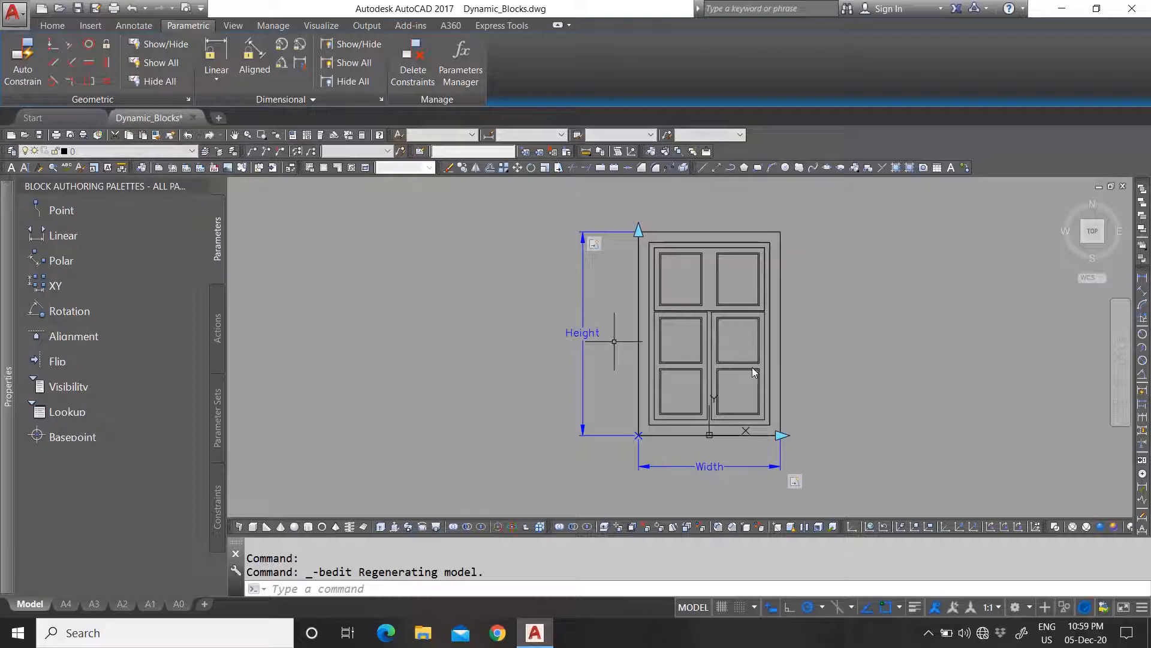
scroll(652, 411, up, 2)
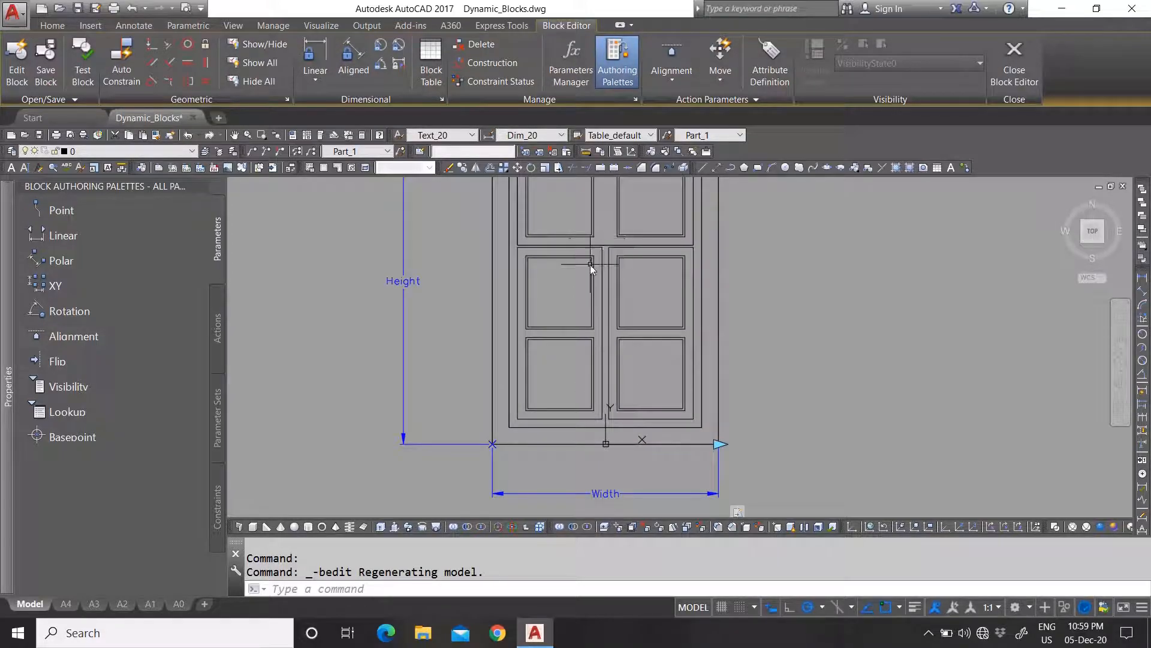
scroll(510, 417, down, 2)
scroll(499, 421, up, 2)
scroll(516, 383, down, 2)
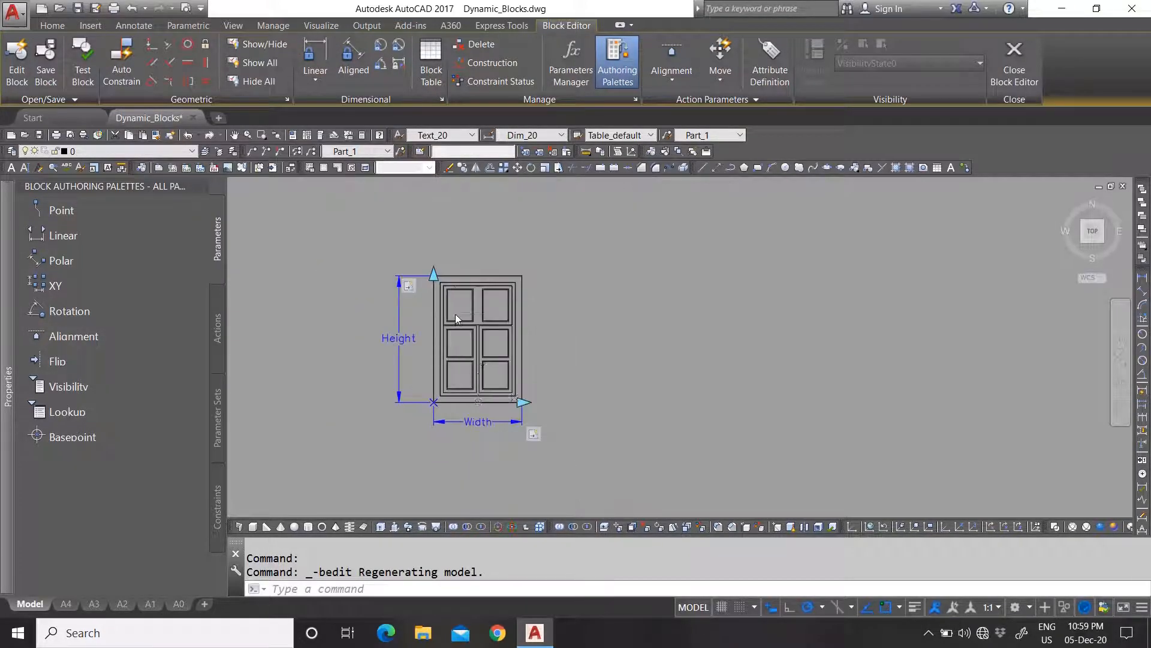
scroll(456, 314, up, 2)
scroll(502, 416, down, 2)
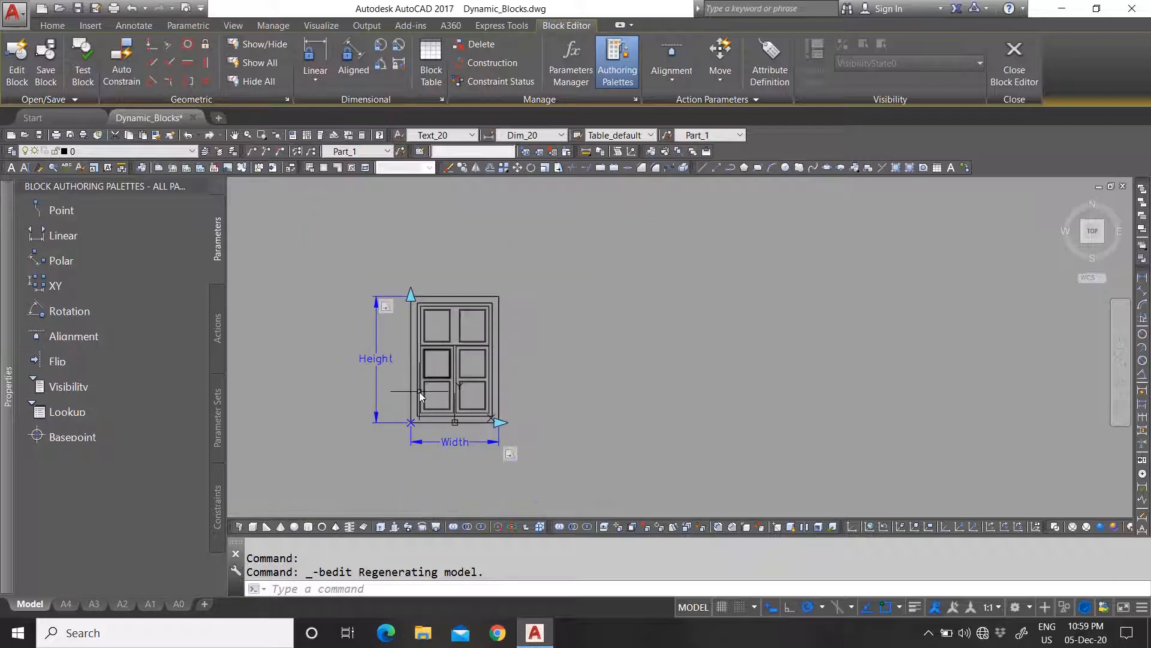
scroll(419, 391, up, 2)
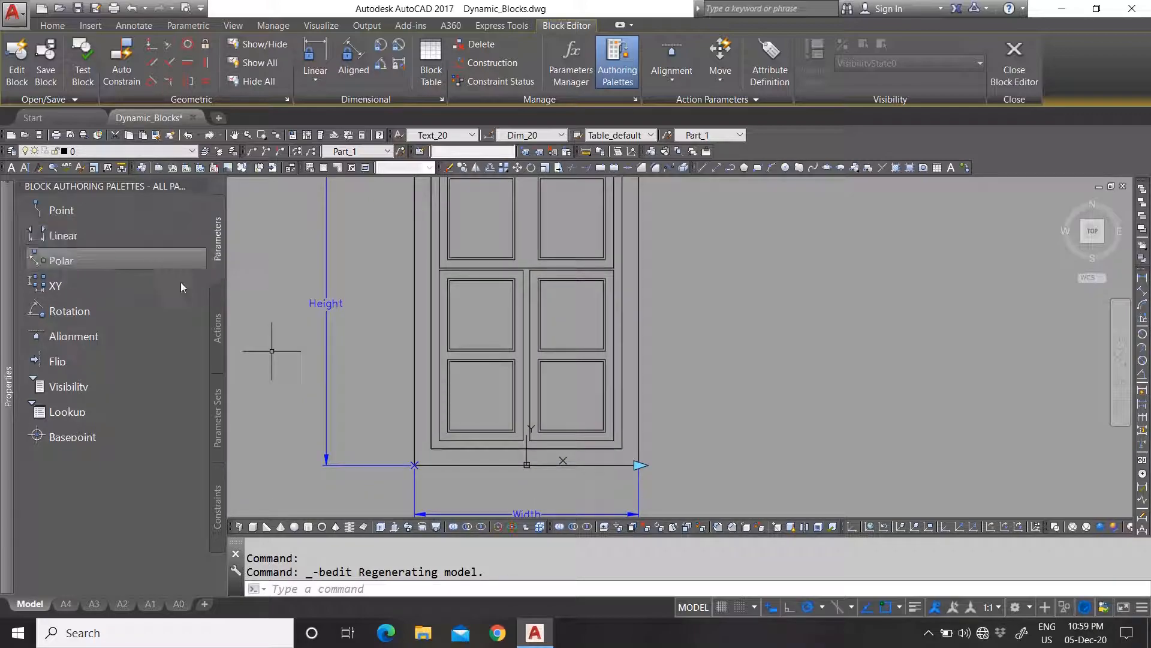
Step: Add a Stretch action to the Height parameter, associated with the parameter point at the window's upper left corner
click(216, 336)
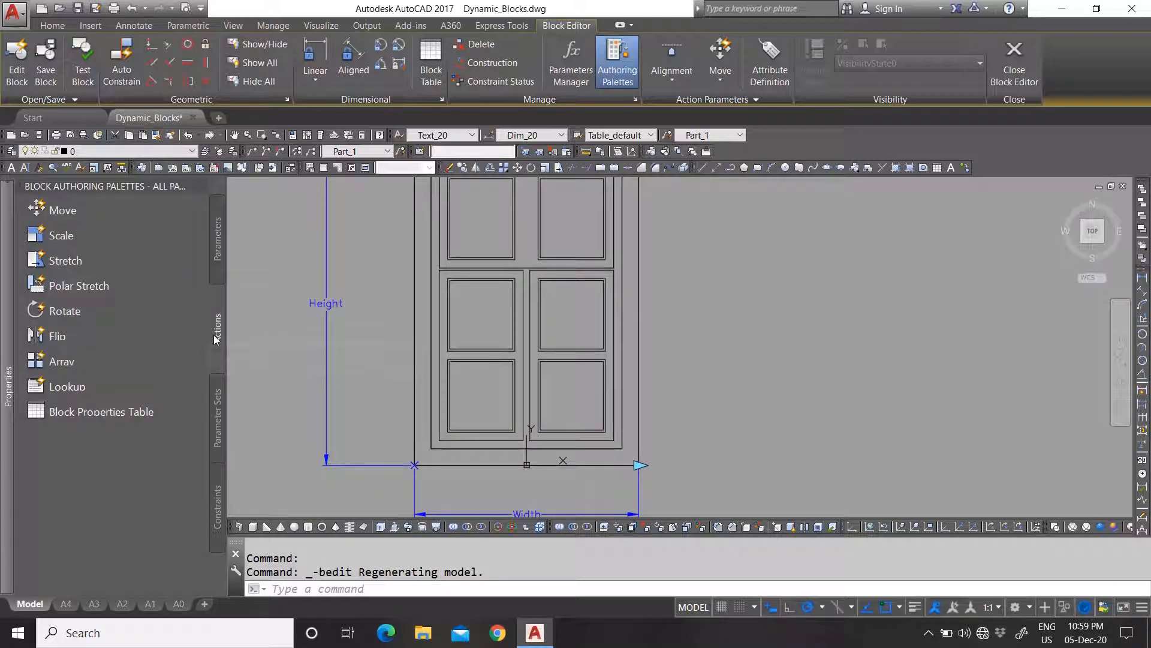
click(58, 261)
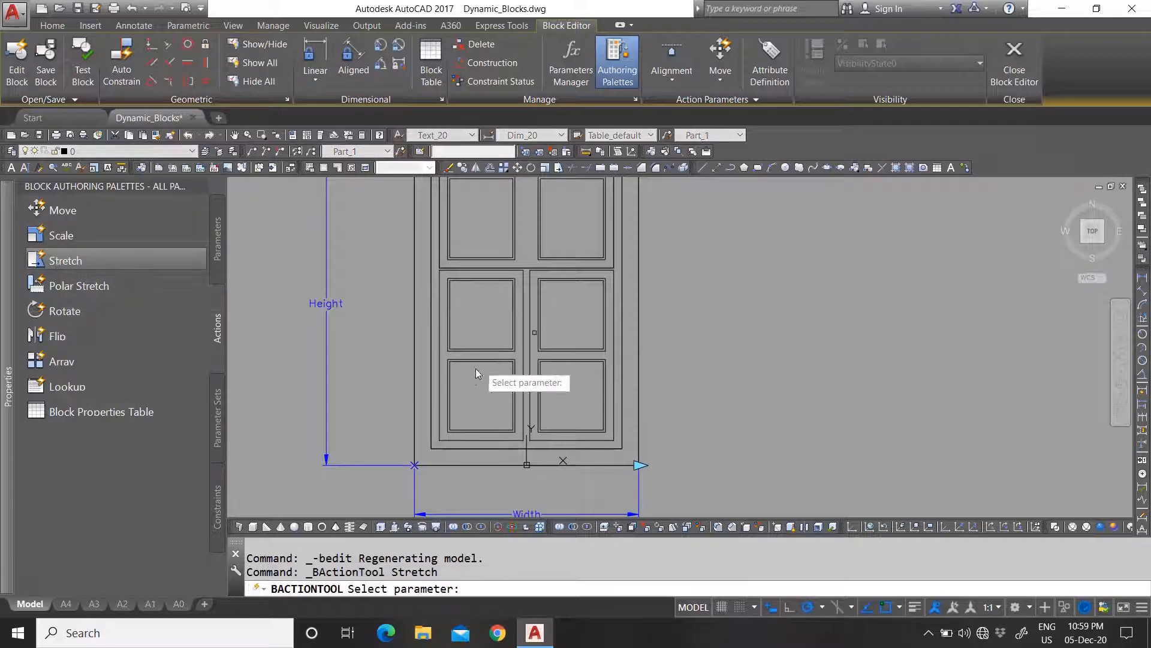
scroll(484, 362, down, 4)
click(415, 348)
scroll(459, 369, up, 2)
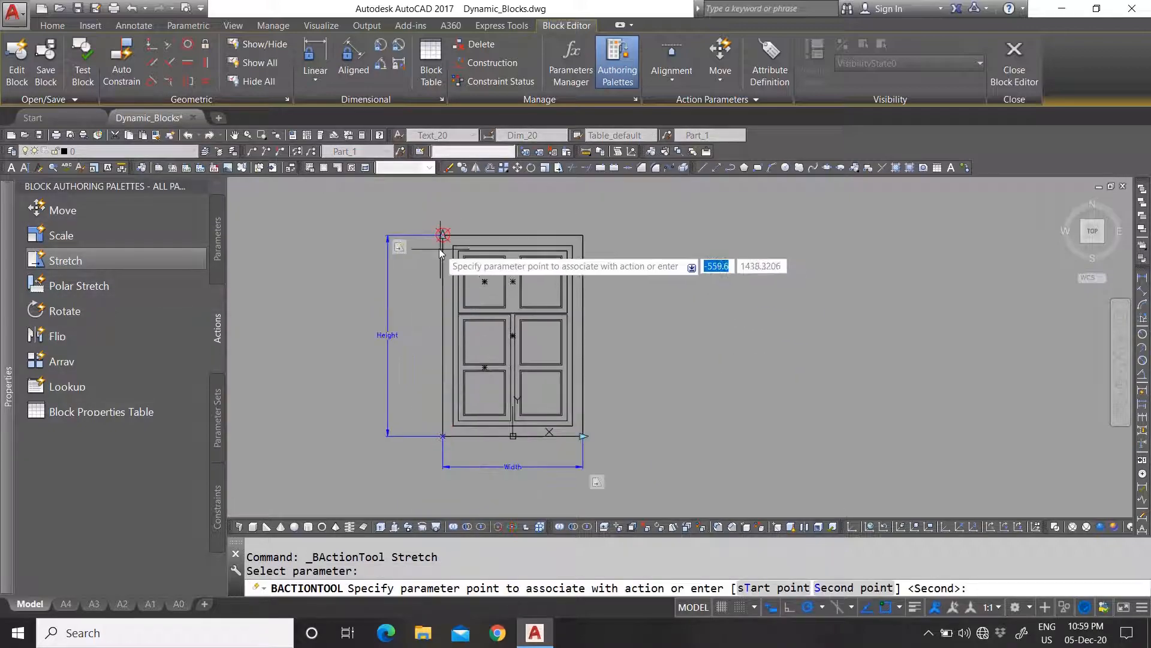
click(443, 234)
Step: Define the action's stretch frame as a band across the gap between the middle and lower rows of panes
scroll(477, 372, up, 2)
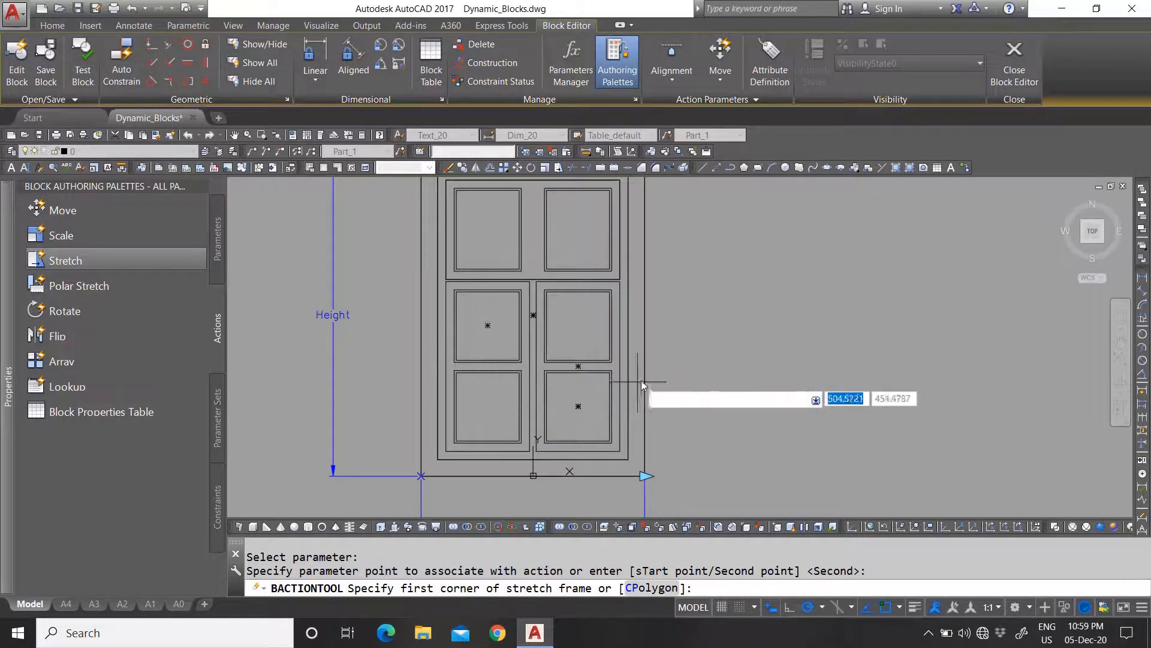
scroll(519, 391, up, 2)
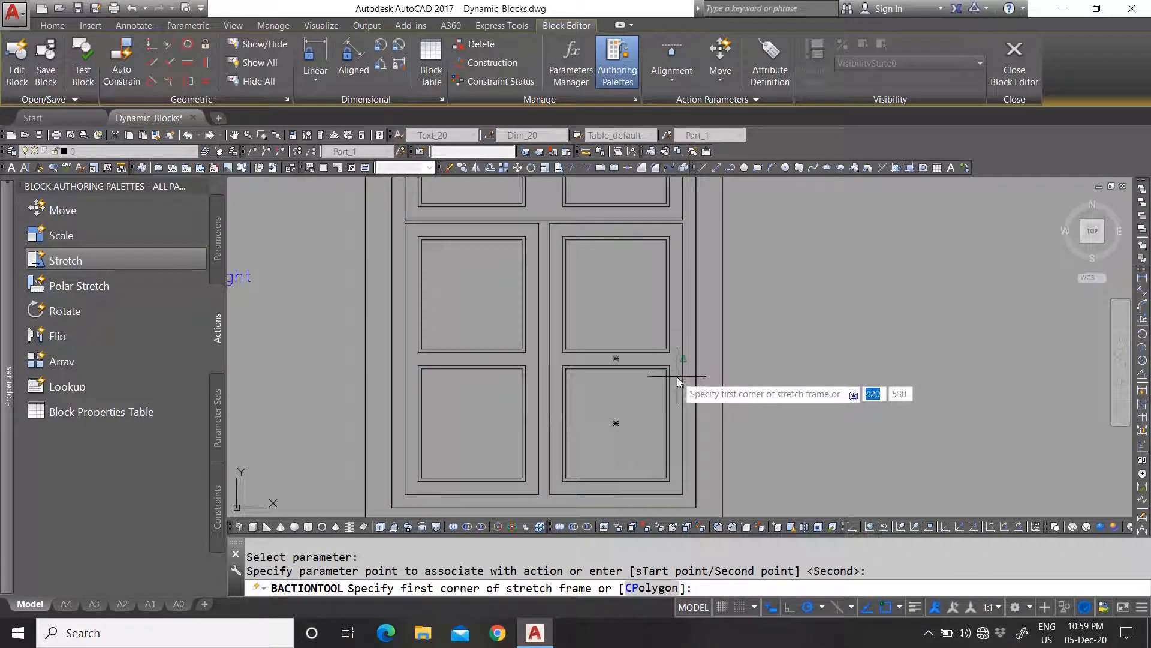
scroll(677, 377, up, 2)
click(674, 366)
scroll(510, 370, down, 5)
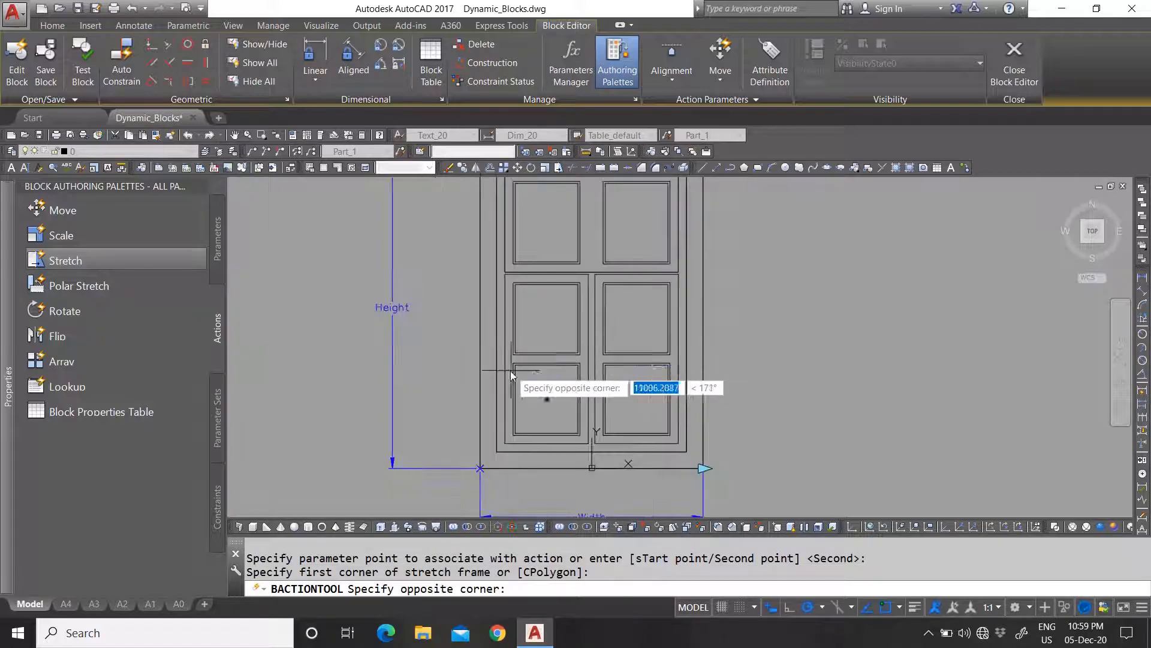
scroll(507, 343, up, 4)
click(504, 310)
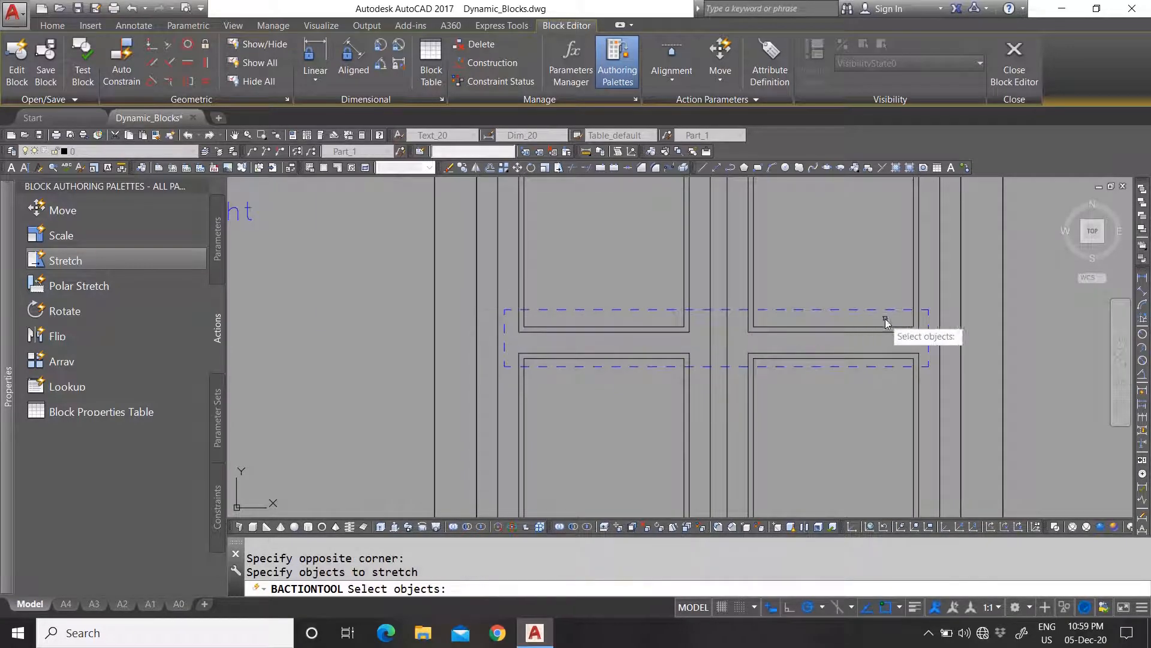
Step: Select the middle and lower panes and their surrounding outlines as the objects for the new Height stretch action
scroll(885, 333, up, 2)
click(941, 383)
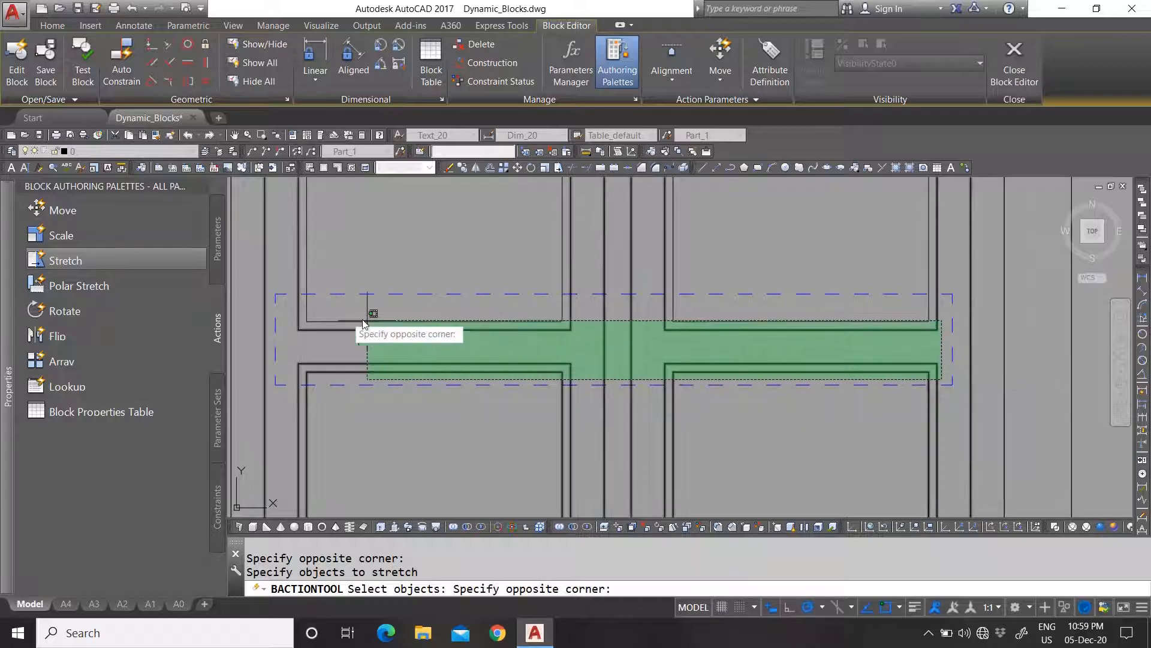
click(296, 319)
key(Return)
scroll(539, 303, down, 5)
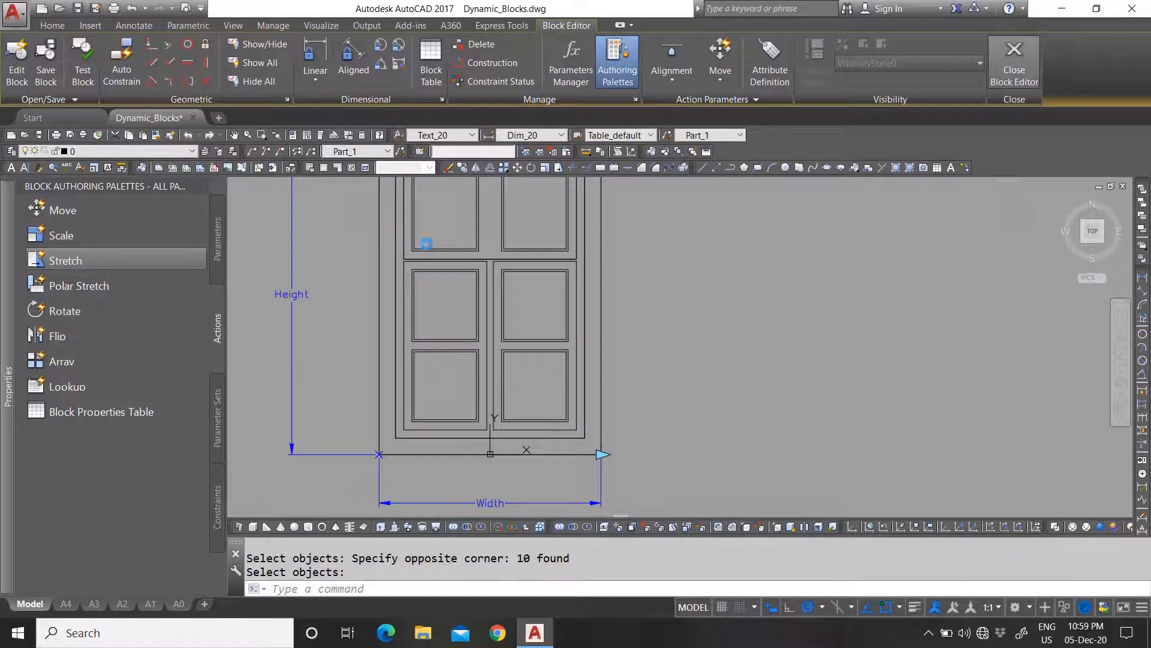
Step: Close the block editor with the changes saved and reset the window block in the drawing
click(1014, 63)
click(507, 300)
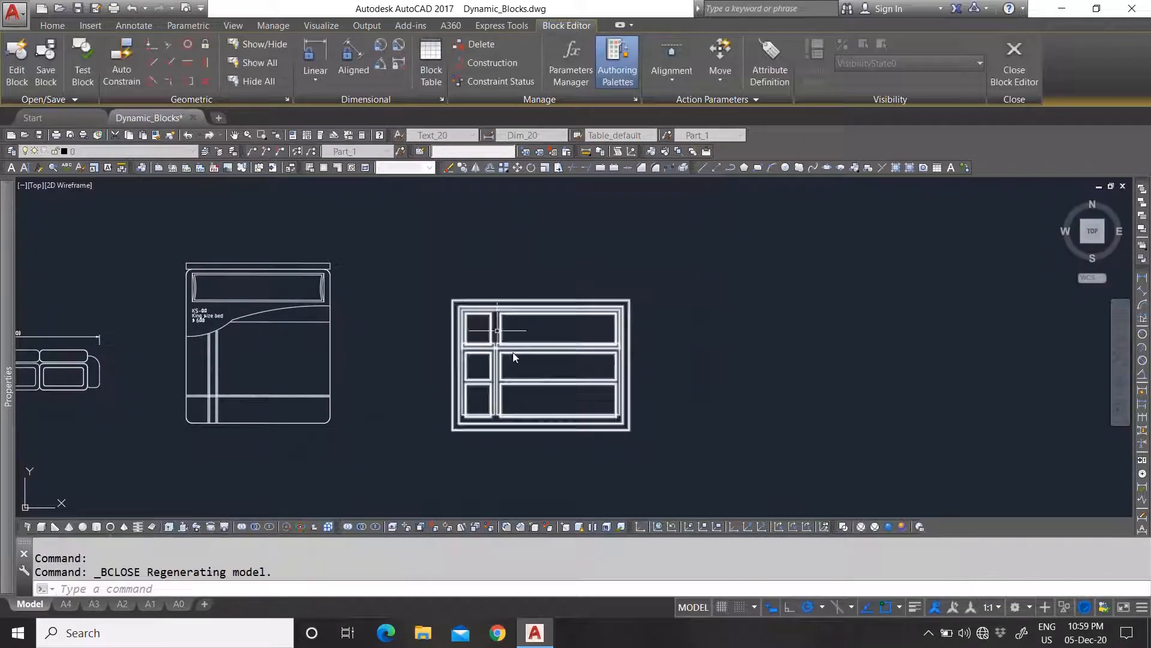
scroll(512, 355, up, 2)
click(537, 333)
right_click(520, 316)
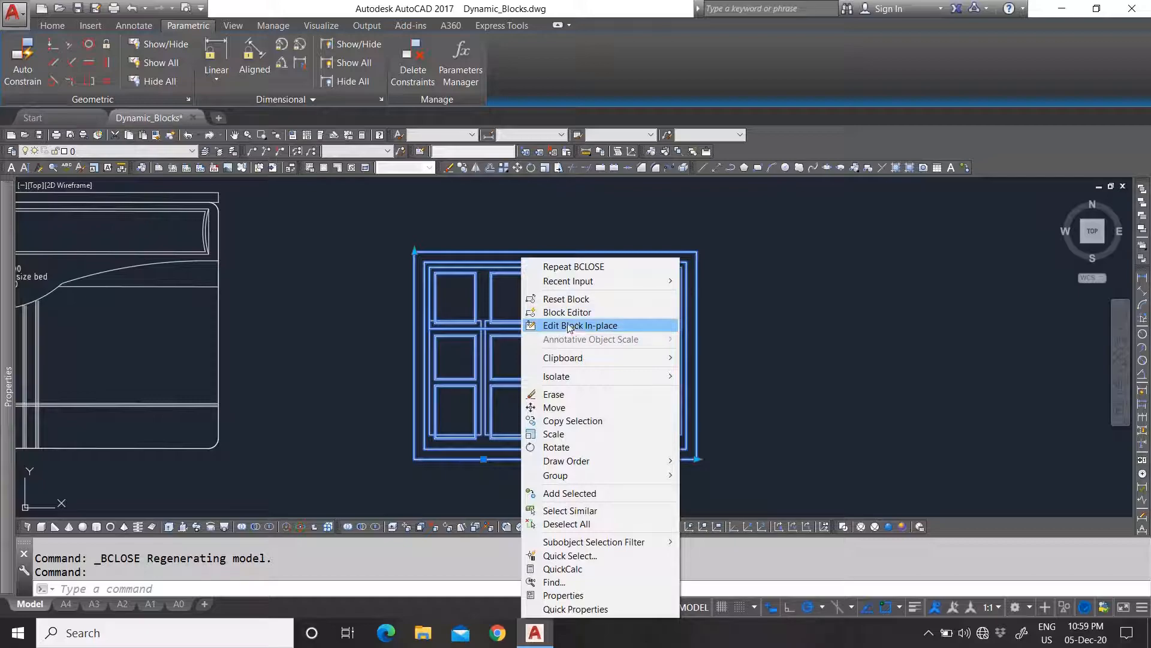
click(566, 299)
Step: Reopen the window block in the block editor and set the second Height stretch action's distance multiplier to 0.5
click(563, 371)
click(490, 337)
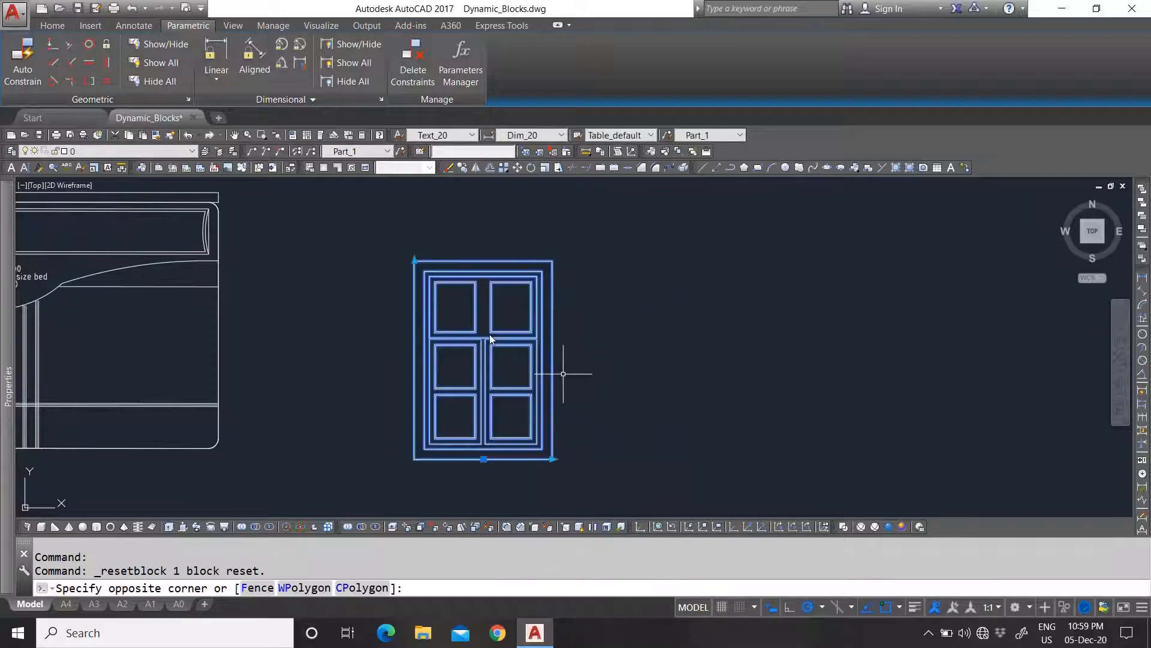
right_click(490, 337)
click(531, 294)
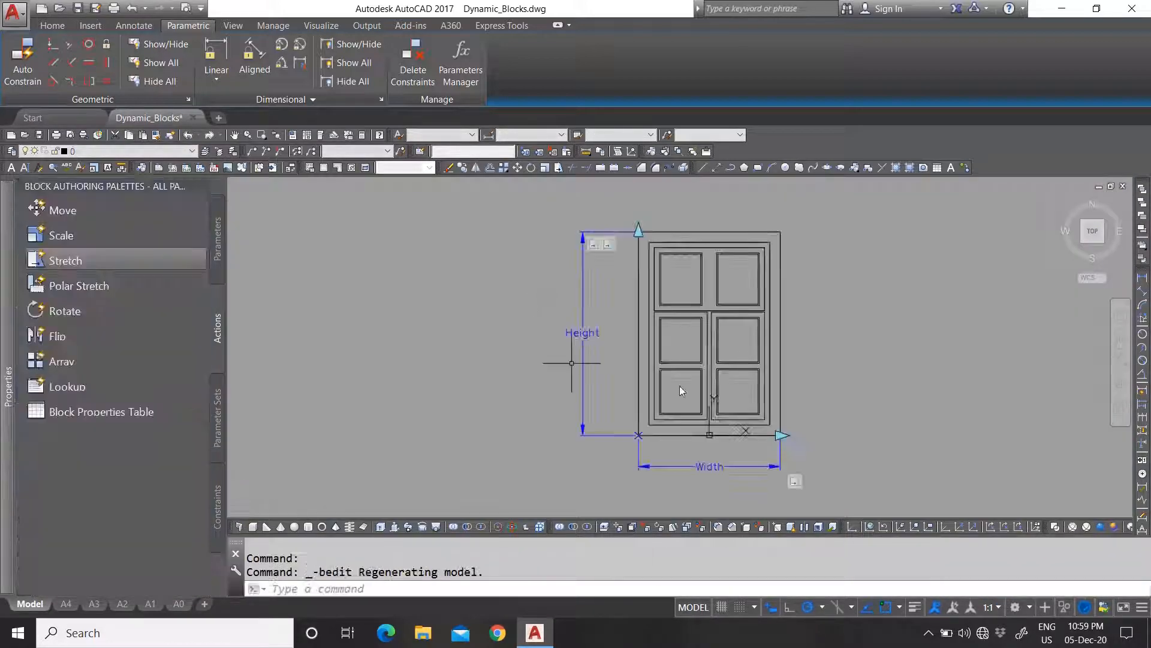
double_click(611, 248)
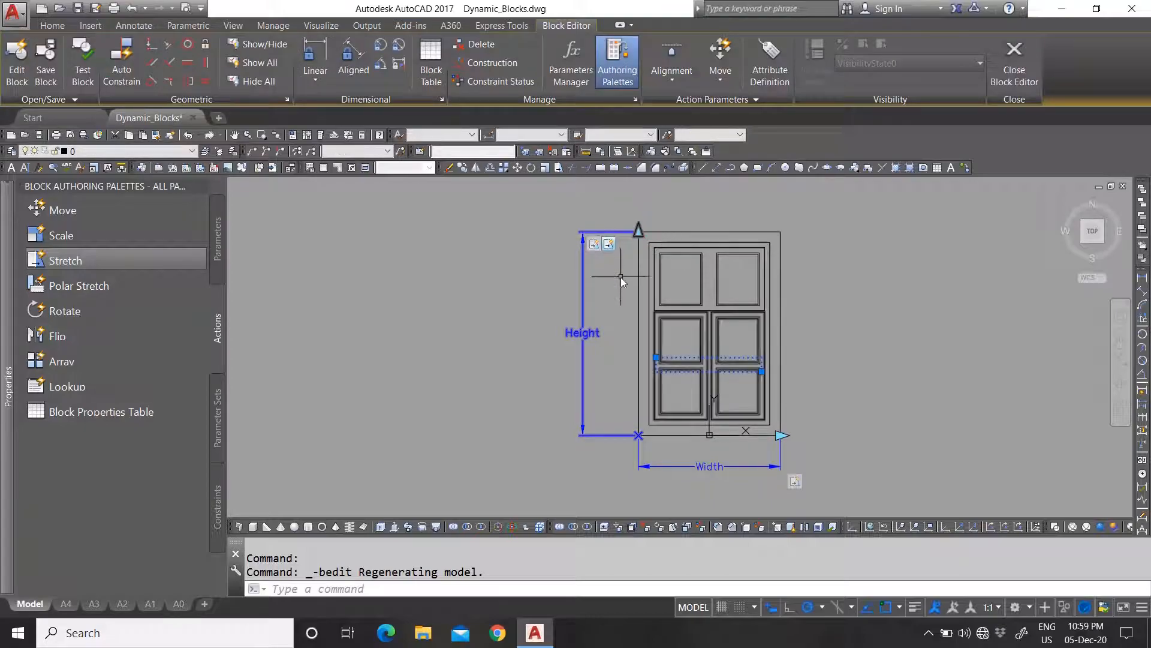
click(246, 446)
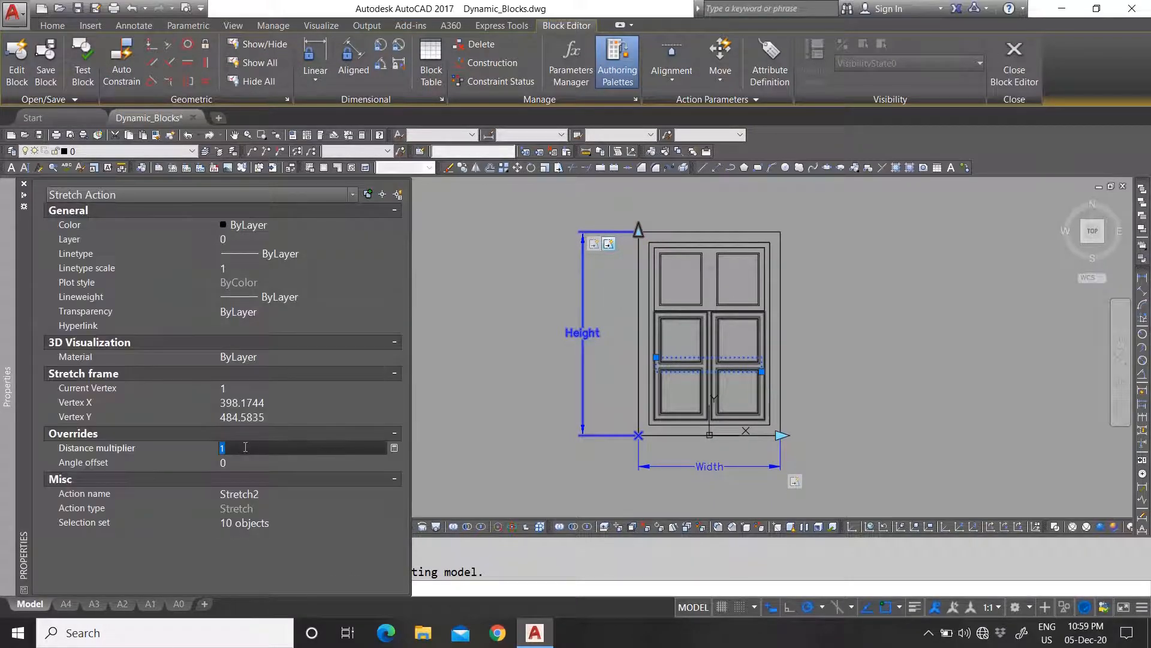
text(0.5)
key(Tab)
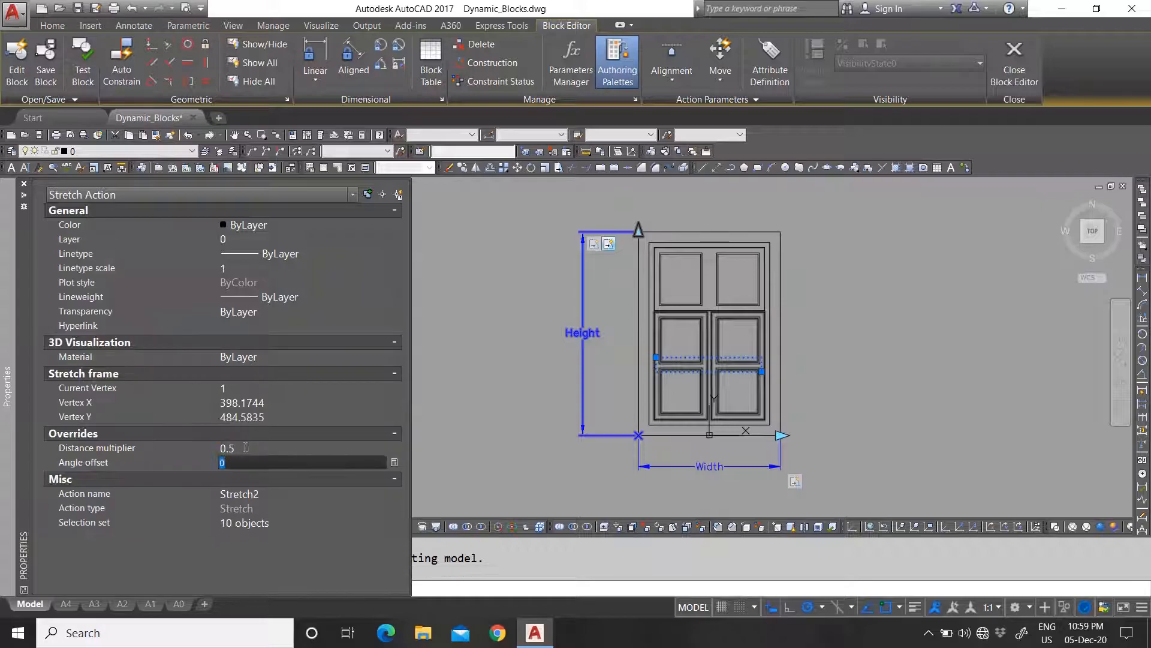
key(Escape)
Step: Save the multiplier change on closing the block editor, and select the window block in the drawing
scroll(735, 359, up, 5)
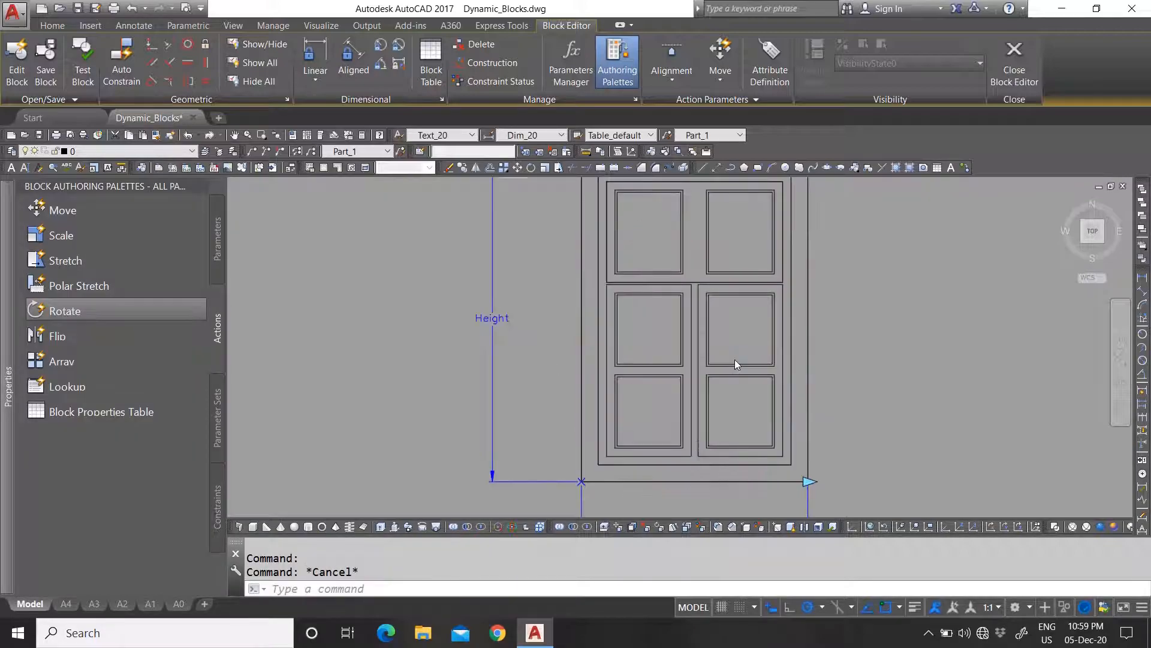
scroll(520, 345, down, 1)
scroll(549, 380, up, 1)
scroll(501, 387, down, 1)
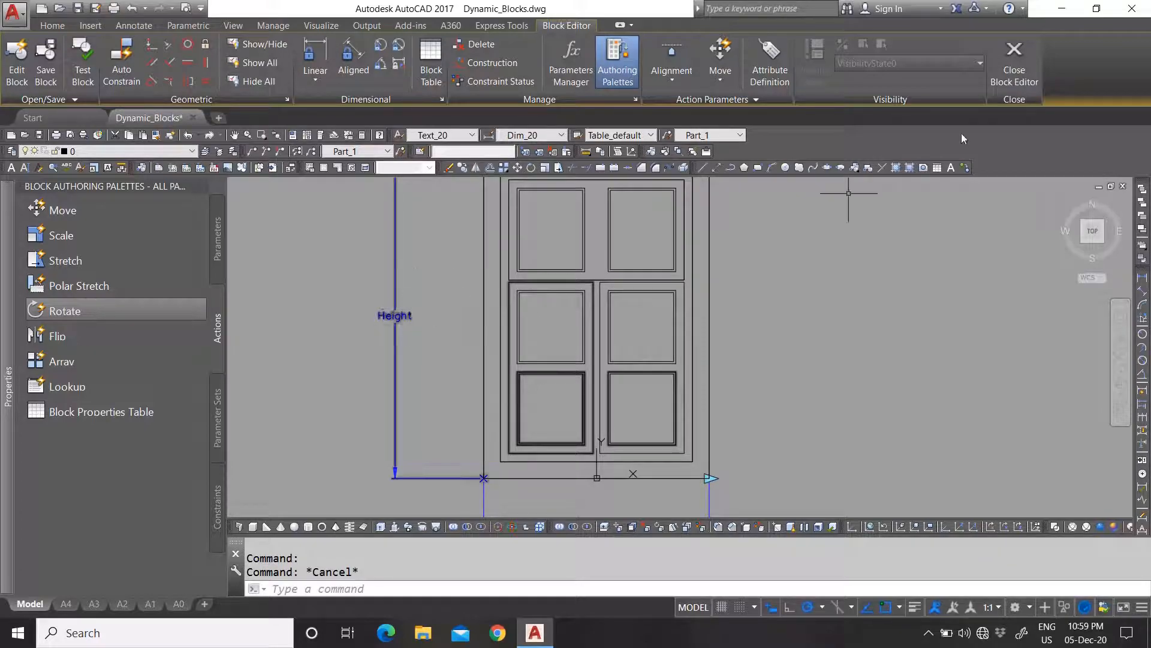
click(549, 299)
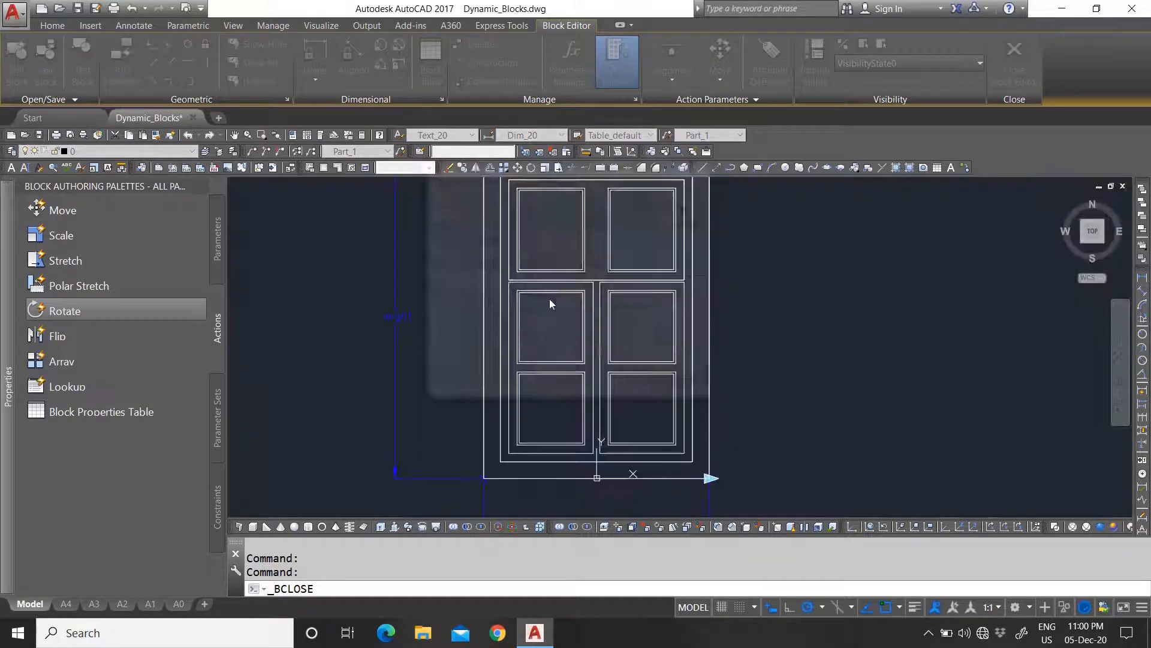
click(469, 301)
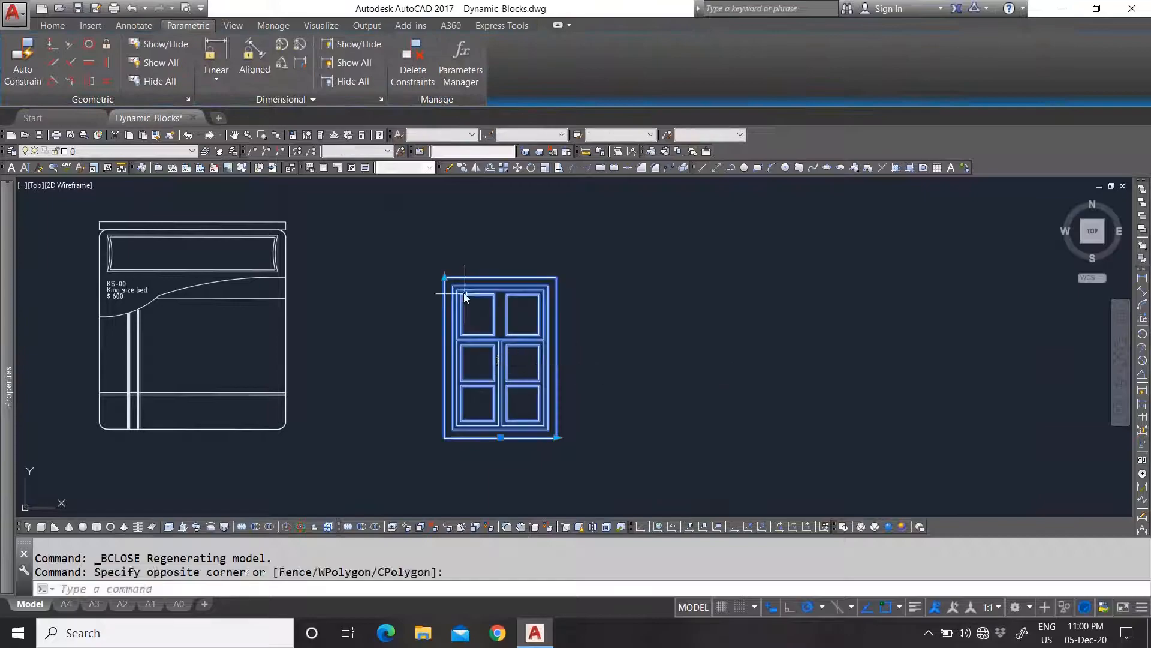
Step: Stretch the window taller with its height grip to check the panes, and reopen the block for editing
click(446, 281)
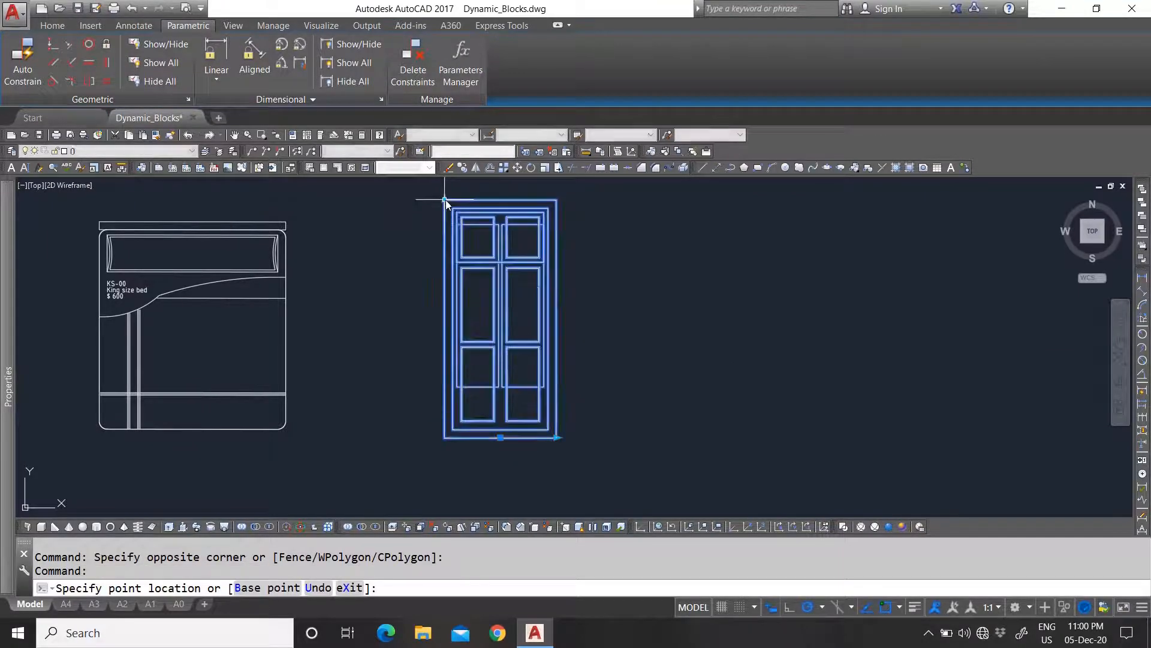
click(447, 200)
scroll(503, 298, up, 2)
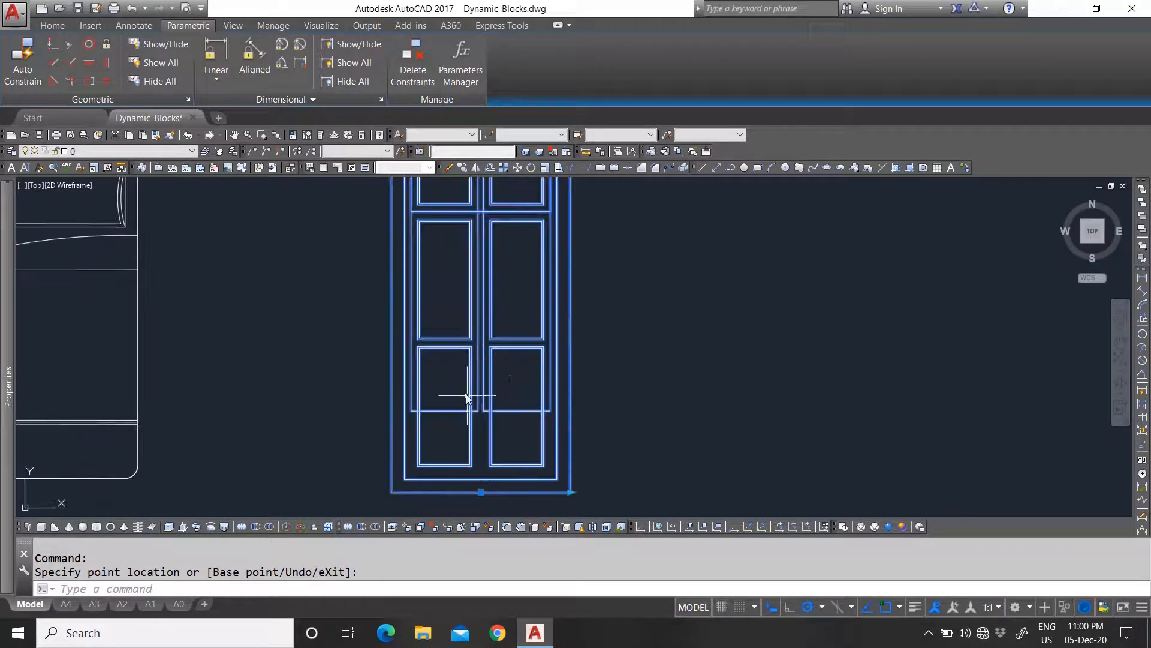
right_click(468, 372)
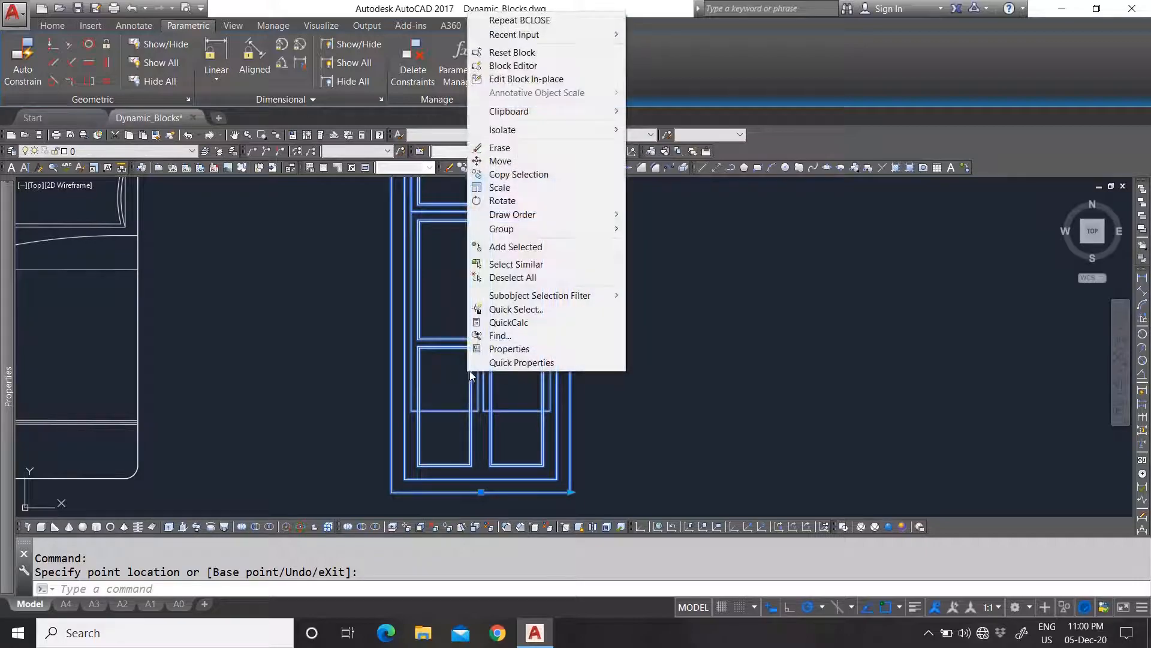
click(523, 66)
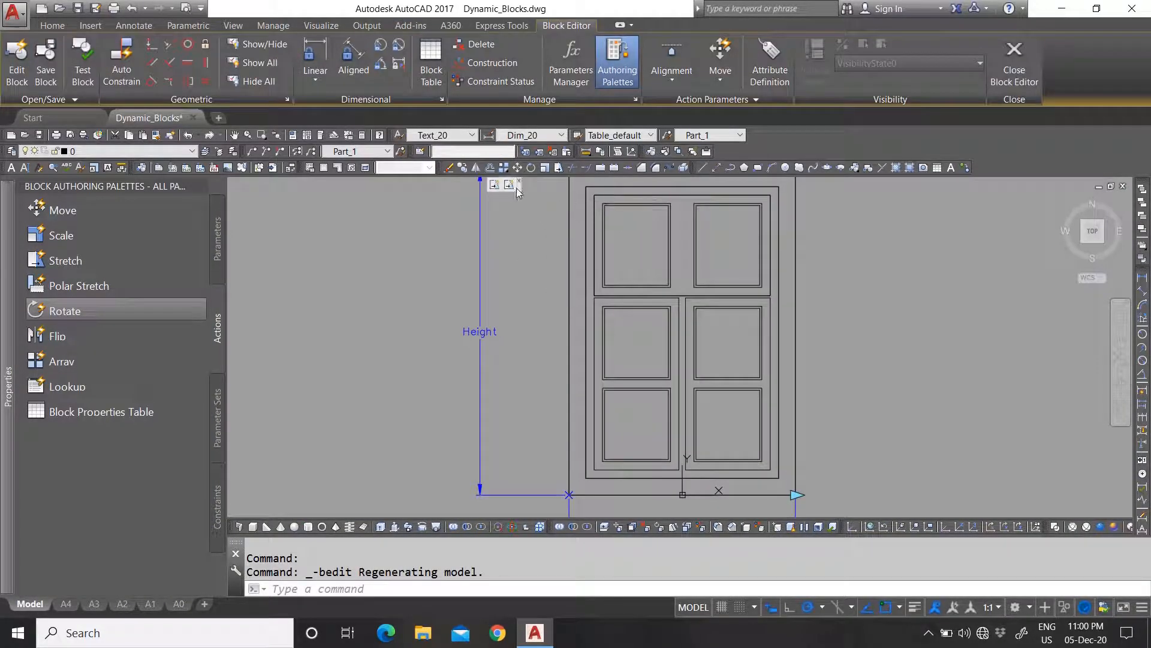
scroll(671, 384, up, 4)
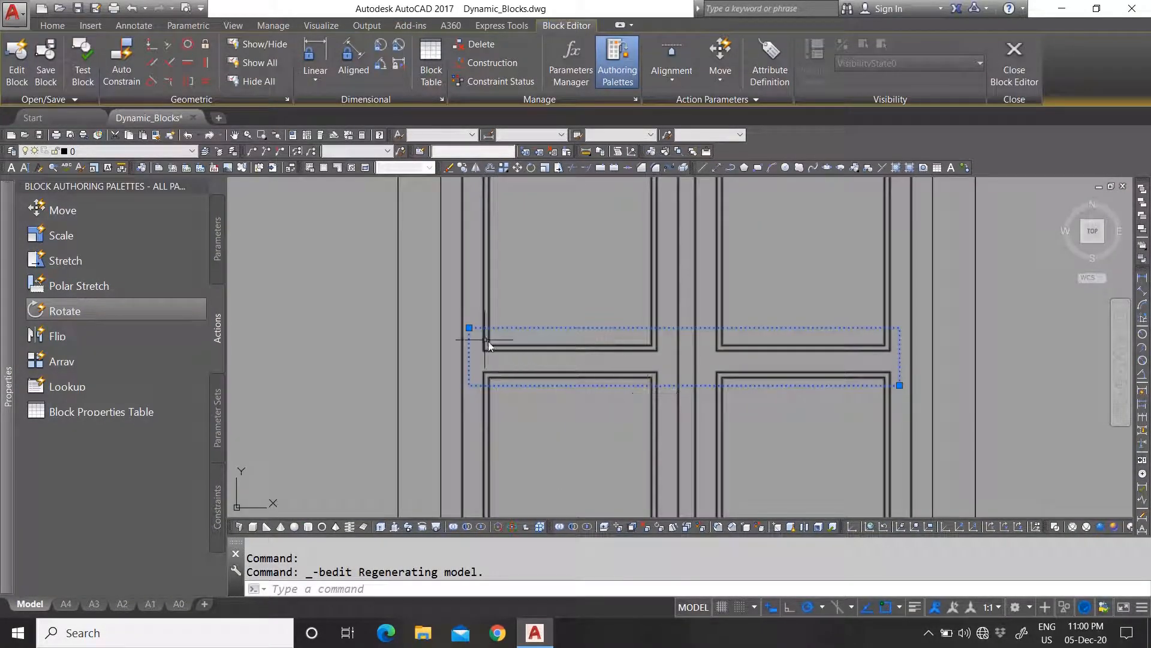
right_click(470, 333)
mouse_move(556, 315)
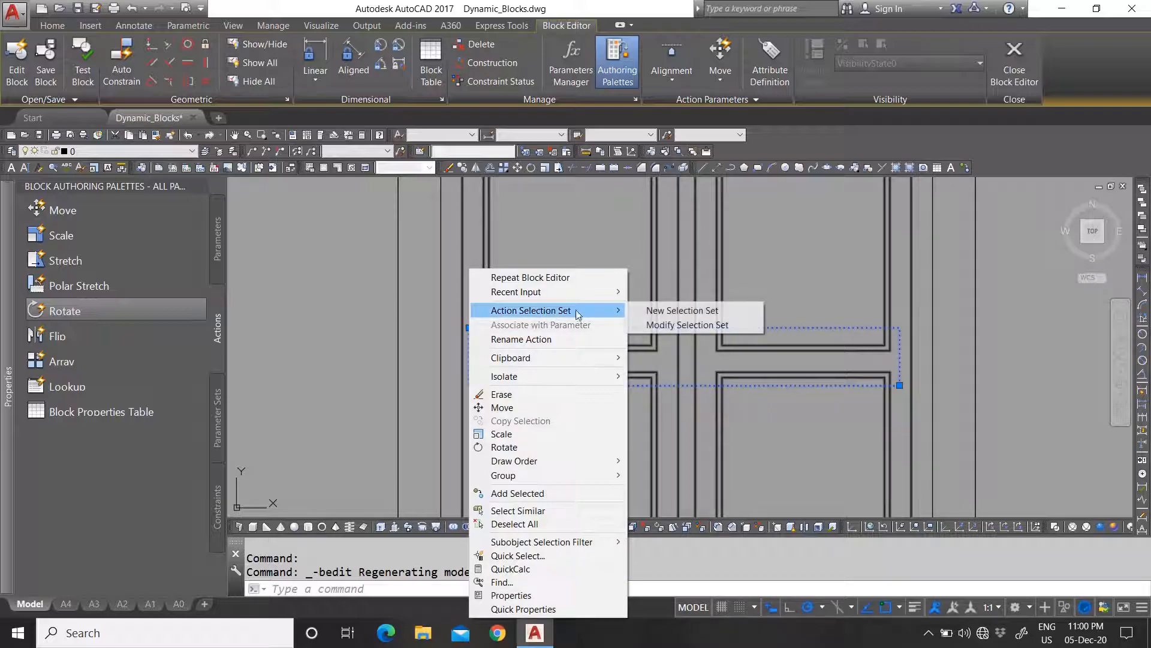
click(687, 325)
click(577, 289)
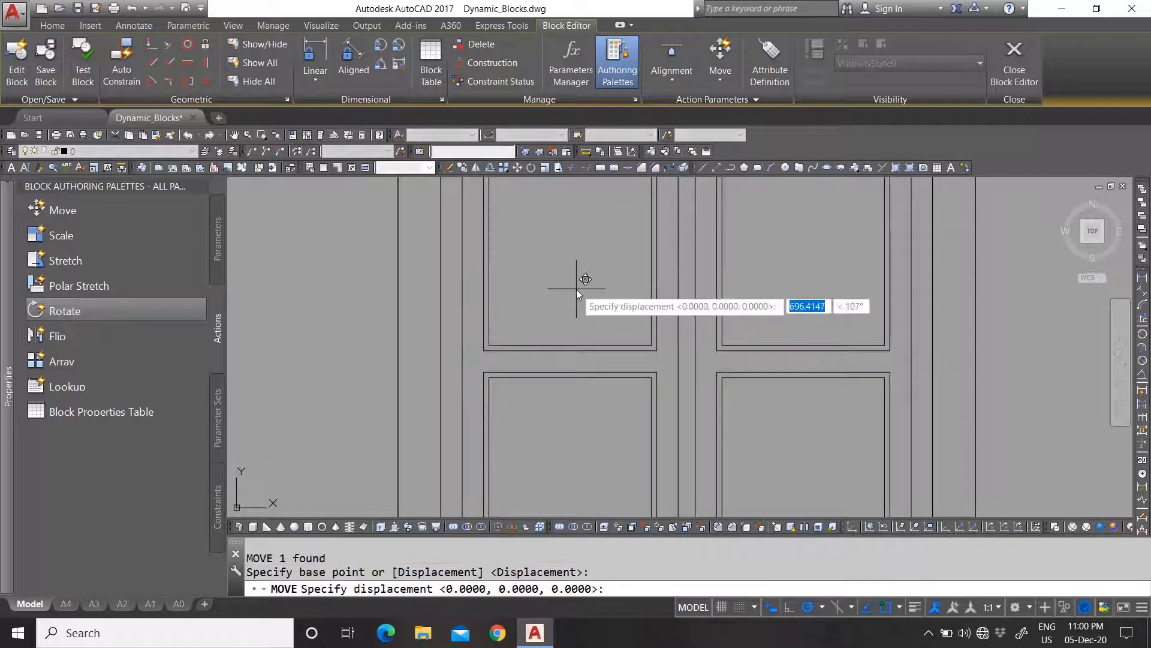
click(577, 289)
scroll(505, 331, down, 4)
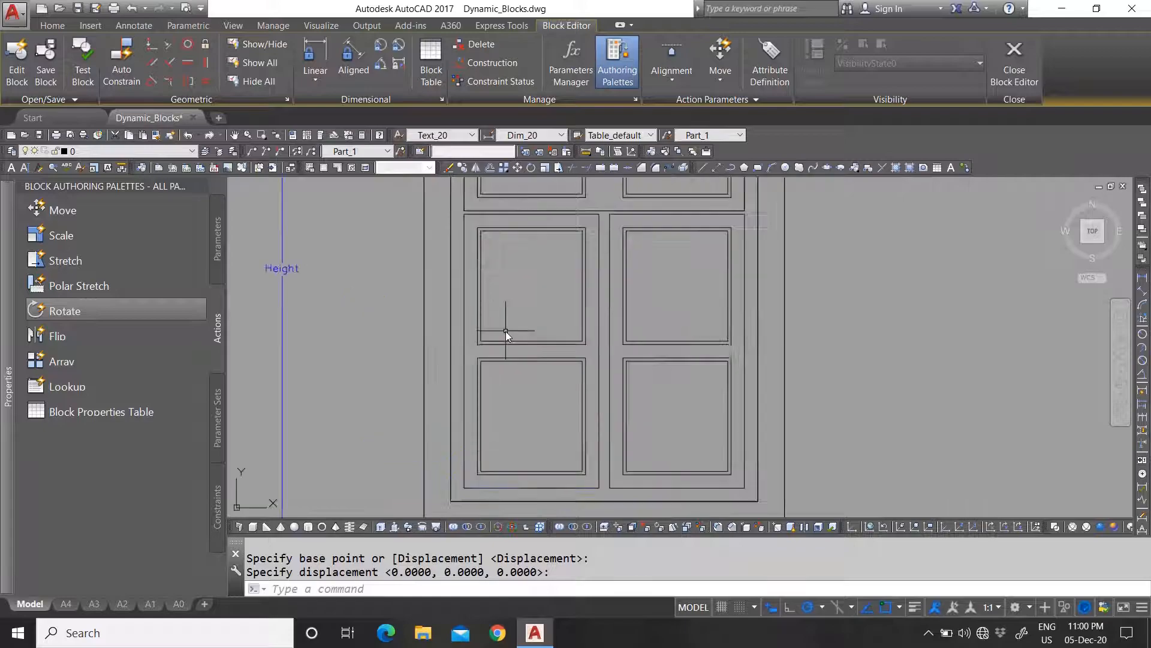
key(Return)
scroll(501, 313, up, 5)
scroll(502, 324, down, 9)
key(Escape)
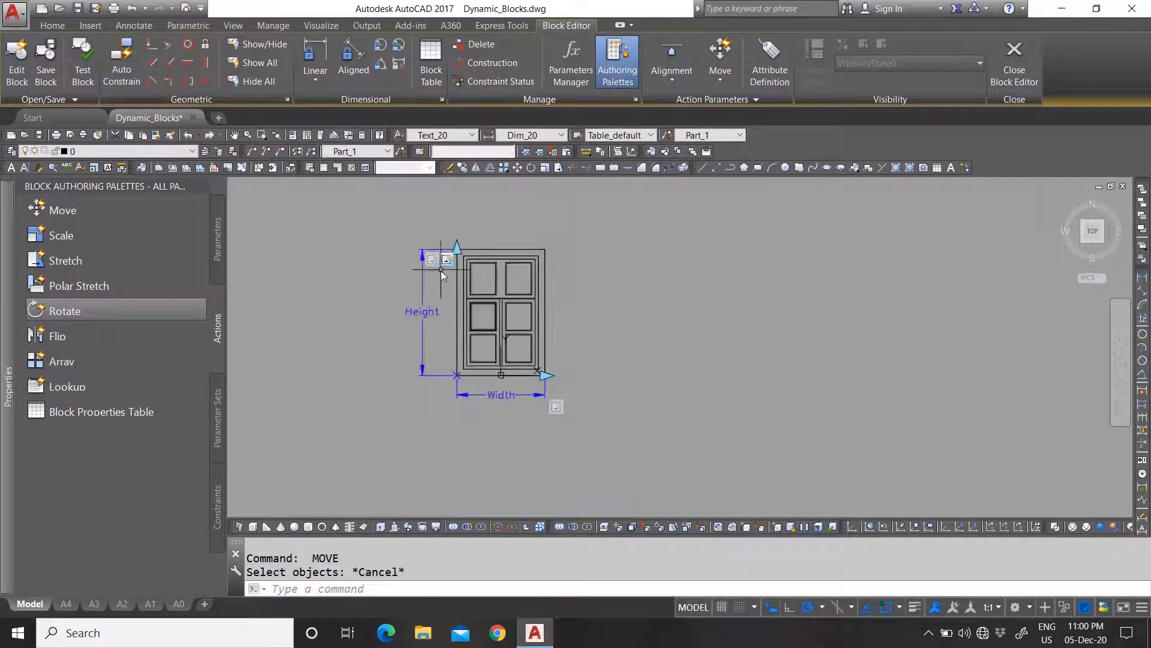
Step: Modify the second Height stretch action's selection set, keeping its stretch frame, to remove the outlines around the lower panes
scroll(442, 272, up, 2)
right_click(438, 252)
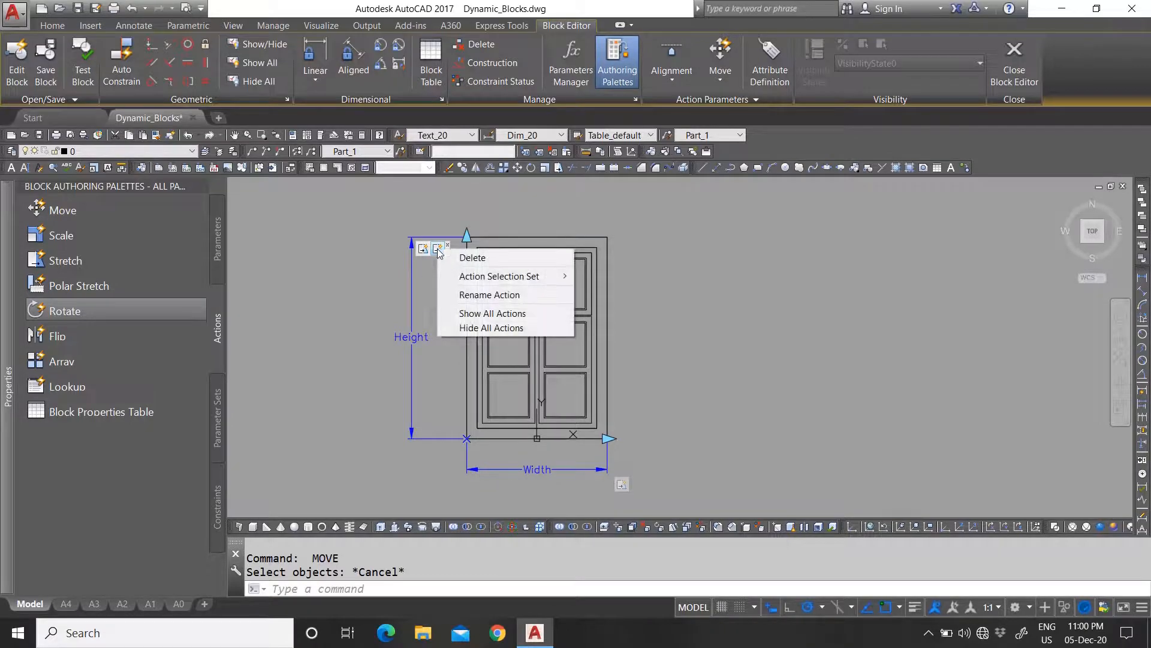
mouse_move(490, 280)
click(632, 290)
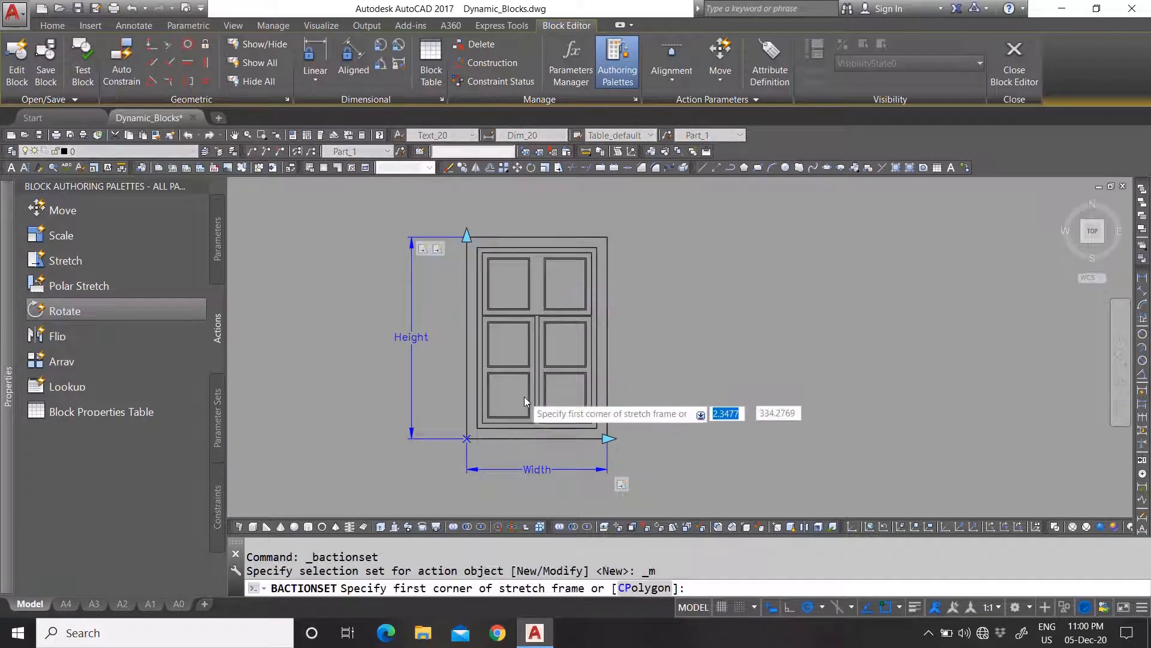
scroll(480, 384, up, 4)
key(Return)
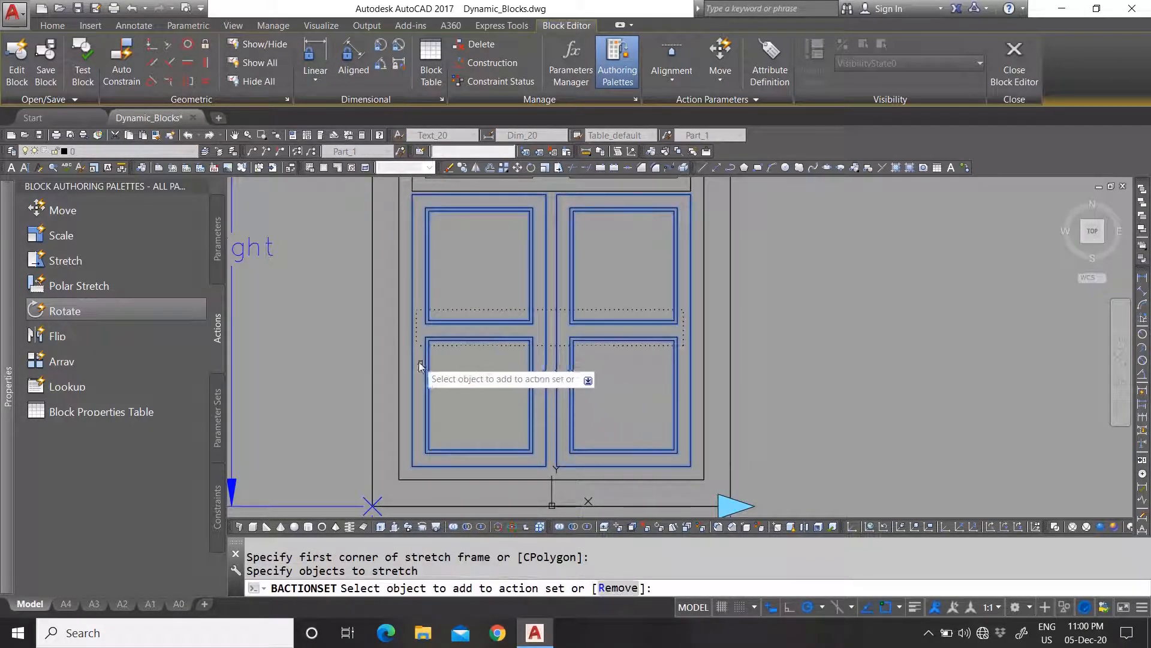
scroll(408, 355, up, 2)
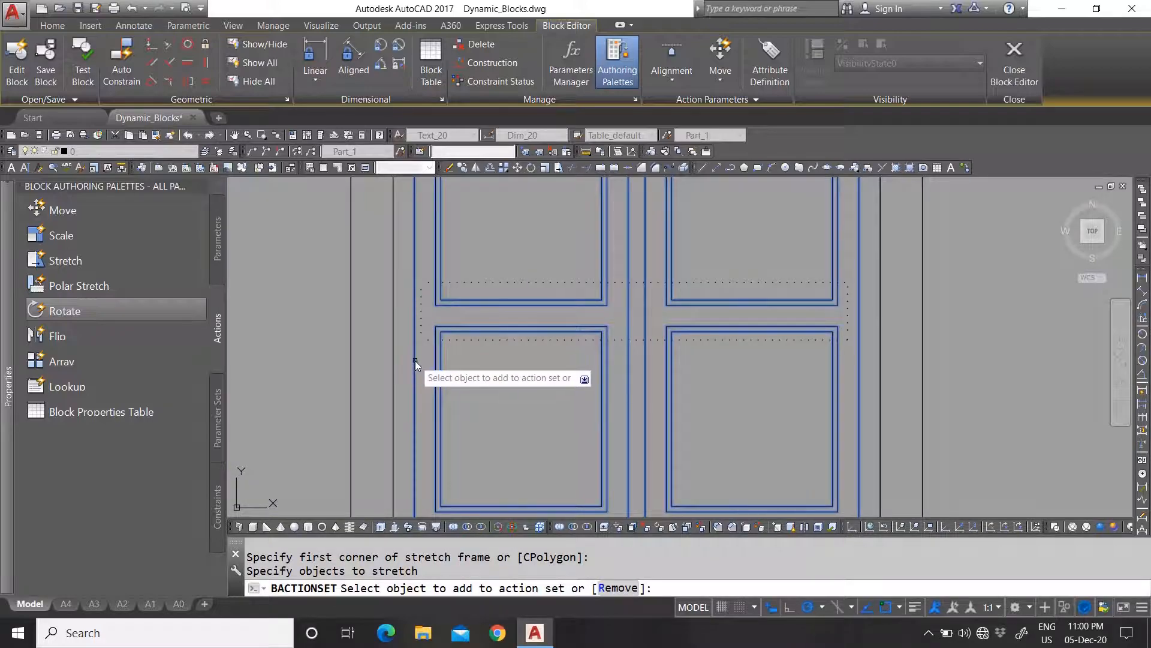
click(611, 591)
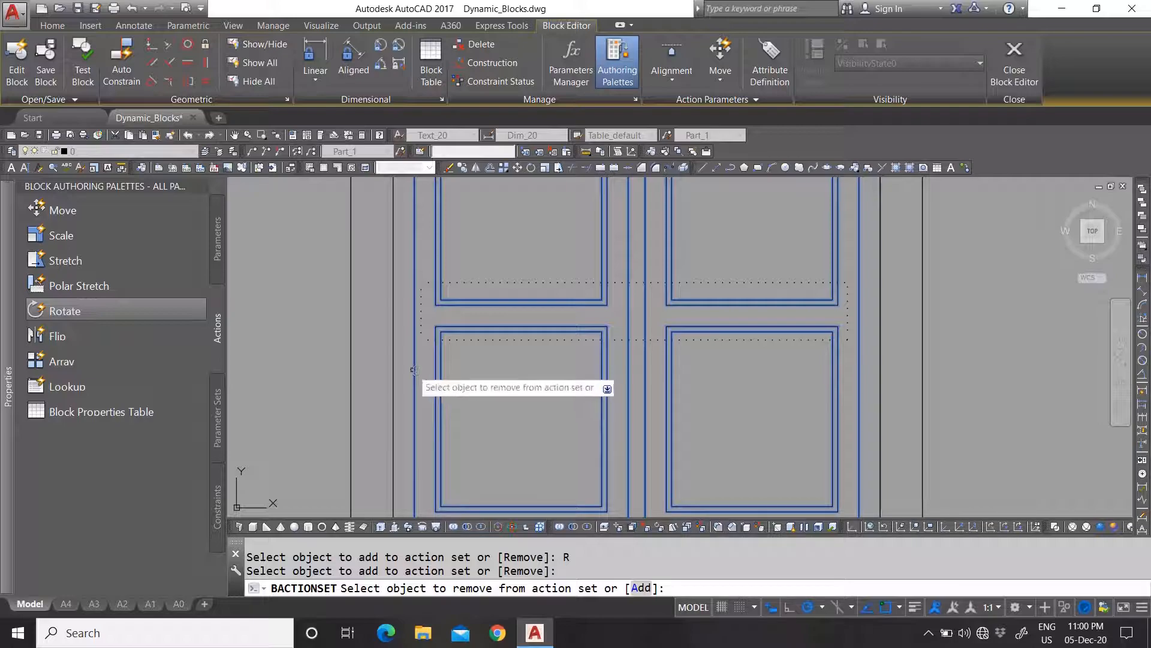
scroll(492, 389, down, 4)
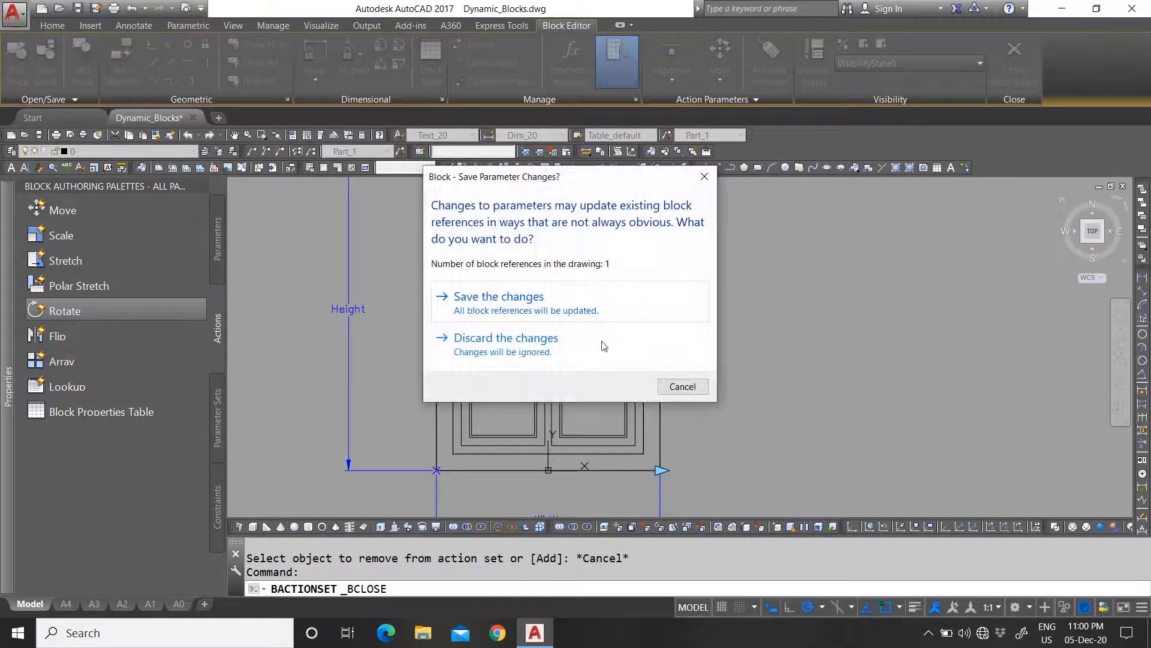
Step: Discard the block changes and, back in the block editor, remove the left lower pane outline from the second Height stretch action's selection set
click(599, 339)
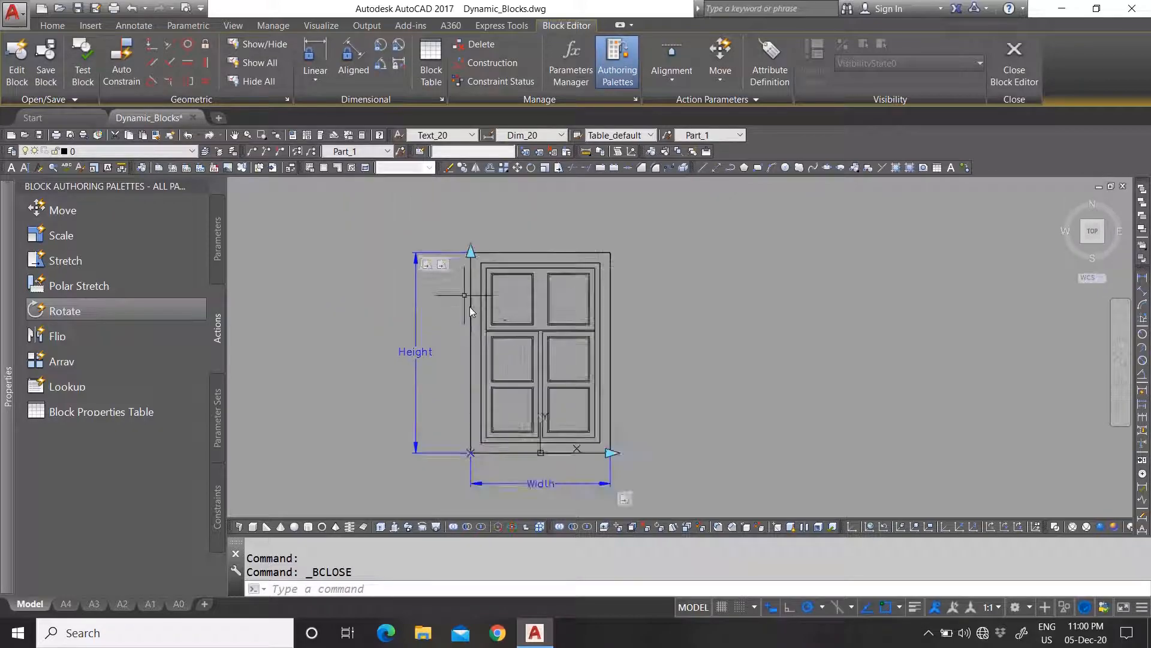
right_click(443, 268)
mouse_move(506, 295)
click(649, 311)
scroll(519, 409, up, 5)
key(Return)
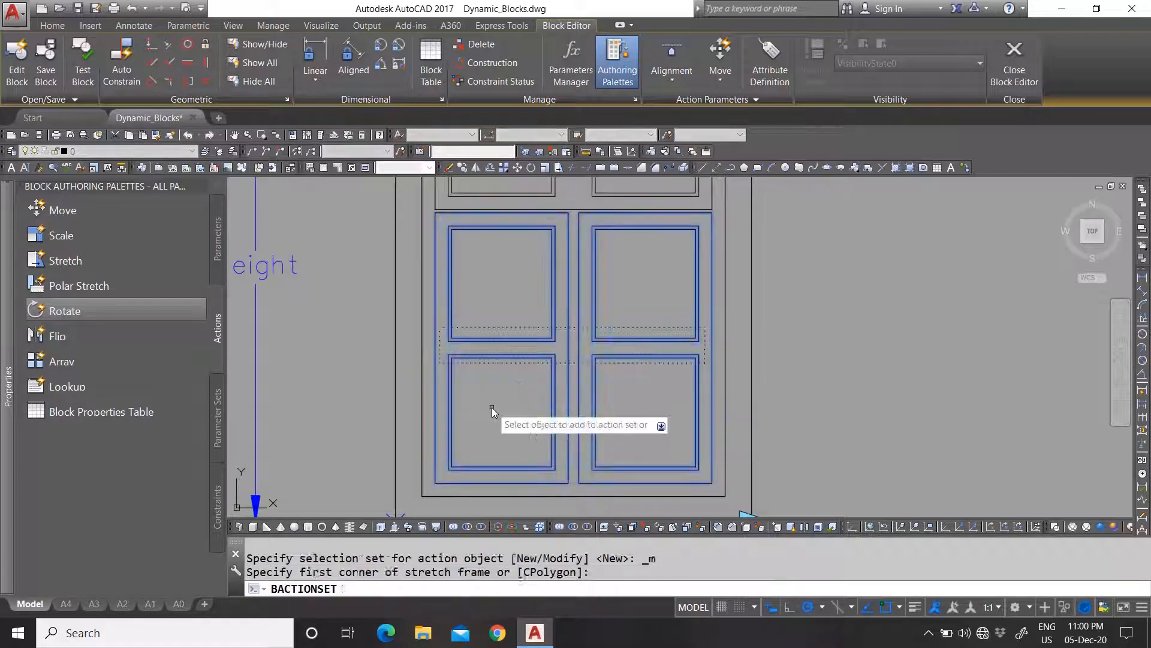
text(r)
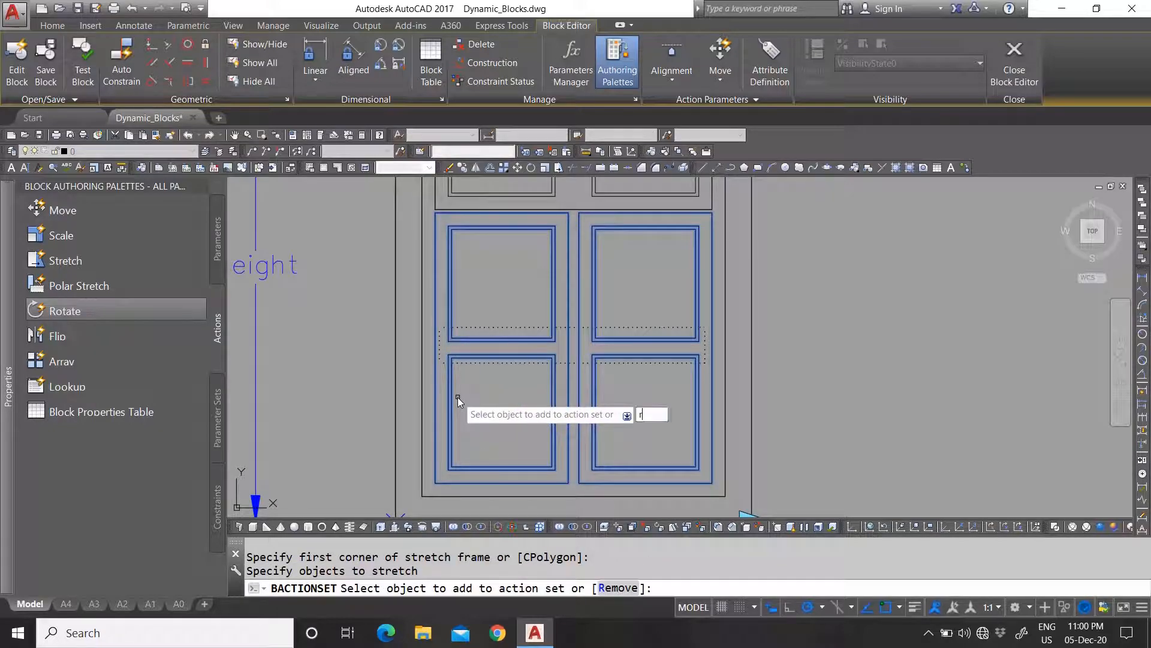
key(Return)
click(436, 380)
right_click(498, 386)
click(527, 395)
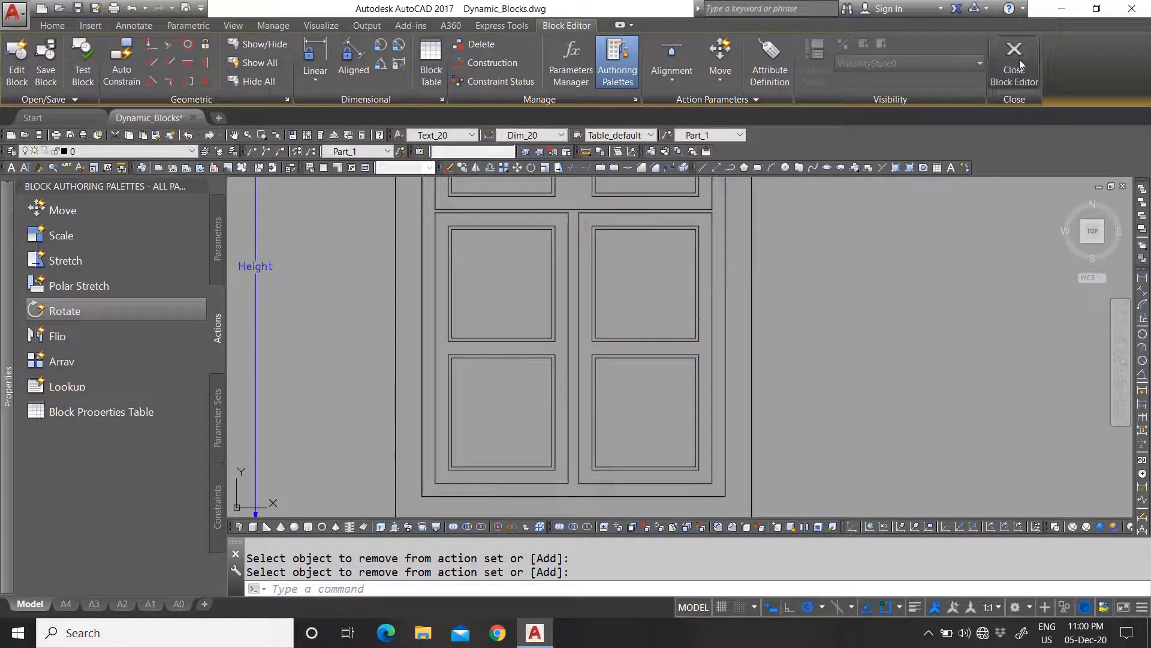
Step: Save the parameter changes on closing the block editor, and reopen the window block for editing
click(530, 297)
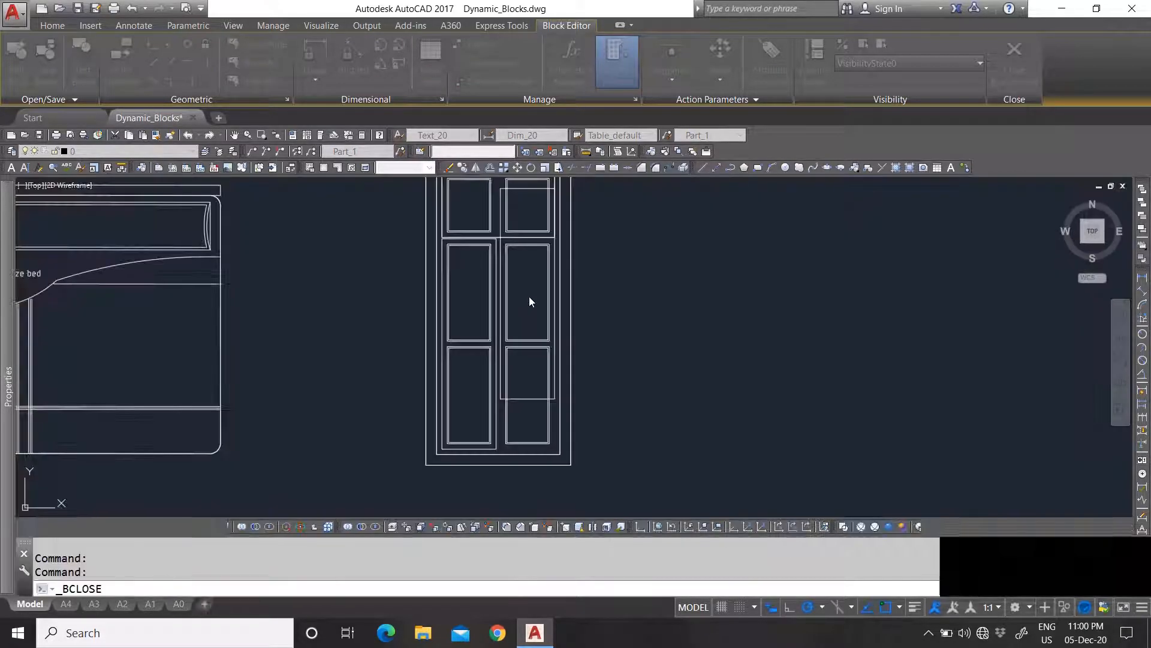
click(576, 341)
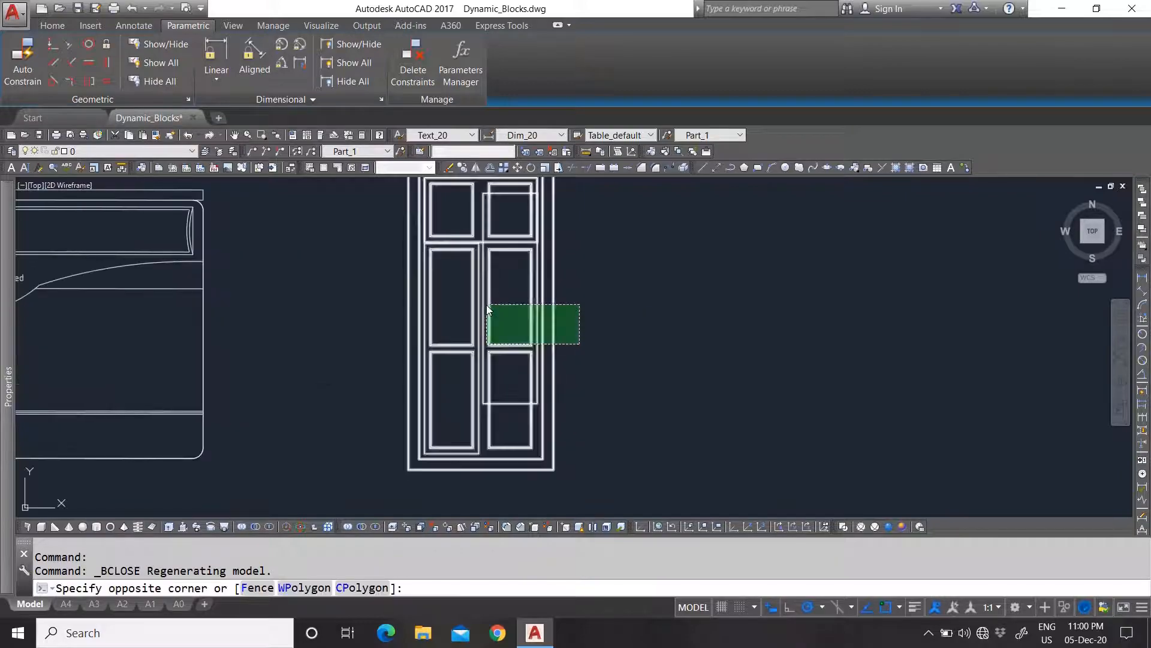
click(488, 307)
right_click(488, 258)
click(544, 312)
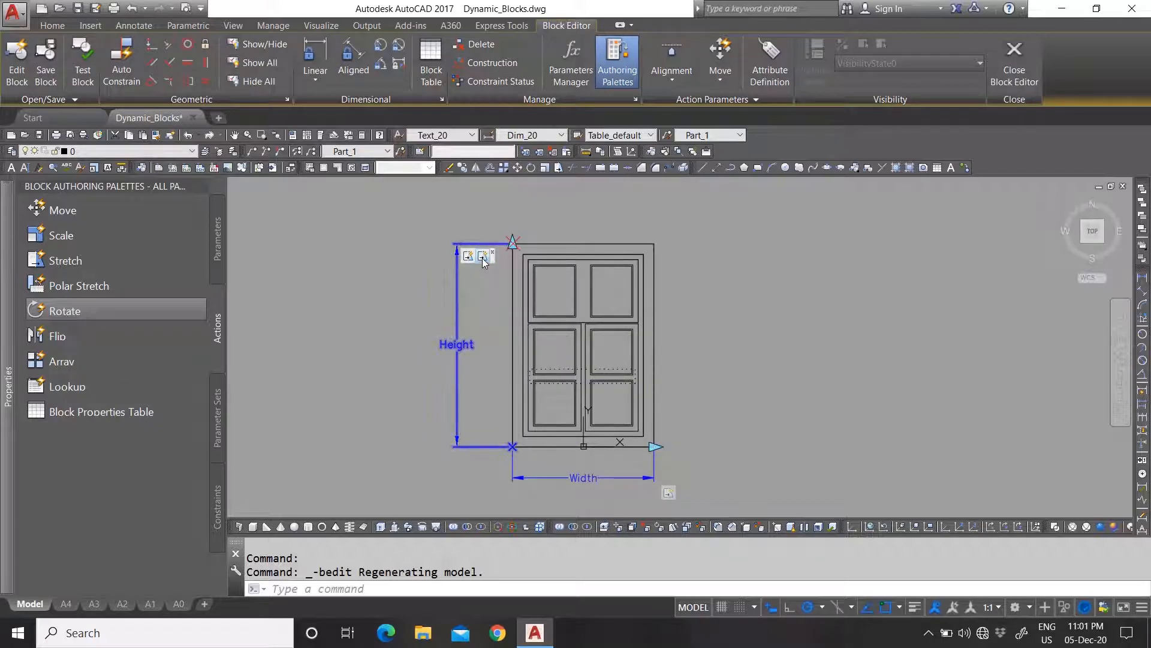
Step: Modify the second Height stretch action's selection set, keeping its stretch frame, to remove the outline around the right lower panes
right_click(483, 257)
mouse_move(551, 284)
click(690, 300)
scroll(655, 384, up, 4)
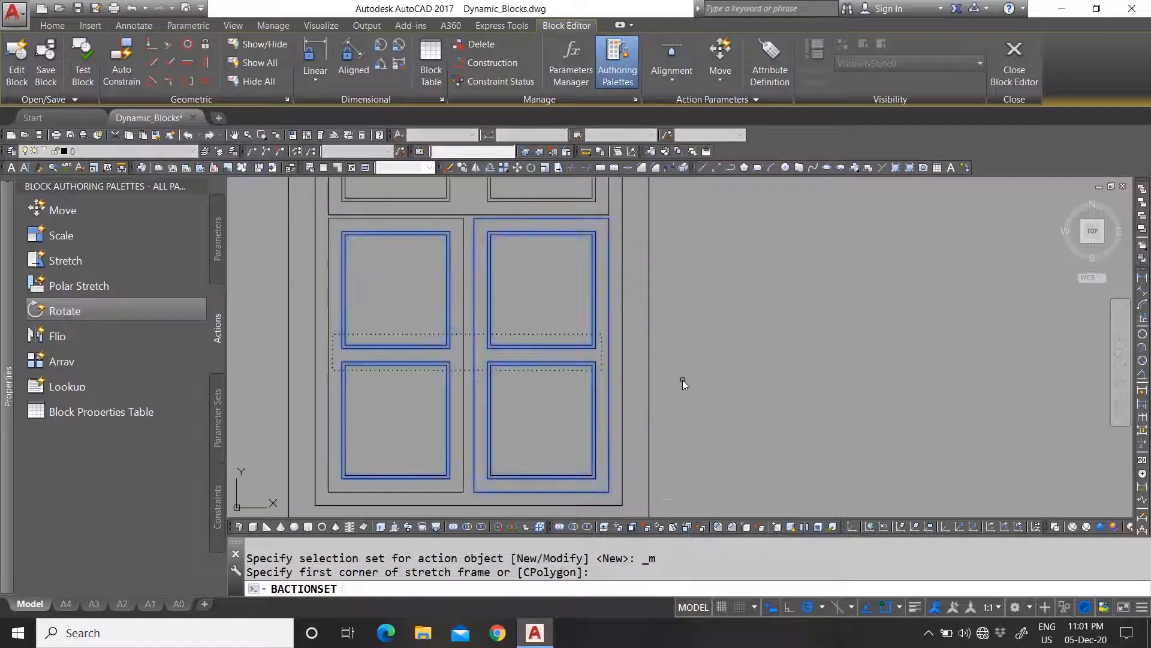
key(Return)
scroll(620, 372, up, 4)
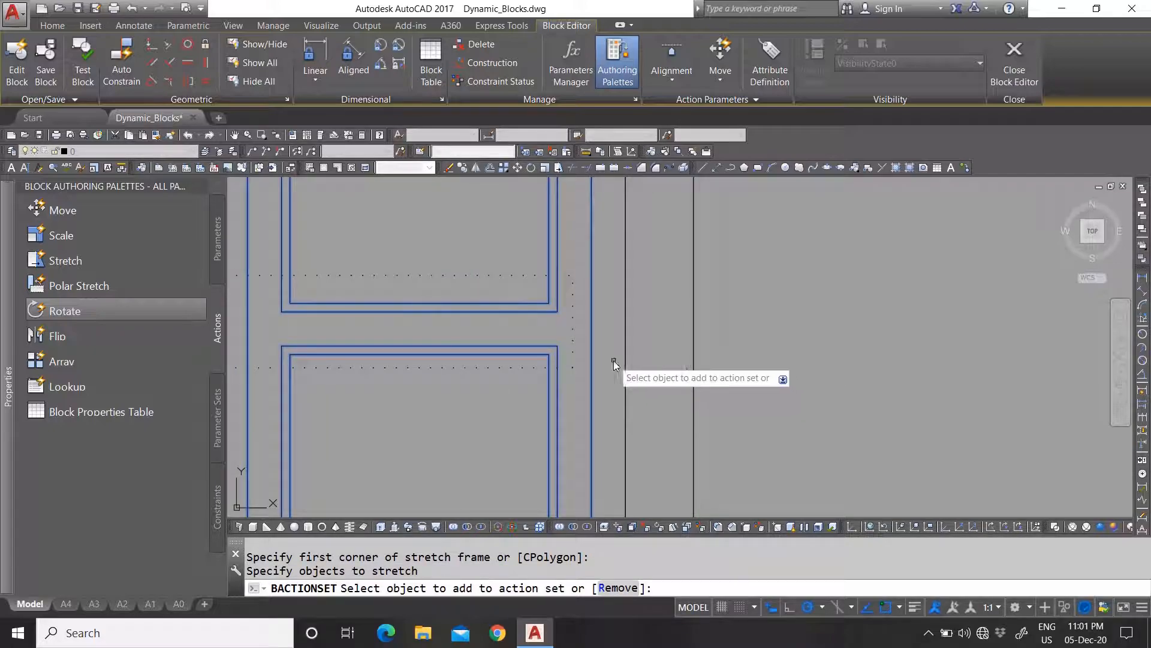
text(r)
key(Return)
click(602, 350)
click(585, 322)
right_click(664, 301)
click(692, 311)
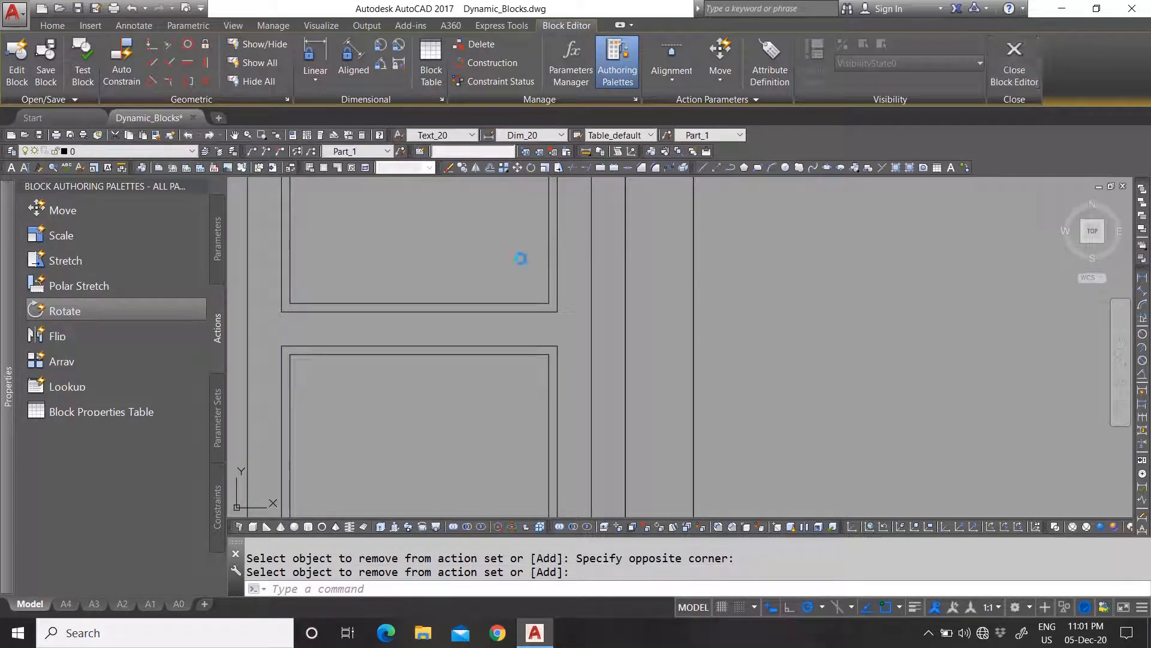
Step: Save the selection set change on closing the block editor, and select the window block in the drawing
click(538, 307)
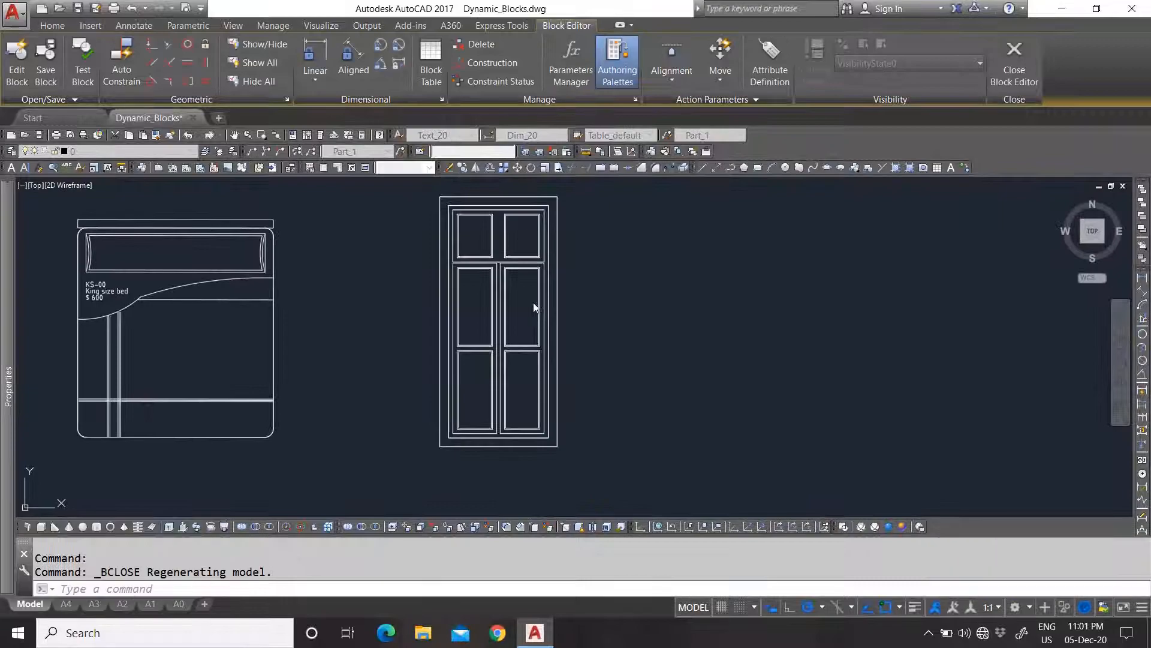
click(580, 324)
click(483, 310)
scroll(471, 382, down, 1)
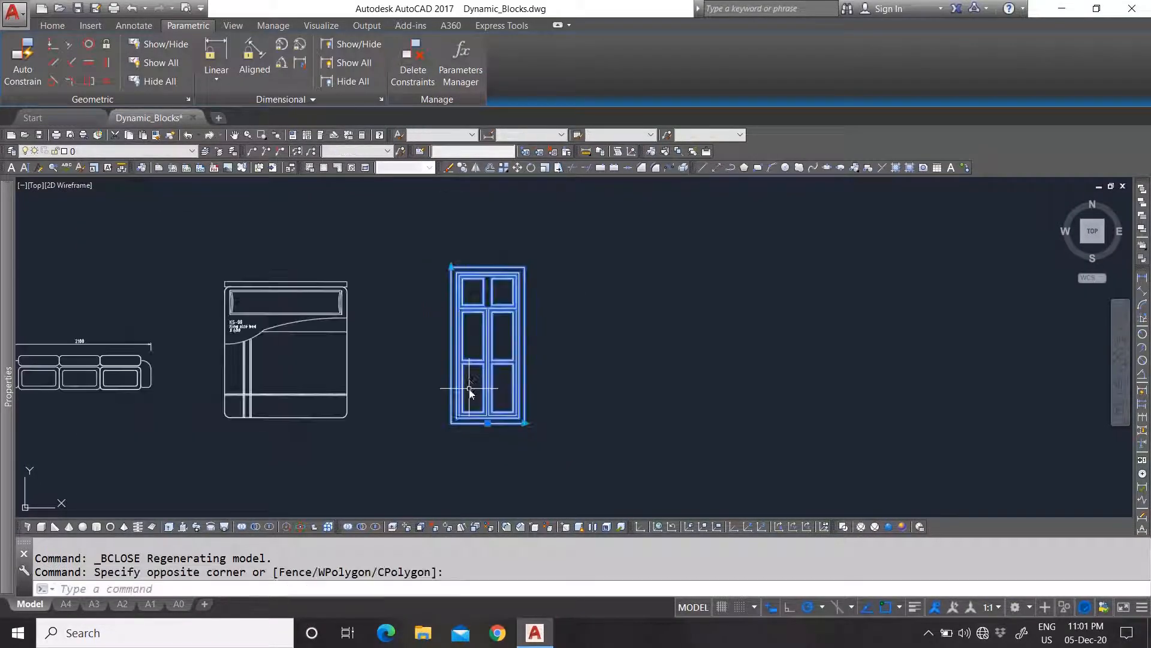
Step: Stretch the window taller and shorter several times with its height grip to check how the lower panes resize
scroll(471, 314, up, 1)
click(439, 238)
scroll(447, 350, down, 3)
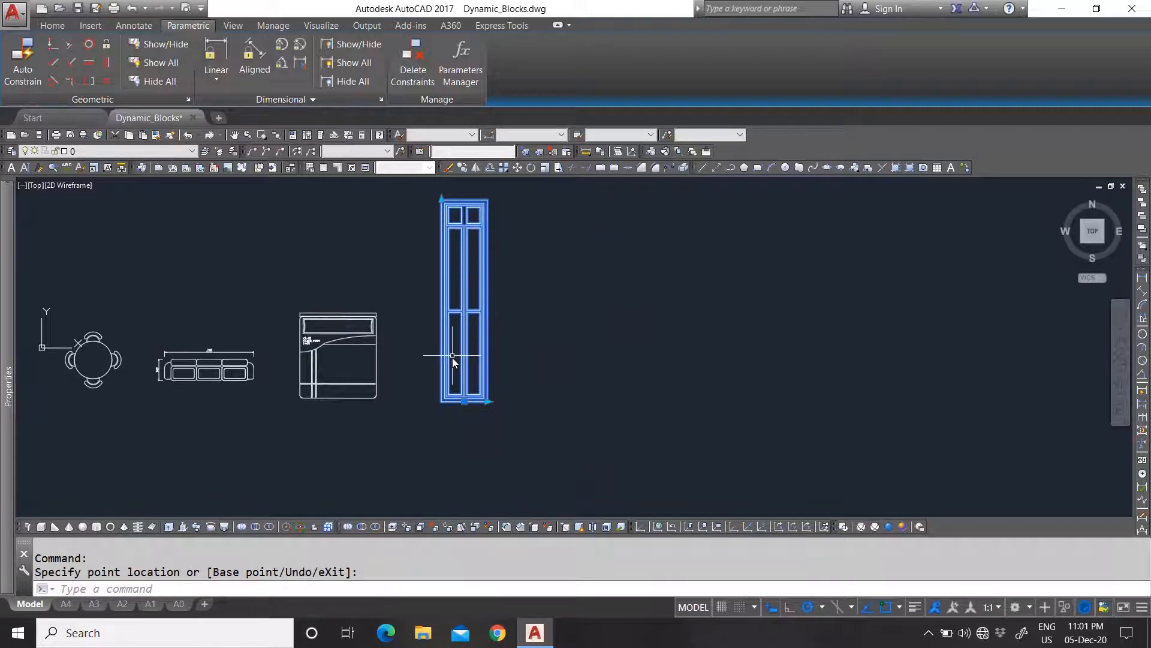
scroll(447, 360, up, 5)
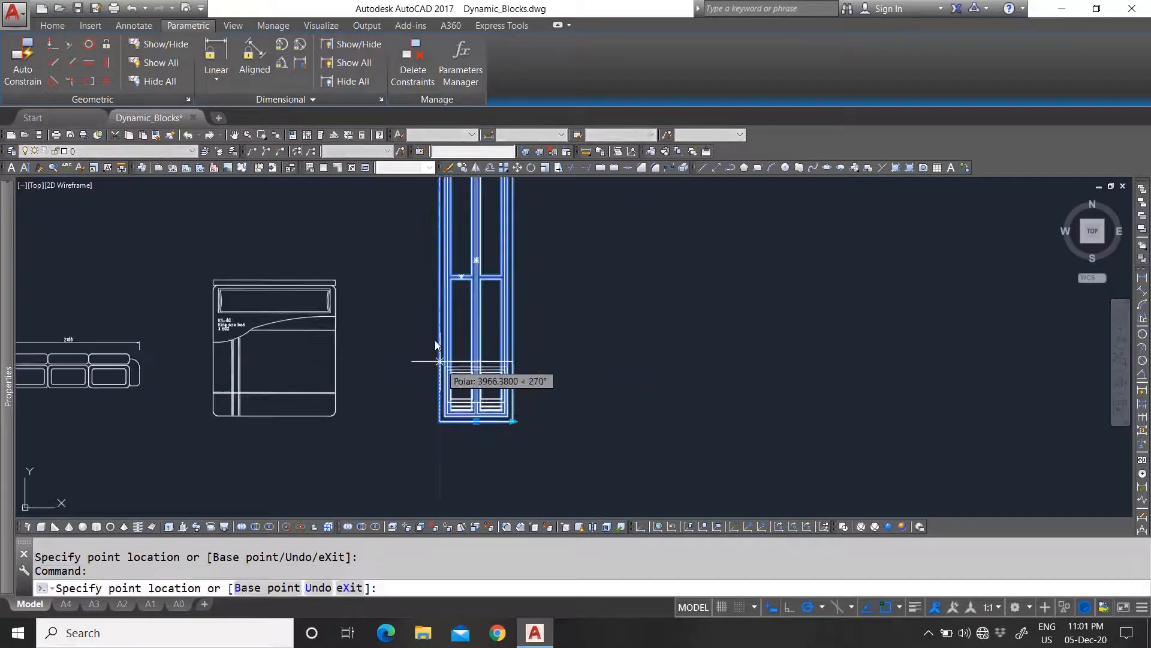
scroll(468, 365, down, 2)
scroll(480, 384, up, 2)
scroll(470, 318, down, 2)
click(425, 228)
scroll(443, 349, down, 2)
click(435, 217)
scroll(450, 236, up, 1)
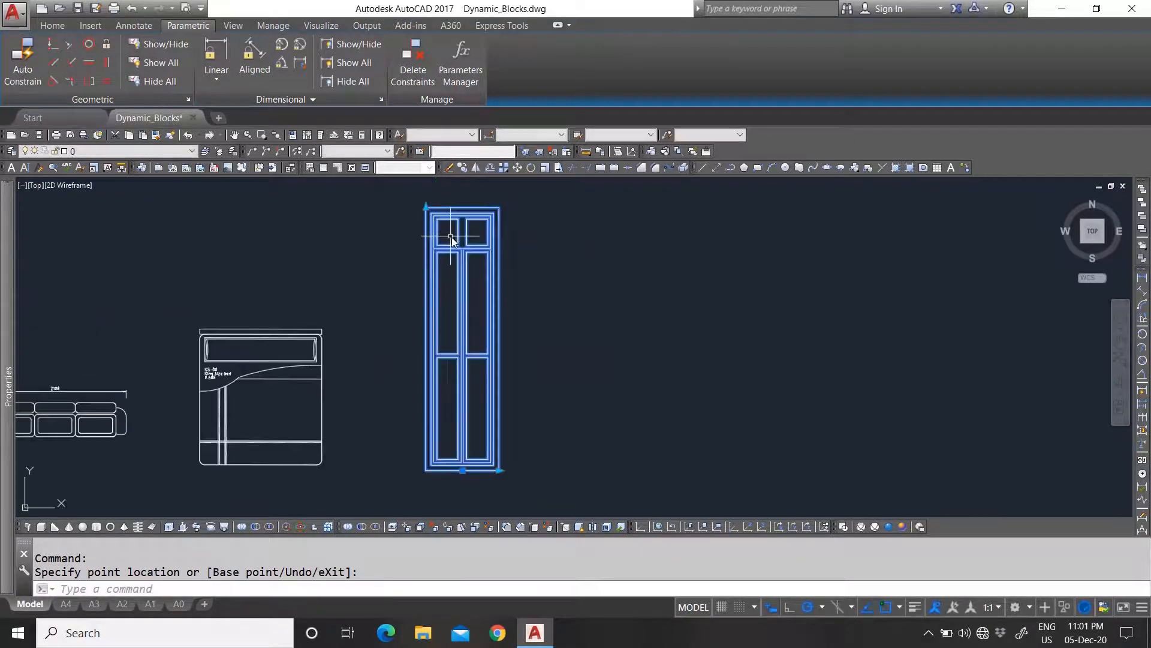
click(426, 207)
click(426, 304)
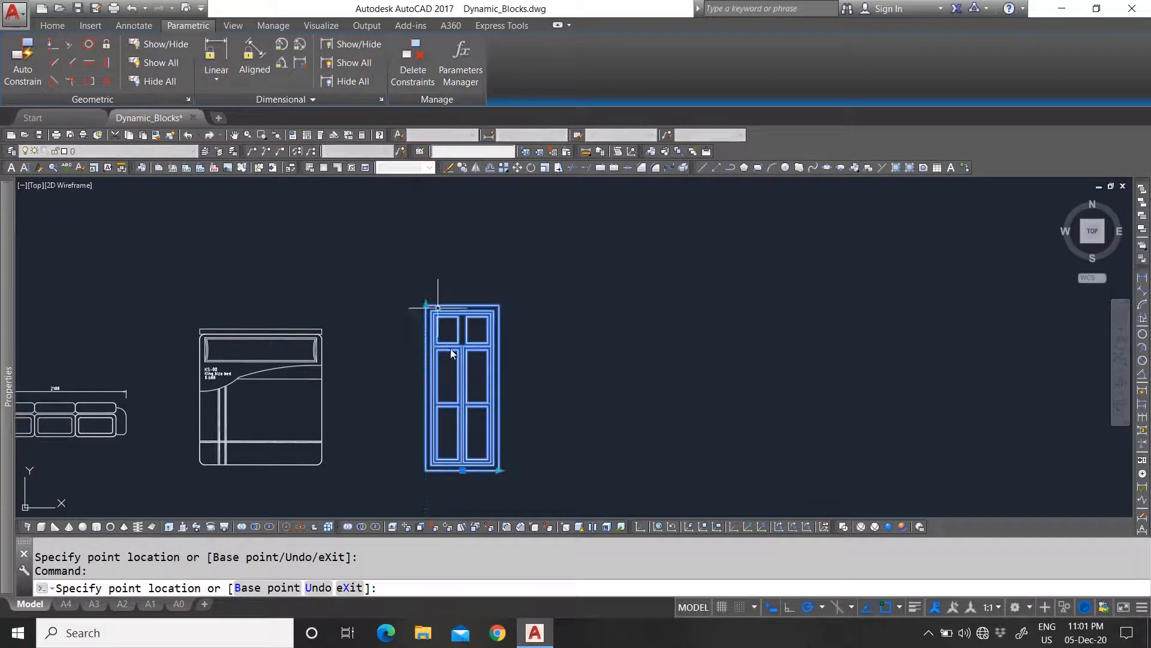
scroll(465, 482, up, 2)
Step: Reselect the window block and vary its height with the height grip, examining the panes and leaving it at a shorter height
key(Escape)
click(560, 398)
click(436, 262)
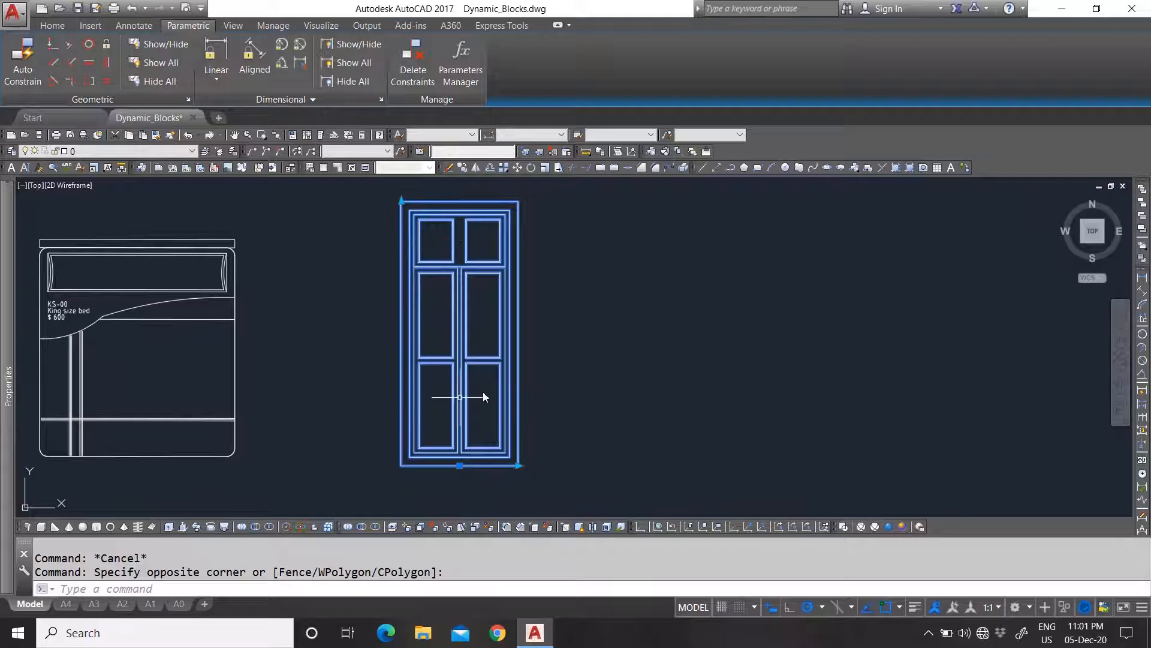
key(Escape)
click(551, 351)
click(422, 324)
click(406, 198)
scroll(401, 301, down, 2)
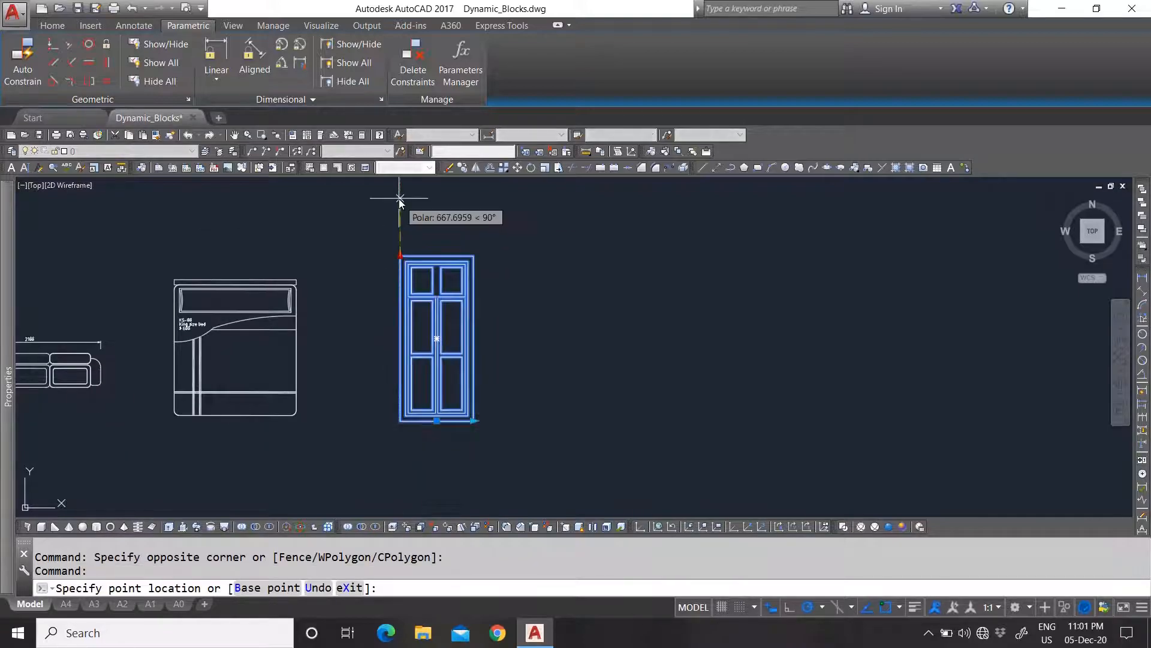
scroll(464, 255, up, 2)
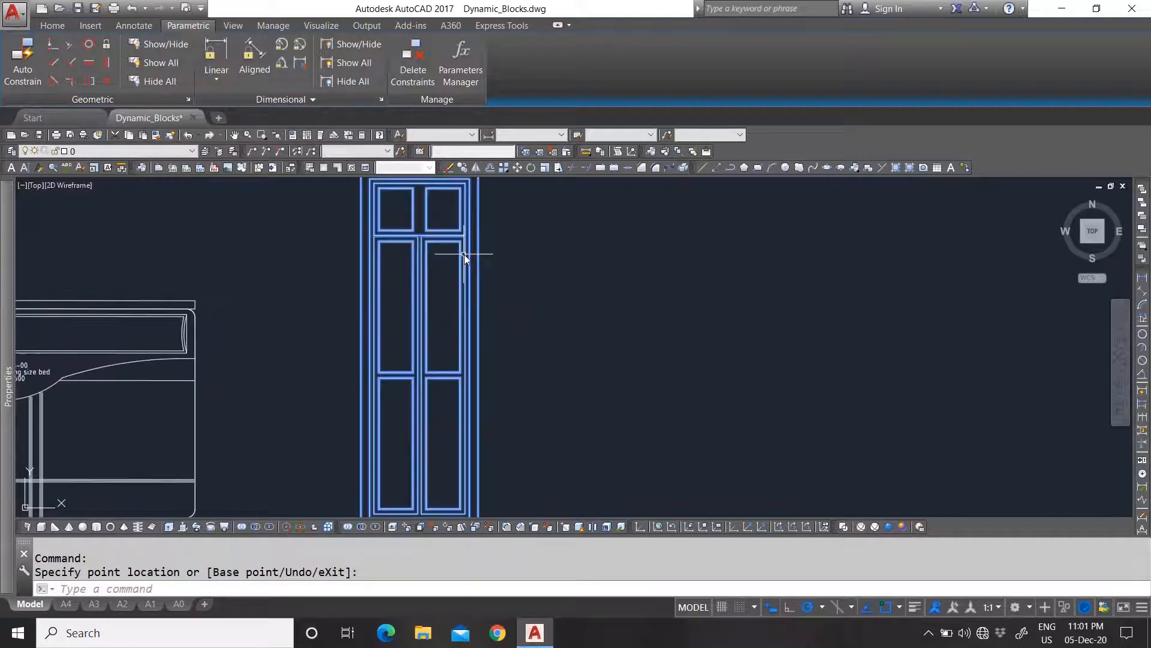
scroll(423, 222, down, 2)
scroll(407, 224, up, 2)
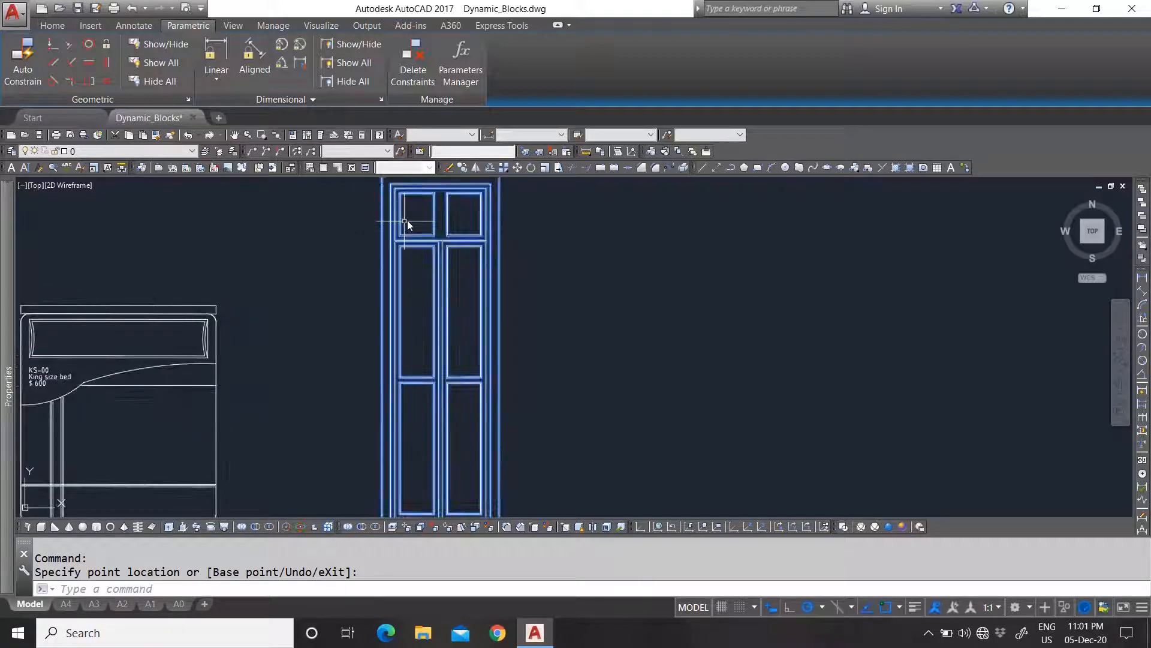
scroll(412, 278, down, 2)
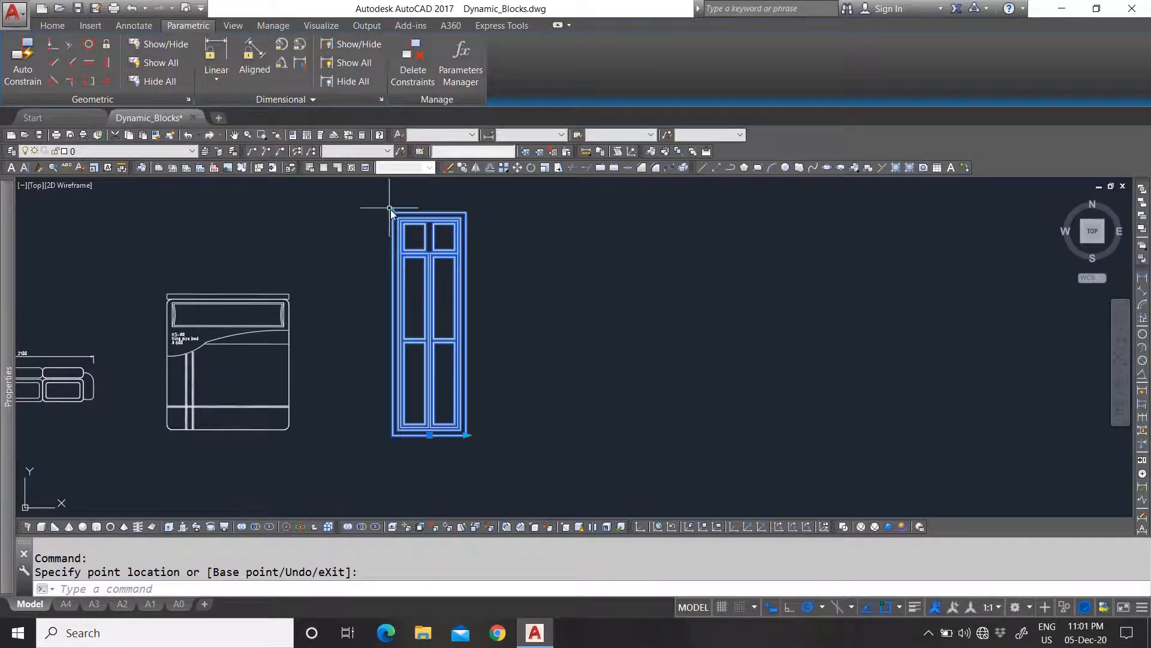
click(393, 277)
scroll(428, 353, up, 1)
scroll(463, 391, down, 1)
scroll(441, 394, up, 2)
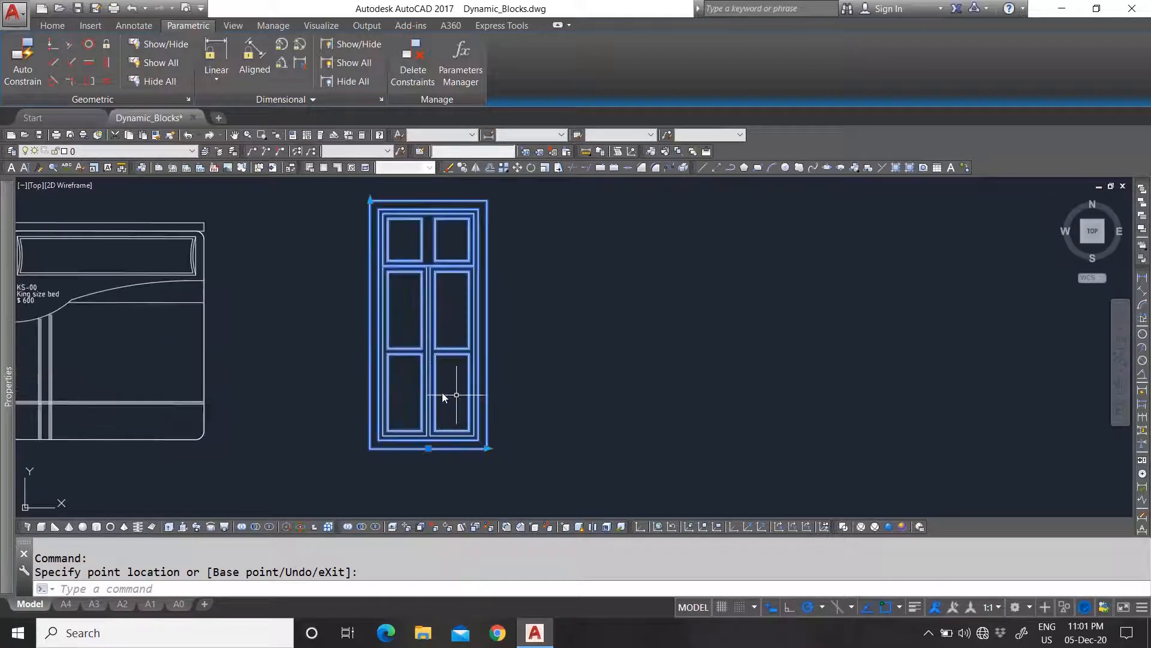
Step: Widen and narrow the window with its width grip to check the panes, and reopen the block in the block editor
click(487, 448)
click(572, 449)
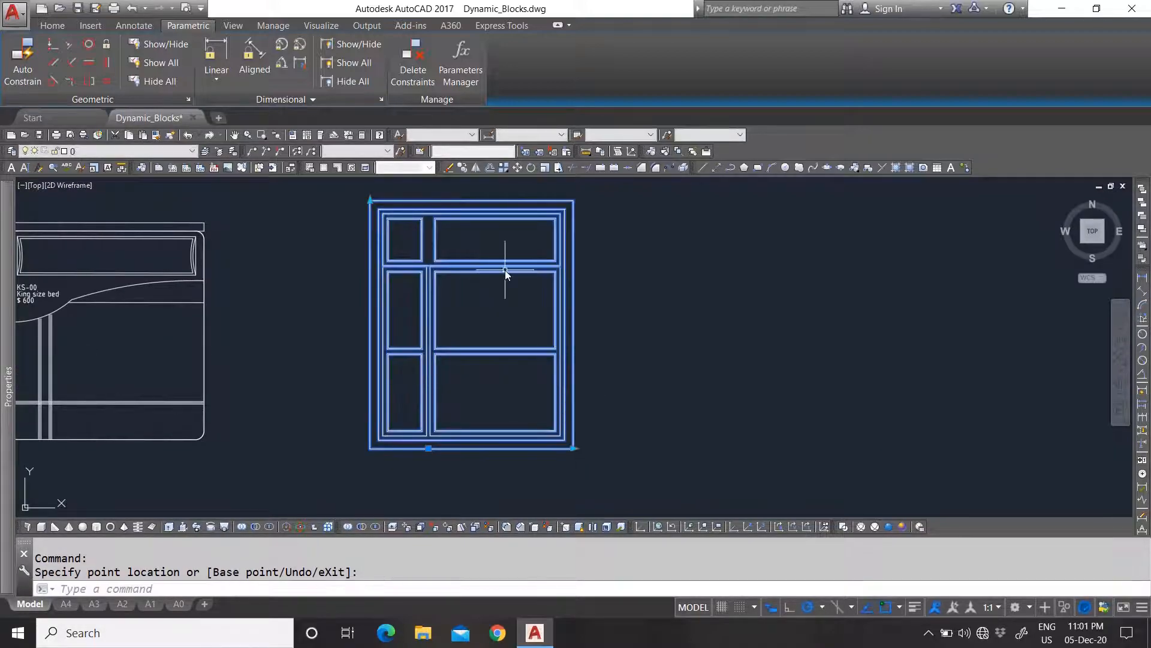
click(574, 448)
click(501, 449)
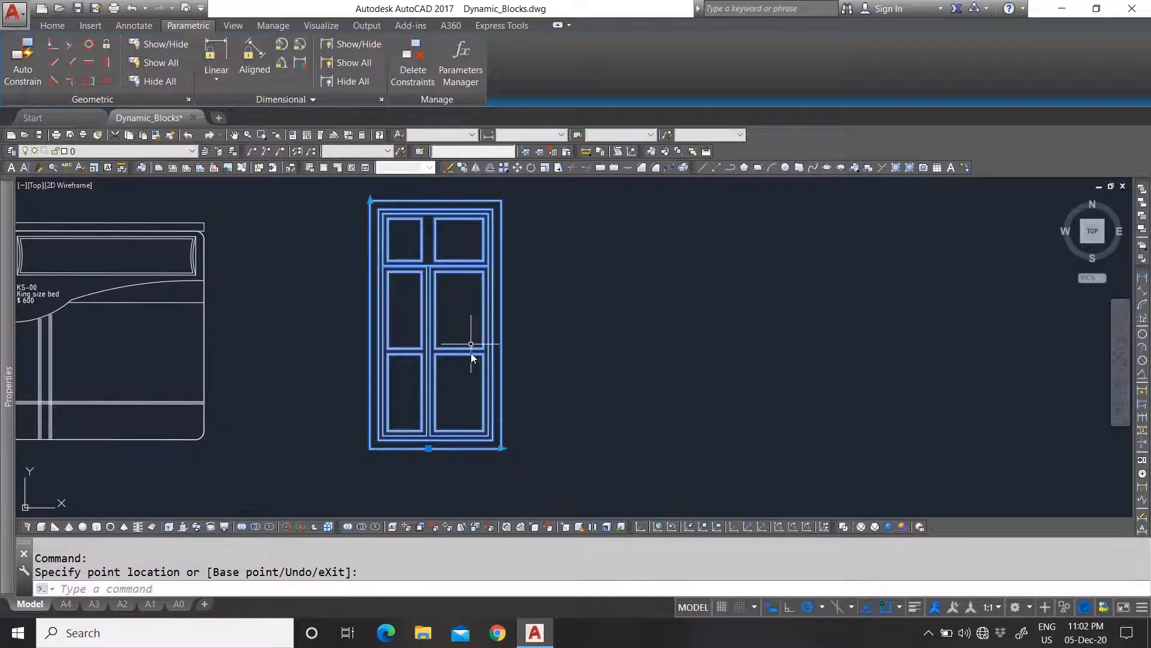
right_click(471, 339)
click(516, 313)
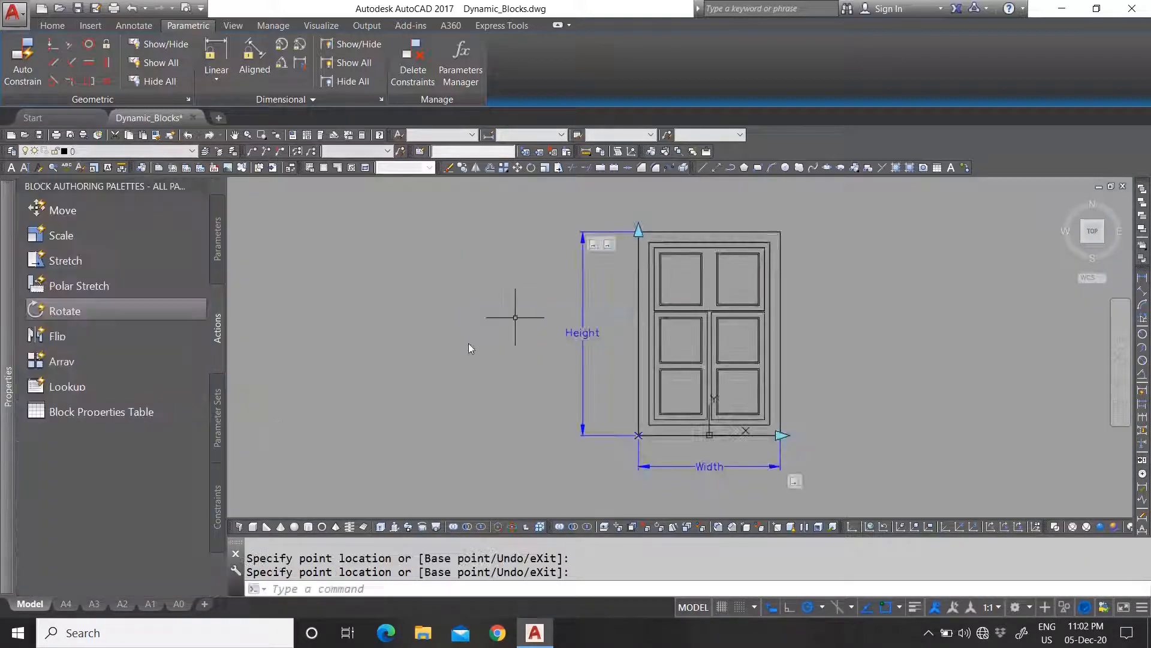
scroll(743, 395, up, 4)
scroll(596, 411, down, 3)
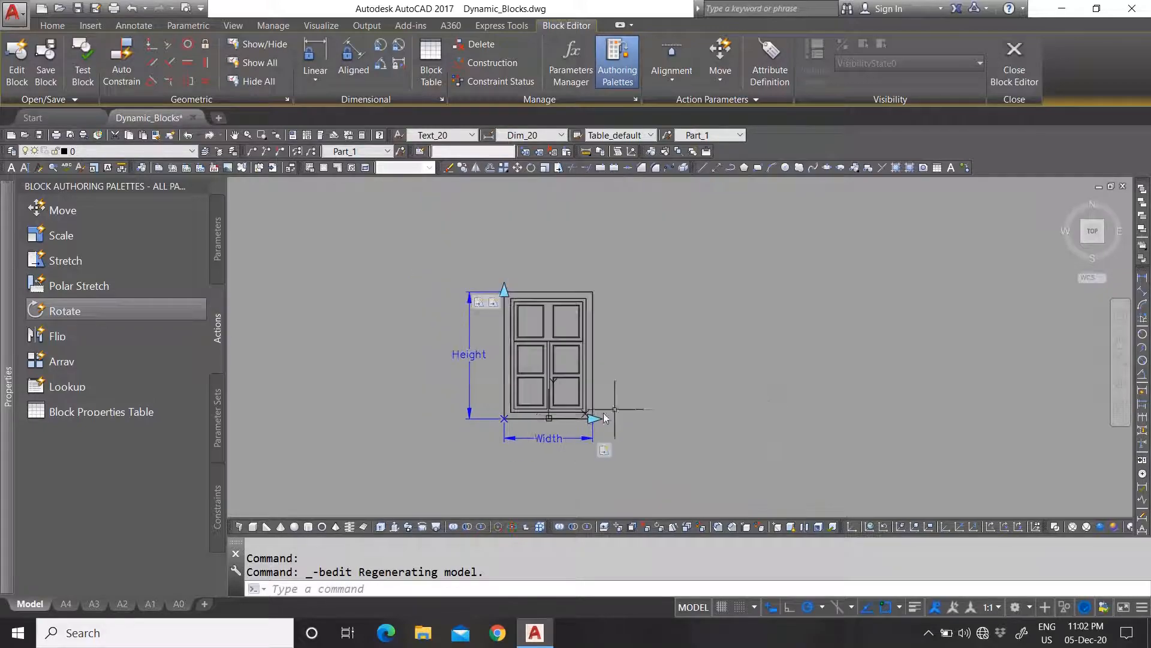
scroll(602, 411, up, 1)
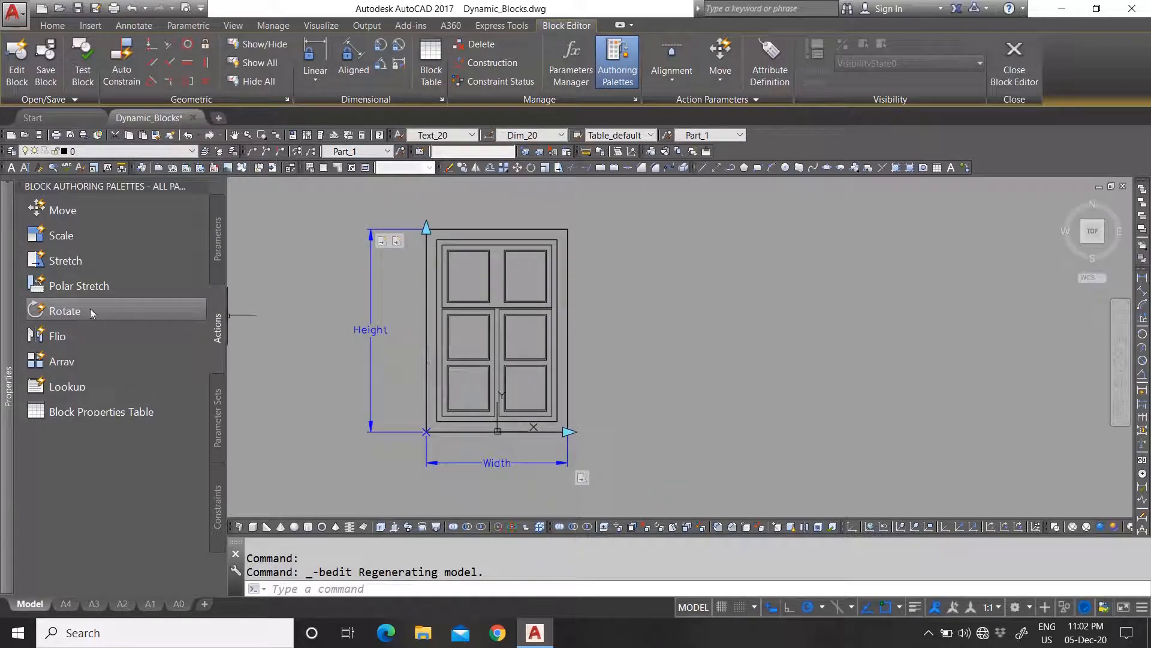
Step: Add a stretch action to the Width parameter's right end point, framing the right side and selecting the rectangles of the two right lower panes
click(64, 261)
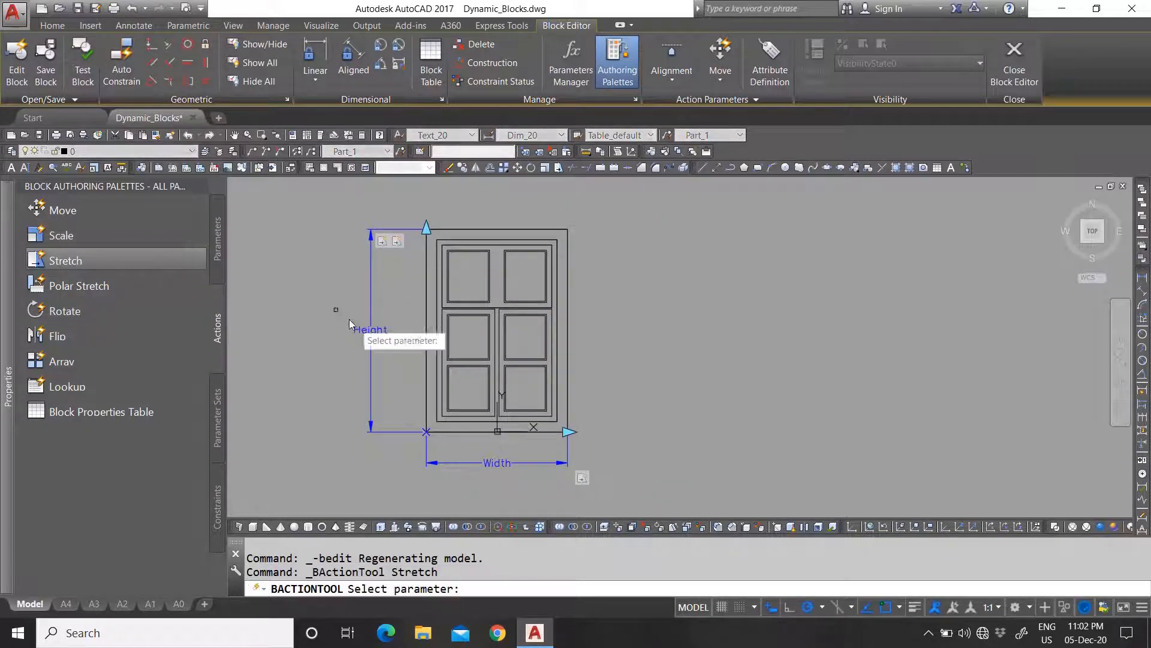
scroll(482, 309, up, 3)
scroll(527, 326, down, 3)
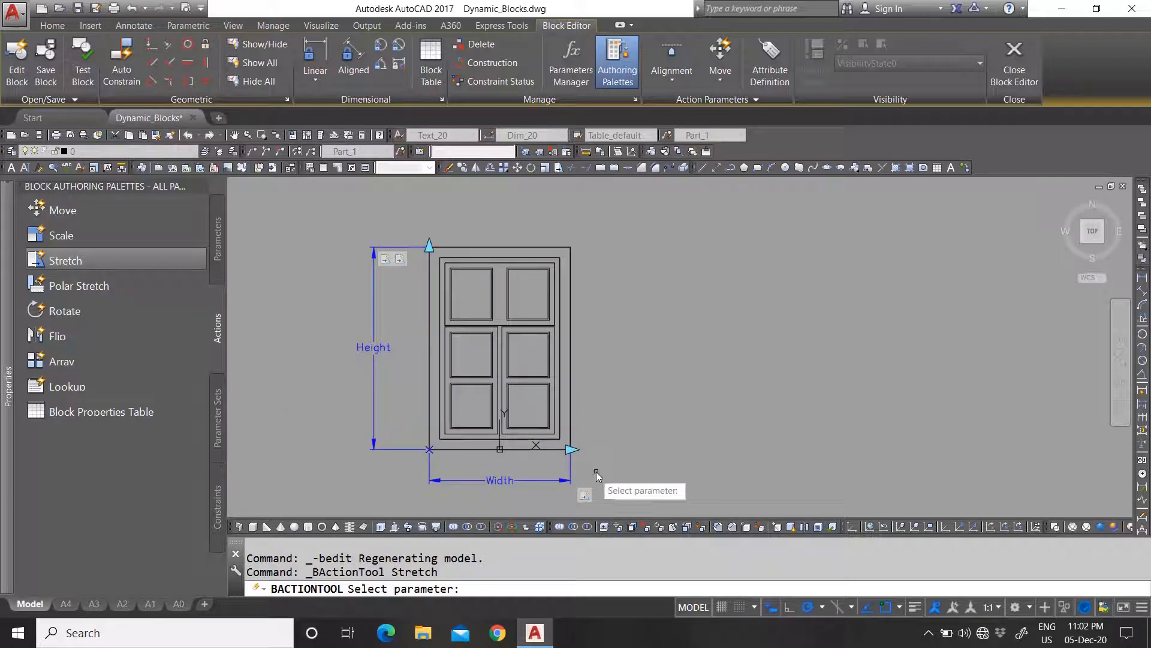
click(500, 480)
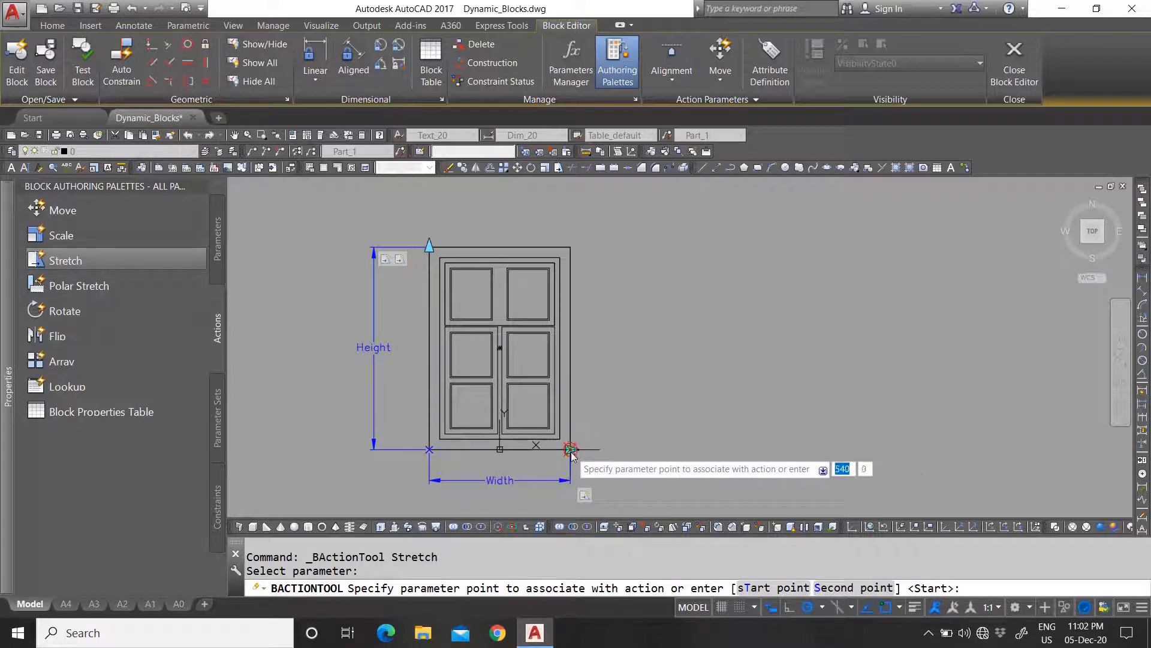
click(571, 454)
scroll(586, 422, up, 2)
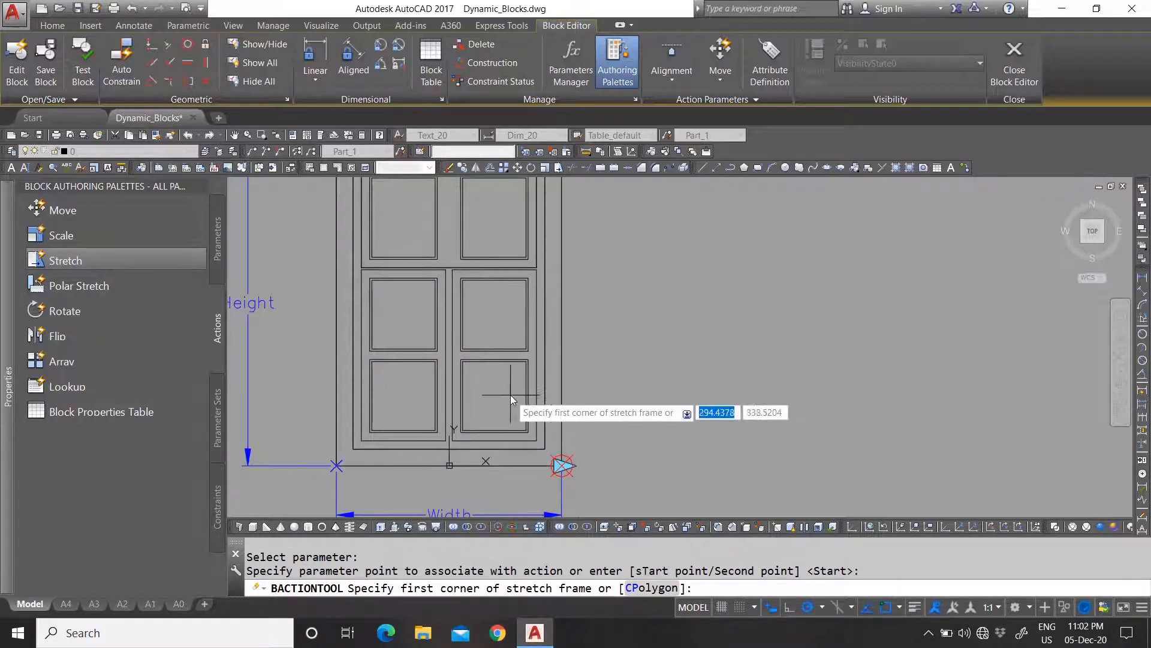
scroll(519, 413, up, 2)
click(545, 455)
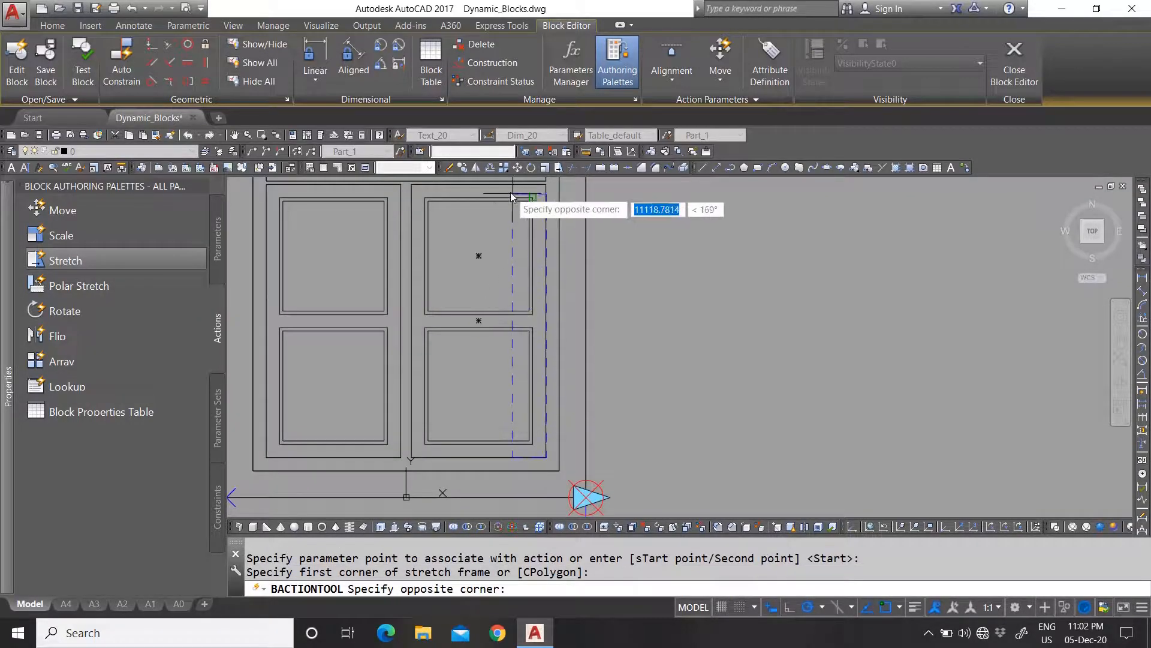
click(479, 185)
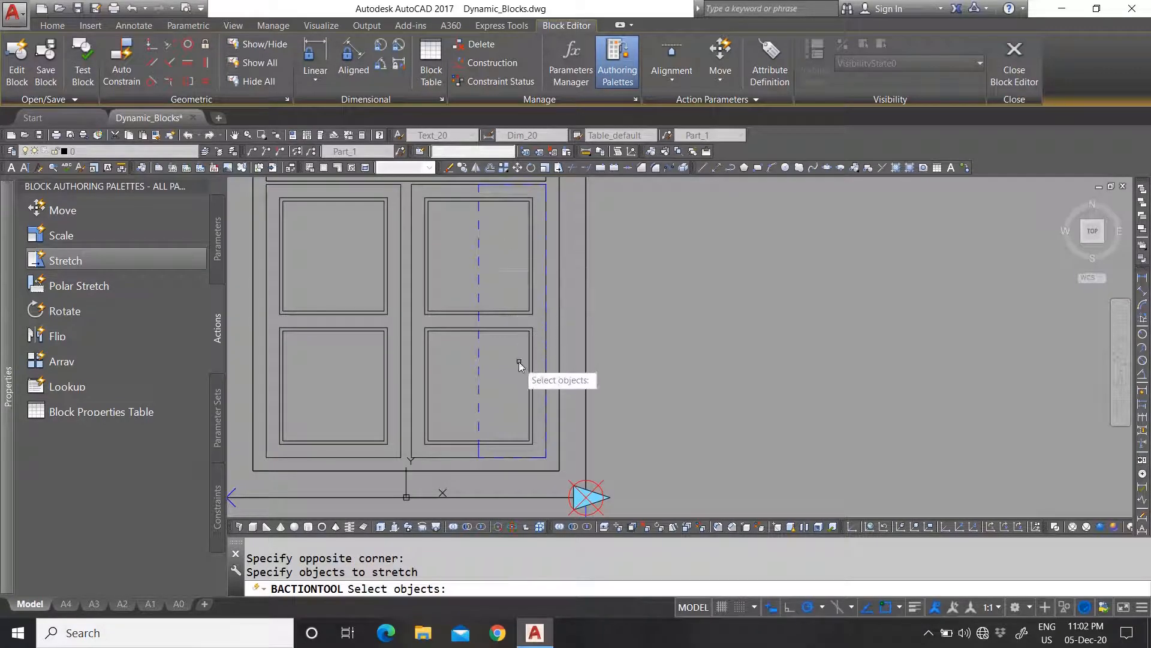
click(512, 365)
click(499, 260)
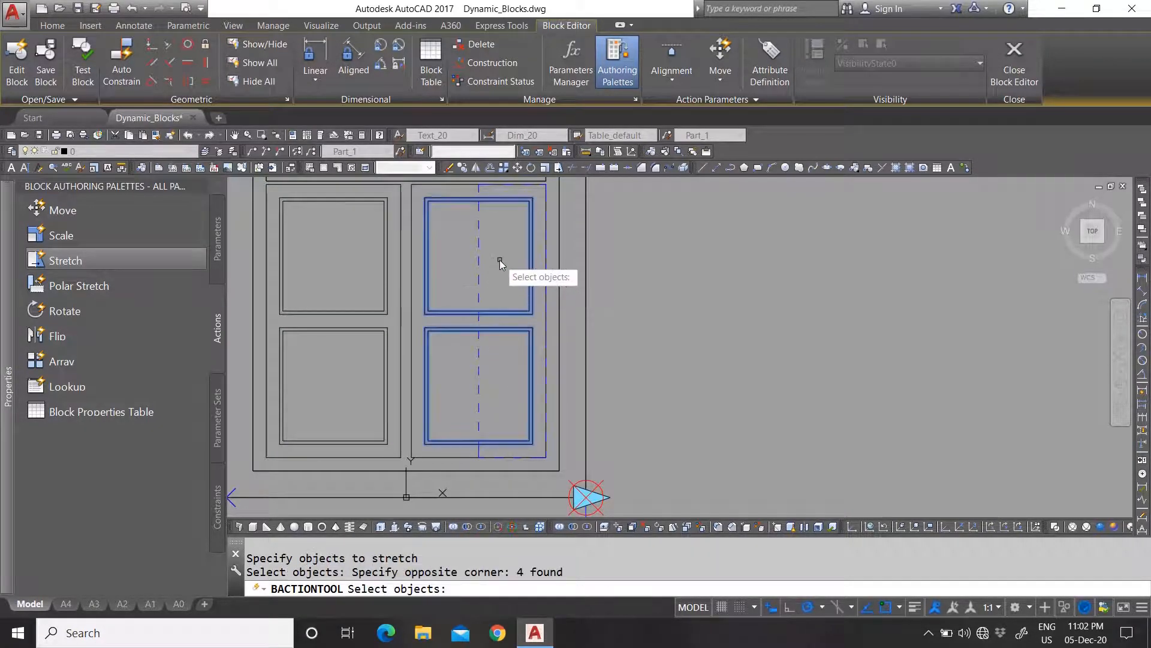
key(Return)
scroll(560, 402, down, 5)
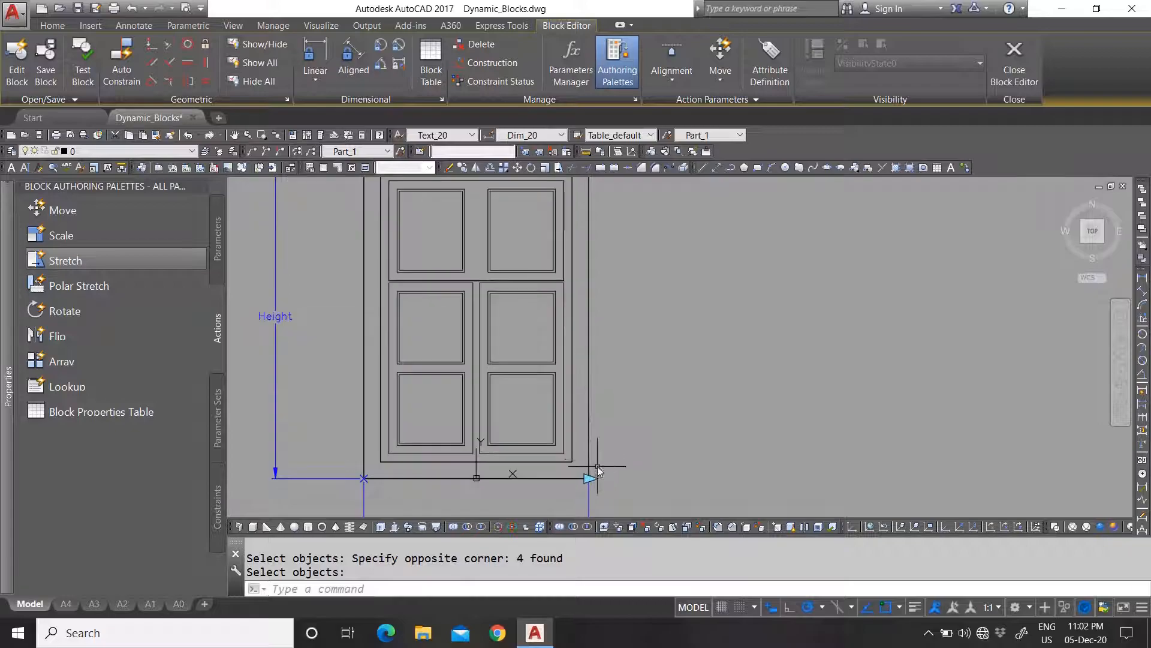
Step: Set the new Width stretch action's distance multiplier to 0.5 and close the block editor, saving the changes
scroll(579, 466, up, 3)
click(594, 463)
key(ctrl+1)
click(244, 448)
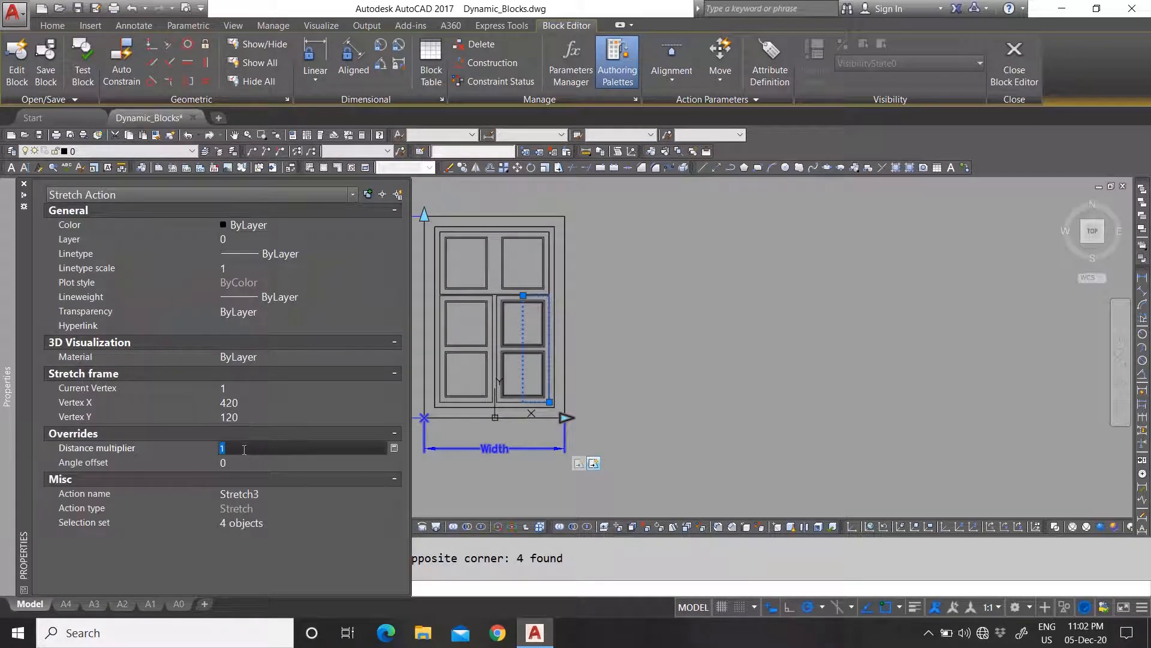
text(0.5)
key(Tab)
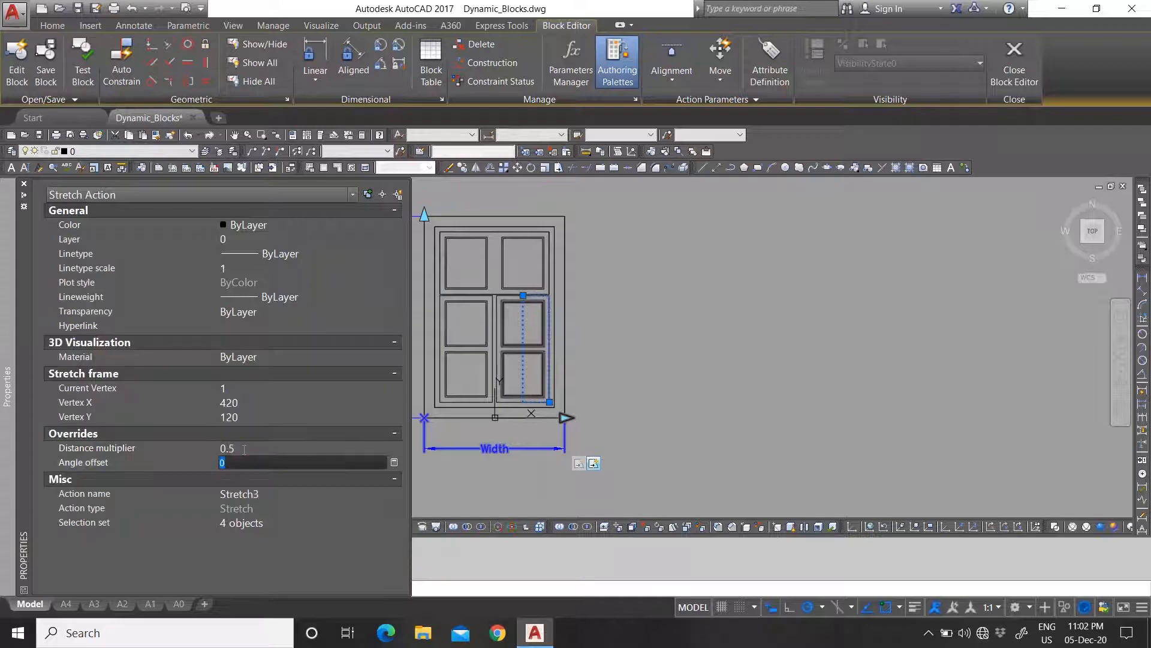
key(ctrl+1)
key(Escape)
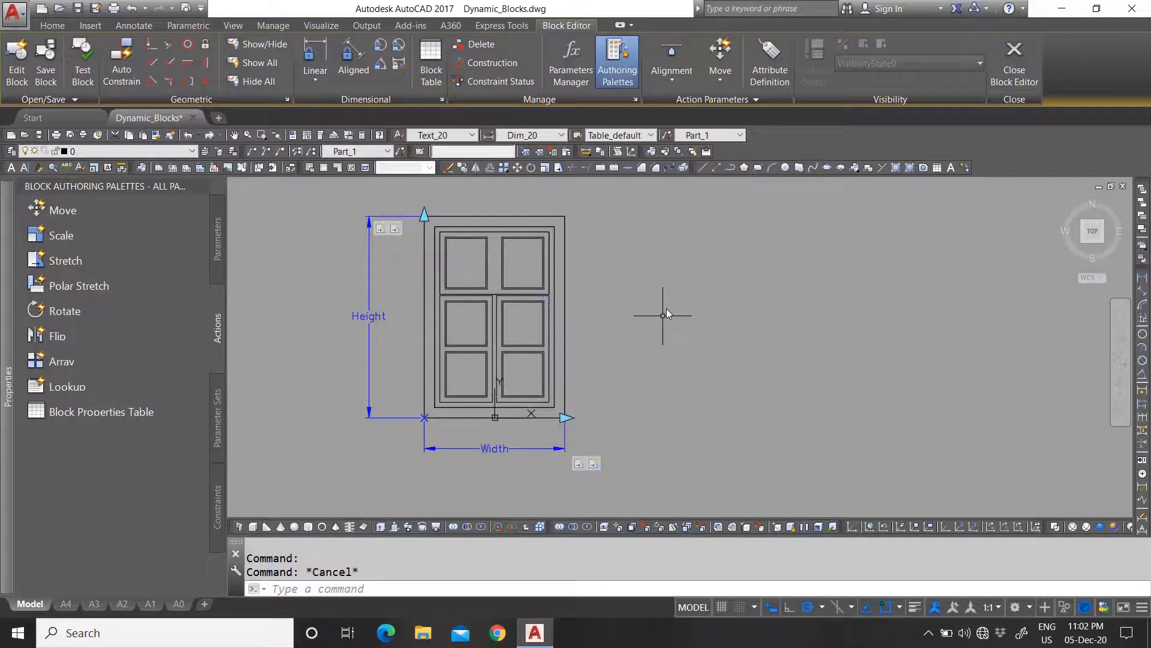
click(1012, 70)
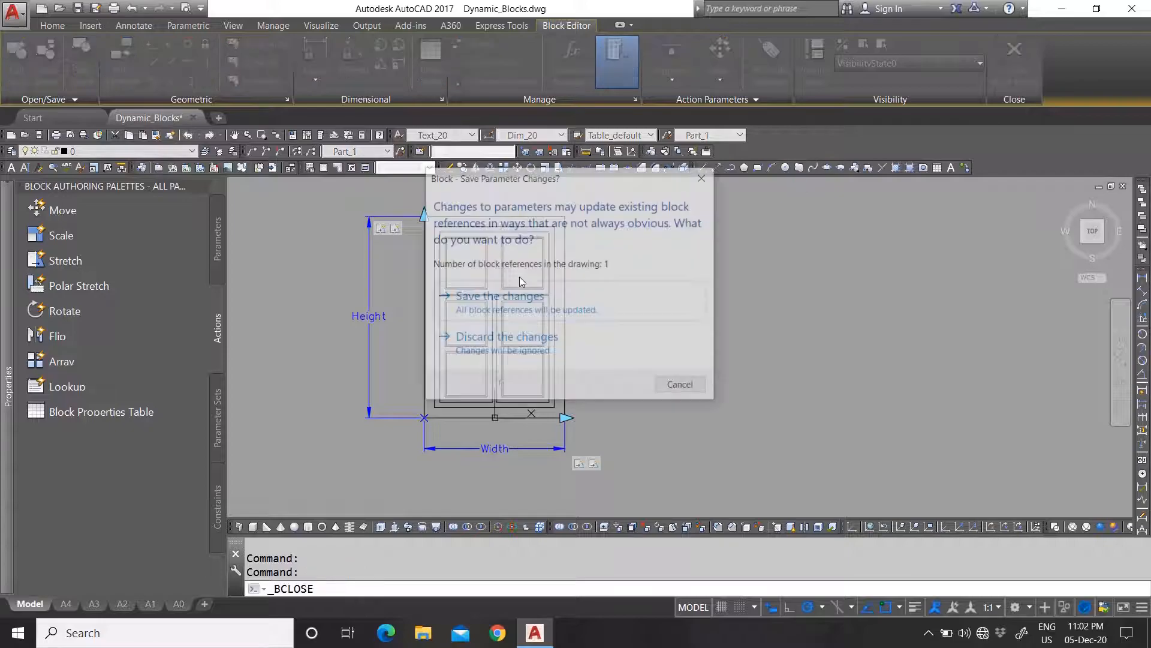
click(548, 300)
Step: Reset the window block in the drawing to its default size
scroll(504, 282, up, 5)
drag(611, 317, 498, 287)
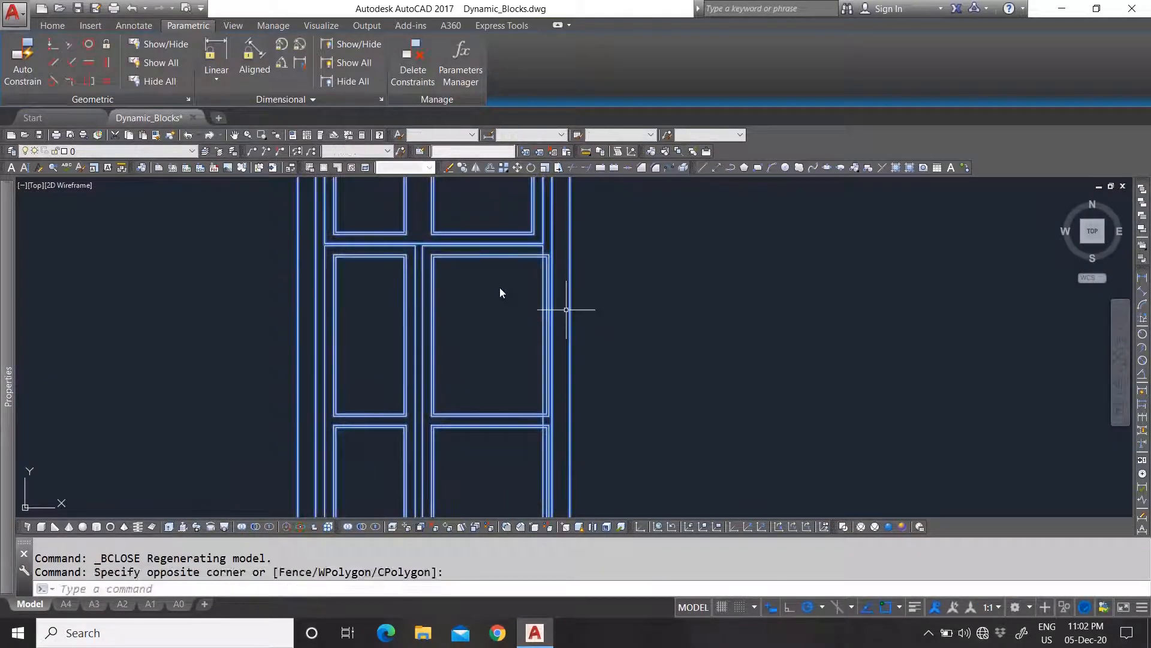
right_click(499, 286)
click(552, 304)
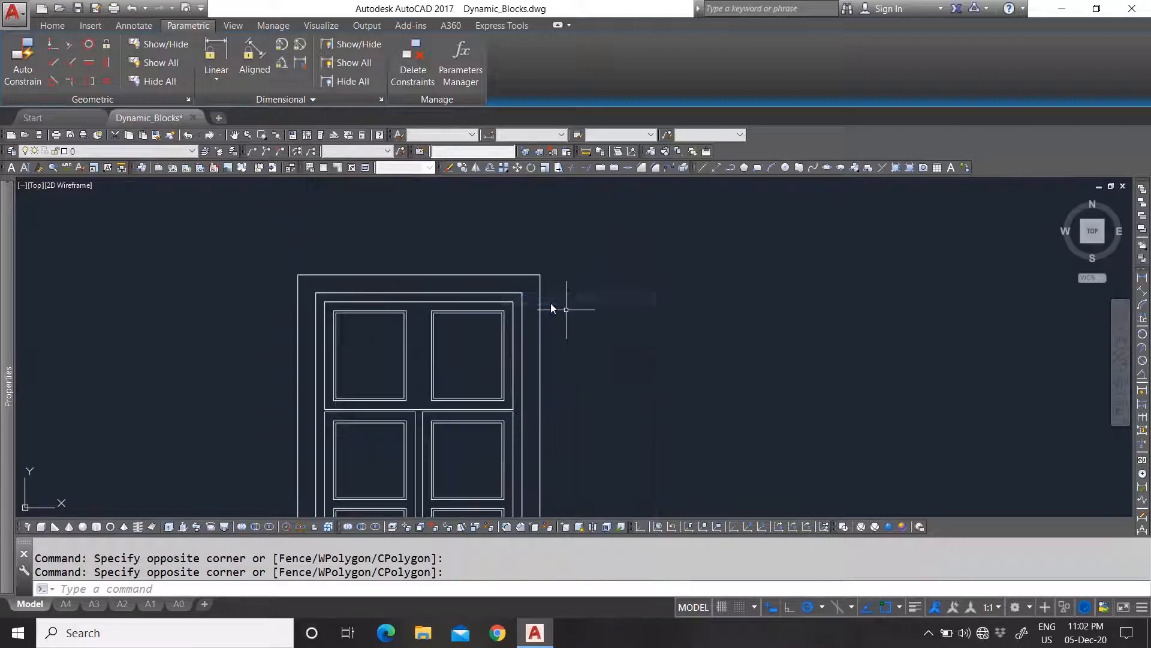
Step: Widen the window with its width grip to test the panes, and reopen the block in the block editor
click(455, 343)
scroll(505, 292, down, 3)
click(411, 314)
scroll(505, 341, up, 4)
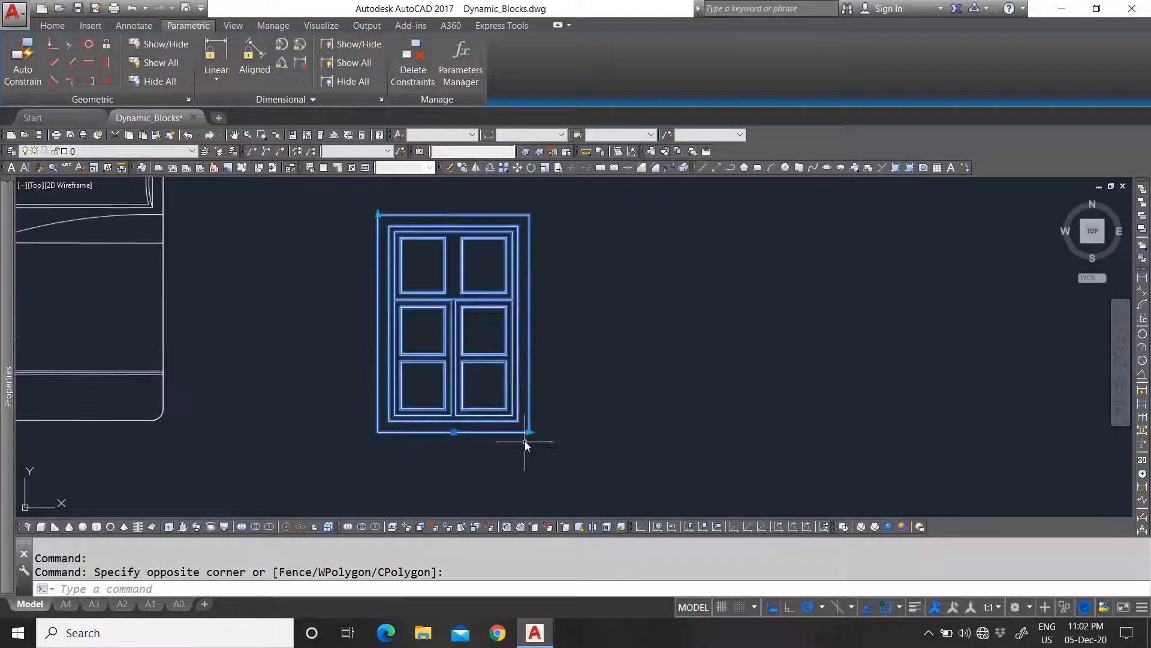
click(528, 436)
click(666, 280)
click(598, 257)
right_click(598, 256)
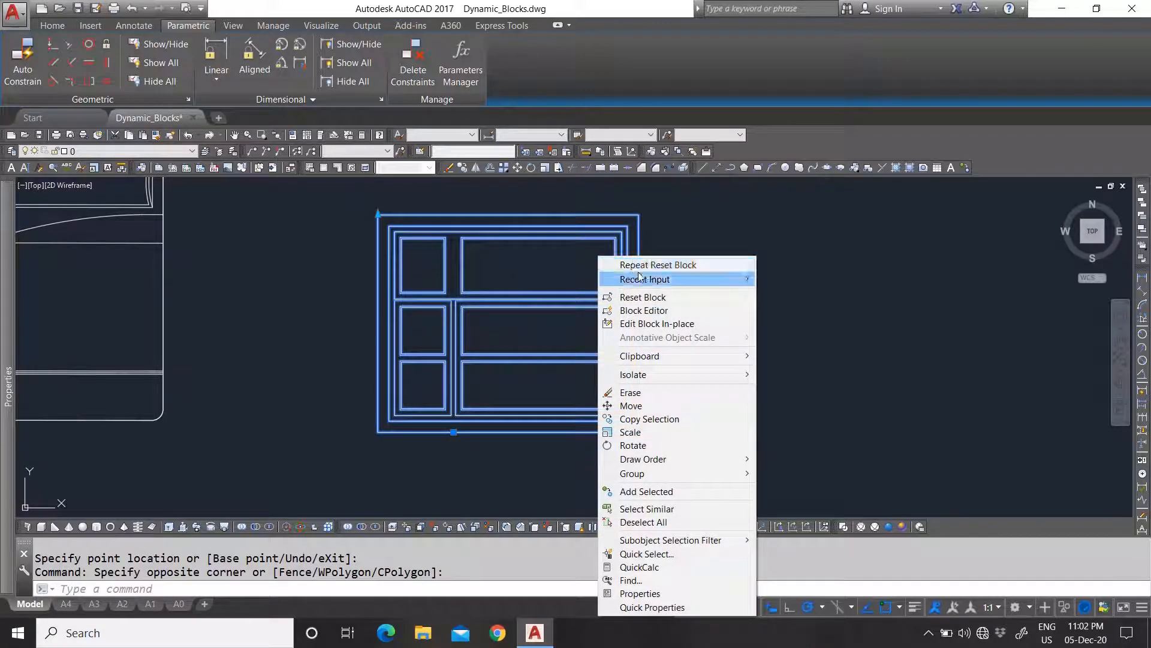
click(652, 309)
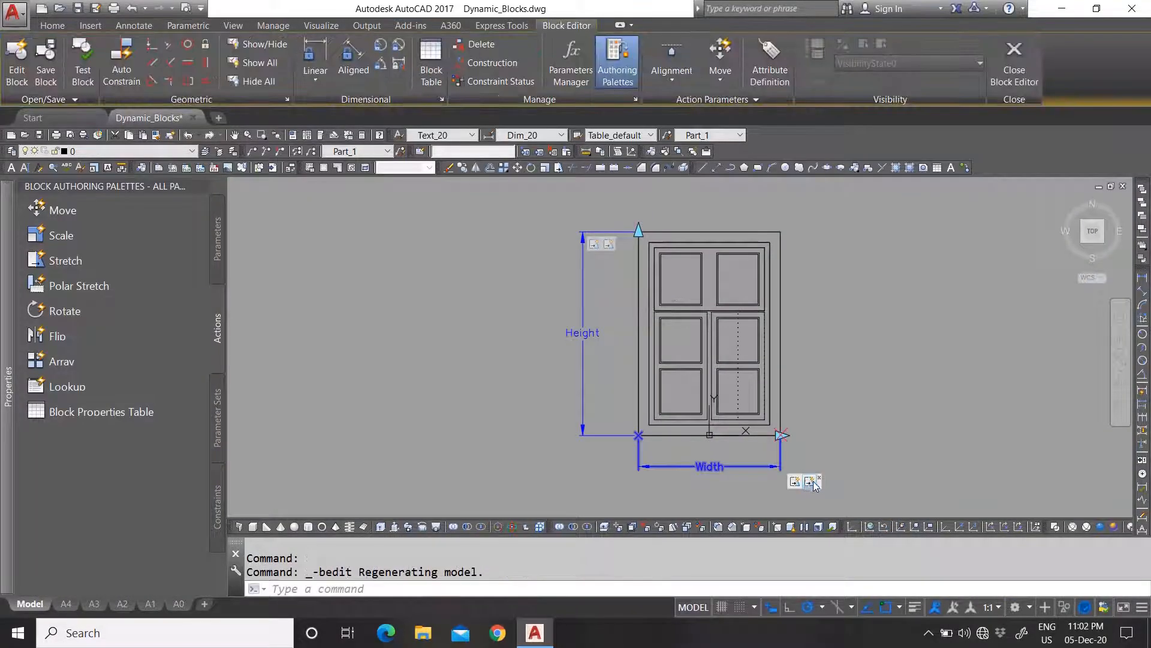
Step: Reshape the 0.5-multiplier Width stretch frame to span the central stiles, from inside the left lower panes to just inside the right lower panes
scroll(814, 357, up, 6)
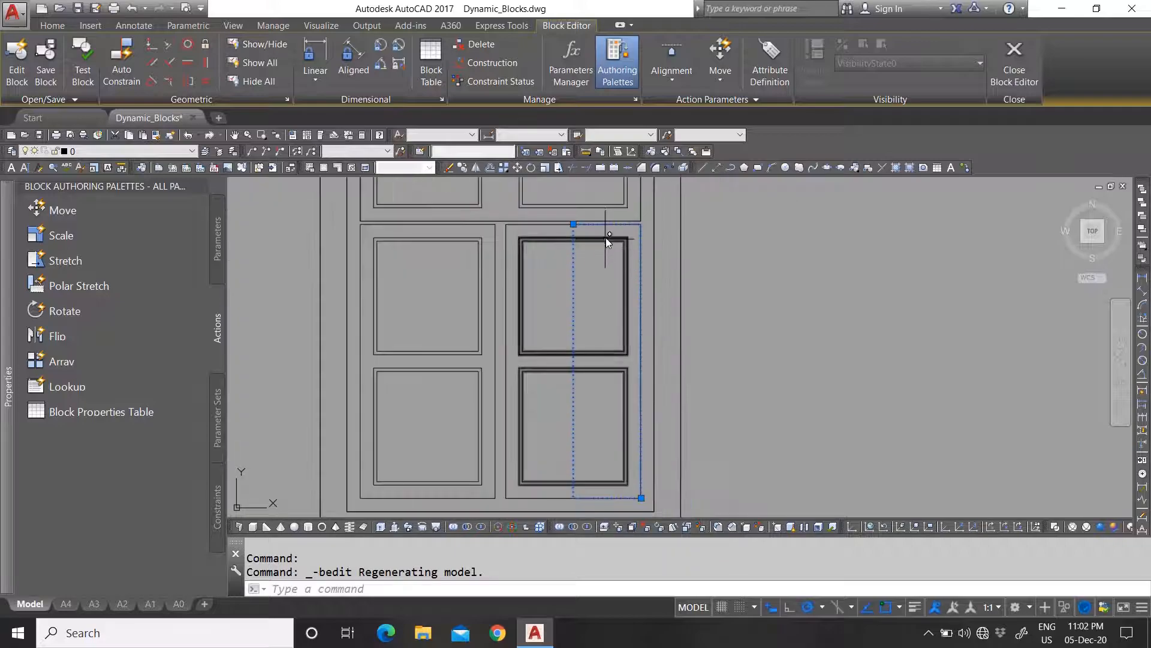
scroll(571, 236, up, 2)
click(573, 211)
scroll(418, 210, up, 4)
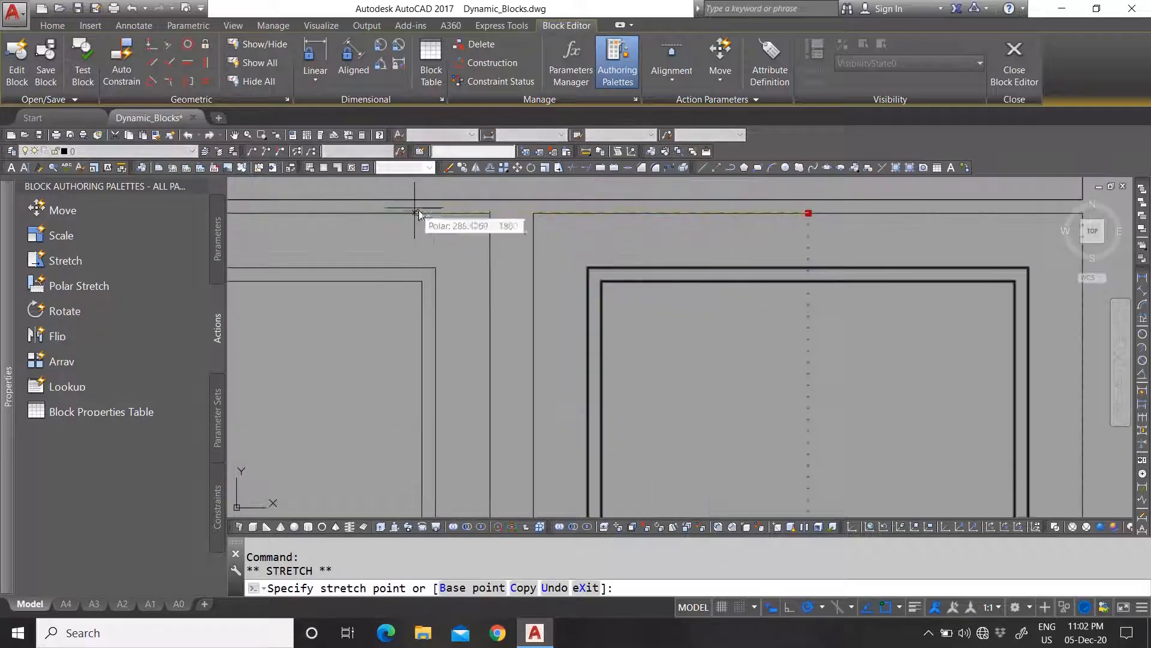
click(380, 209)
scroll(528, 248, down, 5)
scroll(650, 426, up, 4)
click(663, 422)
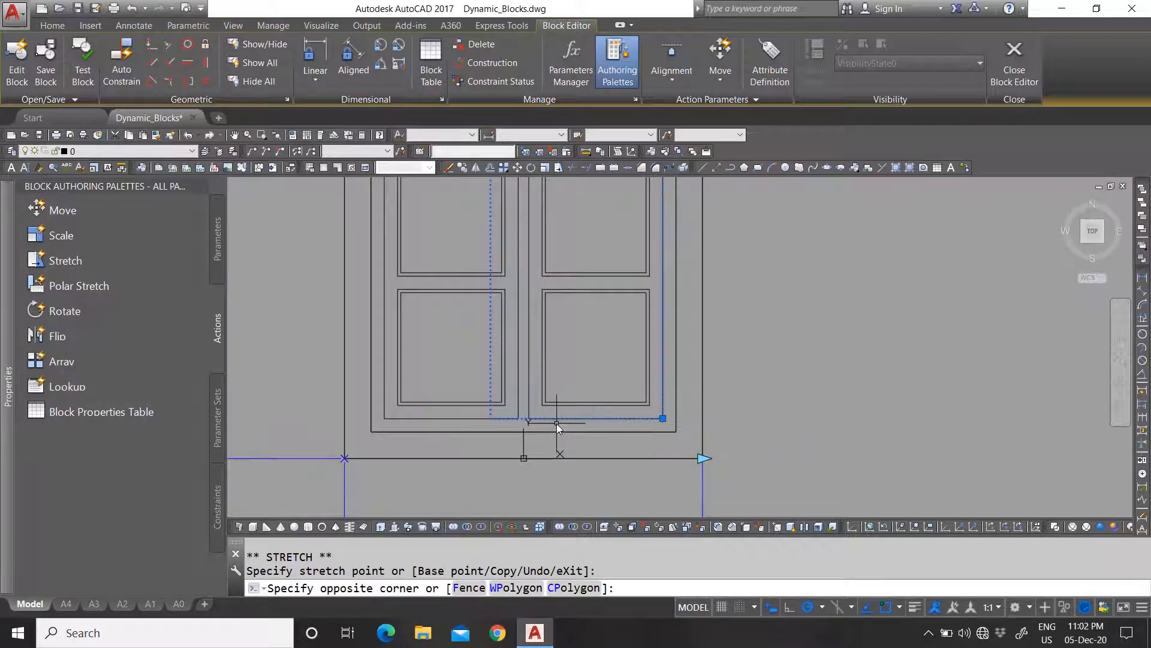
click(557, 423)
click(663, 418)
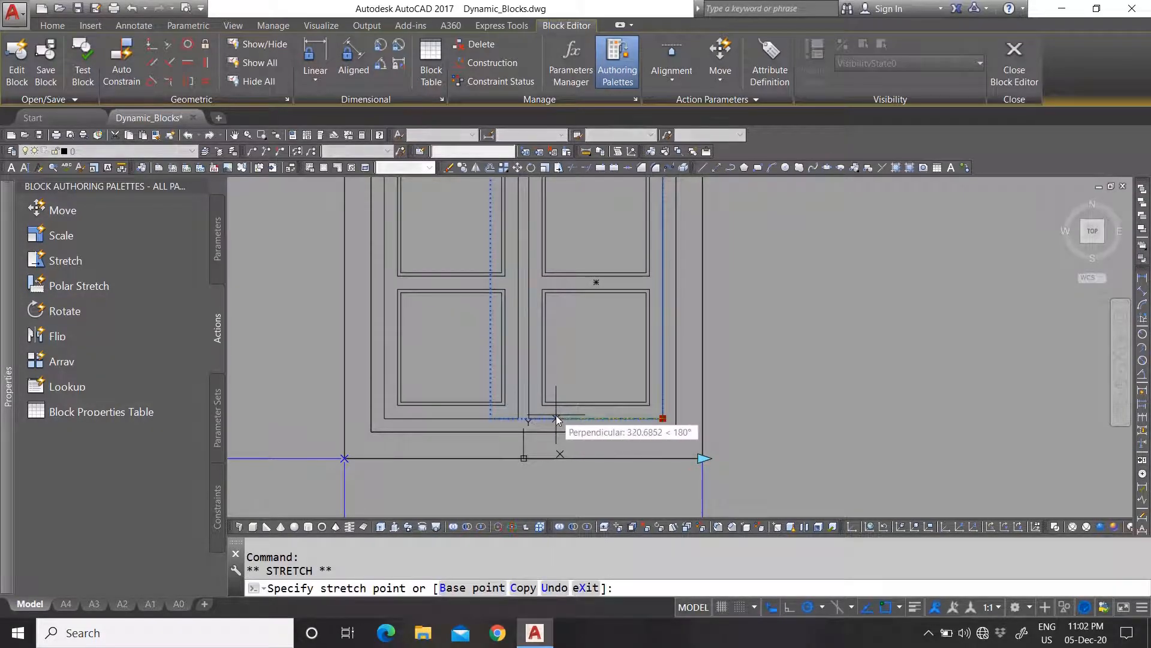
click(556, 415)
scroll(578, 412, down, 3)
scroll(582, 366, up, 2)
scroll(555, 387, down, 2)
scroll(617, 465, up, 2)
Step: Add the left lower panes' rectangles and both lower sash frames to that Width stretch action's selection set, keeping its stretch frame
right_click(660, 495)
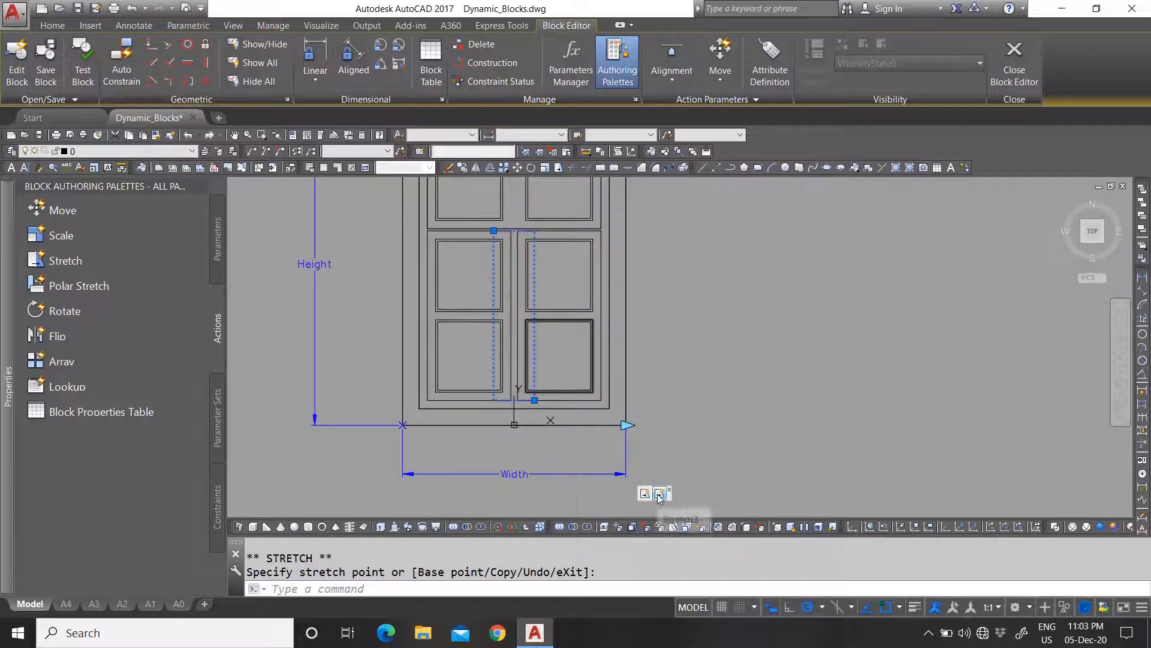
mouse_move(720, 521)
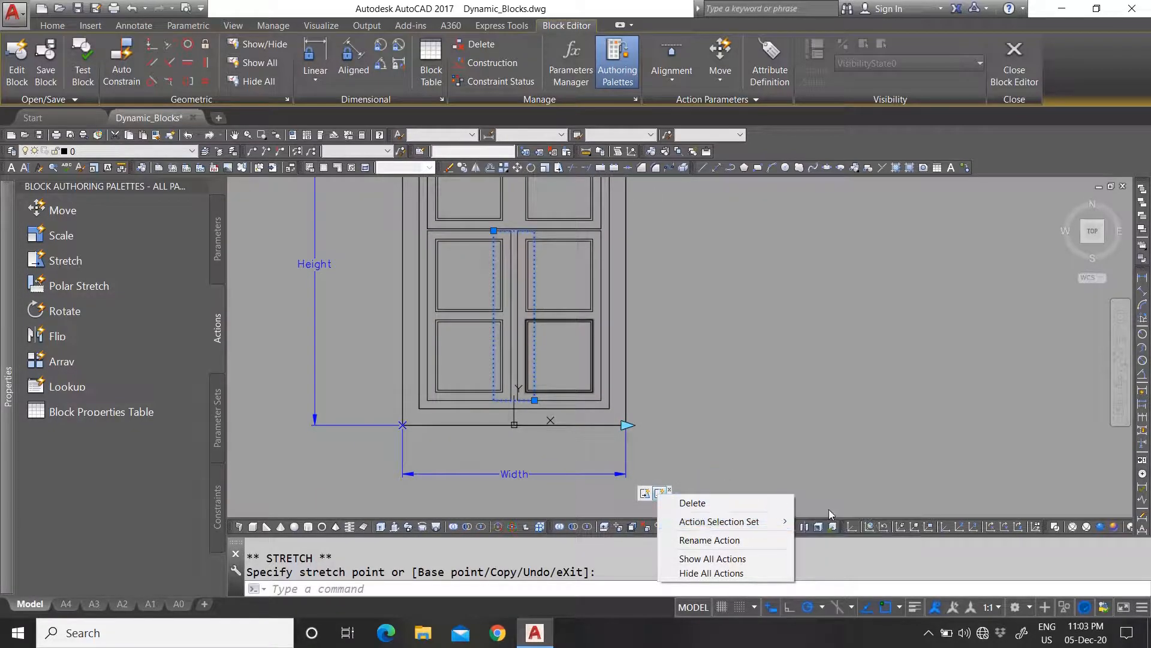
click(829, 535)
key(Return)
scroll(513, 333, up, 4)
click(513, 356)
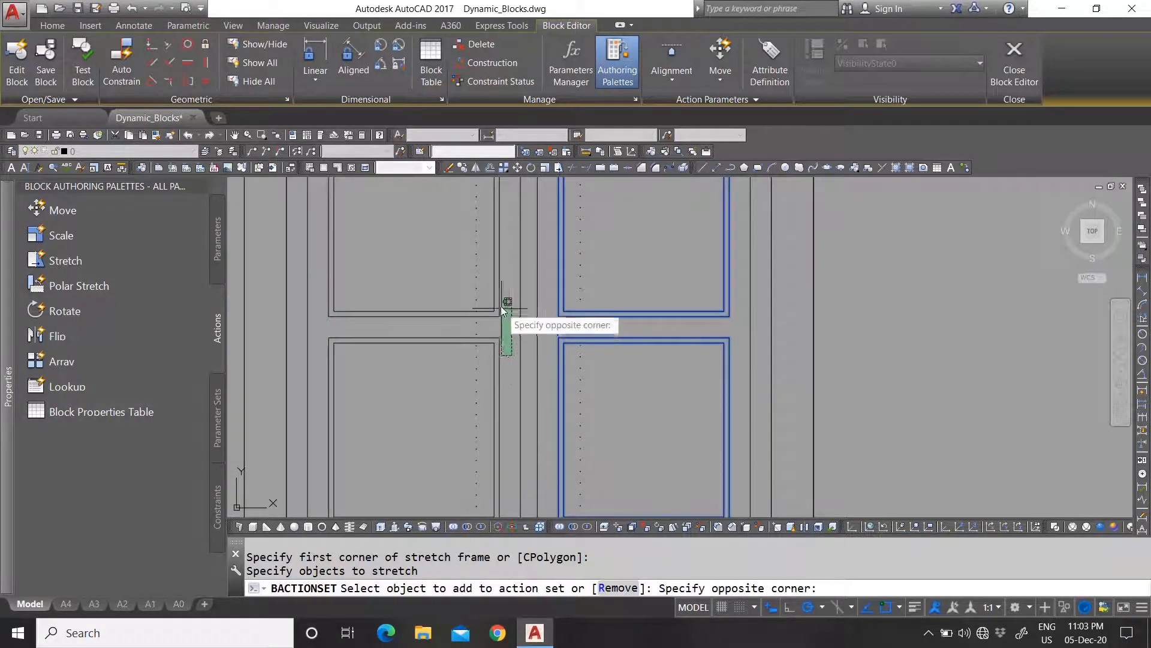
click(490, 283)
scroll(519, 341, down, 4)
scroll(525, 348, up, 4)
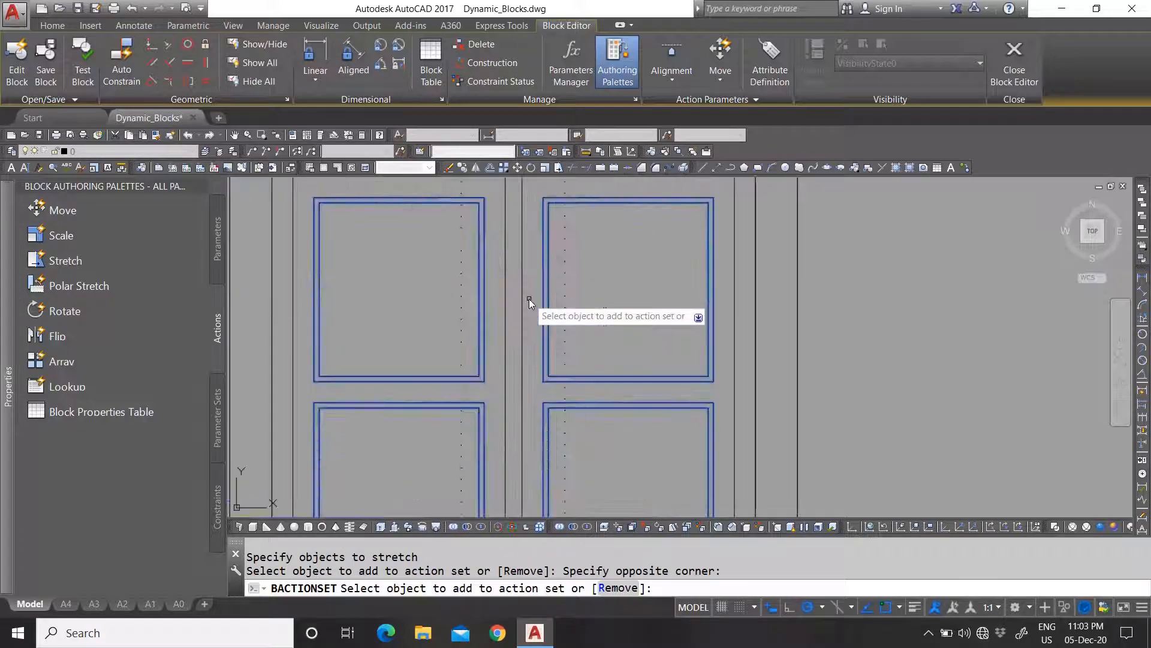
click(526, 322)
scroll(527, 322, down, 4)
click(509, 309)
scroll(516, 319, up, 4)
key(Return)
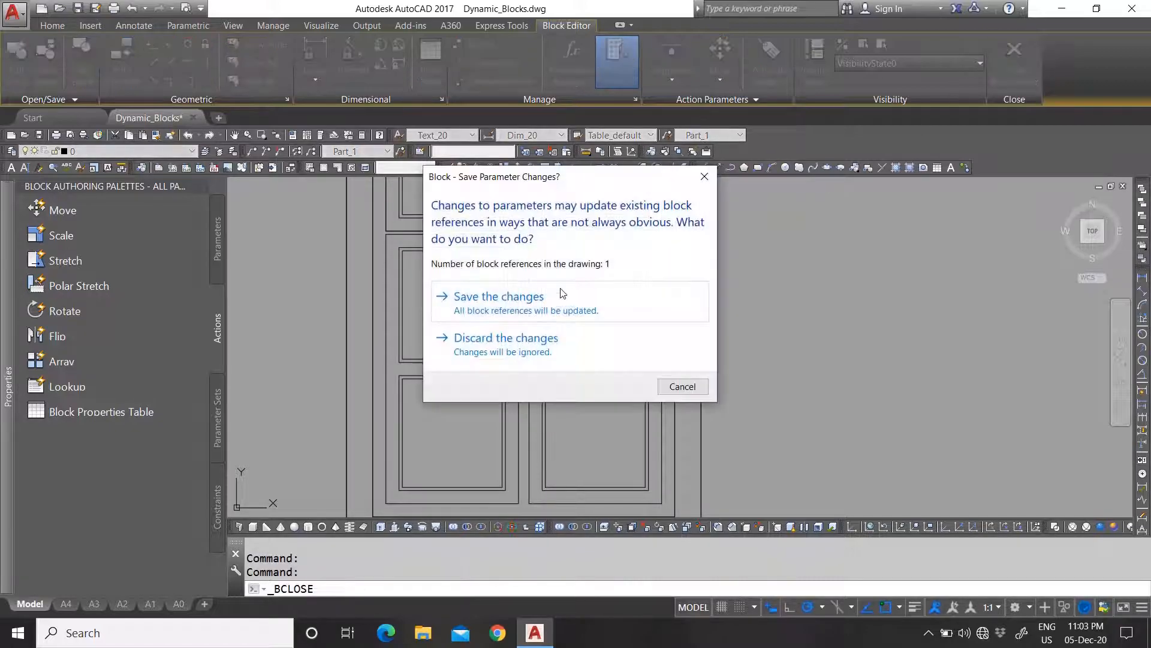
Step: Save the block changes, select the window in the drawing and reopen it in the block editor
click(566, 292)
scroll(525, 323, up, 2)
click(514, 327)
right_click(512, 317)
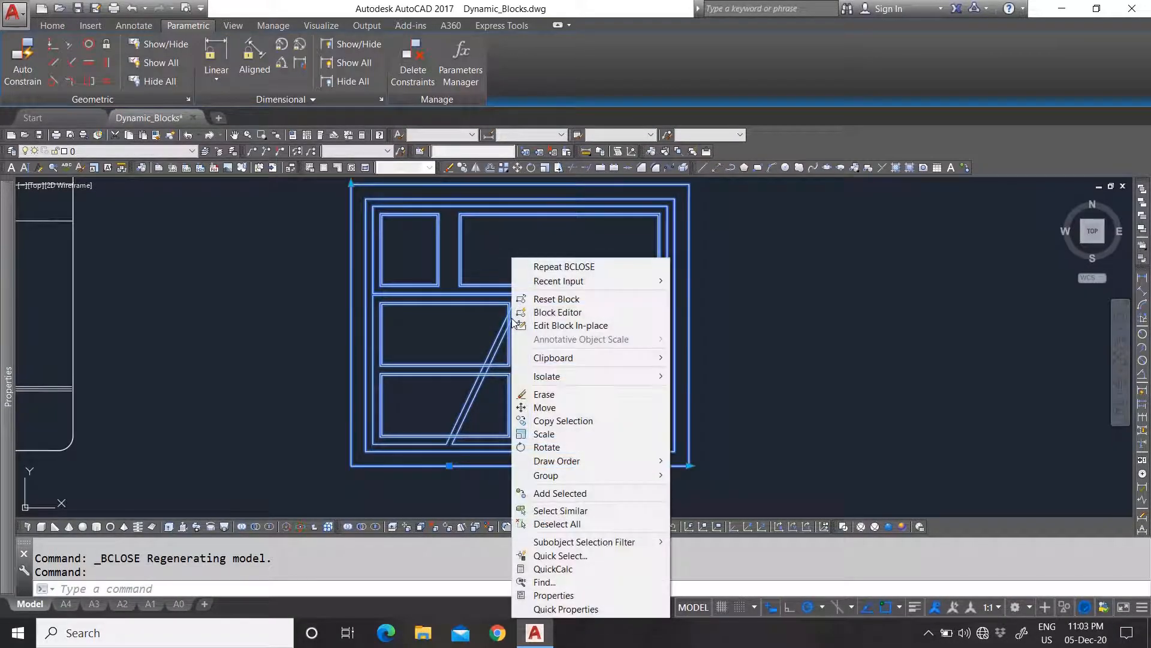
click(568, 313)
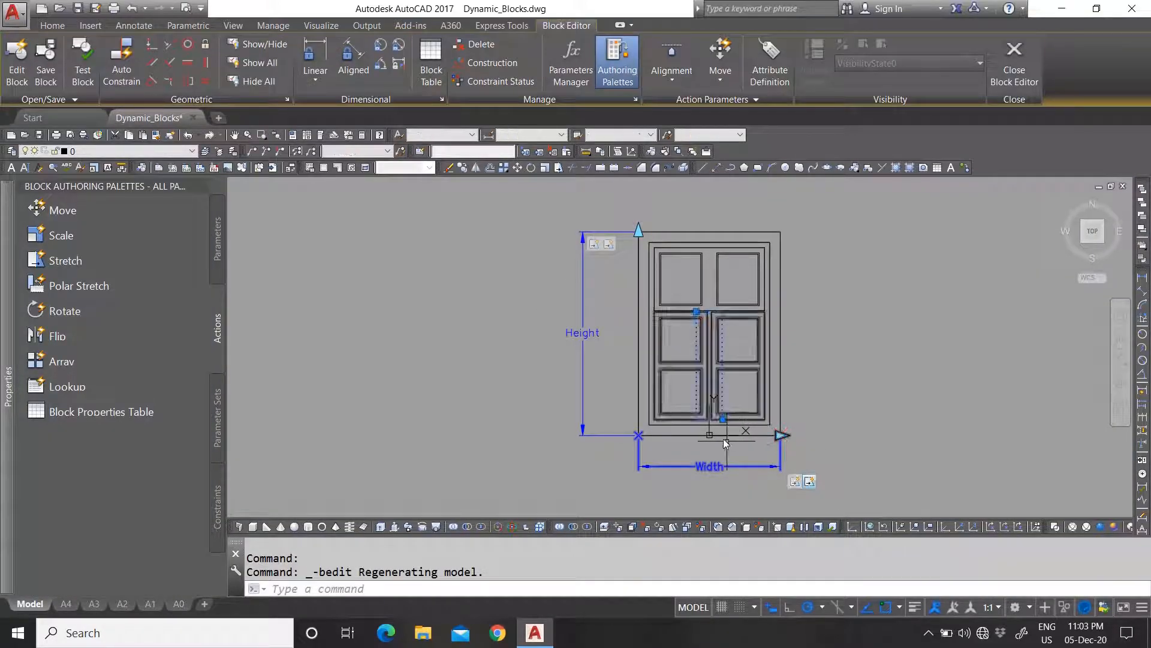
Step: Extend the central stretch frame slightly below and above the lower sash frames, and close the block editor, saving the changes
scroll(723, 438, up, 7)
click(721, 348)
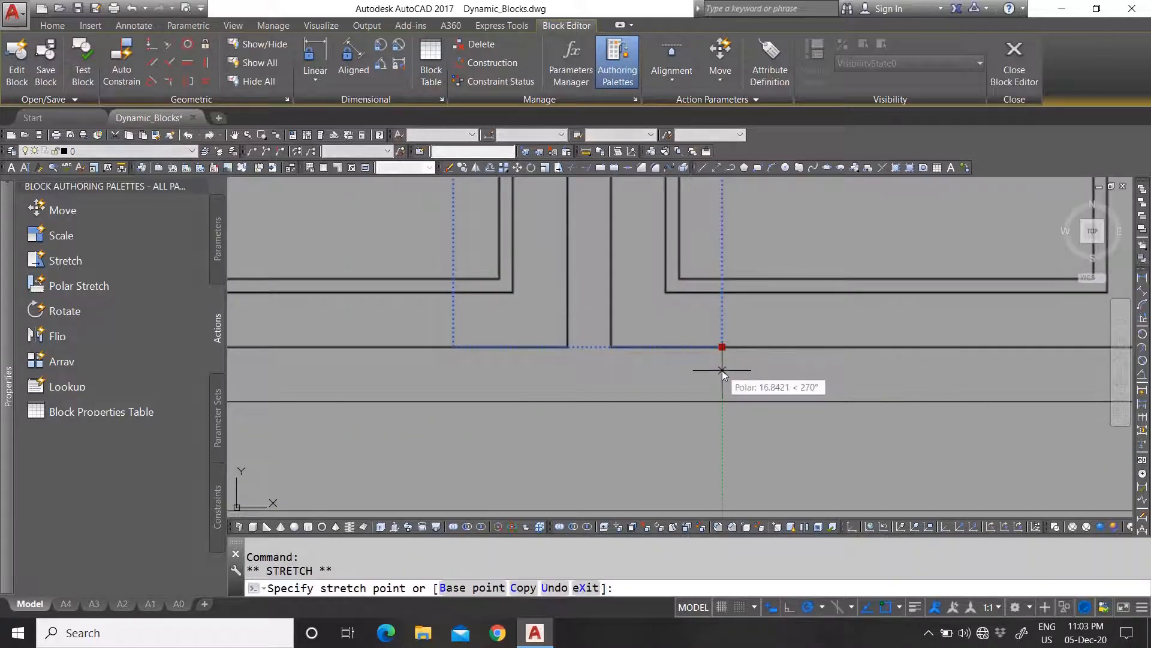
scroll(454, 394, down, 5)
scroll(455, 336, down, 3)
scroll(447, 254, up, 10)
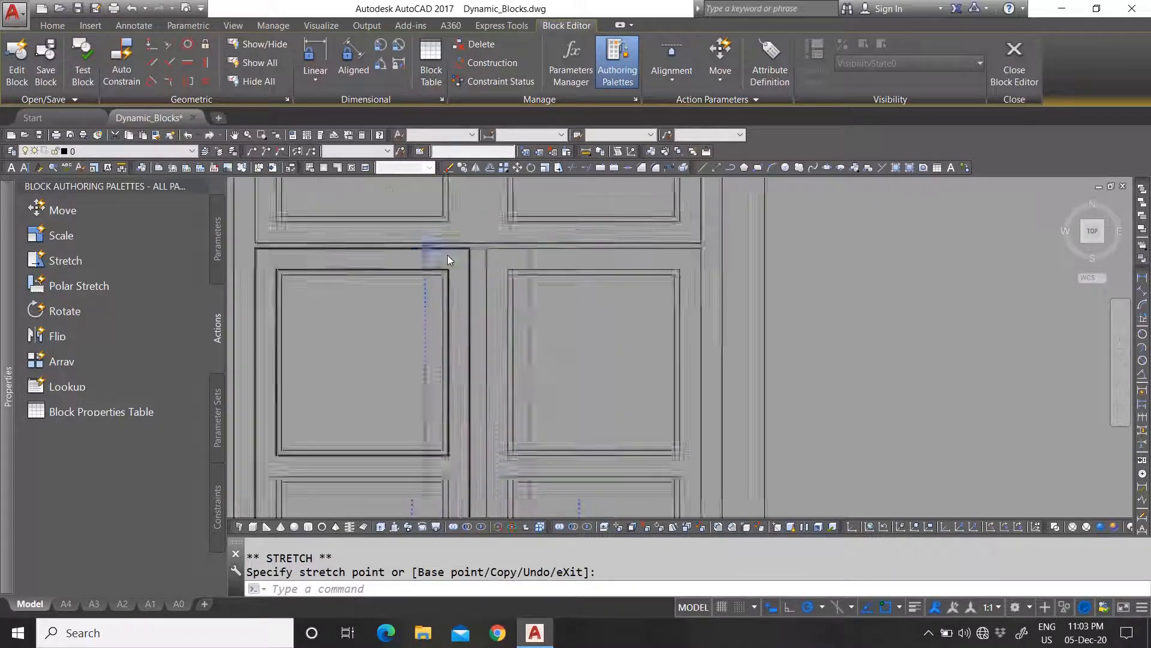
click(405, 271)
click(404, 250)
scroll(480, 251, down, 6)
click(1014, 63)
click(551, 293)
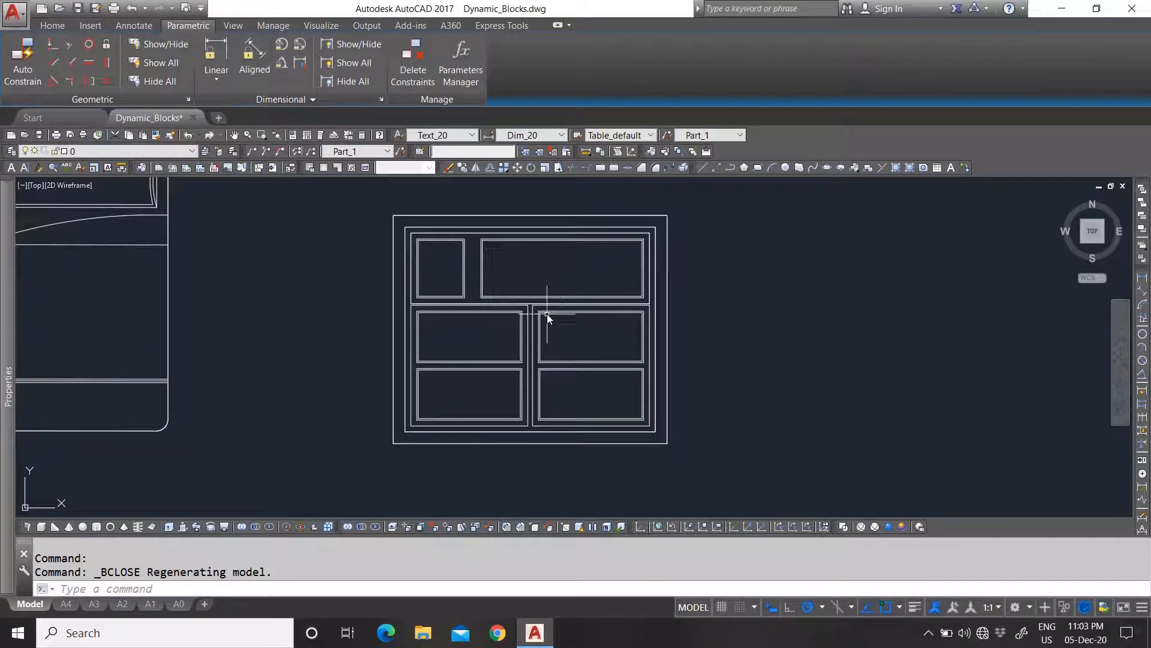
Step: Reopen the window block and raise the central stretch frame's upper edge past the two upper panes
click(552, 318)
right_click(545, 313)
click(591, 310)
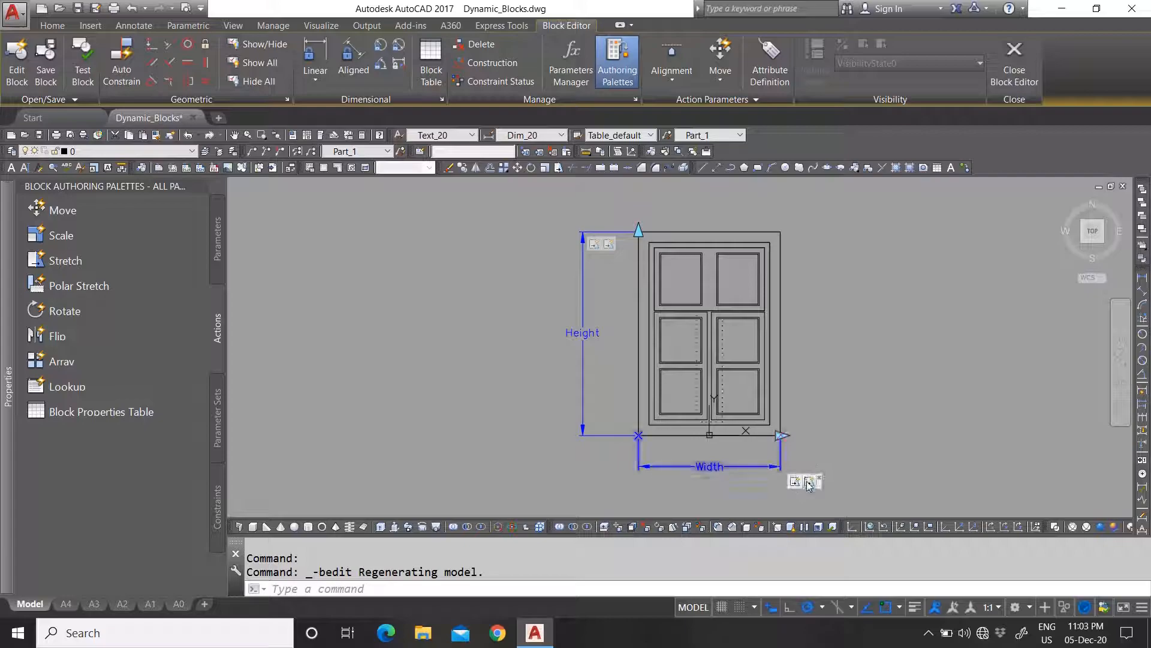
scroll(683, 319, up, 6)
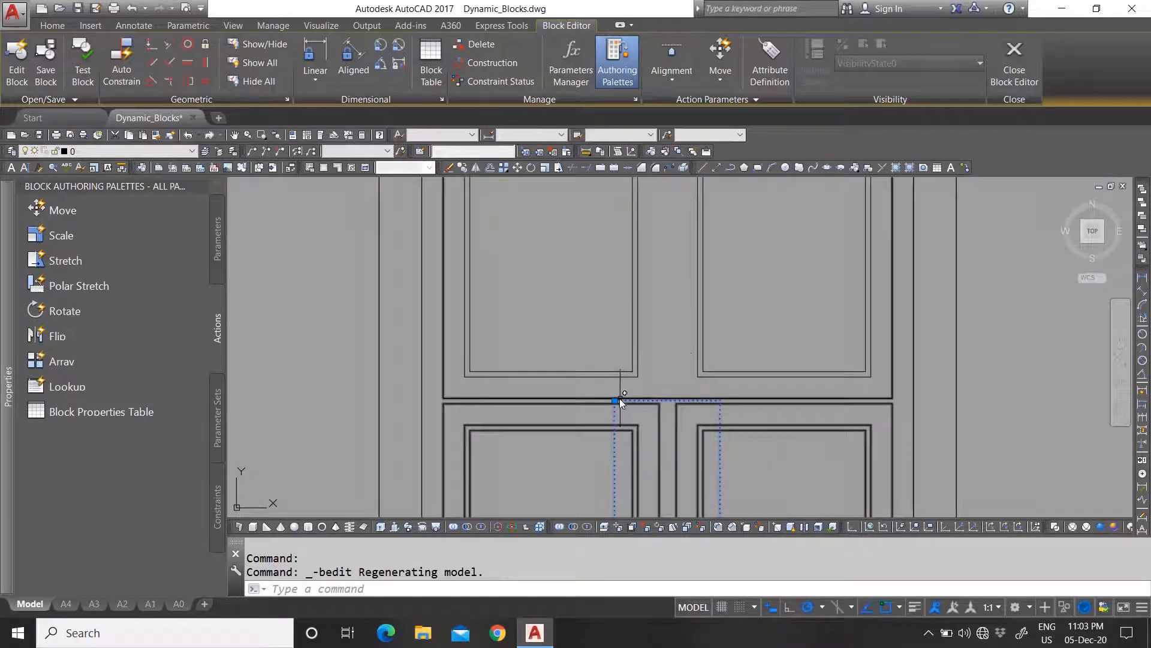
click(616, 400)
scroll(603, 342, down, 3)
scroll(599, 276, up, 3)
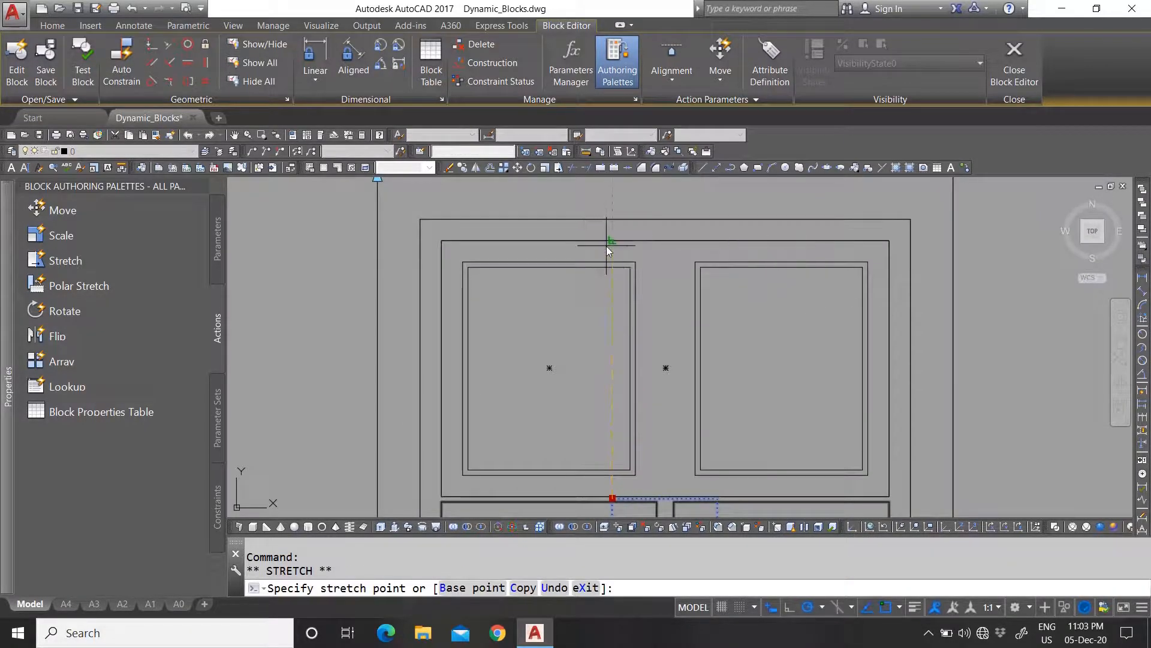
click(611, 249)
scroll(611, 376, down, 5)
scroll(654, 469, up, 2)
scroll(641, 474, down, 4)
Step: Add the two upper panes' rectangles to the central Width stretch action's selection set and save the block changes
right_click(642, 479)
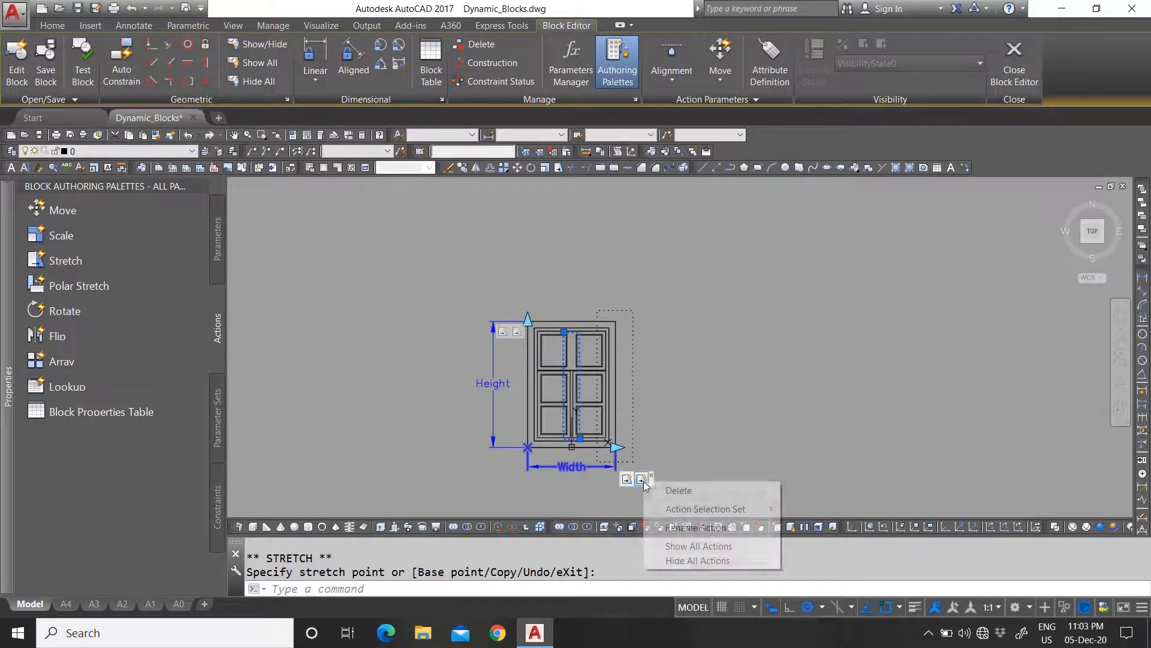
click(843, 525)
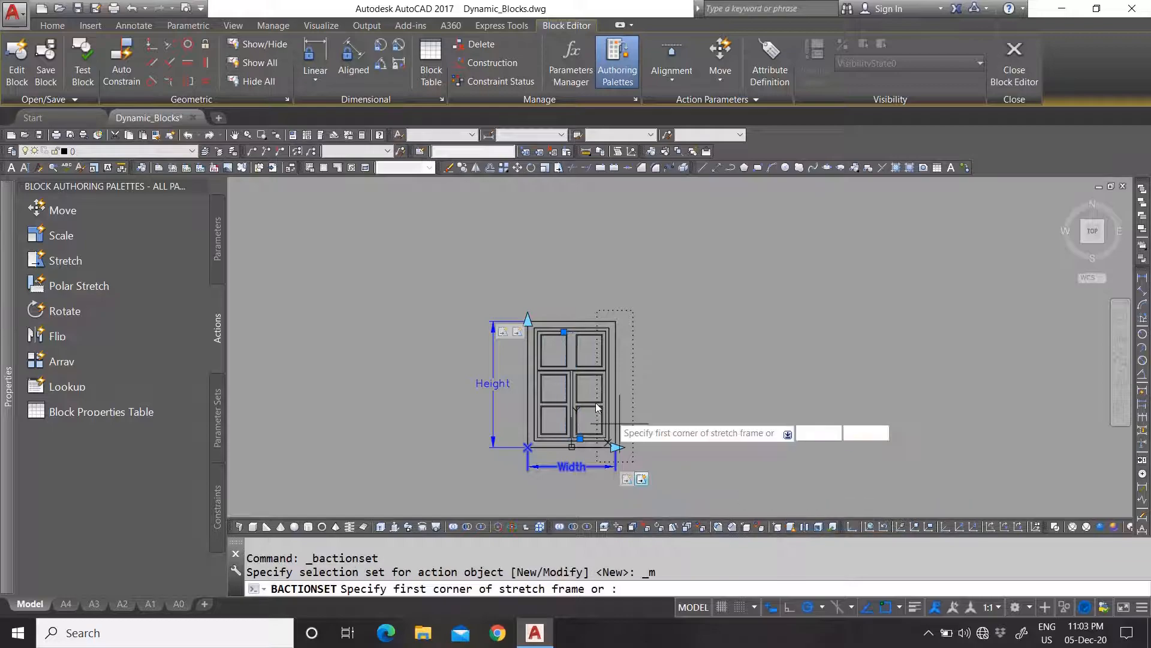
scroll(549, 380, up, 3)
key(Return)
scroll(659, 281, up, 2)
click(680, 297)
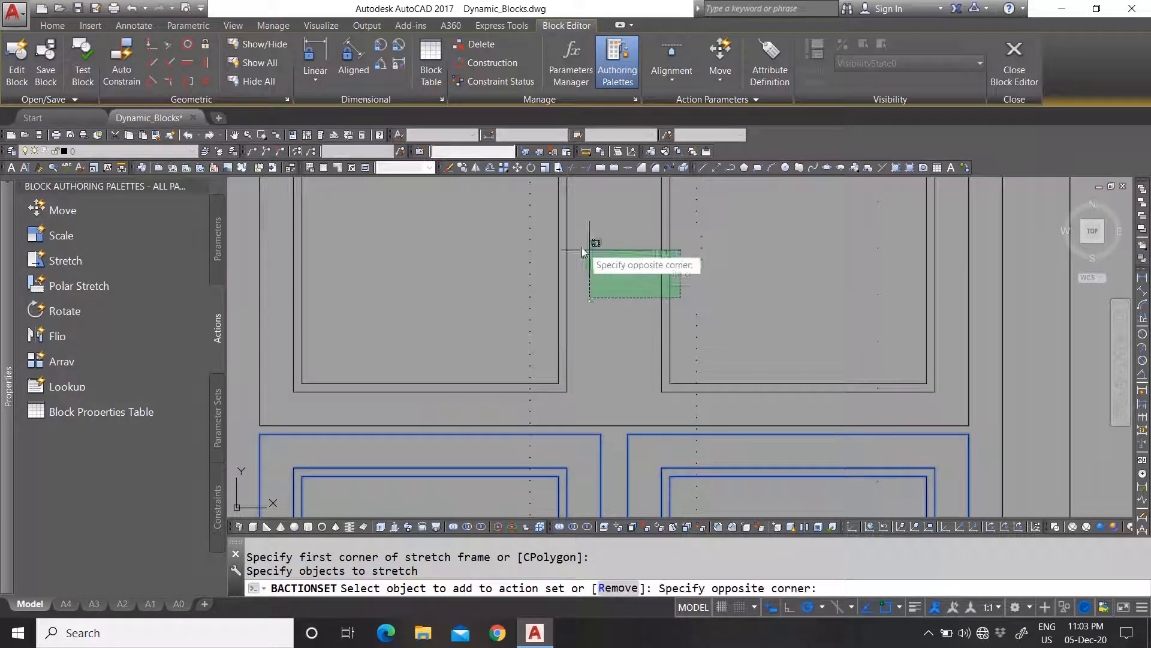
click(553, 225)
key(Return)
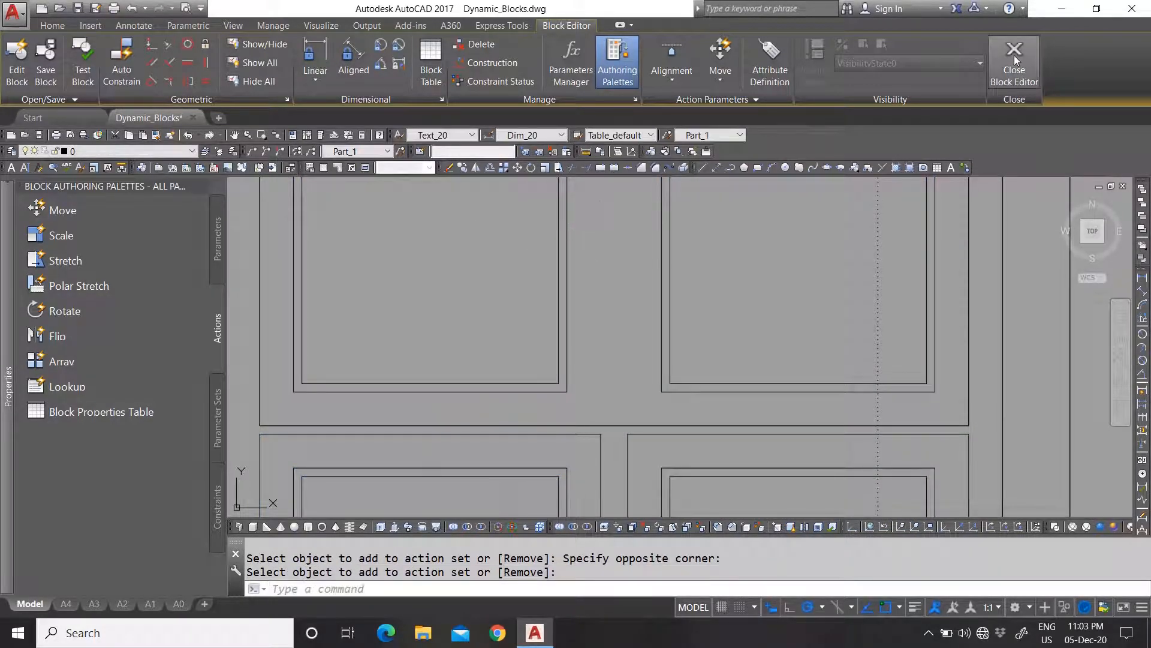
click(560, 295)
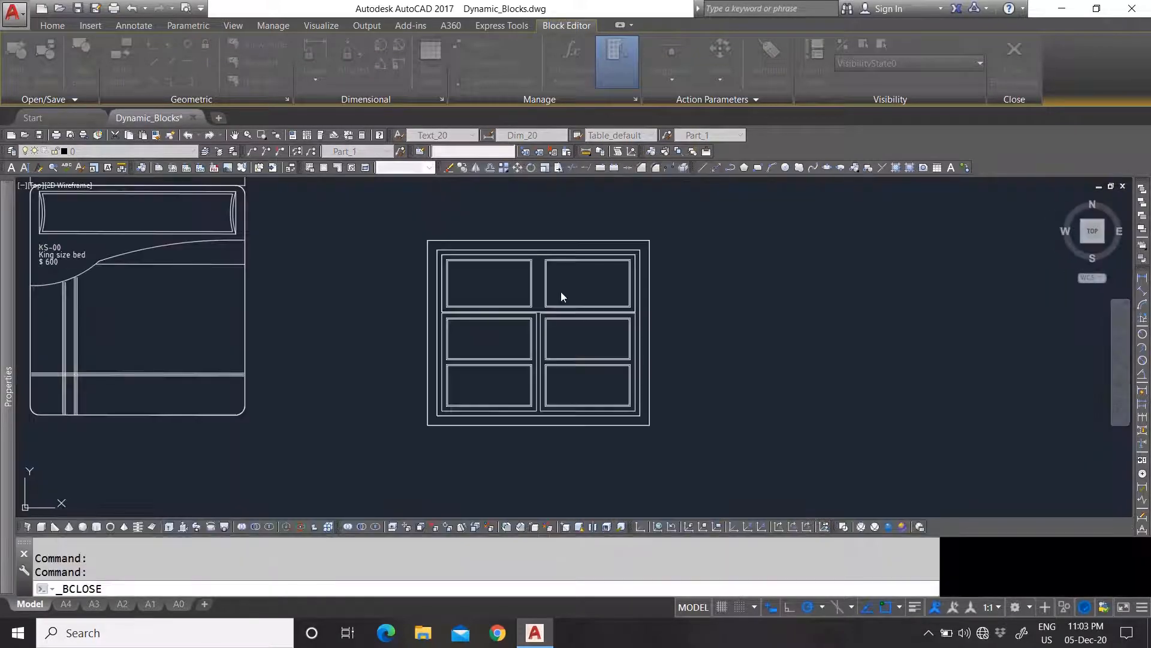
Step: Examine the widened window's panes, and select the block and stretch it much taller with its height grip
scroll(555, 282, up, 2)
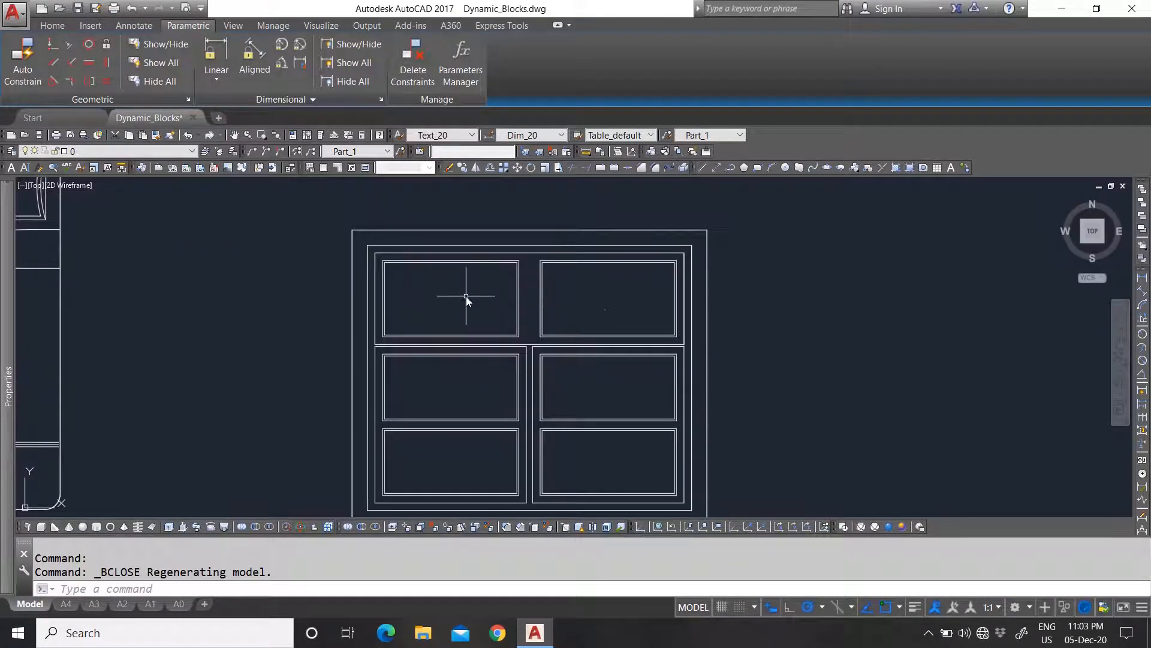
scroll(658, 298, down, 2)
scroll(483, 267, up, 2)
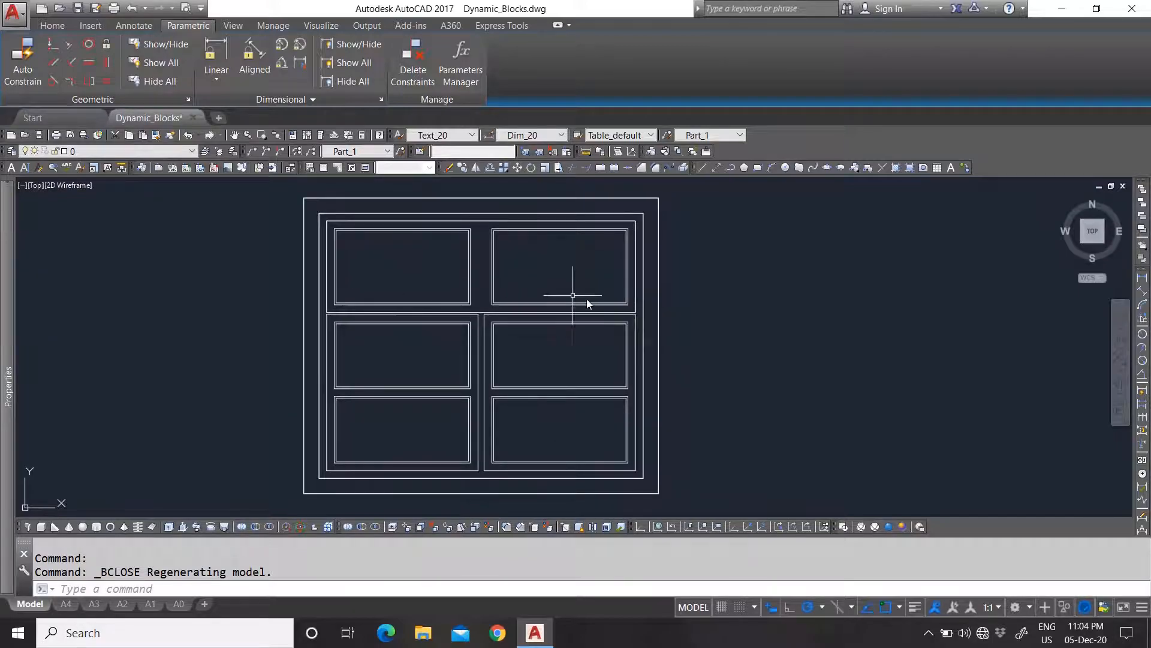
scroll(516, 336, down, 3)
scroll(593, 378, up, 1)
click(681, 381)
click(438, 289)
scroll(445, 376, down, 3)
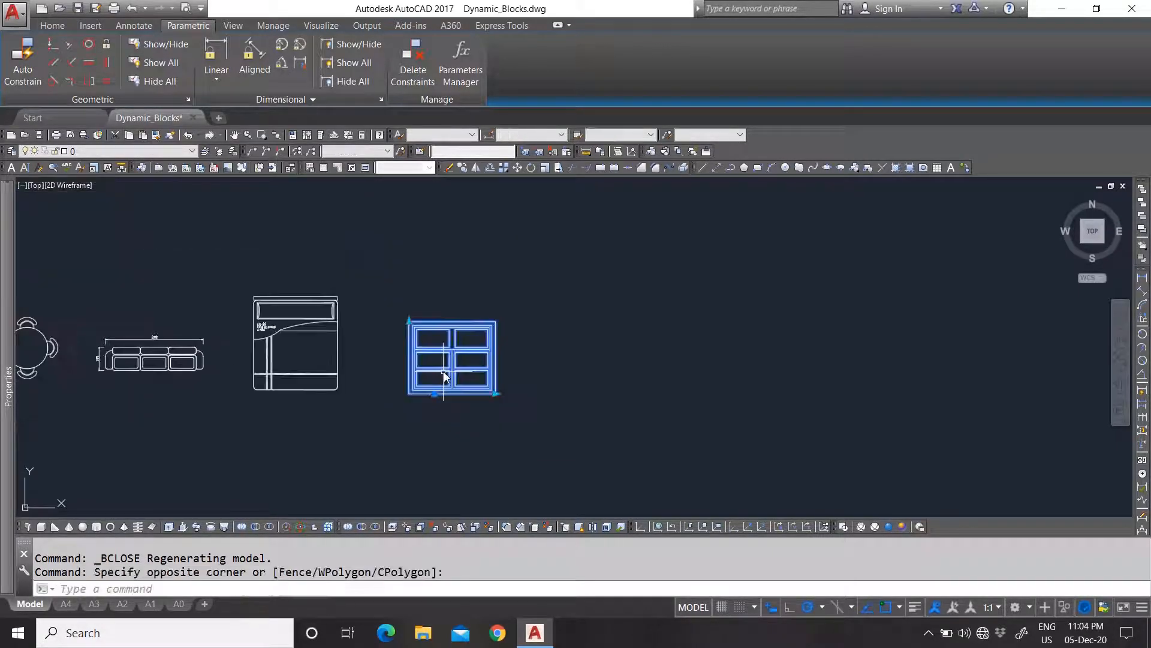
click(409, 322)
click(408, 205)
scroll(441, 242, up, 1)
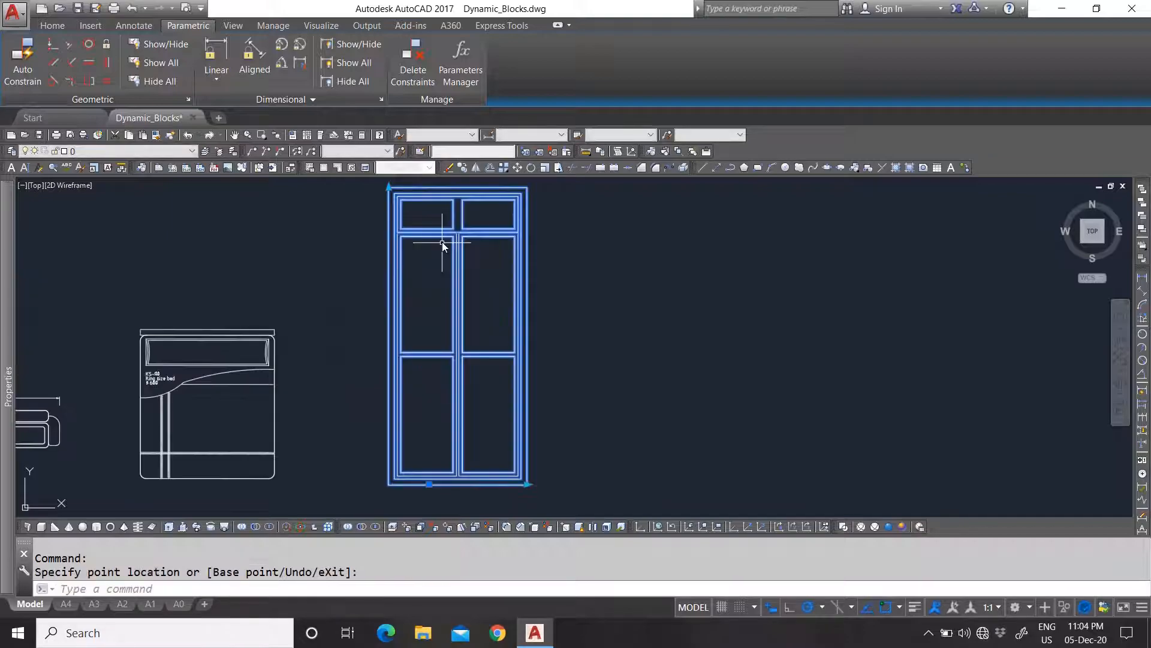
Step: Examine the pane proportions of the heightened window block and compare the upper, middle and lower rows
key(Escape)
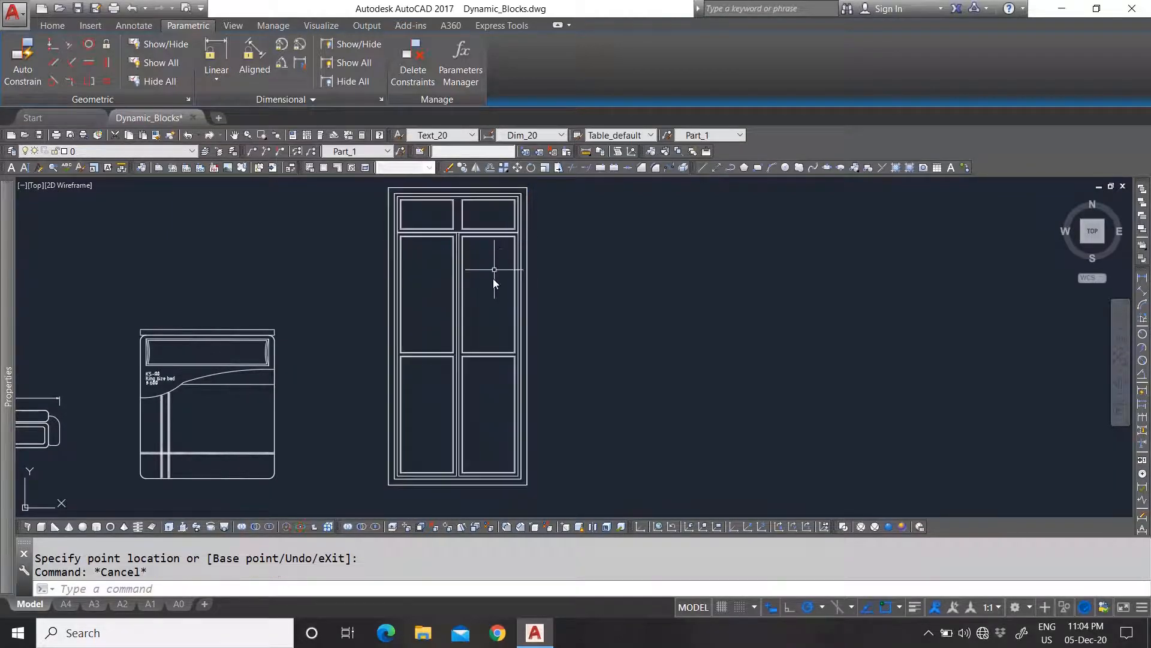
scroll(479, 360, down, 3)
scroll(570, 320, up, 2)
click(581, 329)
click(448, 327)
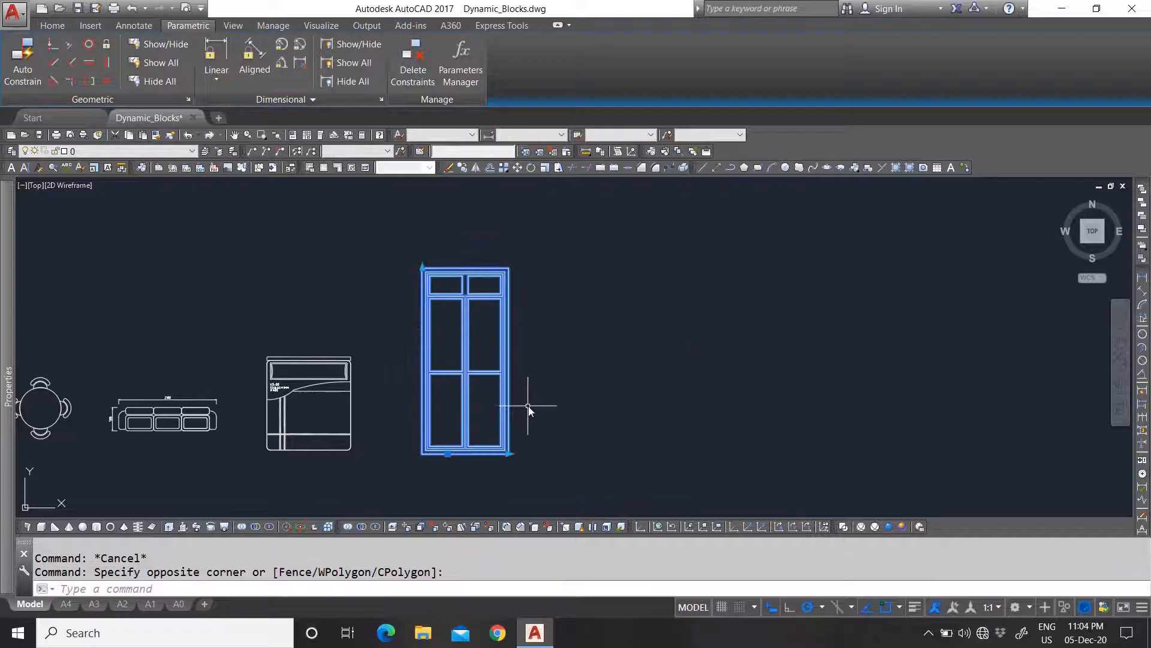
scroll(455, 353, up, 1)
key(Escape)
scroll(491, 366, down, 1)
scroll(490, 365, up, 2)
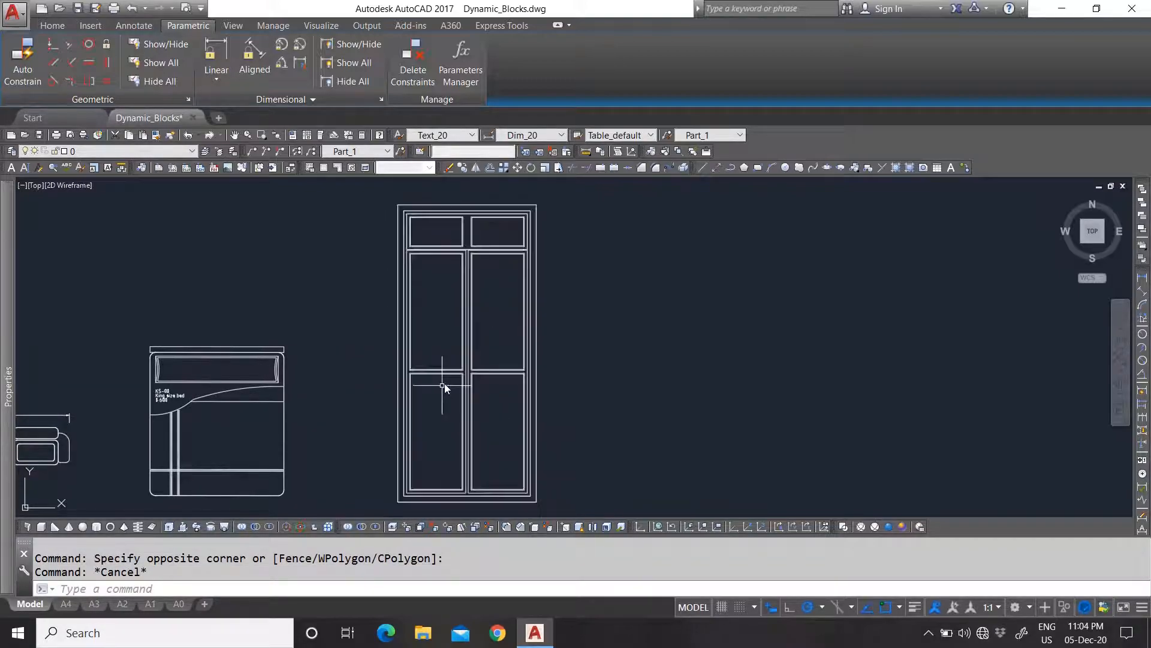
scroll(478, 391, down, 2)
scroll(631, 385, up, 2)
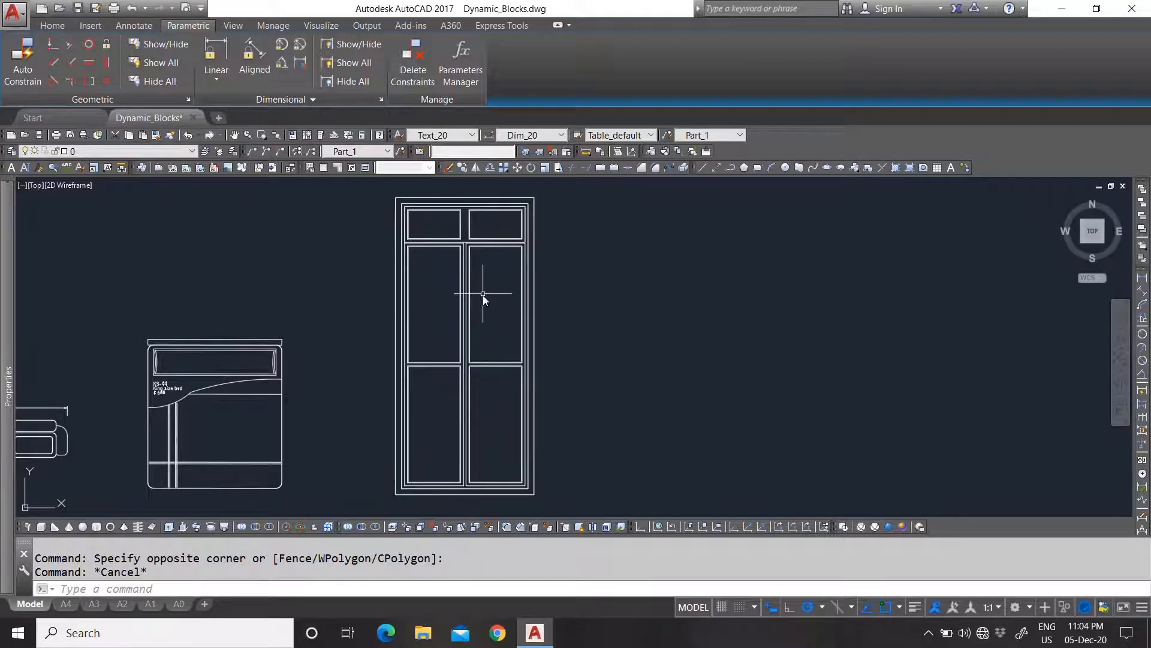
scroll(473, 324, up, 4)
scroll(447, 372, down, 6)
scroll(445, 337, up, 2)
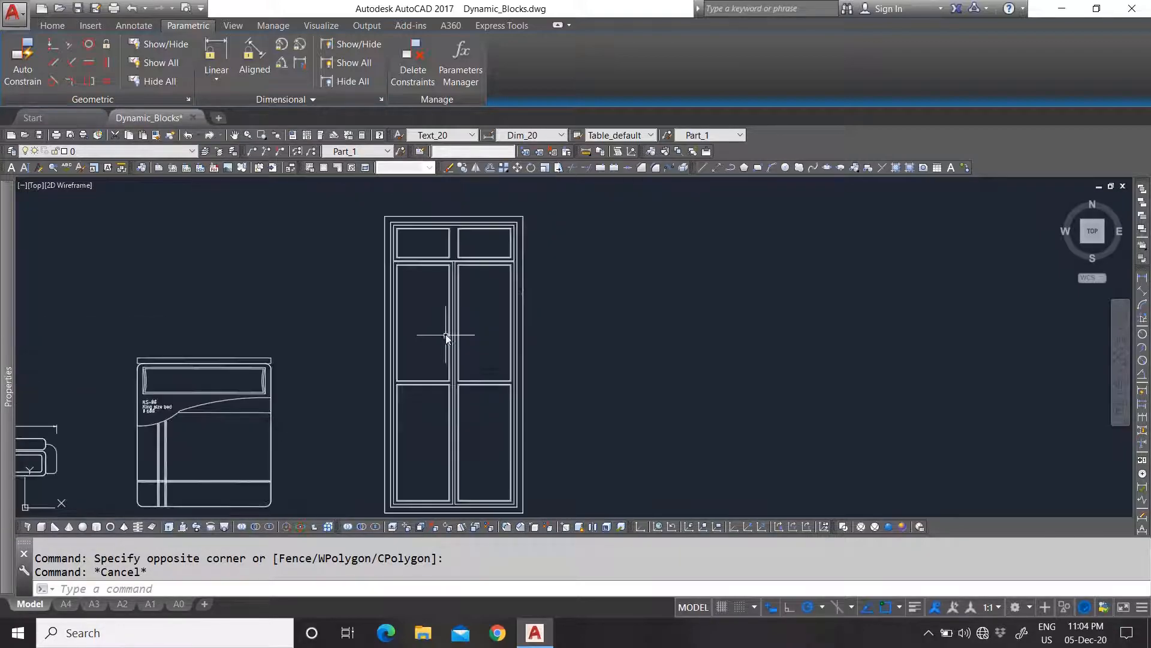
Step: Select the window block and reopen it in the Block Editor
click(483, 311)
click(422, 281)
right_click(422, 281)
click(476, 308)
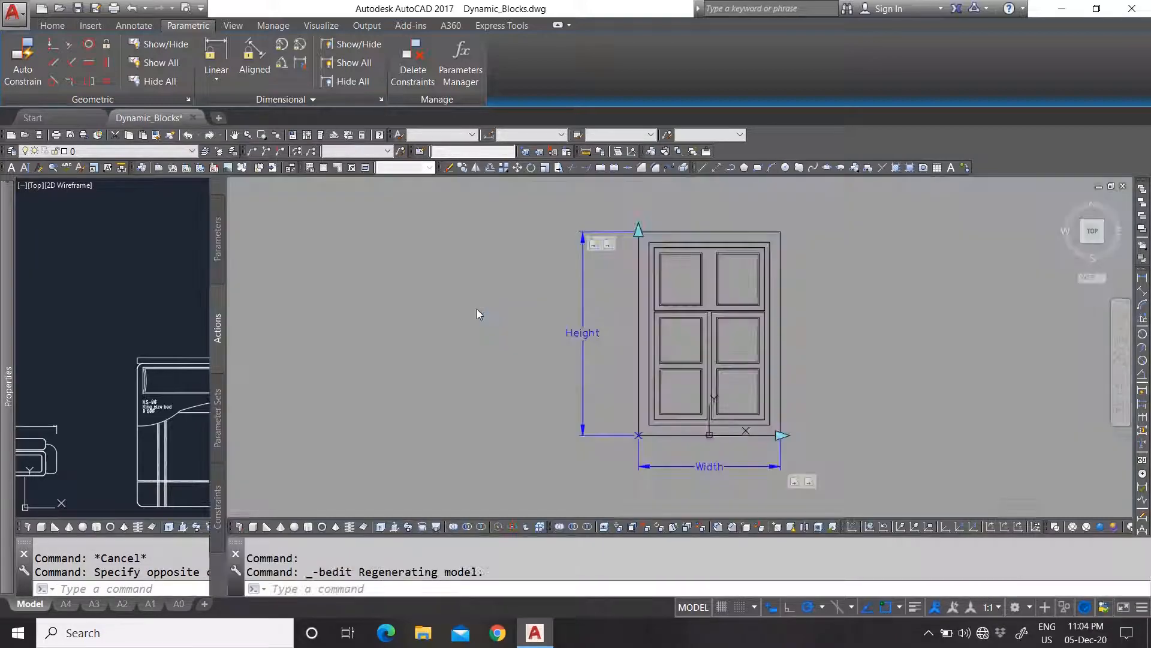
Step: Set the distance multiplier of the Height stretch action between the middle and lower panes to 0.3333
click(608, 246)
scroll(759, 380, up, 3)
scroll(492, 340, down, 2)
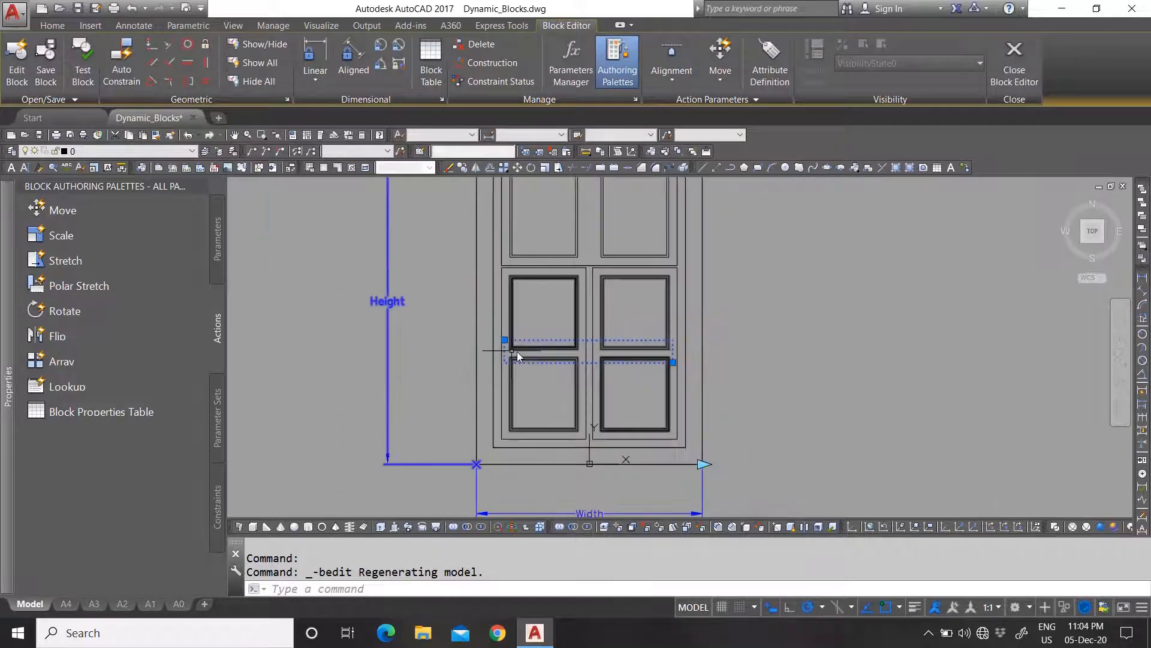
key(ctrl+1)
click(232, 449)
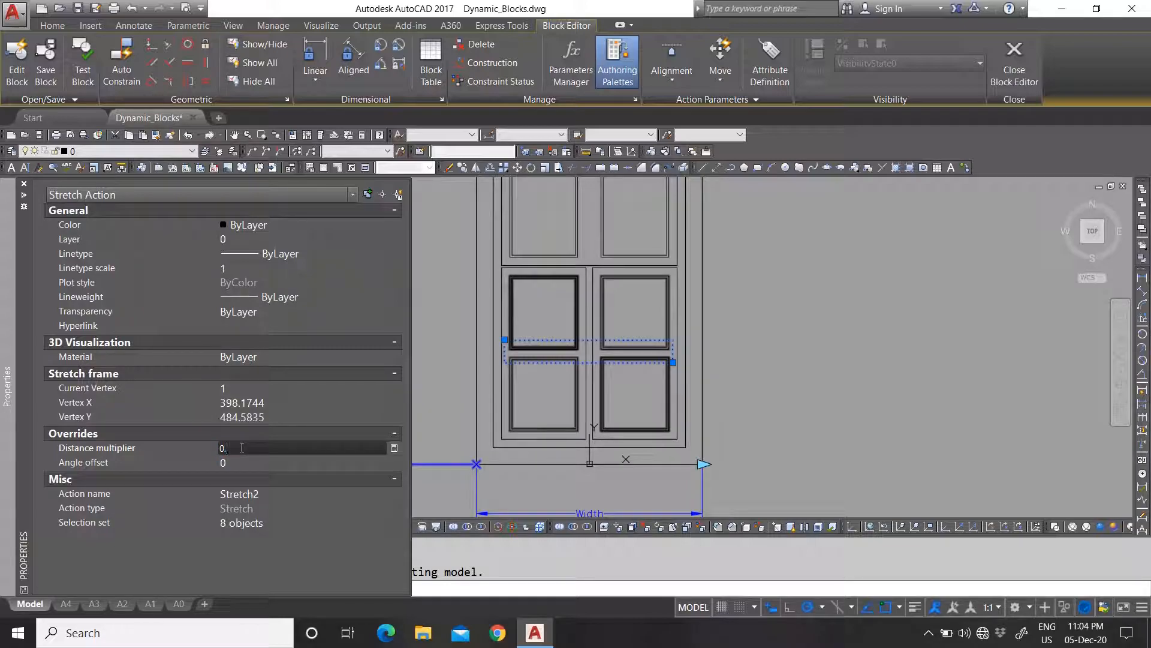
key(Return)
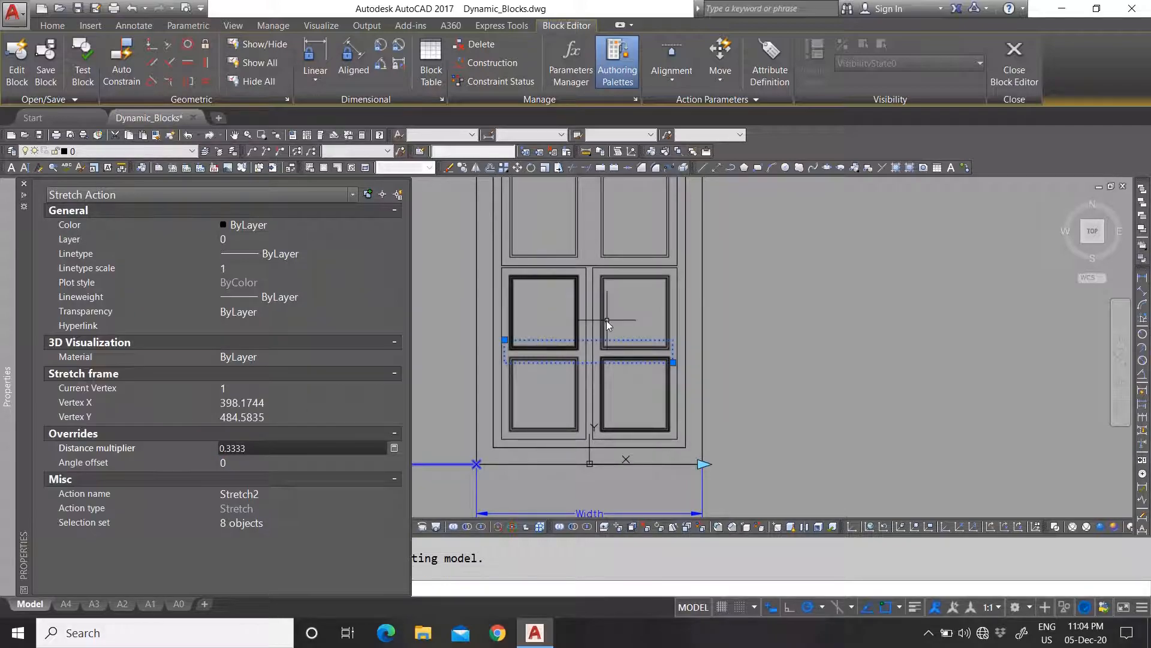
key(ctrl+1)
scroll(500, 370, down, 3)
key(Escape)
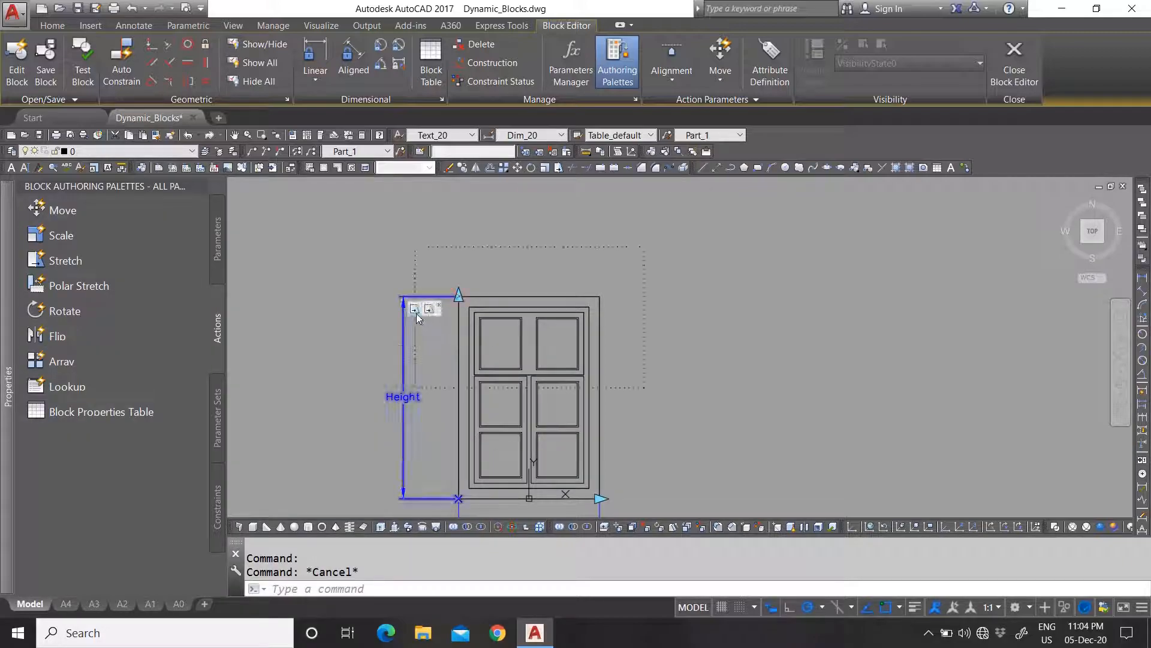
Step: Raise the lower edge of the topmost Height stretch frame to just below the top edges of the two upper panes
click(414, 309)
scroll(635, 354, up, 2)
scroll(621, 361, down, 2)
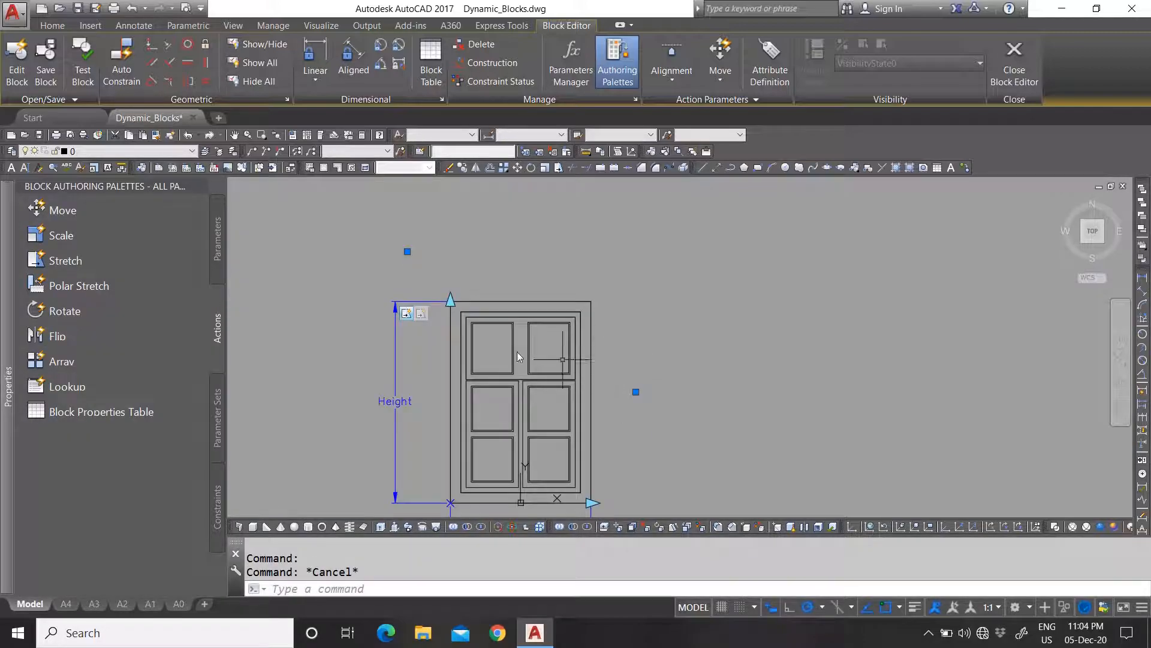
click(407, 314)
click(636, 392)
scroll(632, 327, up, 3)
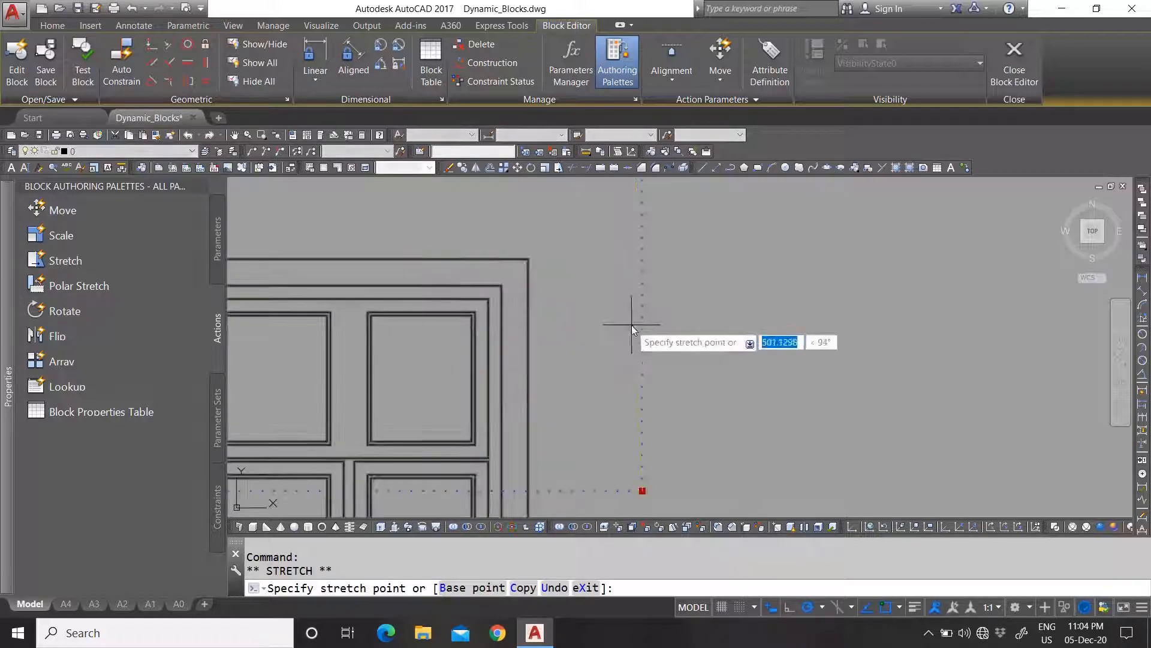
click(643, 289)
scroll(604, 292, up, 1)
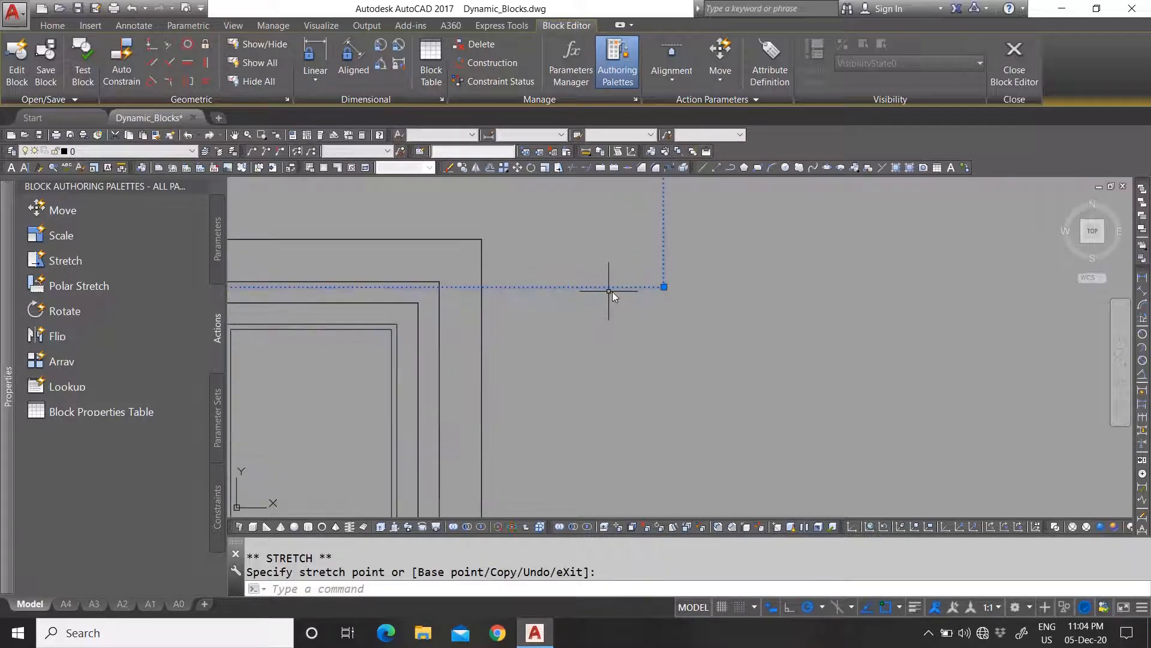
click(663, 287)
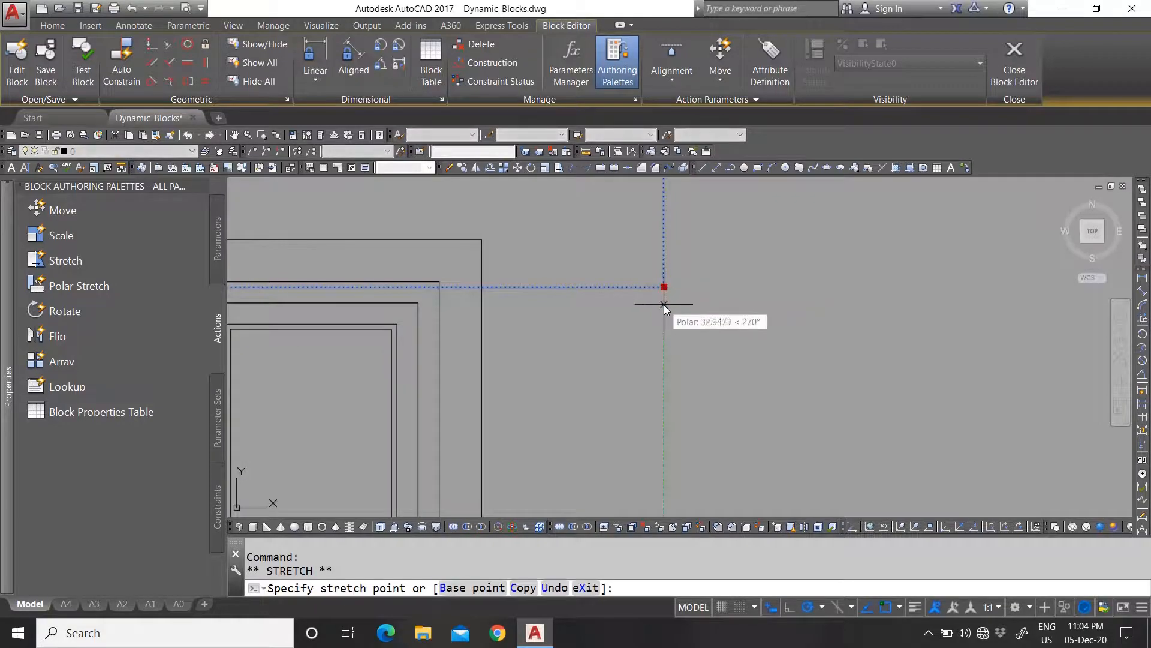
click(664, 356)
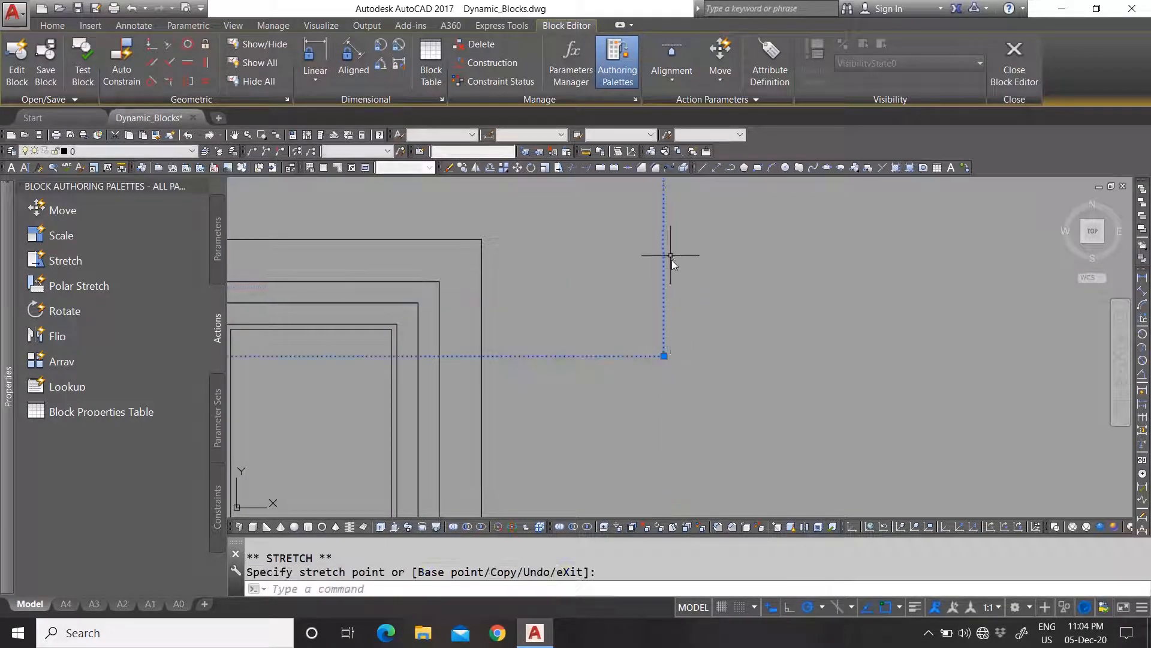
scroll(668, 257, down, 3)
scroll(604, 310, up, 2)
scroll(604, 311, down, 3)
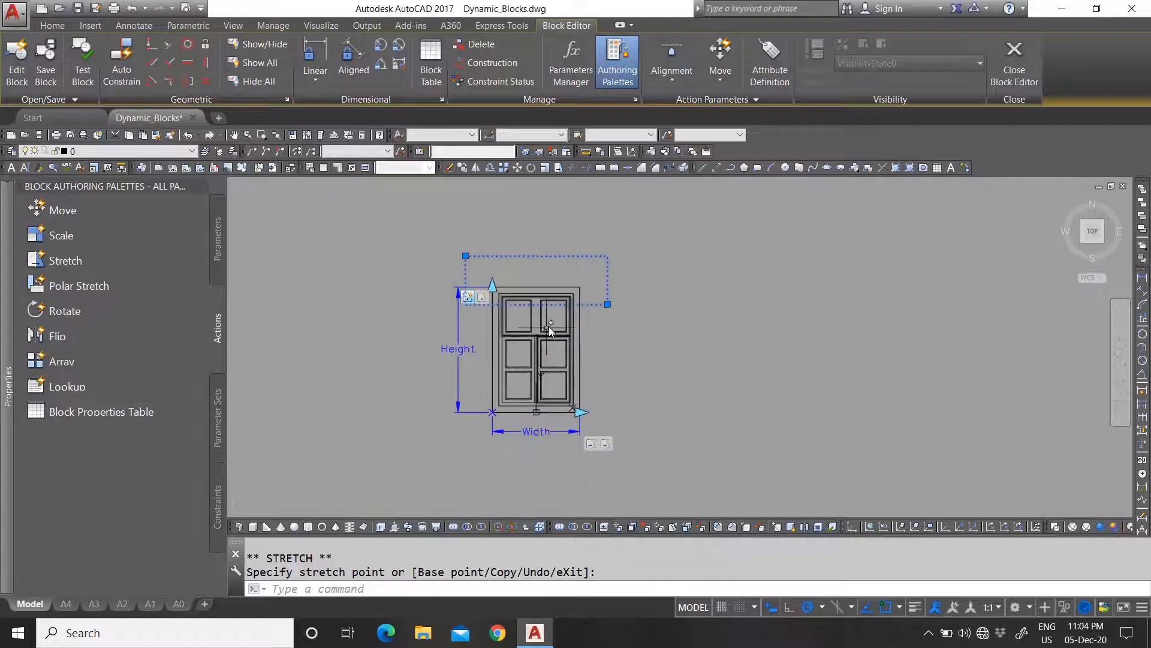
scroll(574, 320, up, 3)
Step: Remove the two lower sash frames and the two middle panes from the topmost Height stretch action's selection set
click(322, 243)
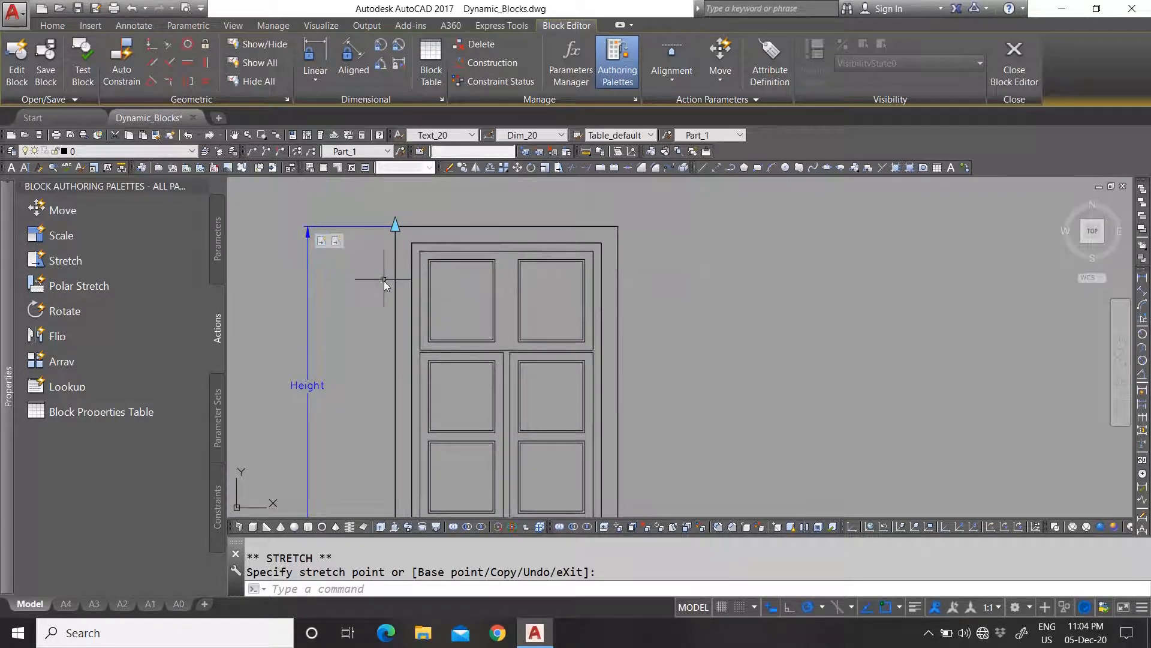
click(324, 240)
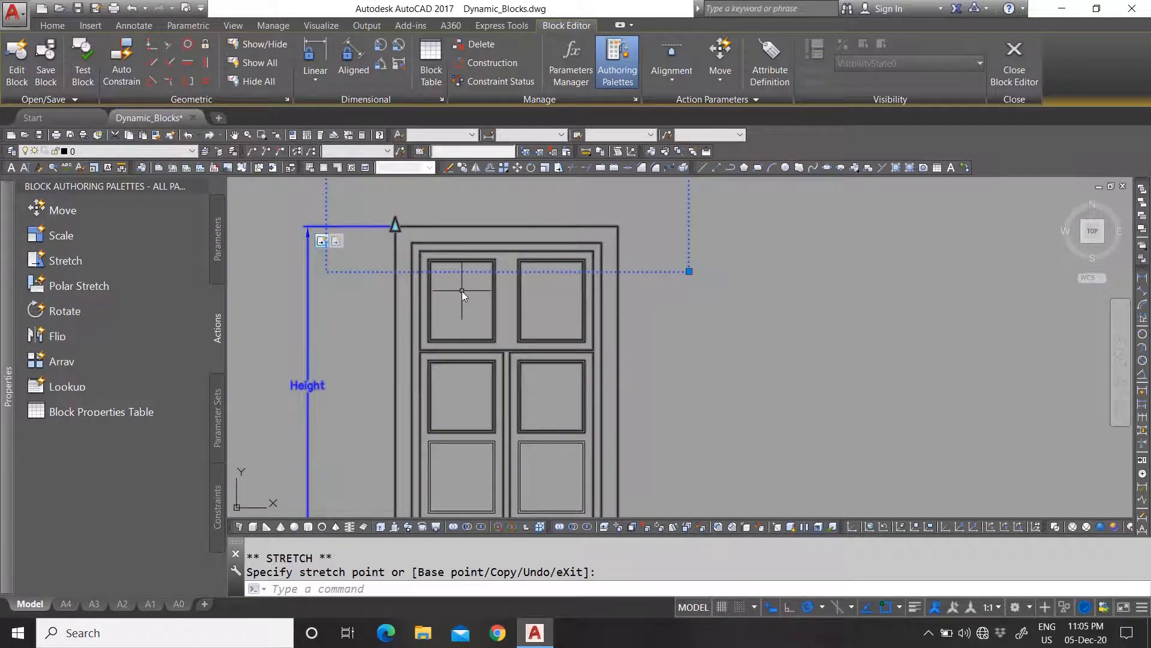
scroll(474, 303, down, 2)
right_click(379, 265)
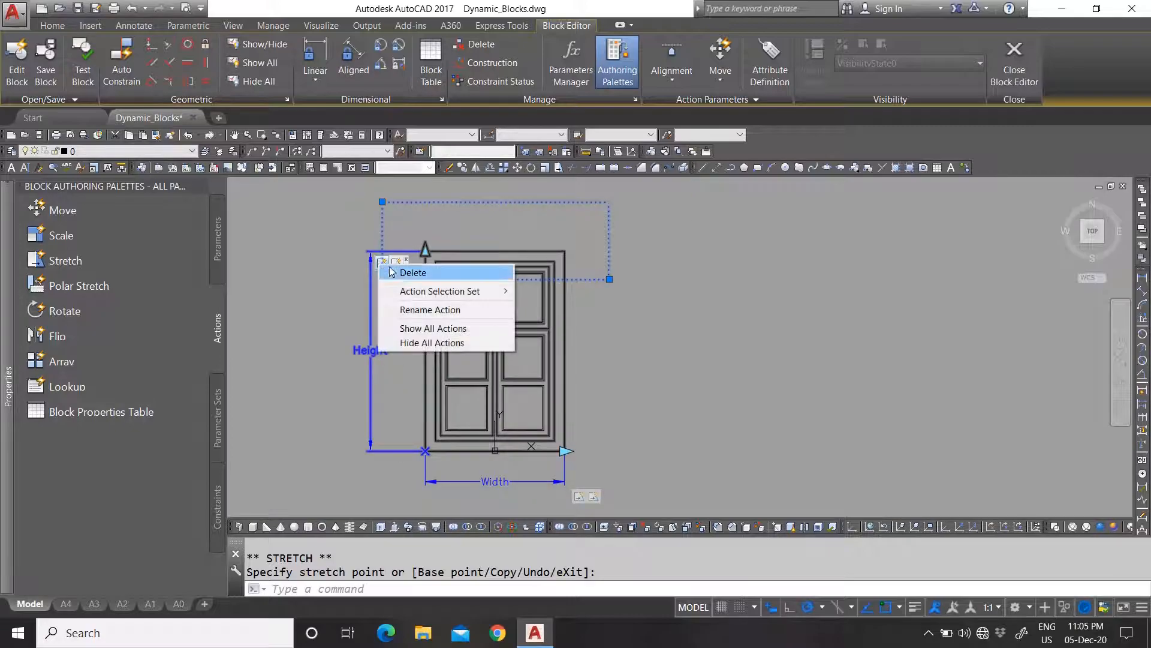
mouse_move(437, 291)
click(577, 312)
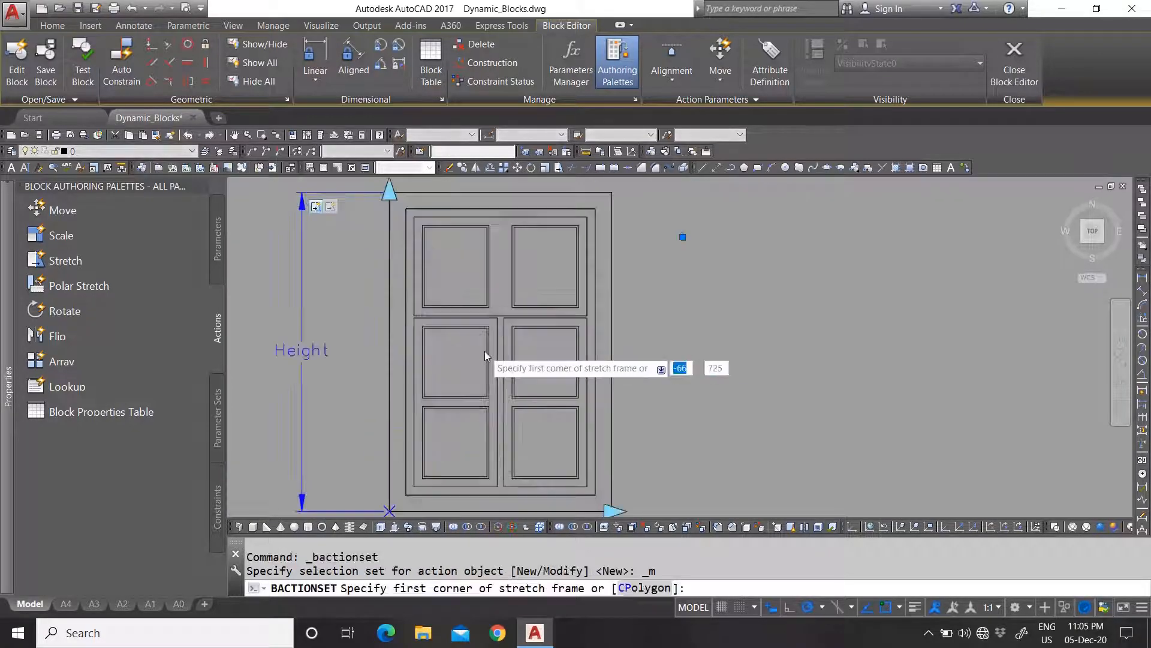
scroll(484, 351, up, 4)
key(Return)
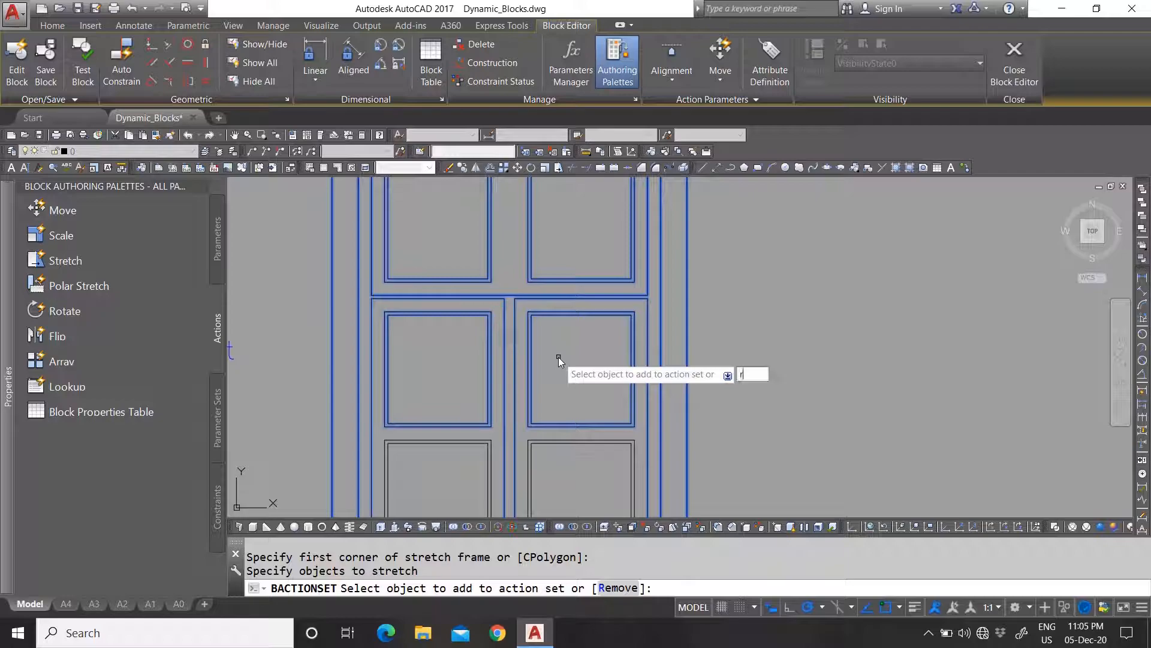
text(r)
key(Return)
click(550, 339)
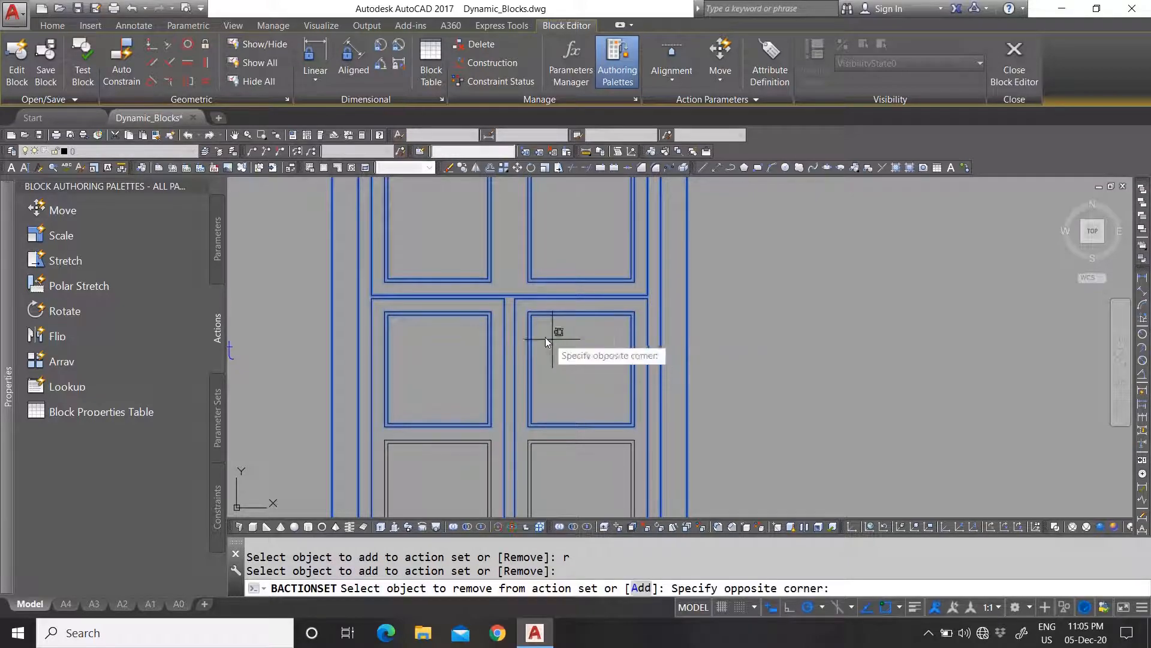
click(486, 330)
scroll(485, 334, down, 5)
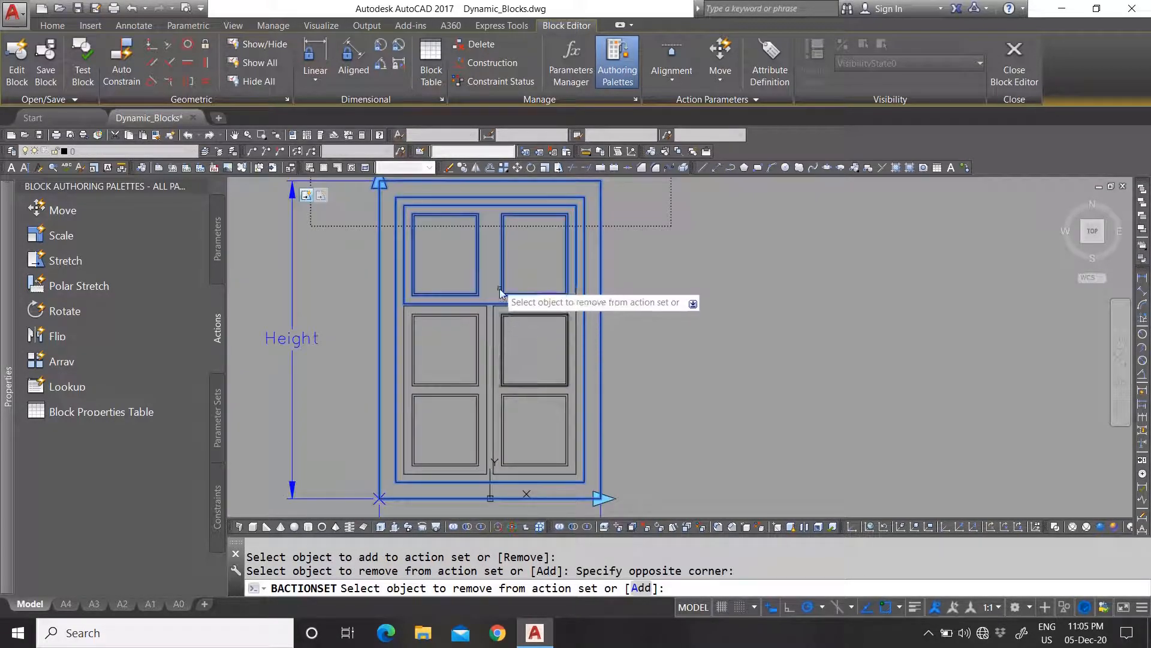
scroll(499, 289, up, 3)
scroll(487, 271, down, 5)
key(Return)
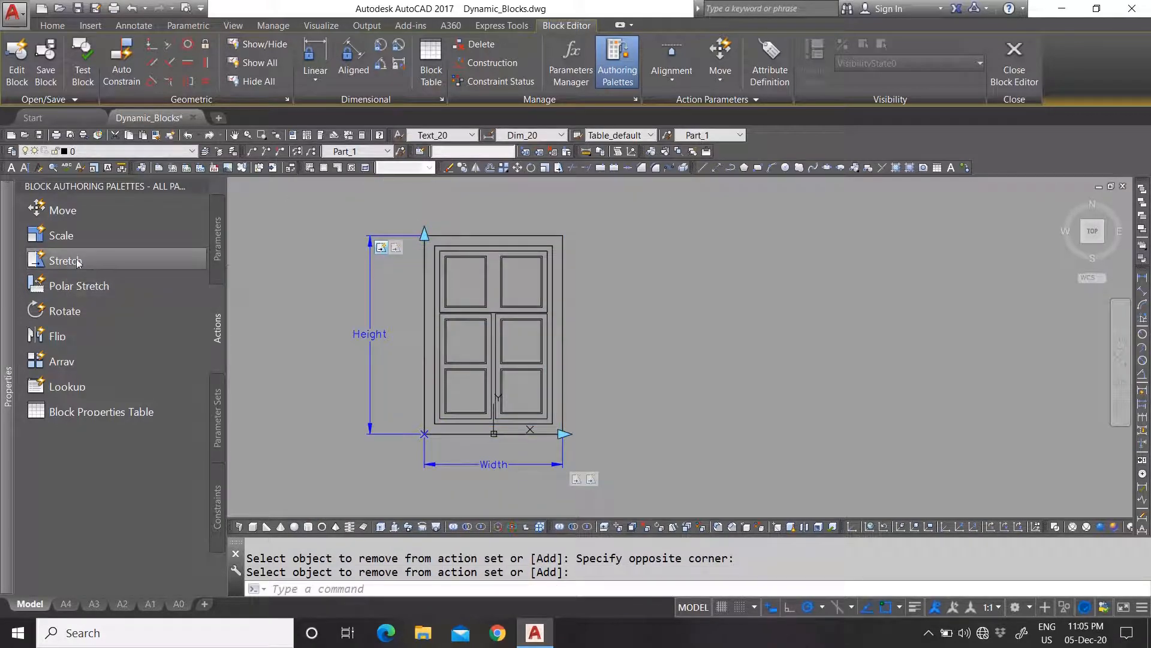
Step: Add a Stretch action to the Height parameter's top point, framing the strip between the upper and middle panes
click(74, 286)
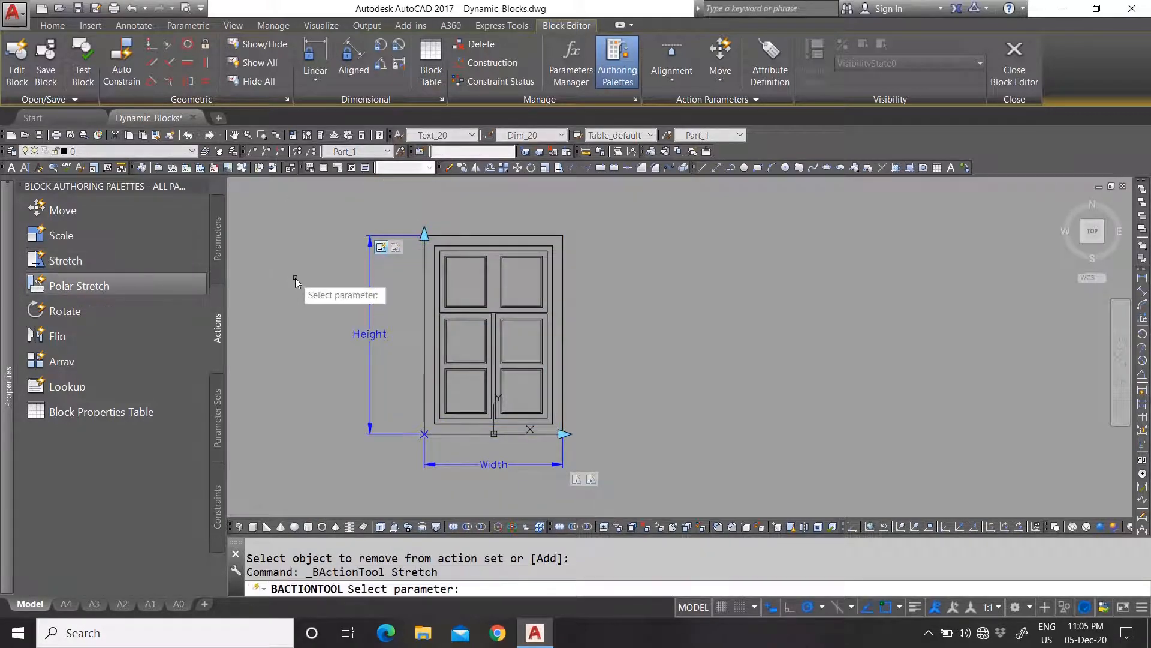
click(370, 325)
click(424, 235)
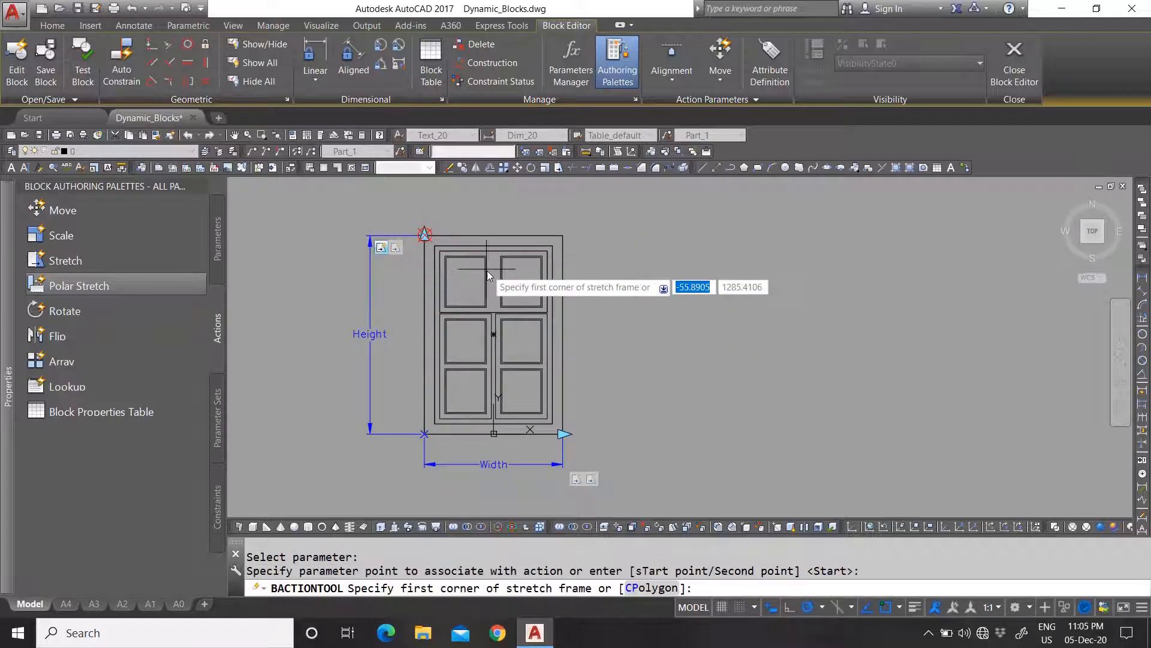
scroll(489, 287, up, 4)
scroll(625, 365, down, 4)
scroll(625, 365, up, 4)
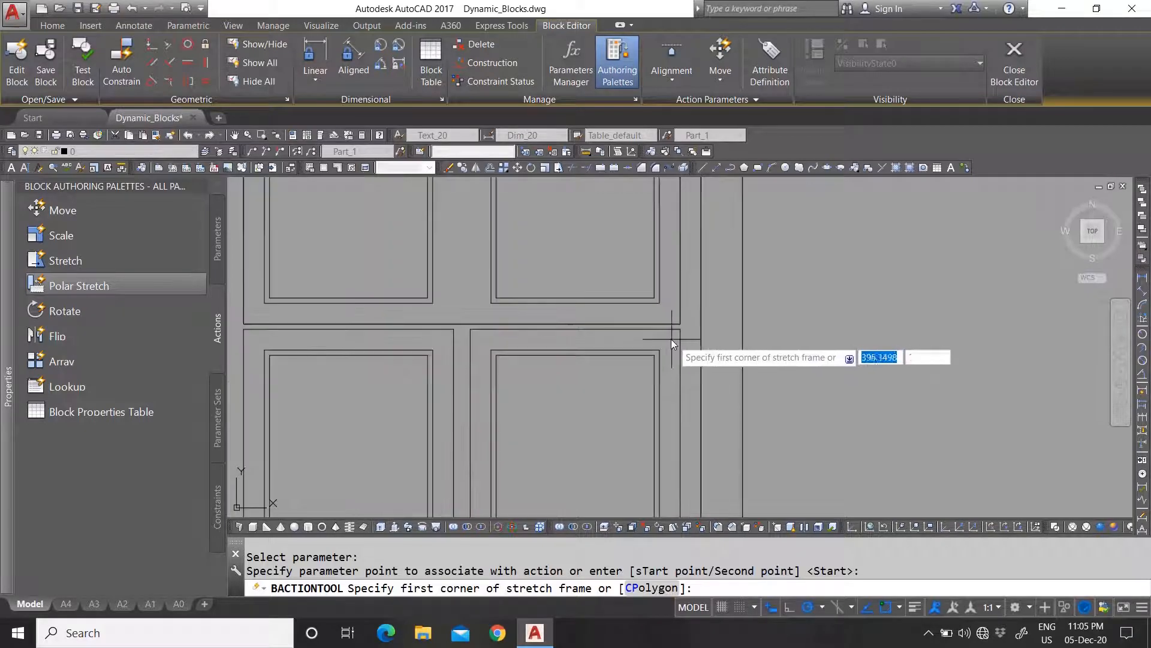
click(682, 352)
scroll(442, 328, up, 2)
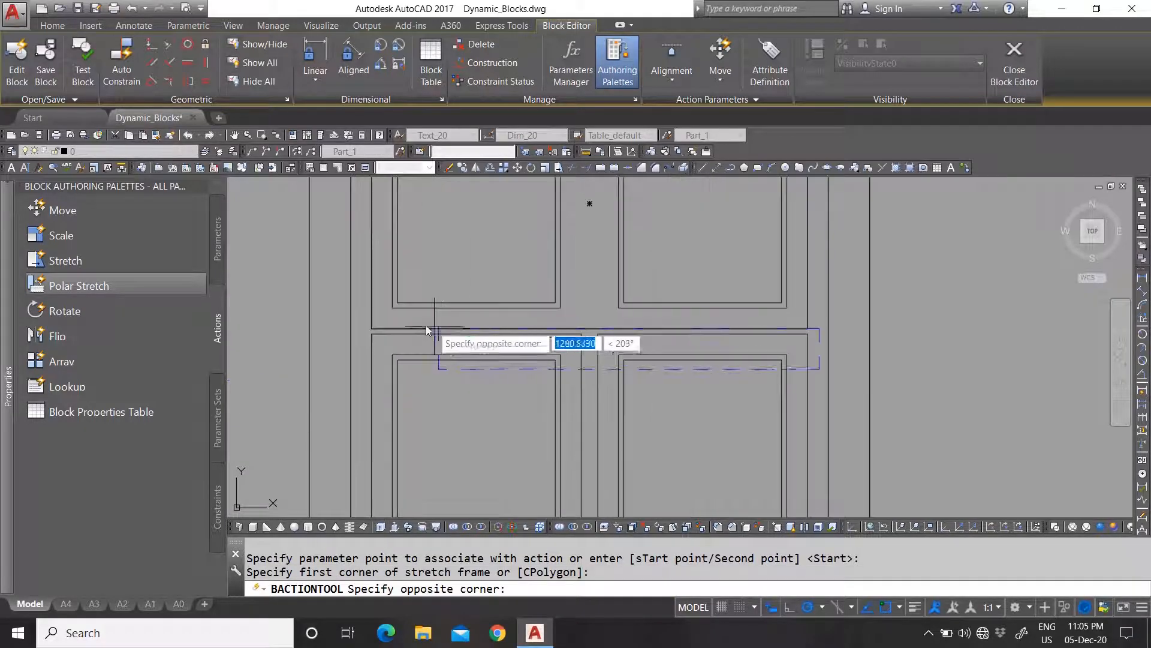
click(361, 287)
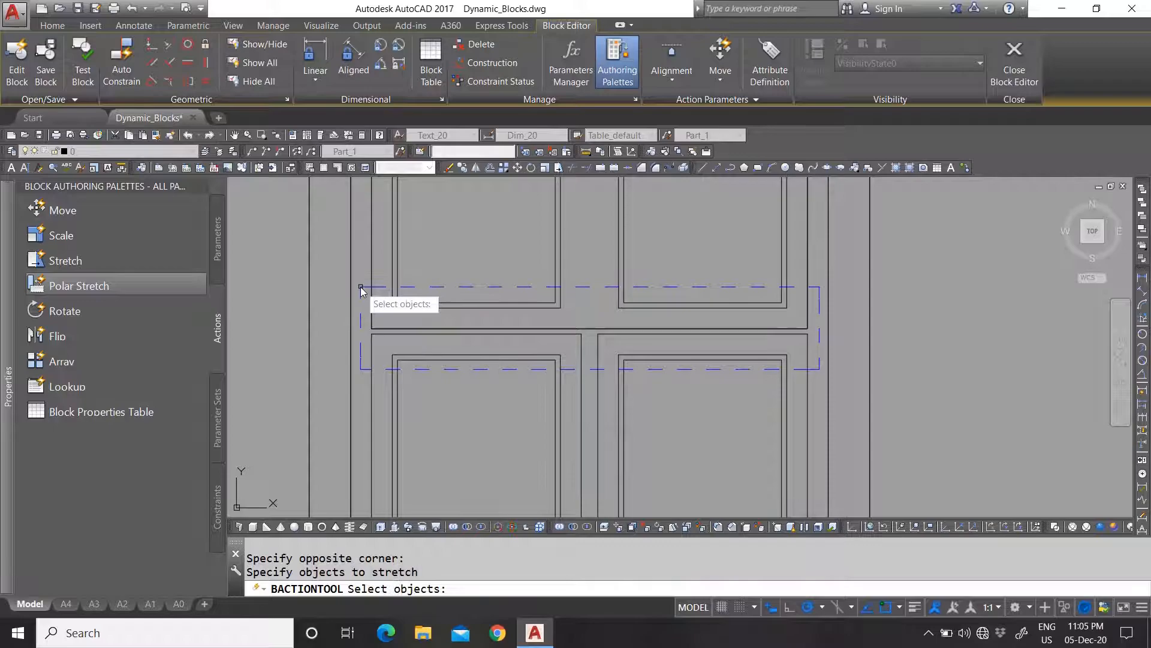
Step: Assign the pane and sash frame objects crossing the strip between the upper and middle panes to the new Stretch action
click(813, 364)
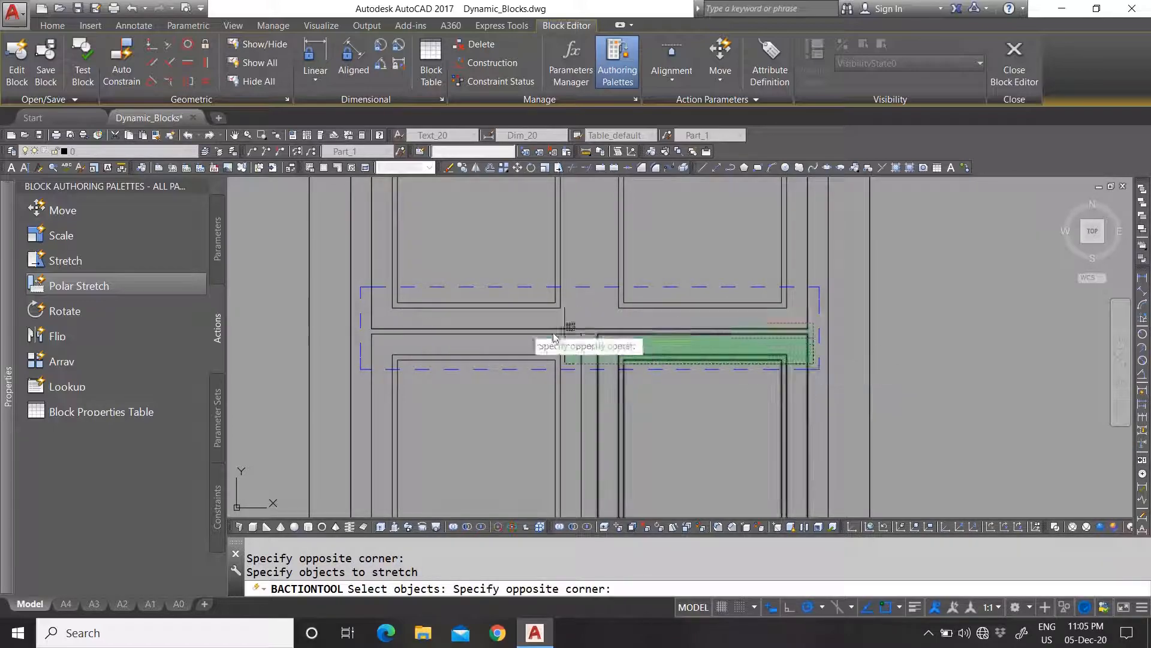
click(367, 301)
scroll(367, 300, down, 4)
scroll(434, 304, up, 2)
key(Return)
Step: Set the new Height stretch action's distance multiplier to 0.3333
double_click(337, 226)
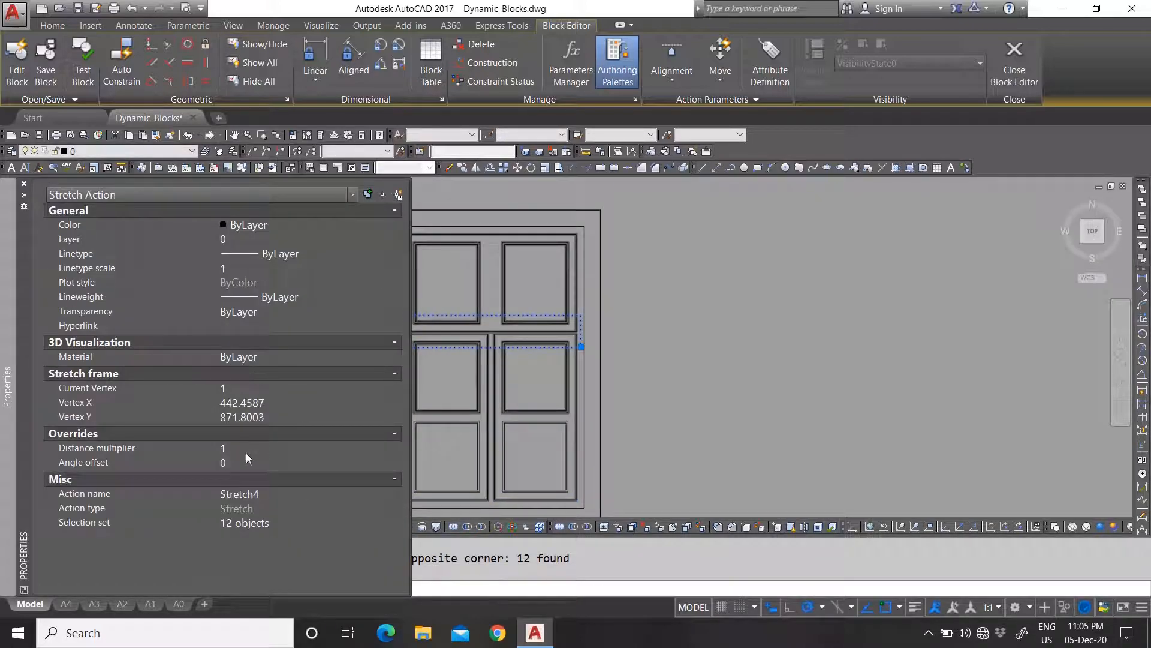
click(249, 444)
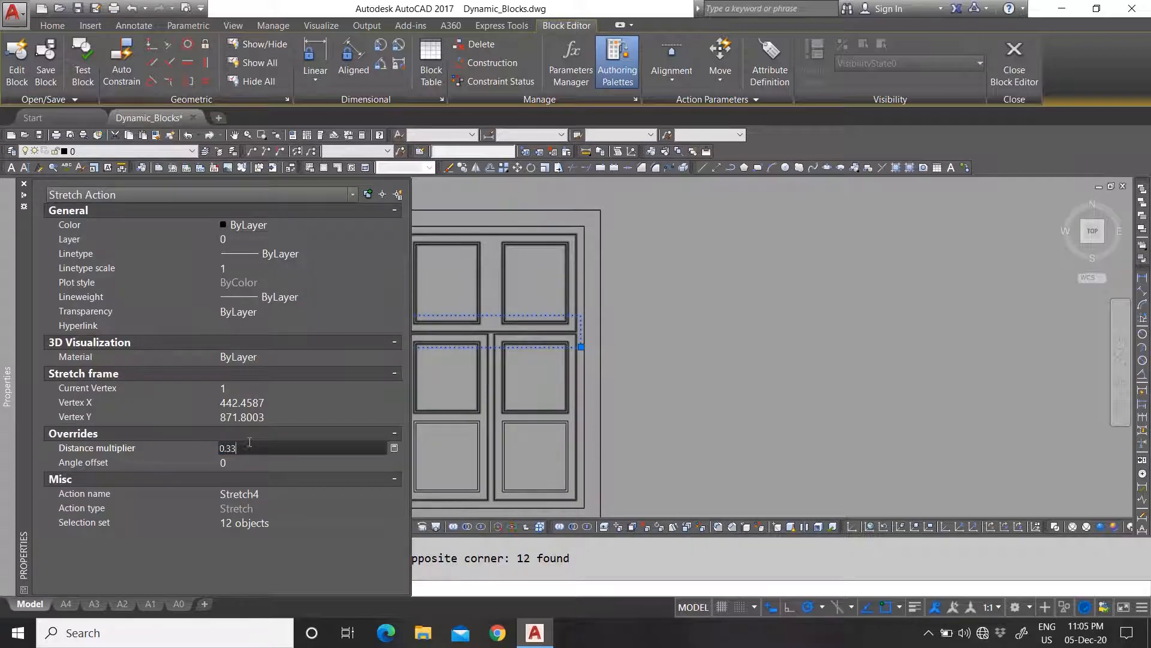
key(Return)
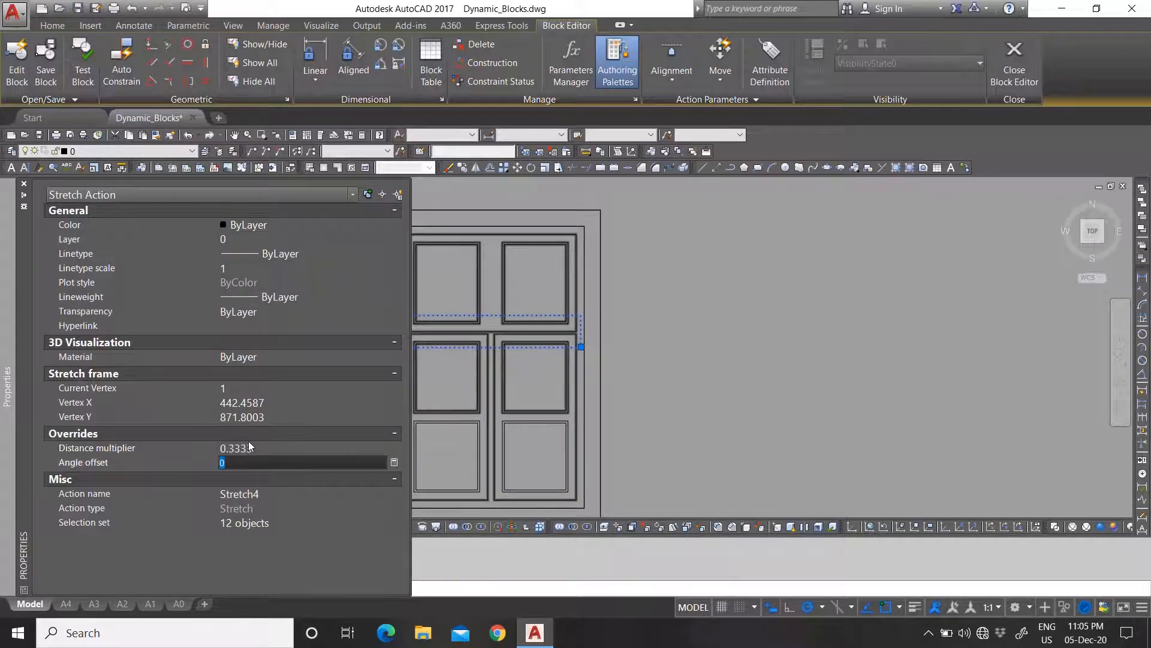
key(Escape)
Step: Check the properties of the stretch action between the middle and lower panes, and close the block editor, saving the changes
double_click(324, 225)
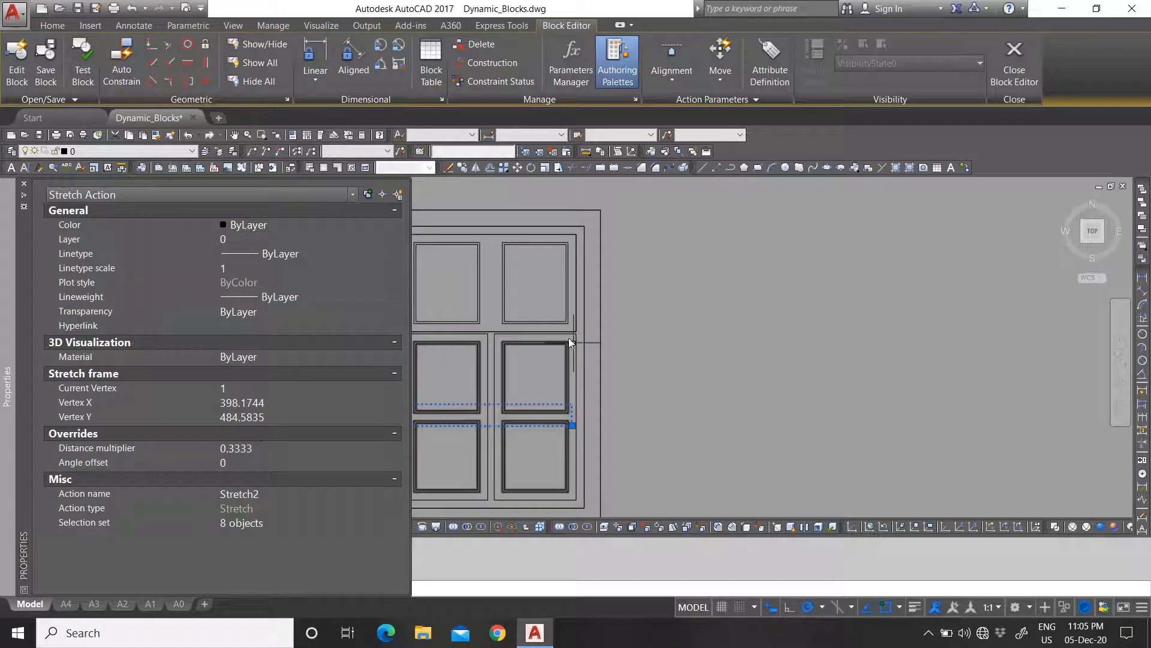
key(Escape)
key(Escape)
click(1022, 70)
click(568, 291)
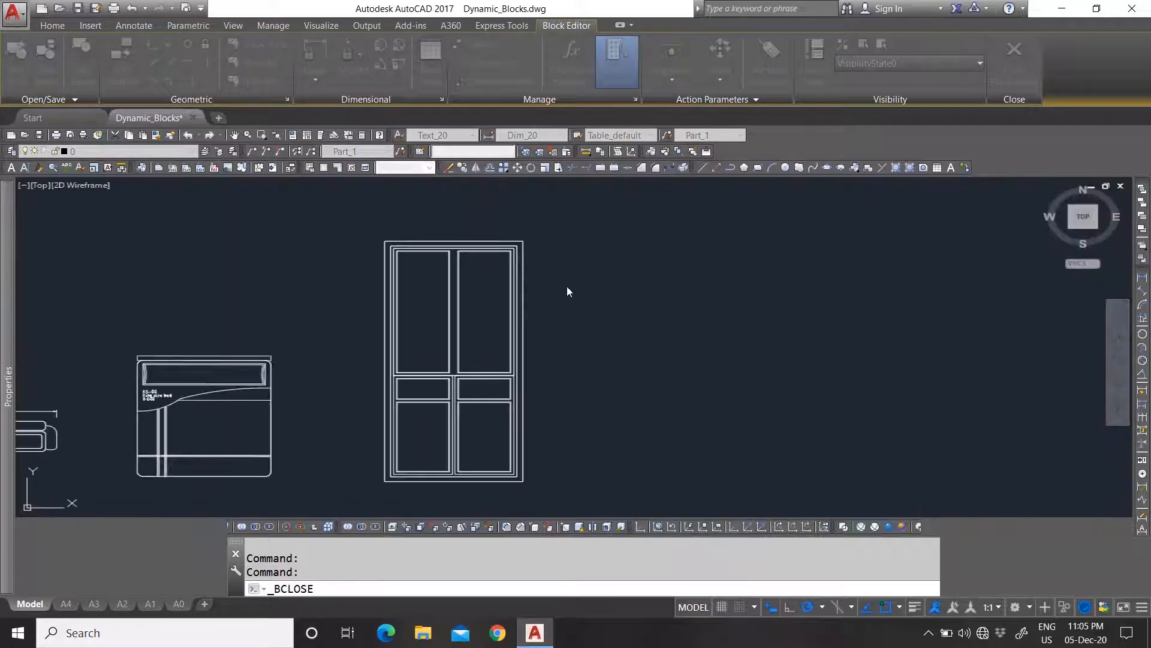
Step: Reset the window block in the drawing to its default size
click(463, 372)
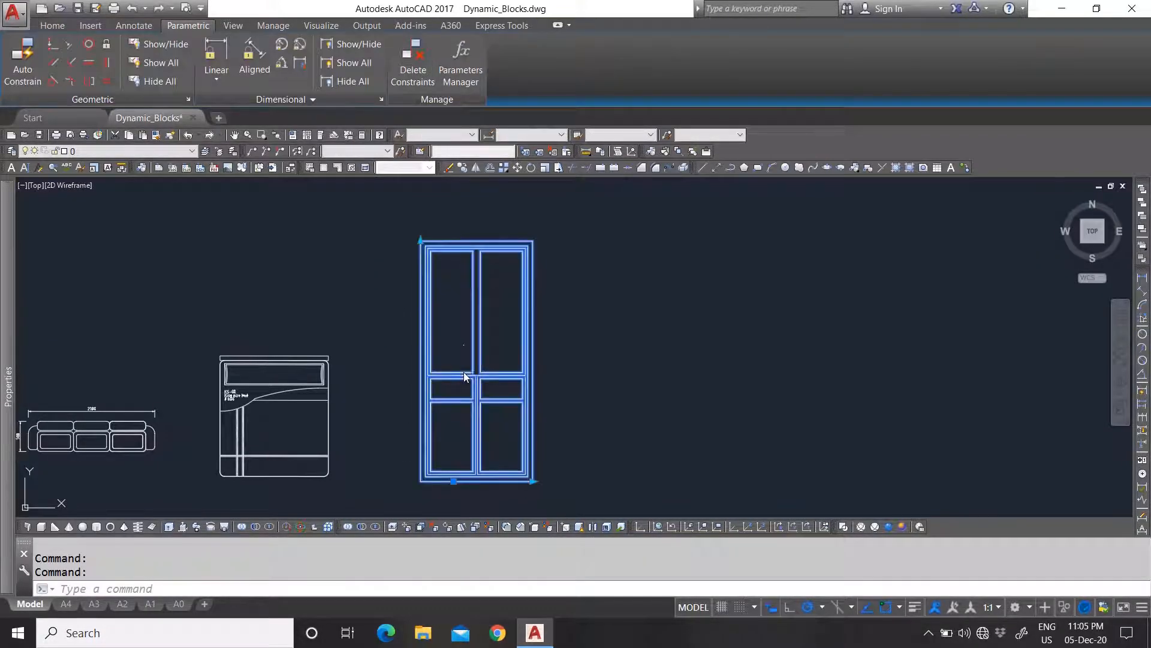
right_click(463, 372)
click(533, 52)
Step: Stretch the window block upward from its Height grip and compare how the upper, middle and lower panes resize
click(398, 453)
scroll(398, 453, up, 4)
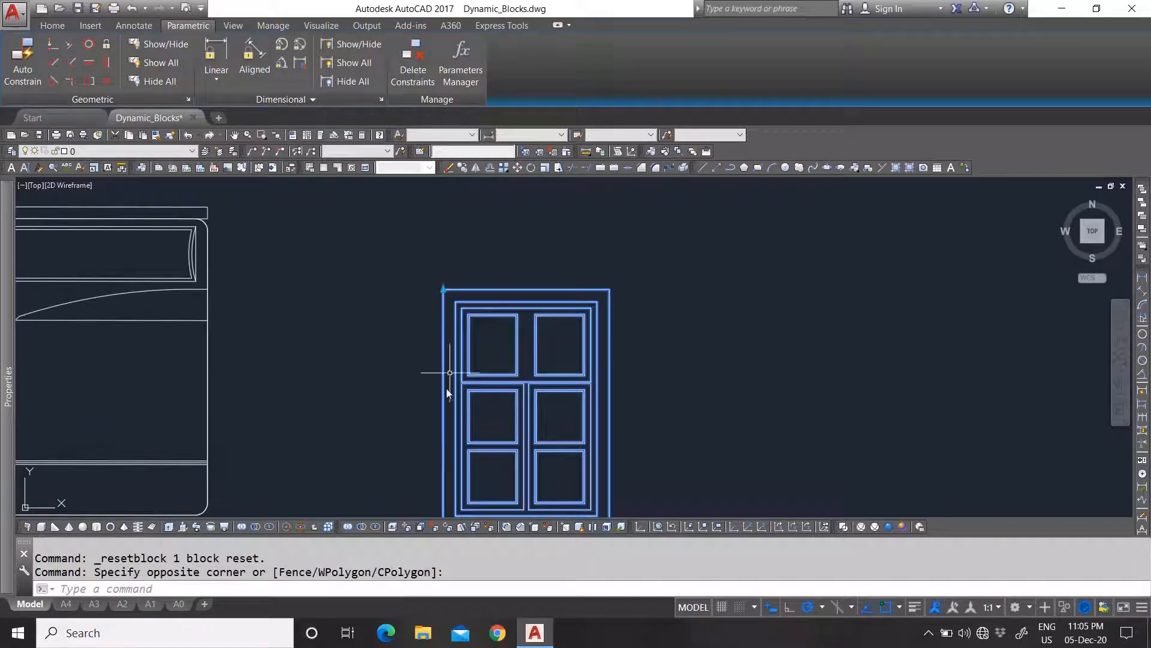
click(445, 290)
click(448, 198)
scroll(495, 295, down, 4)
scroll(495, 296, up, 4)
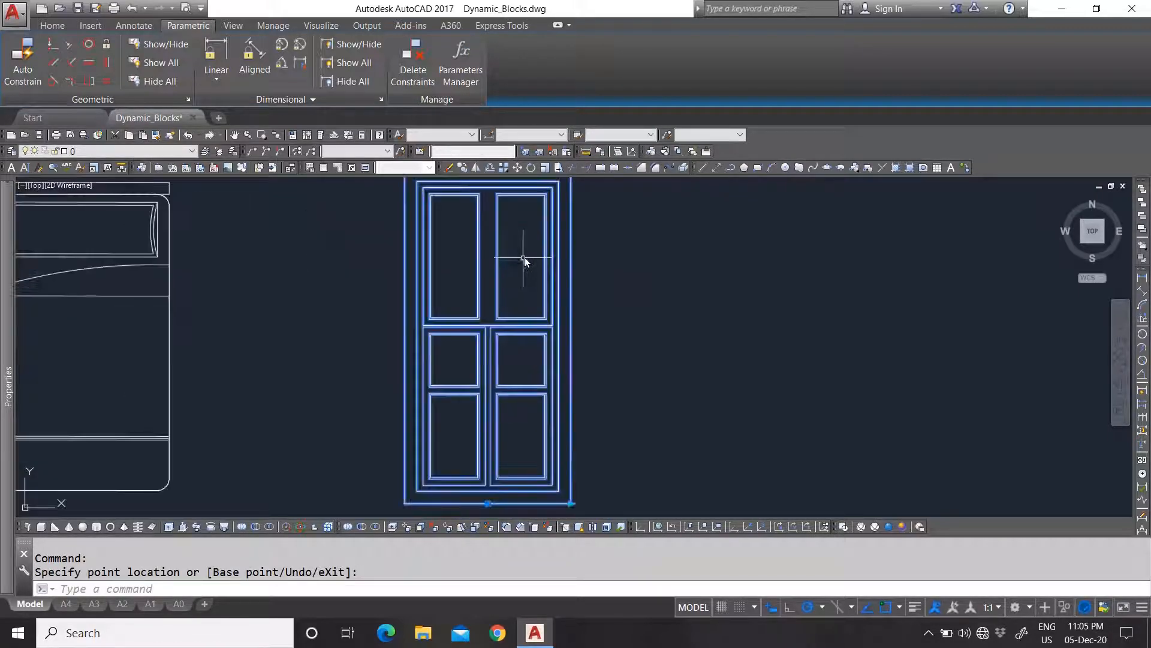
scroll(497, 365, down, 4)
scroll(509, 297, up, 4)
Step: Open the window block in the Block Editor and view the frame of the stretch action between the upper and middle panes
right_click(509, 298)
click(571, 312)
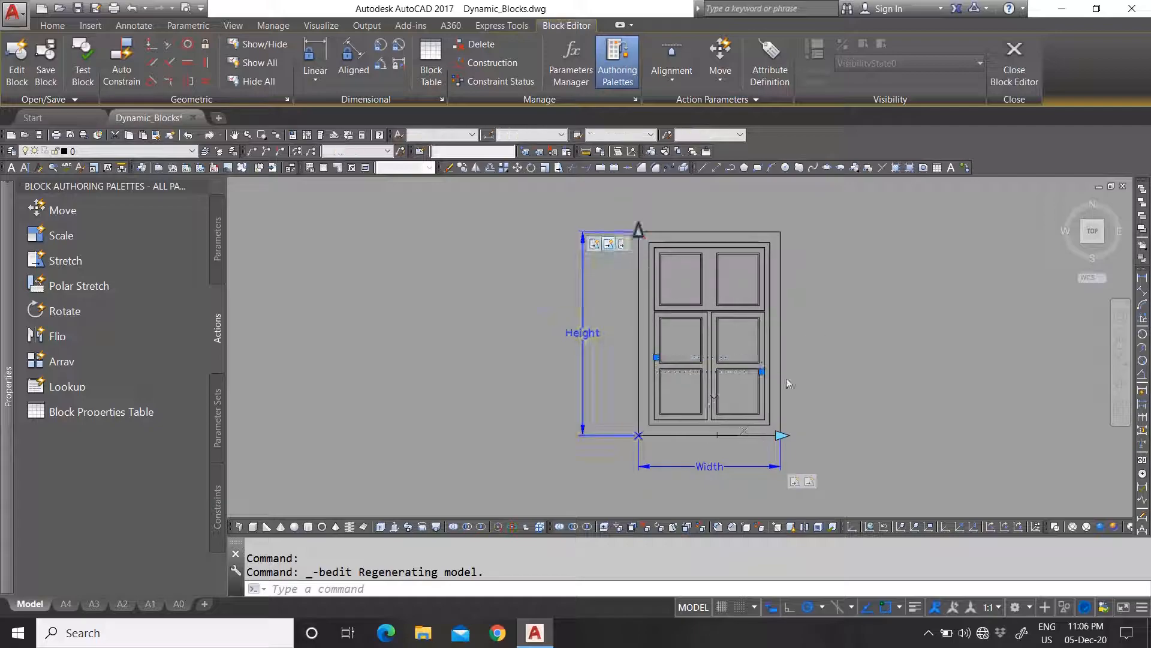
scroll(560, 329, up, 4)
scroll(514, 348, down, 6)
scroll(463, 289, up, 2)
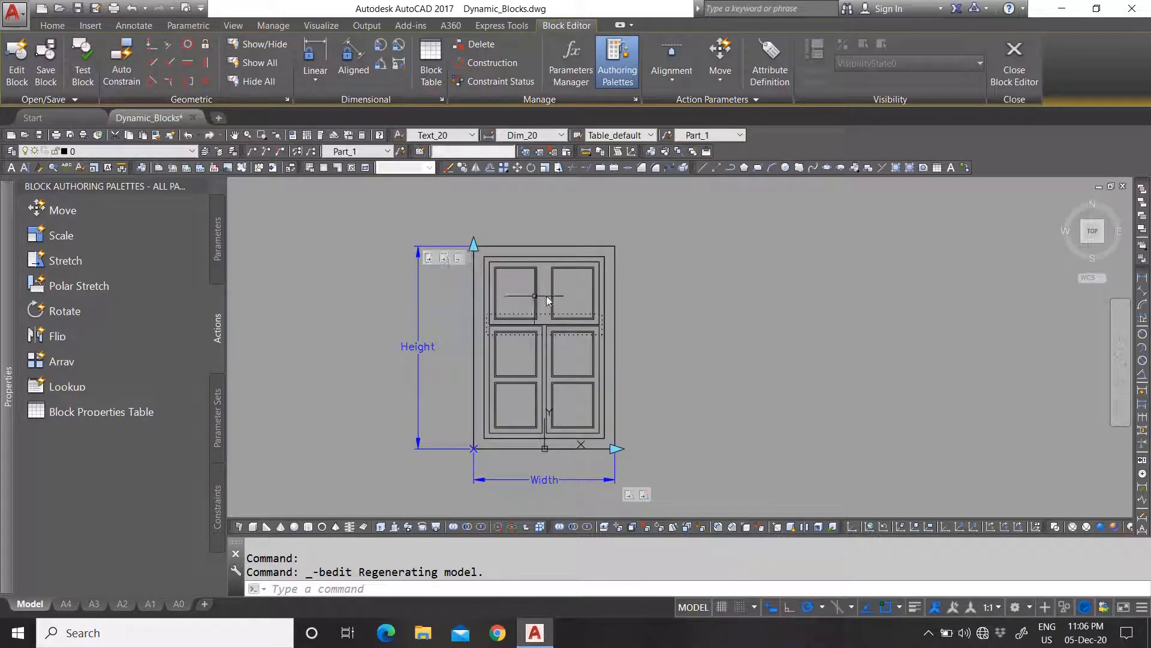
scroll(527, 324, up, 2)
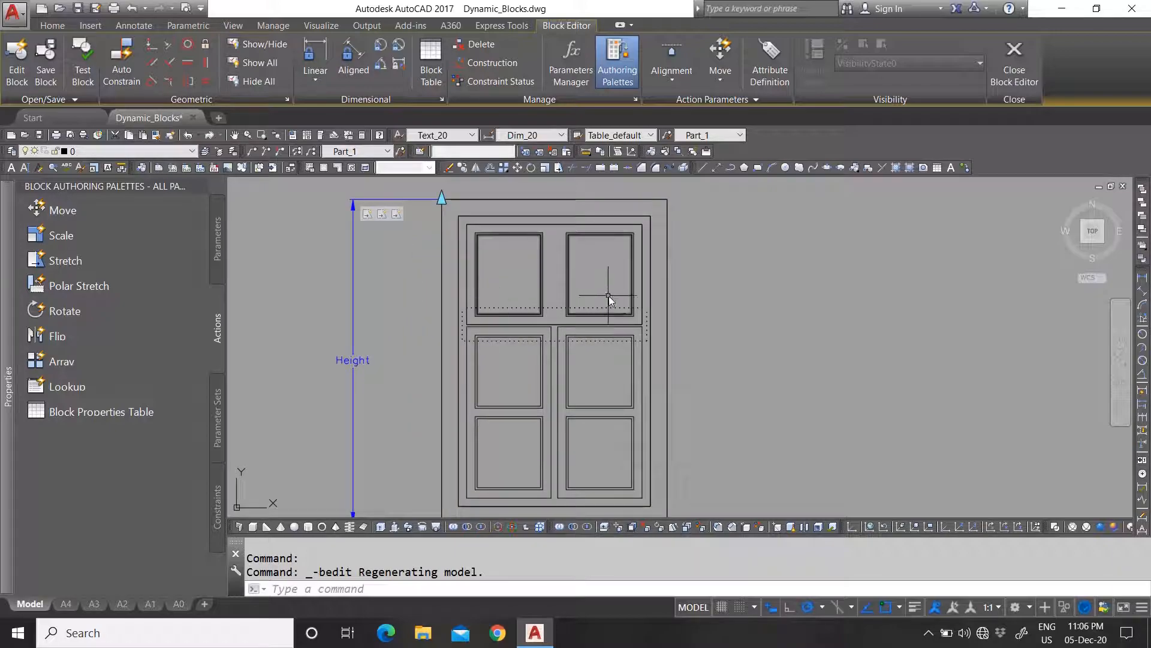
scroll(553, 308, up, 1)
scroll(552, 308, down, 3)
key(Escape)
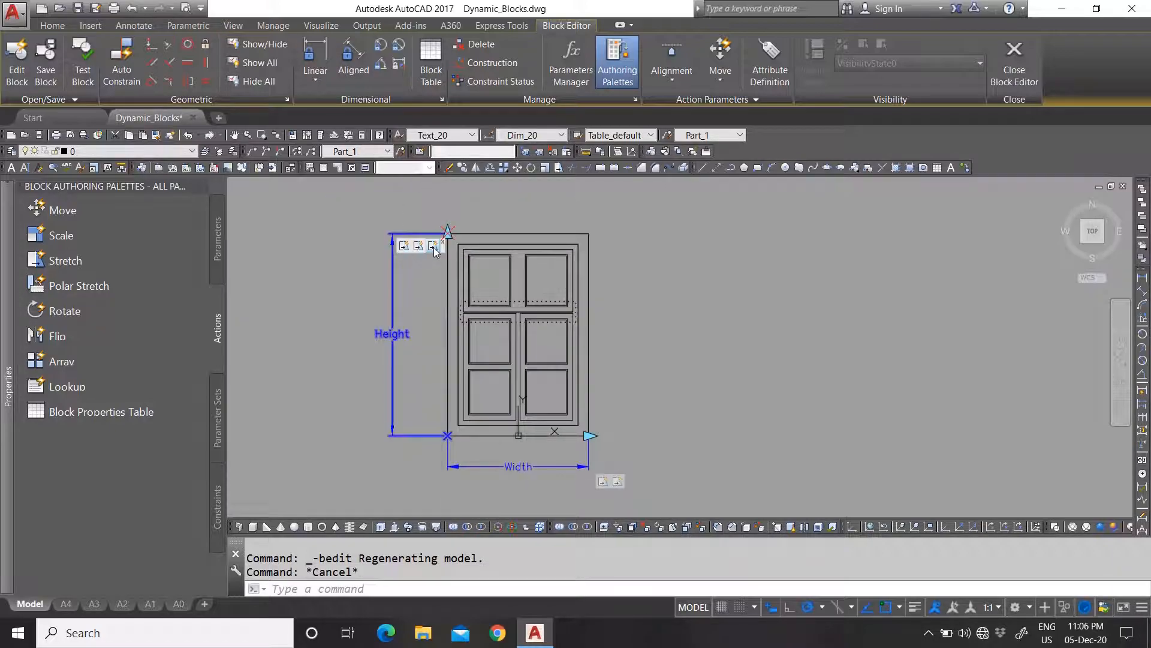
key(Escape)
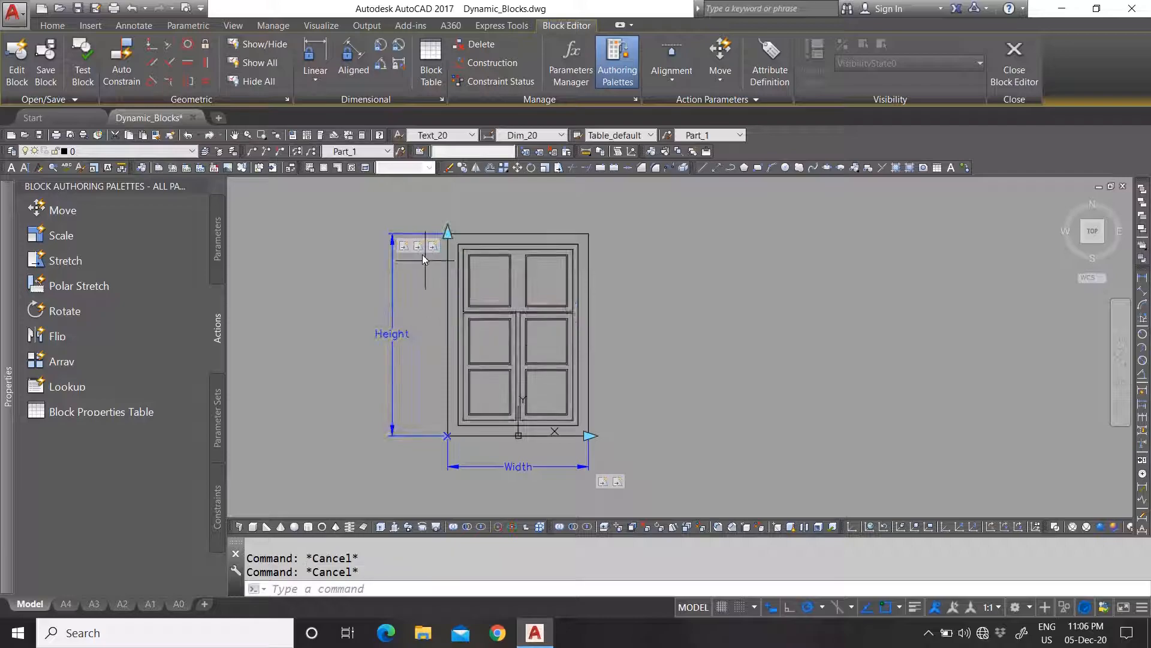
Step: Examine the stretch frames and assigned objects of the Height parameter's top-edge and middle-to-lower pane stretch actions
click(419, 246)
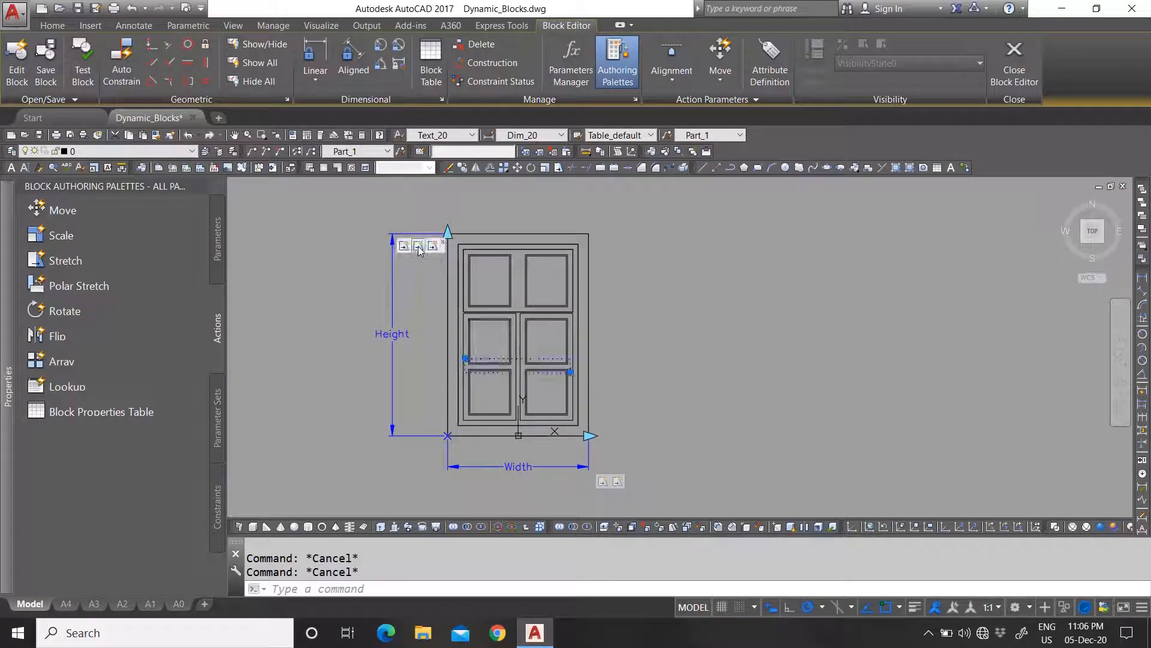
right_click(436, 241)
key(Escape)
scroll(512, 305, up, 1)
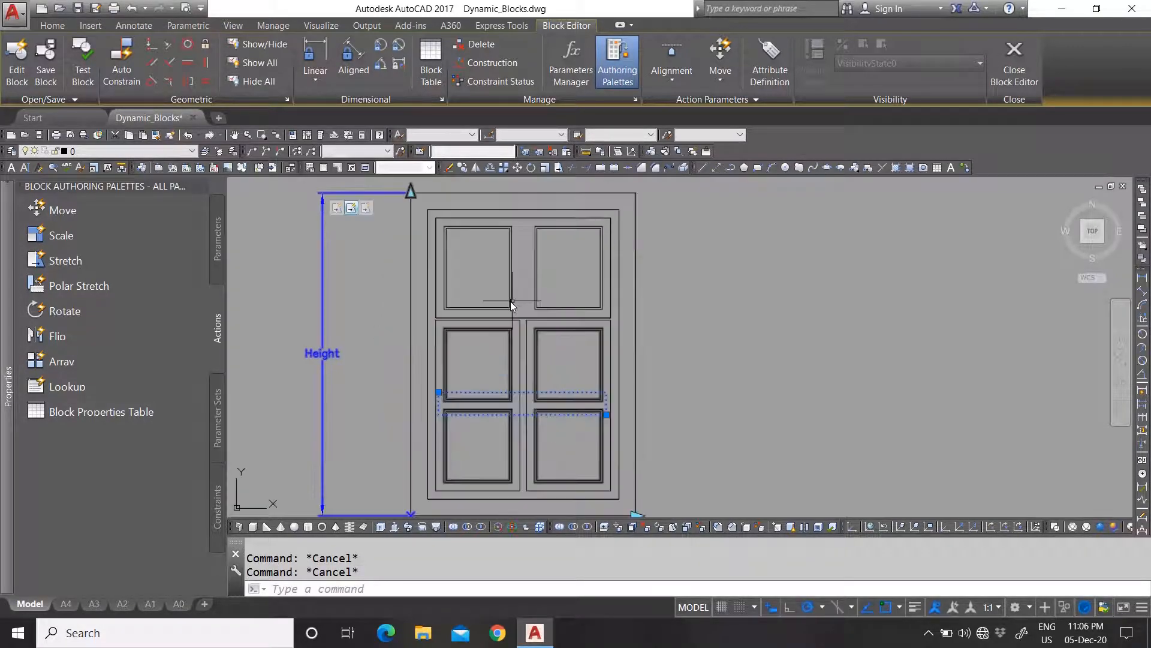
click(368, 211)
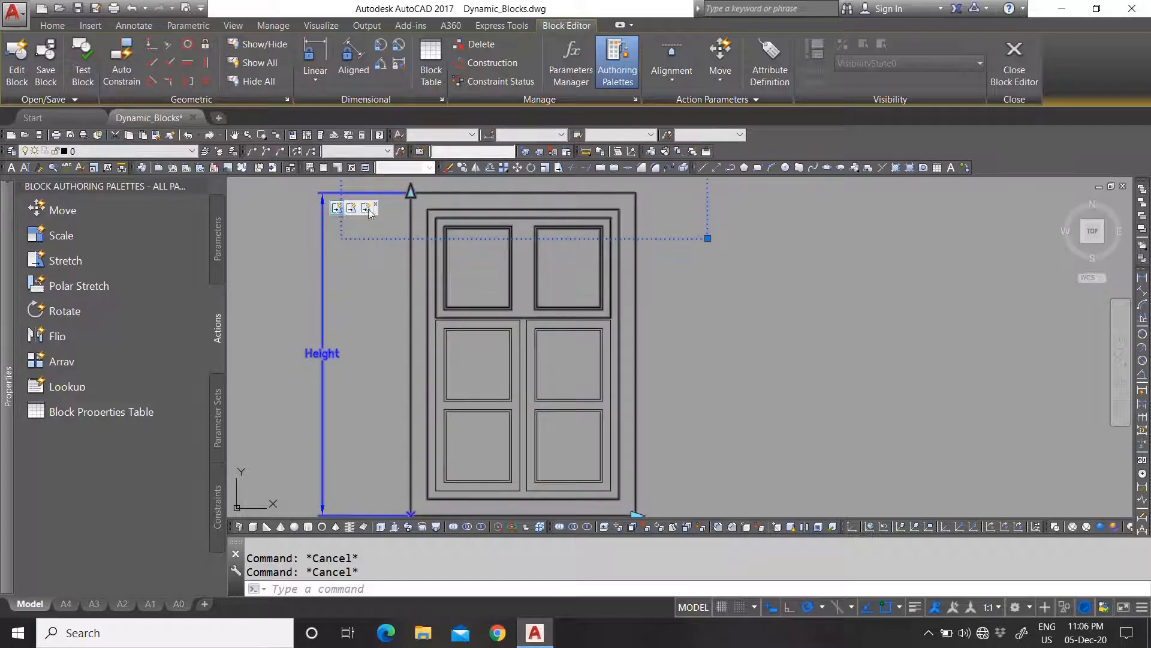
scroll(522, 318, down, 1)
scroll(466, 288, up, 1)
click(390, 250)
scroll(523, 286, down, 2)
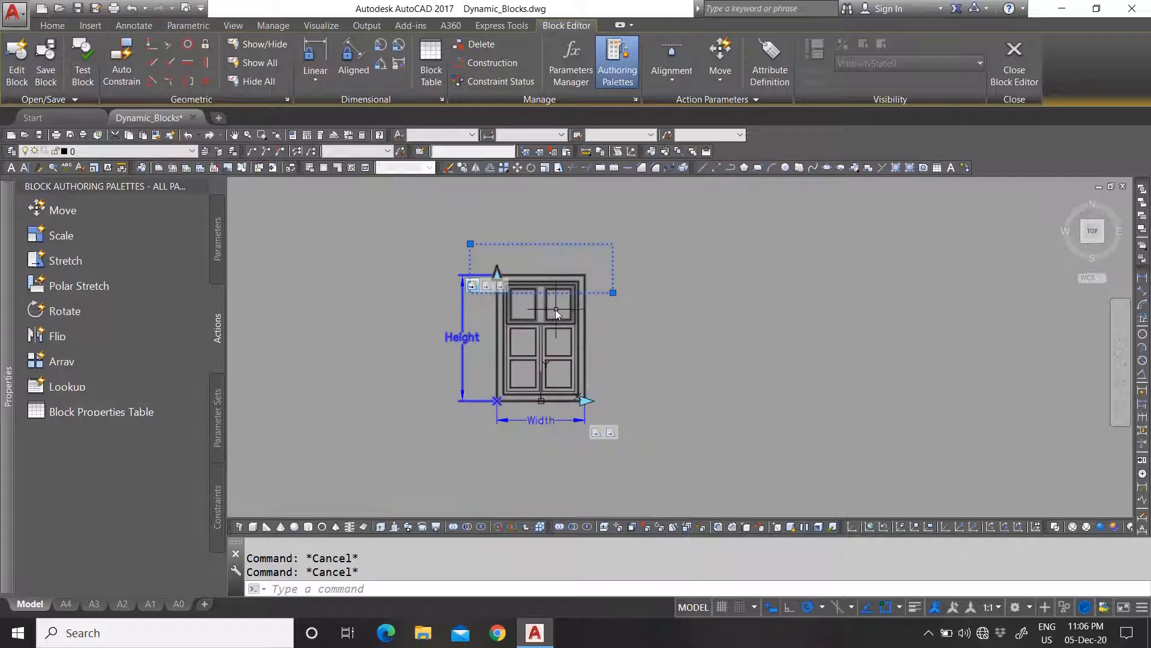
scroll(555, 309, up, 1)
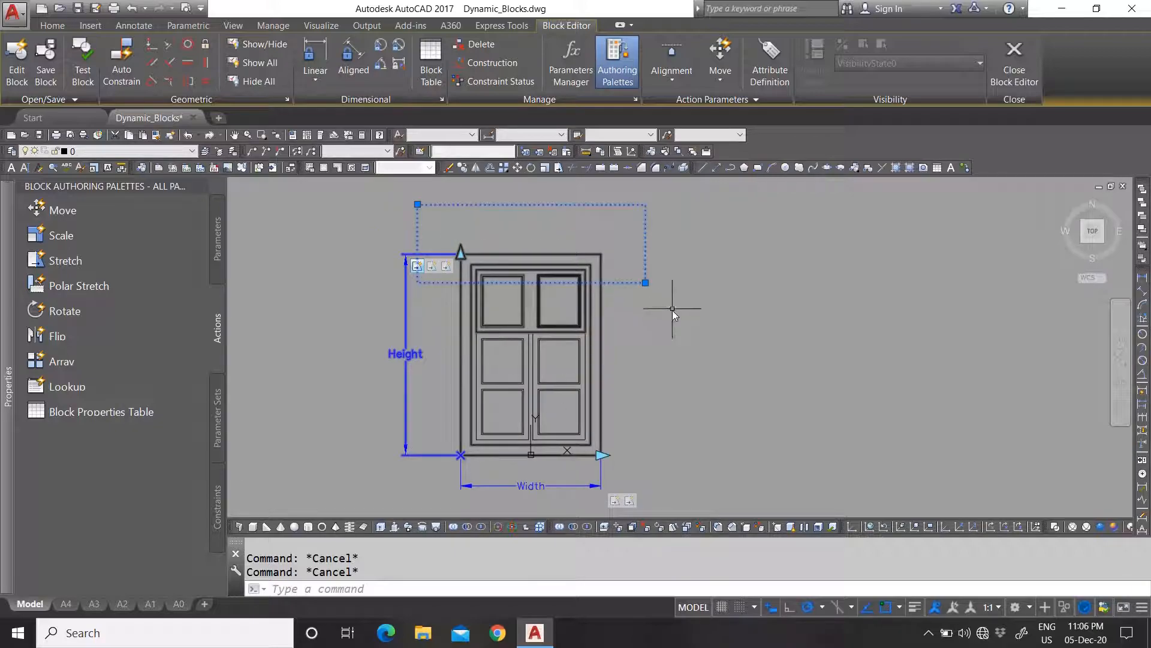
click(431, 265)
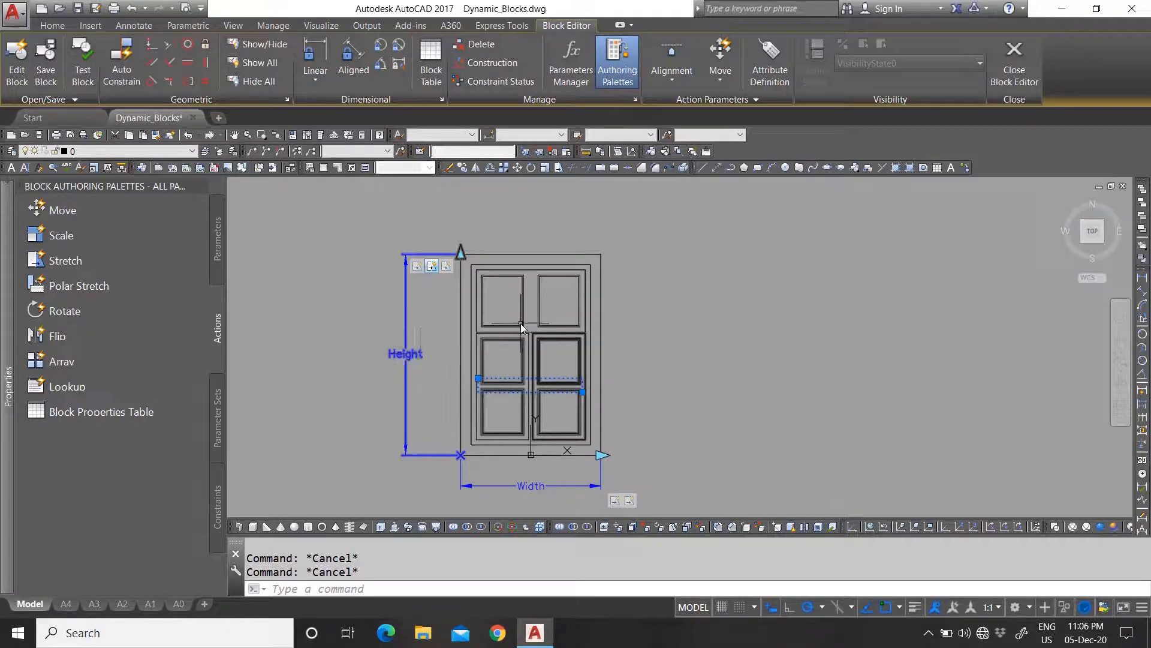
key(Escape)
Step: Set the distance multiplier of the Height stretch action between the upper and middle panes to 0.6666
click(446, 265)
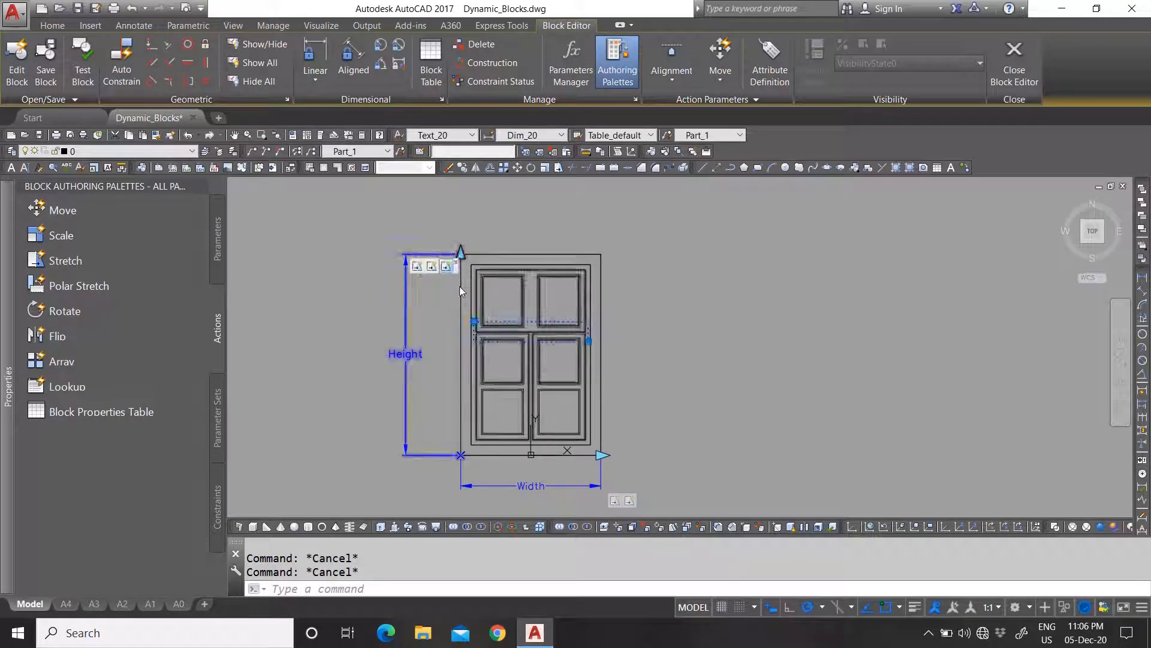
key(ctrl+1)
click(258, 448)
drag(227, 448, 240, 448)
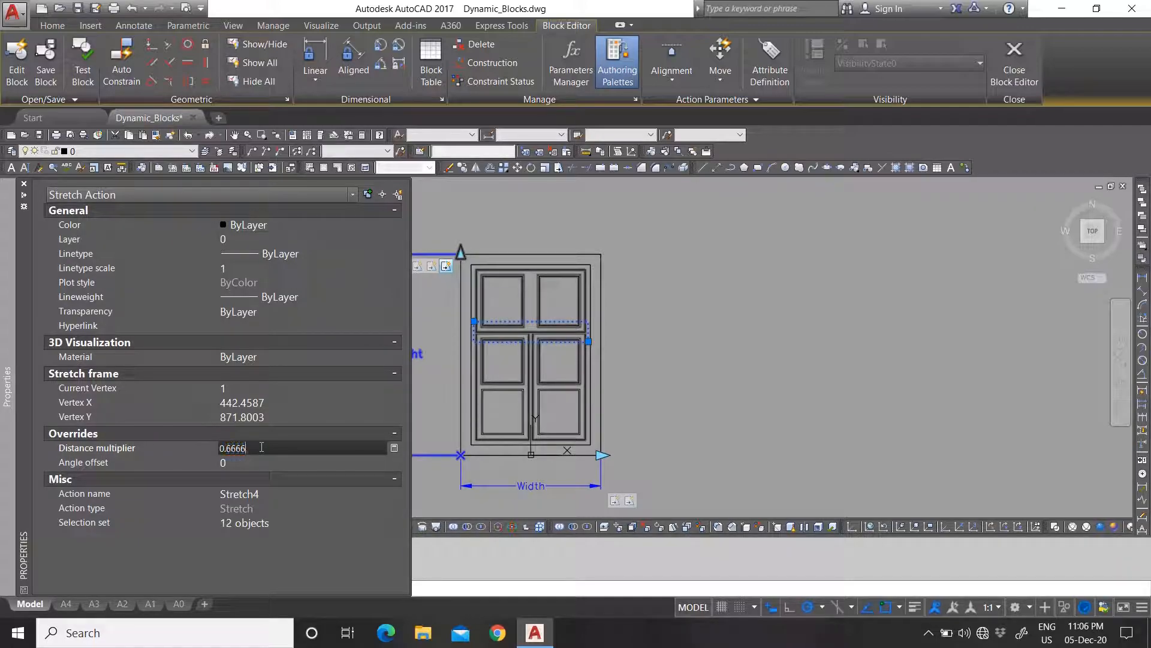
key(Return)
key(Escape)
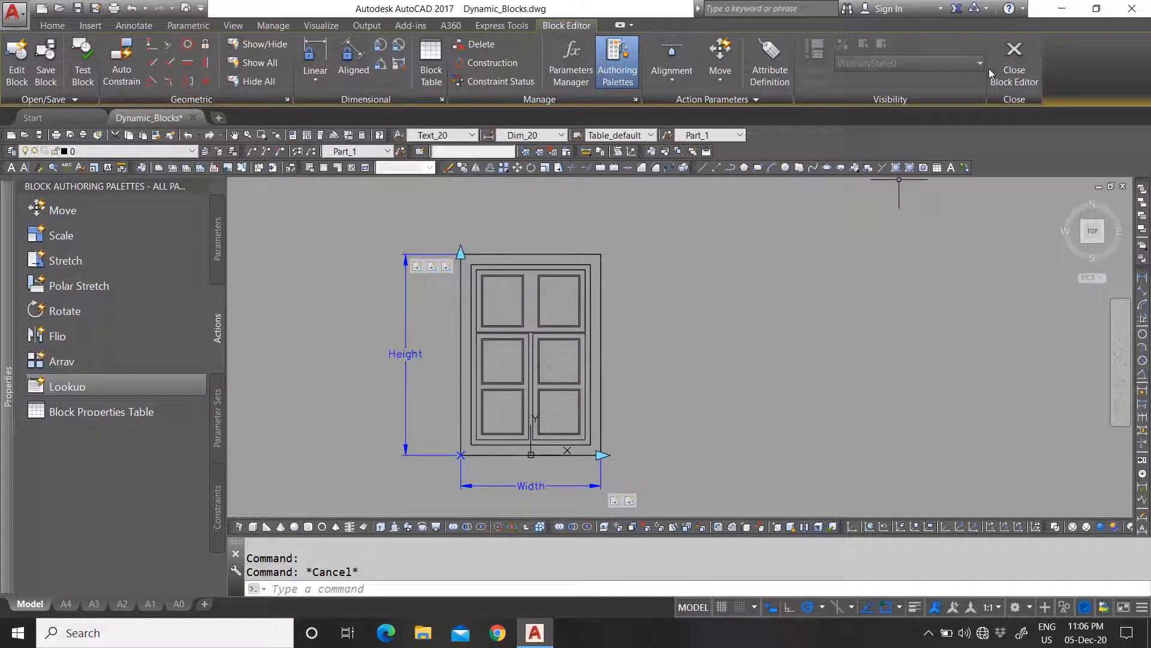
Step: Close the block editor, saving the changes, and check the pane proportions of the stretched window block
click(991, 77)
click(569, 296)
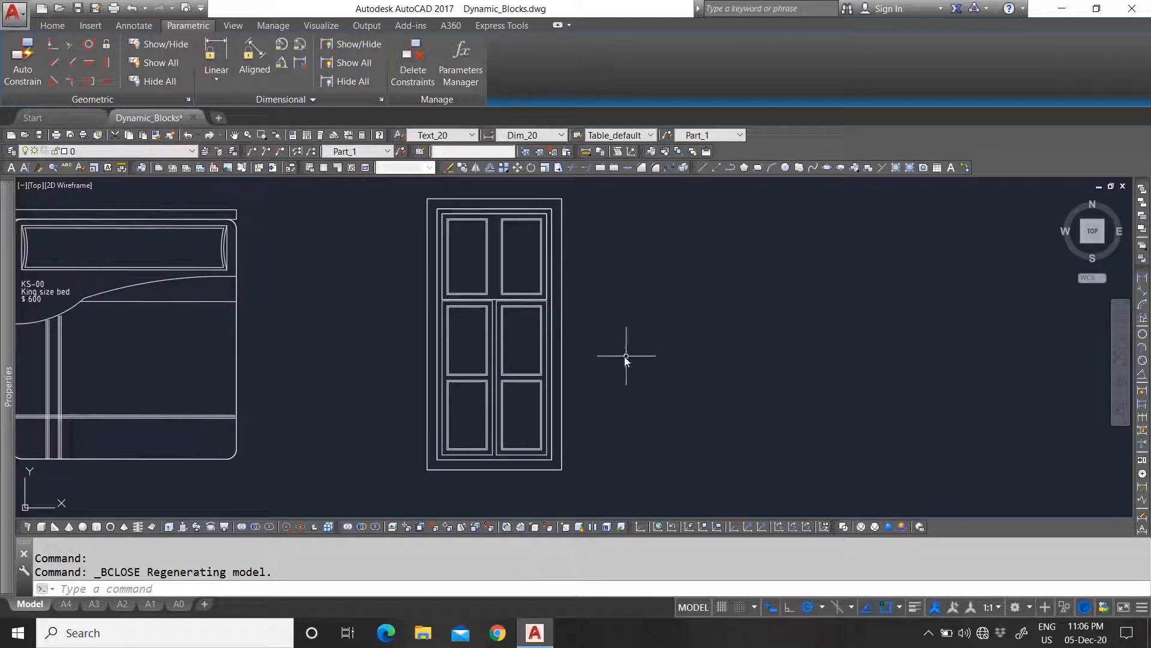
scroll(474, 361, down, 2)
scroll(492, 363, up, 2)
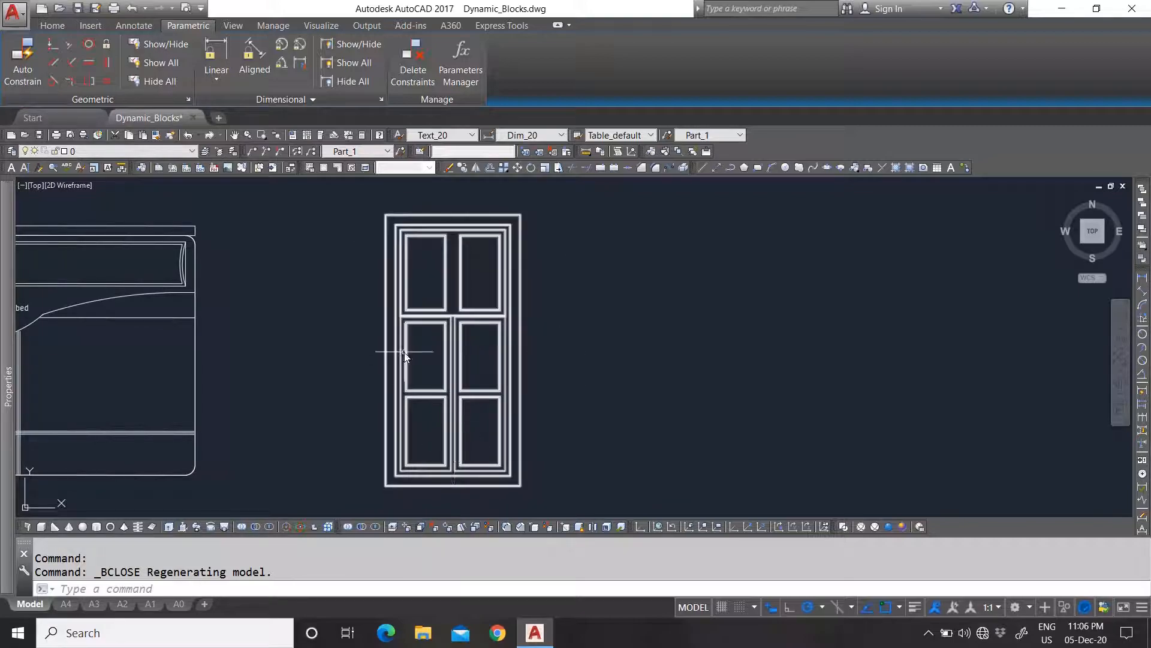
scroll(579, 375, down, 5)
scroll(567, 356, up, 5)
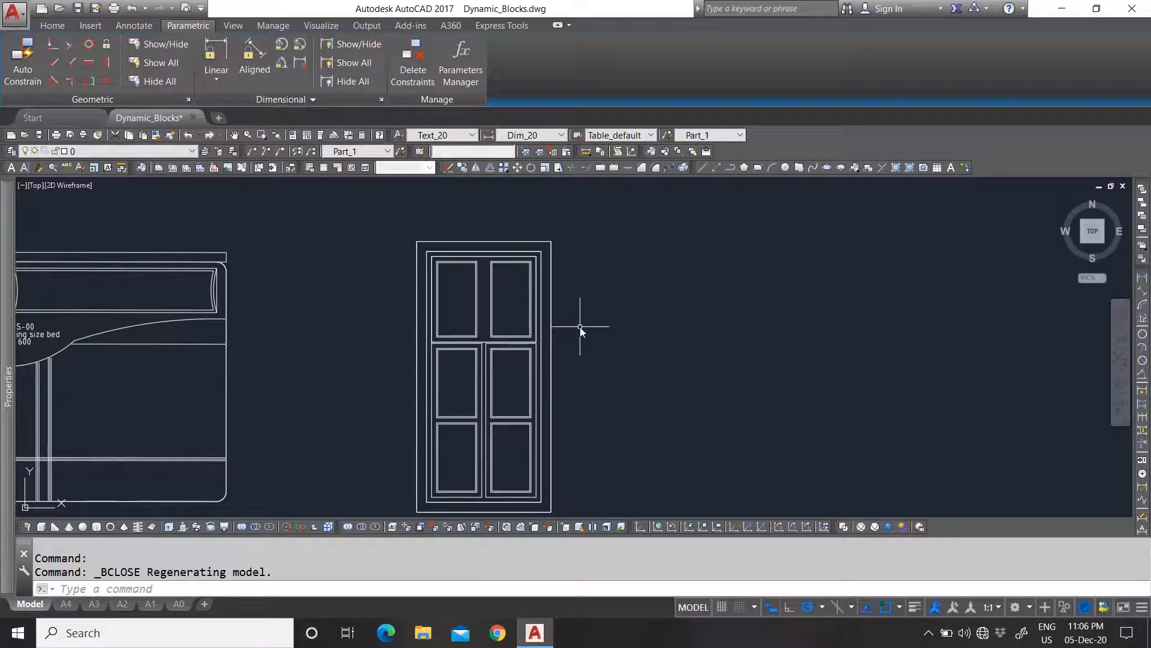
scroll(390, 327, up, 3)
scroll(449, 354, down, 5)
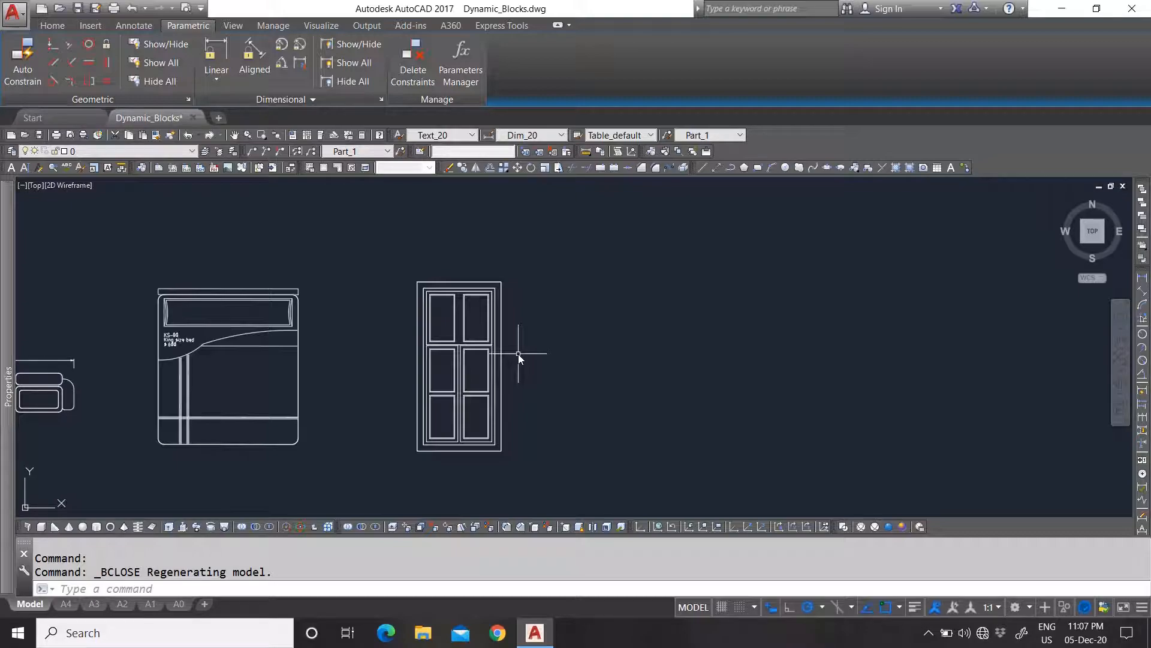
scroll(510, 344, down, 2)
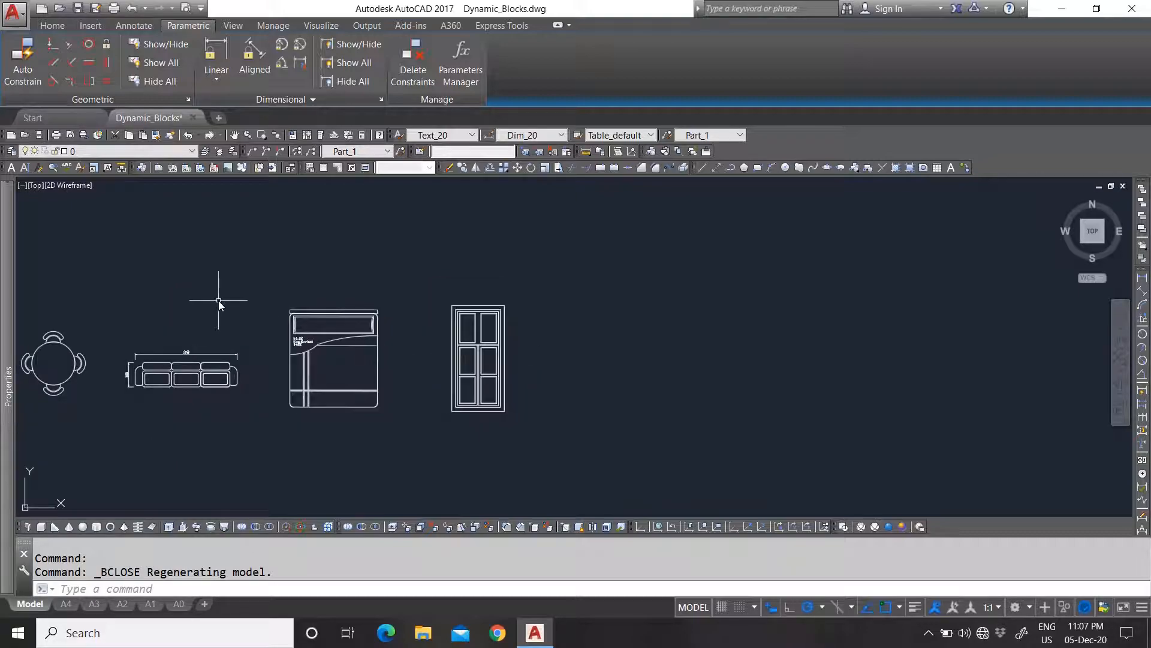